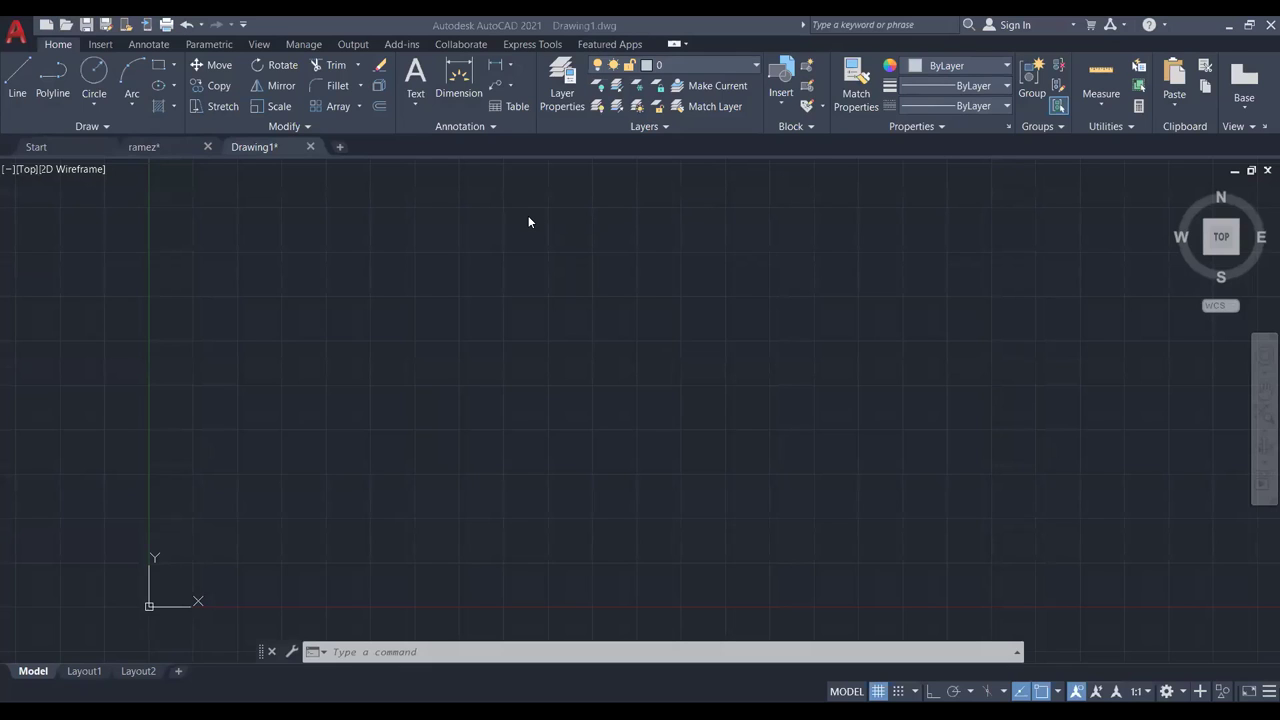
Draw a single horizontal line in the upper middle of the drawing area with the Line tool.
left_click(28, 86)
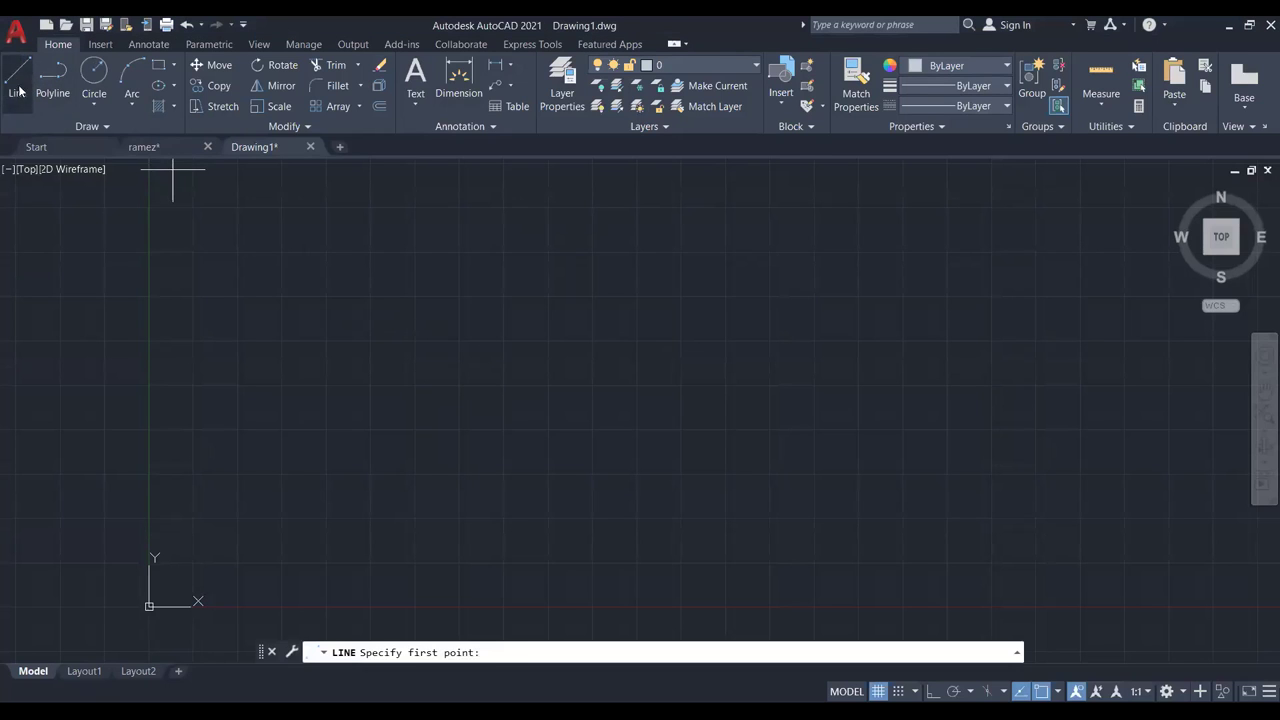
left_click(359, 344)
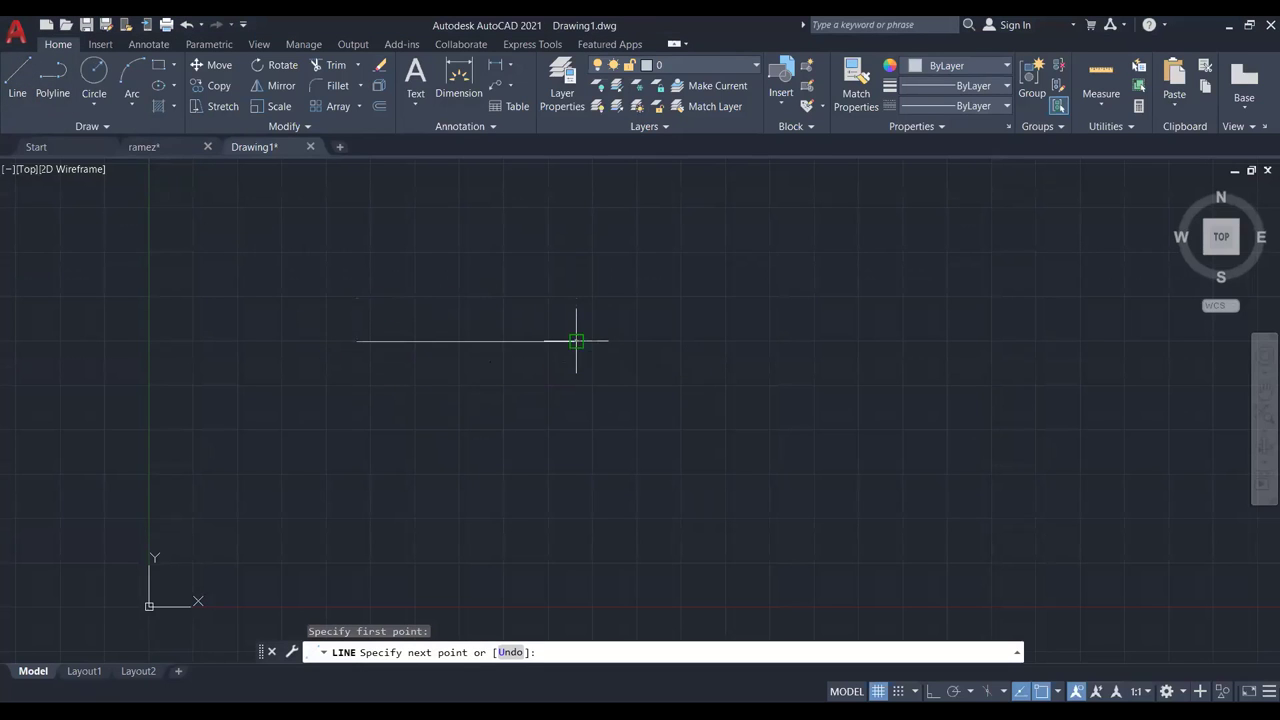
left_click(576, 341)
key("Escape")
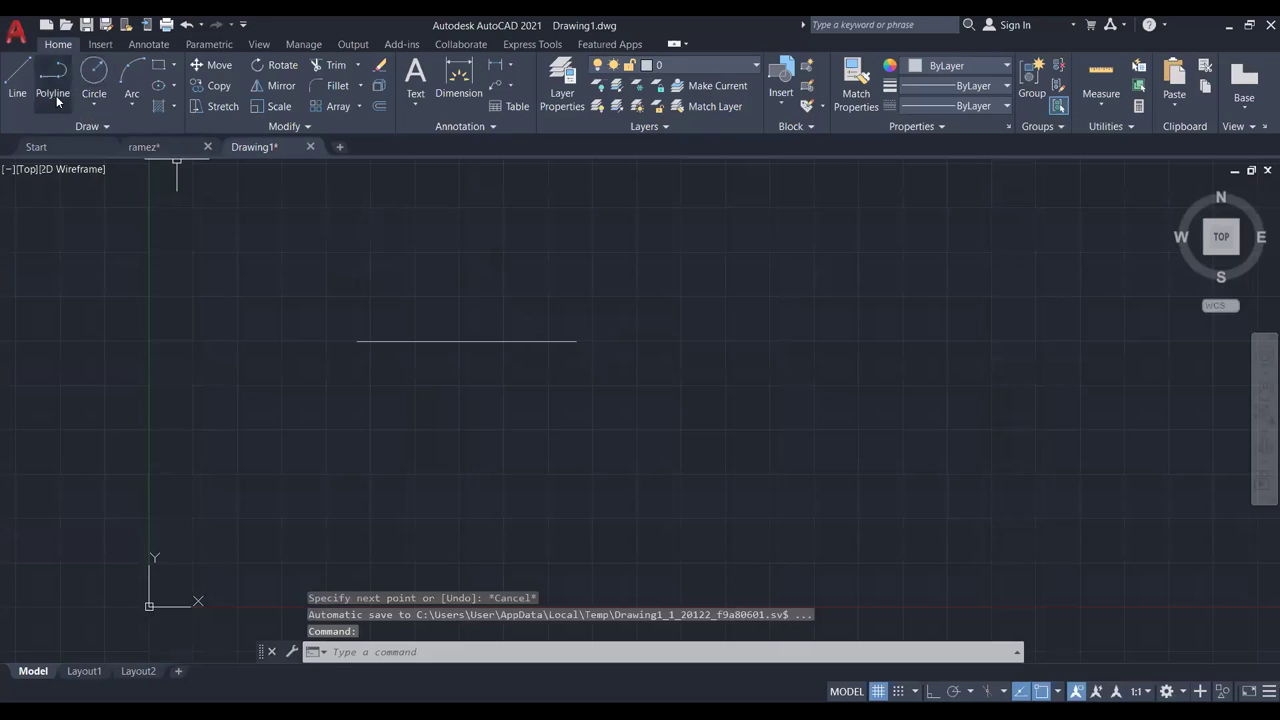
With Ortho mode on, draw an L-shaped polyline below the line, running about 190 units to the right and then down.
left_click(56, 90)
left_click(374, 410)
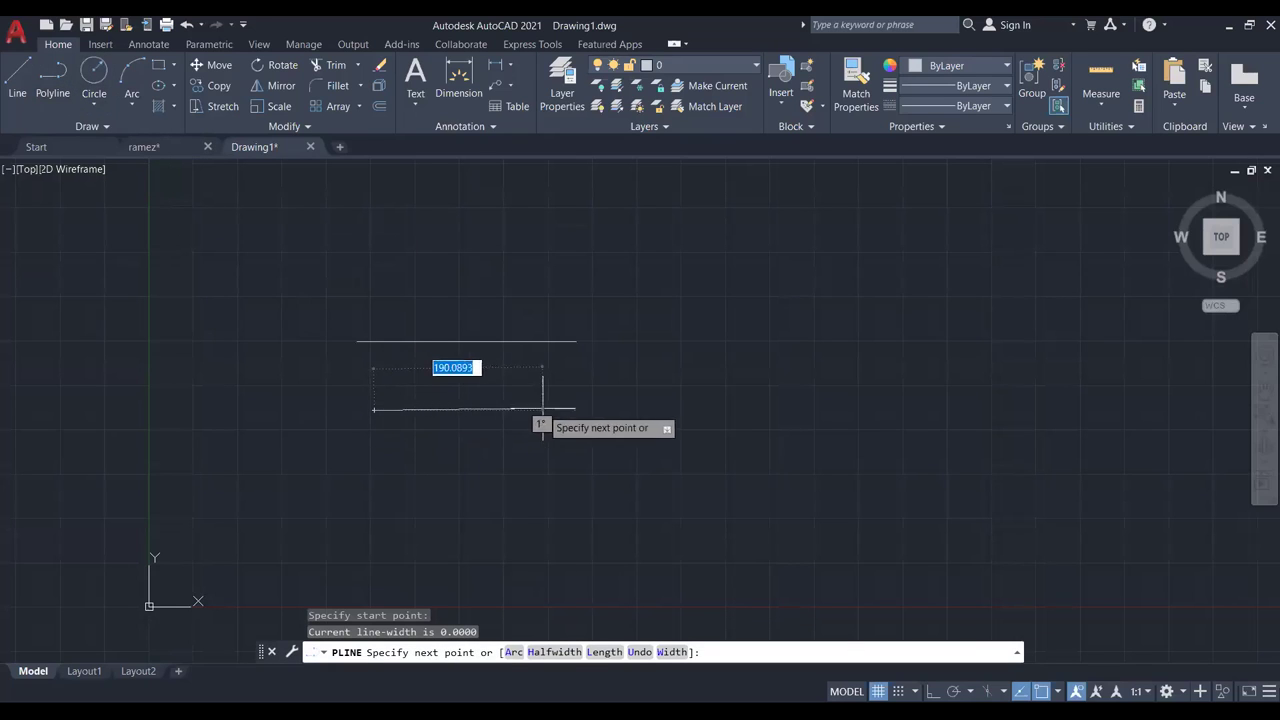
left_click(930, 692)
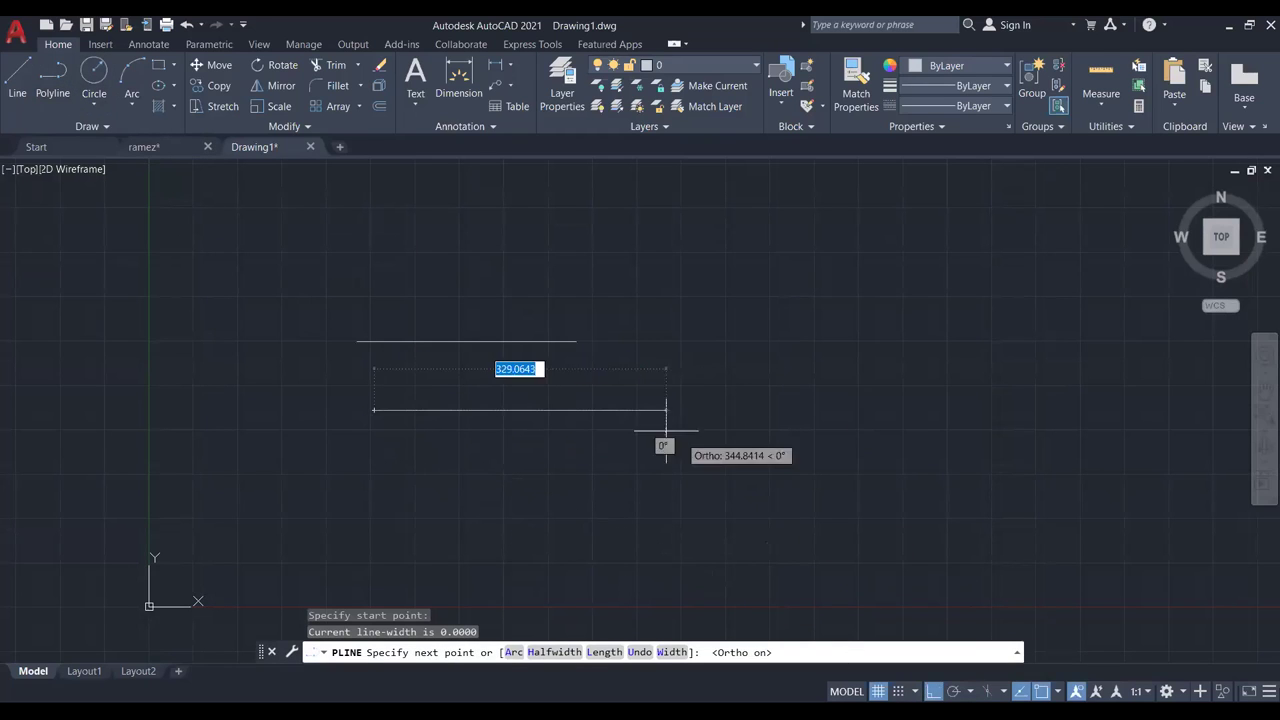
left_click(543, 436)
left_click(557, 543)
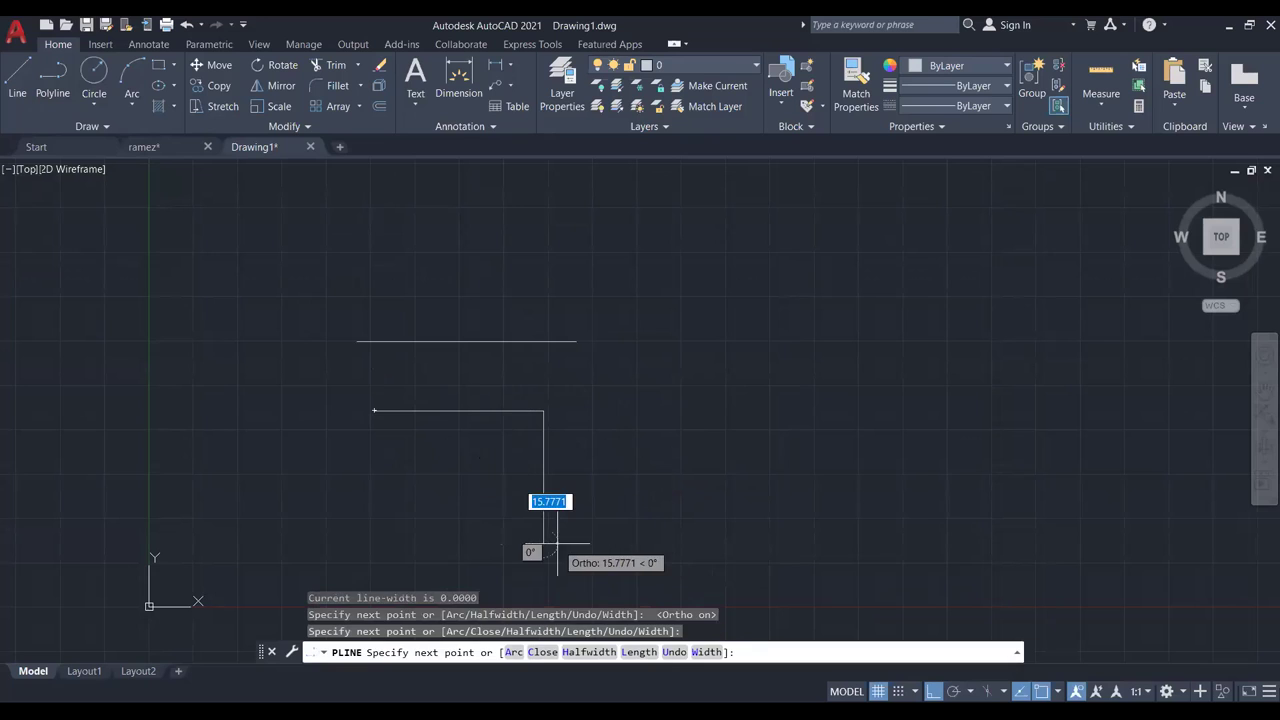
key("Escape")
Draw a vertical line upward from the right endpoint of the horizontal line.
left_click(18, 80)
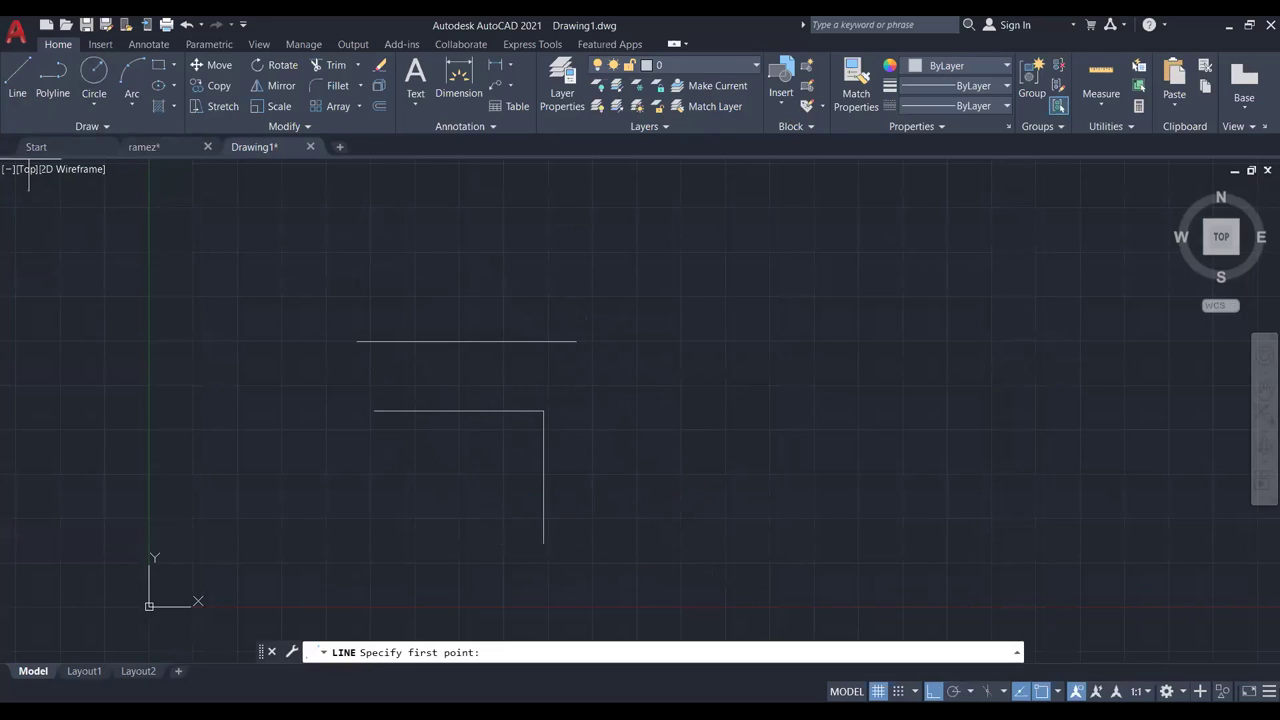
left_click(576, 341)
left_click(578, 244)
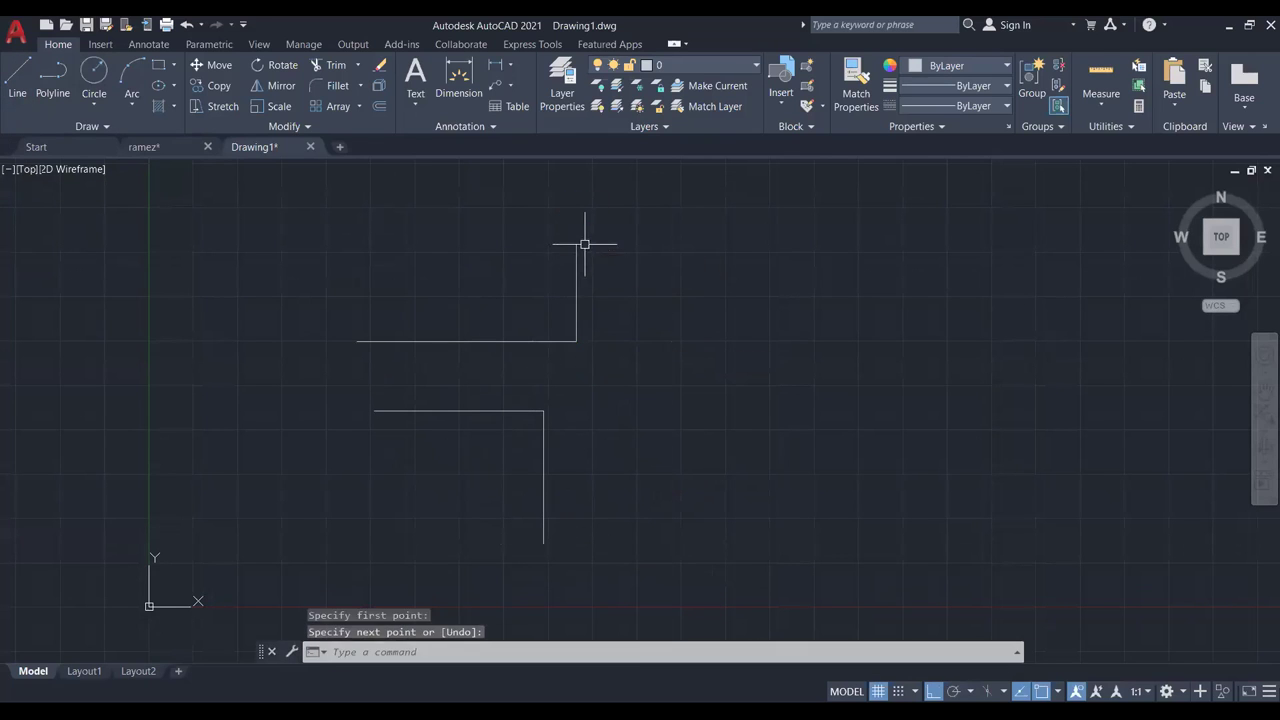
key("Escape")
Select the vertical line and then the L-shaped polyline to compare separate lines with a joined polyline, clearing each selection.
left_click(600, 257)
left_click(545, 320)
key("Escape")
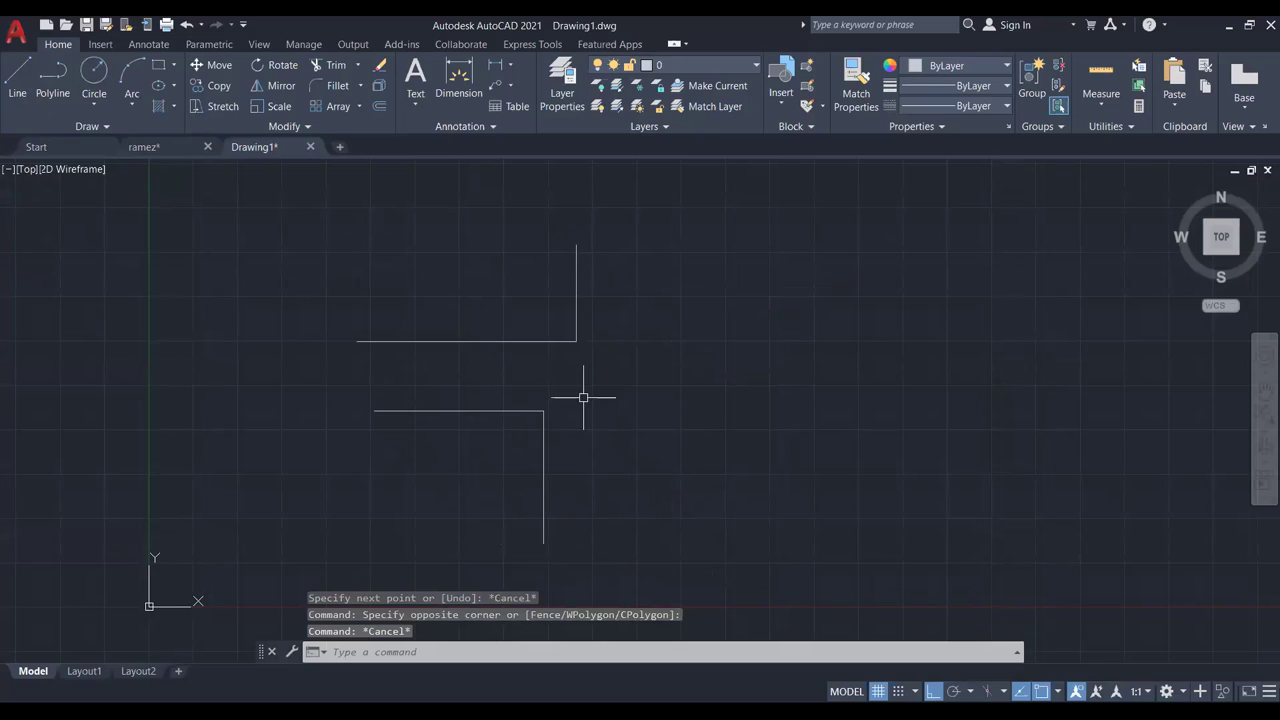
left_click(543, 449)
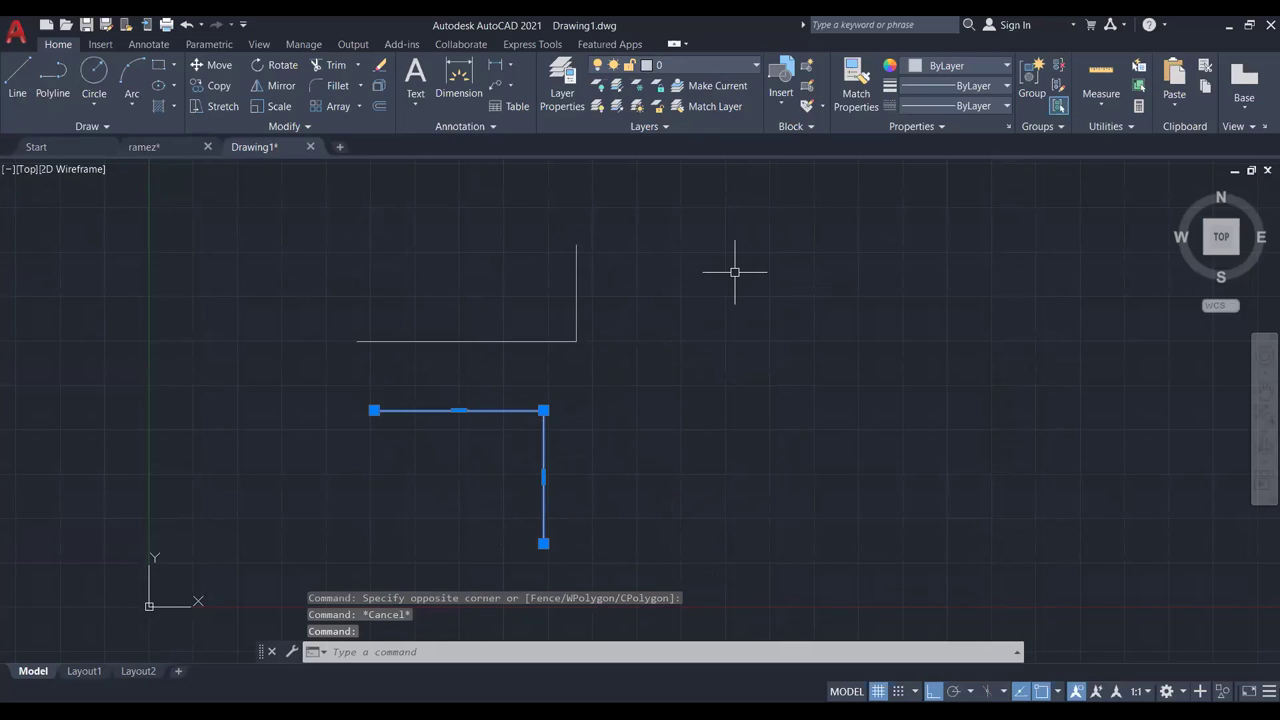
key("Escape")
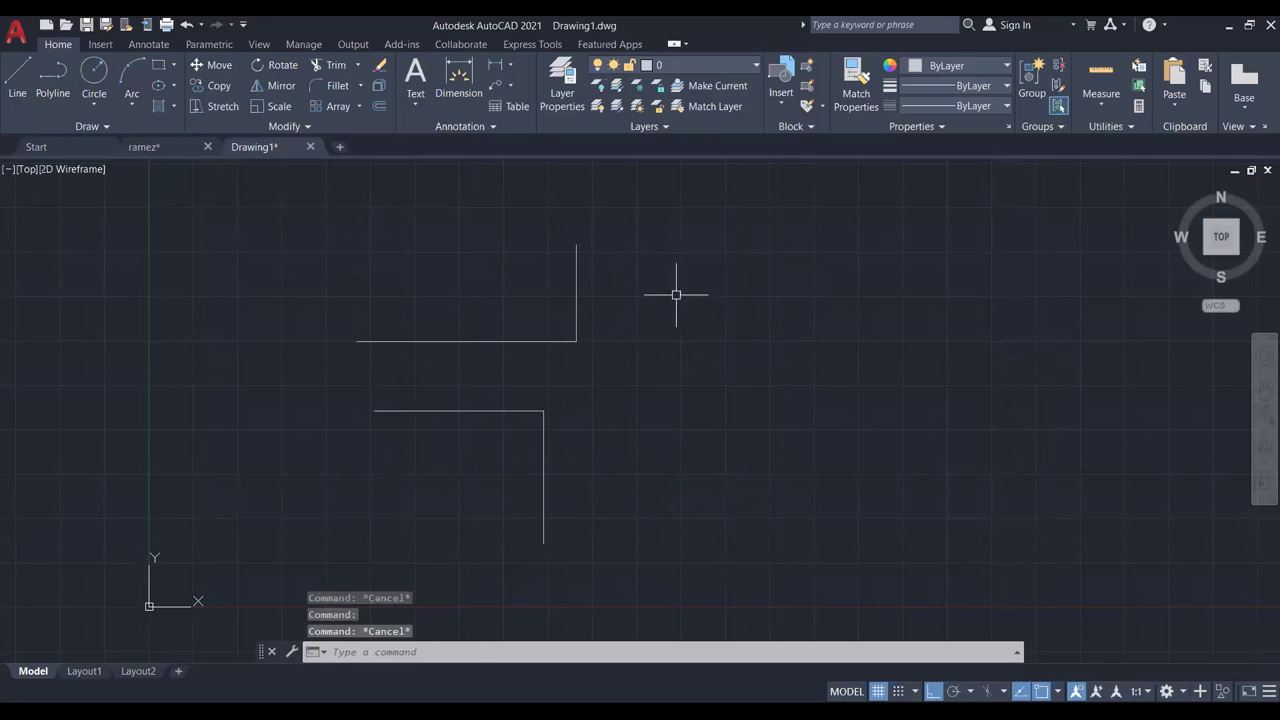
Erase both lines and the L-shaped polyline.
left_click(676, 280)
left_click(491, 501)
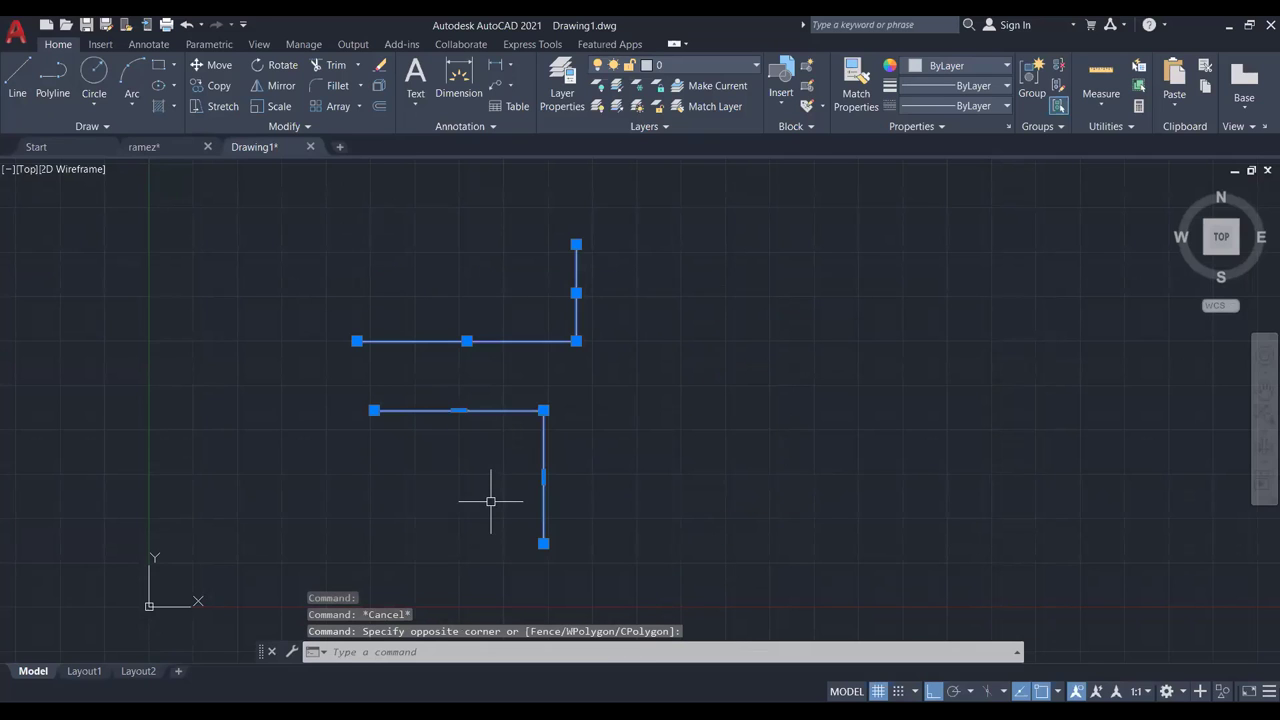
key("Delete")
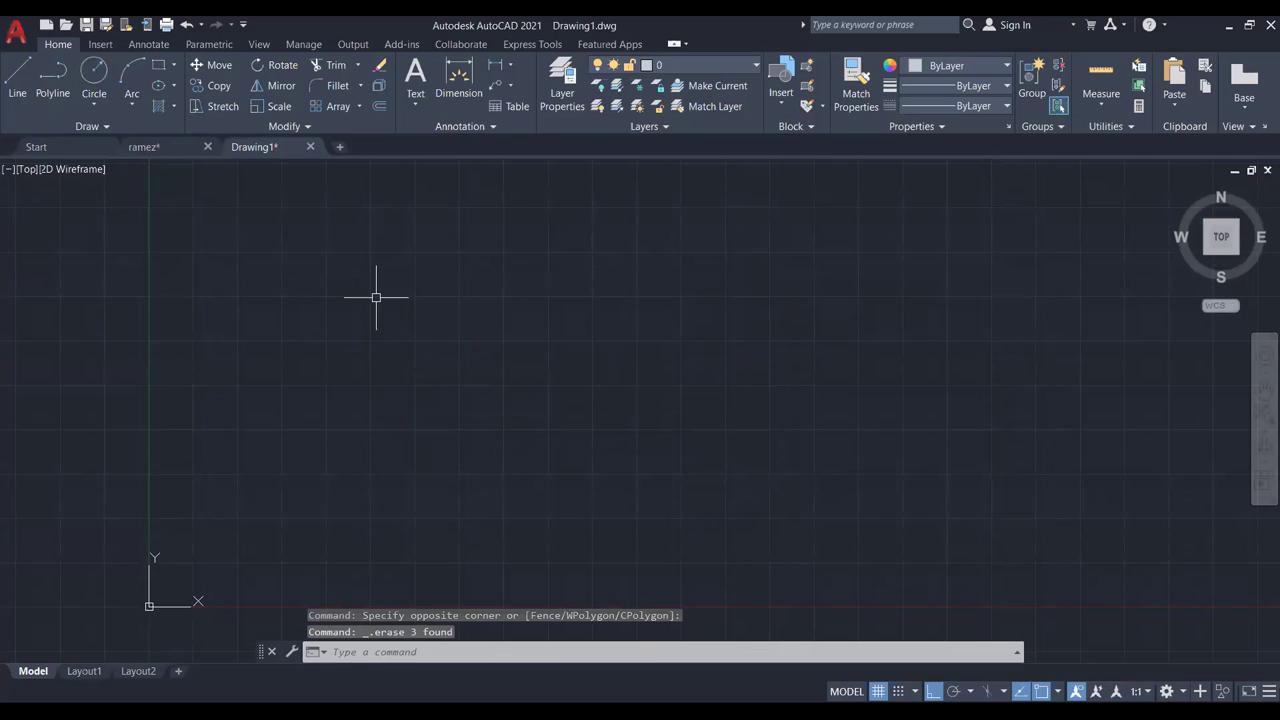
left_click(94, 103)
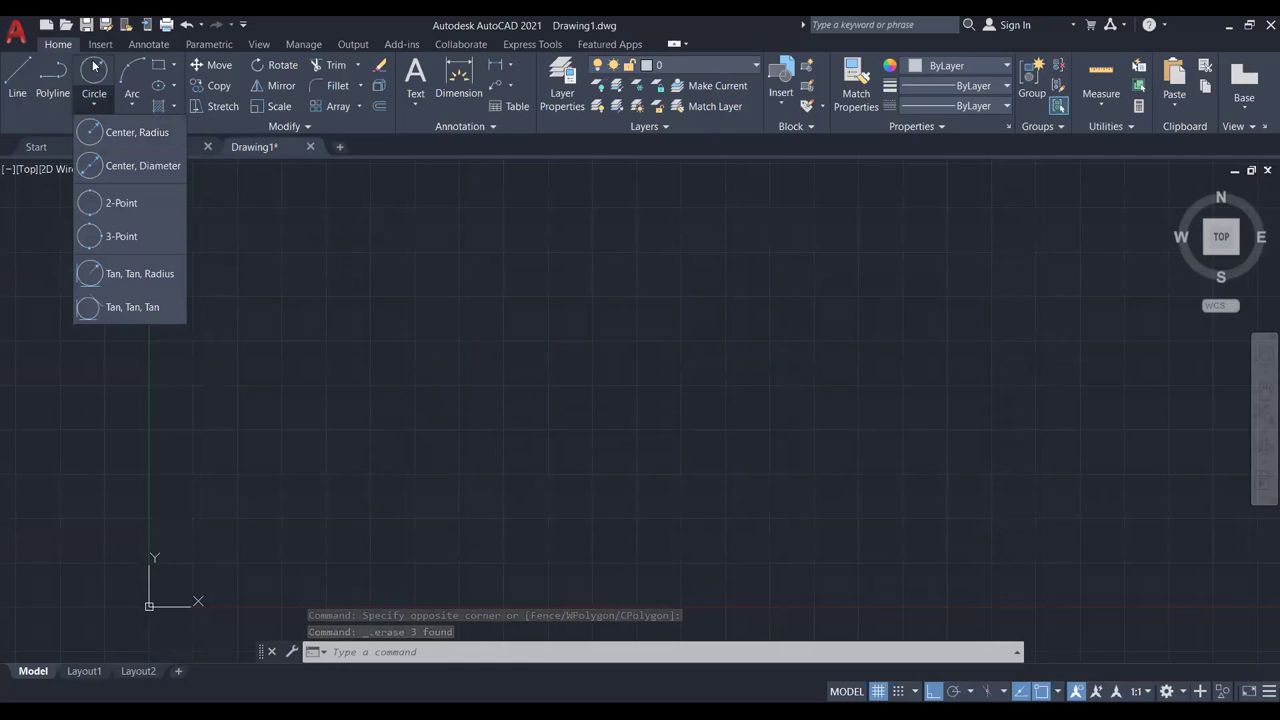
left_click(102, 135)
left_click(519, 362)
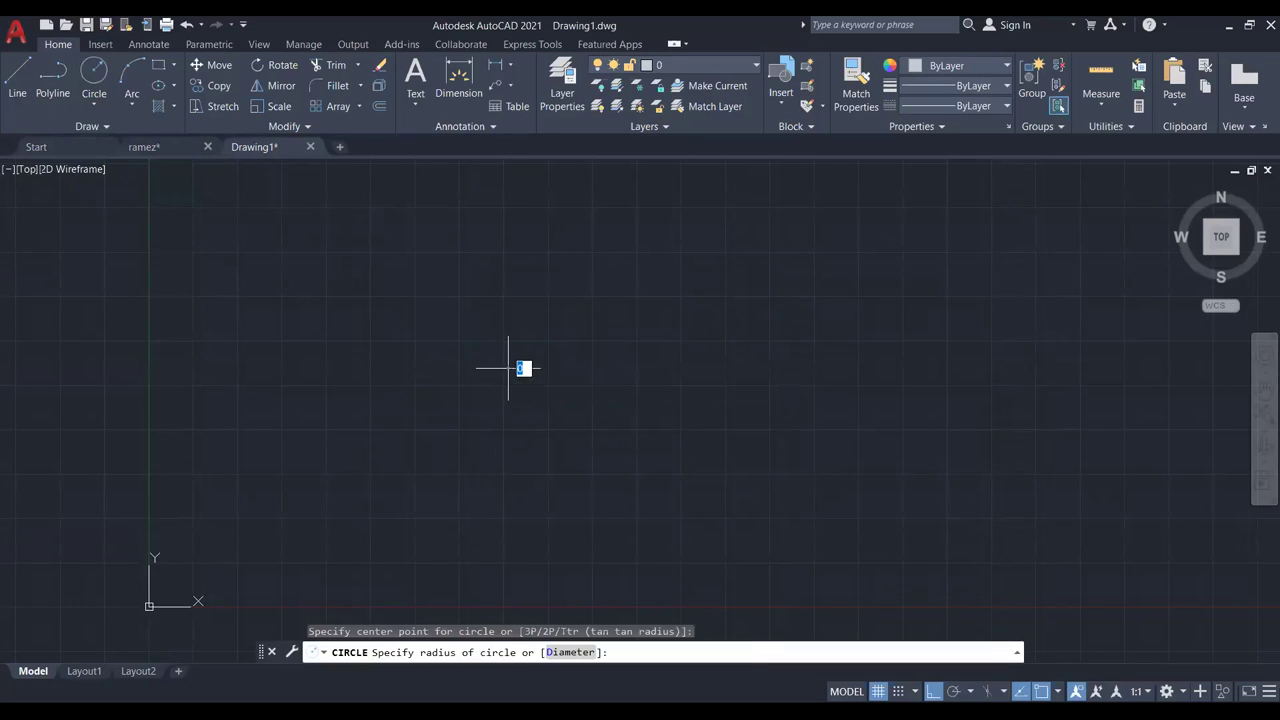
key("Escape")
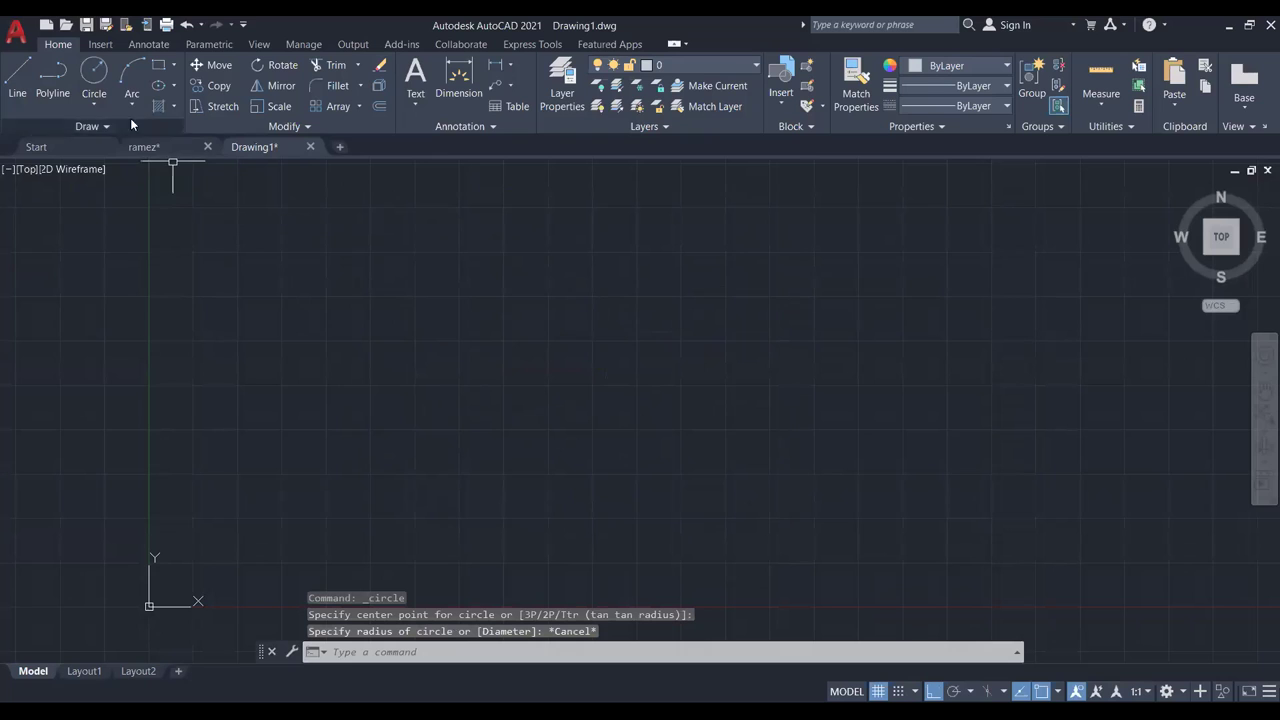
Draw a circle with a radius of 10 by its center and radius in the empty drawing.
left_click(94, 103)
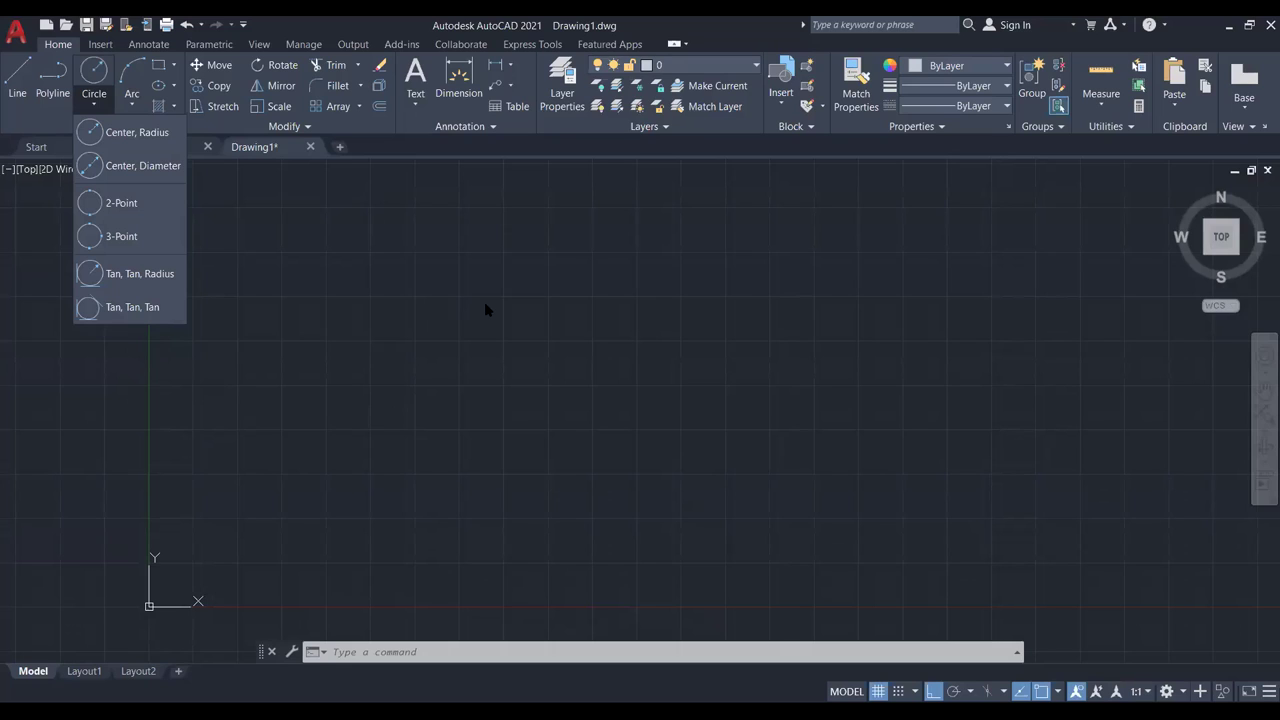
left_click(95, 101)
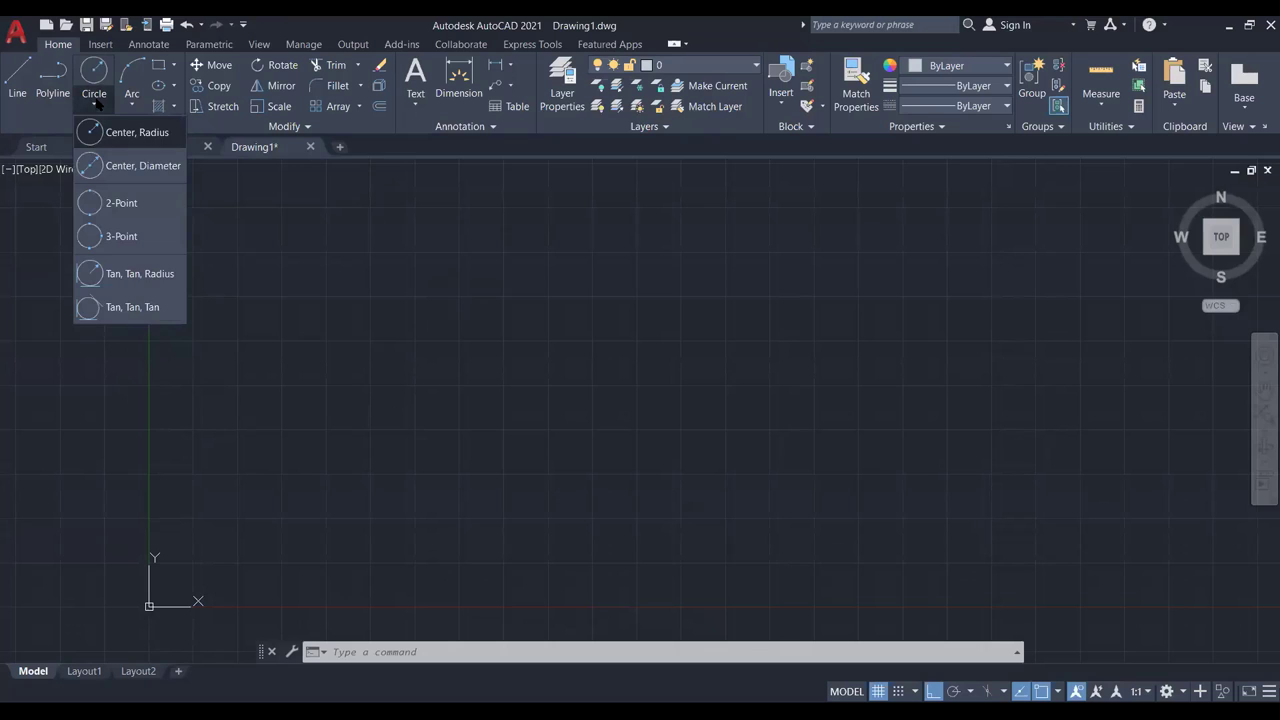
left_click(110, 130)
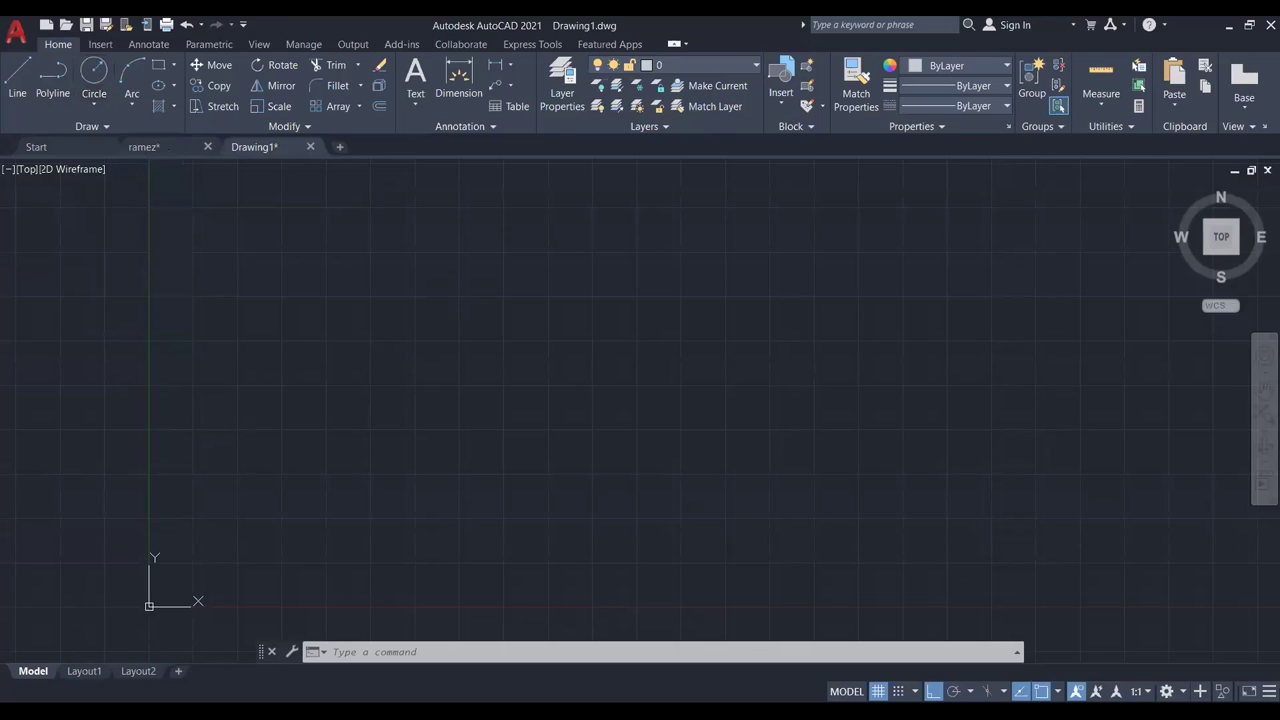
left_click(554, 316)
scroll(730, 410, "down", 5)
scroll(749, 380, "up", 4)
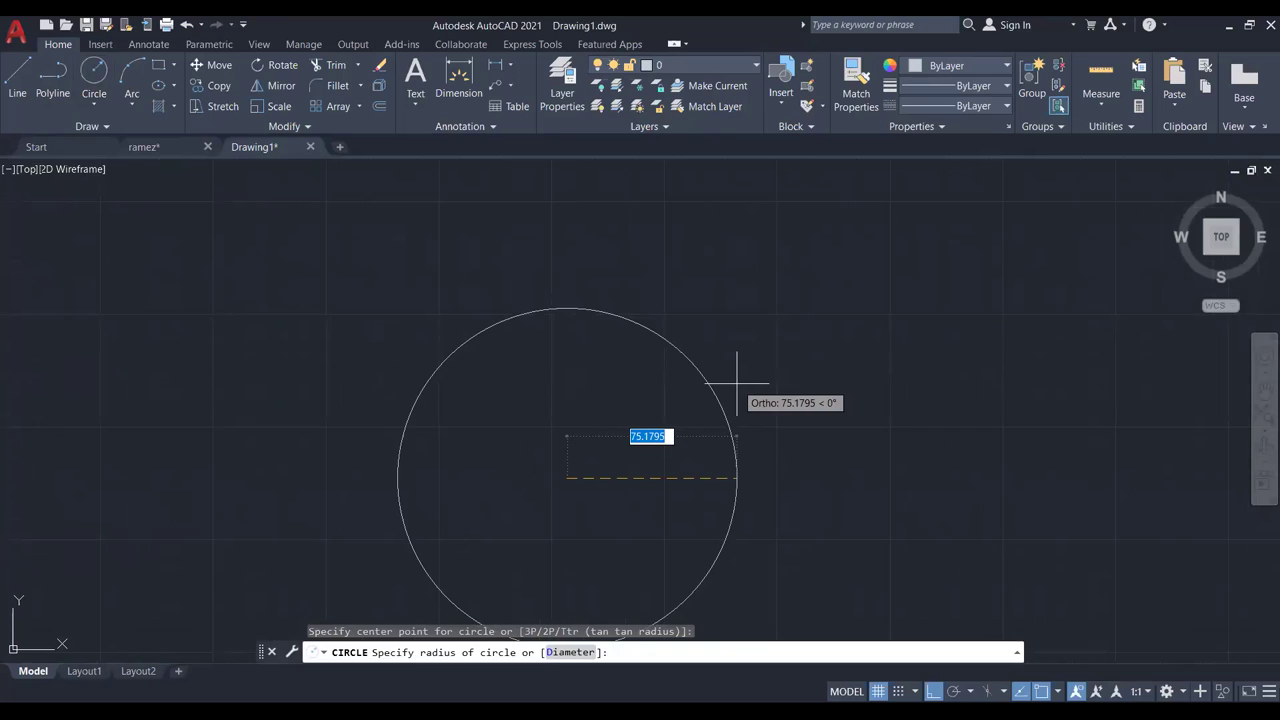
type("10")
key("Return")
scroll(583, 457, "up", 2)
middle_click_drag(583, 457, 386, 455)
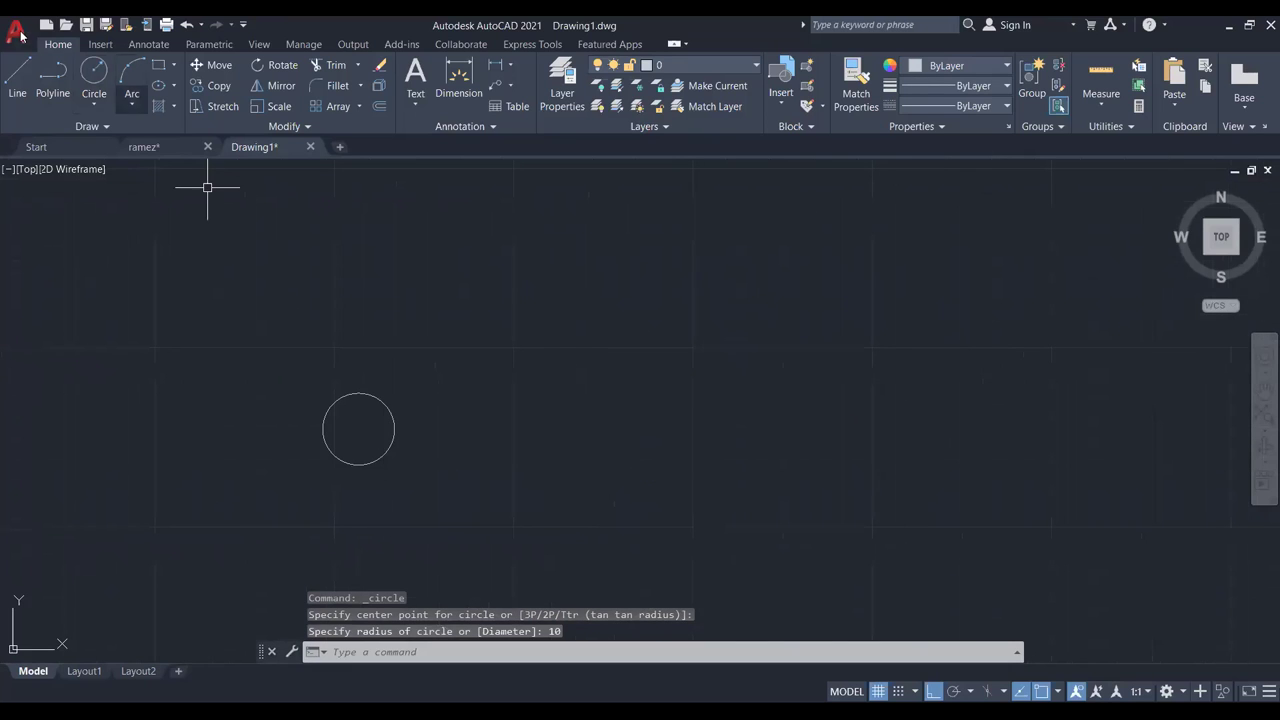
Draw a second circle with a radius of 20 to the right of the small circle.
left_click(96, 95)
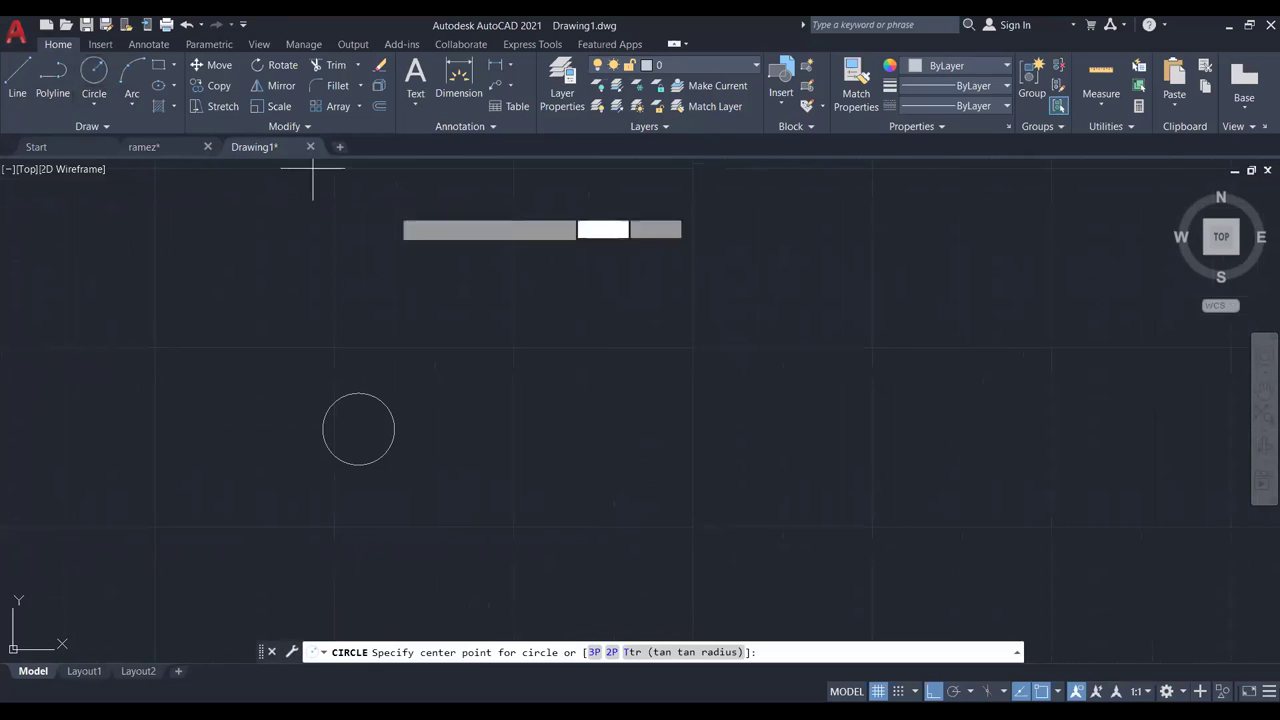
left_click(595, 401)
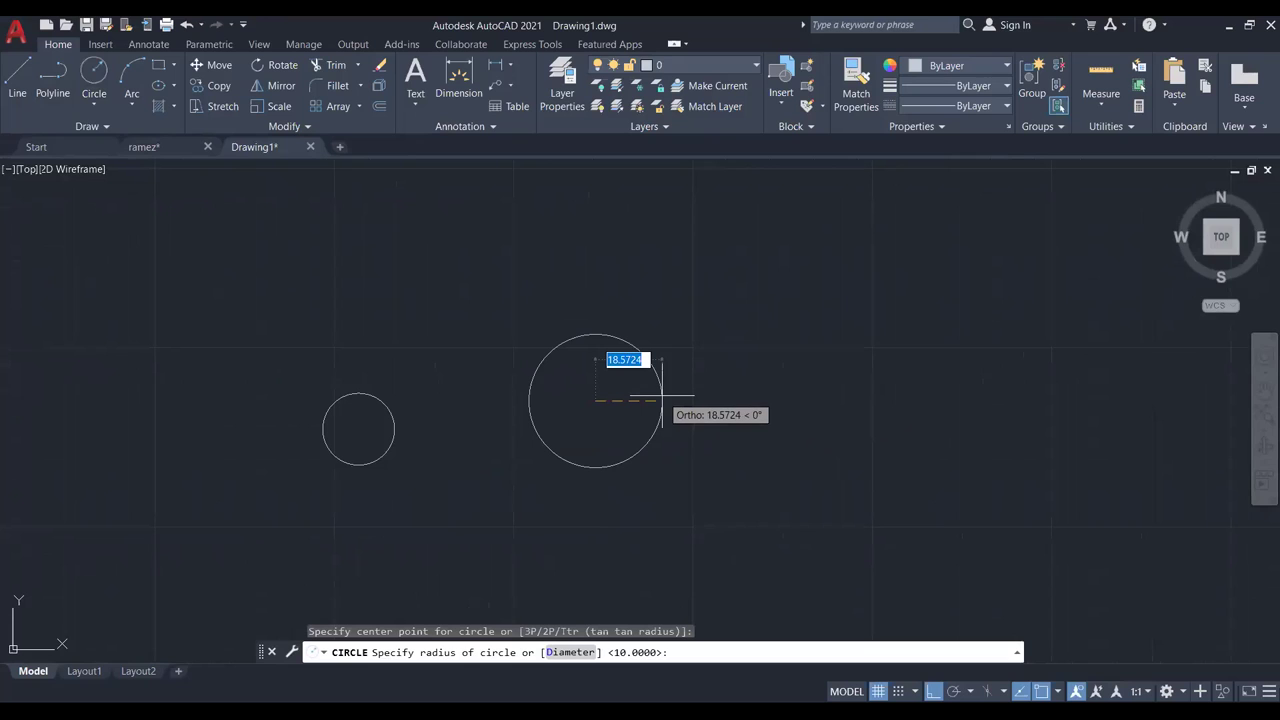
type("20")
key("Return")
key("Escape")
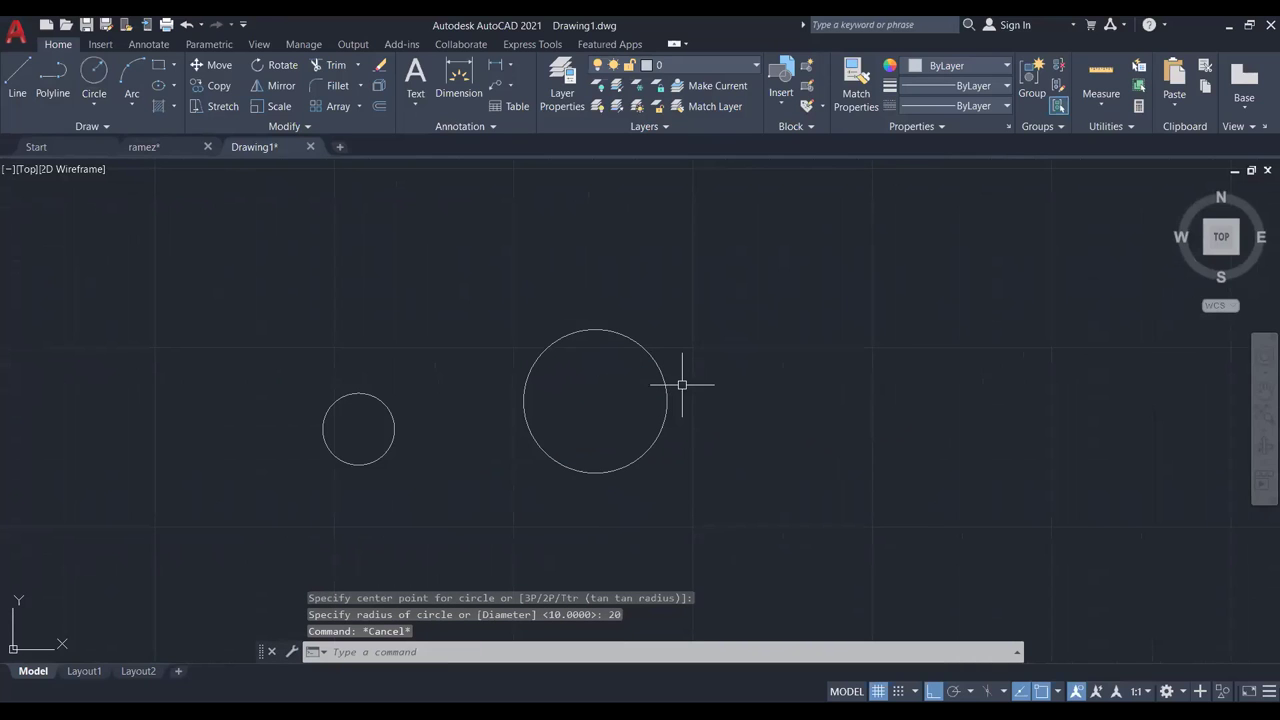
left_click(97, 101)
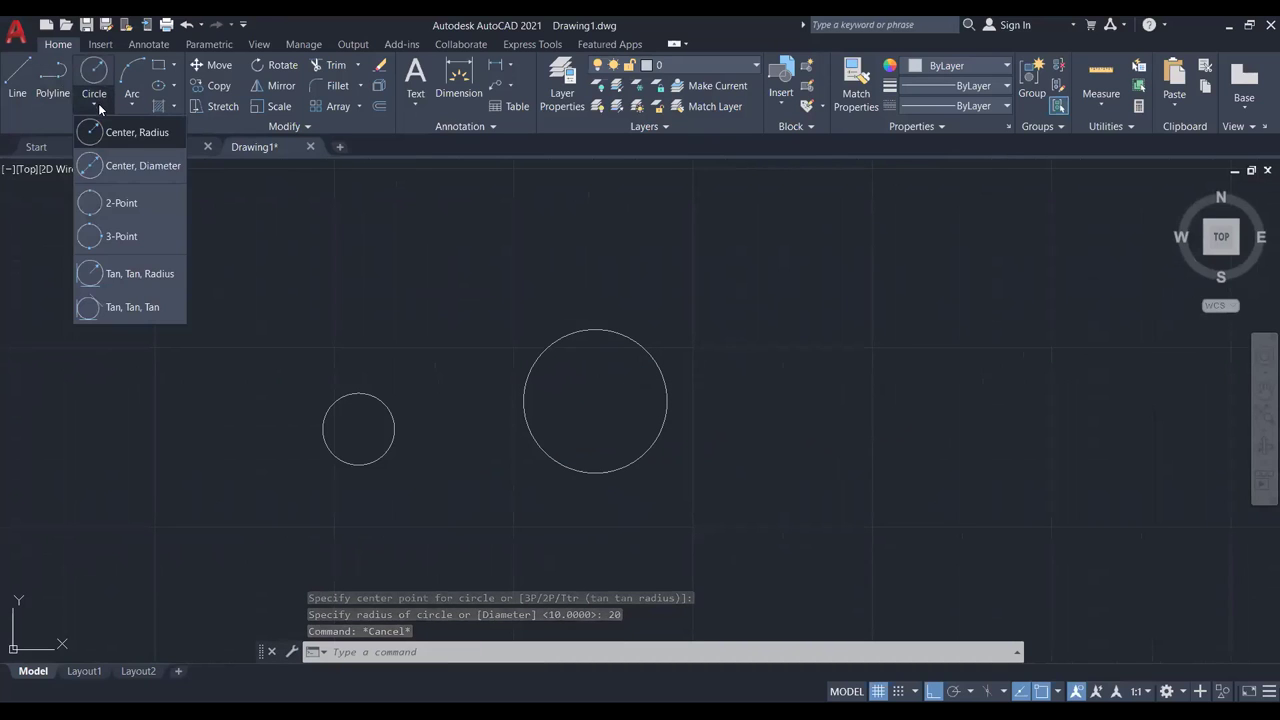
left_click(146, 272)
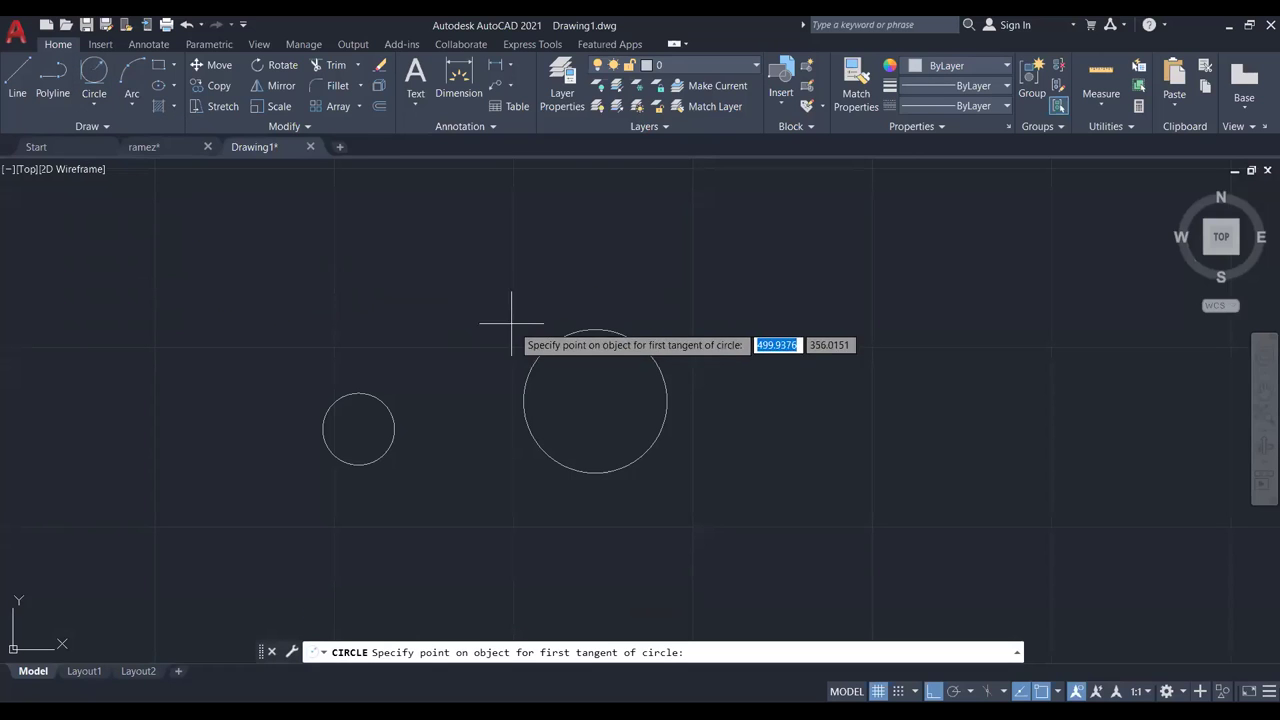
middle_click_drag(512, 308, 600, 290)
scroll(594, 290, "up", 4)
scroll(594, 289, "down", 2)
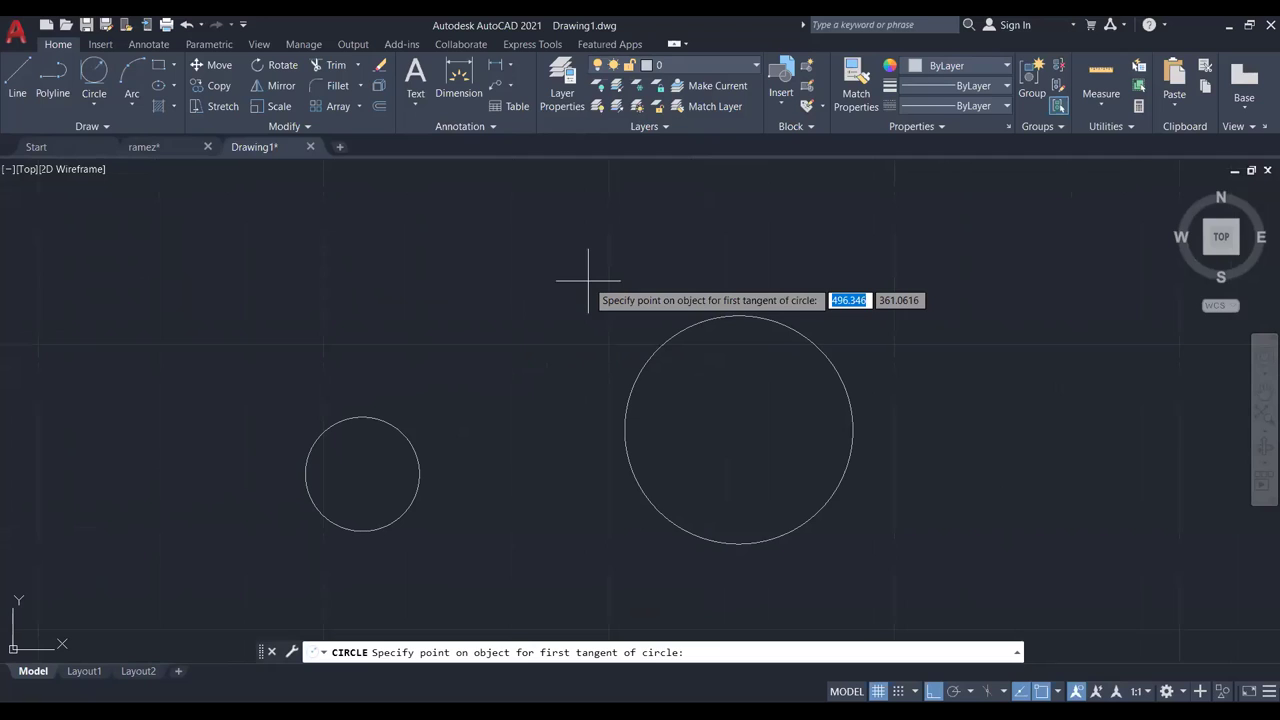
key("Escape")
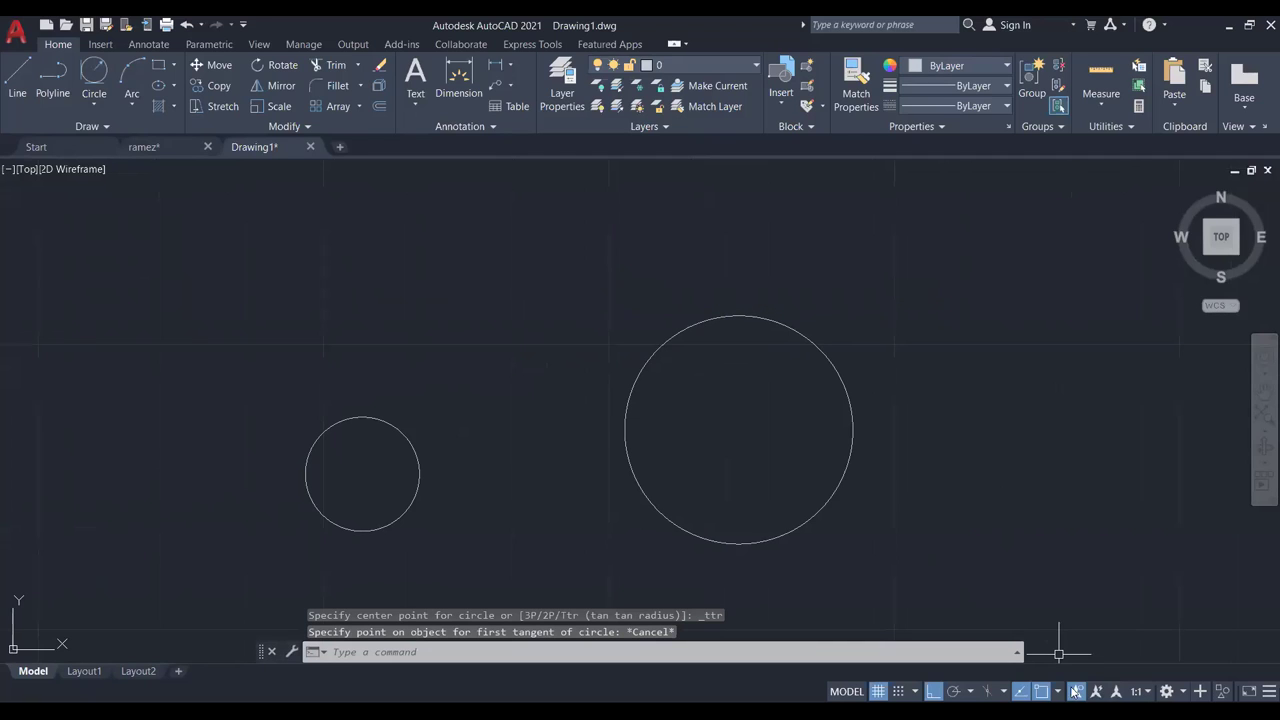
Review which object snap modes are enabled, including Tangent, without changing them.
left_click(1058, 692)
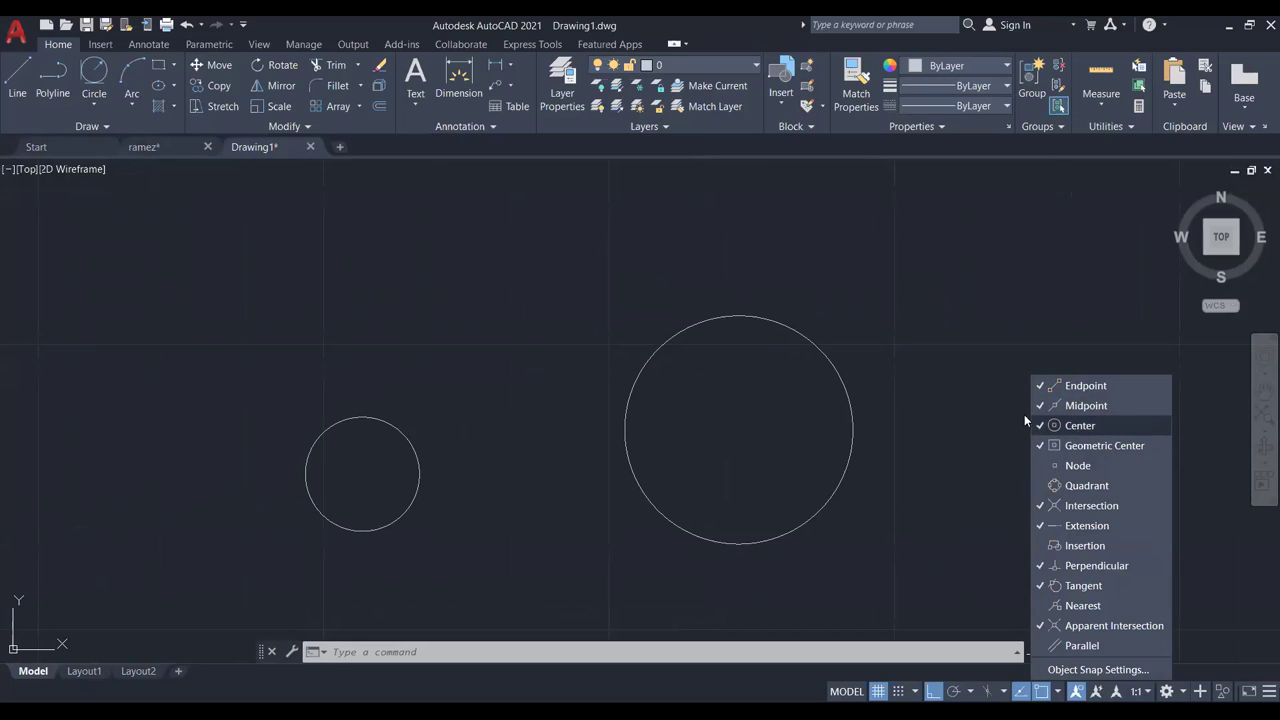
key("Escape")
key("Escape")
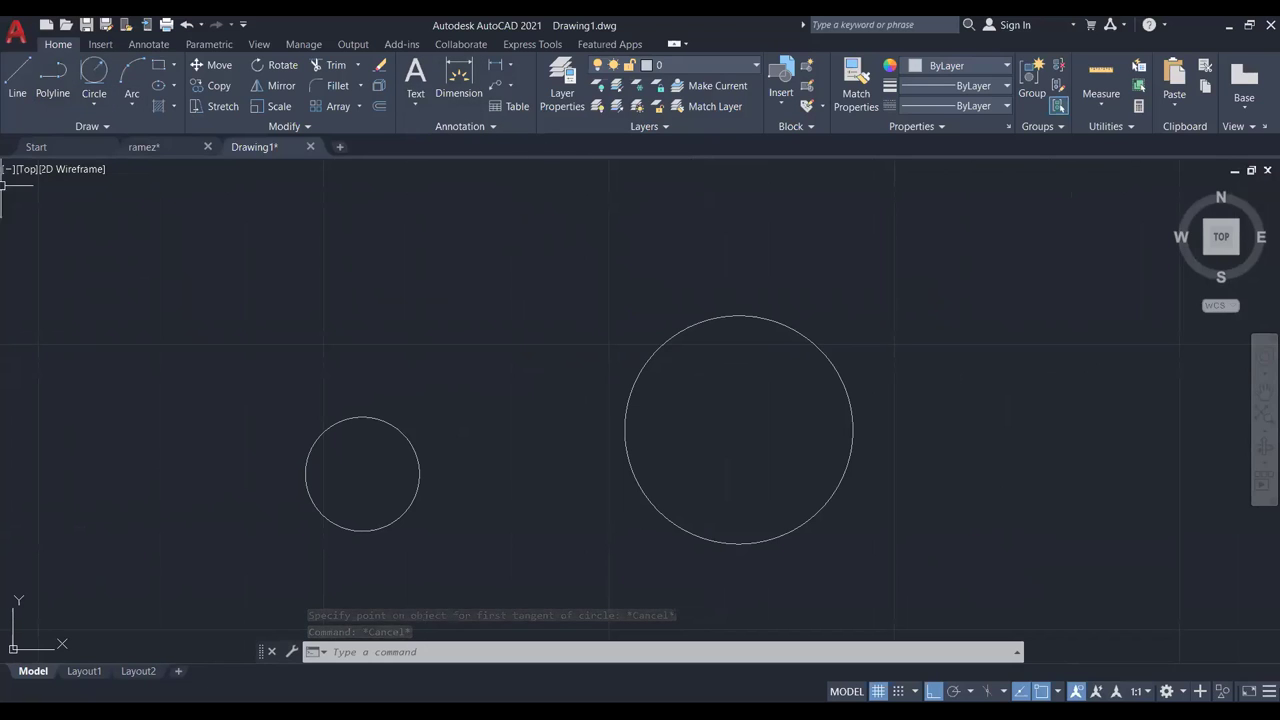
Draw a Tan, Tan, Radius circle of radius 50 tangent to the upper sides of the large and small circles, using a Tangent snap override first.
left_click(94, 75)
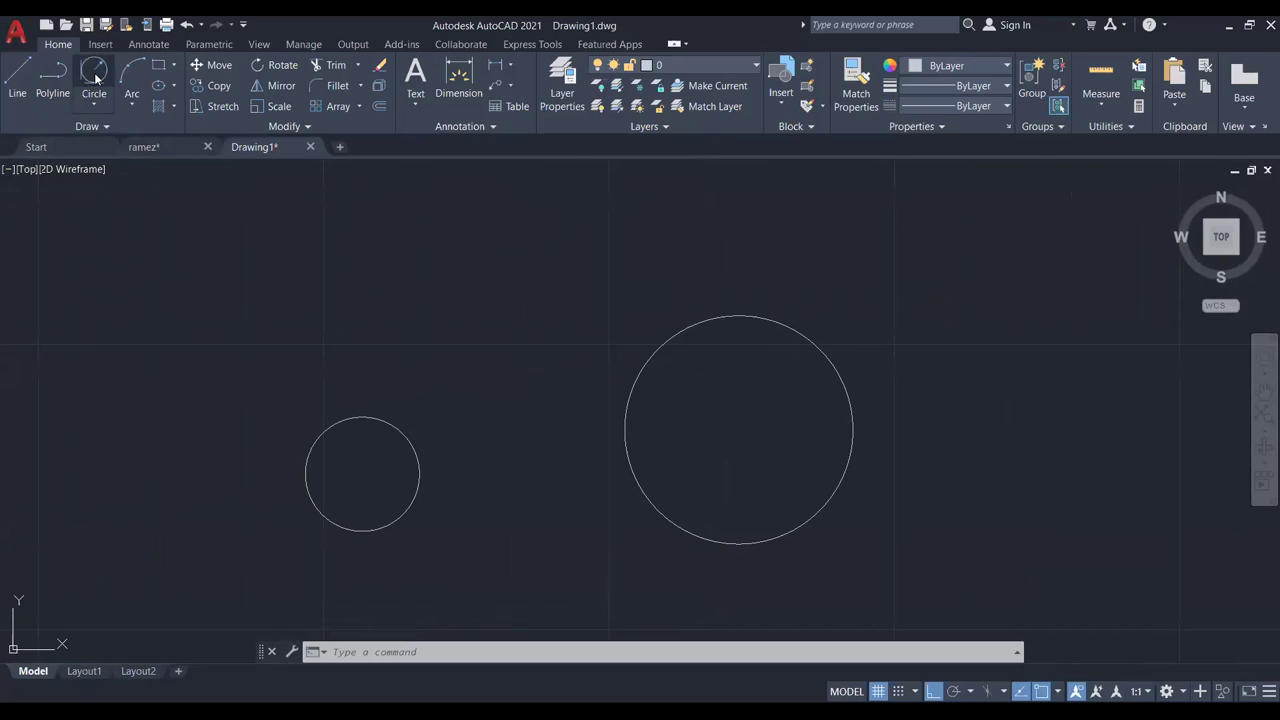
right_click(479, 282, "shift")
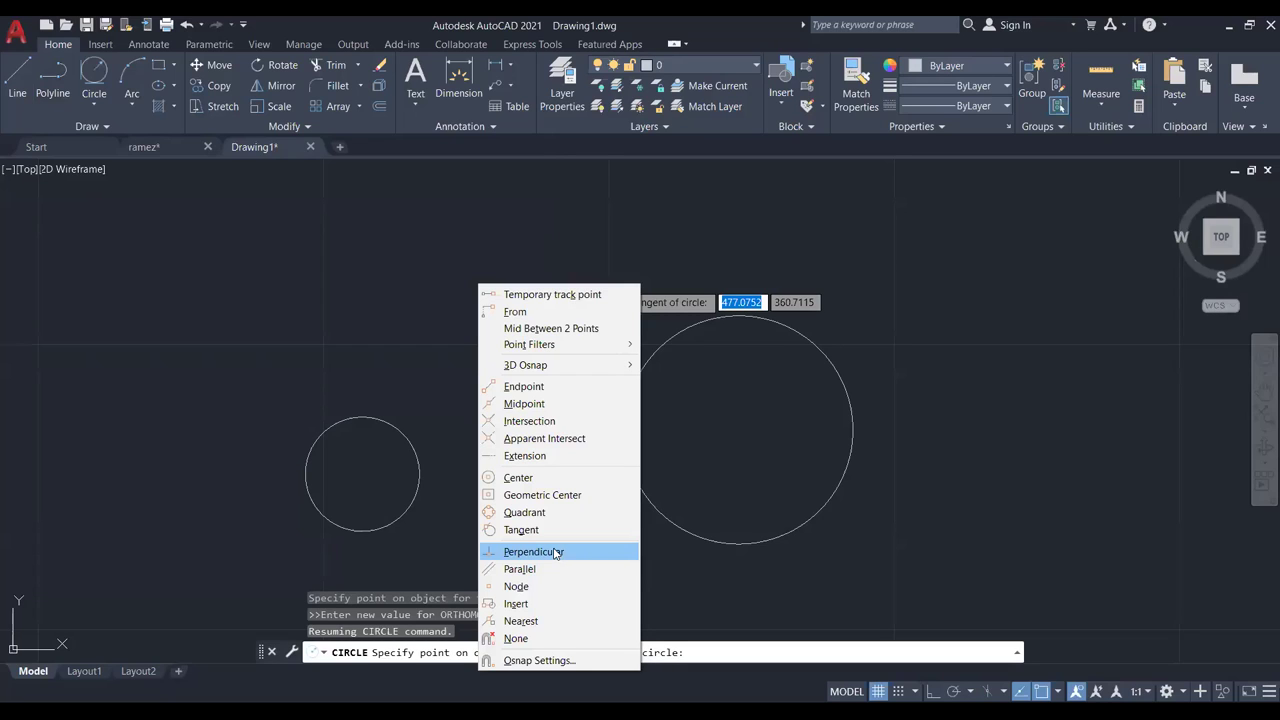
left_click(521, 530)
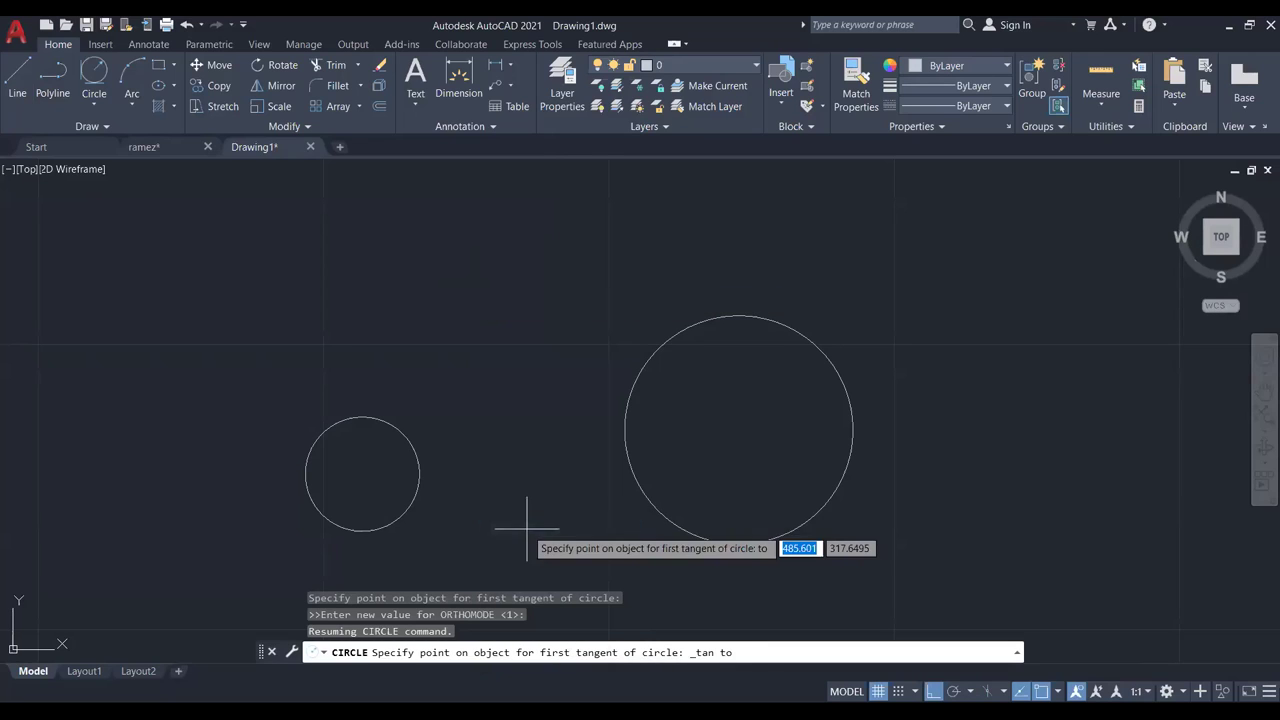
left_click(772, 322)
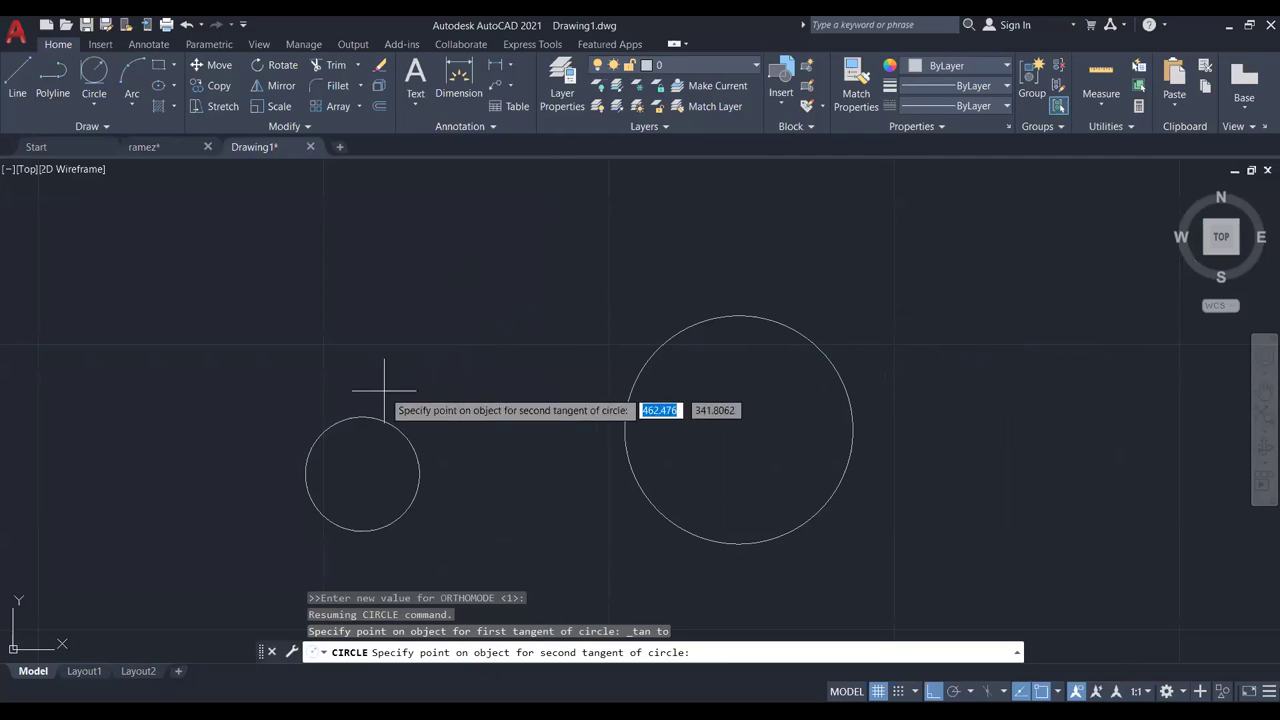
left_click(336, 424)
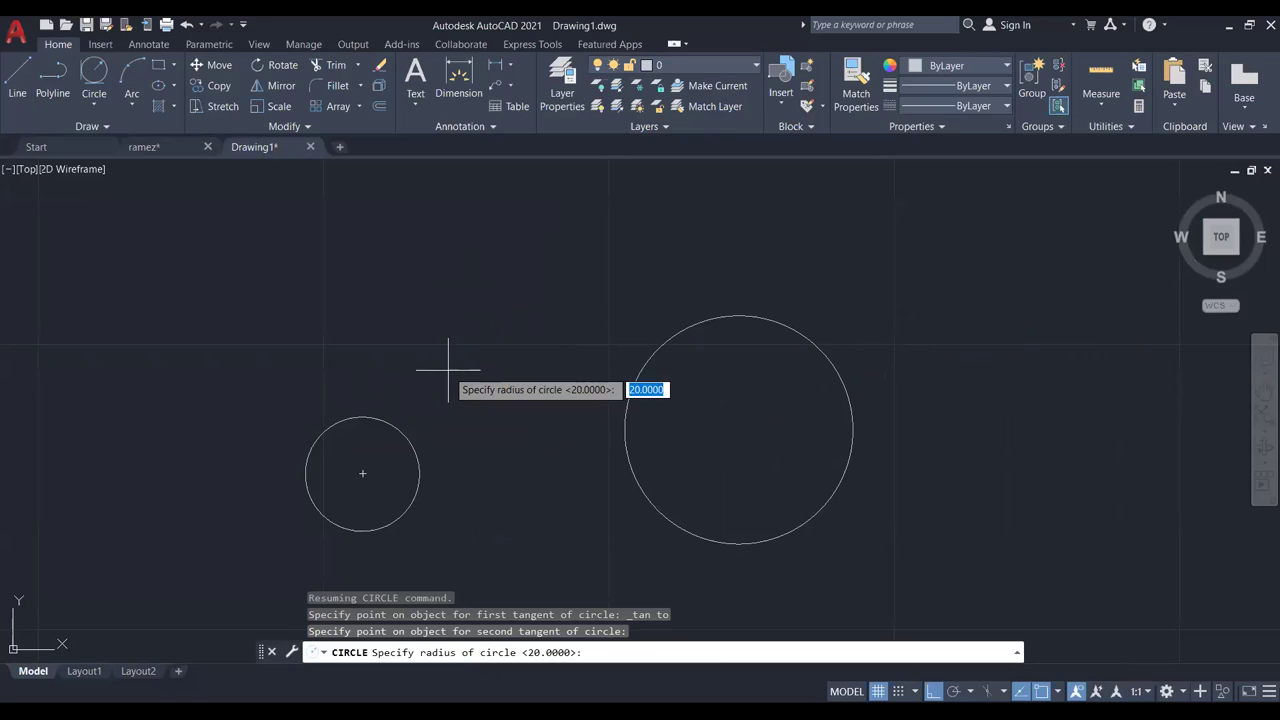
type("50")
key("Return")
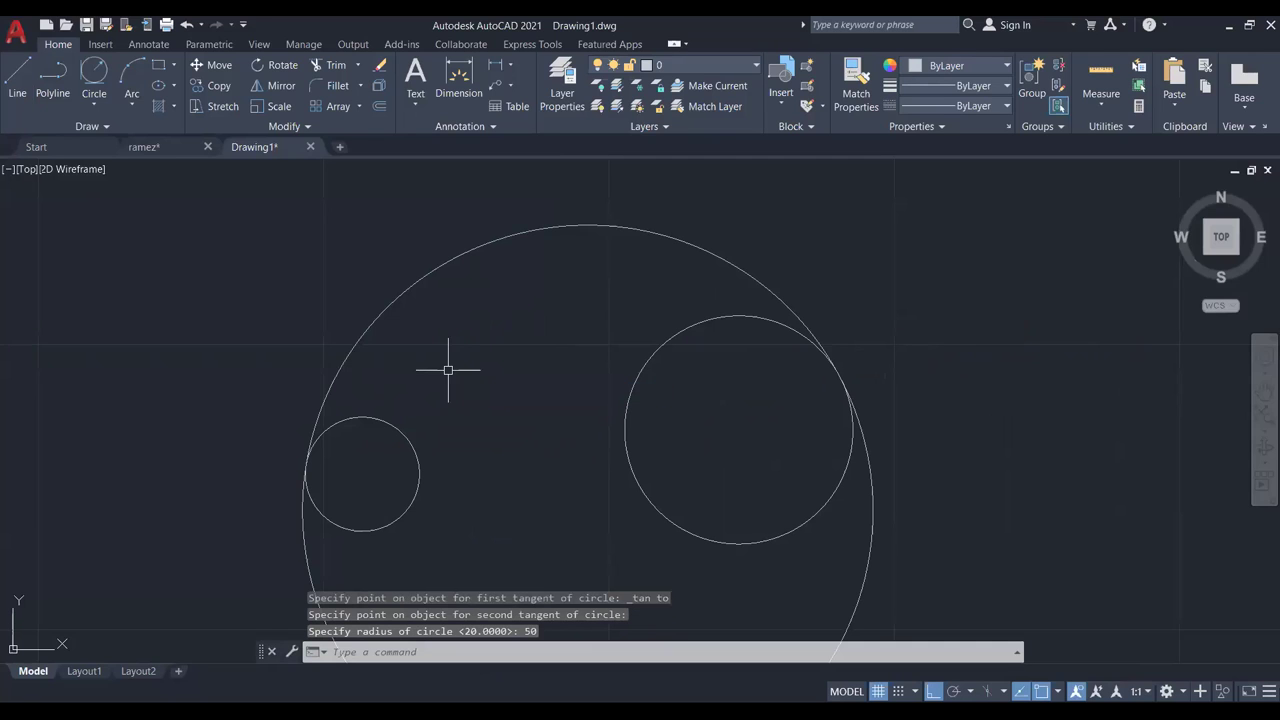
Trim away the lower part of the big tangent circle, leaving only the upper arc joining the two circles.
scroll(480, 357, "down", 2)
scroll(651, 294, "up", 2)
scroll(611, 283, "down", 2)
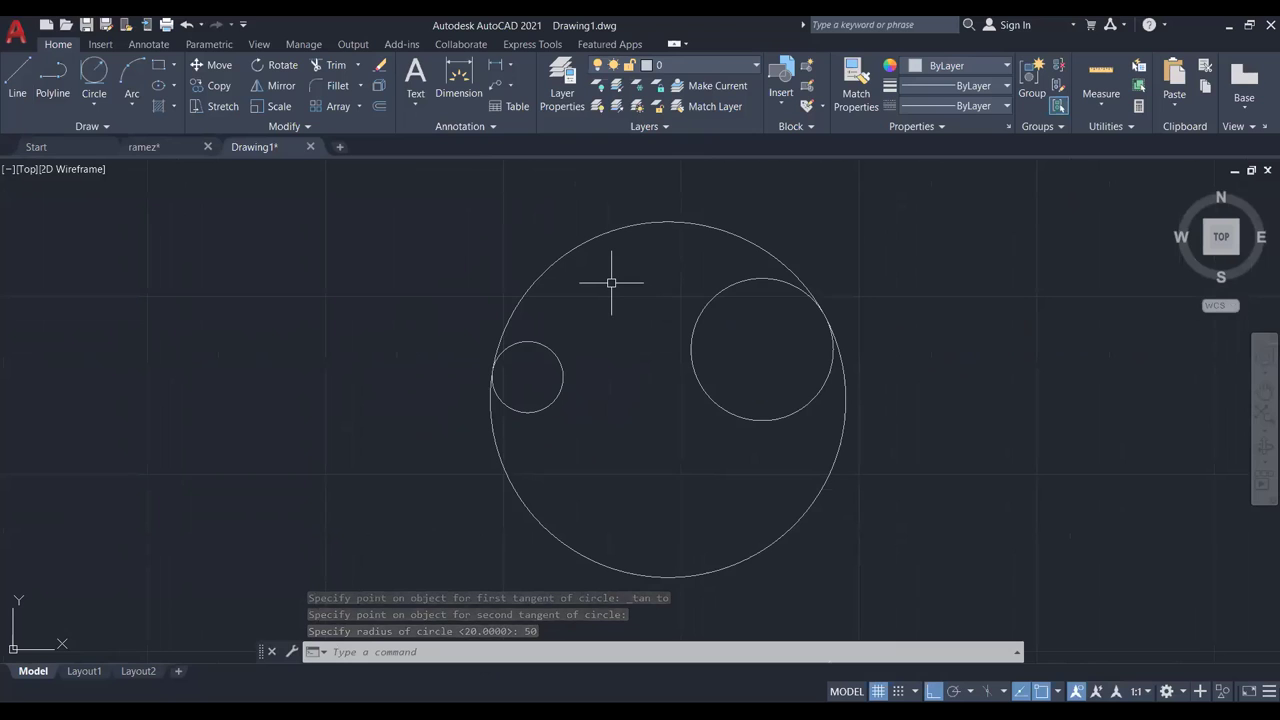
type("TR")
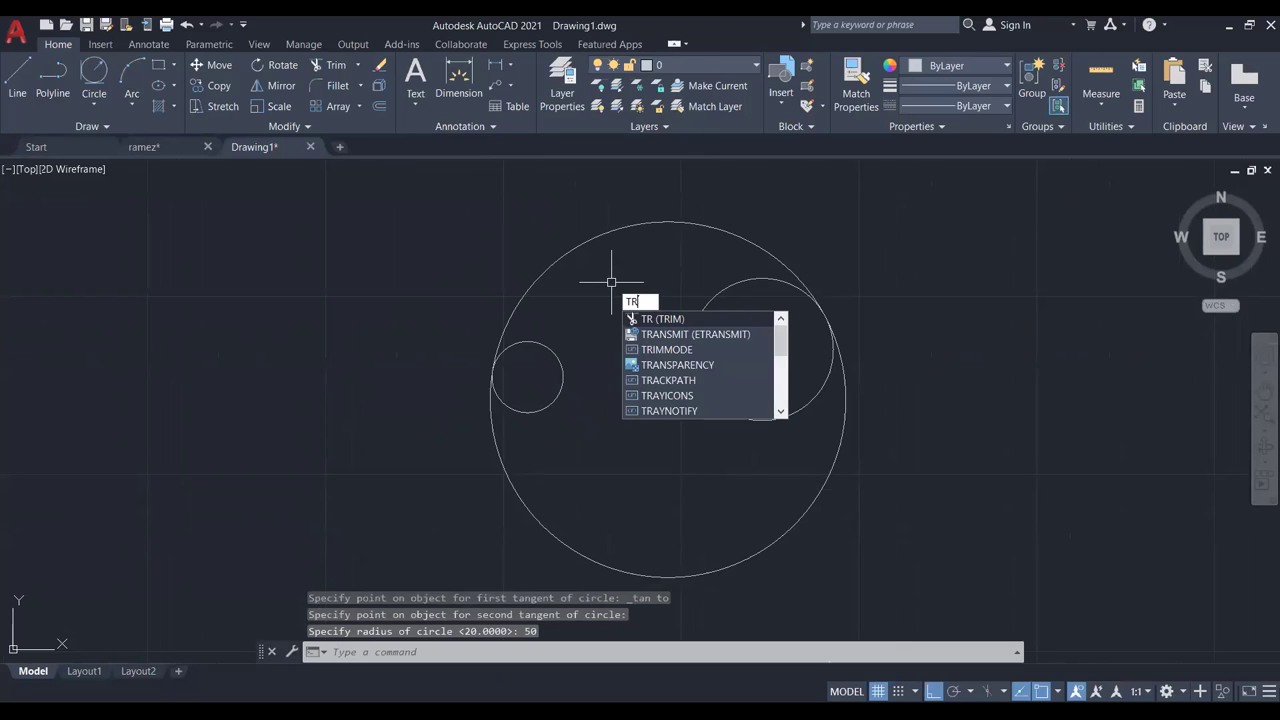
key("Return")
left_click(831, 466)
middle_click_drag(711, 337, 714, 366)
scroll(714, 366, "up", 4)
scroll(714, 364, "down", 3)
scroll(695, 395, "up", 1)
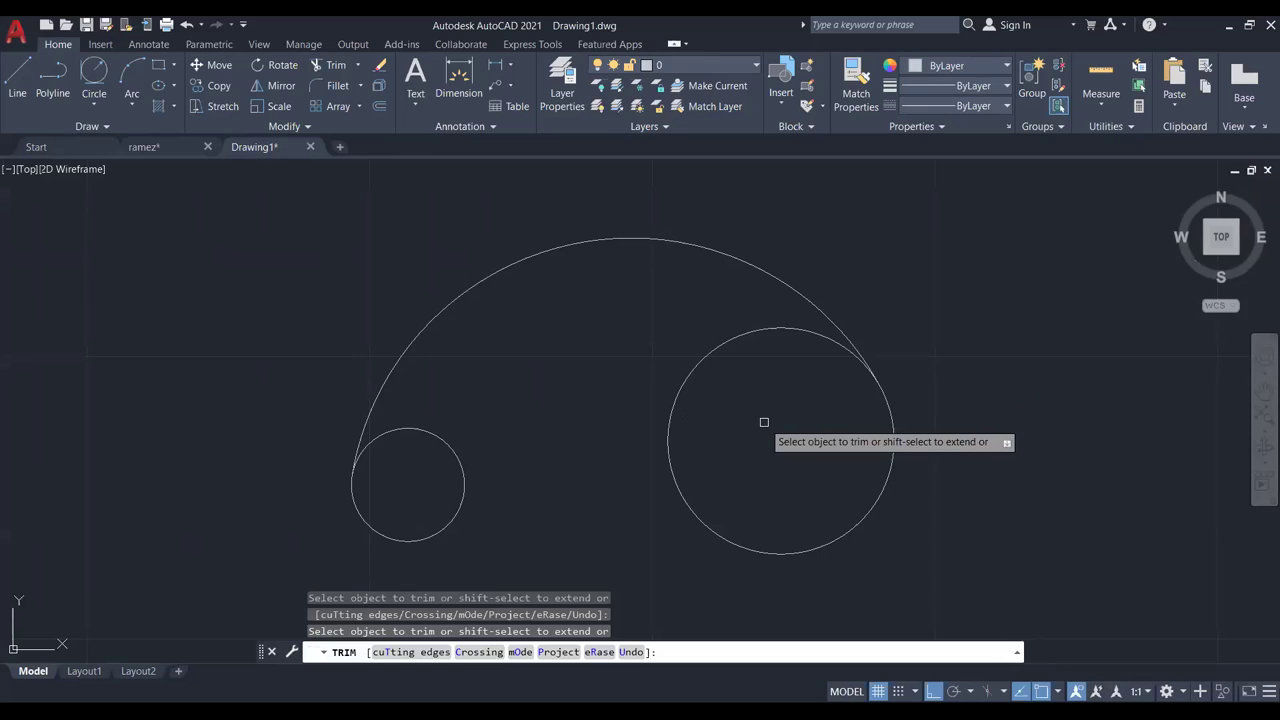
middle_click_drag(763, 420, 755, 403)
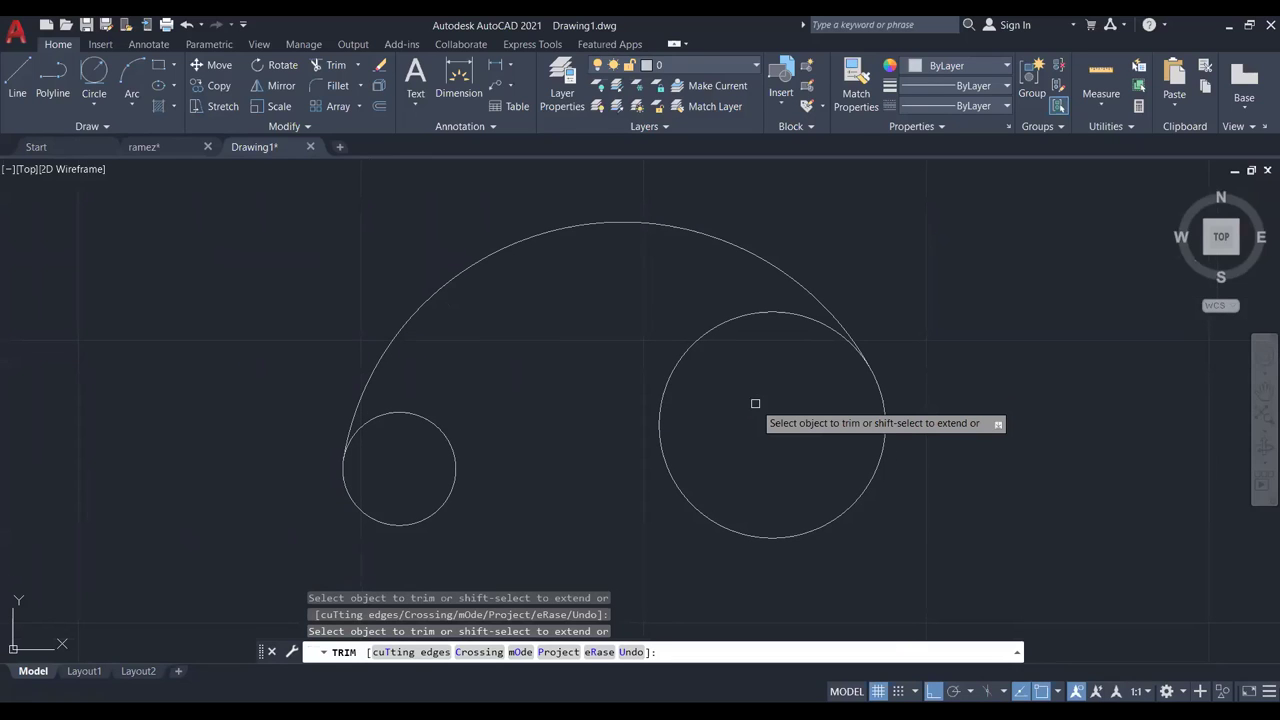
key("Escape")
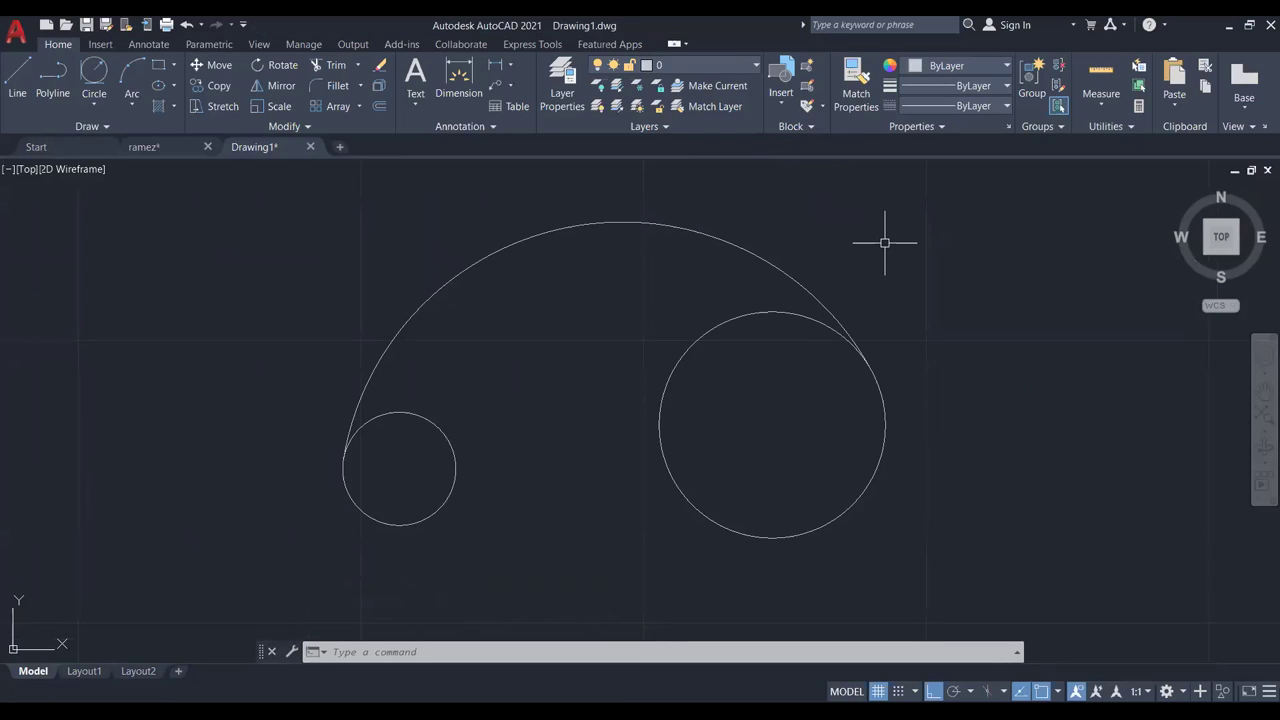
Erase the tangent arc that spans the two circles.
middle_click_drag(884, 242, 835, 285)
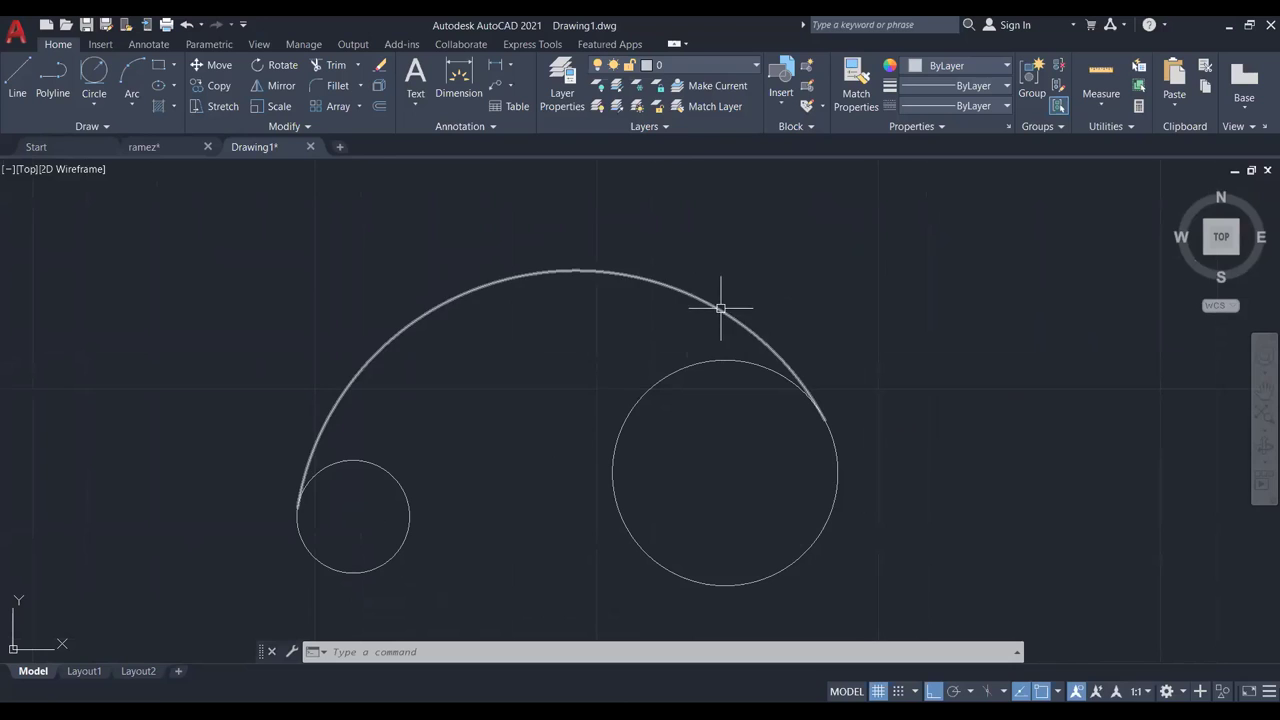
middle_click_drag(690, 302, 774, 254)
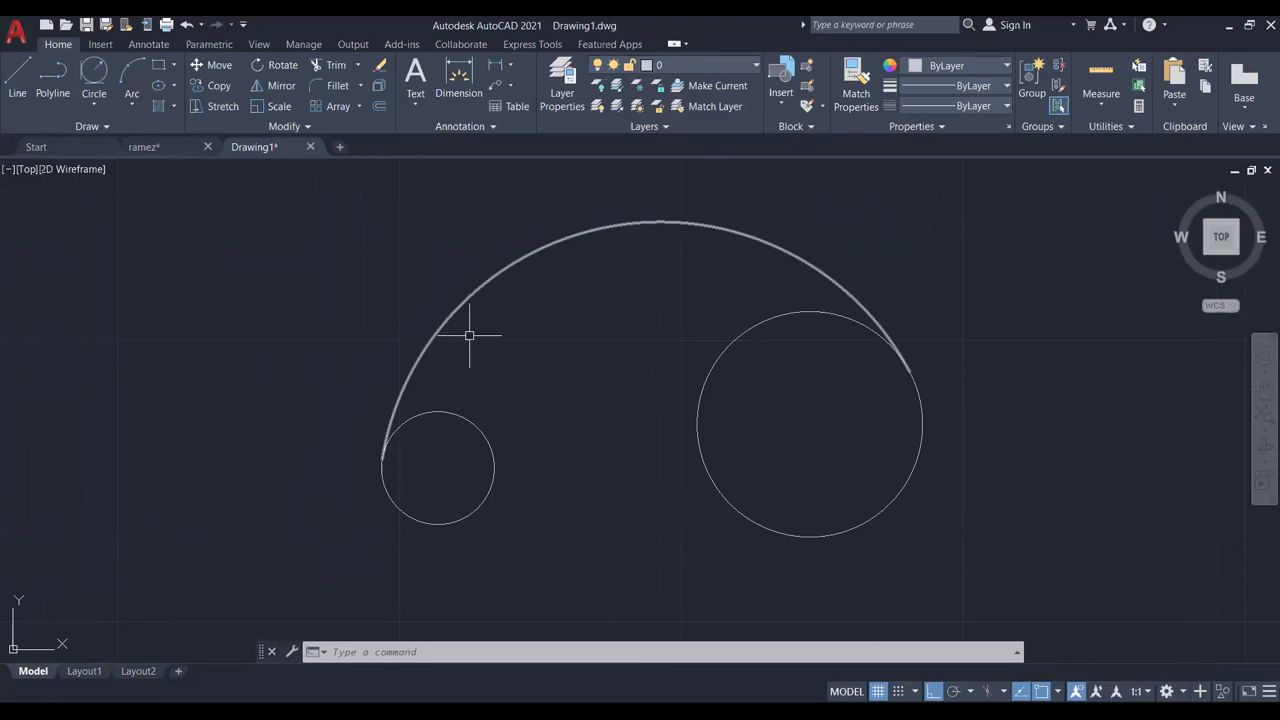
left_click(516, 253)
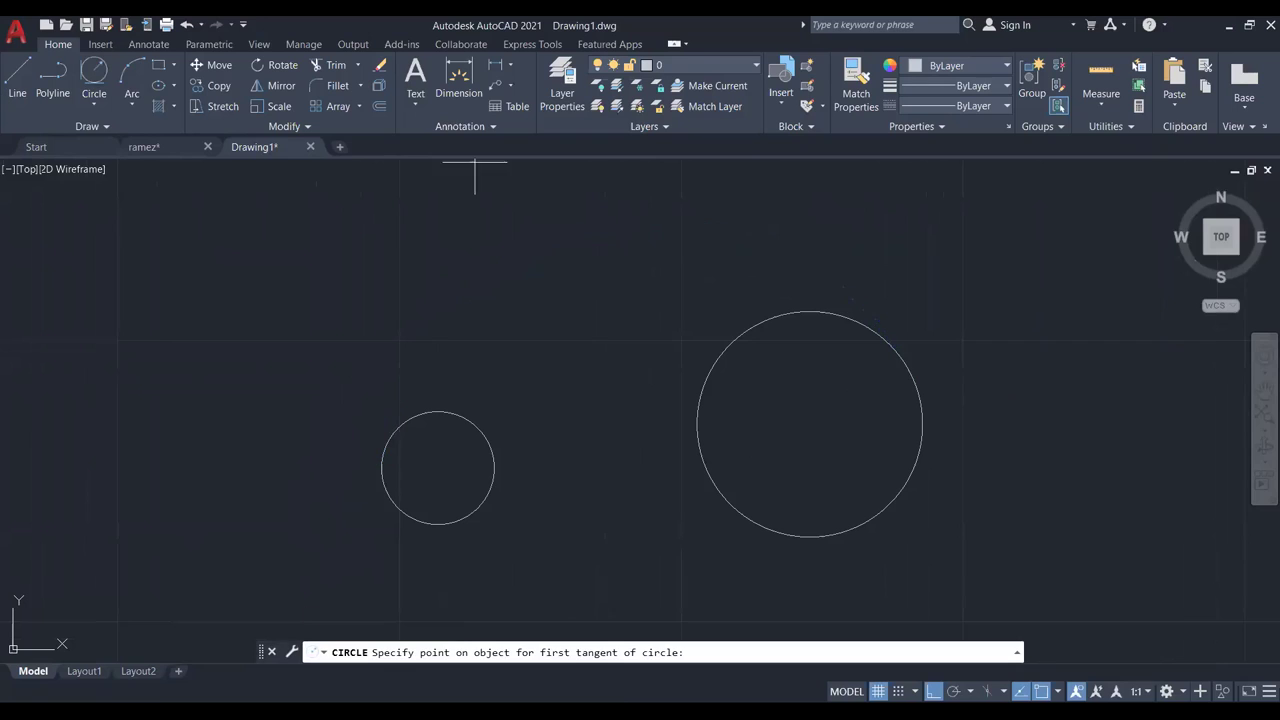
Draw a radius 50 circle tangent to the large circle's upper-left side and the small circle's lower-right side.
left_click(728, 343)
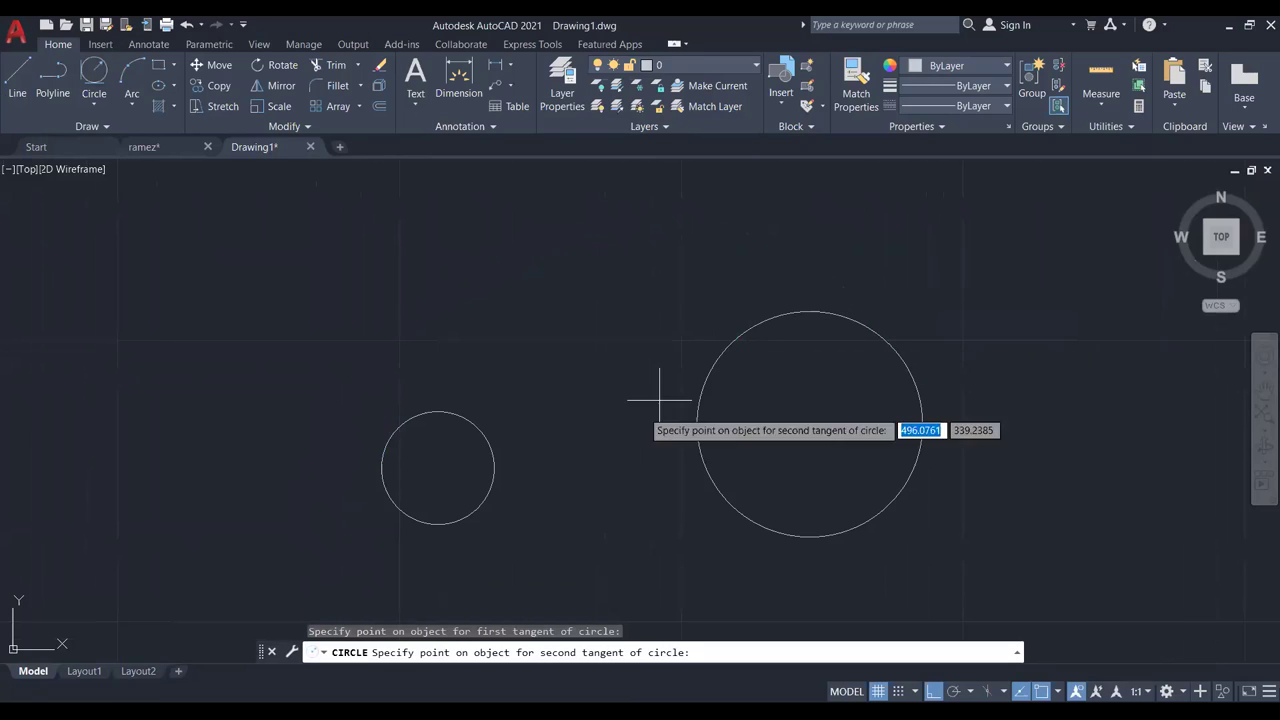
left_click(475, 506)
type("250")
key("Return")
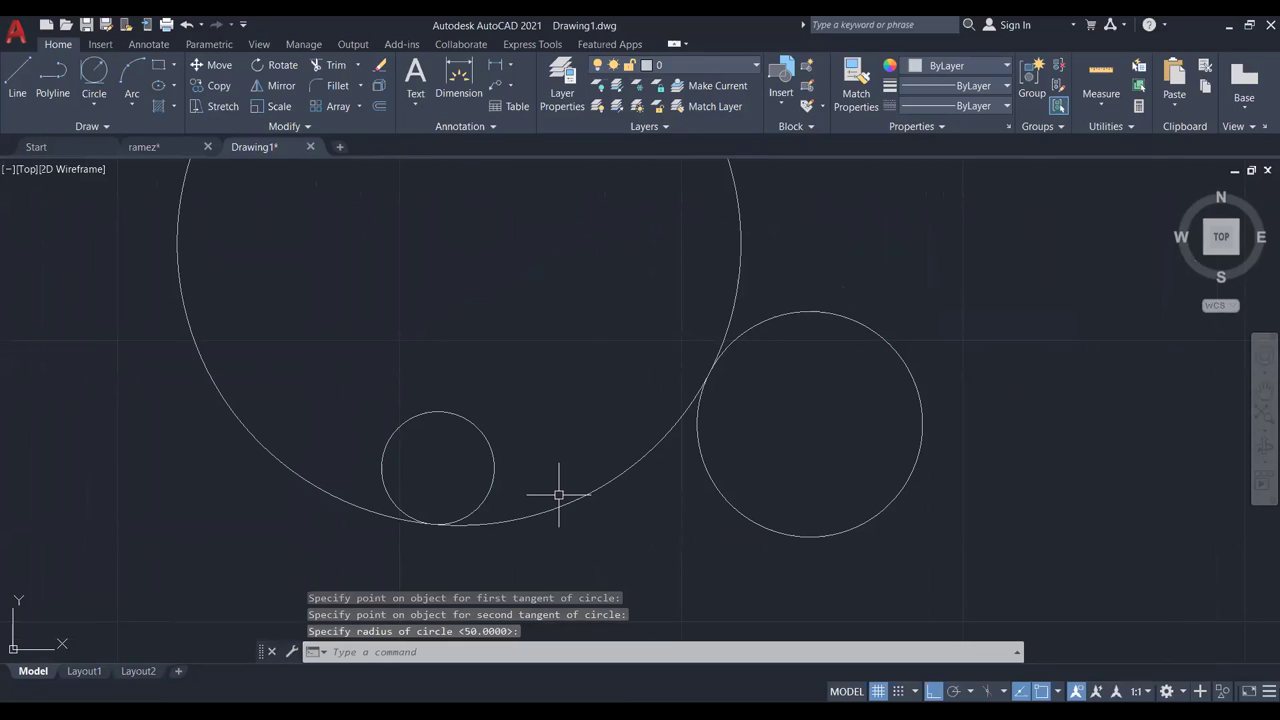
scroll(674, 400, "down", 2)
scroll(733, 396, "up", 2)
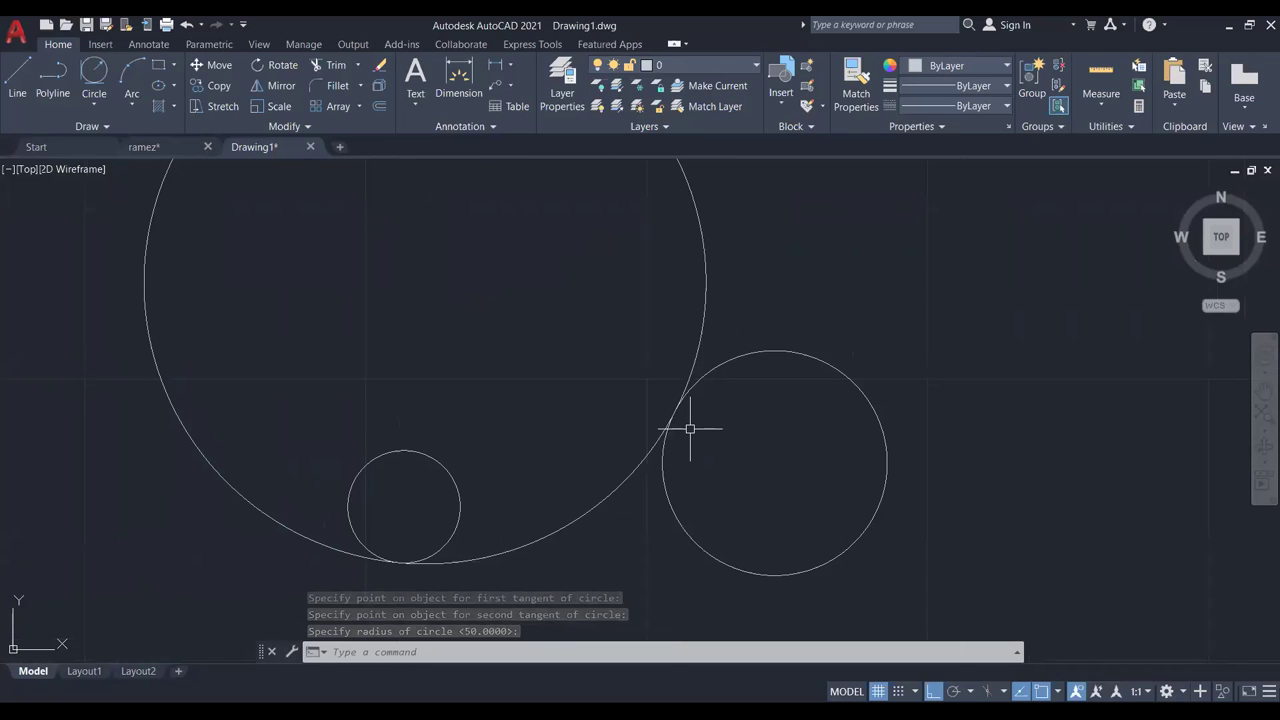
key("Return")
key("Escape")
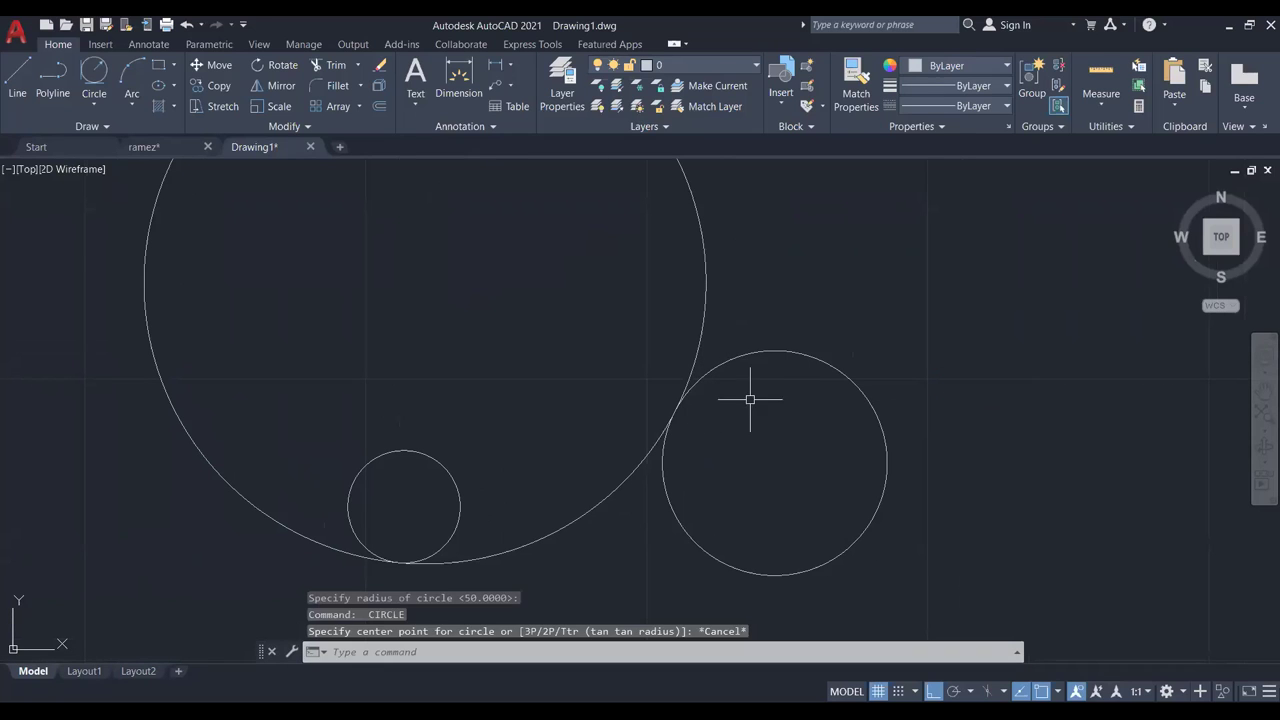
Erase the big tangent circle and both original circles.
left_click(688, 372)
key("Delete")
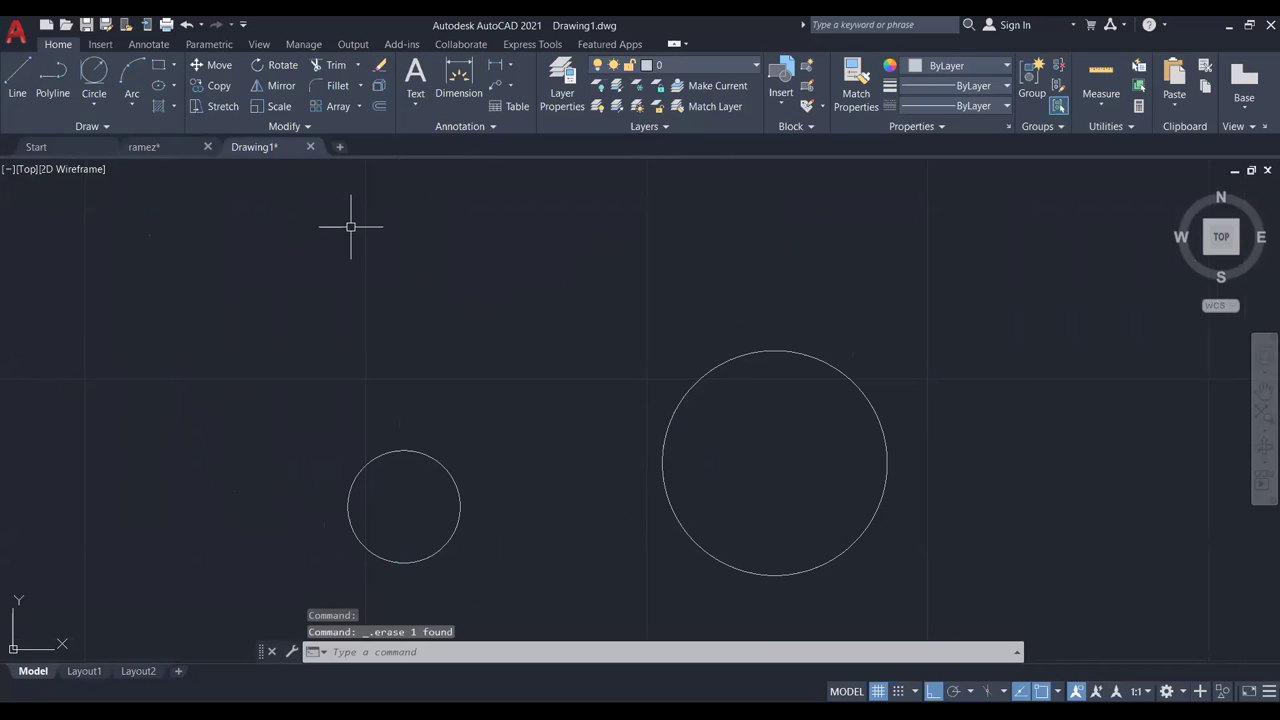
left_click(891, 297)
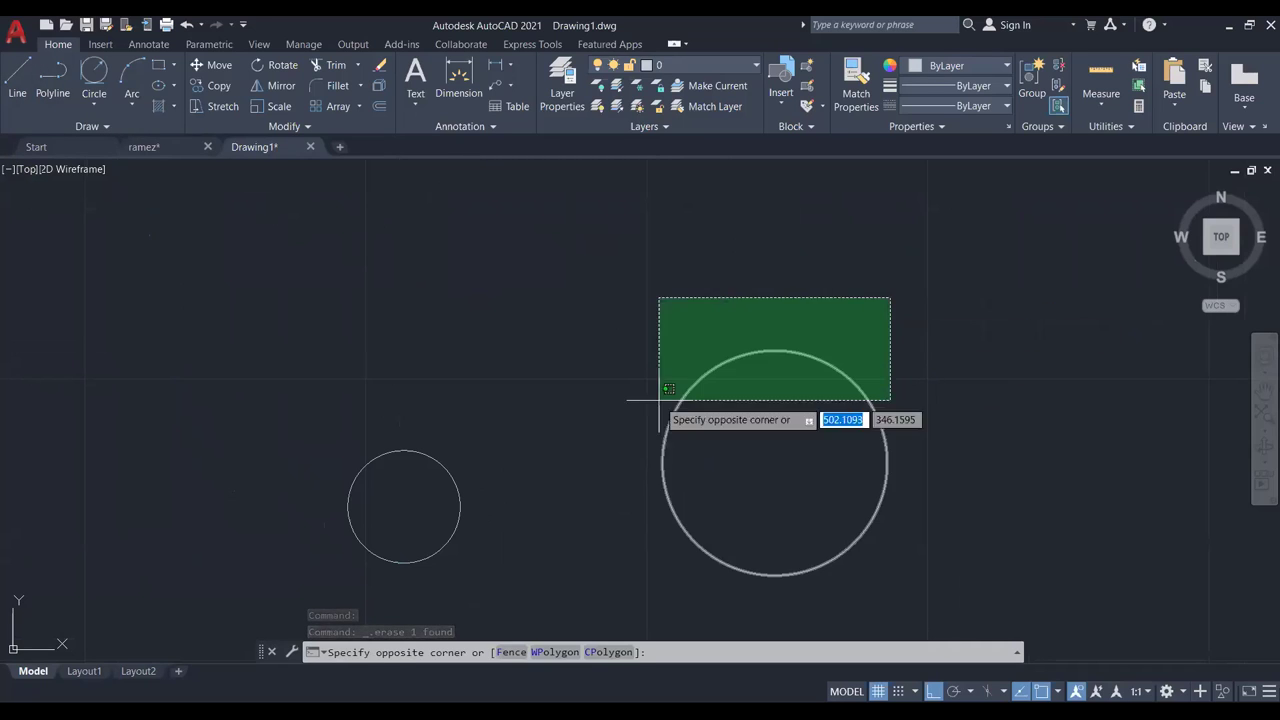
left_click(332, 546)
key("Delete")
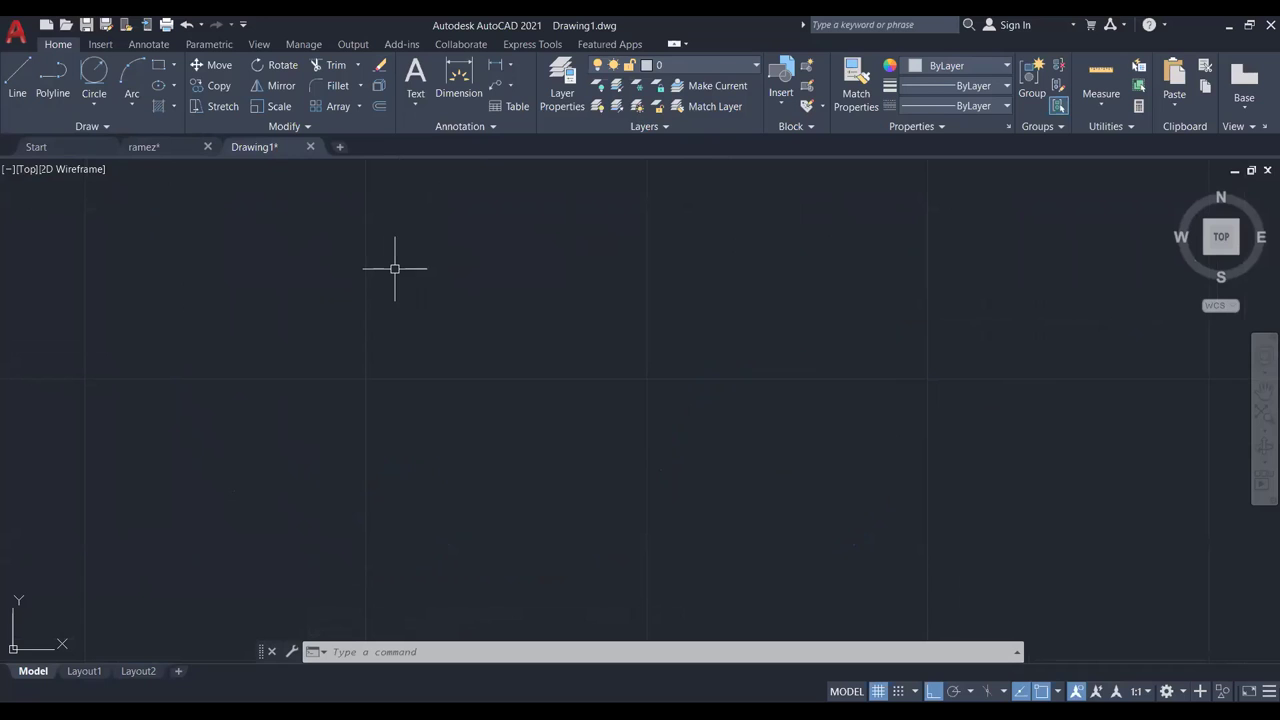
Draw a circle of radius 10 by center and radius in the left half of the empty drawing.
left_click(92, 104)
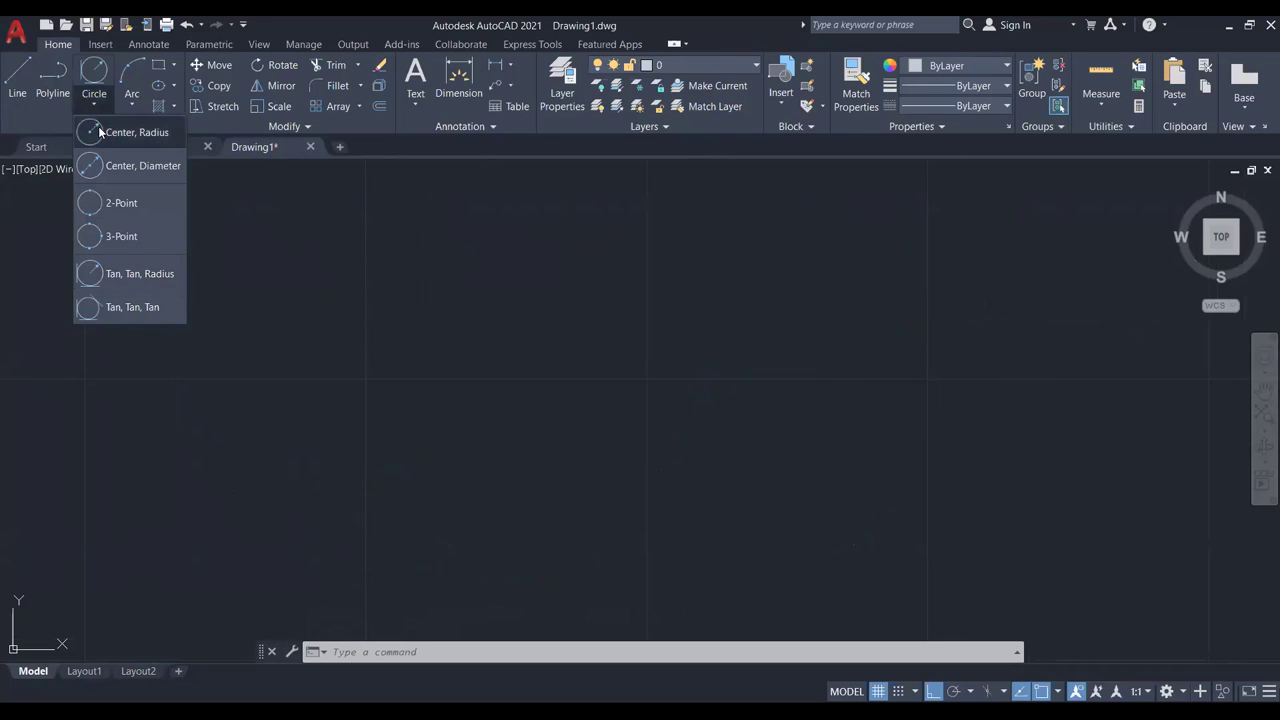
left_click(100, 132)
left_click(365, 414)
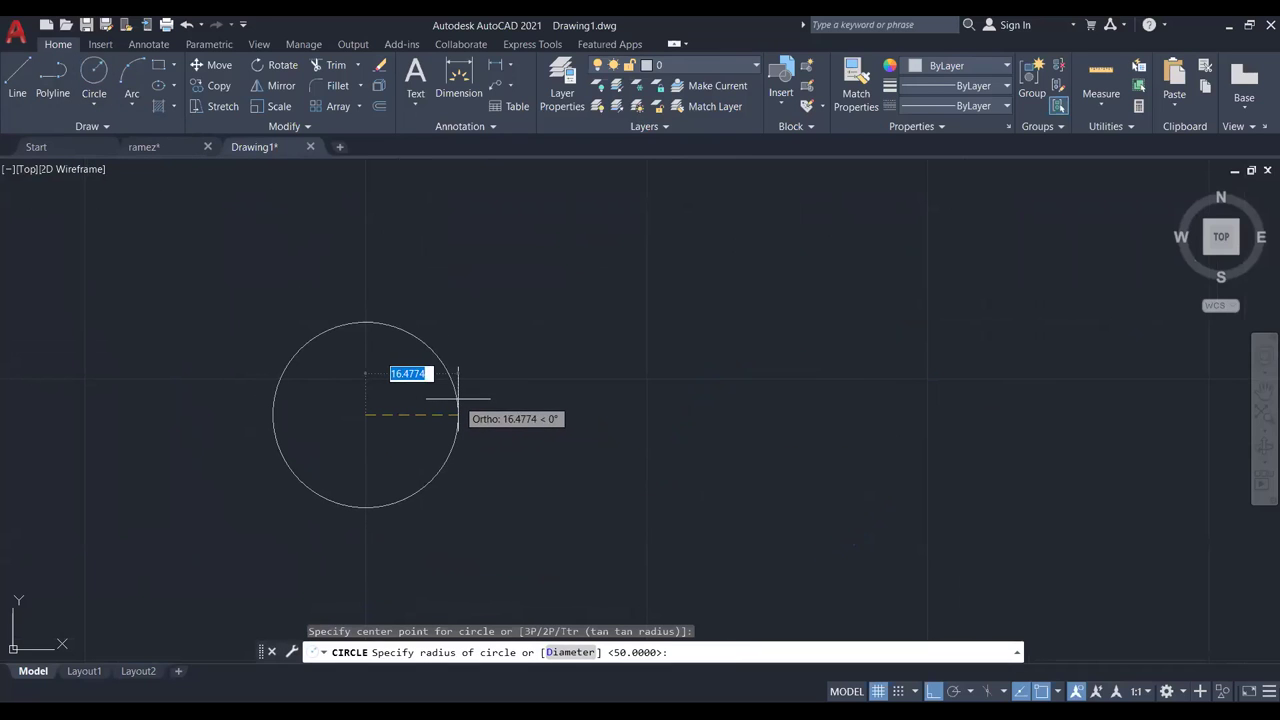
type("10")
key("Return")
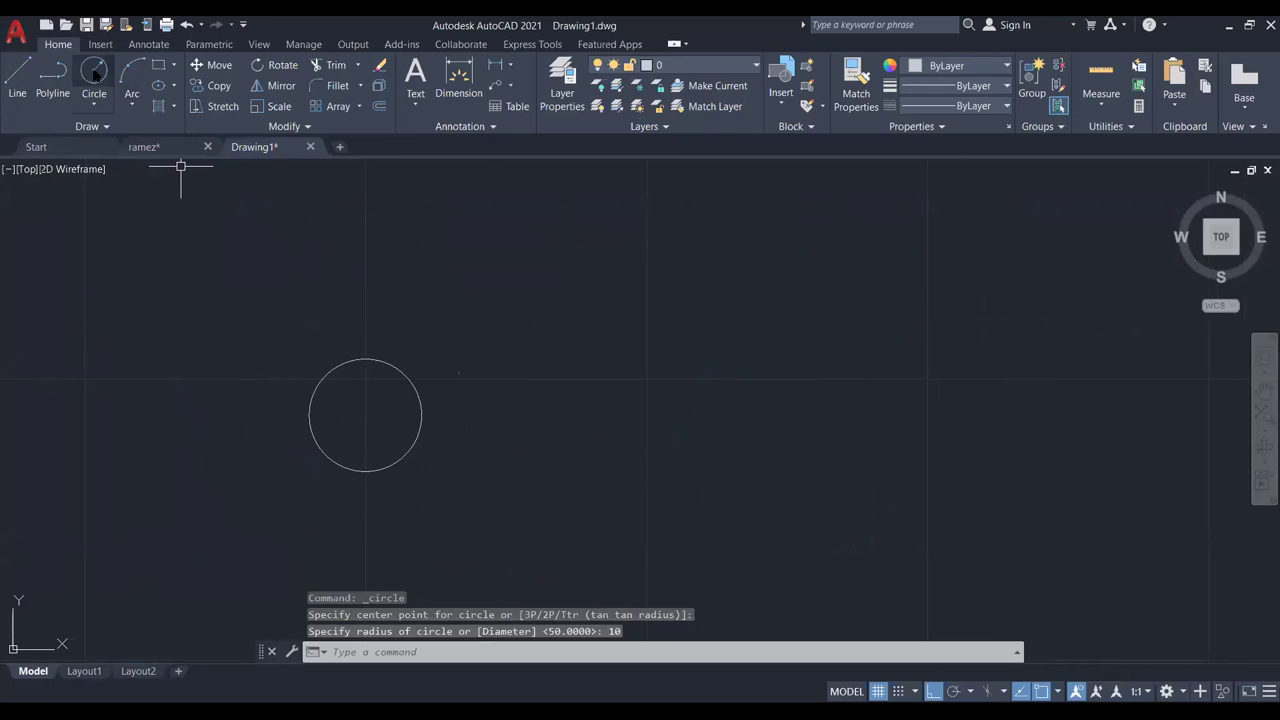
Draw a circle of radius 20 to the right of the radius 10 circle.
left_click(94, 78)
left_click(624, 383)
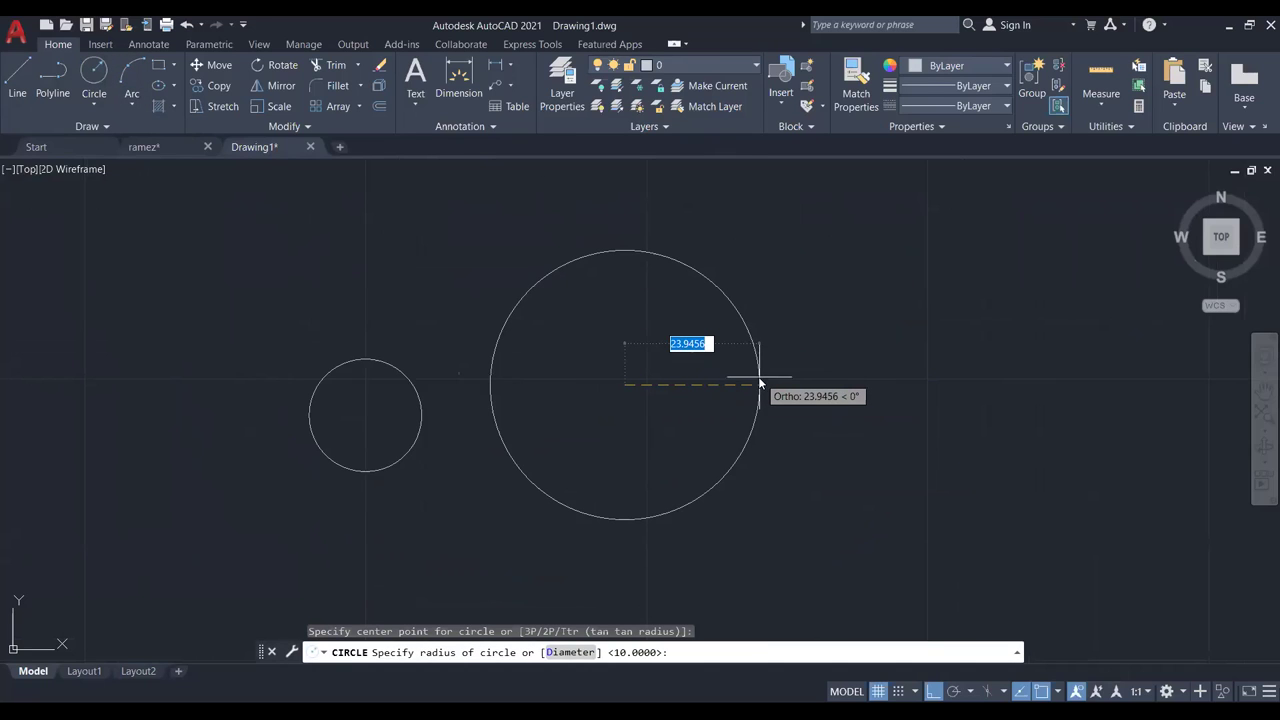
type("20")
key("Return")
Draw a line from the large circle's upper side to the small circle's upper side, using the Tangent snap override at both ends.
scroll(357, 247, "up", 2)
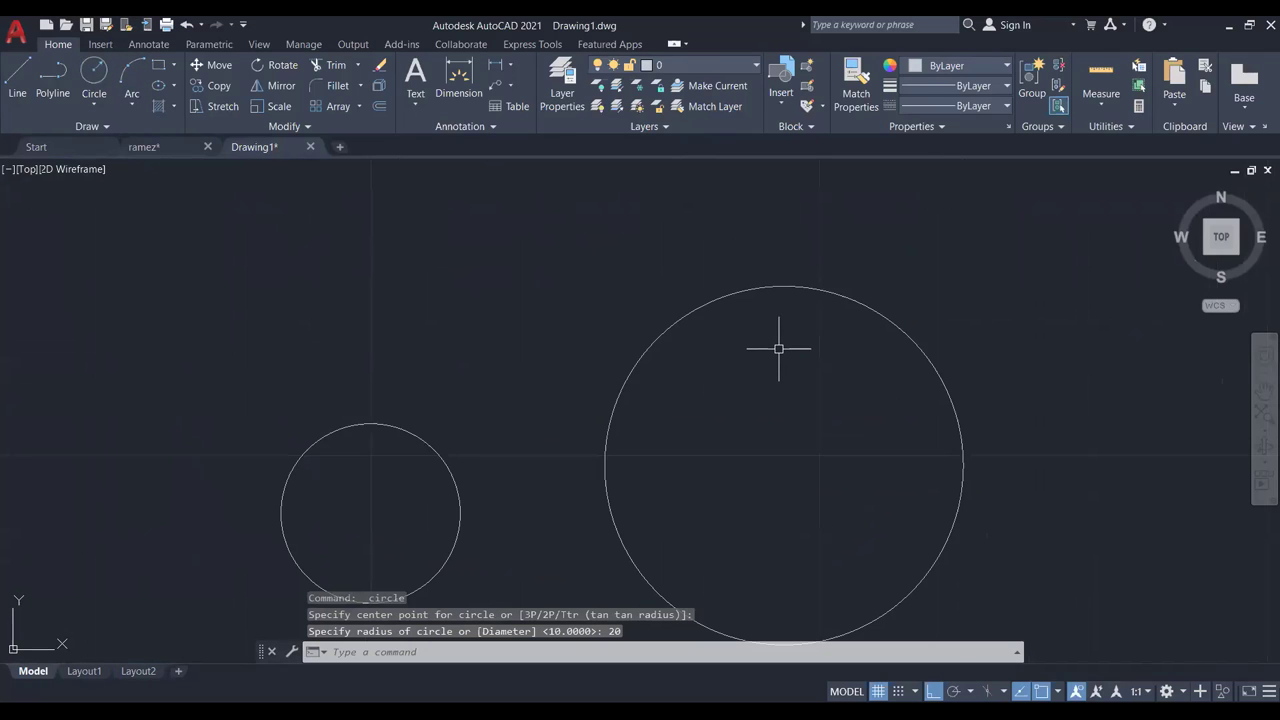
left_click(24, 87)
right_click(585, 273, "shift")
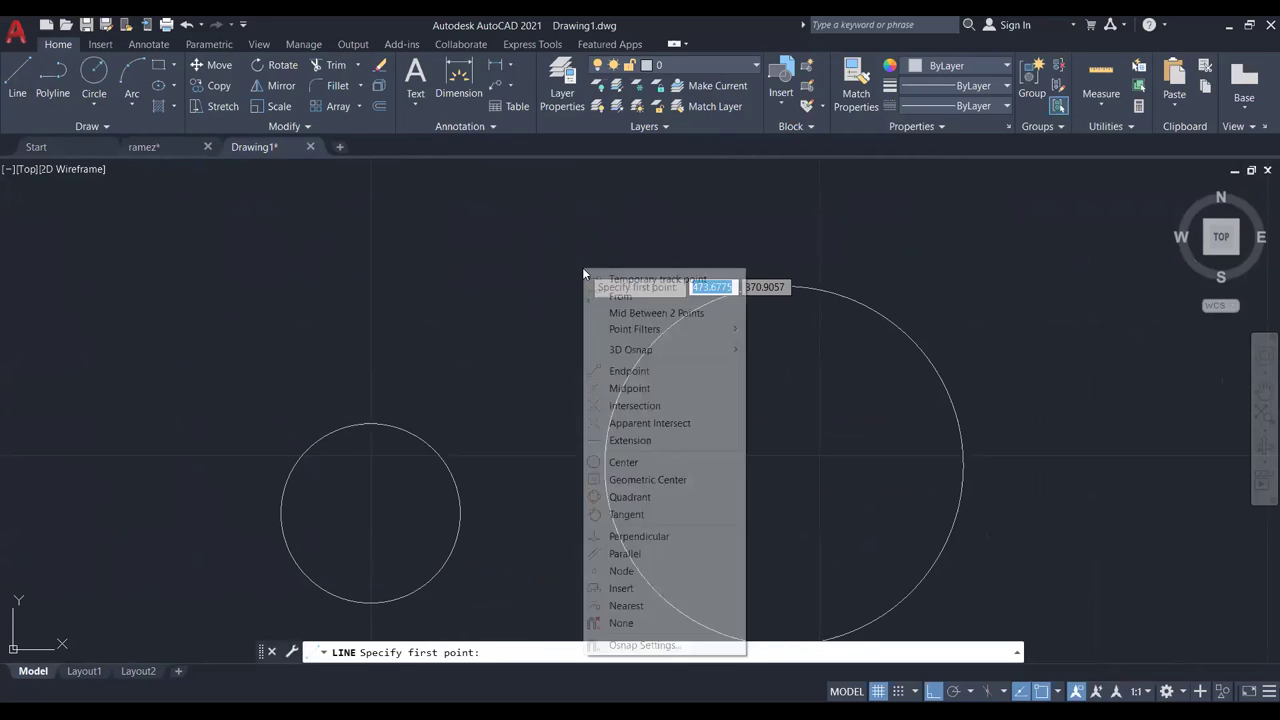
left_click(647, 514)
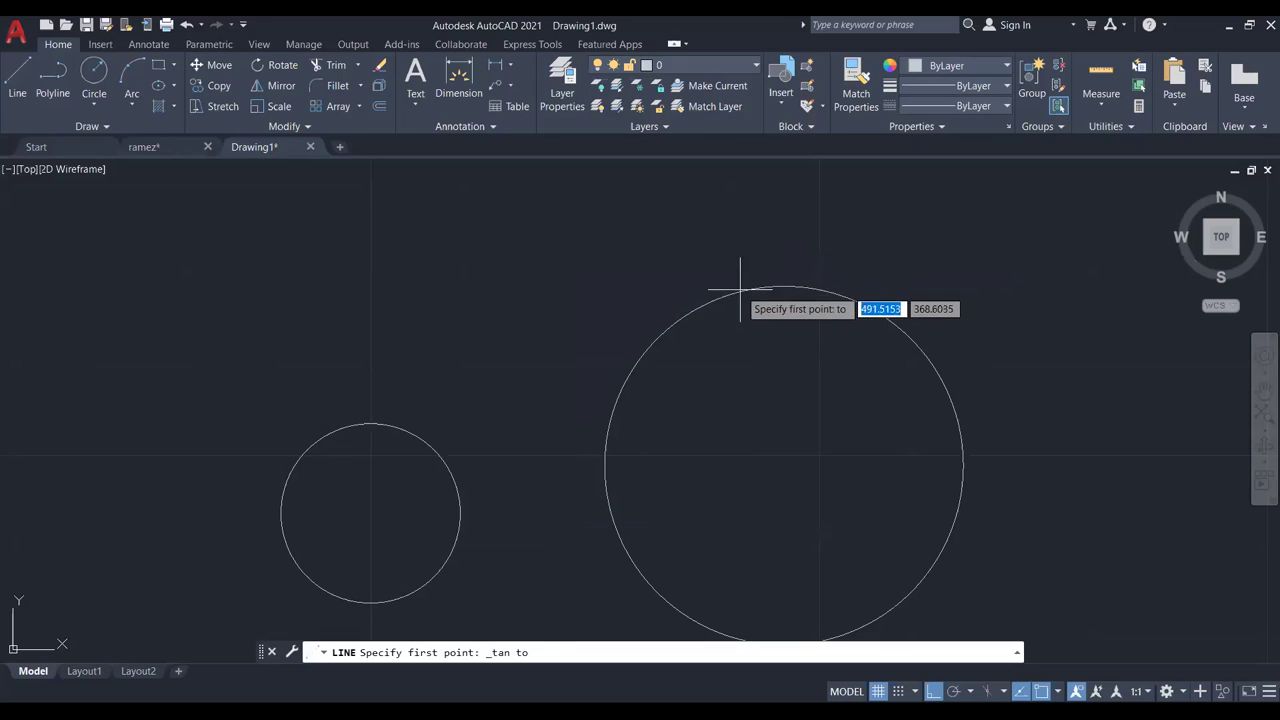
left_click(803, 288)
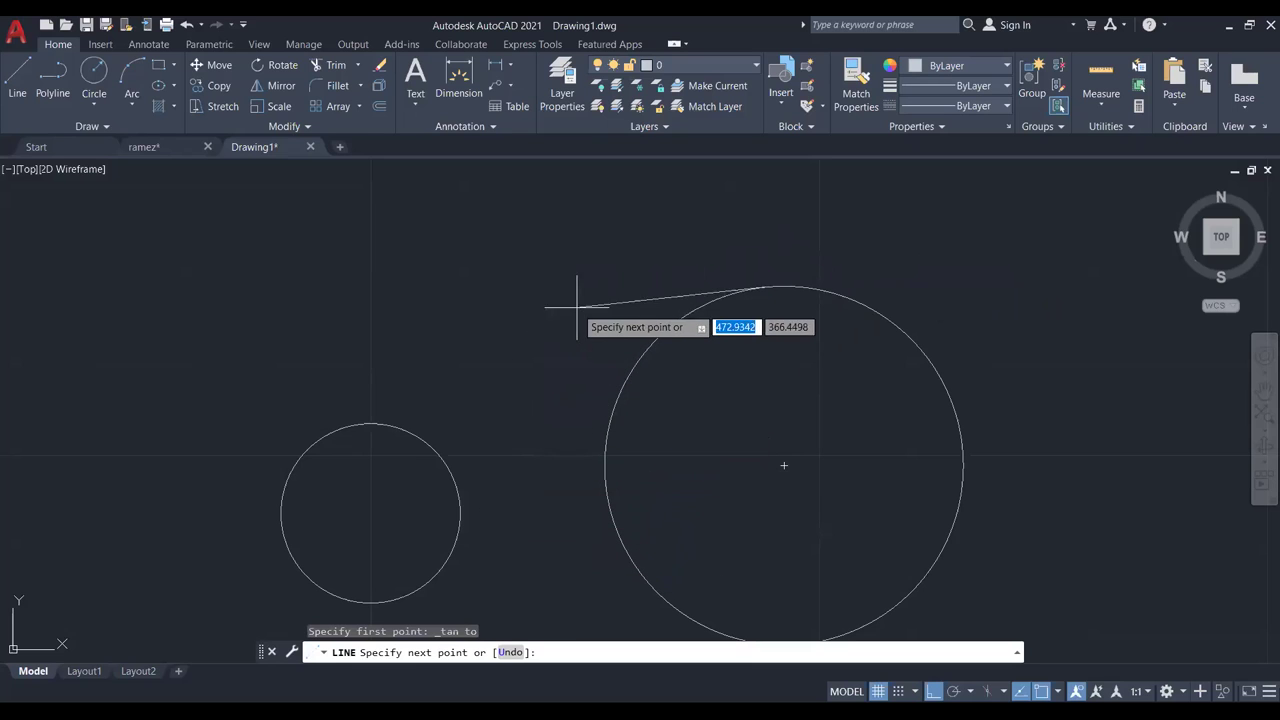
right_click(433, 320, "shift")
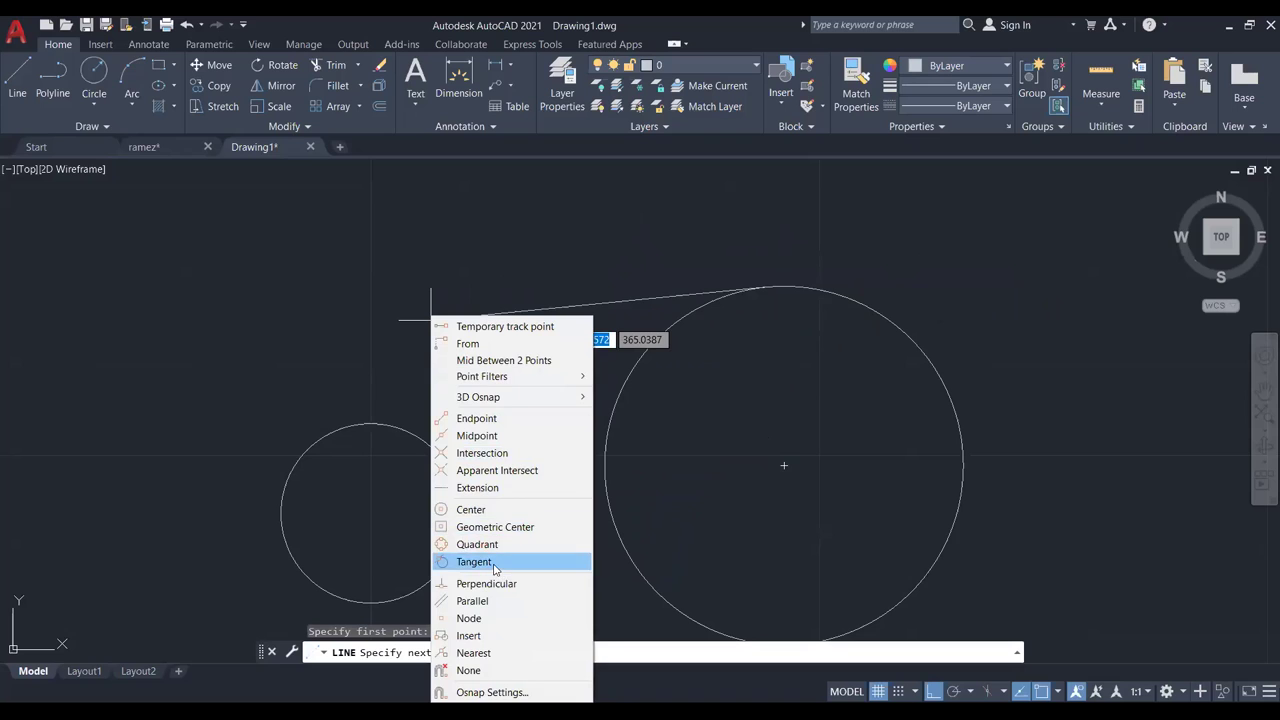
left_click(491, 560)
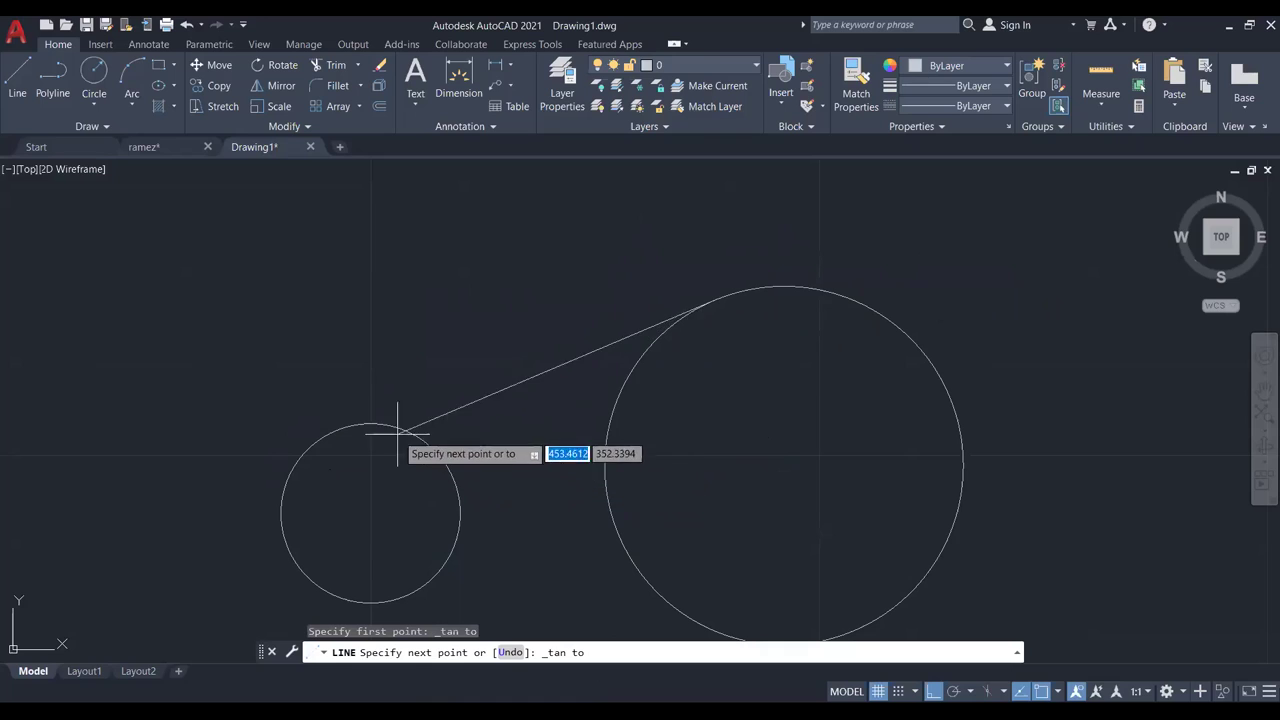
left_click(318, 437)
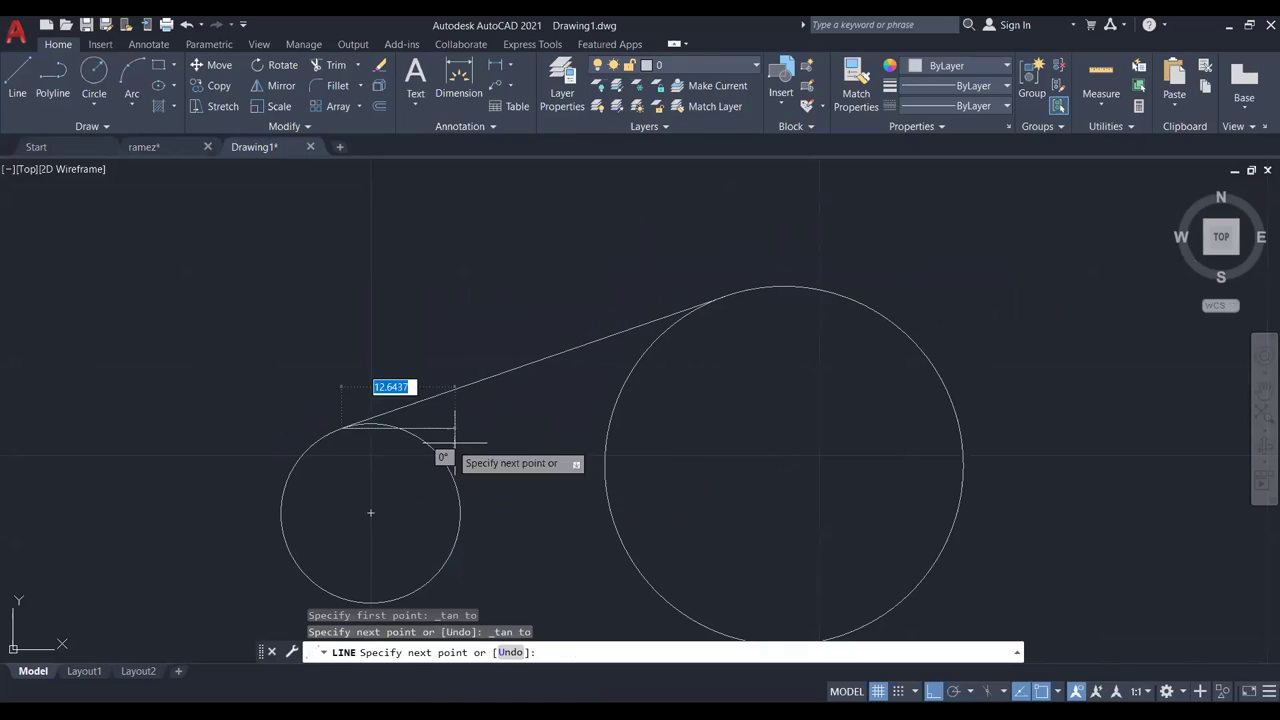
key("Escape")
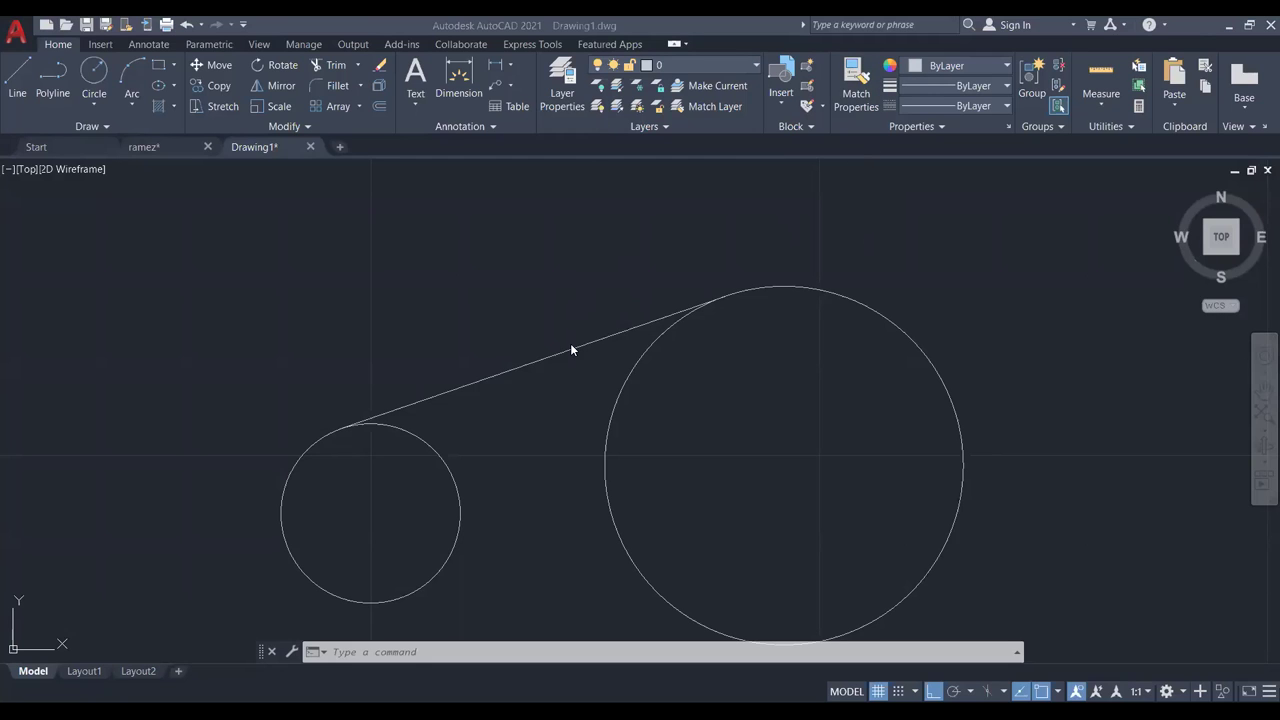
Erase both circles and the tangent line connecting them.
left_click(960, 236)
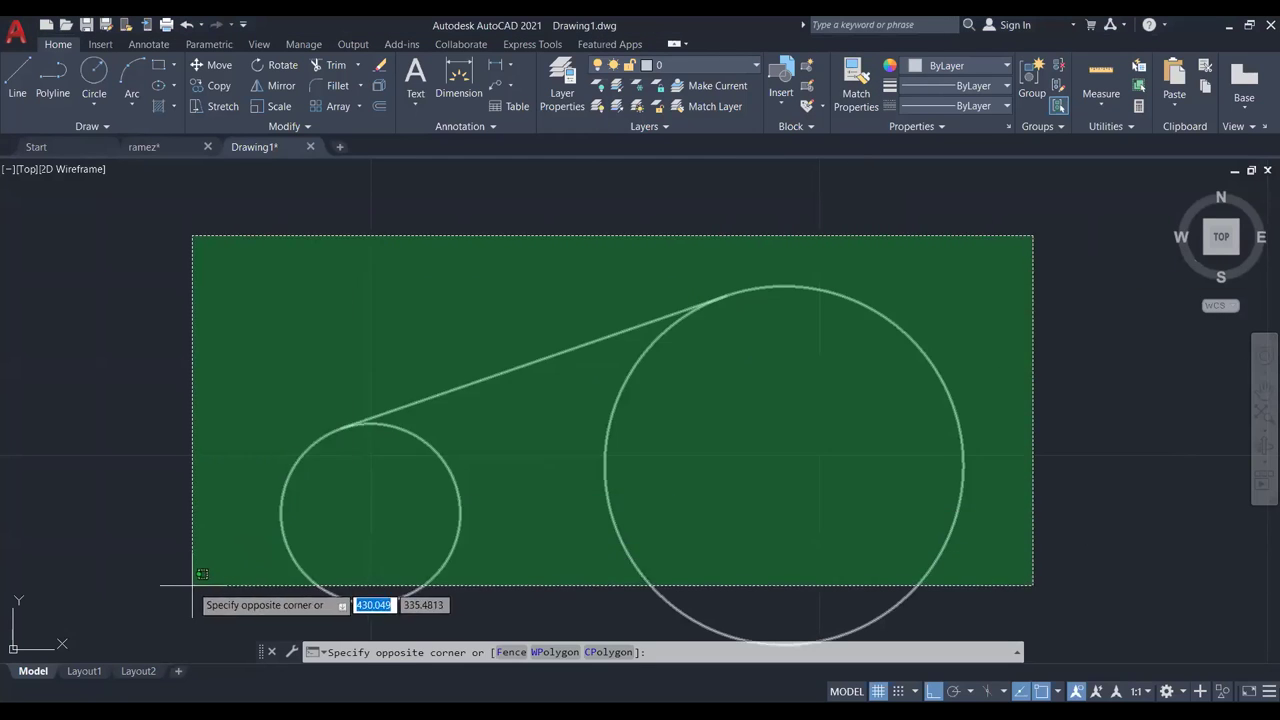
left_click(191, 607)
key("Delete")
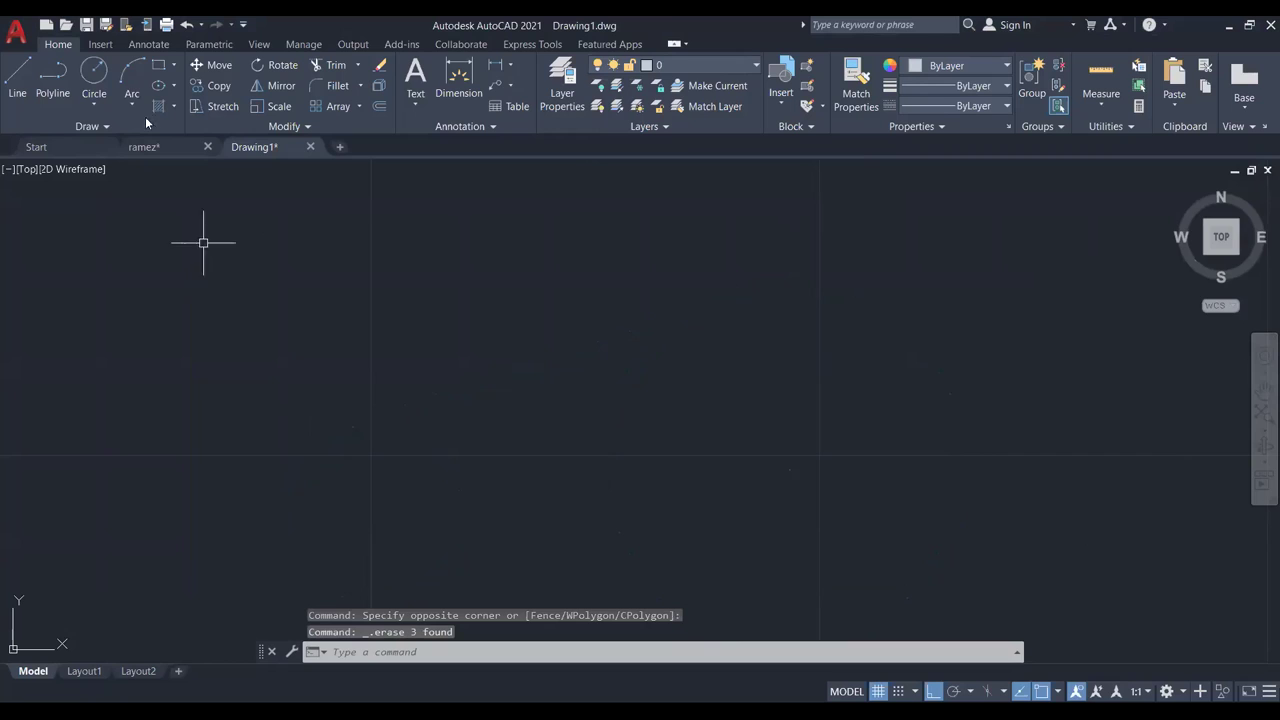
left_click(176, 63)
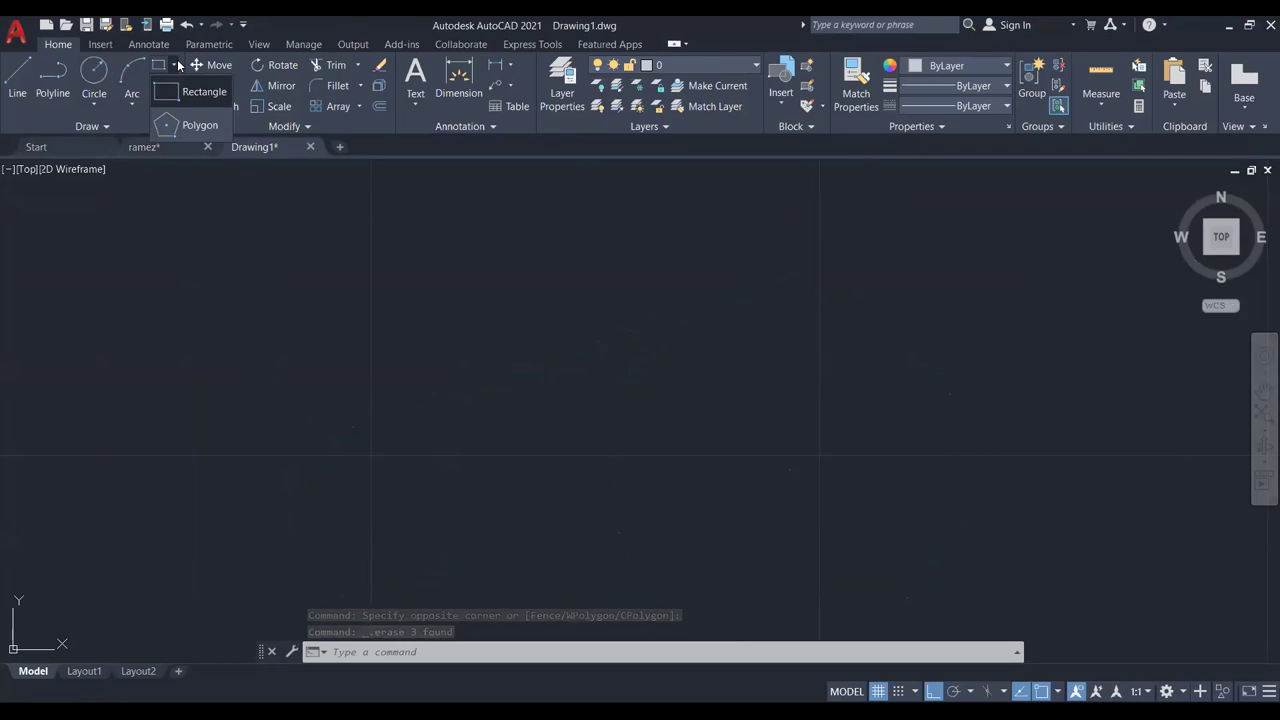
left_click(180, 124)
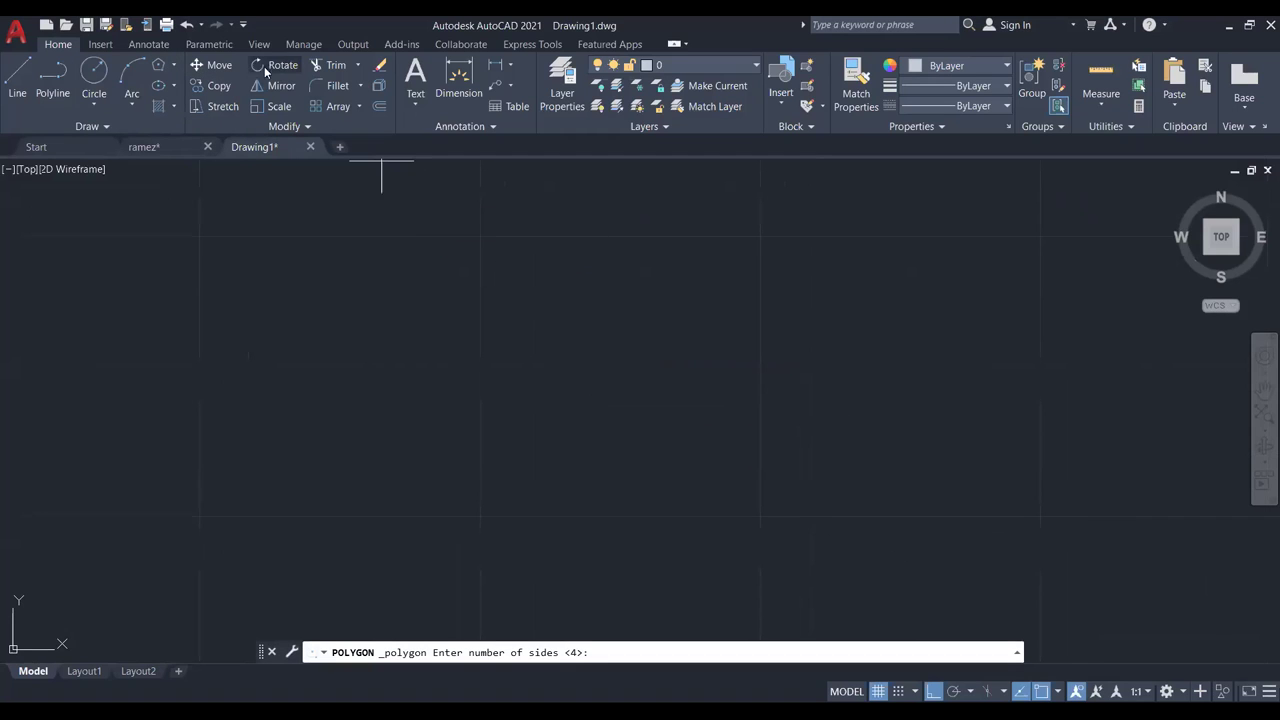
key("Escape")
Draw a five-sided polygon inscribed in a circle of radius about 7.5, with one vertex pointing straight up.
left_click(173, 64)
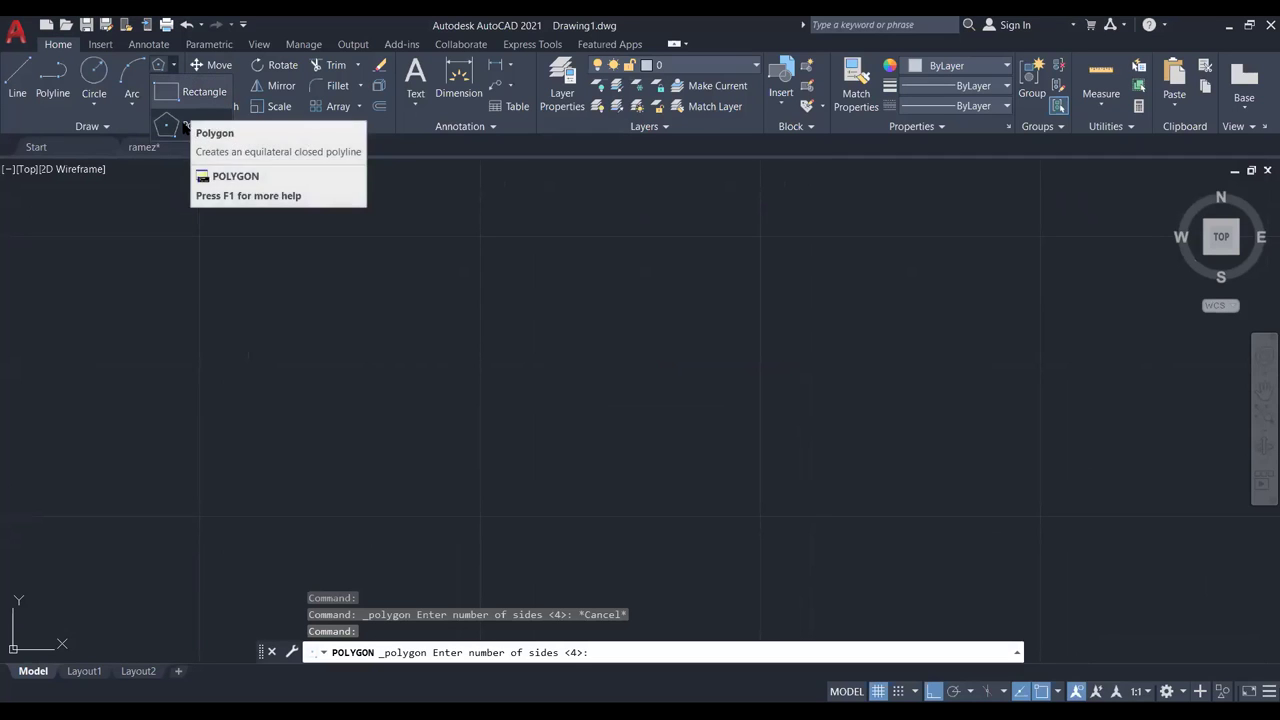
left_click(164, 124)
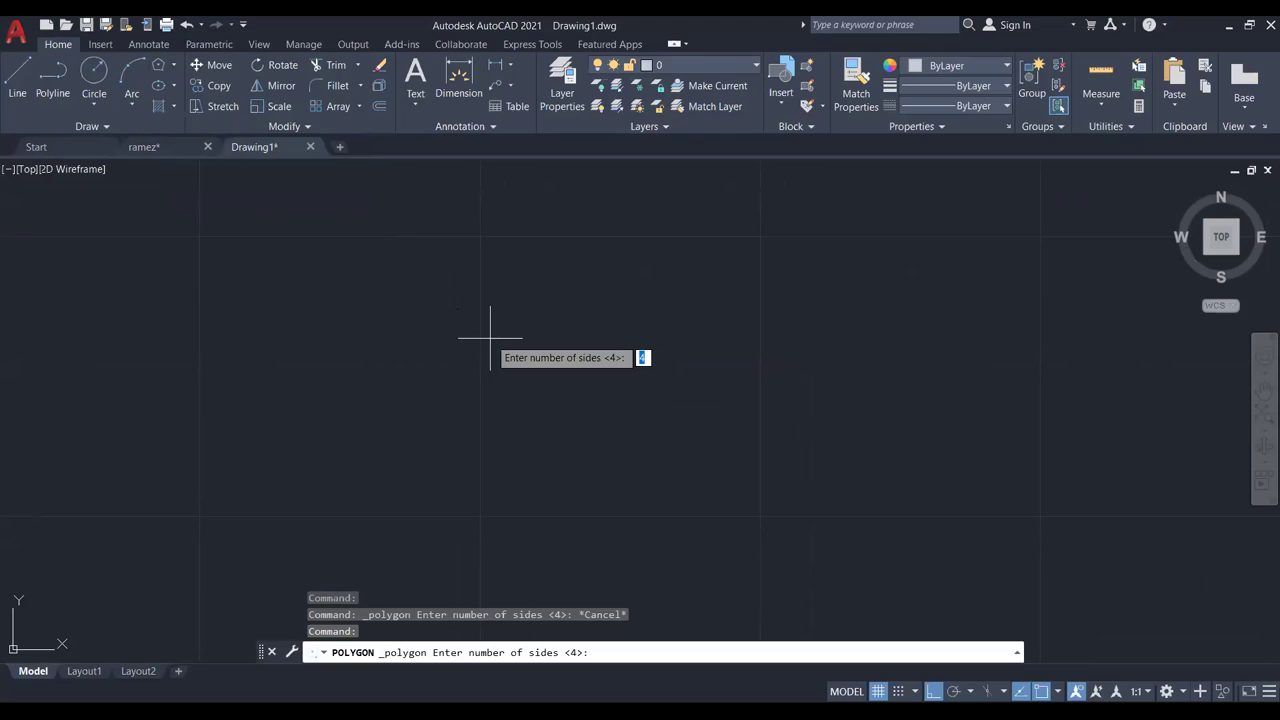
type("5")
key("Return")
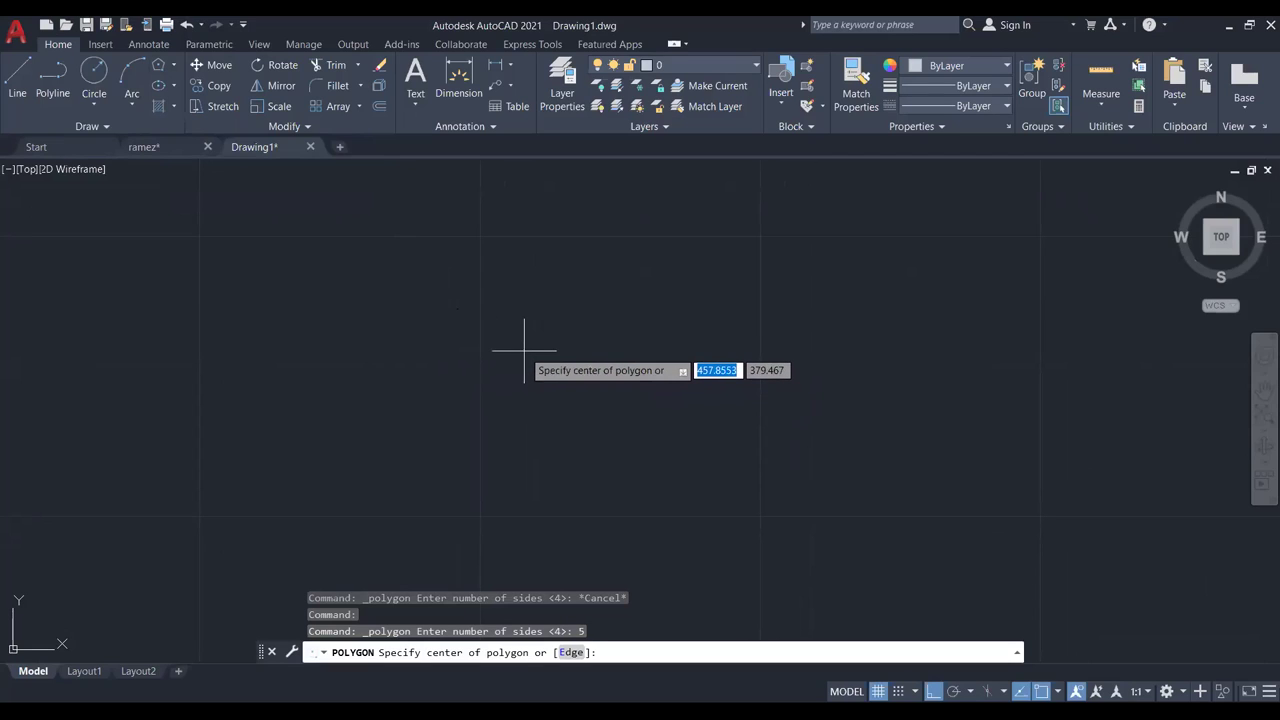
left_click(524, 351)
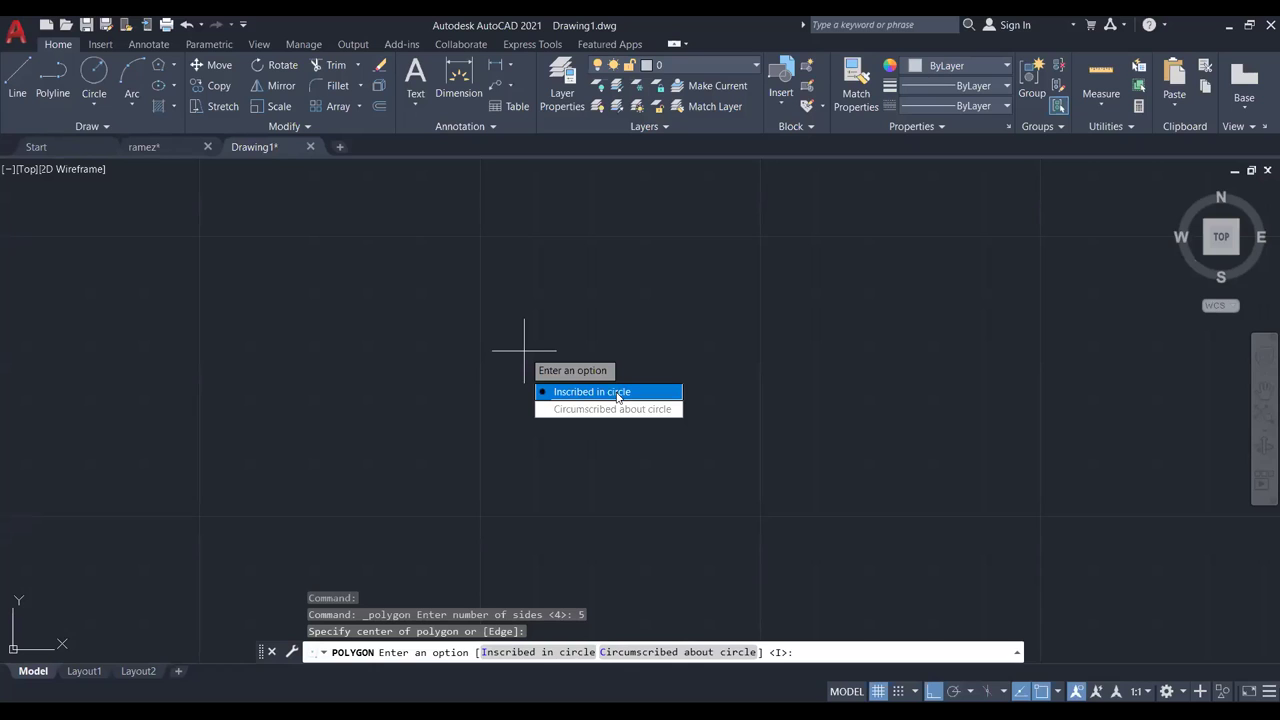
left_click(582, 397)
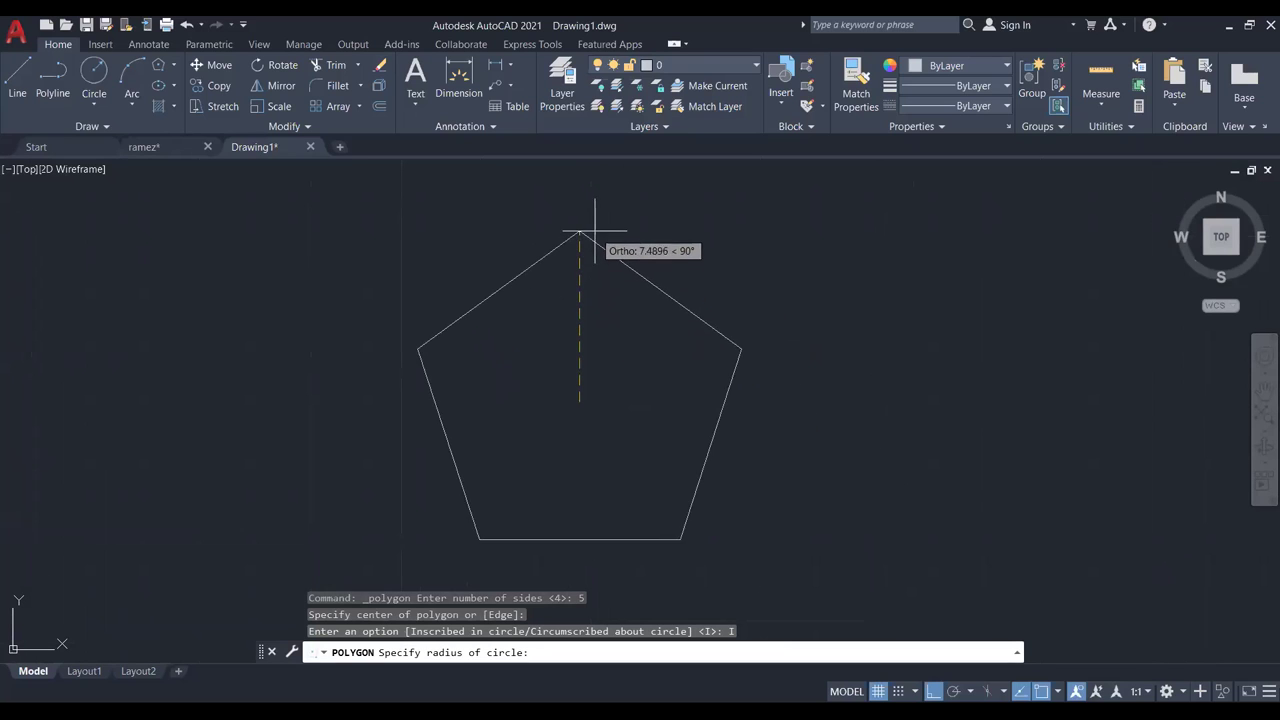
left_click(592, 218)
scroll(605, 285, "down", 5)
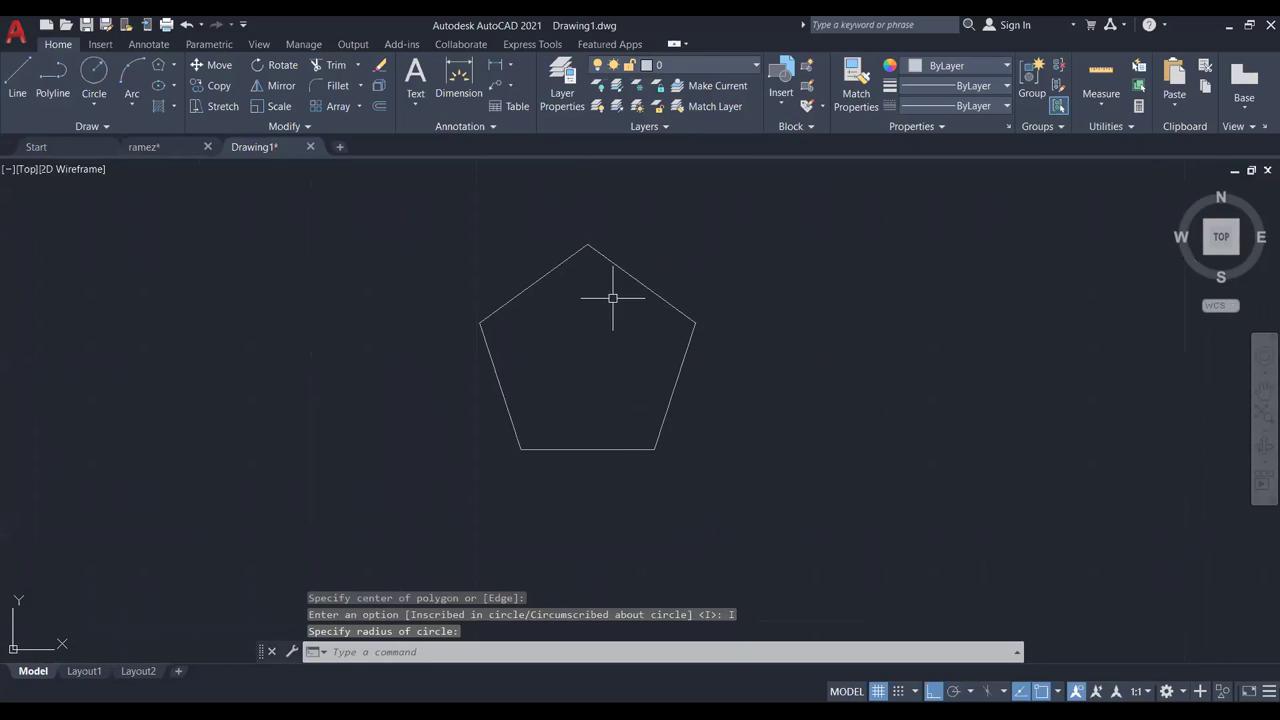
scroll(590, 330, "up", 4)
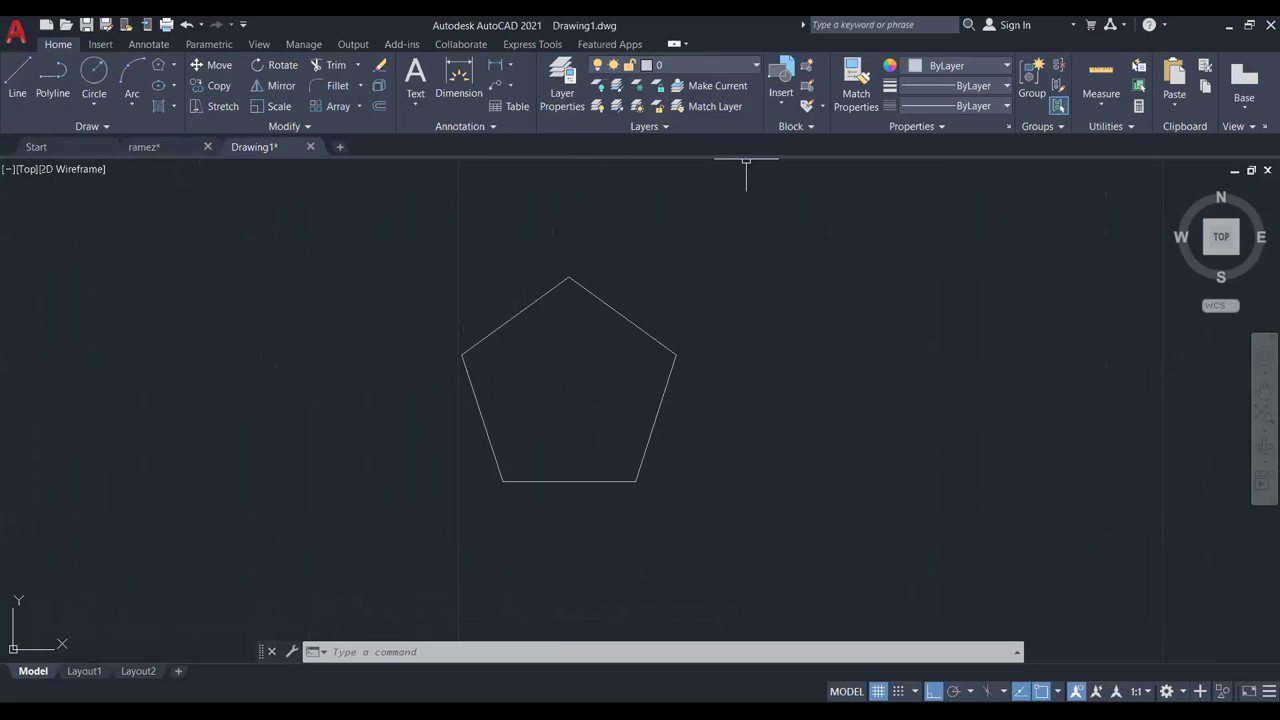
middle_click_drag(729, 274, 723, 309)
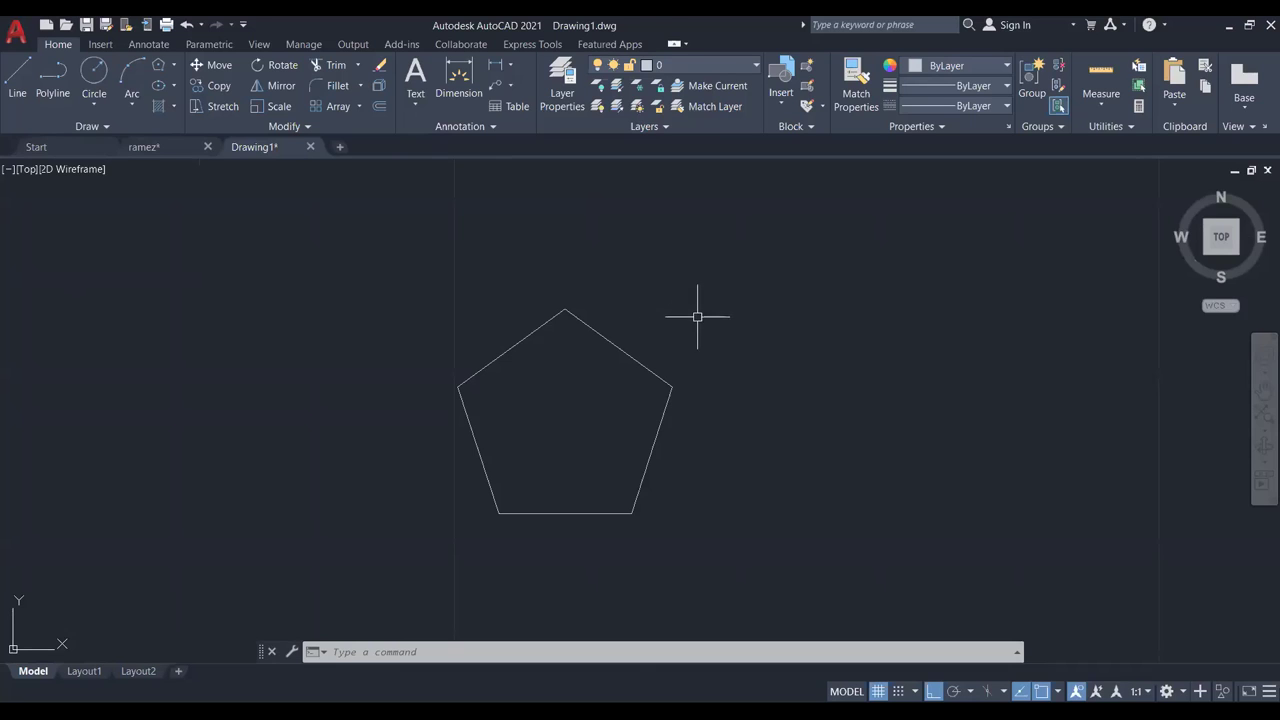
Try rotating the whole pentagon about its center with Ortho off, and undo the rotation with Ortho back on.
left_click(700, 316)
left_click(395, 543)
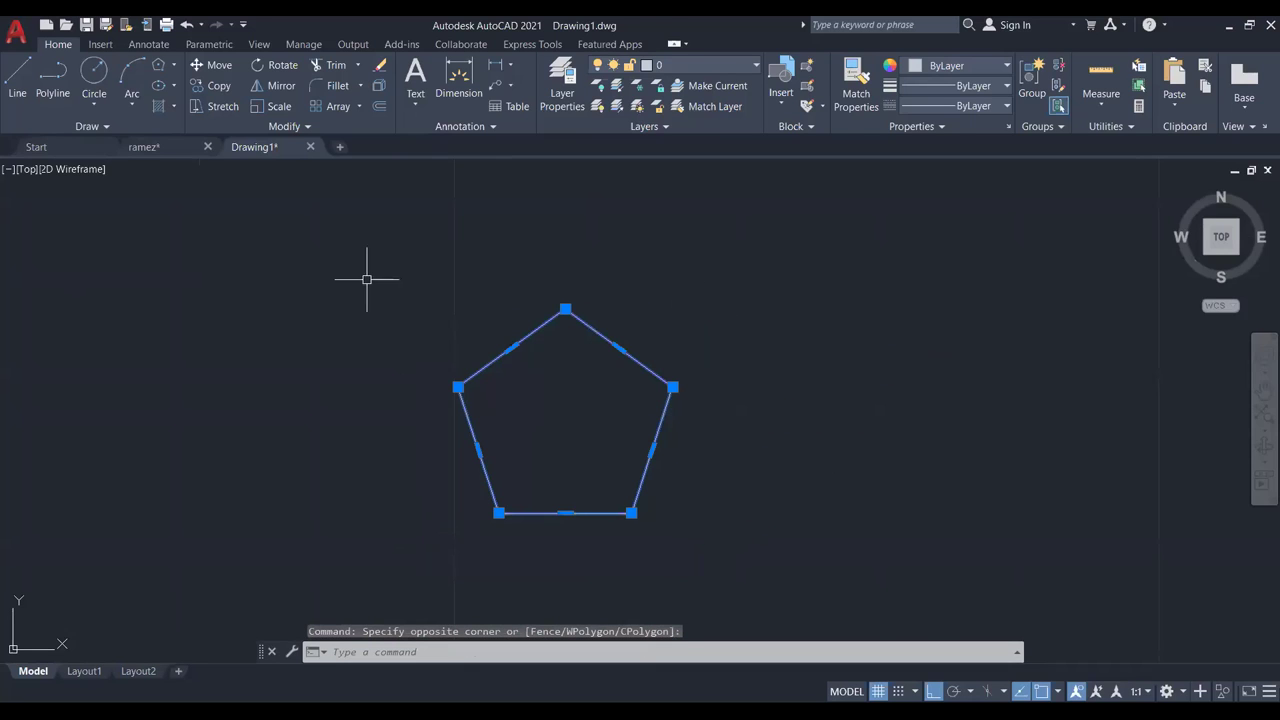
left_click(277, 64)
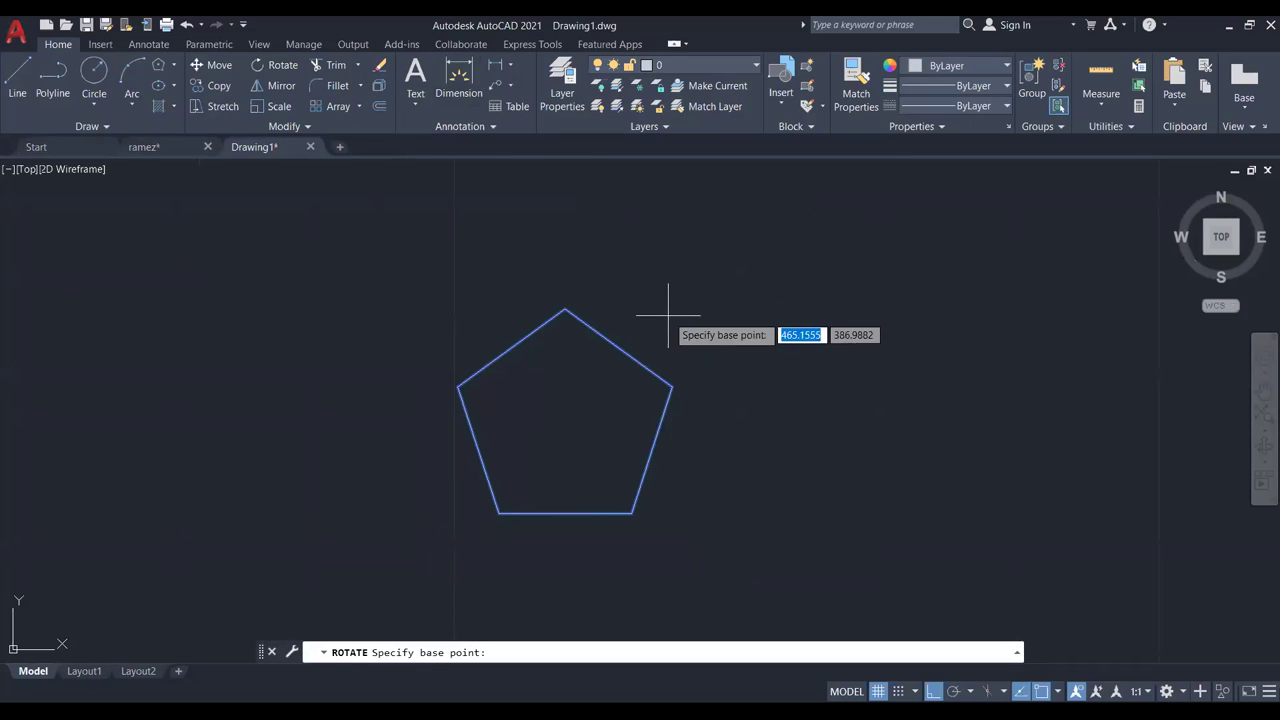
left_click(566, 421)
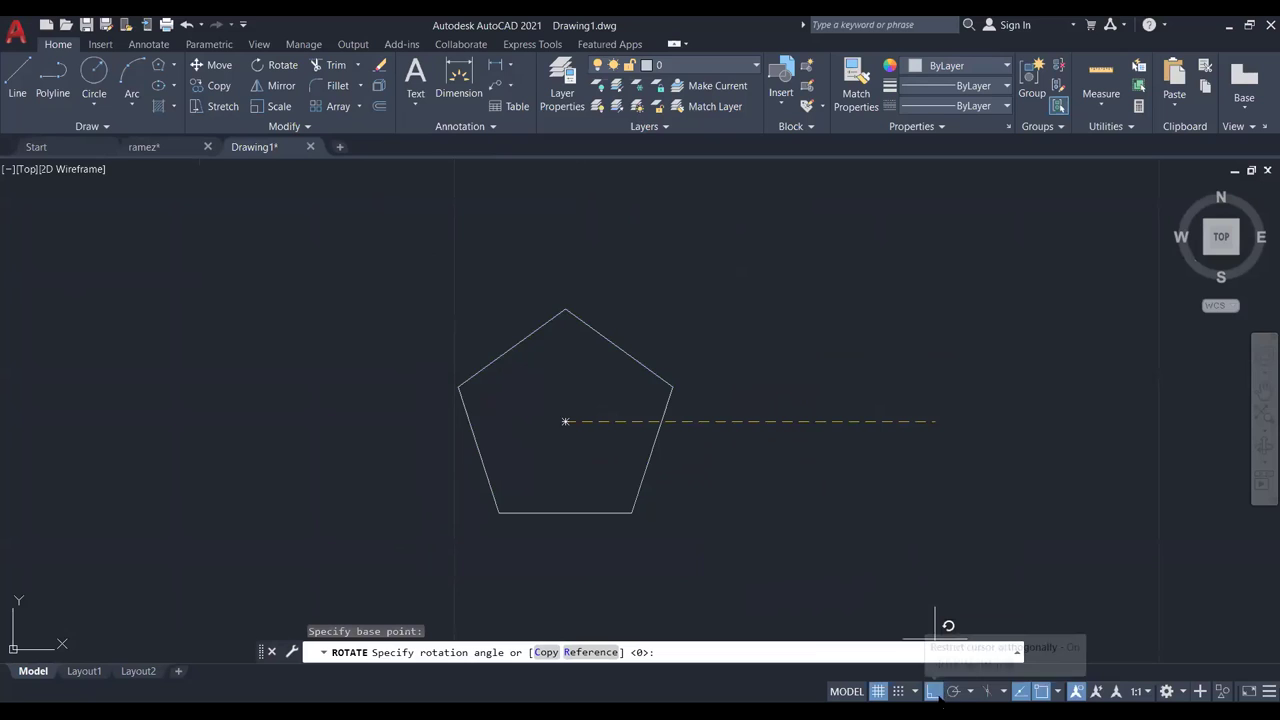
left_click(935, 694)
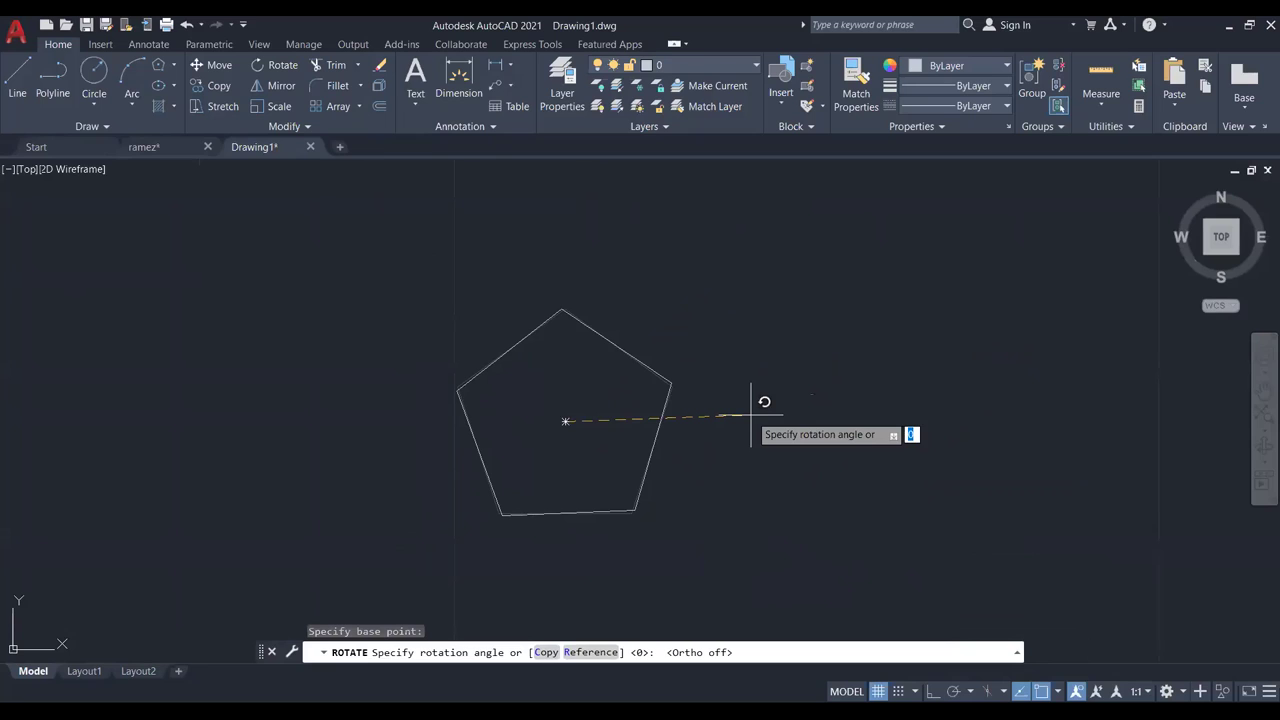
key("Return")
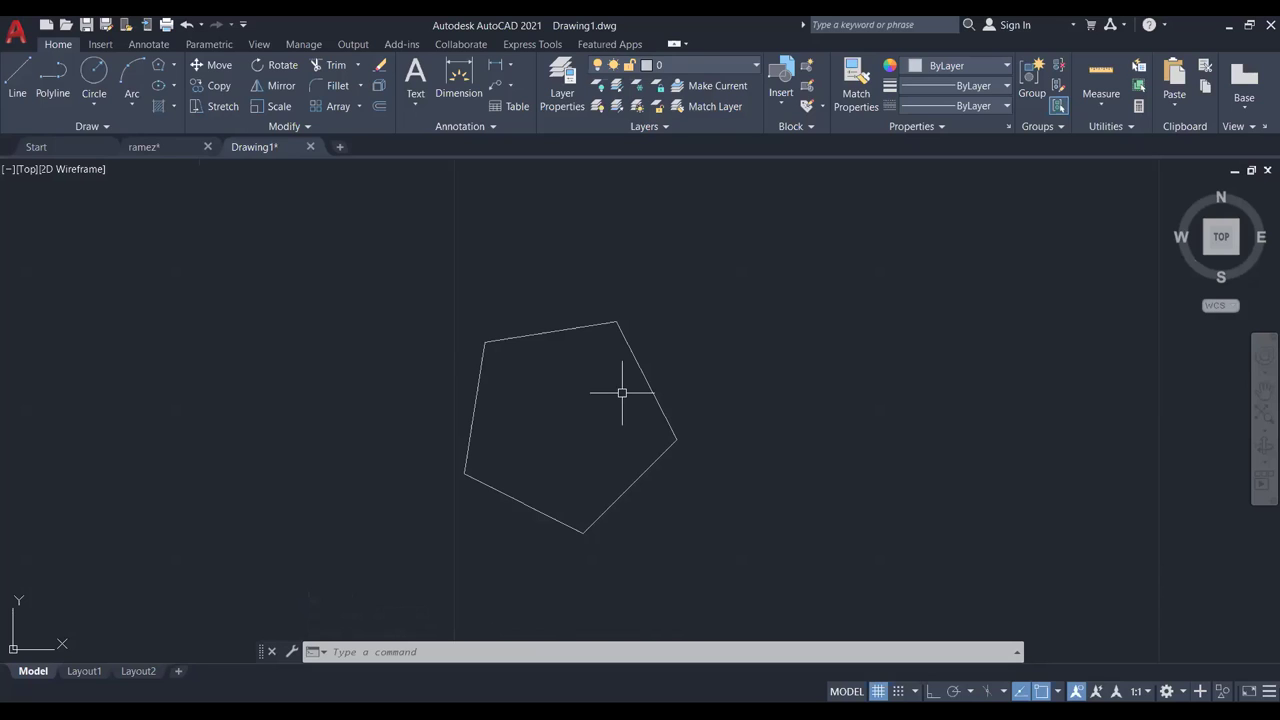
key("F8")
key("ctrl+z")
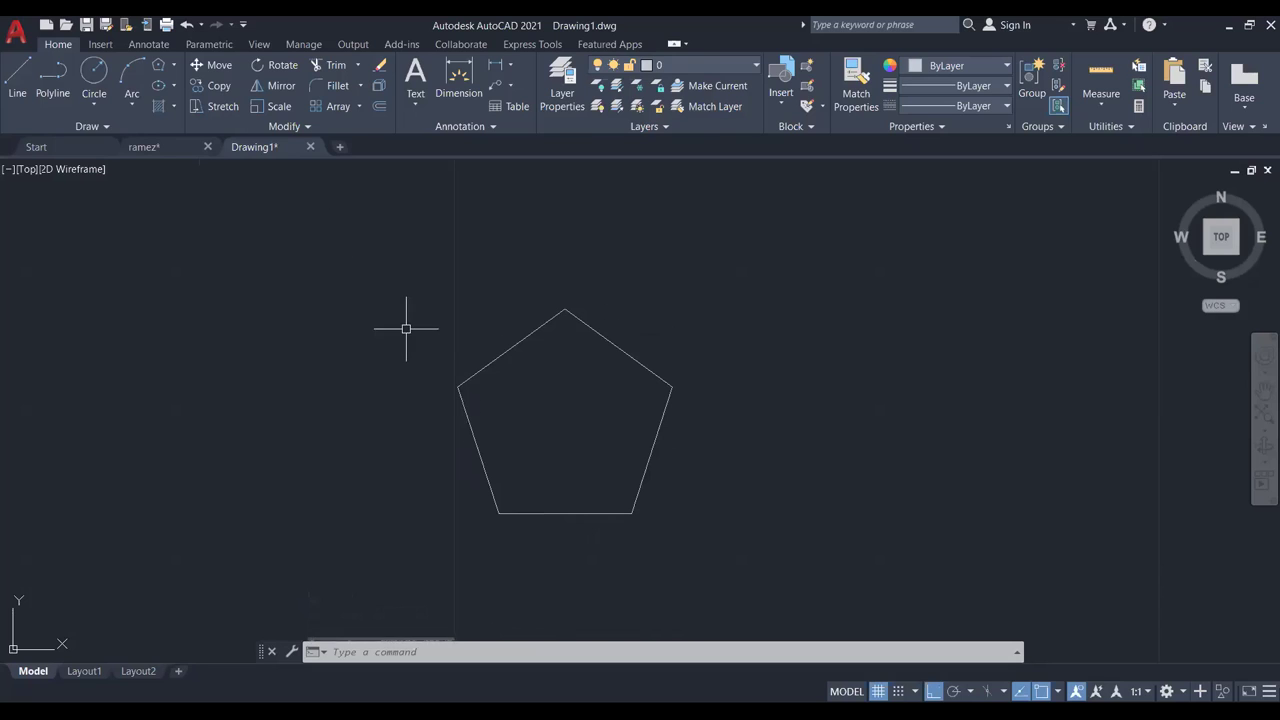
Draw a horizontal line from the pentagon's right vertex inward to near its vertical centerline.
left_click(18, 76)
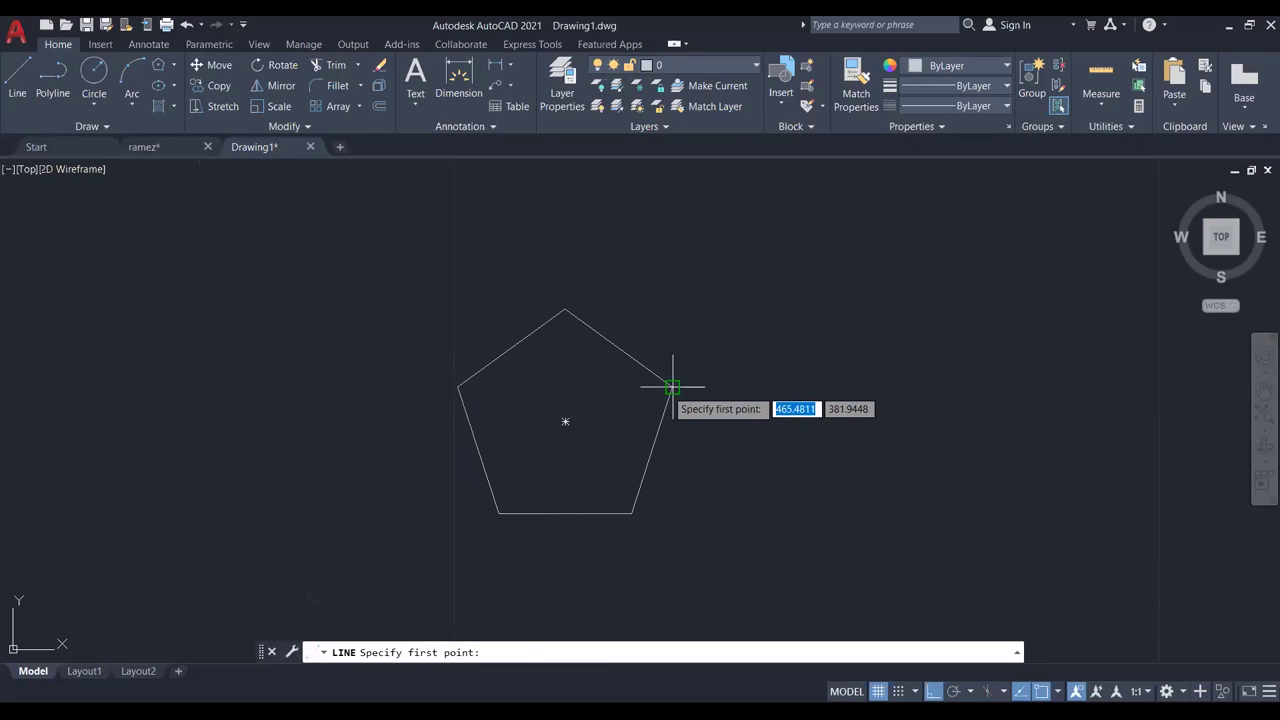
left_click(672, 387)
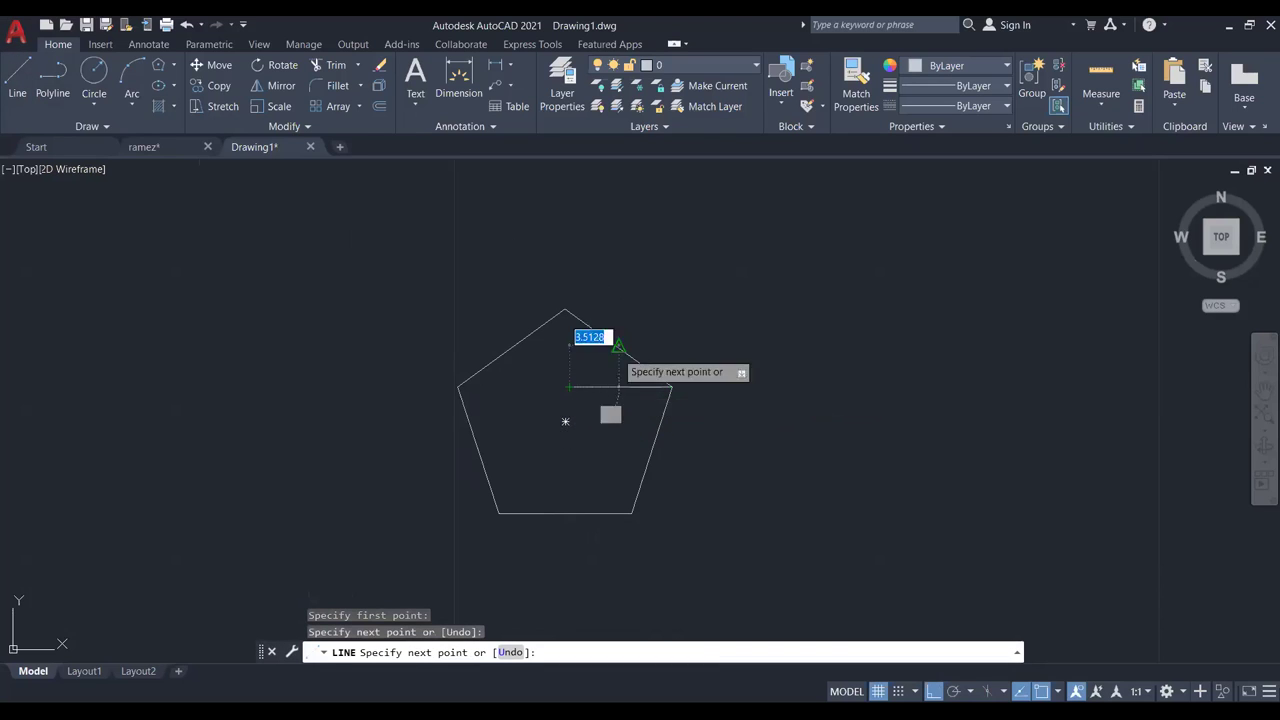
scroll(625, 340, "up", 4)
key("Escape")
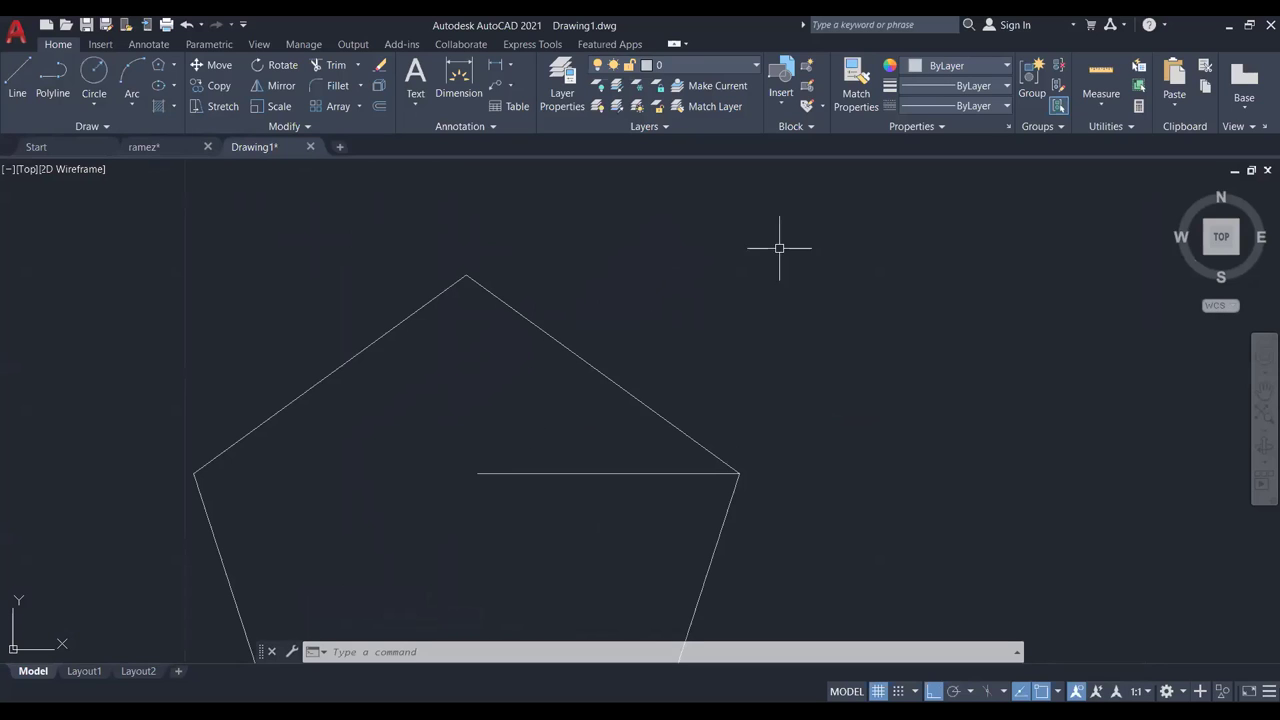
Rotate only the pentagon 45 degrees about its right vertex, where the horizontal line starts, with Ortho off.
scroll(643, 332, "down", 2)
left_click(660, 294)
left_click(585, 347)
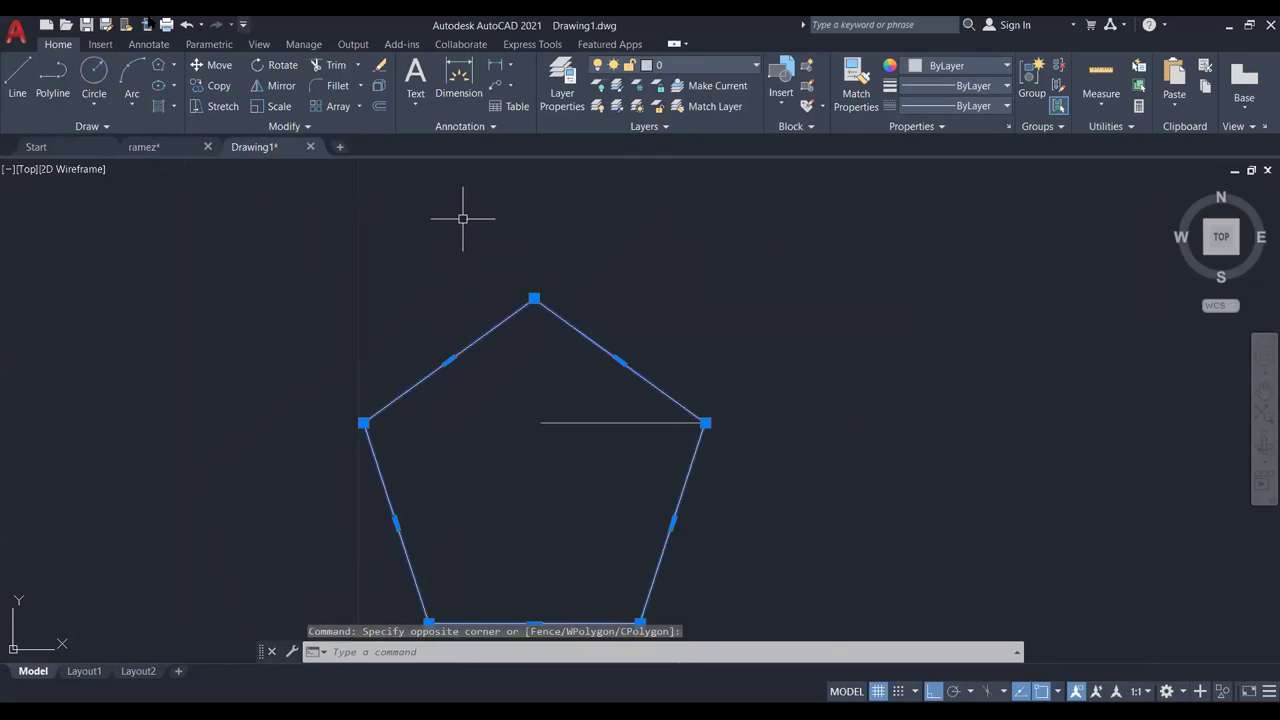
left_click(276, 65)
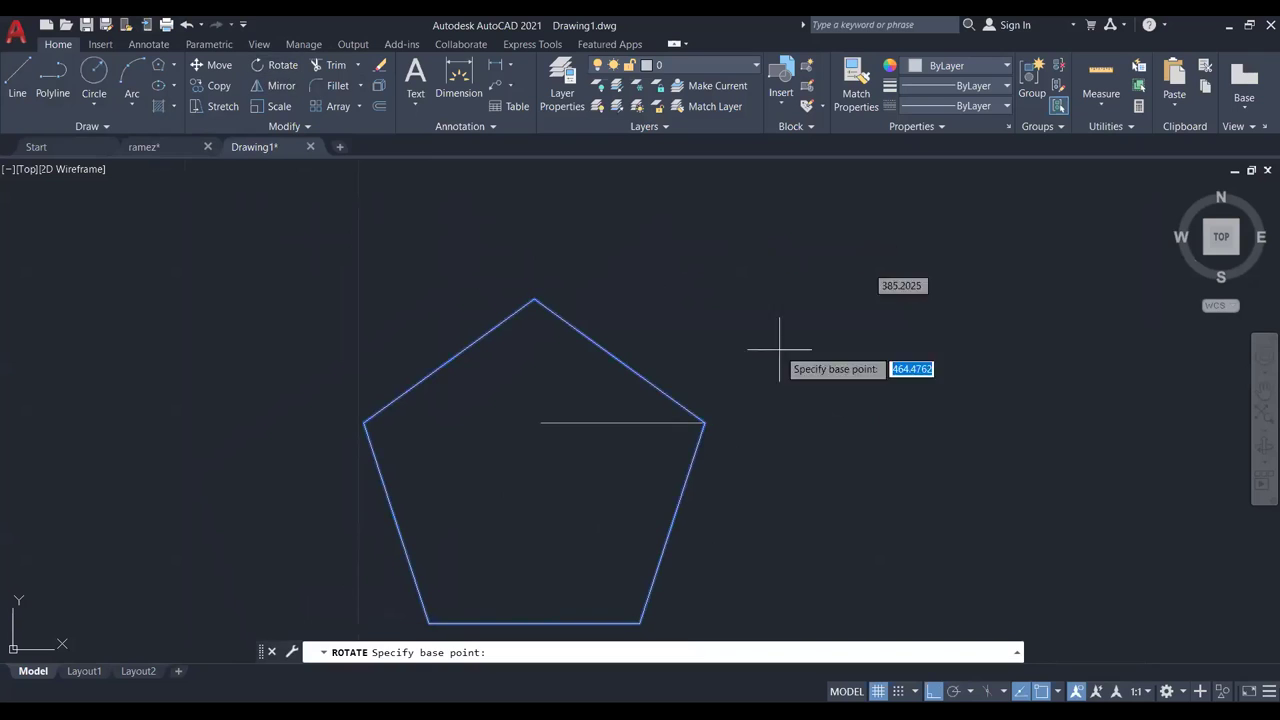
left_click(705, 423)
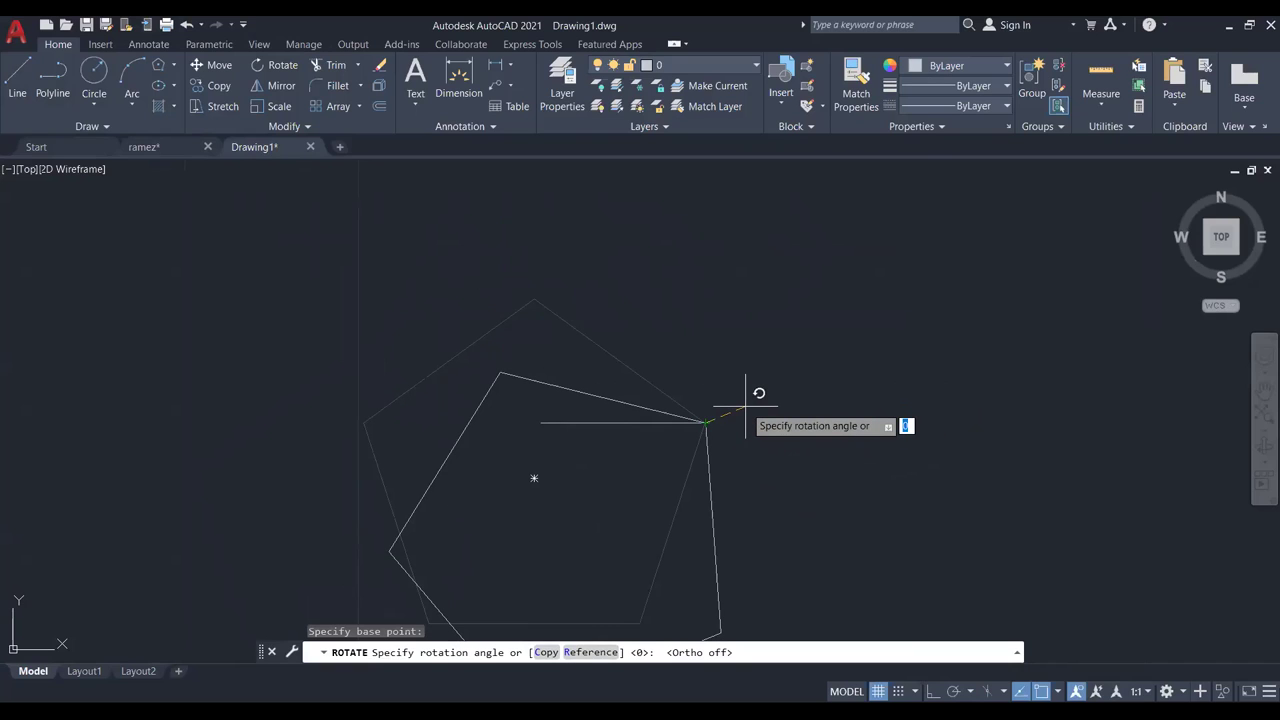
type("45")
key("Return")
middle_click_drag(748, 406, 762, 313)
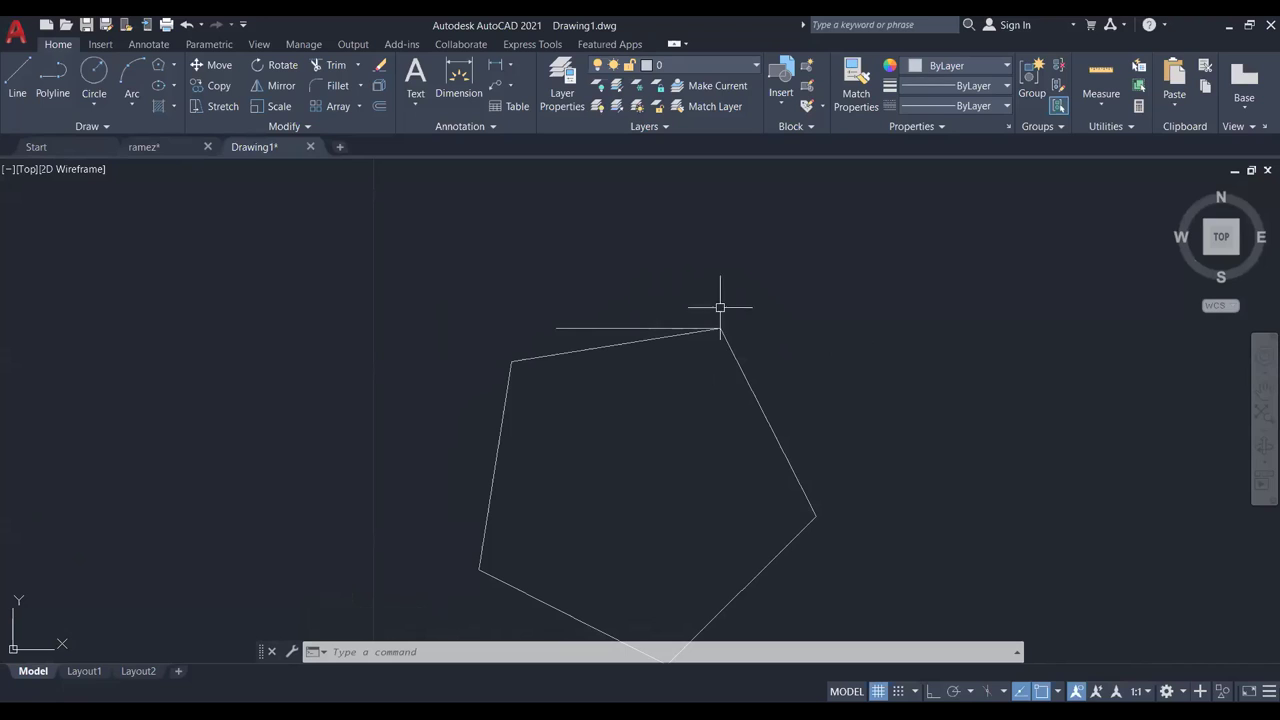
scroll(746, 394, "down", 1)
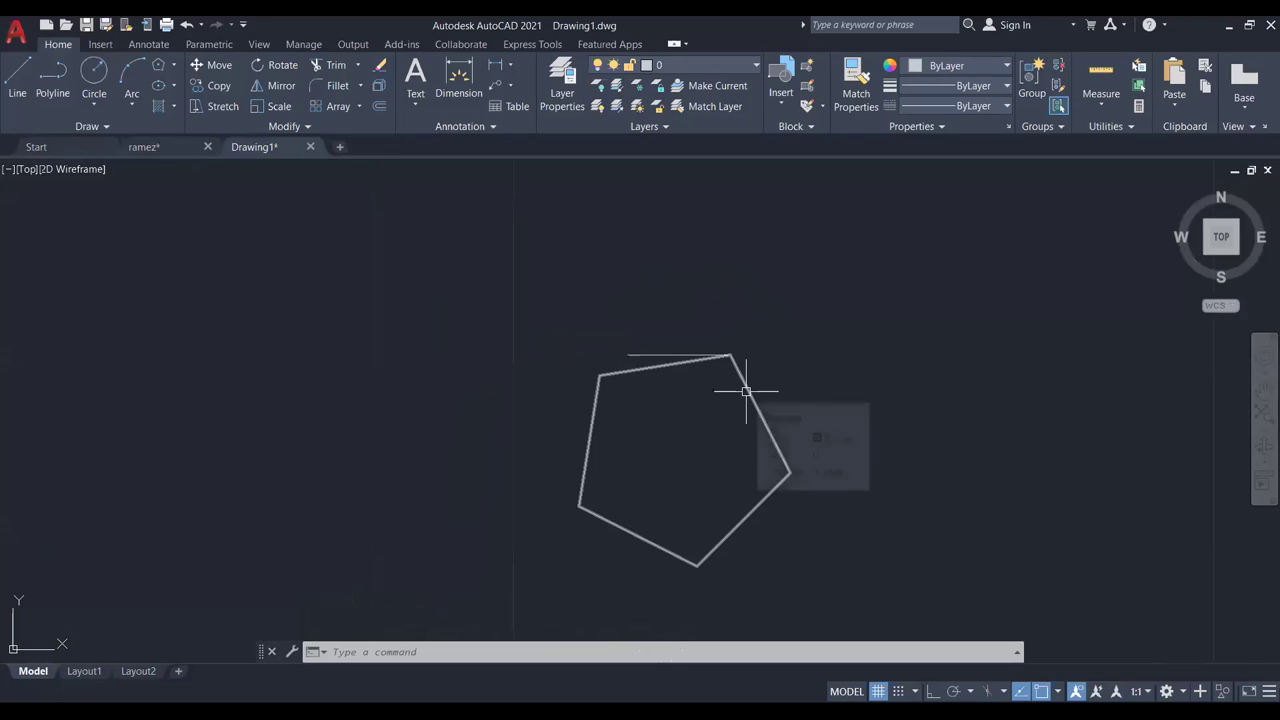
Erase the rotated pentagon and the horizontal line at its vertex.
left_click(745, 390)
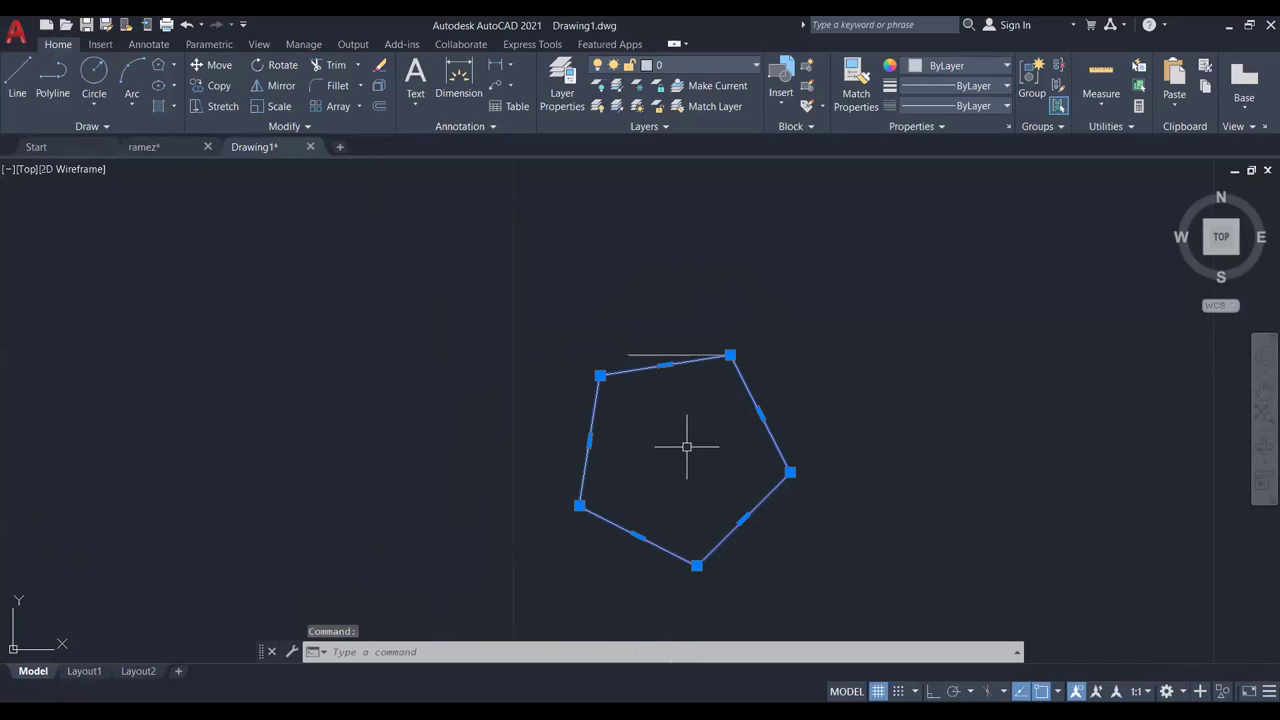
key("Delete")
left_click(723, 323)
left_click(705, 366)
key("Delete")
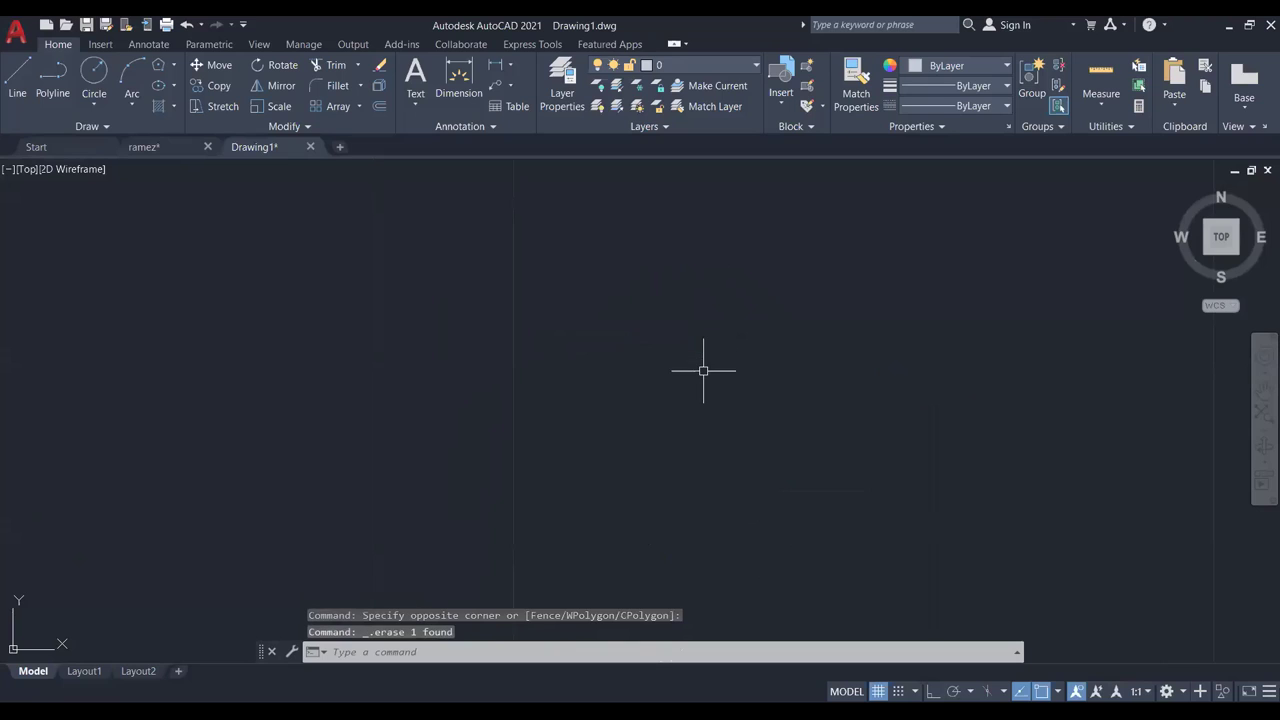
Draw a six-sided polygon inscribed in a circle, with Ortho on and one vertex pointing straight up.
left_click(174, 68)
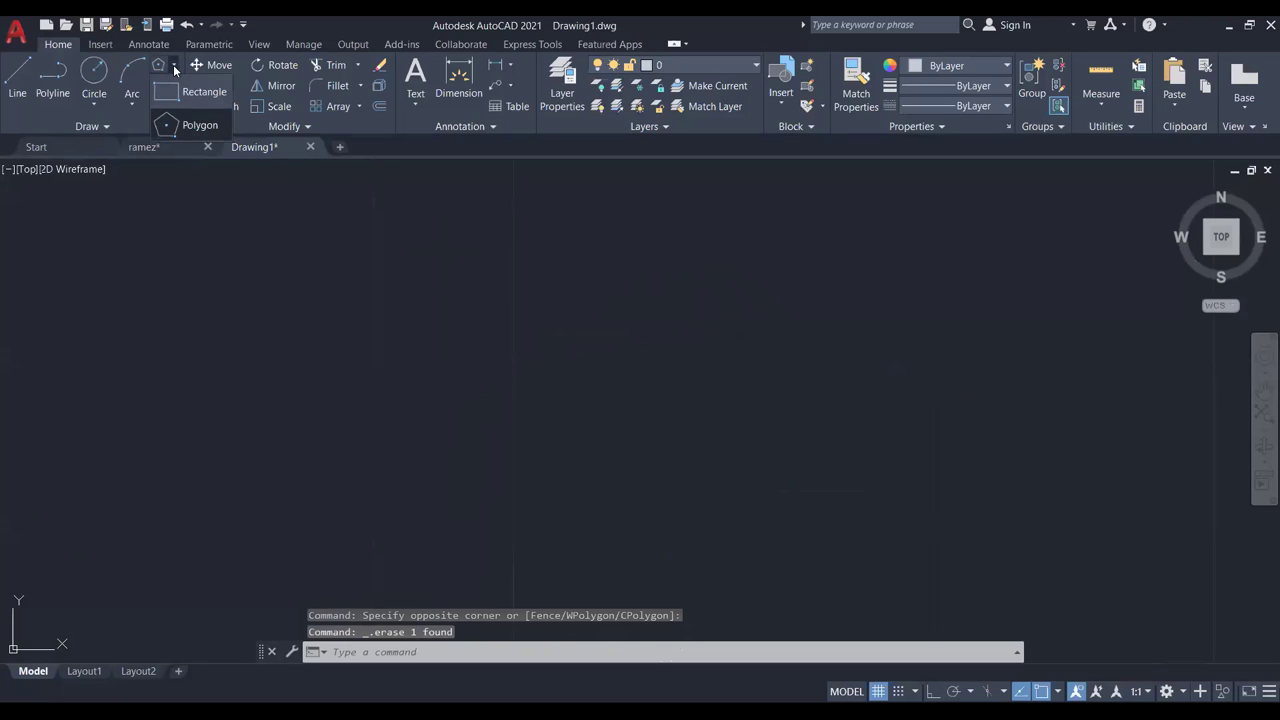
left_click(190, 124)
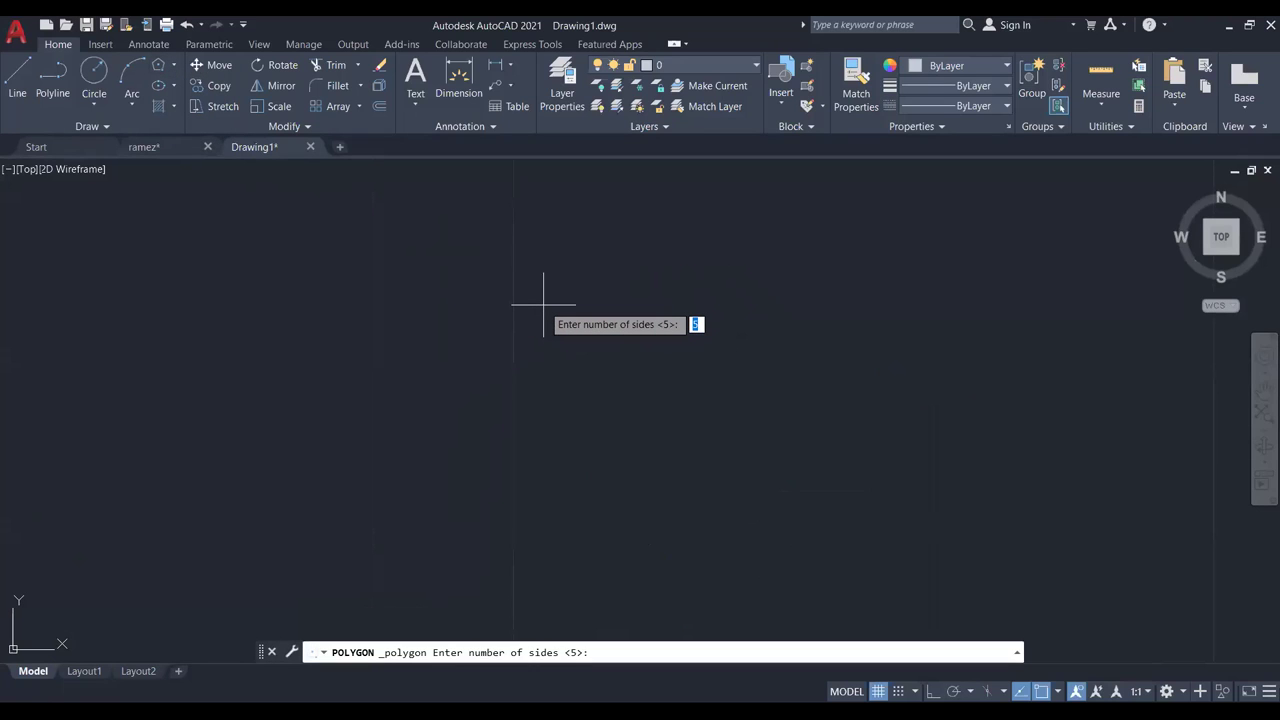
type("6")
key("Return")
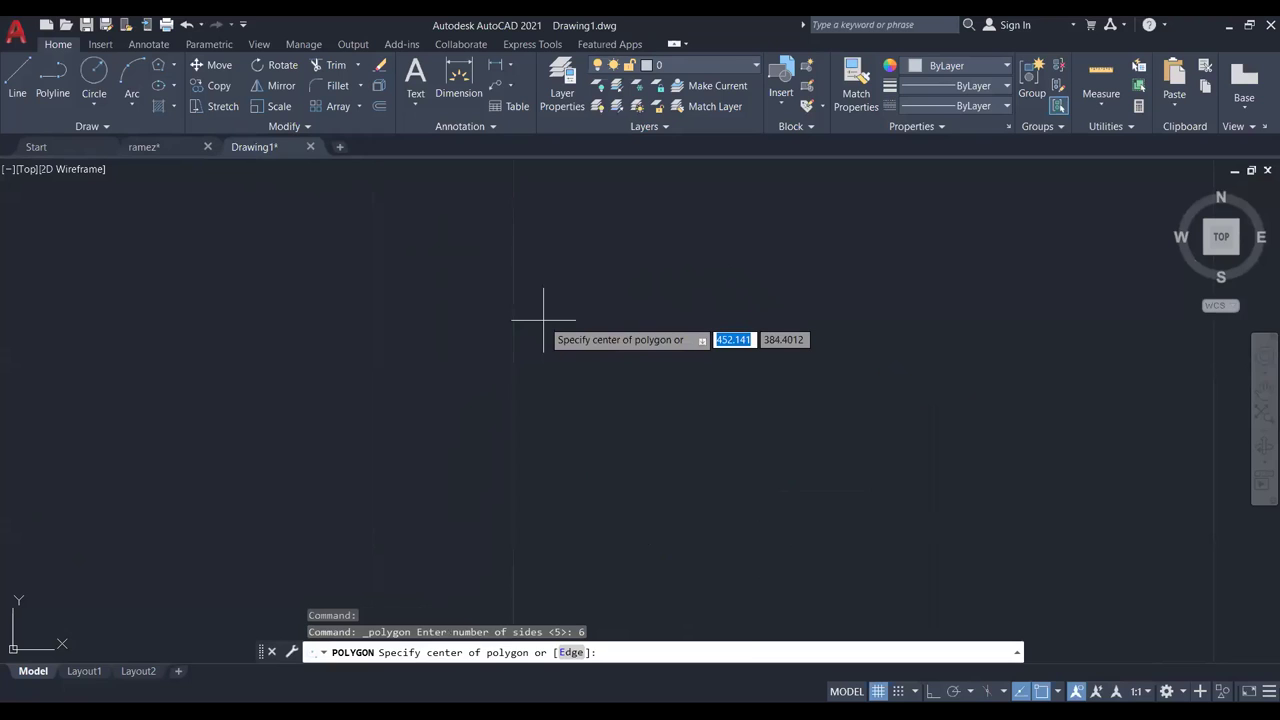
left_click(545, 322)
key("Return")
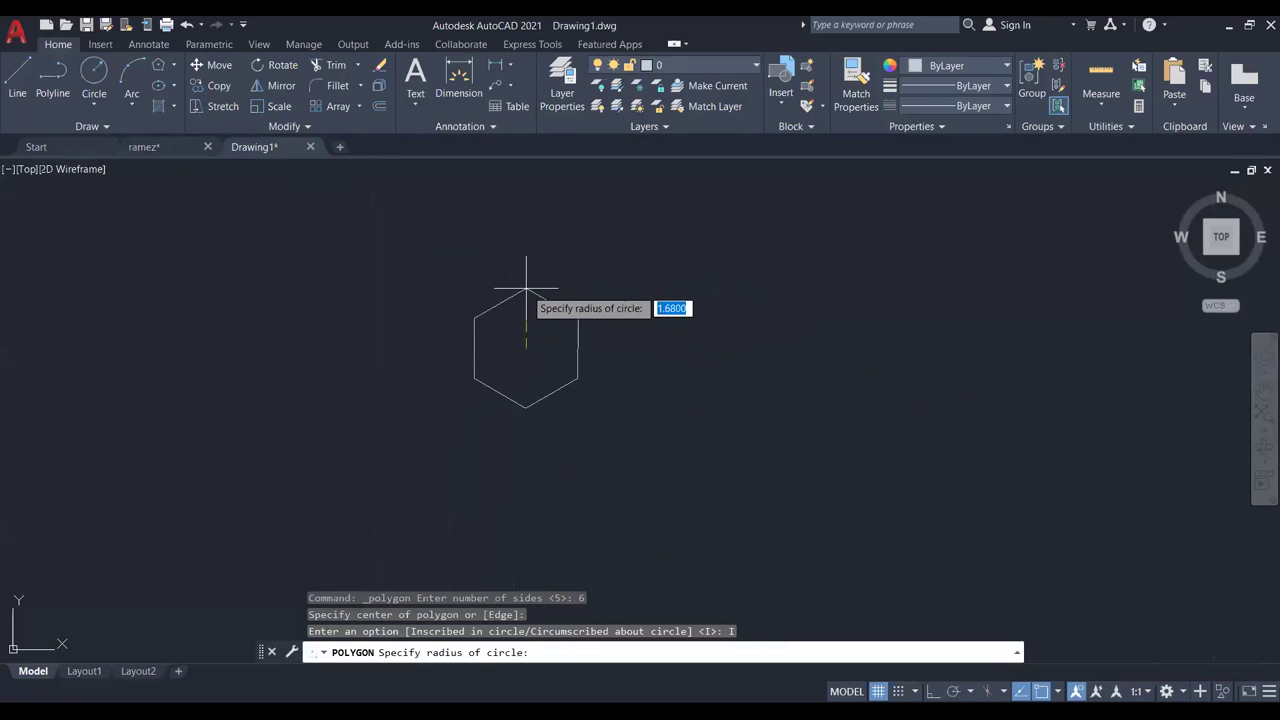
left_click(934, 690)
left_click(563, 275)
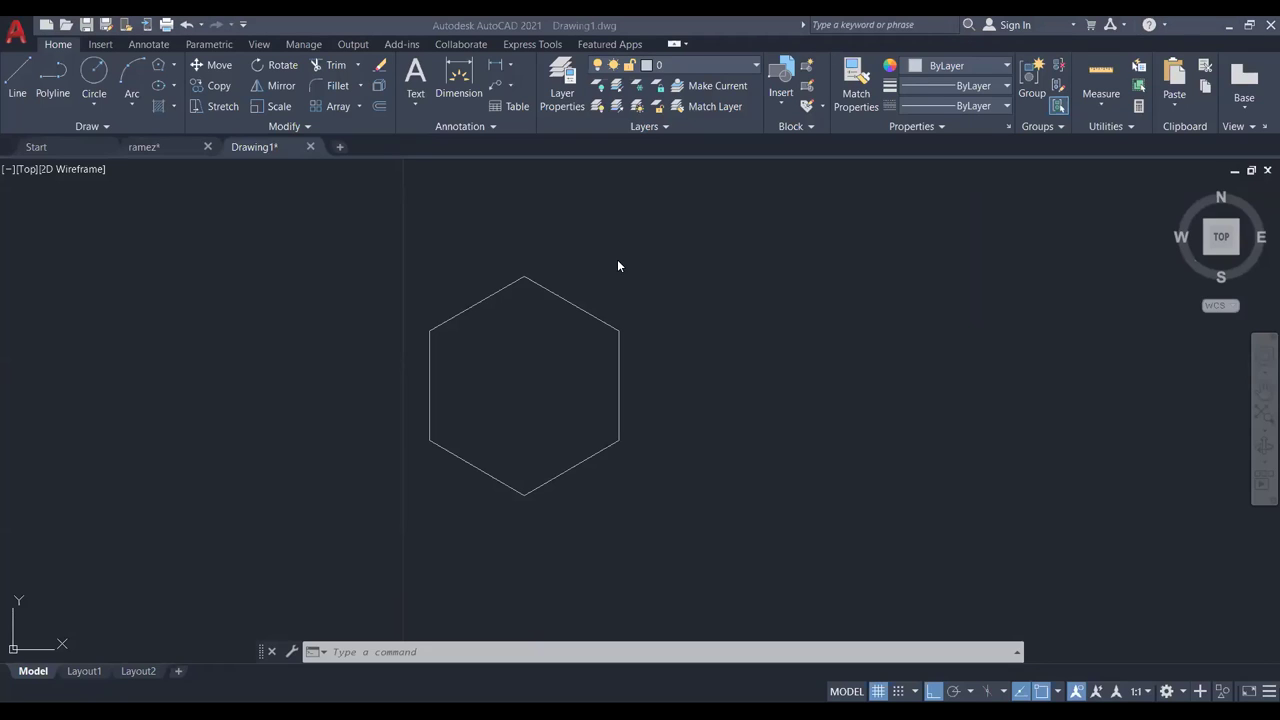
Erase the hexagon to leave the drawing empty.
middle_click_drag(703, 249, 838, 278)
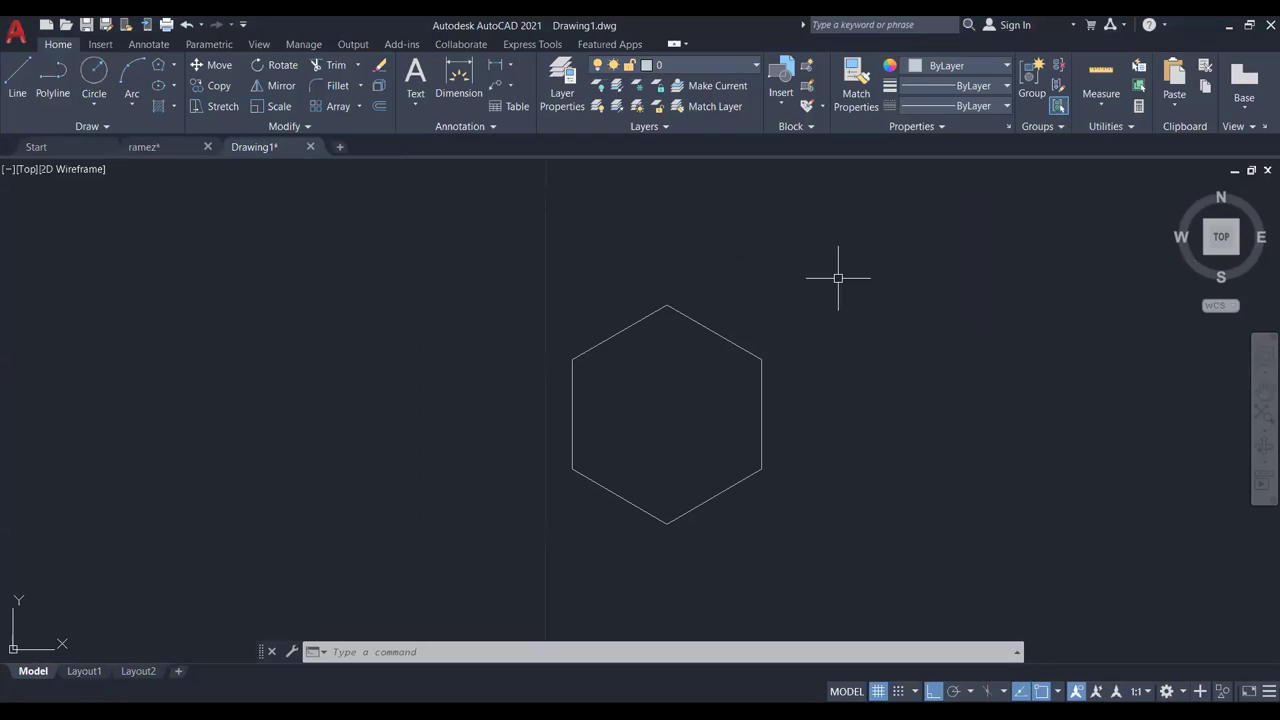
left_click(840, 278)
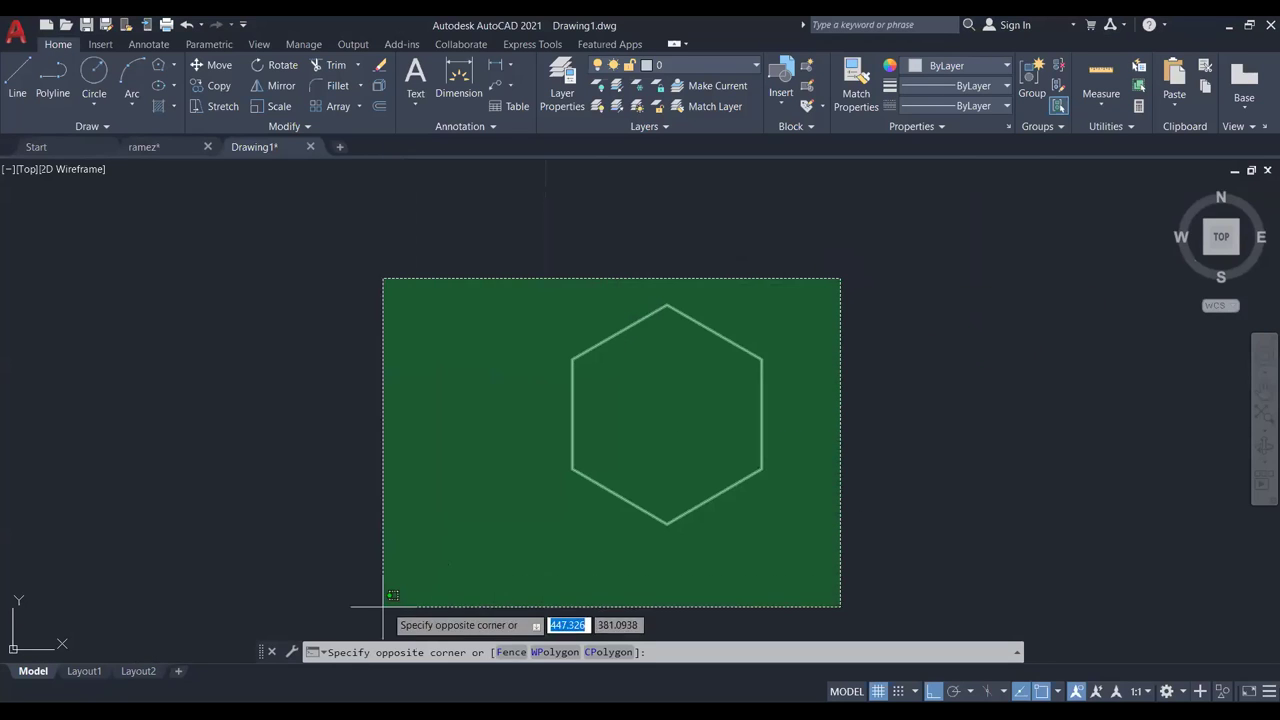
left_click(426, 571)
key("Delete")
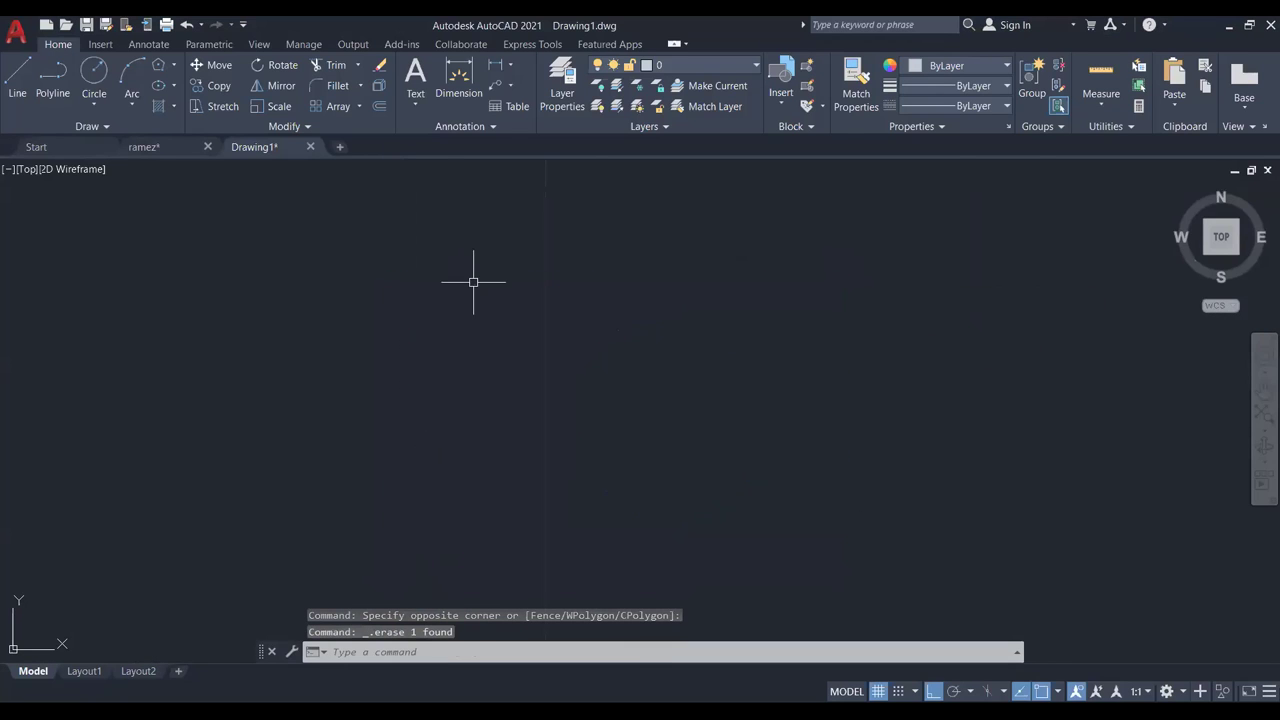
Draw a circle of radius 20 by centre and radius in the empty drawing.
left_click(102, 101)
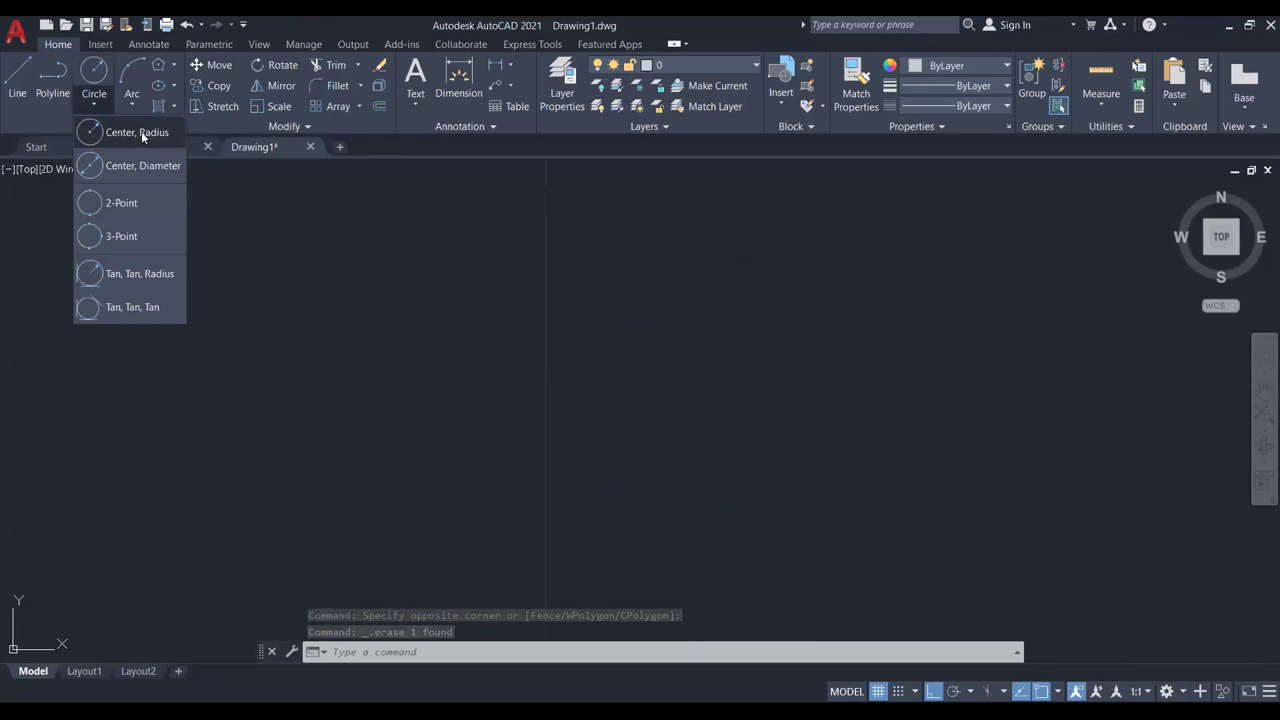
left_click(141, 131)
left_click(525, 324)
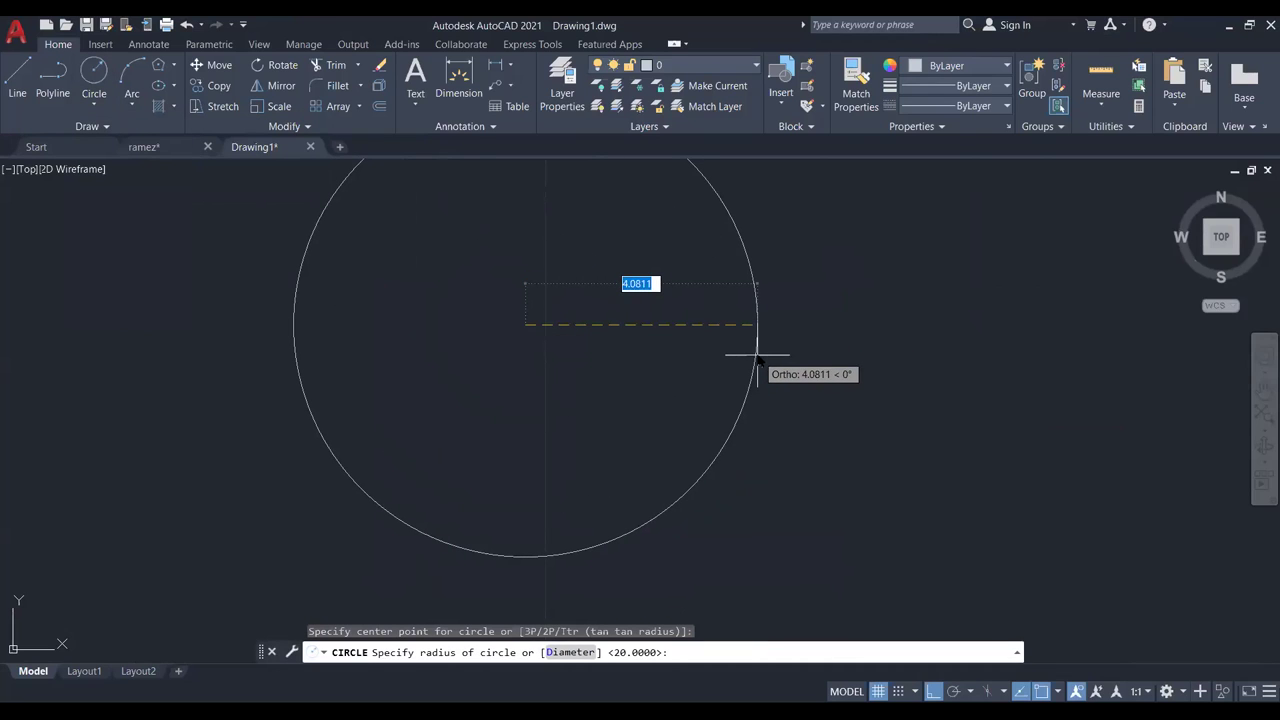
type("20")
key("Return")
scroll(760, 330, "down", 8)
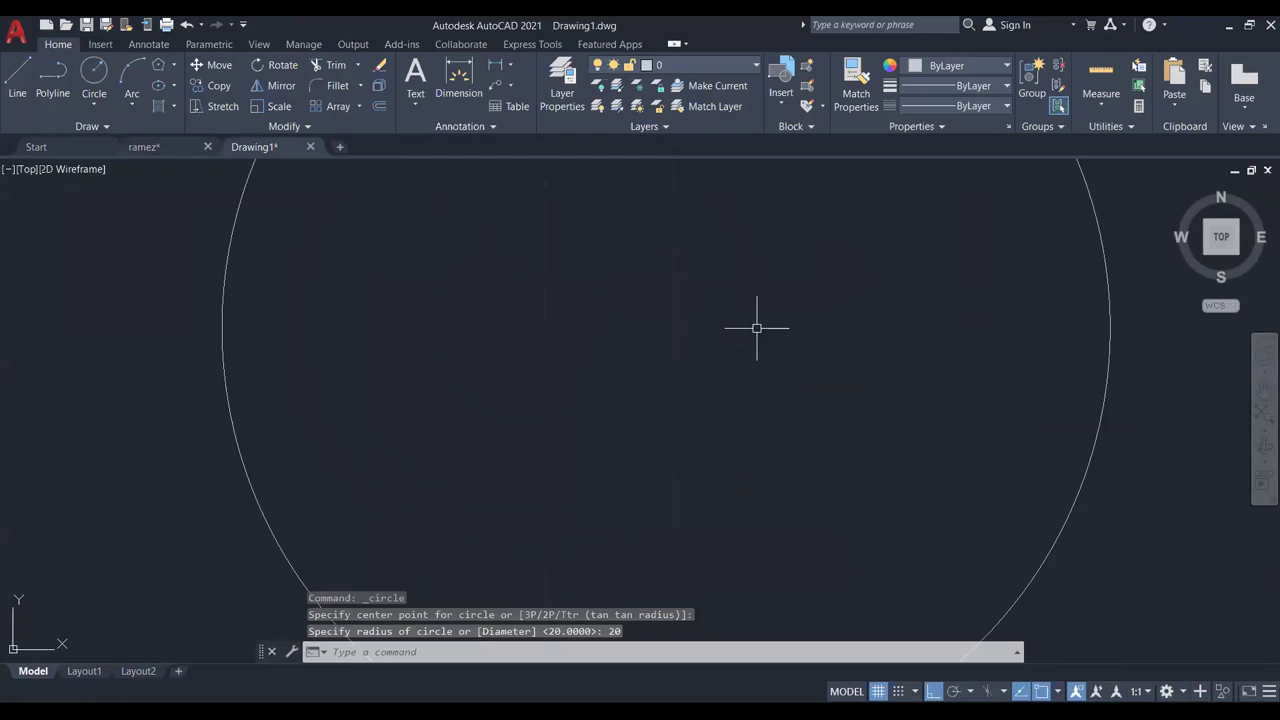
scroll(762, 318, "down", 3)
middle_click_drag(762, 318, 515, 373)
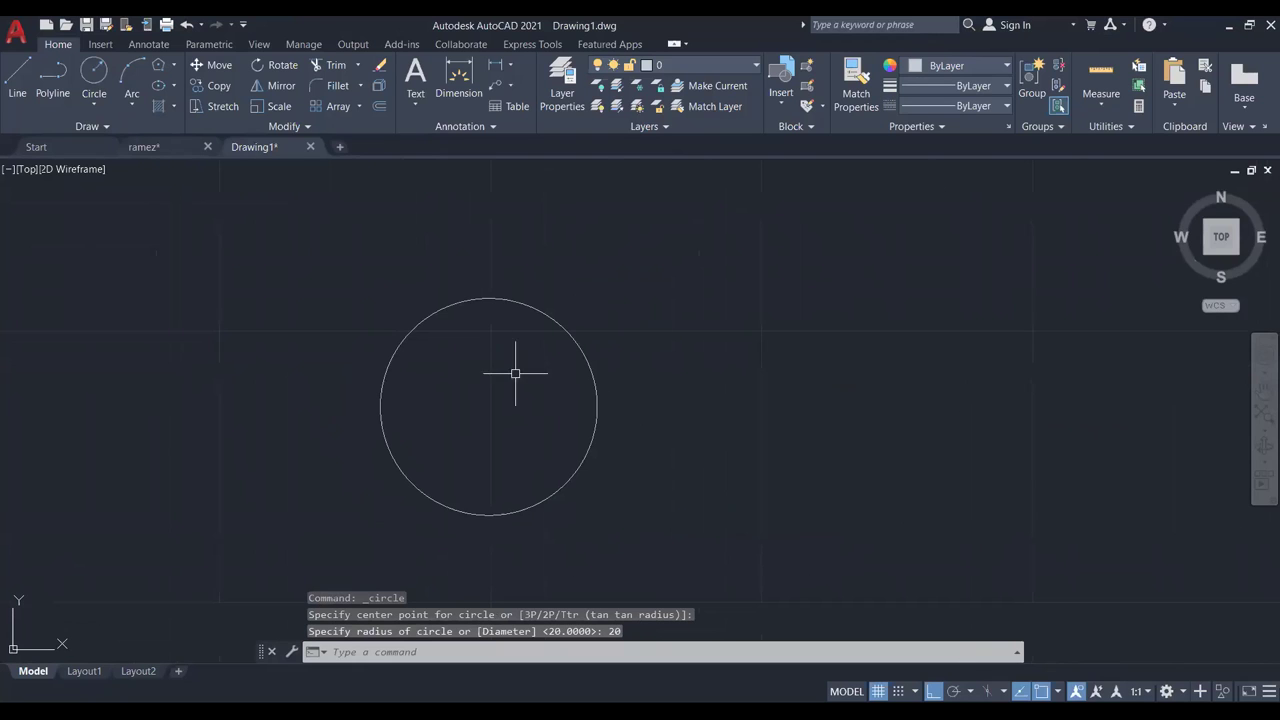
Draw a six-sided inscribed polygon centred in the circle, with one vertex snapped to the circle's right quadrant.
left_click(158, 65)
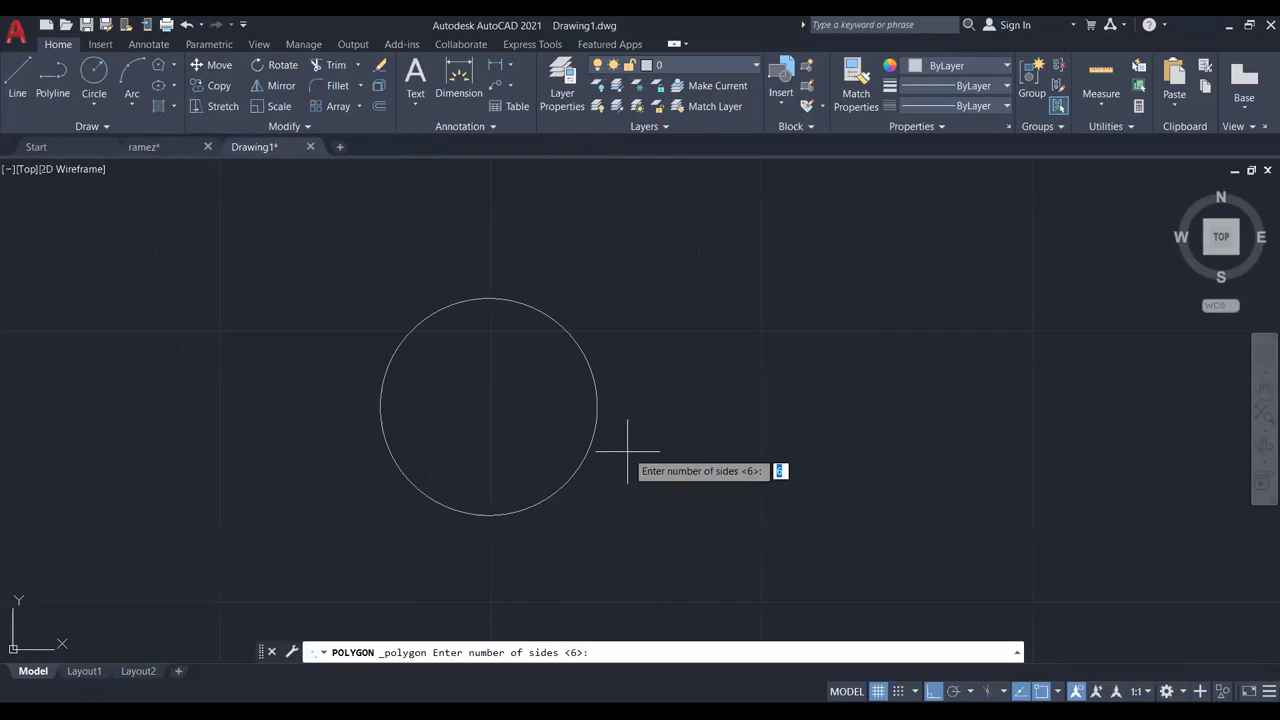
key("Return")
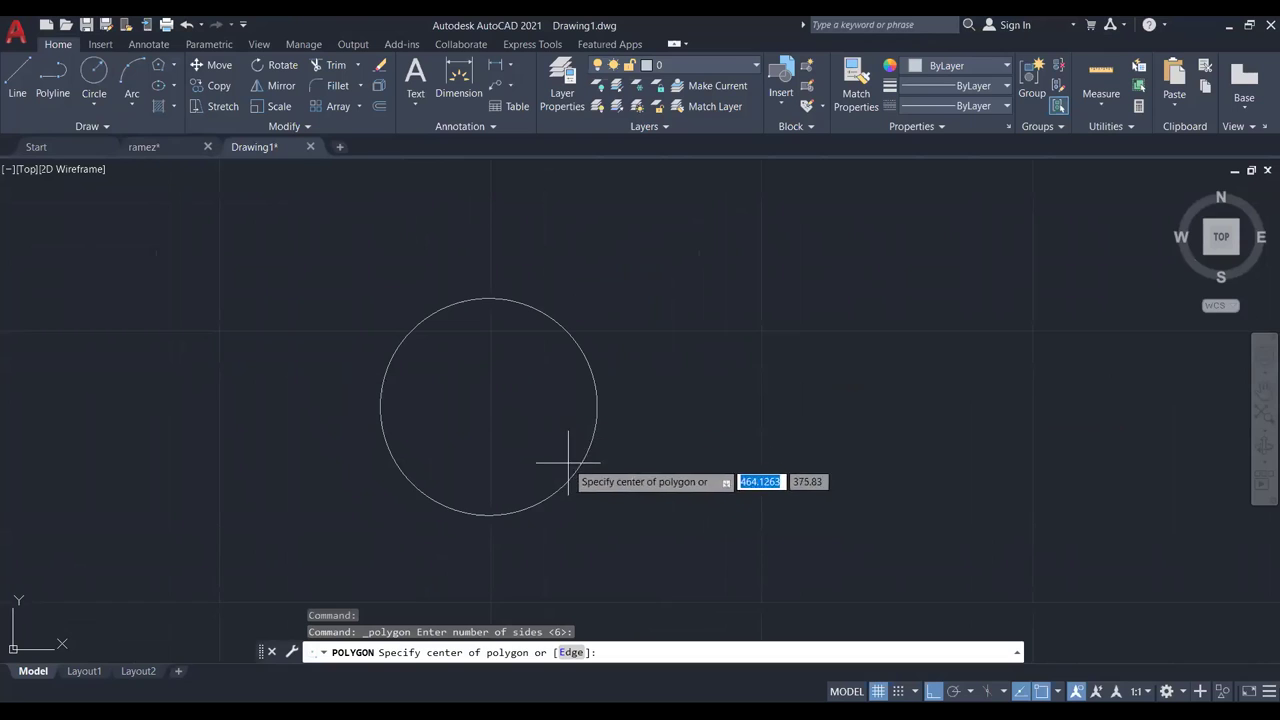
left_click(493, 407)
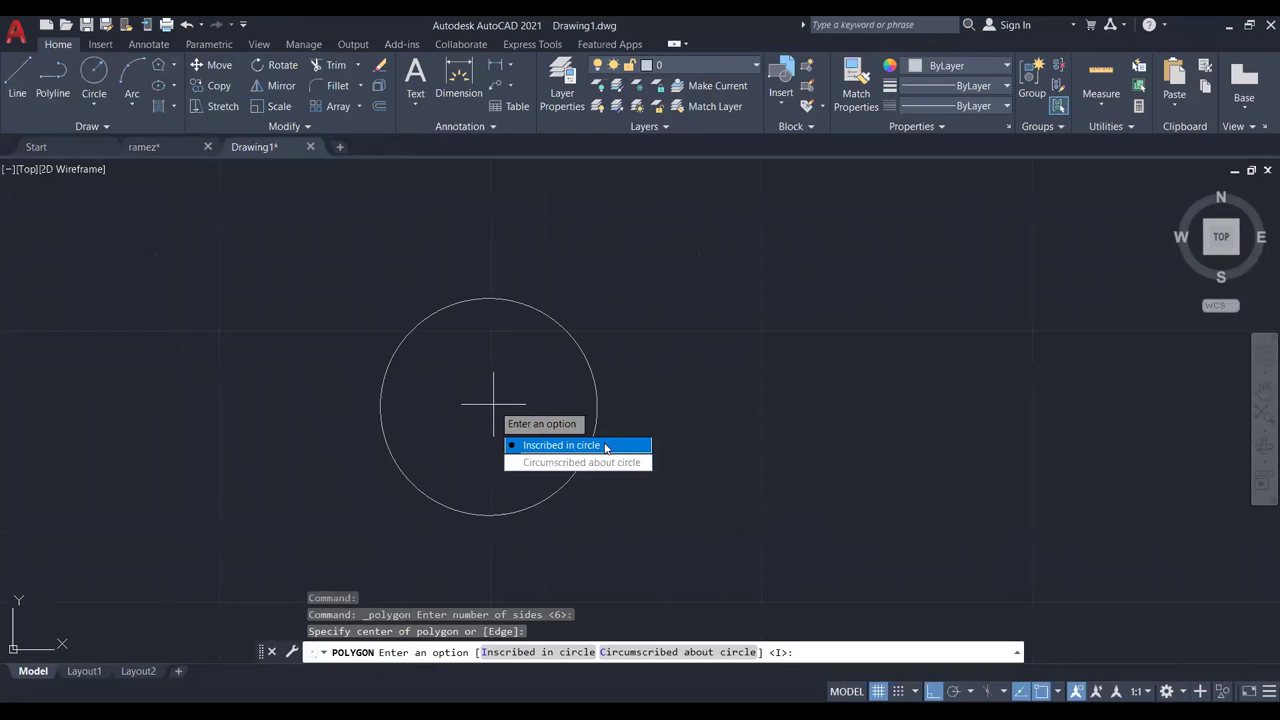
left_click(545, 446)
scroll(488, 300, "up", 4)
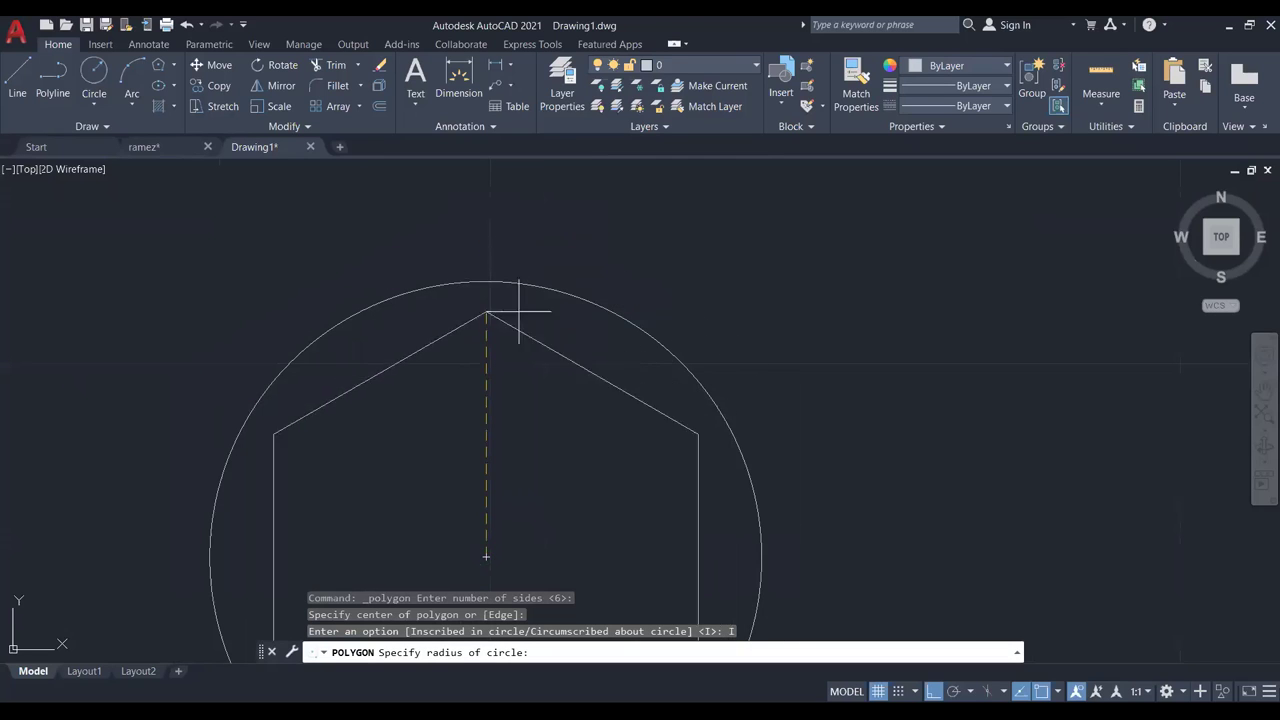
left_click(757, 557)
scroll(604, 402, "down", 4)
scroll(604, 402, "up", 2)
middle_click_drag(606, 406, 646, 380)
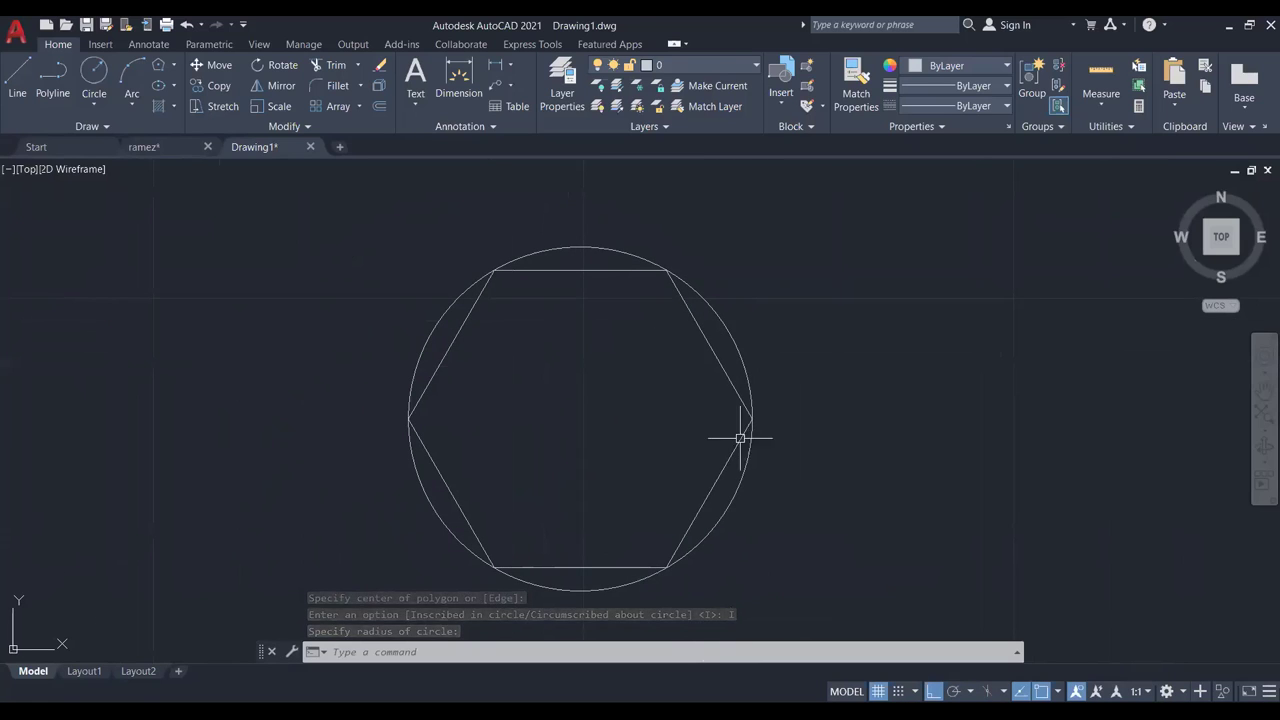
Rotate the hexagon 30 degrees about the circle's centre, with Ortho off.
left_click(710, 350)
left_click(275, 65)
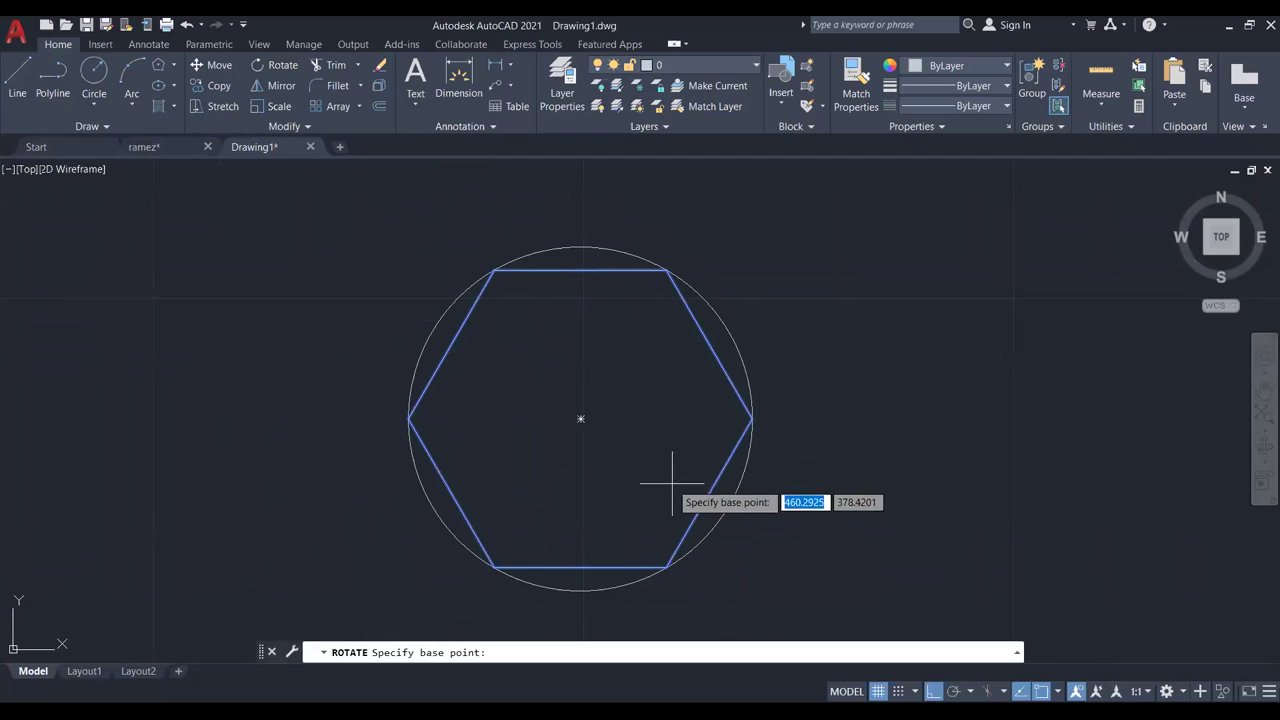
left_click(581, 418)
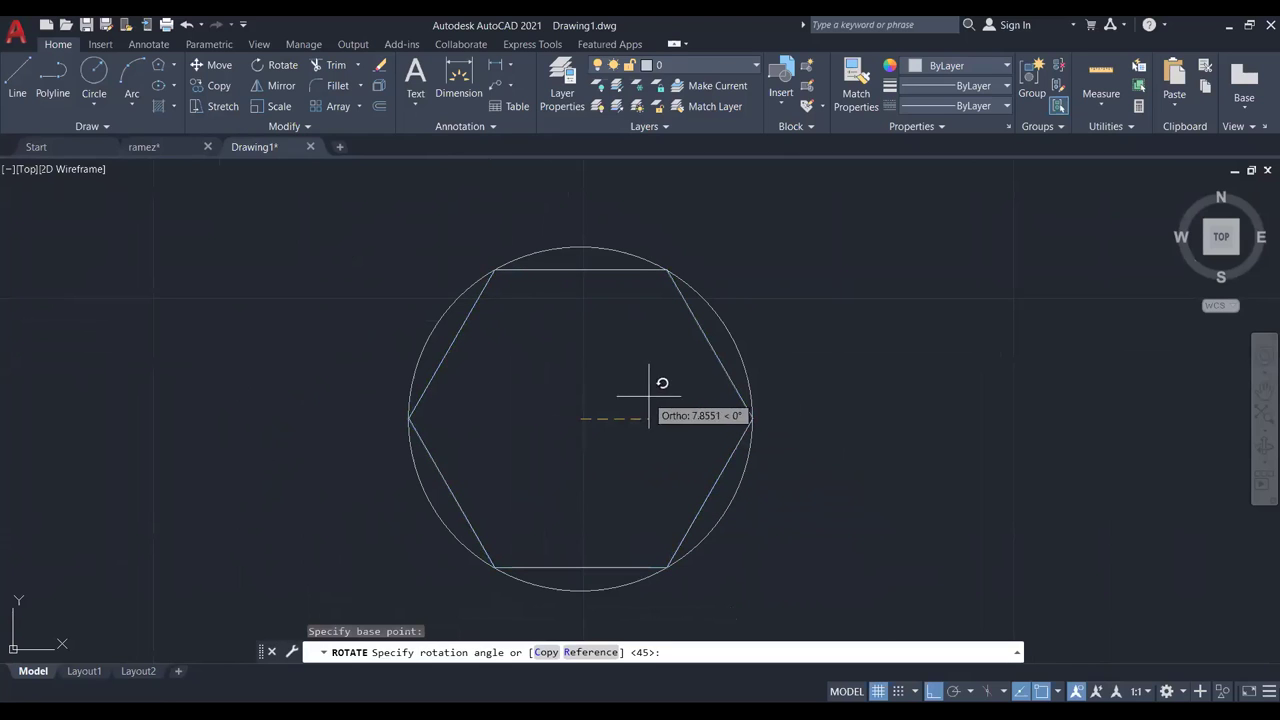
left_click(934, 691)
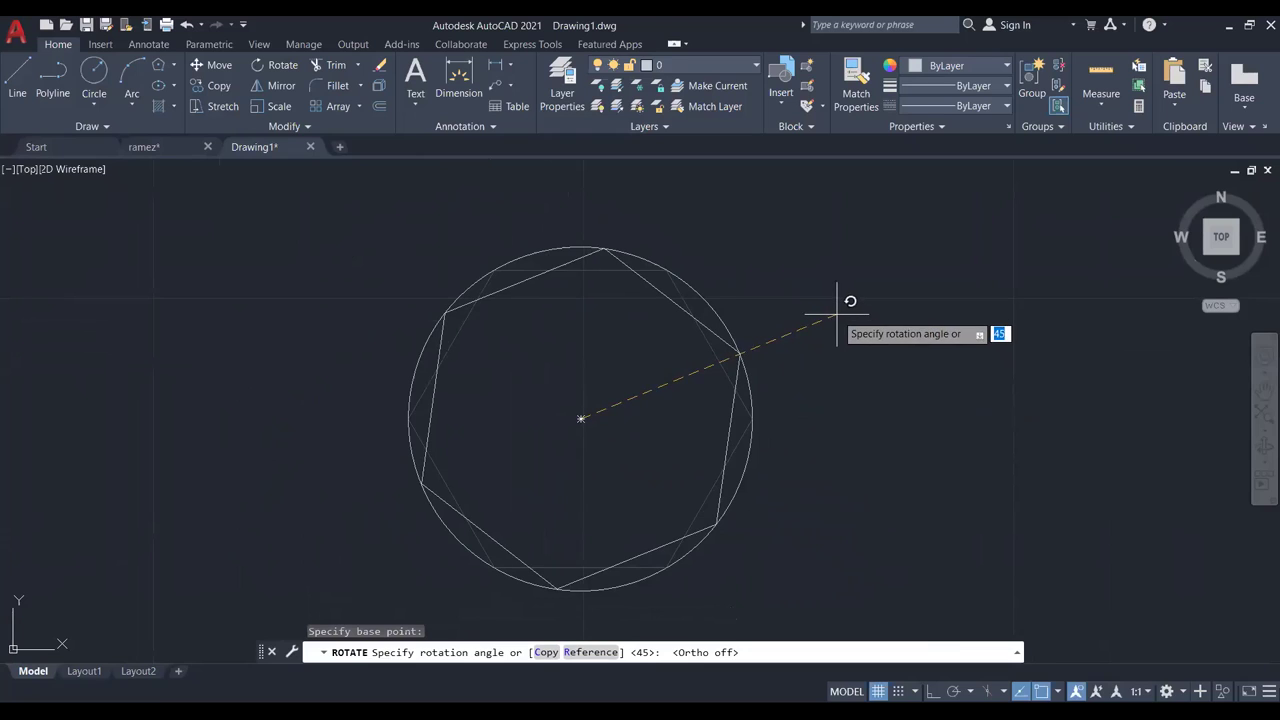
key("Return")
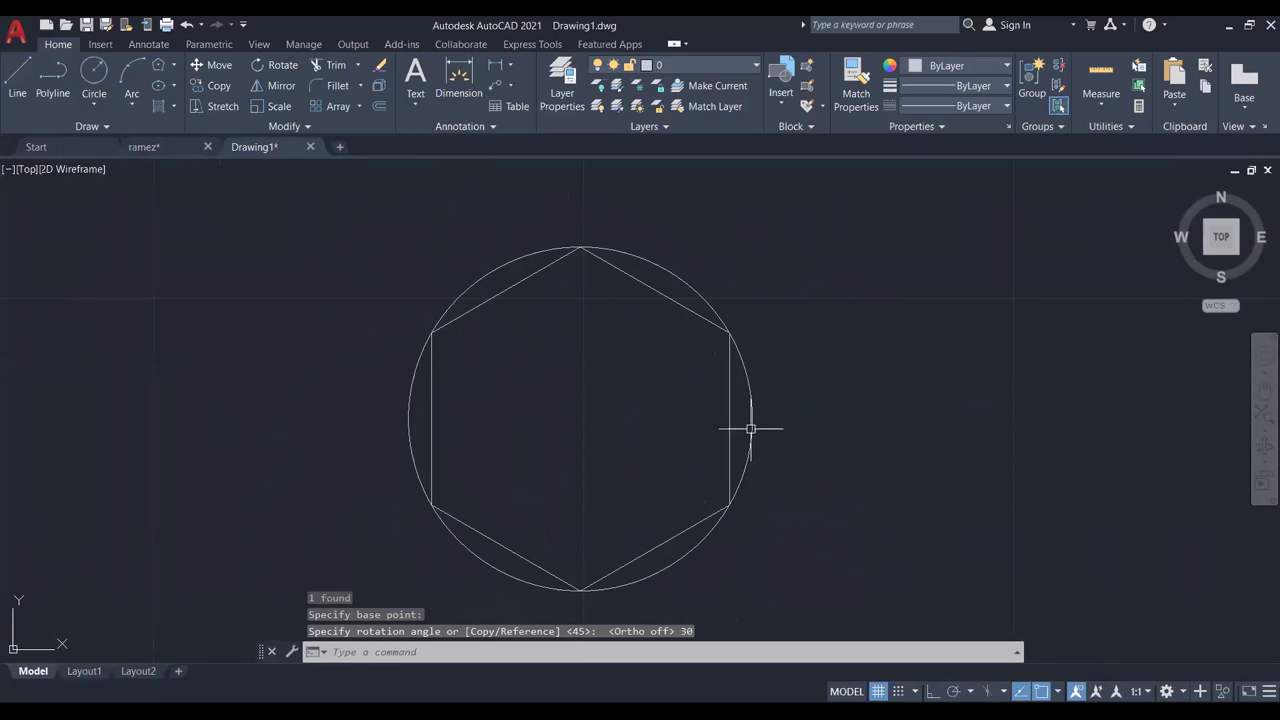
Erase the circle and the hexagon together.
left_click(776, 351)
left_click(665, 447)
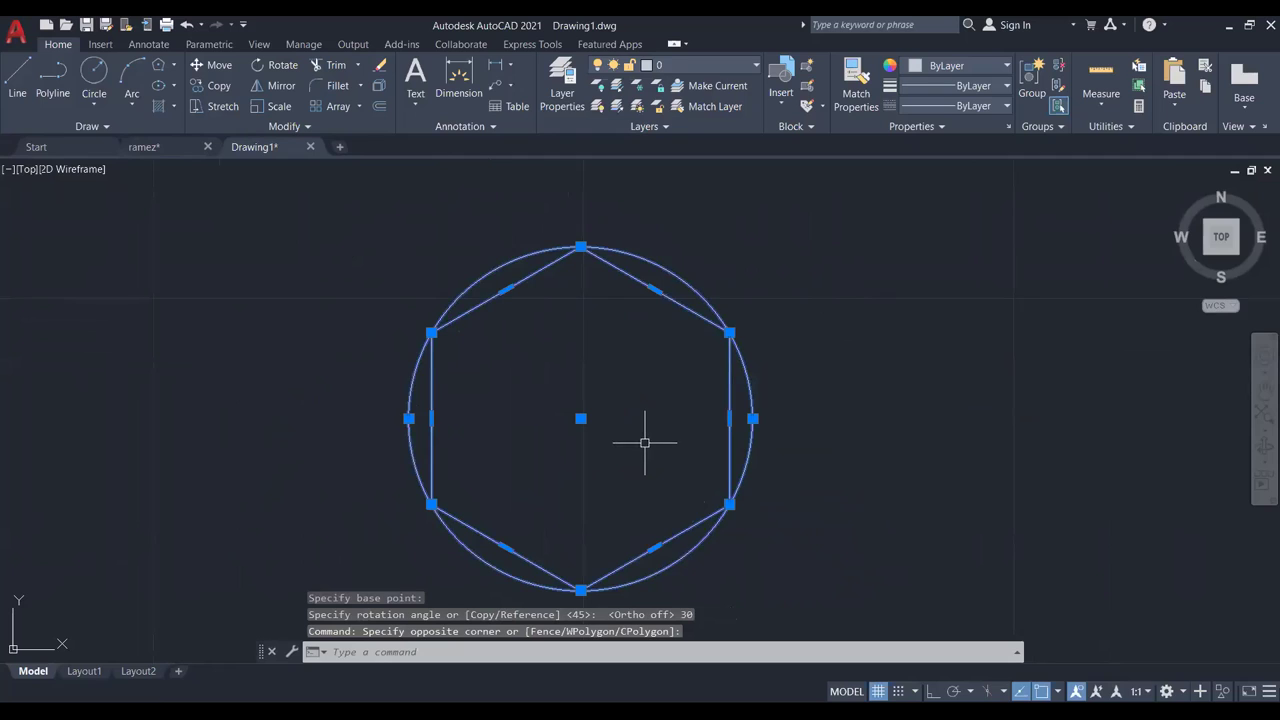
key("Delete")
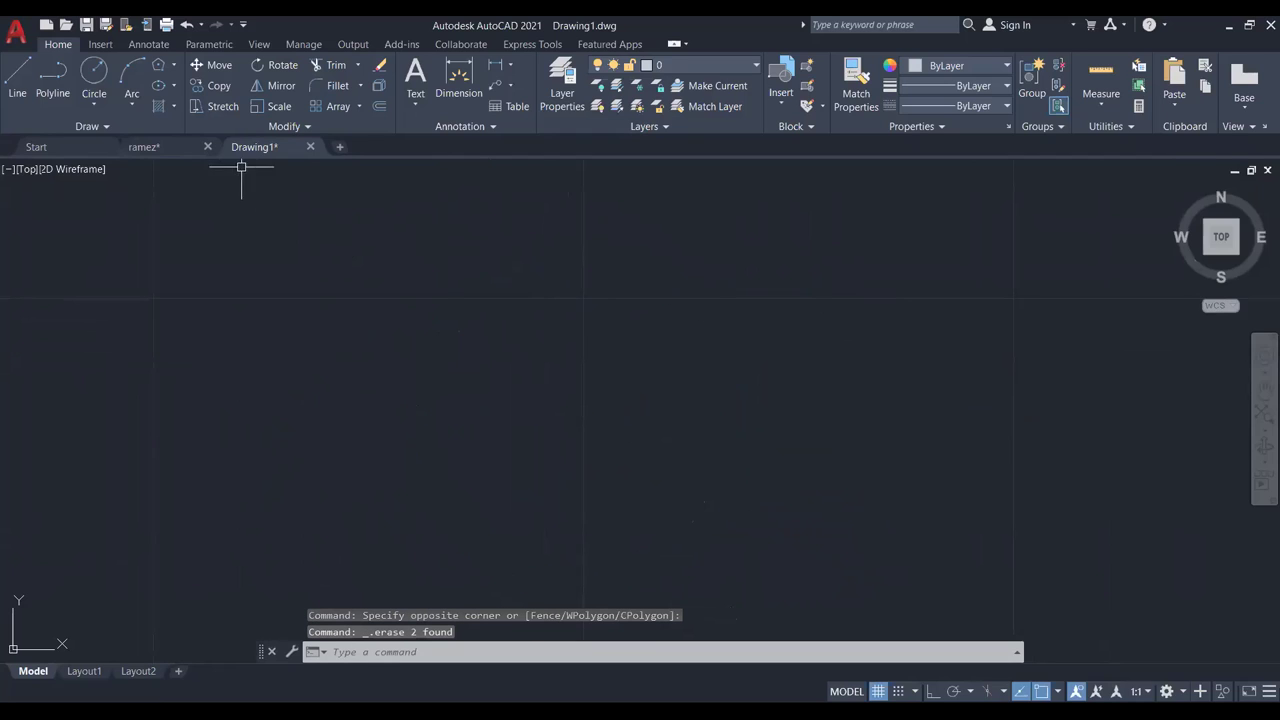
left_click(172, 84)
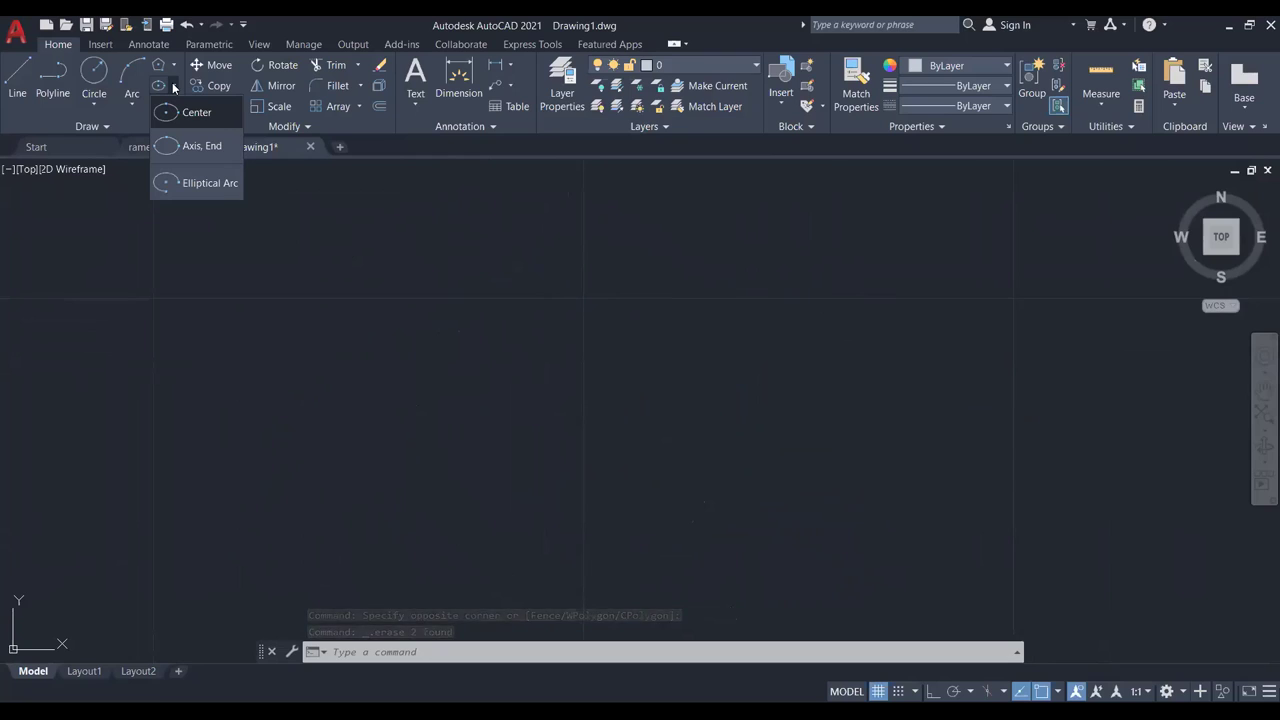
left_click(172, 84)
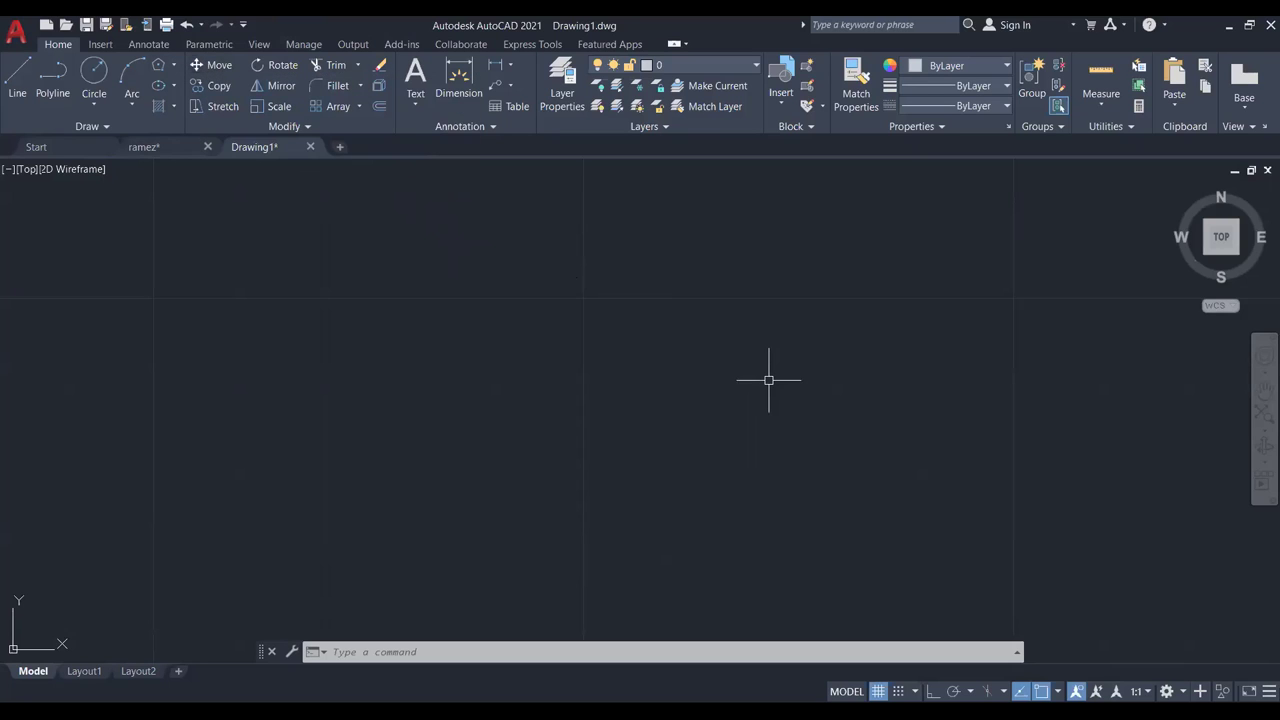
Draw a single horizontal line about 41.5 units long towards the left, with Ortho on.
scroll(780, 364, "down", 2)
scroll(690, 380, "down", 1)
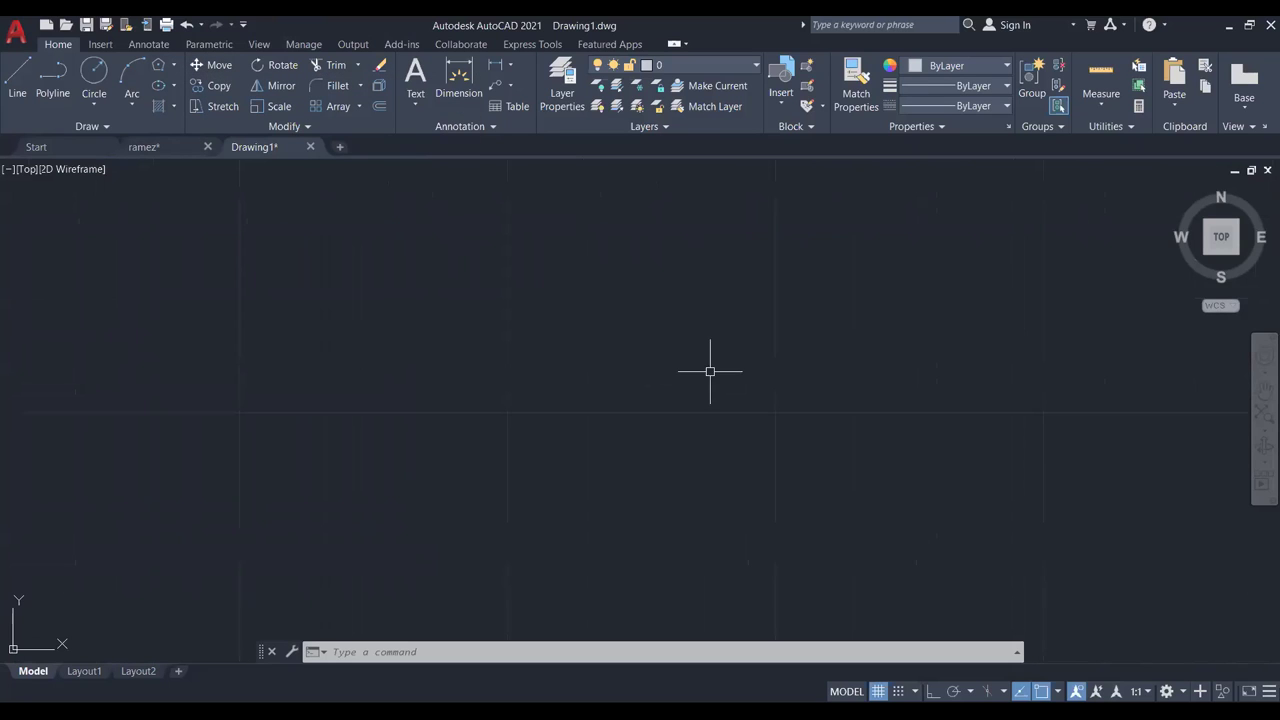
left_click(18, 80)
left_click(862, 363)
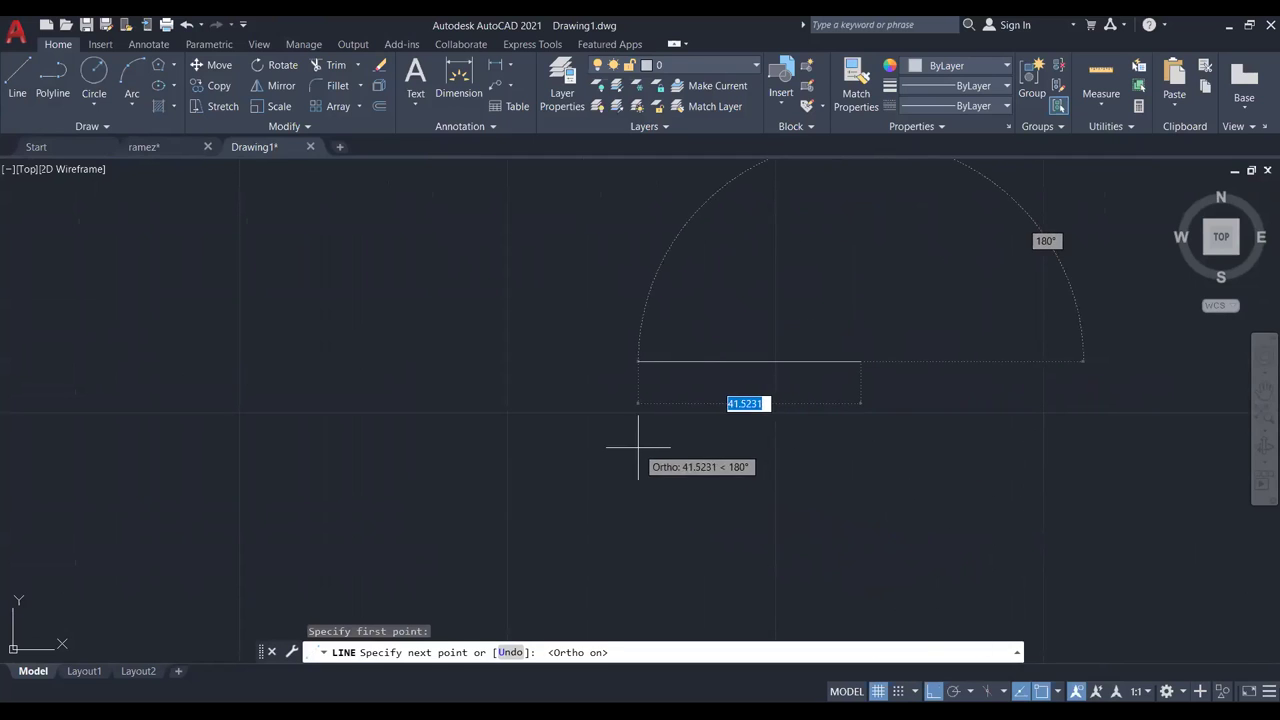
key("F8")
key("Escape")
Move the horizontal line 50 units to the right, using its right endpoint as the base point.
left_click(674, 386)
left_click(646, 457)
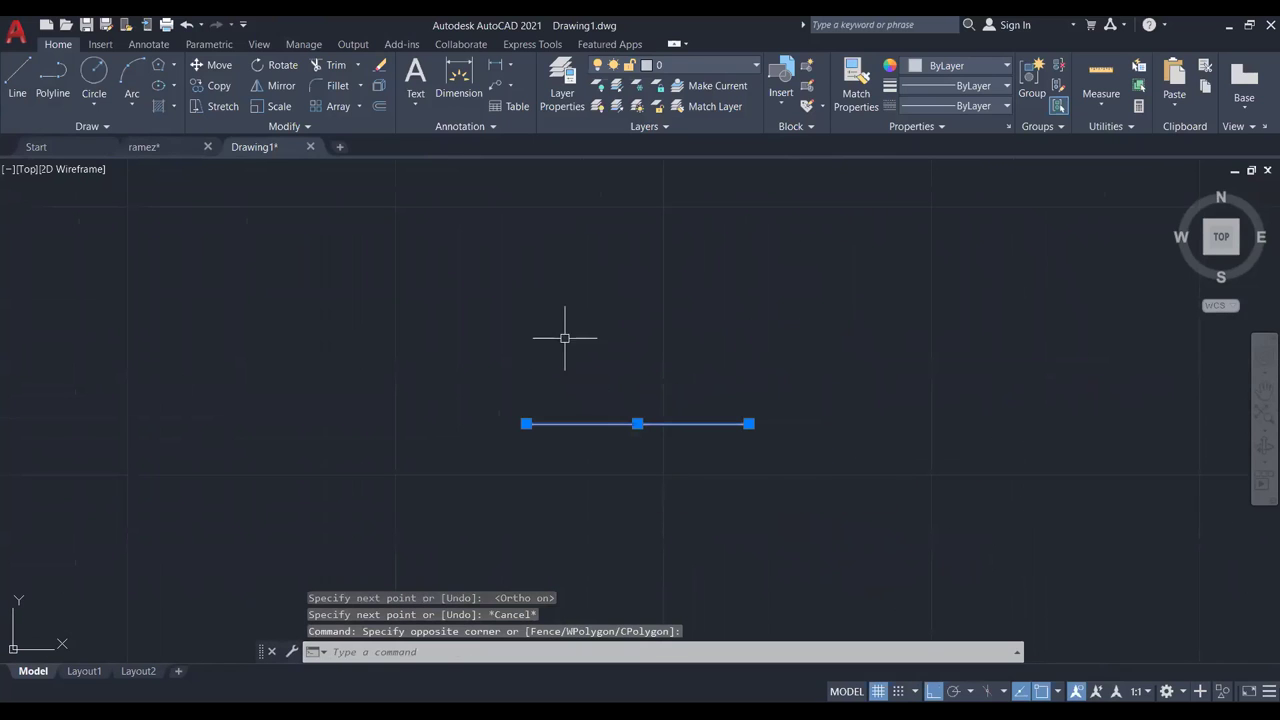
left_click(209, 68)
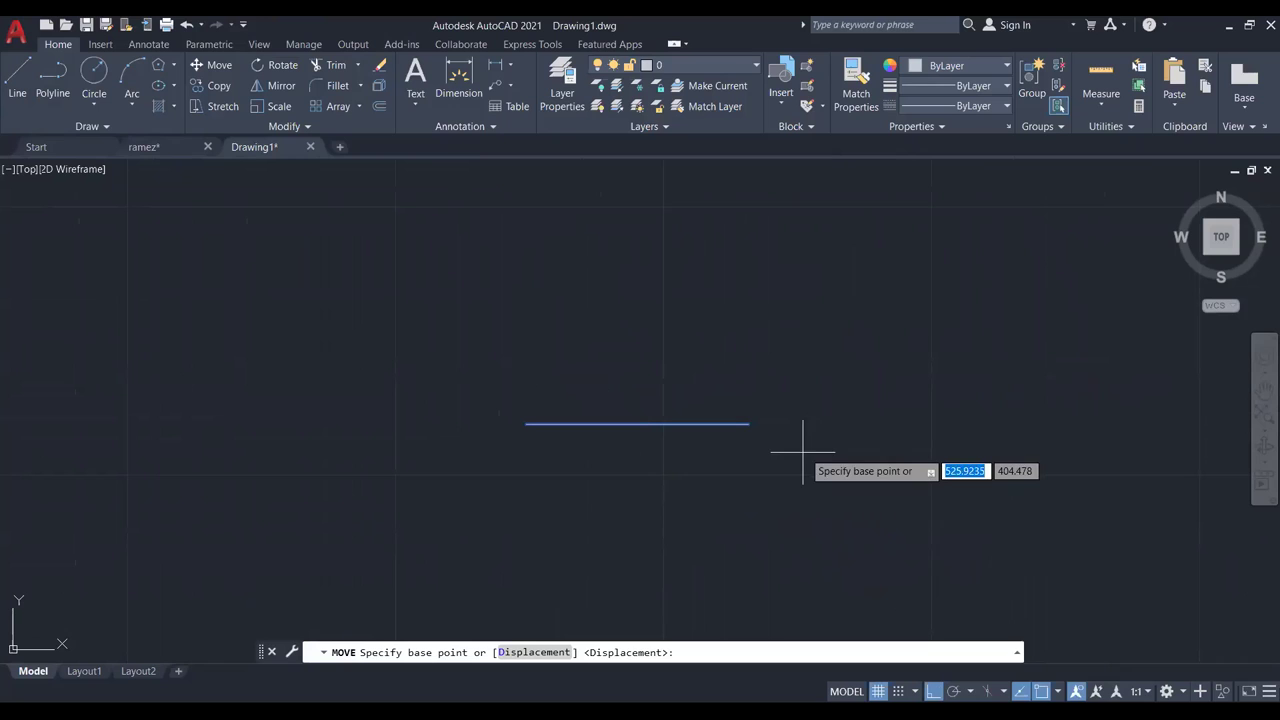
left_click(748, 423)
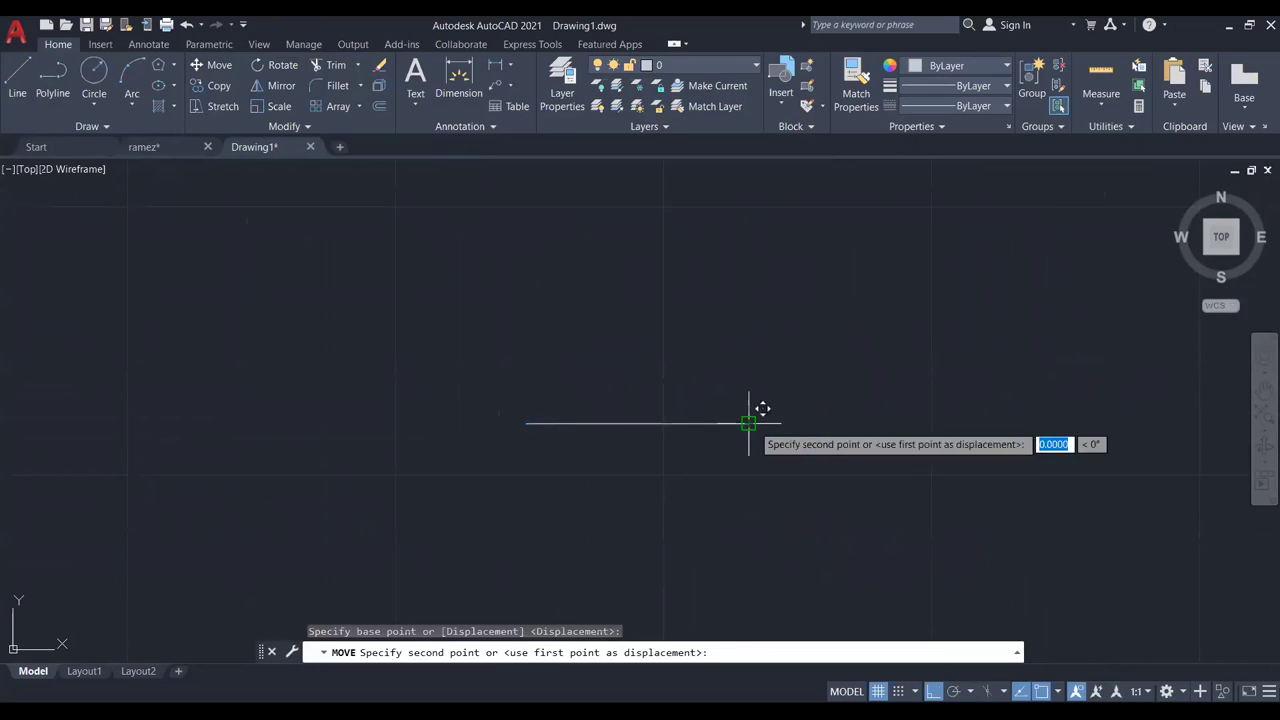
scroll(1000, 371, "down", 2)
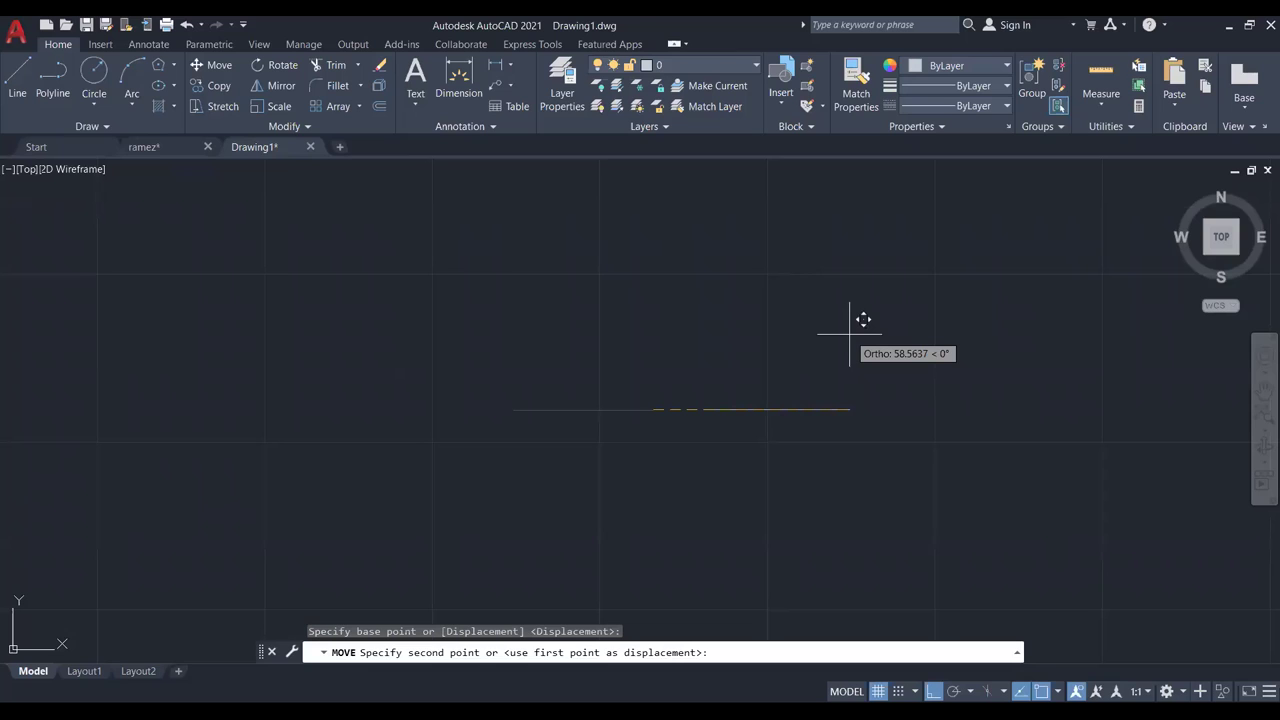
type("50")
key("Return")
Copy the horizontal line straight up from its midpoint to make one parallel line above it.
left_click(789, 386)
left_click(700, 512)
left_click(220, 86)
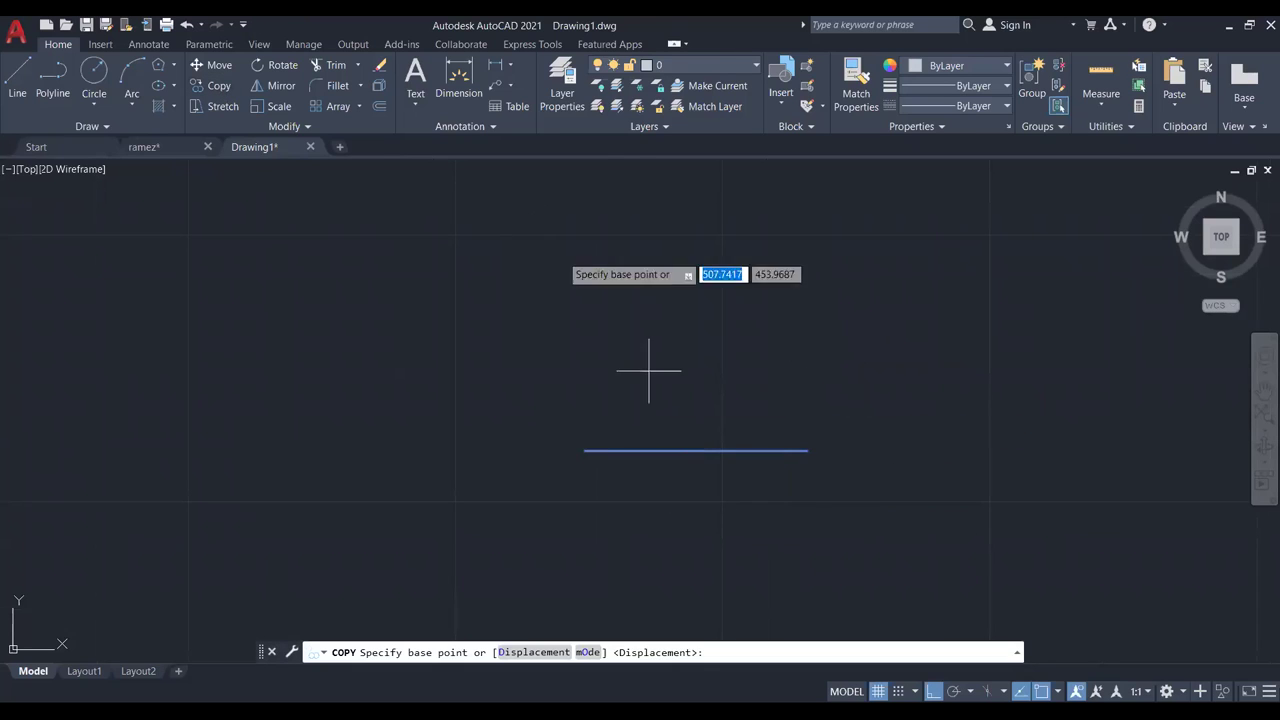
left_click(696, 450)
left_click(719, 327)
middle_click_drag(751, 271, 751, 294)
key("Escape")
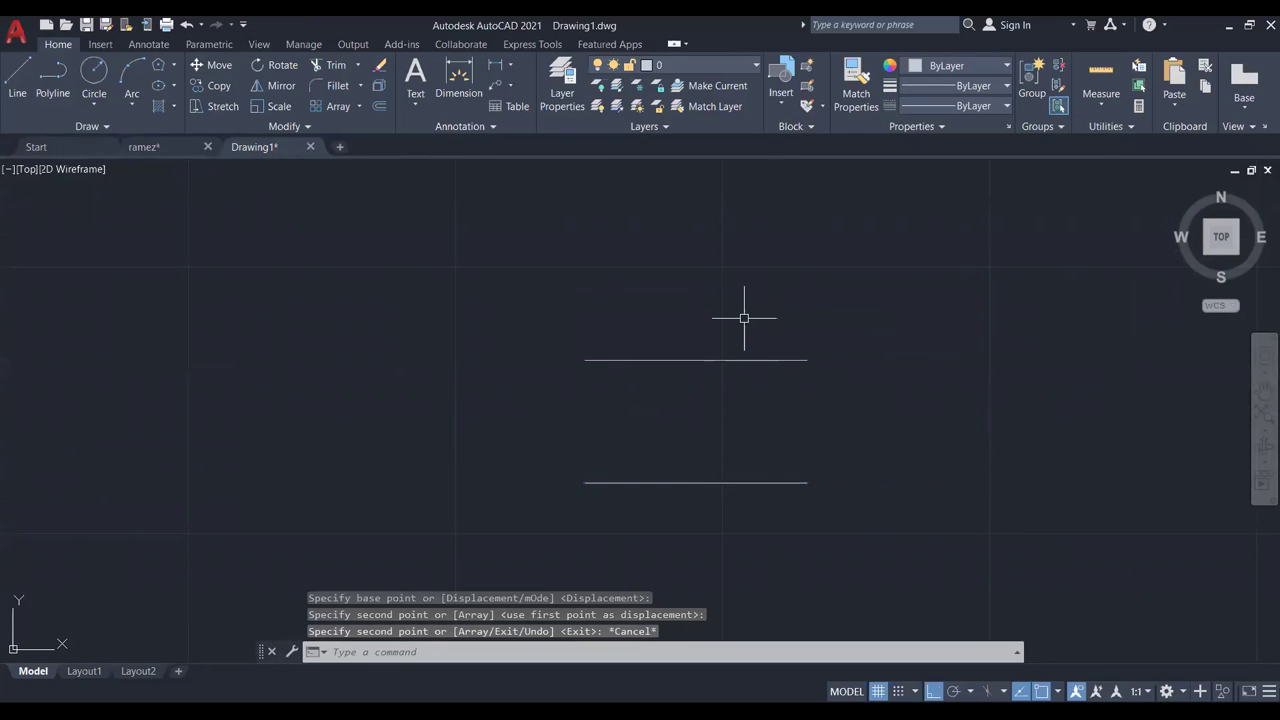
Rotate the upper line freehand about its right endpoint, with Ortho off, until it slopes up to the right.
left_click(276, 65)
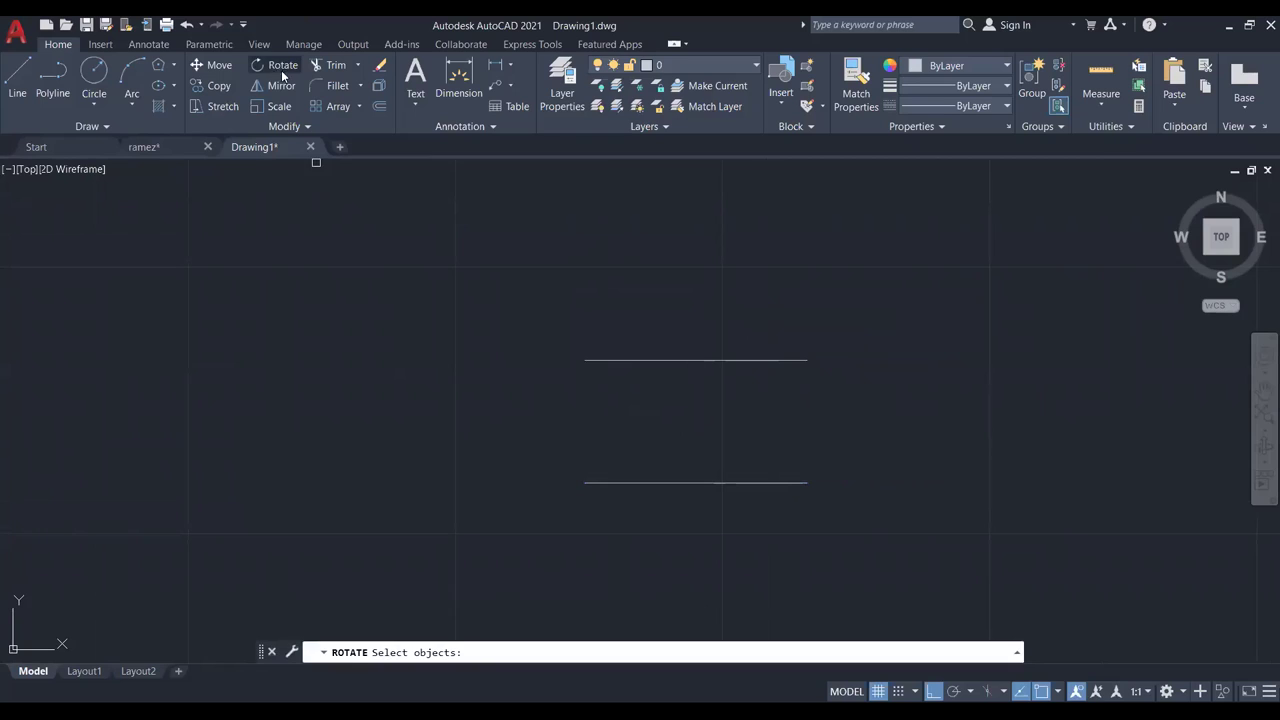
key("Escape")
left_click(689, 359)
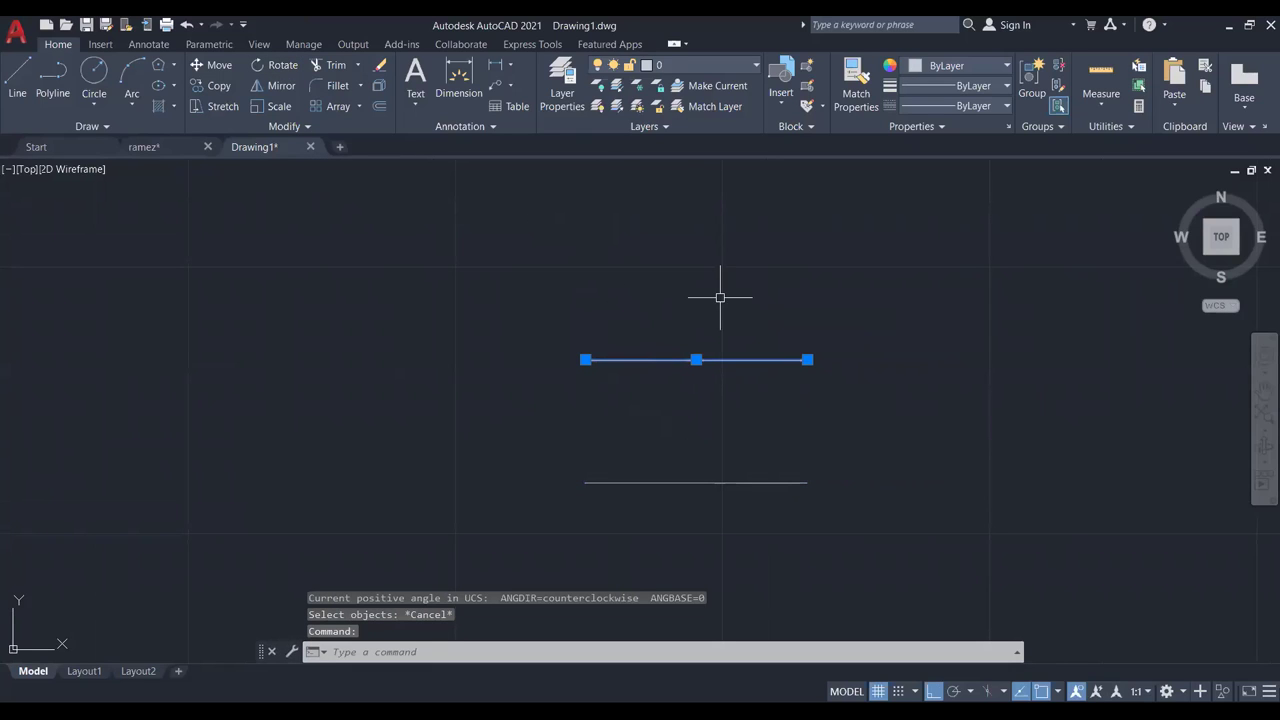
left_click(280, 66)
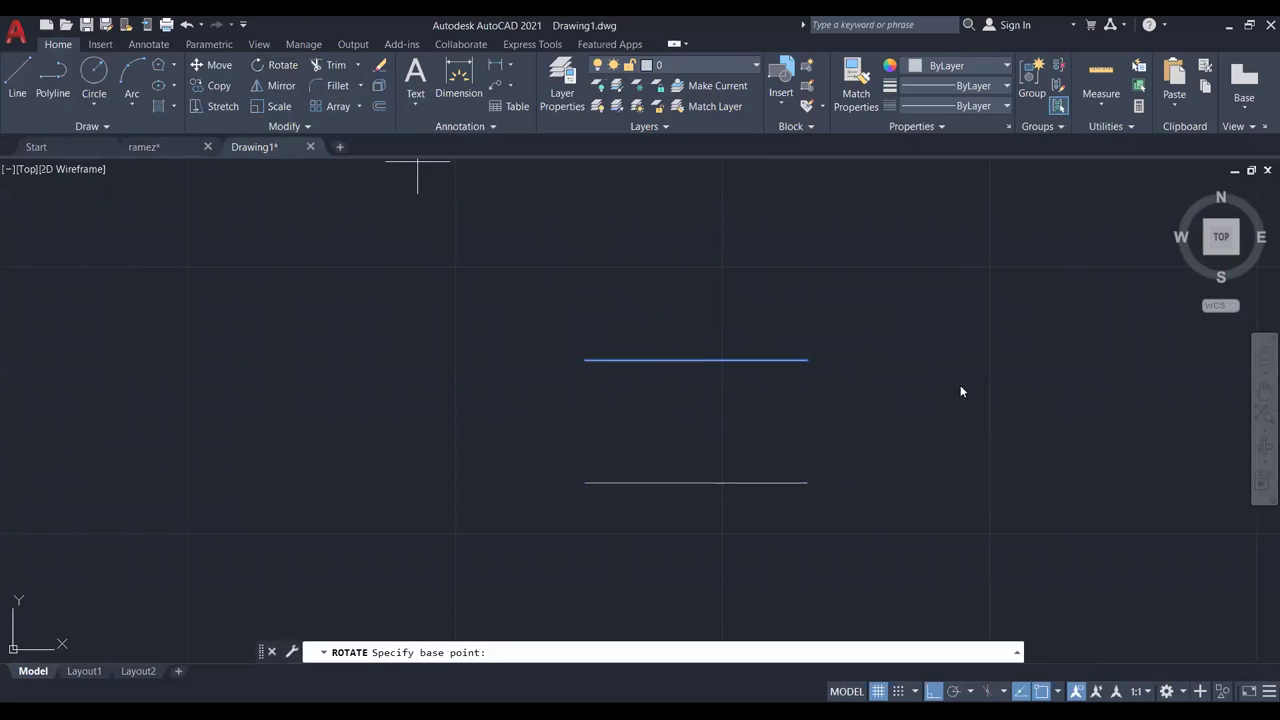
left_click(807, 360)
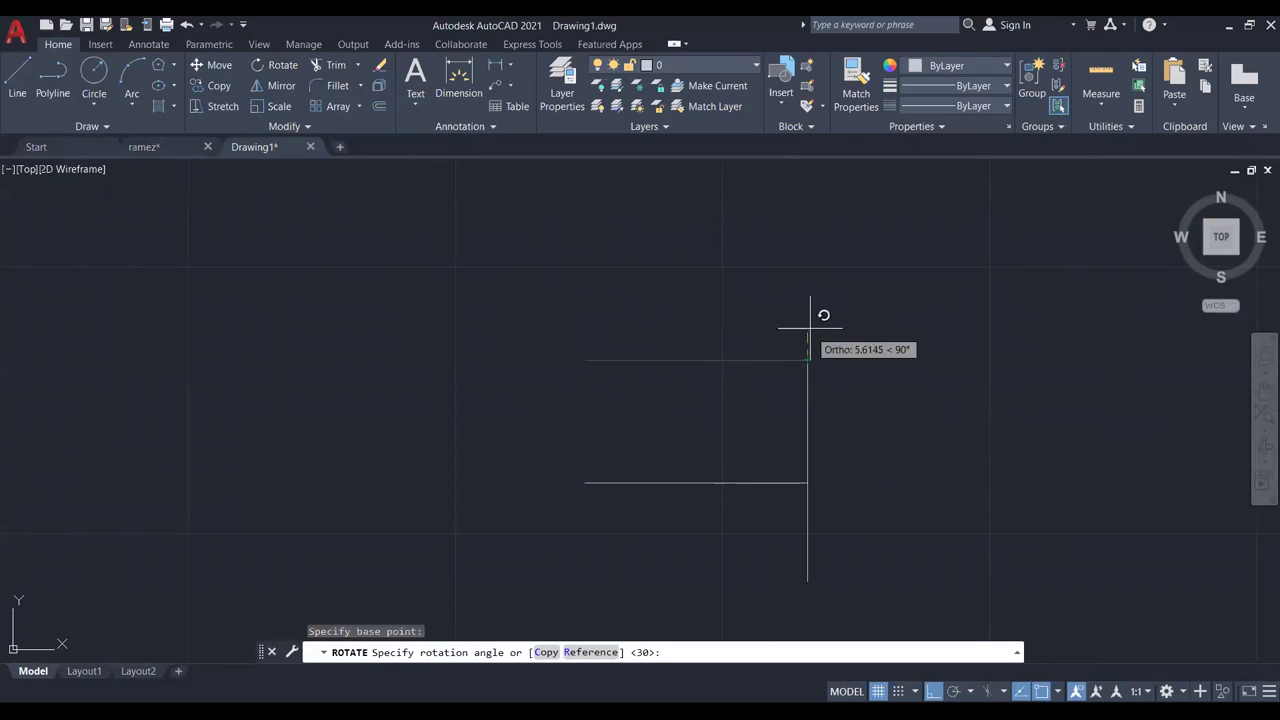
left_click(933, 691)
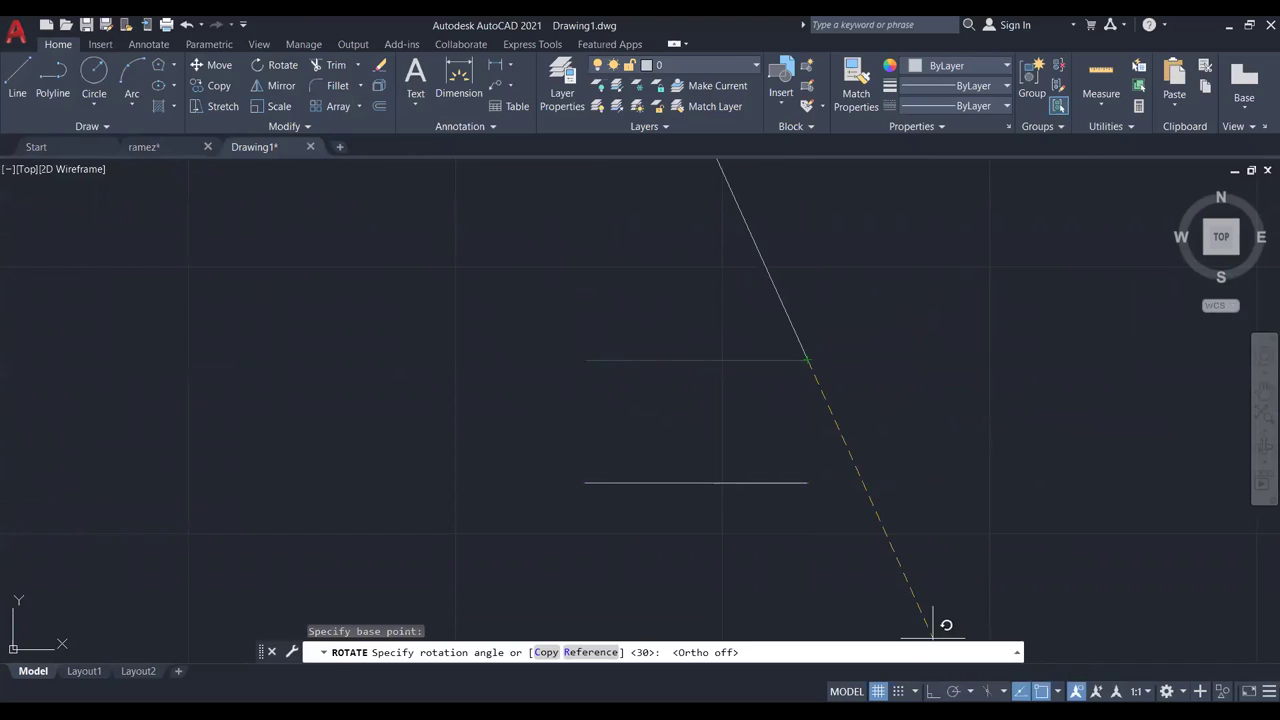
left_click(768, 418)
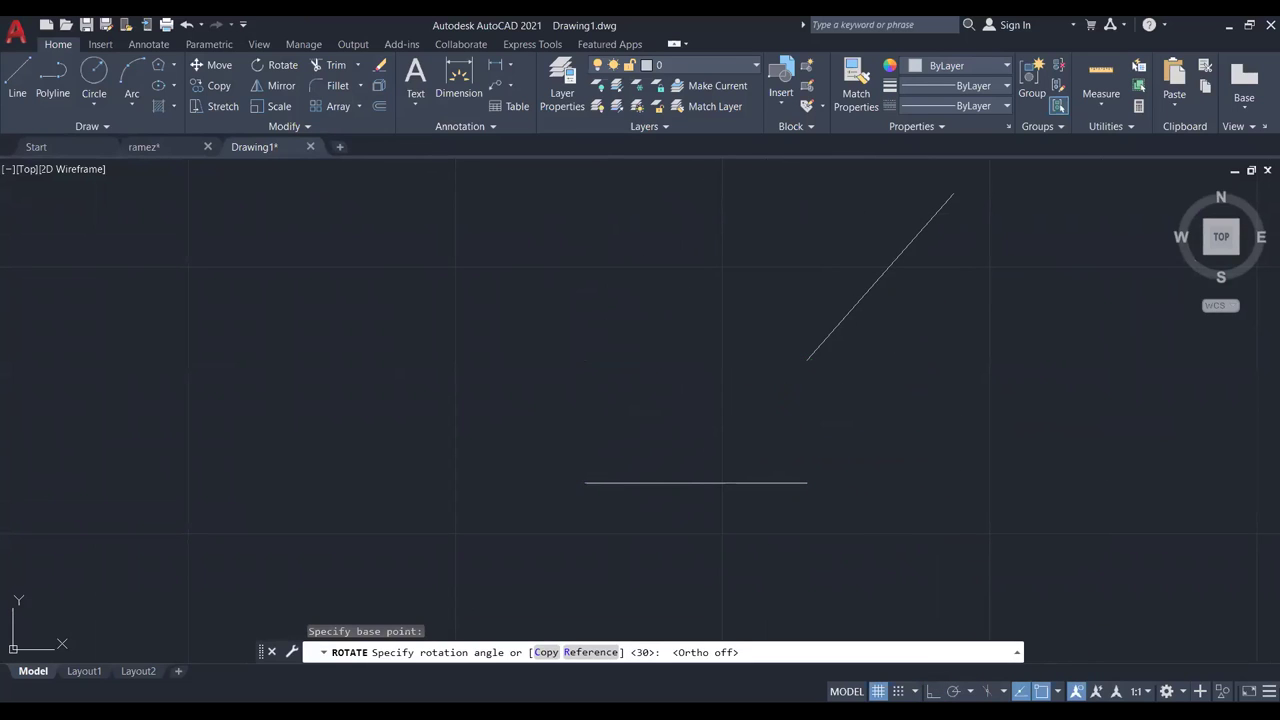
Erase both the sloped line and the horizontal line.
left_click(876, 334)
left_click(646, 556)
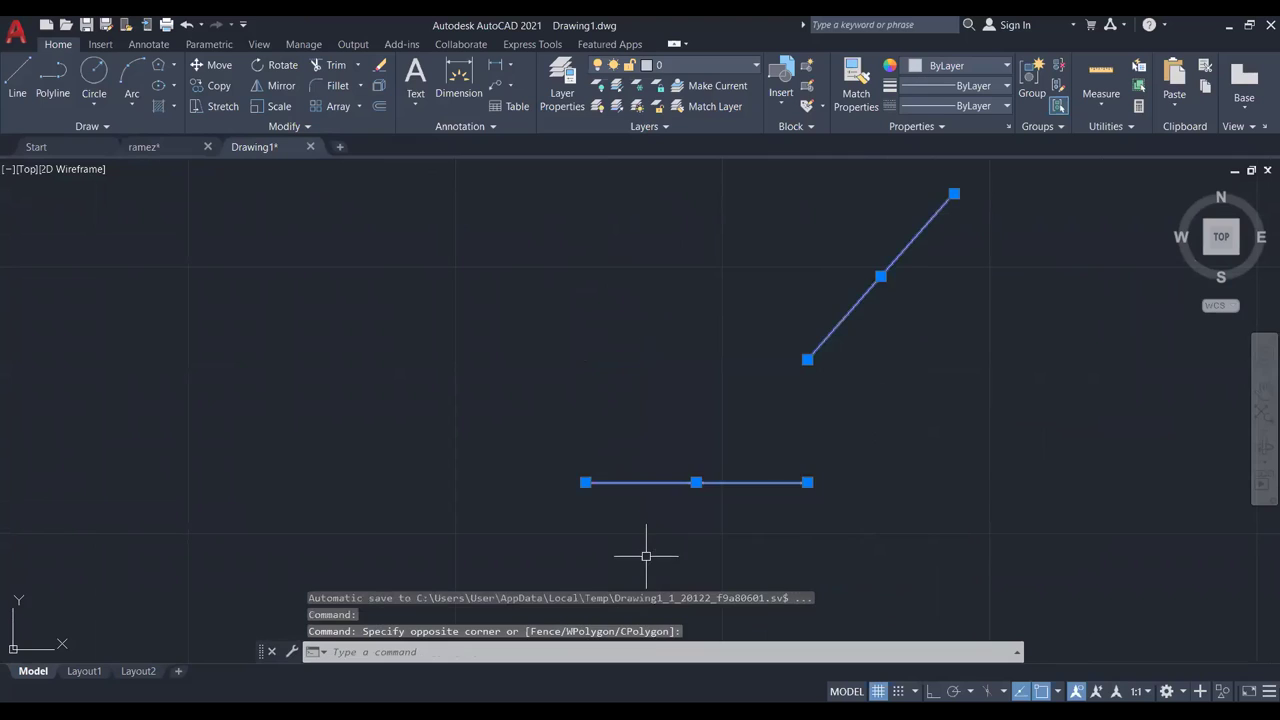
key("Delete")
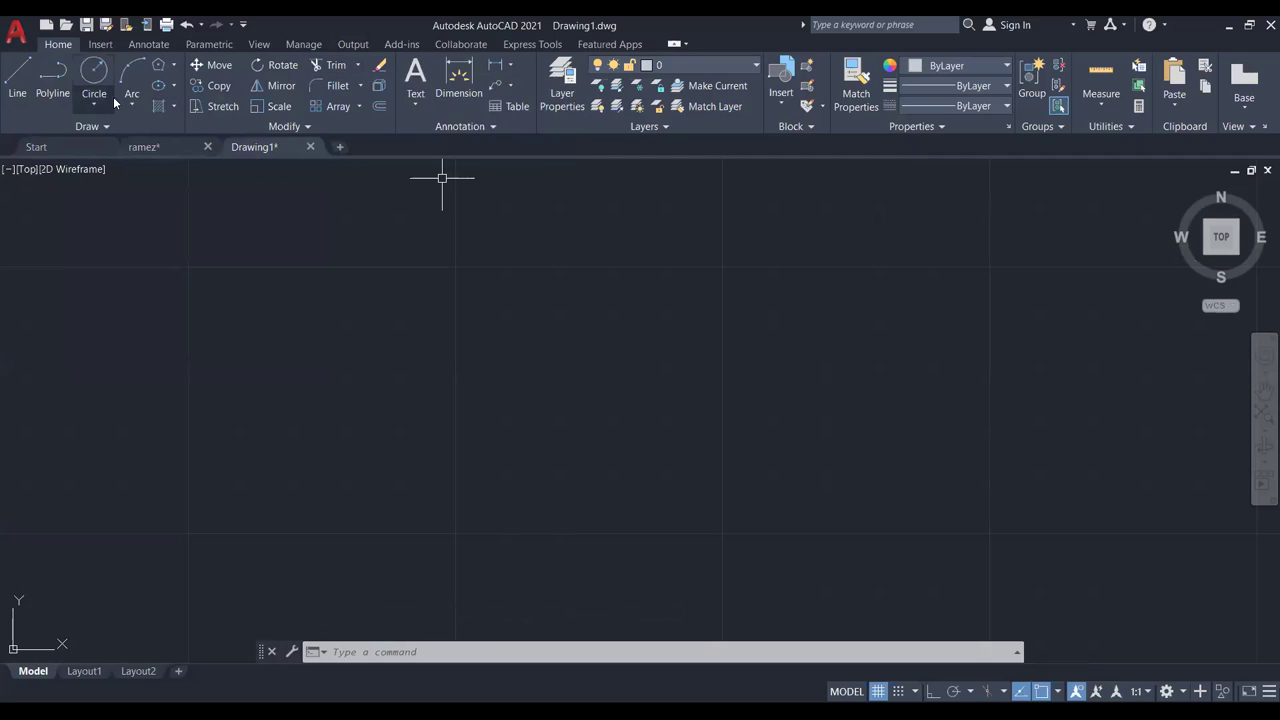
Draw a right-angled corner with Ortho on: a horizontal line to the left and a vertical line about 18 units down from its left end.
left_click(28, 86)
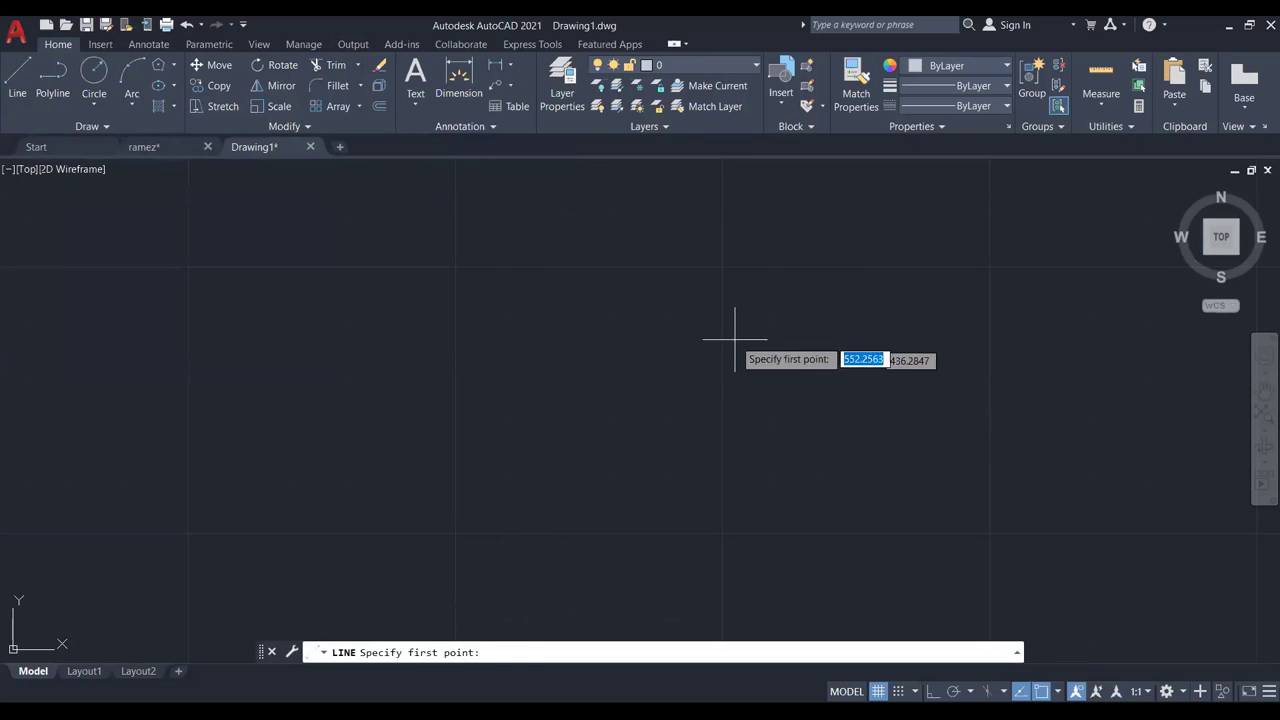
left_click(755, 298)
key("F8")
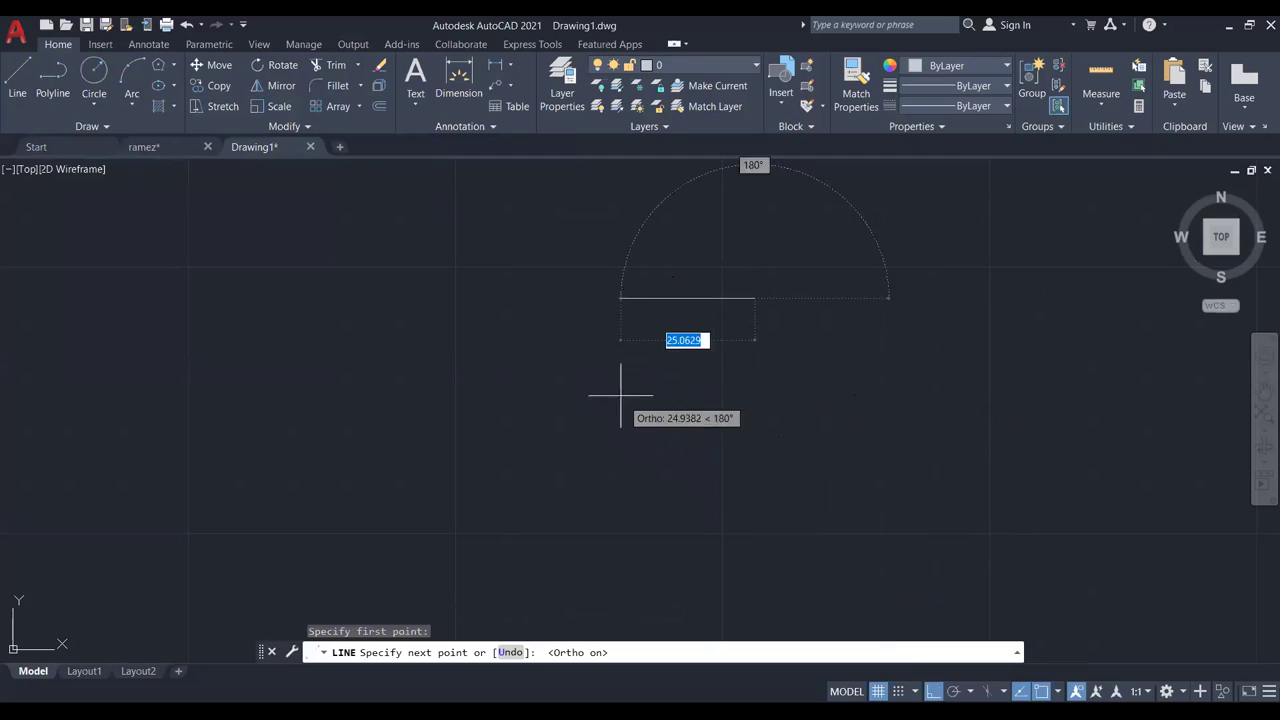
left_click(582, 366)
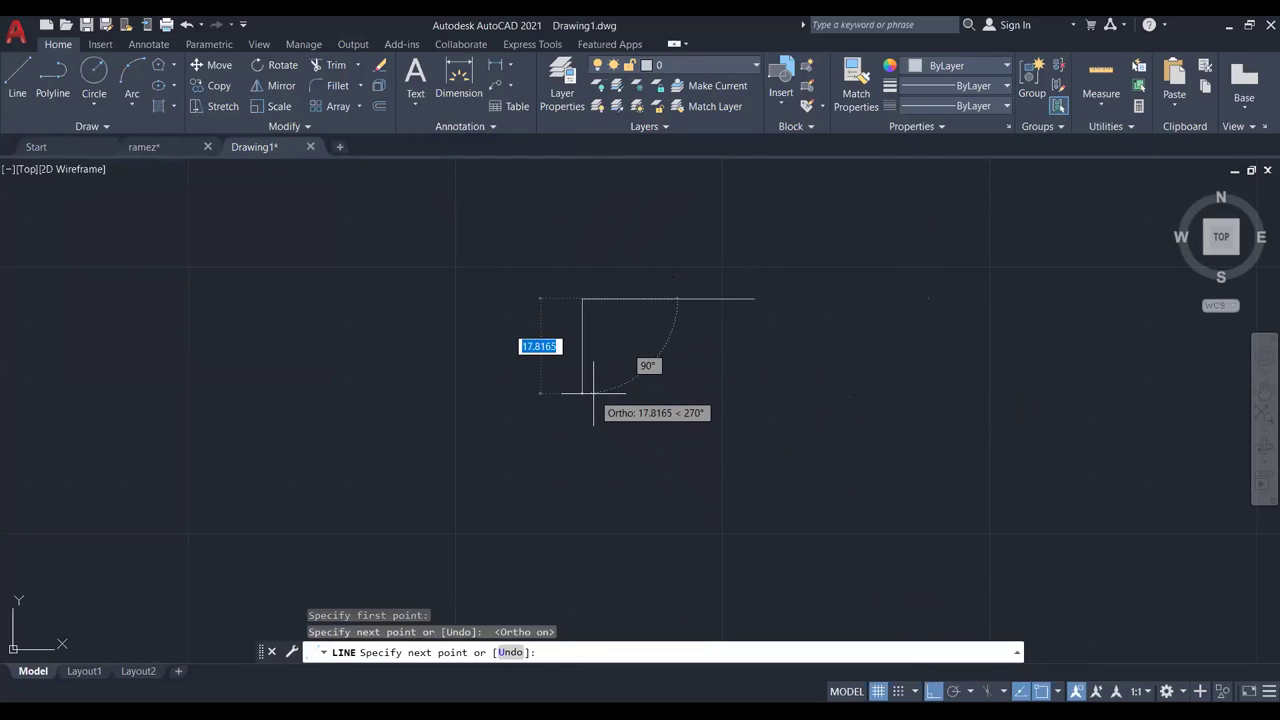
left_click(584, 394)
middle_click_drag(592, 350, 616, 380)
key("Escape")
scroll(619, 363, "up", 5)
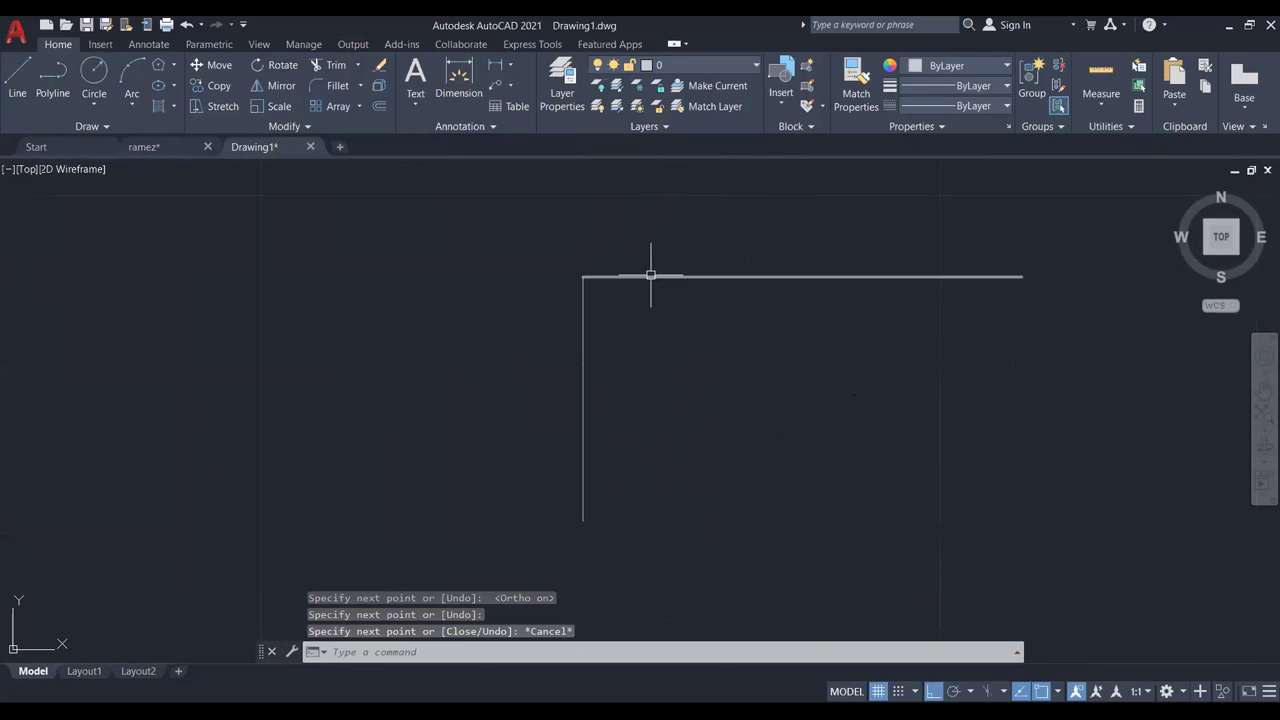
Stretch the left endpoint of the horizontal line further left so that it extends past the vertical line.
left_click(650, 277)
left_click(583, 276)
left_click(434, 277)
key("Escape")
scroll(500, 318, "down", 2)
middle_click_drag(506, 323, 533, 339)
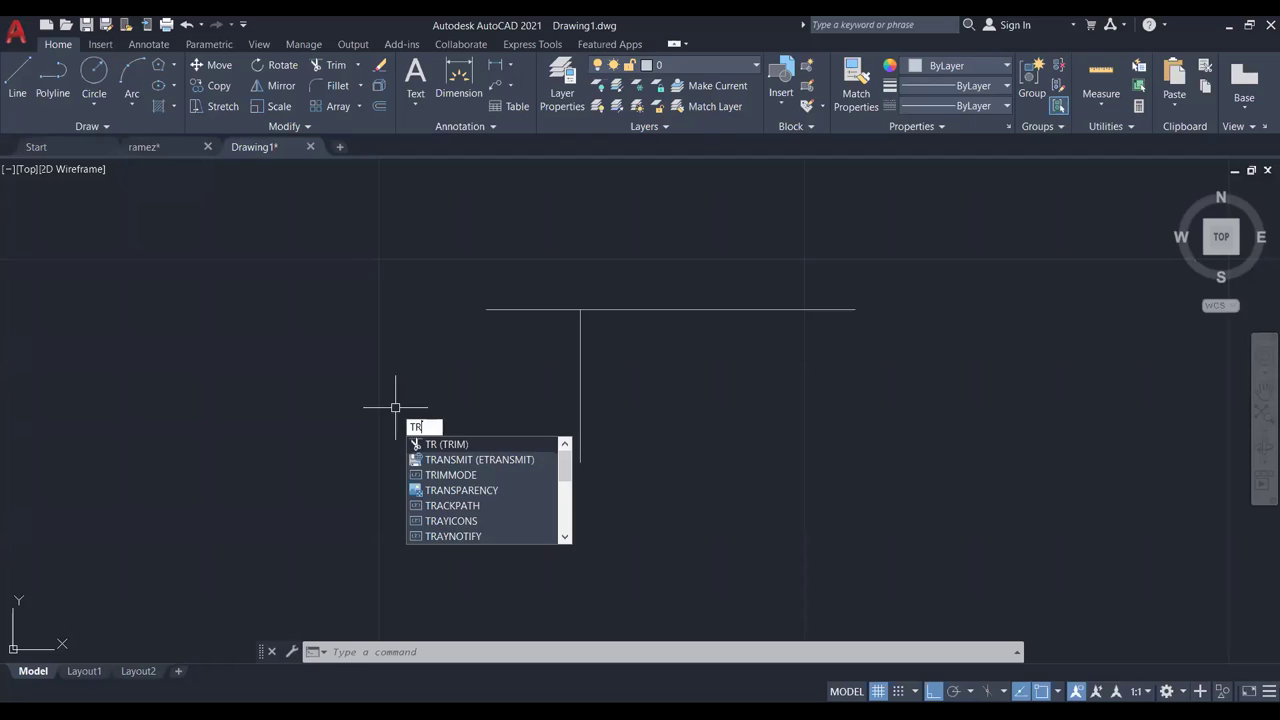
Trim the part of the horizontal line that overhangs the vertical line on the left.
key("Return")
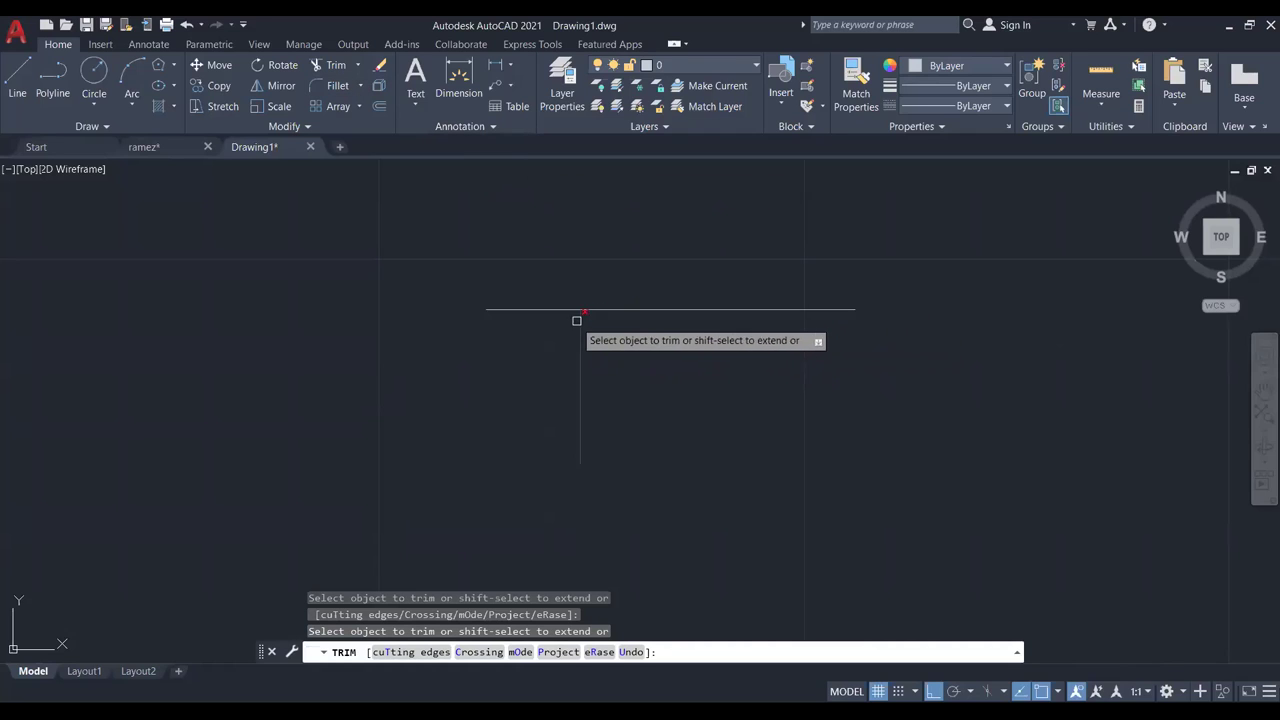
left_click(547, 310)
scroll(603, 343, "down", 1)
scroll(604, 352, "up", 2)
scroll(604, 352, "down", 1)
middle_click_drag(597, 349, 573, 334)
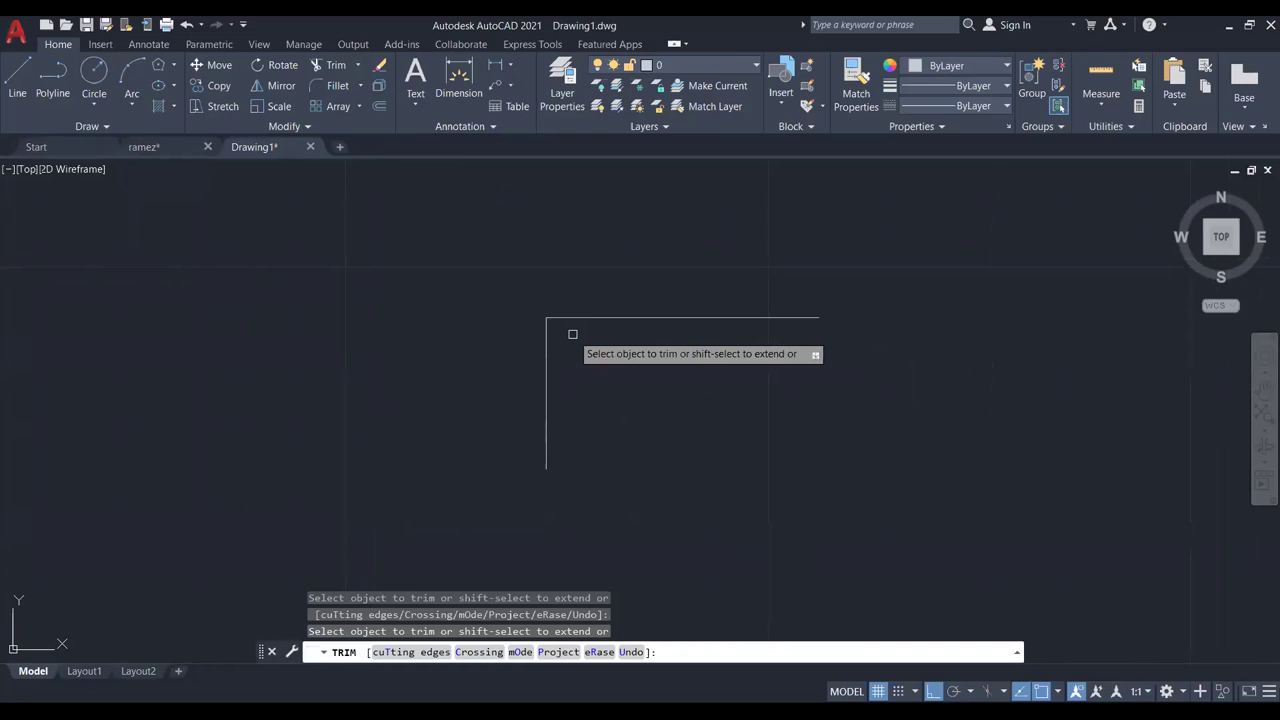
key("Escape")
Erase both the horizontal and the vertical line of the corner.
left_click(711, 276)
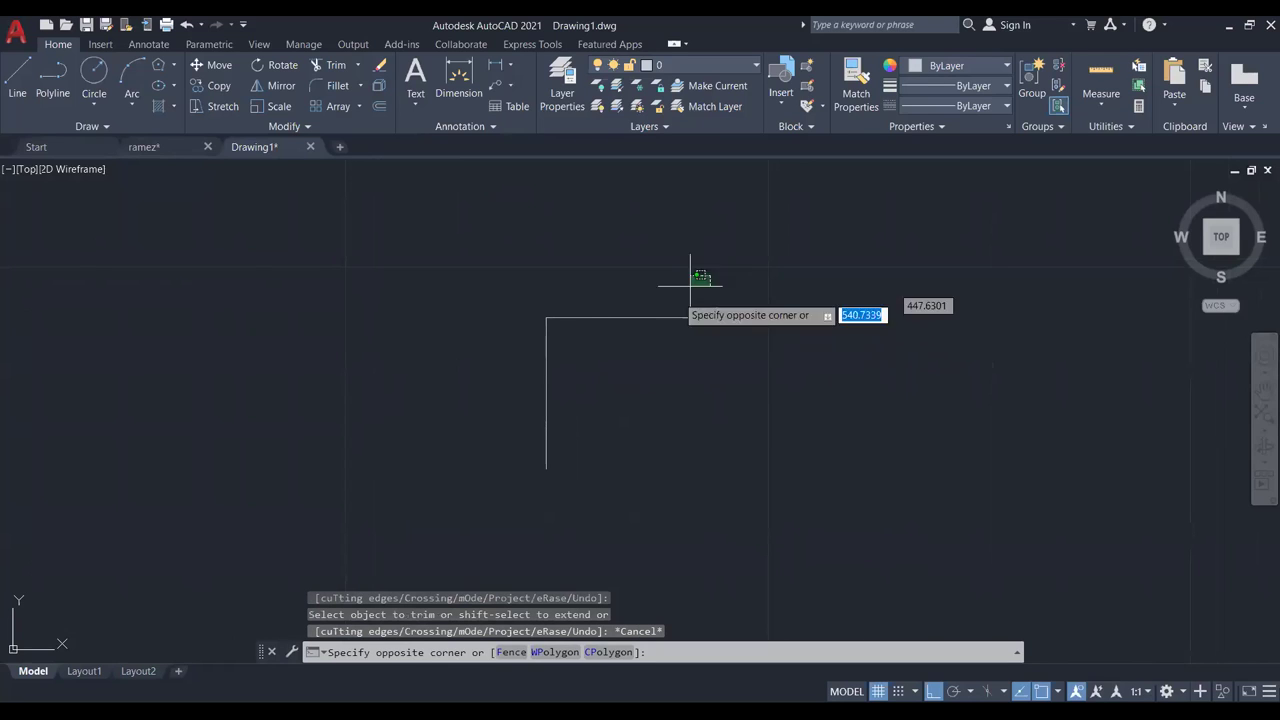
left_click(507, 447)
key("Delete")
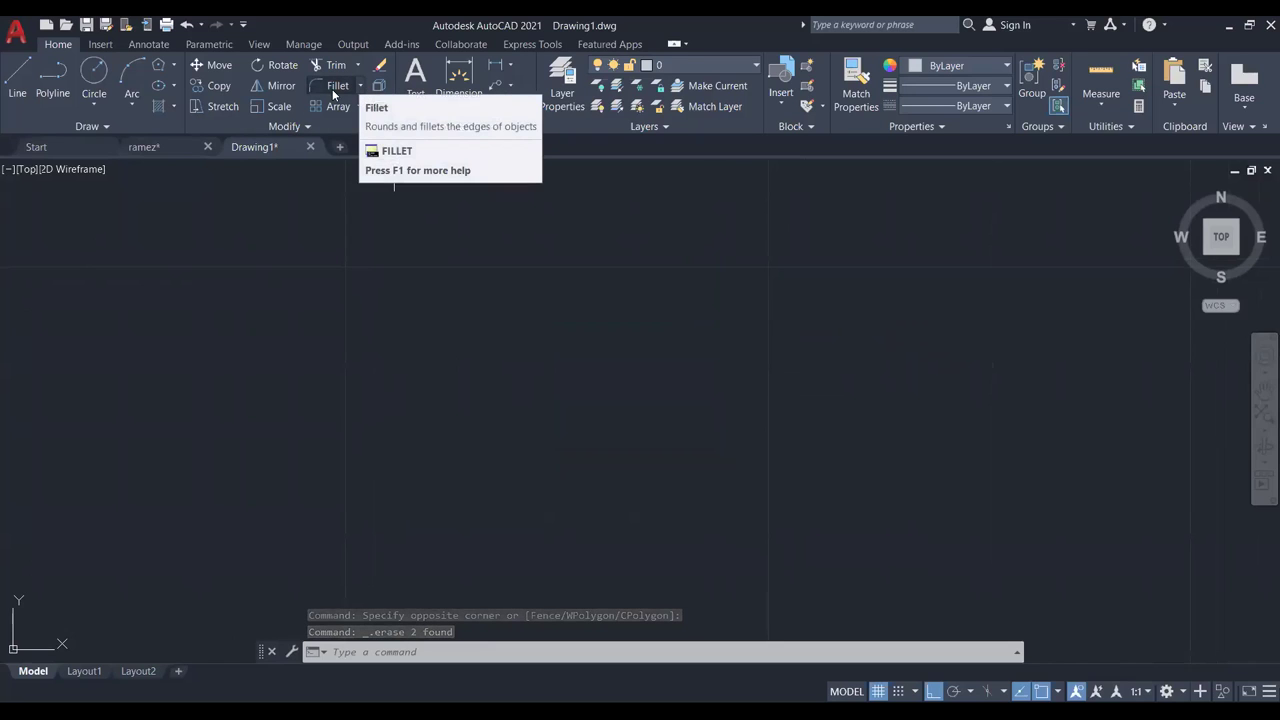
left_click(358, 86)
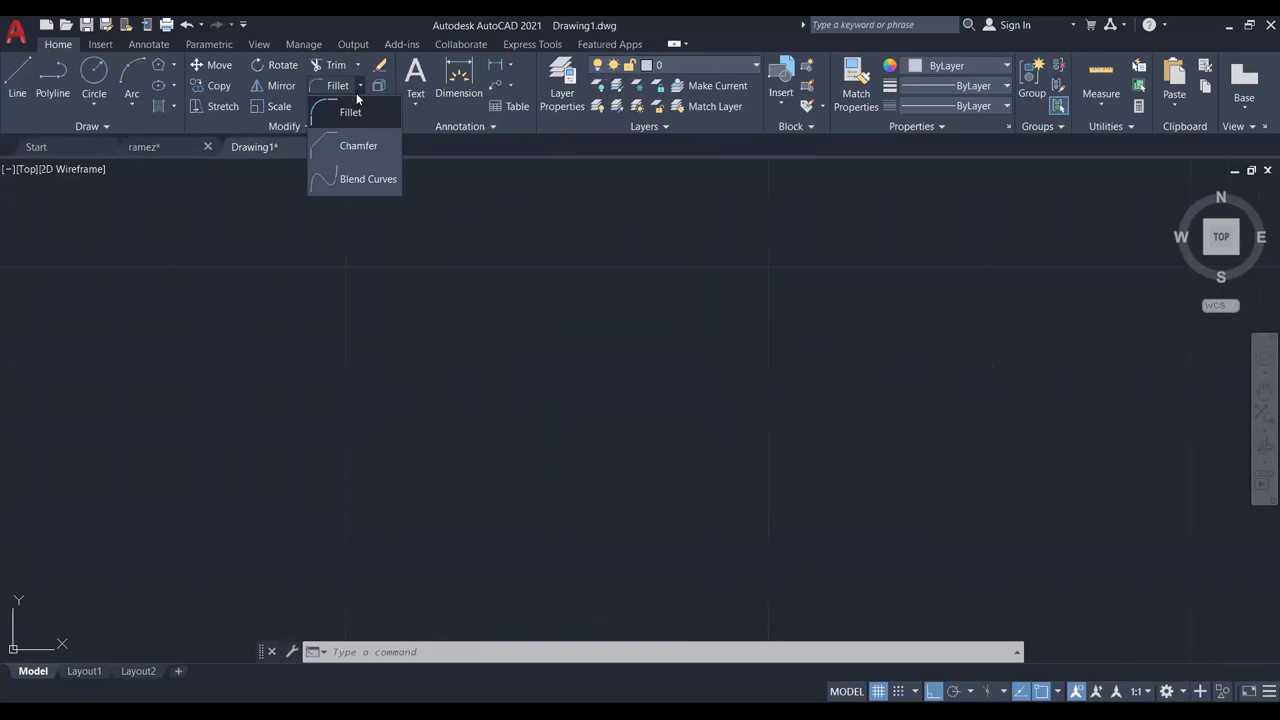
left_click(361, 86)
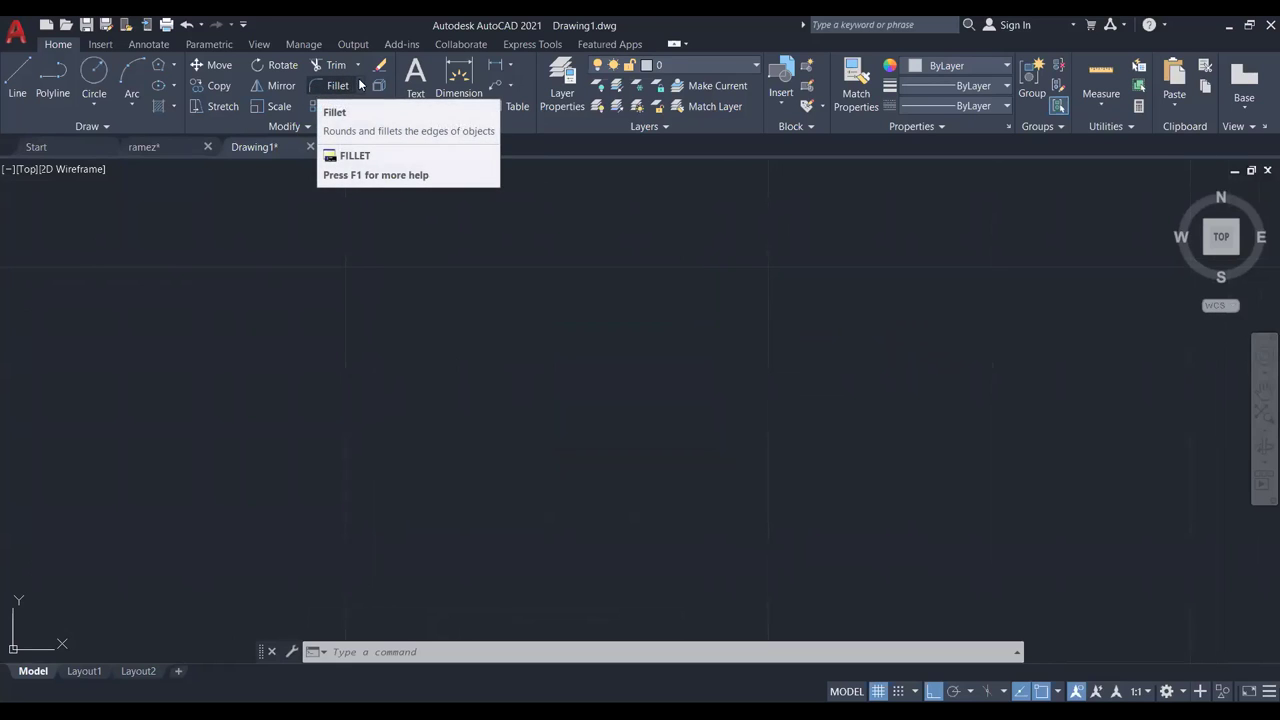
left_click(361, 84)
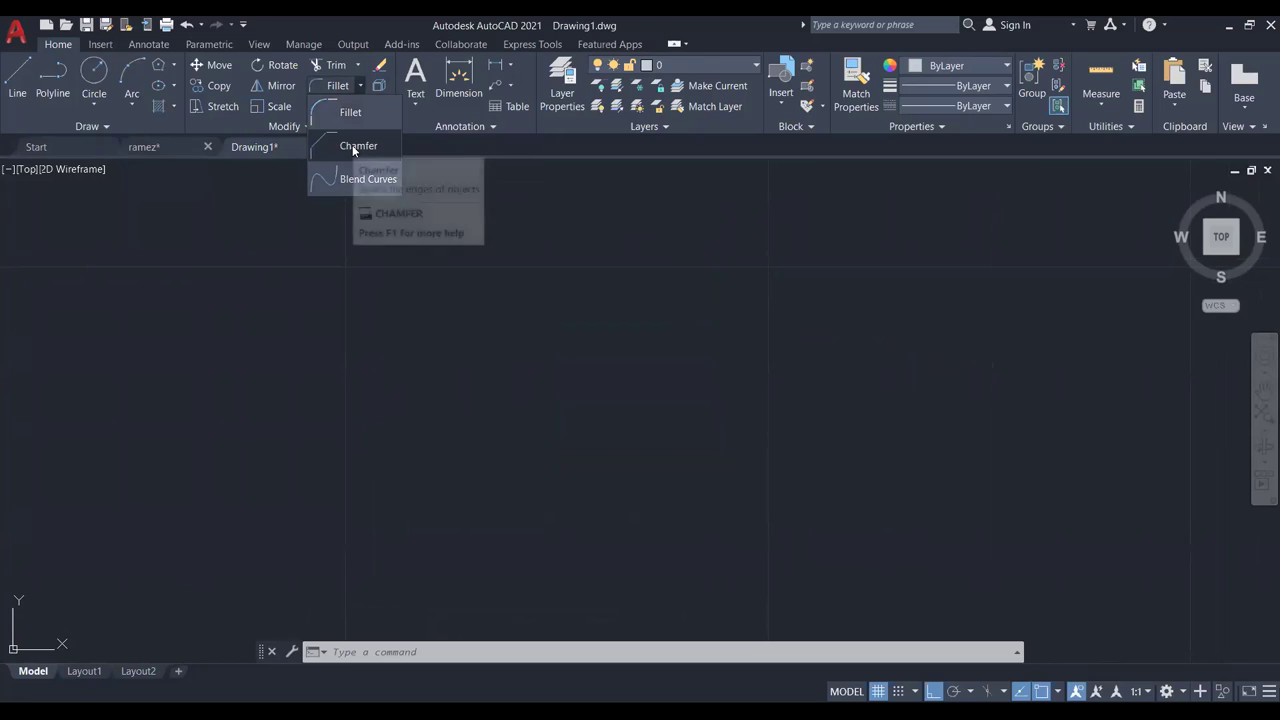
Draw a right-angled corner from two 20-unit lines, one running left and the other straight down from its left end.
left_click(20, 88)
left_click(810, 280)
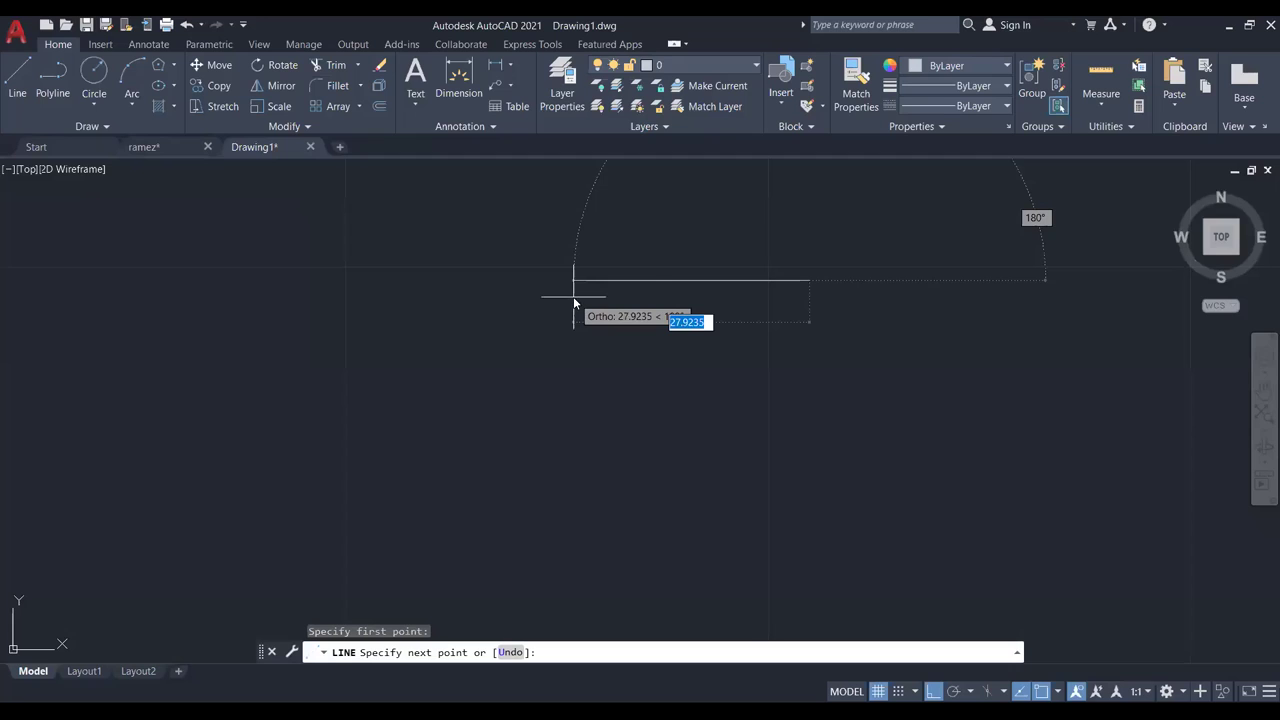
type("20")
key("Return")
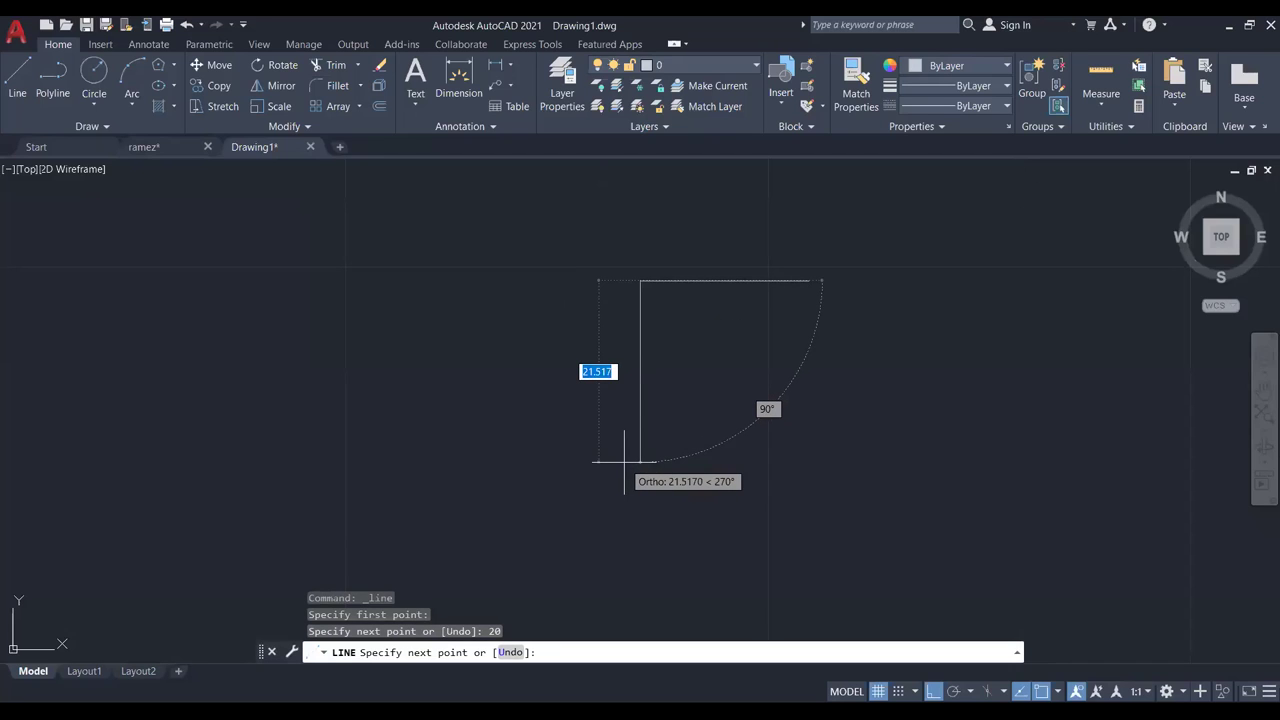
type("20")
key("Return")
key("Escape")
scroll(649, 349, "up", 2)
scroll(723, 283, "down", 1)
middle_click_drag(723, 283, 571, 334)
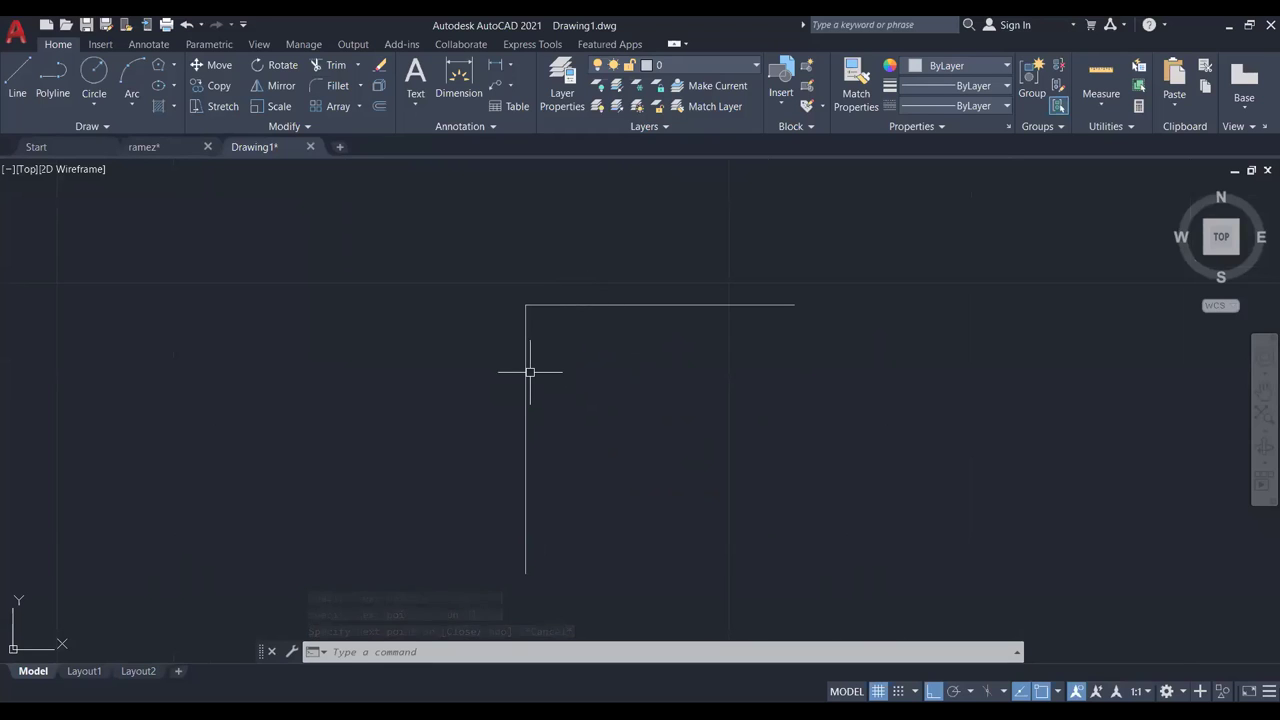
Fillet the corner between the horizontal and vertical lines with a radius of 8.
left_click(320, 88)
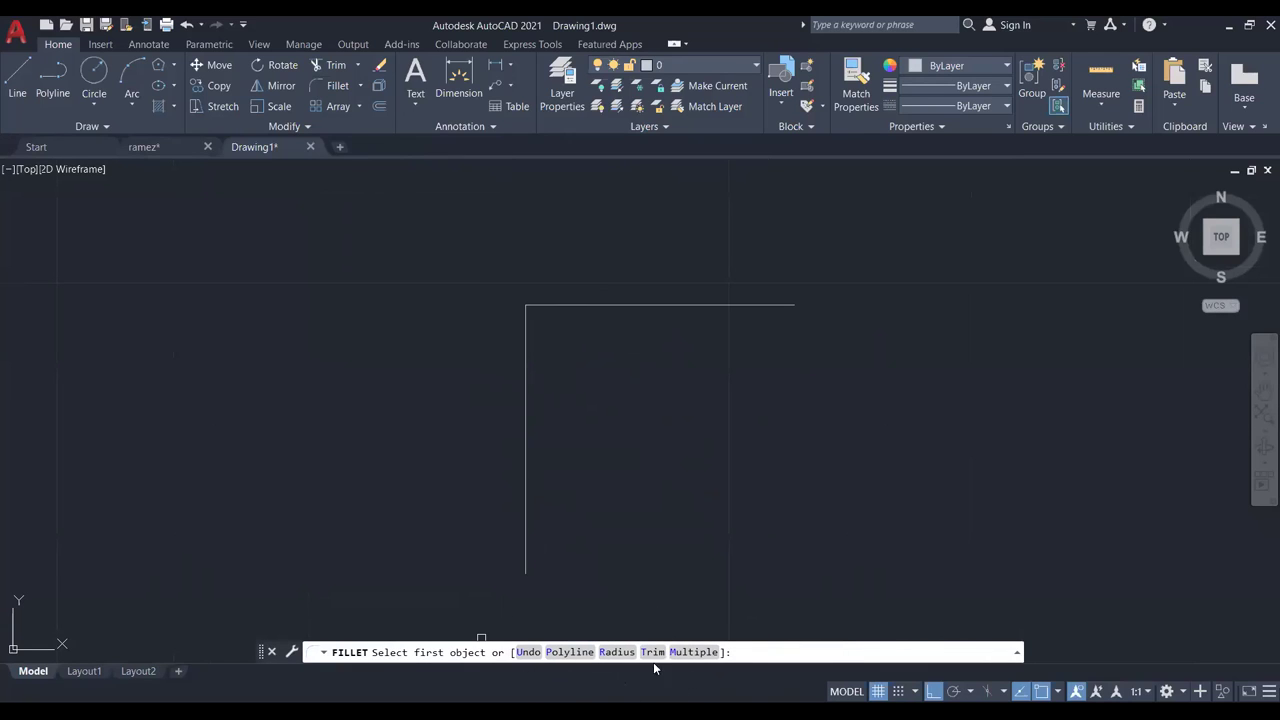
left_click(617, 652)
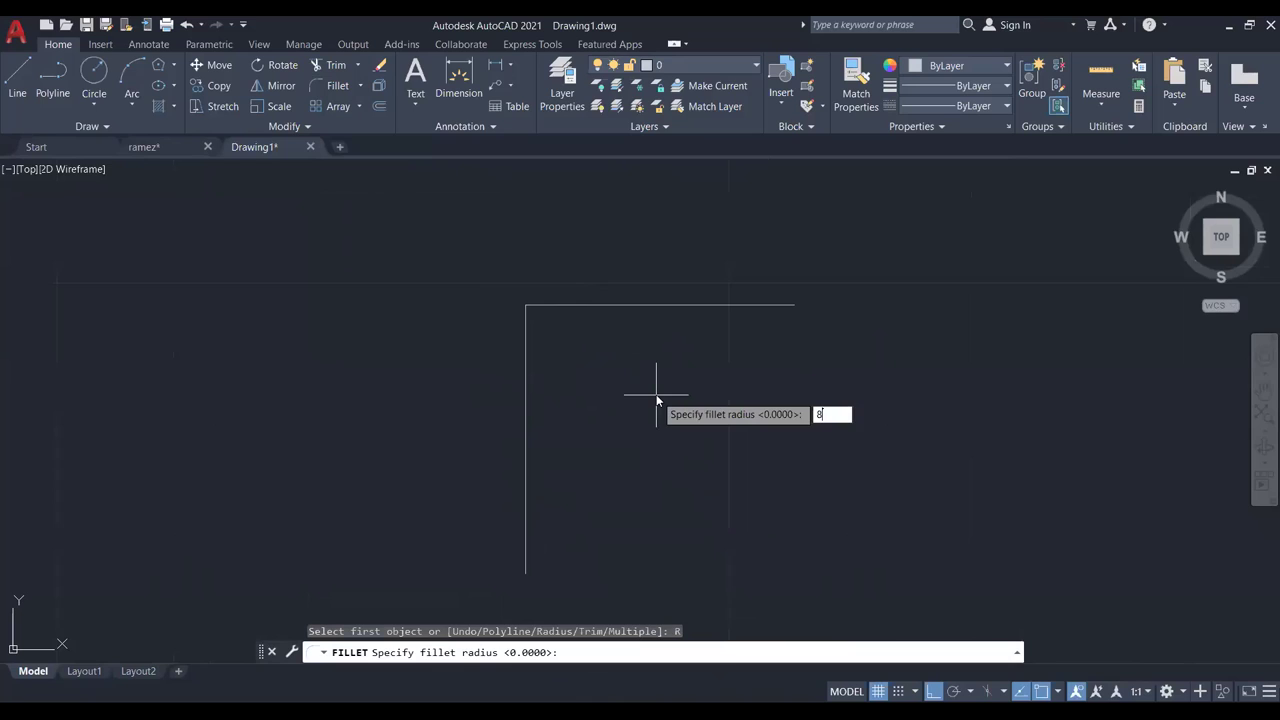
key("Return")
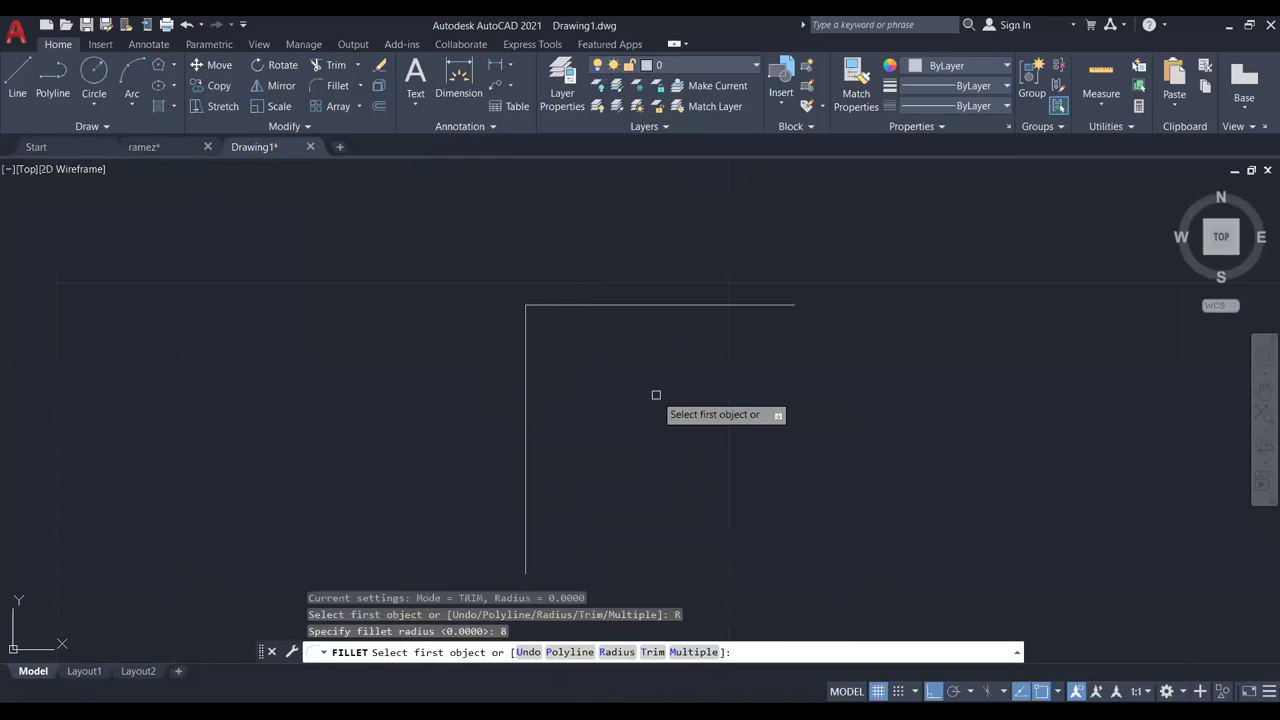
left_click(619, 307)
left_click(528, 381)
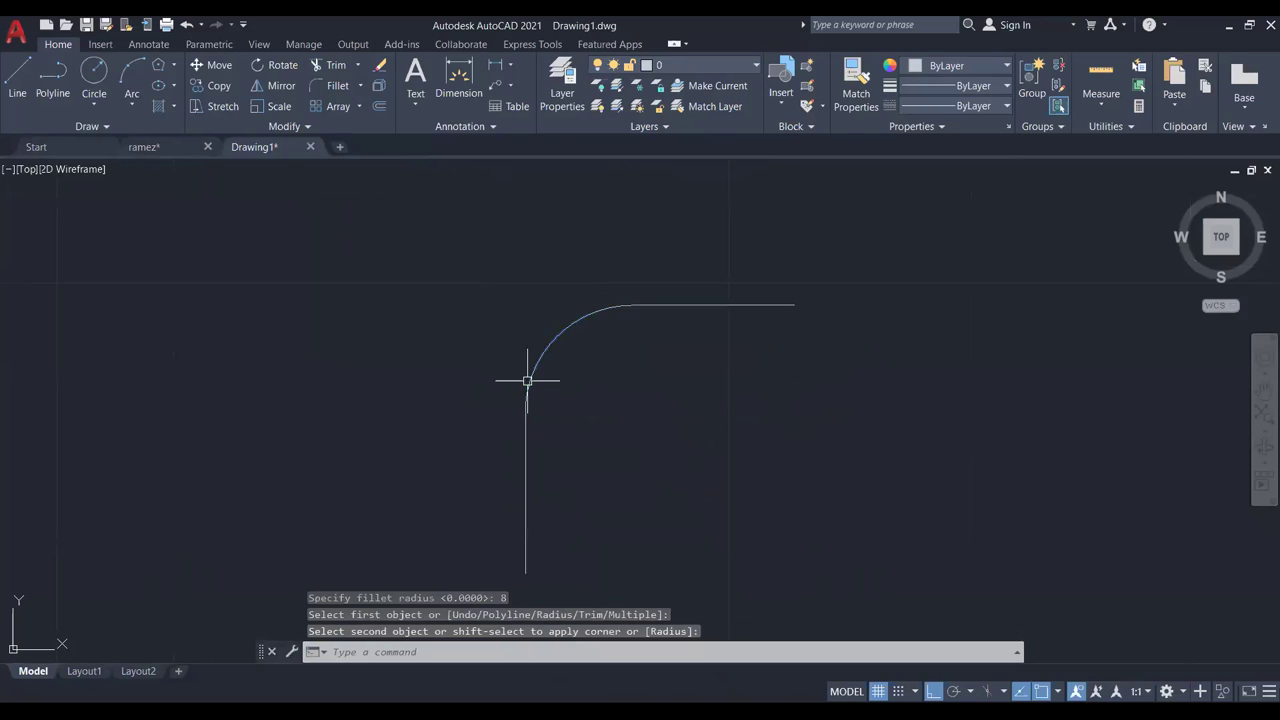
middle_click_drag(594, 364, 546, 329)
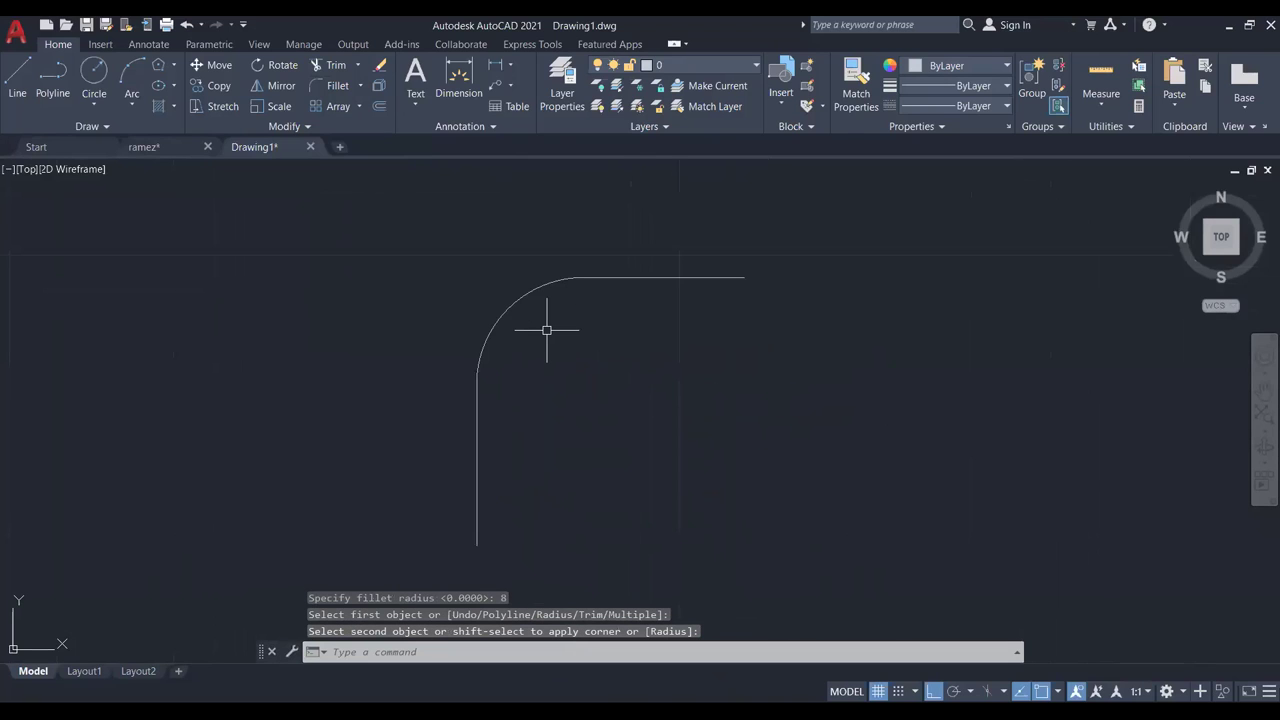
Add a radius dimension to the fillet arc, placing it inside the corner.
left_click(510, 64)
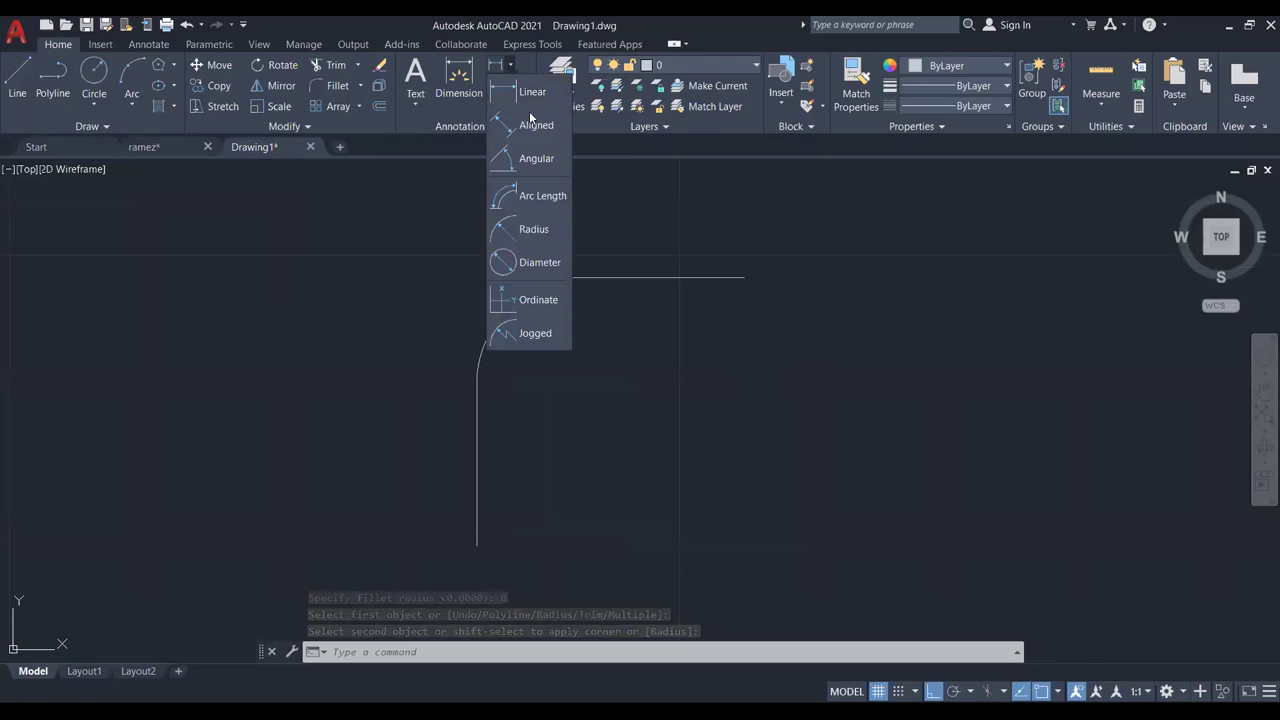
left_click(533, 229)
left_click(516, 300)
left_click(551, 349)
scroll(563, 323, "down", 2)
key("Escape")
Erase the radius dimension from the fillet arc.
scroll(590, 315, "up", 2)
left_click_drag(625, 385, 541, 424)
key("Delete")
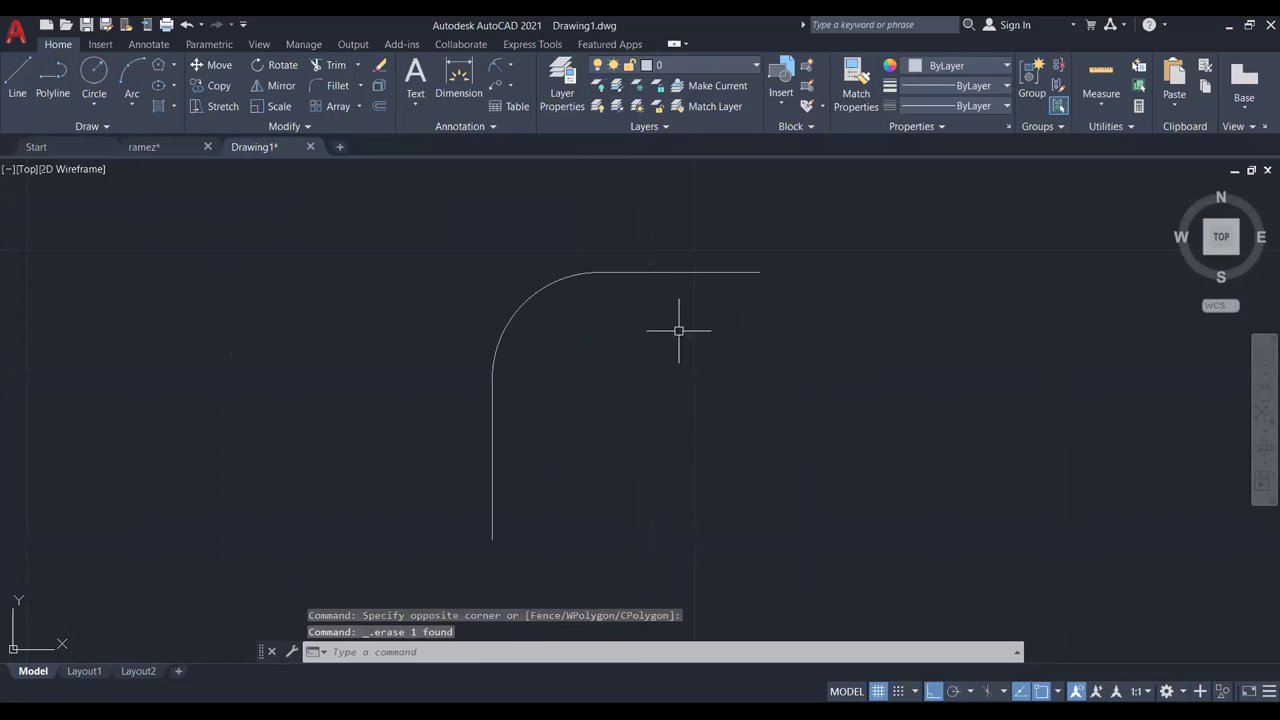
Undo the recent operations back through the fillet to restore the sharp corner.
left_click(186, 31)
left_click(186, 31)
left_click(187, 32)
left_click(186, 31)
left_click(186, 31)
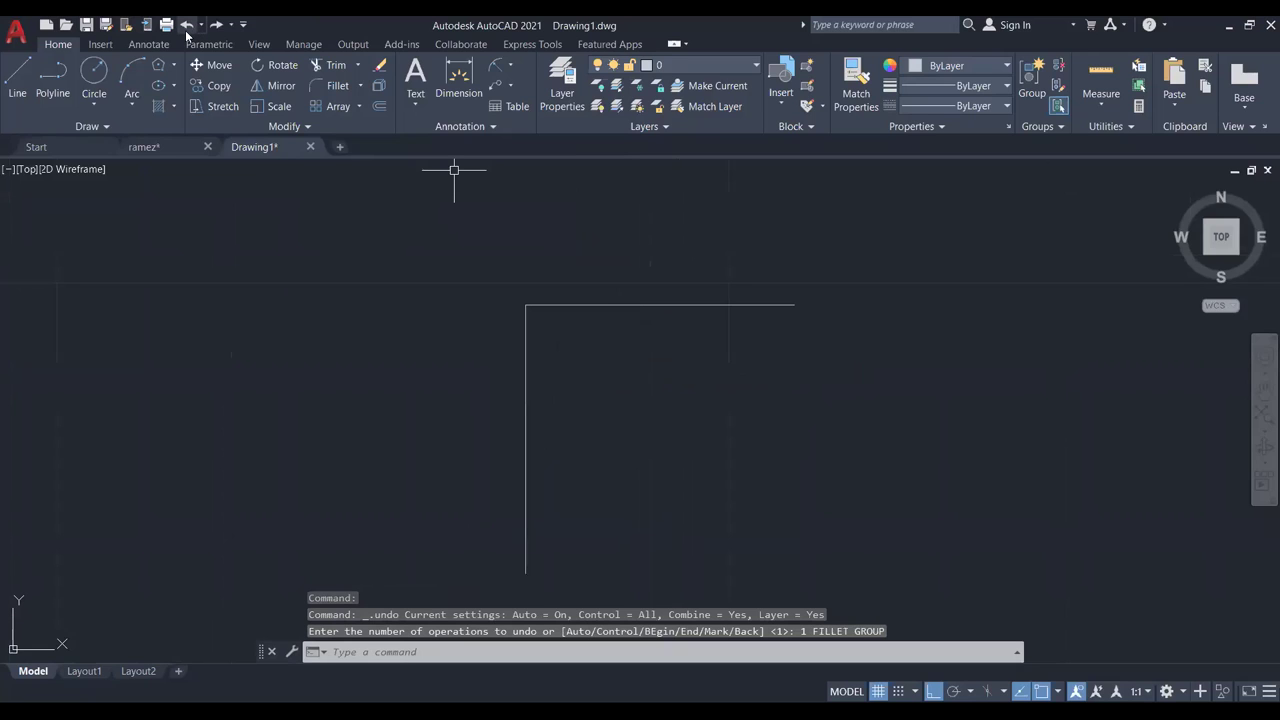
left_click(360, 86)
left_click(365, 150)
scroll(629, 397, "down", 2)
scroll(623, 378, "up", 4)
scroll(623, 378, "down", 2)
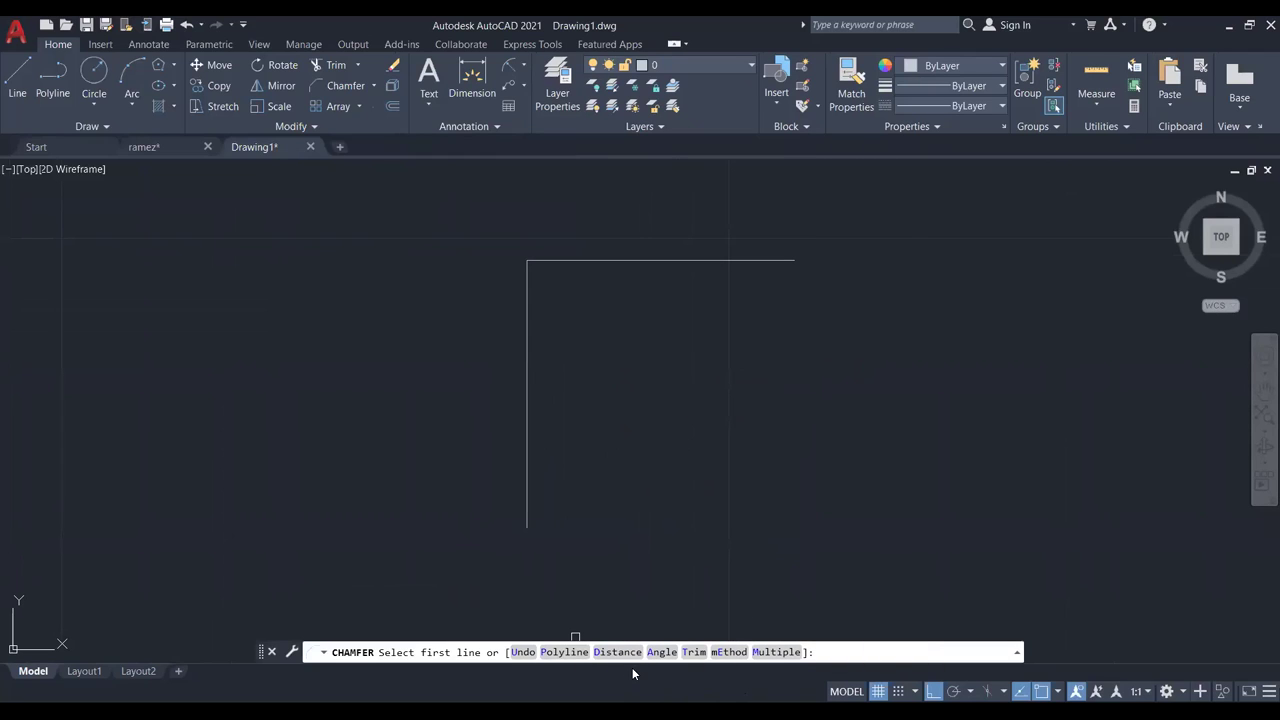
middle_click_drag(622, 302, 626, 319)
scroll(626, 319, "up", 4)
scroll(580, 297, "down", 2)
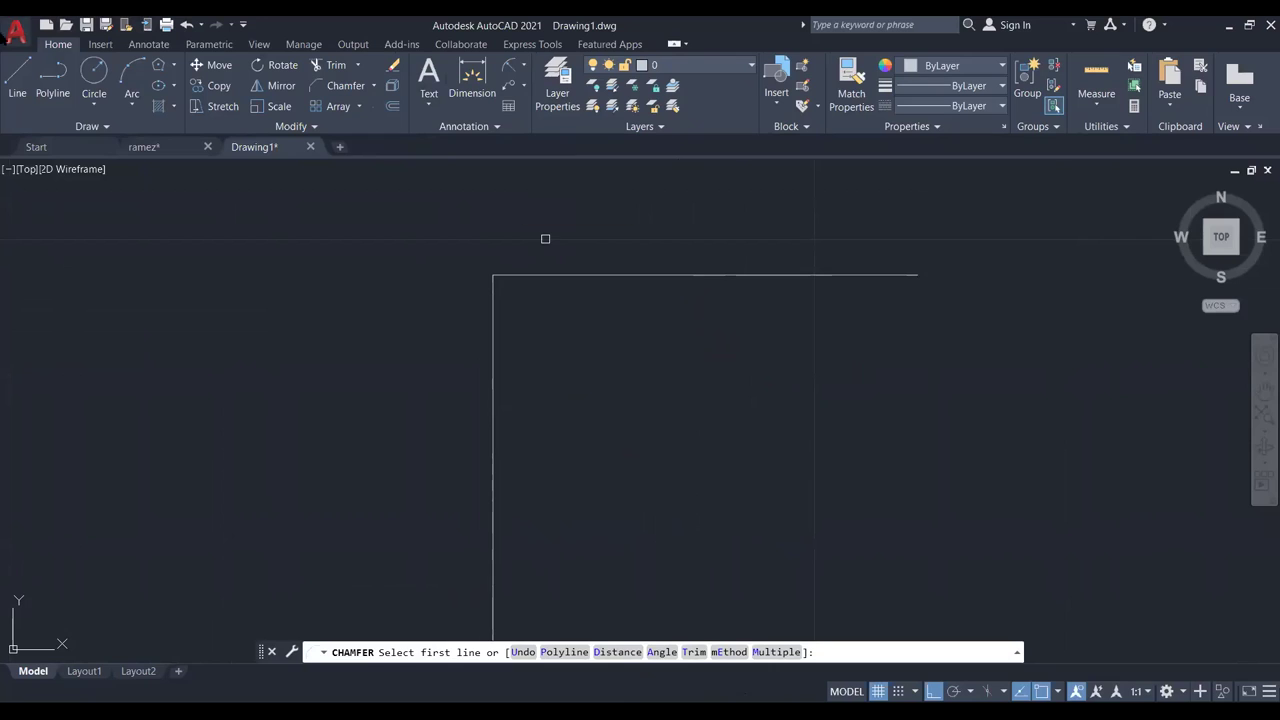
Draw a 6-unit line from the corner to the right along the horizontal line.
left_click(17, 78)
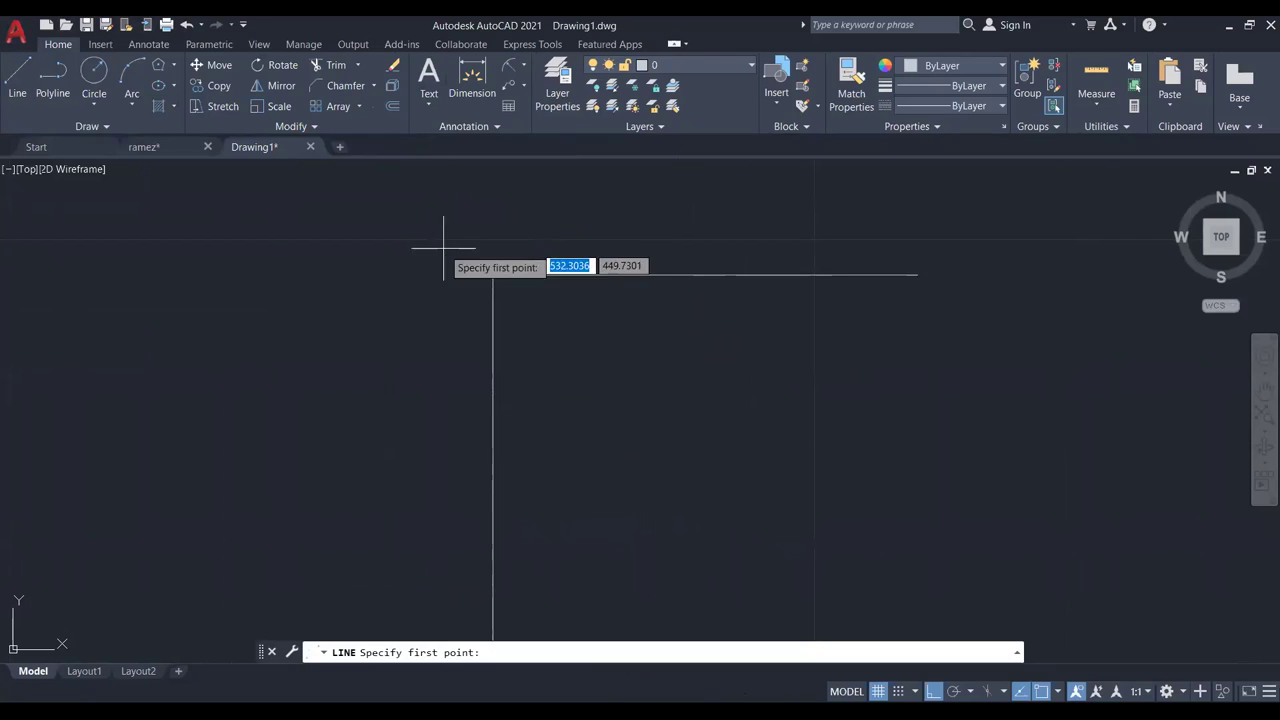
left_click(493, 274)
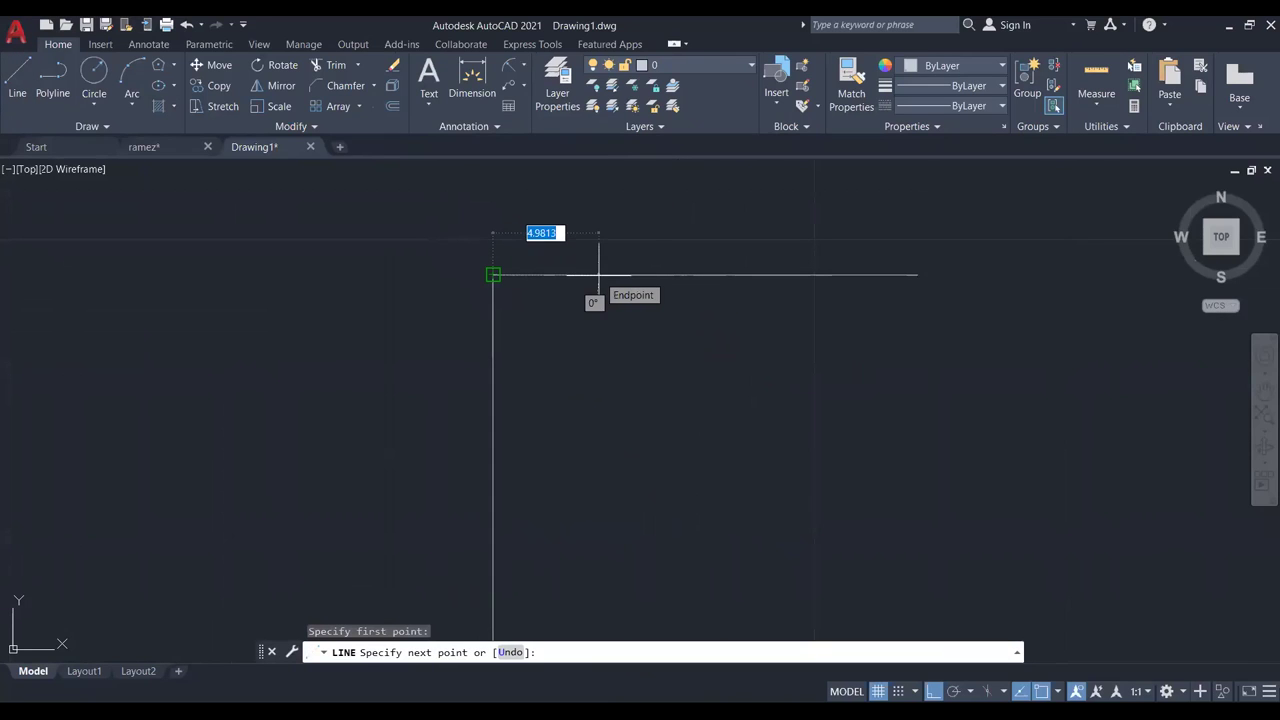
type("6")
key("Return")
key("Escape")
scroll(583, 441, "down", 2)
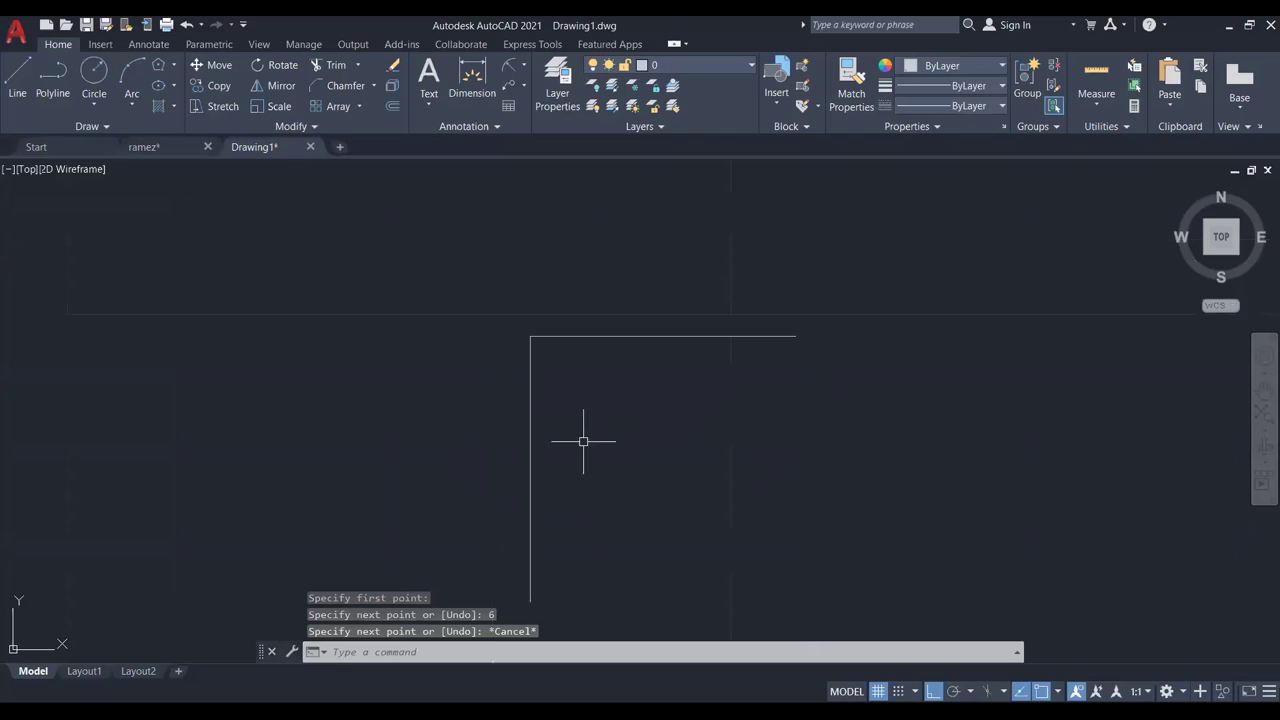
Chamfer the corner with a distance of 6 on the horizontal line and 8 on the vertical line.
left_click(345, 86)
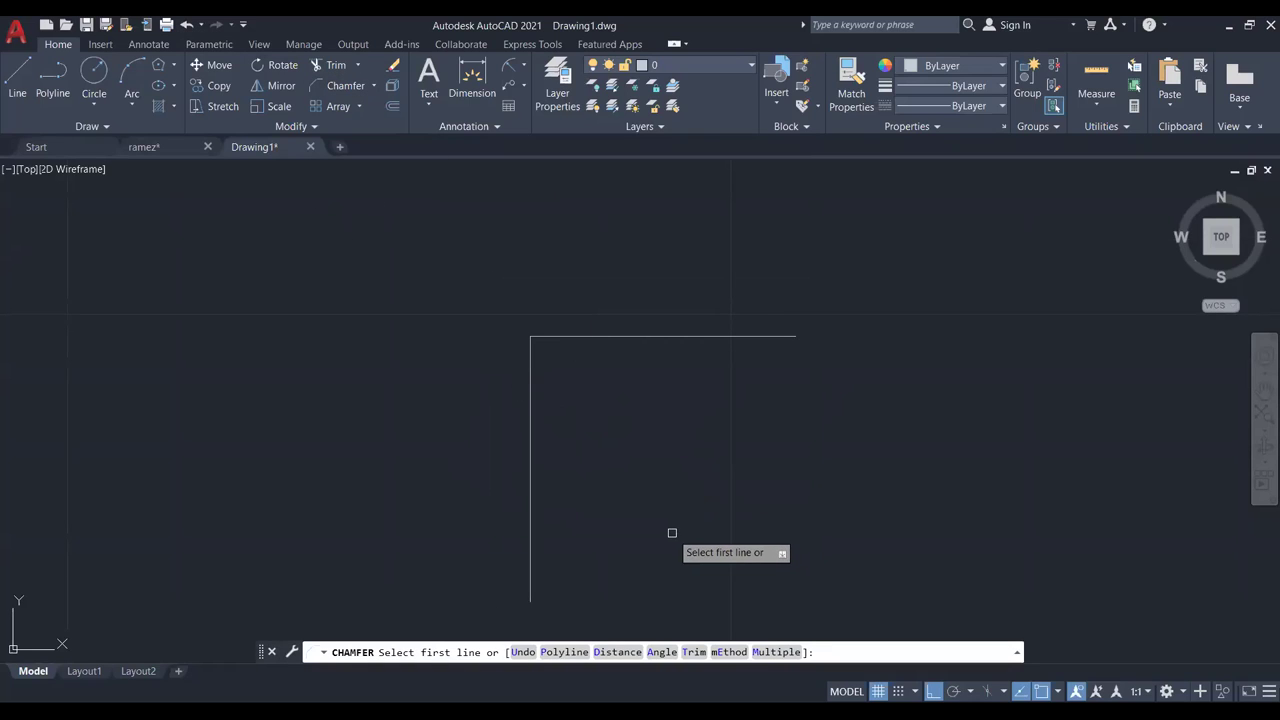
left_click(617, 651)
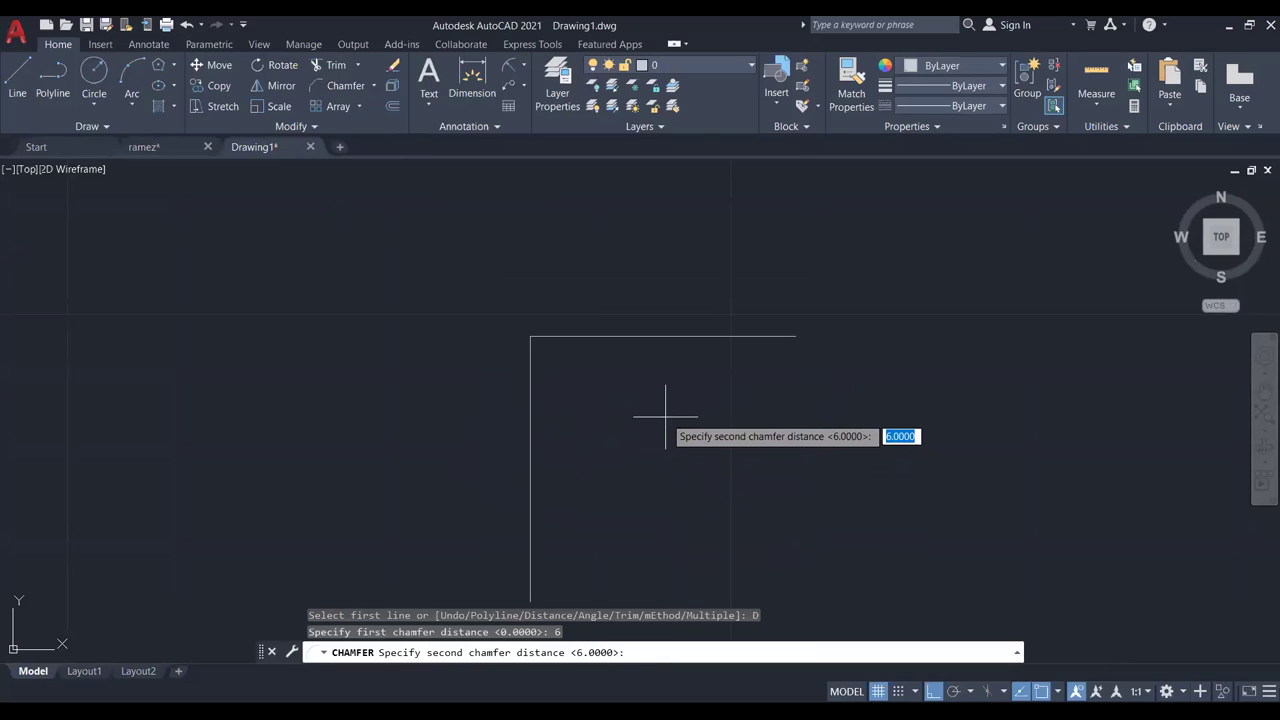
type("8")
key("Return")
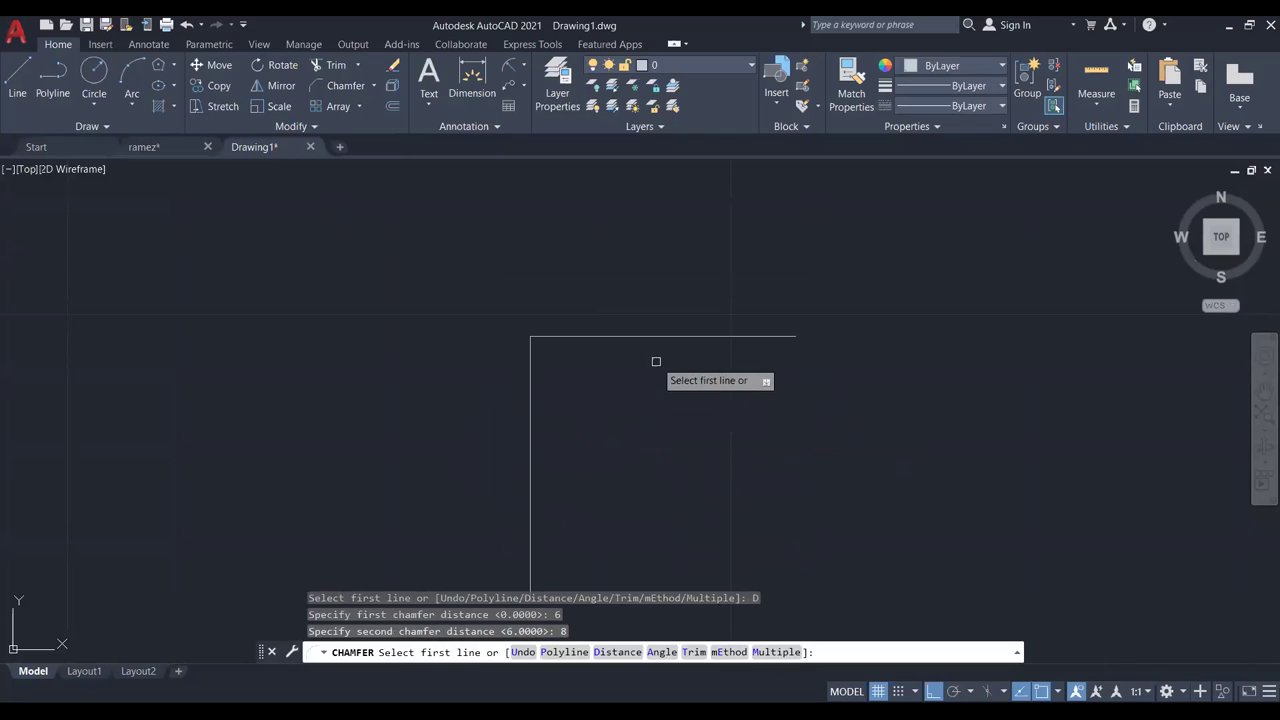
left_click(646, 336)
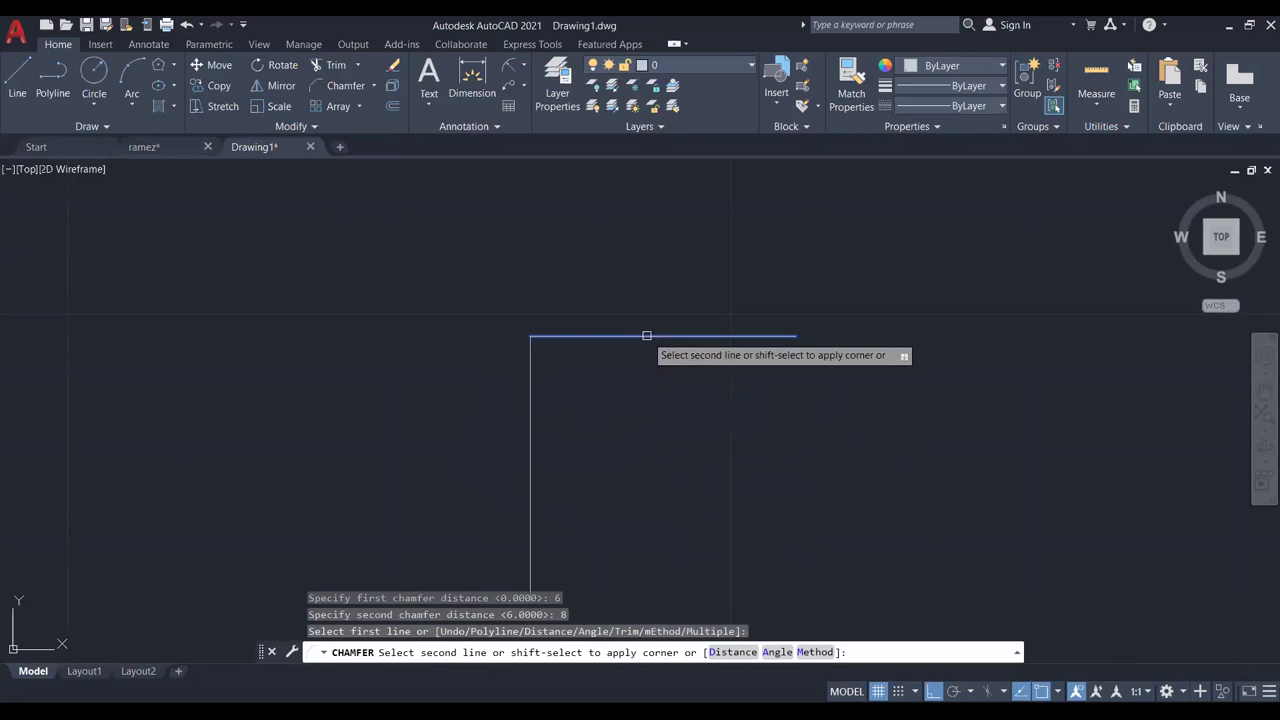
left_click(533, 391)
Erase the short 6-unit line that sticks out to the left of the chamfer.
middle_click_drag(614, 400, 680, 338)
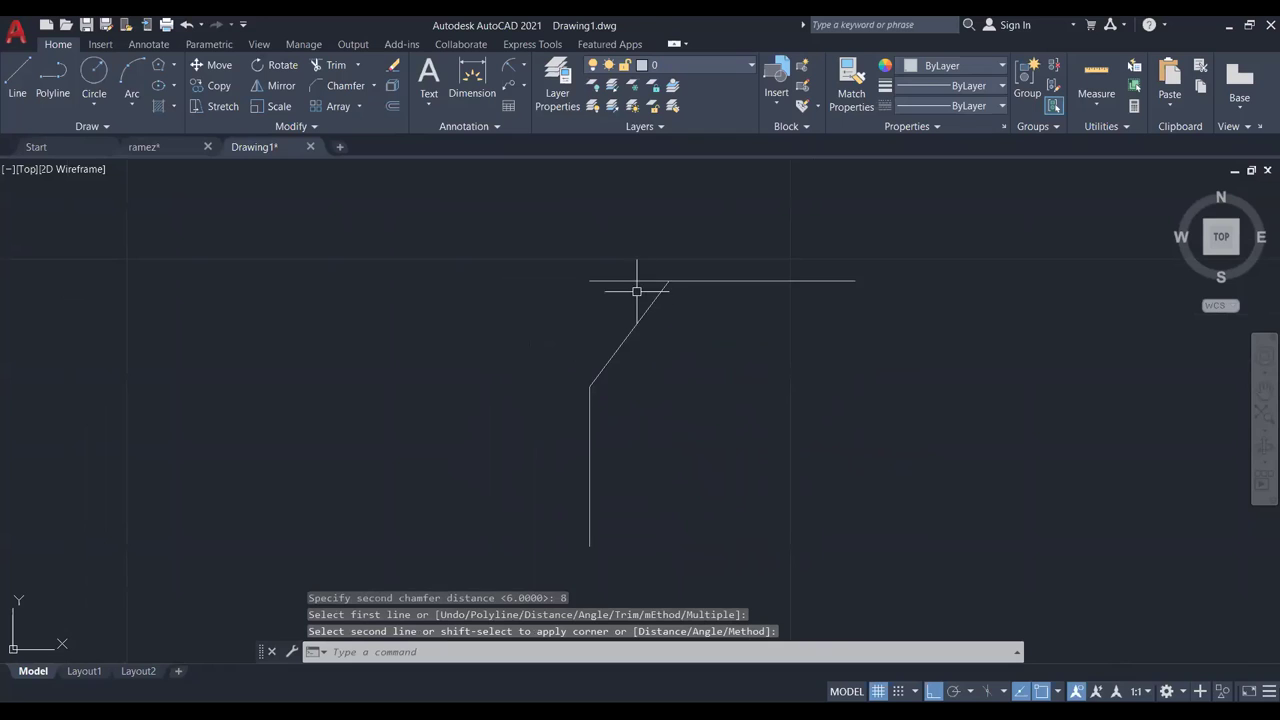
scroll(631, 281, "up", 4)
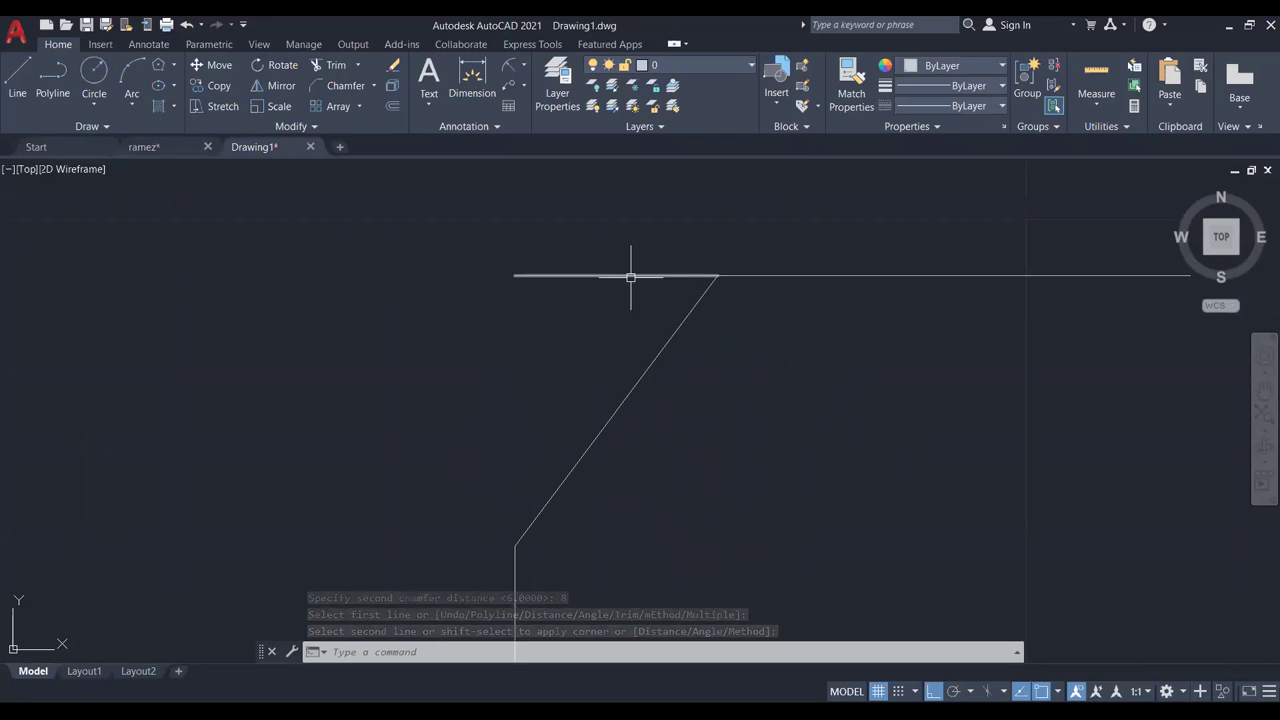
left_click(629, 278)
key("Delete")
scroll(497, 353, "down", 4)
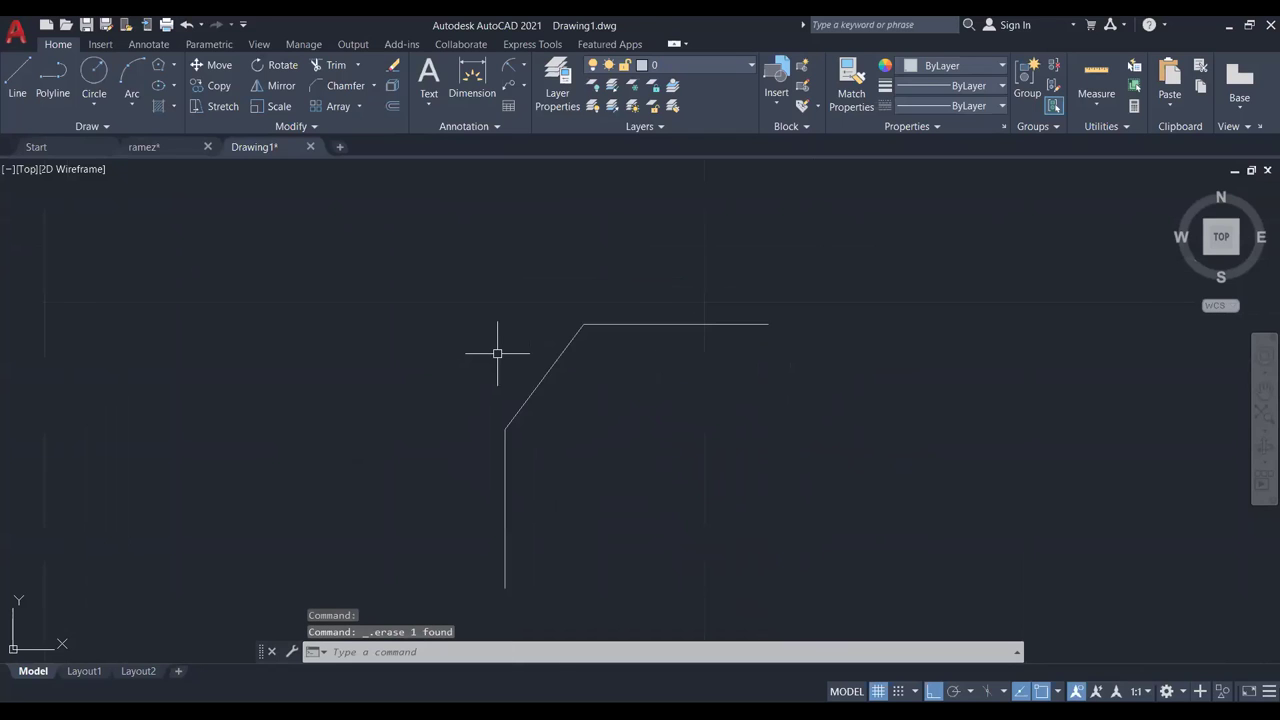
Undo the recent operations back through the chamfer to restore the sharp corner.
scroll(497, 353, "down", 2)
middle_click_drag(494, 349, 521, 333)
scroll(521, 331, "up", 2)
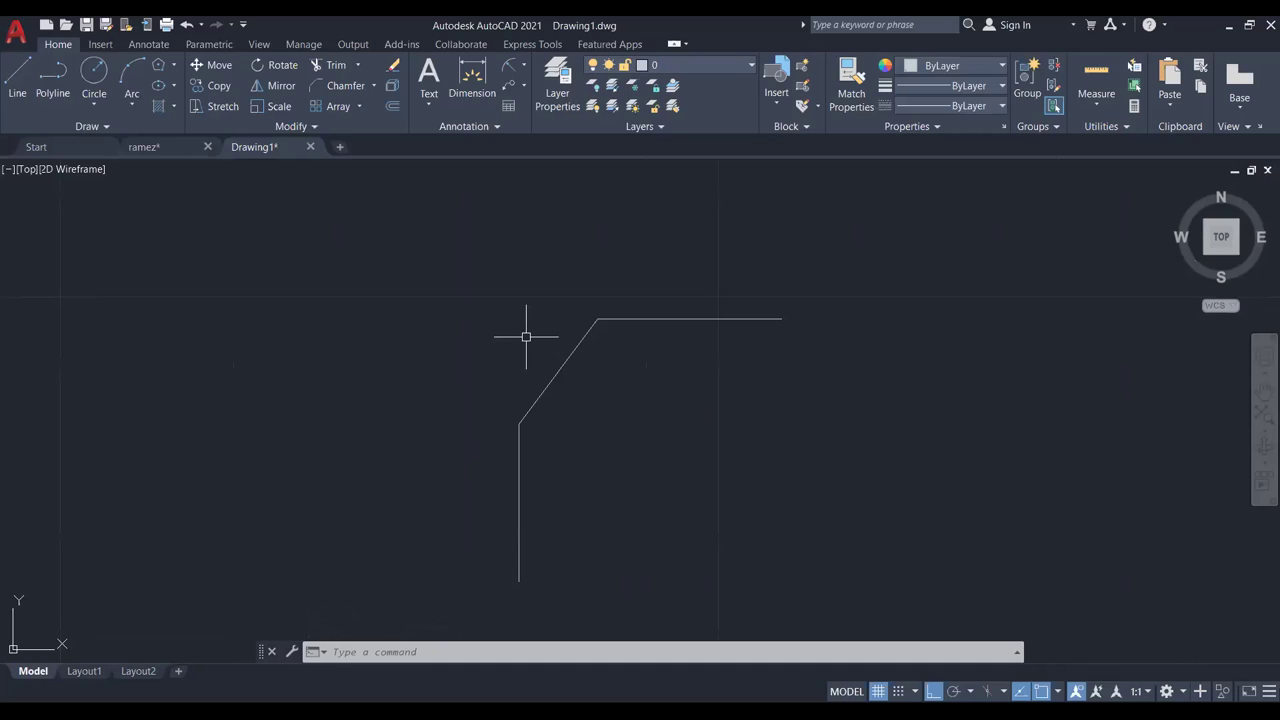
left_click(188, 26)
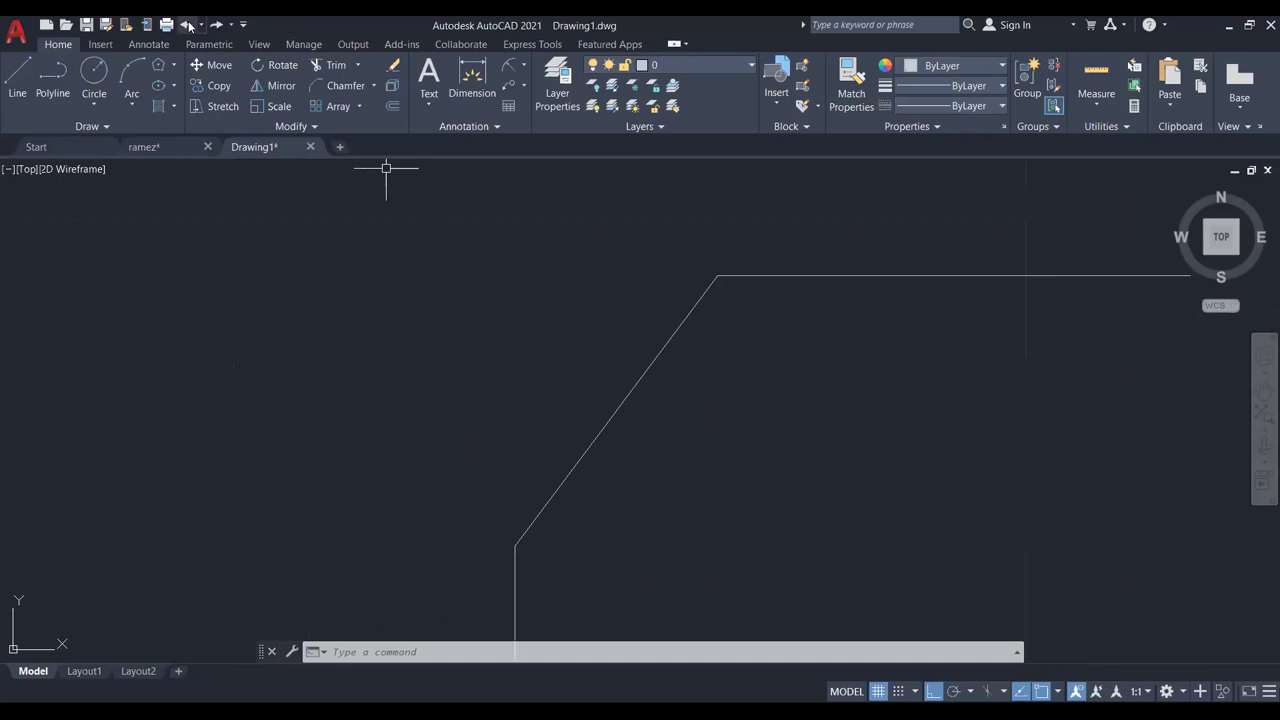
left_click(188, 26)
left_click(188, 26)
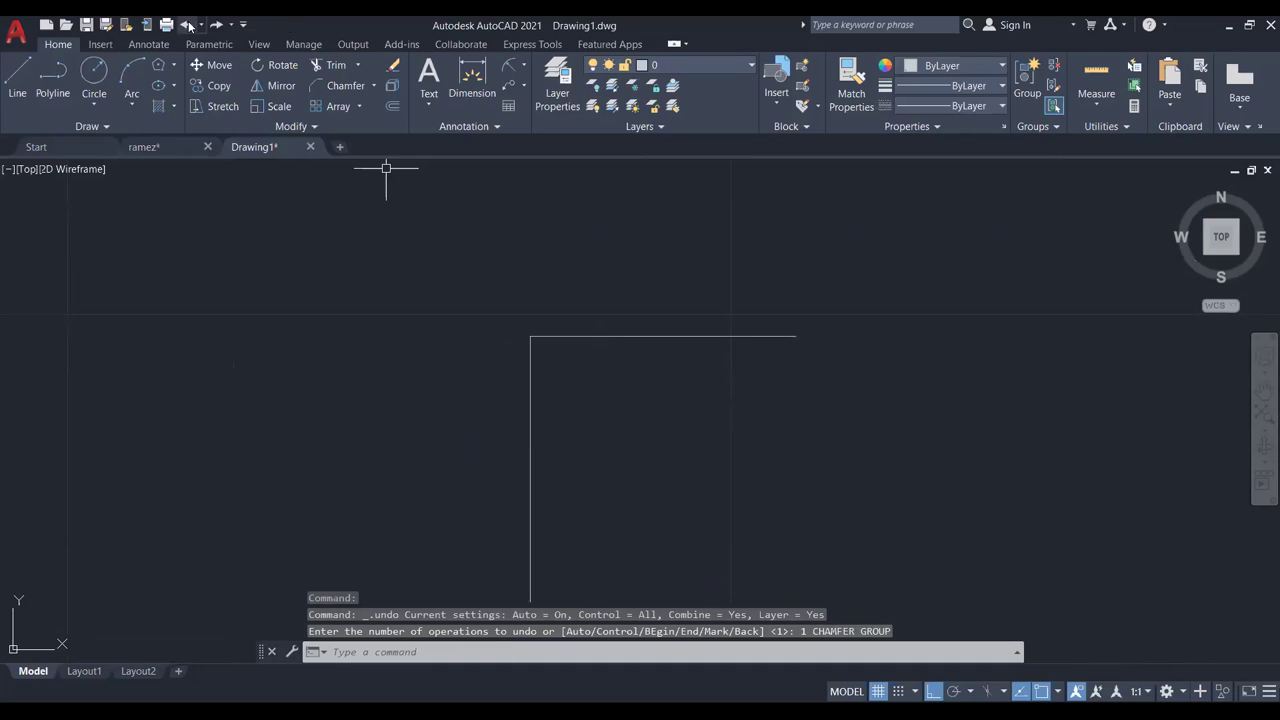
Set up an angle-method chamfer with a length of 35 on the first line.
left_click(346, 86)
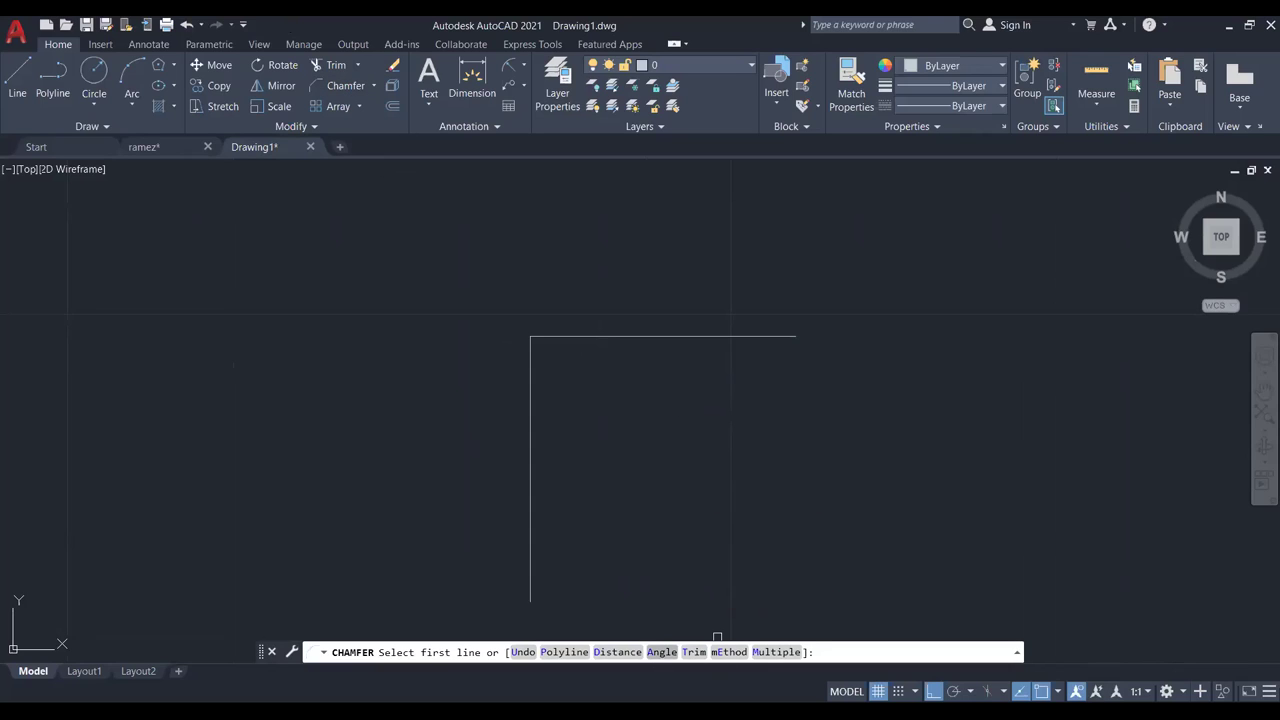
type("A")
key("Return")
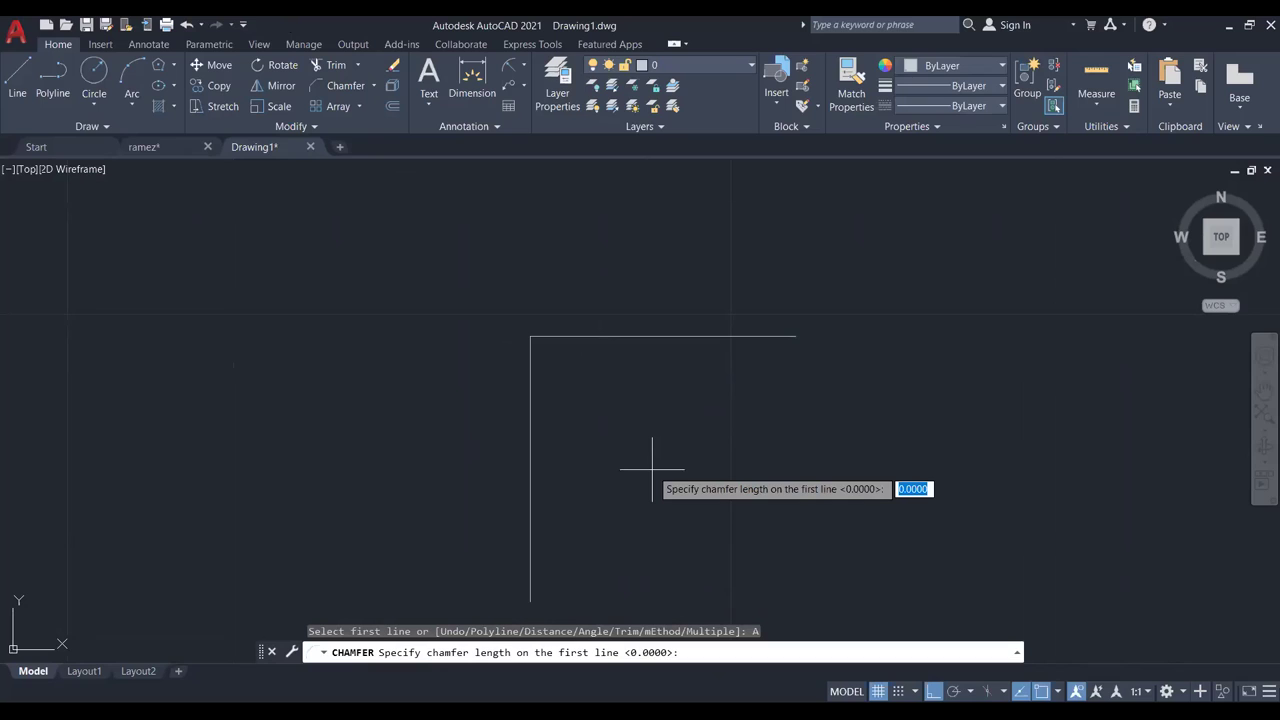
type("35")
key("Return")
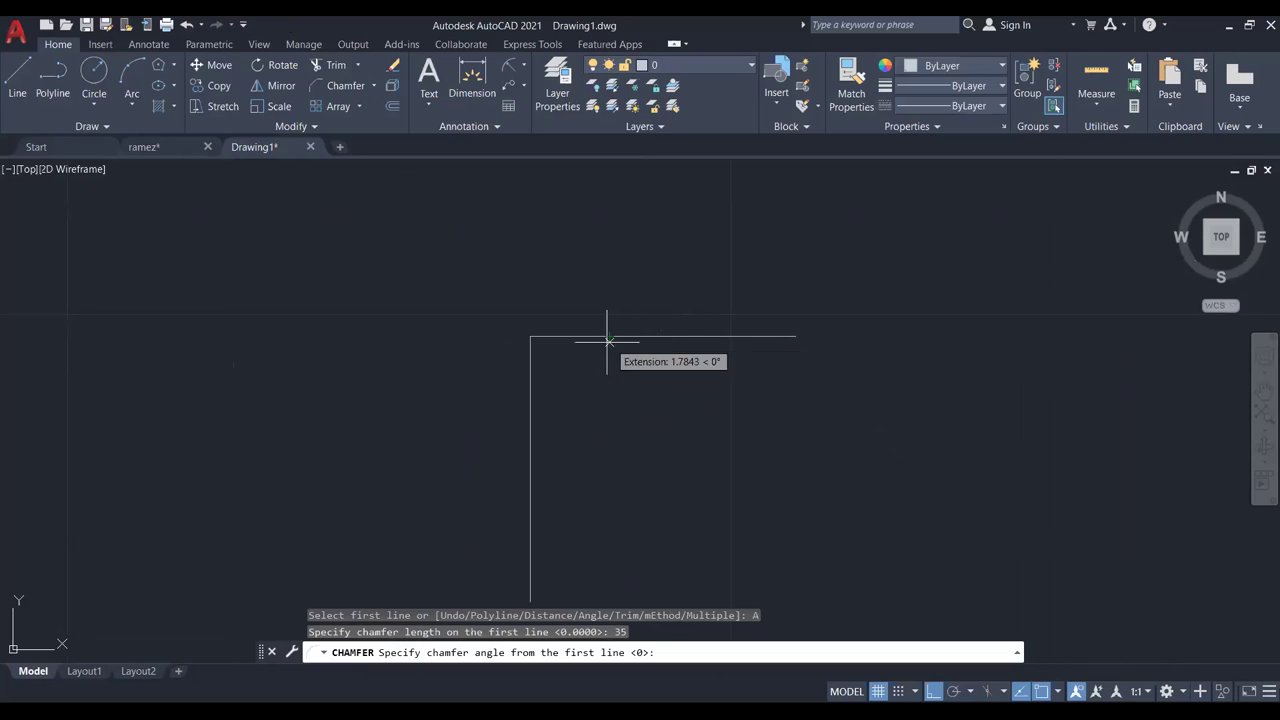
Try to chamfer the corner with the angle picked from the horizontal line's right end to the corner, horizontal line first.
left_click(796, 336)
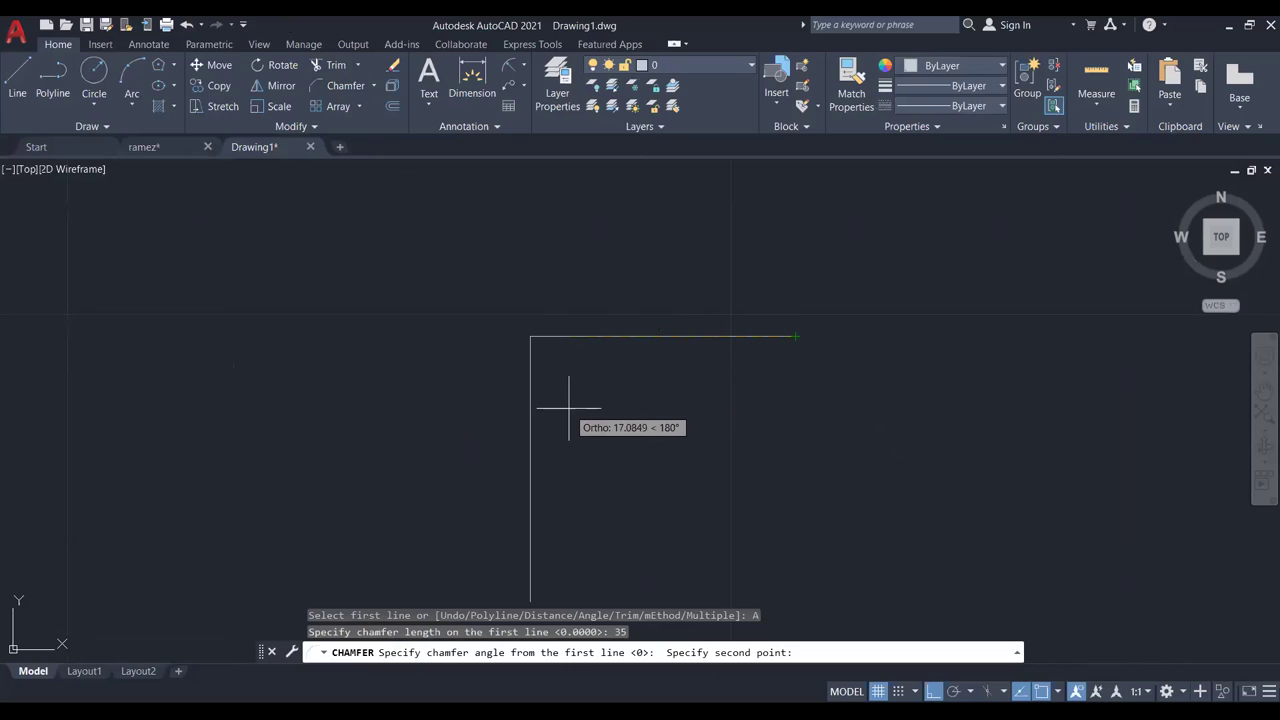
scroll(567, 404, "up", 4)
scroll(563, 395, "down", 2)
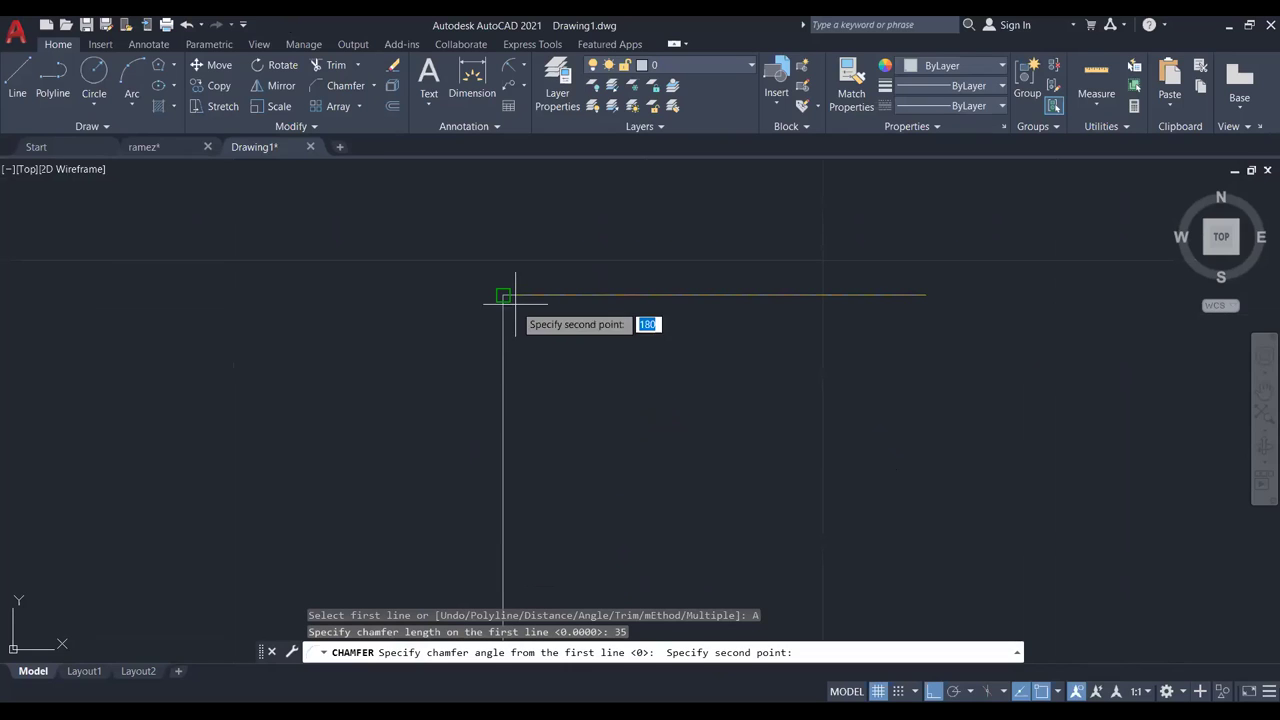
scroll(532, 494, "down", 2)
scroll(532, 494, "down", 2)
scroll(531, 463, "up", 5)
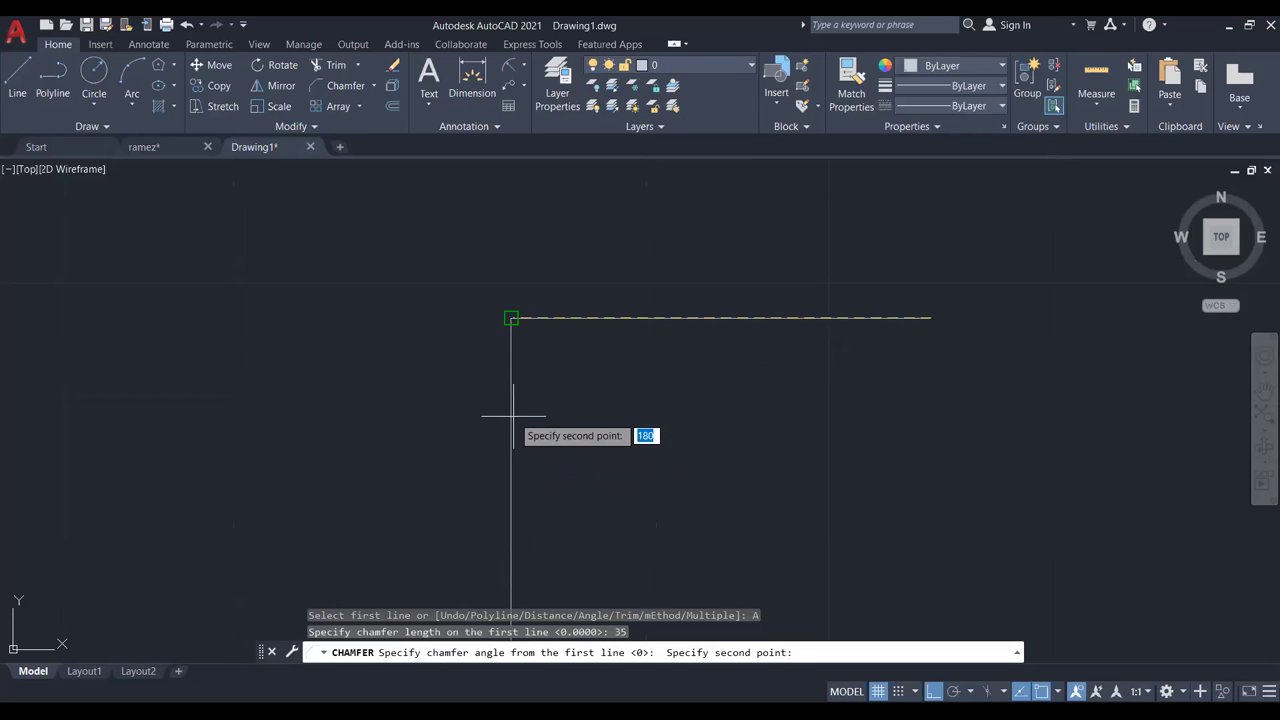
left_click(511, 320)
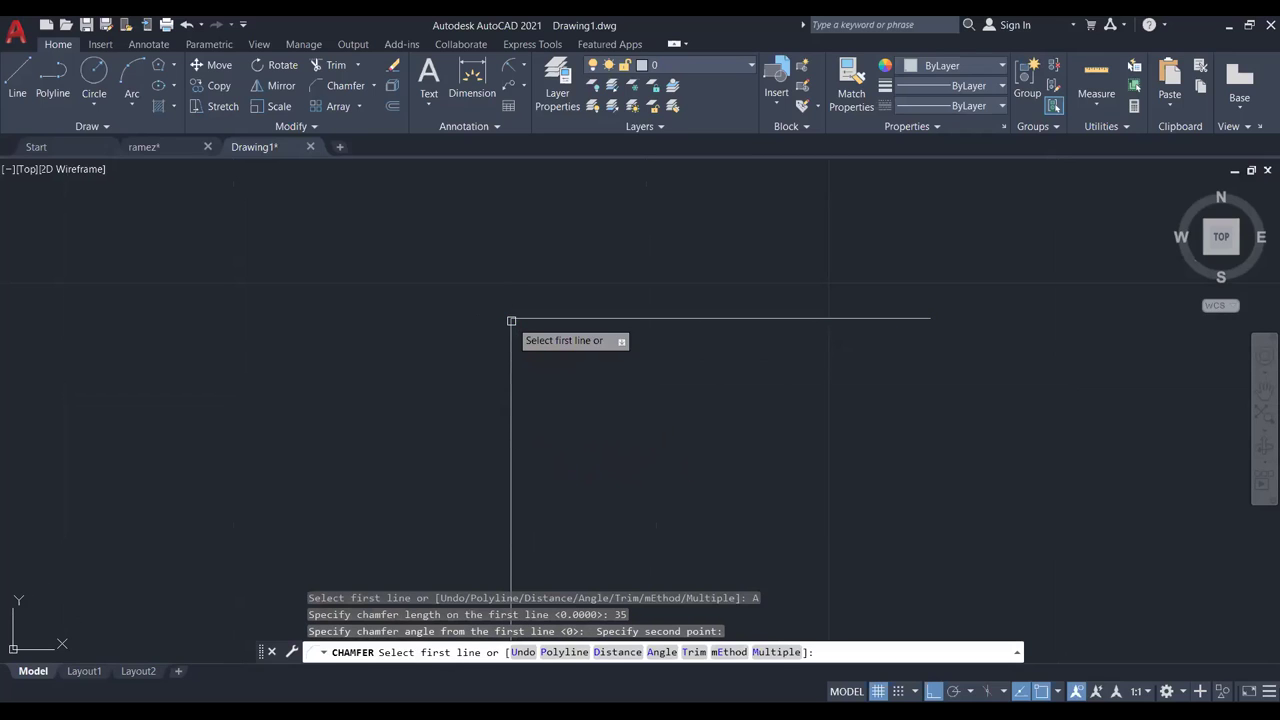
left_click(572, 319)
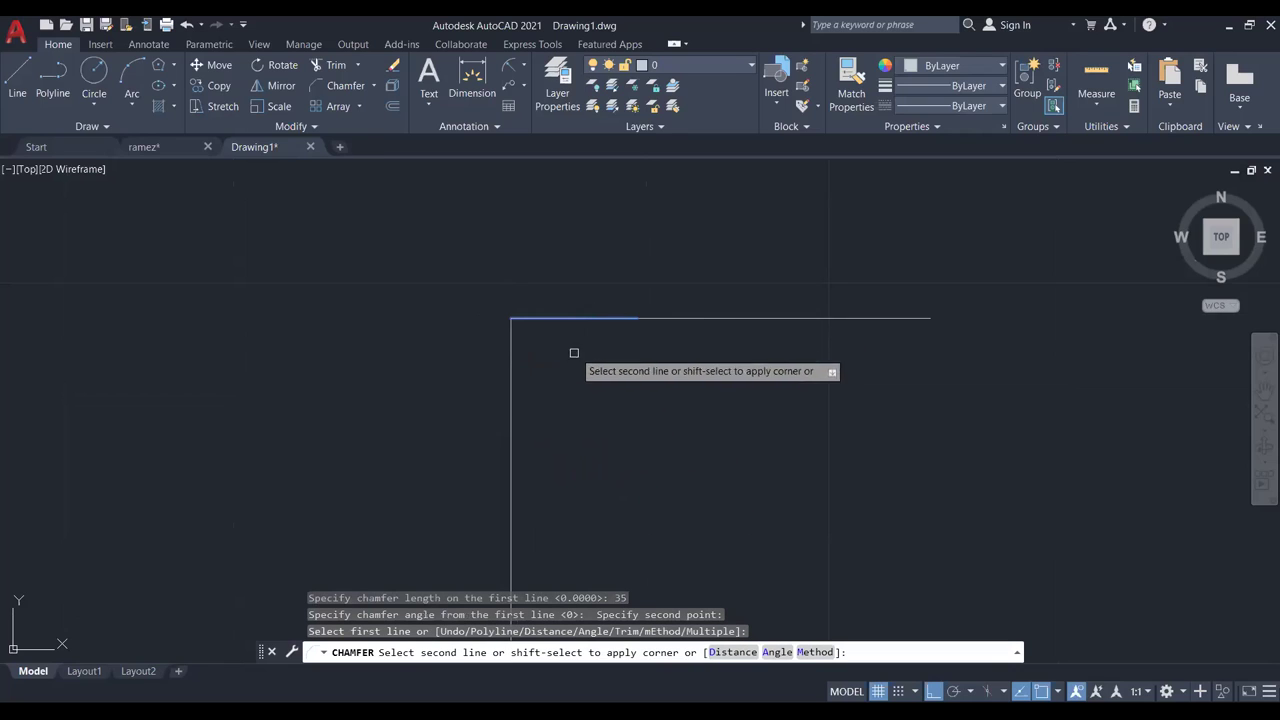
left_click(511, 392)
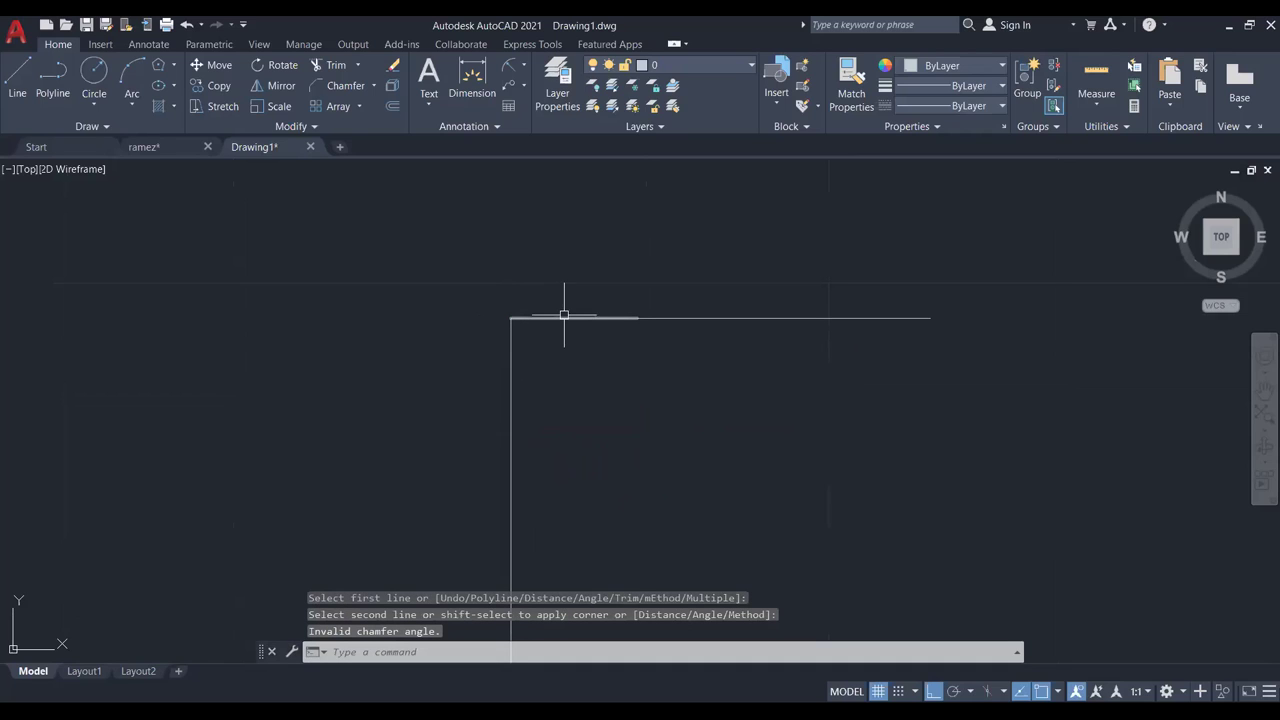
left_click(373, 85)
left_click(362, 140)
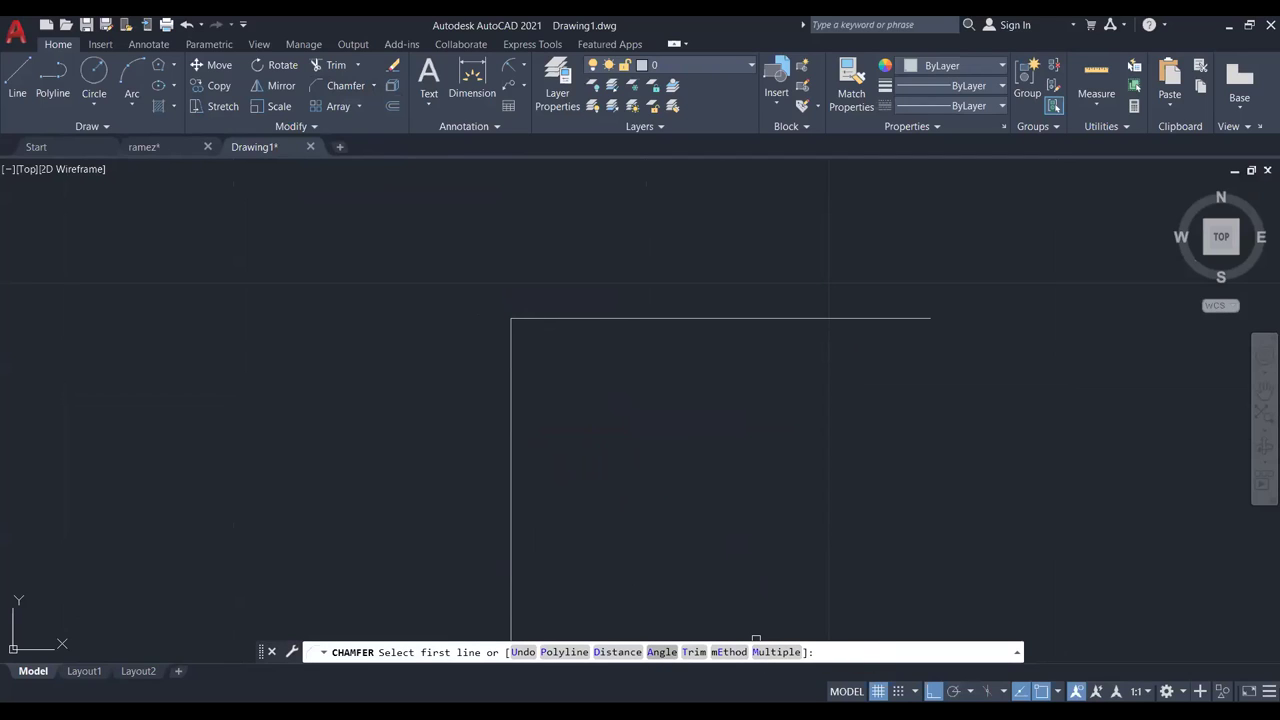
left_click(661, 652)
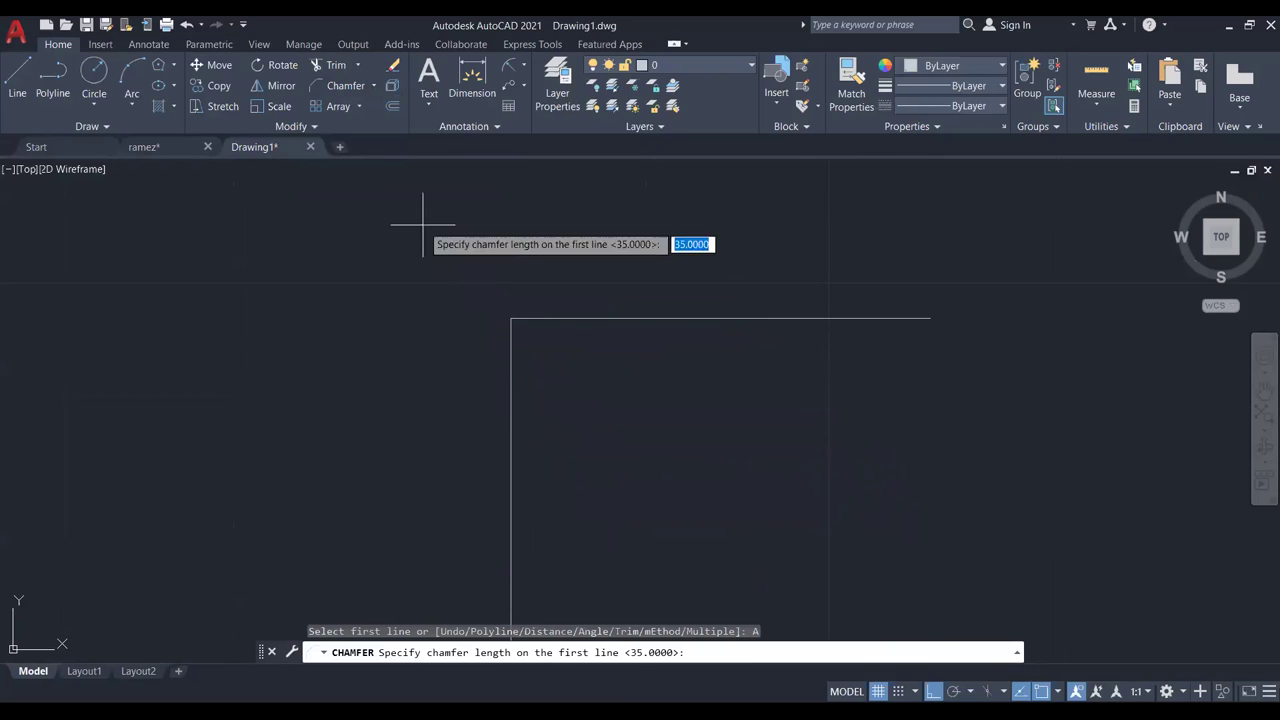
key("Escape")
Set the angle-method chamfer length to 5 and pick its angle from a point on the horizontal line to one on the vertical line.
left_click(341, 87)
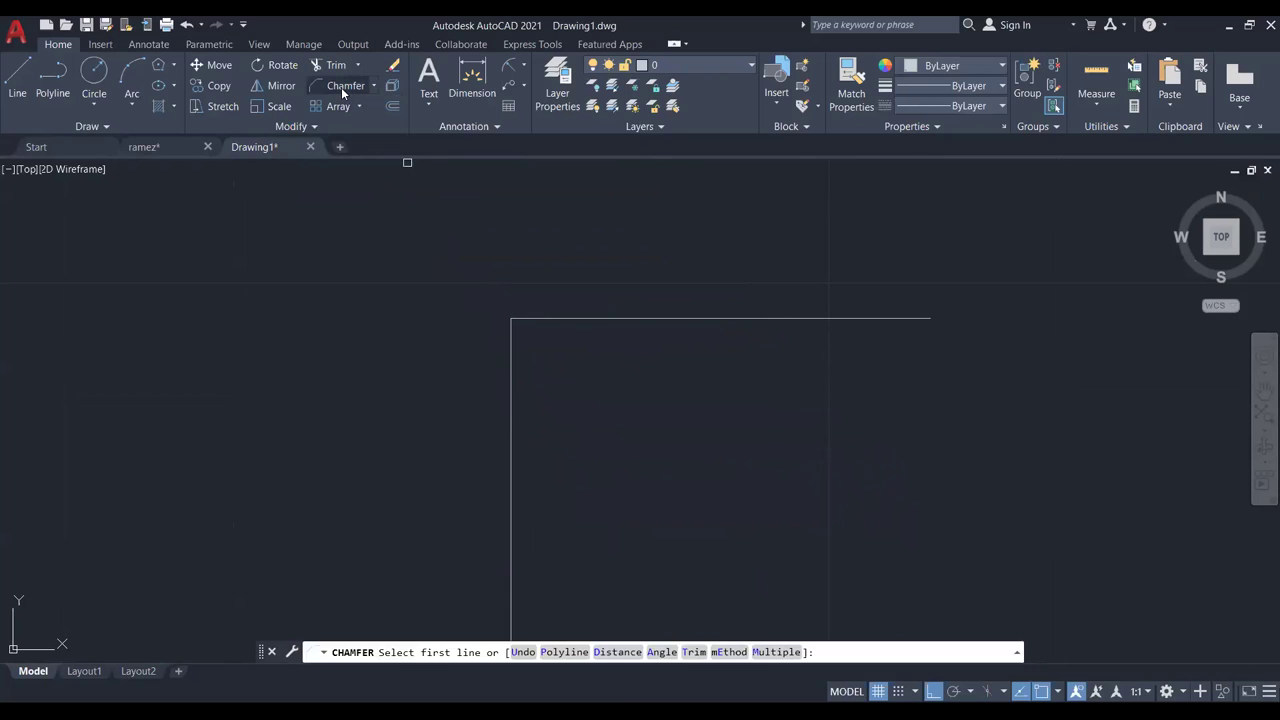
left_click(660, 652)
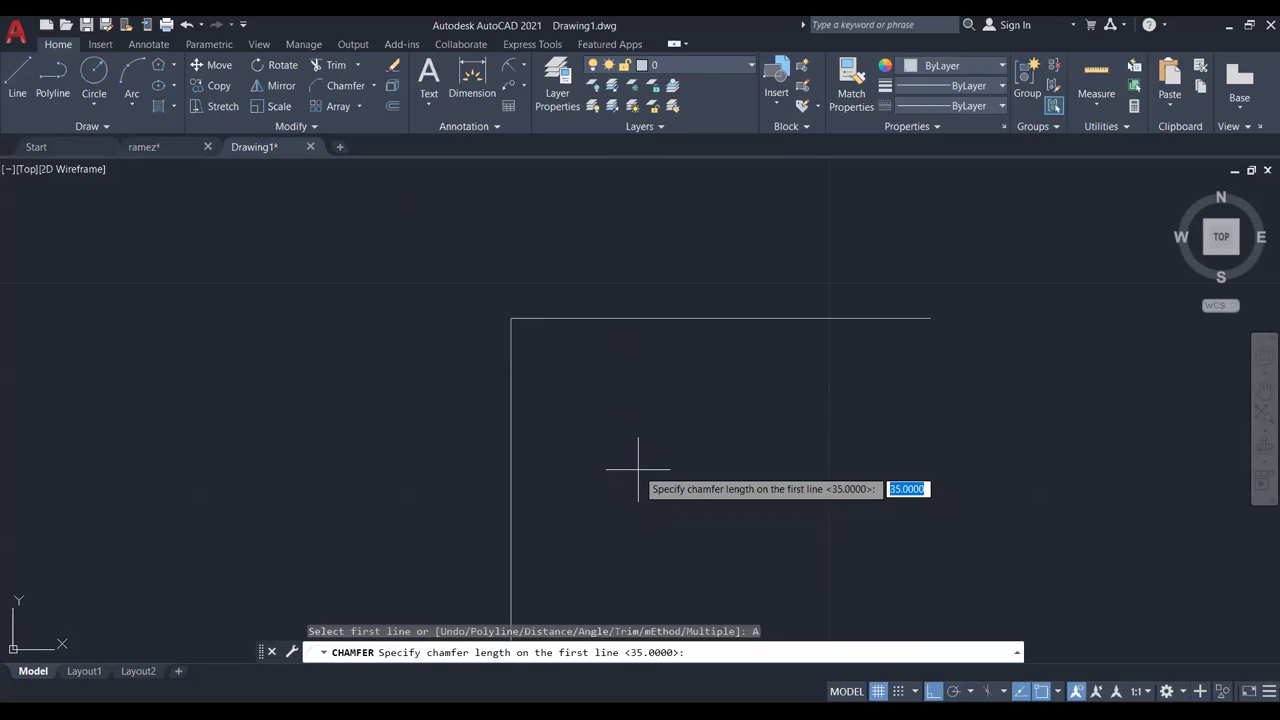
type("5")
key("Return")
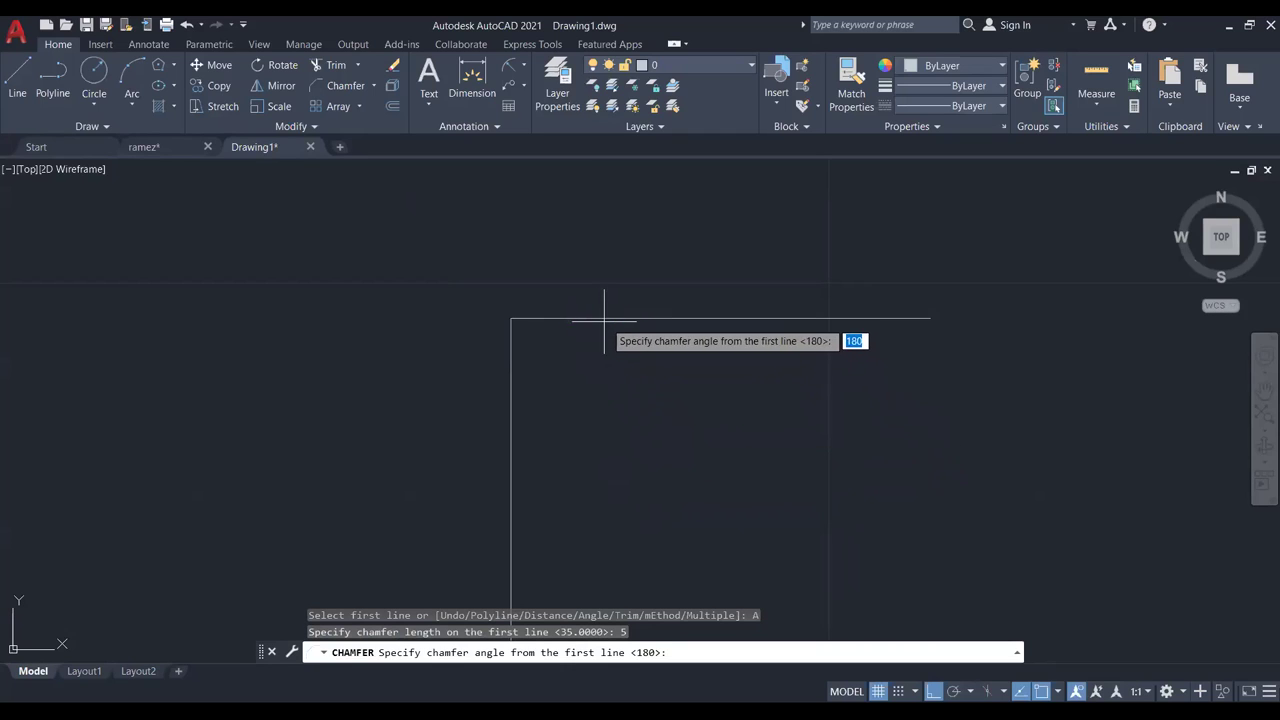
left_click(637, 318)
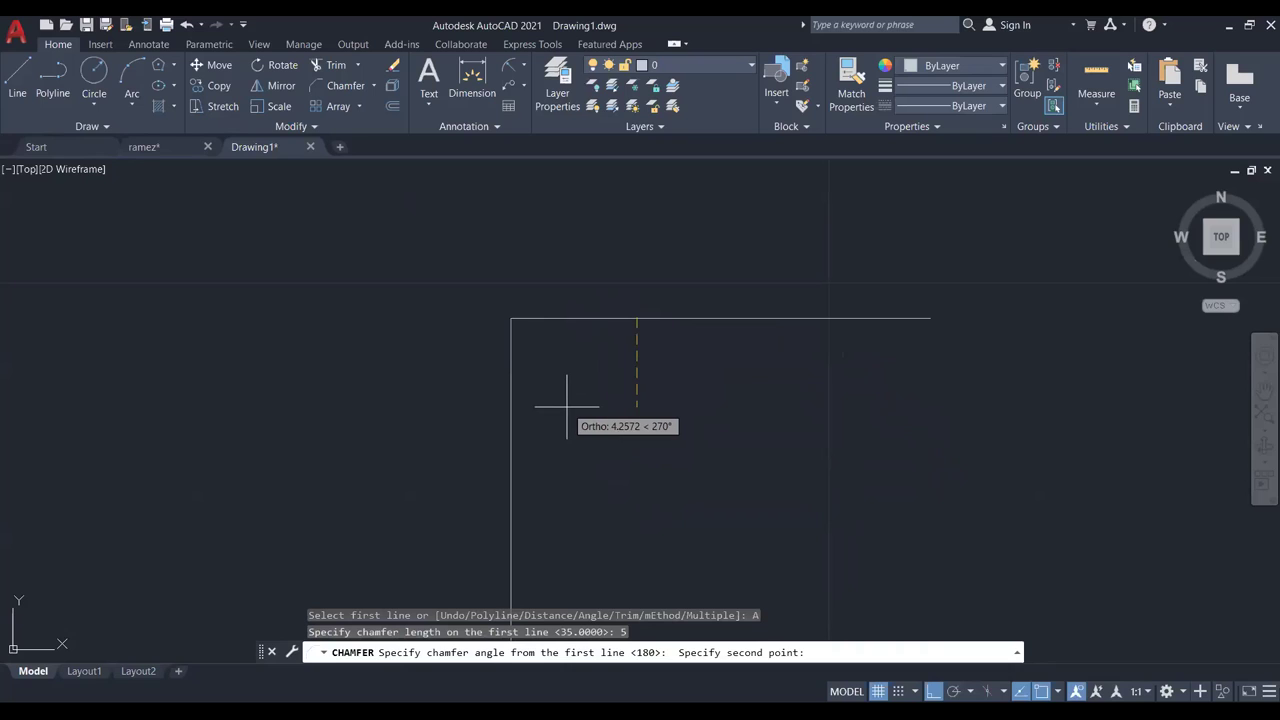
scroll(566, 407, "down", 2)
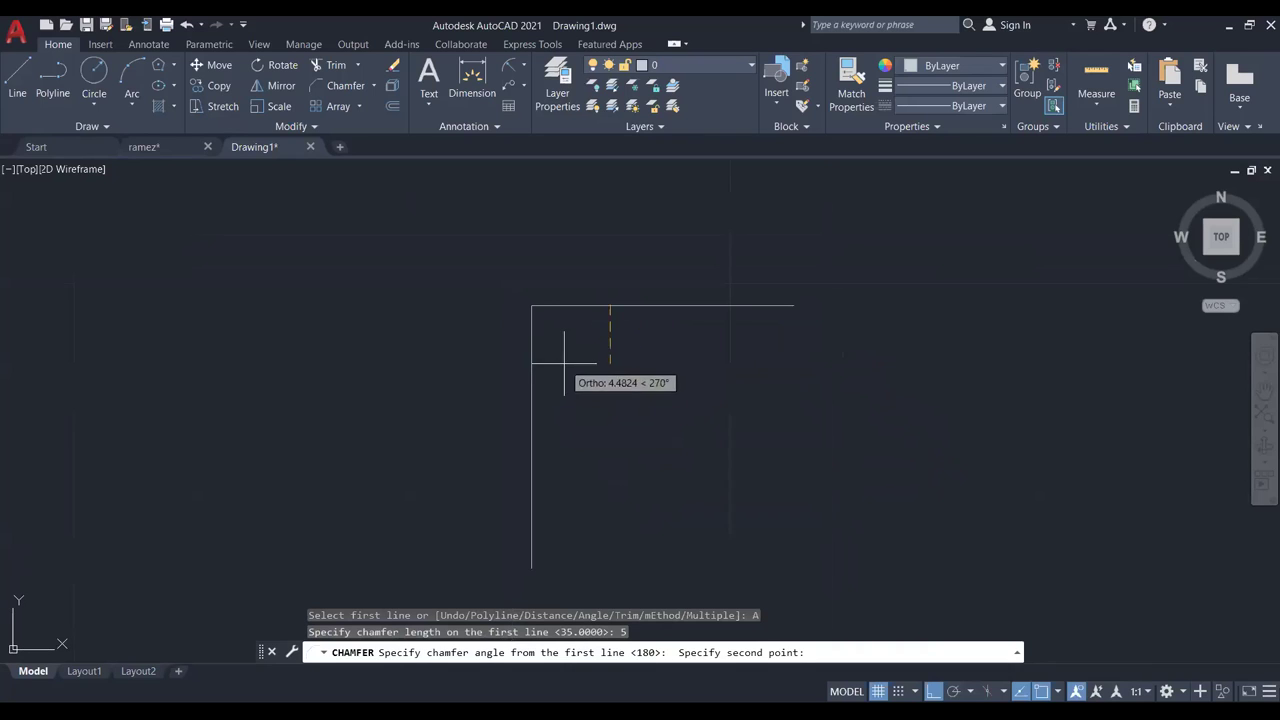
left_click(531, 434)
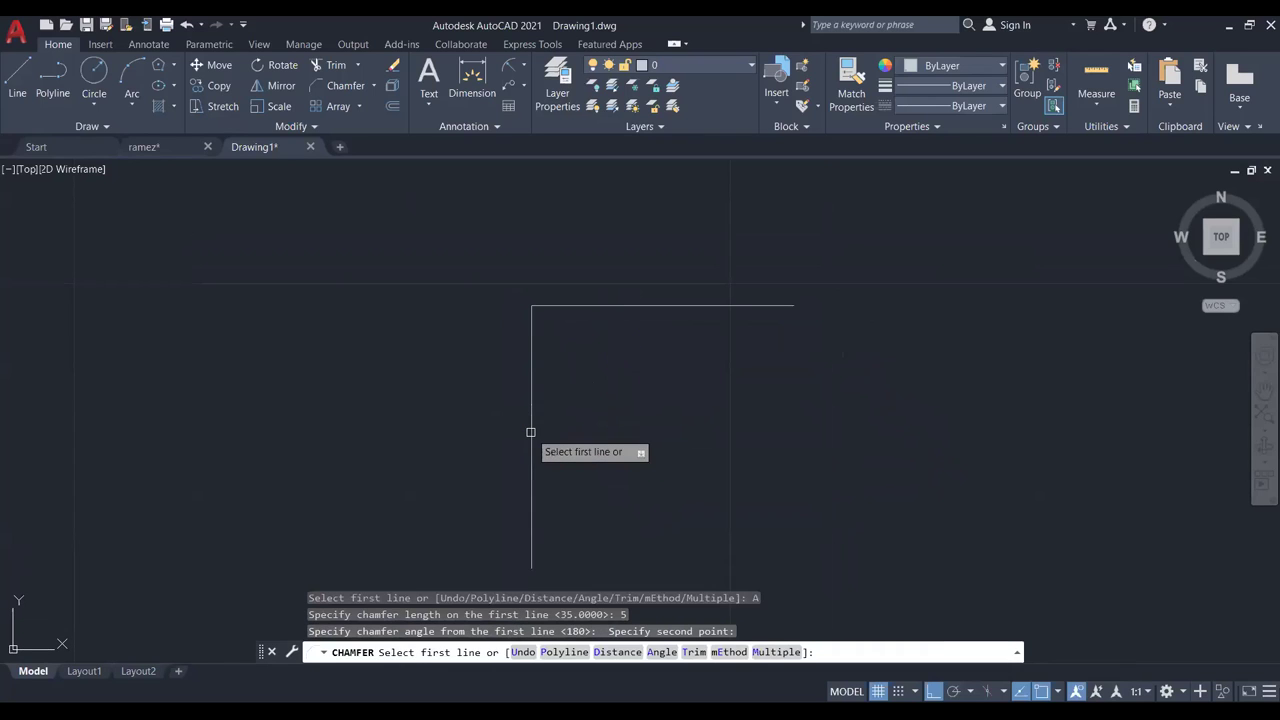
Set the chamfer from the vertical line to length 5 and angle 35, cancelling it before selecting the second line.
left_click(531, 414)
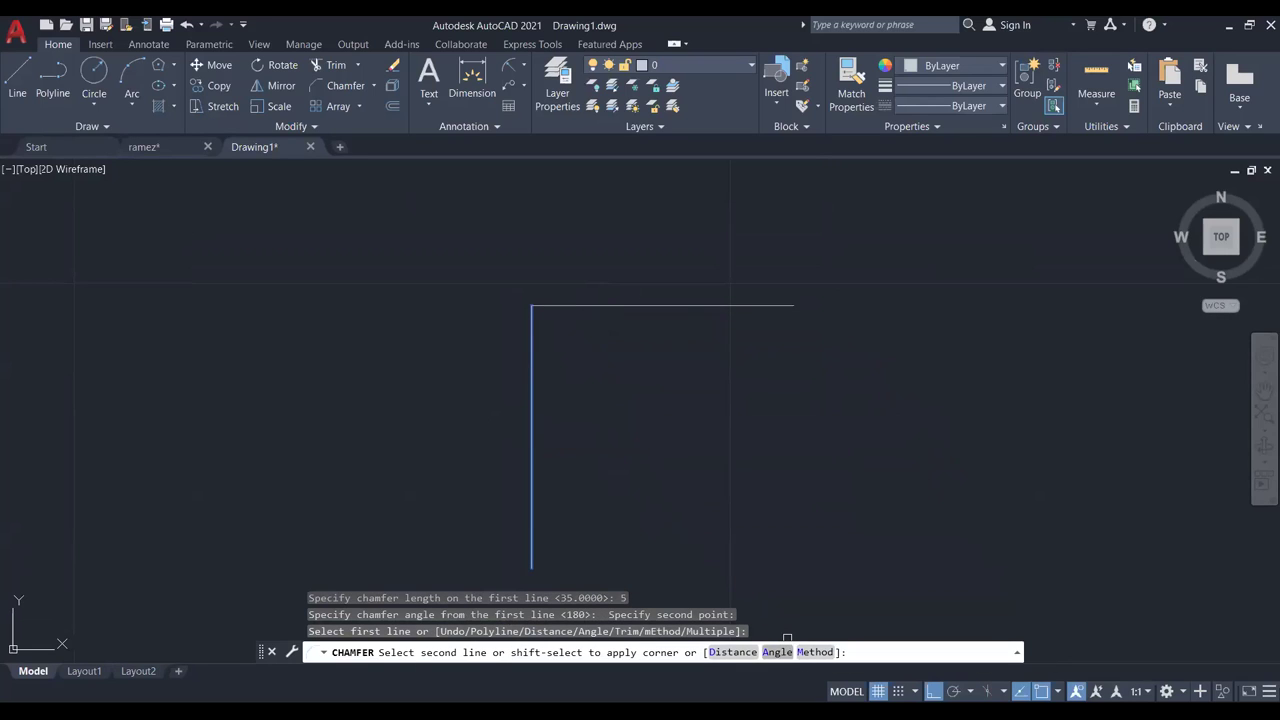
left_click(777, 652)
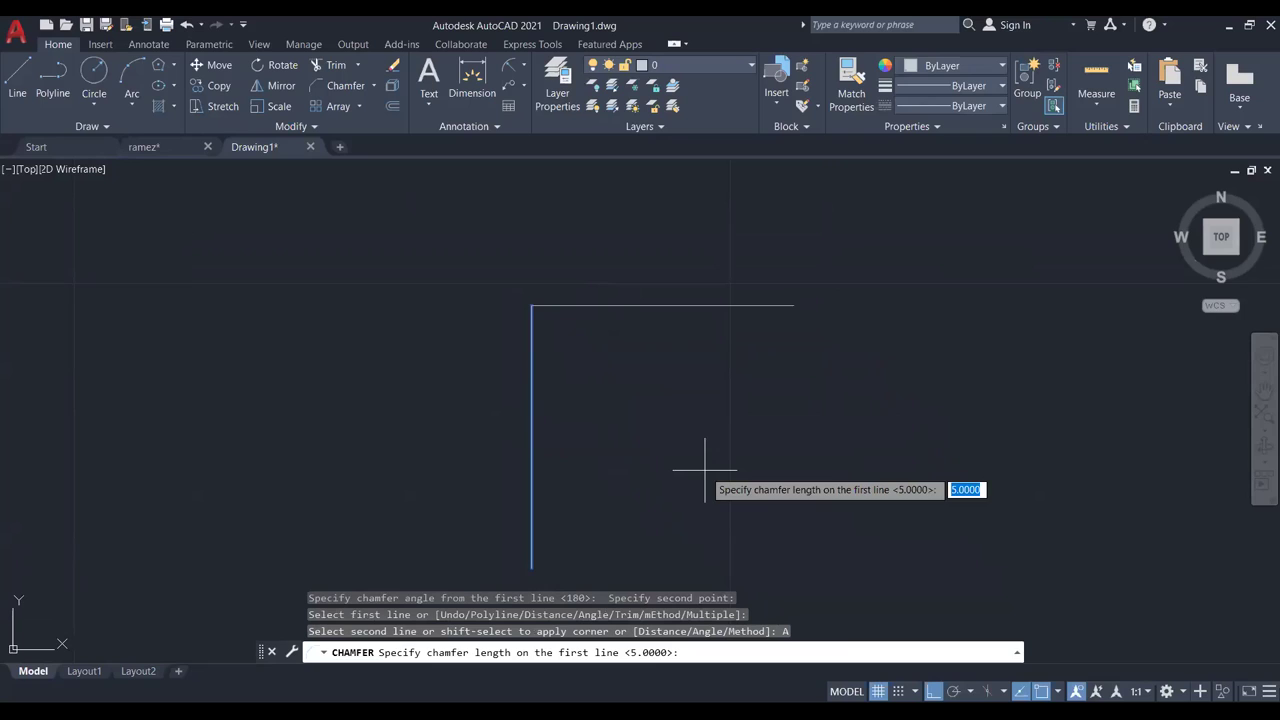
key("Return")
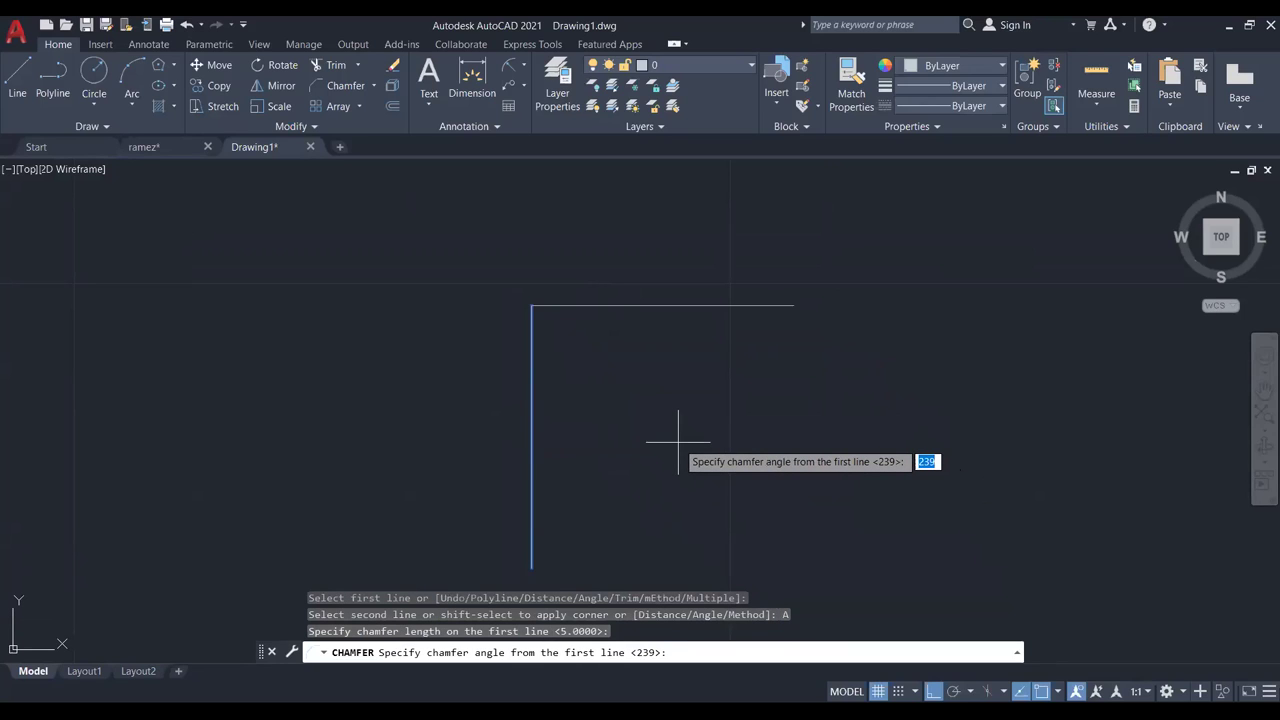
type("35")
key("Return")
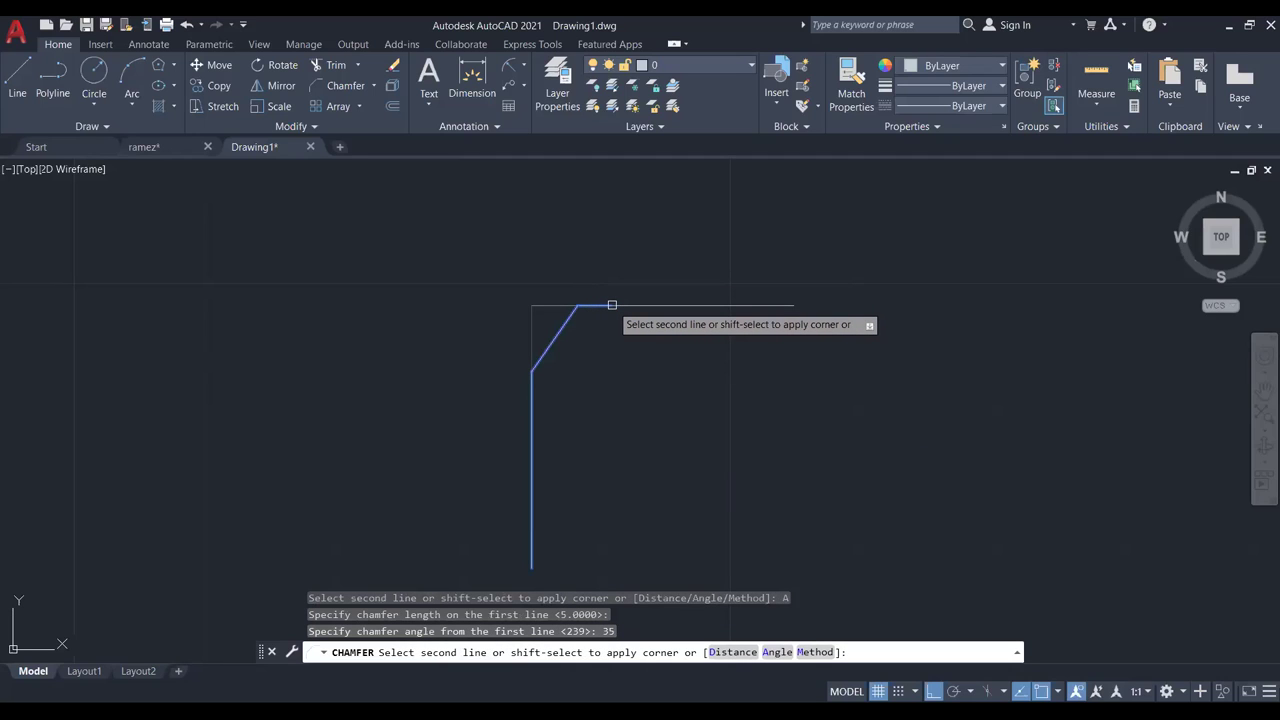
scroll(612, 304, "up", 2)
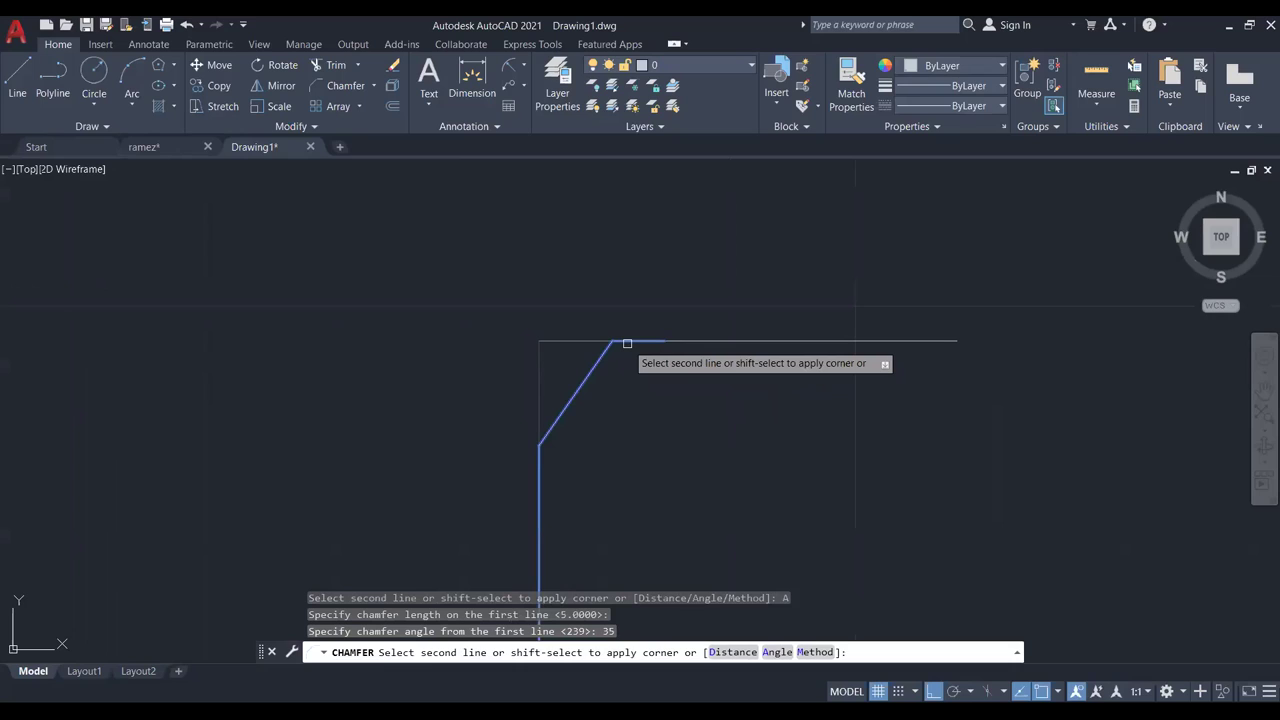
key("Escape")
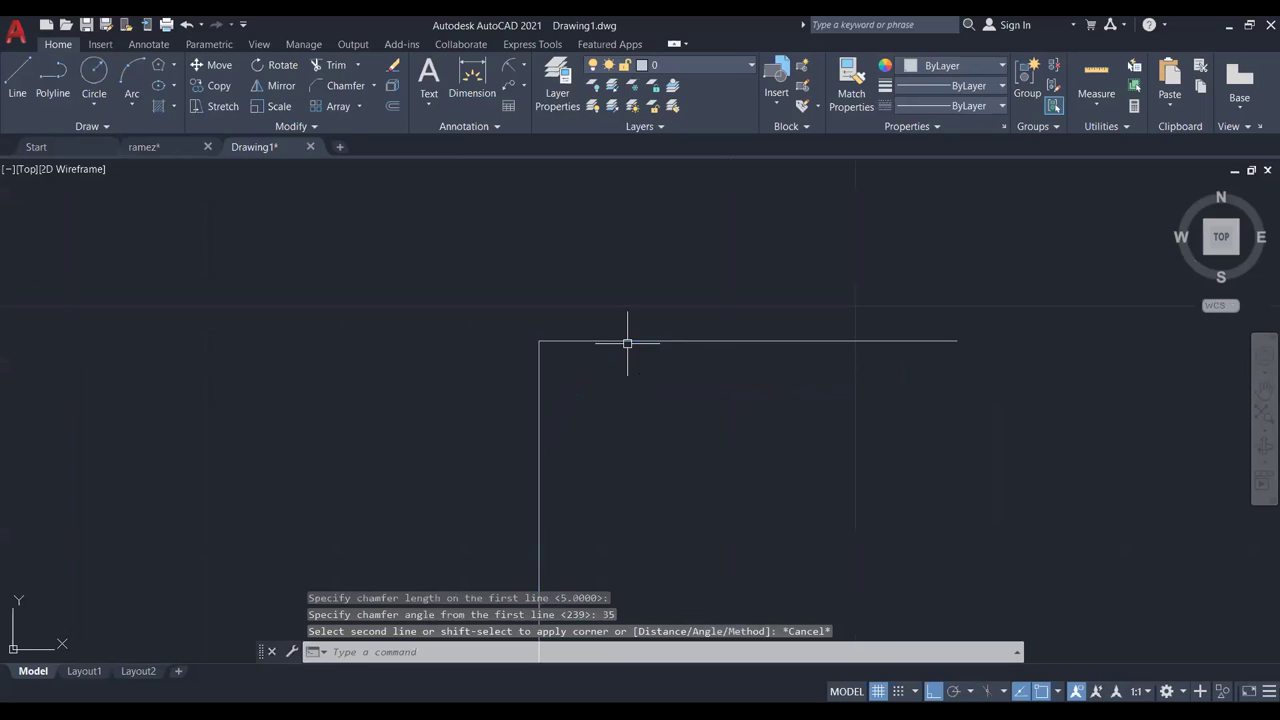
Chamfer the corner by angle with the vertical line first, using a length of 6 and an angle of 35.
left_click(330, 86)
middle_click_drag(569, 437, 549, 395)
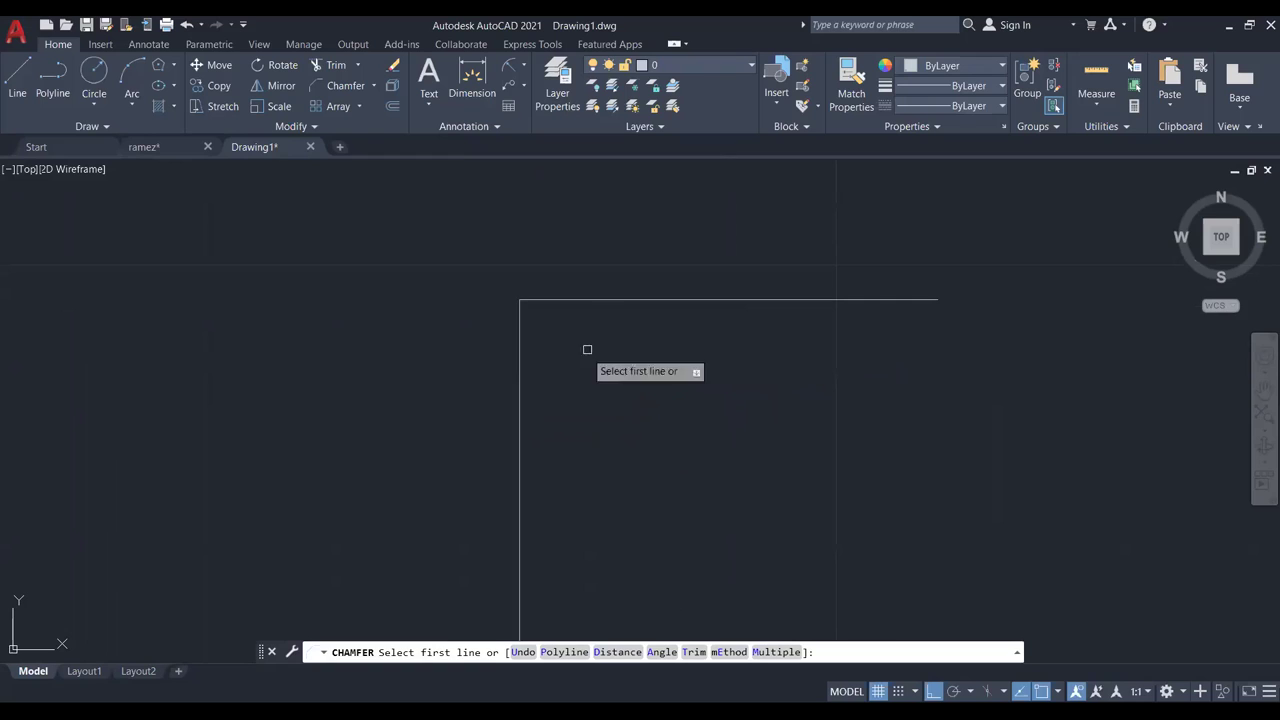
left_click(521, 434)
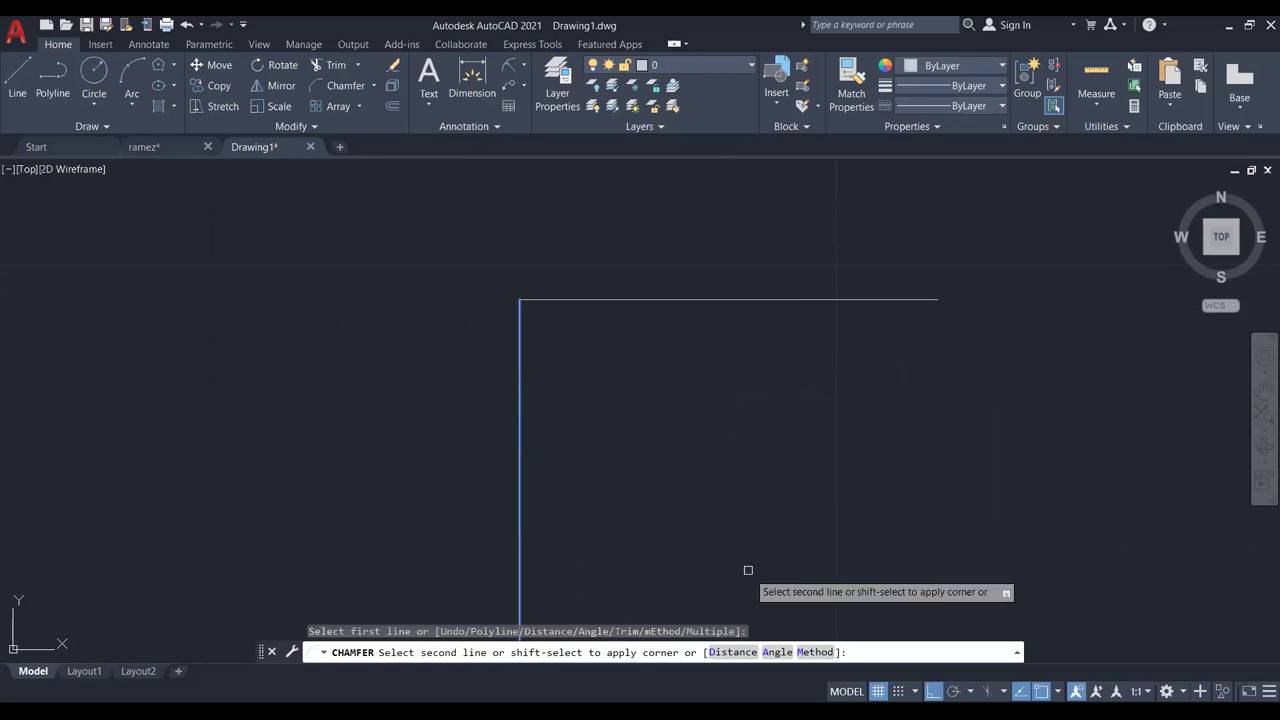
left_click(777, 652)
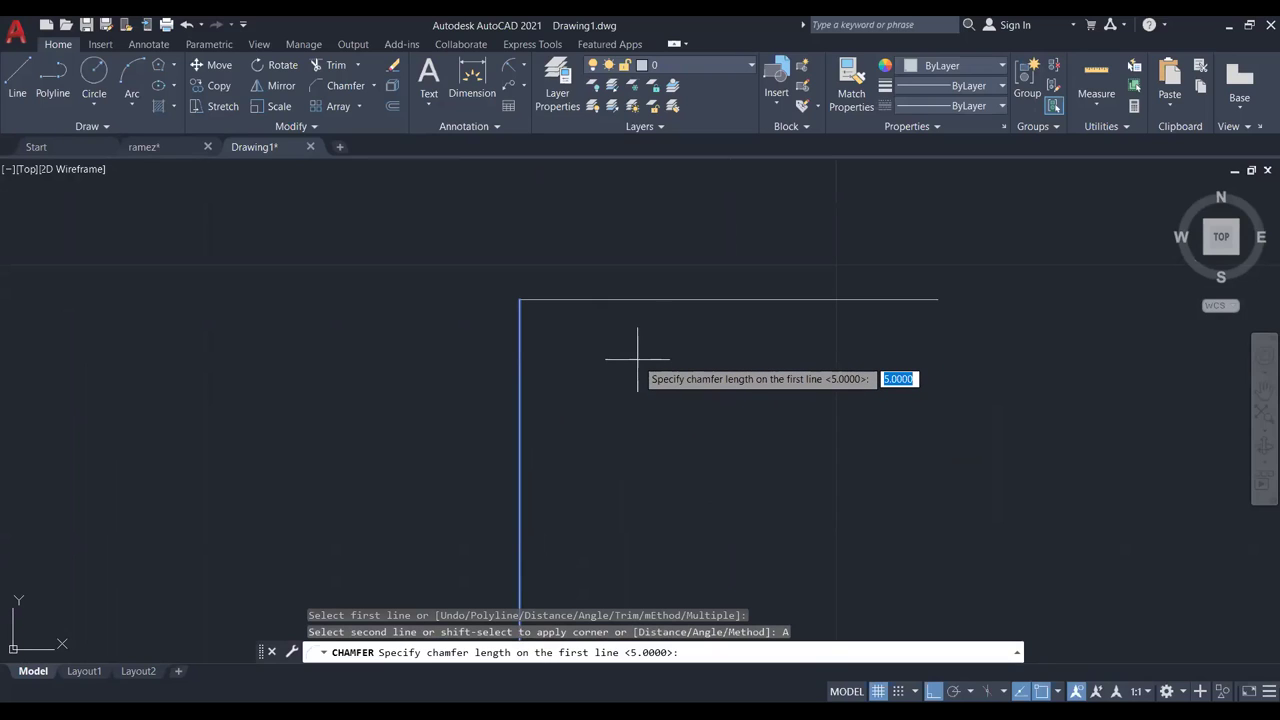
type("6")
key("Return")
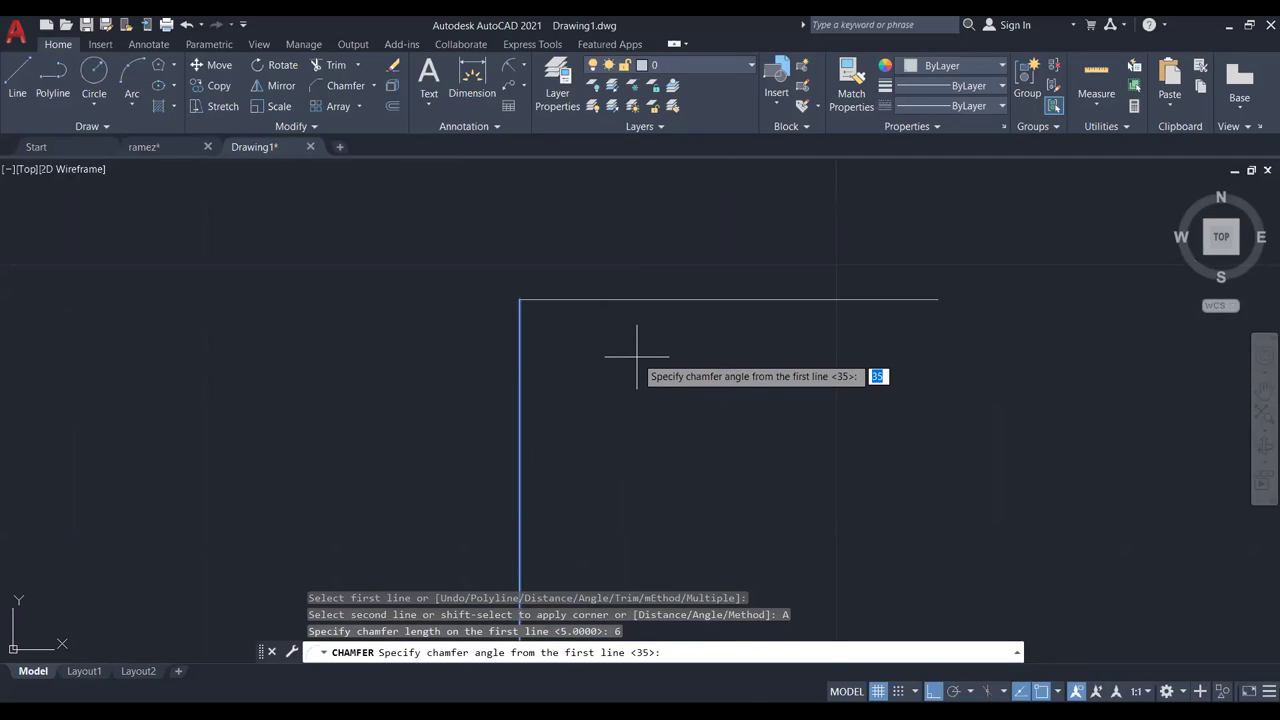
key("Return")
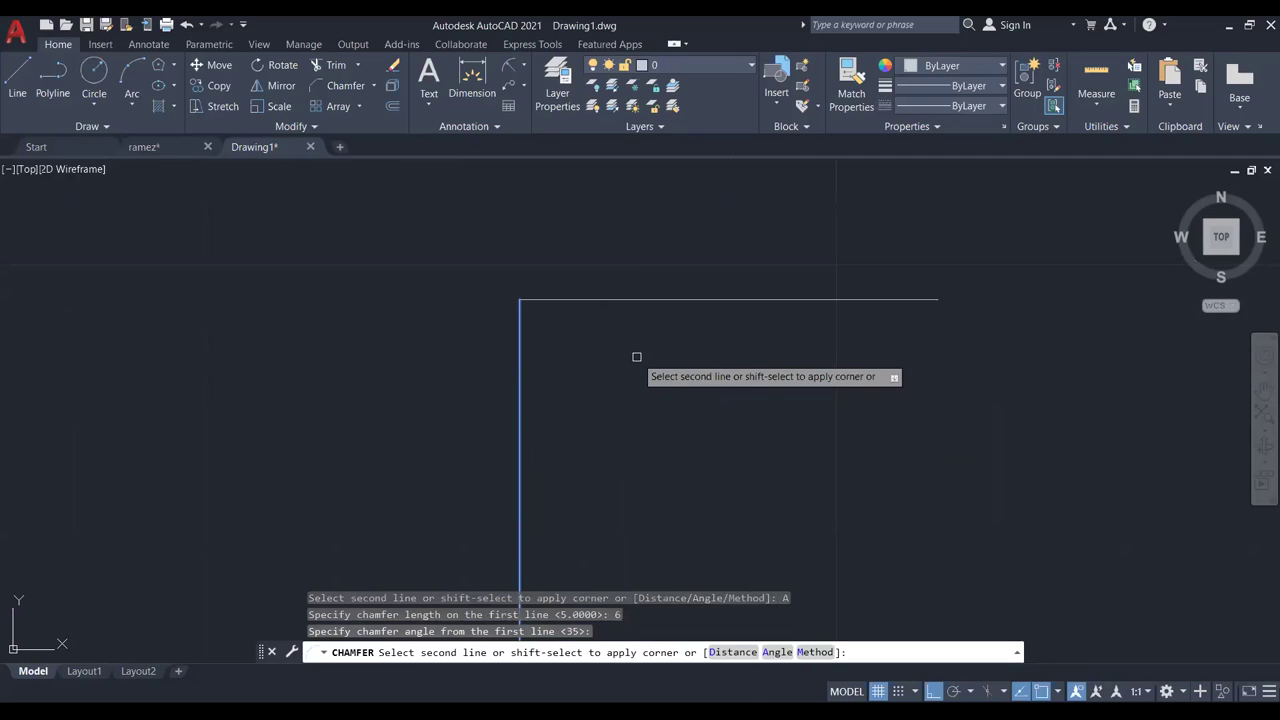
left_click(631, 301)
scroll(633, 340, "down", 2)
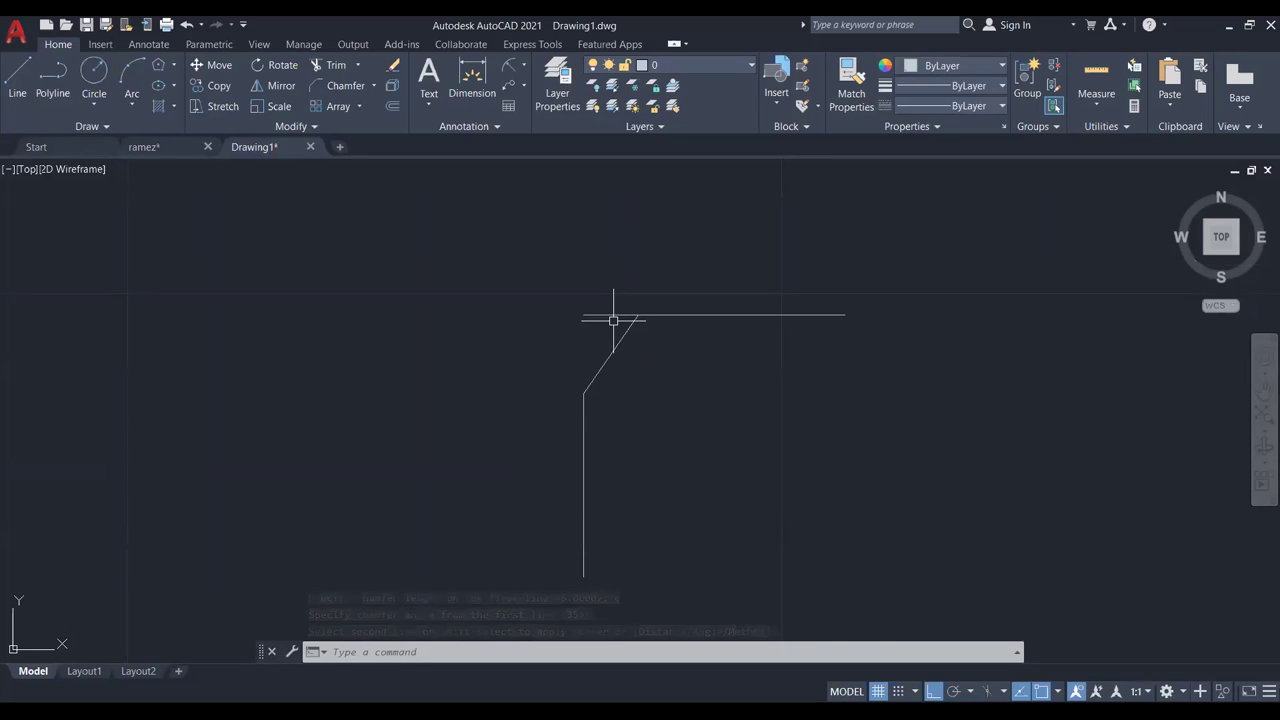
Erase all the lines of the chamfered corner.
left_click(751, 280)
left_click(457, 503)
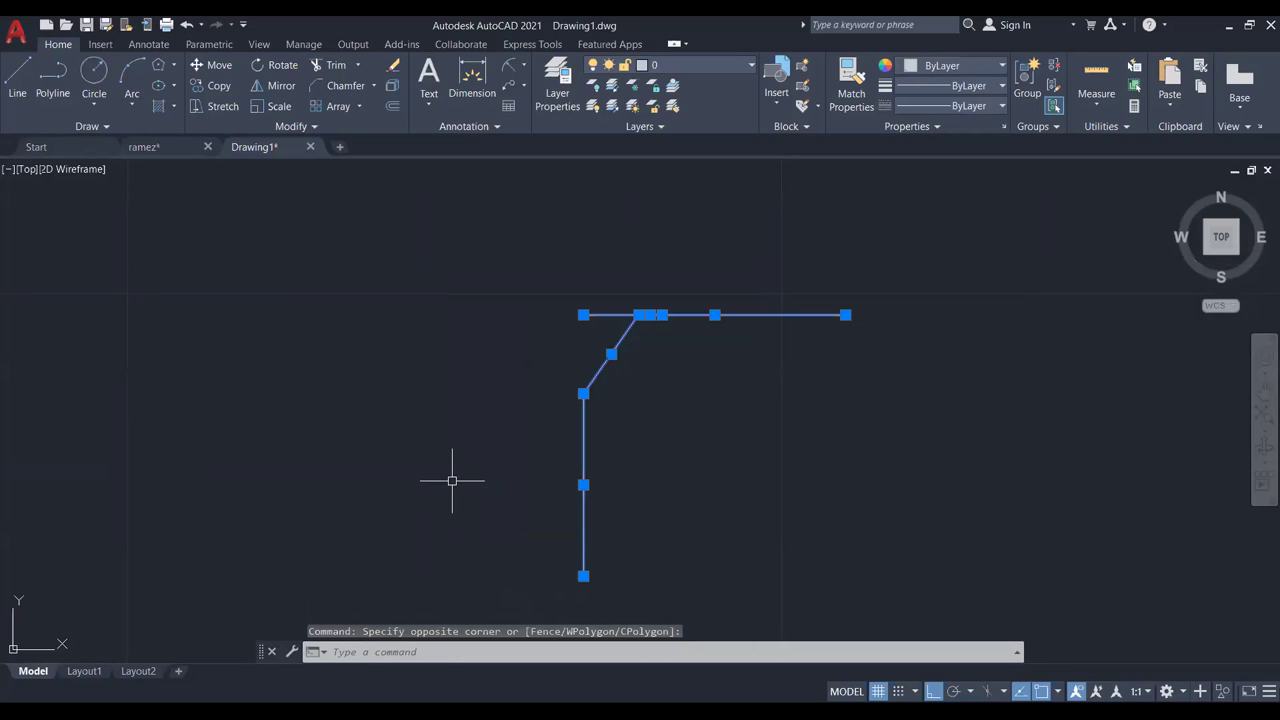
key("Delete")
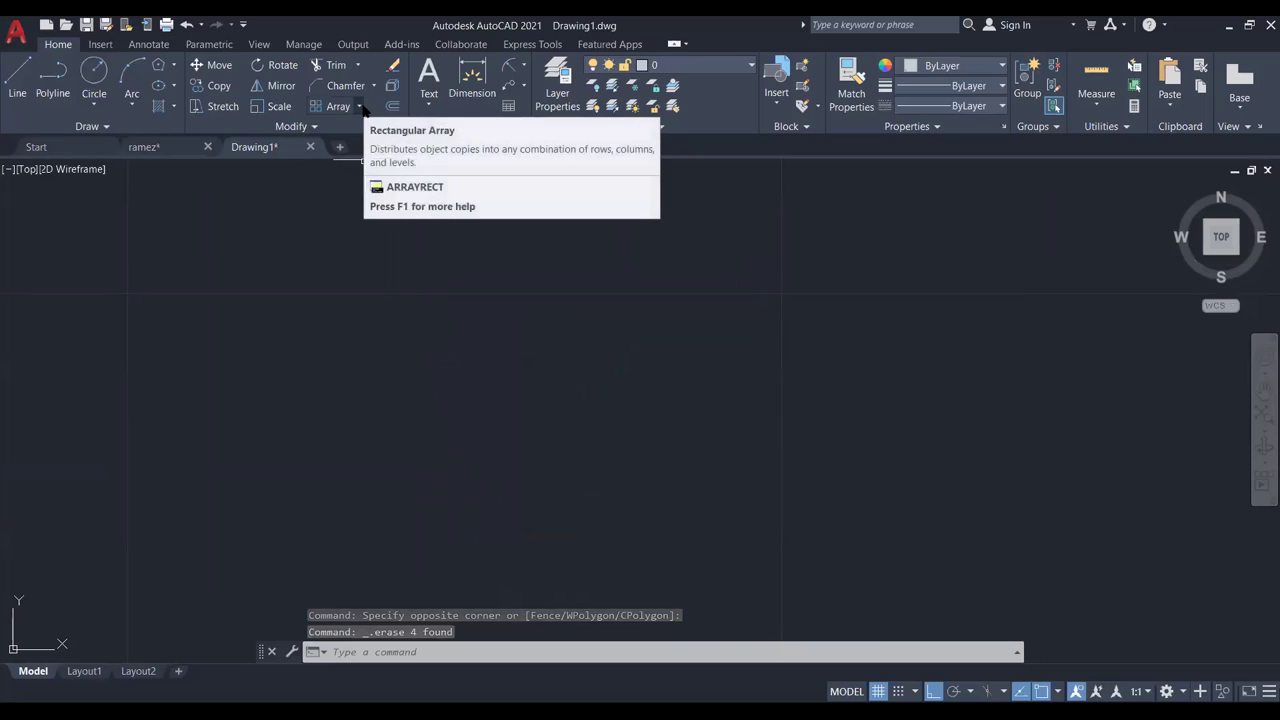
left_click(359, 107)
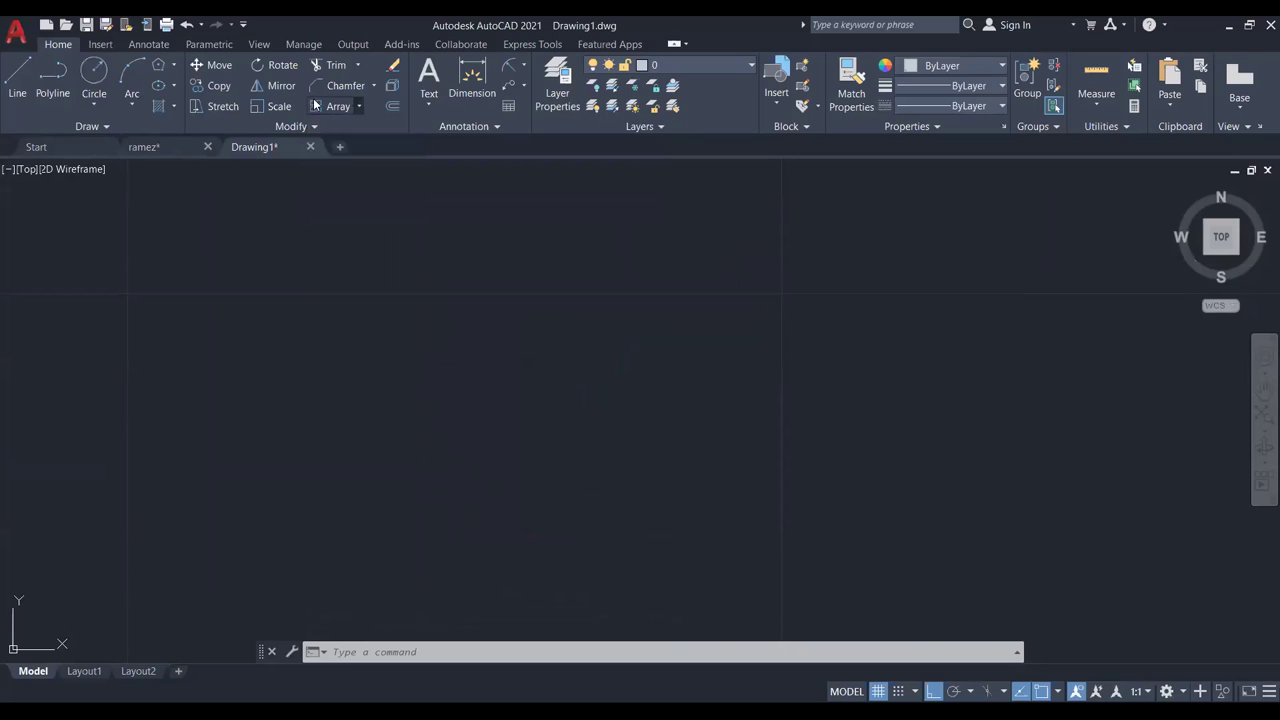
Draw a circle with a radius of 20 in the empty drawing area.
left_click(94, 75)
left_click(556, 354)
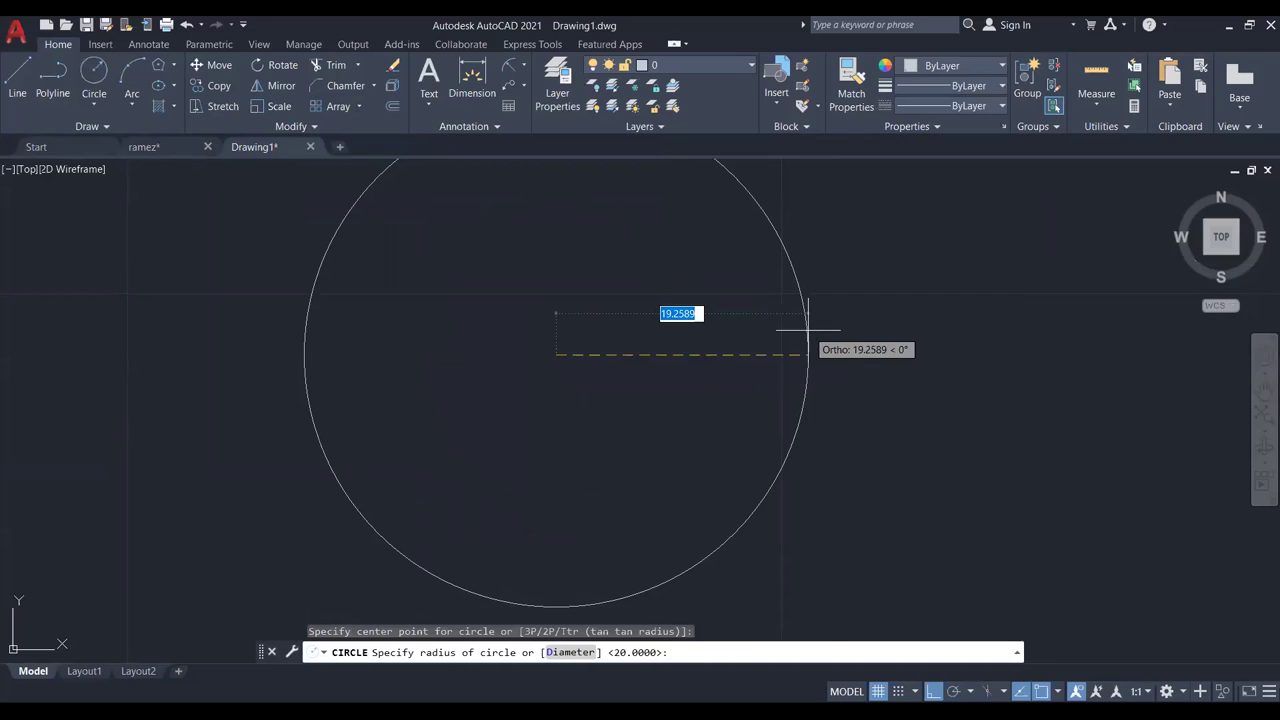
type("20")
key("Return")
scroll(777, 326, "down", 3)
scroll(760, 351, "up", 2)
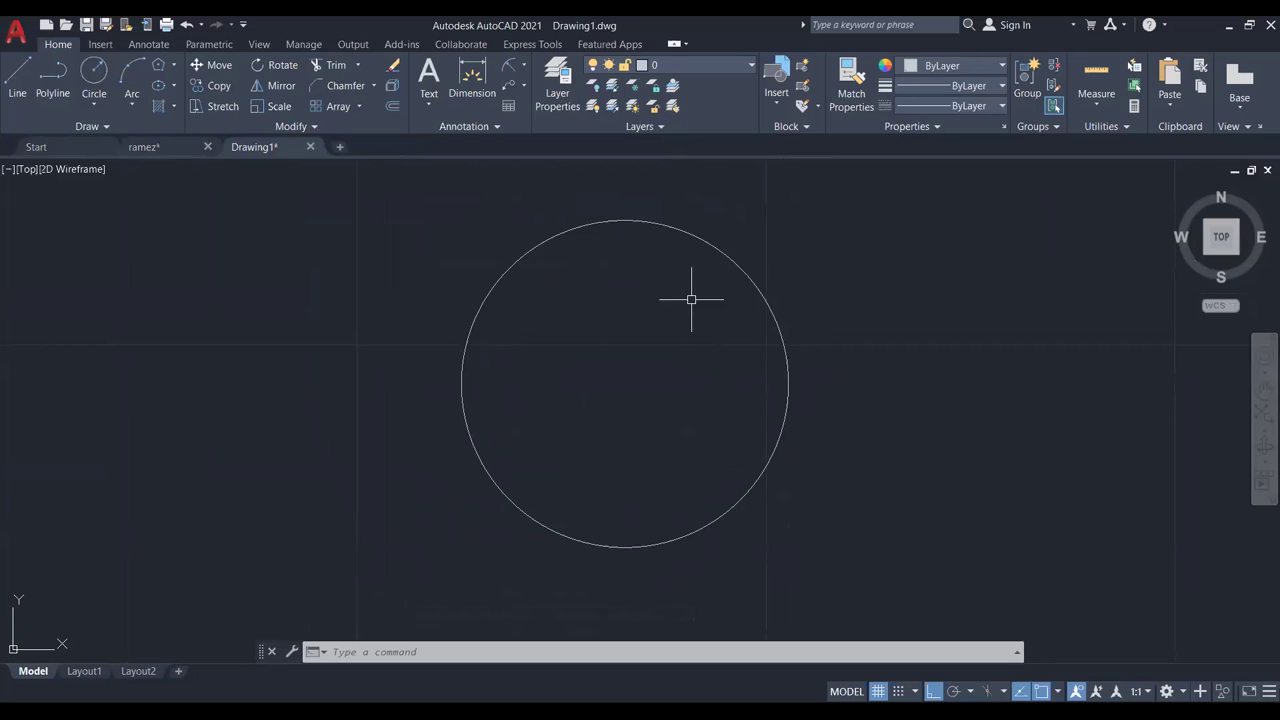
Draw a circle with a radius of 5 centred on the right quadrant point of the large circle.
left_click(104, 73)
scroll(721, 287, "up", 2)
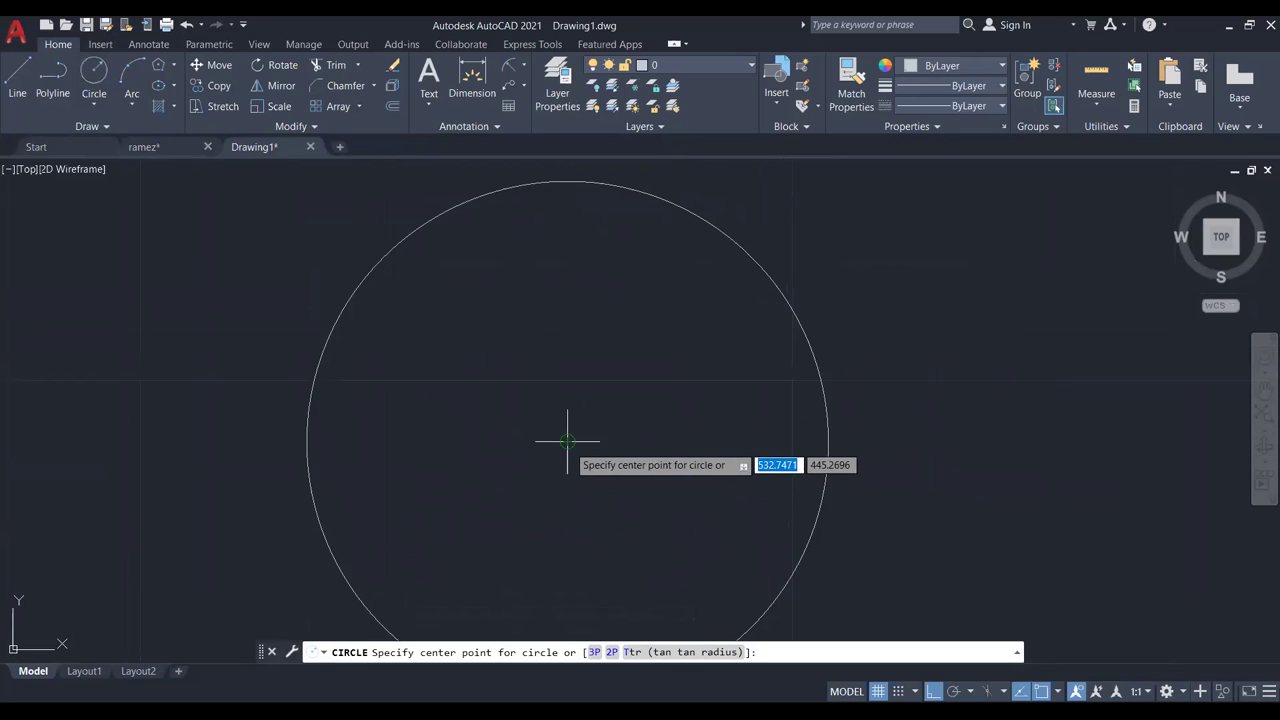
left_click(826, 441)
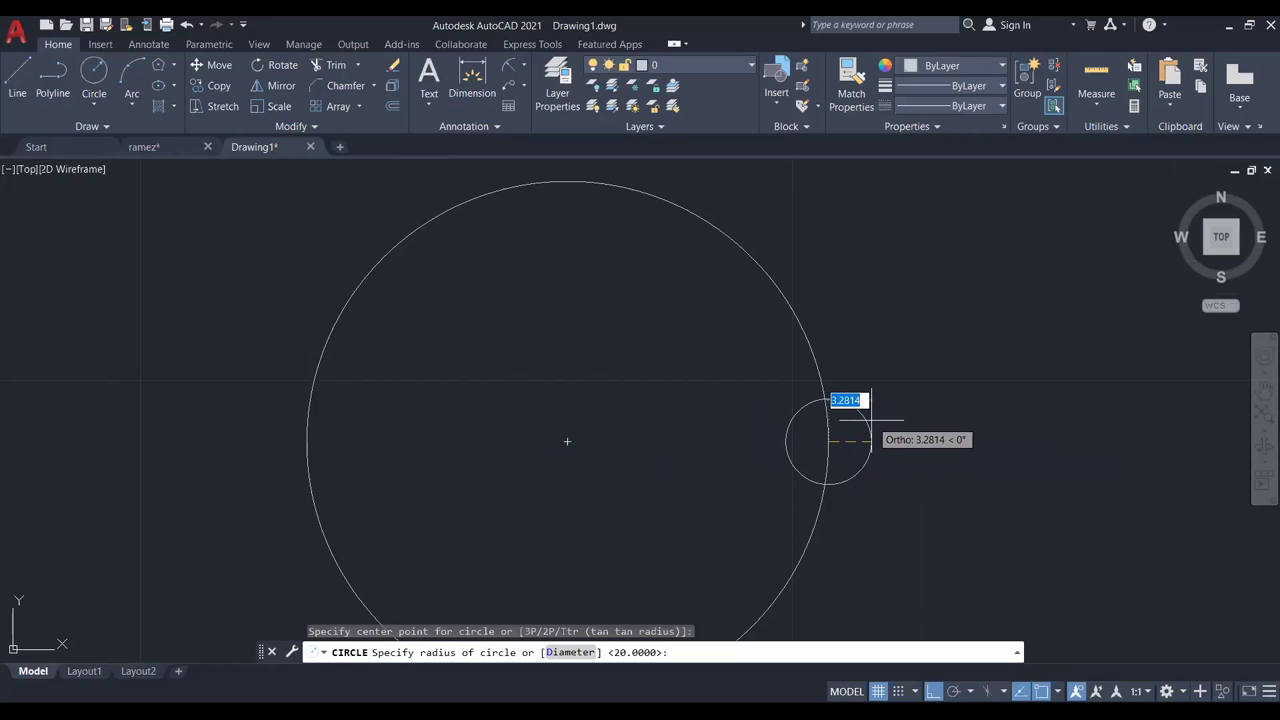
type("5")
key("Return")
scroll(870, 420, "down", 2)
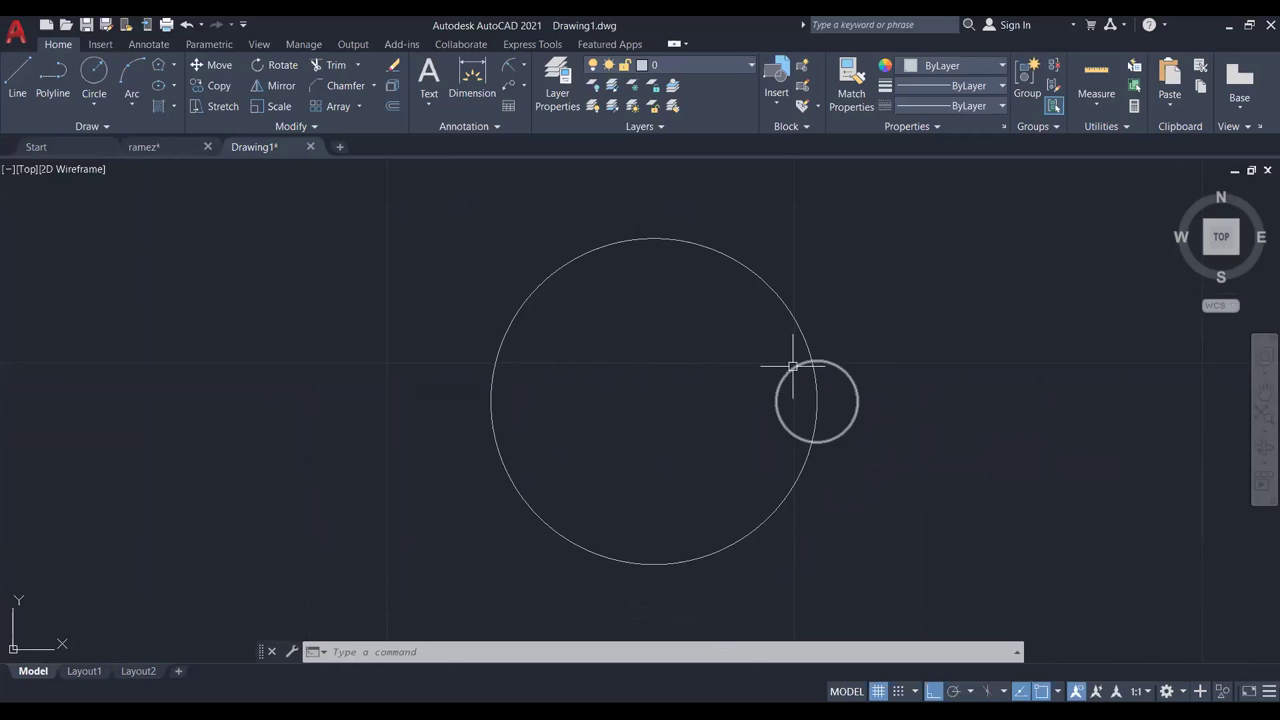
Create a polar array of the small circle around the large circle's centre.
left_click(359, 106)
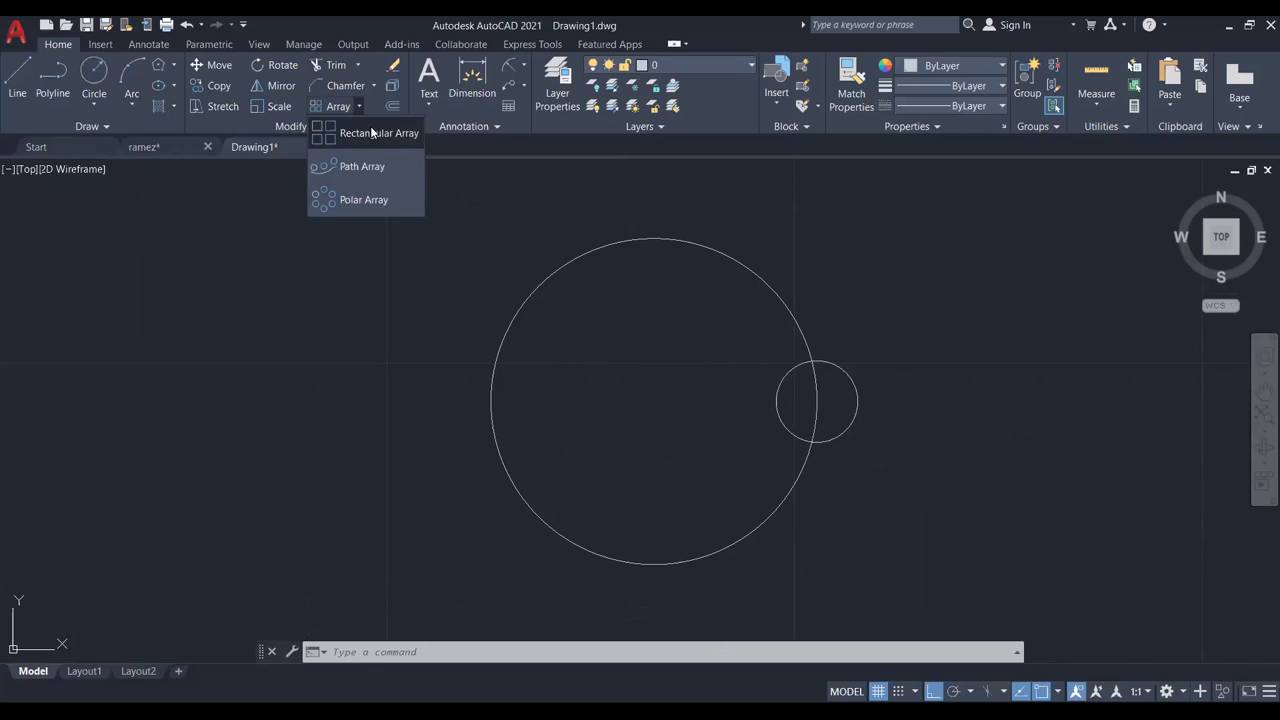
left_click(350, 197)
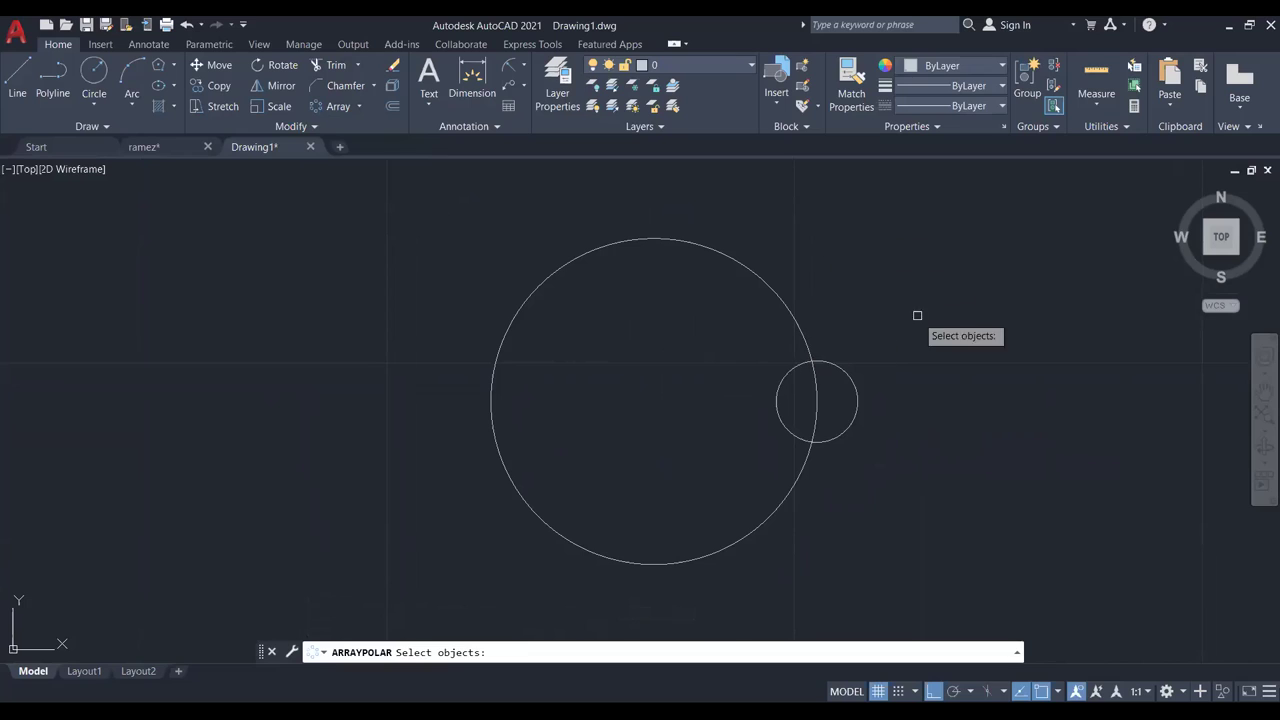
left_click(856, 408)
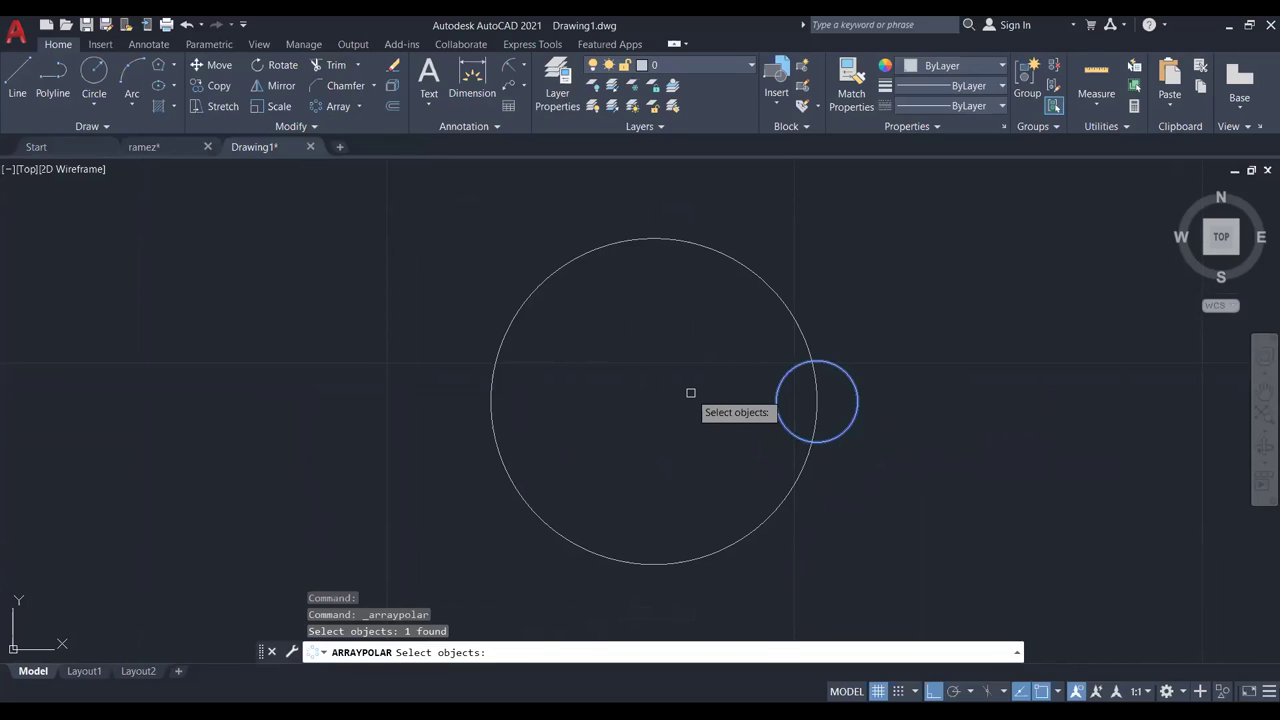
key("Return")
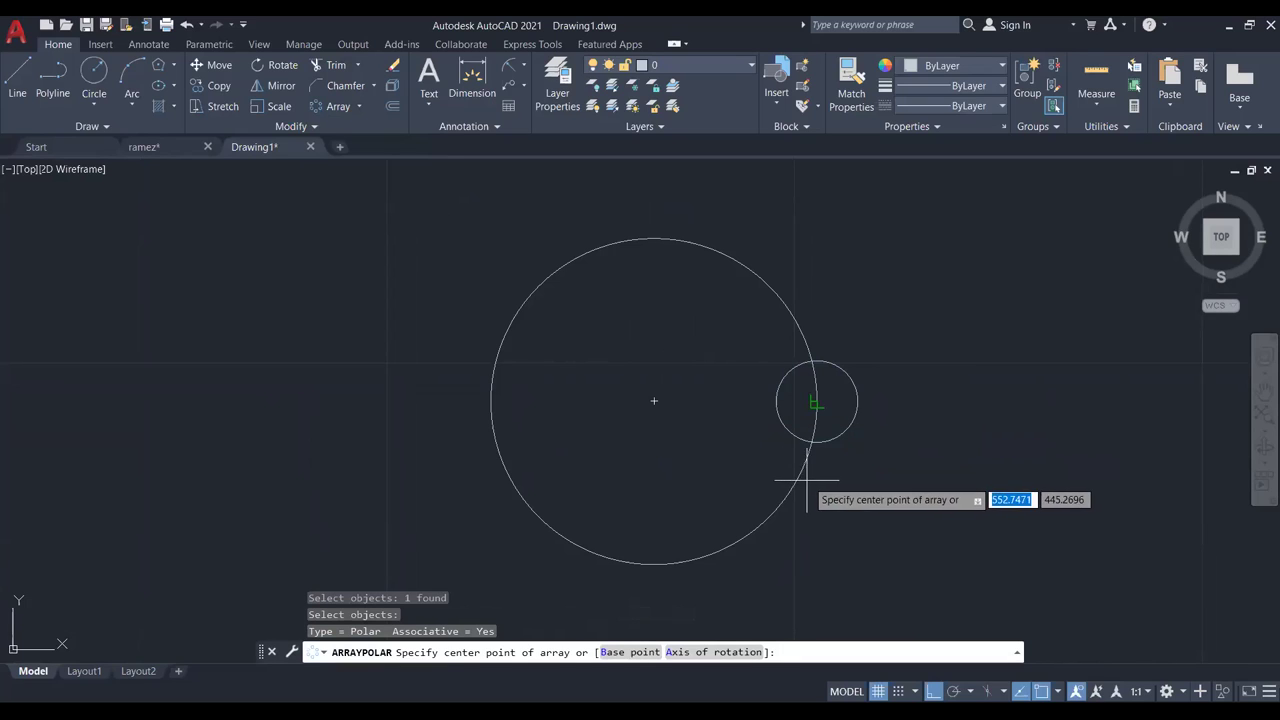
left_click(662, 393)
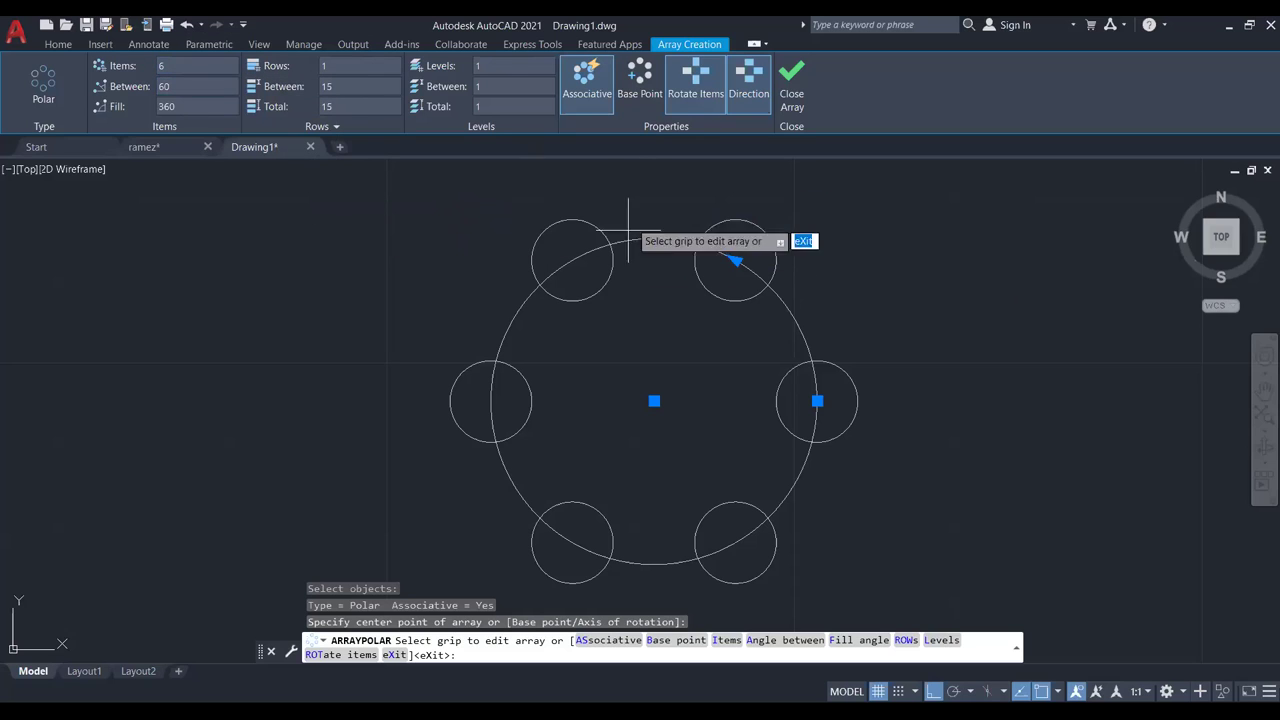
Set the polar array's number of items to 5.
double_click(186, 66)
type("5")
key("Return")
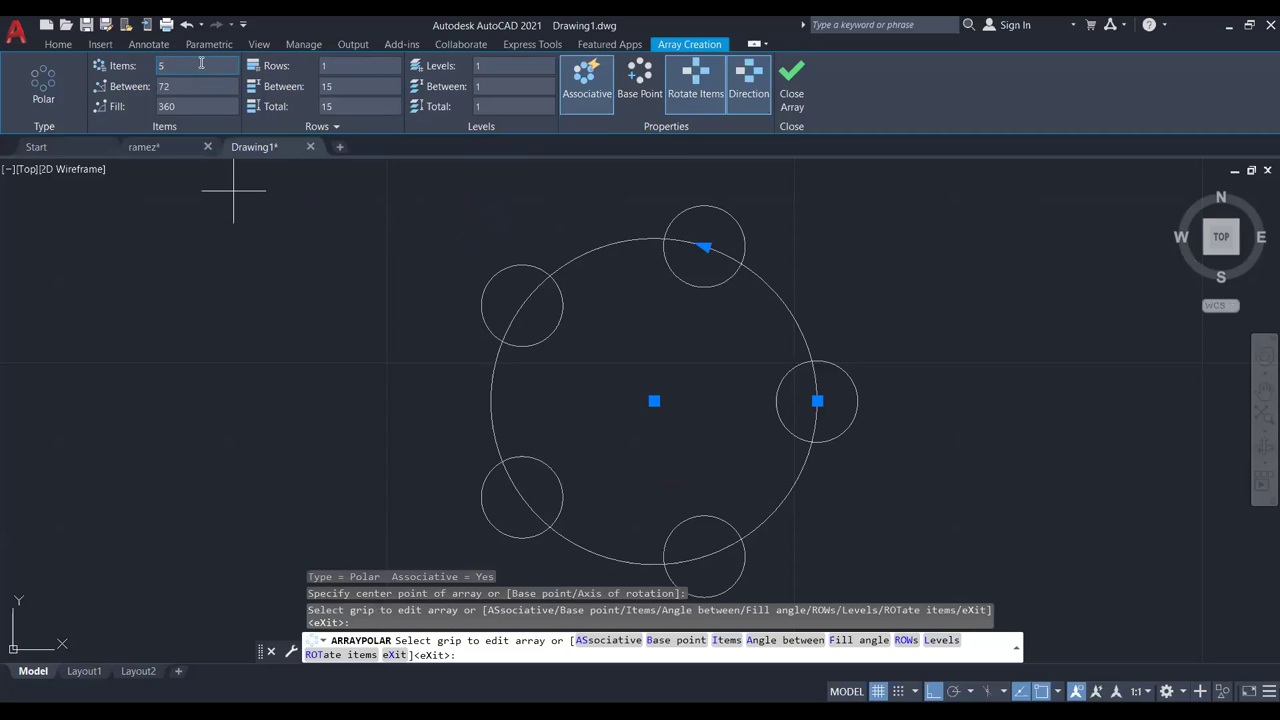
Set the polar array's number of items to 4 and leave the array editing.
left_click(204, 69)
type("4")
key("Return")
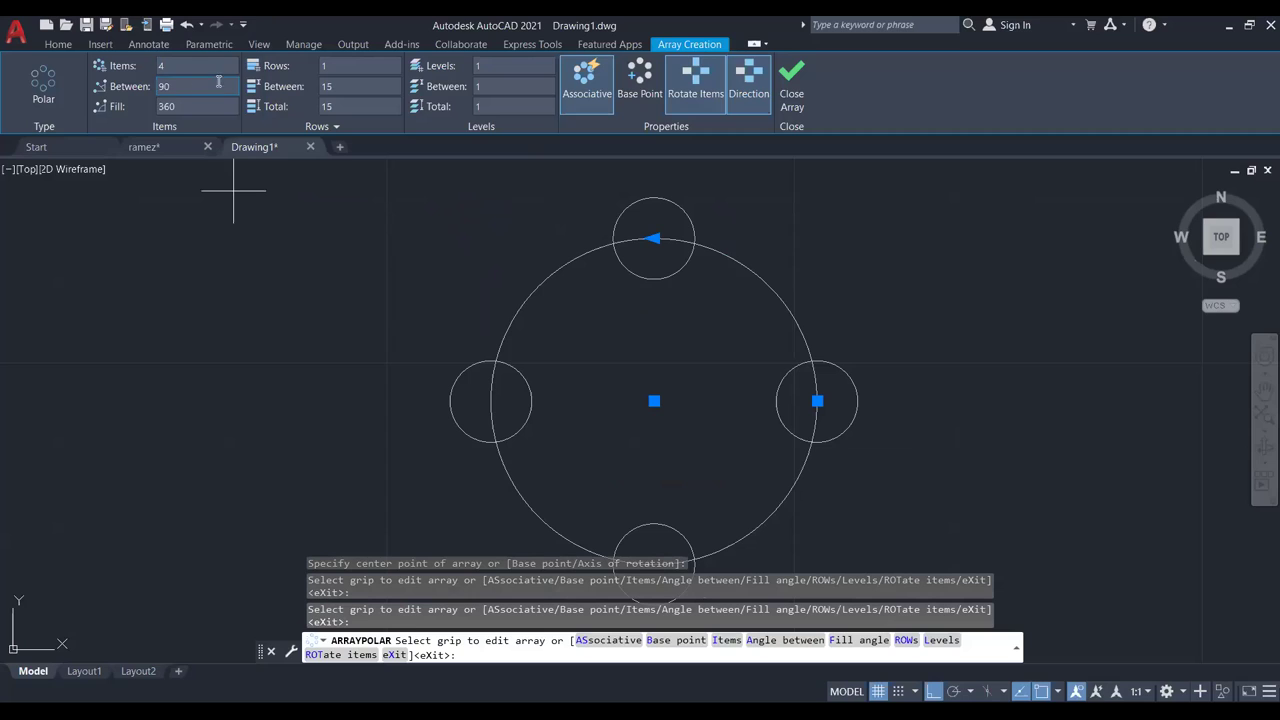
double_click(180, 86)
key("Escape")
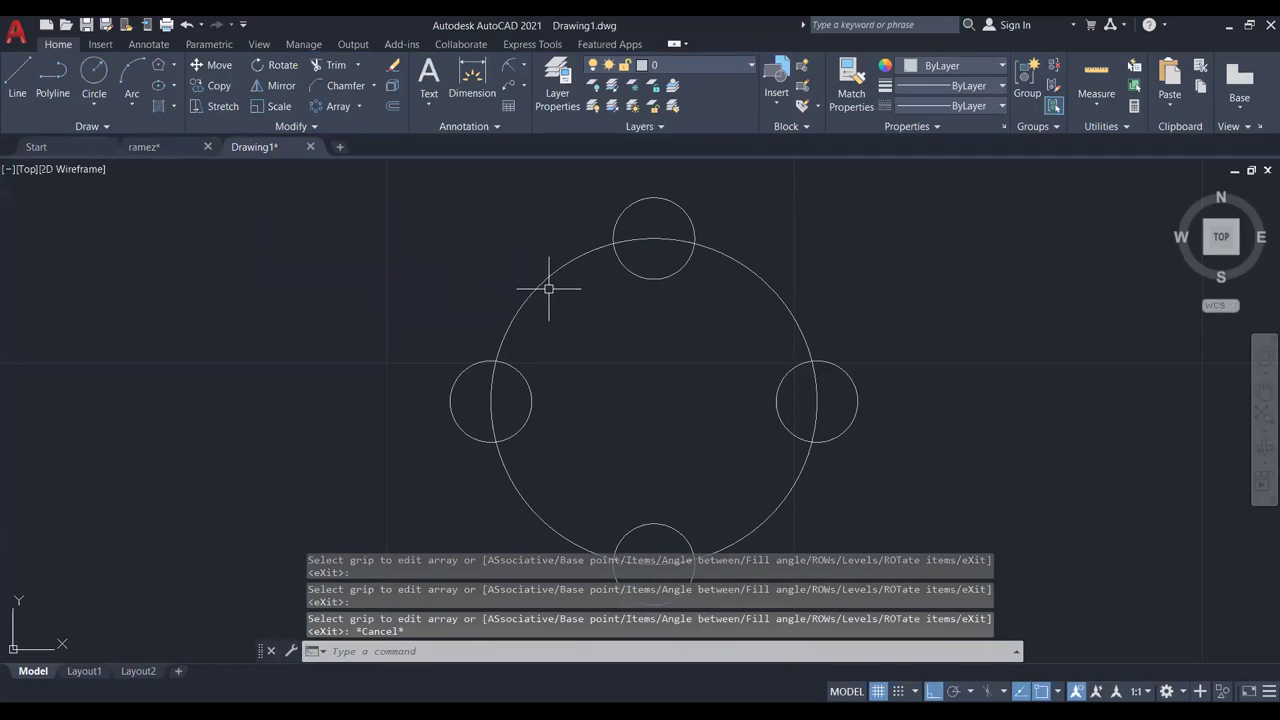
Erase the large circle together with the arrayed small circles.
left_click(949, 275)
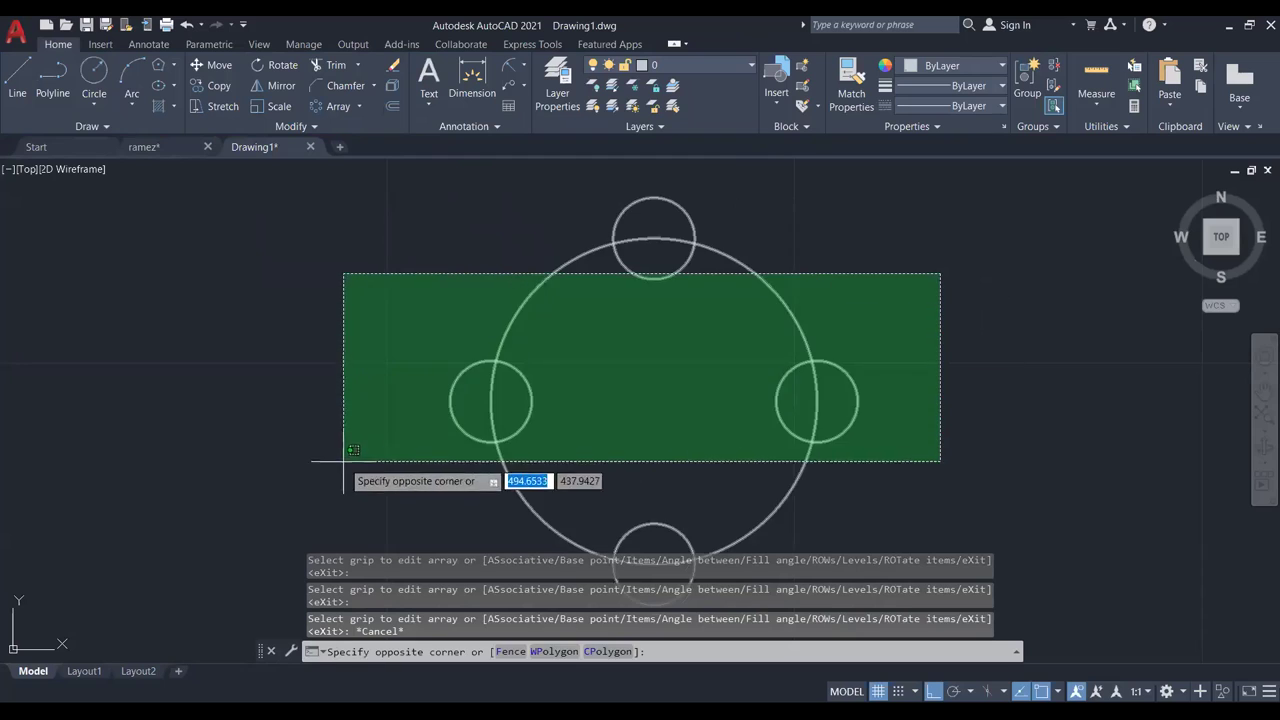
left_click(310, 540)
key("Delete")
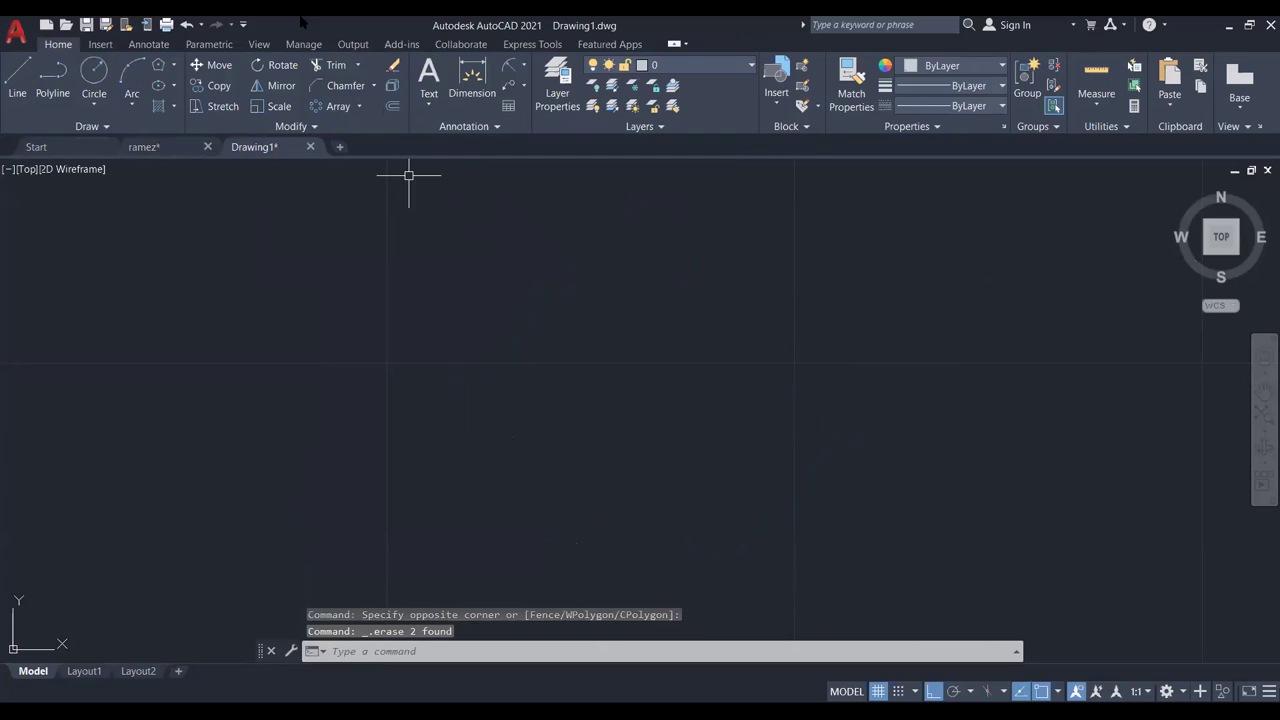
Draw a single horizontal line freehand in the empty drawing area.
left_click(17, 80)
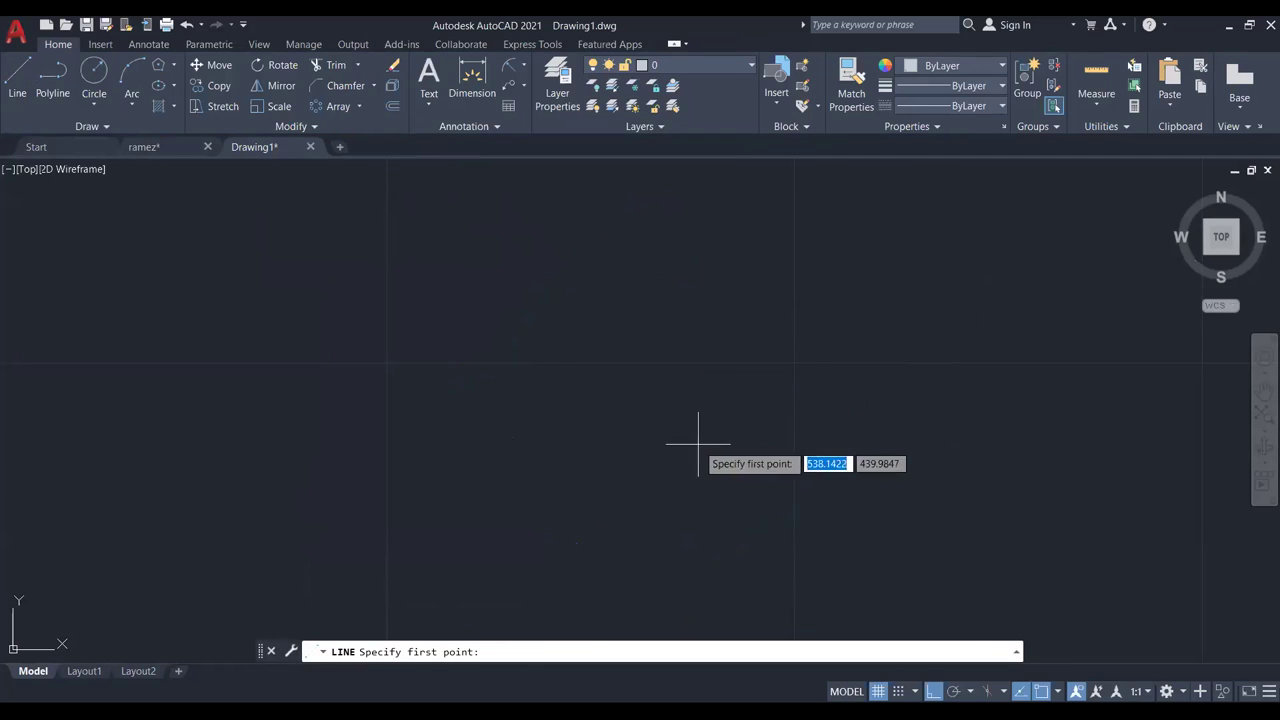
left_click(488, 381)
left_click(862, 379)
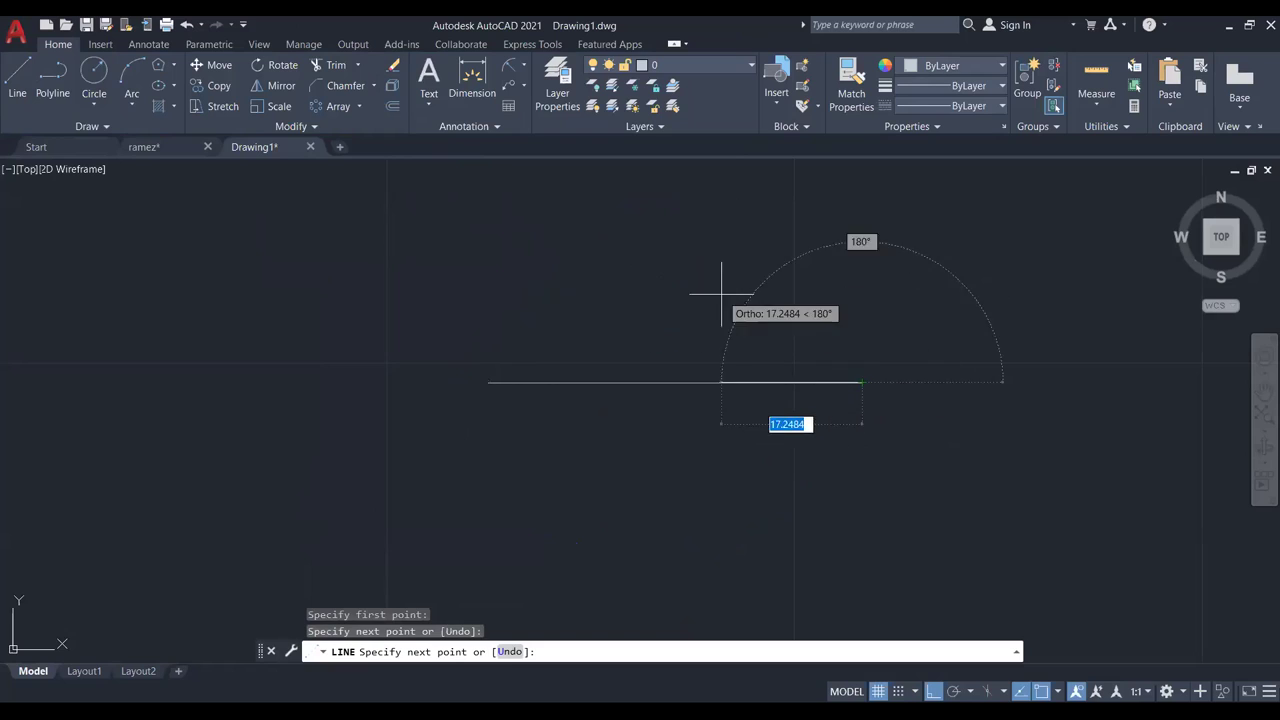
middle_click_drag(664, 226, 694, 246)
key("Escape")
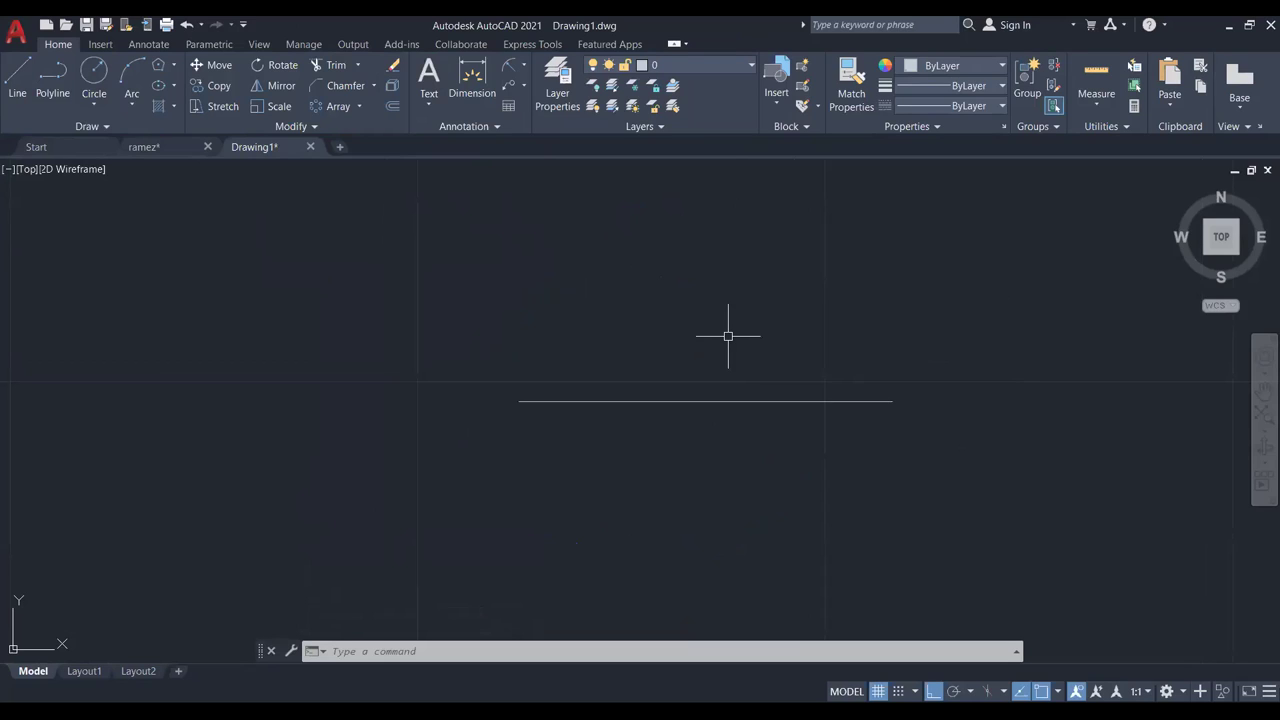
Offset the horizontal line by a distance of 10 to its lower side.
left_click(396, 107)
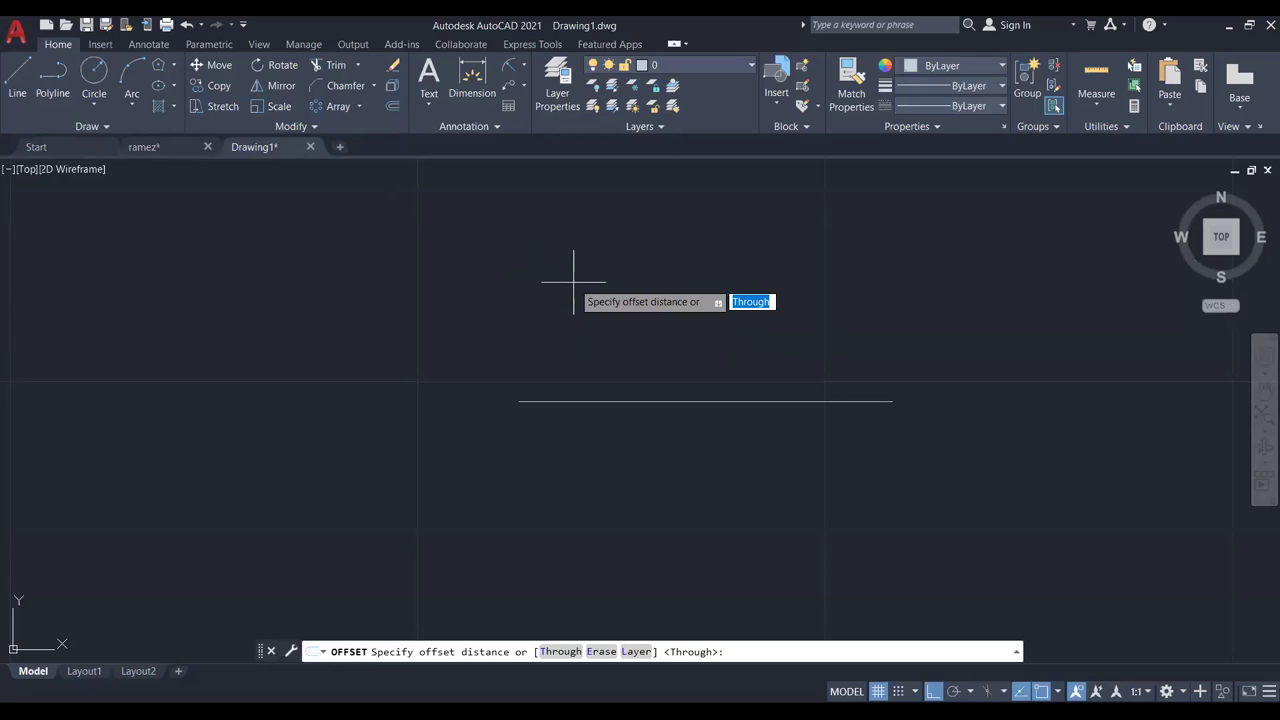
type("10")
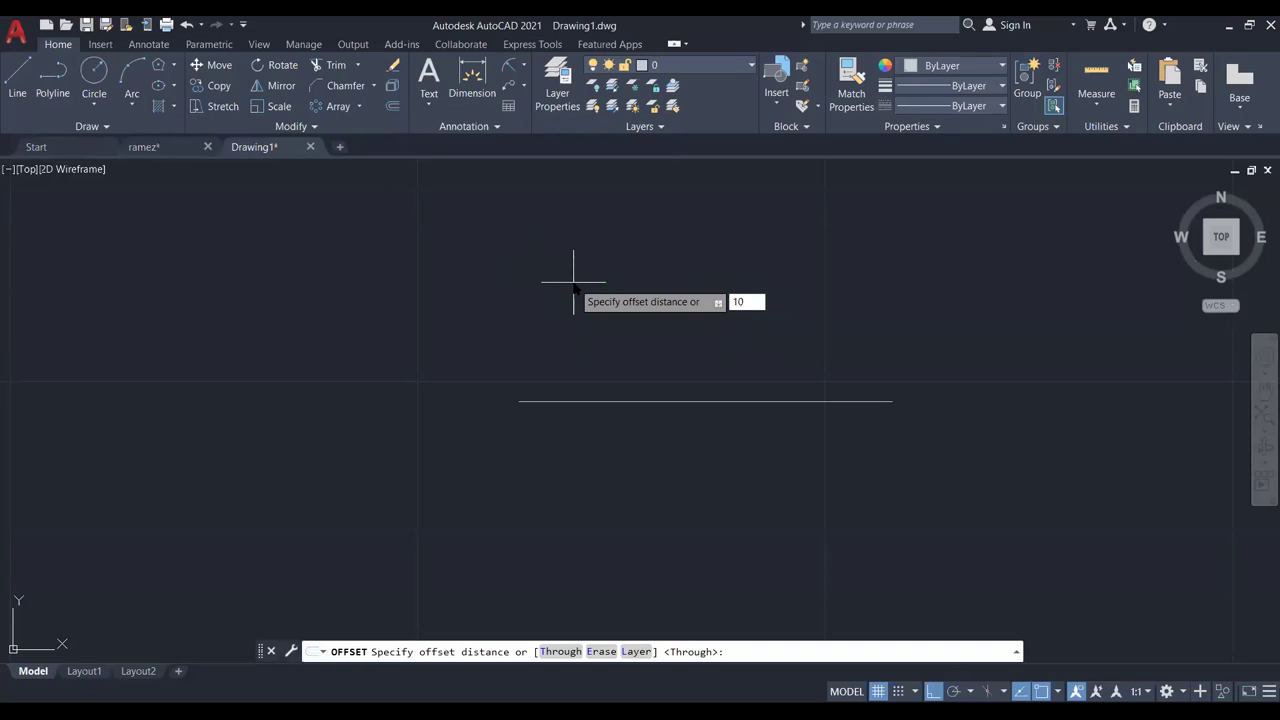
key("Return")
scroll(645, 294, "down", 2)
middle_click_drag(645, 294, 594, 362)
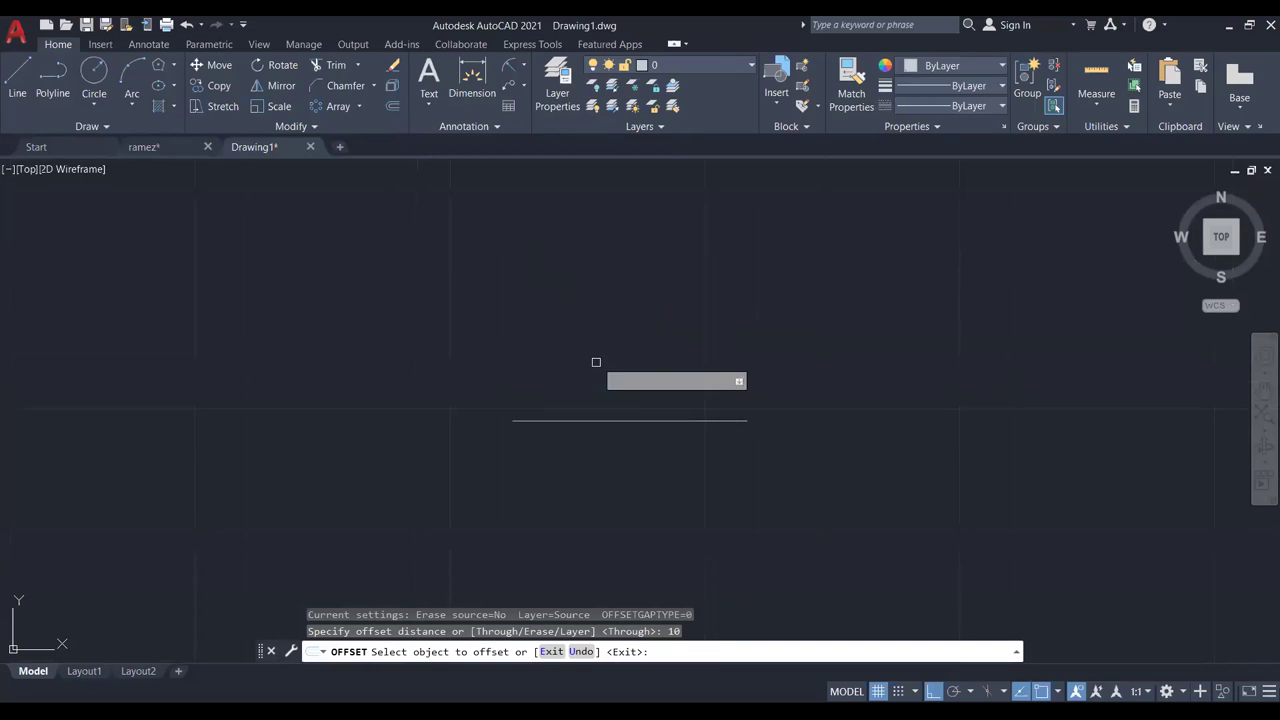
left_click(669, 422)
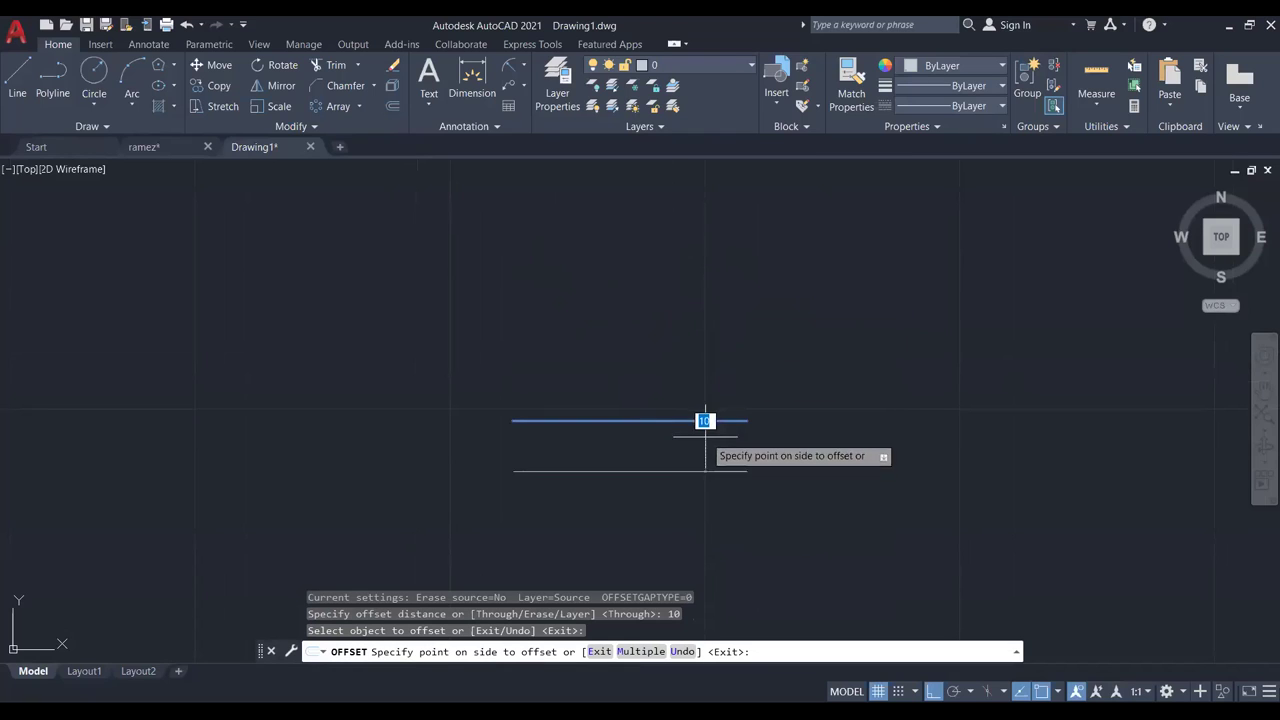
left_click(705, 446)
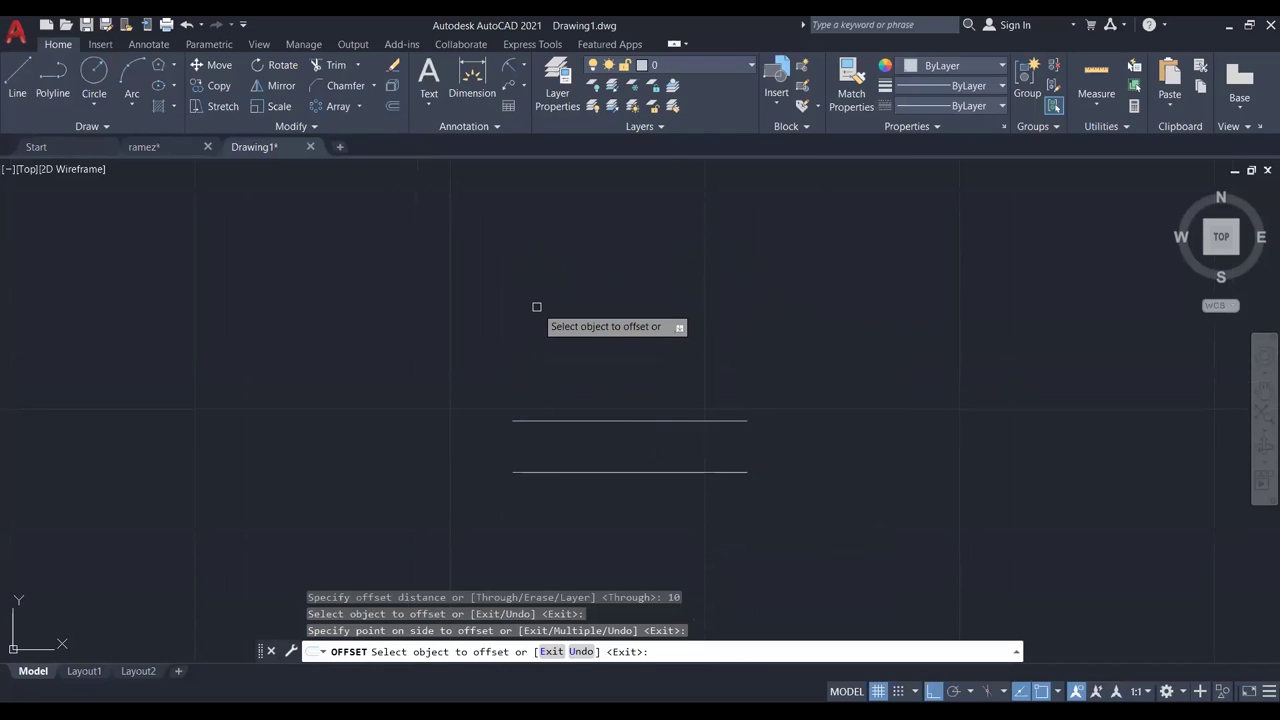
key("Escape")
Erase both the horizontal line and its offset copy.
left_click(765, 378)
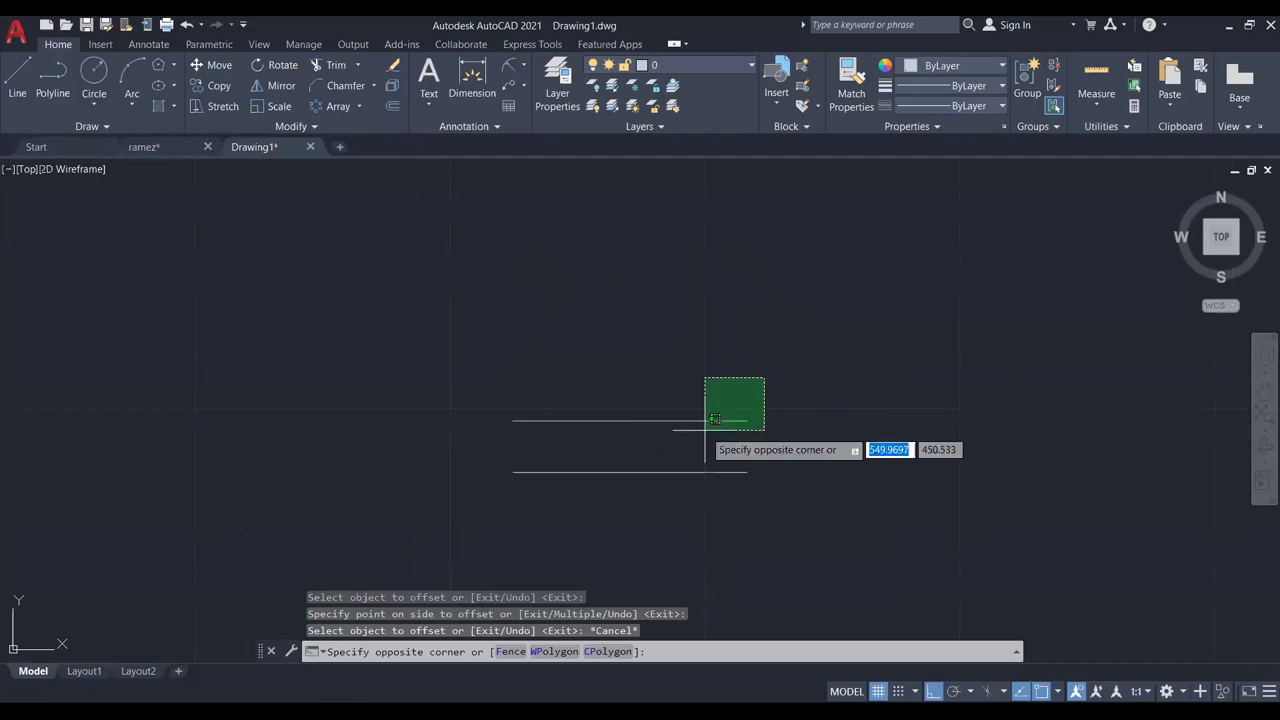
left_click(613, 517)
key("Delete")
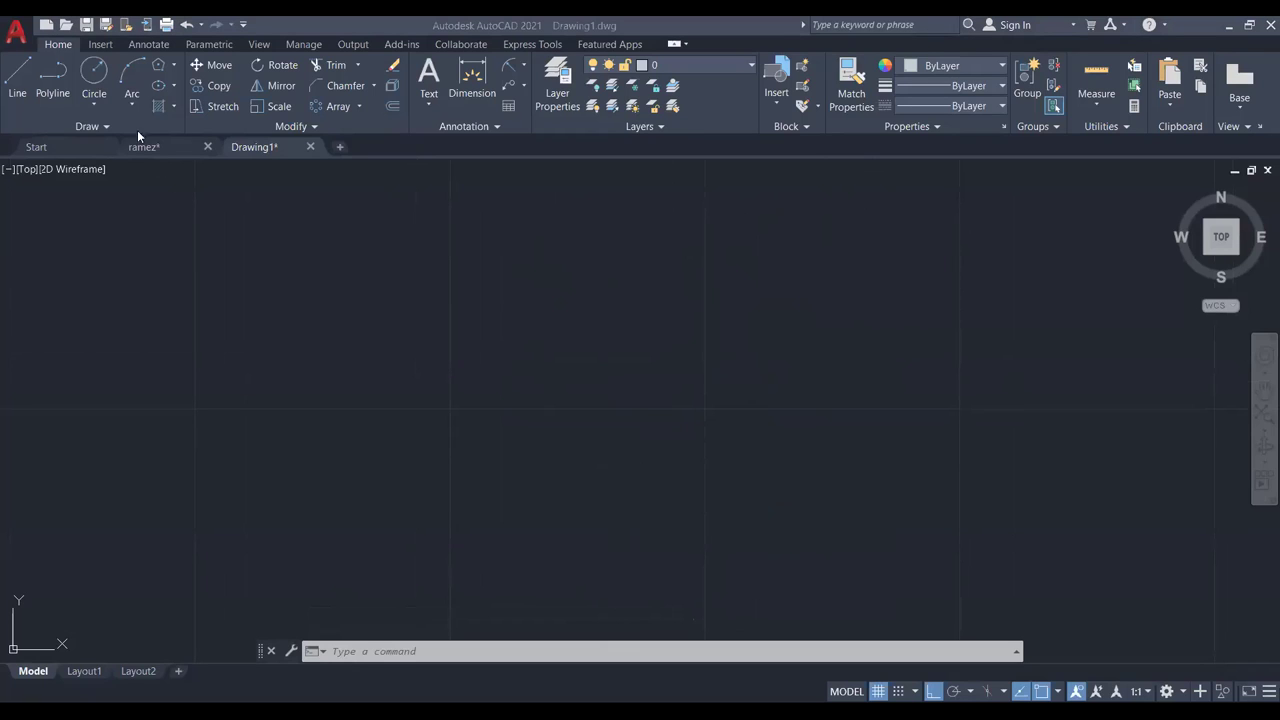
Draw an open three-segment polyline going across, down and back, and check its selection as one object.
left_click(56, 88)
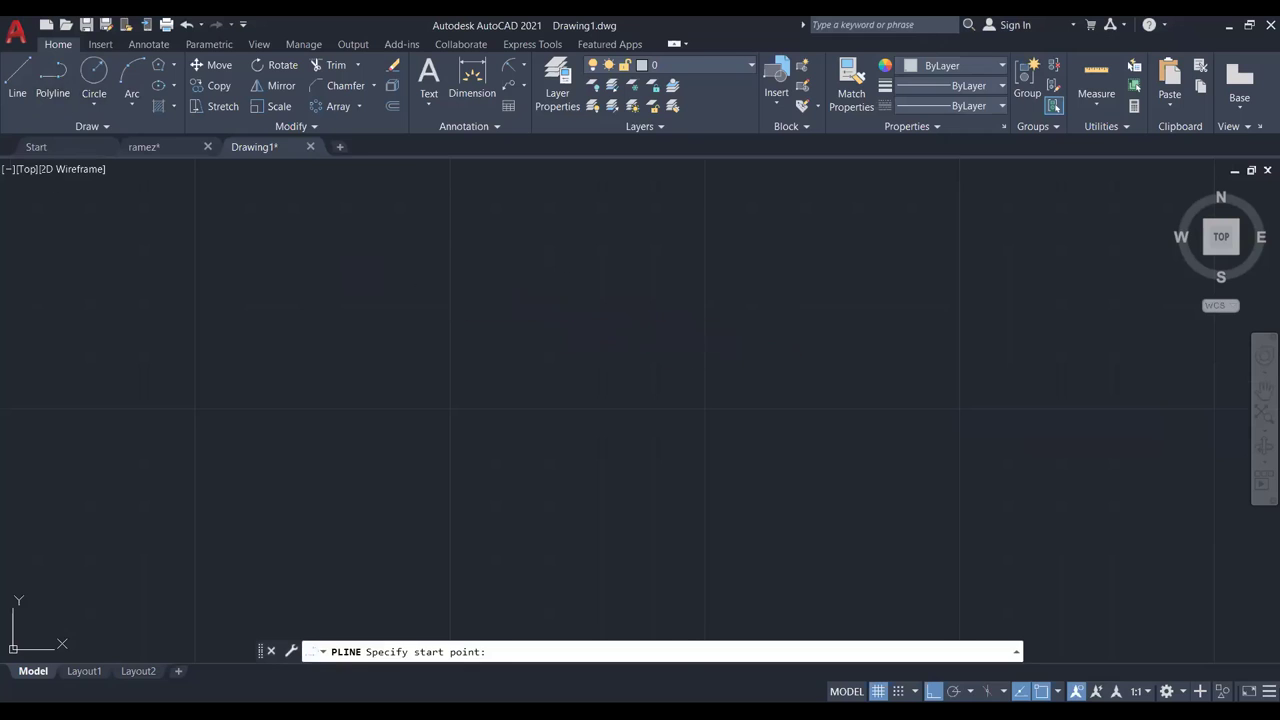
left_click(441, 281)
left_click(669, 281)
left_click(669, 410)
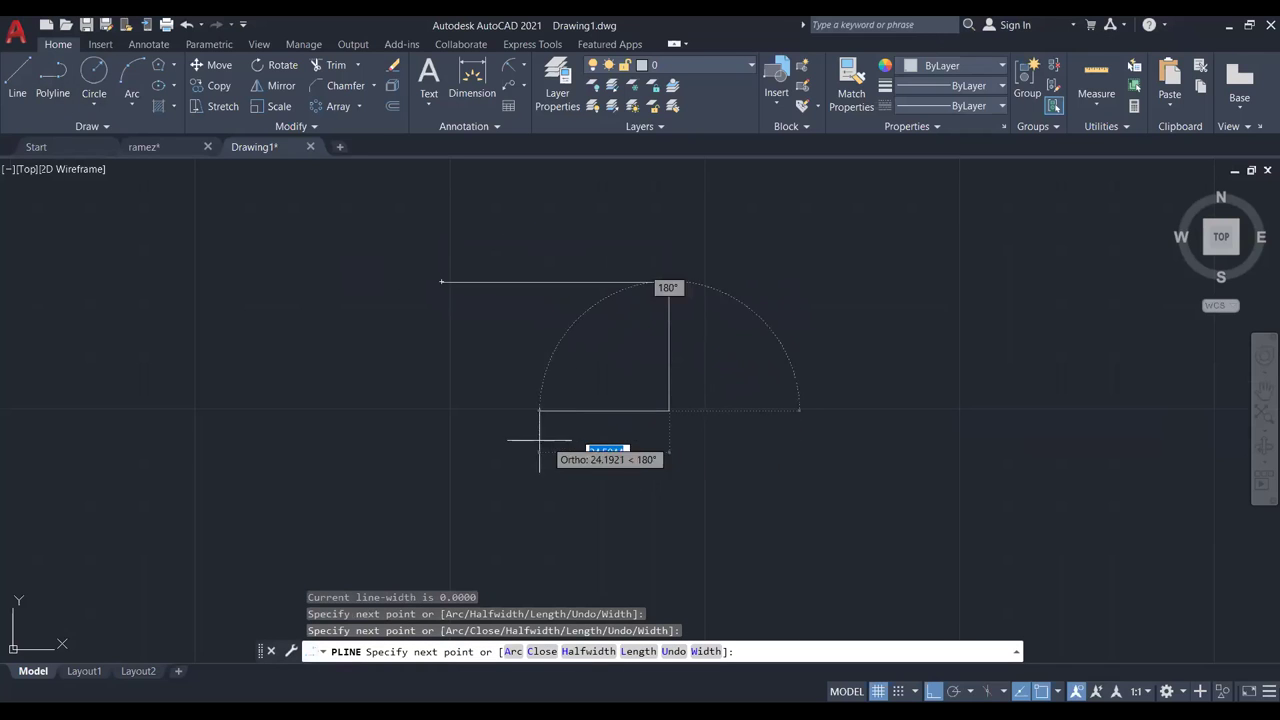
left_click(521, 440)
key("Escape")
left_click(669, 346)
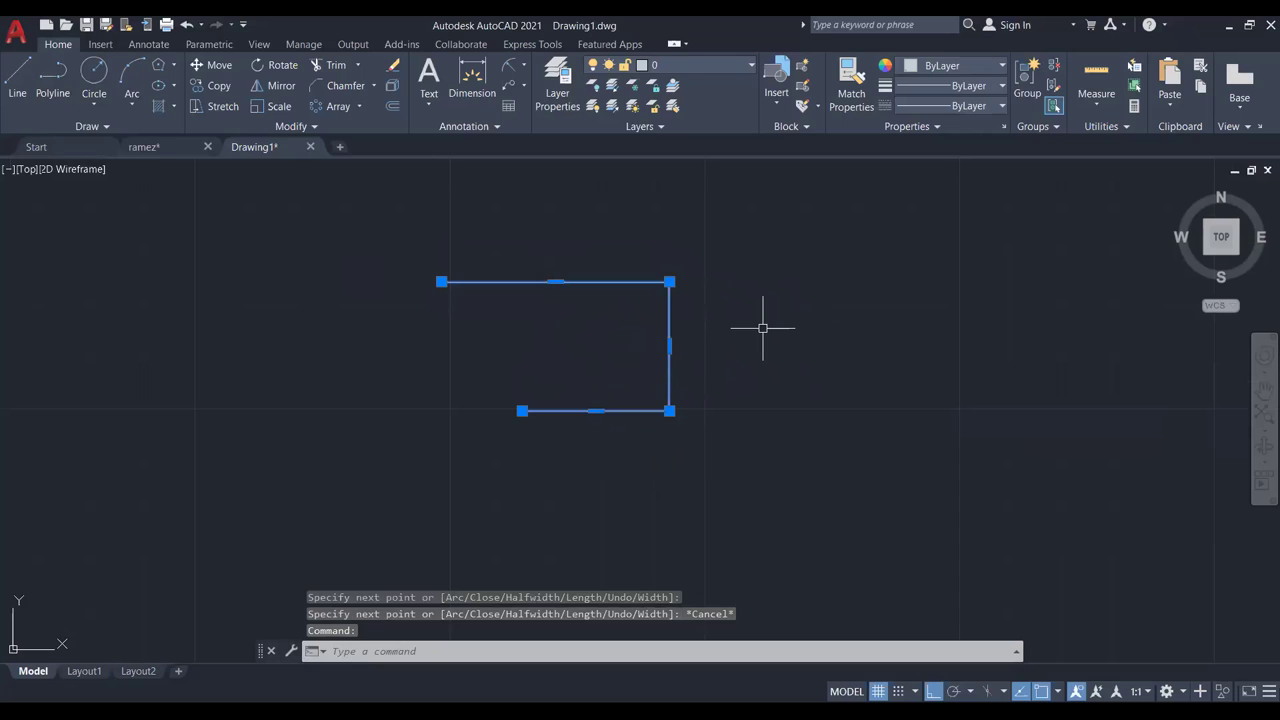
key("Escape")
Draw a similar open three-sided shape with the Line tool beside the polyline, and check that its vertical segment selects separately.
left_click(18, 80)
left_click(866, 288)
left_click(1103, 288)
left_click(1103, 411)
left_click(958, 411)
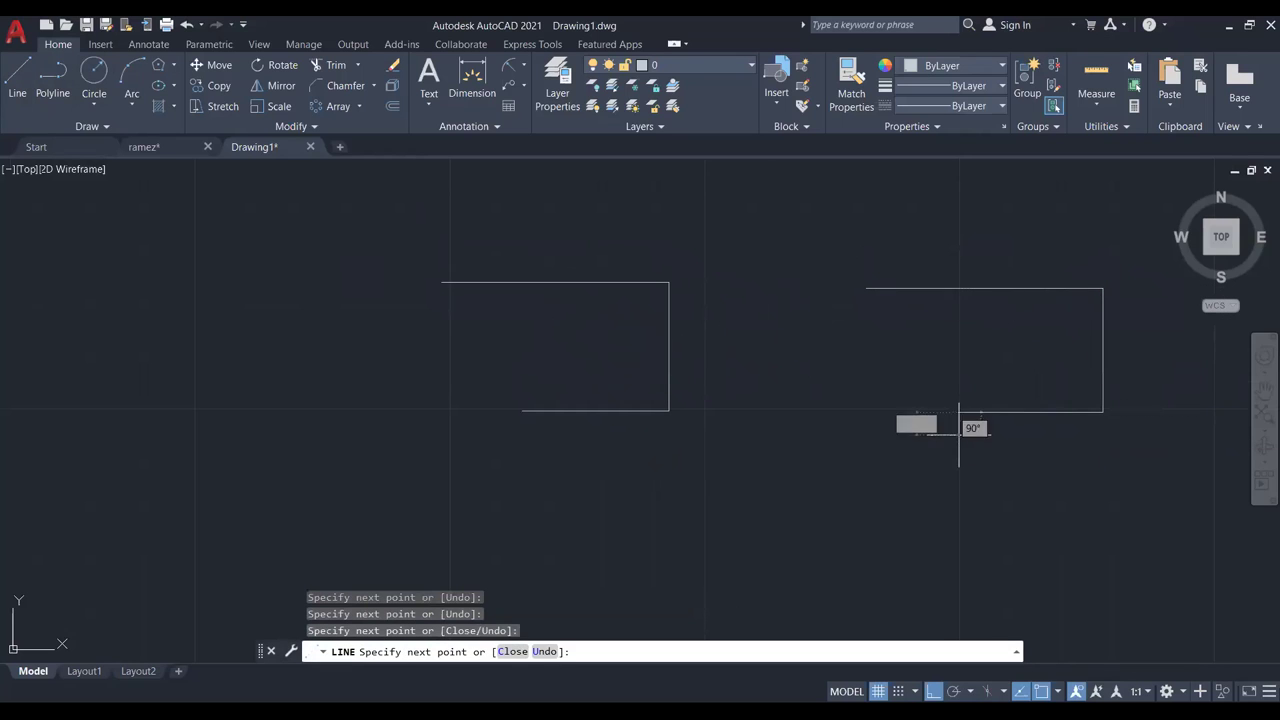
key("Escape")
left_click(1102, 366)
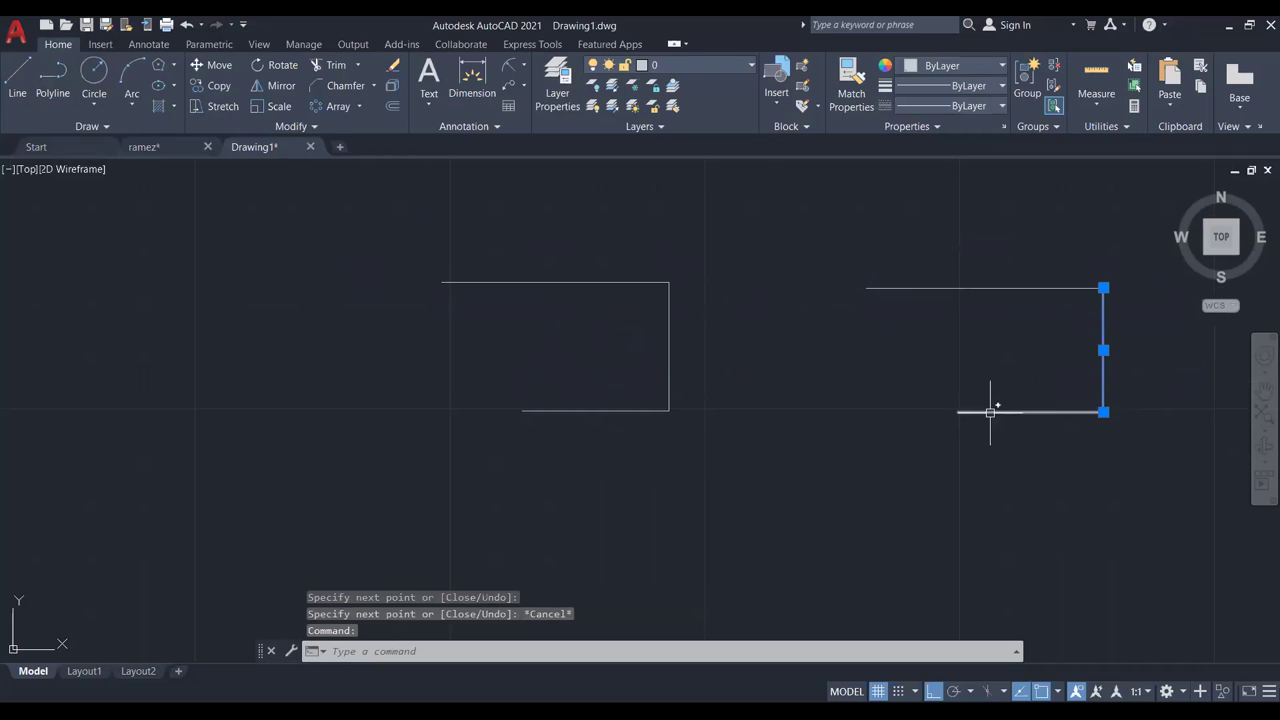
key("Escape")
Erase the three-segment polyline, keeping the shape drawn with separate lines.
middle_click_drag(698, 365, 794, 377)
scroll(760, 371, "up", 2)
scroll(748, 367, "down", 2)
scroll(746, 420, "up", 2)
scroll(711, 411, "down", 2)
middle_click_drag(711, 411, 724, 424)
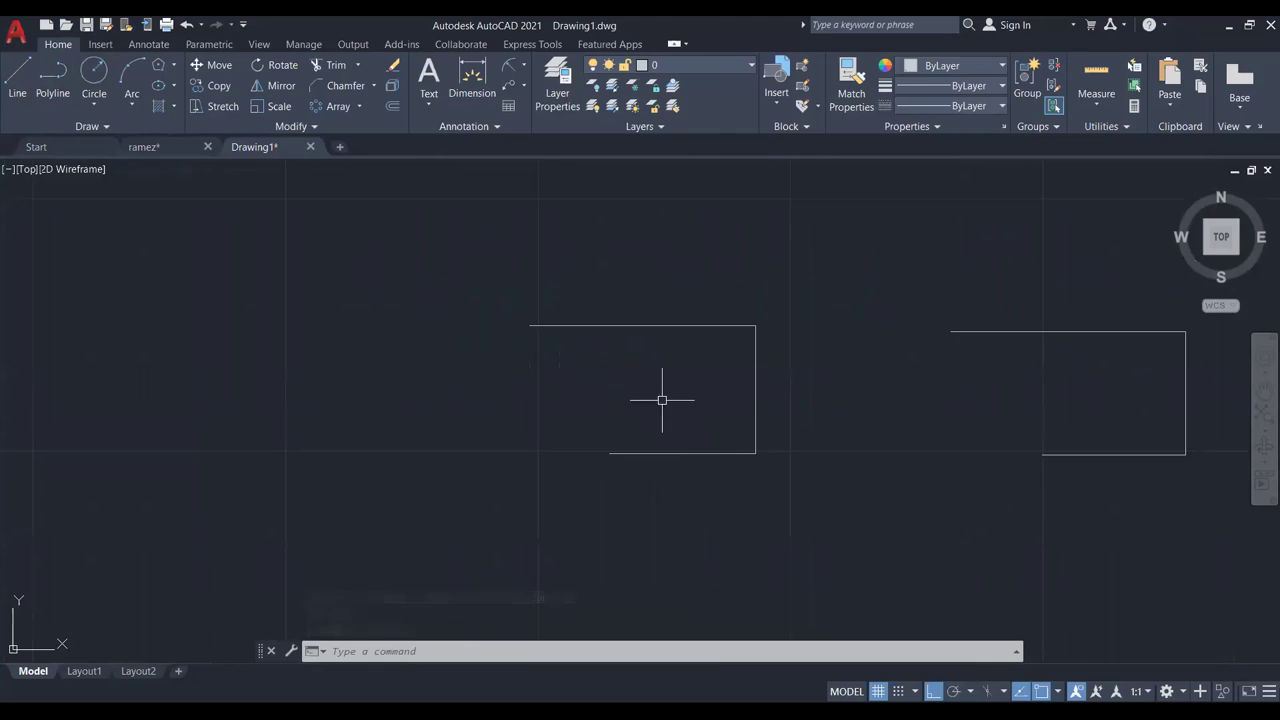
left_click(756, 346)
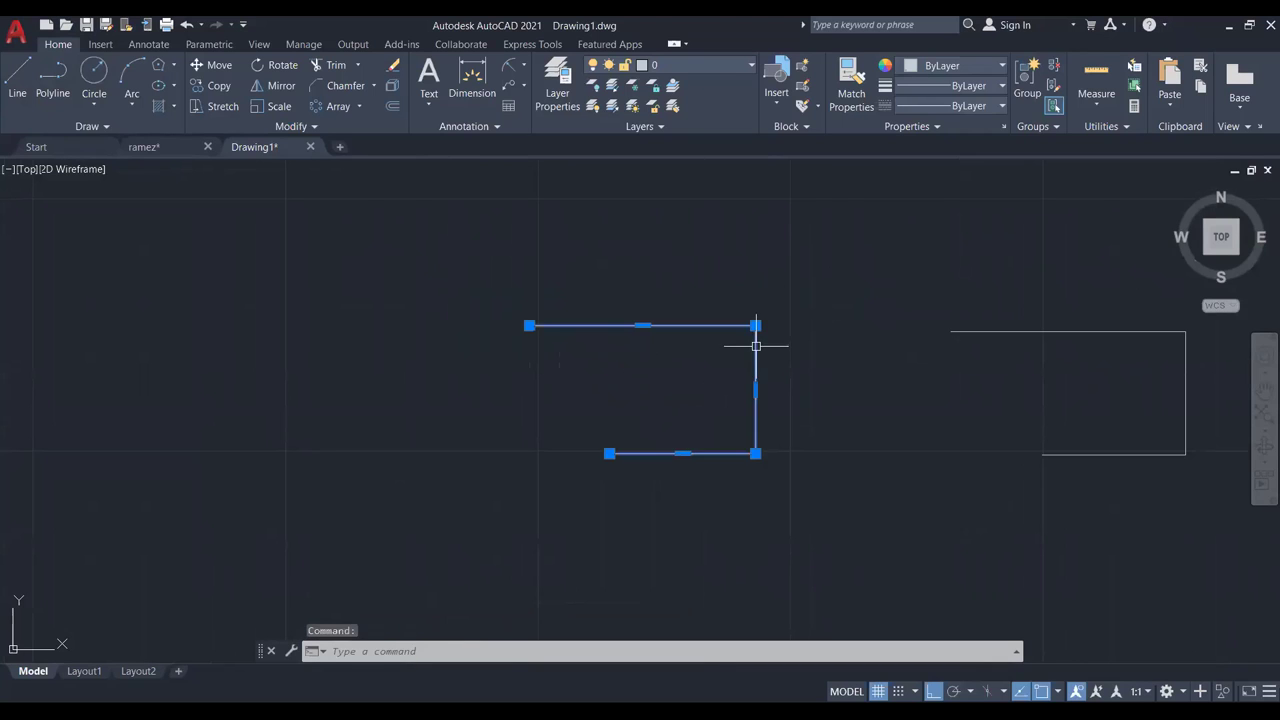
key("Delete")
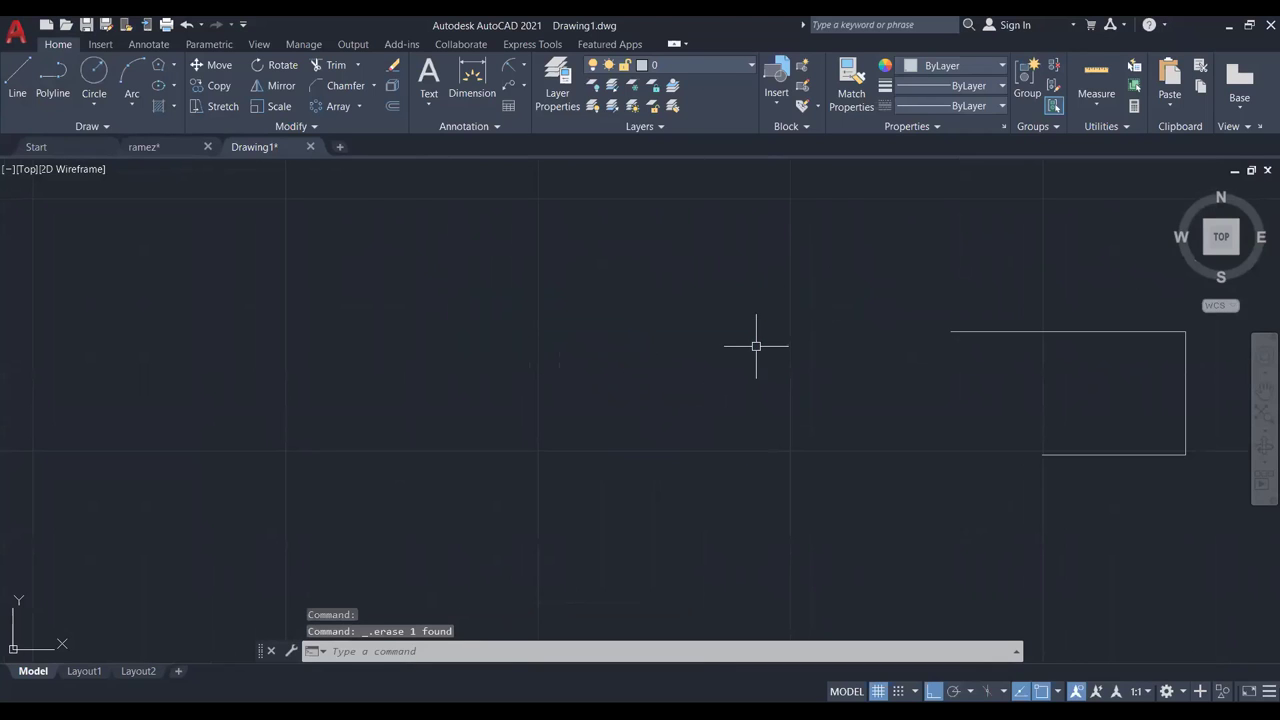
Draw a closed rectangular polyline beside the open shape, ending back at its start point.
left_click(46, 78)
left_click(464, 328)
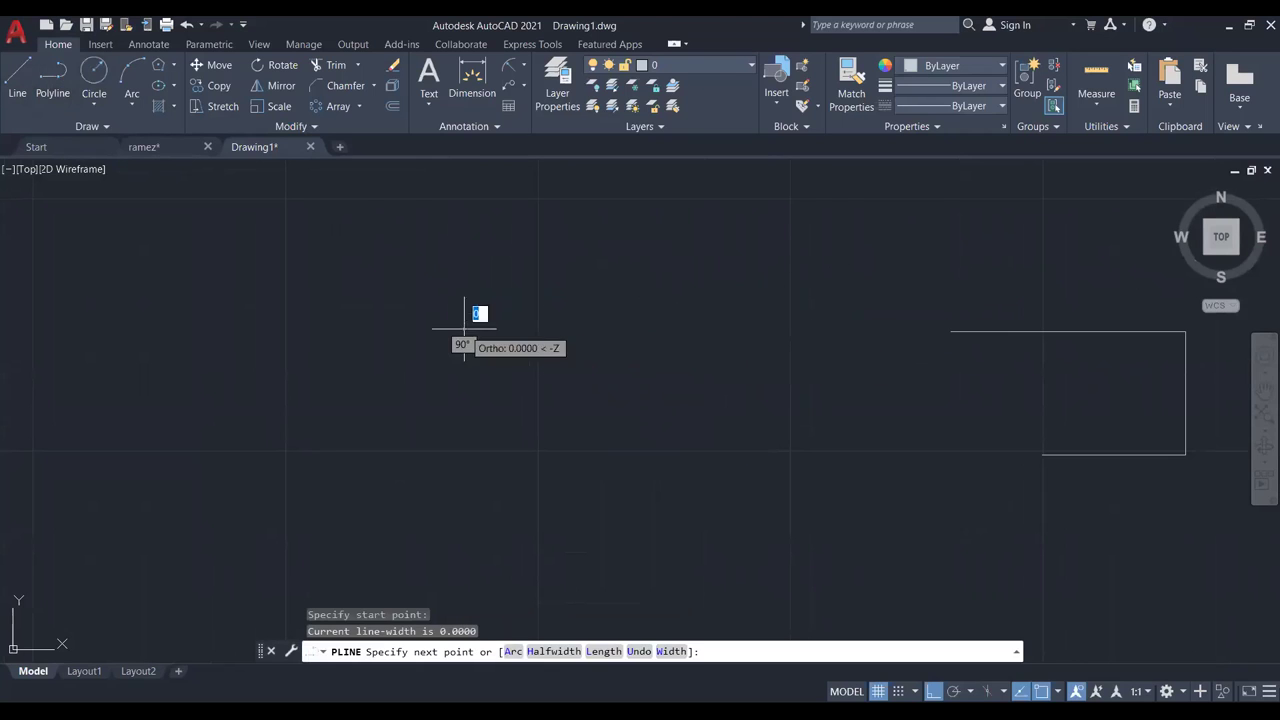
left_click(716, 408)
left_click(690, 474)
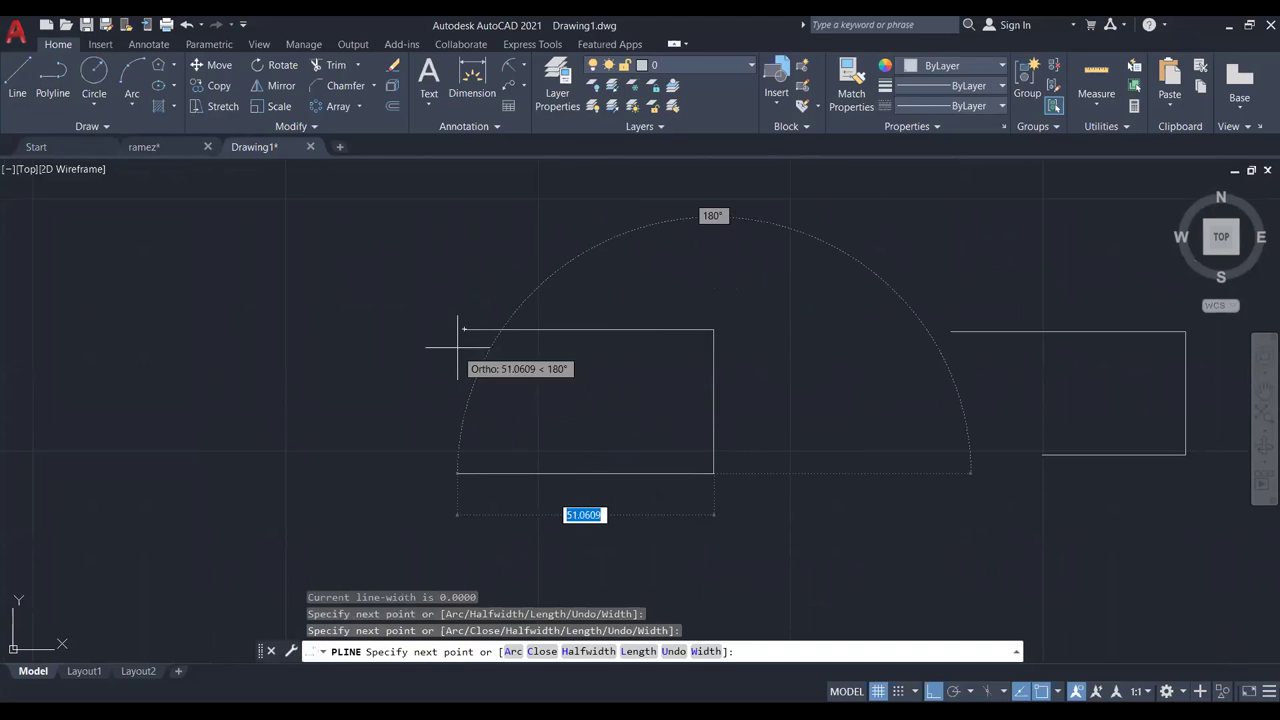
left_click(464, 345)
left_click(464, 328)
key("Escape")
Offset the rectangular polyline inward by a distance of 10.
scroll(600, 400, "up", 2)
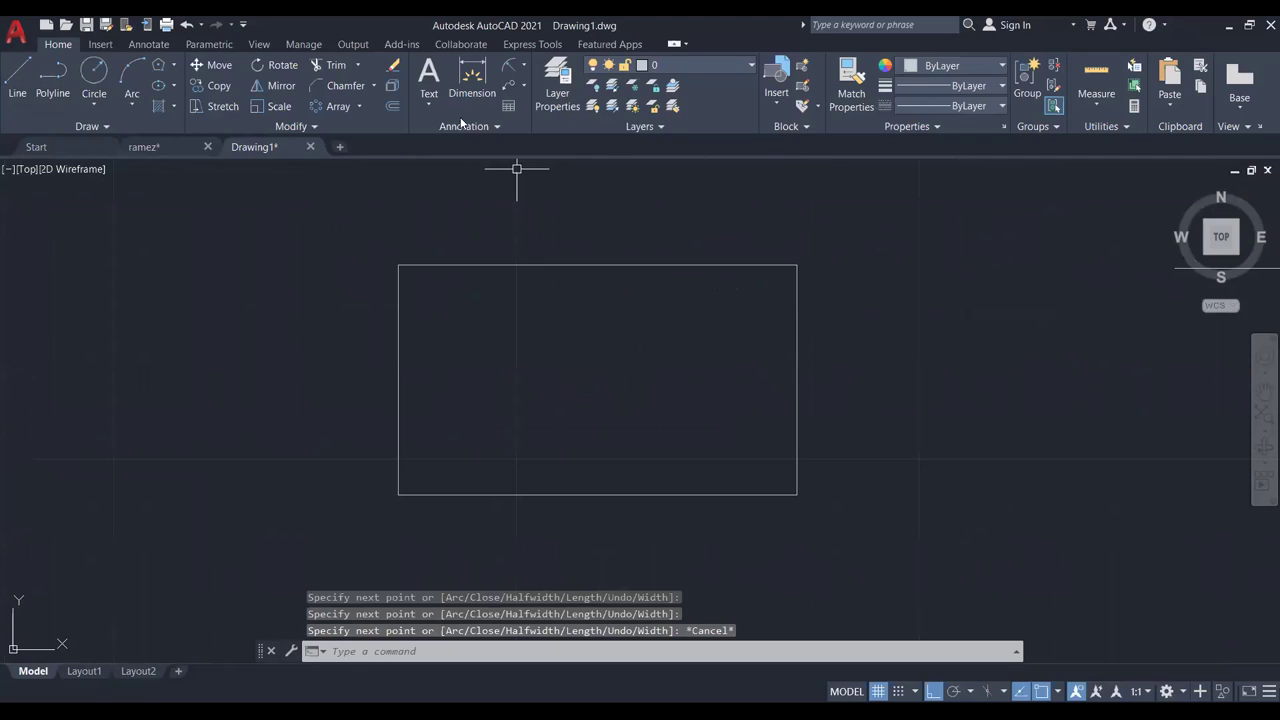
left_click(392, 106)
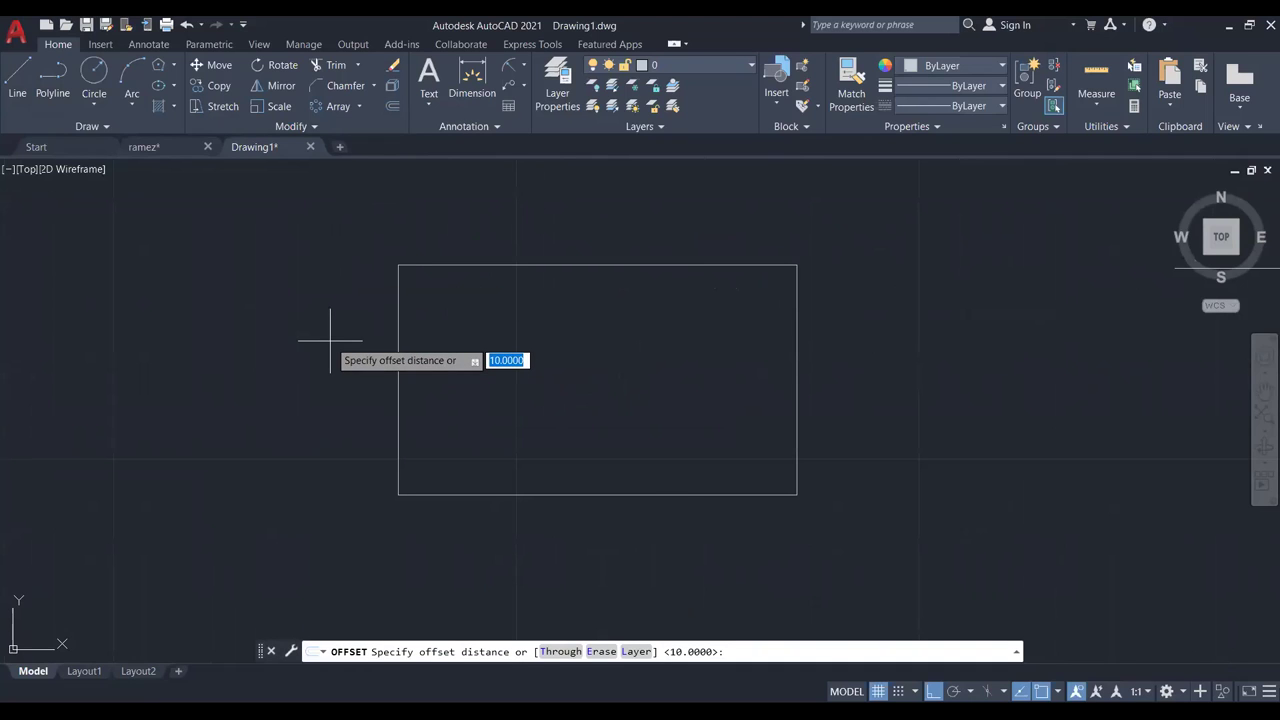
key("Return")
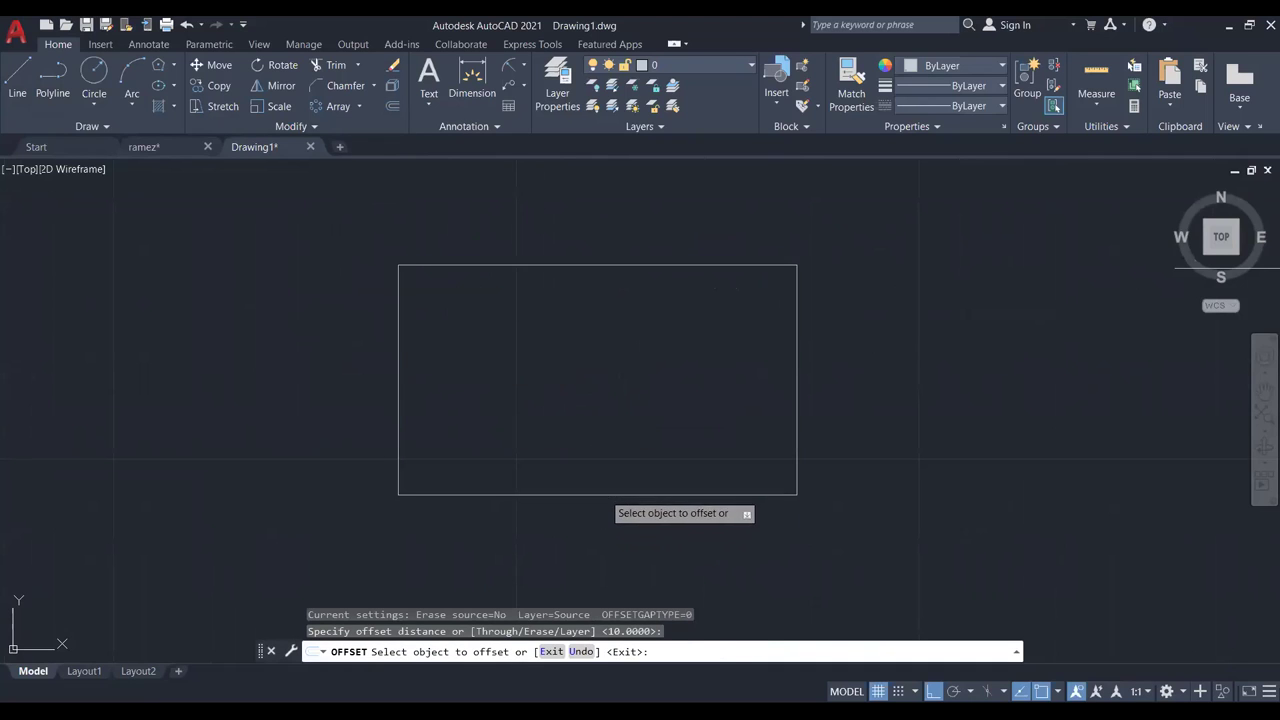
left_click(604, 494)
left_click(606, 449)
Offset the upper horizontal line and the vertical line of the separate-line shape inward by 10, one at a time.
scroll(657, 434, "down", 2)
middle_click_drag(657, 434, 266, 465)
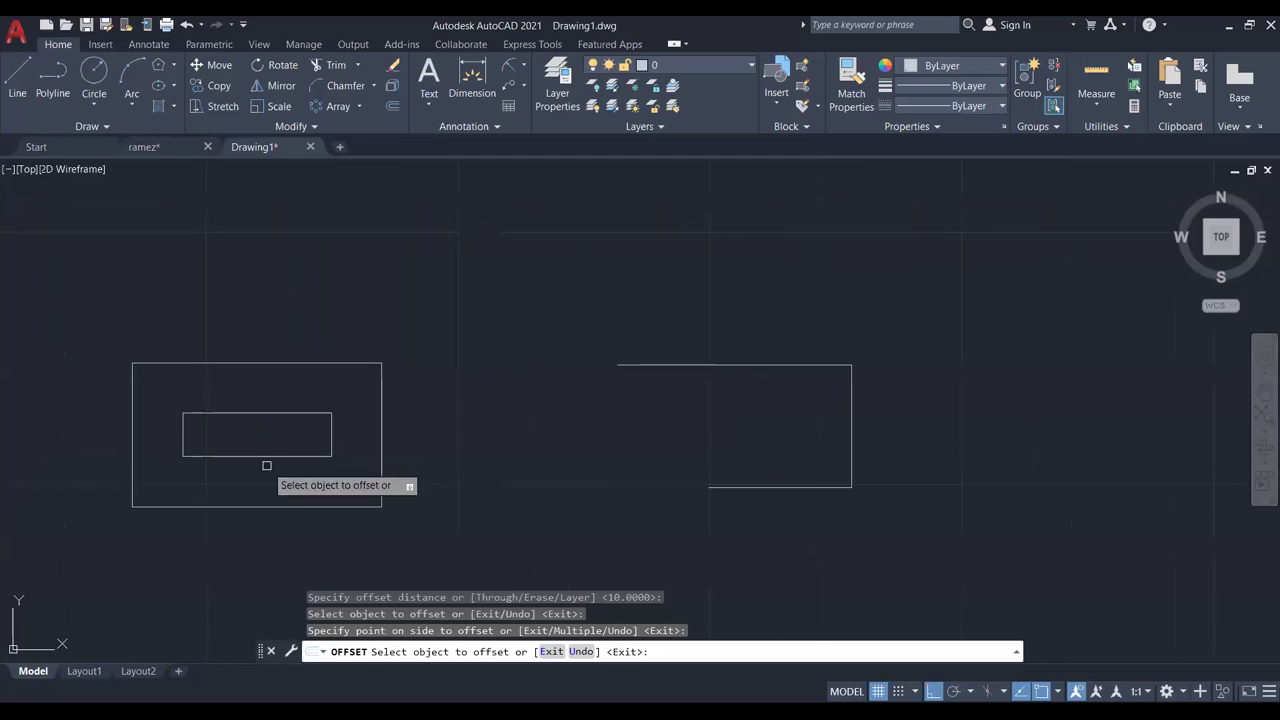
left_click(791, 365)
left_click(842, 435)
left_click(849, 436)
left_click(788, 448)
key("Escape")
Erase the open shape with its offset lines and both rectangular polylines.
scroll(537, 425, "down", 2)
middle_click_drag(643, 423, 738, 408)
scroll(694, 411, "up", 2)
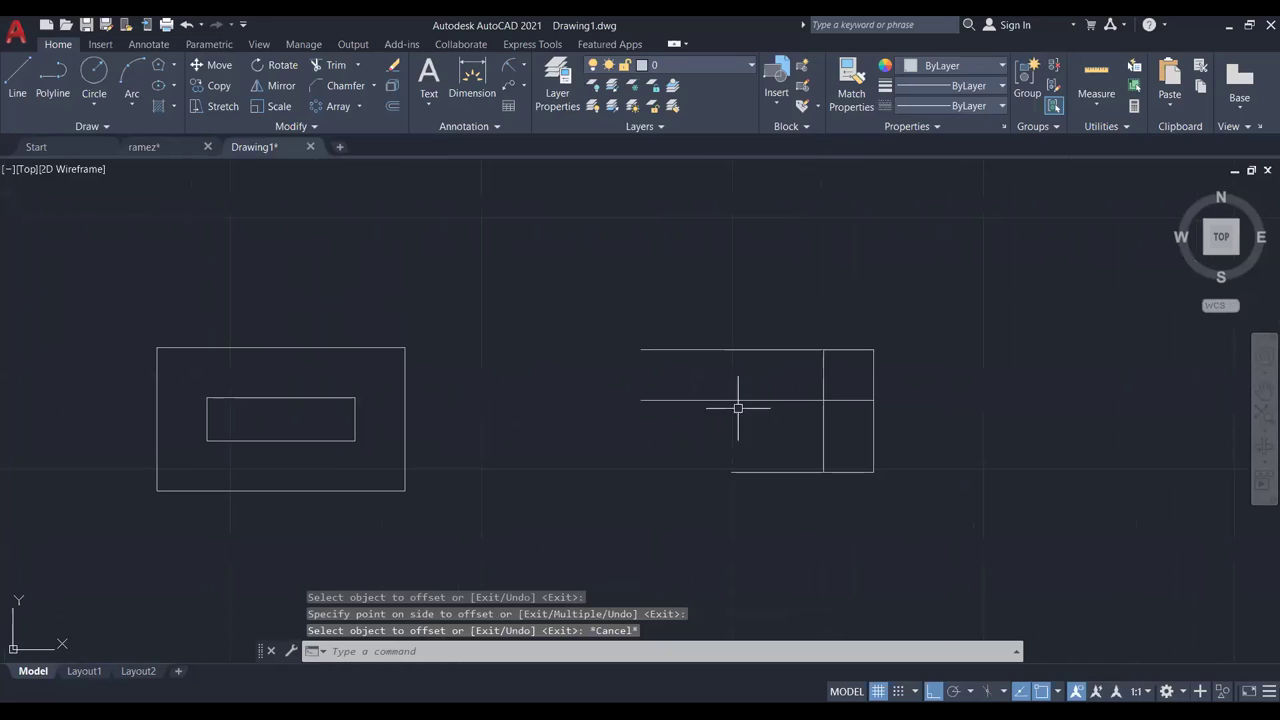
left_click(995, 295)
left_click(618, 524)
key("Delete")
left_click(465, 235)
left_click(220, 557)
key("Delete")
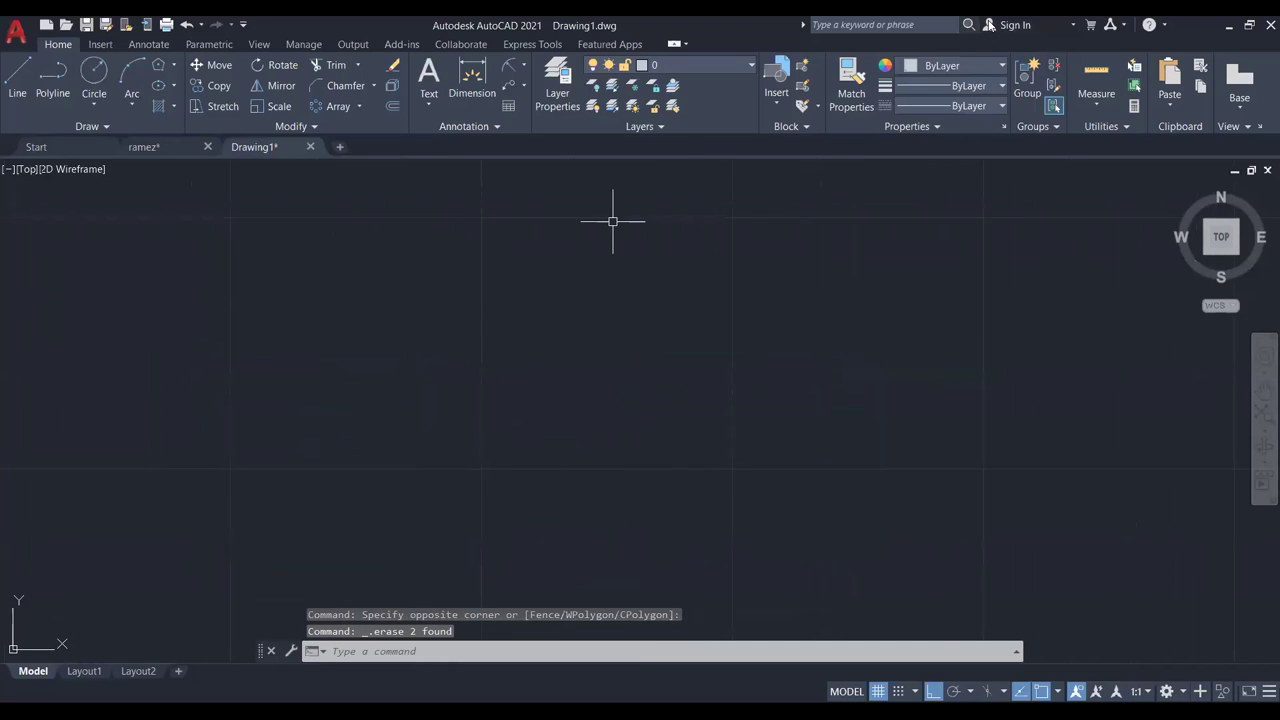
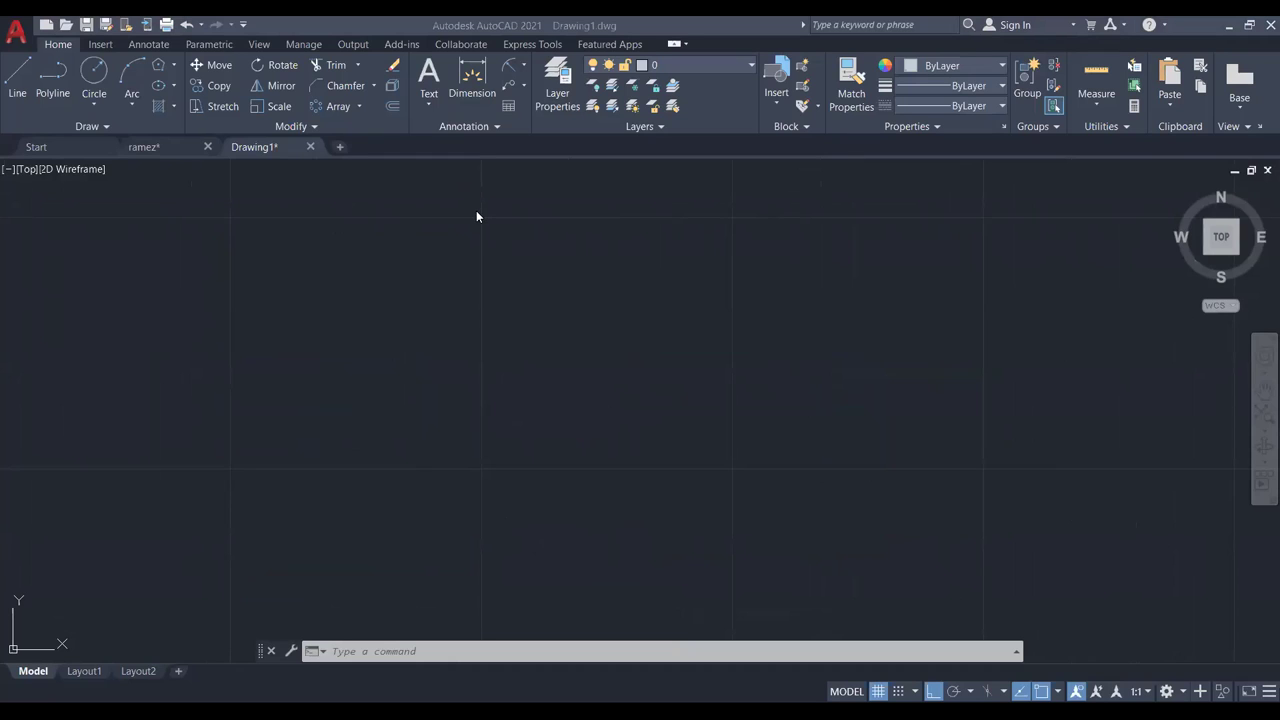
Create a multiline text box in the empty drawing area and enter the person's first name.
left_click(428, 105)
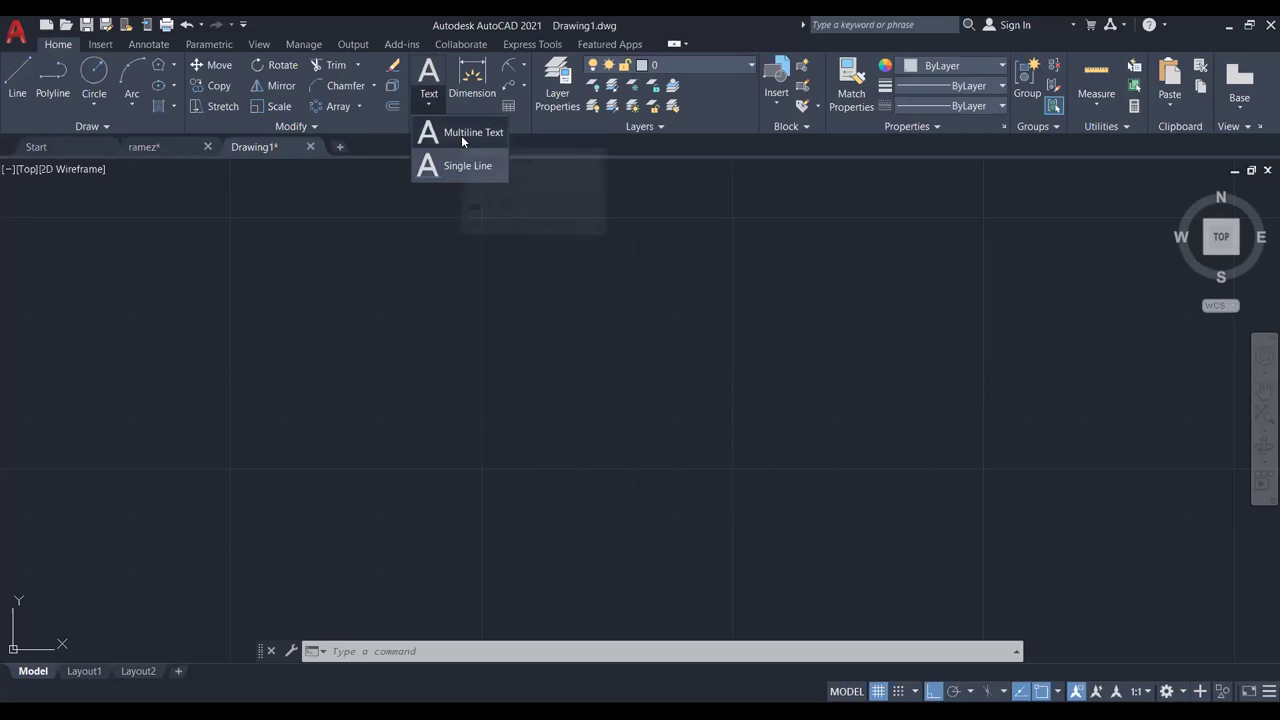
left_click(455, 132)
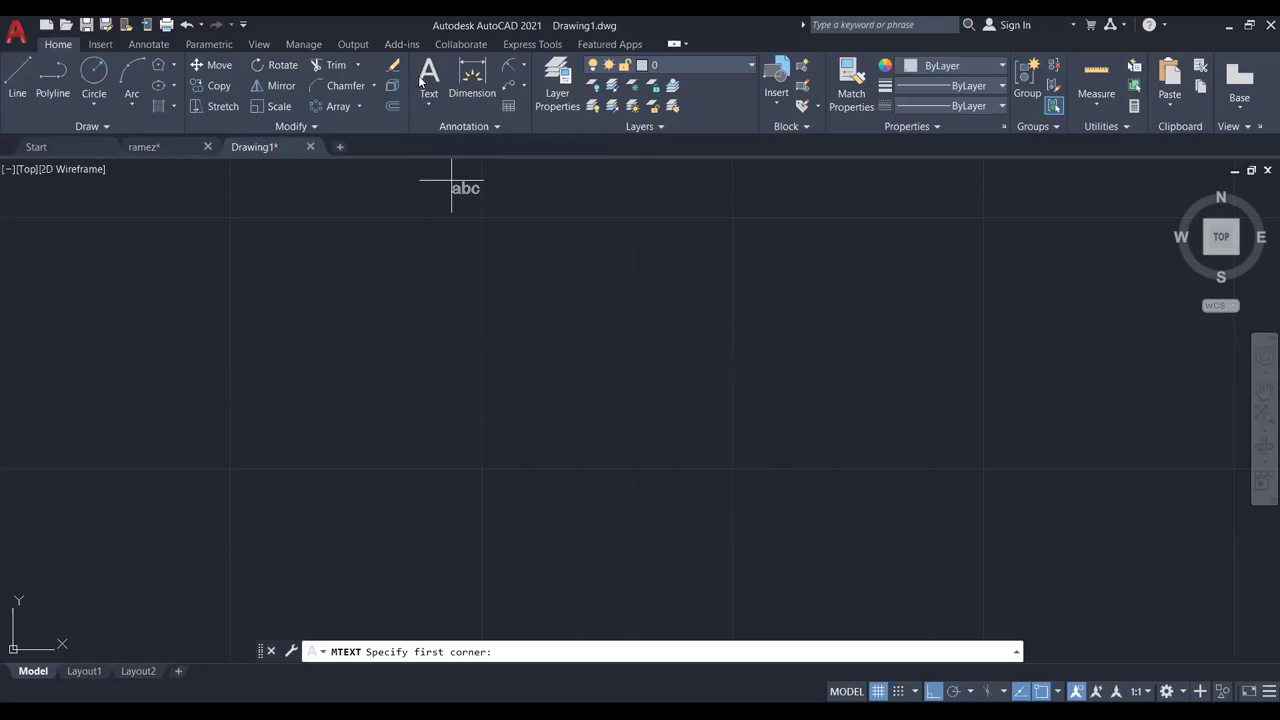
left_click(430, 106)
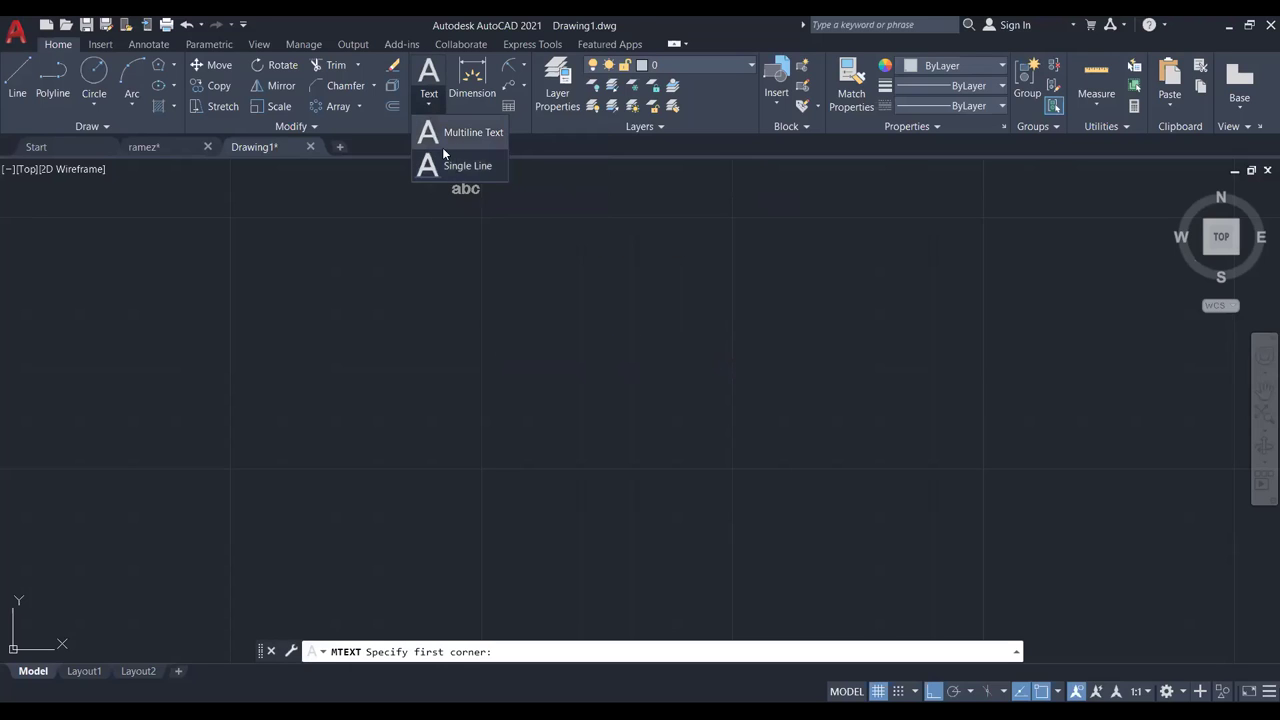
left_click(453, 131)
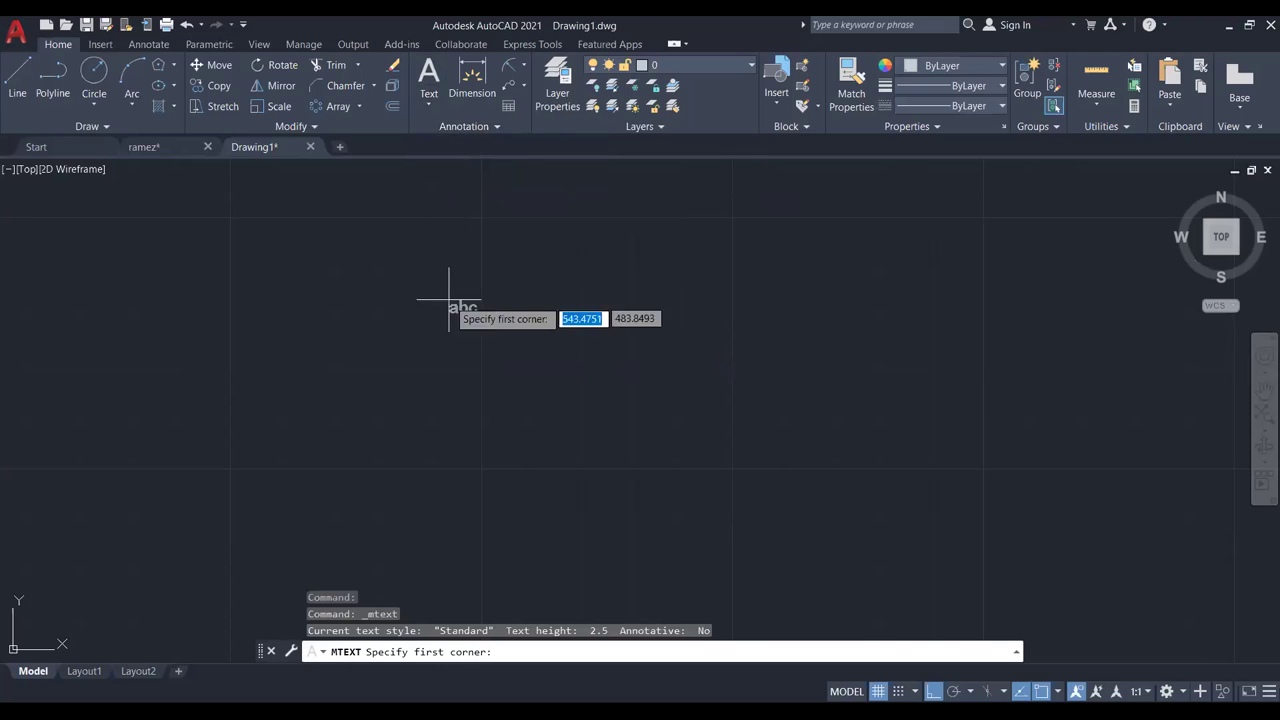
left_click(442, 307)
left_click(633, 352)
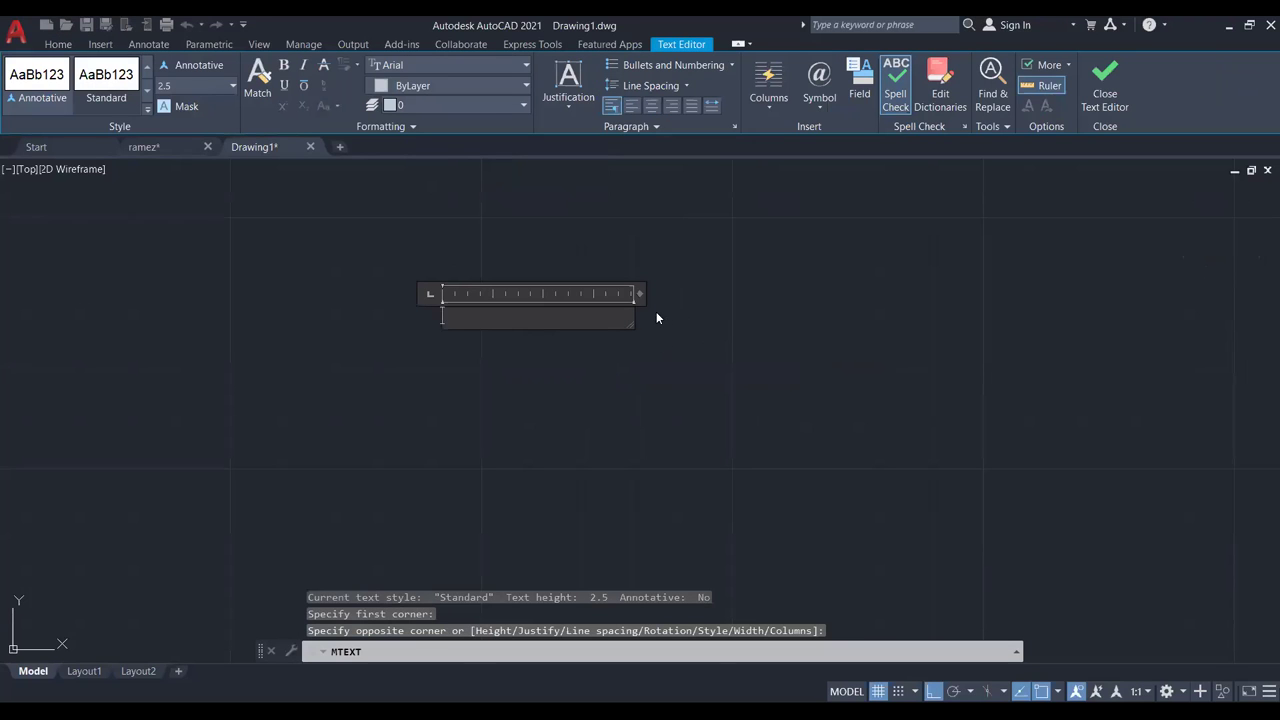
type("mohammad")
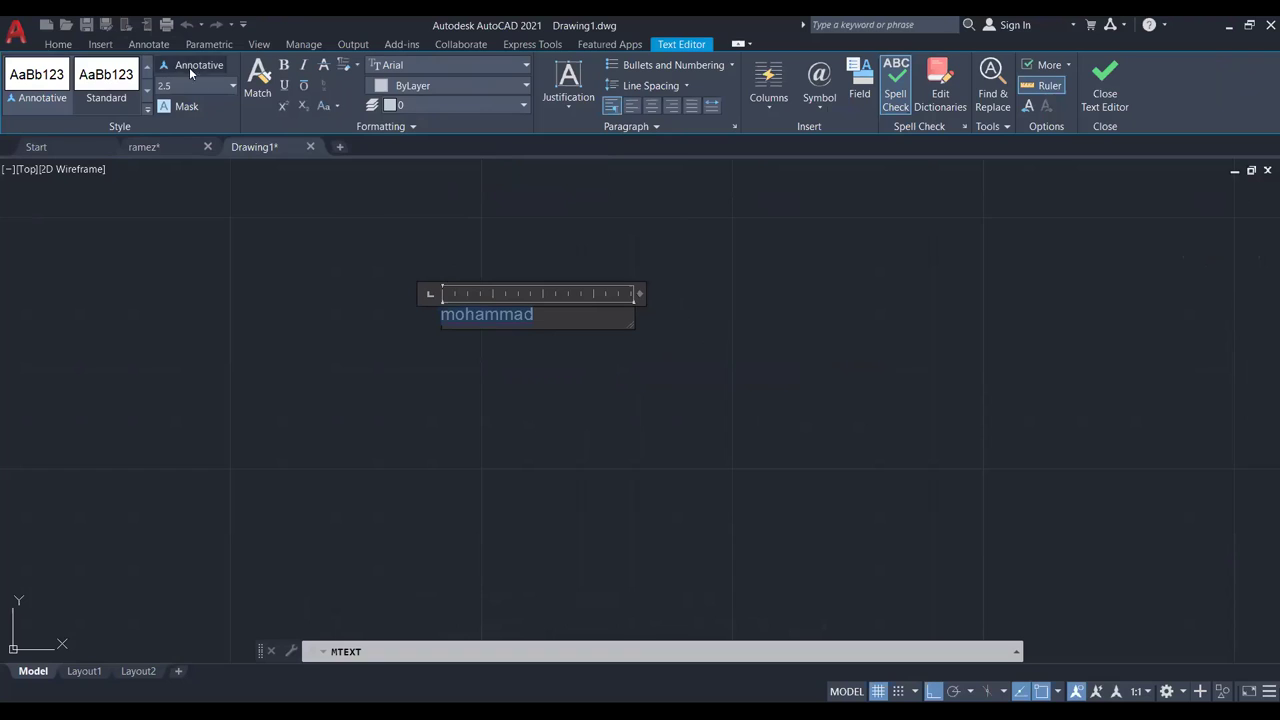
Set the text height to 5 and make the text bold, and discard the text without saving.
type("5")
key("Return")
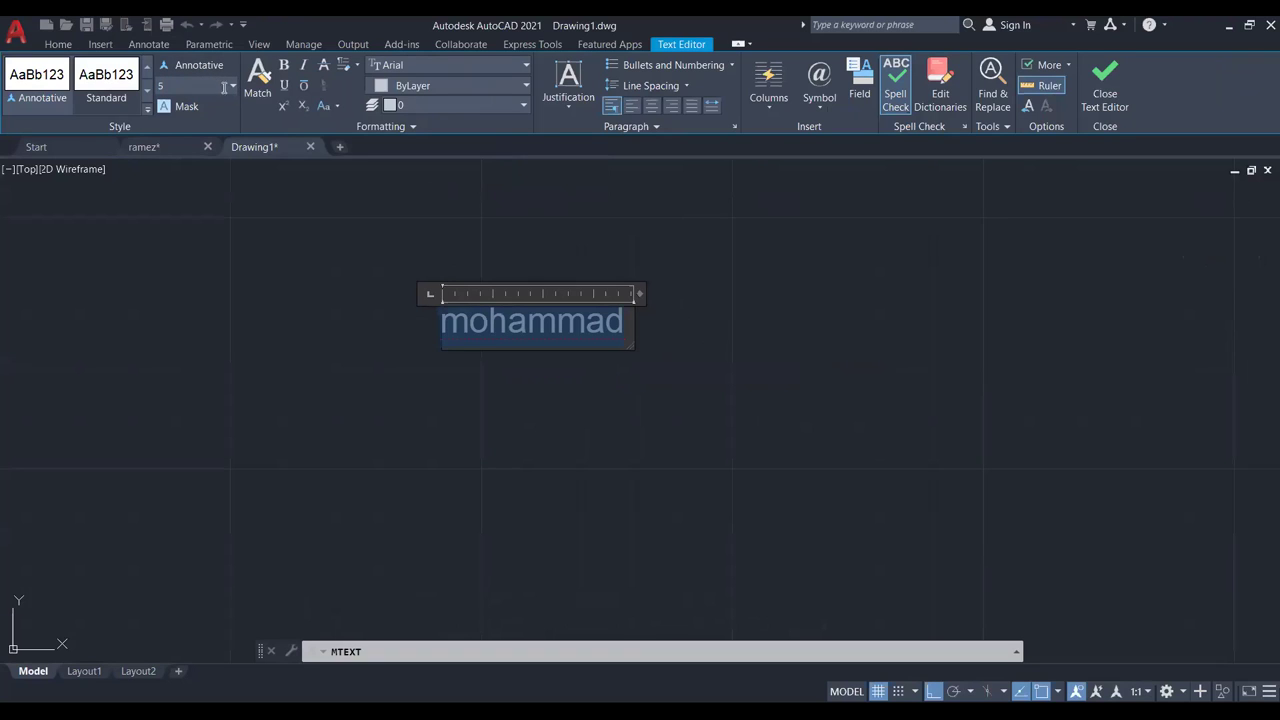
left_click(283, 66)
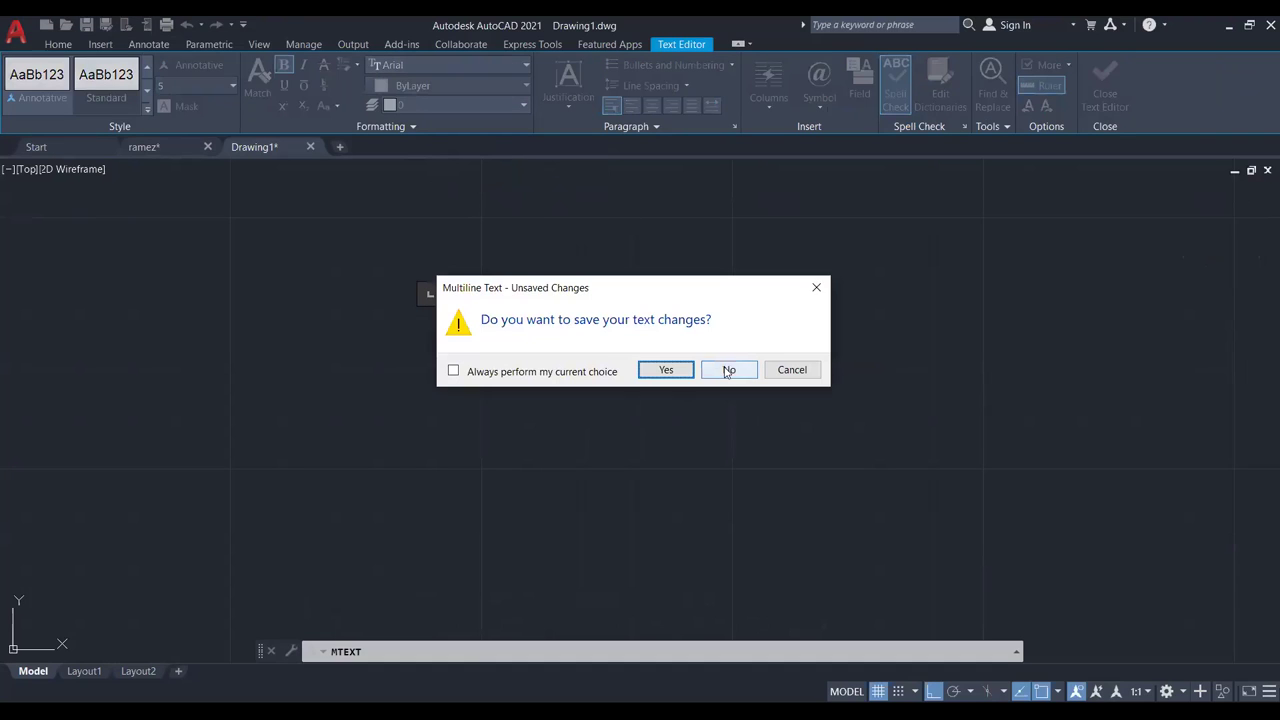
left_click(729, 369)
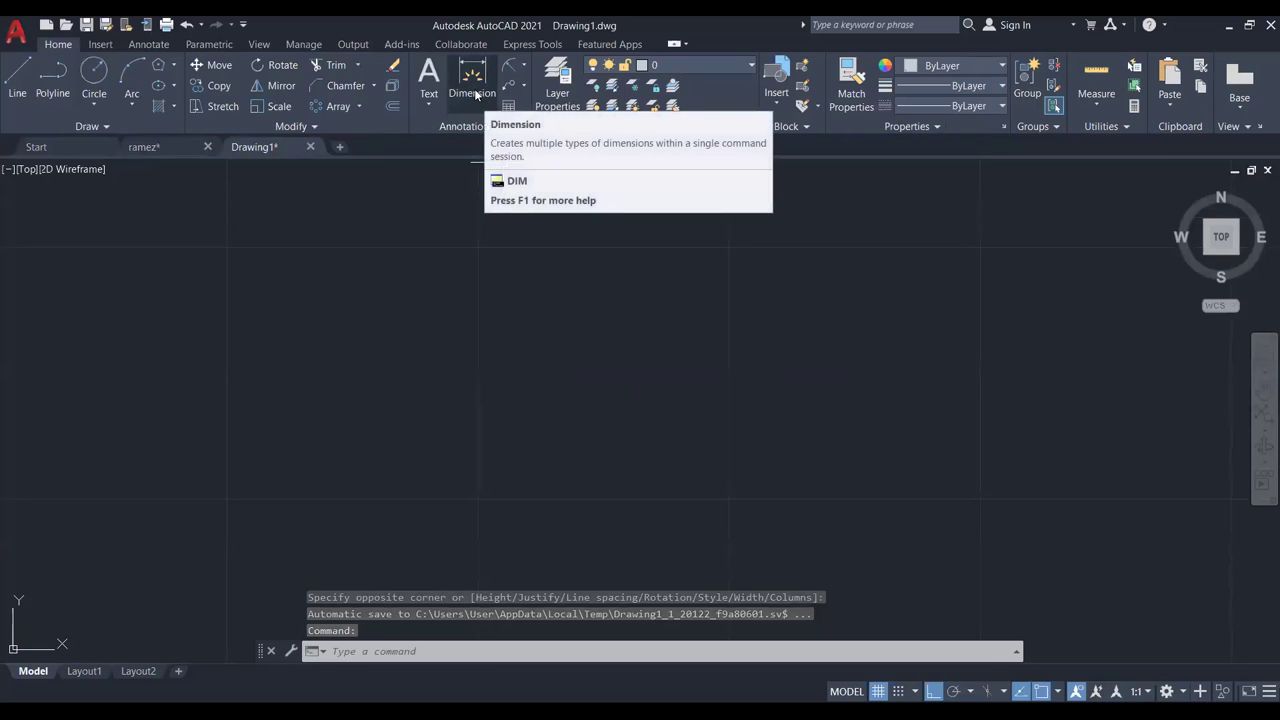
Draw a single horizontal line 50 units long.
left_click(18, 80)
left_click(494, 379)
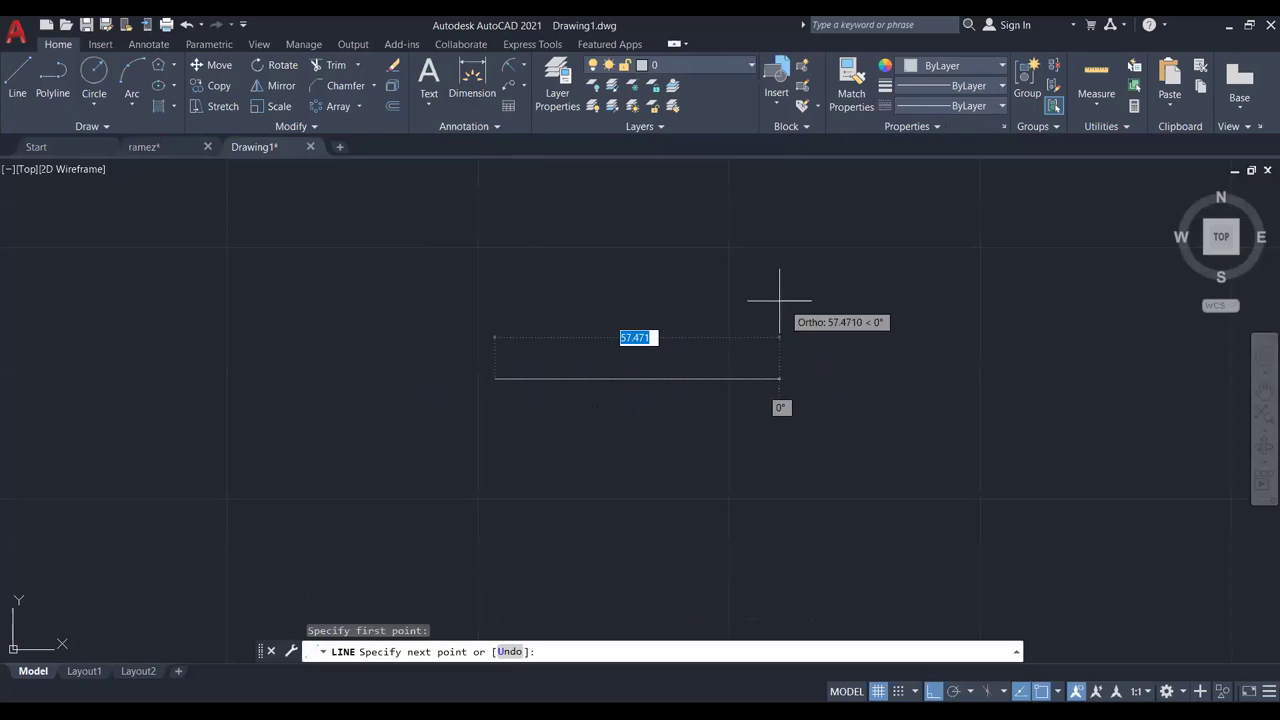
type("50")
key("Return")
key("Escape")
Draw a circle with a radius of about 15 just right of the 50-unit line.
middle_click_drag(360, 345, 237, 300)
left_click(105, 104)
left_click(137, 132)
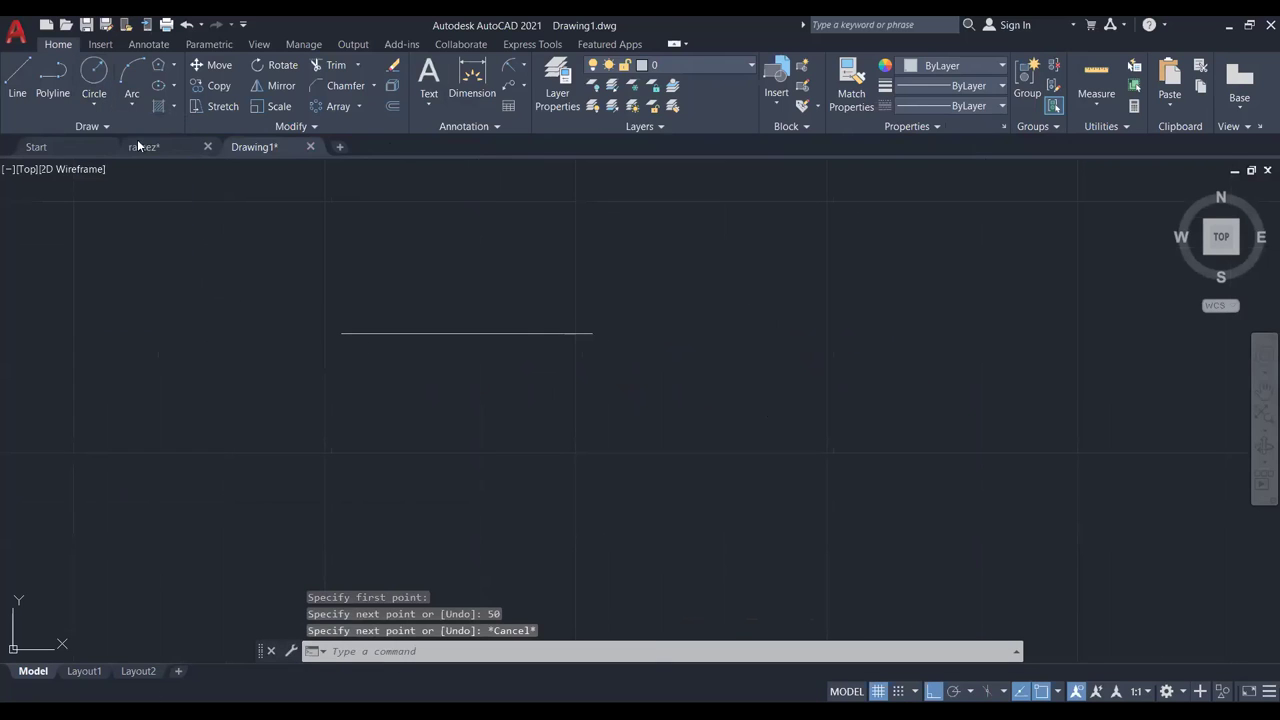
left_click(693, 311)
left_click(768, 318)
Draw a horizontal line and, with Ortho off, a slanted line from its right end at about 35° to it.
middle_click_drag(809, 303, 451, 320)
scroll(451, 320, "down", 2)
left_click(18, 75)
left_click(796, 473)
left_click(1034, 473)
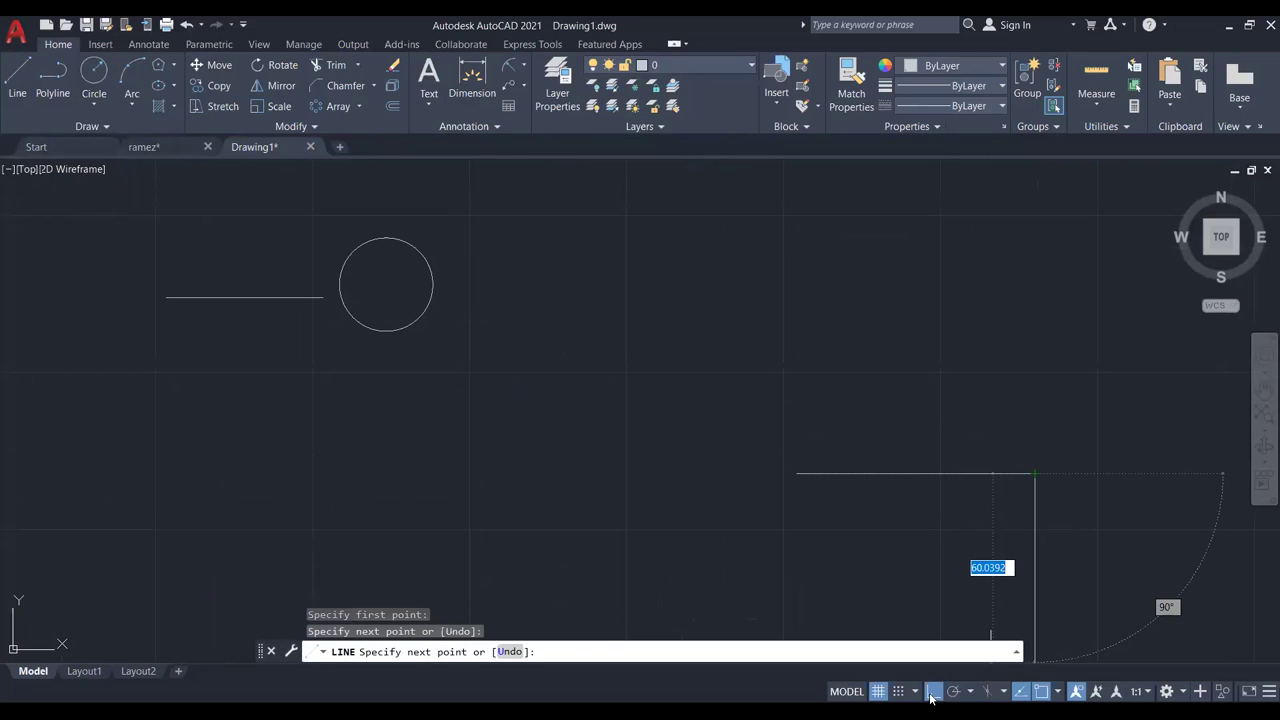
left_click(931, 692)
left_click(828, 326)
key("Escape")
scroll(656, 349, "down", 2)
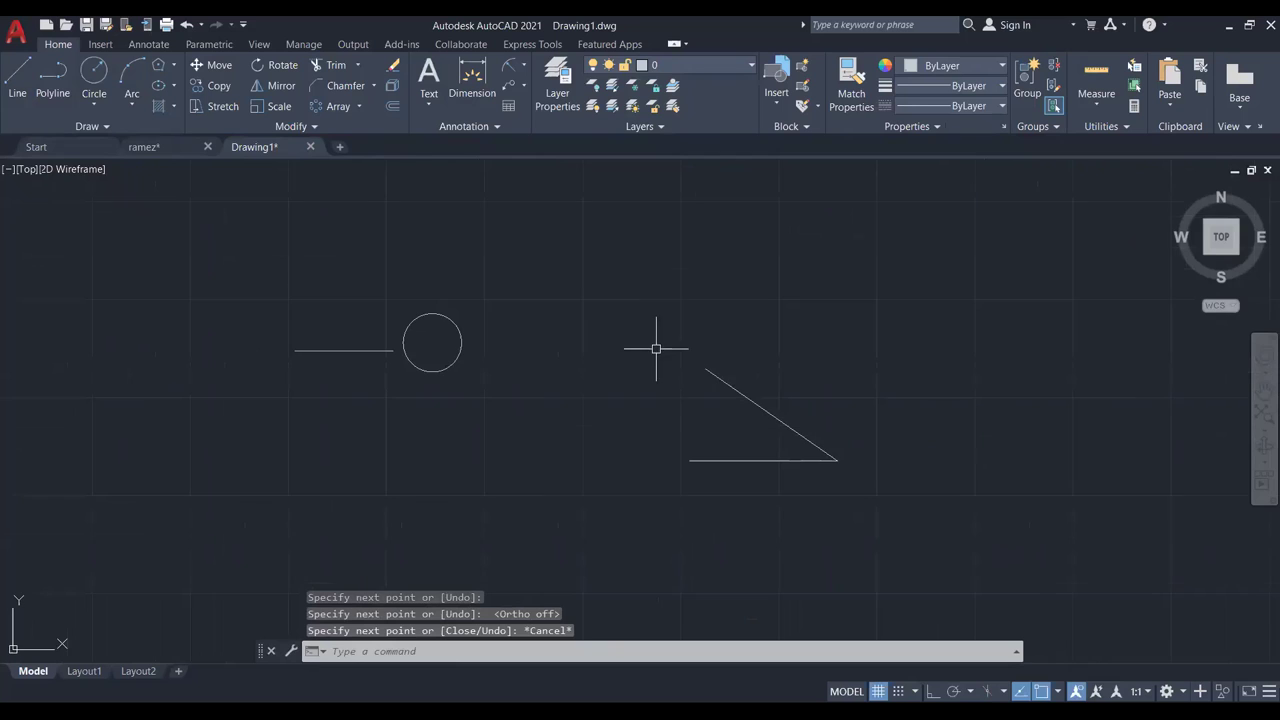
scroll(486, 180, "up", 2)
scroll(506, 170, "down", 2)
middle_click_drag(506, 186, 484, 201)
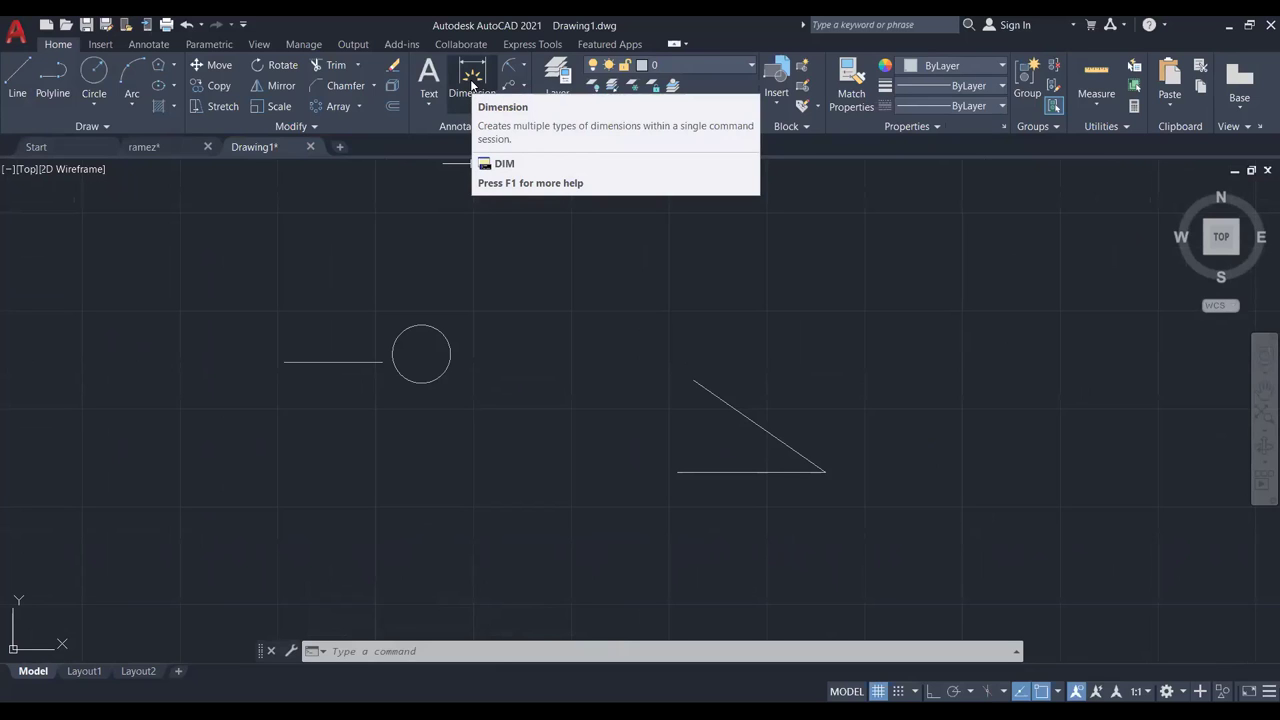
middle_click_drag(589, 245, 679, 265)
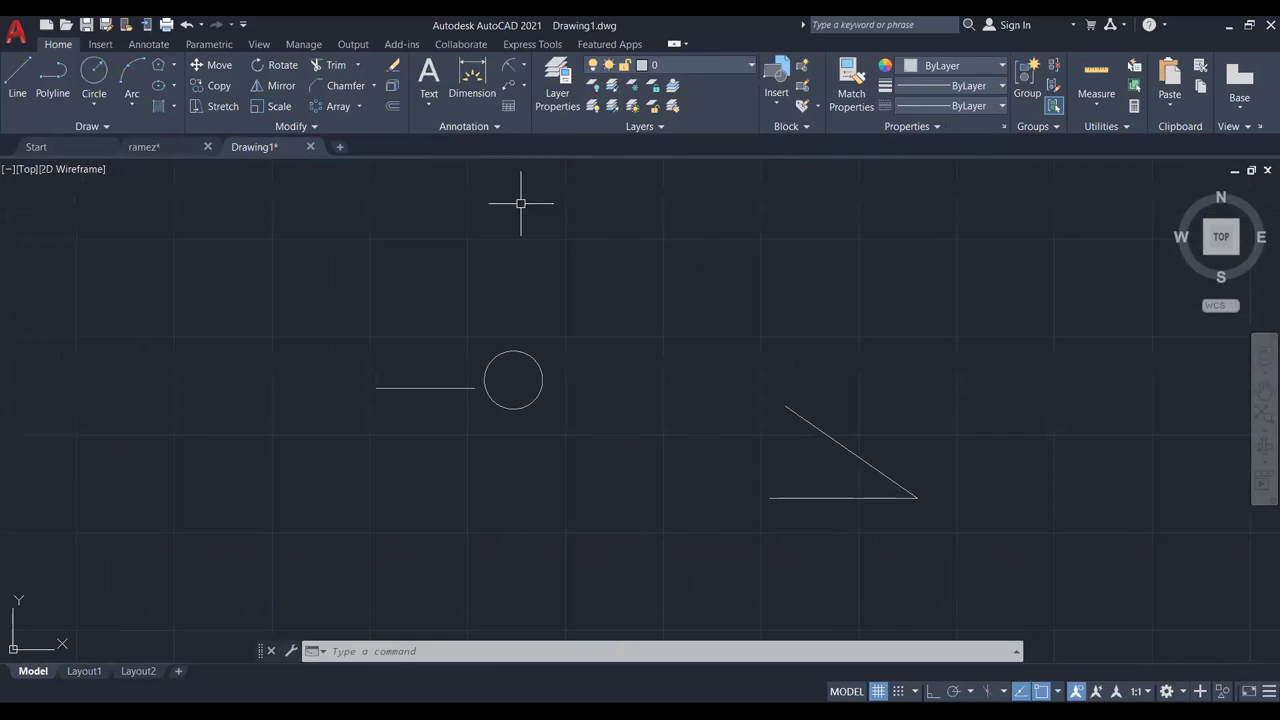
Add a linear dimension between the endpoints of the horizontal line beside the circle, placed above the line.
left_click(523, 66)
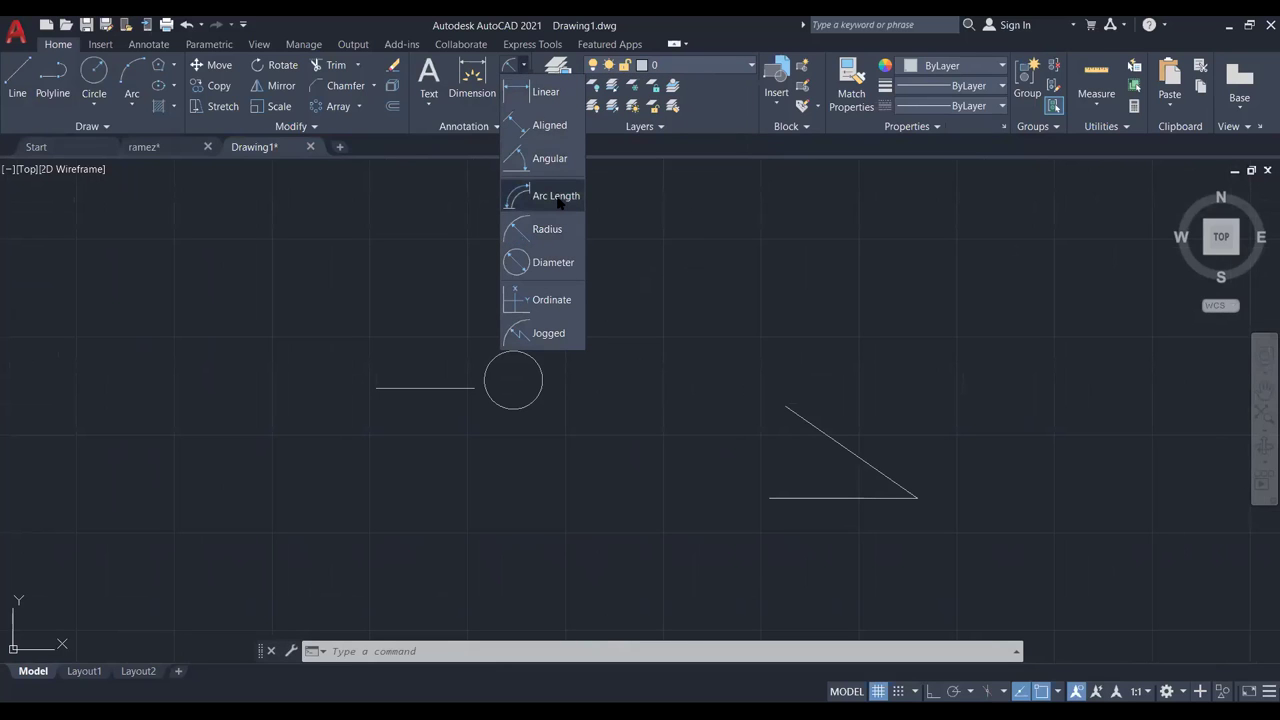
left_click(518, 98)
middle_click_drag(538, 351, 674, 294)
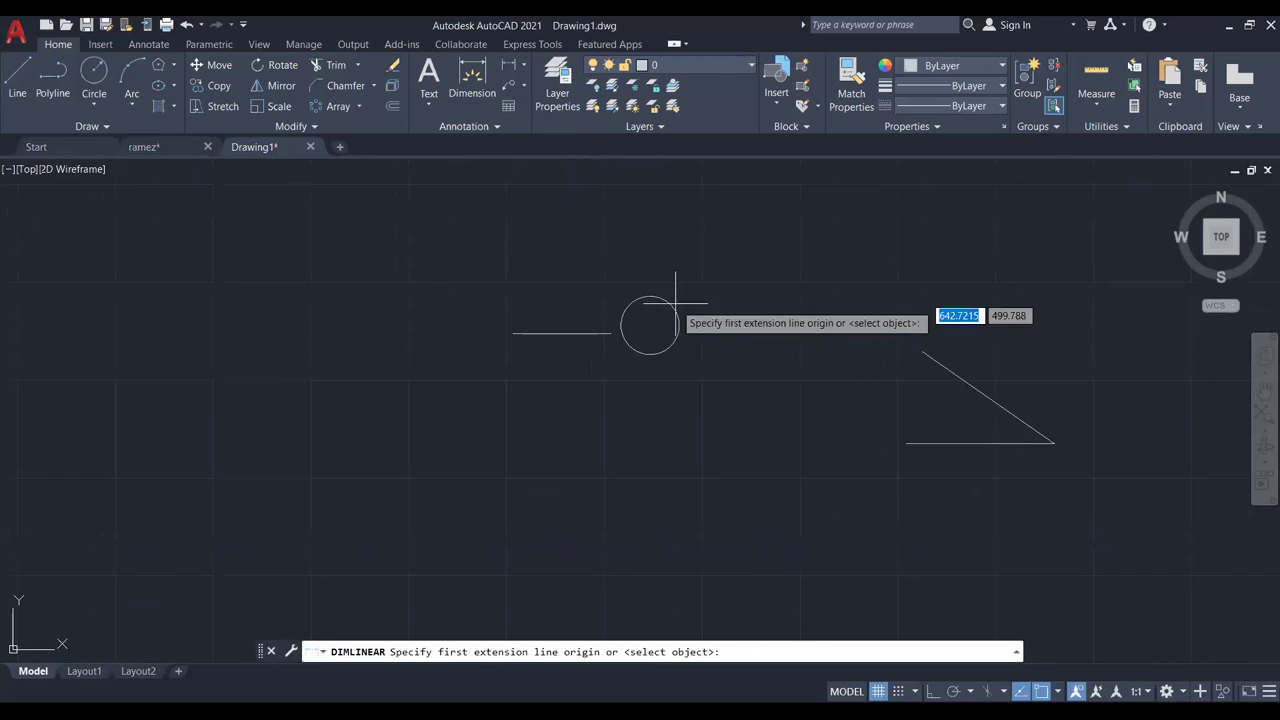
scroll(615, 335, "up", 4)
left_click(581, 328)
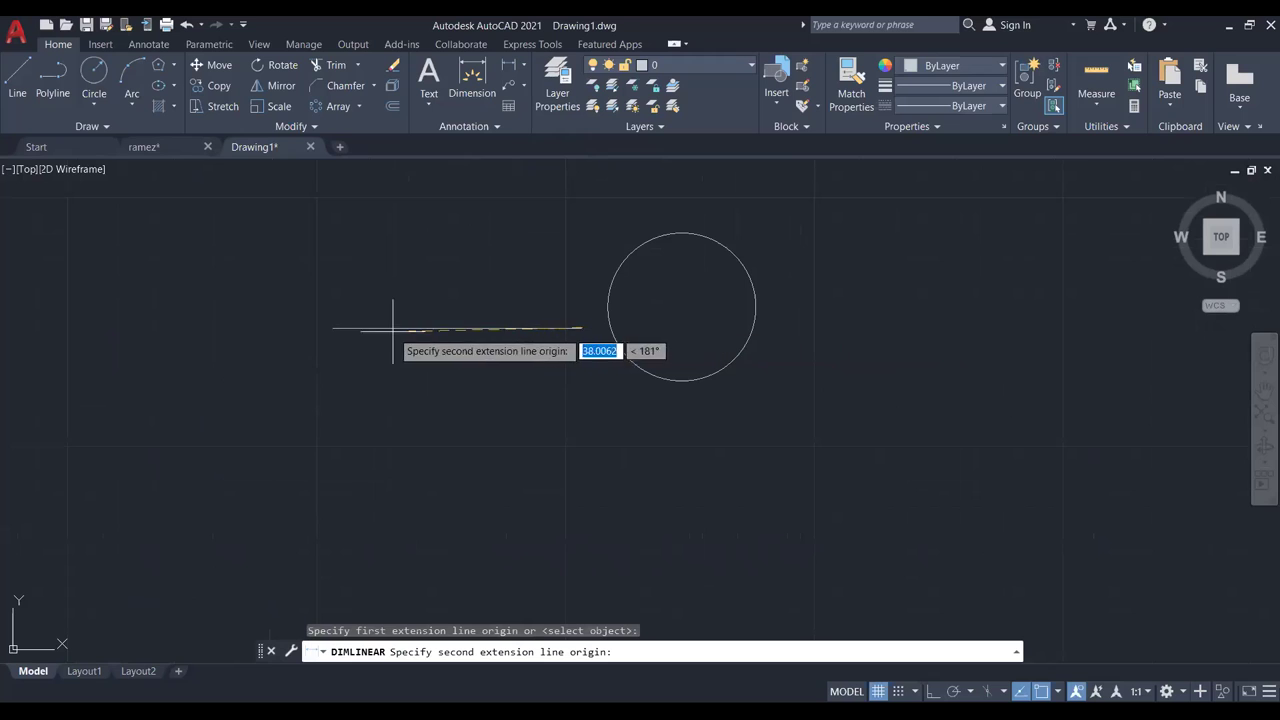
left_click(336, 328)
scroll(360, 250, "down", 2)
scroll(315, 299, "up", 2)
scroll(313, 298, "up", 2)
left_click(318, 292)
Add a radius dimension to the circle, with its text outside to the upper right.
scroll(510, 286, "down", 2)
middle_click_drag(510, 286, 255, 294)
left_click(523, 65)
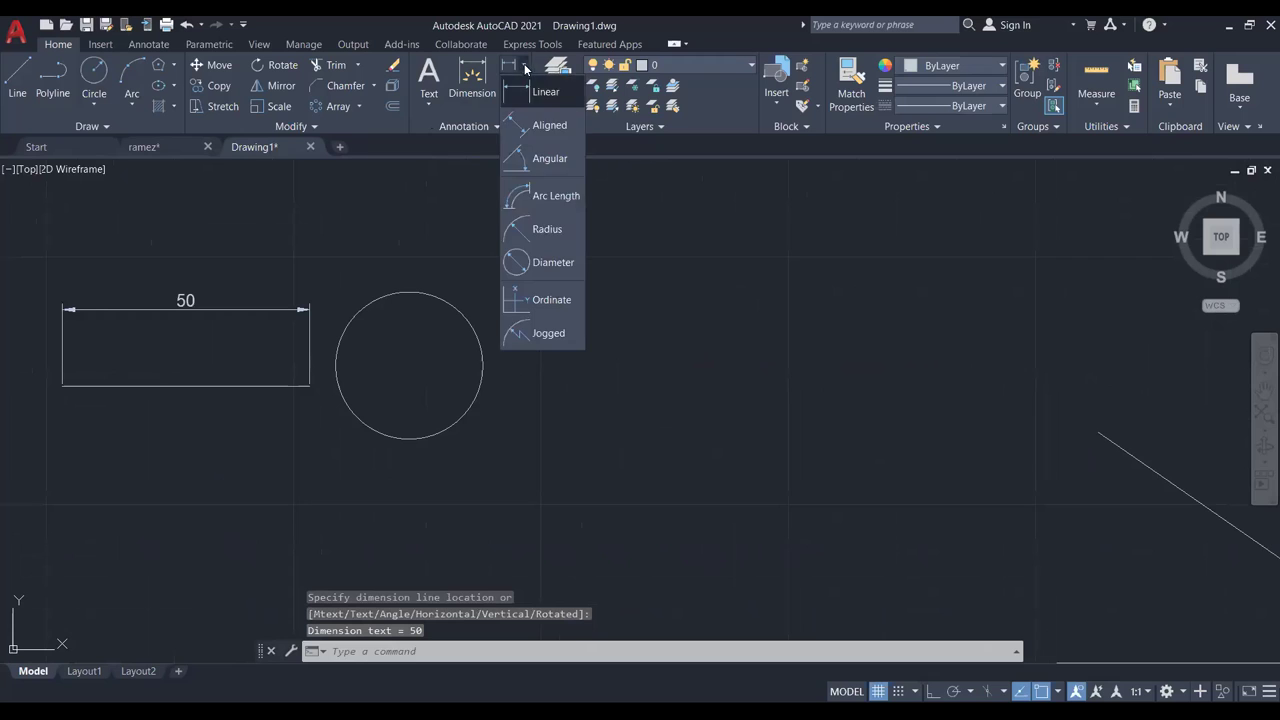
left_click(550, 231)
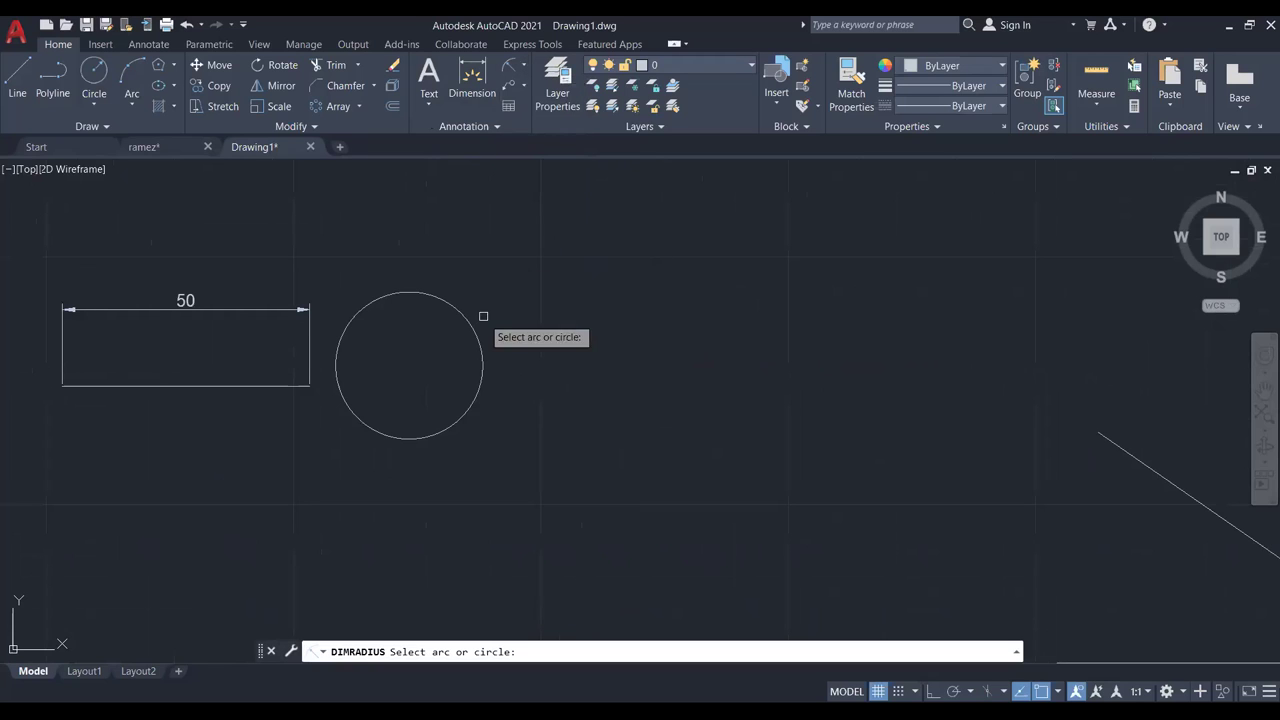
left_click(475, 340)
left_click(580, 296)
Add an angular dimension between the slanted line and the horizontal line, placed inside the angle.
scroll(609, 301, "down", 2)
middle_click_drag(745, 347, 545, 279)
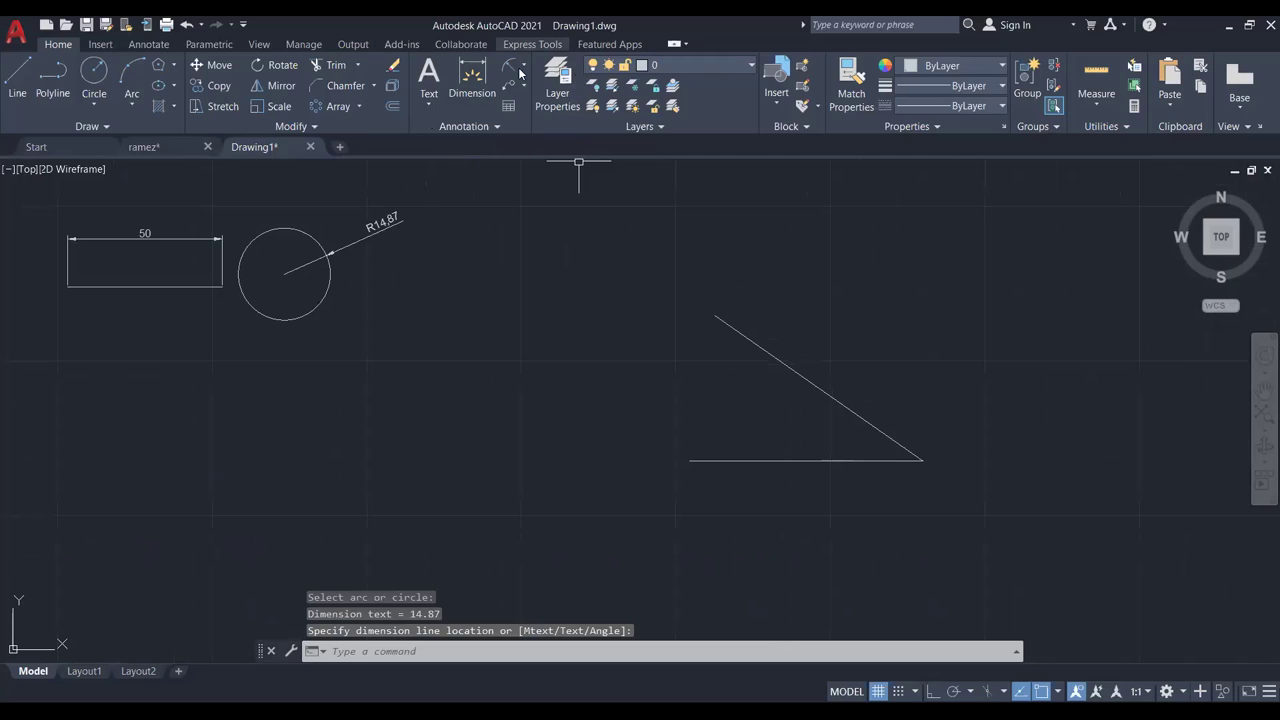
left_click(522, 65)
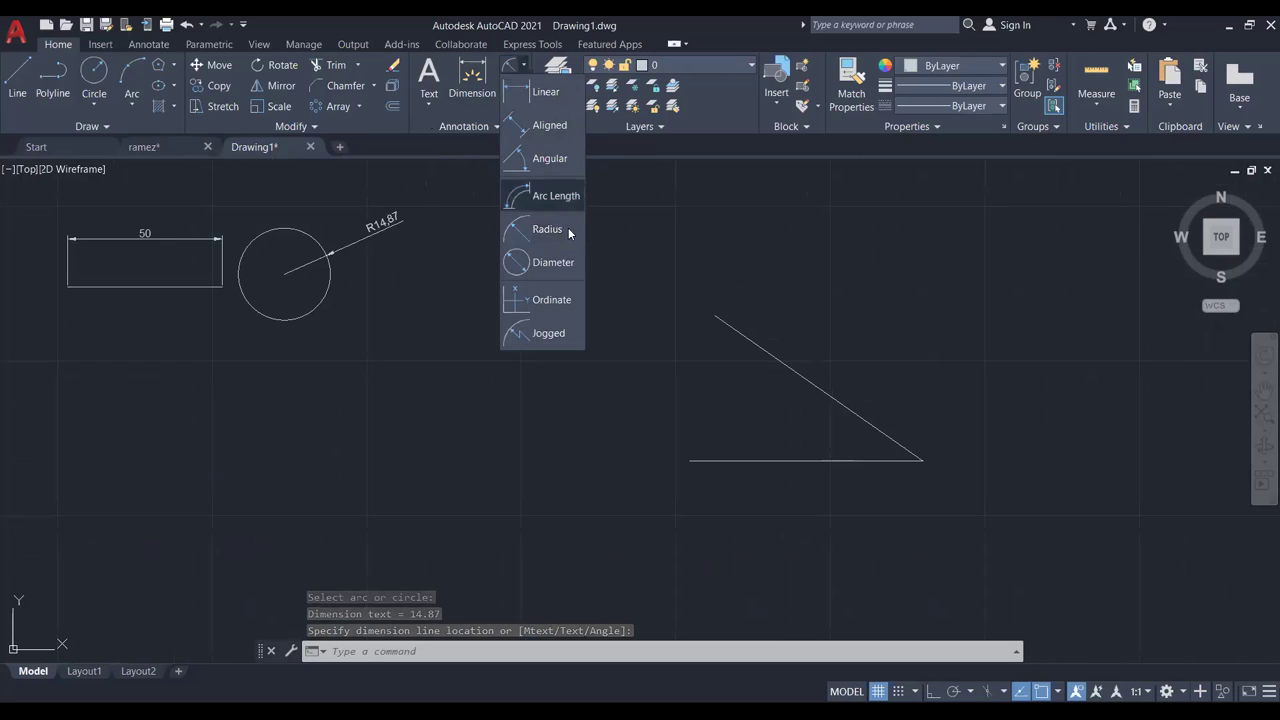
left_click(540, 158)
left_click(858, 418)
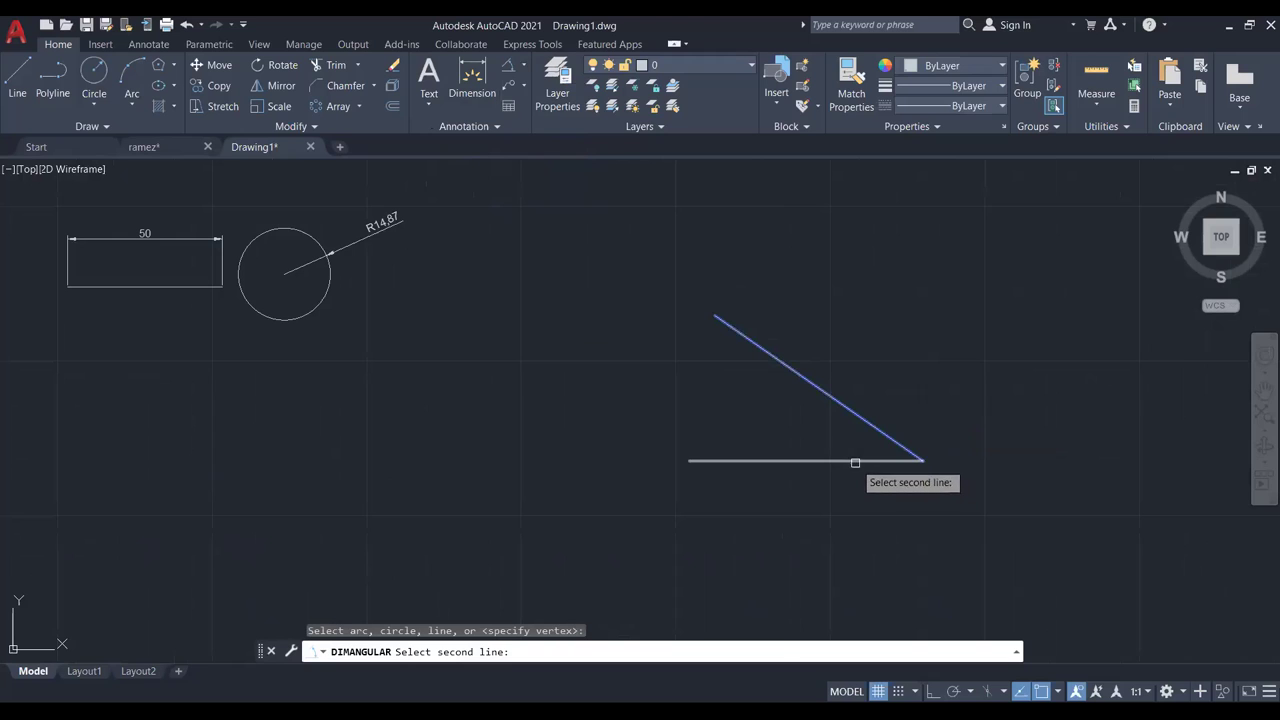
left_click(855, 460)
left_click(762, 426)
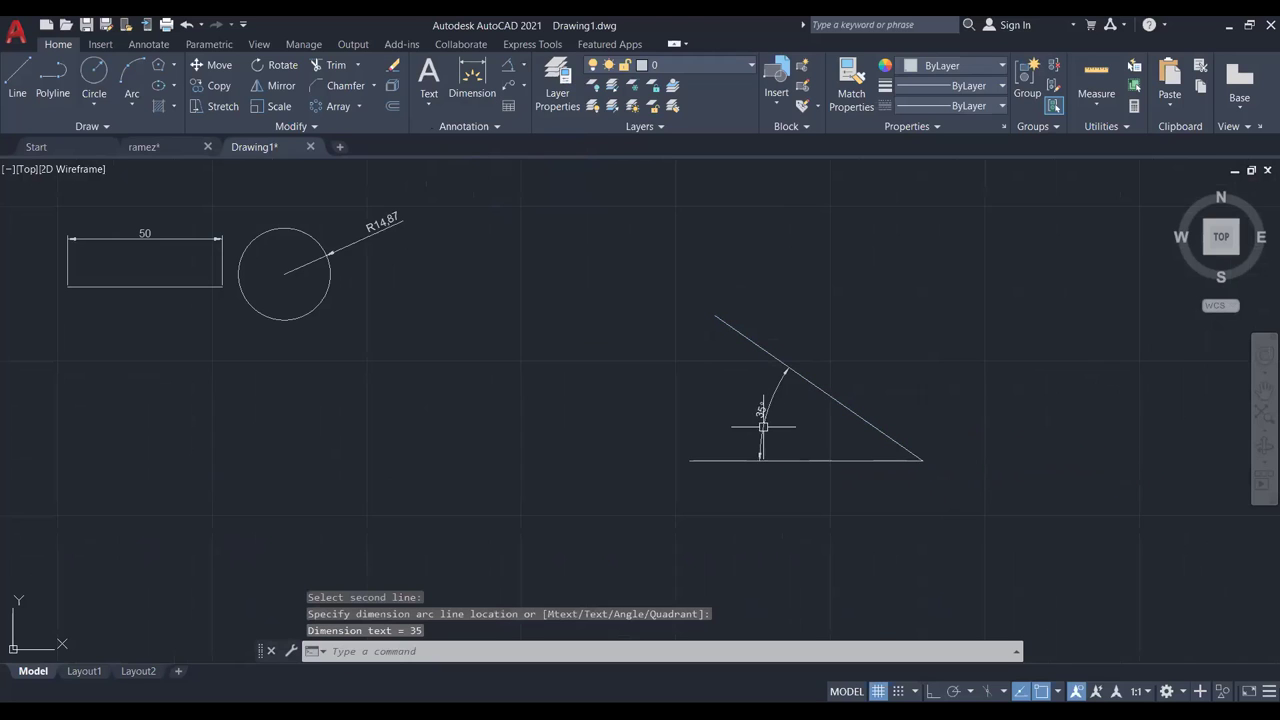
scroll(746, 411, "up", 4)
scroll(634, 386, "down", 4)
scroll(566, 357, "down", 2)
middle_click_drag(566, 357, 685, 380)
scroll(660, 368, "up", 2)
scroll(608, 354, "down", 2)
scroll(538, 327, "up", 2)
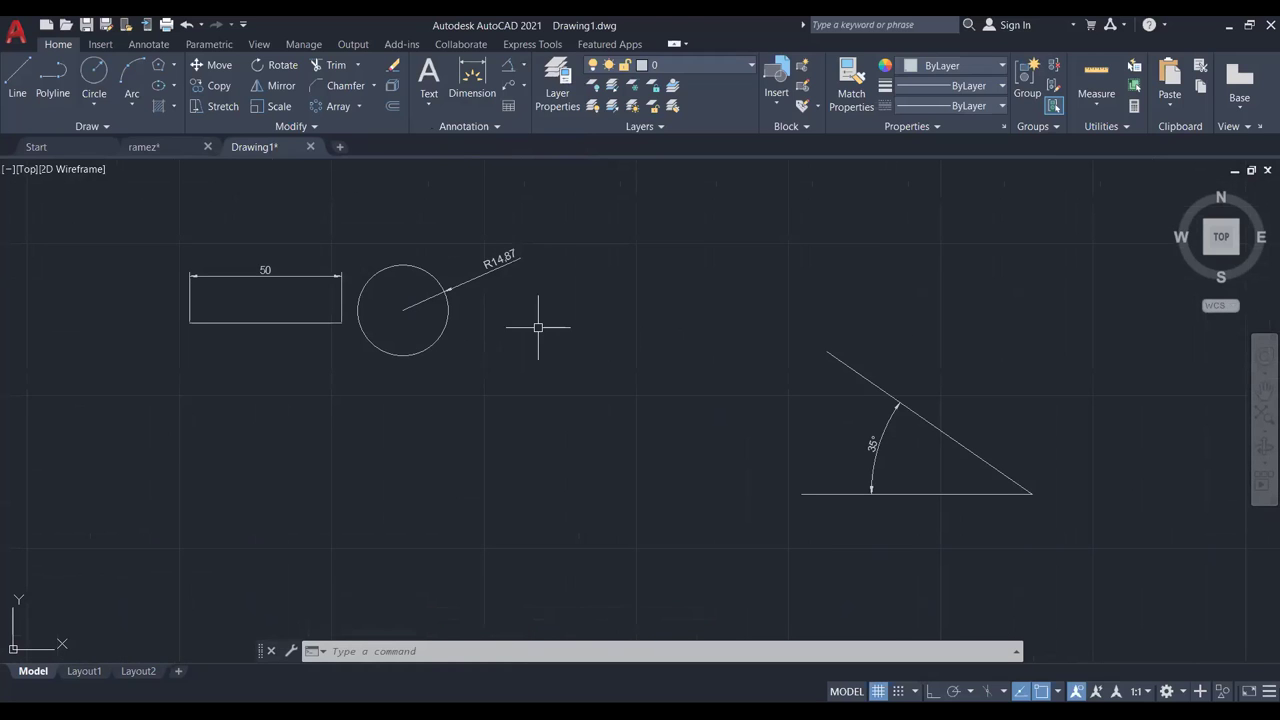
scroll(561, 314, "down", 2)
scroll(561, 314, "up", 2)
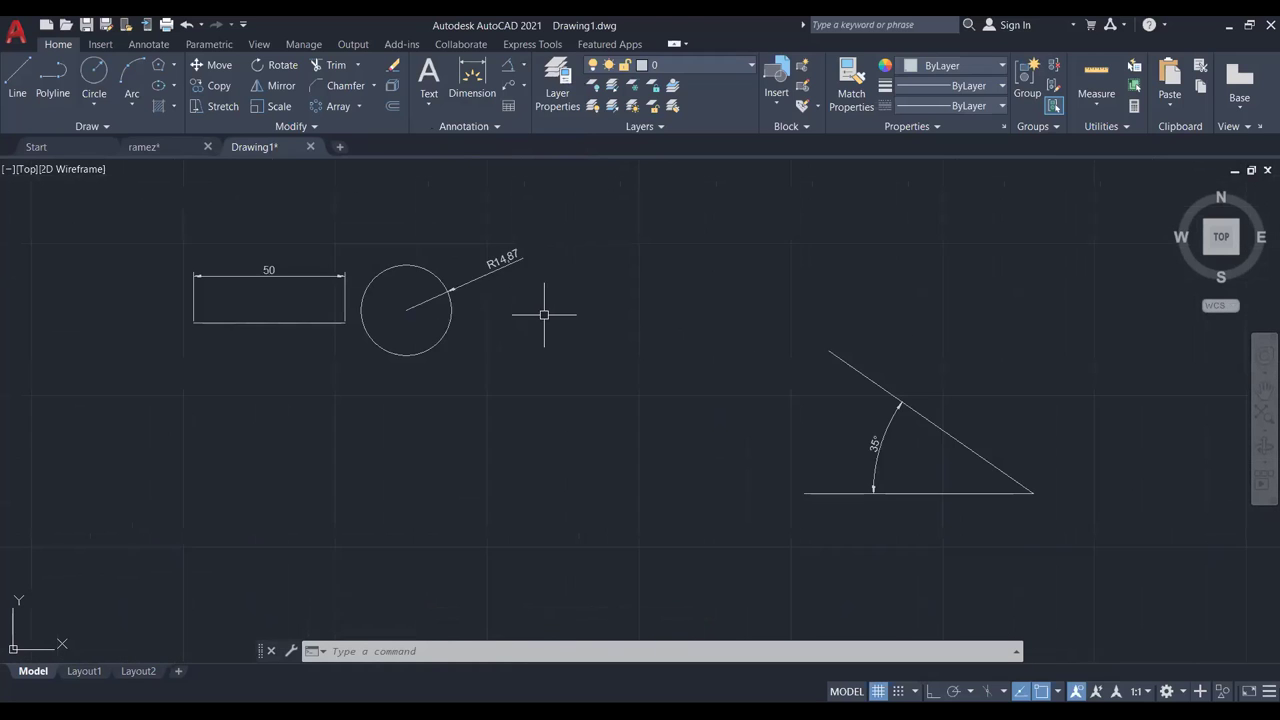
Set the current dimension style to Standard.
middle_click_drag(500, 280, 651, 320)
scroll(631, 333, "up", 4)
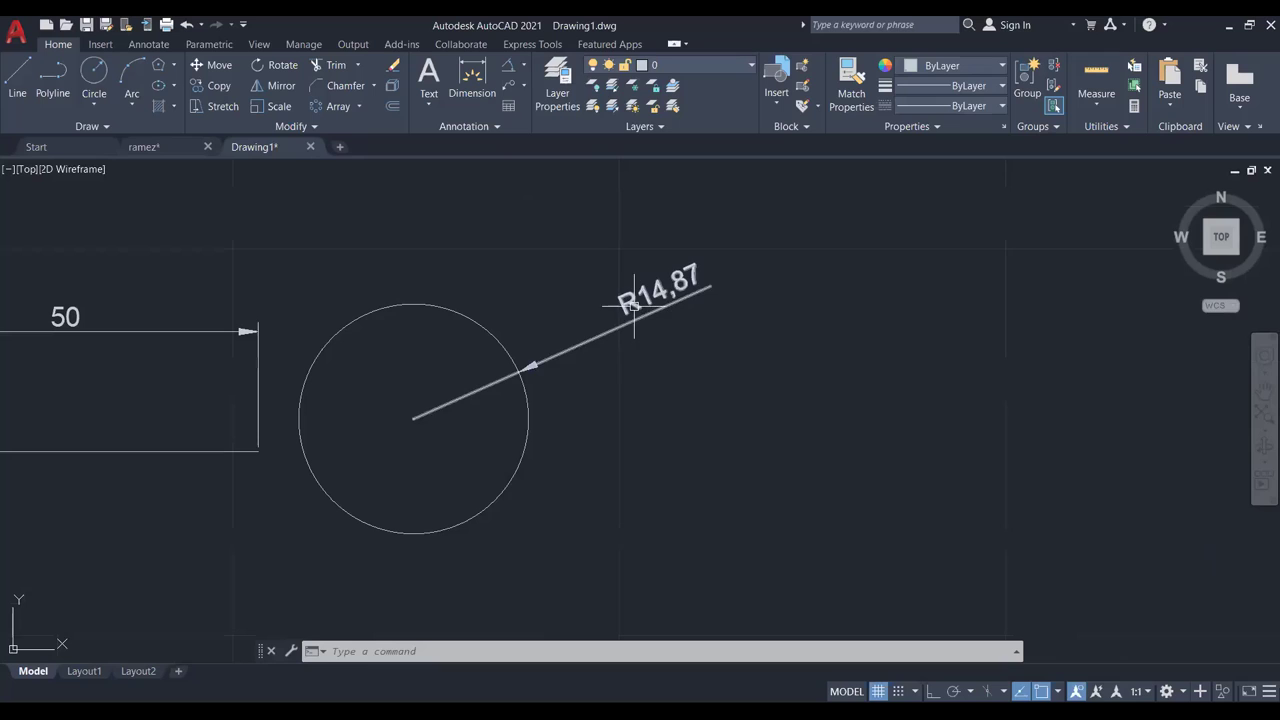
scroll(635, 310, "down", 2)
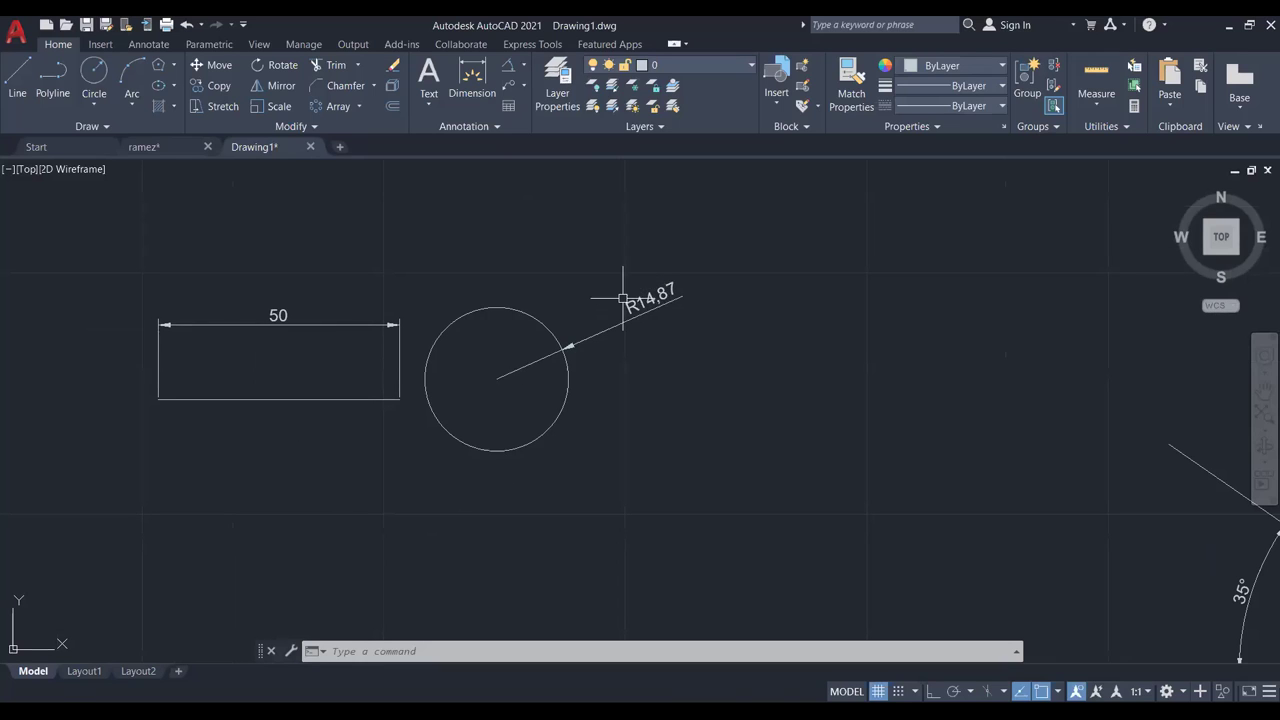
scroll(622, 305, "down", 2)
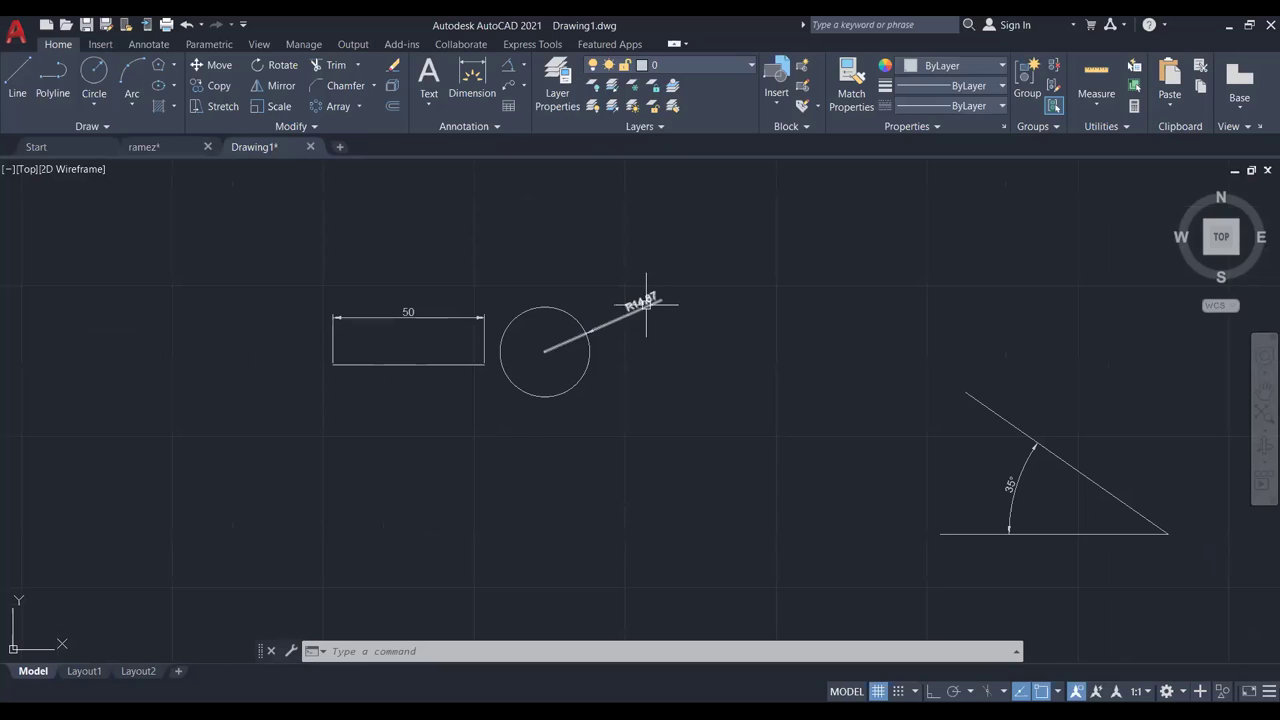
scroll(640, 310, "up", 2)
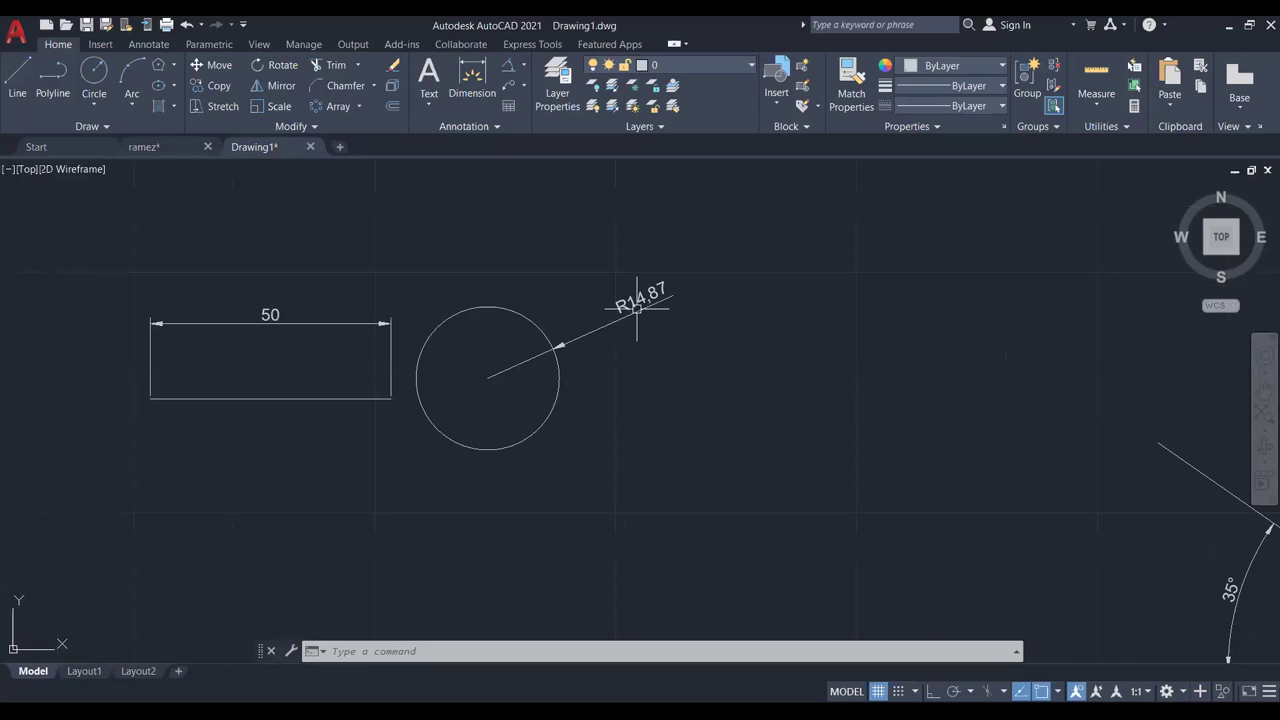
left_click(471, 127)
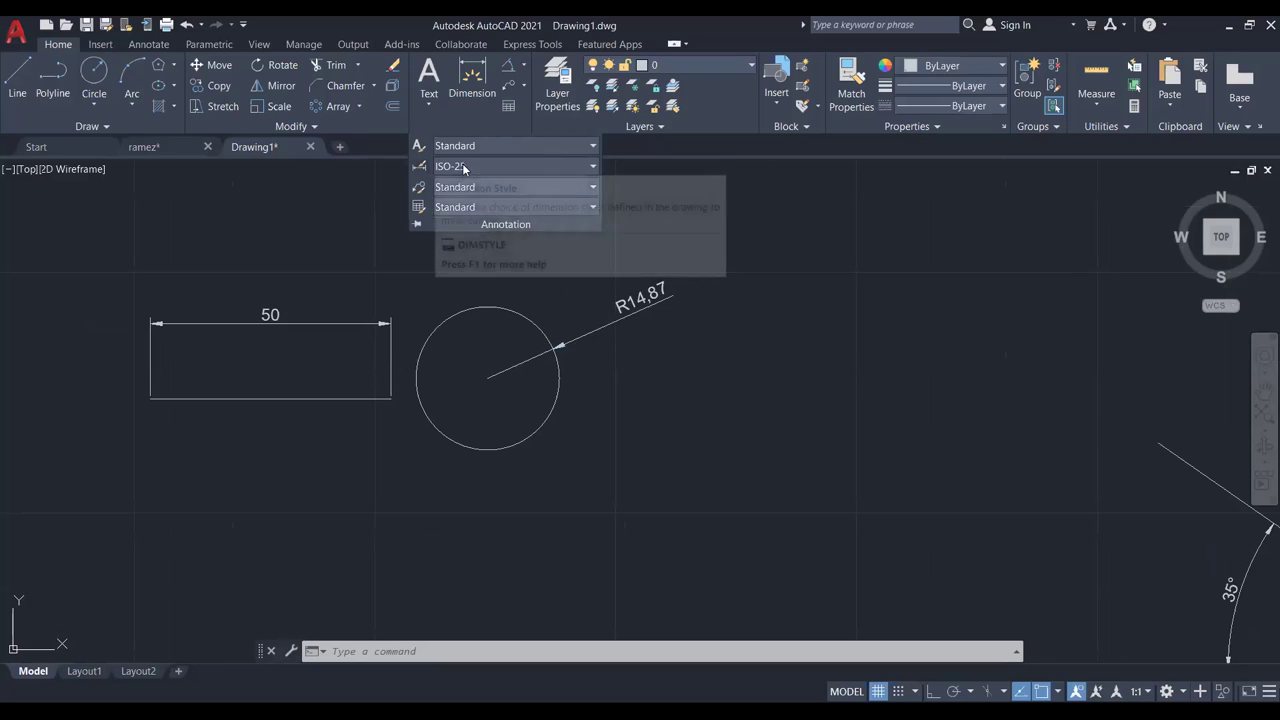
left_click(491, 167)
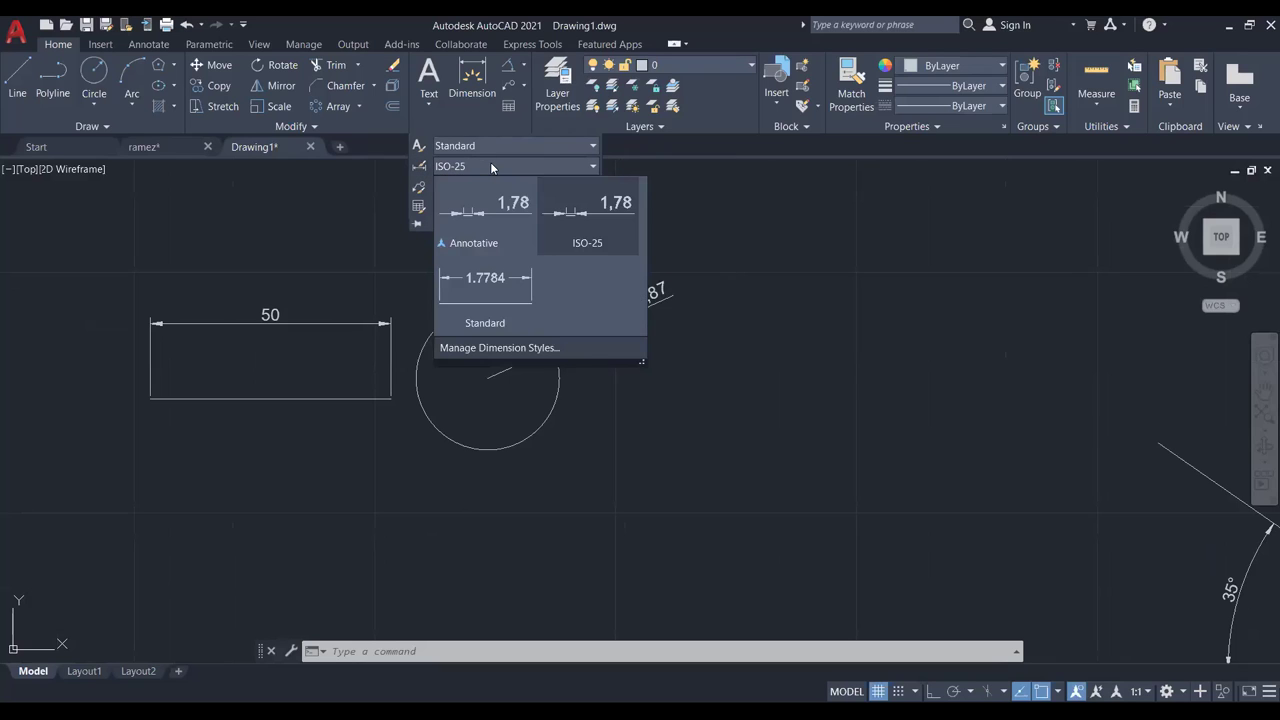
left_click(486, 290)
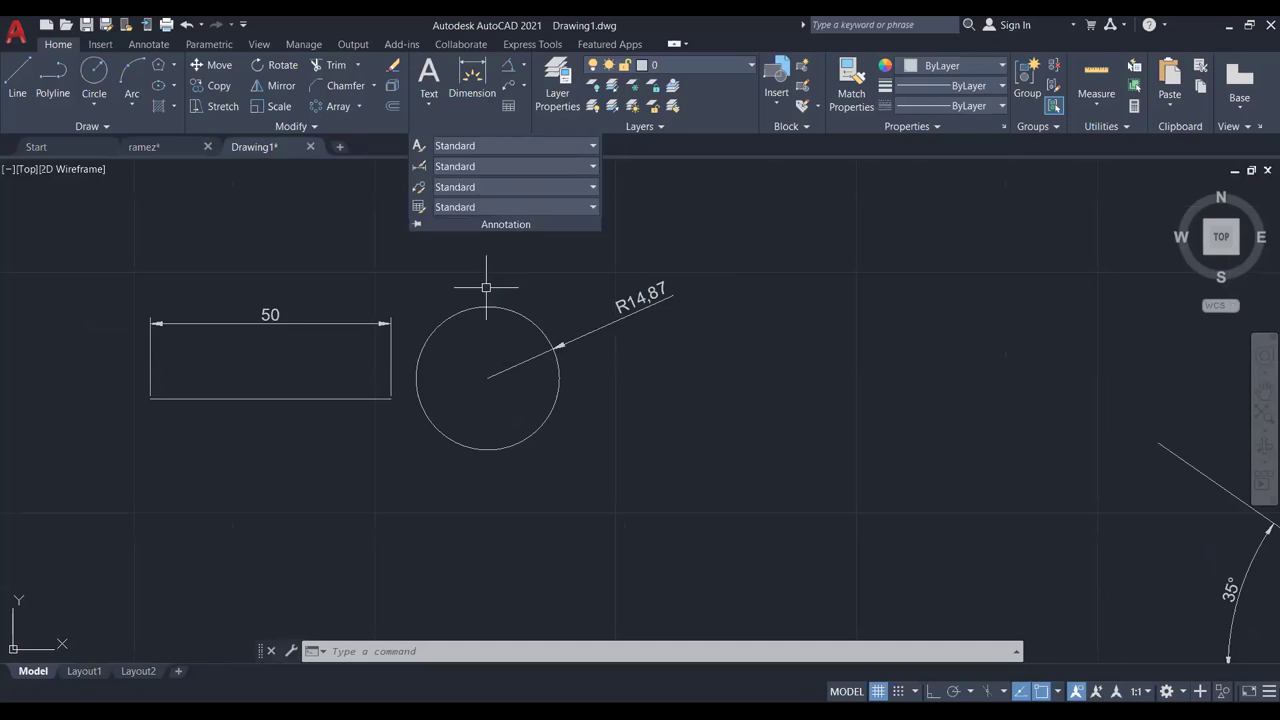
left_click(470, 127)
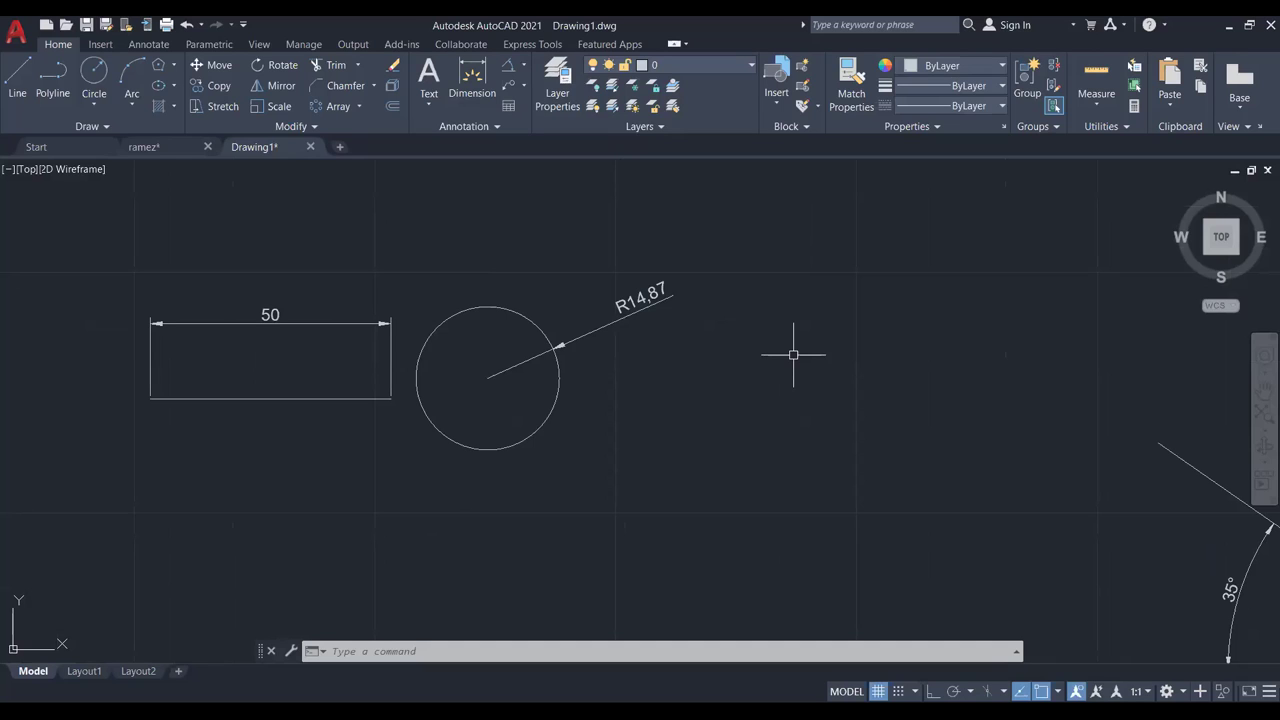
Select the circle's radius dimension and the horizontal line's linear dimension, and open their shared properties.
scroll(793, 354, "down", 2)
scroll(634, 349, "up", 4)
scroll(766, 277, "down", 2)
middle_click_drag(717, 288, 680, 306)
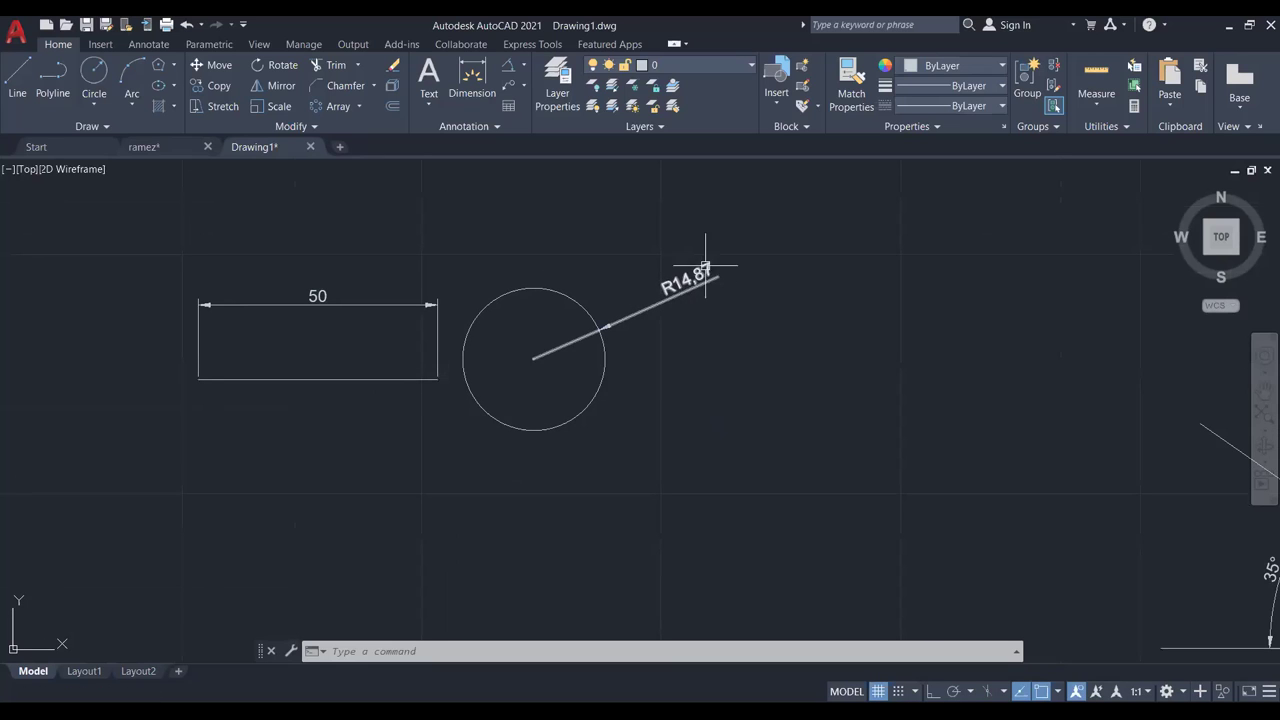
left_click(700, 274)
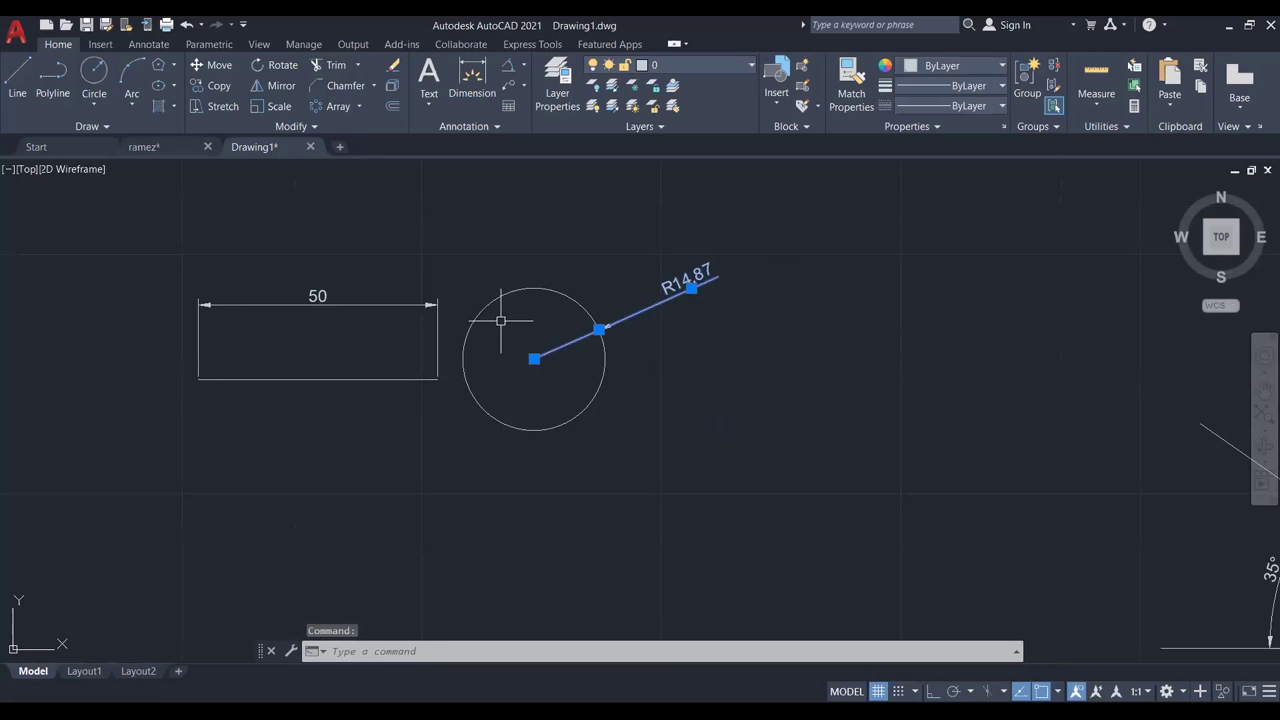
left_click(421, 298)
scroll(730, 339, "down", 2)
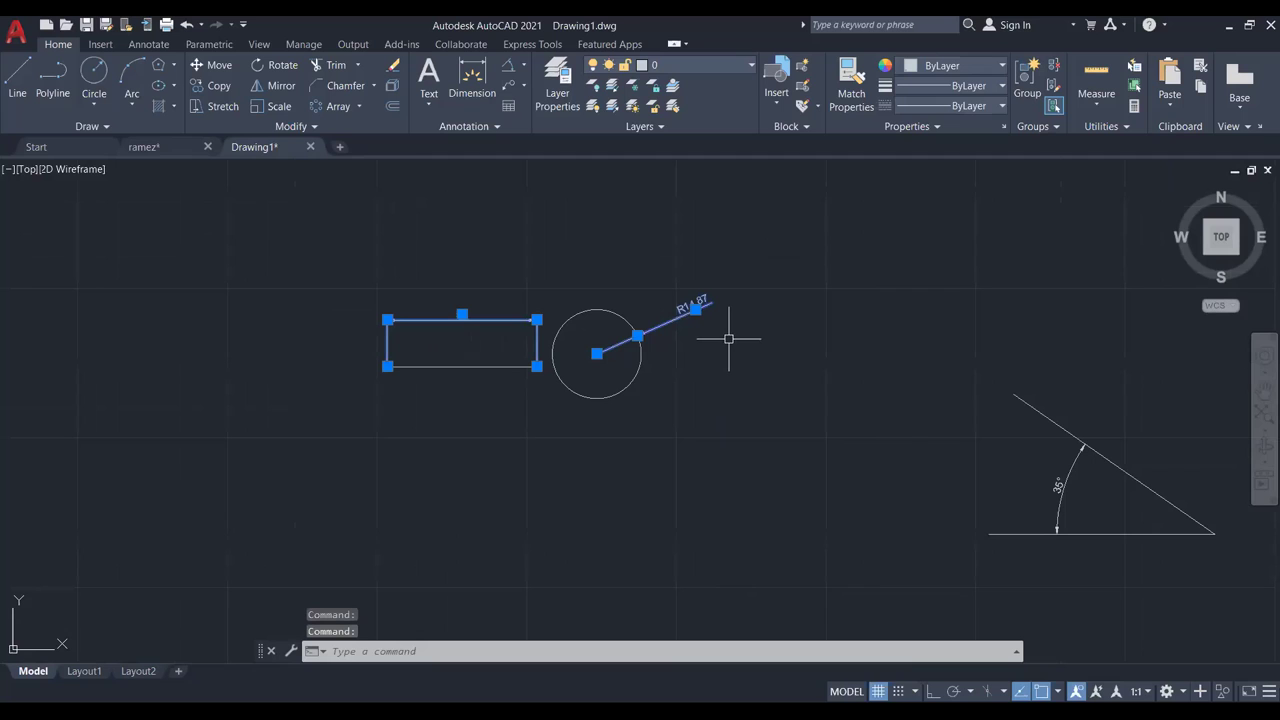
right_click(728, 339)
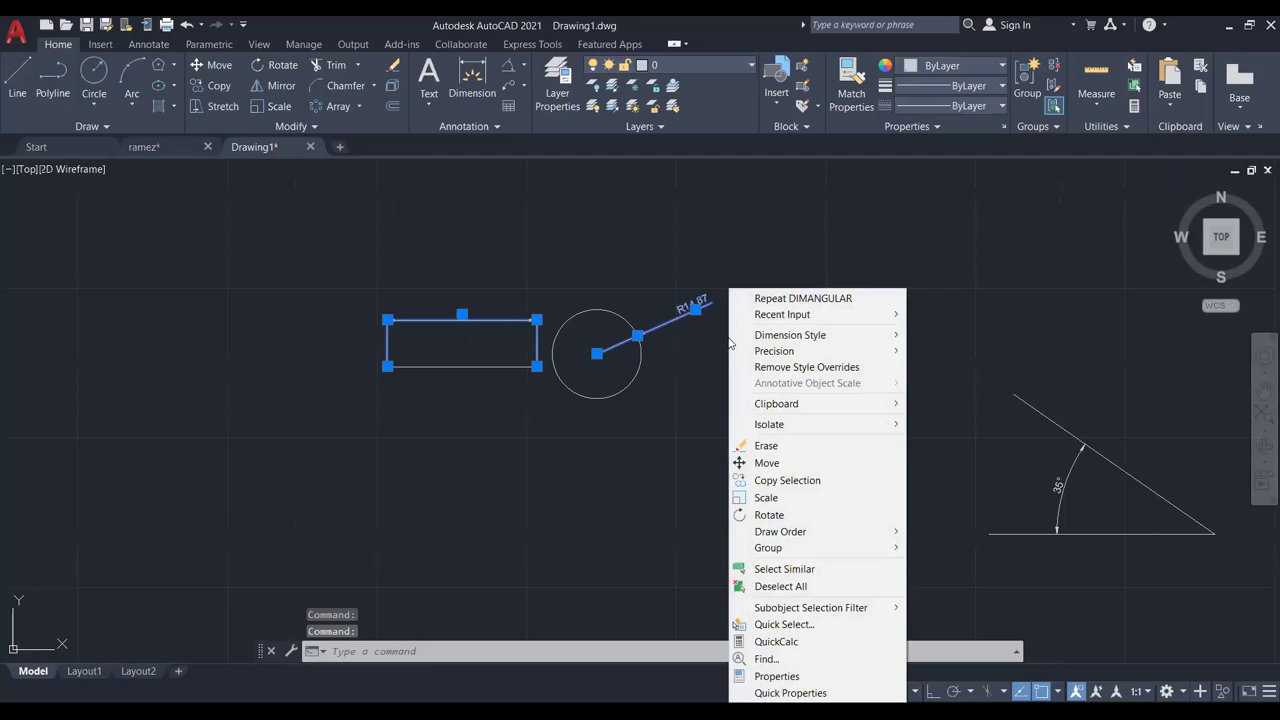
left_click(787, 677)
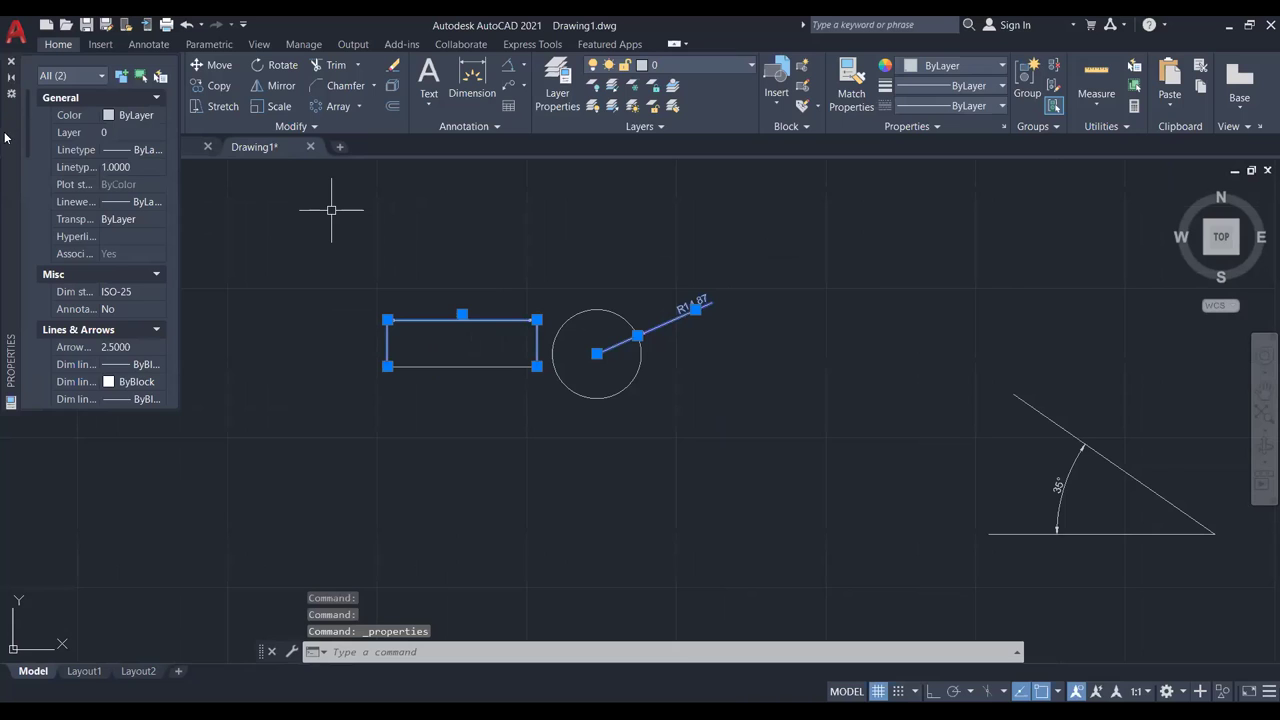
mouse_move(8, 138)
left_mouse_down()
mouse_move(212, 275)
mouse_move(154, 213)
left_mouse_up()
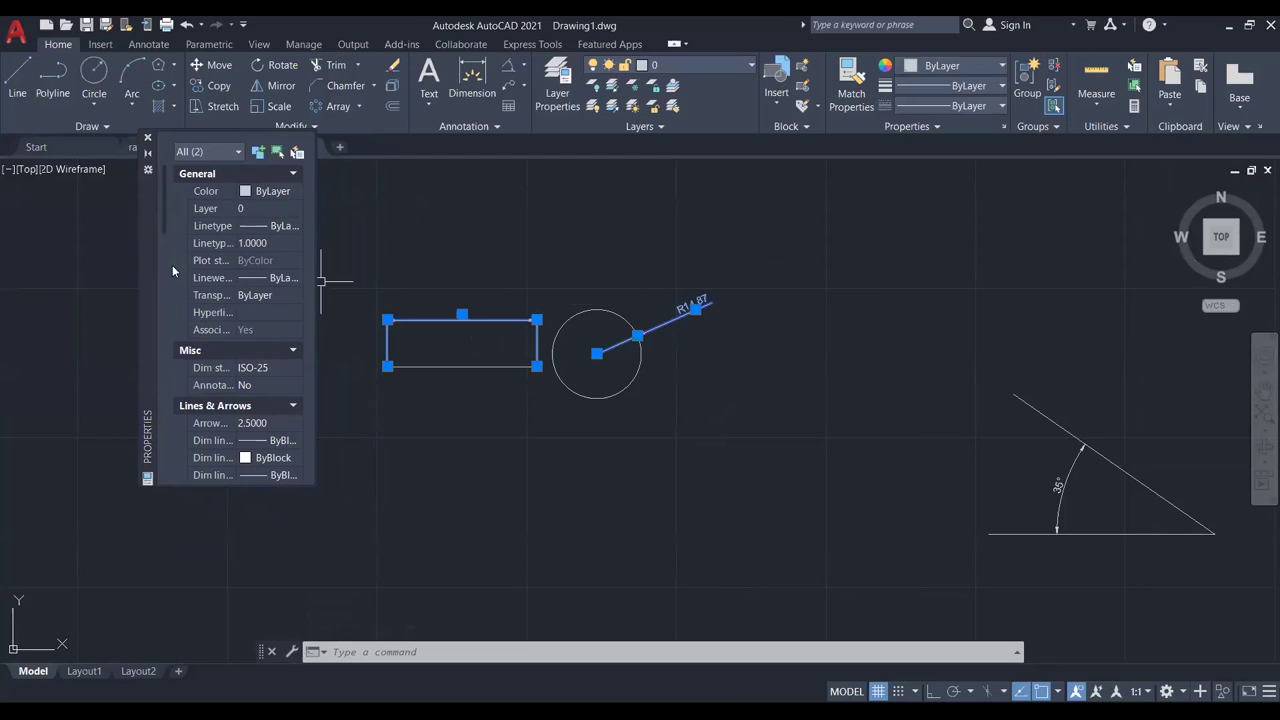
Set the text height of the selected radius and linear dimensions to 5.
scroll(258, 300, "down", 3)
scroll(258, 300, "down", 4)
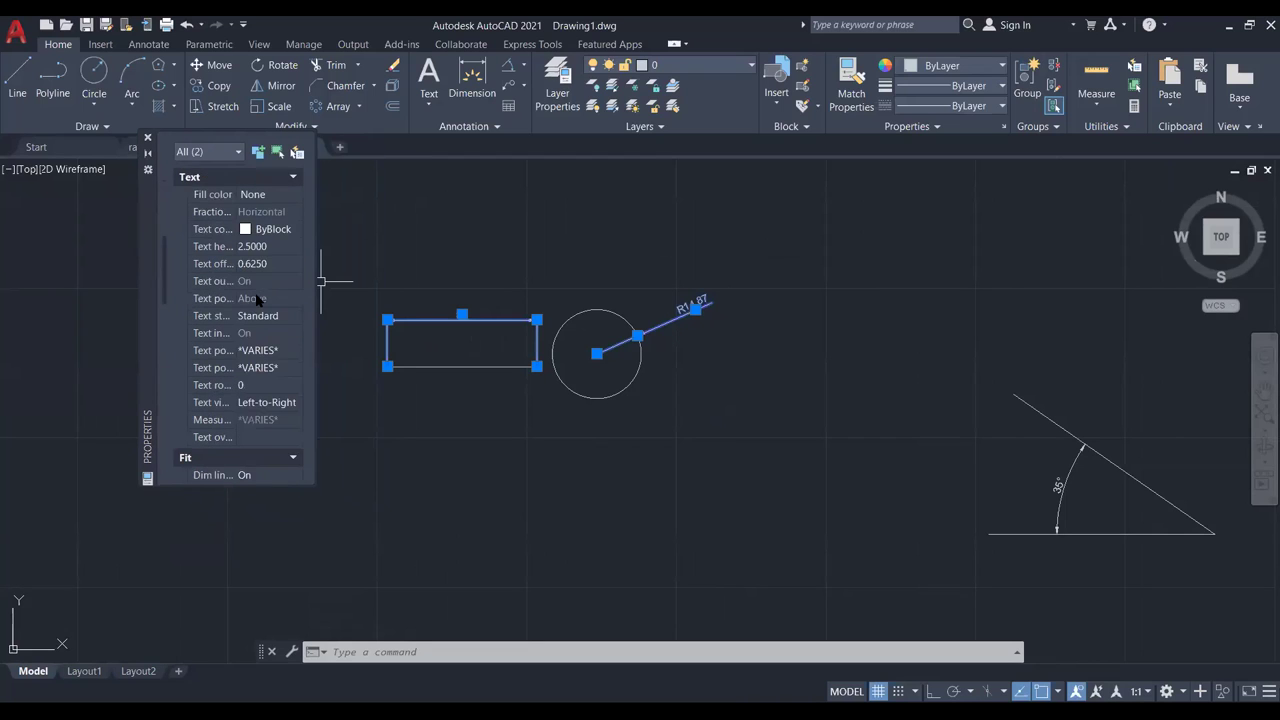
scroll(270, 261, "up", 2)
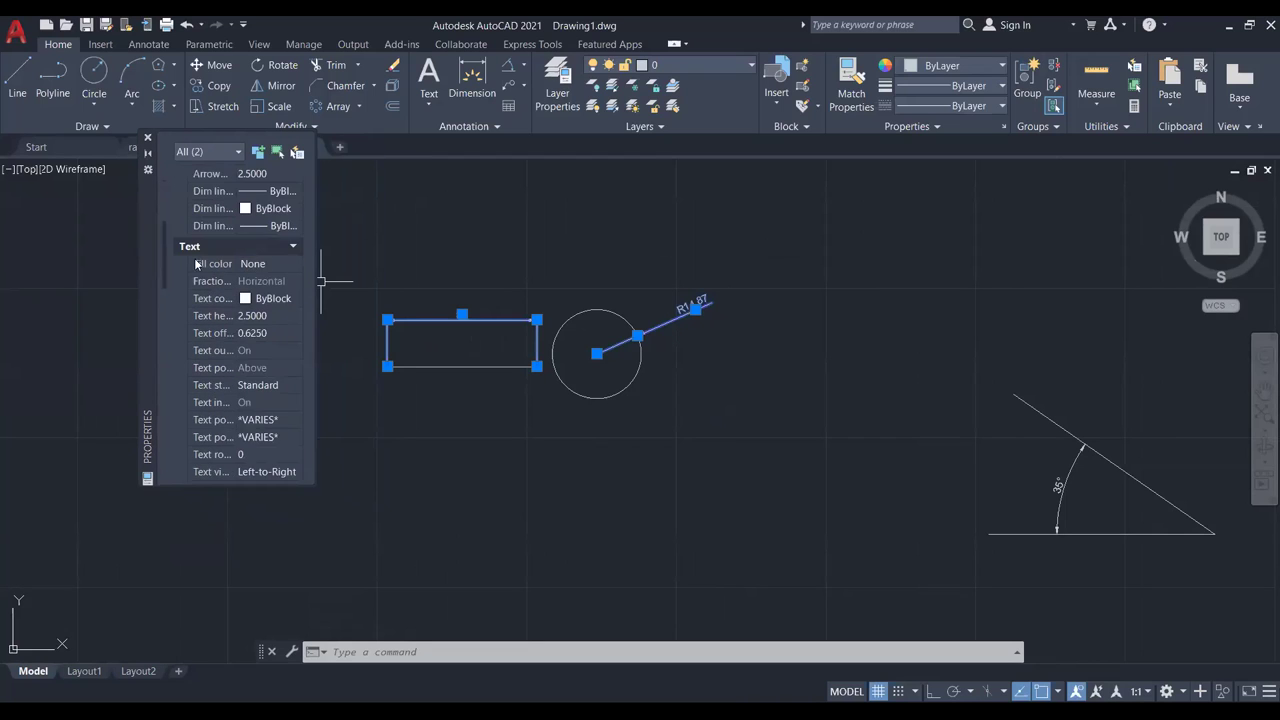
left_click(262, 316)
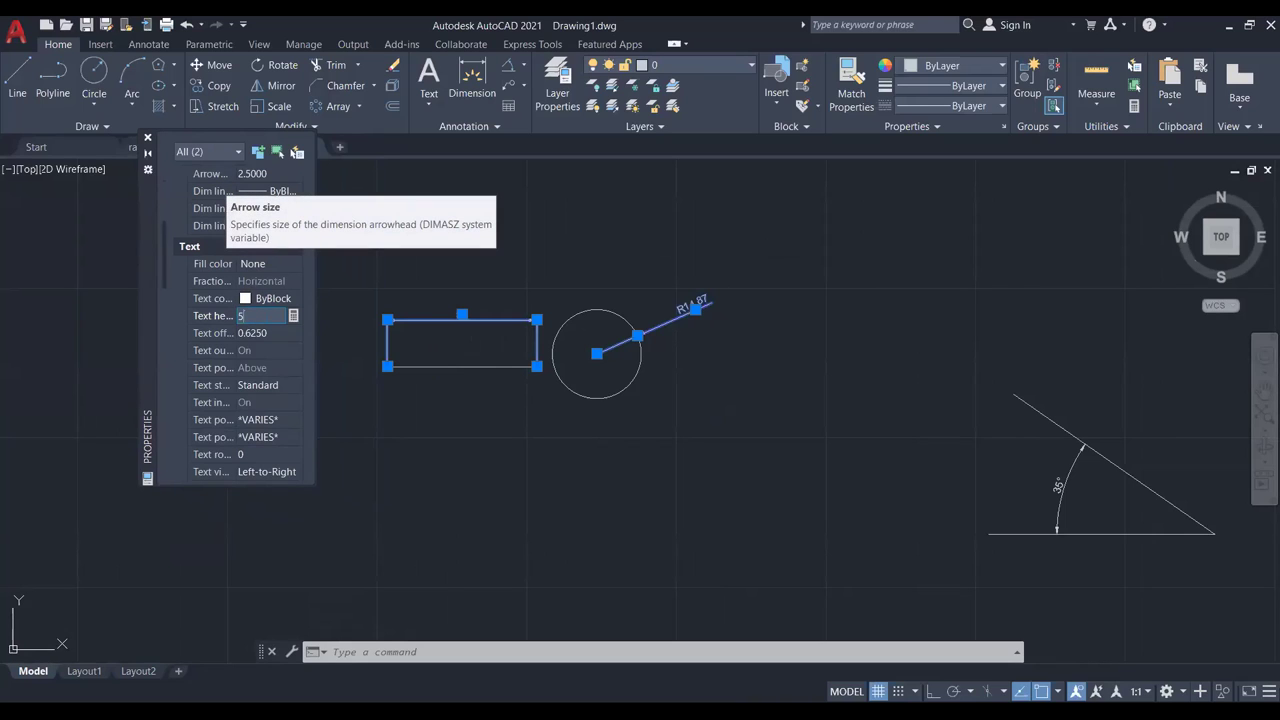
type("5")
key("Tab")
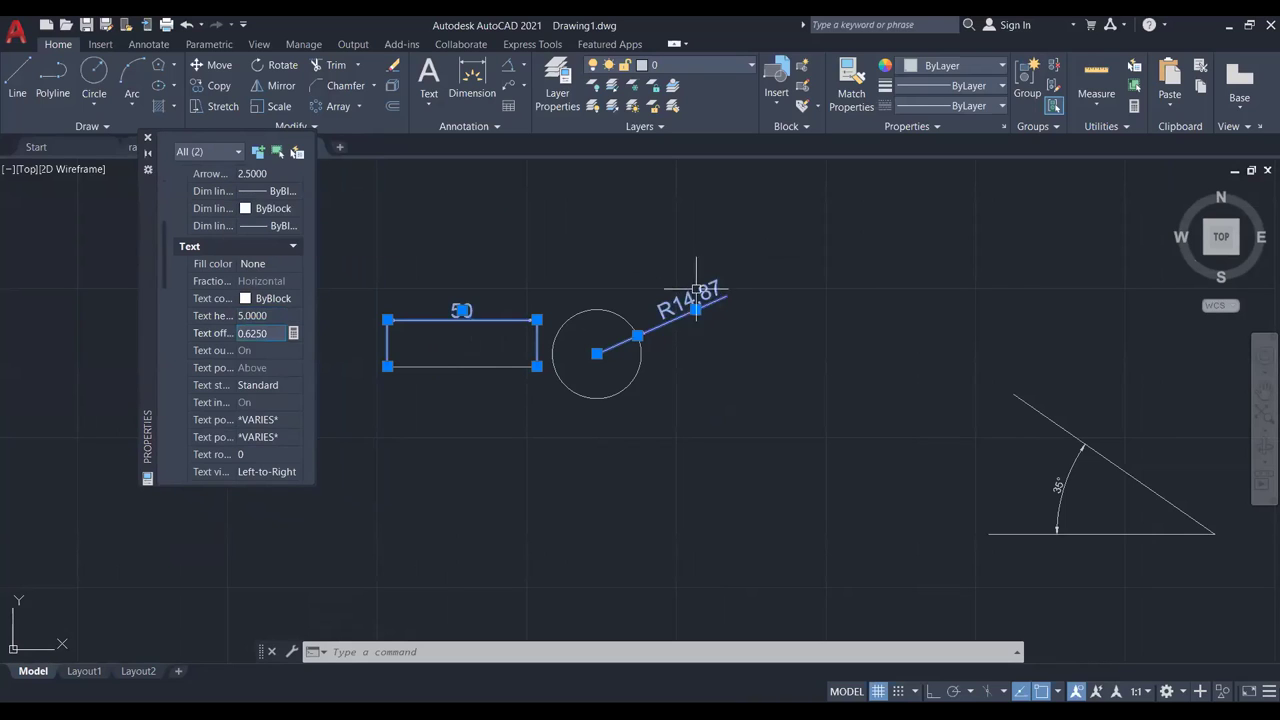
Reduce the text height of the two selected dimensions to 1.
left_click(278, 316)
type("1")
key("Tab")
Examine the remaining properties of the selected dimensions, from units, fit and arrow settings to the available colors.
scroll(261, 334, "down", 15)
scroll(254, 275, "up", 5)
scroll(648, 335, "up", 6)
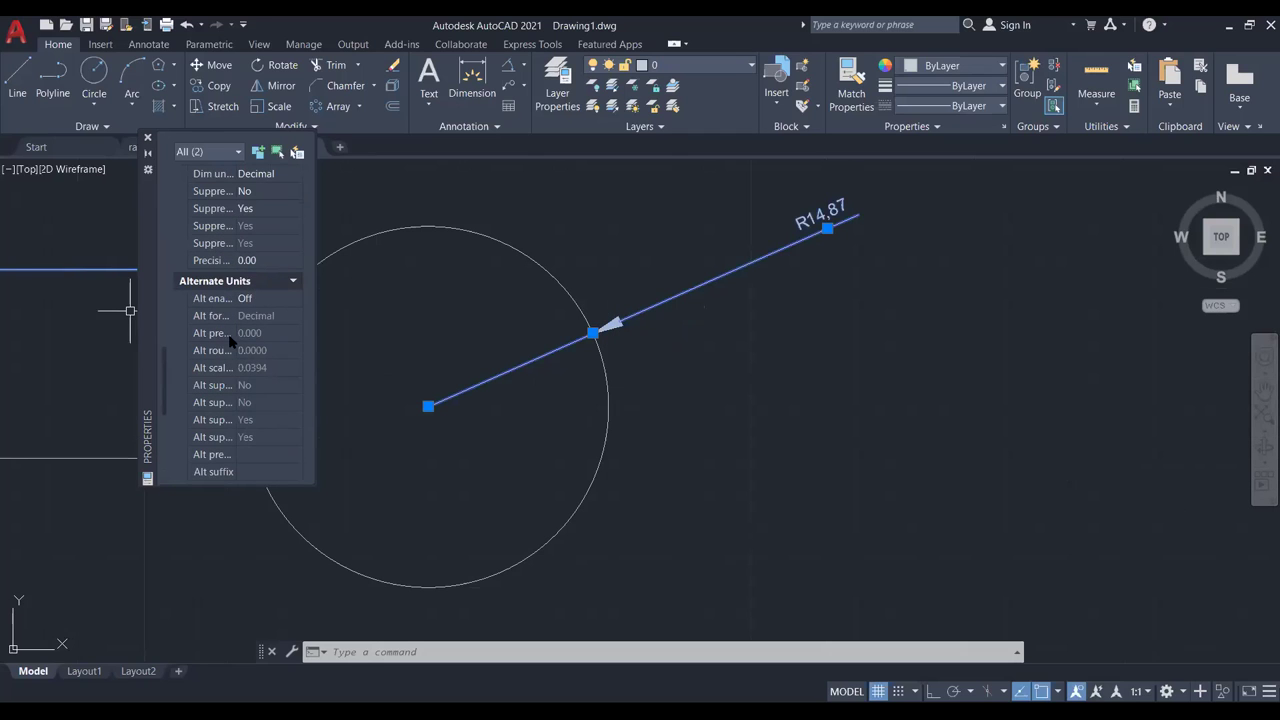
scroll(230, 341, "up", 6)
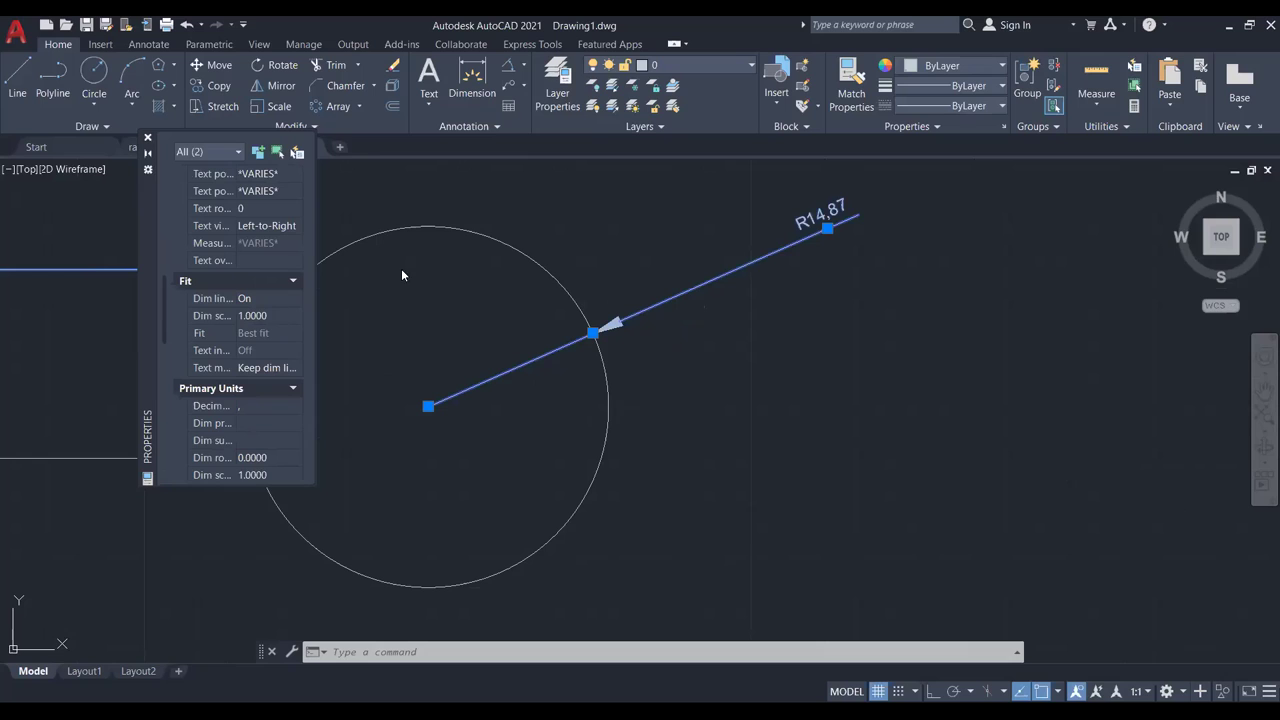
scroll(260, 293, "up", 3)
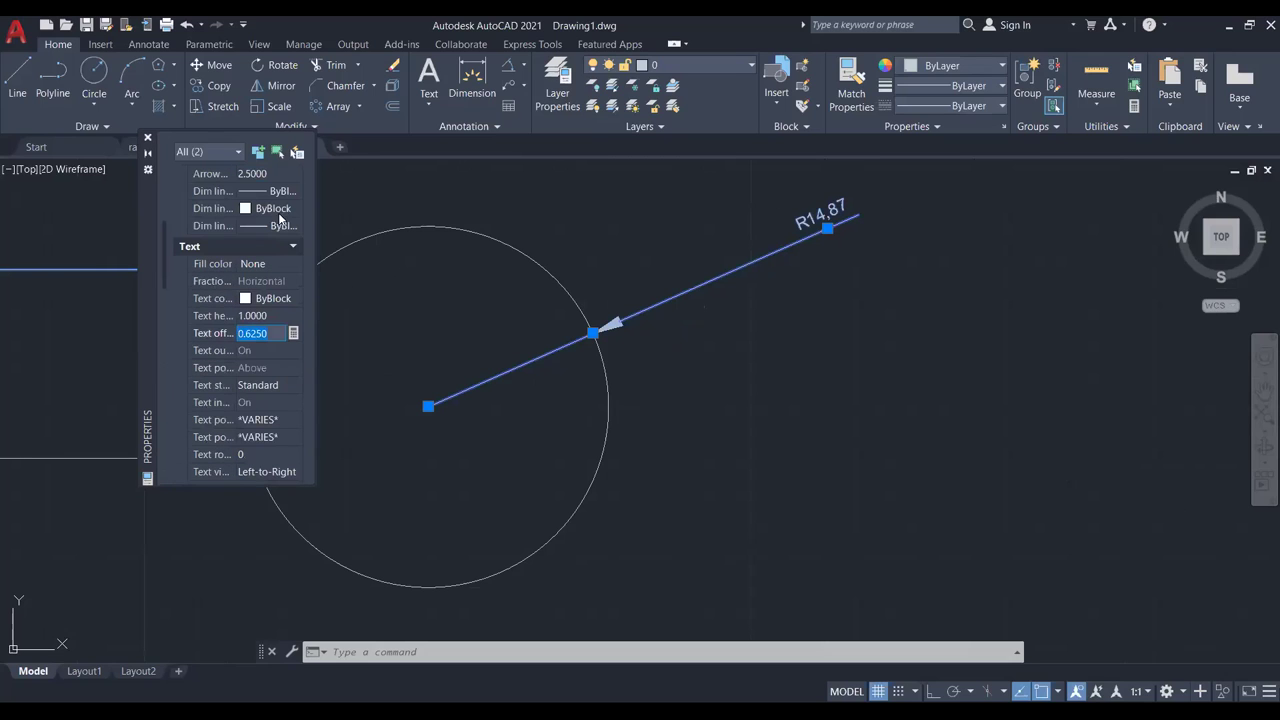
scroll(260, 255, "up", 5)
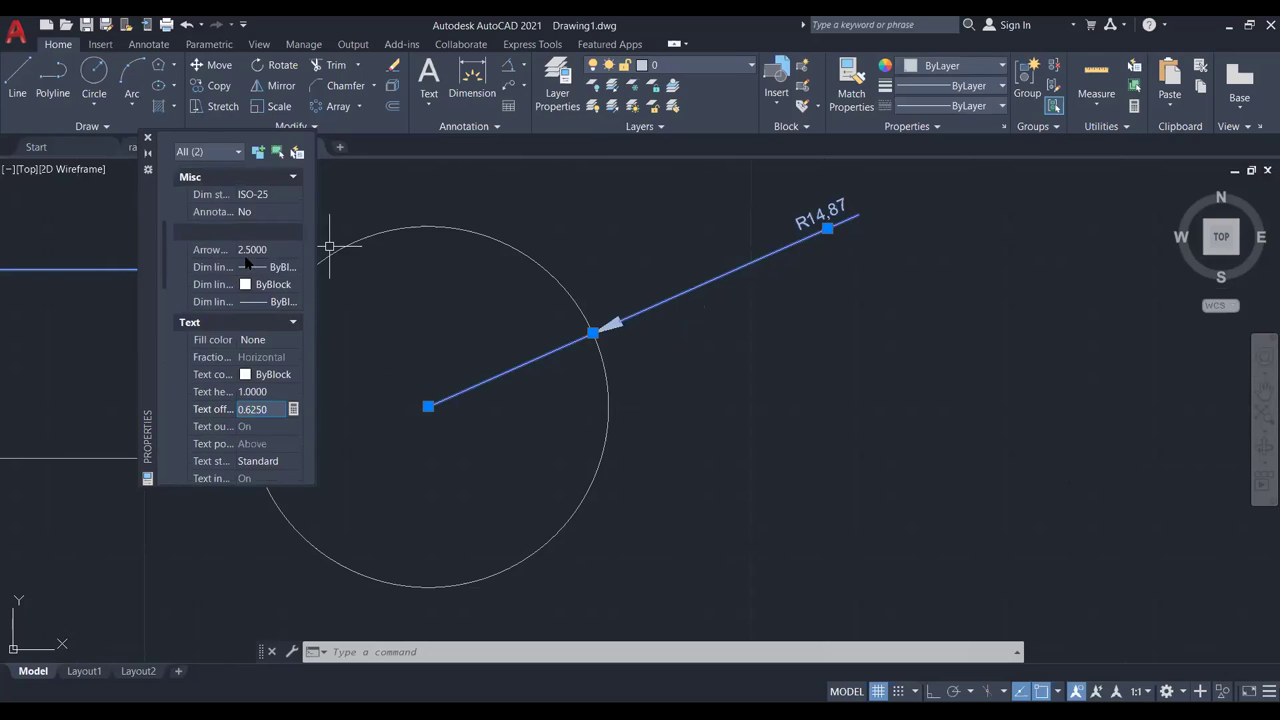
left_click(282, 192)
left_click(293, 191)
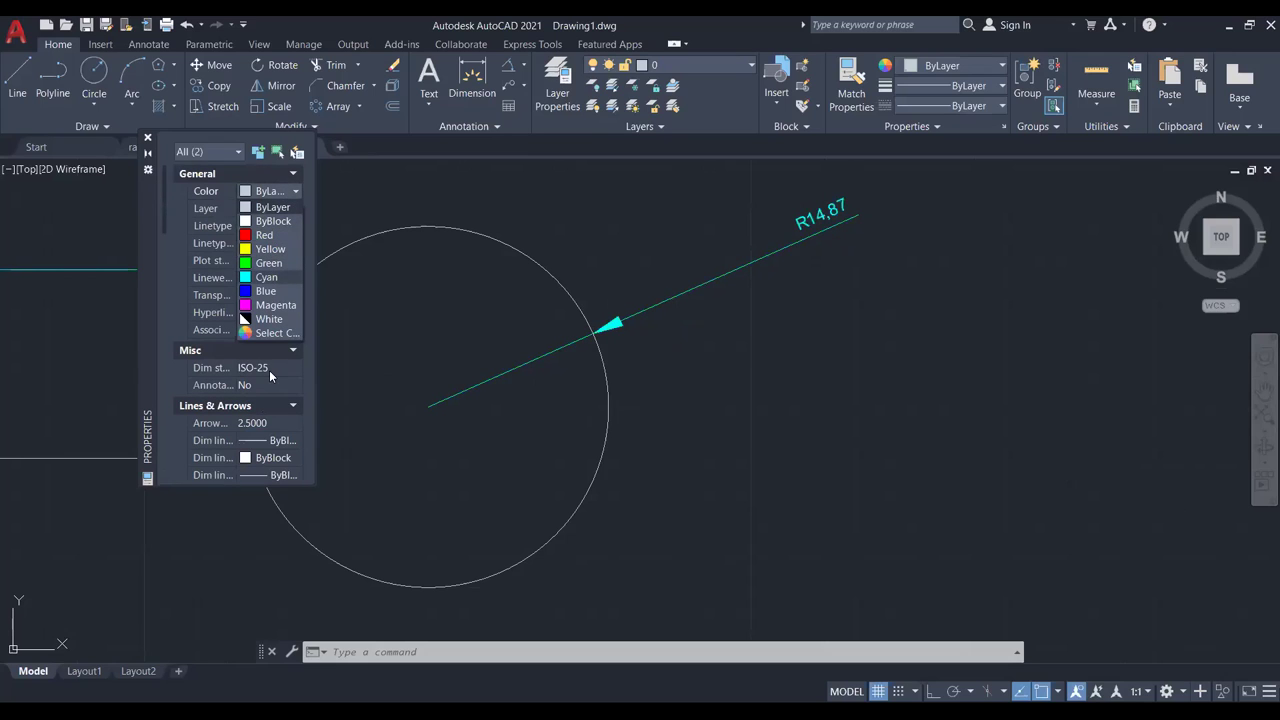
left_click(690, 135)
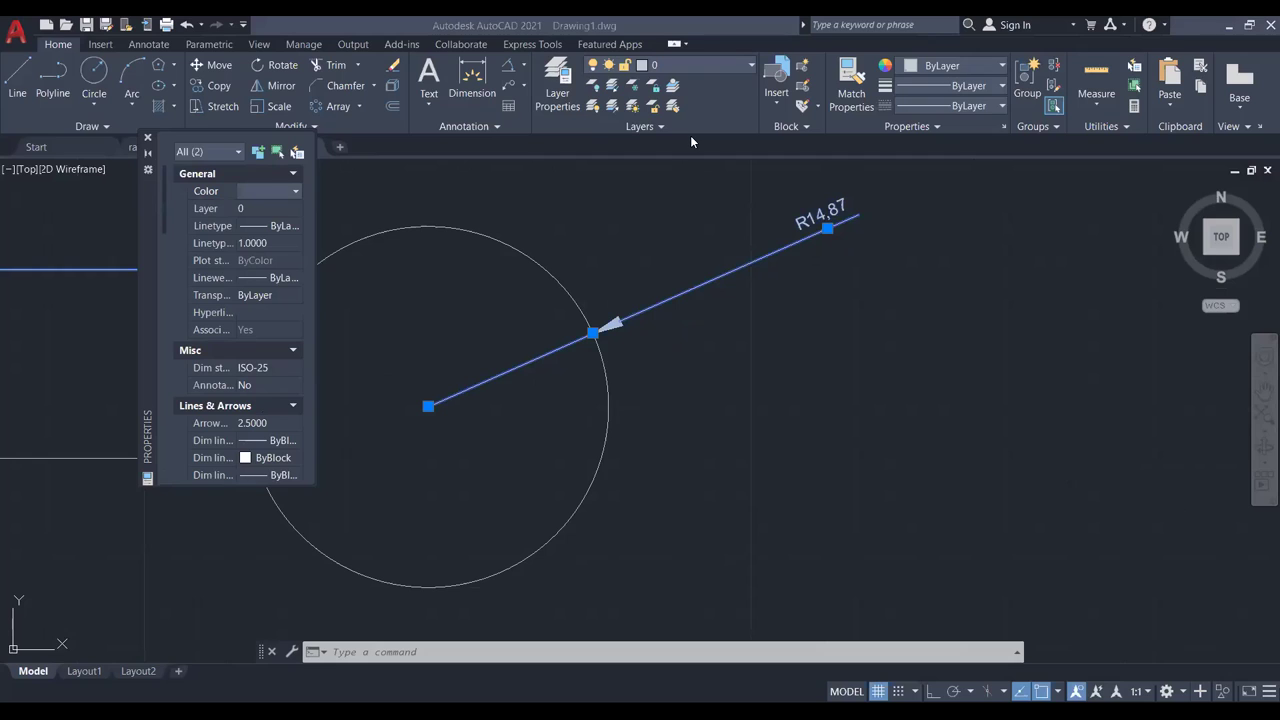
Close the dimension properties, clear the selection and inspect the text size of both dimensions.
left_click(147, 137)
key("Escape")
scroll(612, 292, "down", 4)
middle_click_drag(609, 289, 518, 295)
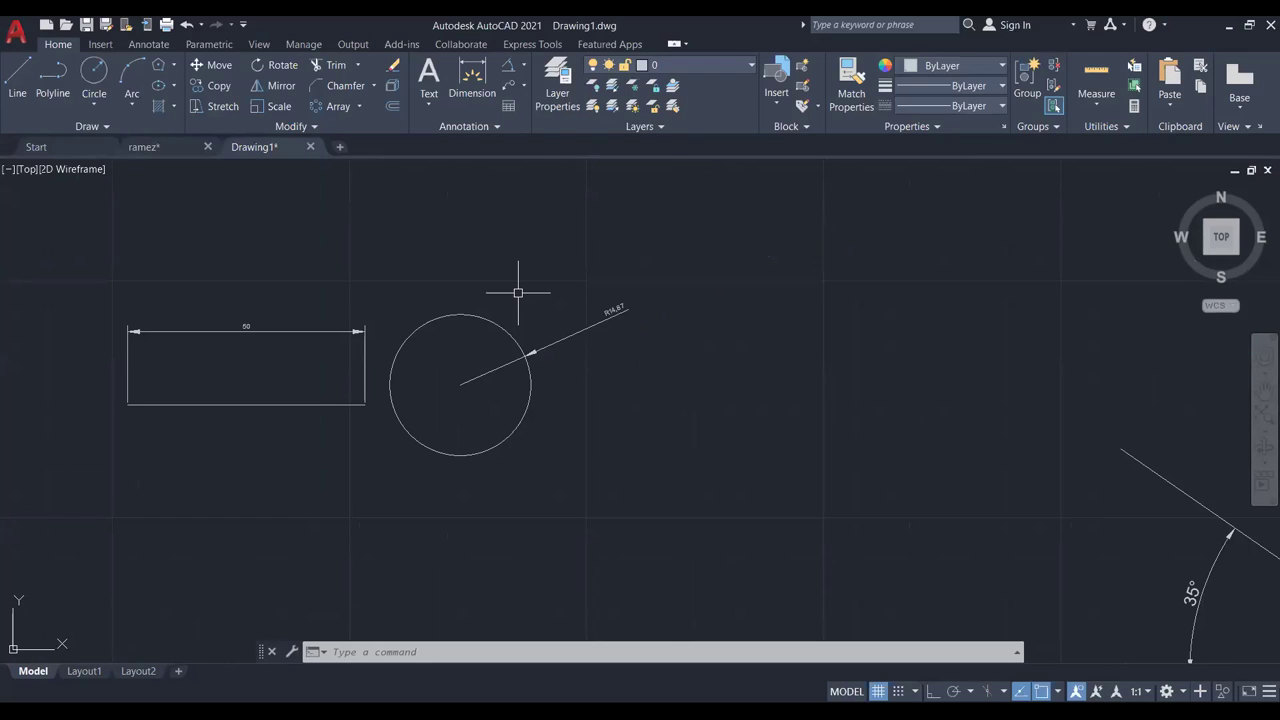
scroll(520, 300, "up", 6)
scroll(670, 342, "down", 4)
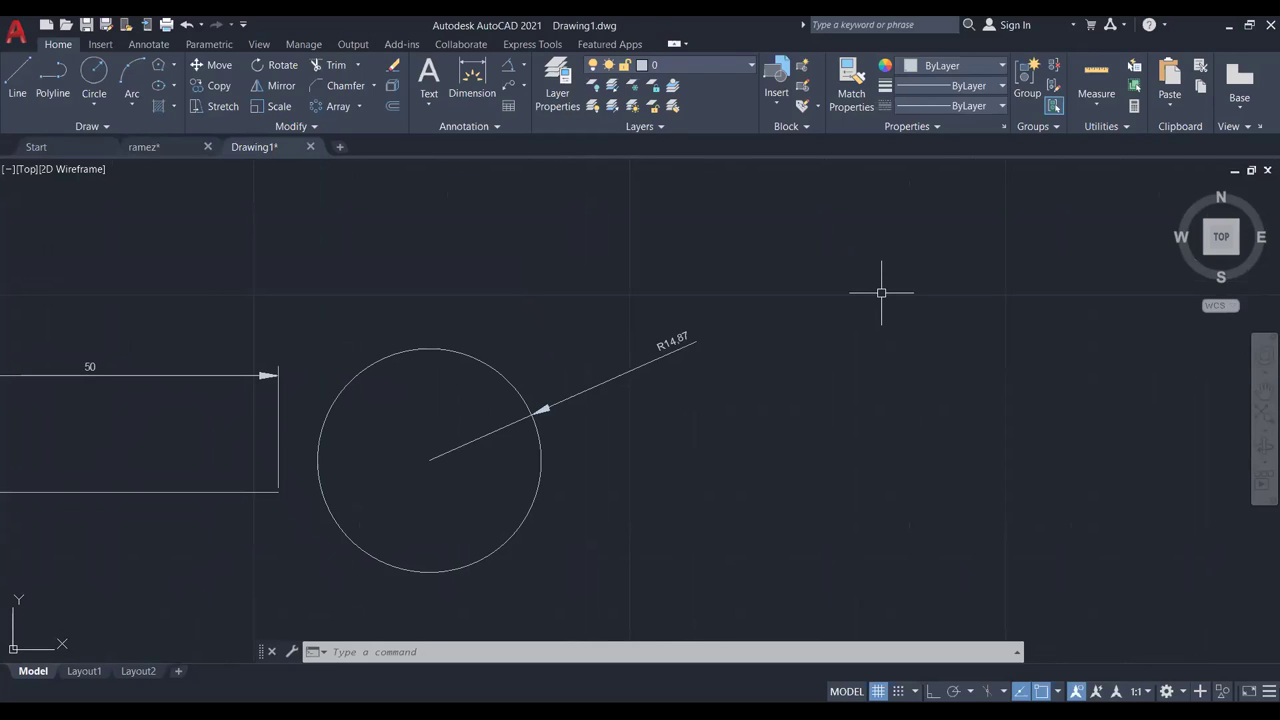
Erase all the lines, the circle and their dimensions from the drawing.
scroll(705, 277, "down", 5)
middle_click_drag(705, 277, 543, 277)
scroll(541, 279, "up", 2)
scroll(539, 280, "down", 1)
left_click(1037, 302)
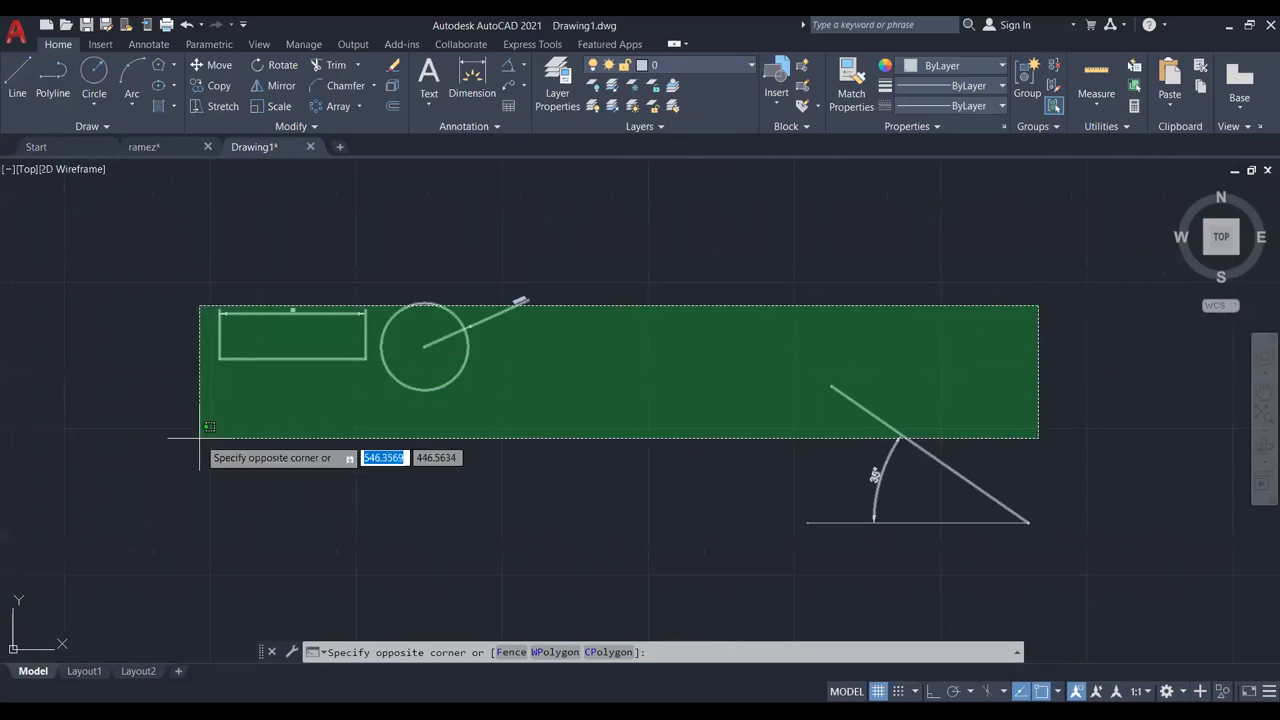
left_click(200, 520)
key("Delete")
left_click(988, 364)
left_click(778, 597)
key("Delete")
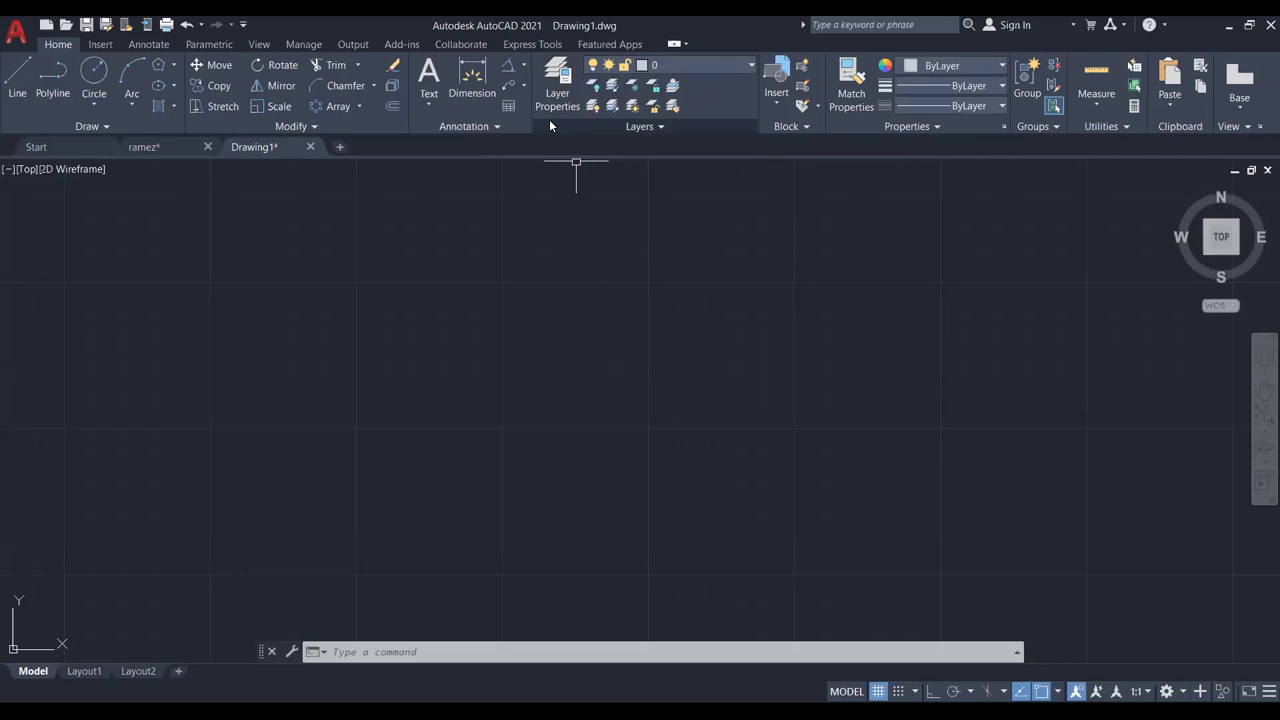
Create a new layer named hid in the Layer Properties Manager.
left_click(736, 57)
left_click(736, 57)
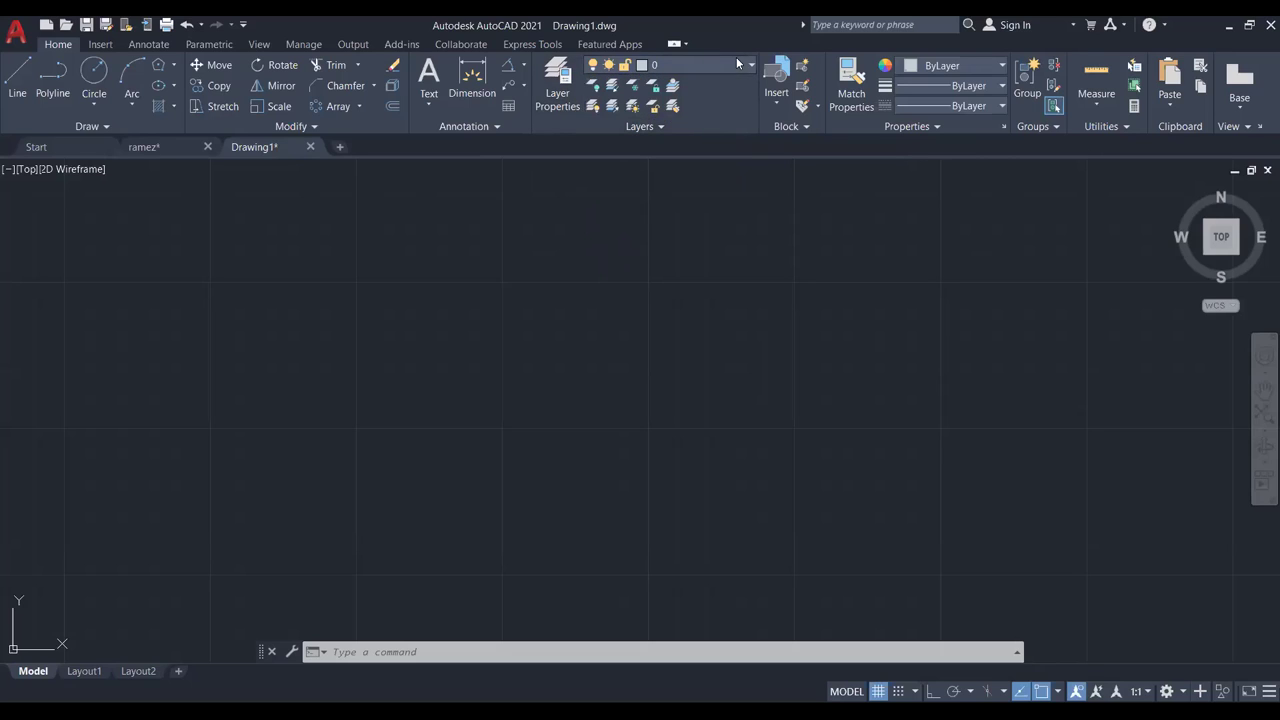
left_click(555, 78)
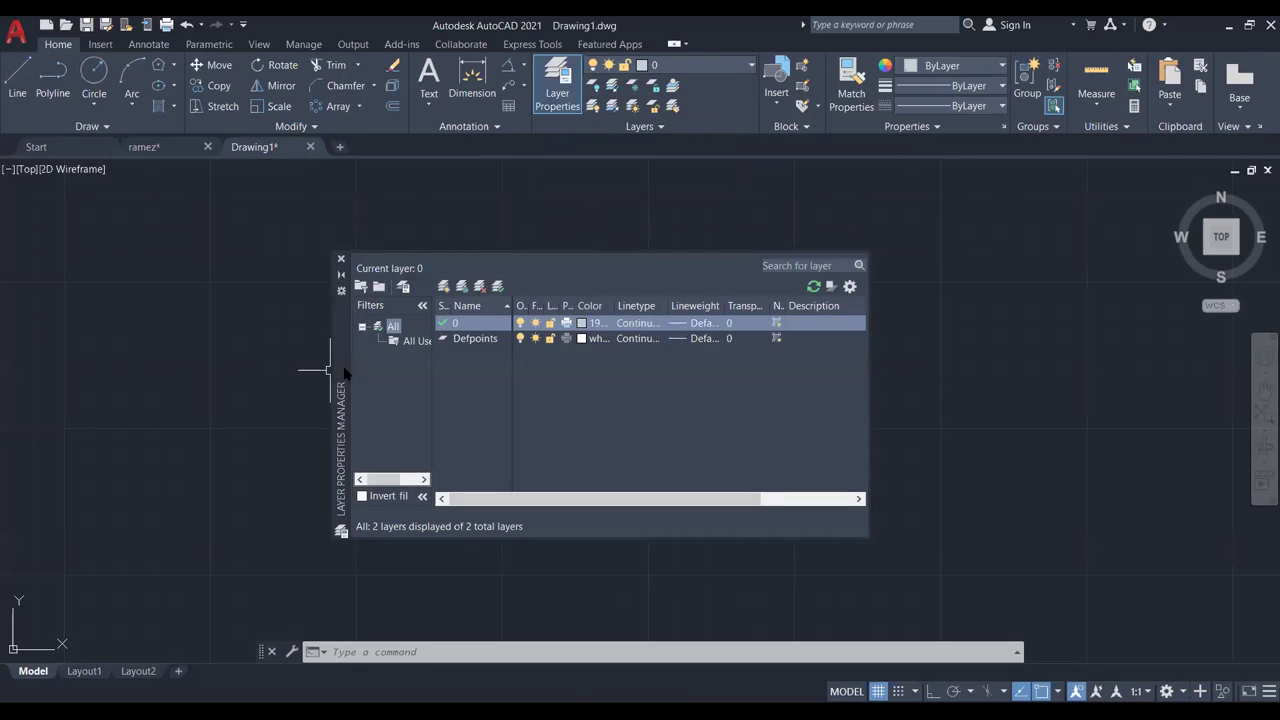
left_click_drag(343, 373, 336, 342)
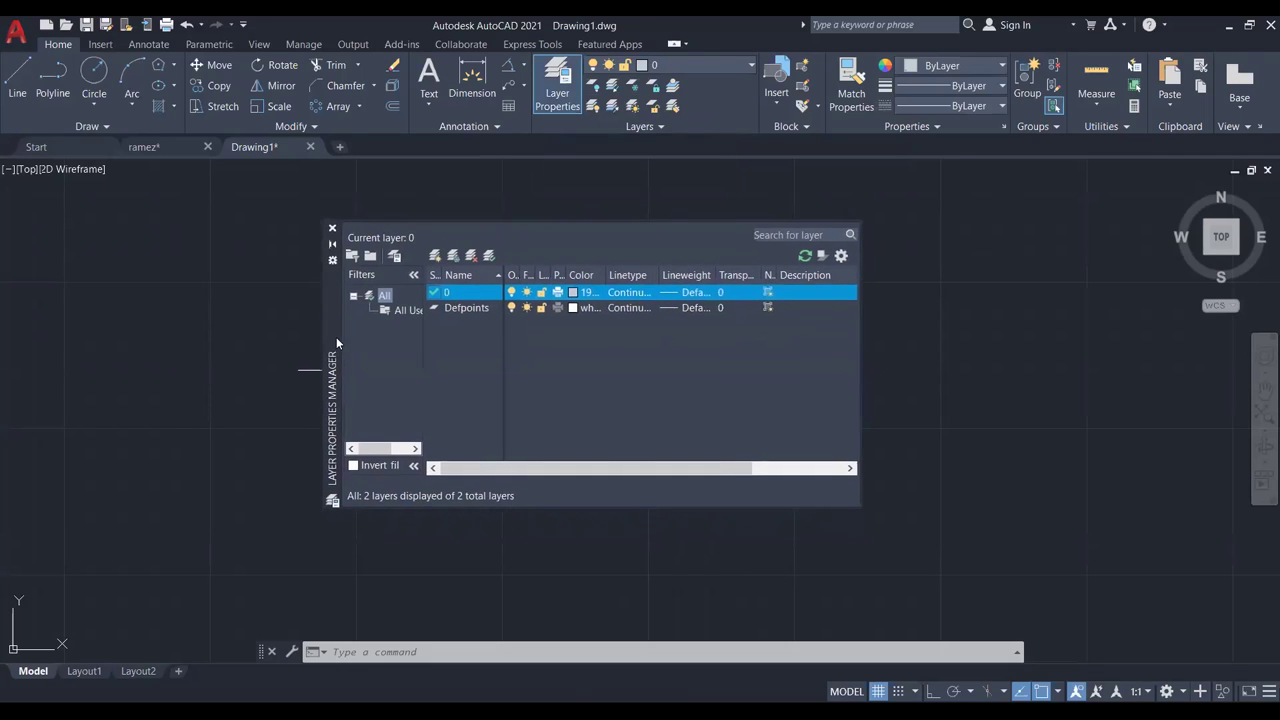
left_click(436, 256)
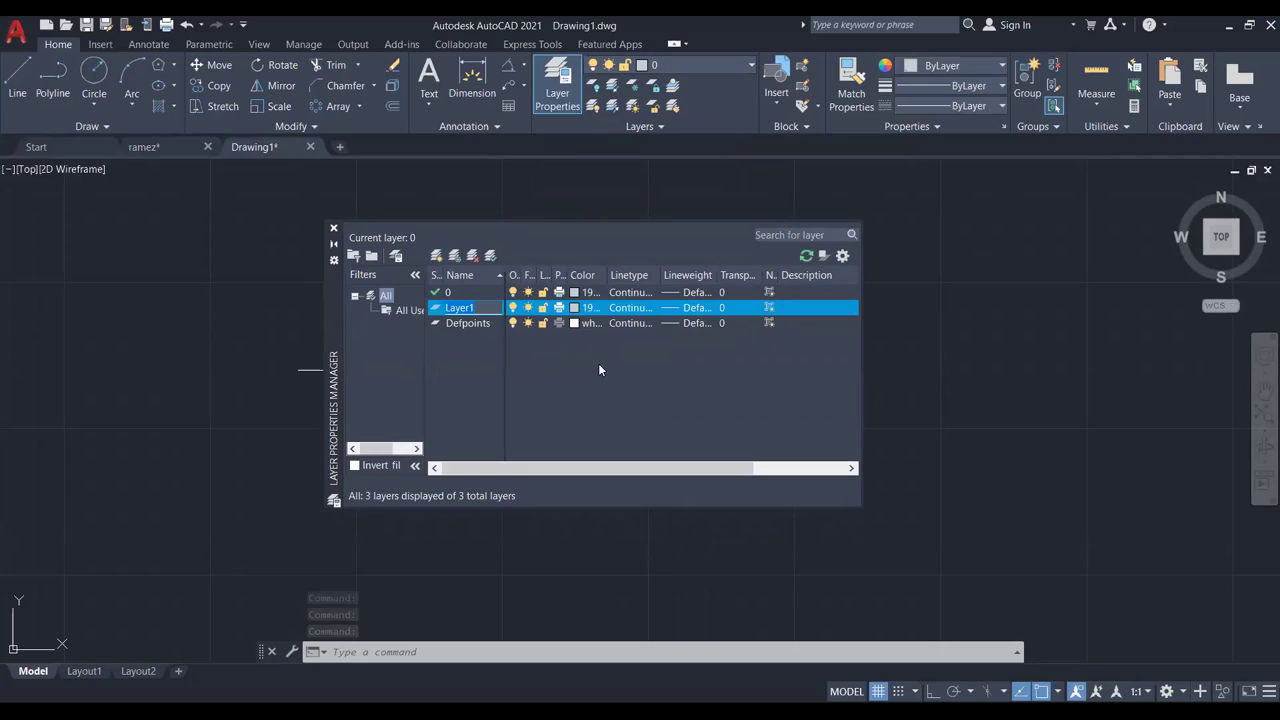
type("i")
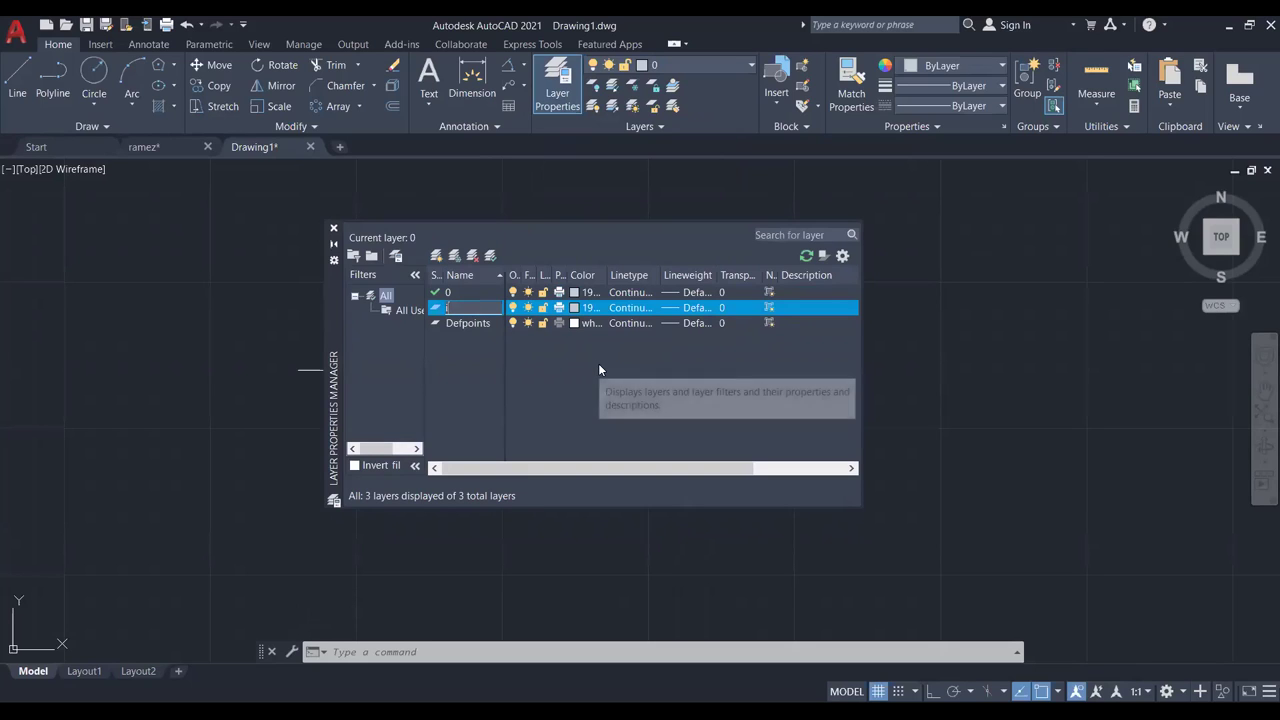
type("hid")
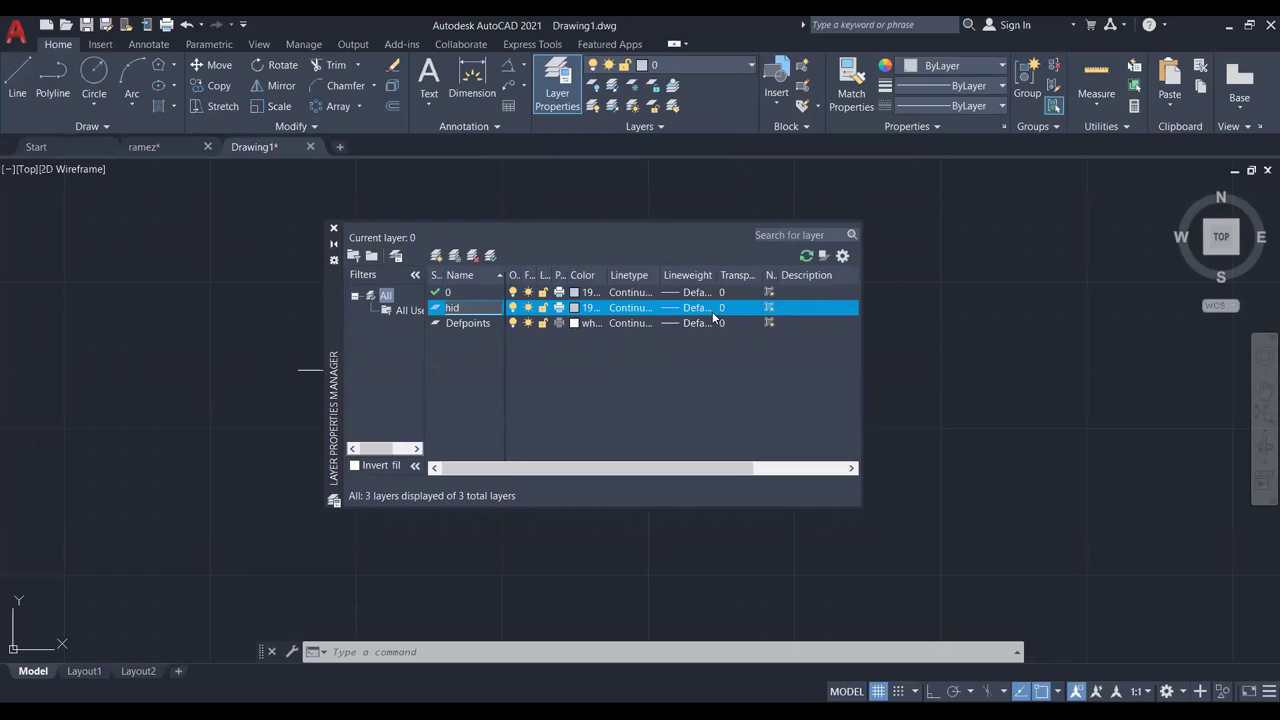
key("Return")
Load the HIDDEN linetype from acadiso.lin and assign it to the hid layer.
left_click(643, 310)
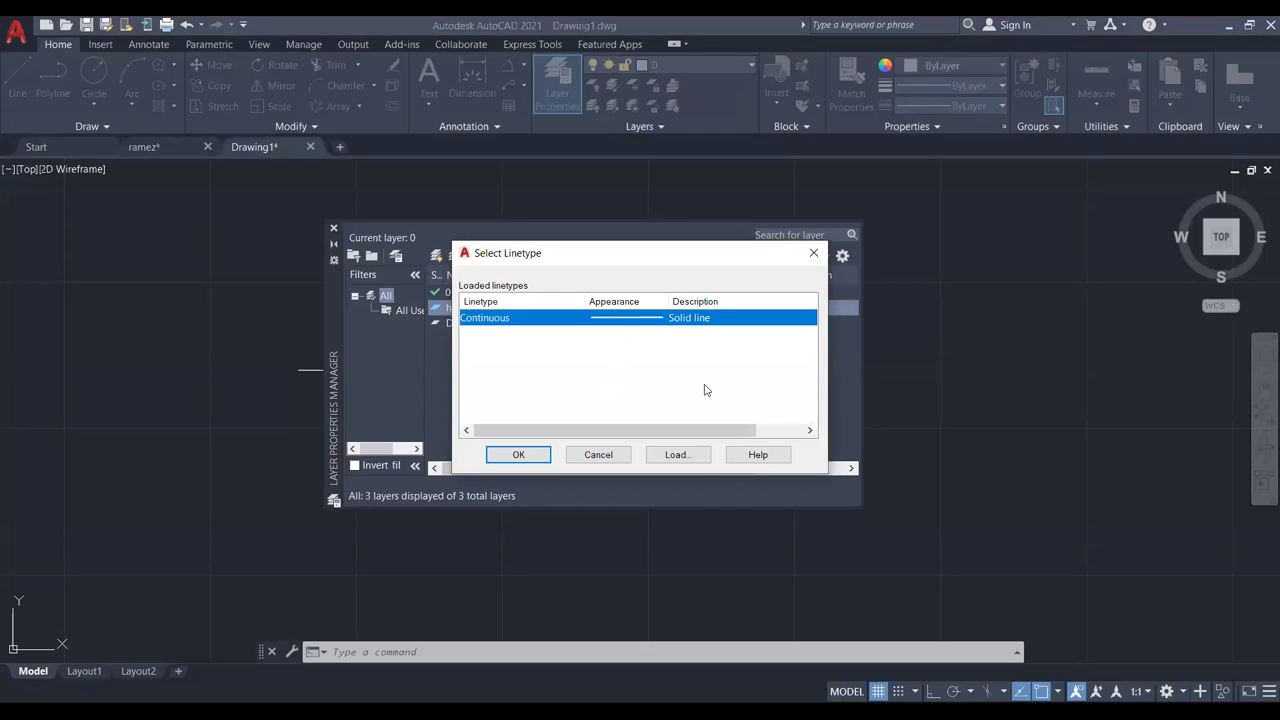
left_click(686, 457)
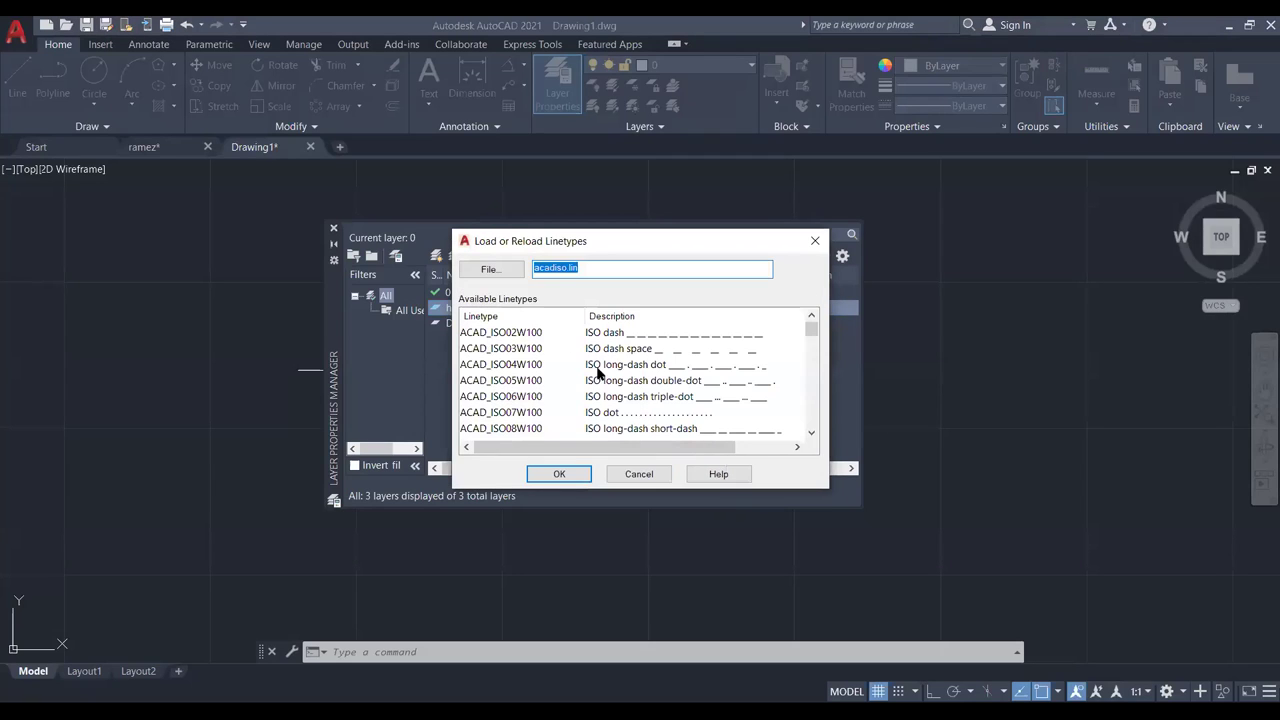
left_click(612, 350)
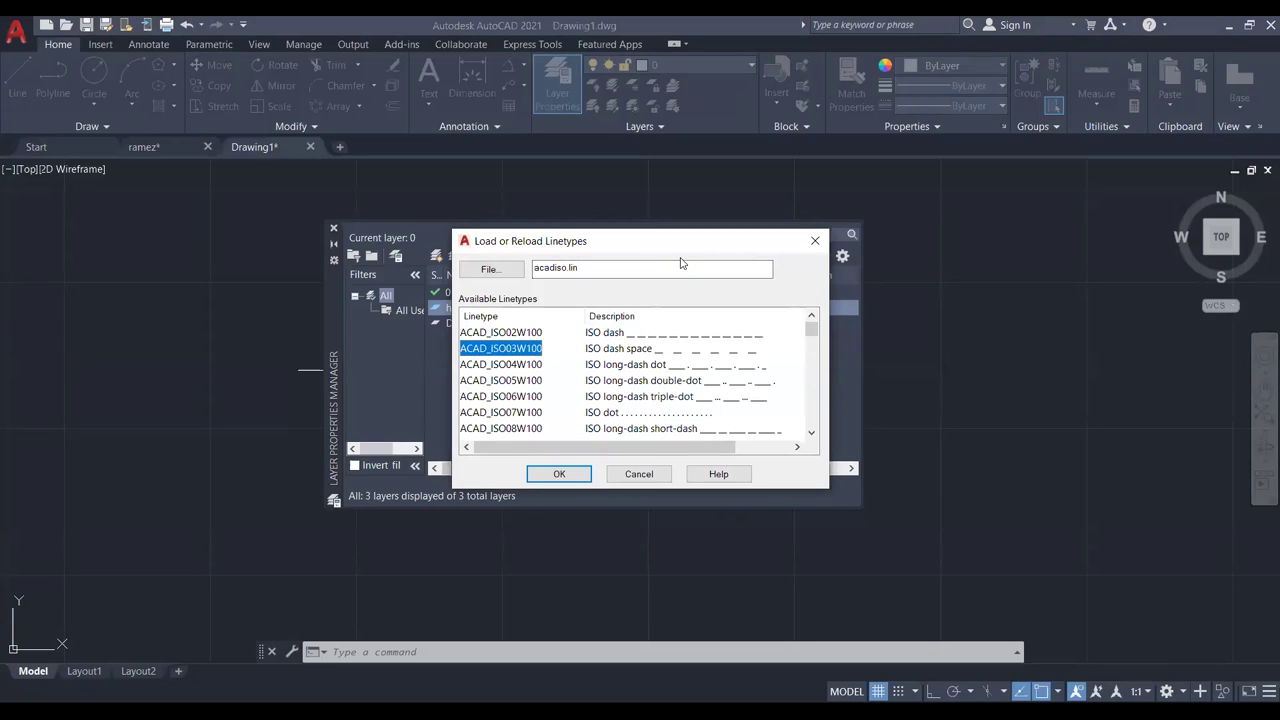
key("h")
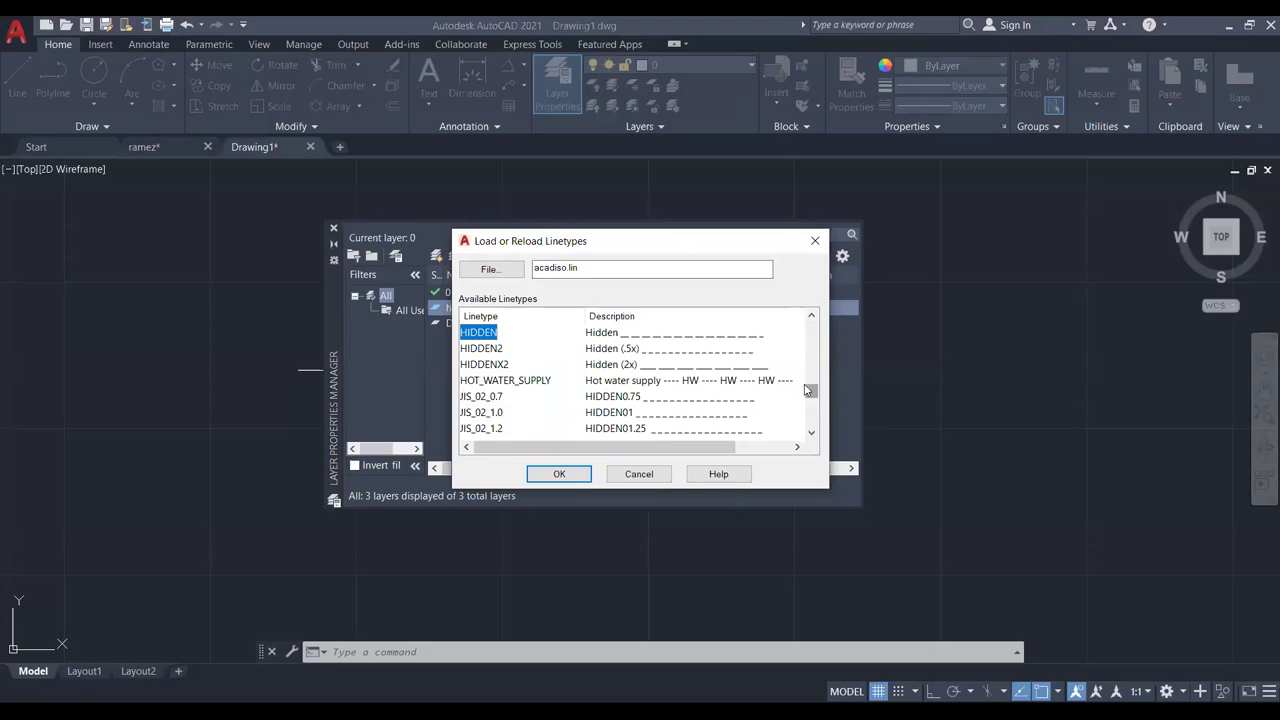
double_click(634, 336)
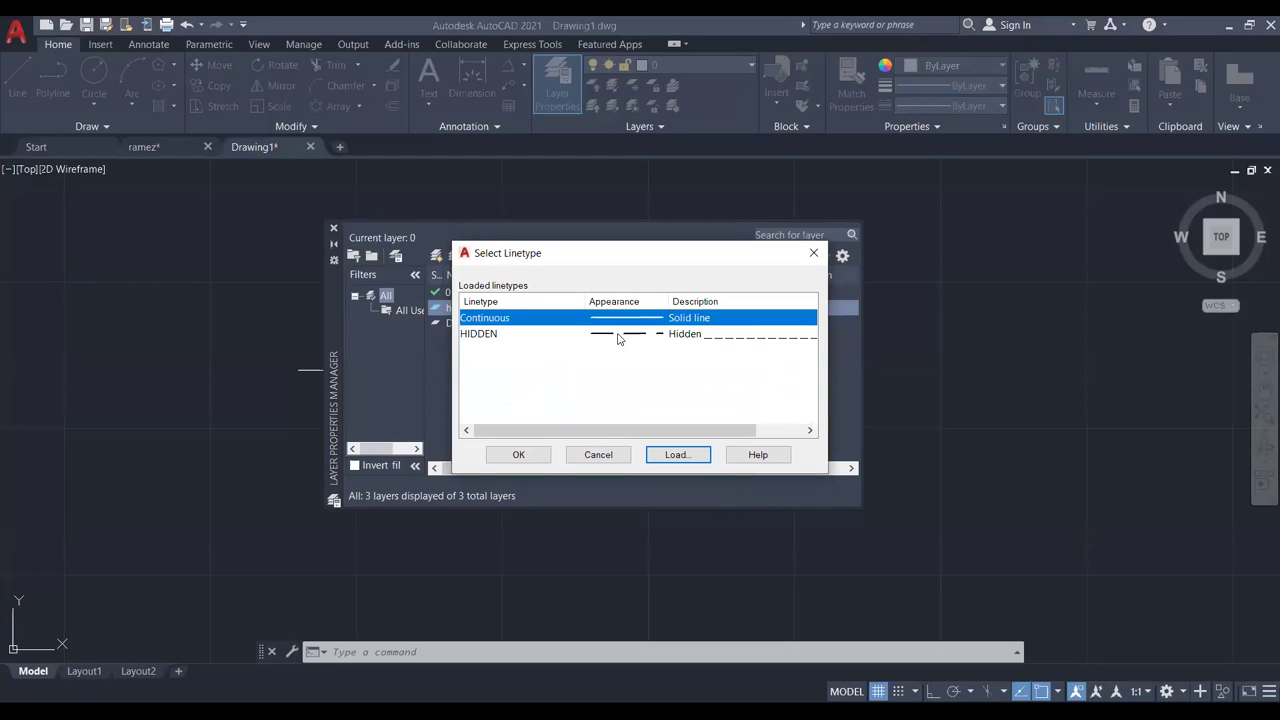
left_click(621, 334)
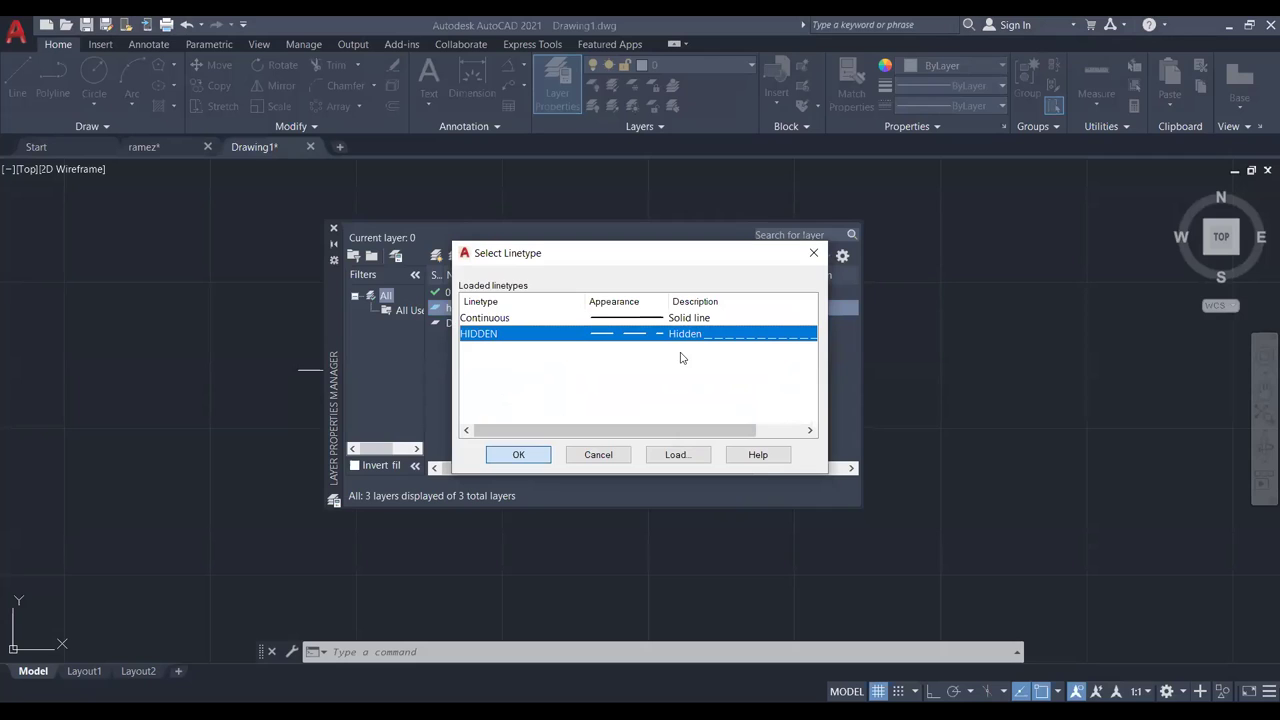
key("Return")
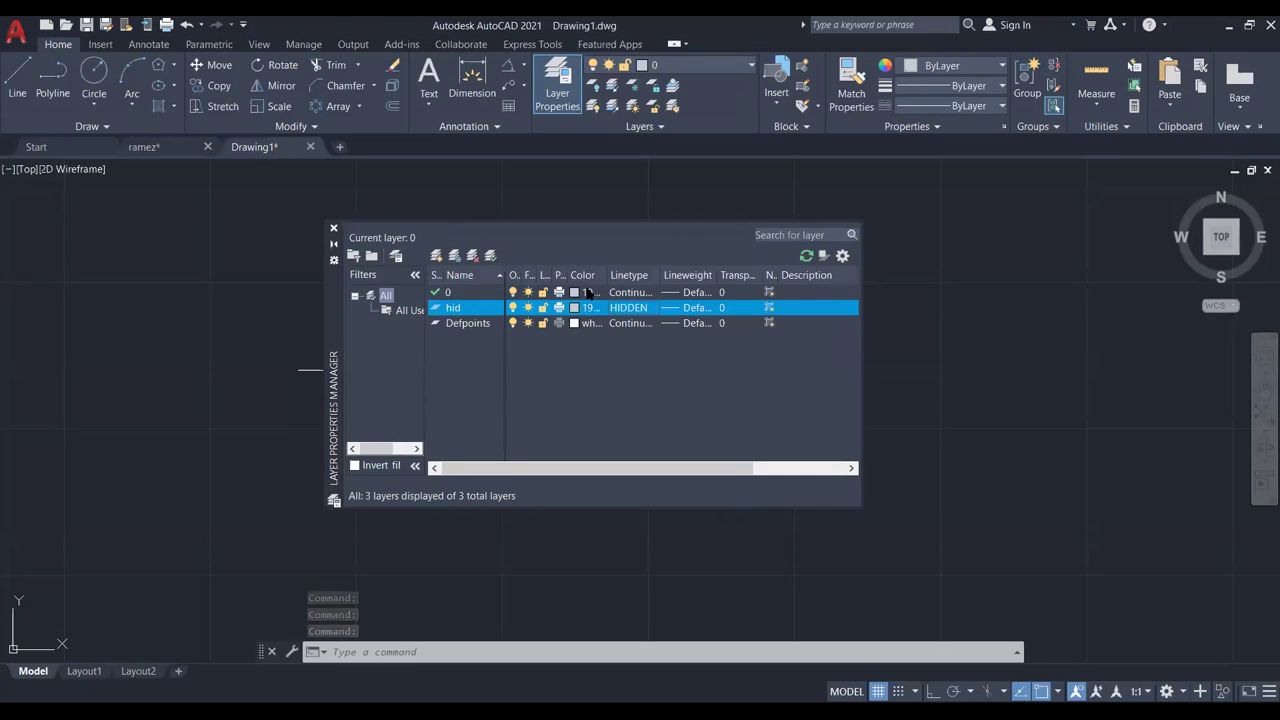
Set the hid layer's color to index color red.
left_click(576, 308)
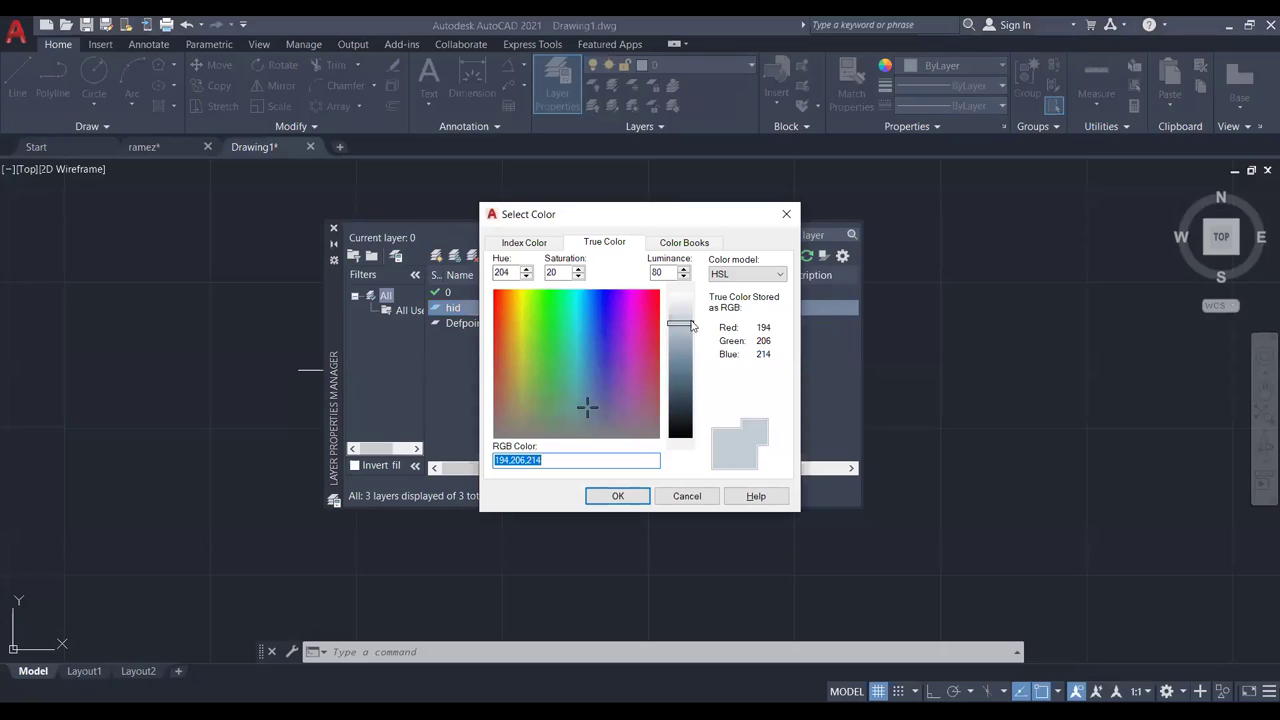
left_click(524, 242)
left_click(500, 401)
left_click(564, 401)
left_click(500, 401)
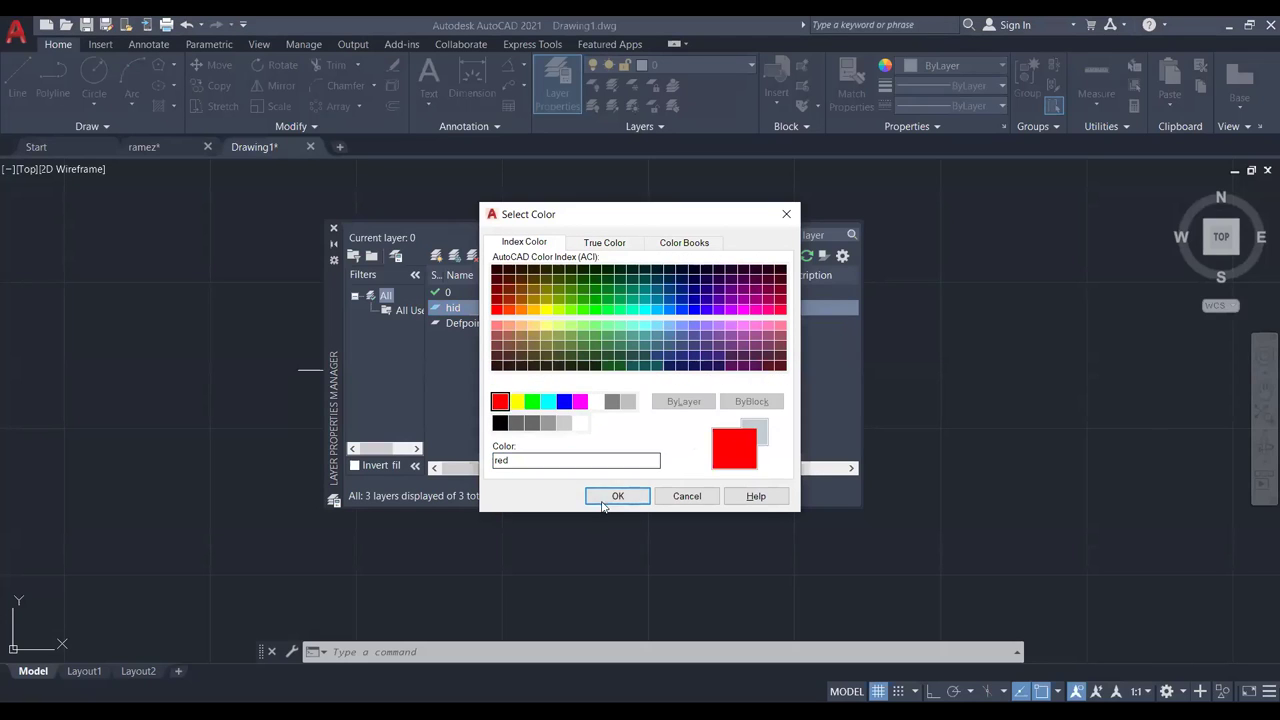
key("Return")
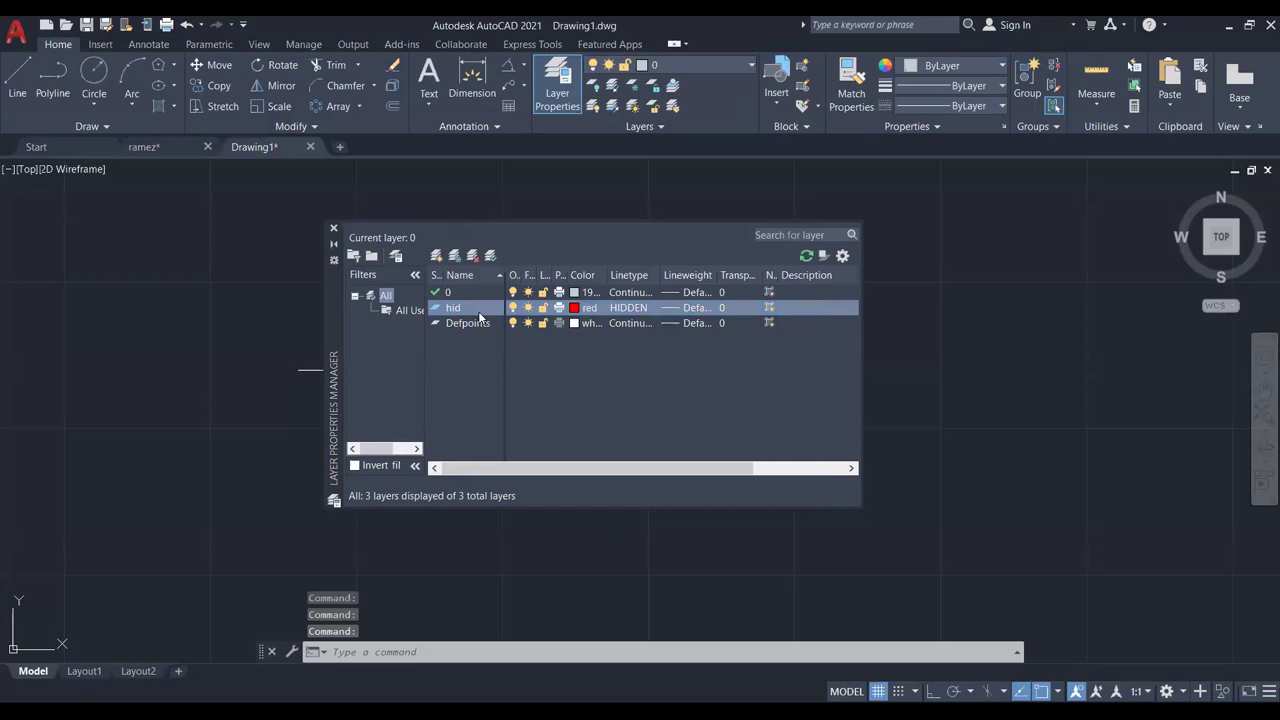
Create a new layer named cen and load the CENTER linetype from acadiso.lin, choosing it for that layer.
left_click(438, 257)
type("cen")
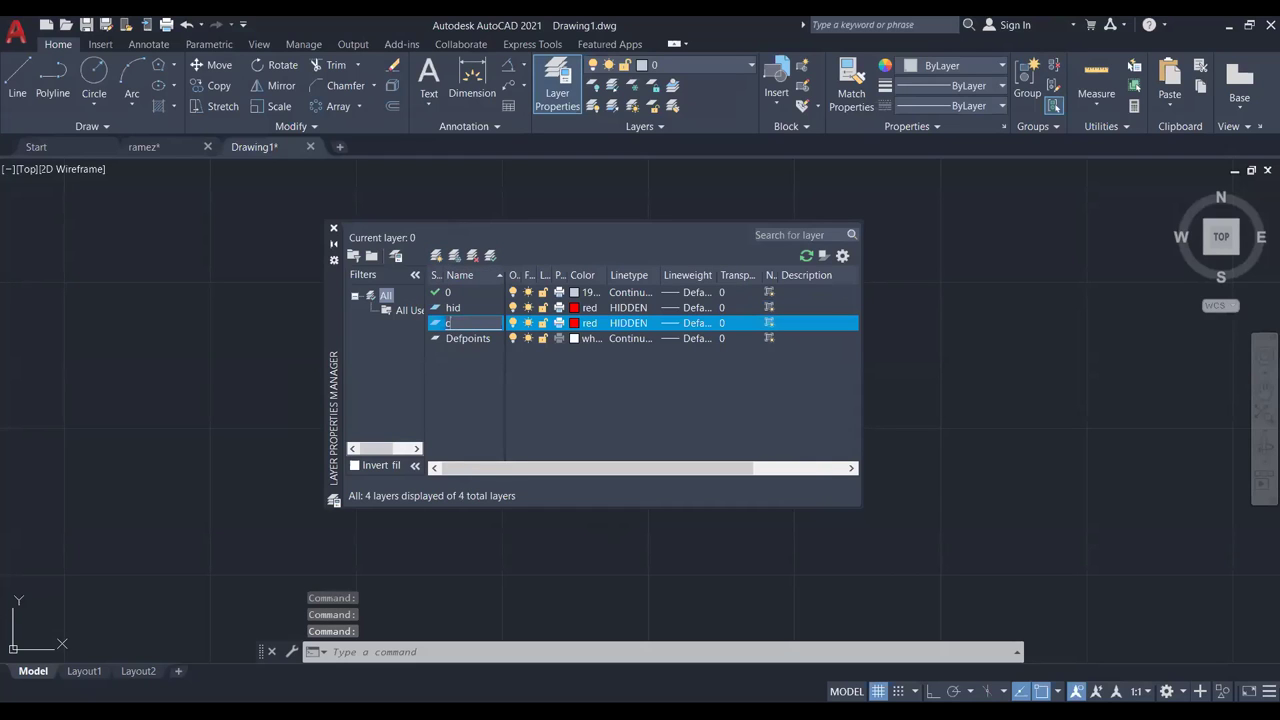
left_click(645, 323)
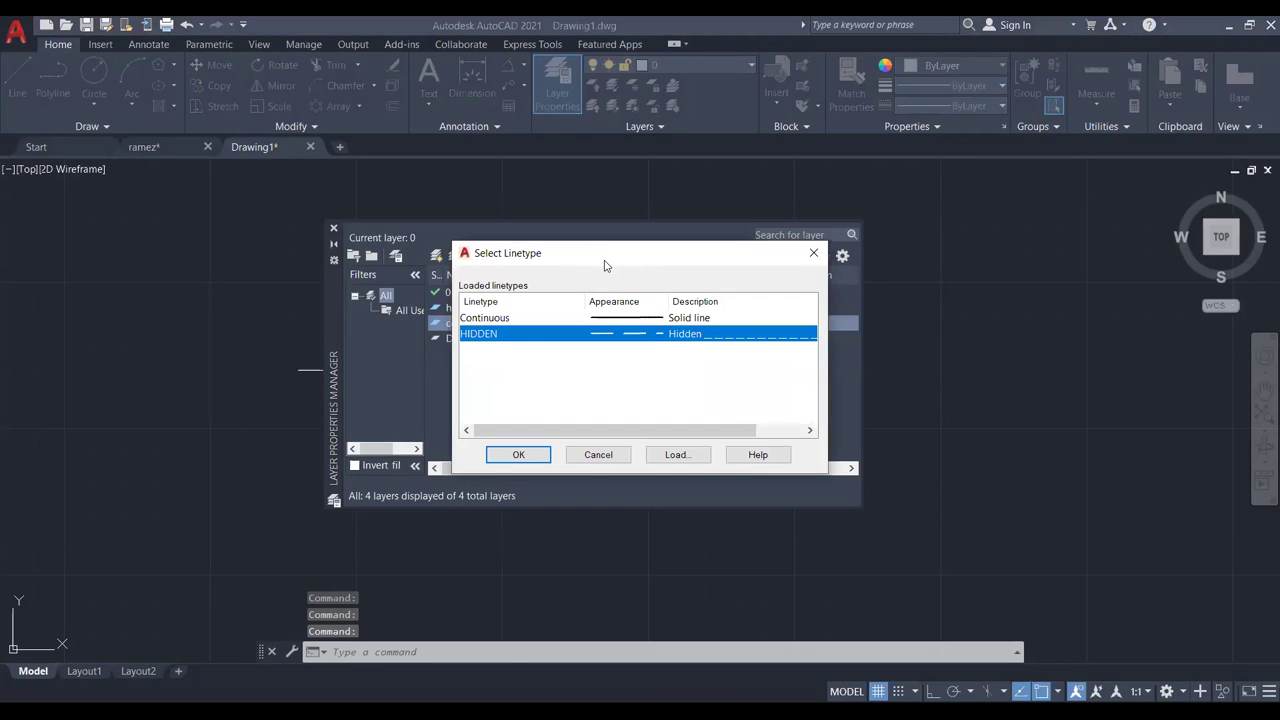
left_click_drag(596, 258, 620, 362)
left_click(700, 559)
left_click(599, 354)
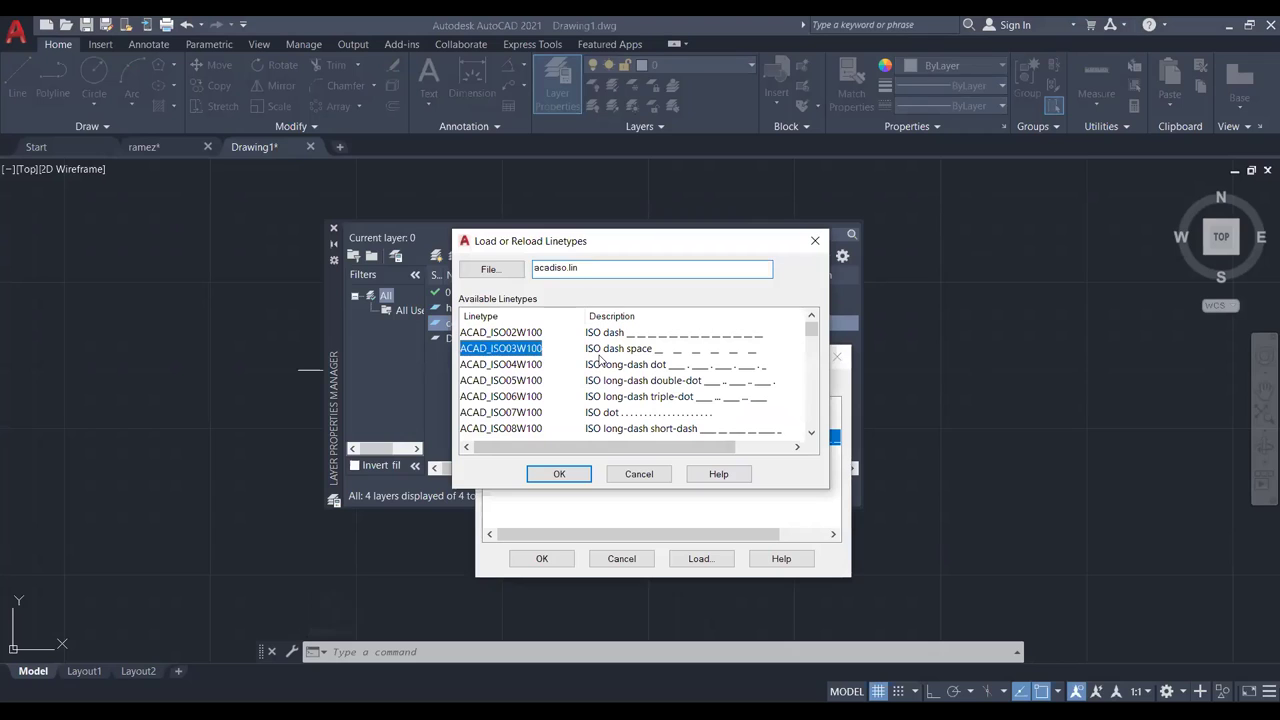
key("c")
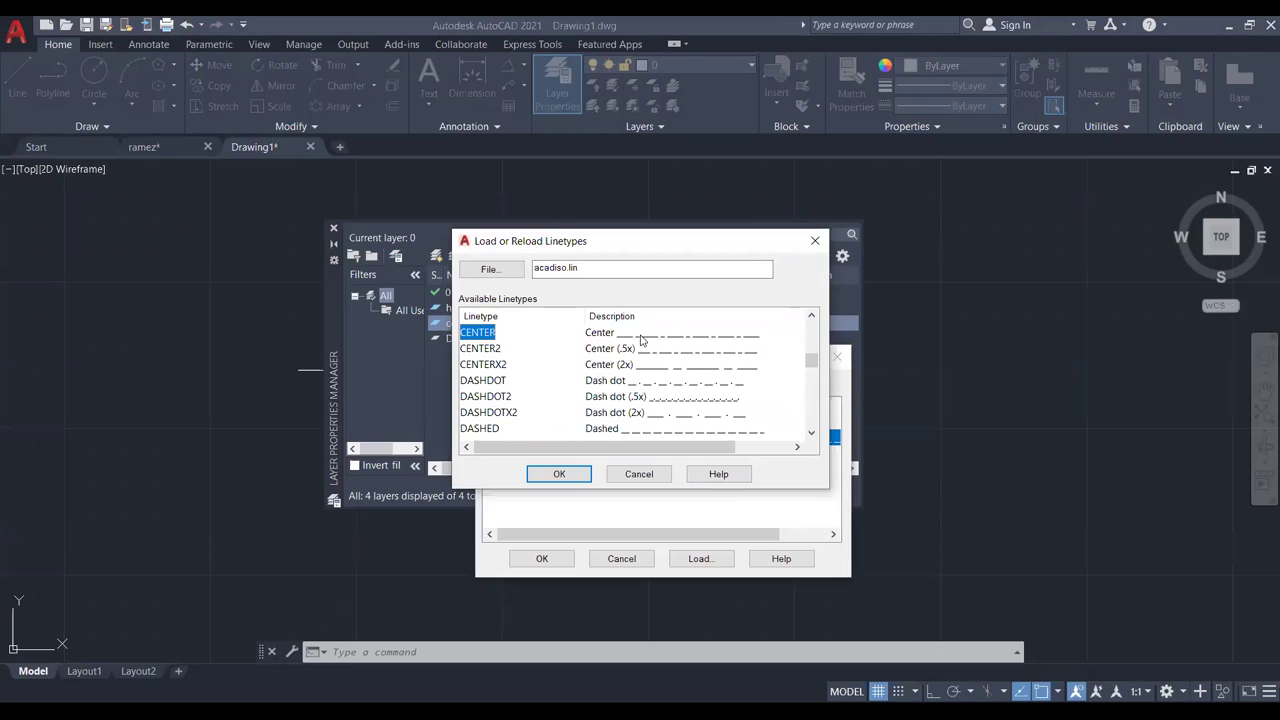
key("Return")
left_click(686, 423)
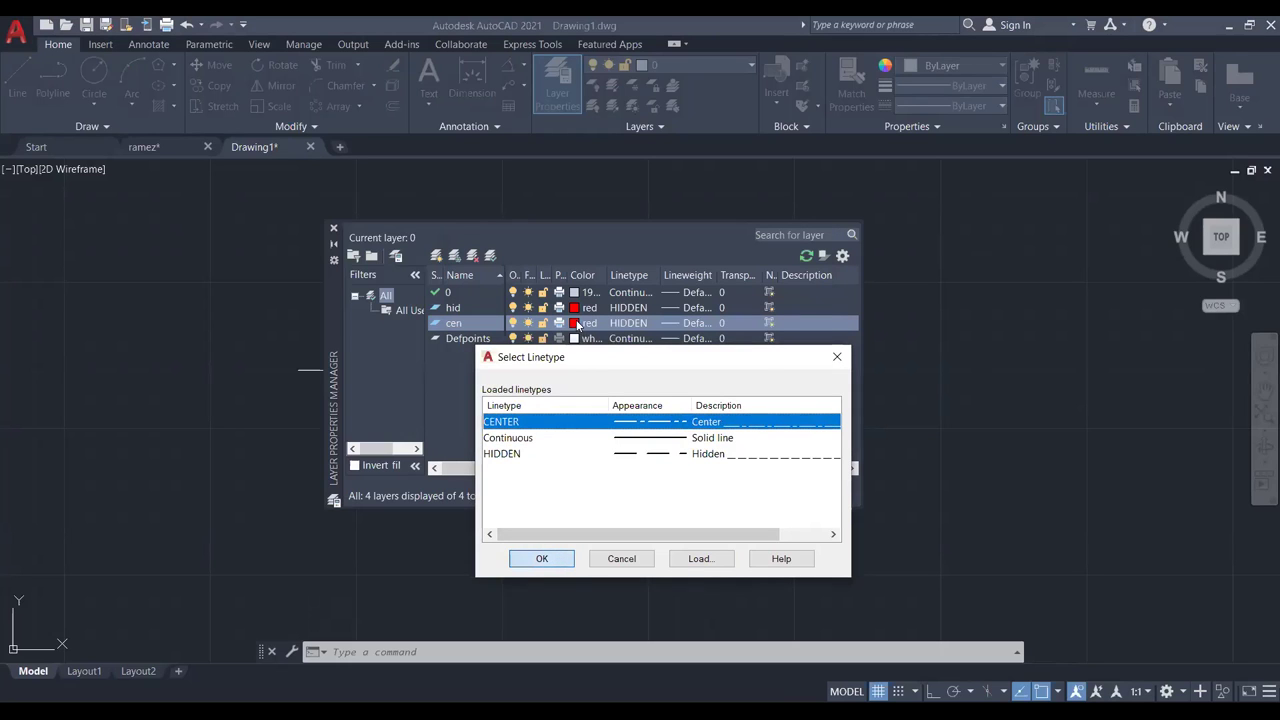
Assign the CENTER linetype and the colour blue to the cen layer, and close the layer manager.
left_click(541, 558)
left_click(574, 323)
left_click(564, 401)
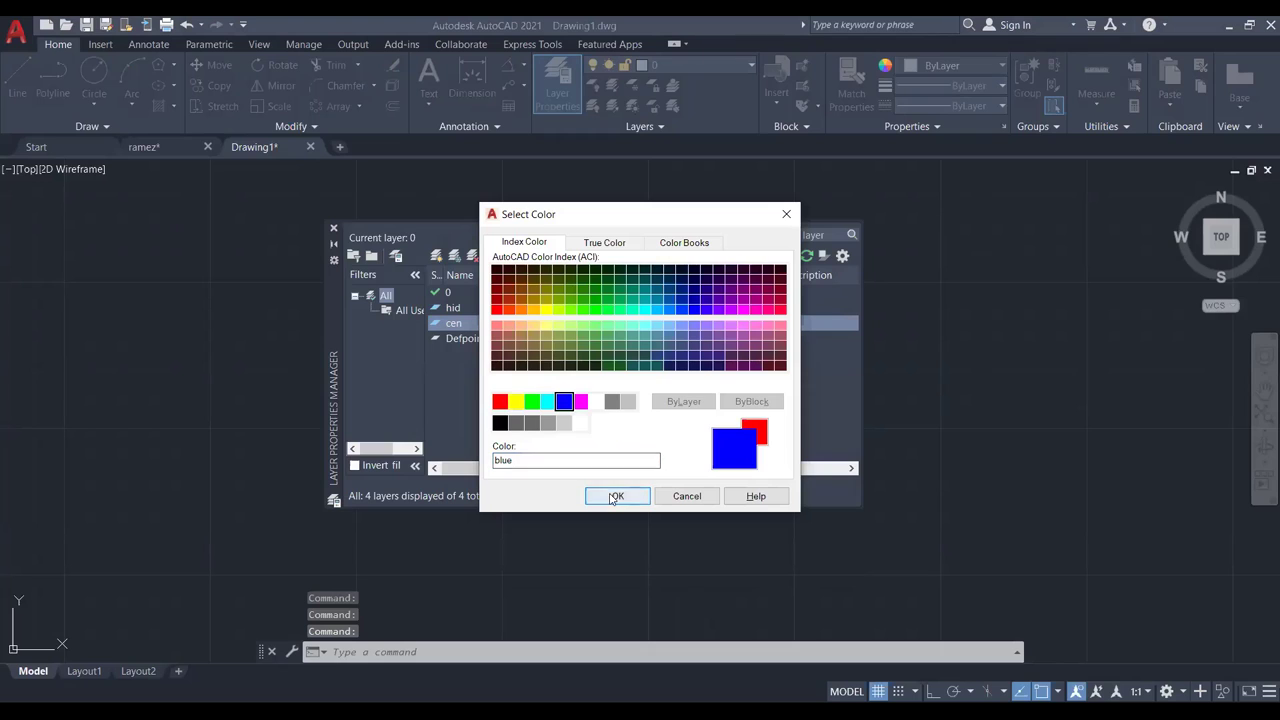
left_click(617, 496)
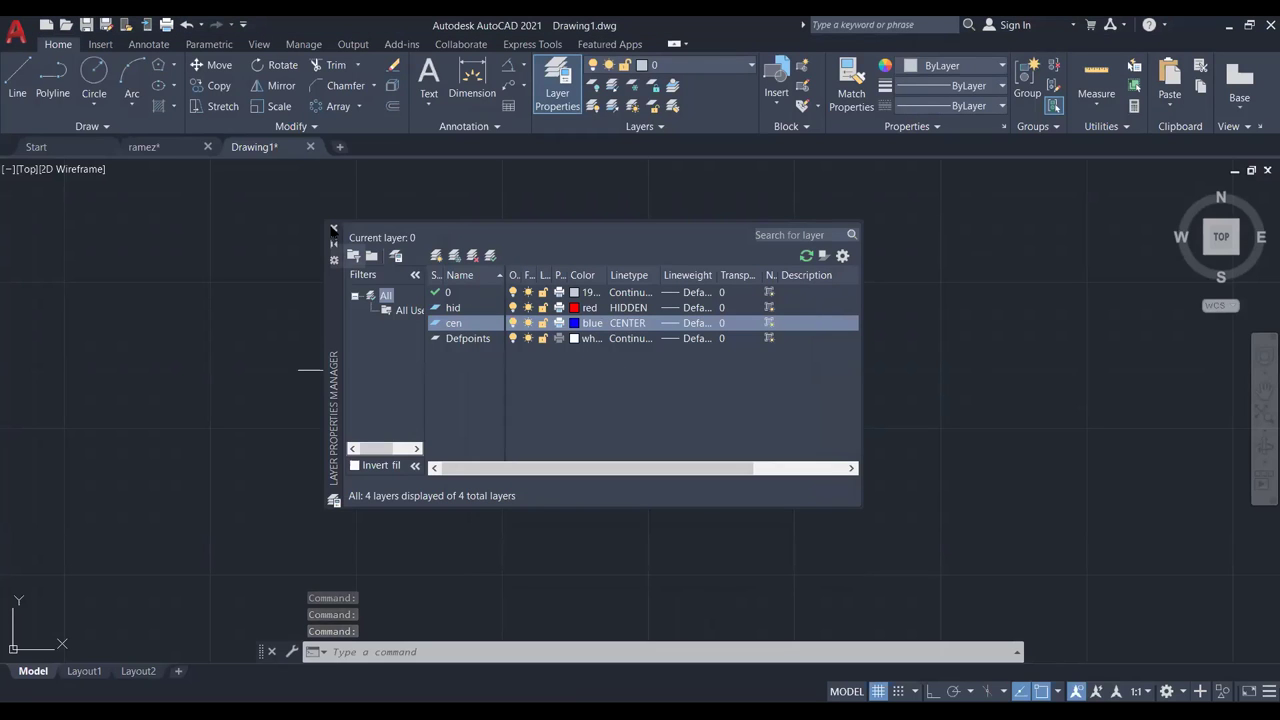
left_click(334, 228)
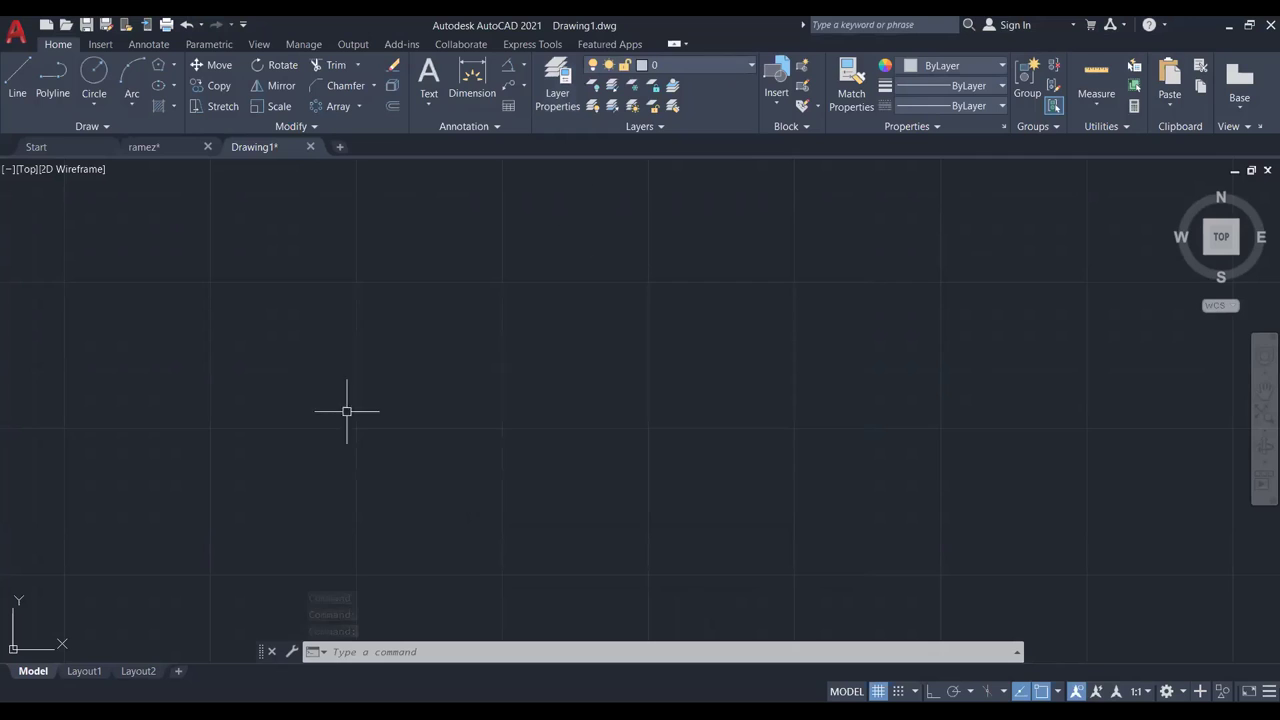
Make cen the current layer and draw a long horizontal line with Ortho on.
left_click(708, 66)
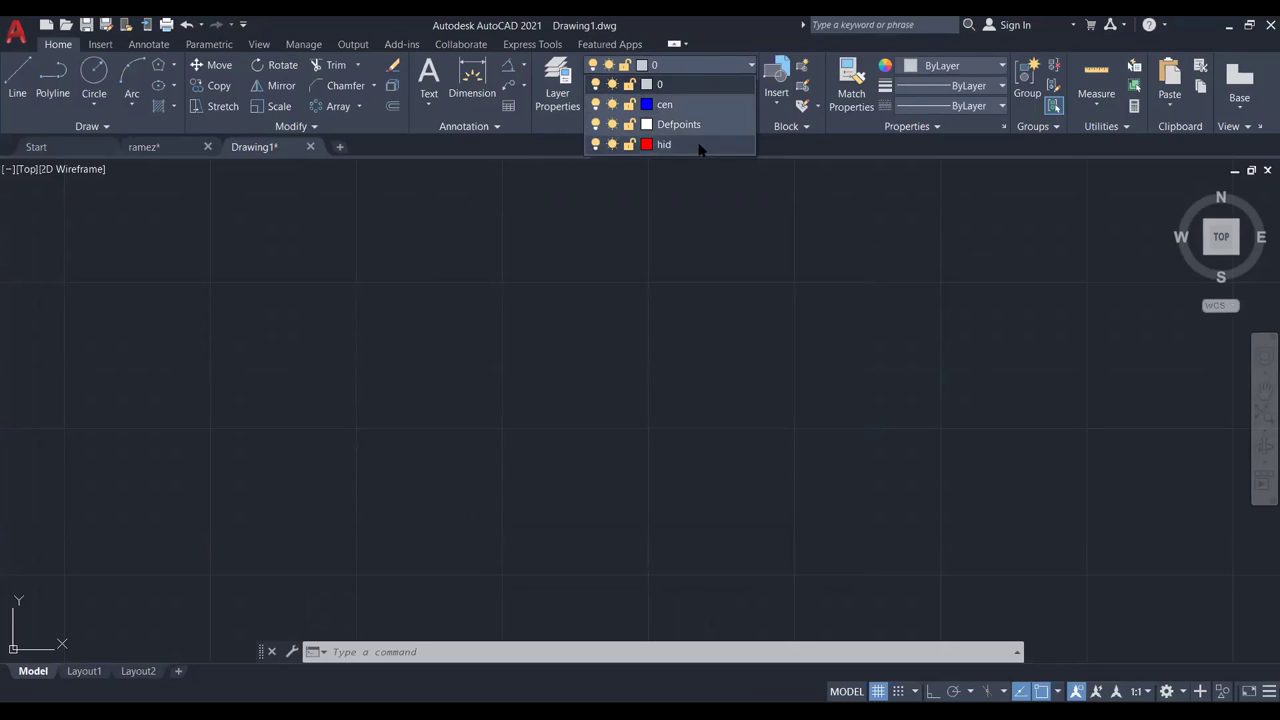
left_click(686, 104)
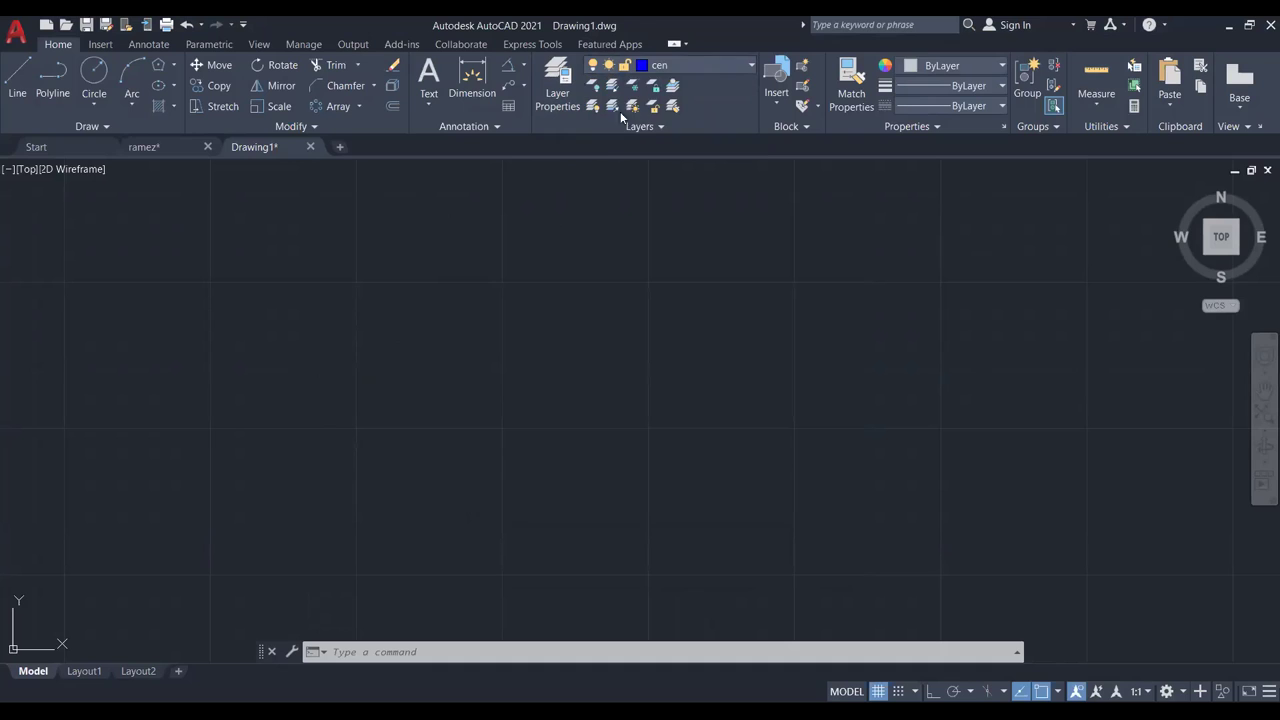
left_click(17, 79)
left_click(503, 375)
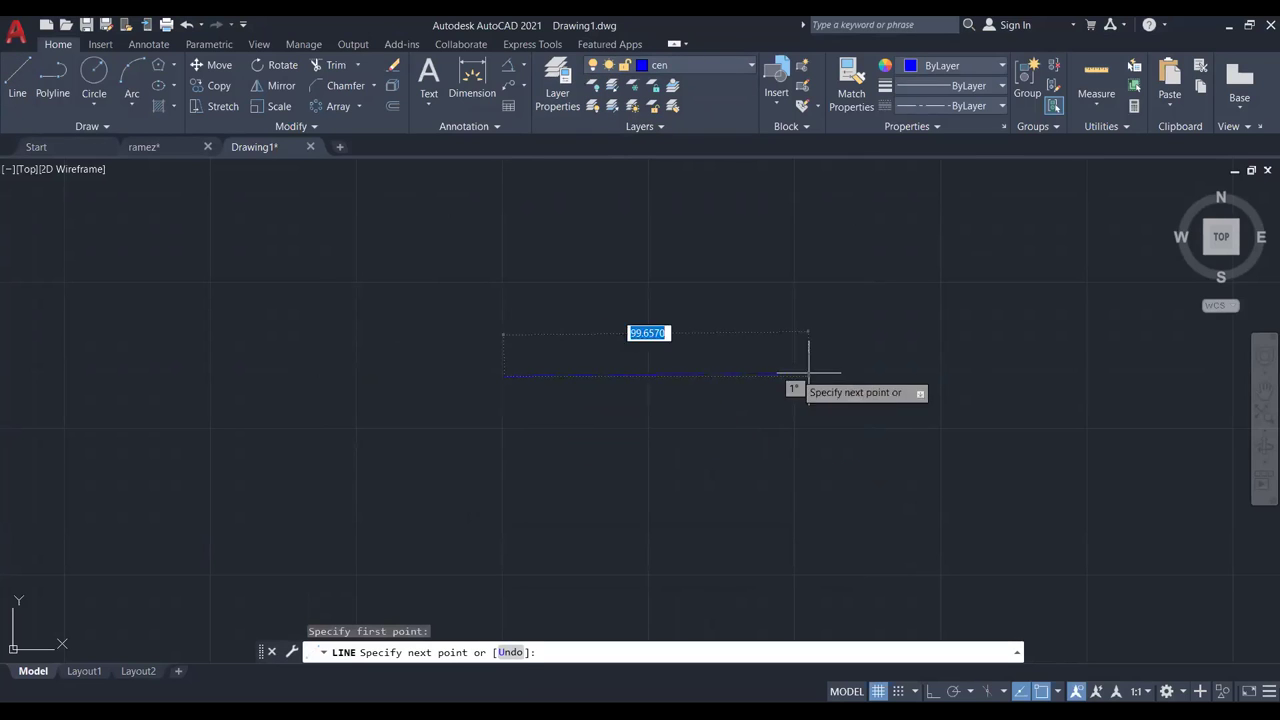
key("F8")
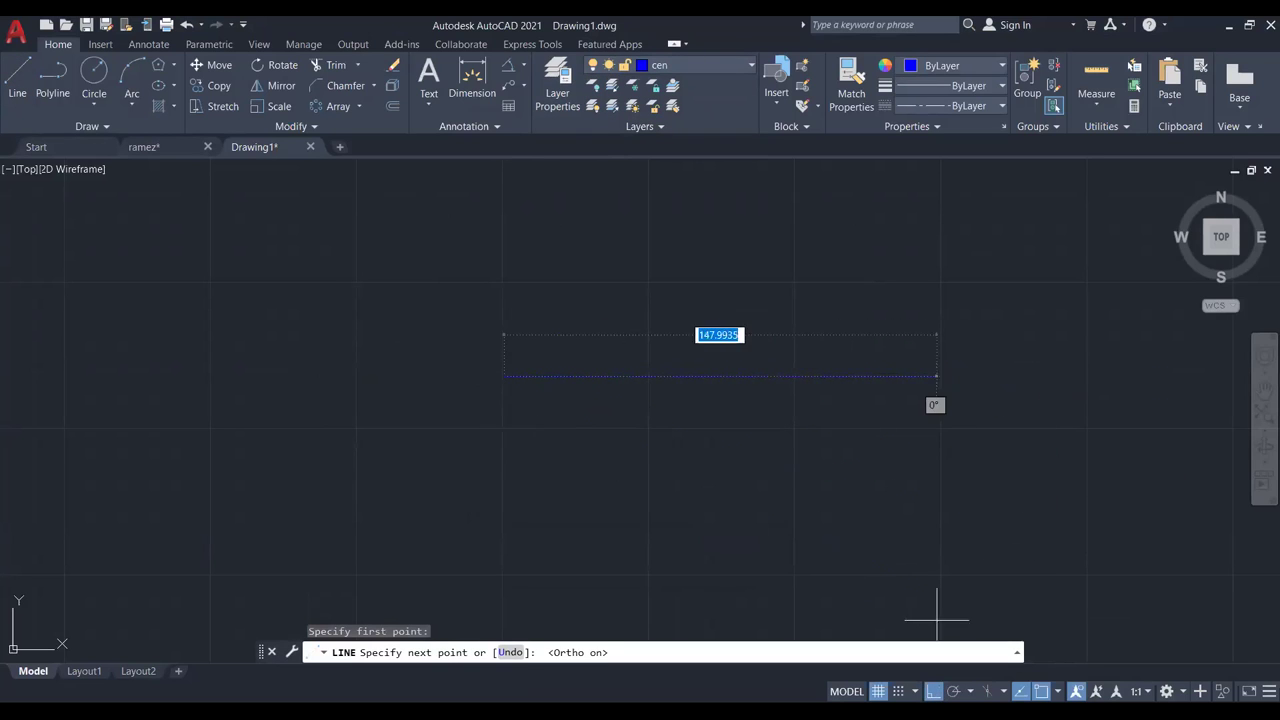
left_click(1117, 425)
middle_click_drag(980, 415, 817, 434)
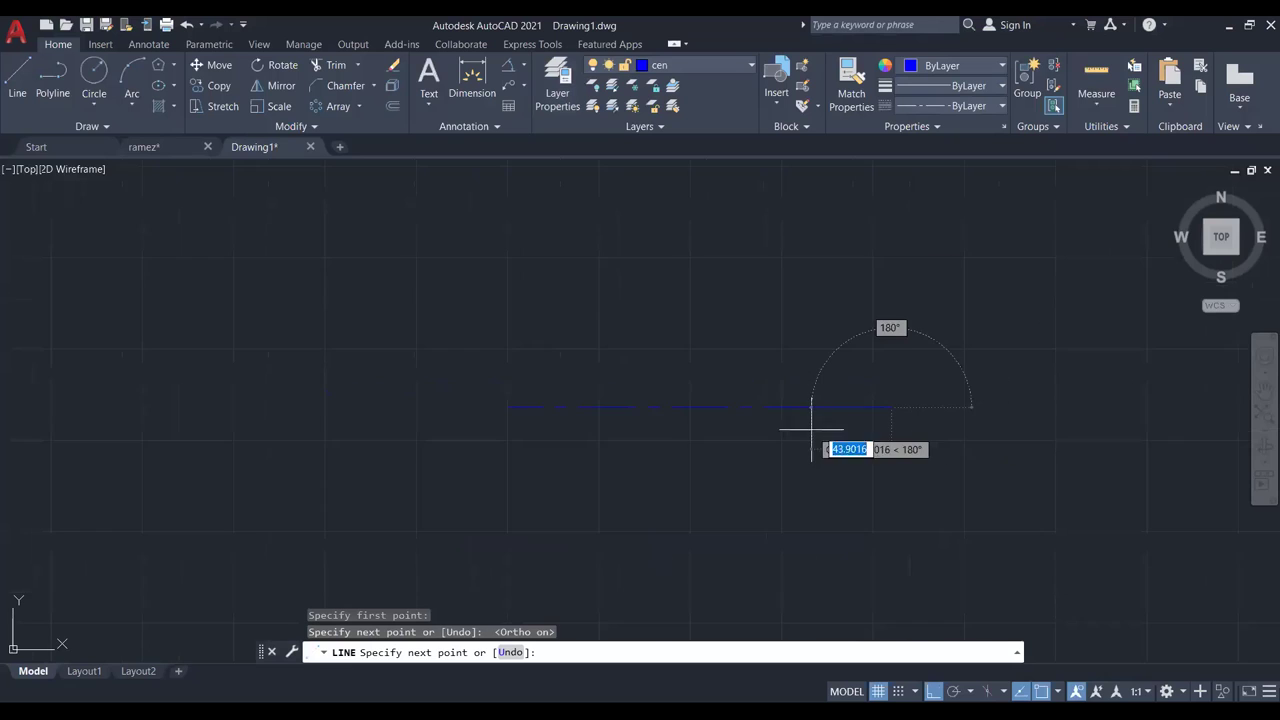
Make hid the current layer and draw a horizontal line of similar length below the blue centre line.
left_click(720, 61)
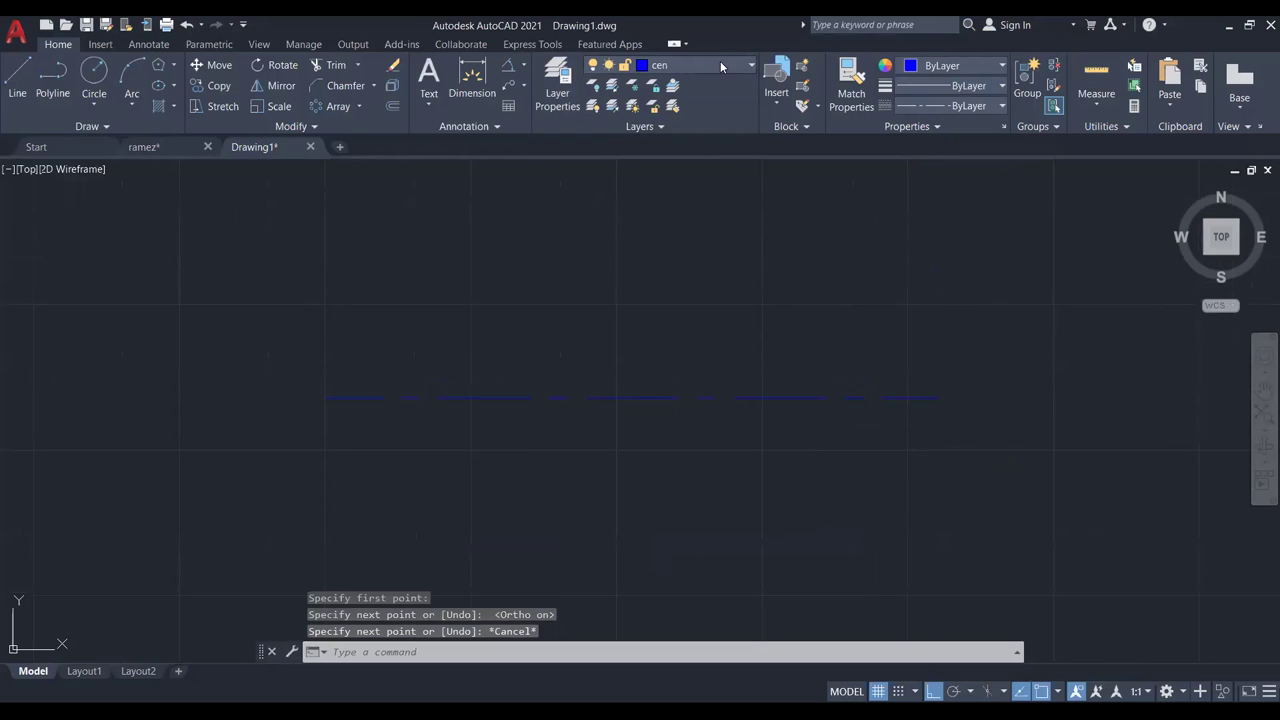
left_click(650, 145)
left_click(17, 78)
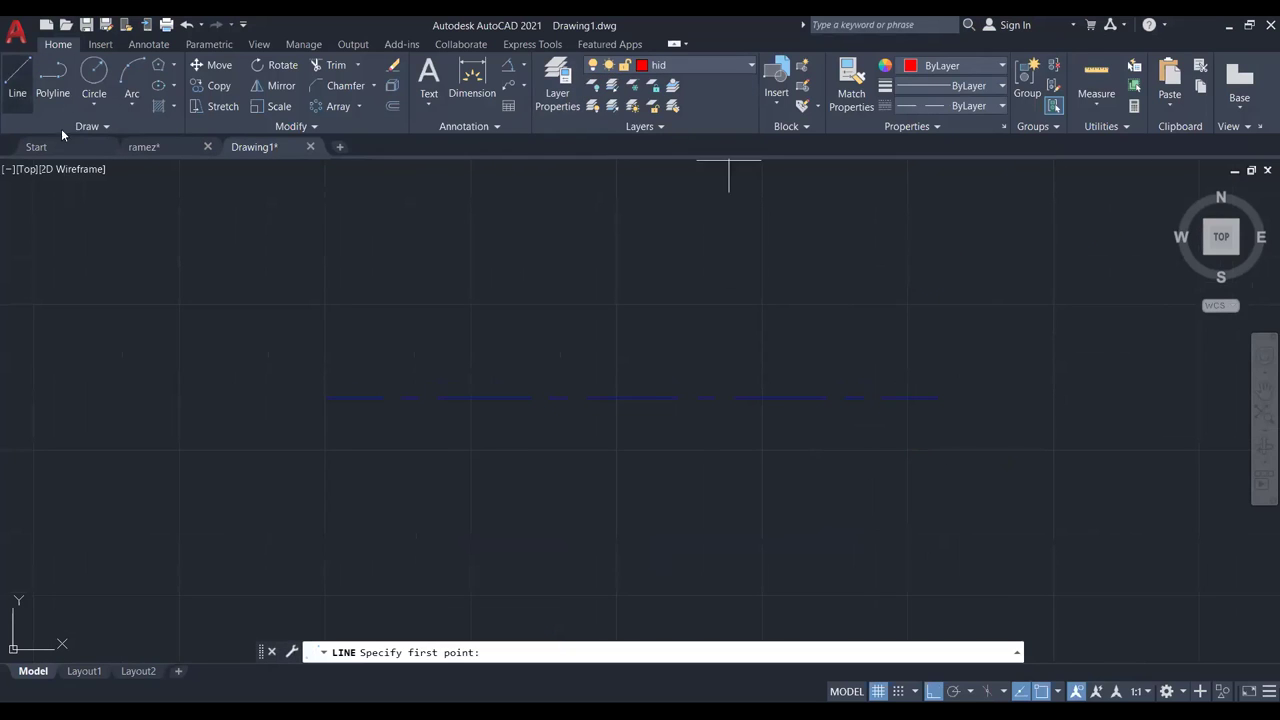
left_click(330, 504)
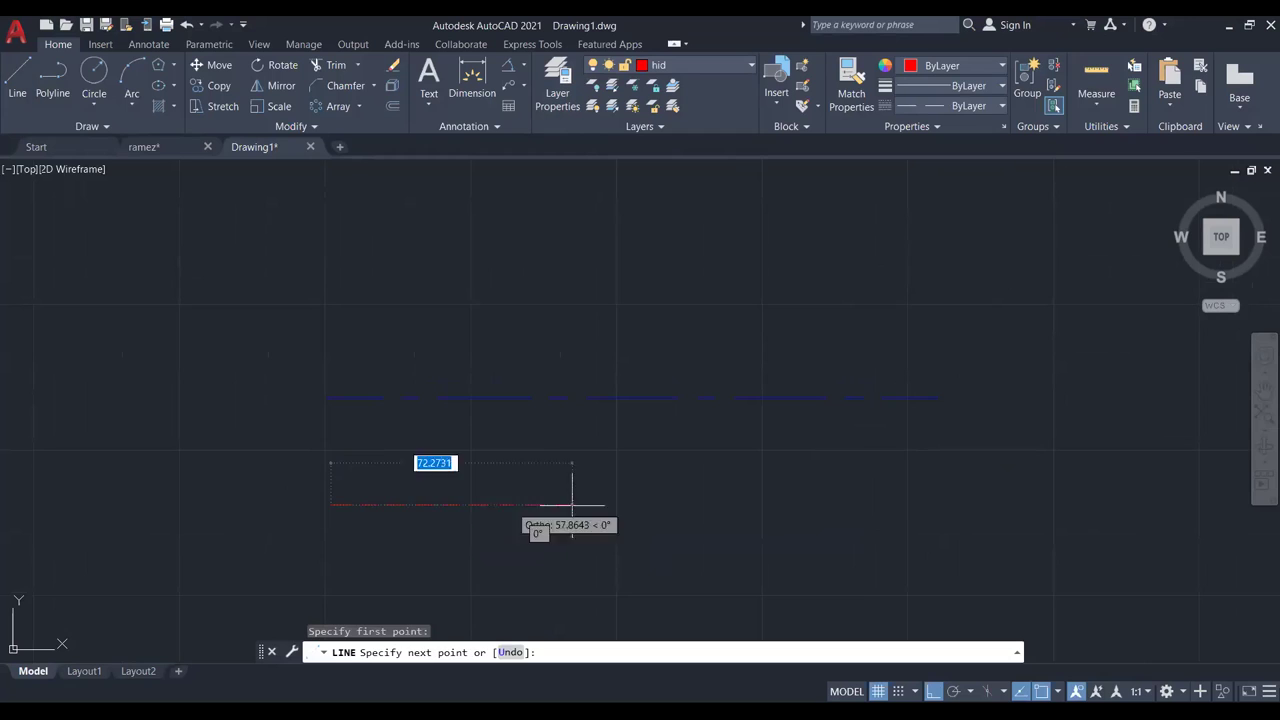
left_click(929, 504)
key("Escape")
scroll(886, 466, "down", 2)
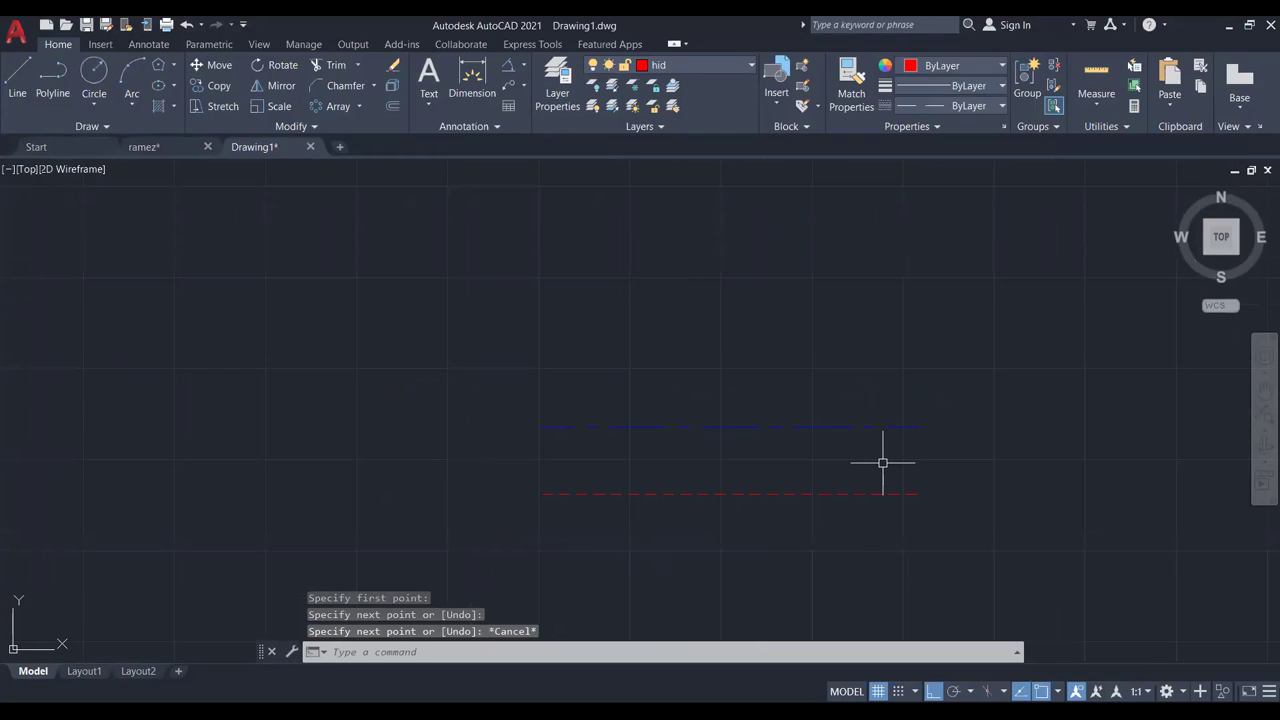
middle_click_drag(880, 471, 654, 406)
scroll(649, 410, "up", 2)
scroll(643, 414, "down", 2)
middle_click_drag(894, 380, 743, 386)
scroll(743, 386, "up", 2)
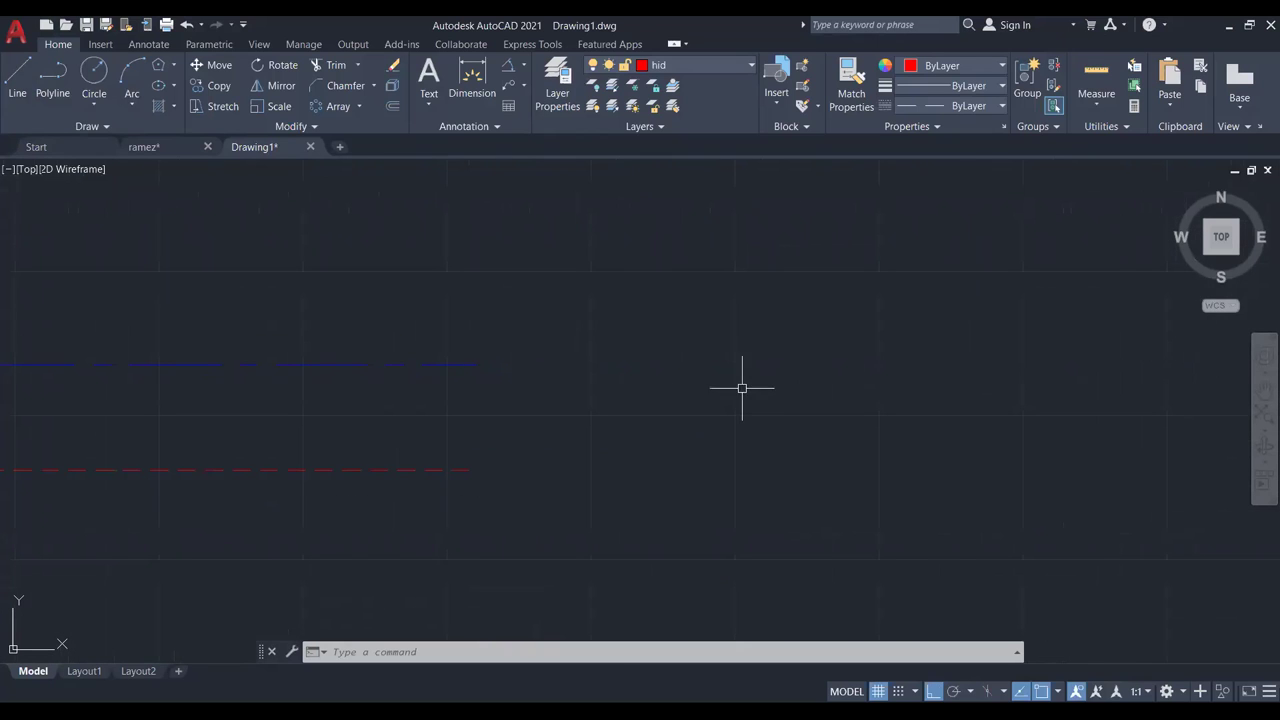
left_click(16, 84)
left_click(819, 355)
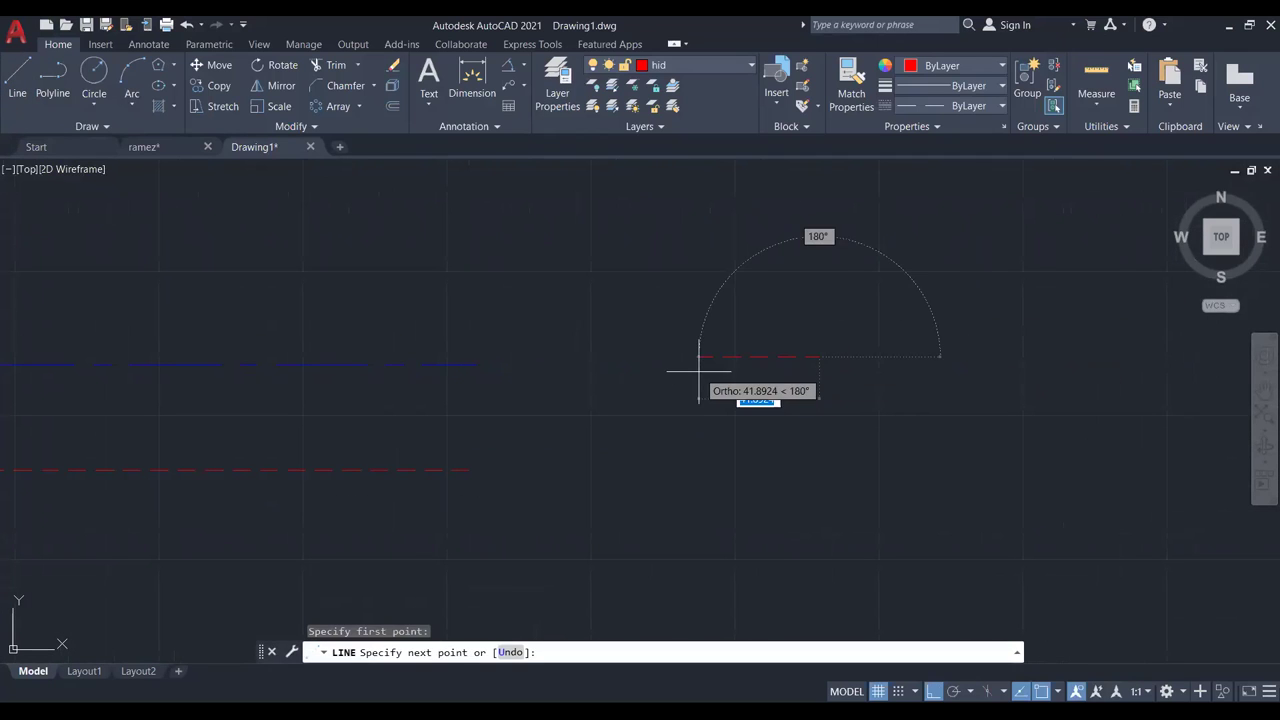
key("Escape")
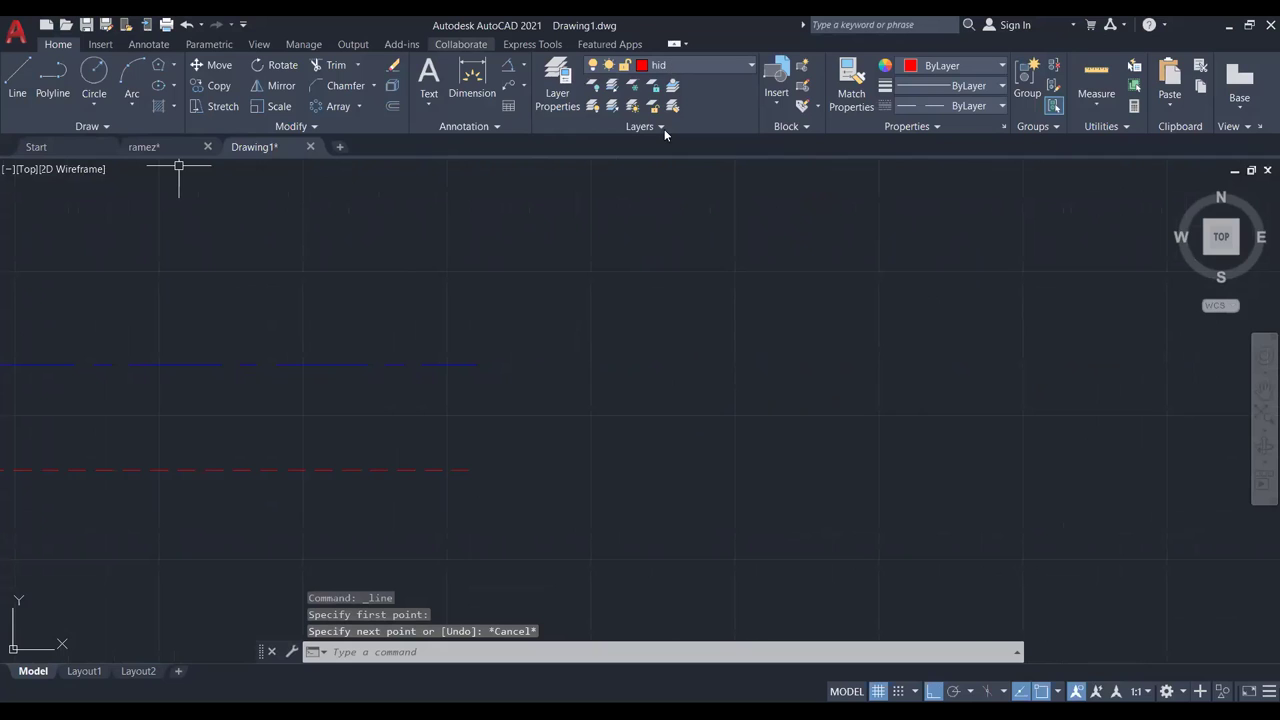
Make layer 0 the current layer.
left_click(694, 66)
left_click(690, 82)
left_click(17, 84)
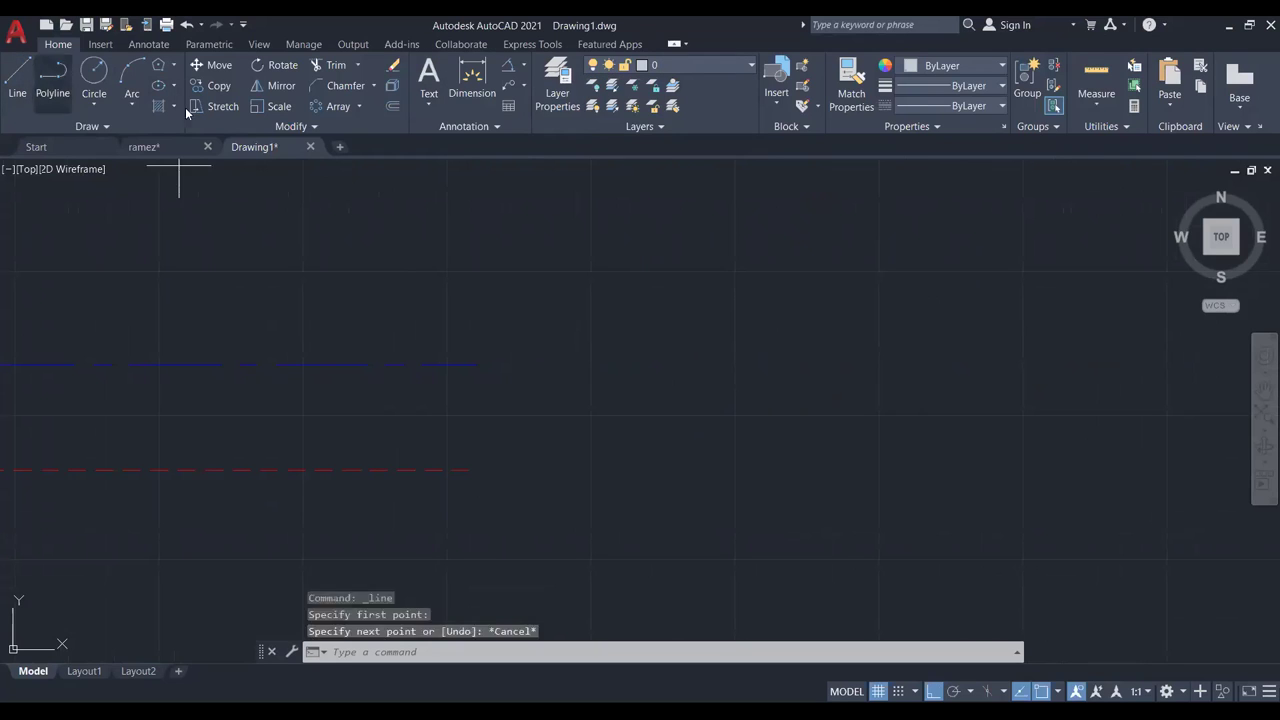
left_click(903, 257)
scroll(700, 320, "up", 2)
key("Escape")
Draw a circle of radius 5 in the empty area beyond the right ends of the two lines.
left_click(94, 76)
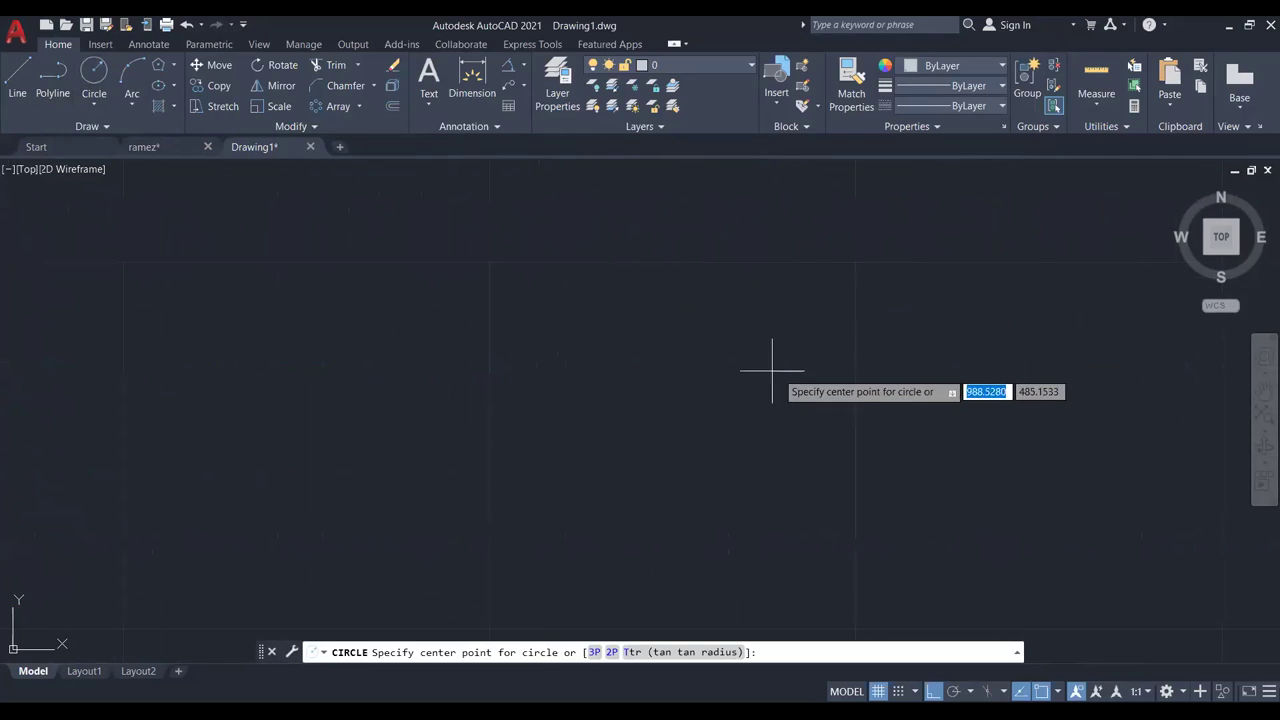
left_click(762, 362)
middle_click_drag(917, 375, 791, 366)
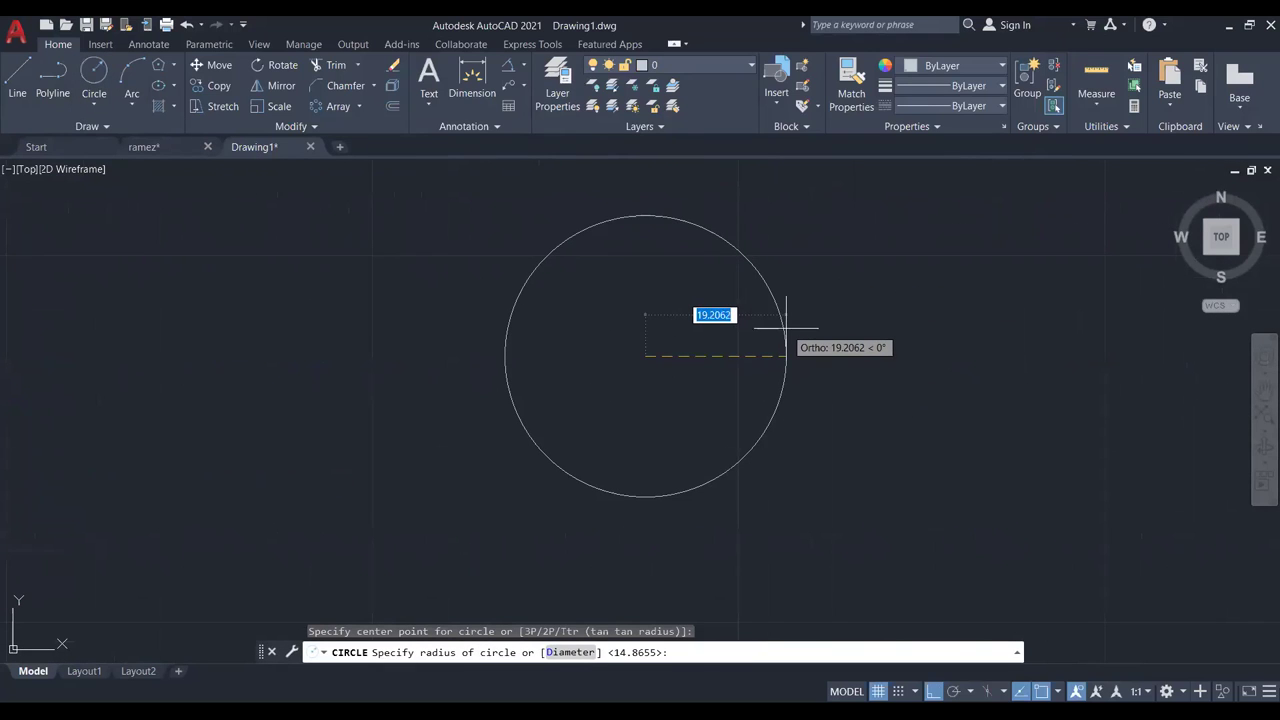
type("5")
key("Return")
scroll(786, 326, "up", 4)
key("Escape")
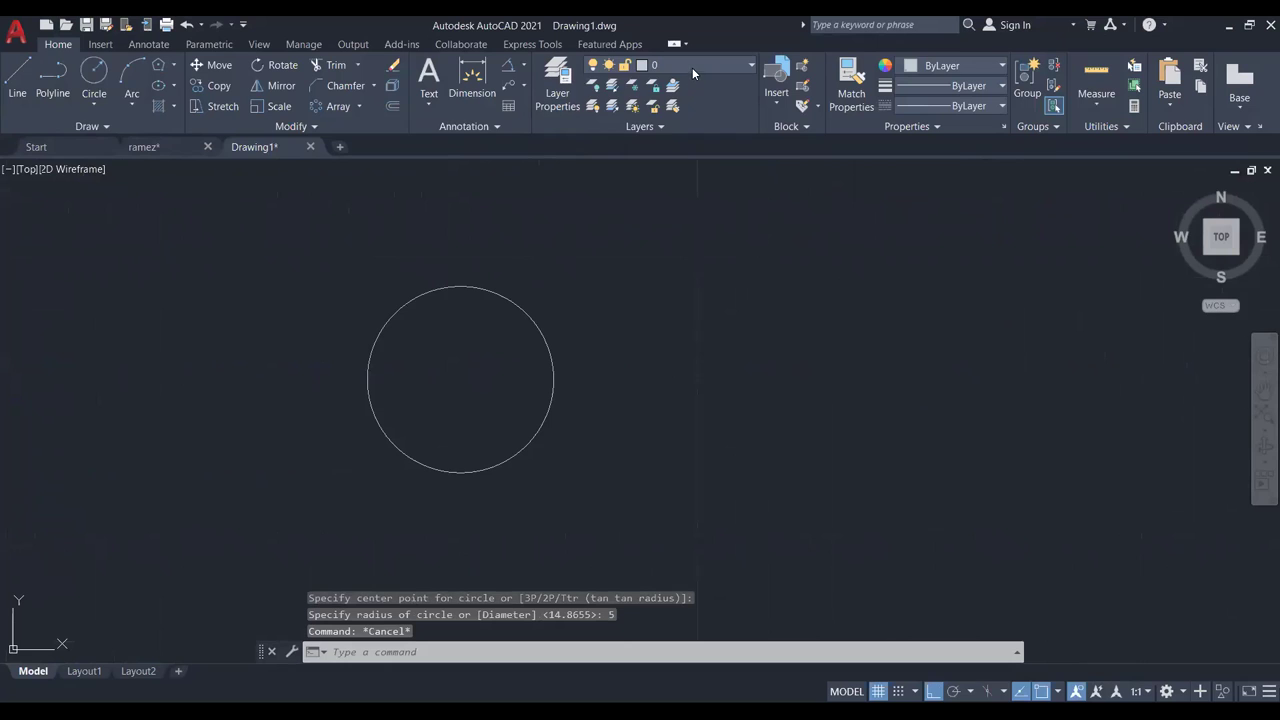
Make cen the current layer and draw a horizontal line about 8.7 units long from the circle's centre out past its right side.
left_click(692, 67)
left_click(665, 104)
middle_click_drag(581, 227, 707, 226)
left_click(16, 93)
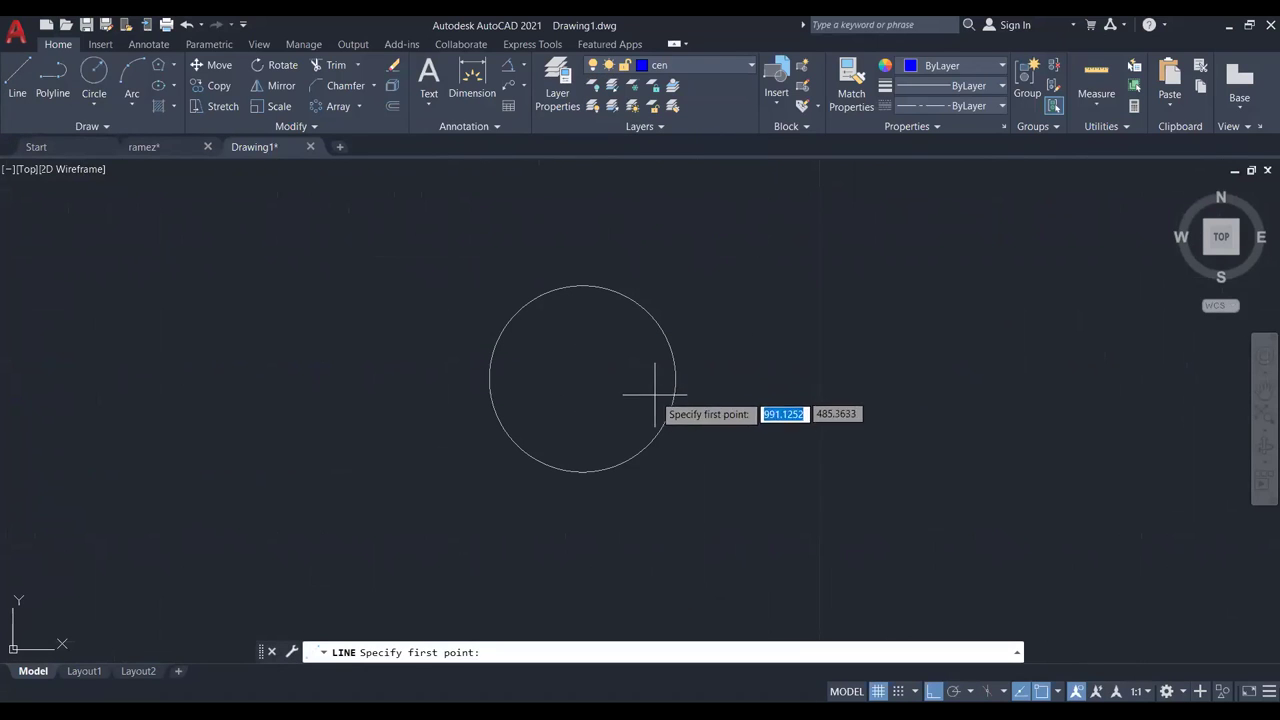
left_click(583, 378)
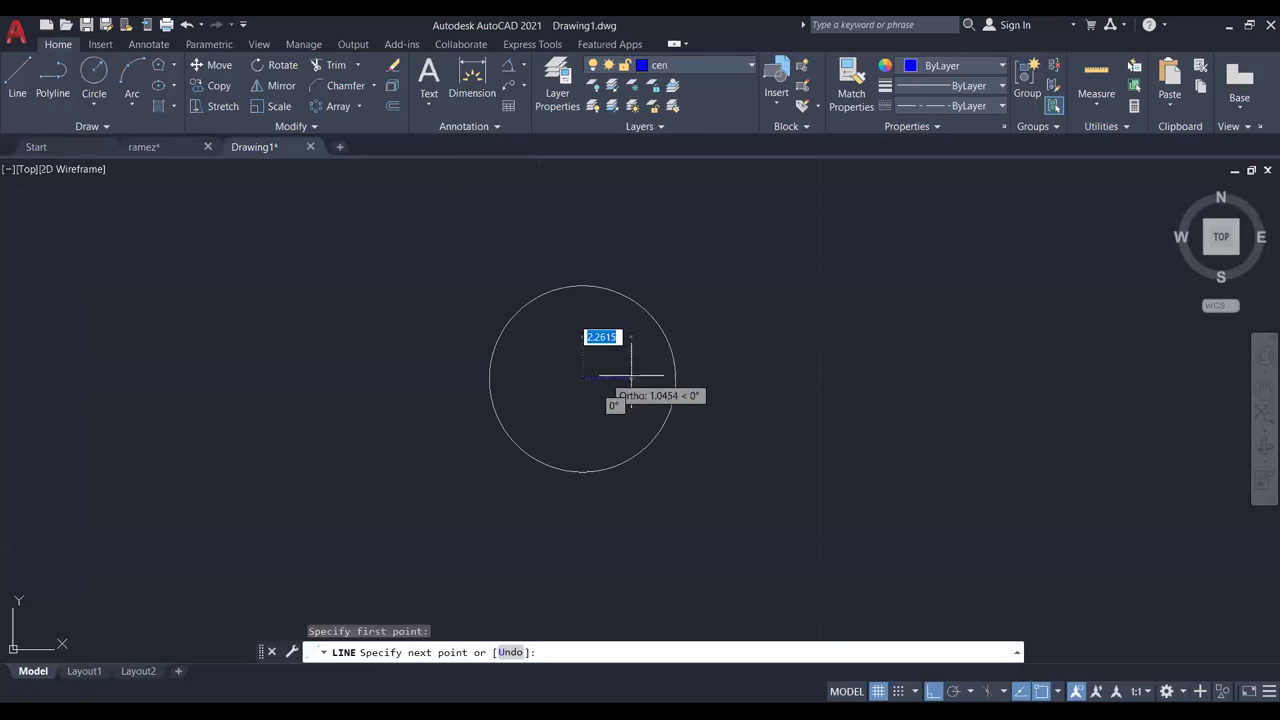
left_click(744, 378)
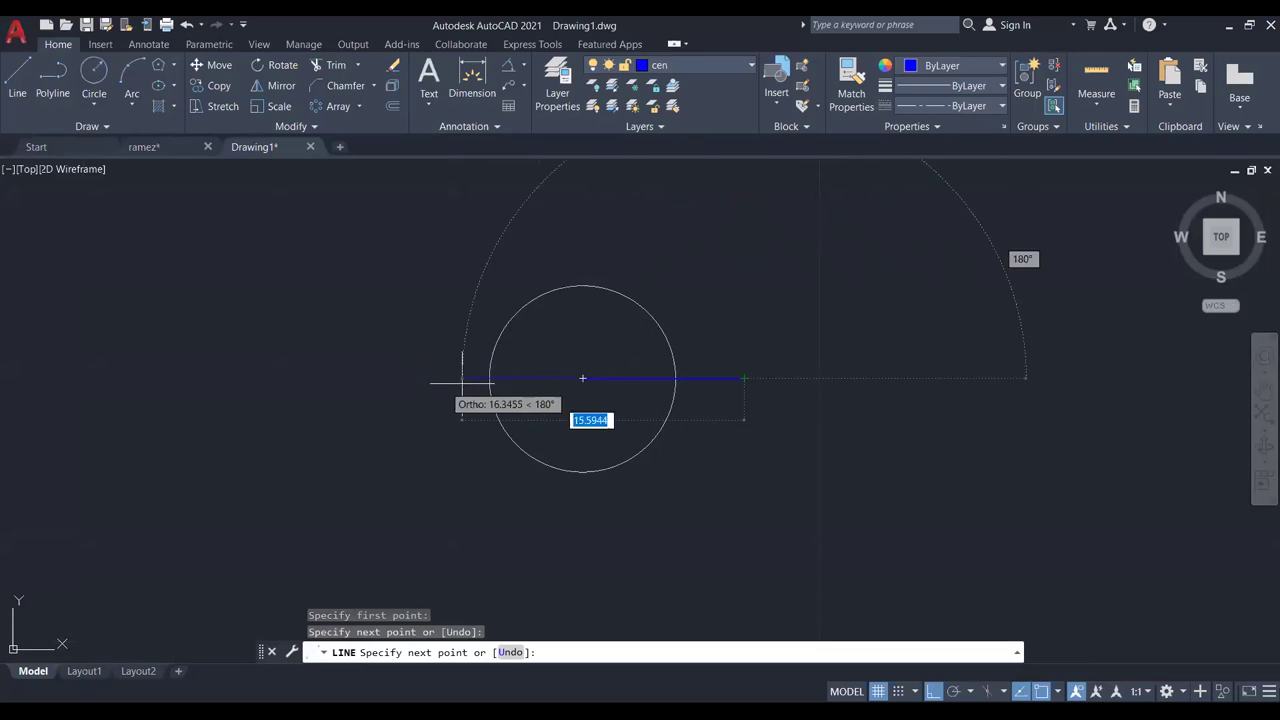
key("Escape")
Stretch the centre line's inner endpoint leftward past the circle's left side so the line crosses the whole circle.
left_click(590, 378)
left_click(583, 378)
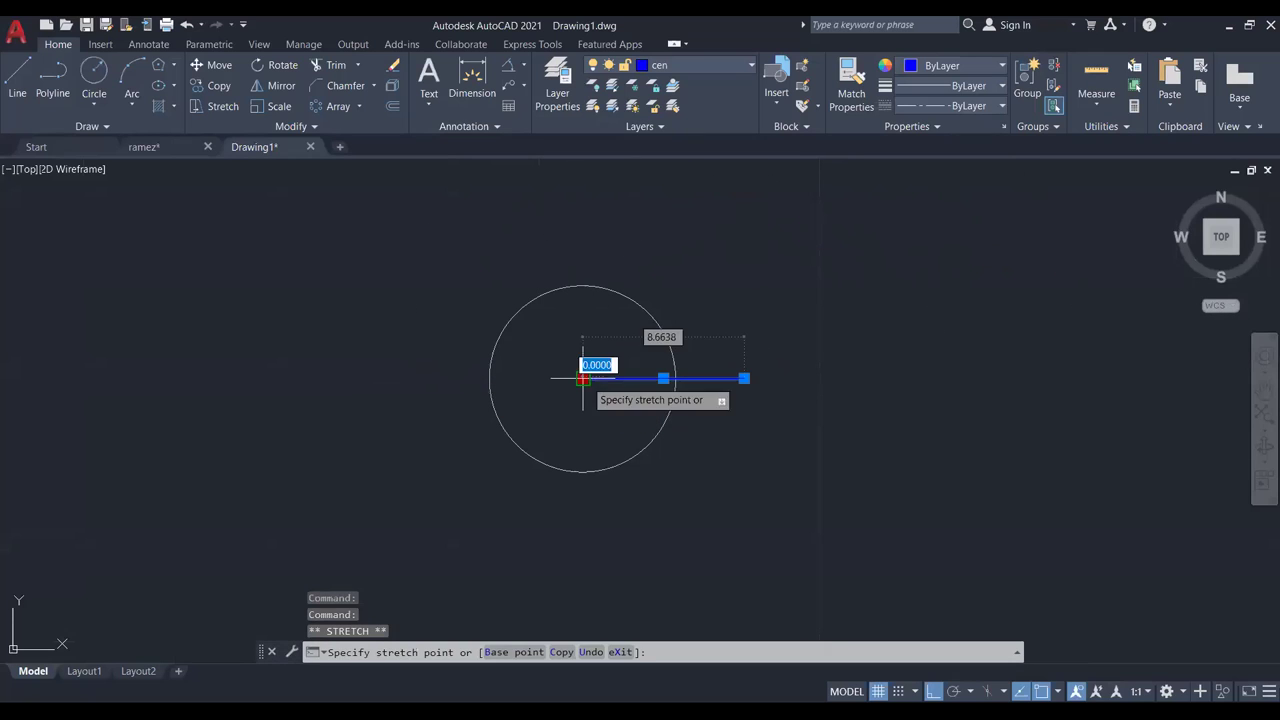
left_click(415, 378)
key("Escape")
Examine how the centre linetype displays on the circle's short line compared with the long centre line.
scroll(560, 390, "up", 4)
scroll(617, 346, "down", 4)
scroll(614, 352, "up", 5)
scroll(596, 338, "down", 4)
scroll(606, 332, "down", 2)
scroll(608, 331, "up", 5)
scroll(607, 332, "down", 1)
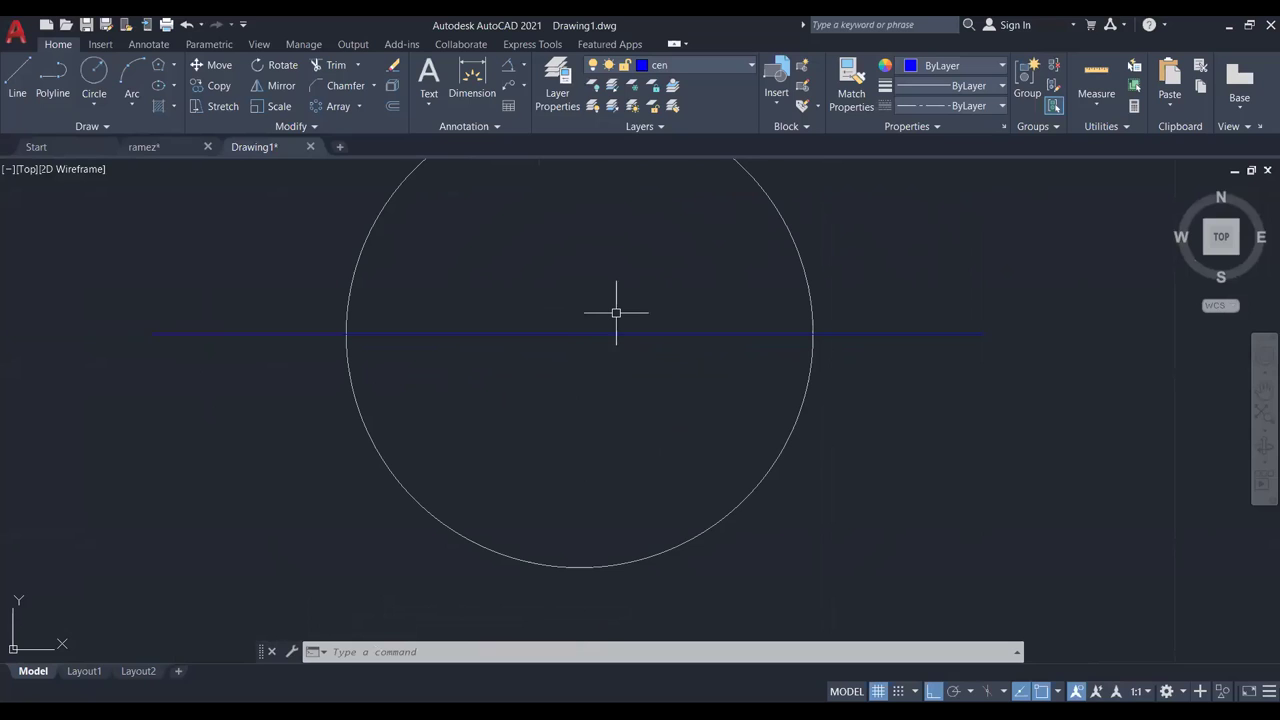
scroll(700, 300, "down", 10)
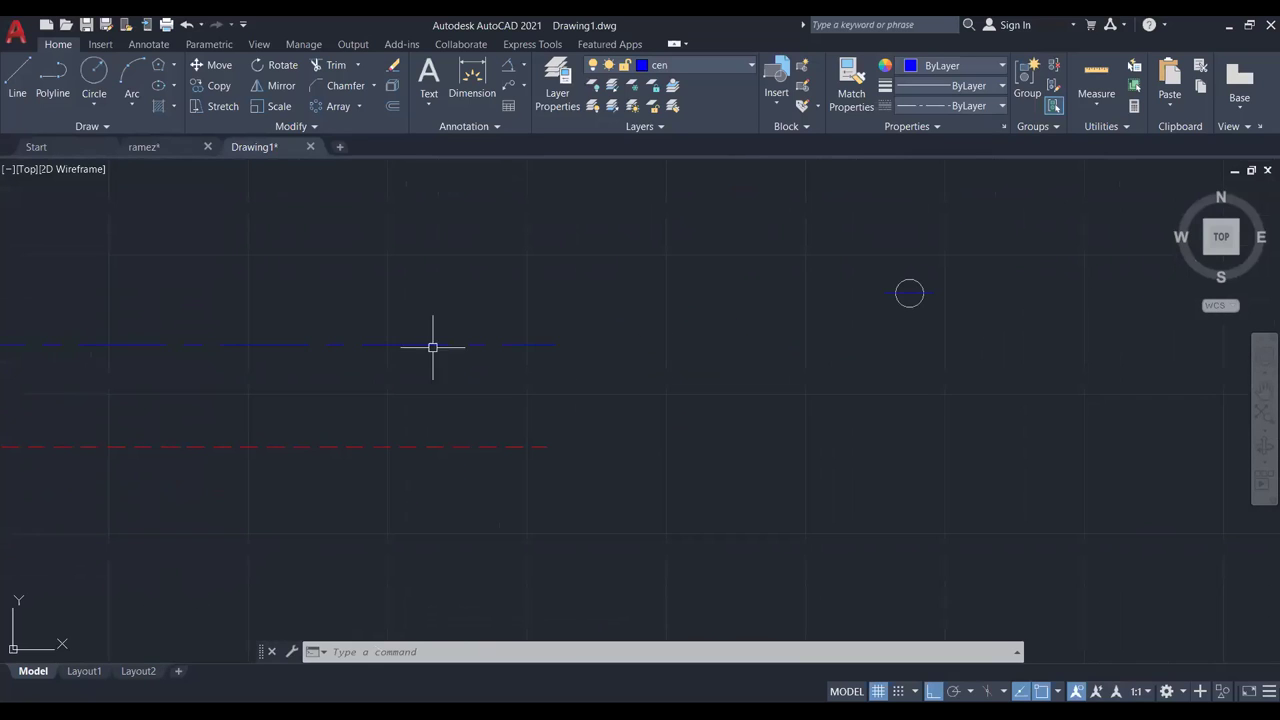
Open the properties of the line through the circle and set its linetype scale to 0.1.
middle_click_drag(890, 286, 826, 314)
scroll(830, 318, "up", 6)
left_click(741, 322)
right_click(425, 262)
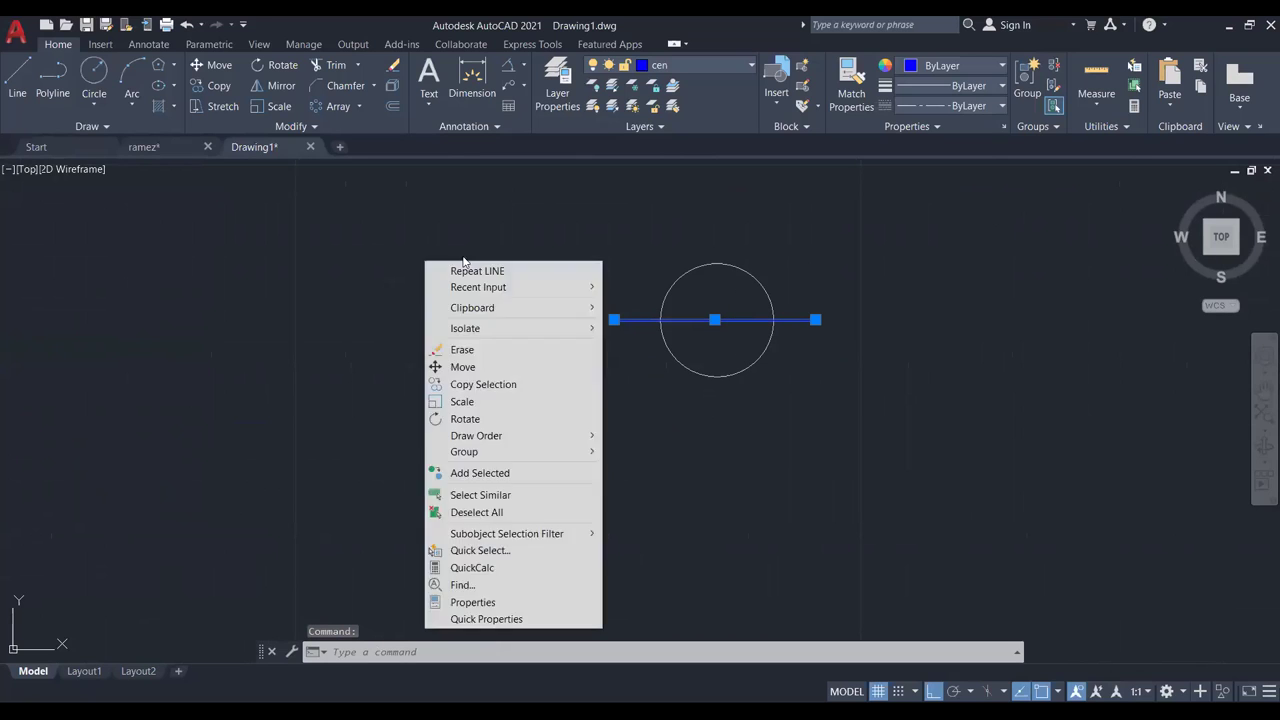
left_click(543, 603)
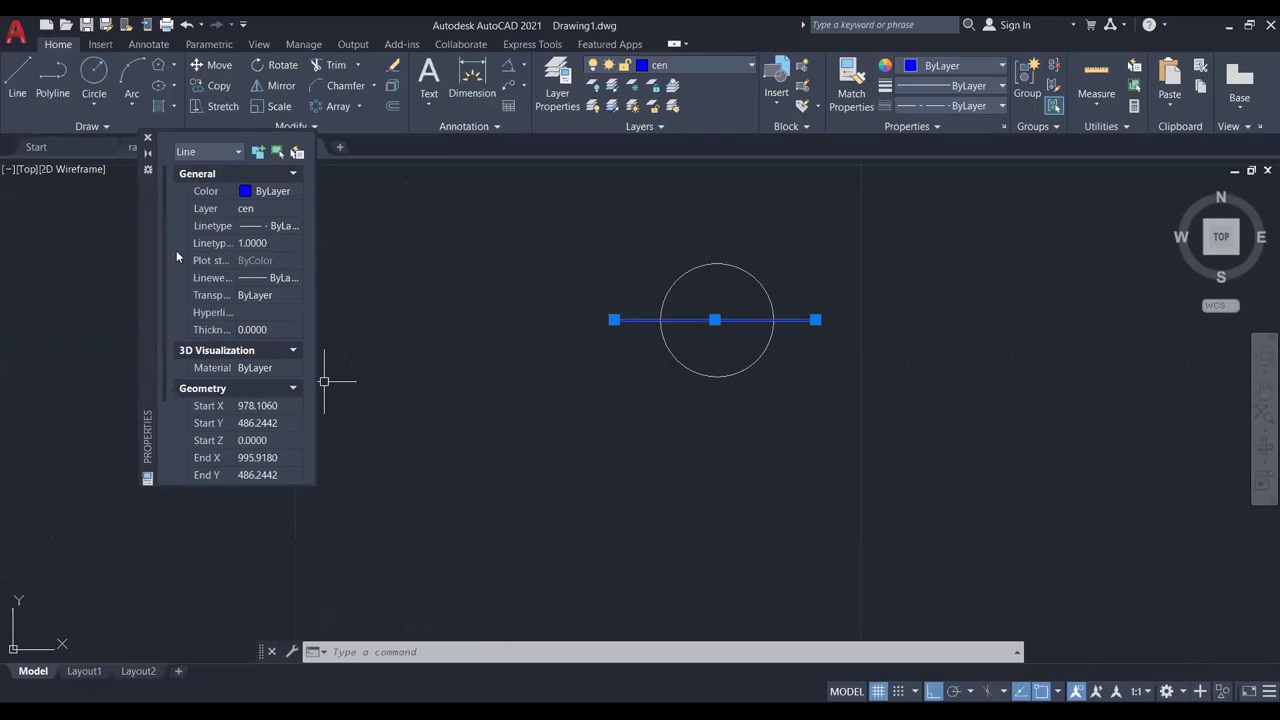
left_click(284, 242)
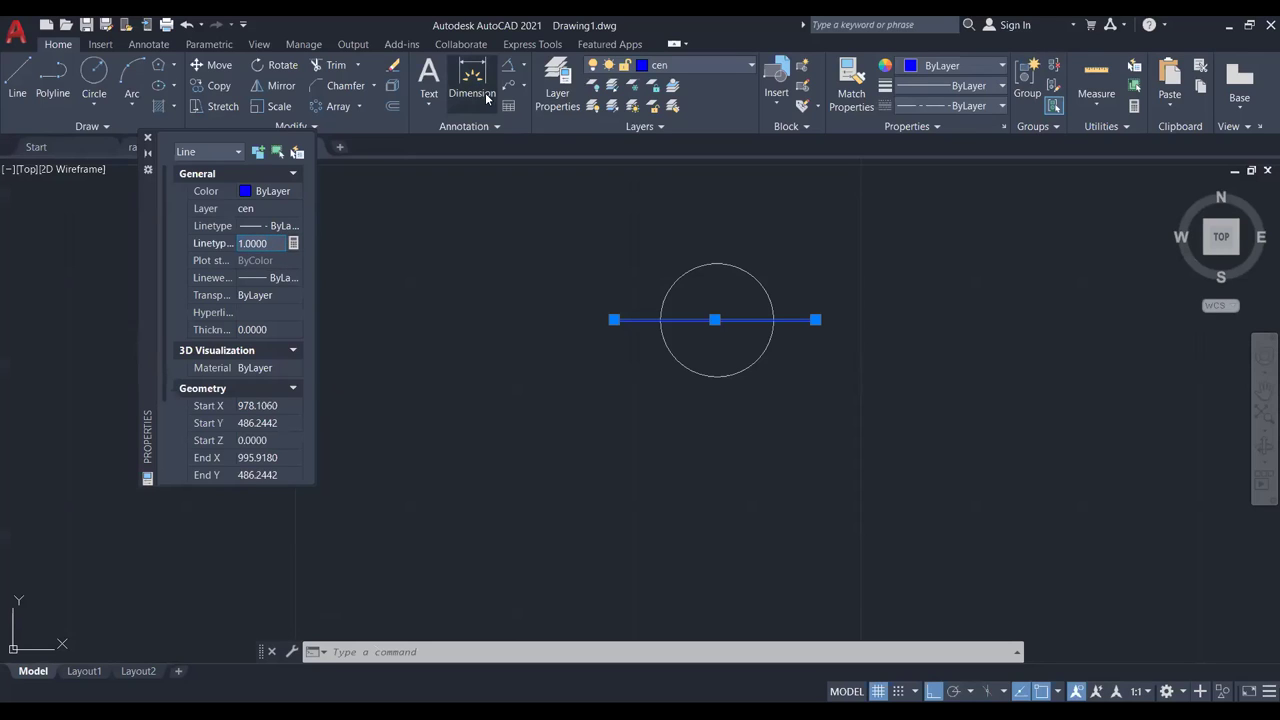
type("0.")
type("0.1")
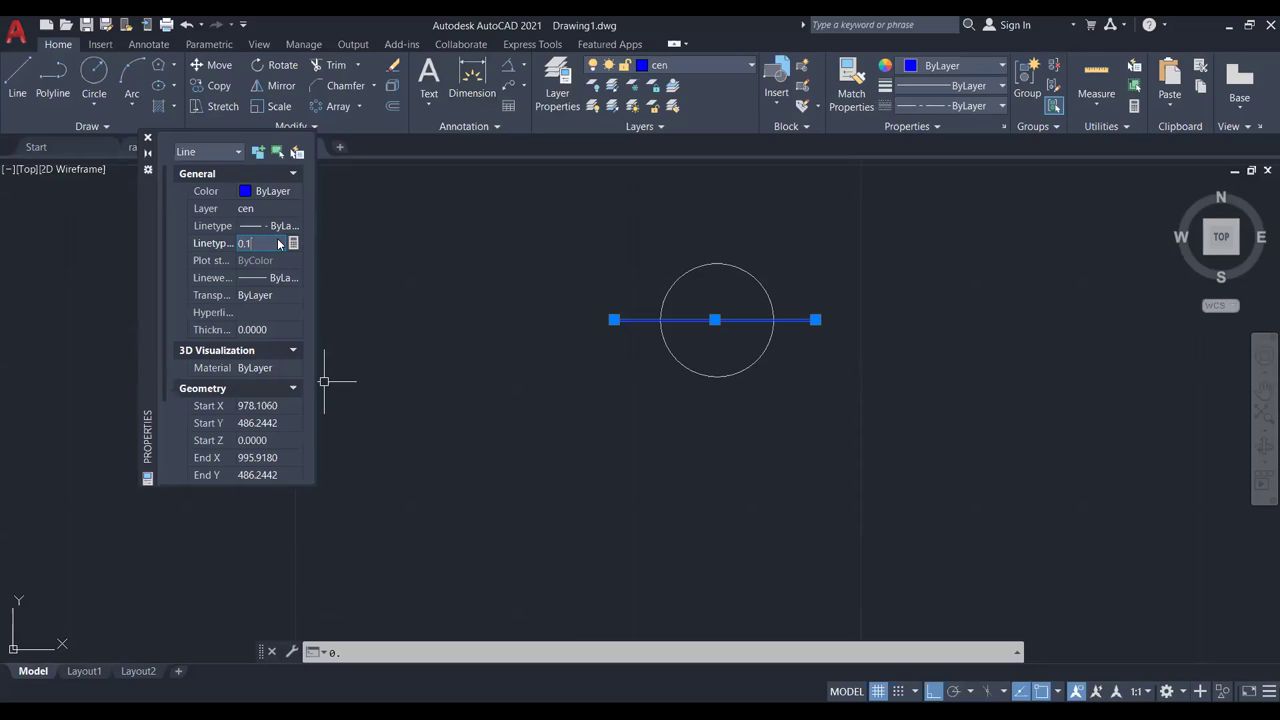
key("Return")
scroll(737, 380, "up", 4)
middle_click_drag(751, 271, 802, 390)
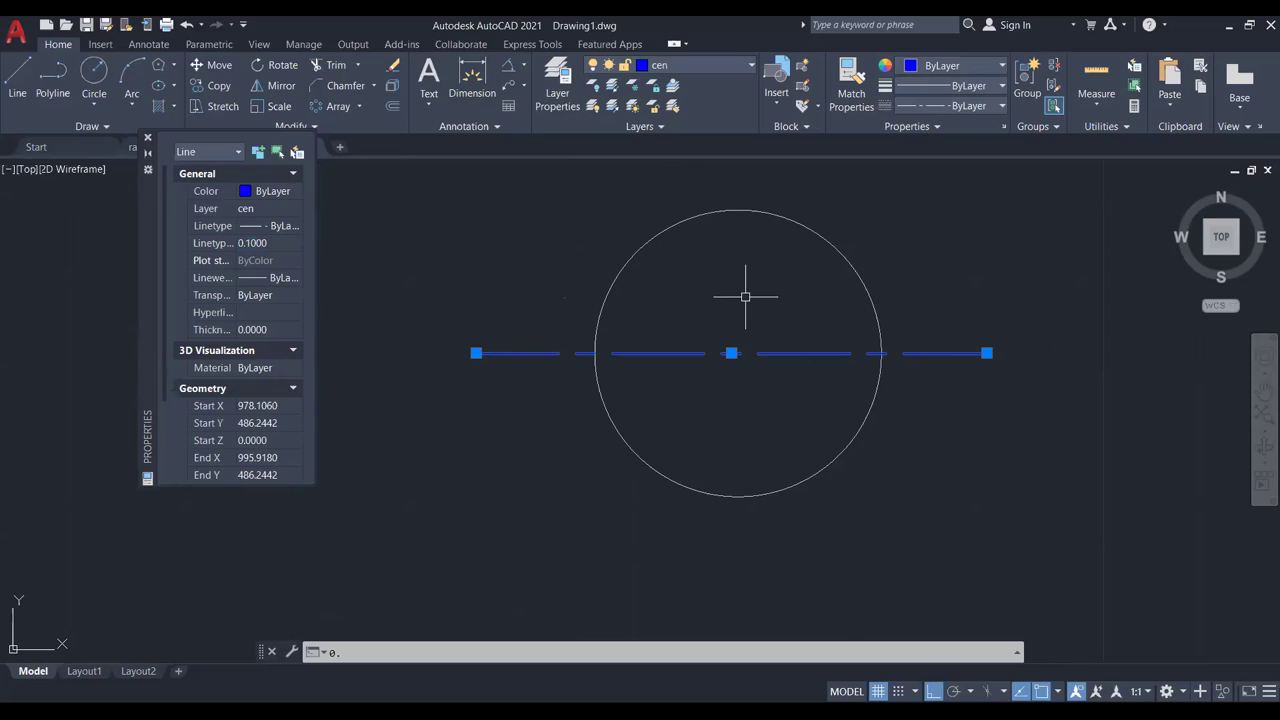
Set the linetype scale of the circle's centre line to 0.05, then close its properties and deselect it.
left_click(278, 242)
type("0.05")
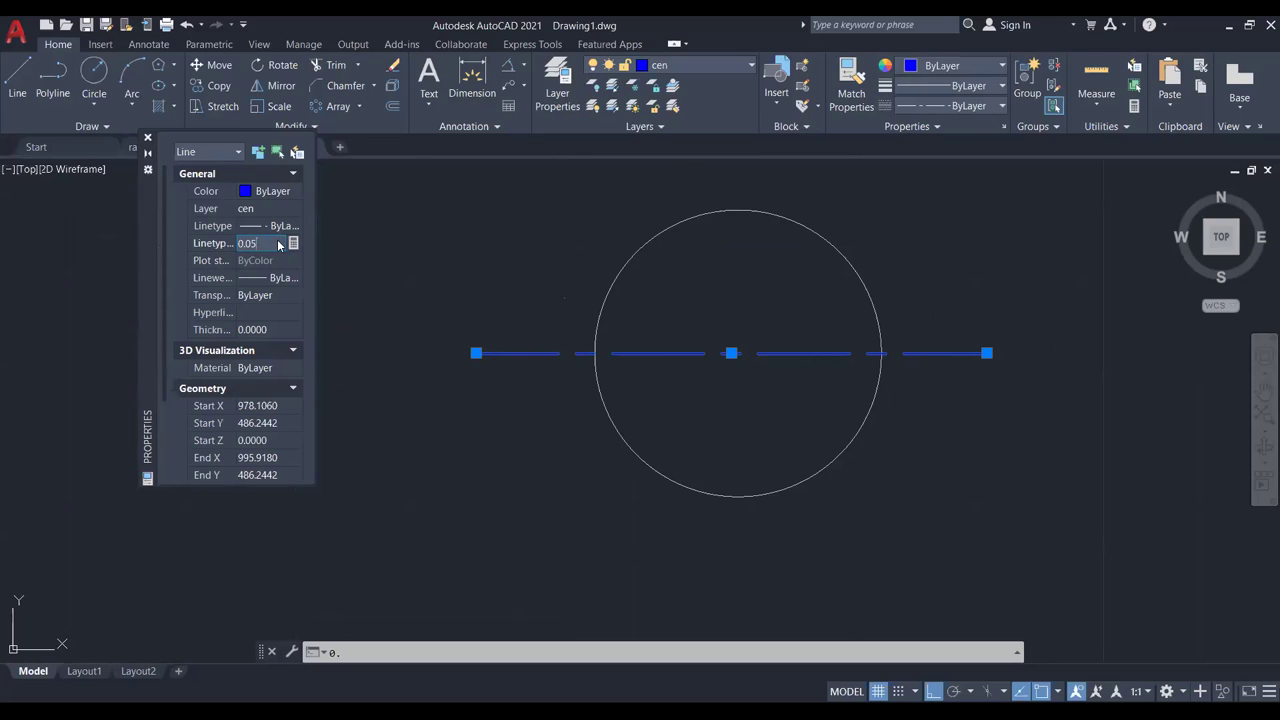
key("Return")
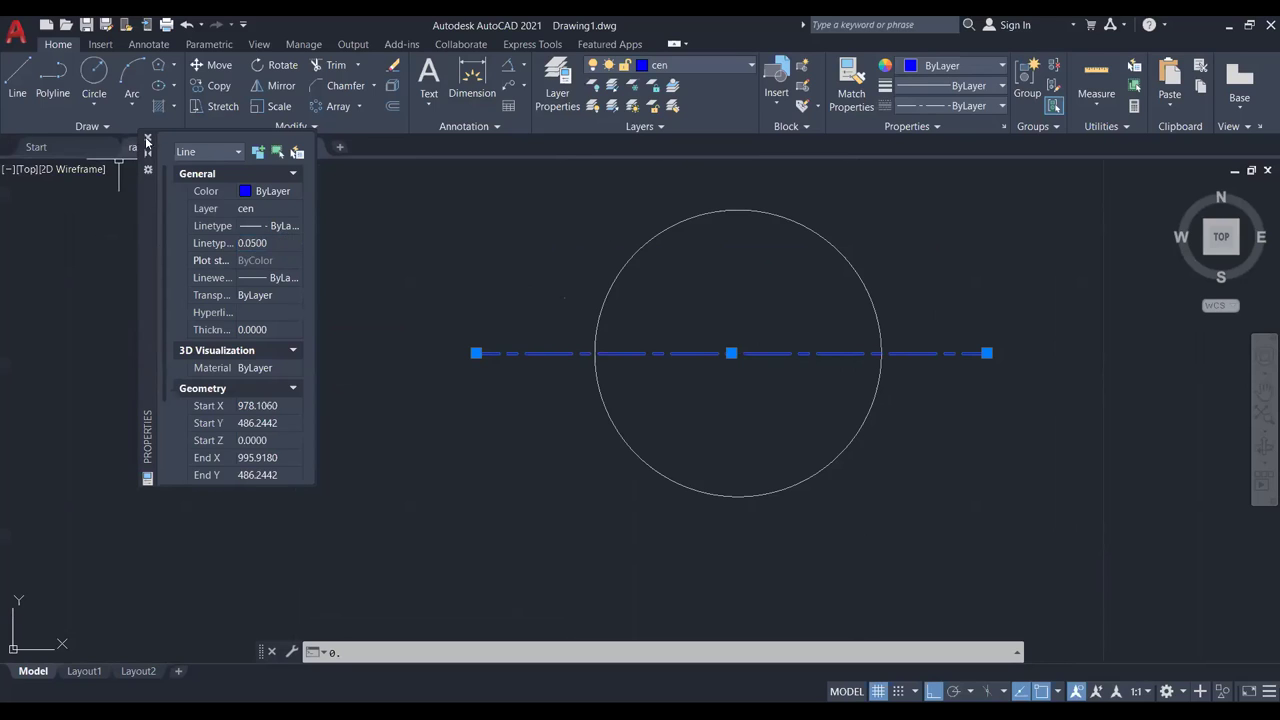
left_click(148, 140)
key("Escape")
Compare the dash pattern of the long centre line with that of the line through the circle.
scroll(668, 354, "down", 3)
middle_click_drag(299, 437, 520, 406)
scroll(520, 391, "down", 2)
middle_click_drag(346, 405, 561, 390)
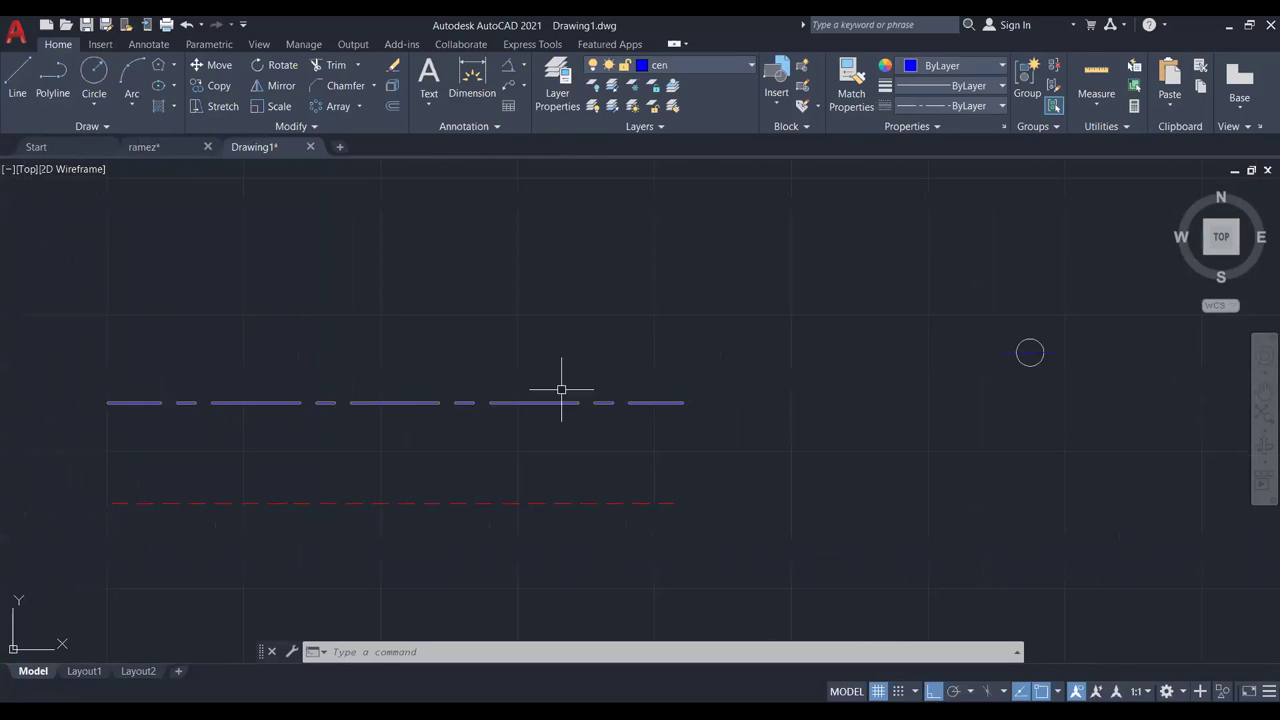
left_click(556, 386)
left_click(491, 451)
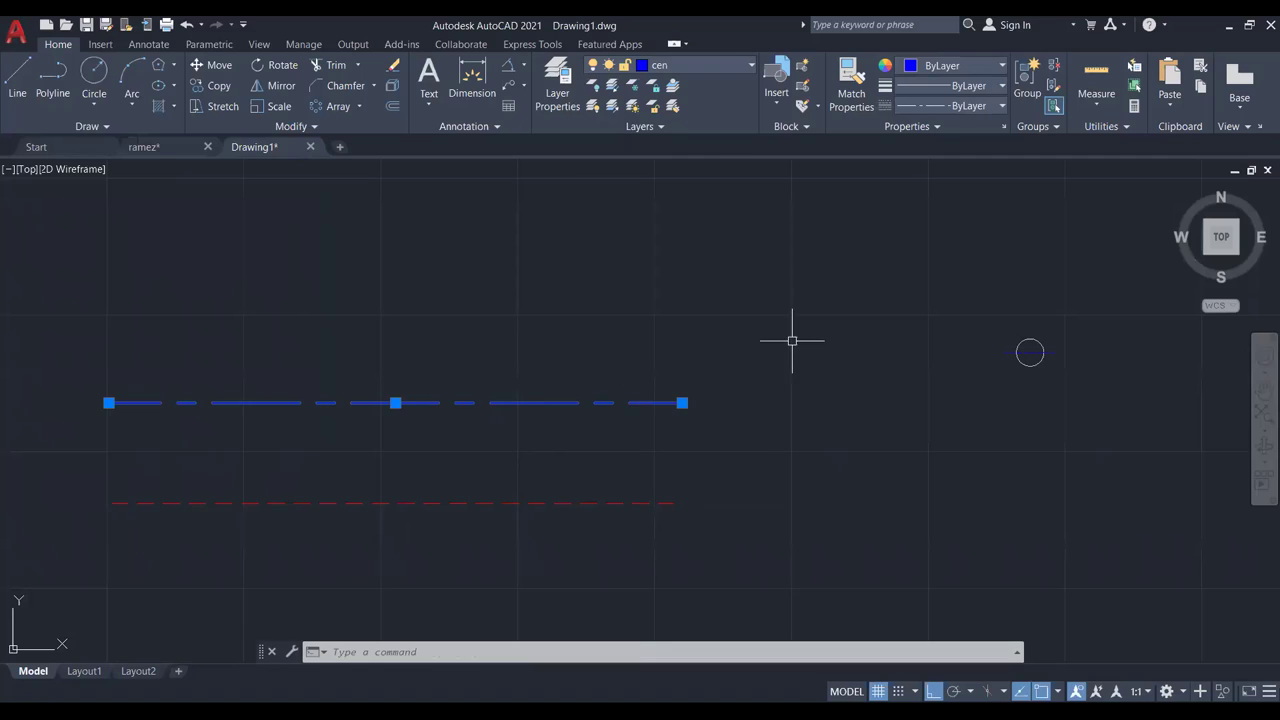
middle_click_drag(897, 346, 760, 366)
scroll(886, 360, "up", 5)
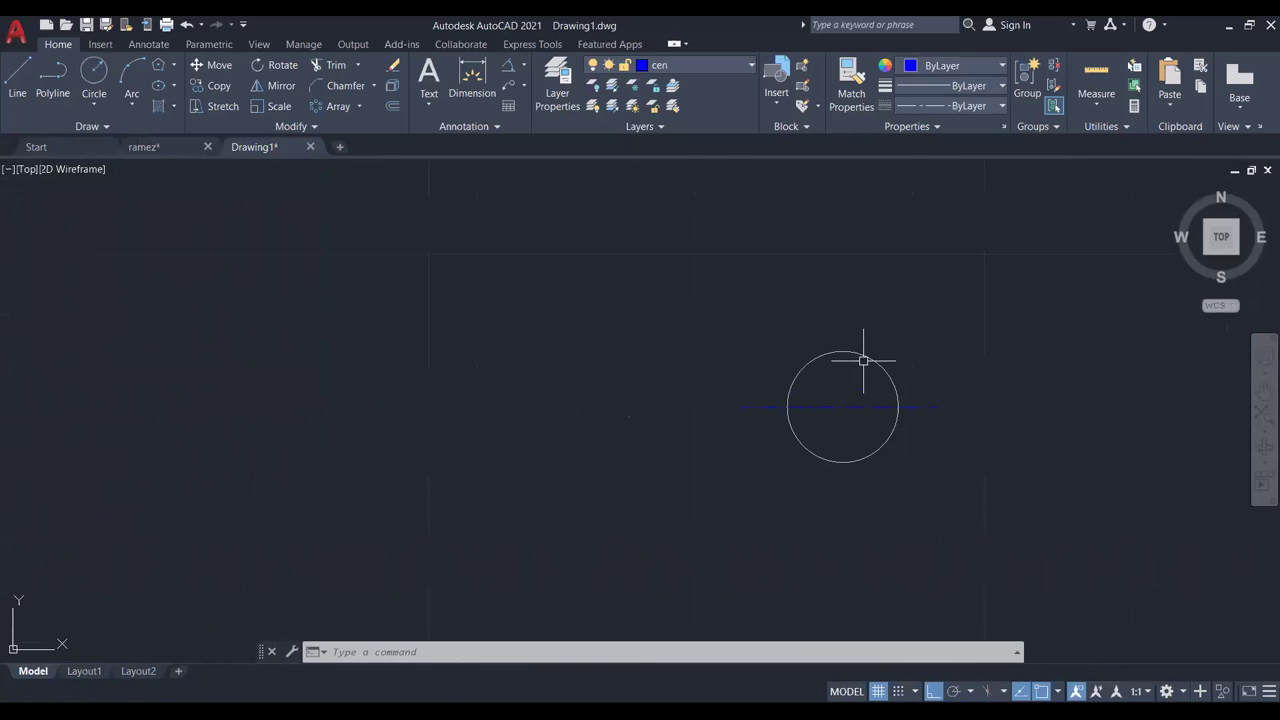
Delete the circle together with the centre line through it.
left_click(961, 327)
left_click(614, 504)
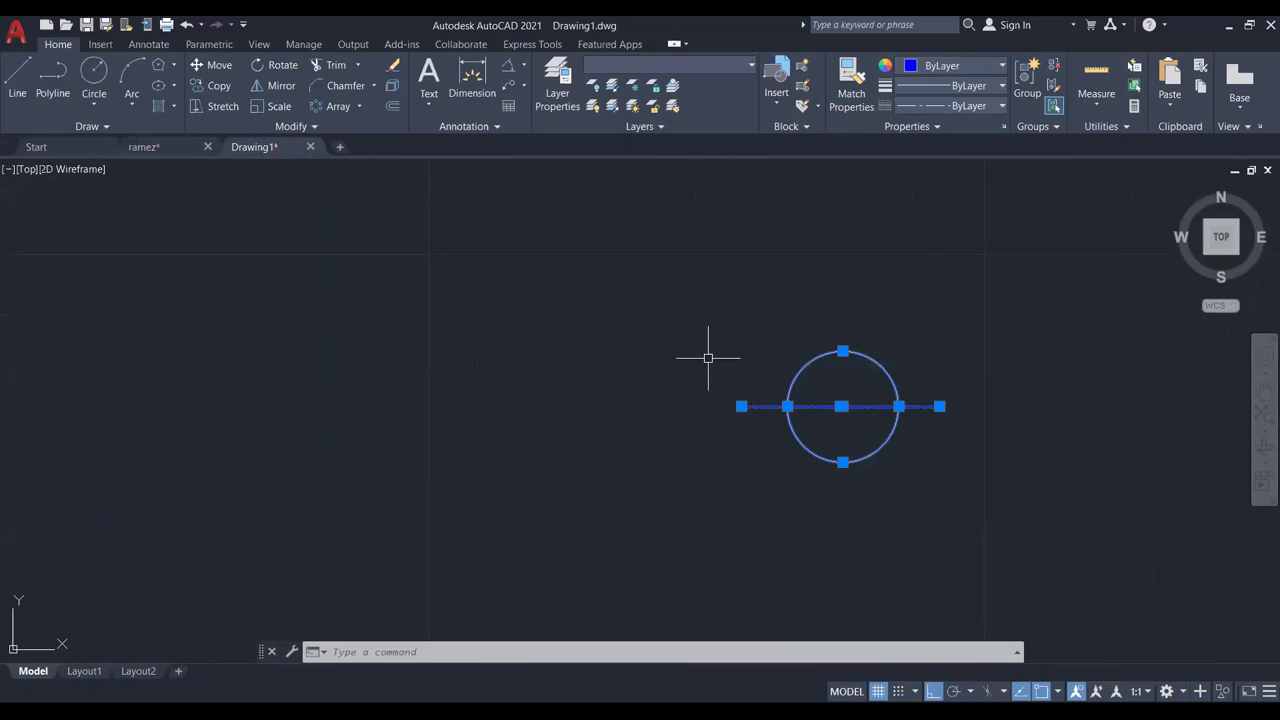
key("Delete")
Turn off the current layer cen and check that area of the drawing for its centre line.
left_click(689, 67)
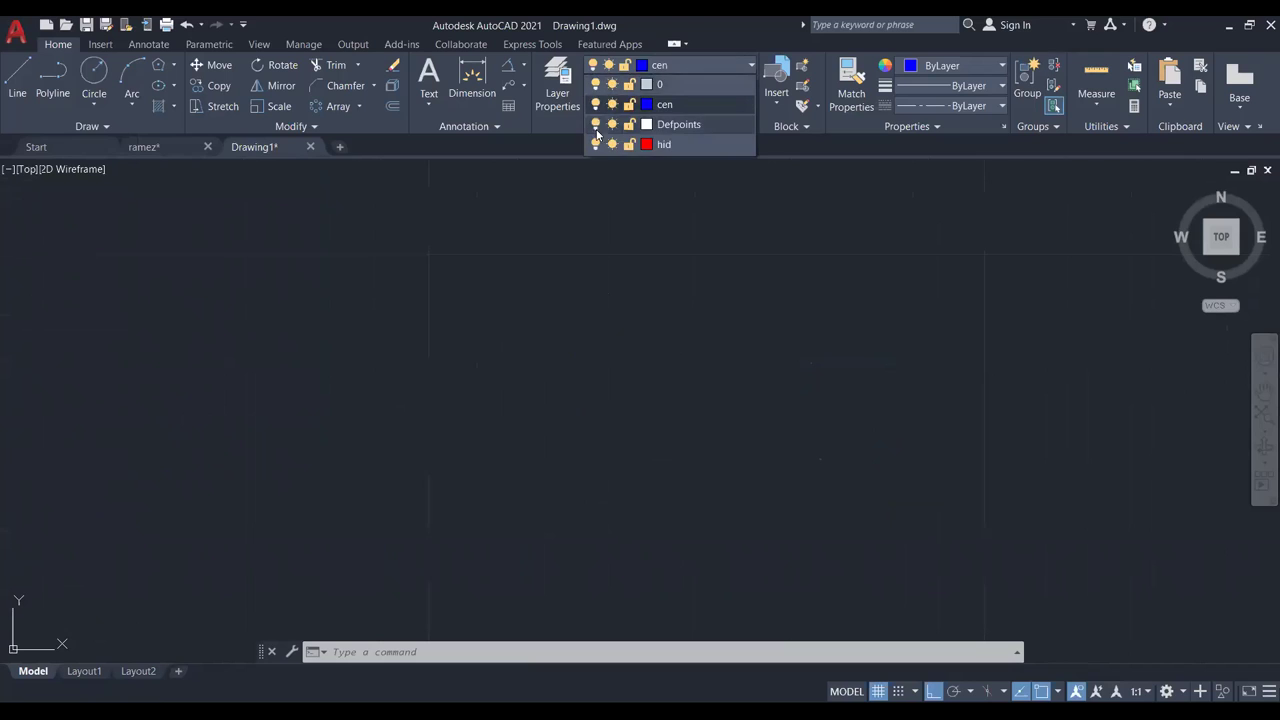
left_click(470, 278)
scroll(411, 286, "down", 4)
middle_click_drag(517, 309, 690, 350)
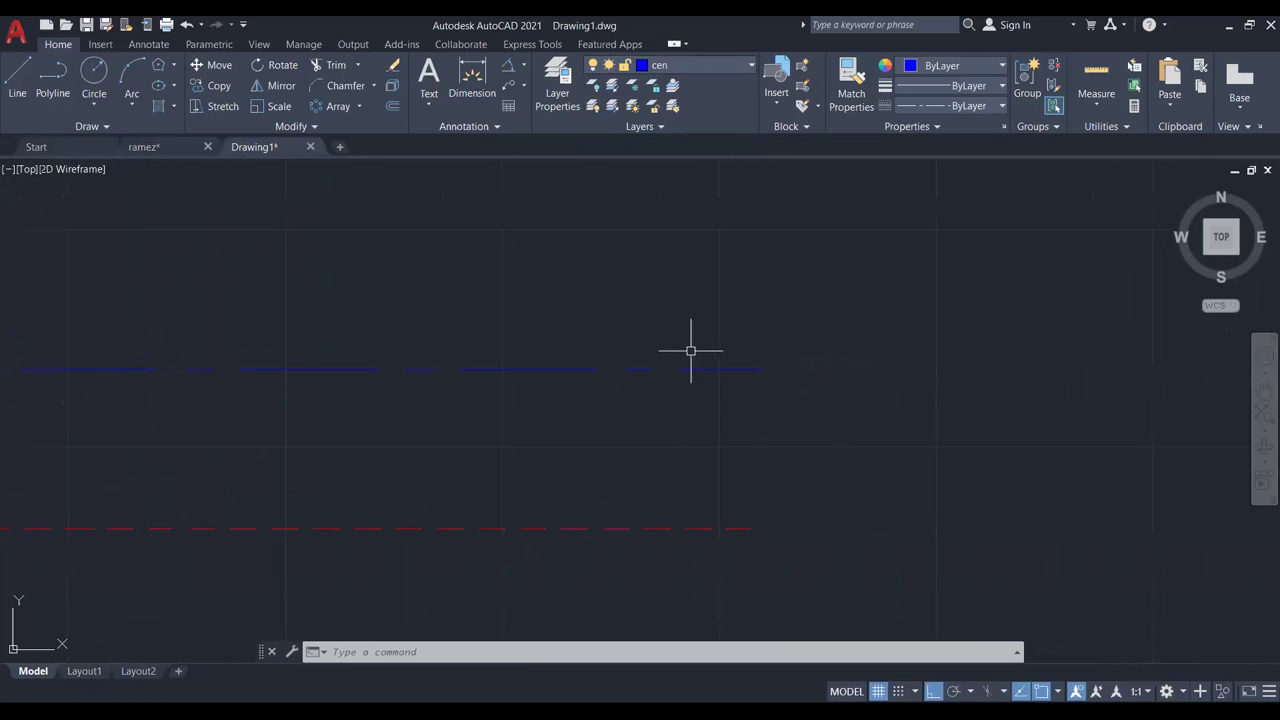
left_click(700, 63)
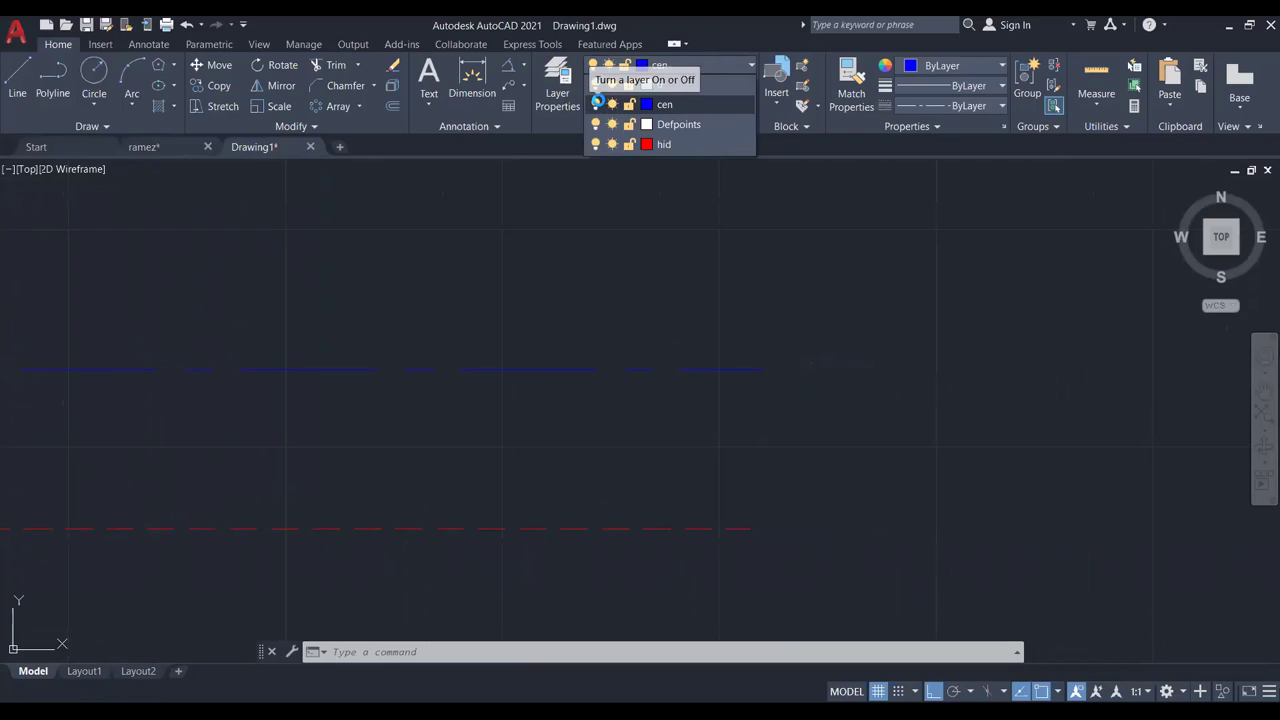
left_click(597, 104)
left_click(581, 354)
scroll(577, 329, "down", 2)
middle_click_drag(586, 317, 671, 330)
left_click(682, 279)
left_click(531, 408)
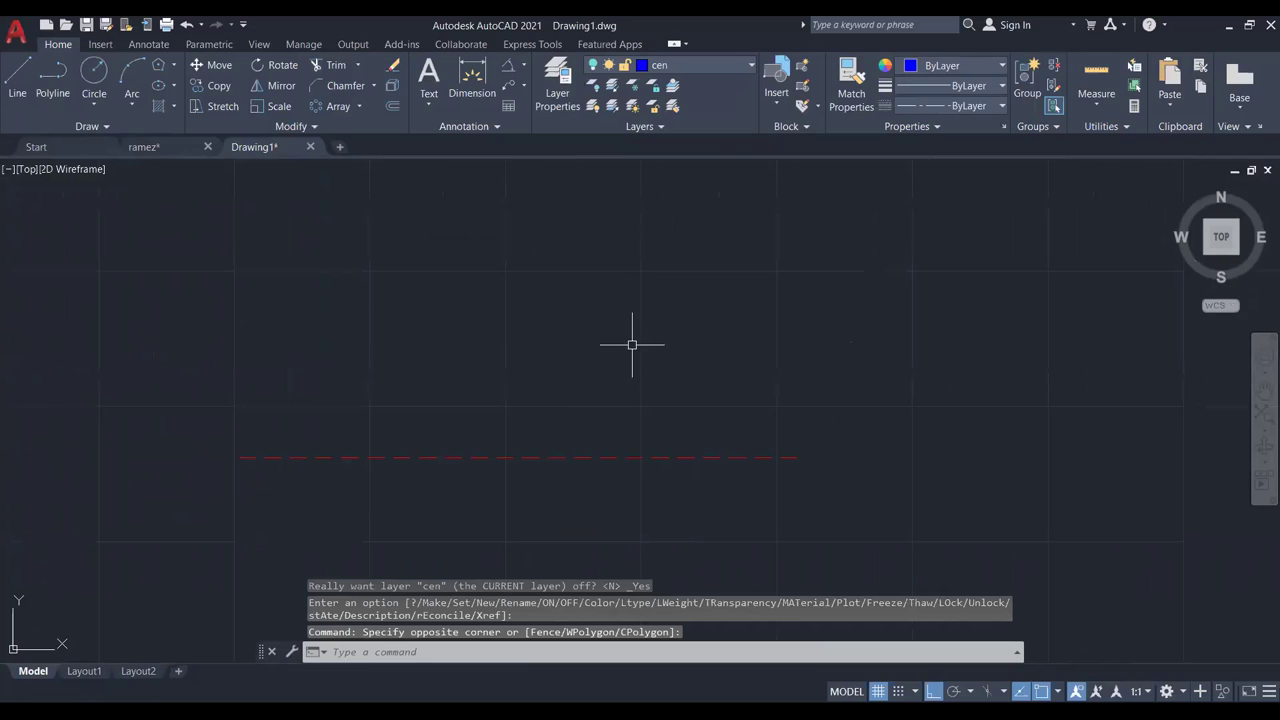
Turn the cen layer back on and close the layer list.
left_click(700, 65)
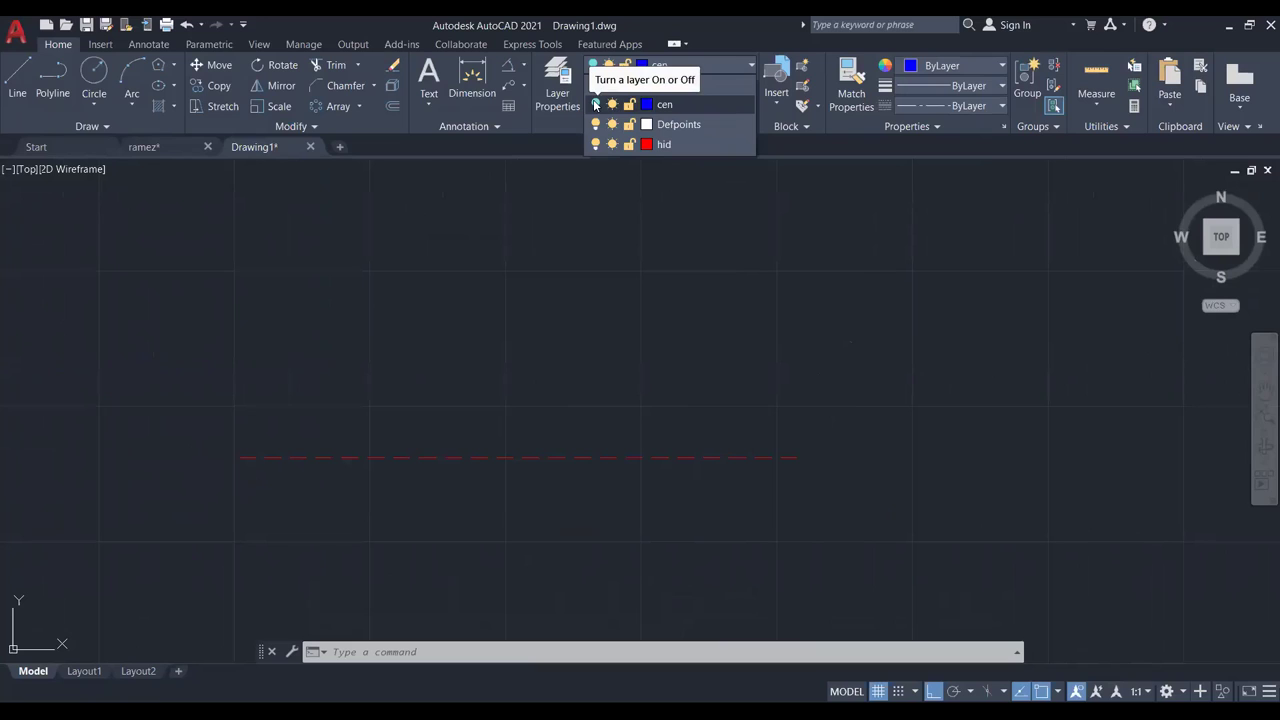
left_click(596, 104)
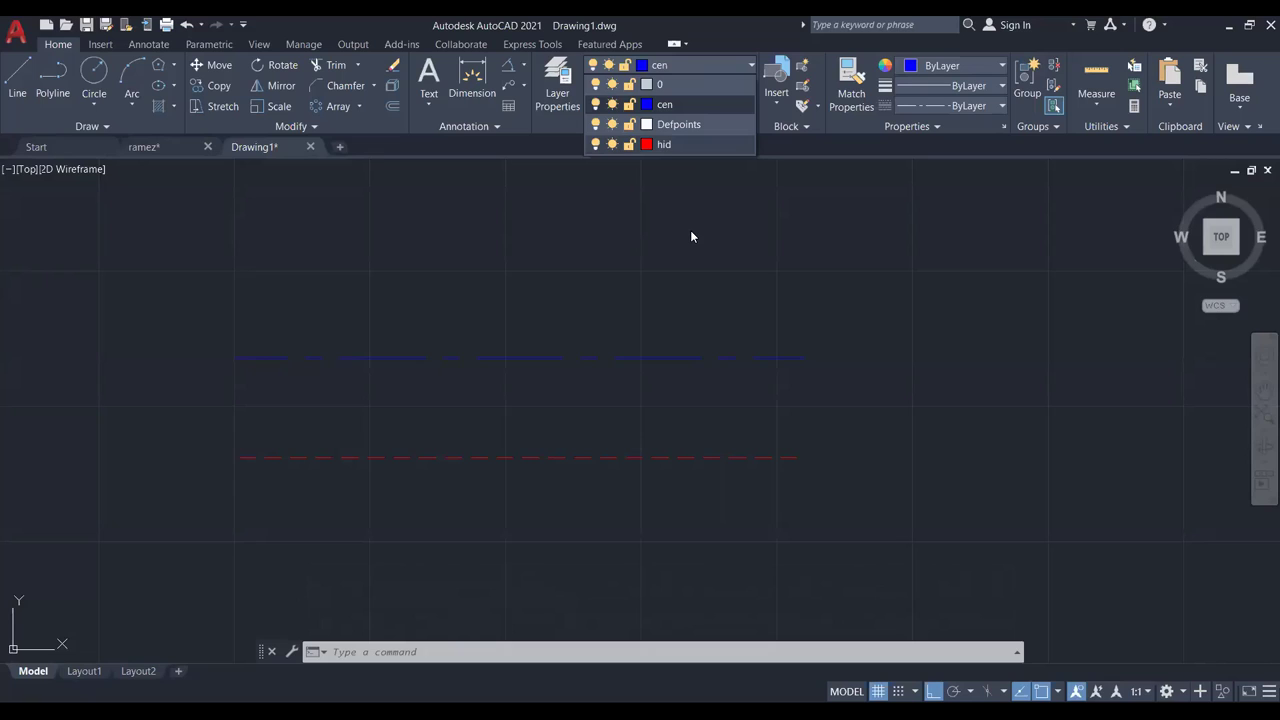
left_click(697, 64)
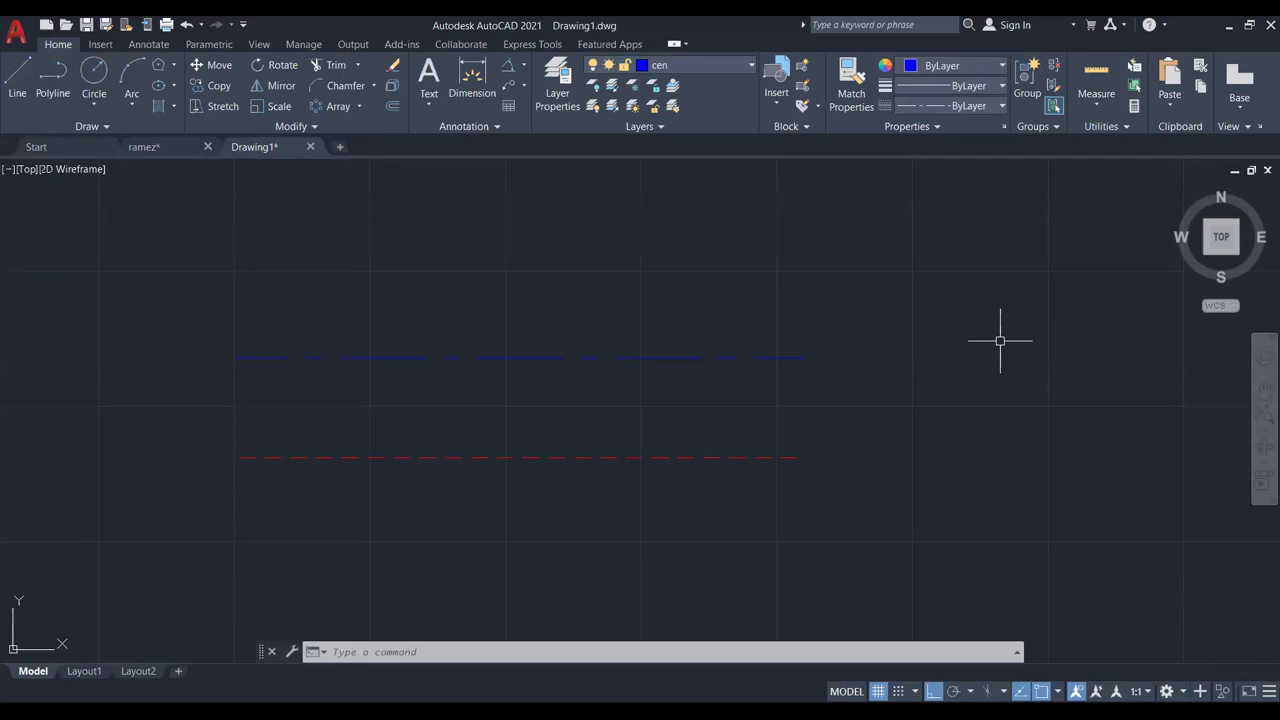
Delete the long centre line and the dashed hidden line below it.
left_click(850, 260)
left_click(546, 588)
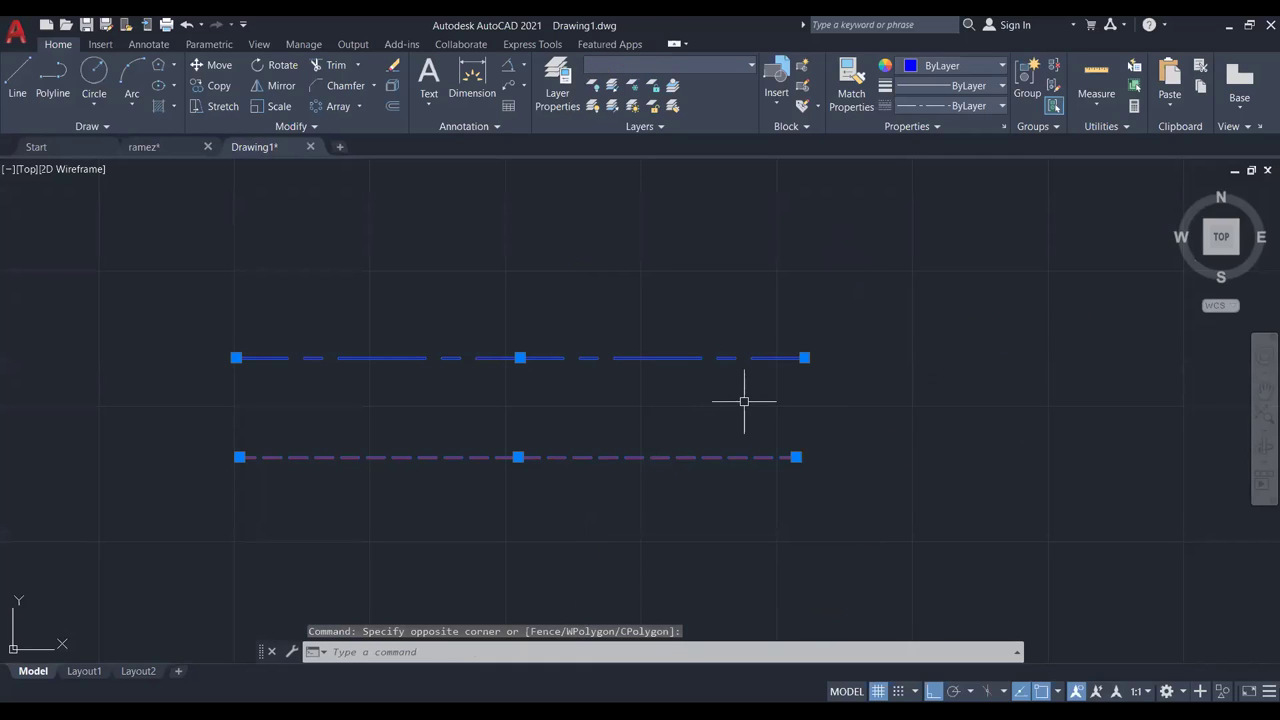
key("Delete")
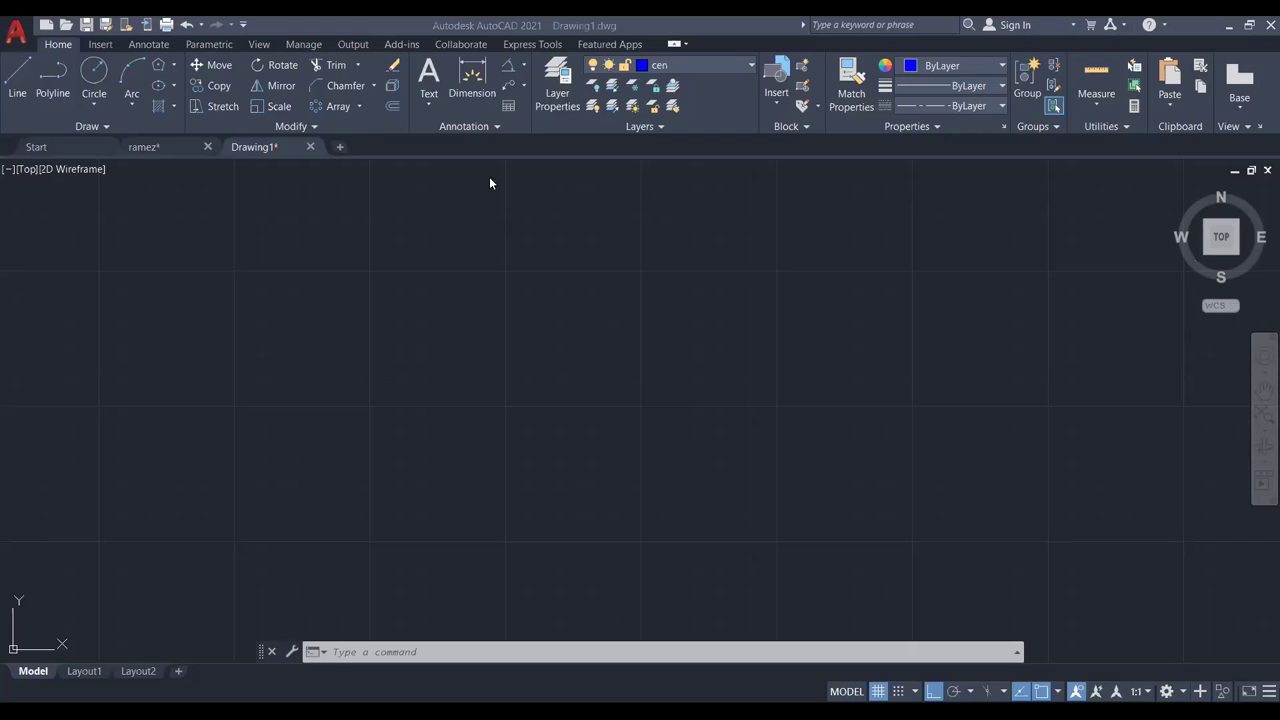
Modify the Standard dimension style, setting the precision of its linear dimensions to 0.00.
left_click(463, 126)
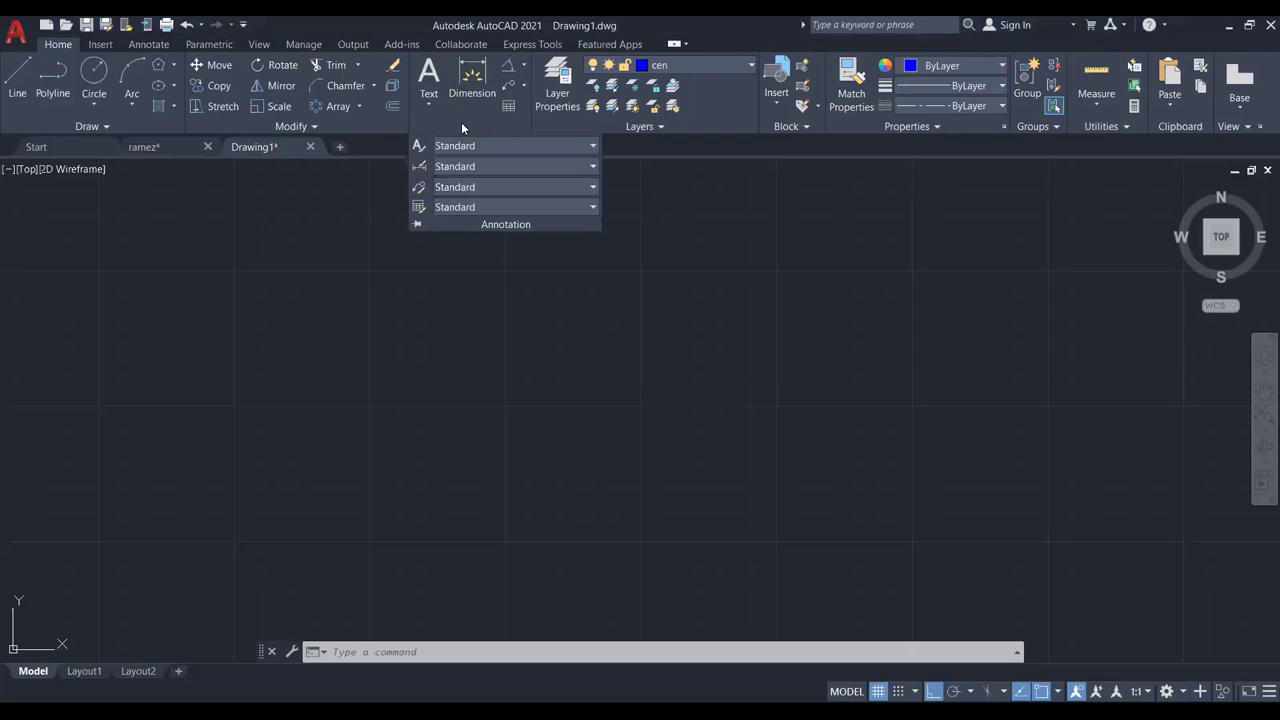
left_click(497, 168)
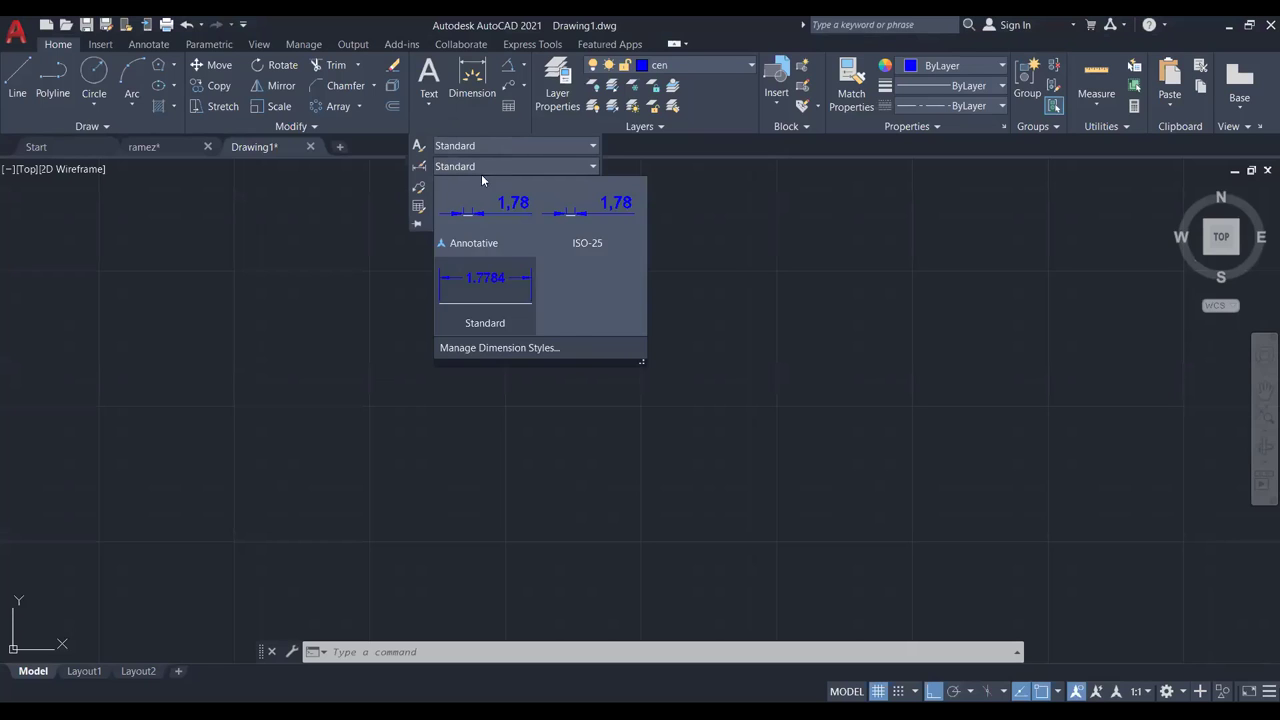
left_click(505, 347)
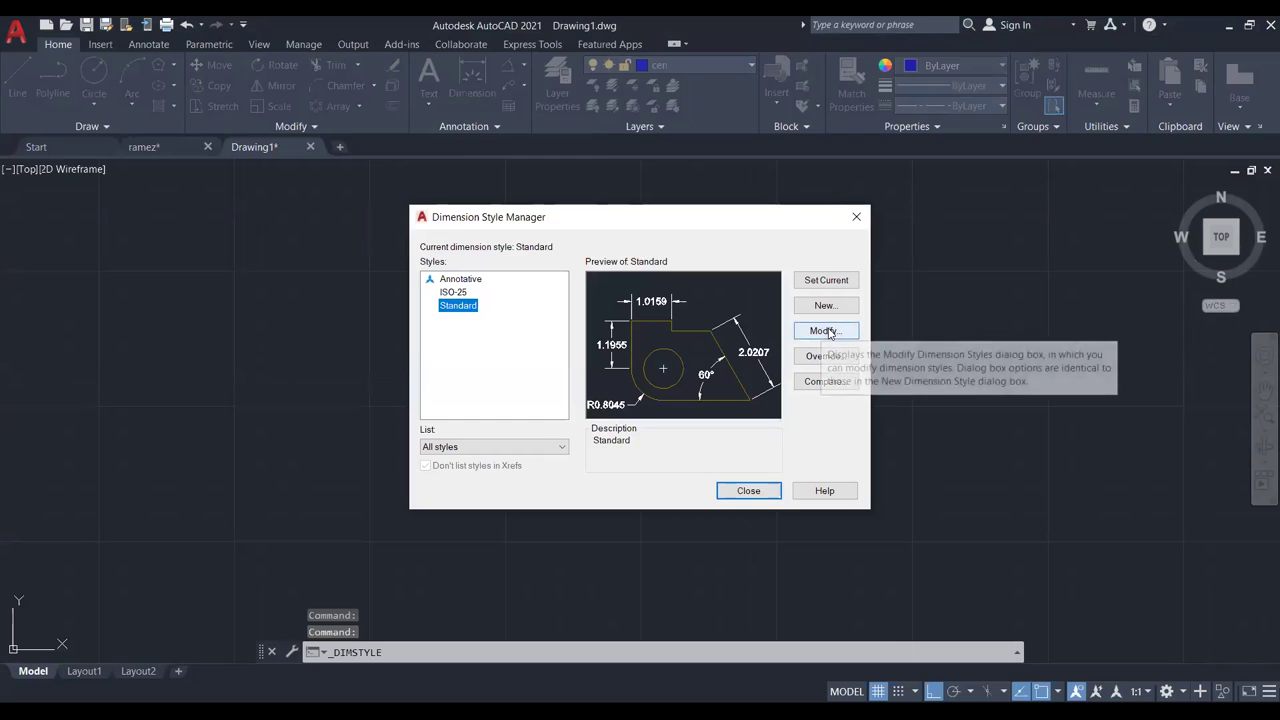
left_click(826, 331)
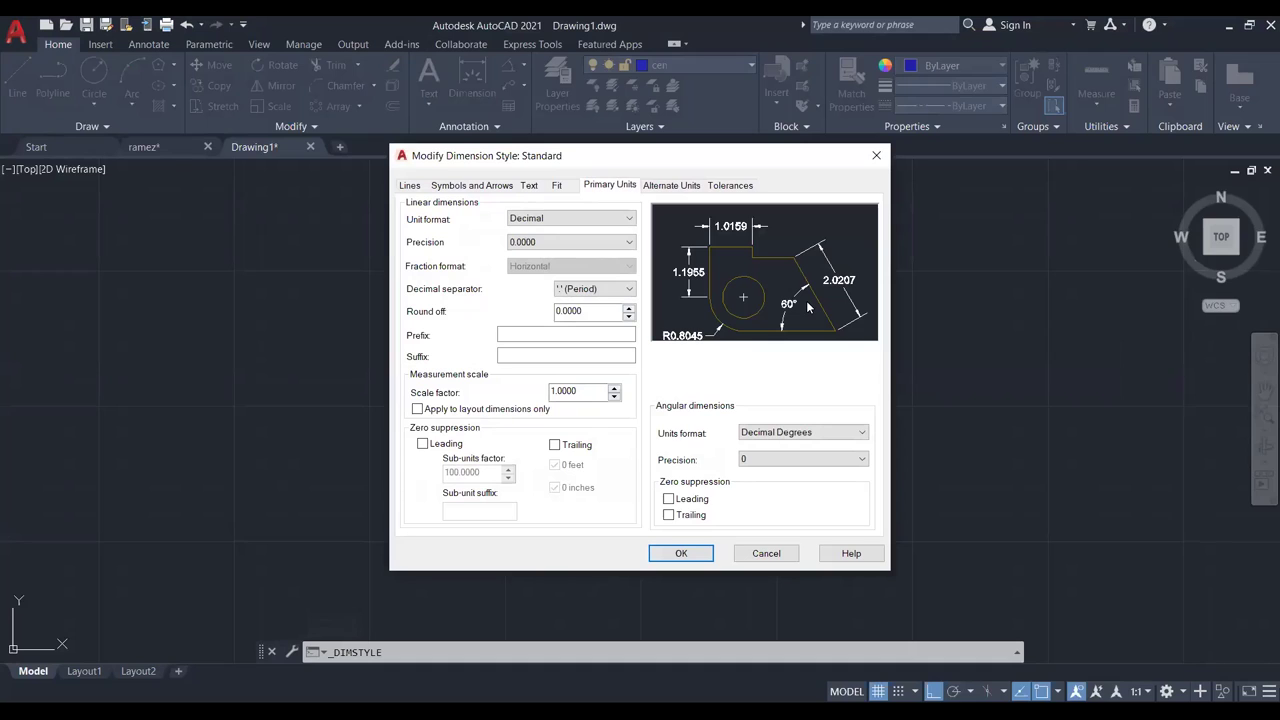
left_click(630, 242)
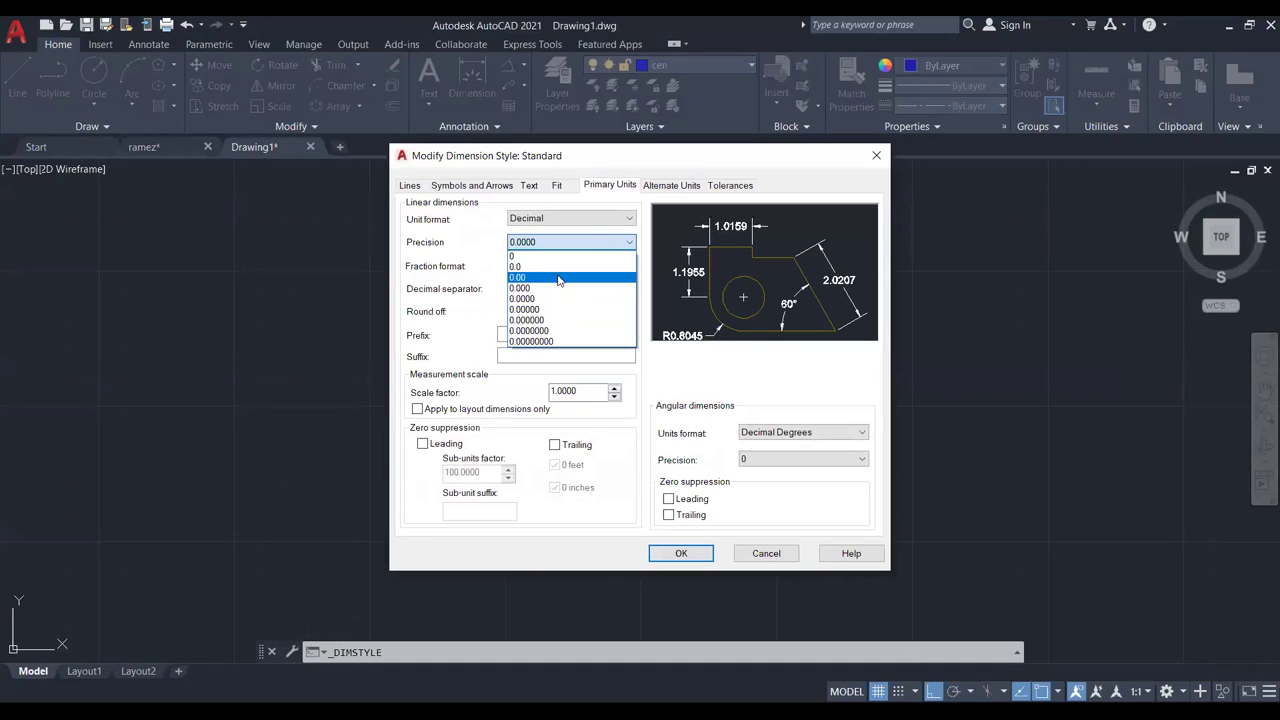
left_click(562, 287)
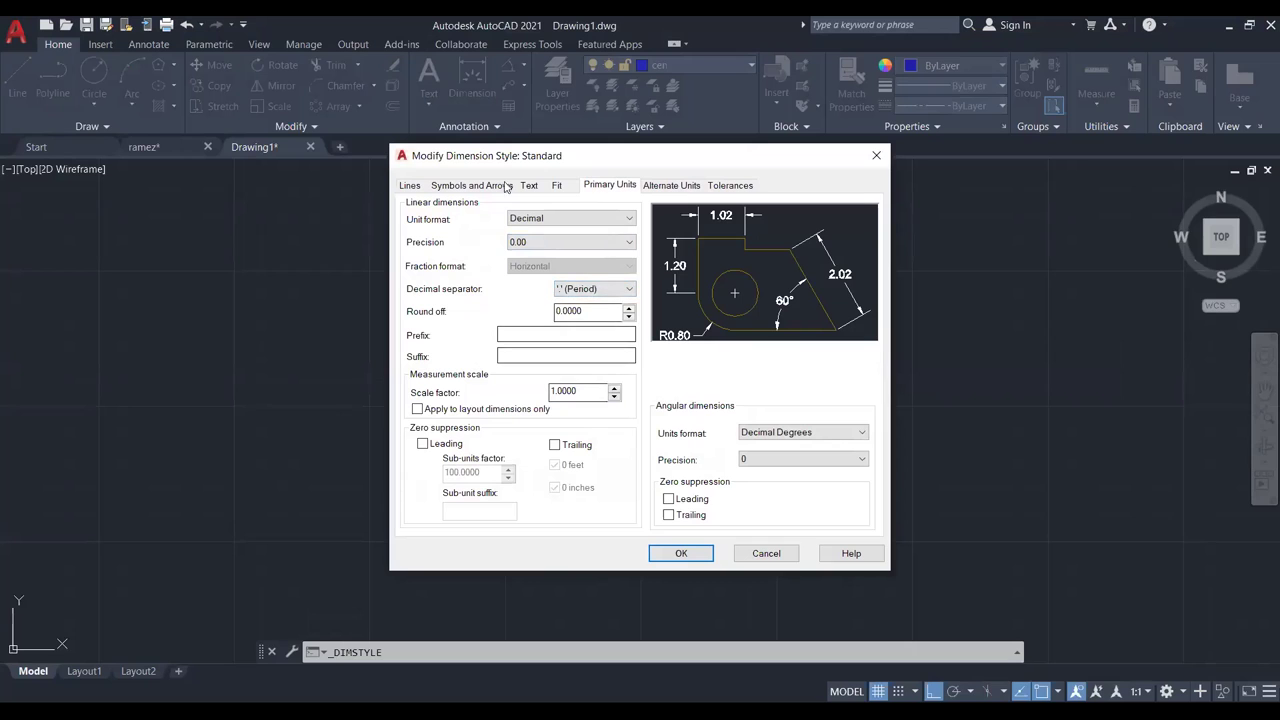
Set the second and leader arrowheads of the Standard dimension style to Oblique, save the style and close the manager.
left_click(566, 187)
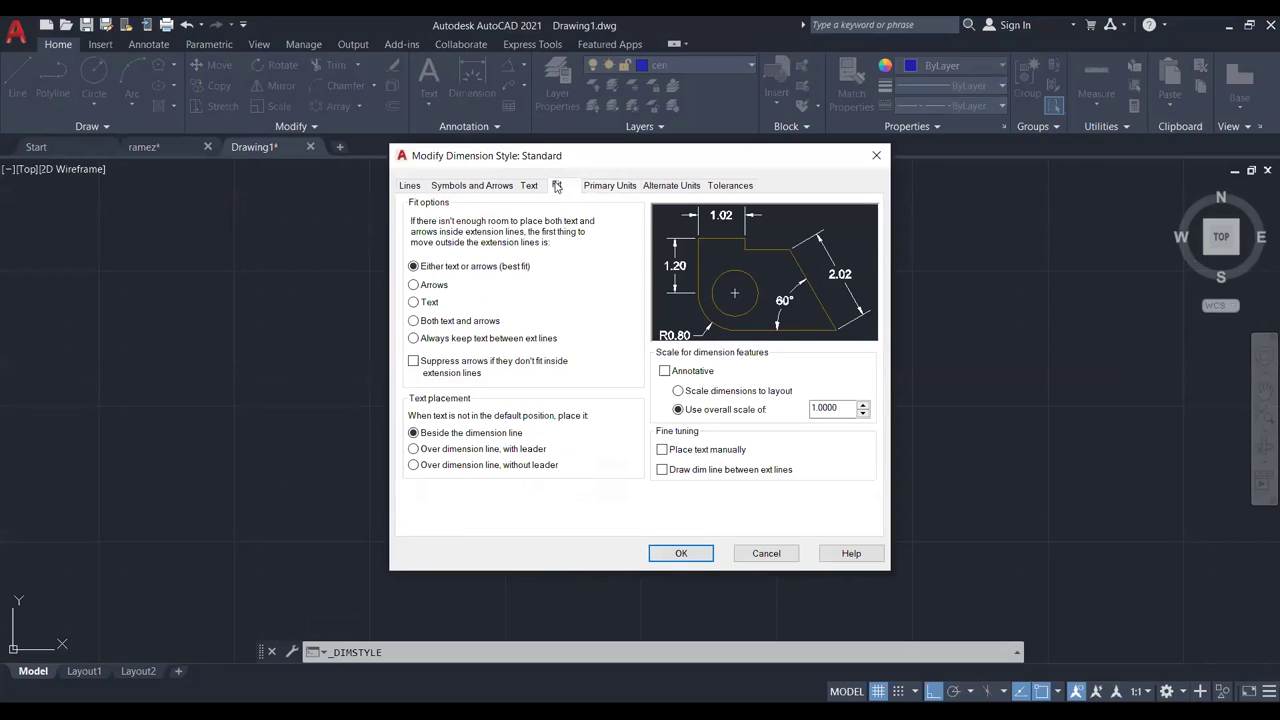
left_click(538, 186)
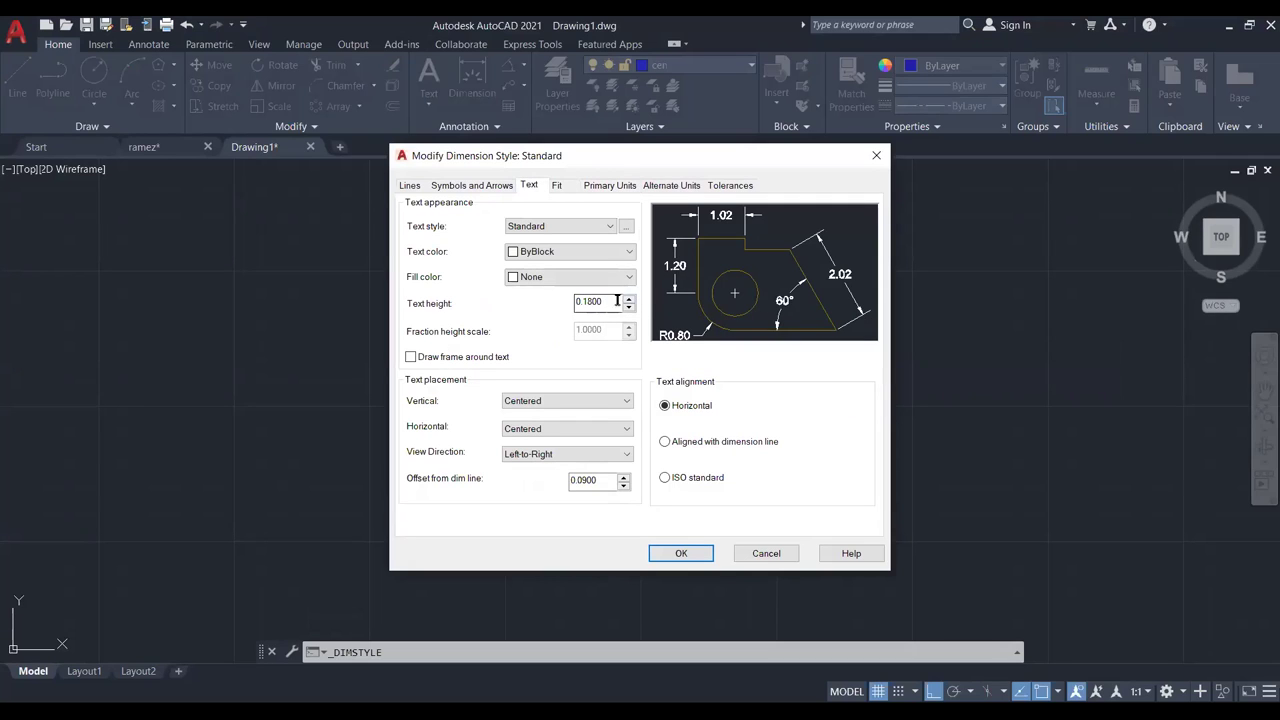
left_click(475, 190)
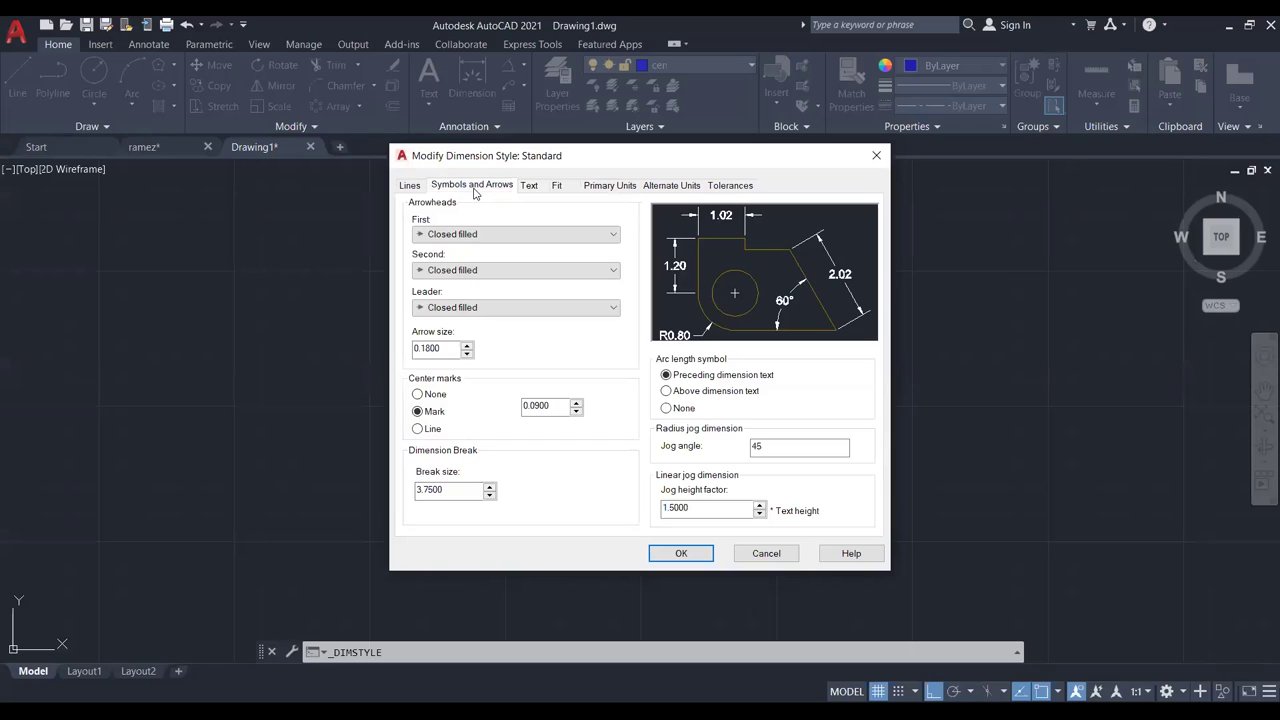
left_click(551, 270)
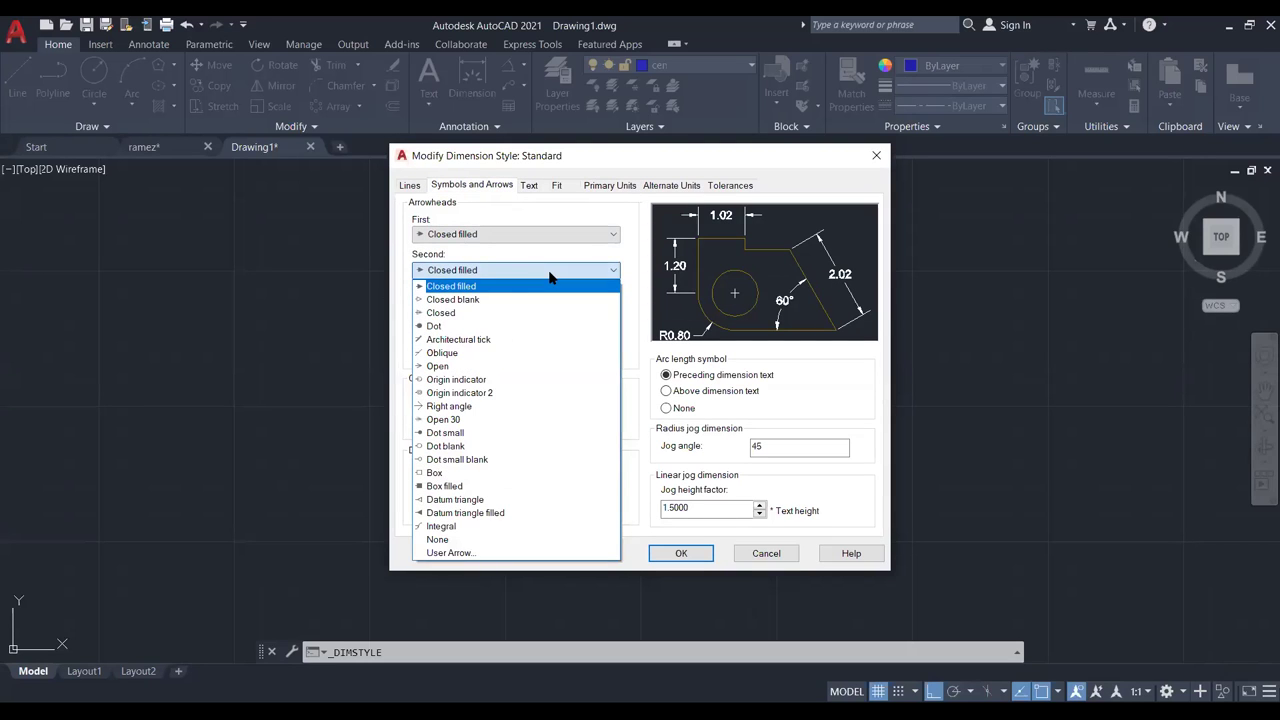
left_click(500, 352)
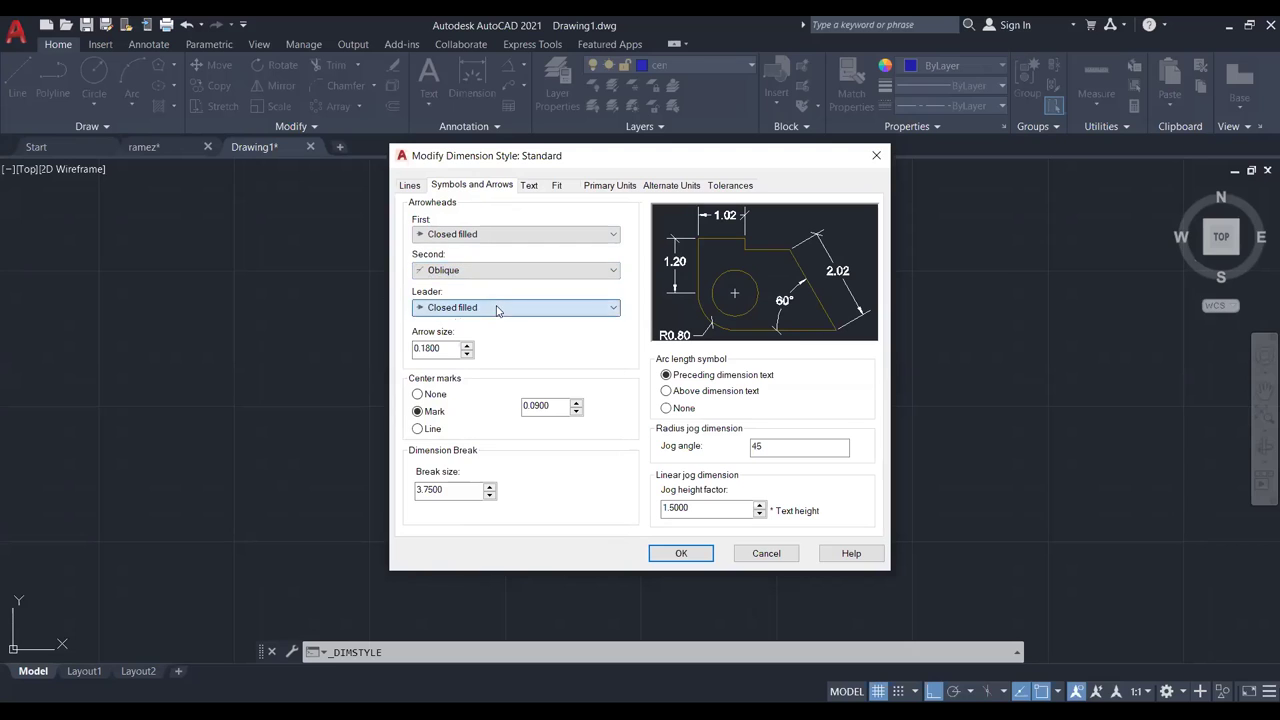
left_click(497, 309)
left_click(476, 394)
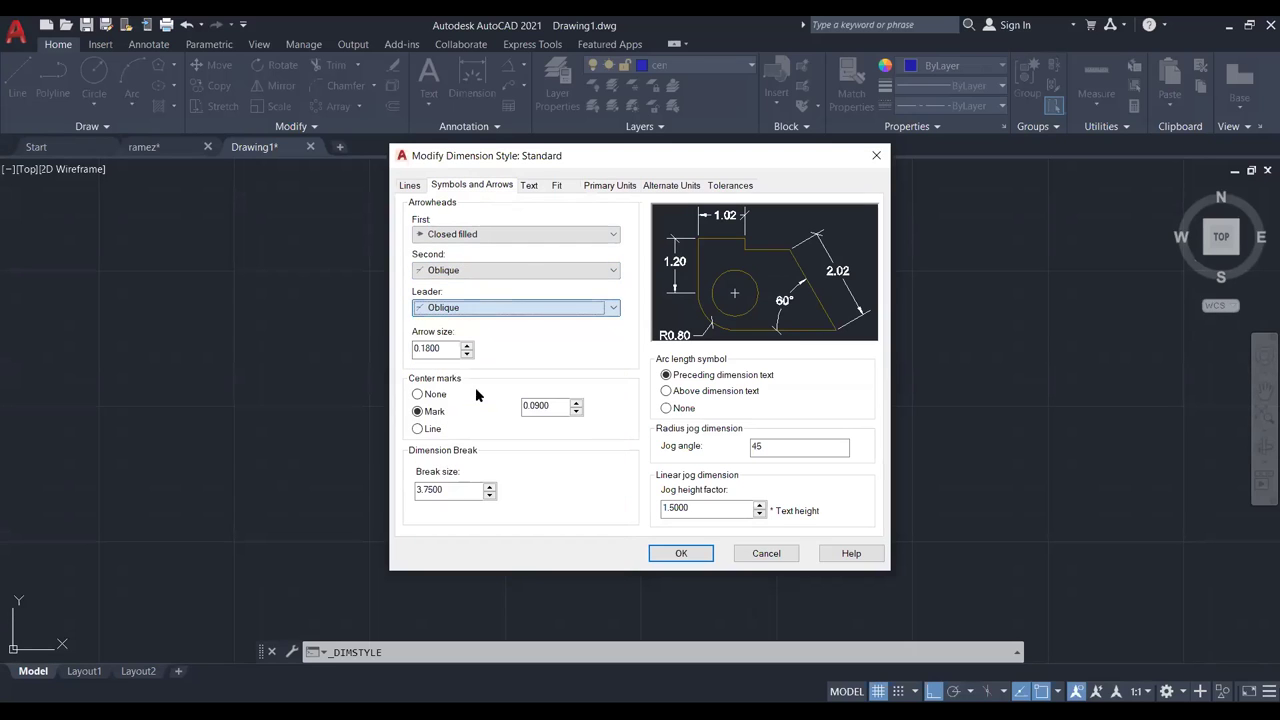
left_click(681, 553)
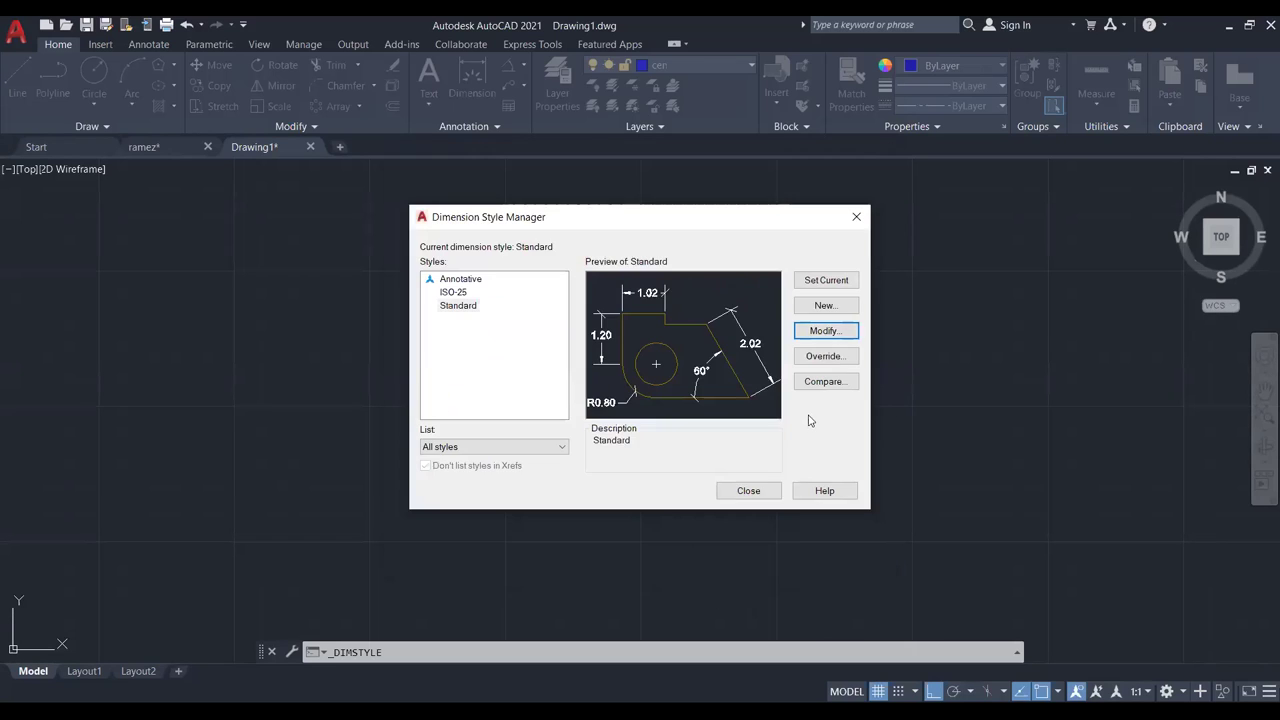
left_click(748, 490)
Draw a short horizontal line on the cen layer and erase it.
left_click(18, 80)
left_click(589, 430)
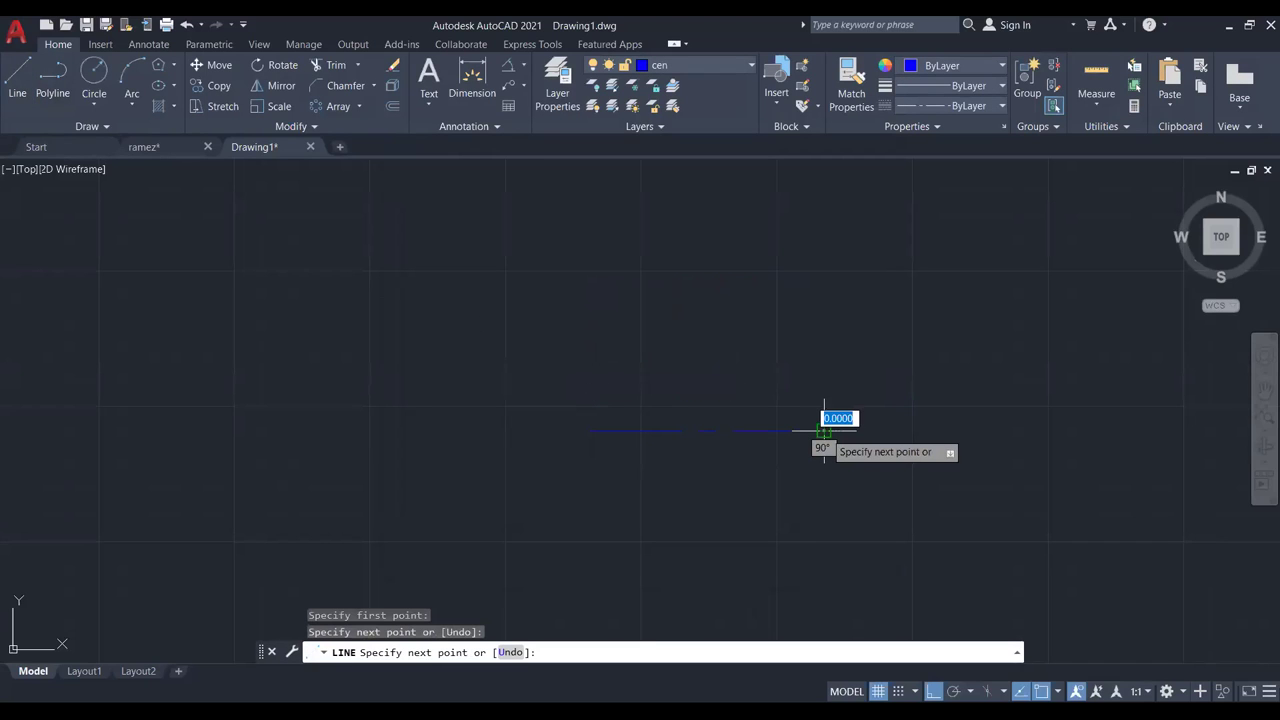
left_click(824, 430)
key("Escape")
scroll(805, 400, "up", 2)
left_click(800, 406)
left_click(487, 555)
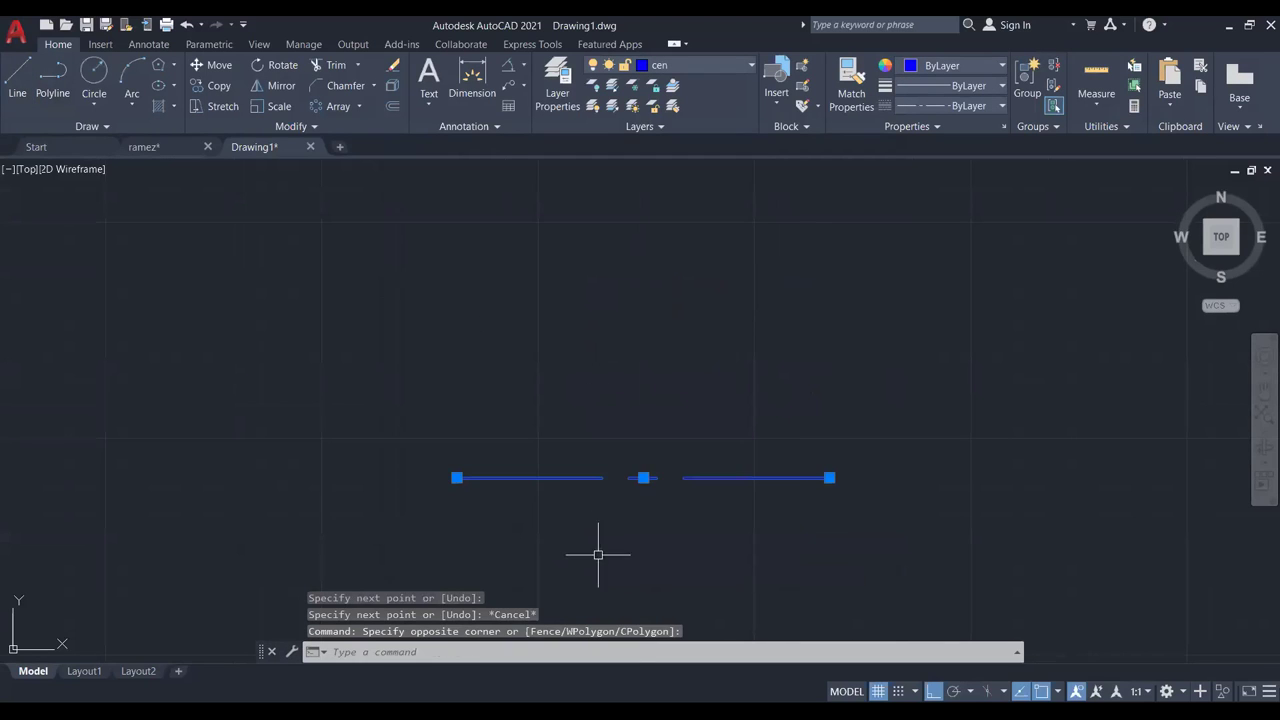
key("Delete")
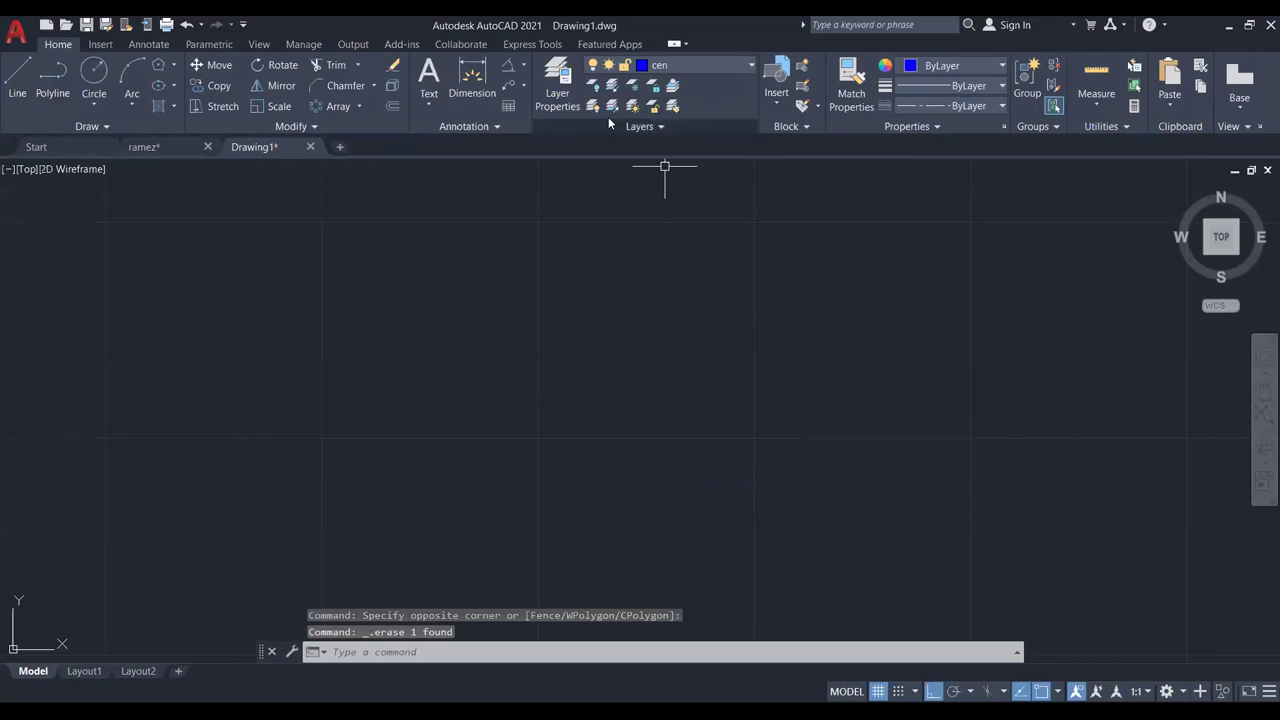
Make layer 0 current and draw a horizontal line about 69 units long in the middle of the drawing.
left_click(712, 65)
left_click(706, 86)
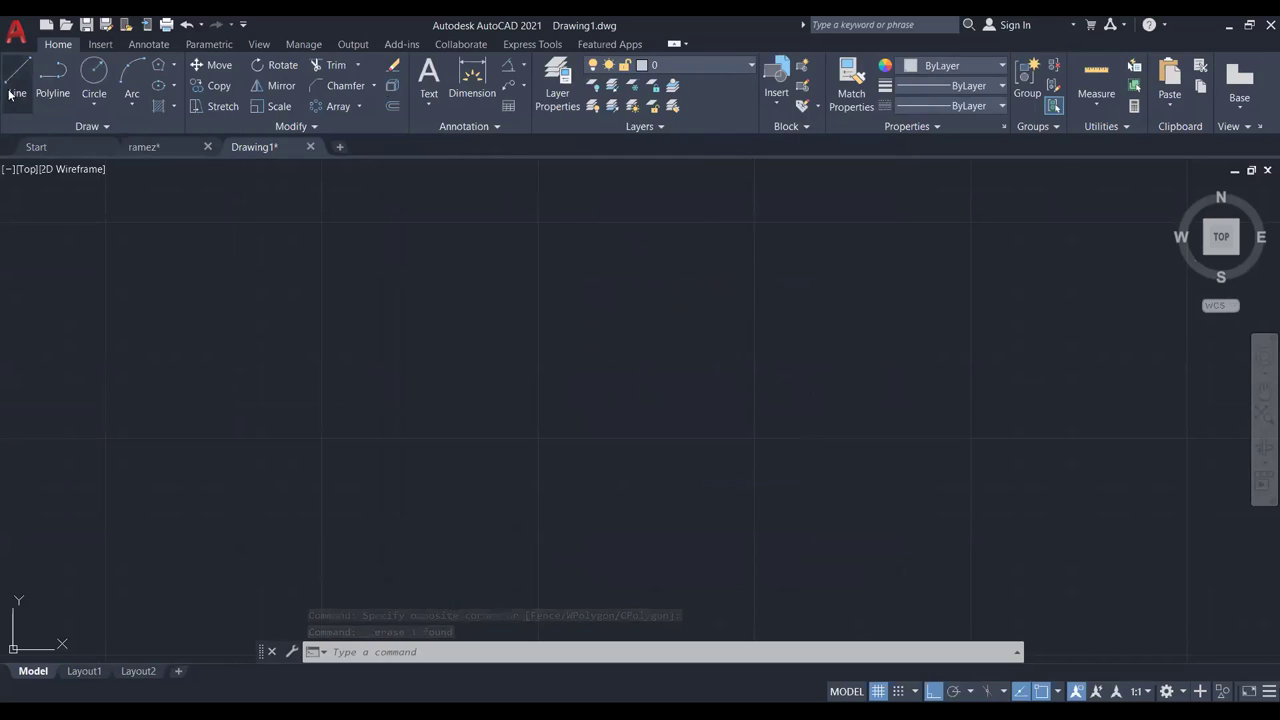
left_click(12, 93)
left_click(449, 394)
left_click(745, 394)
key("Escape")
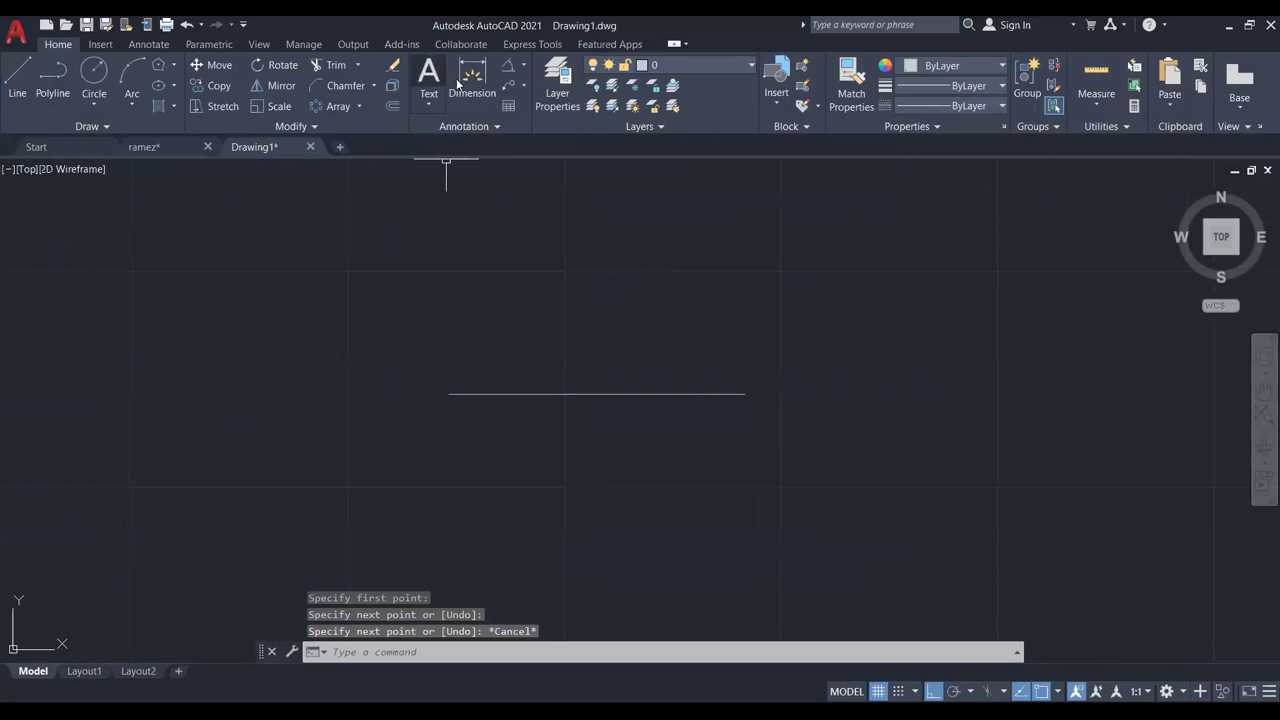
Dimension the horizontal line's length between its endpoints, placing the dimension above it, and end the command.
left_click(459, 84)
left_click(745, 394)
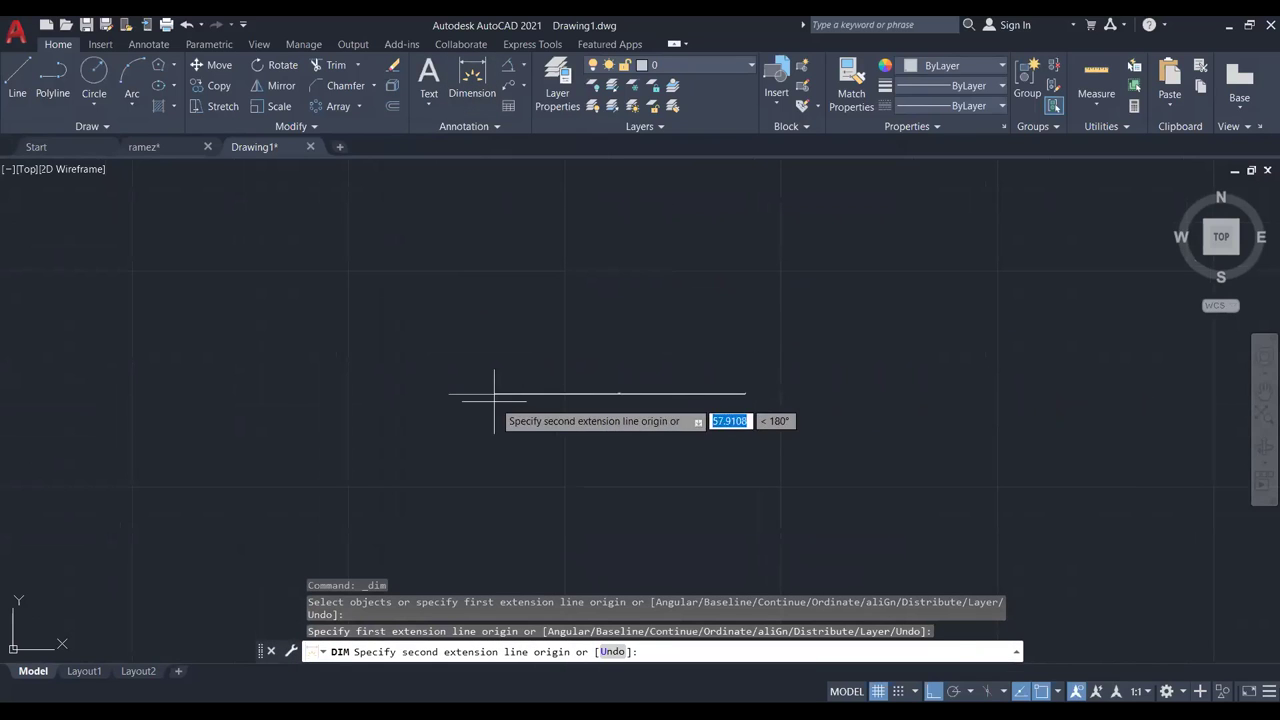
left_click(449, 394)
scroll(519, 355, "up", 2)
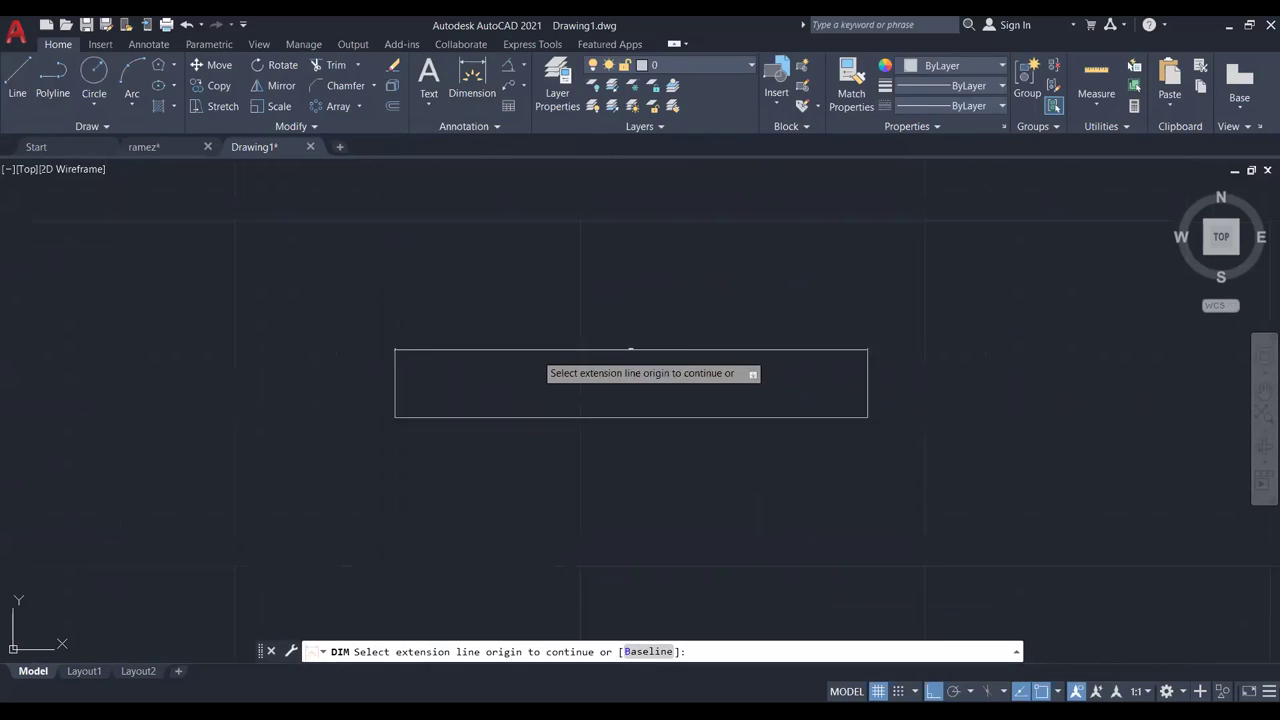
left_click(530, 356)
scroll(543, 349, "up", 5)
scroll(1095, 337, "up", 3)
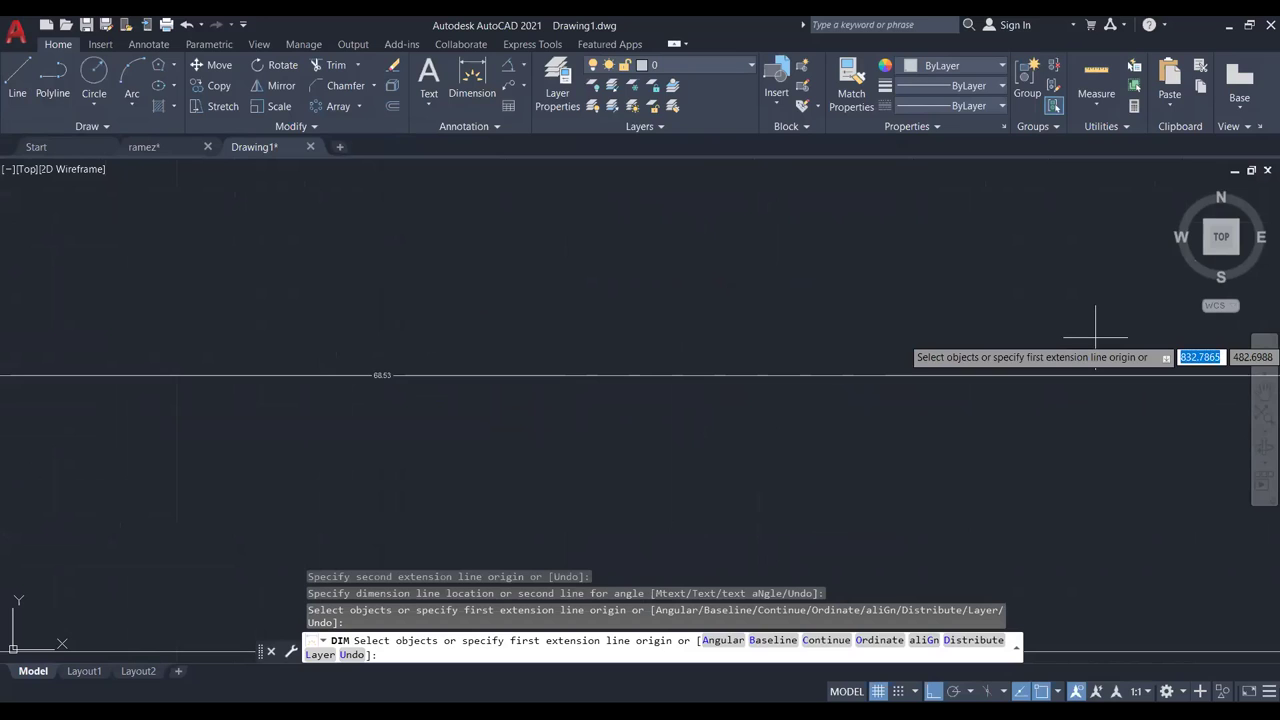
key("Return")
Inspect the arrowhead at the right end of the line's dimension and erase the dimension.
scroll(1095, 337, "down", 1)
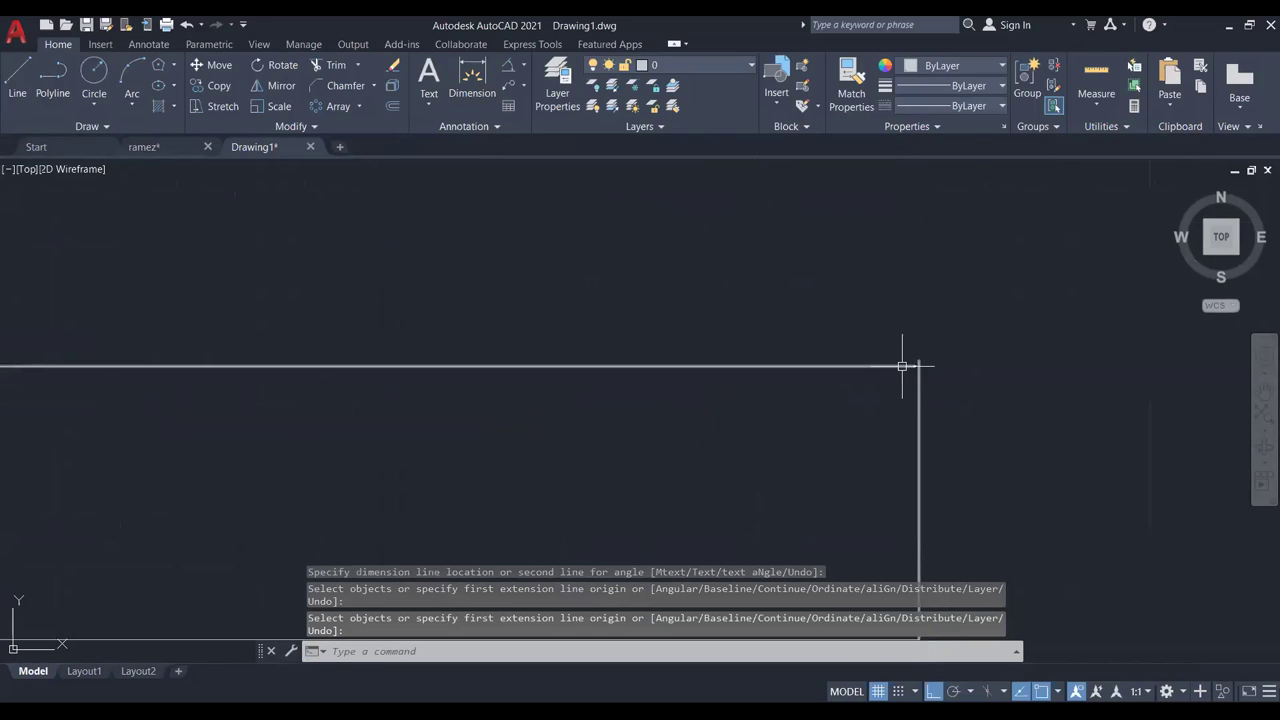
scroll(540, 371, "down", 2)
middle_click_drag(540, 371, 730, 344)
scroll(980, 320, "up", 2)
scroll(931, 363, "up", 2)
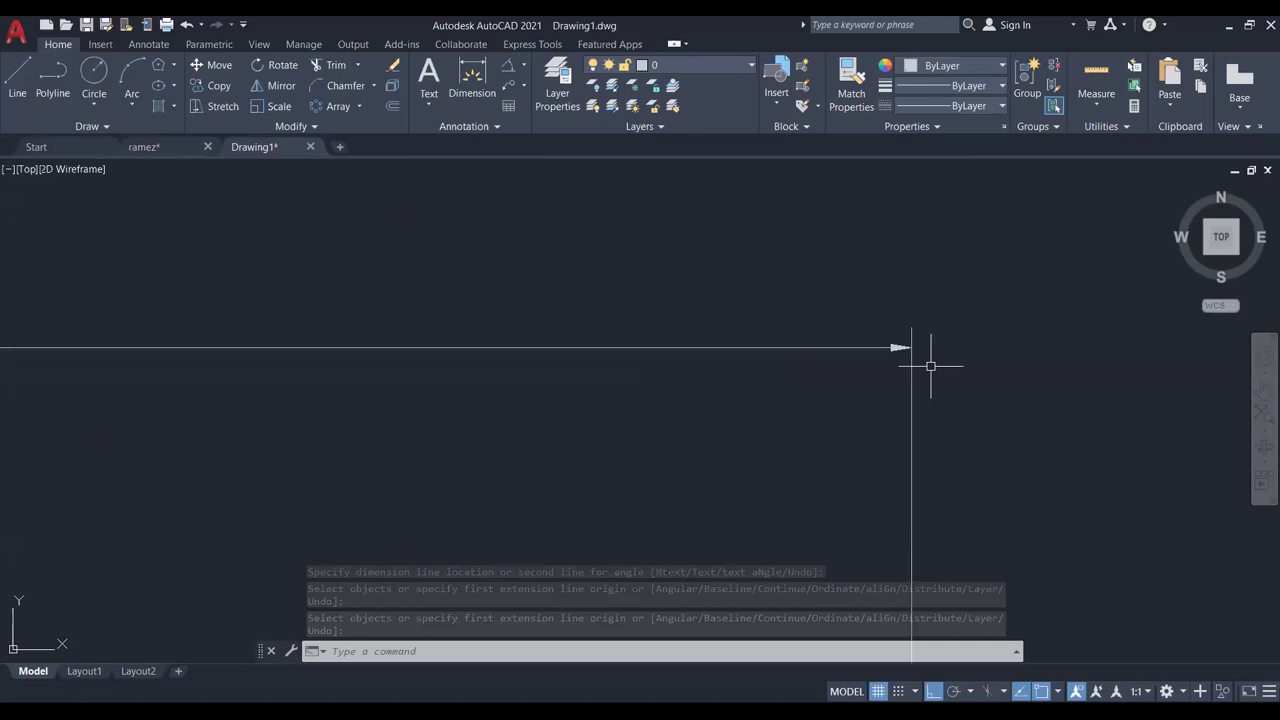
left_click(931, 366)
left_click(481, 198)
key("Delete")
Modify the Standard dimension style to use Oblique for the first arrowhead, and close the style dialogs.
left_click(481, 127)
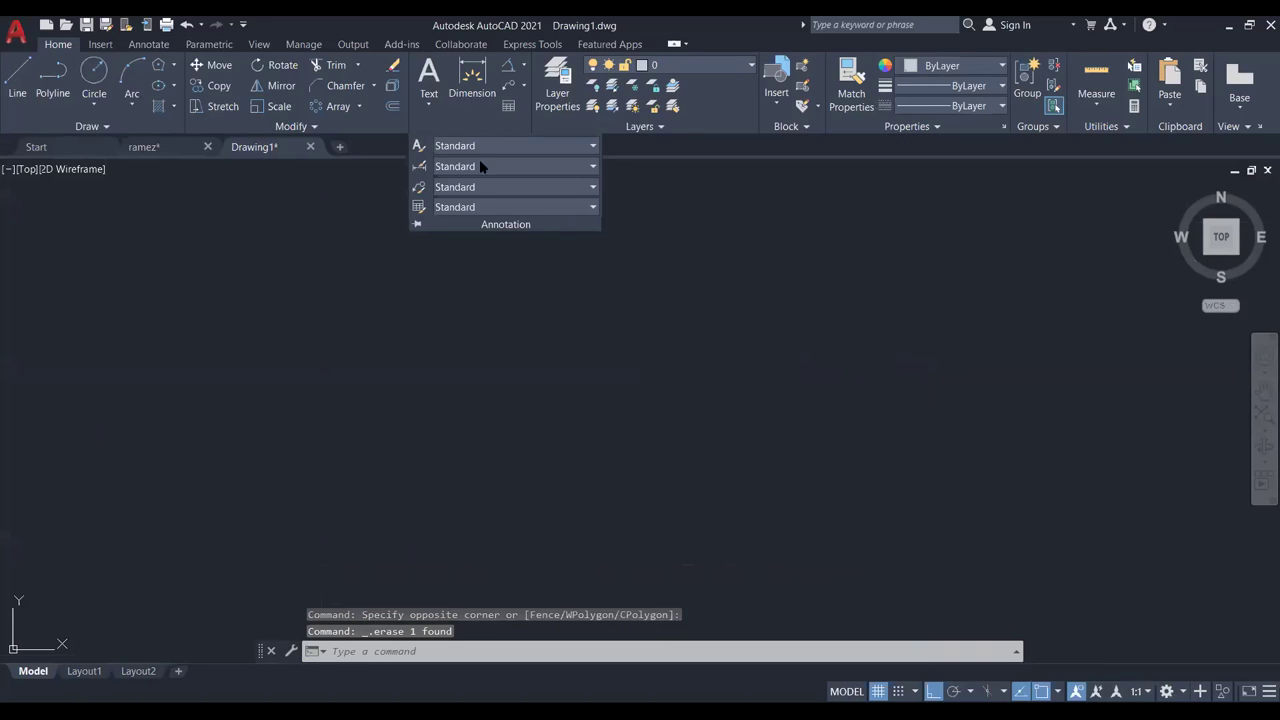
left_click(479, 166)
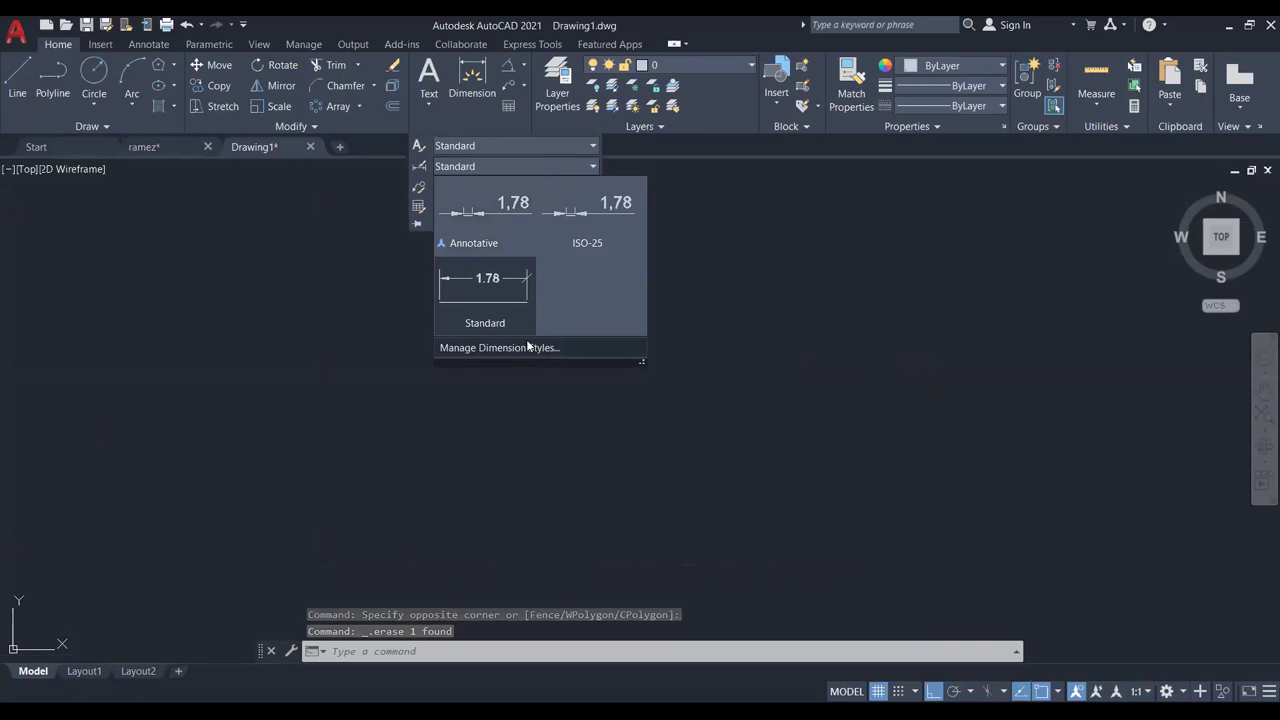
left_click(512, 319)
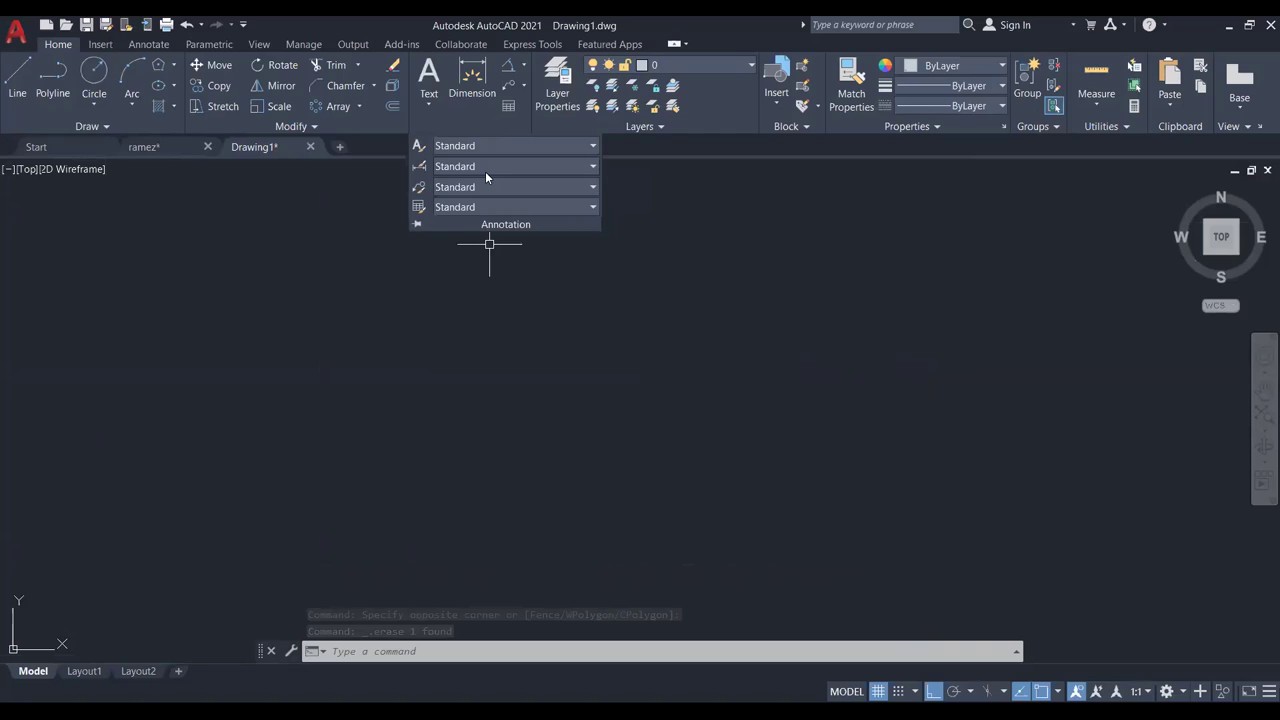
left_click(485, 168)
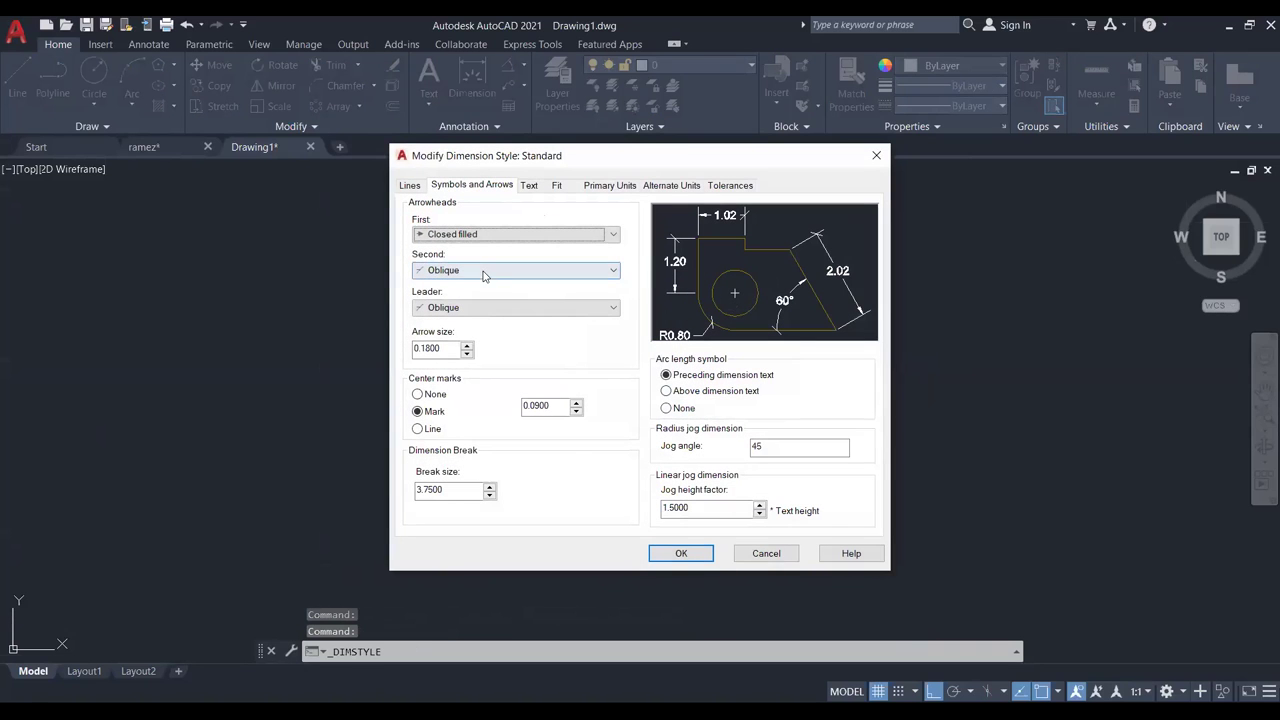
left_click(485, 236)
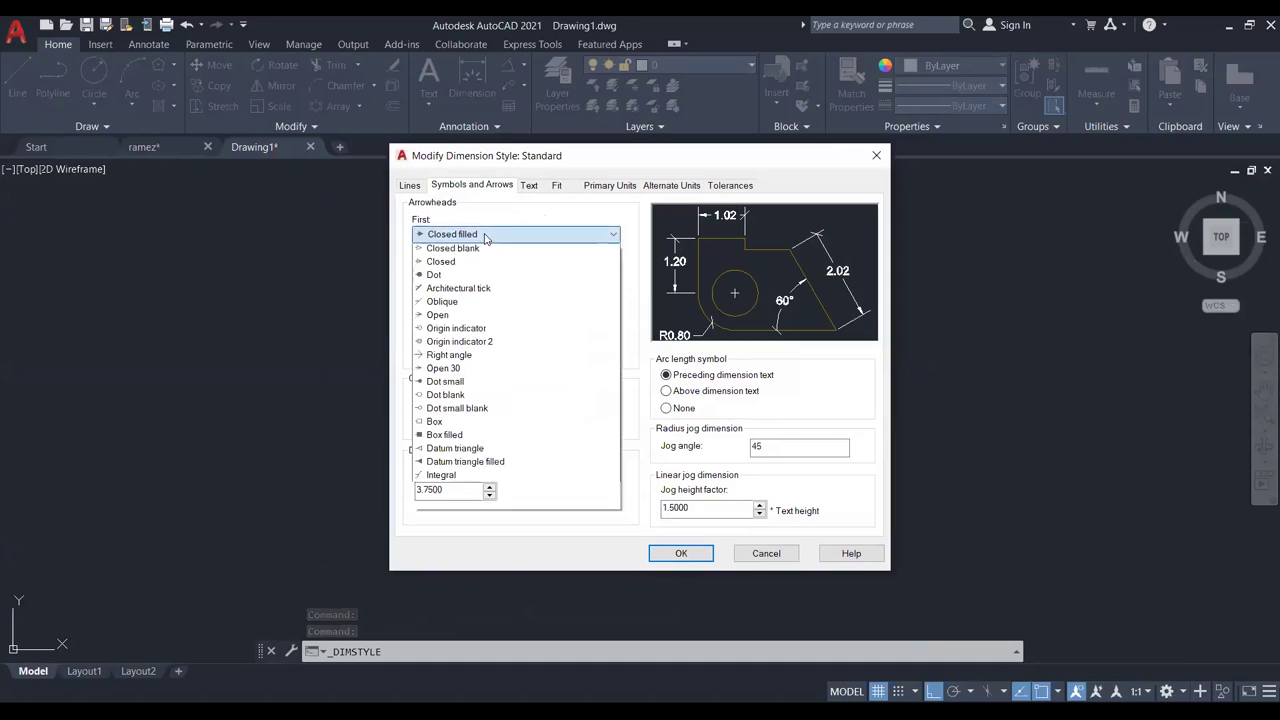
left_click(450, 316)
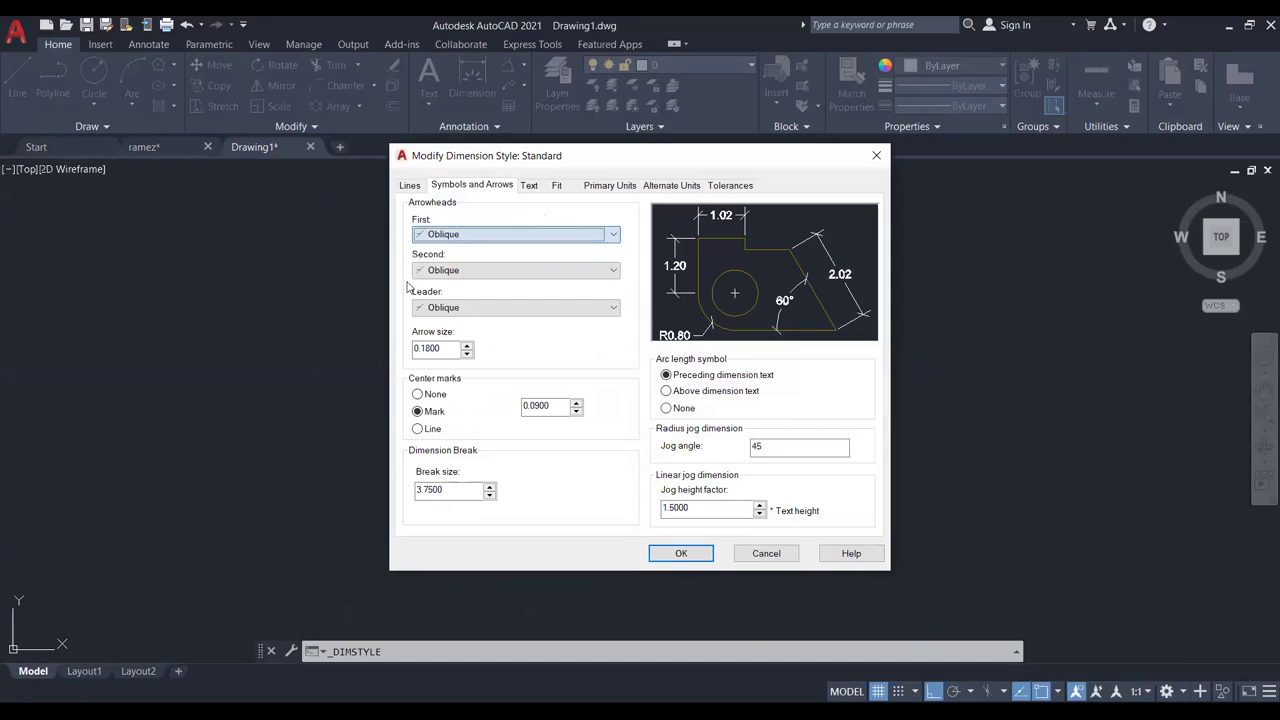
left_click(680, 555)
left_click(745, 490)
Dimension the horizontal line's length between its endpoints, placing the dimension above it, and end the command.
scroll(826, 356, "up", 2)
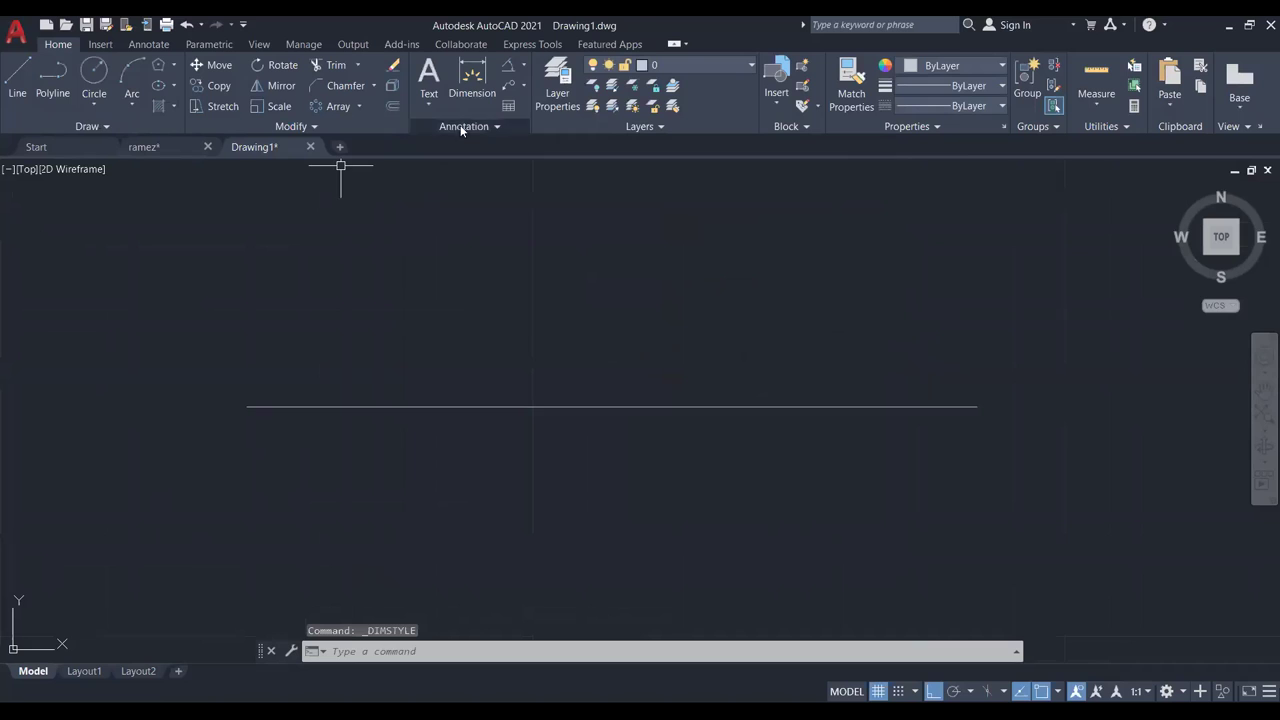
left_click(472, 80)
left_click(979, 407)
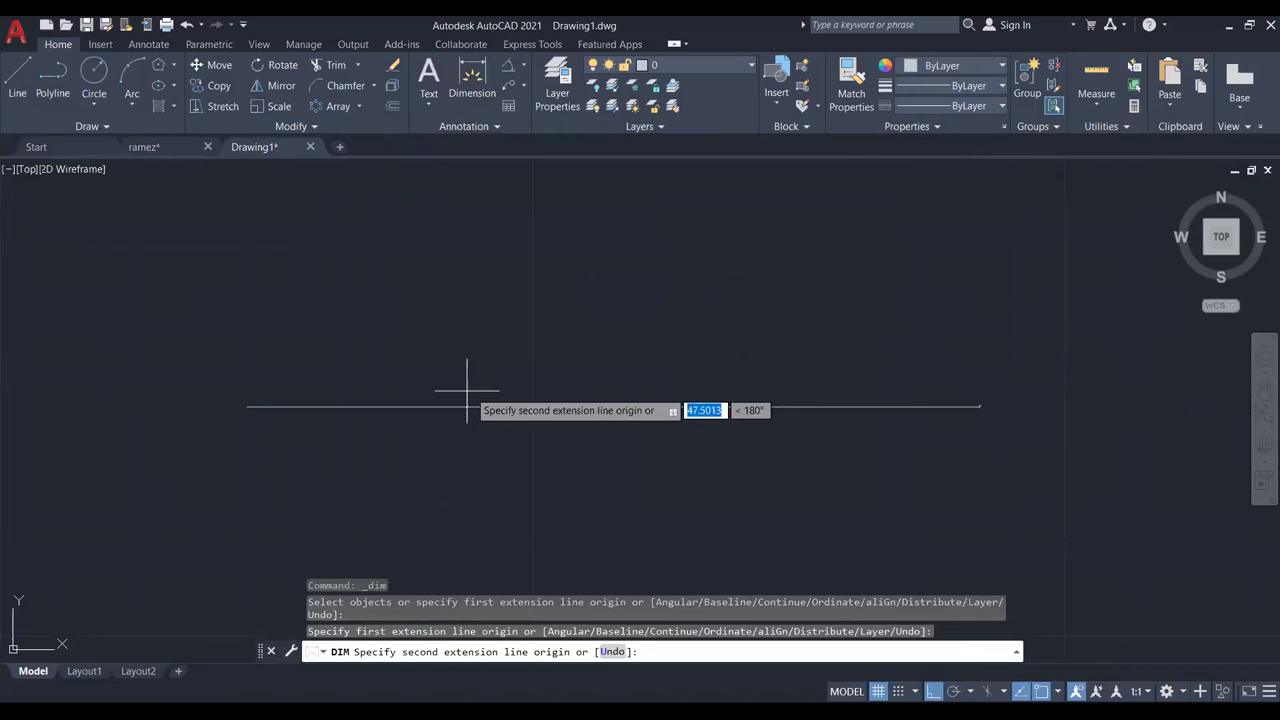
left_click(247, 407)
left_click(600, 272)
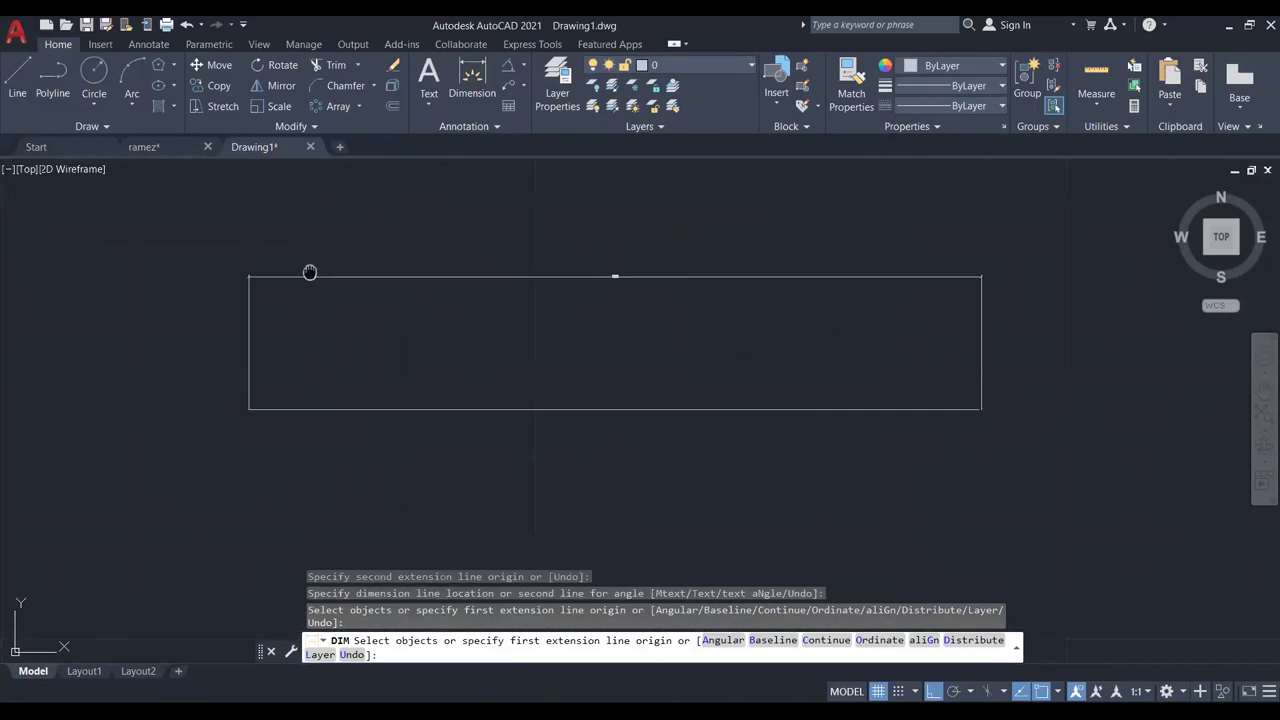
scroll(320, 280, "up", 3)
key("Escape")
Inspect the oblique ticks at both ends of the line's dimension and the size of its text.
scroll(364, 322, "up", 4)
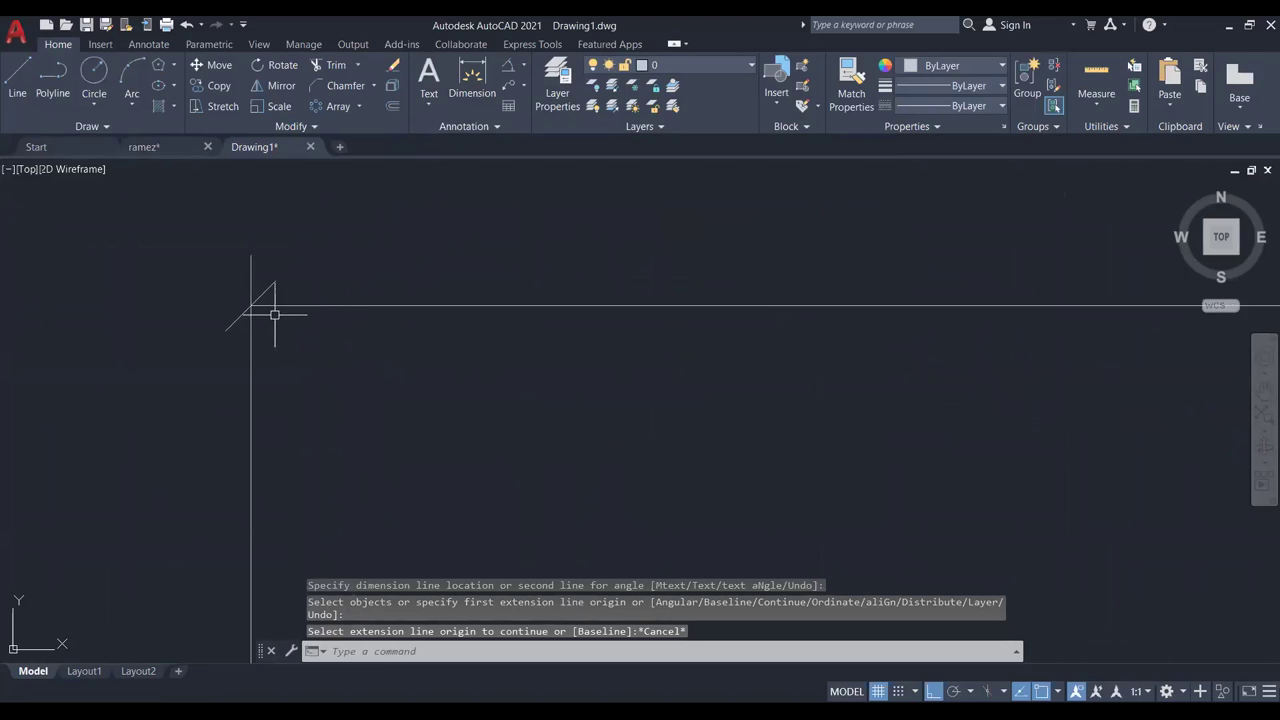
scroll(780, 349, "down", 6)
middle_click_drag(671, 354, 463, 354)
scroll(814, 357, "up", 3)
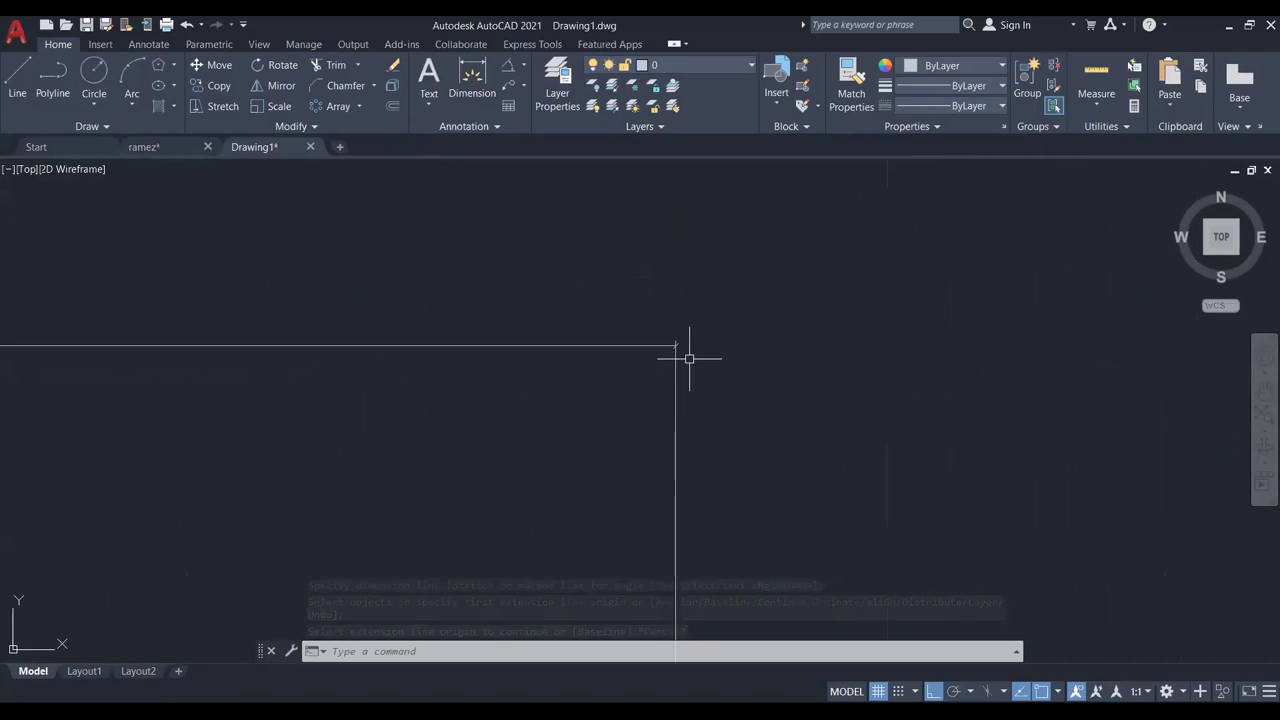
middle_click_drag(669, 363, 1113, 314)
scroll(1113, 314, "down", 6)
middle_click_drag(923, 342, 883, 357)
scroll(900, 360, "up", 4)
middle_click_drag(791, 371, 689, 389)
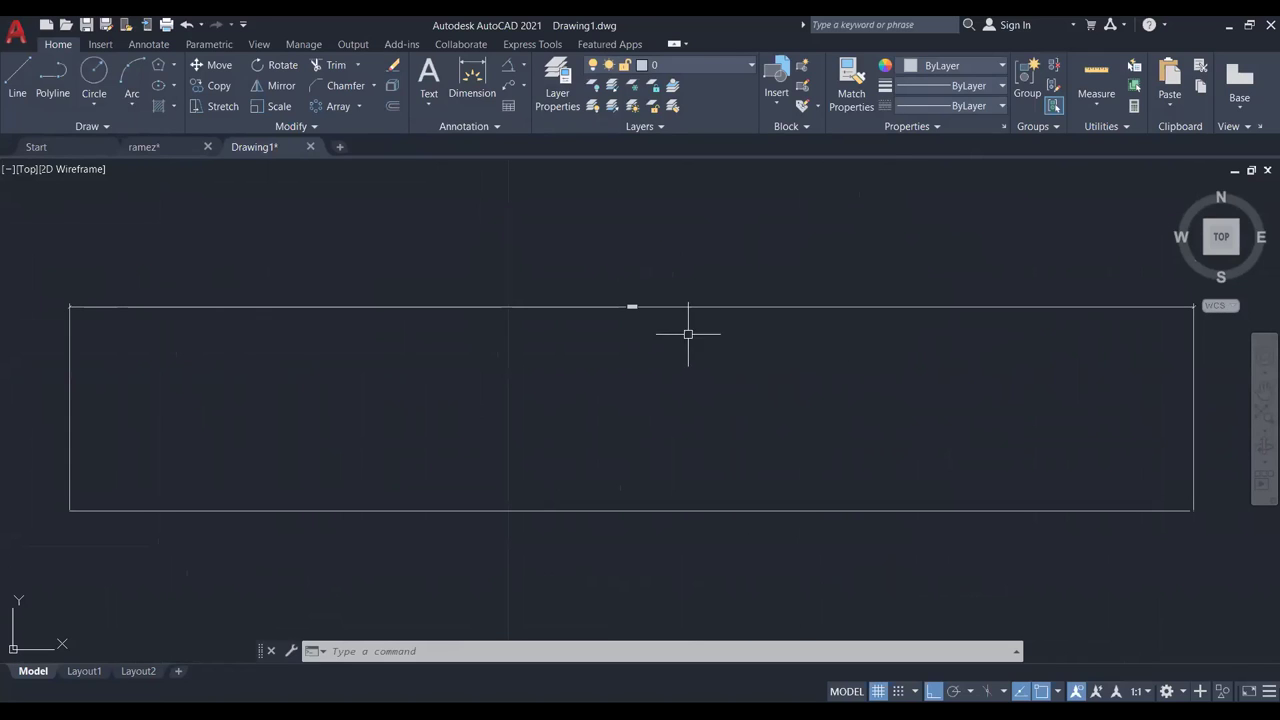
scroll(745, 372, "down", 4)
scroll(705, 360, "up", 10)
scroll(701, 358, "down", 8)
Open the properties of the line's dimension and set its linetype scale to 5.
left_click(750, 307)
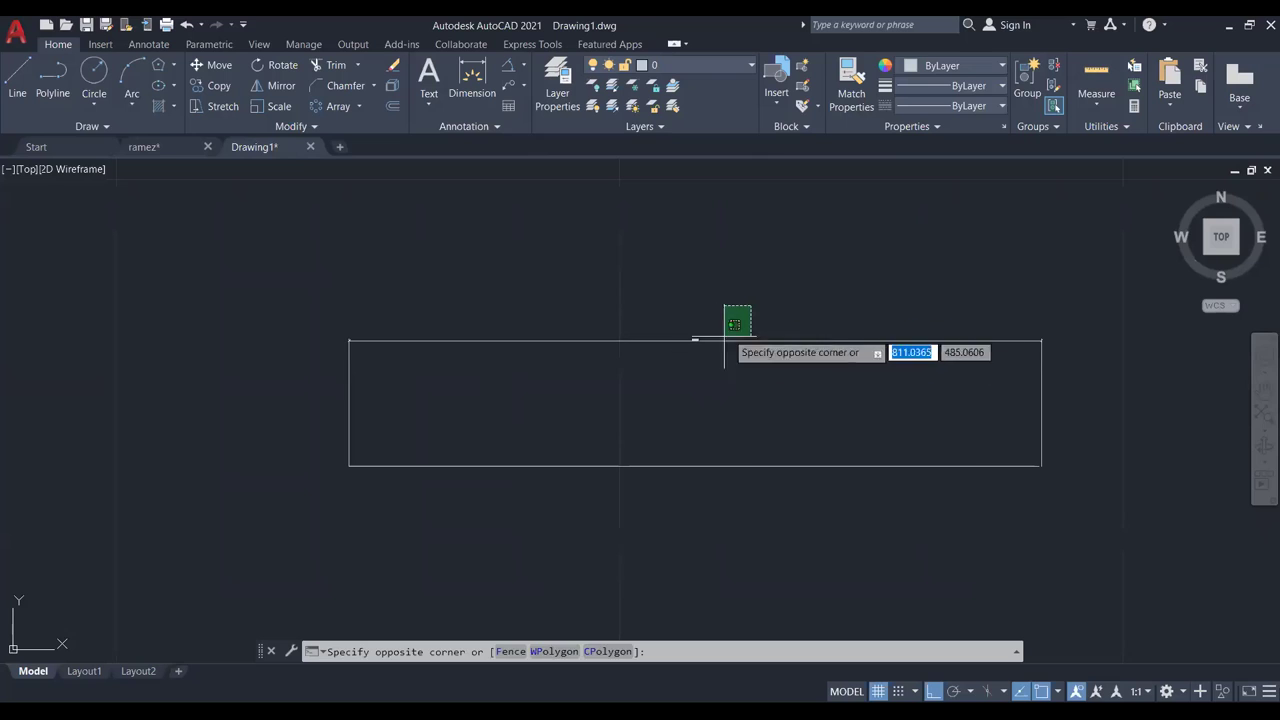
left_click(707, 363)
right_click(595, 260)
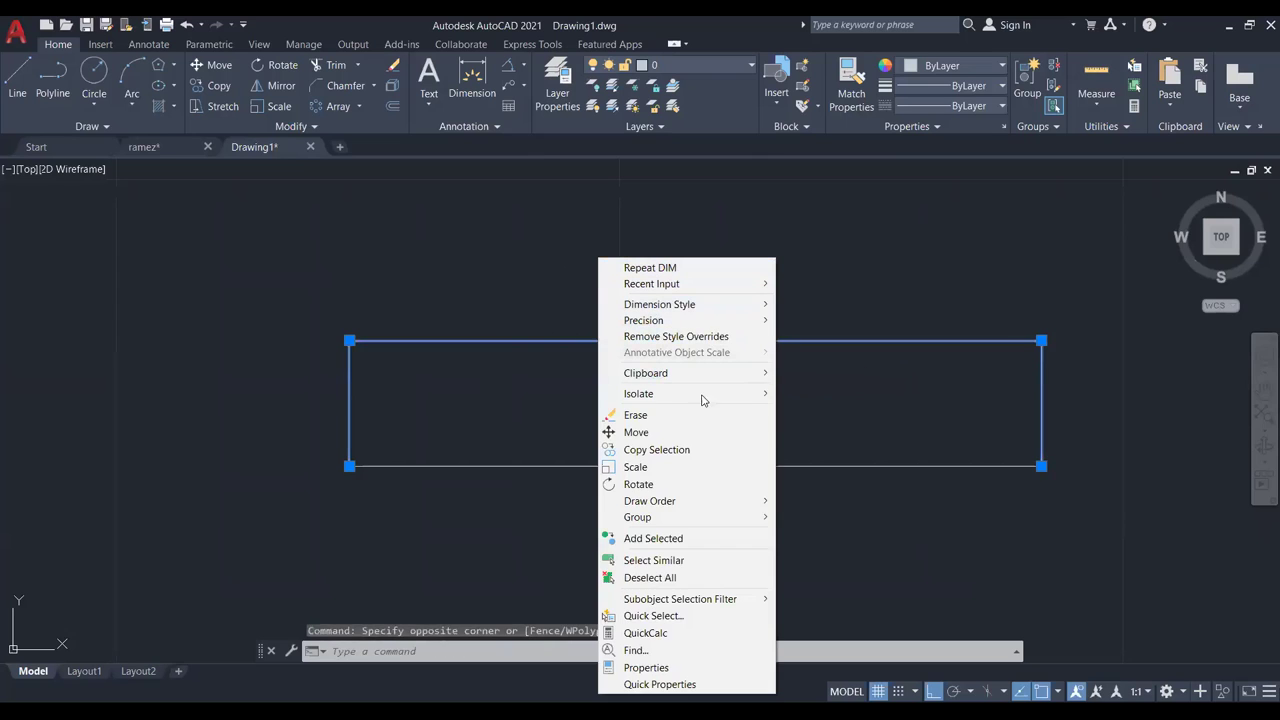
left_click(646, 667)
left_click(273, 246)
type("5")
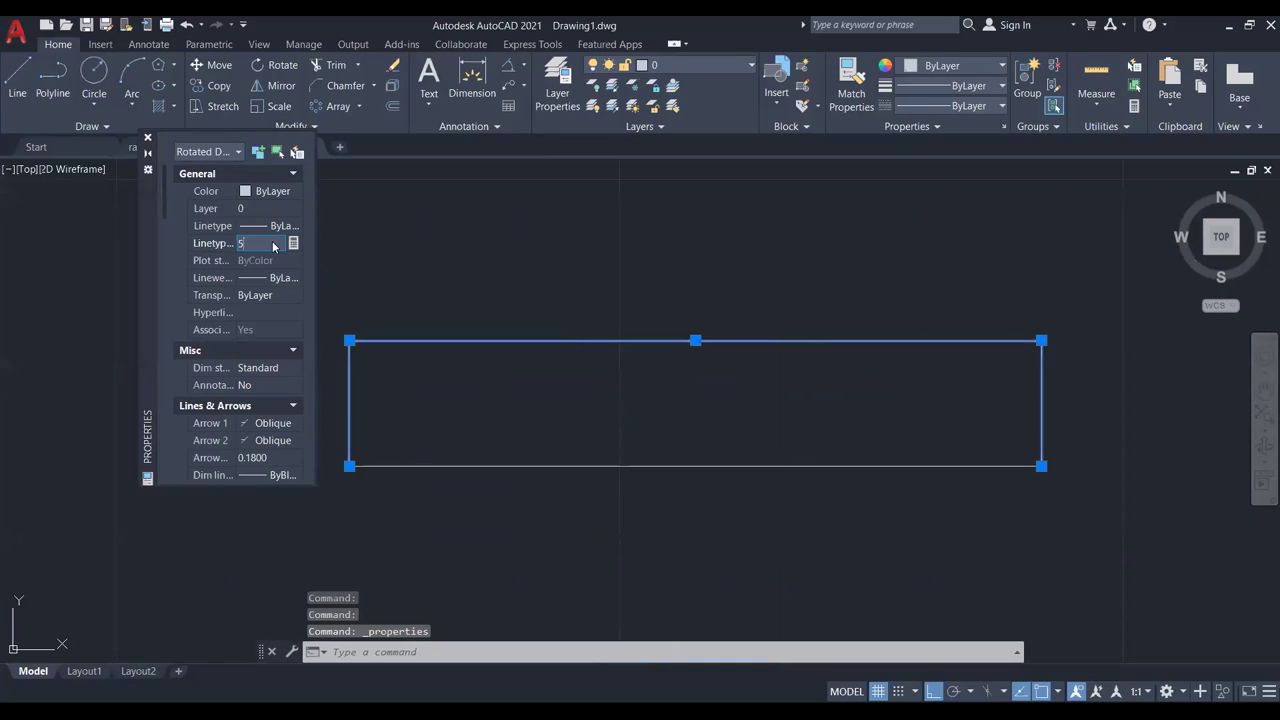
key("Return")
Set the dimension's linetype scale to 10 and check its text in the drawing.
scroll(725, 342, "up", 3)
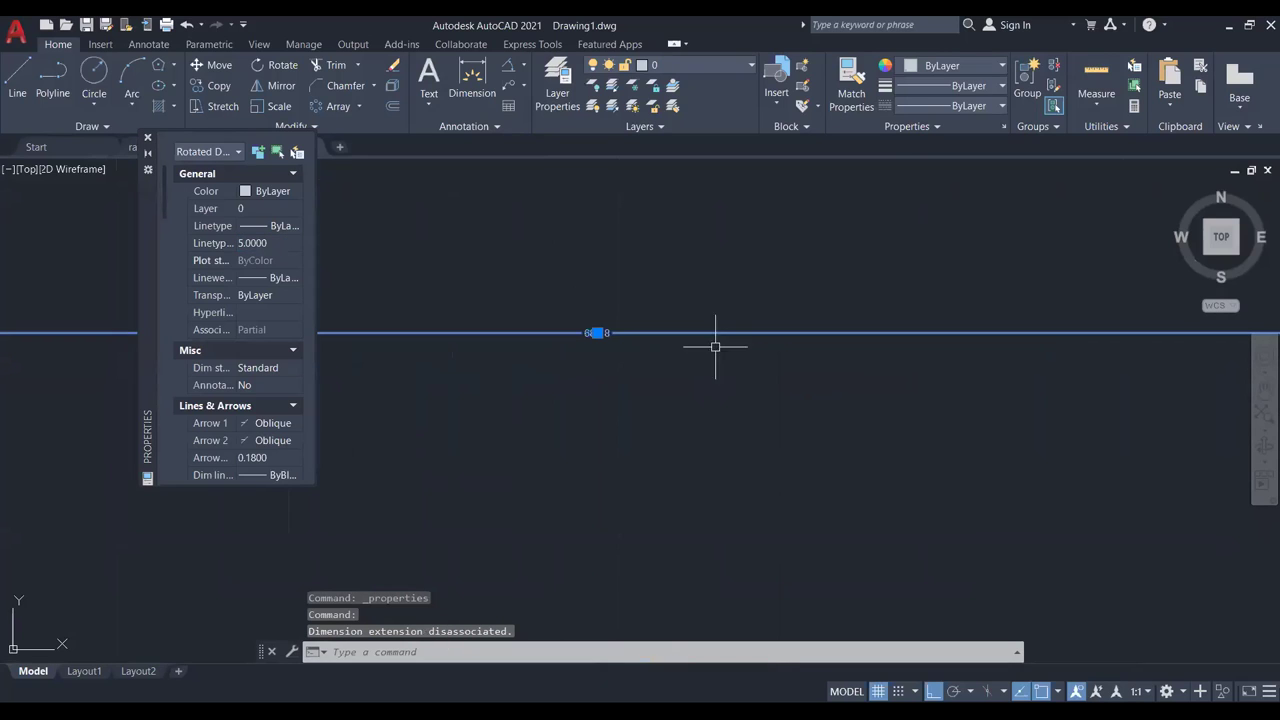
scroll(664, 358, "down", 2)
left_click(282, 244)
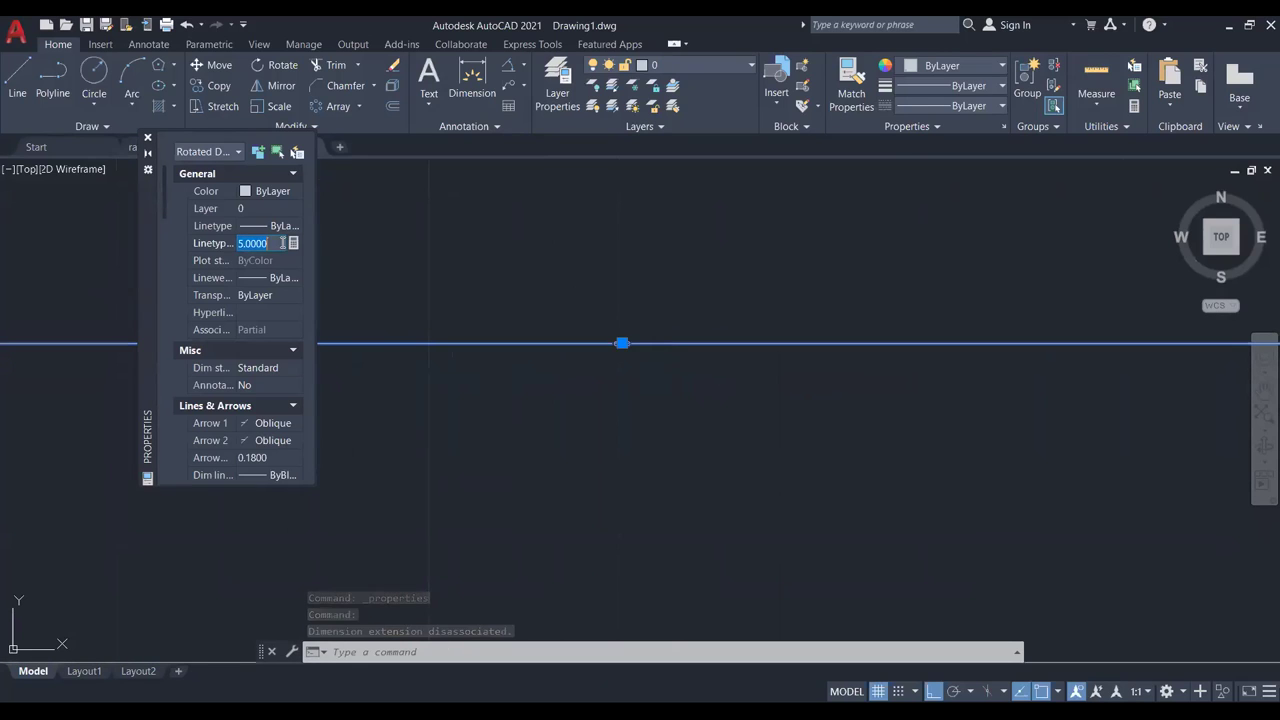
type("10")
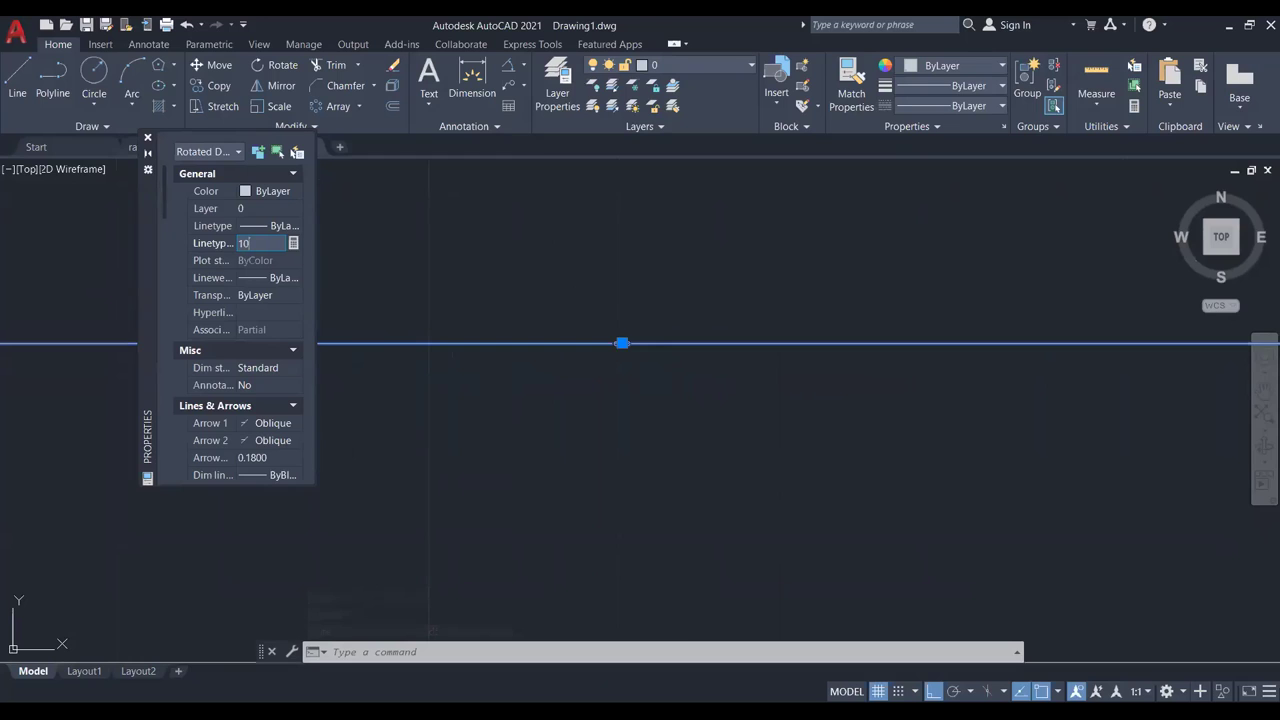
key("Return")
scroll(391, 269, "down", 3)
scroll(651, 320, "up", 4)
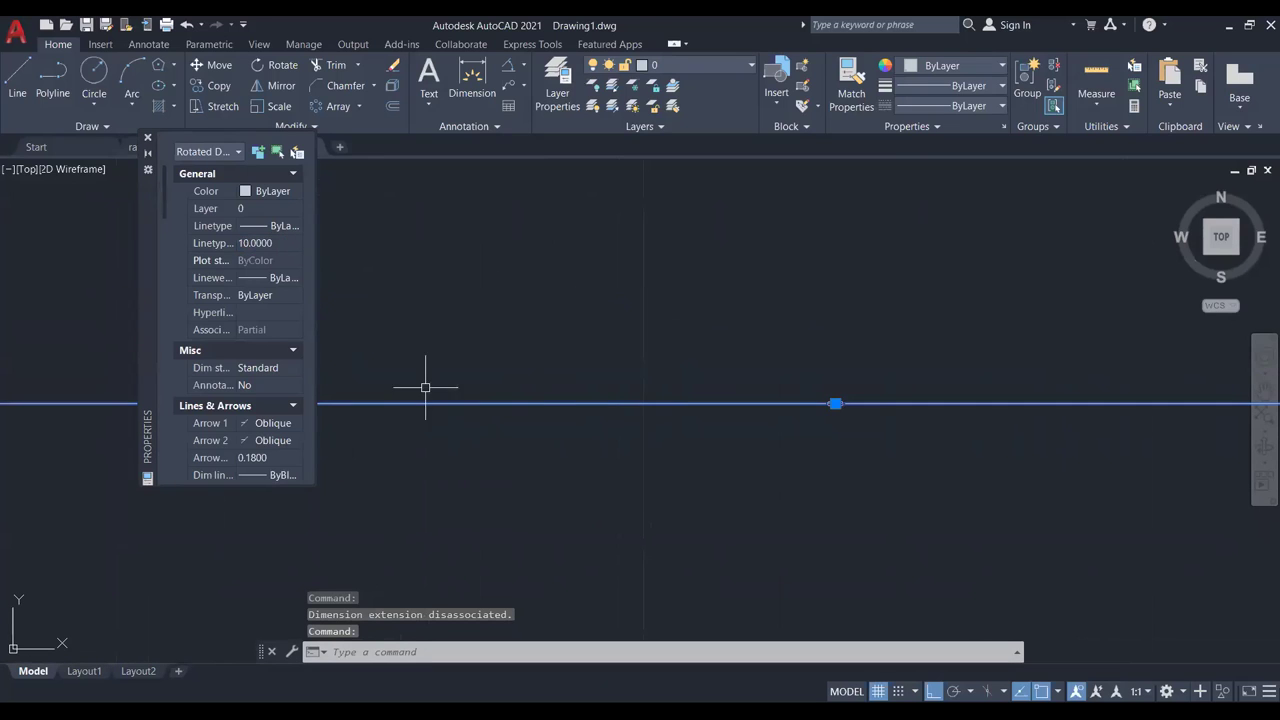
scroll(351, 351, "down", 2)
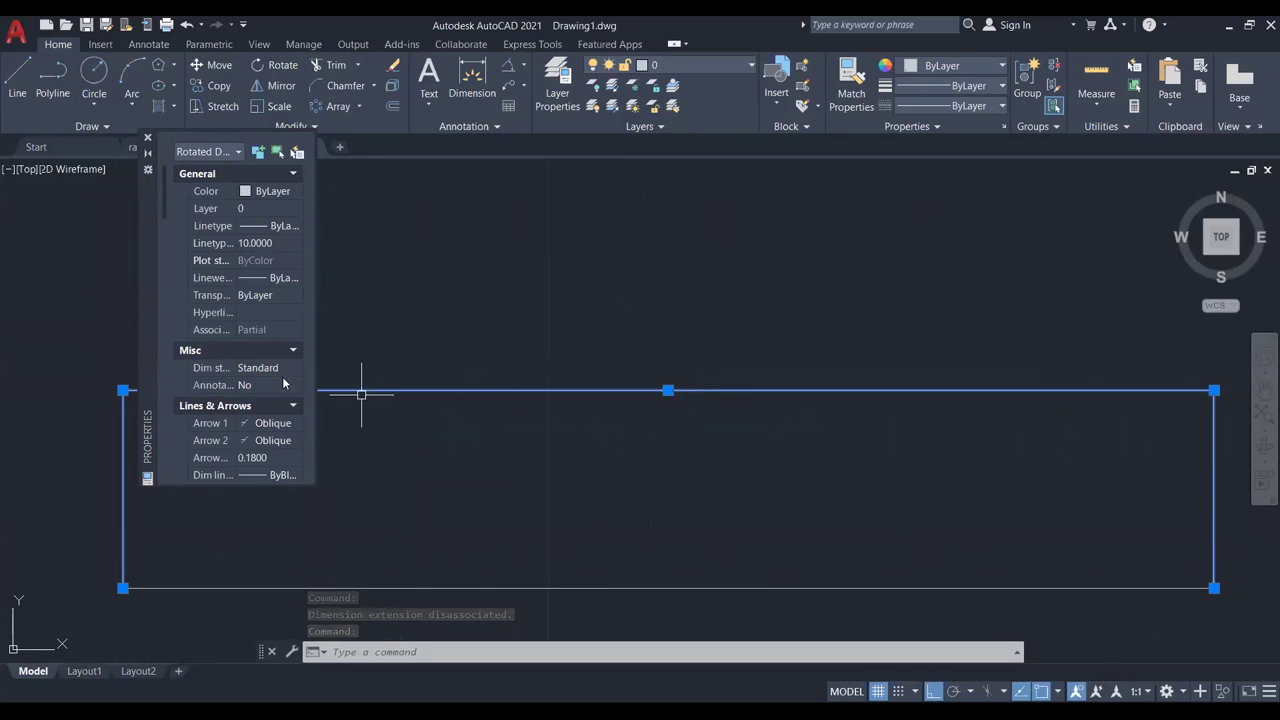
Set the dimension's text height to 1 in its properties and check the text in the drawing.
scroll(270, 375, "down", 5)
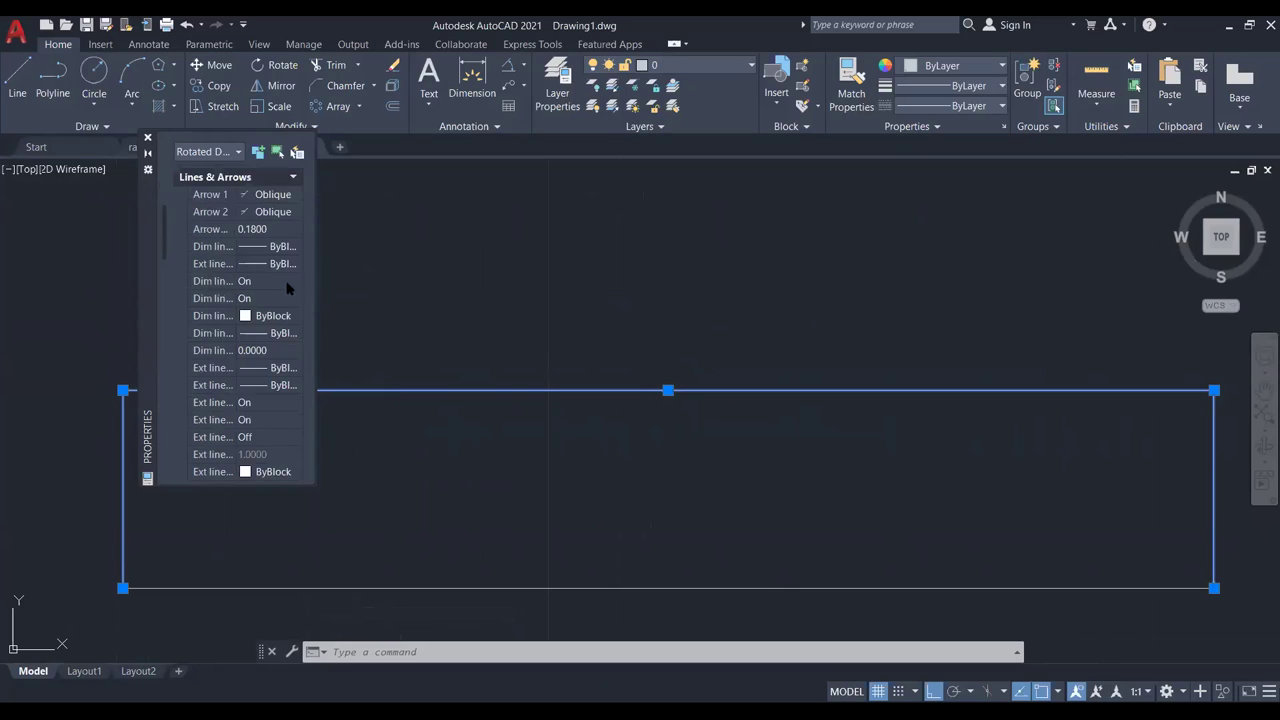
scroll(277, 280, "up", 2)
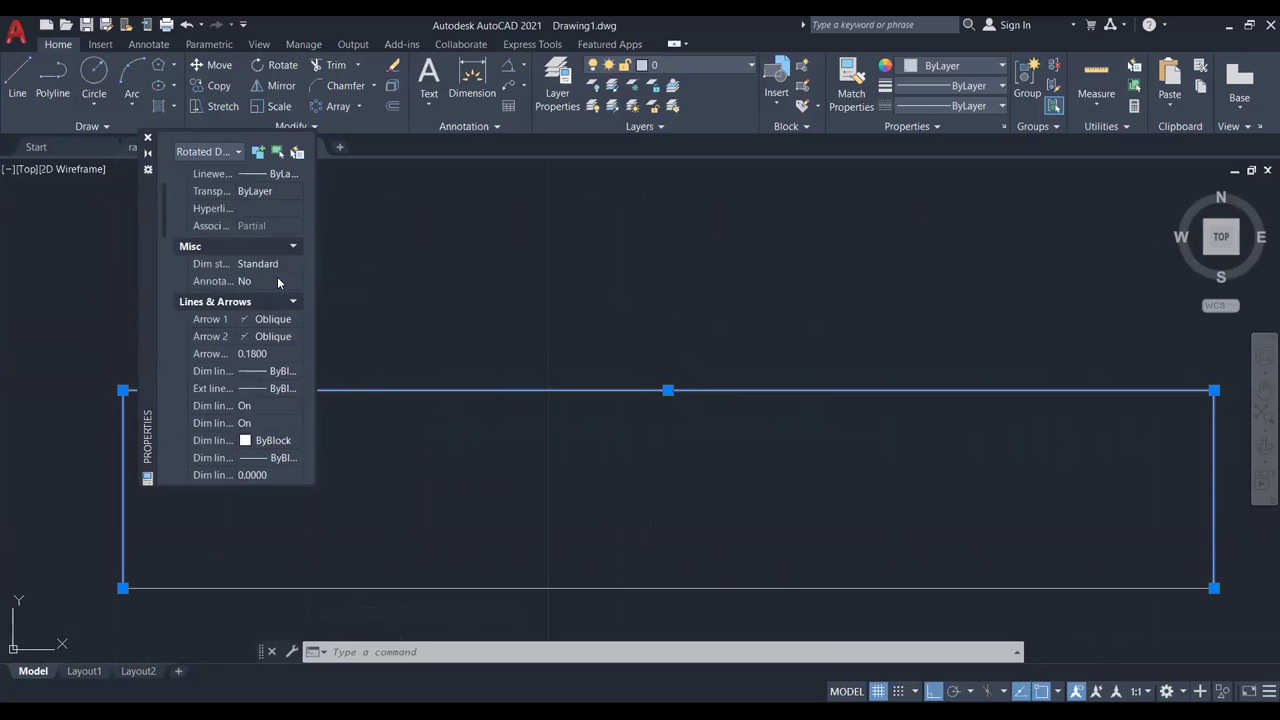
scroll(278, 284, "down", 5)
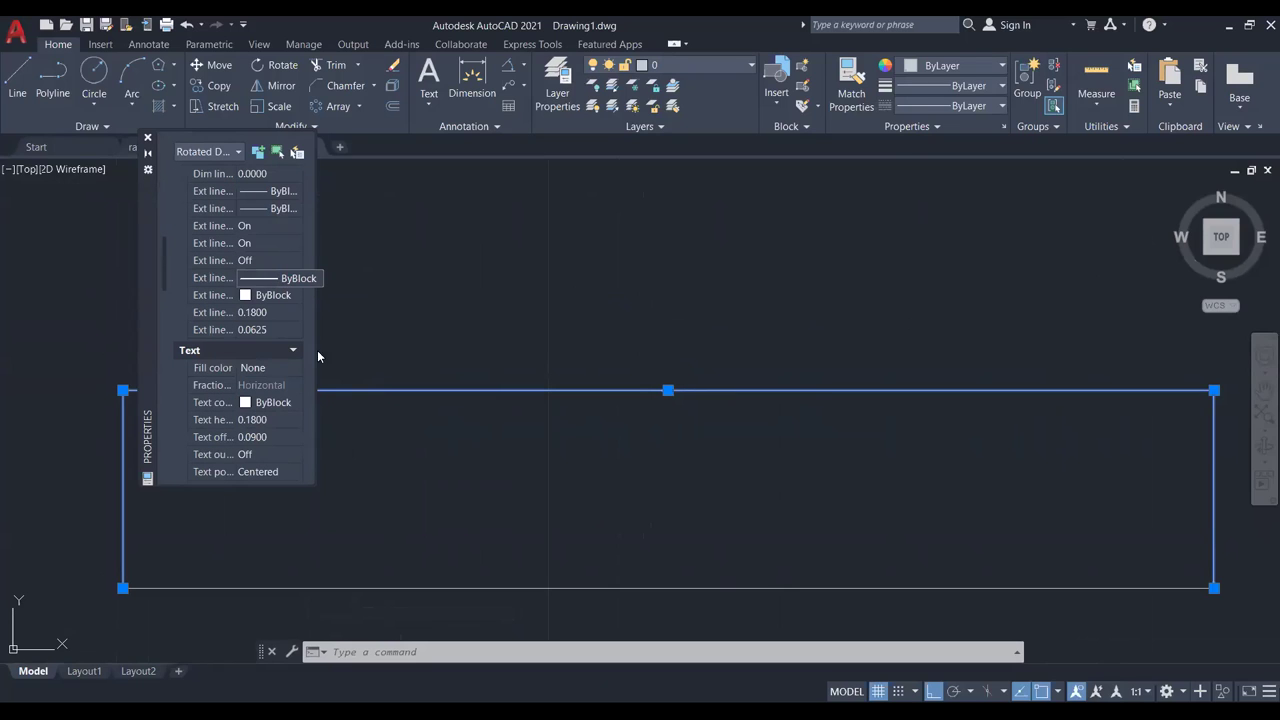
left_click(270, 419)
type("1")
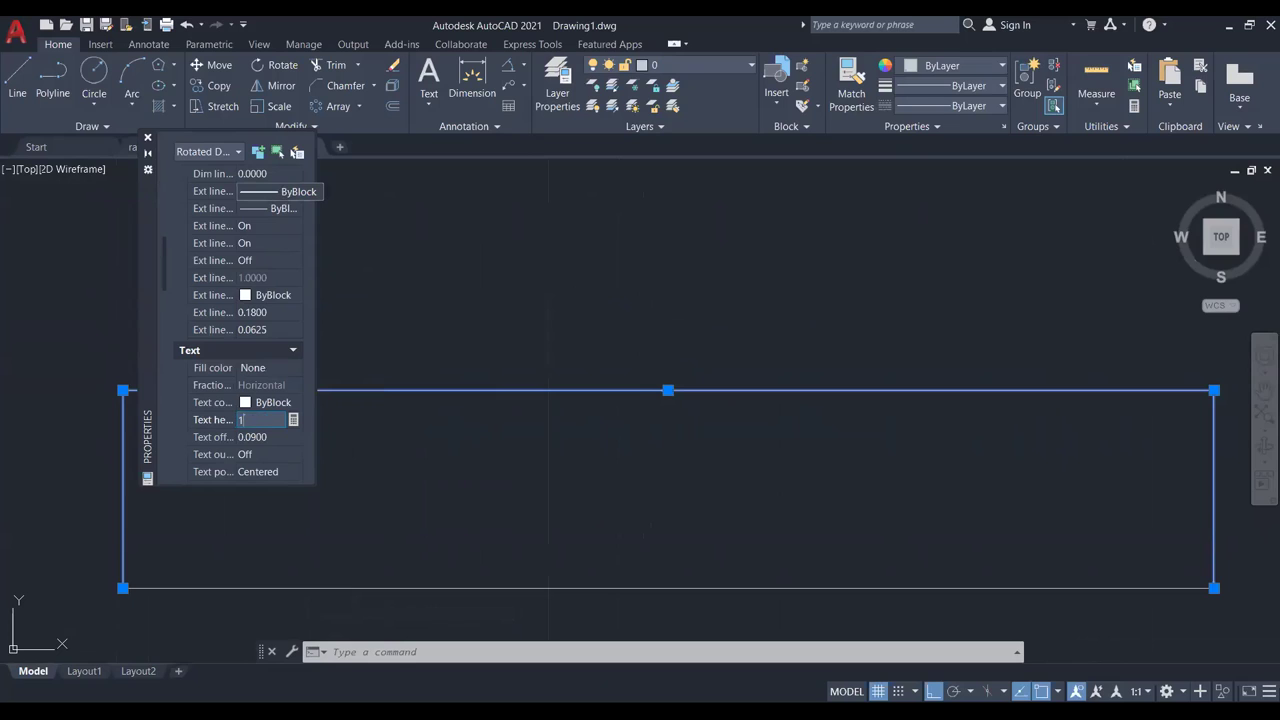
key("Tab")
scroll(891, 285, "down", 2)
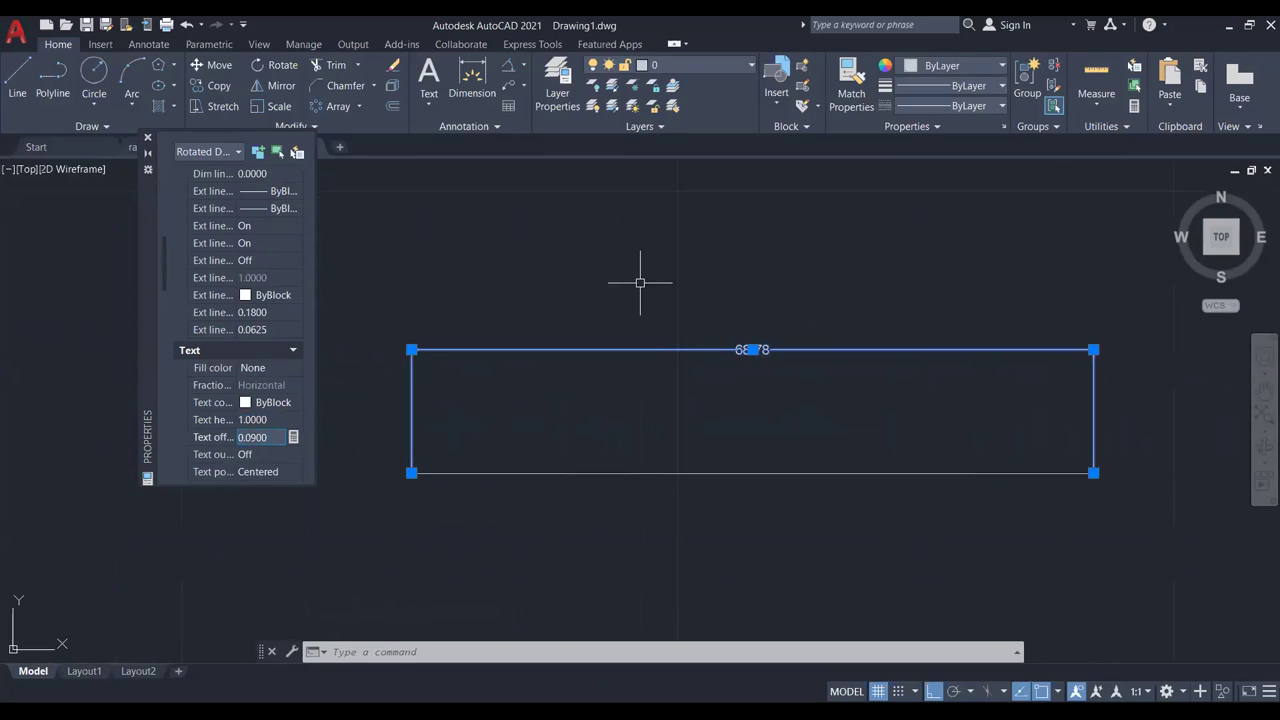
scroll(677, 290, "up", 2)
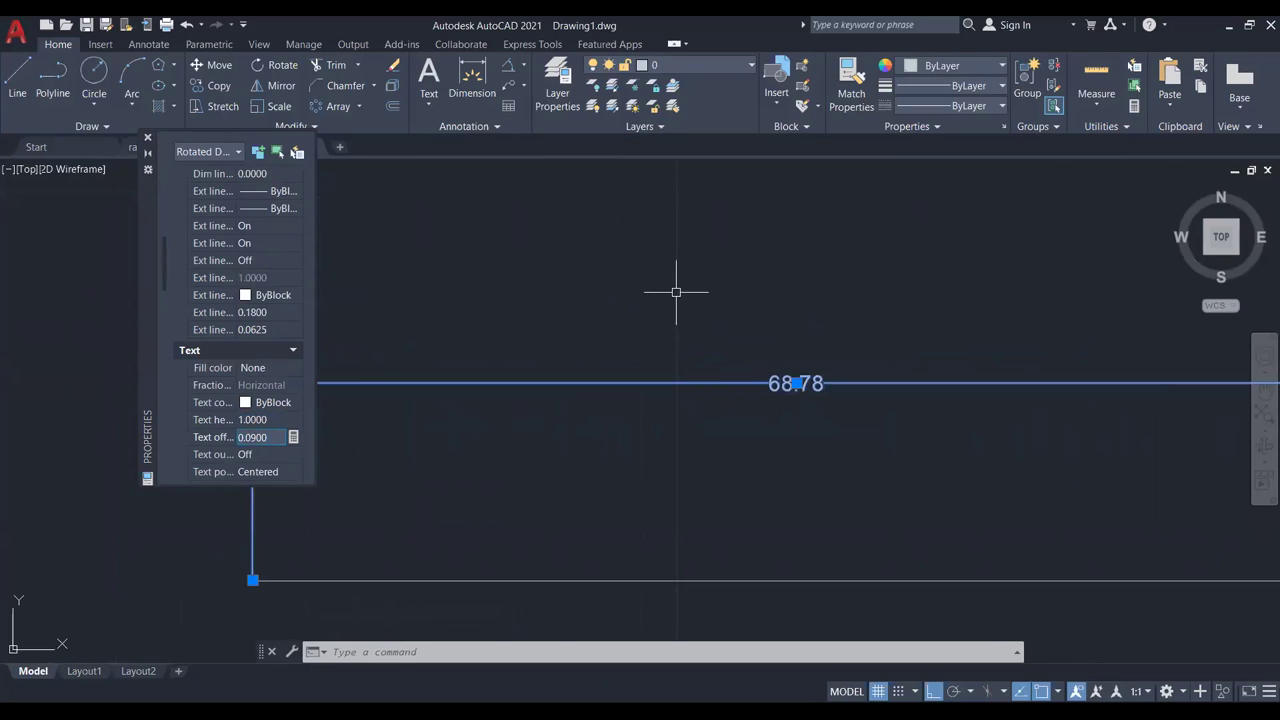
Set the dimension's text height to 2, deselect the dimension and close its properties.
left_click(272, 419)
type("2")
key("Return")
scroll(361, 399, "down", 2)
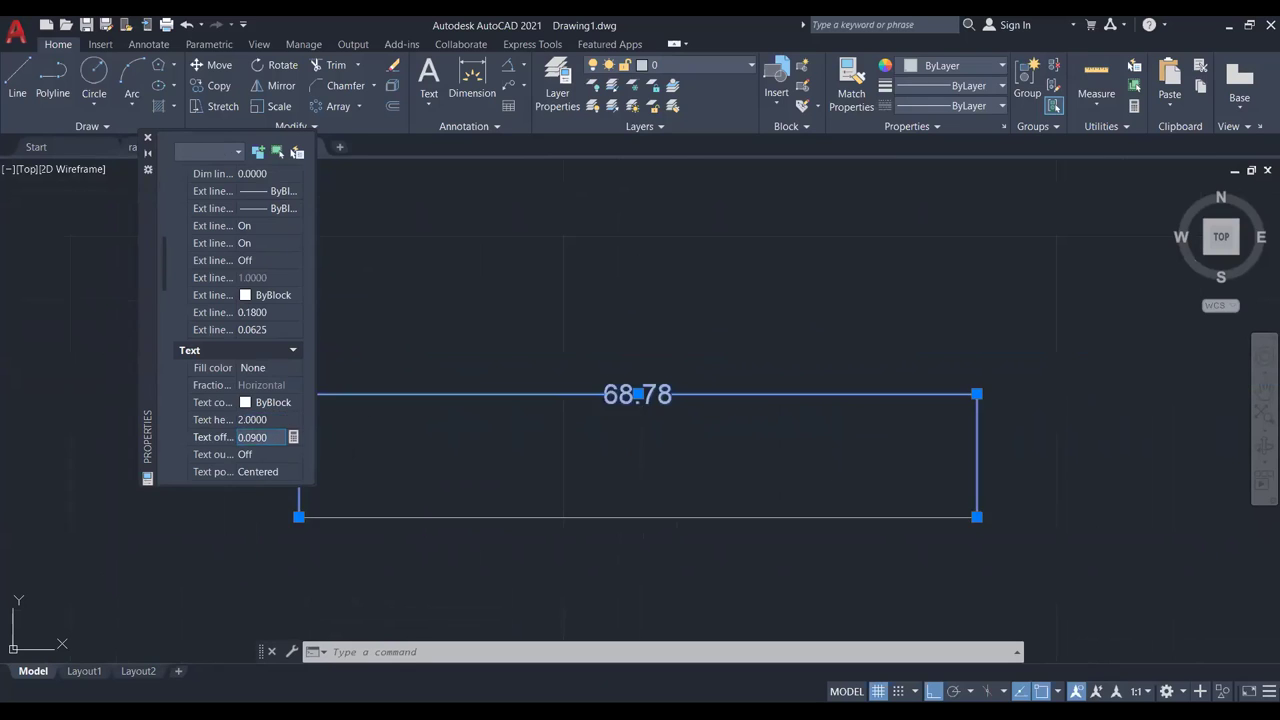
key("Escape")
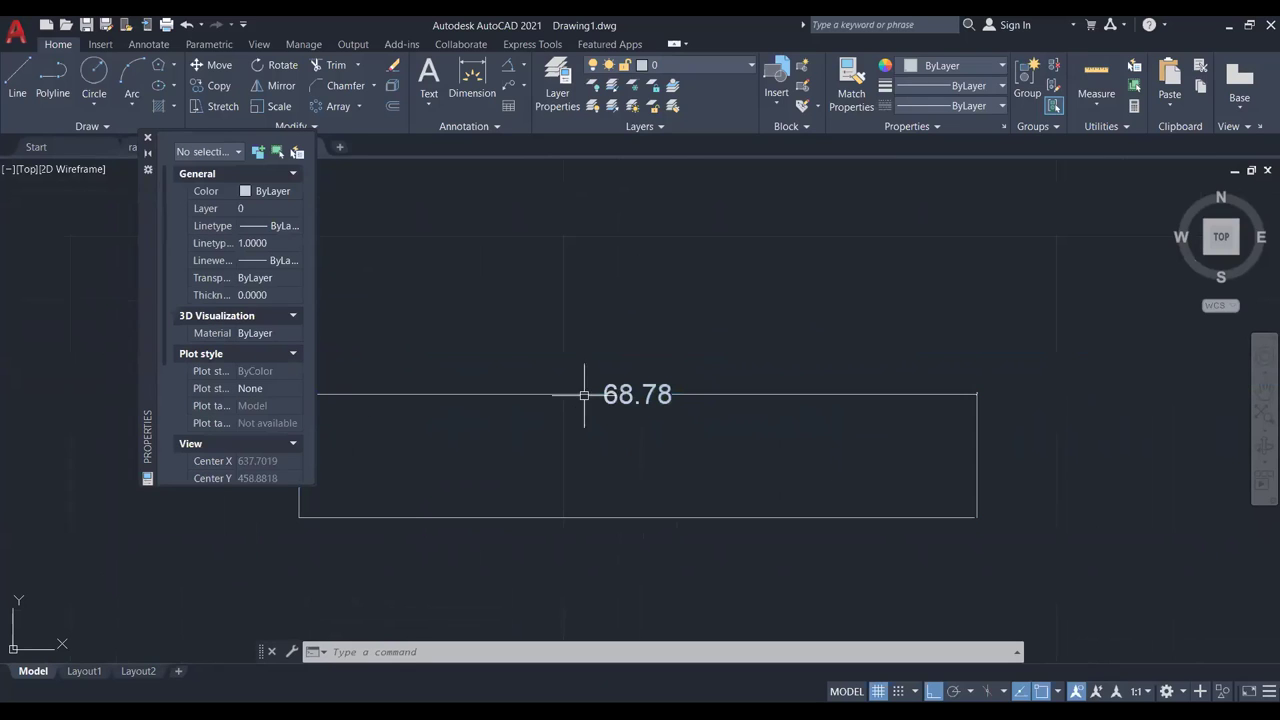
left_click(147, 137)
Erase the horizontal line together with its dimension.
left_click(968, 320)
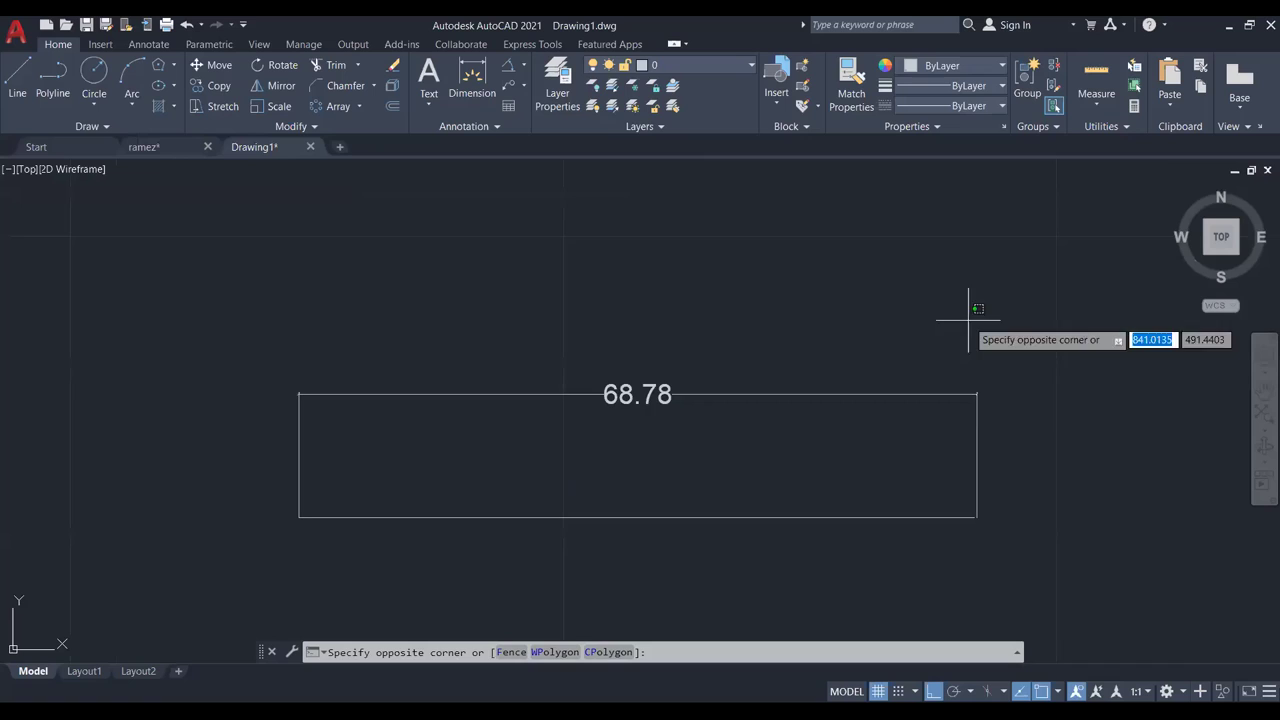
left_click(605, 588)
key("Delete")
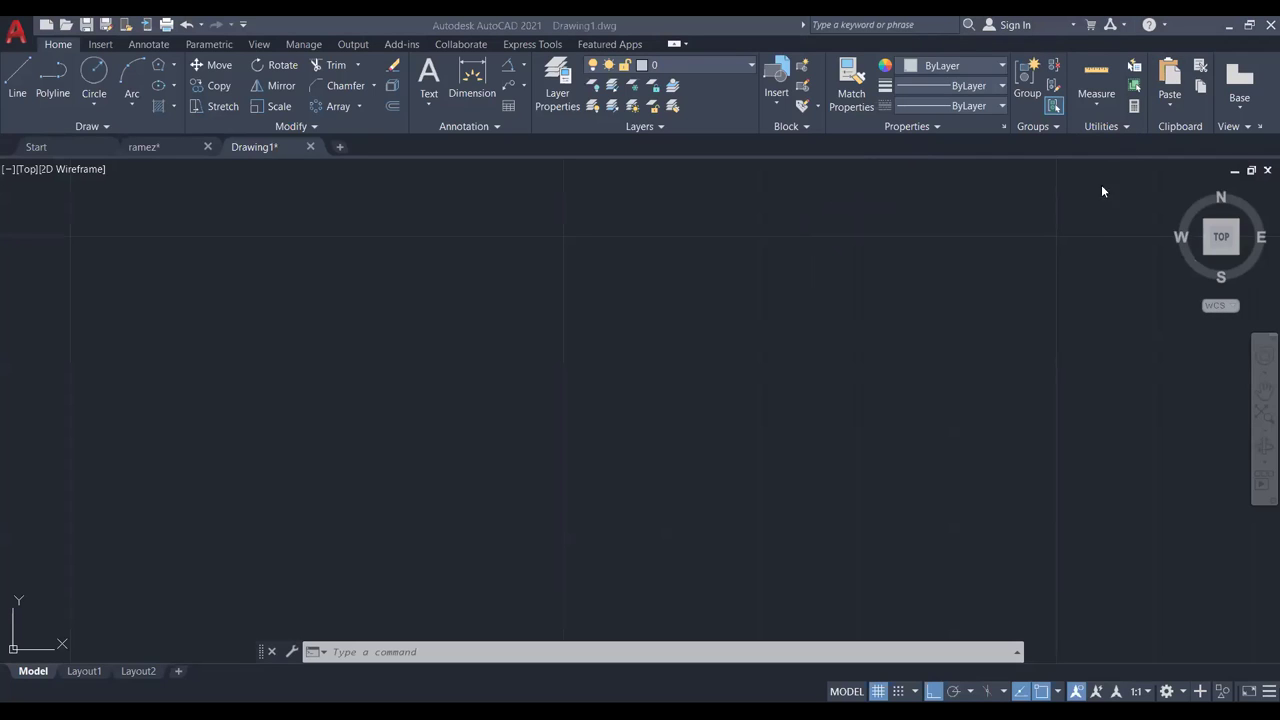
Draw a circle of radius 10 in the empty drawing area.
scroll(936, 305, "down", 6)
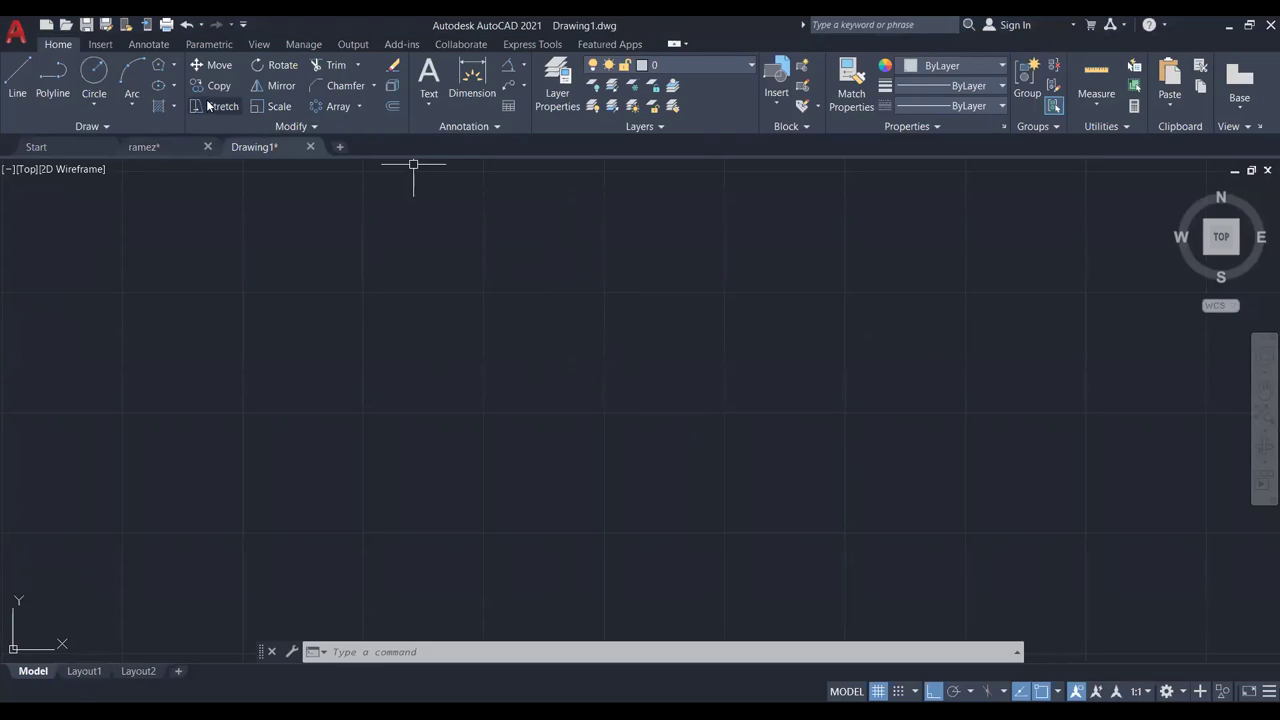
left_click(110, 78)
scroll(652, 323, "down", 1)
middle_click_drag(652, 323, 626, 320)
scroll(626, 320, "up", 1)
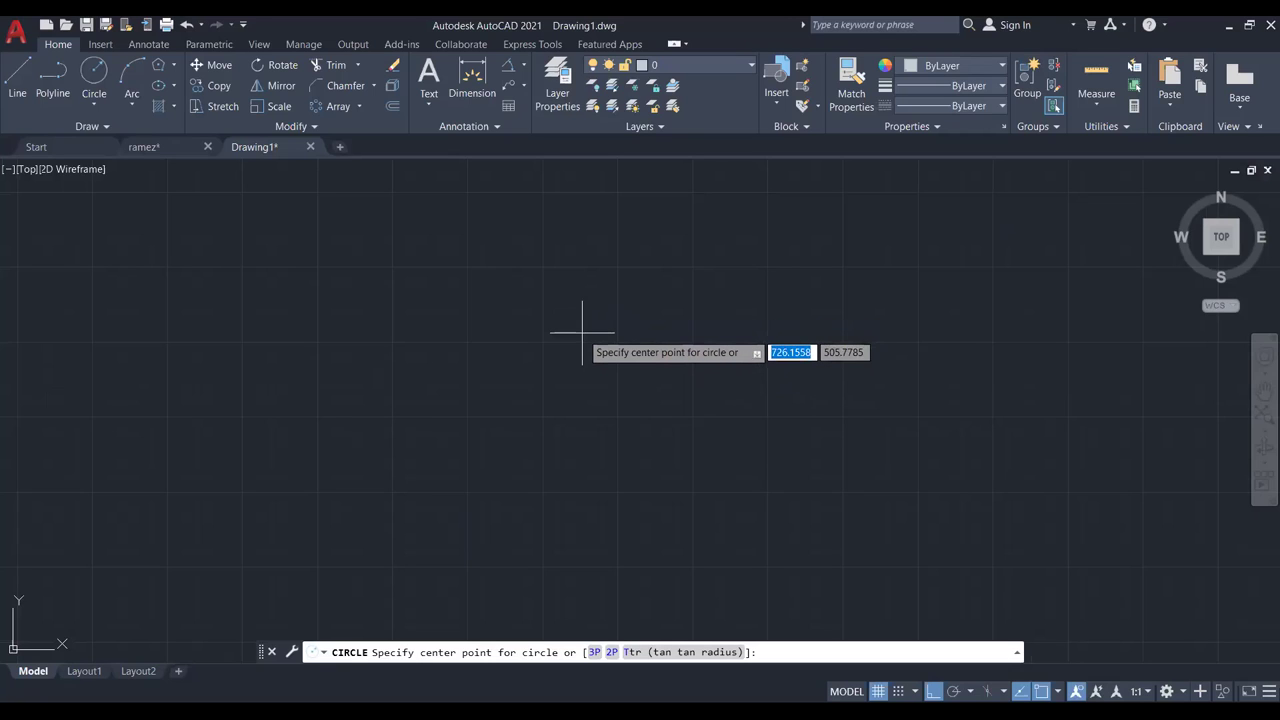
left_click(527, 342)
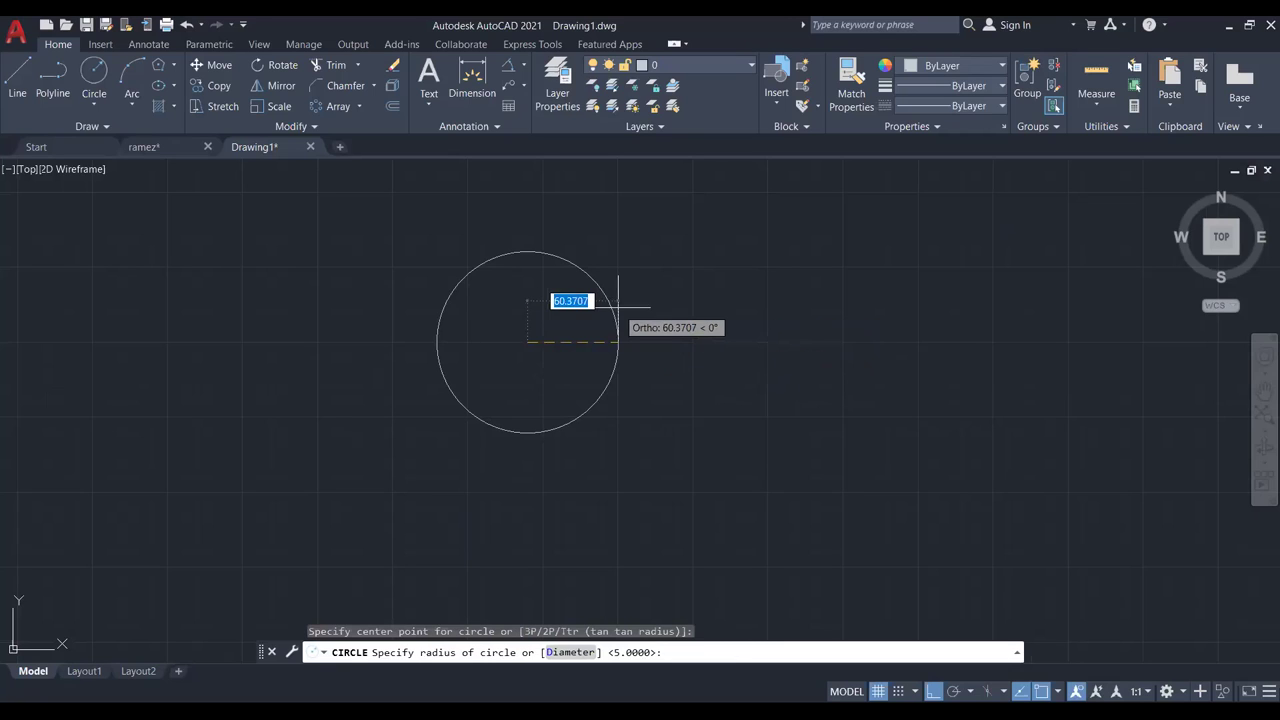
type("10")
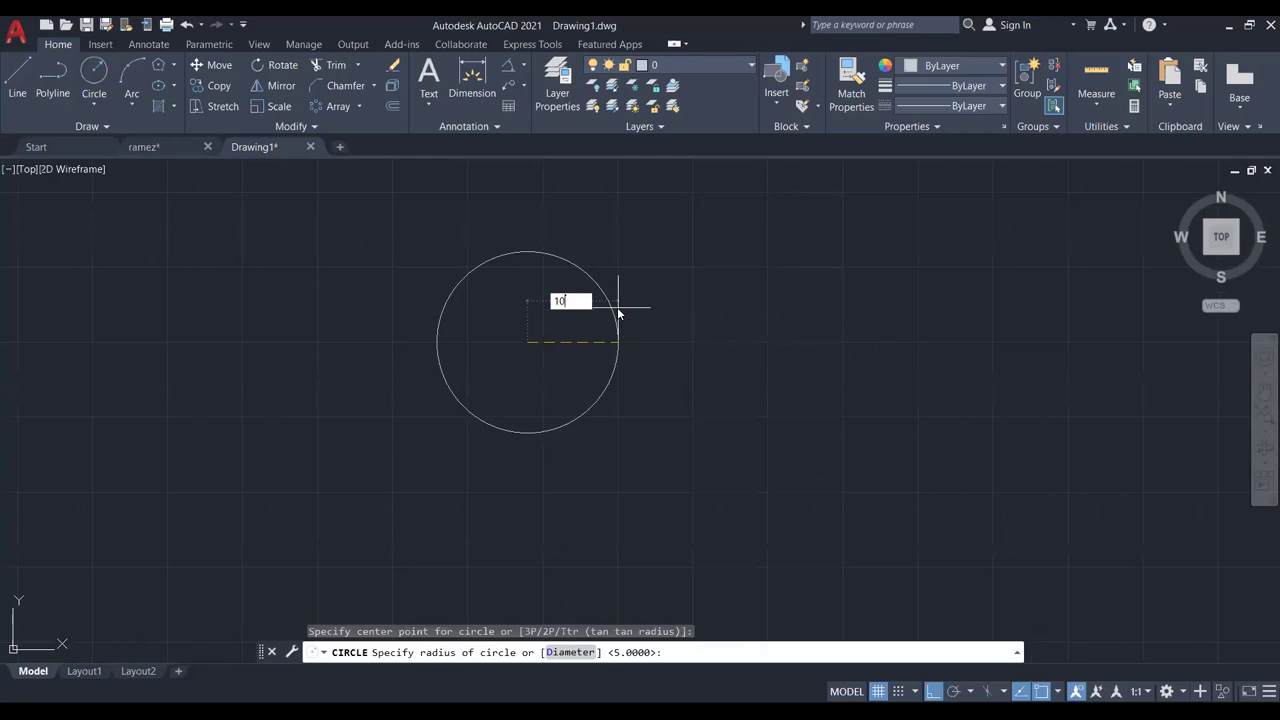
key("Return")
scroll(490, 320, "up", 4)
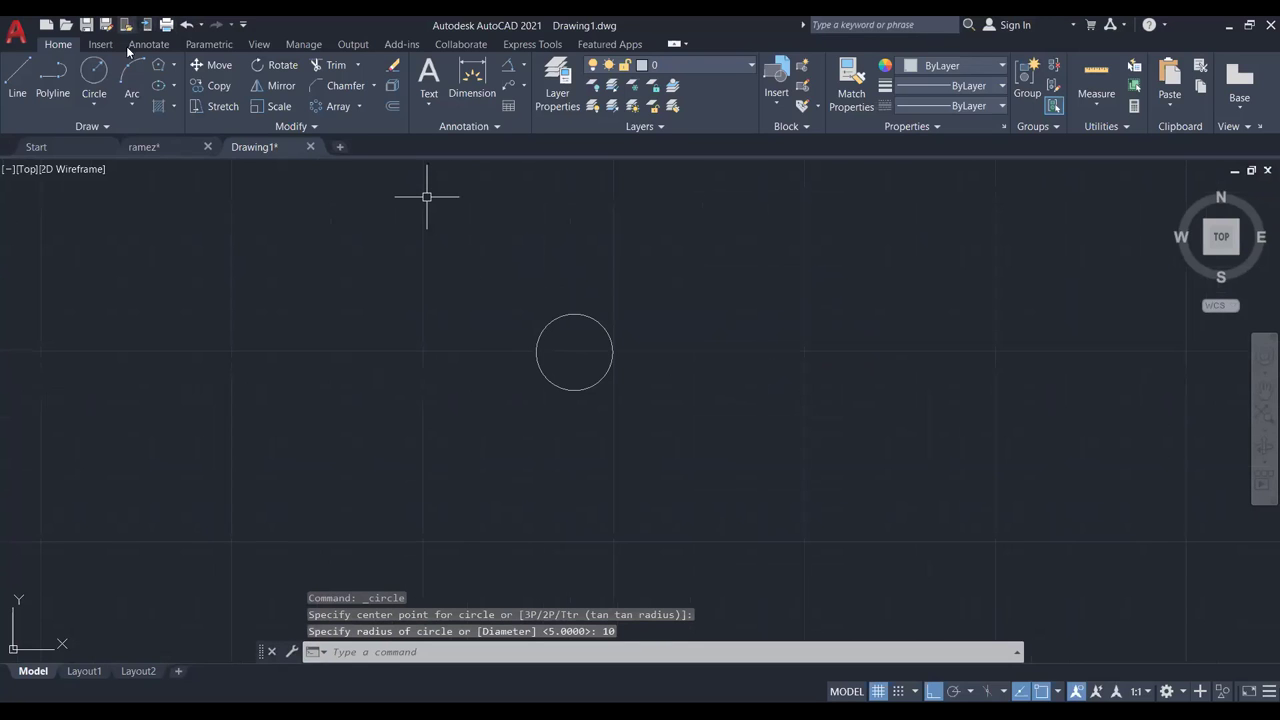
Draw a circle of radius 20 concentric with the existing circle.
left_click(94, 80)
left_click(575, 351)
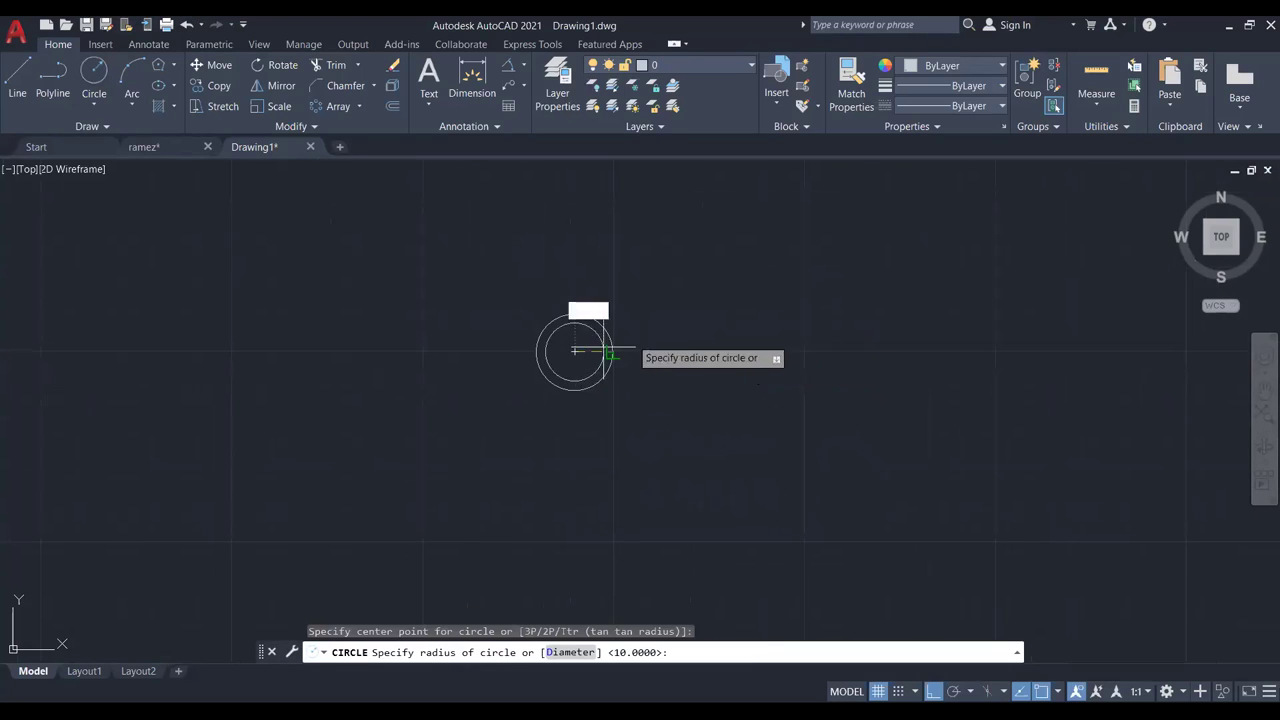
type("20")
key("Return")
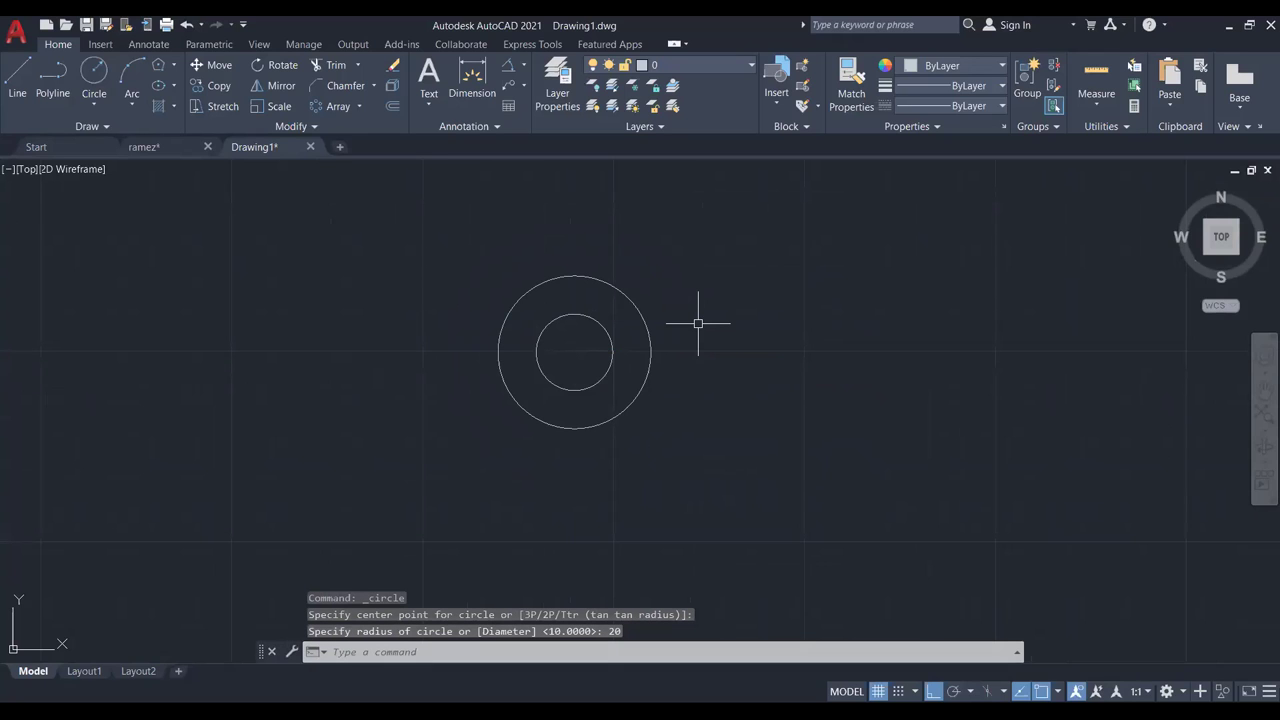
Draw a third concentric circle of radius 15 between the inner and outer circles.
scroll(640, 352, "up", 2)
scroll(636, 352, "down", 2)
middle_click_drag(636, 352, 751, 309)
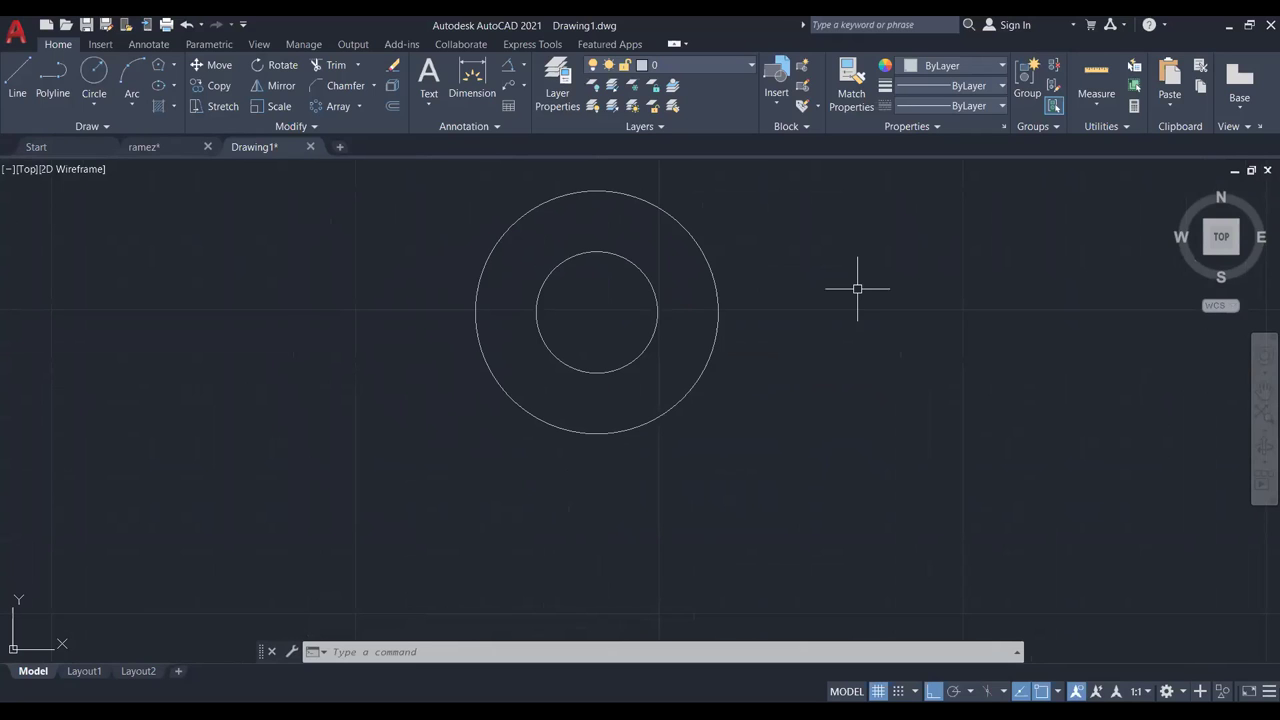
scroll(820, 310, "up", 2)
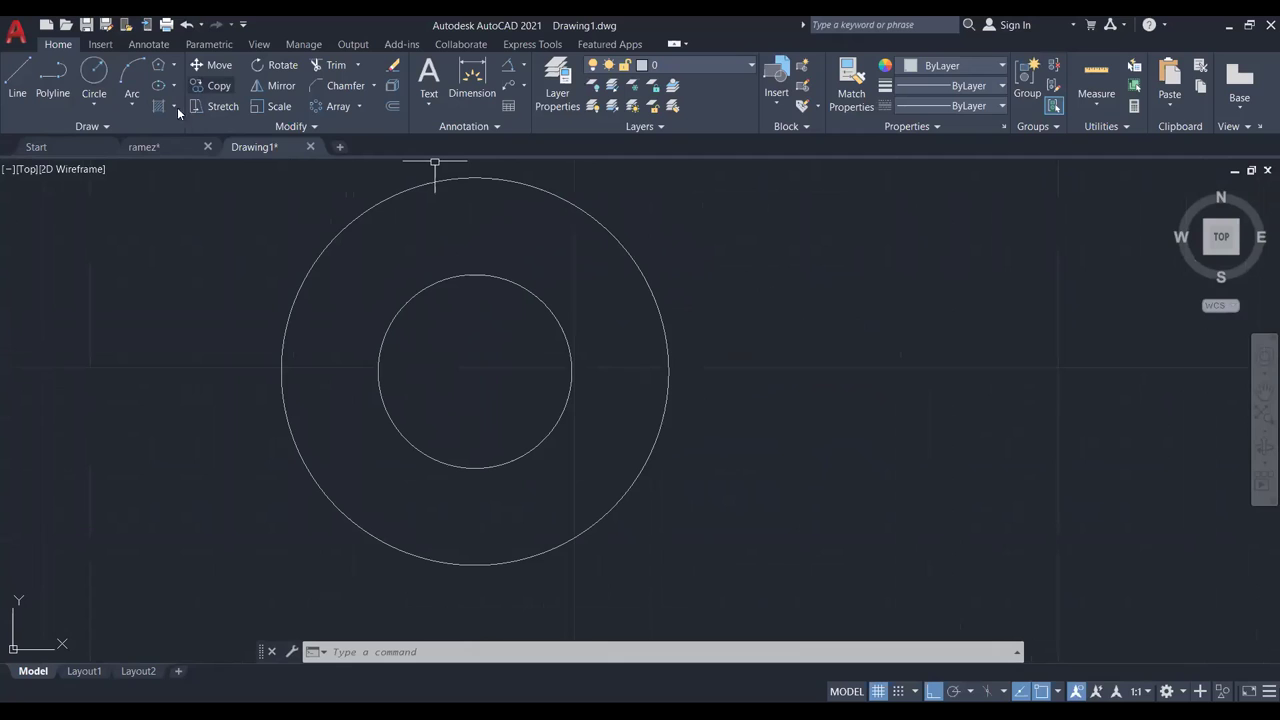
left_click(109, 72)
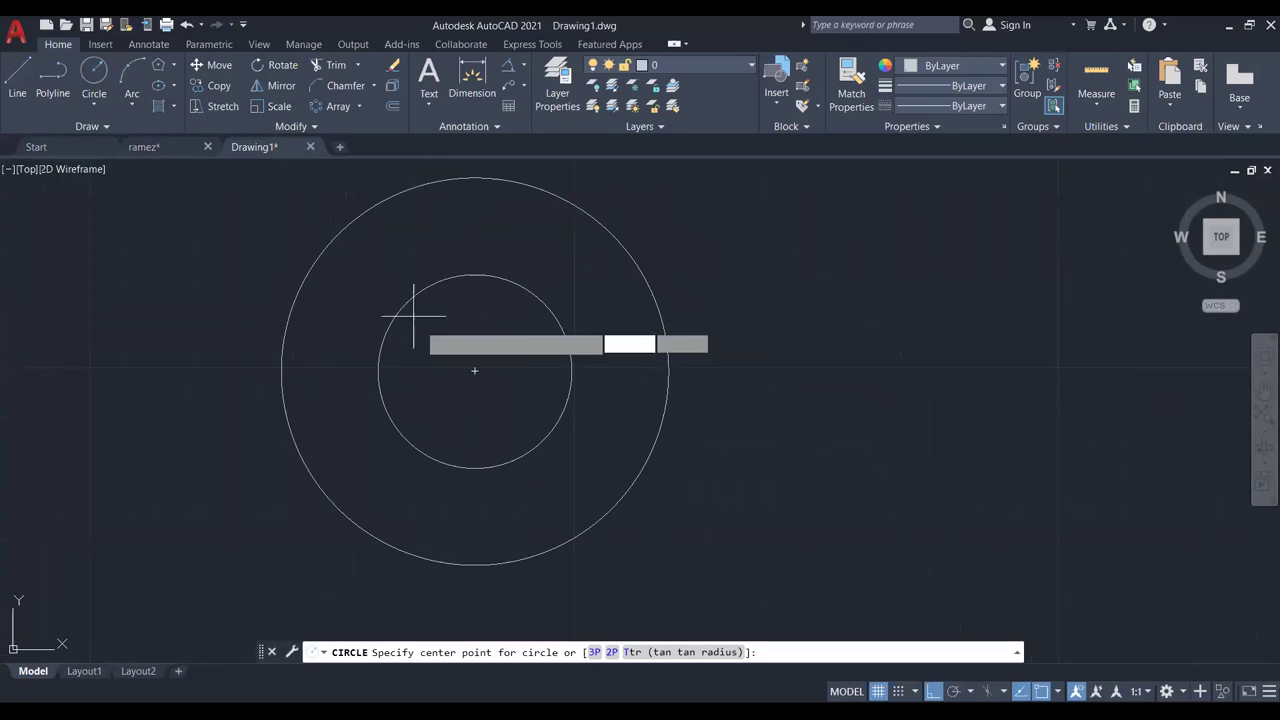
left_click(474, 371)
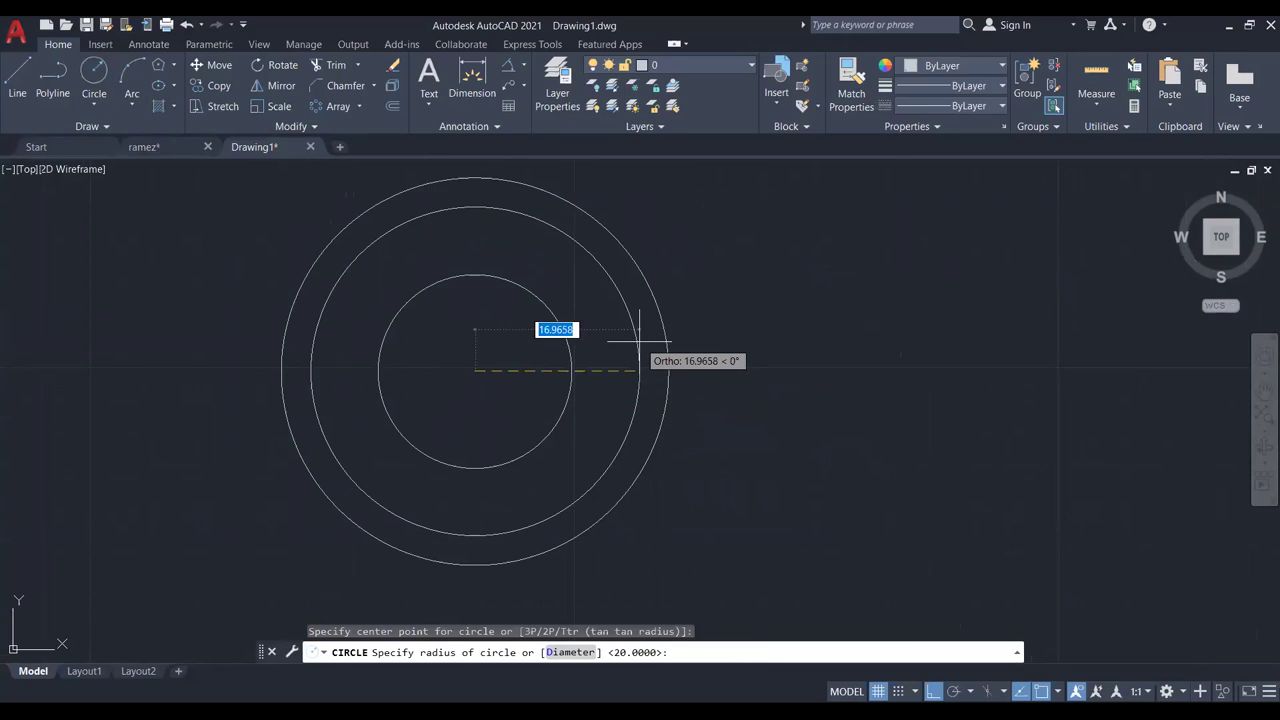
type("15")
key("Return")
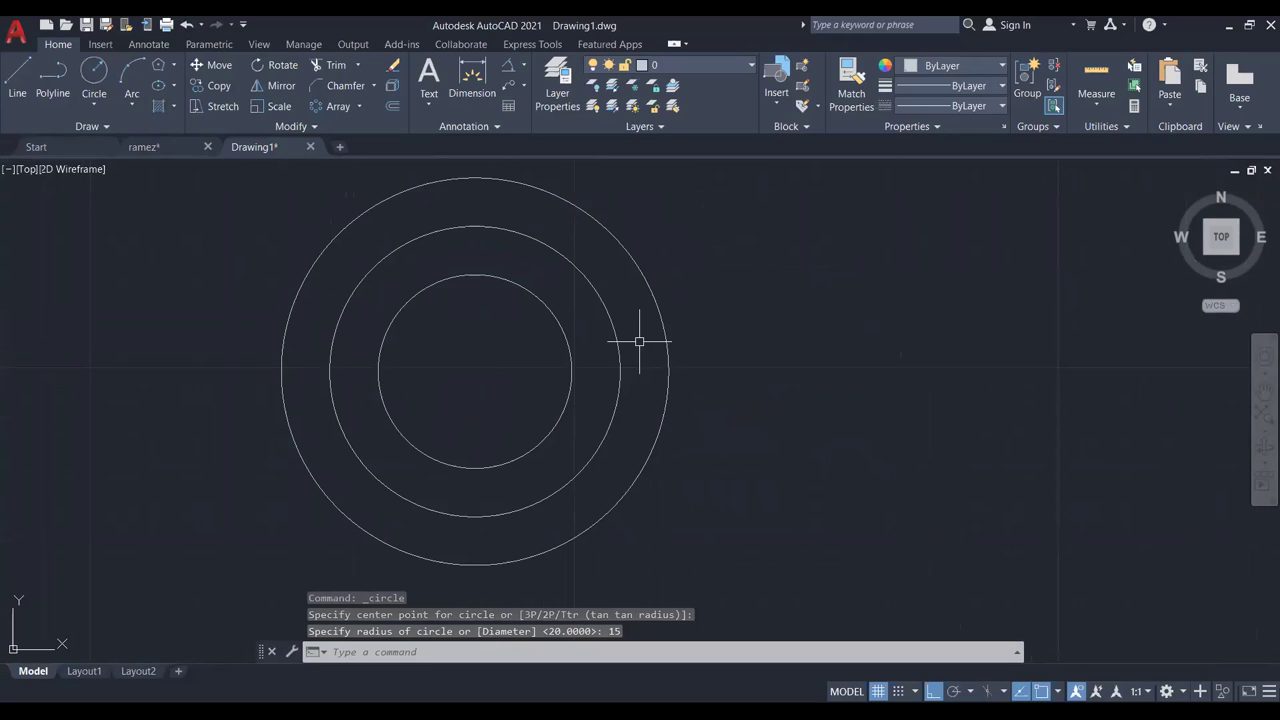
Move the middle circle to the hid layer and deselect it.
mouse_move(629, 337)
middle_mouse_down()
mouse_move(680, 340)
mouse_move(703, 297)
middle_mouse_up()
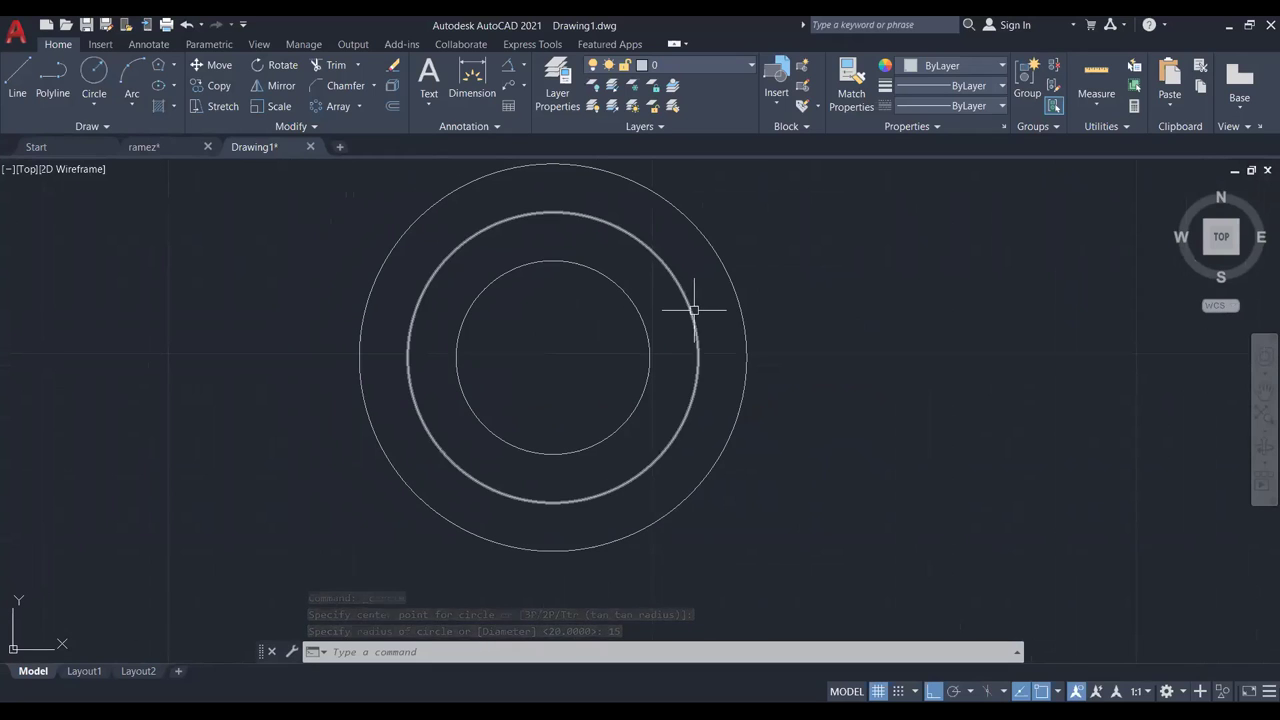
left_click(694, 310)
left_click(690, 65)
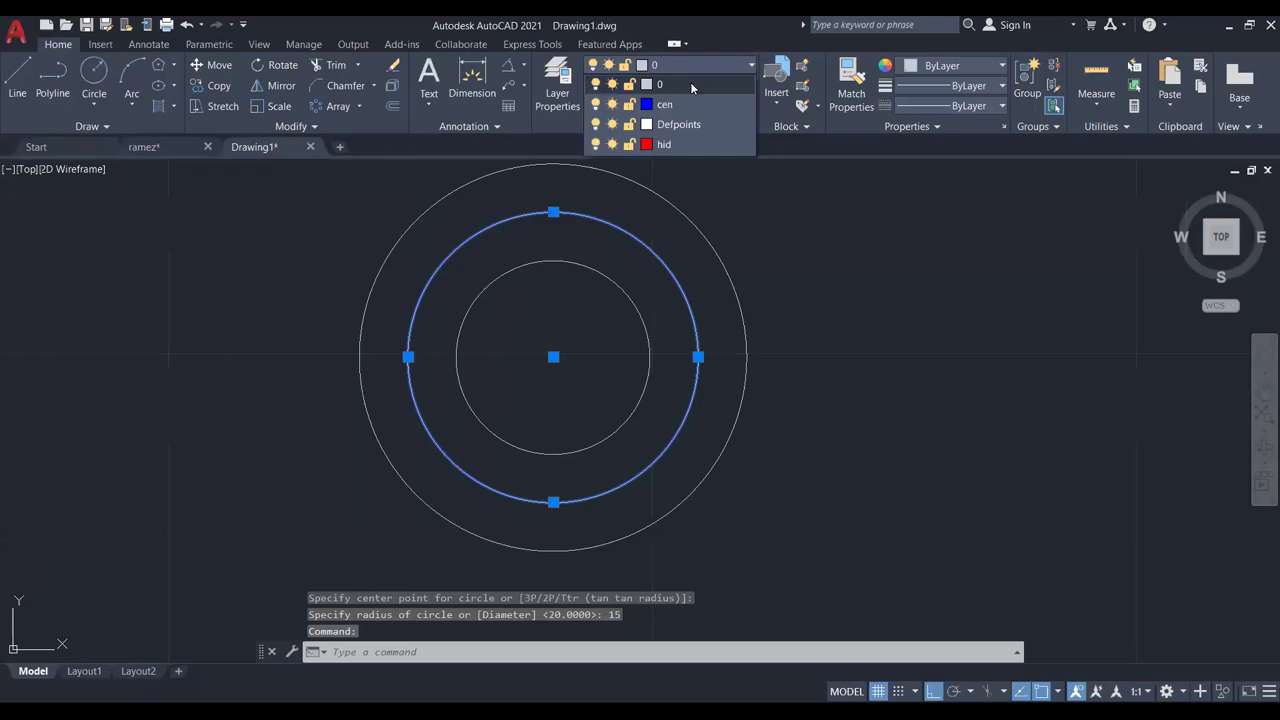
left_click(692, 143)
key("Escape")
scroll(705, 297, "up", 2)
scroll(718, 300, "down", 2)
middle_click_drag(718, 300, 727, 303)
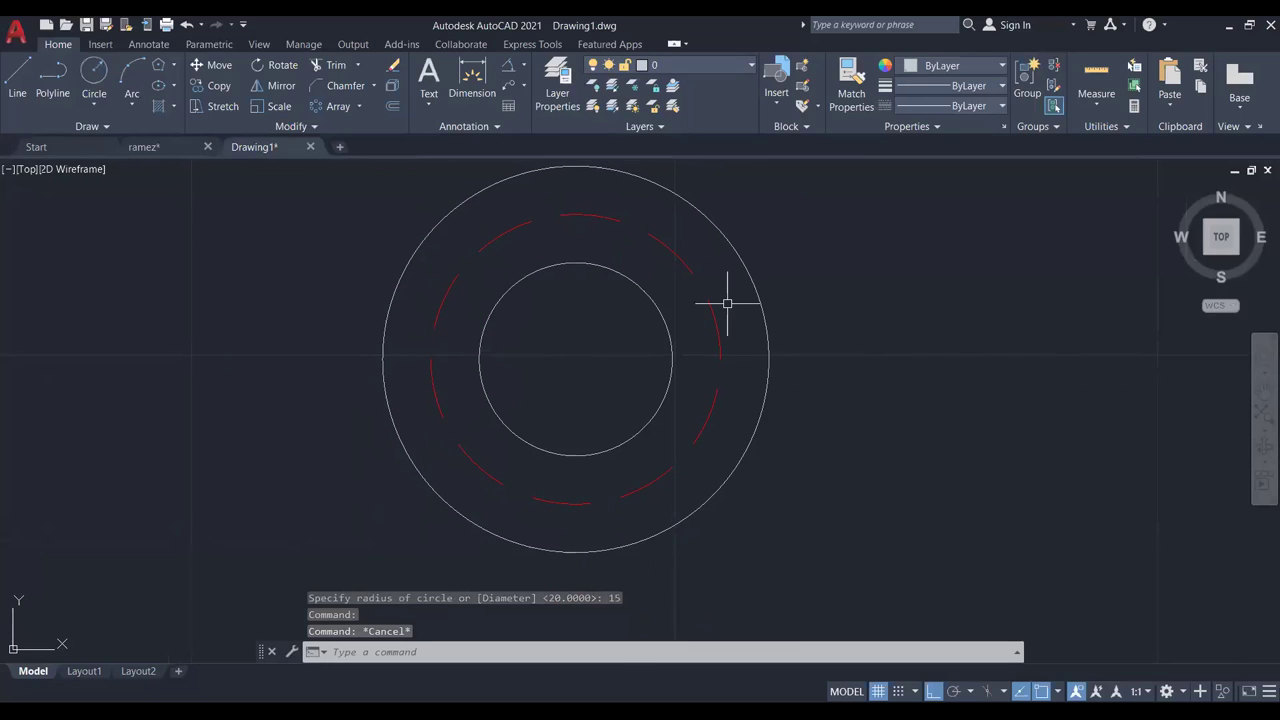
Draw a horizontal line from the circles' common centre to the east quadrant of the dashed middle circle.
scroll(740, 306, "up", 2)
scroll(734, 320, "down", 2)
scroll(745, 327, "up", 2)
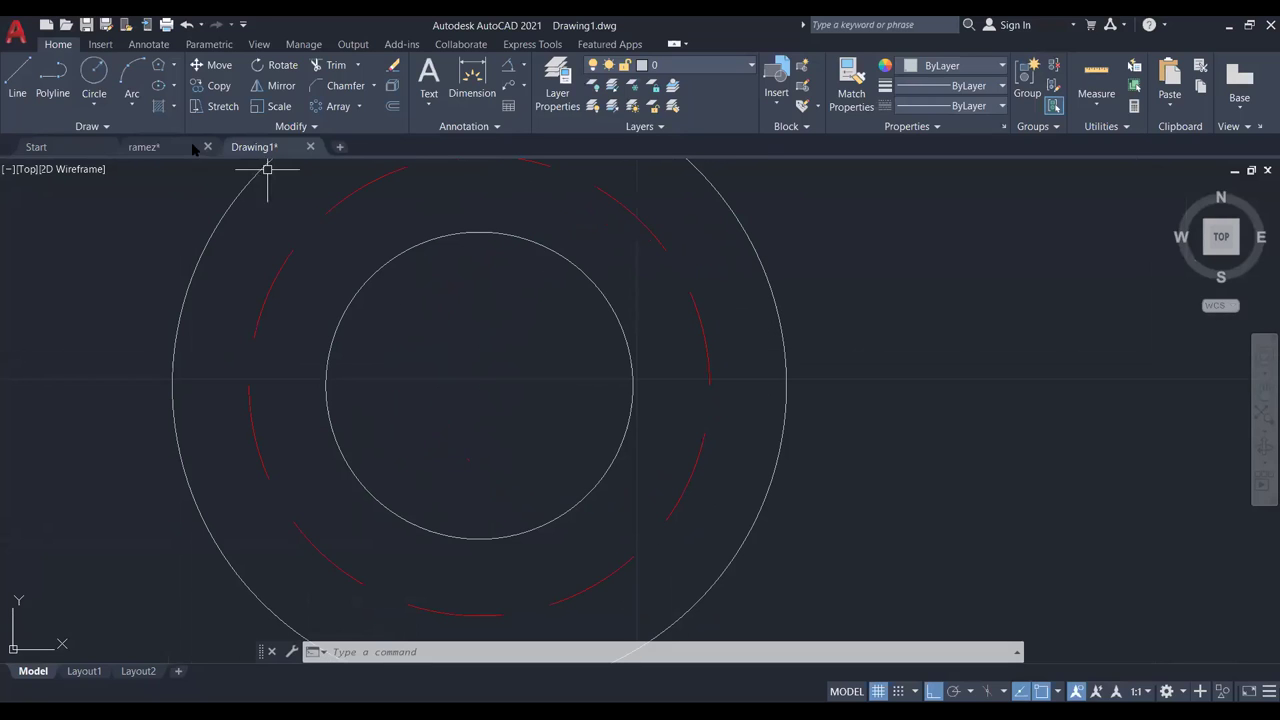
left_click(18, 80)
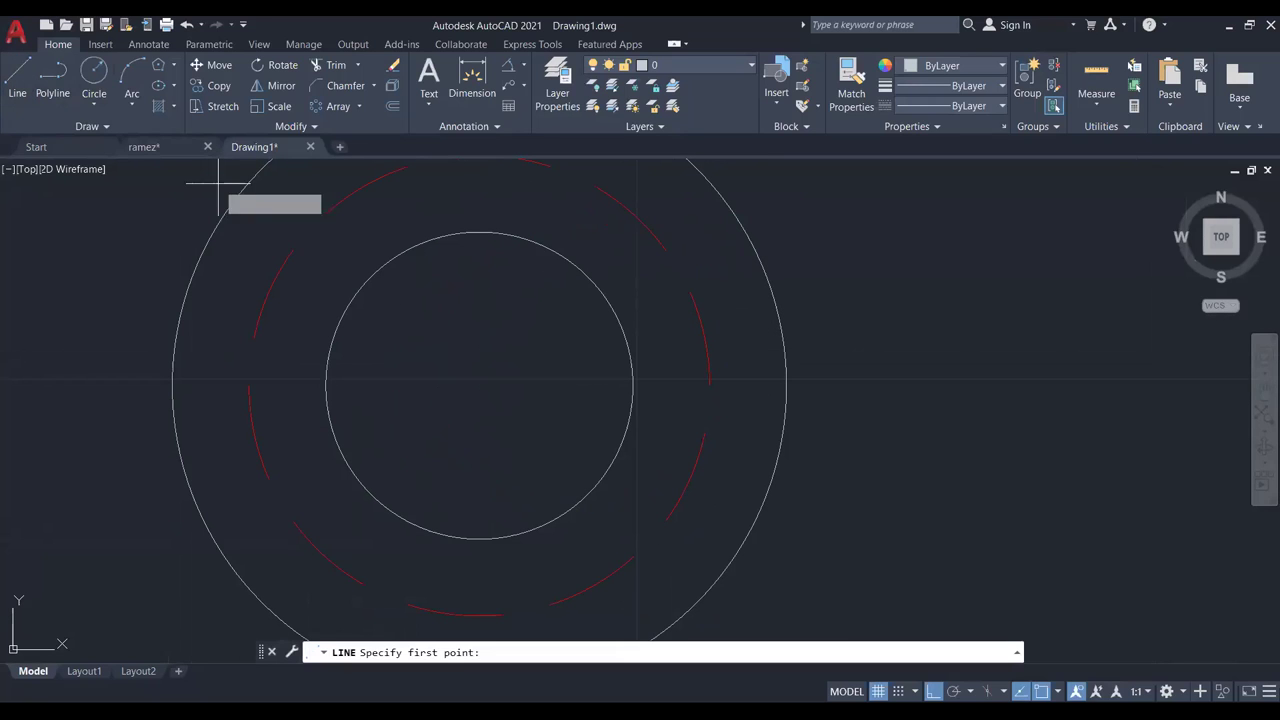
left_click(480, 386)
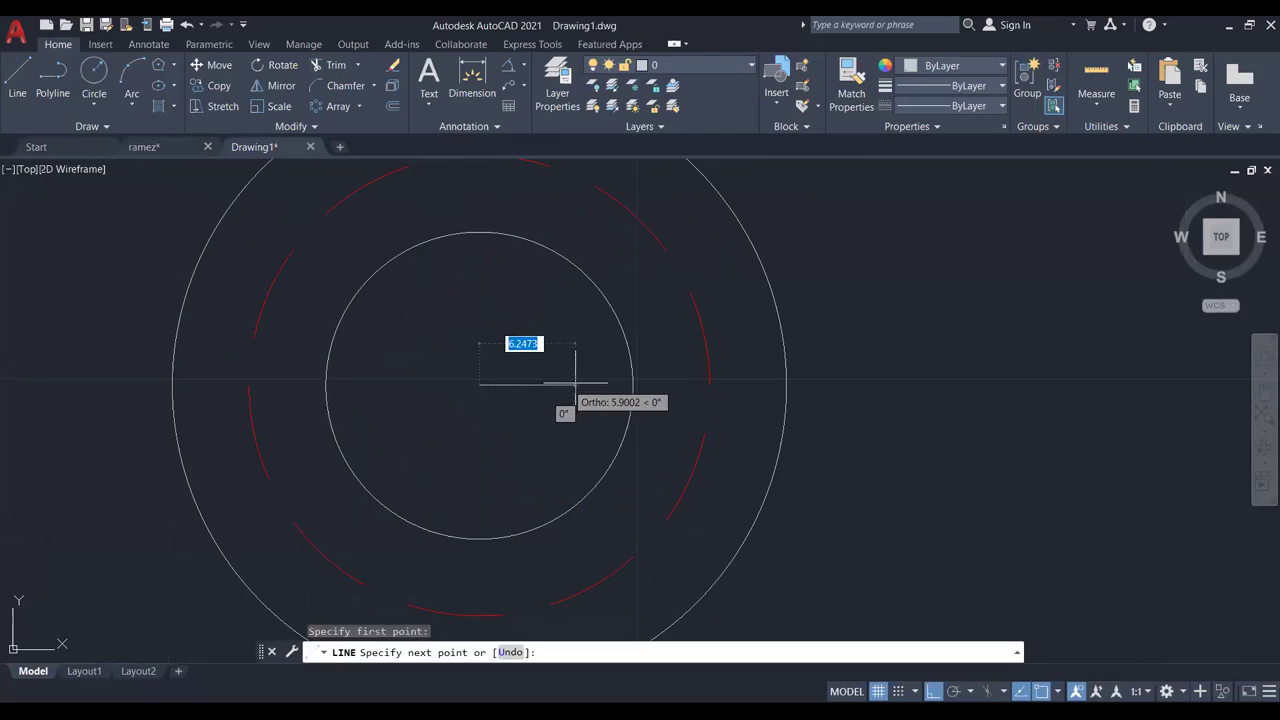
left_click(707, 386)
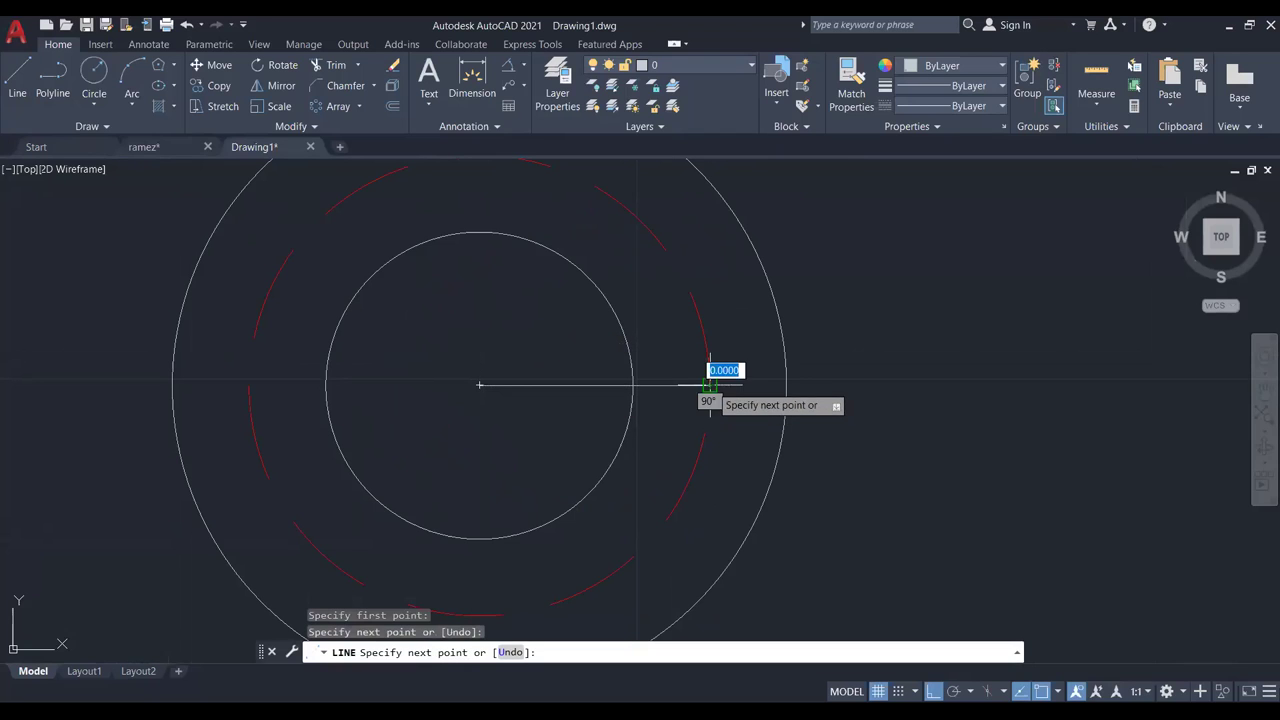
key("Escape")
Draw a circle of radius 2 centred on the line's outer end at the dashed circle.
scroll(723, 386, "up", 2)
scroll(723, 386, "up", 2)
left_click(94, 82)
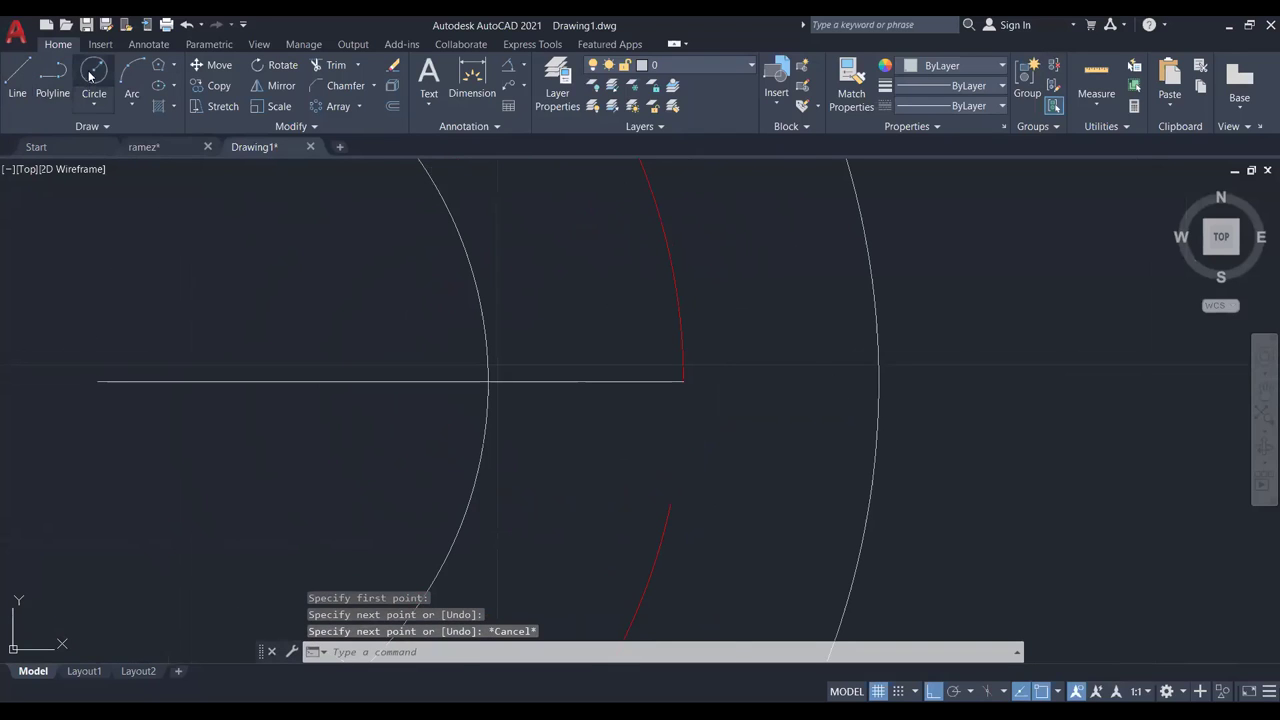
left_click(676, 381)
scroll(740, 335, "down", 2)
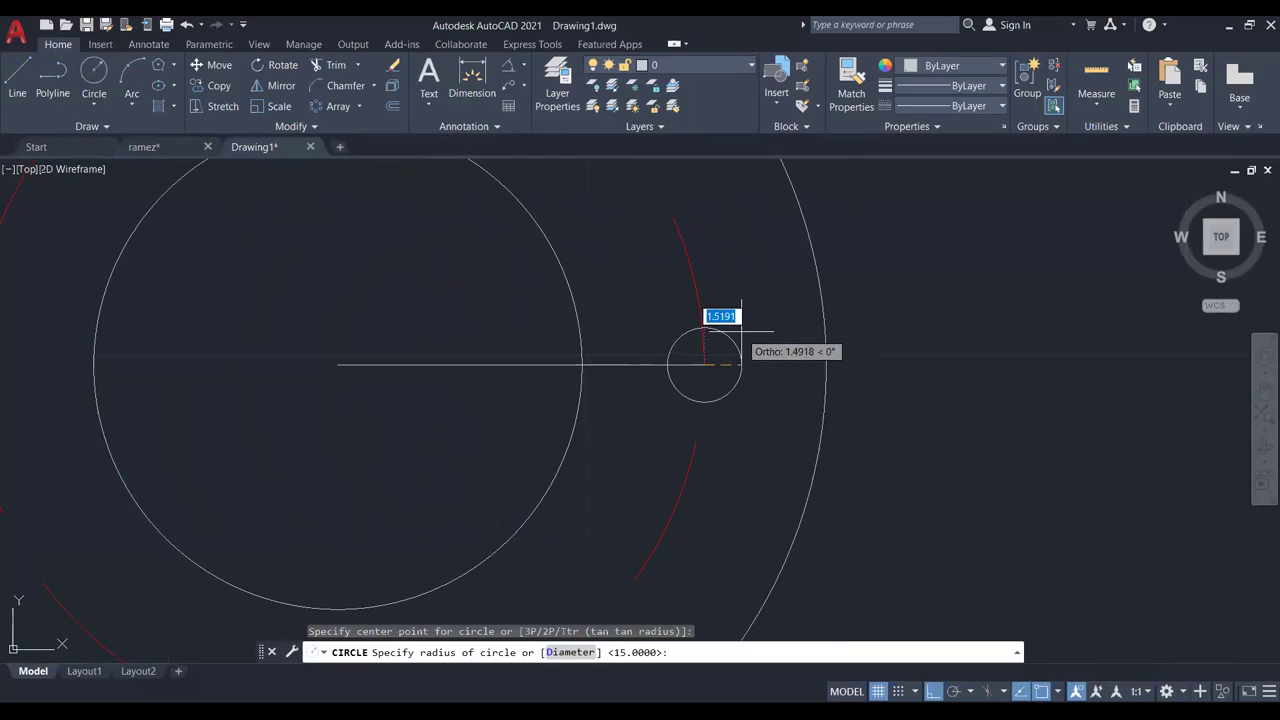
type("2")
key("Return")
Erase the horizontal line running from the common centre to the small circle.
scroll(735, 360, "down", 2)
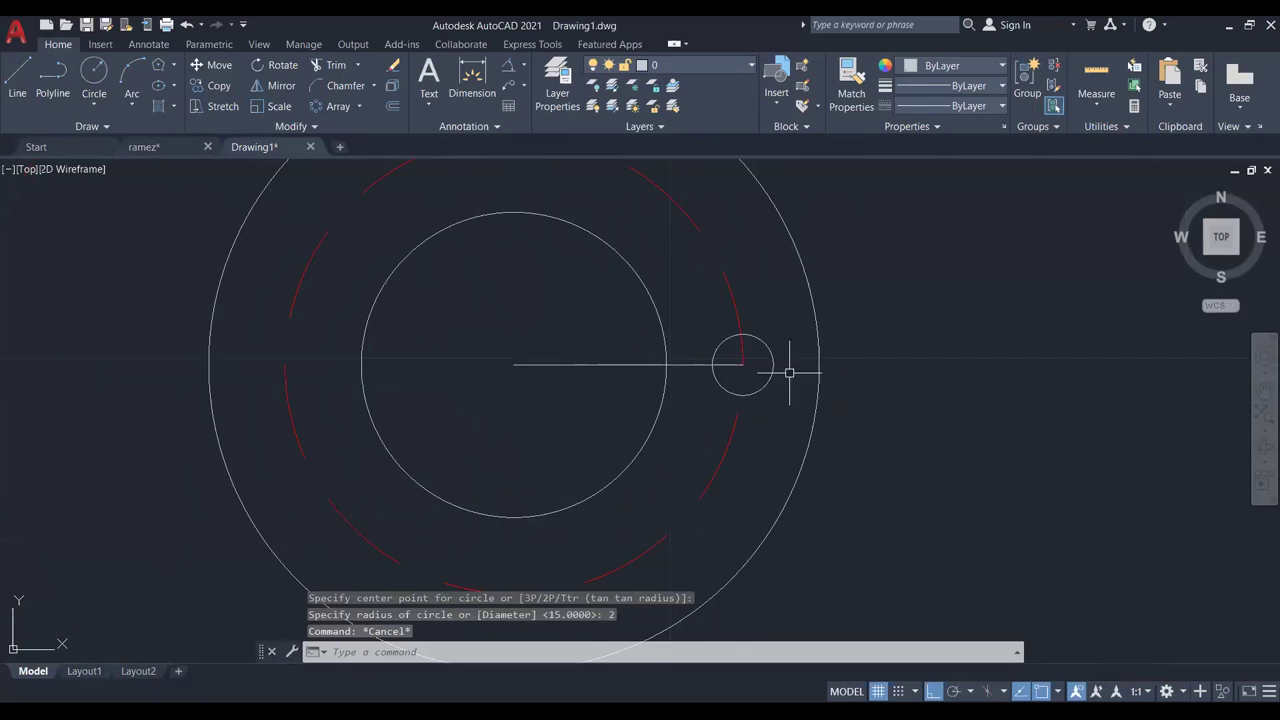
left_click(737, 356)
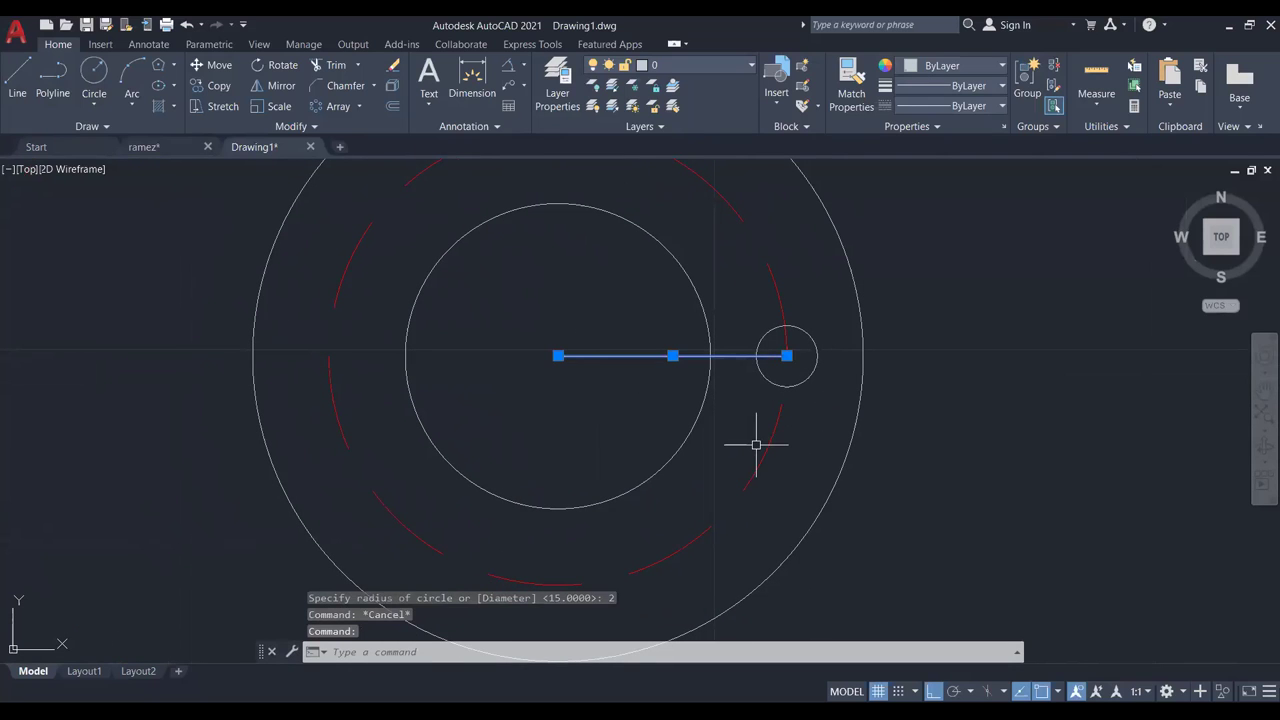
key("Delete")
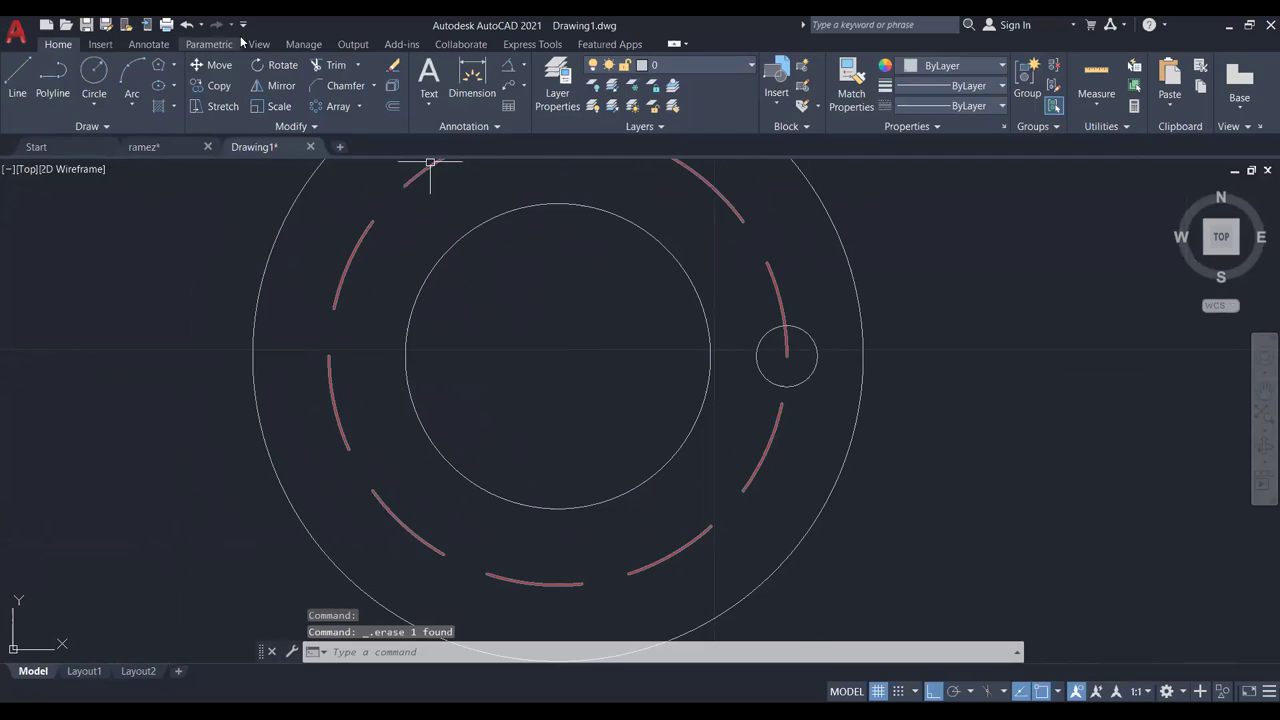
Create a polar array of the small circle around the common centre of the large circles.
left_click(358, 106)
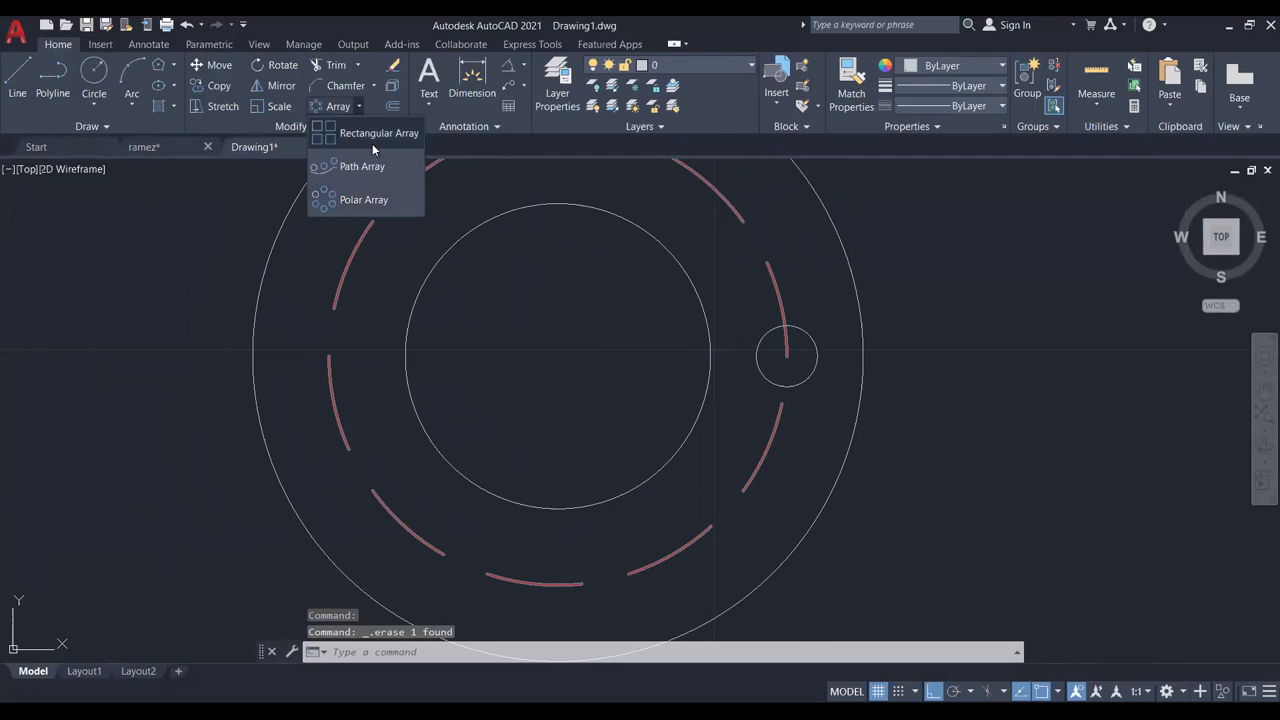
left_click(362, 200)
left_click(815, 368)
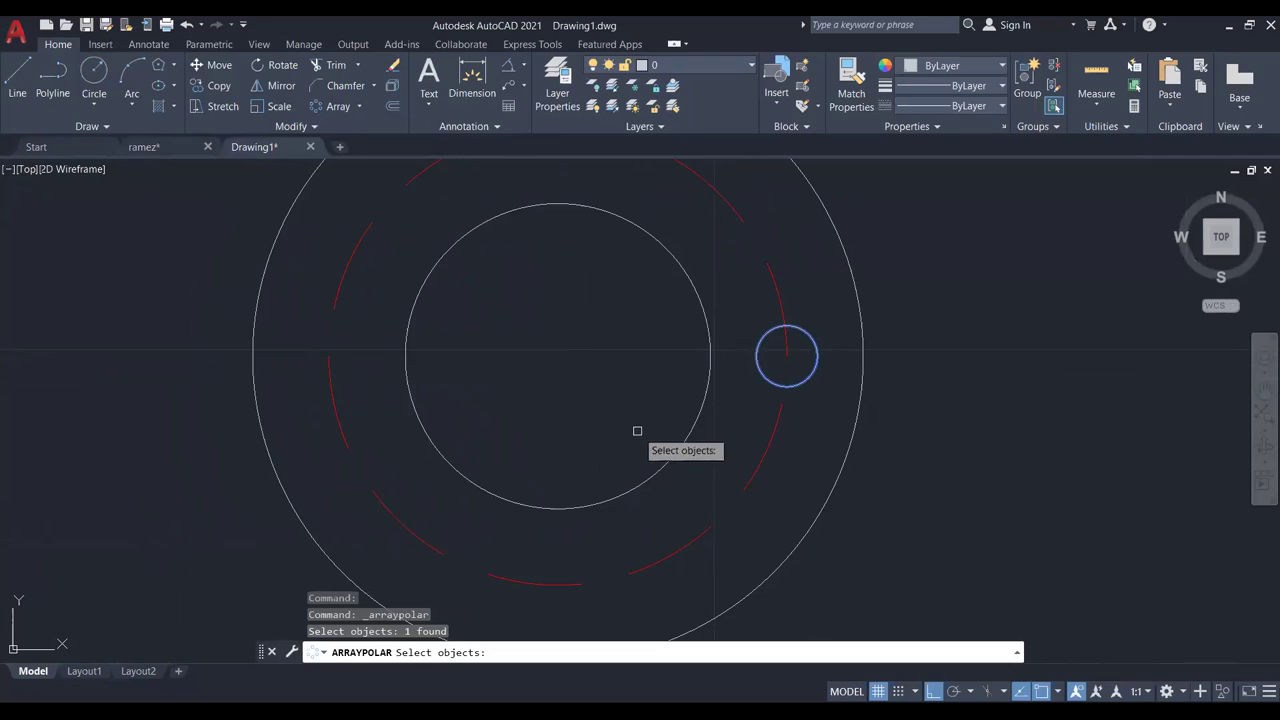
key("Return")
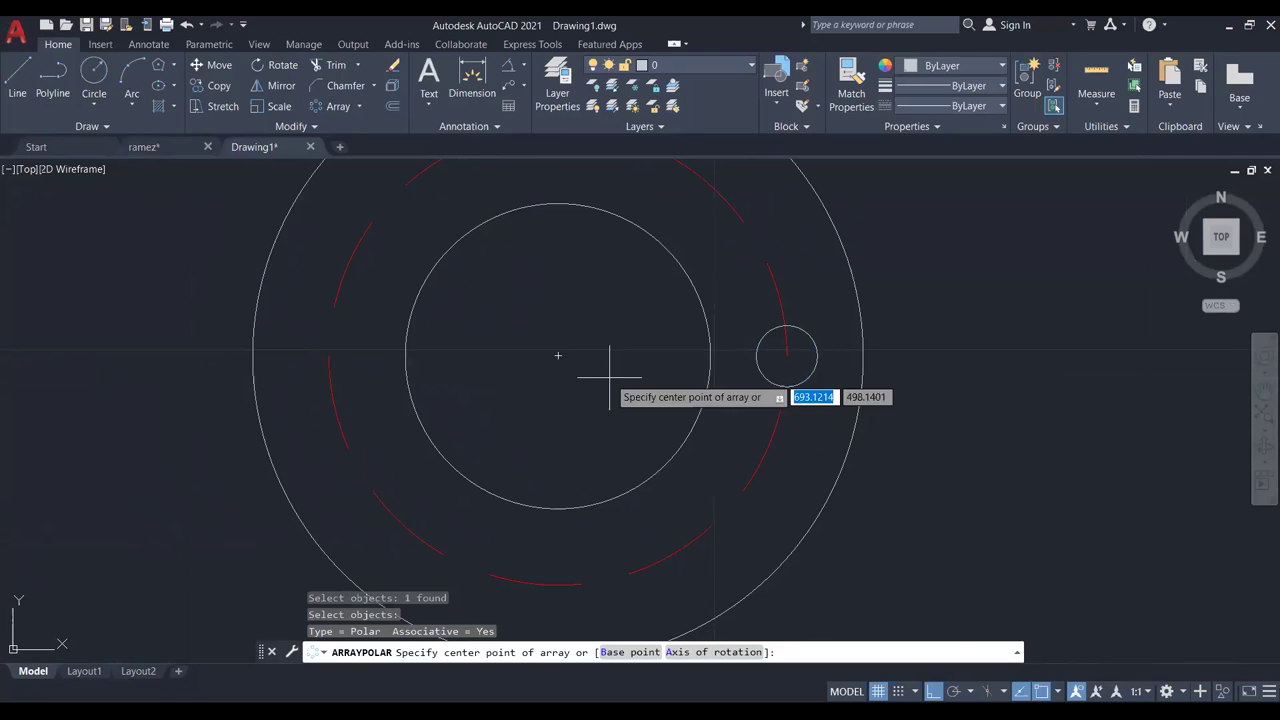
left_click(558, 355)
Set the polar array's item count to 8 and finish the array.
scroll(617, 357, "down", 2)
middle_click_drag(617, 331, 644, 363)
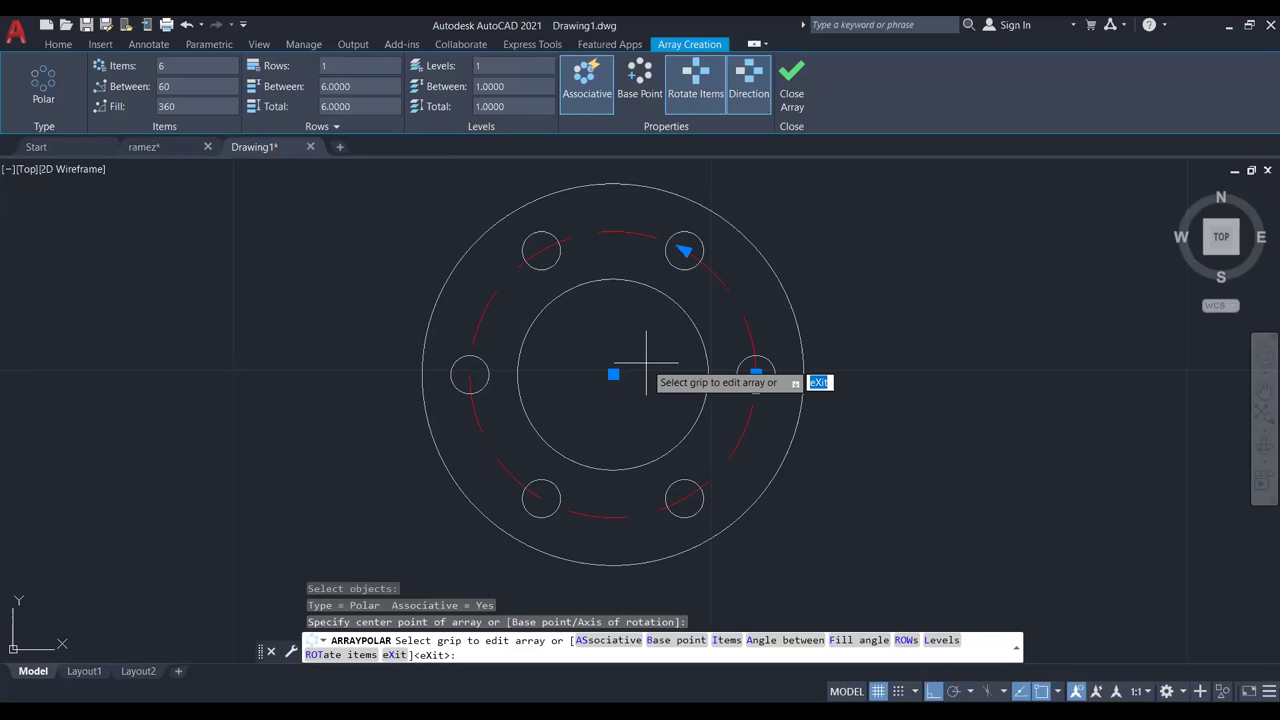
left_click(181, 66)
type("8")
key("Return")
scroll(620, 280, "down", 3)
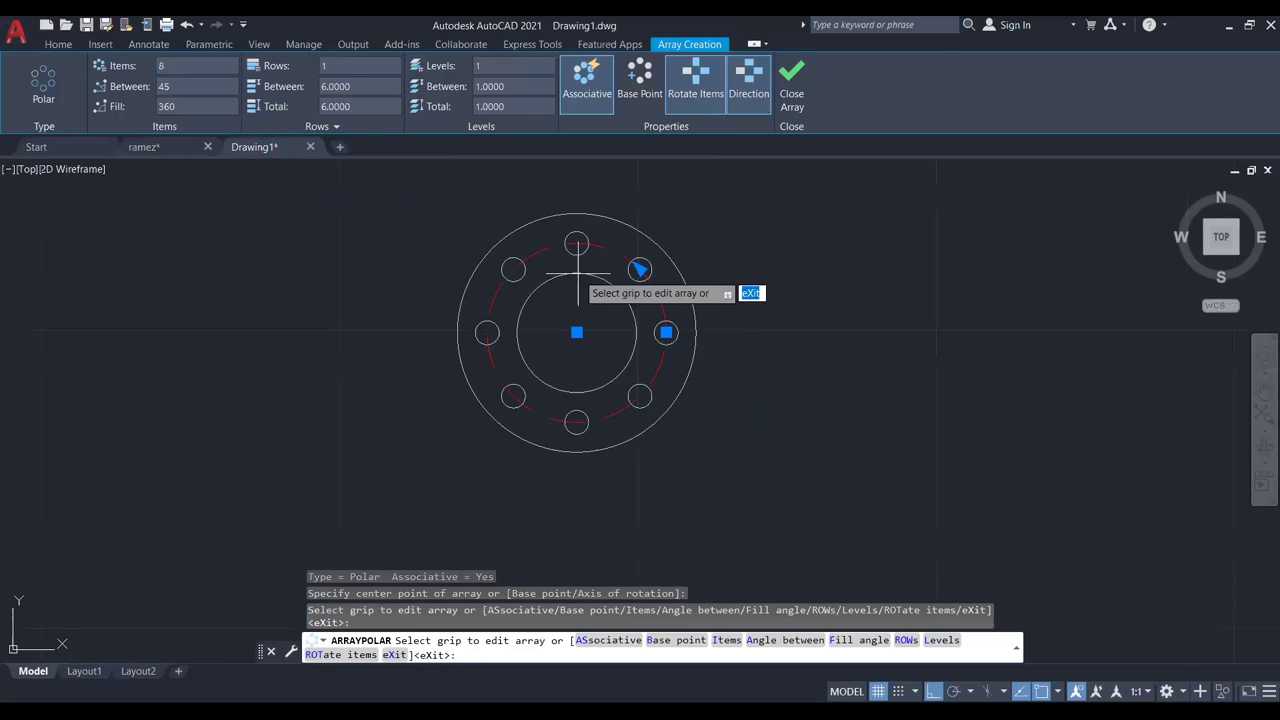
key("Escape")
Draw a circle of radius 60 around the flange, centred on the common centre.
scroll(612, 282, "up", 3)
scroll(618, 284, "down", 3)
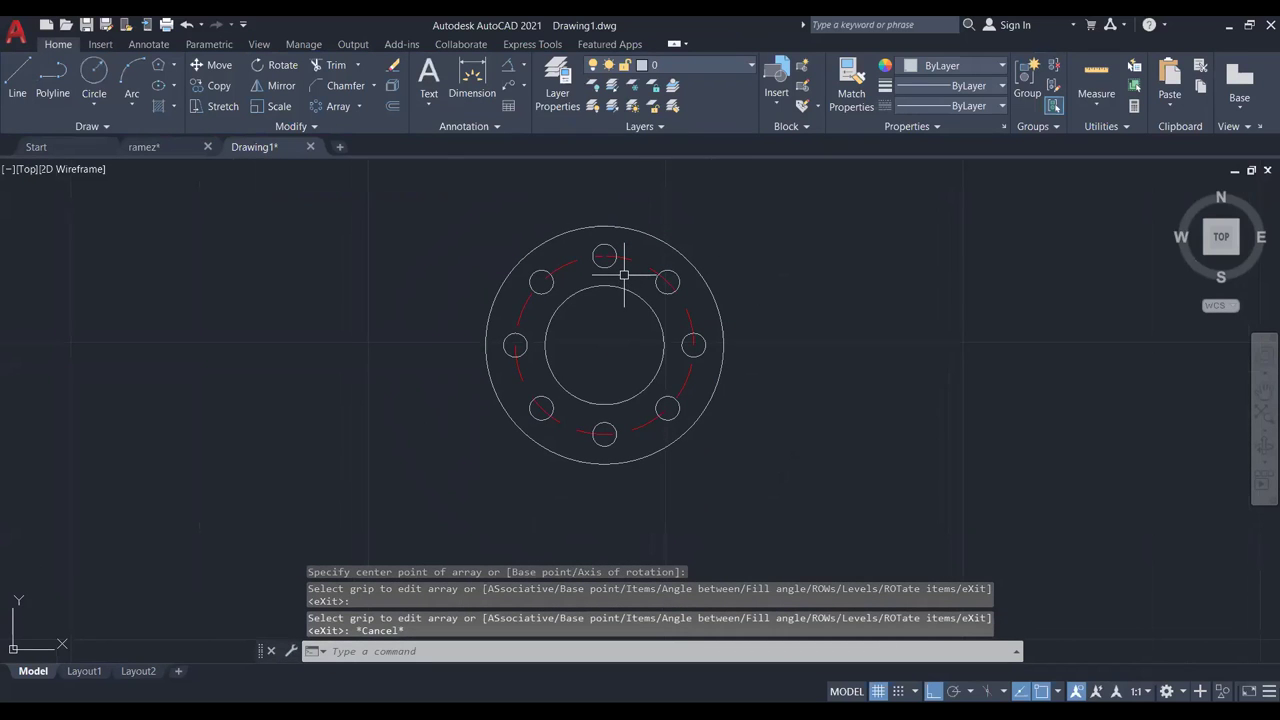
scroll(600, 290, "down", 4)
scroll(588, 310, "up", 2)
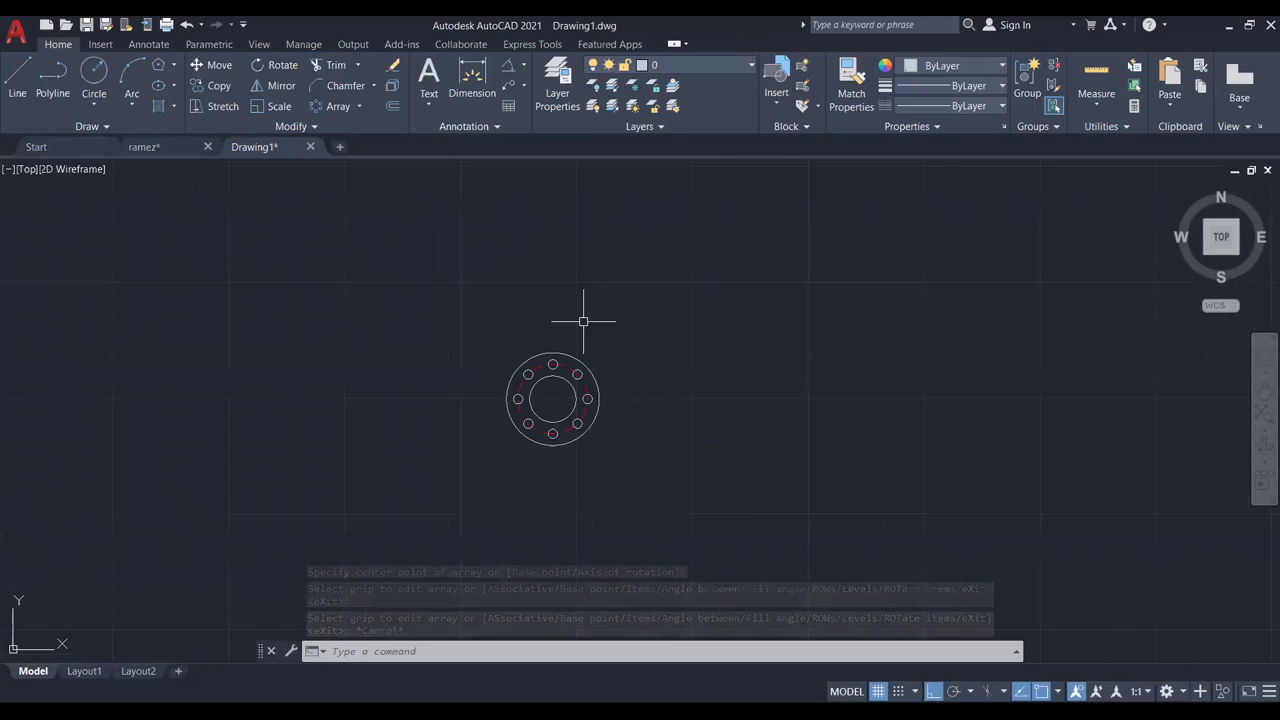
scroll(615, 285, "down", 2)
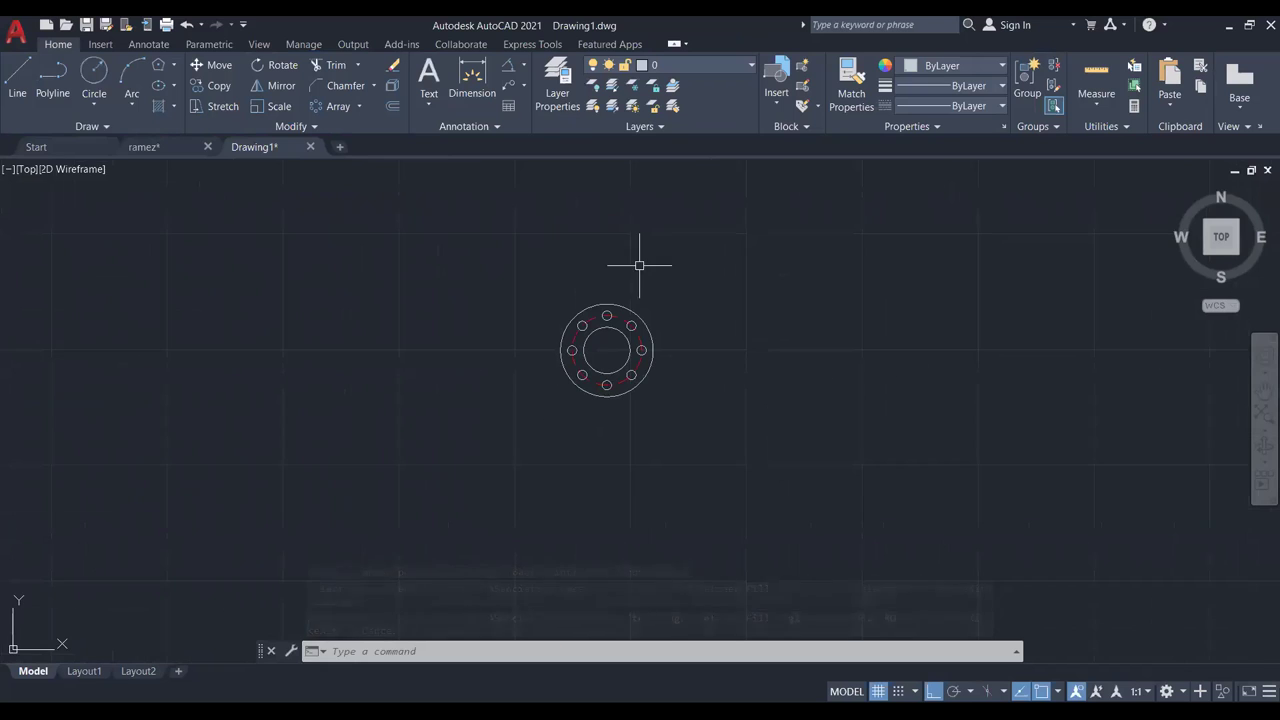
left_click(100, 74)
scroll(560, 340, "up", 3)
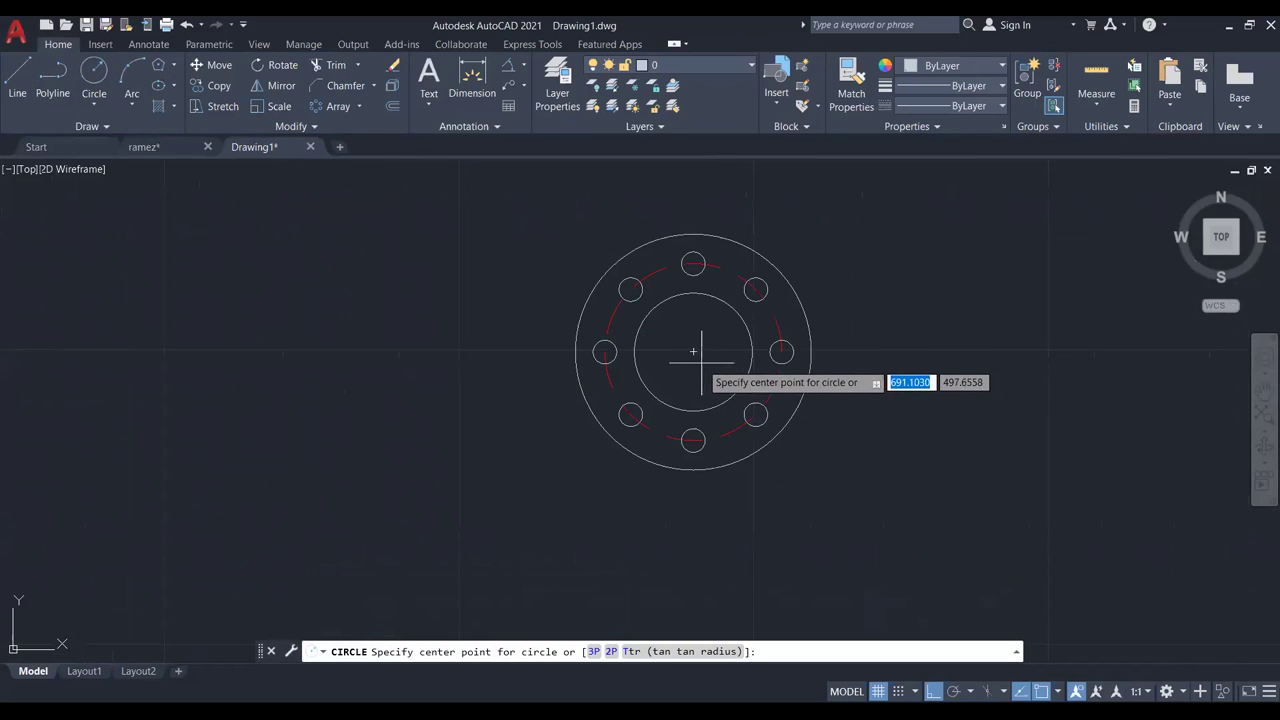
left_click(693, 351)
scroll(900, 310, "down", 4)
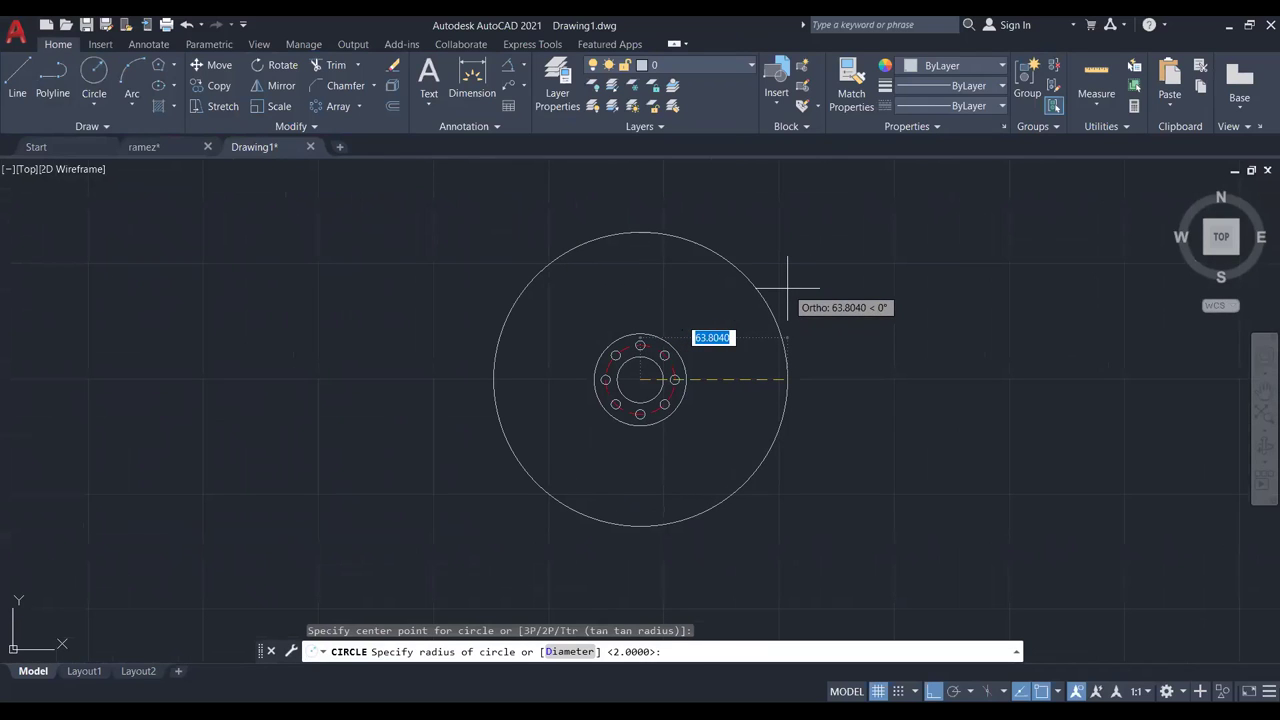
type("60")
key("Return")
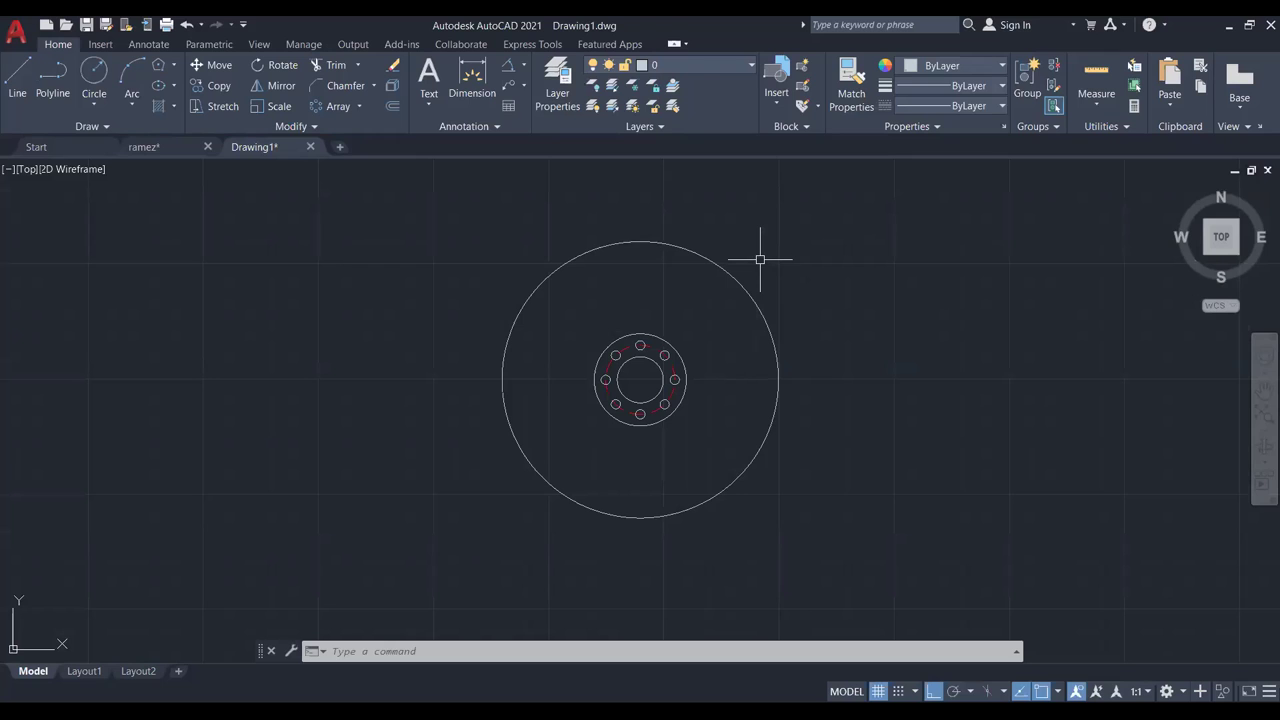
Draw a circle of radius 80 centred on the common centre, outside the radius-60 circle.
middle_click_drag(497, 303, 477, 286)
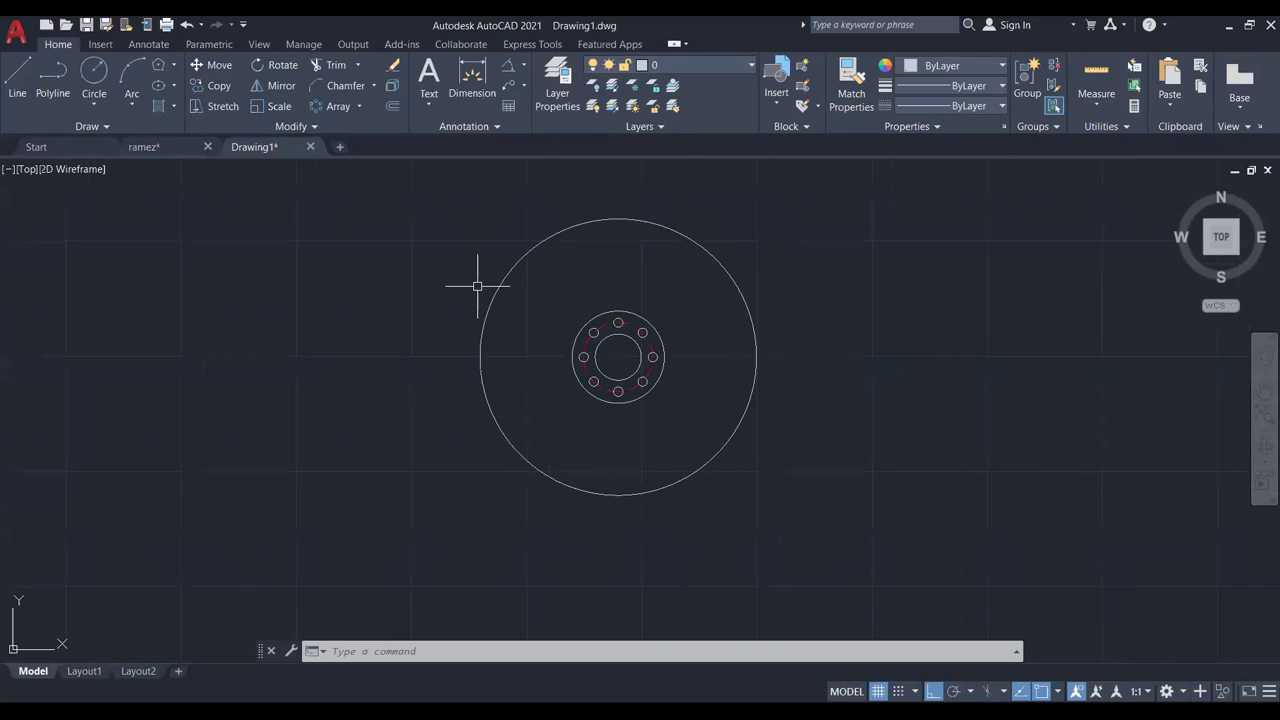
scroll(437, 286, "up", 2)
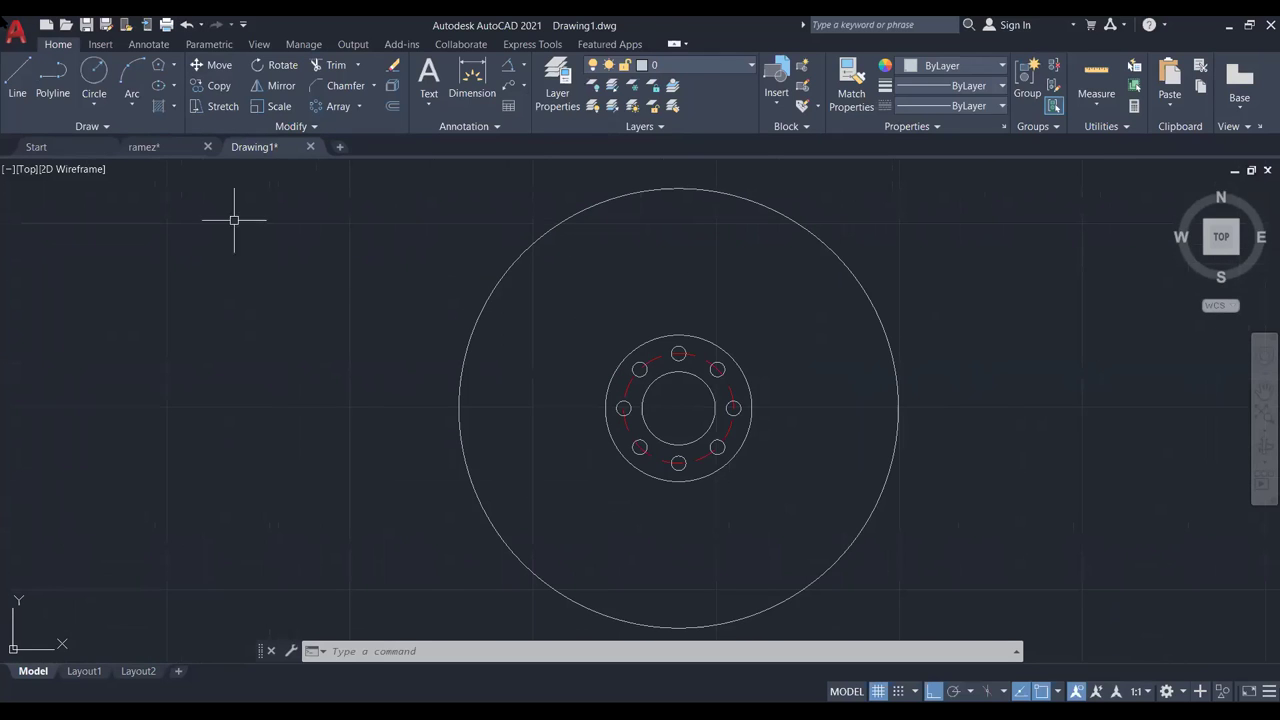
left_click(93, 80)
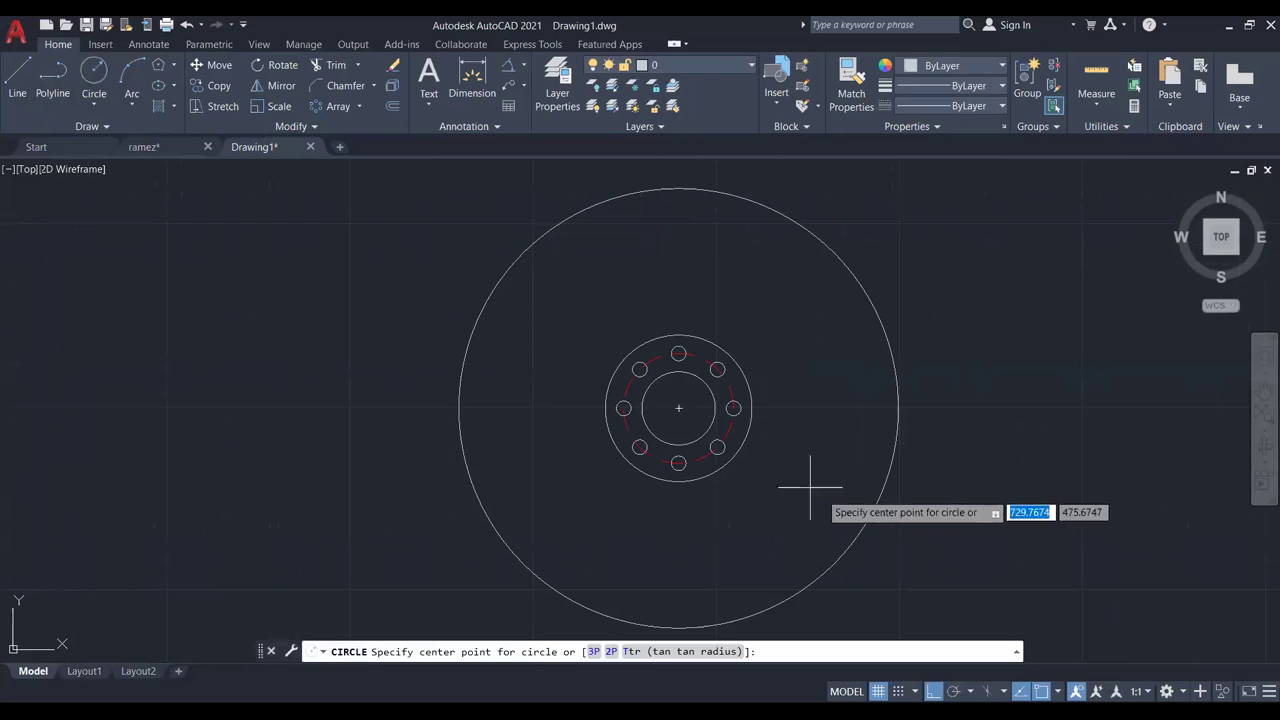
left_click(678, 408)
scroll(837, 414, "down", 3)
scroll(834, 400, "up", 3)
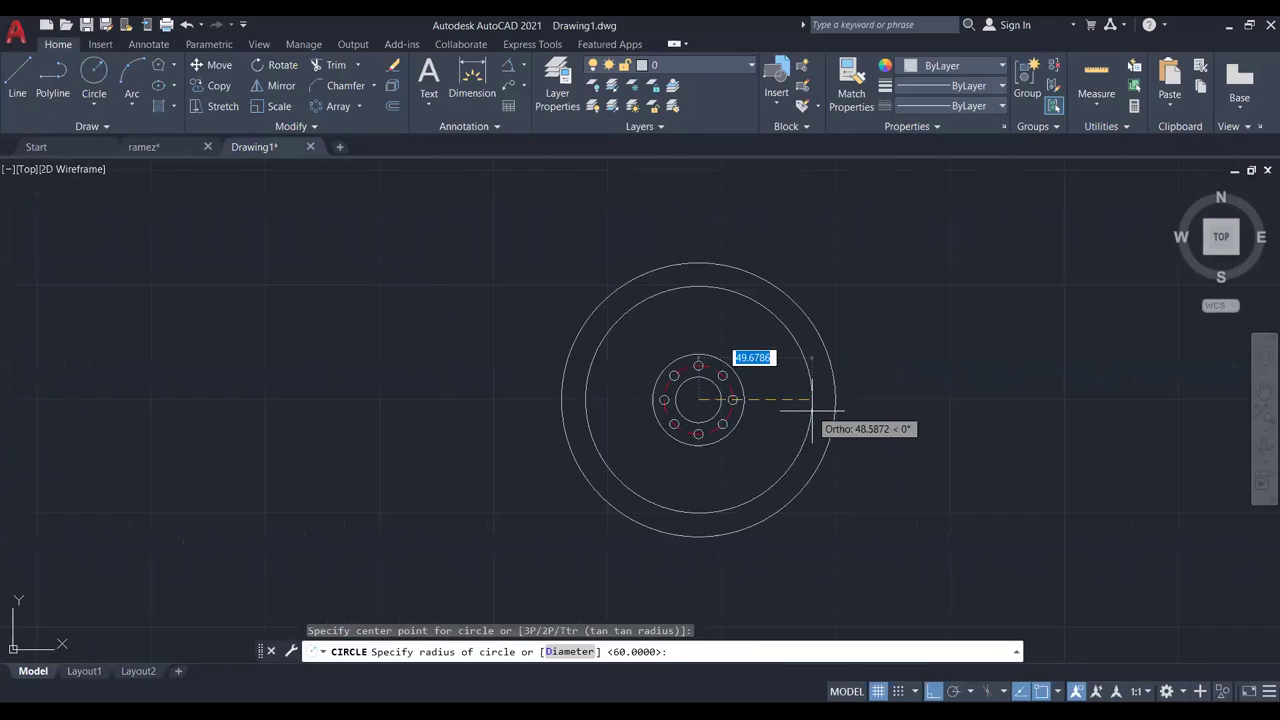
scroll(906, 442, "down", 3)
scroll(914, 400, "up", 2)
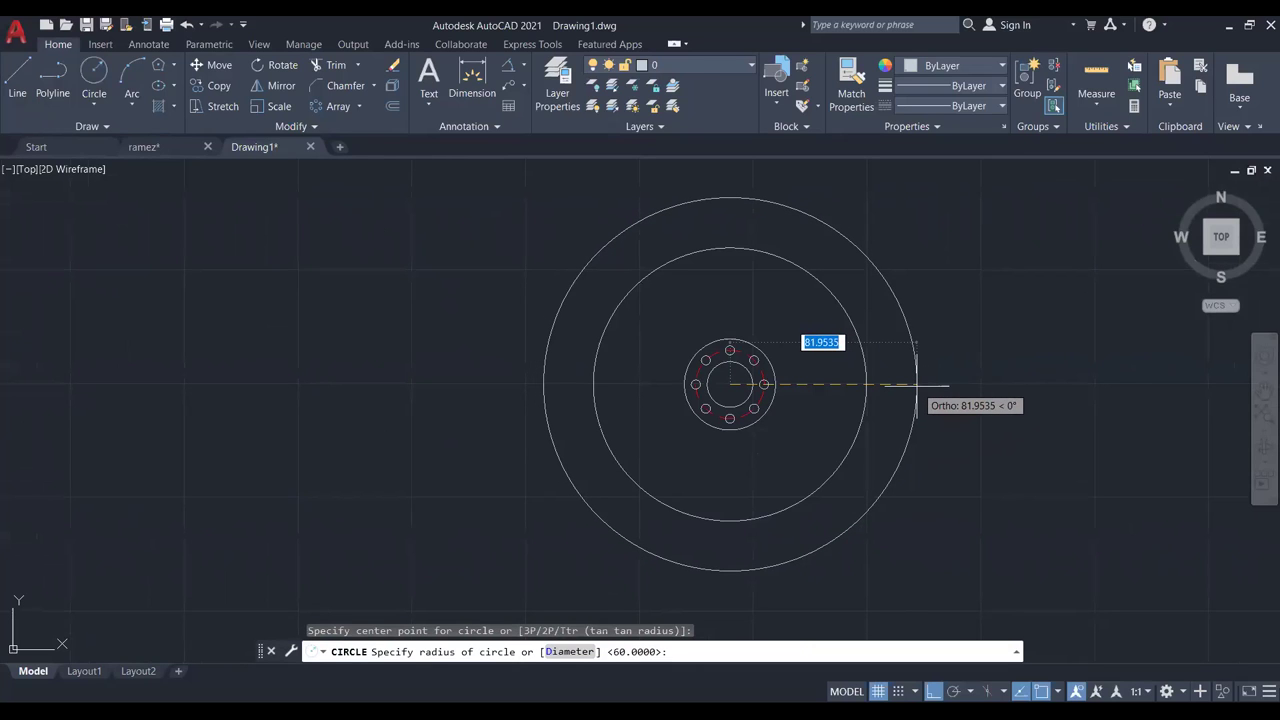
type("80")
key("Return")
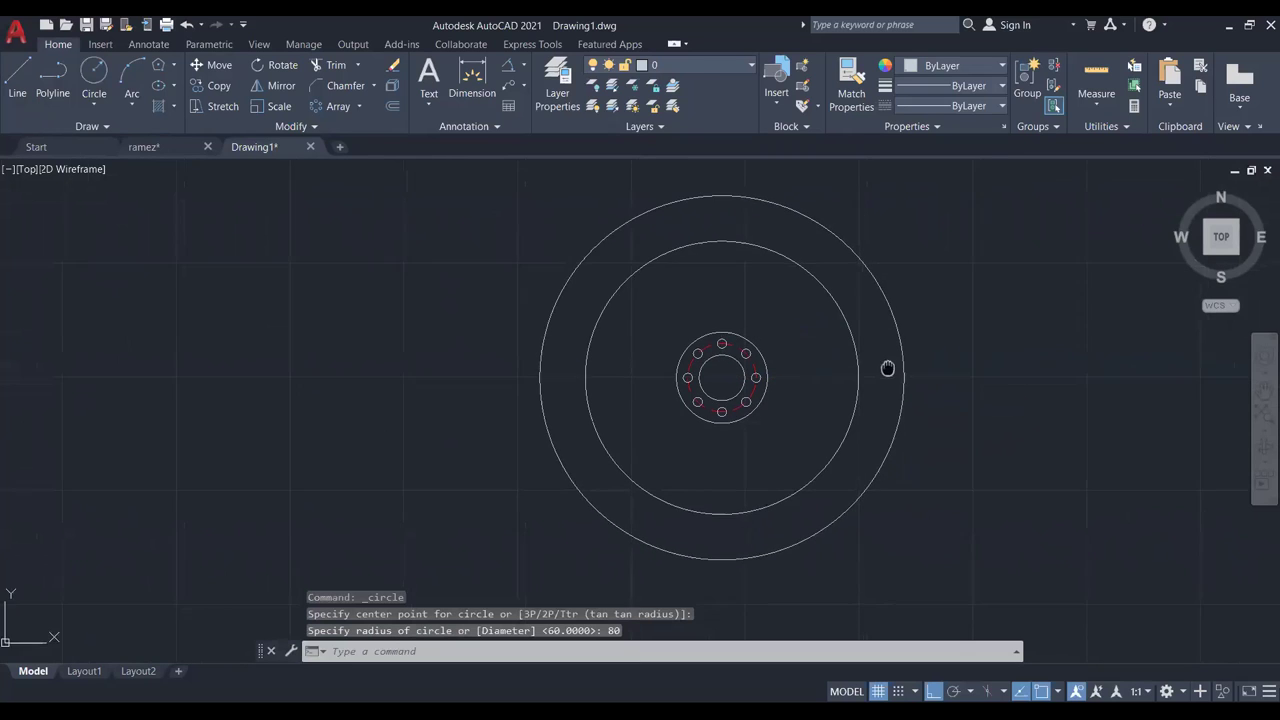
Draw a vertical line about 82 long from the common centre down past the outermost circle.
scroll(751, 508, "up", 3)
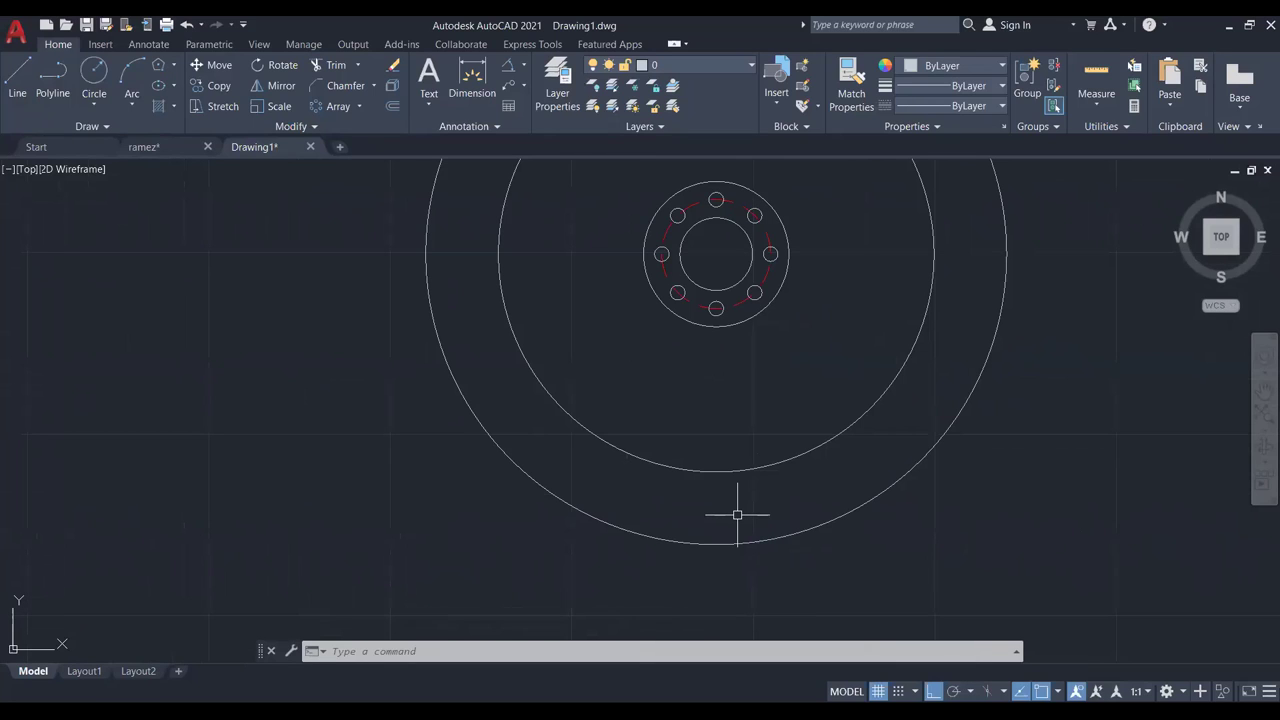
scroll(737, 512, "down", 3)
scroll(737, 508, "up", 3)
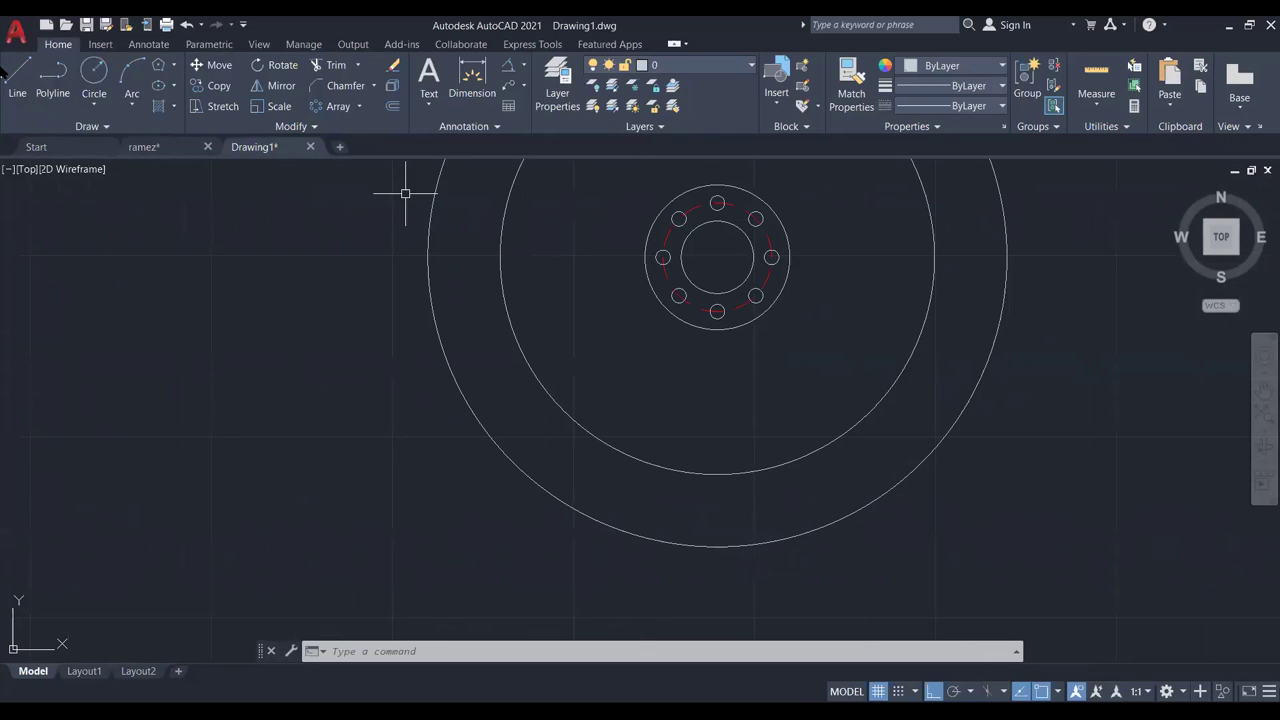
left_click(18, 78)
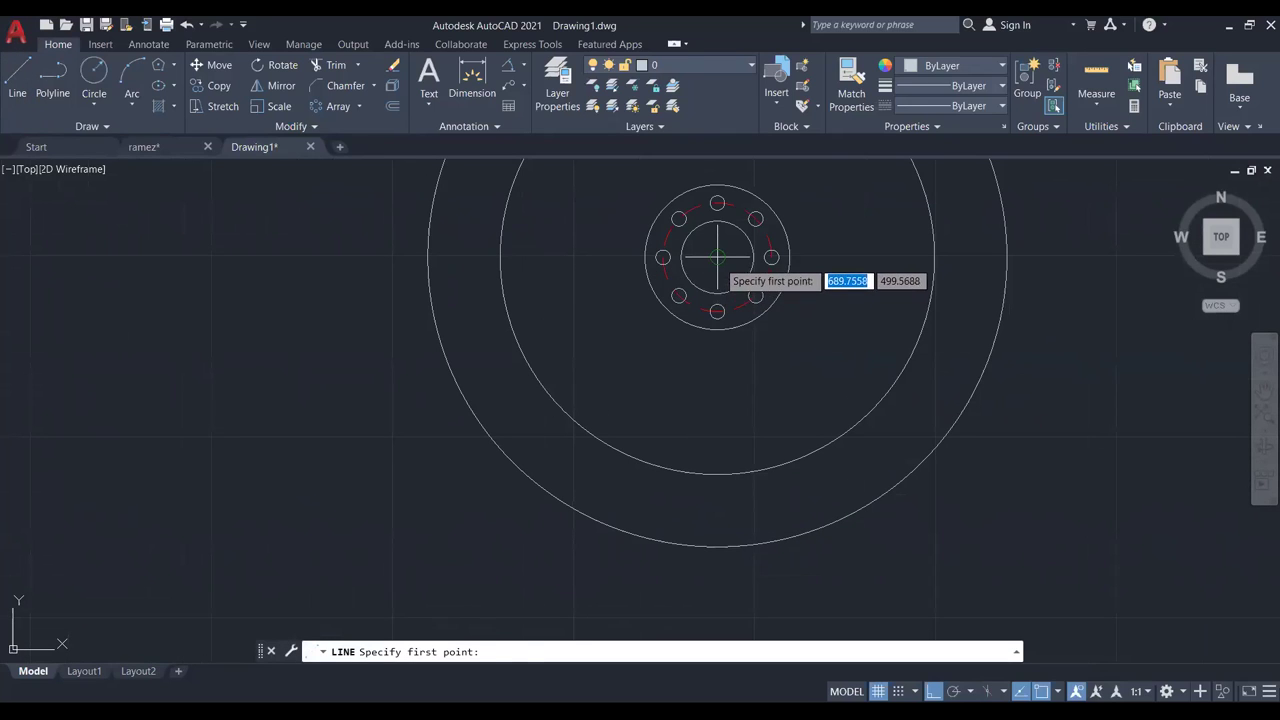
left_click(717, 311)
scroll(717, 548, "up", 4)
left_click(720, 552)
key("Escape")
Stretch the vertical line's lower end to the lowest point of the outermost circle.
left_click(719, 553)
left_click(720, 558)
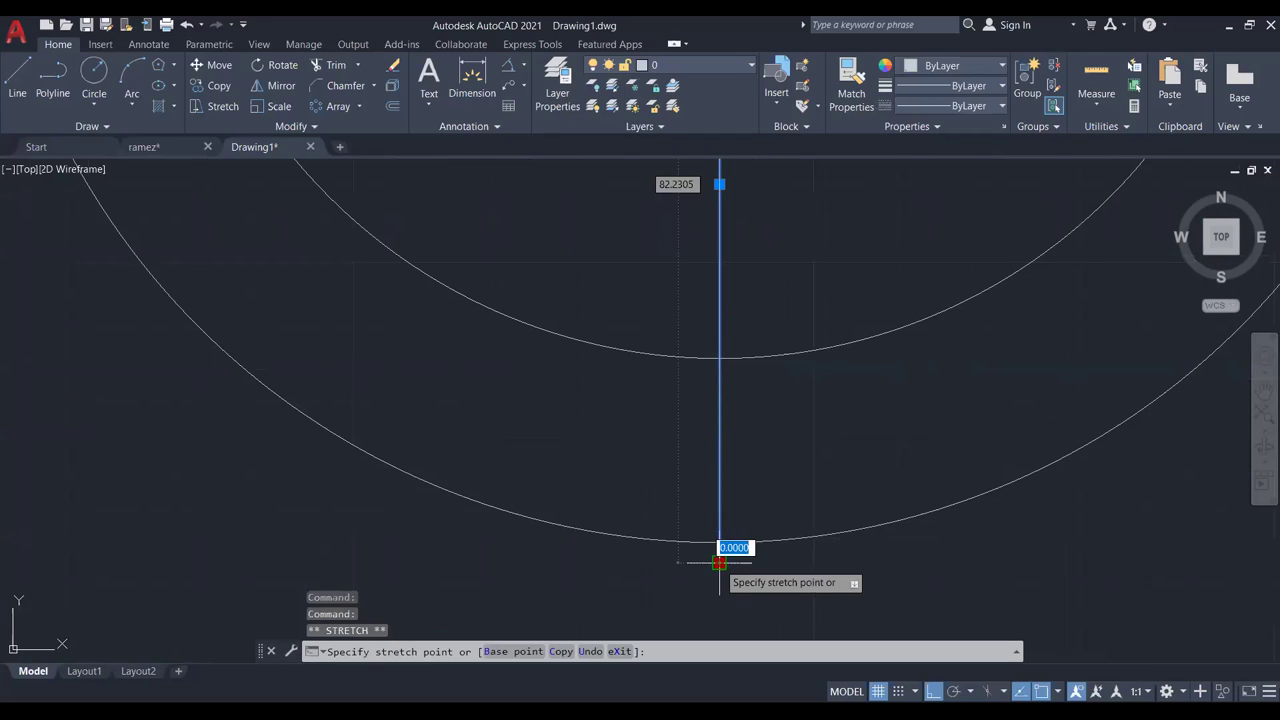
key("Escape")
Draw a circle of radius 8 centred where the vertical line meets the outermost circle.
scroll(723, 534, "down", 2)
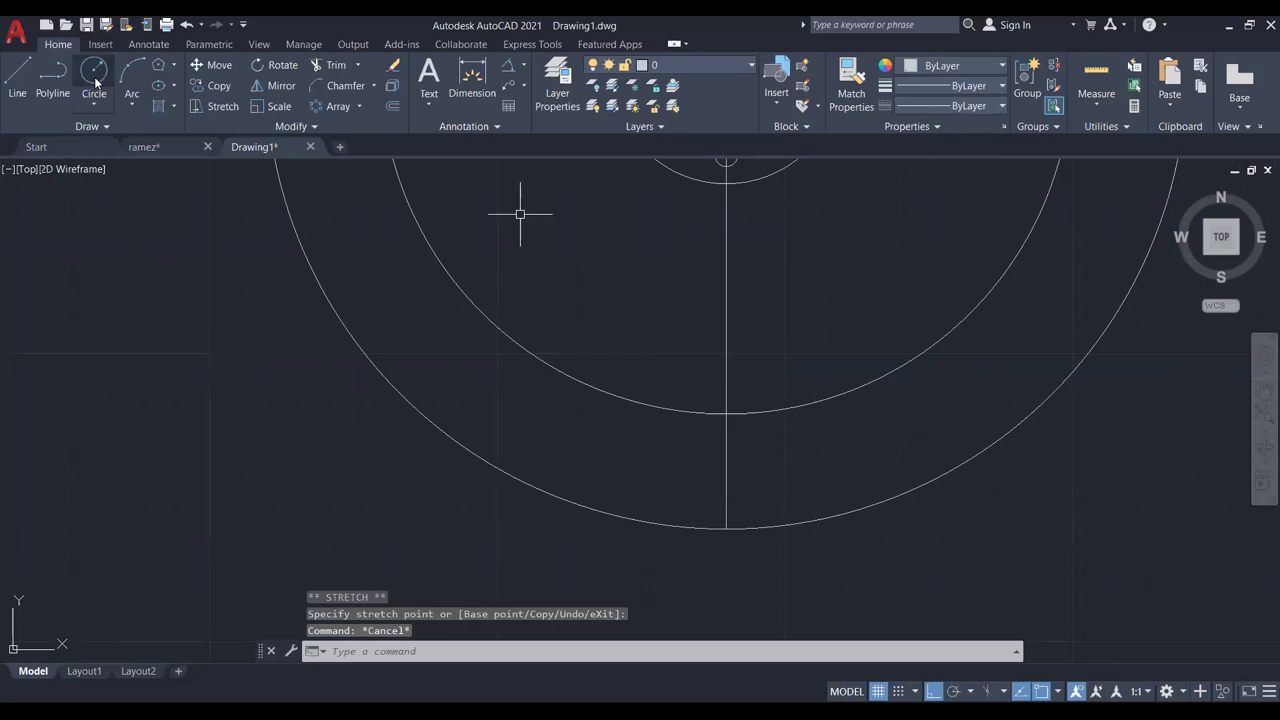
type("c")
key("Return")
left_click(726, 528)
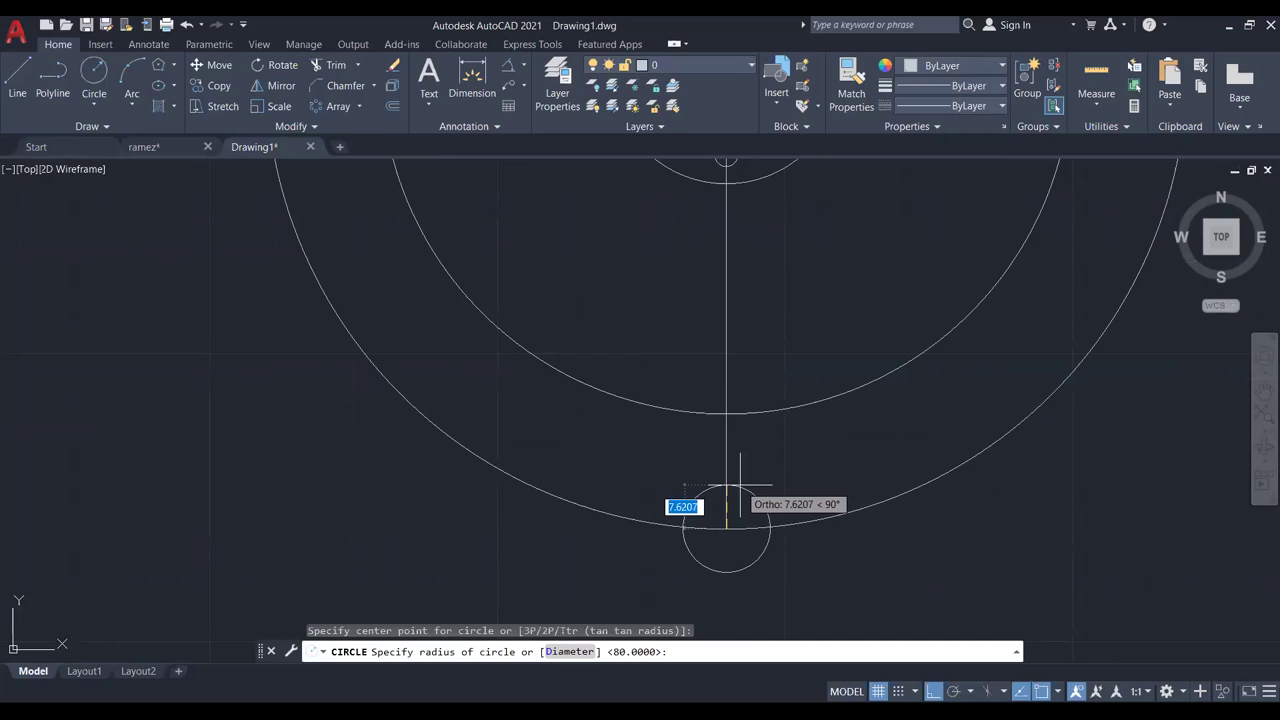
type("8")
key("Return")
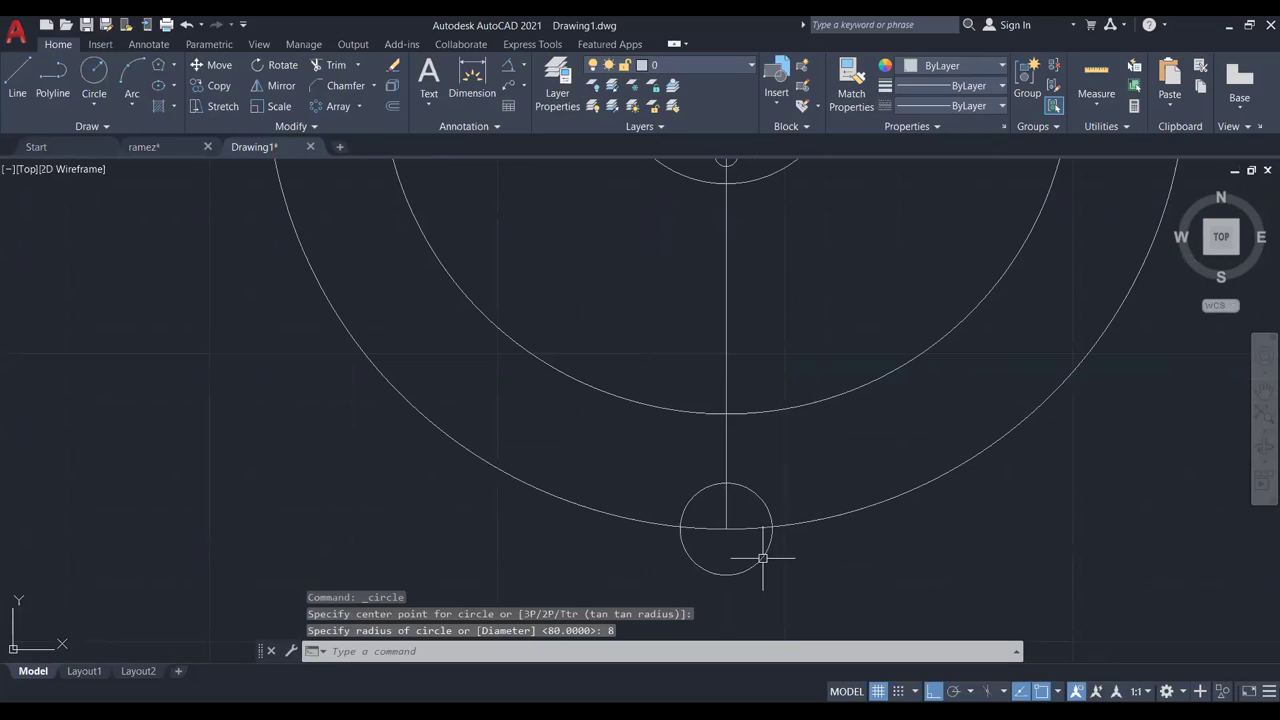
Trim the radius-8 circle, the outermost circle and the vertical line to leave a single arc-shaped notch in the rim.
type("TR")
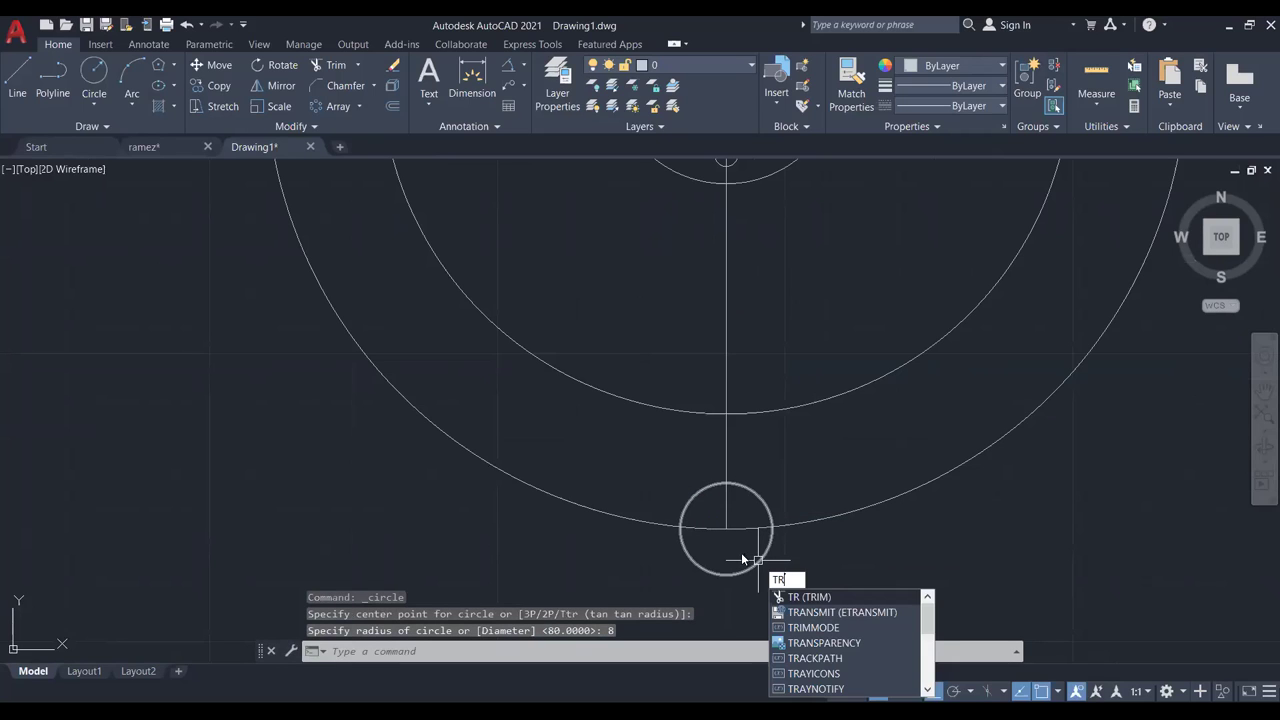
key("Return")
left_click(758, 562)
left_click(754, 531)
left_click(732, 512)
left_click(719, 529)
scroll(715, 528, "down", 4)
scroll(690, 523, "up", 2)
key("Escape")
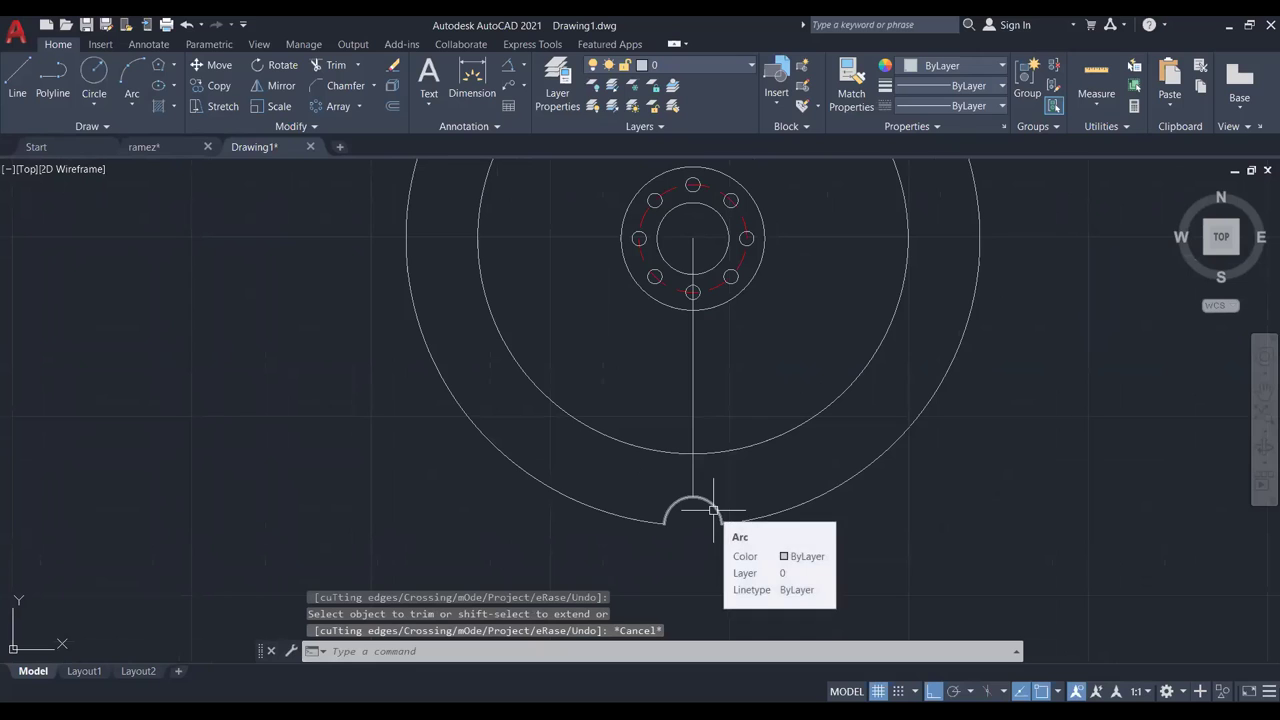
Create a polar array of the notch arc around the common centre.
left_click(713, 512)
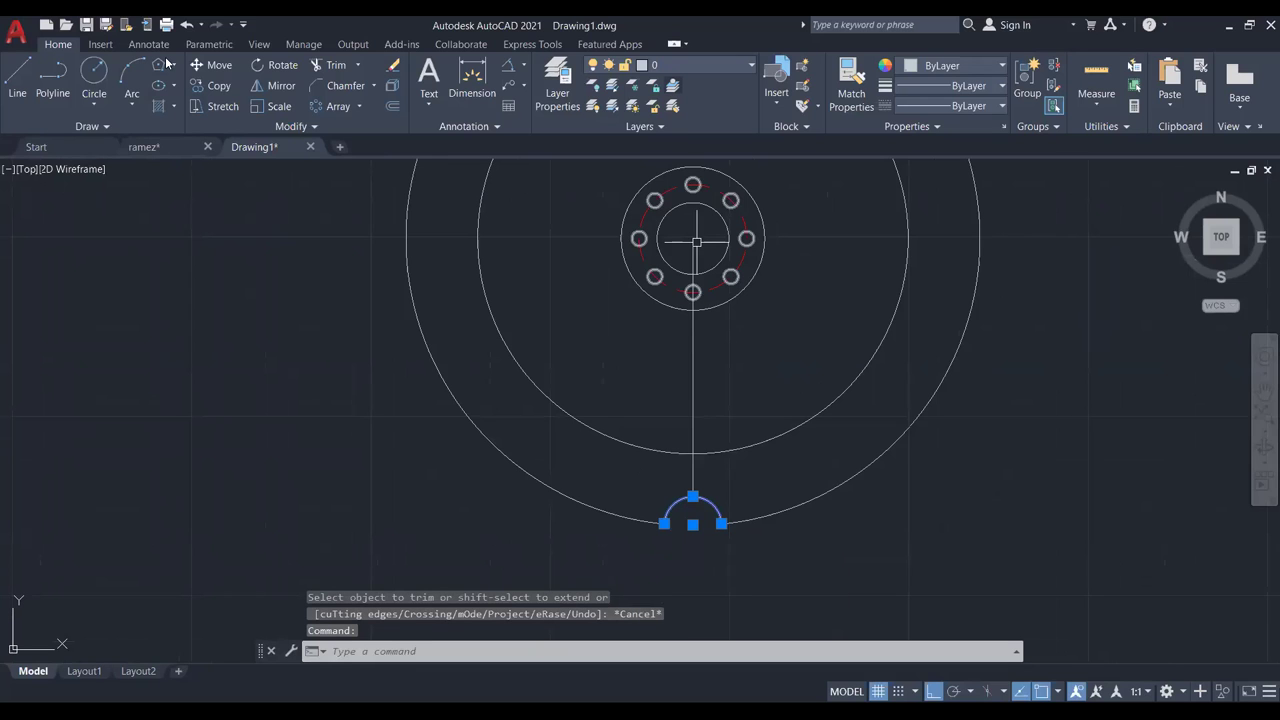
left_click(338, 106)
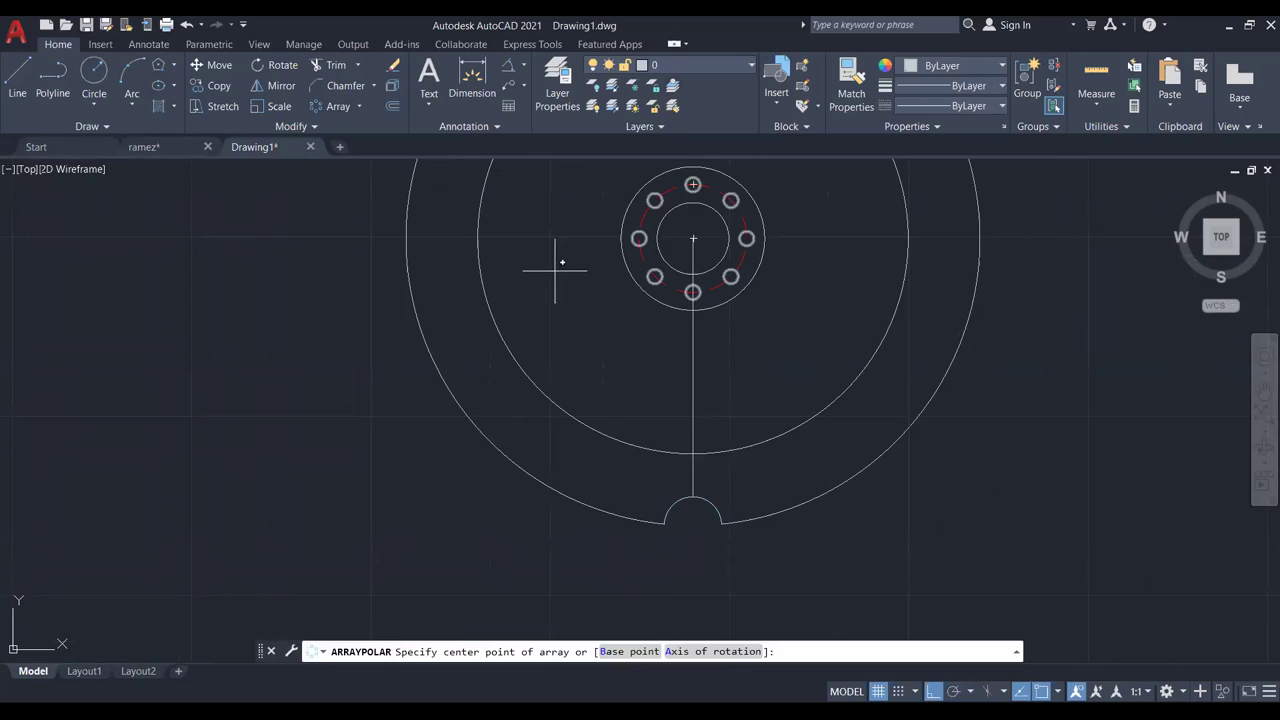
left_click(692, 238)
scroll(830, 300, "down", 3)
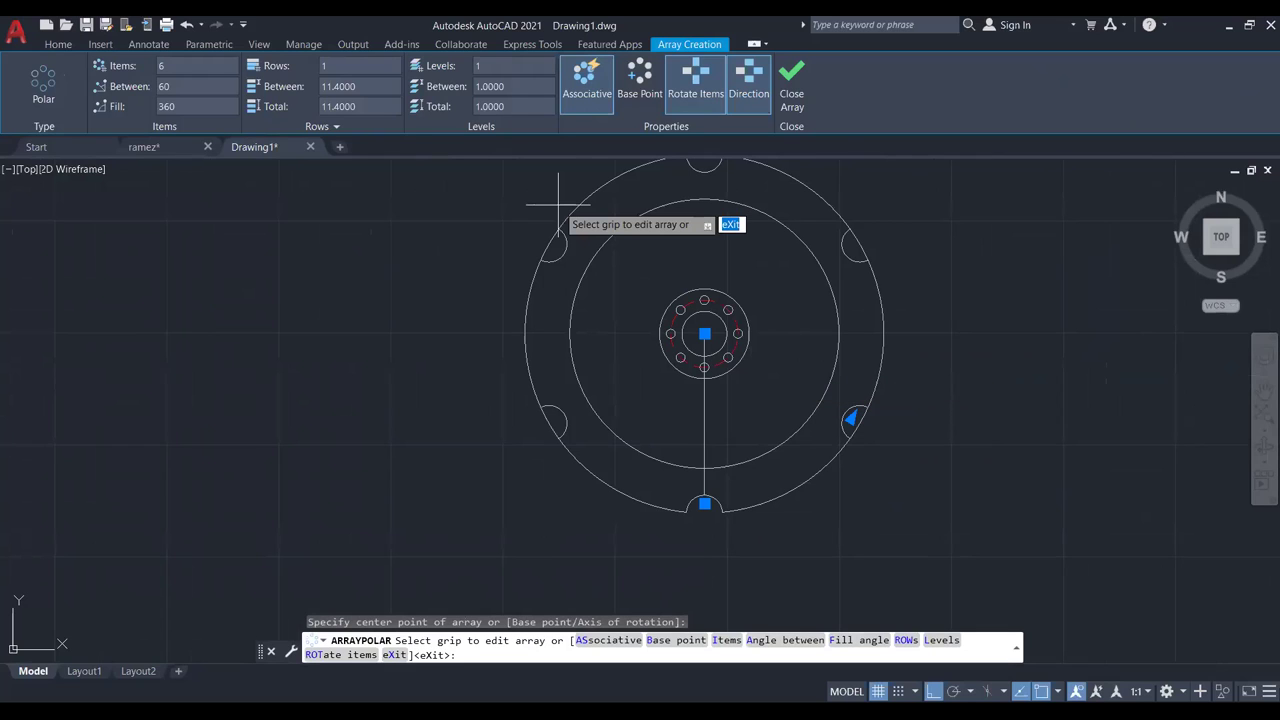
Try an item count of 30 for the notch array.
left_click(202, 68)
type("30")
key("Return")
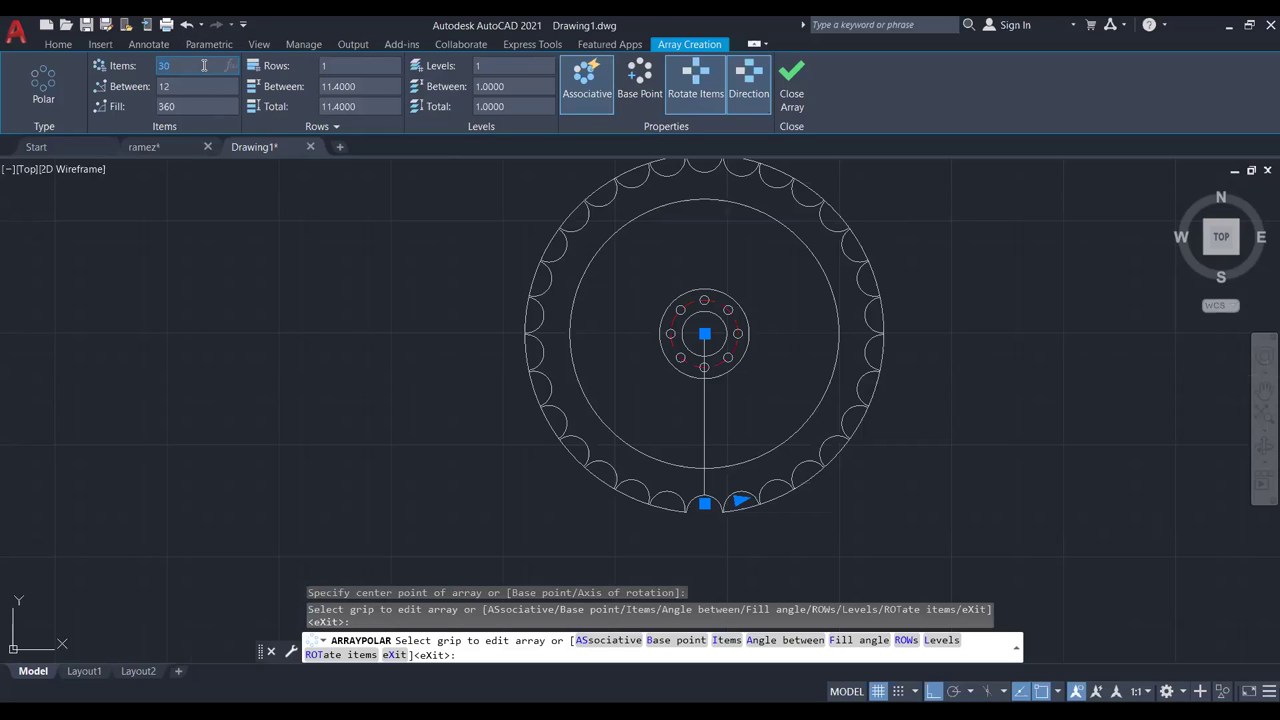
Set the notch array's item count to 20 and finish the array.
type("20")
key("Return")
scroll(612, 265, "down", 1)
scroll(655, 345, "up", 3)
scroll(655, 345, "down", 2)
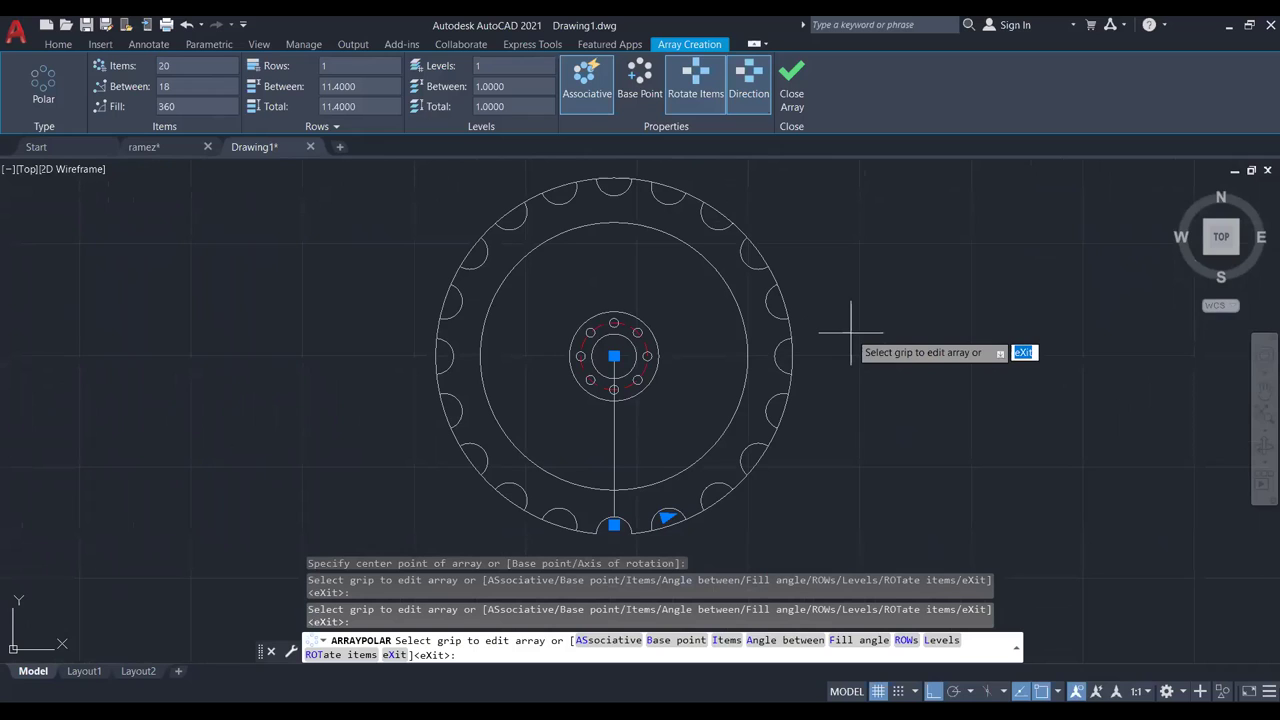
key("Escape")
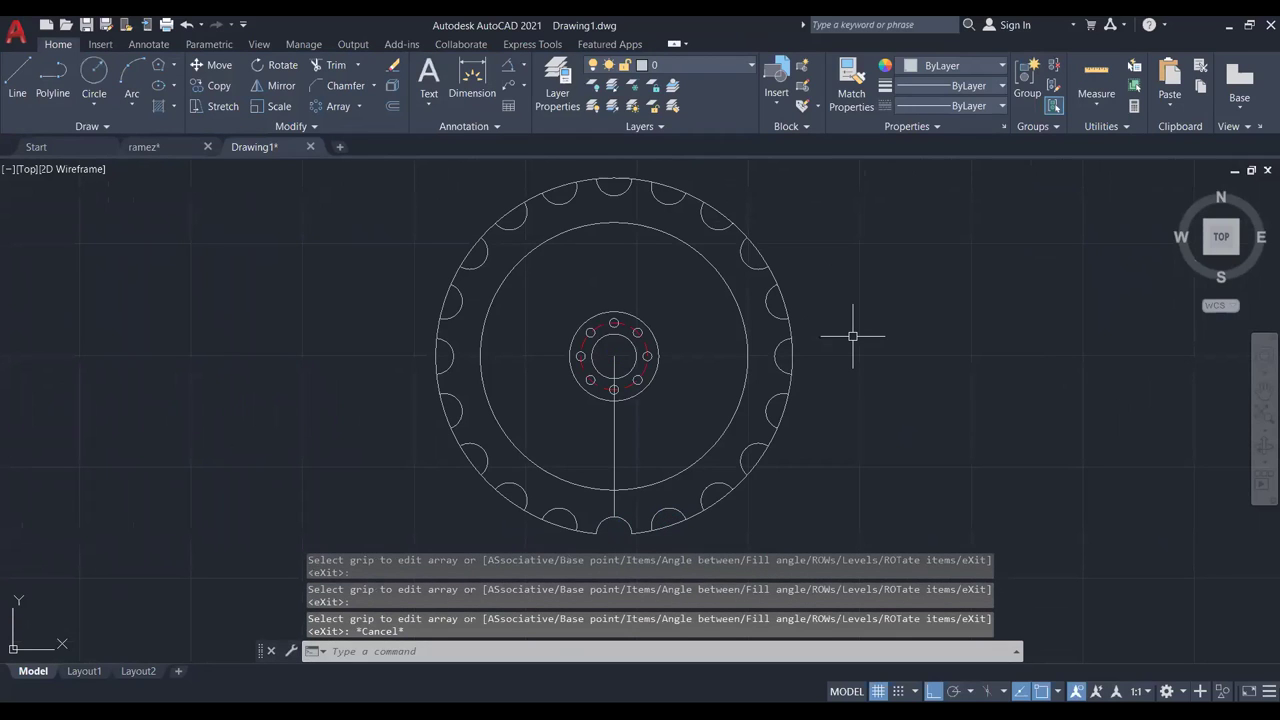
Trim the segments of the outermost circle that span the arrayed notches all around the rim.
type("tr")
key("Return")
left_click(761, 454)
left_click(725, 504)
left_click(672, 522)
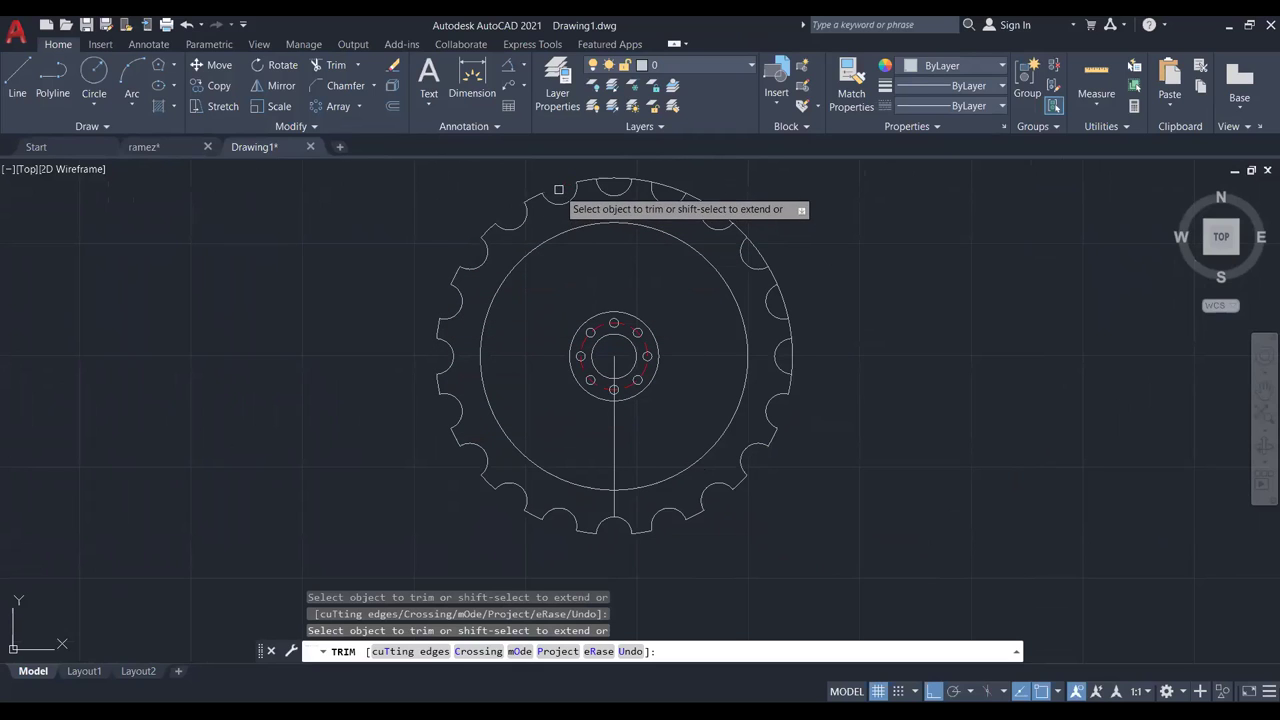
left_click(670, 186)
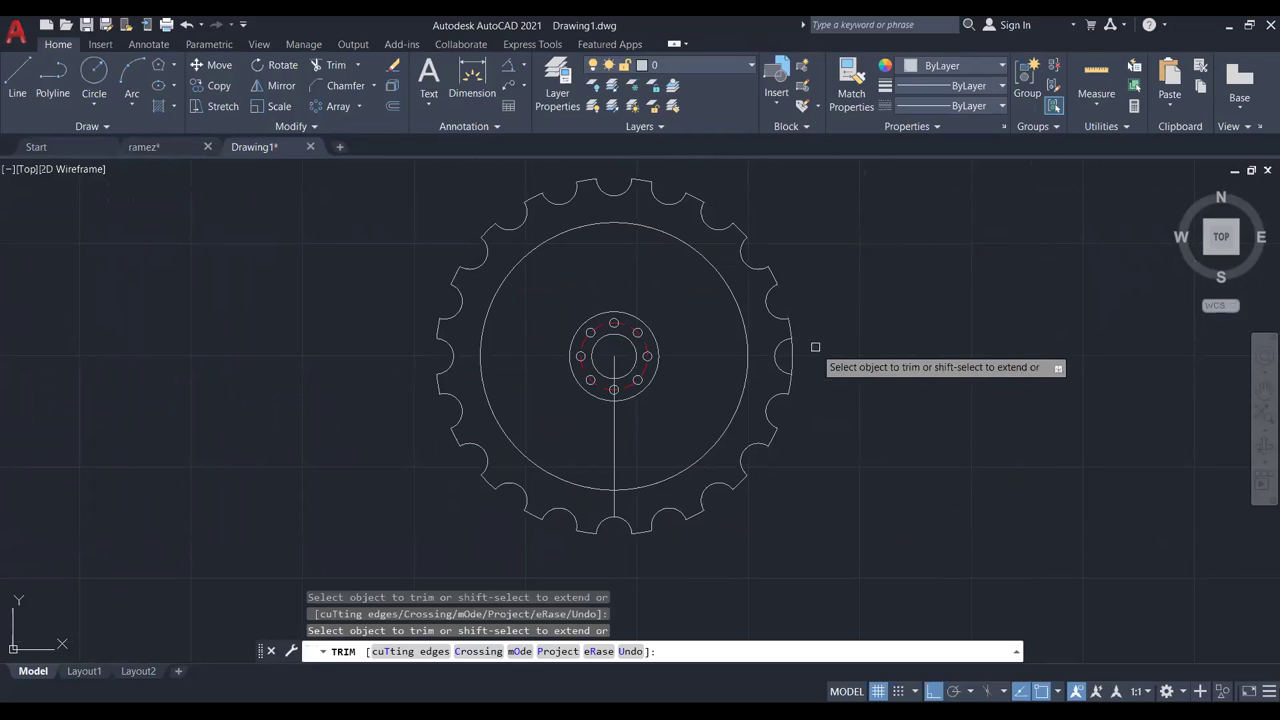
scroll(754, 360, "up", 3)
scroll(740, 358, "down", 3)
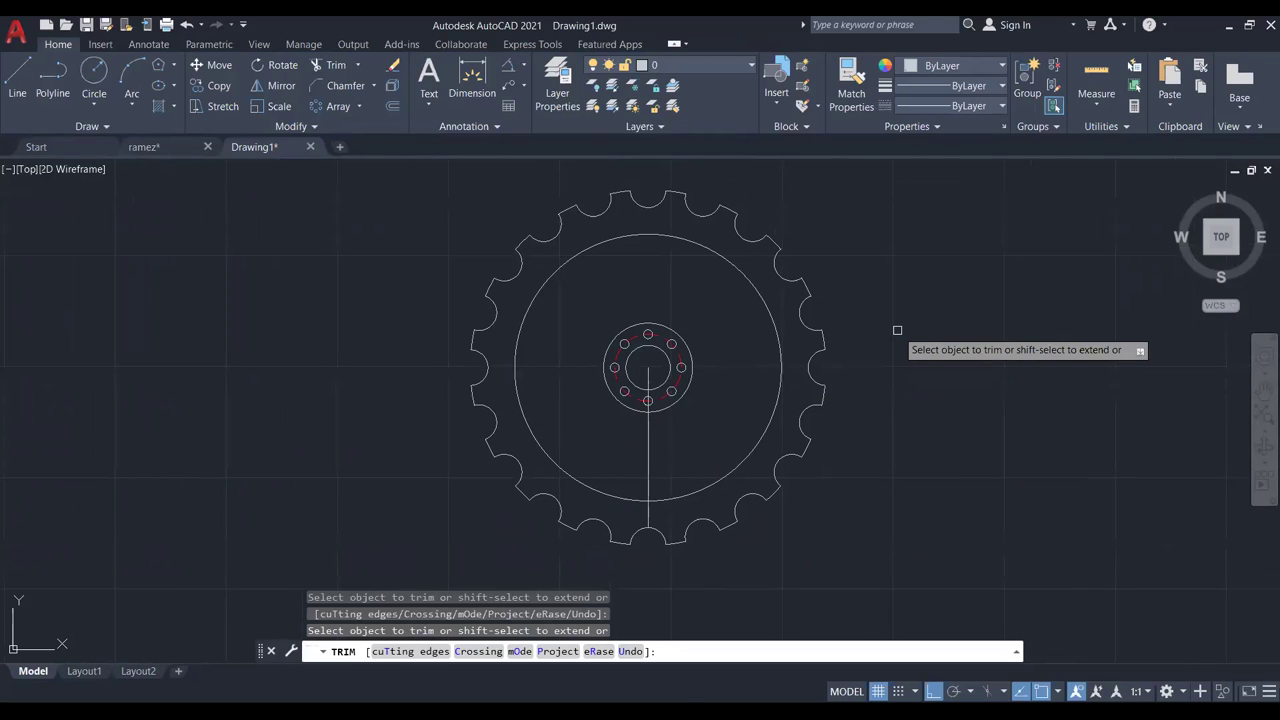
key("Escape")
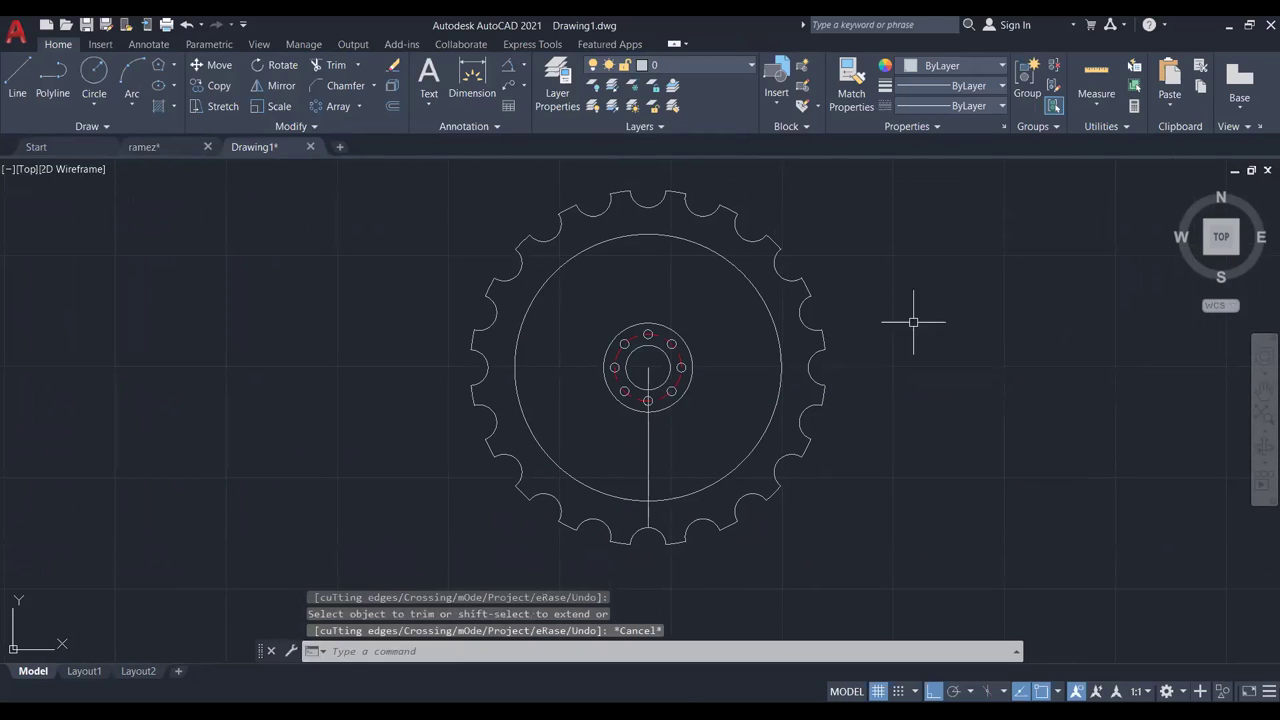
Draw a horizontal line from the common centre to the right, ending beyond the notched rim.
scroll(700, 462, "up", 2)
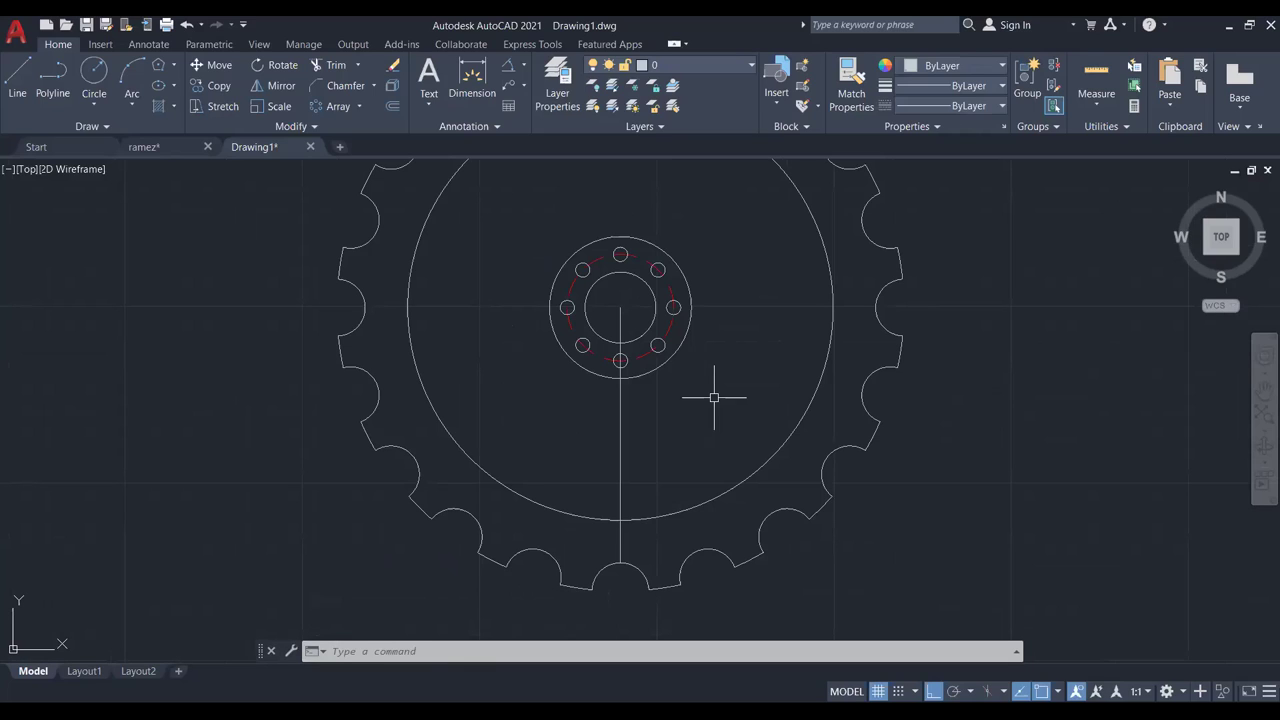
left_click(17, 78)
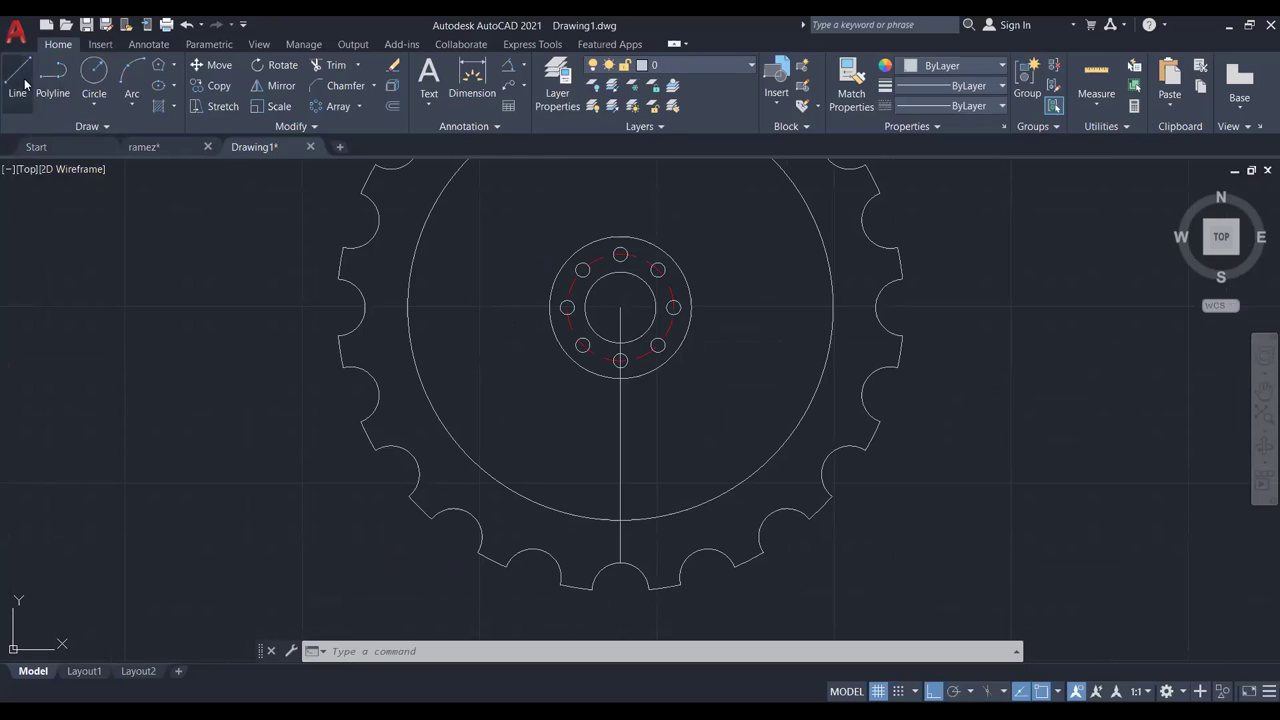
left_click(620, 307)
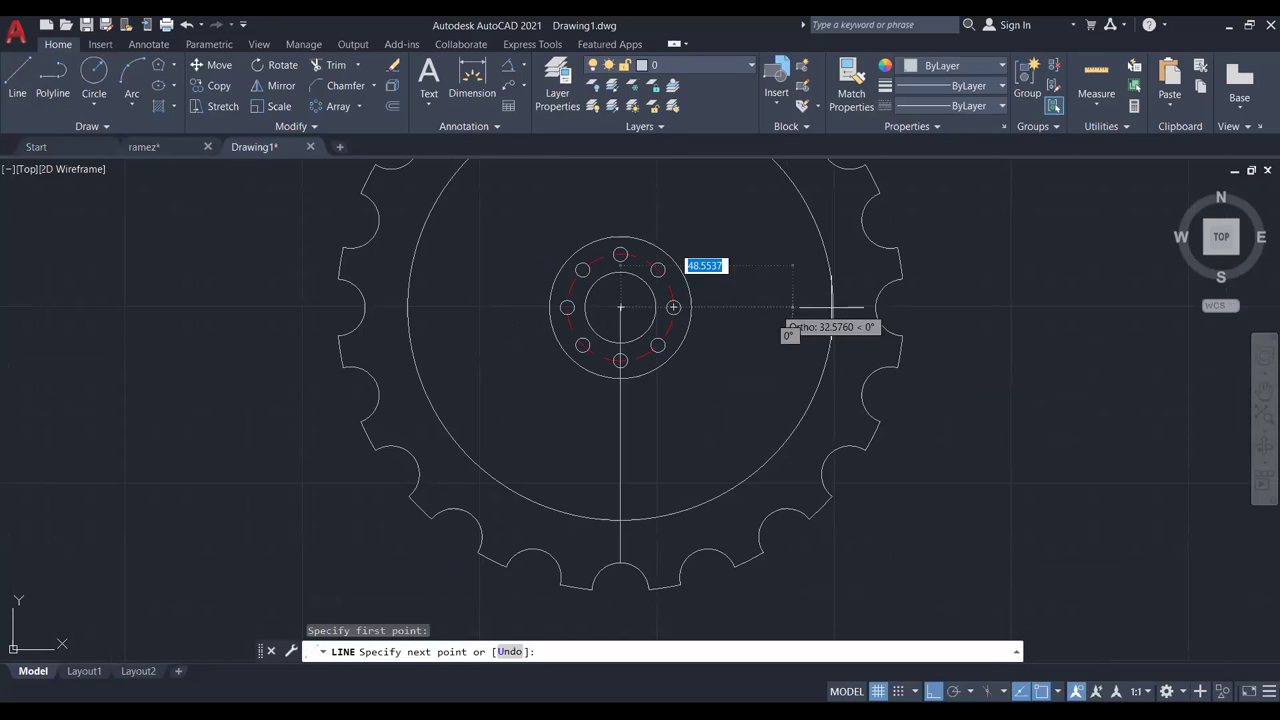
left_click(1044, 307)
key("Escape")
With orthogonal mode off, draw a line 110 long from the common centre at 30° below the horizontal line.
left_click(17, 78)
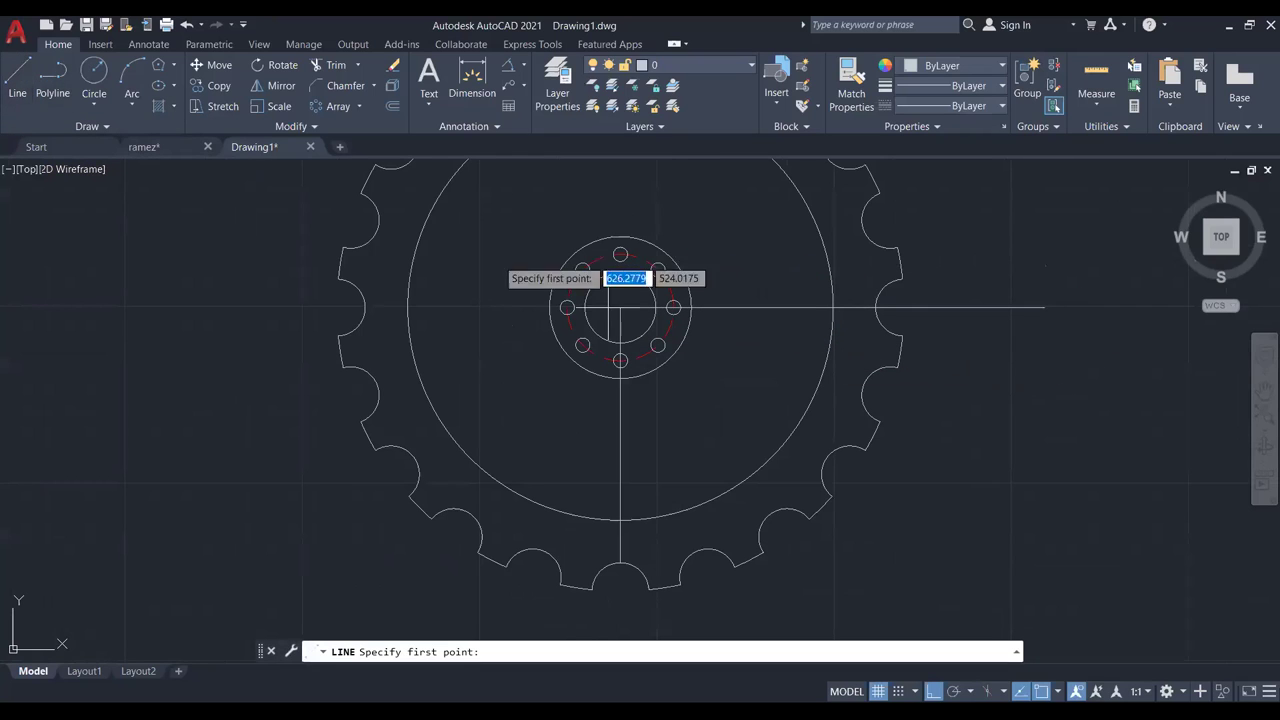
left_click(934, 691)
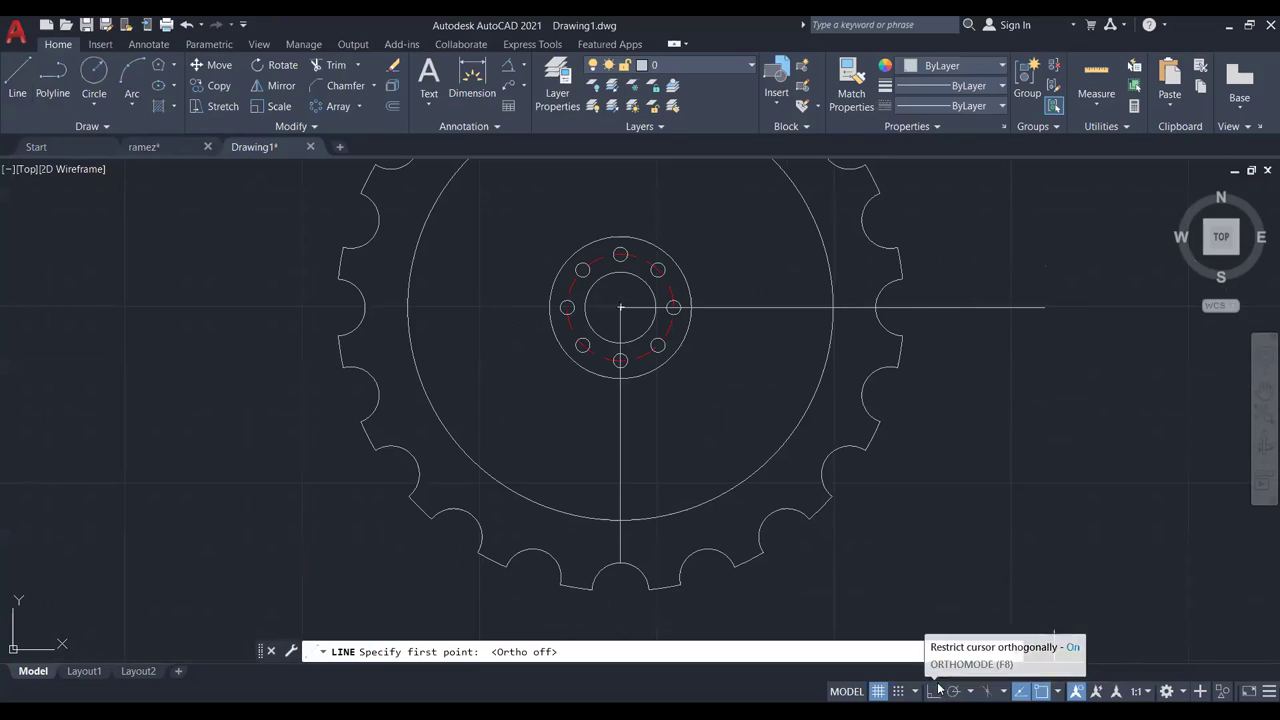
scroll(830, 465, "up", 3)
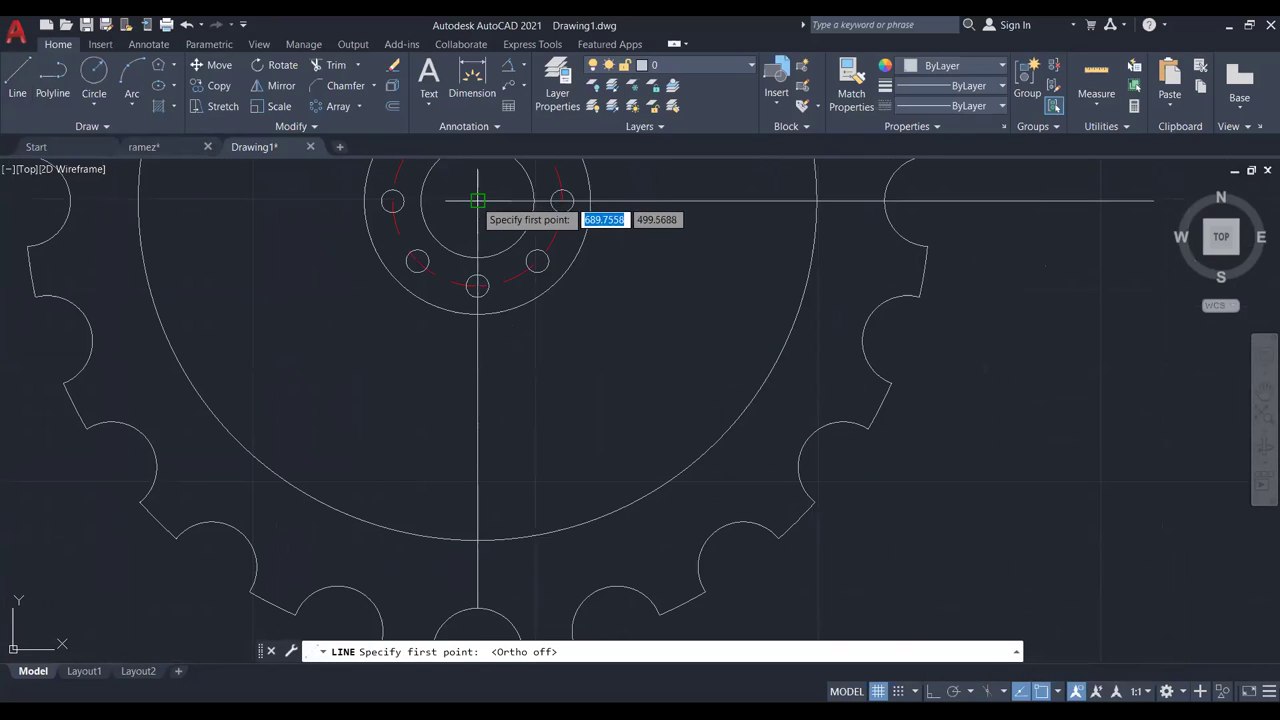
left_click(474, 199)
scroll(1060, 363, "down", 2)
middle_click_drag(1048, 375, 1017, 400)
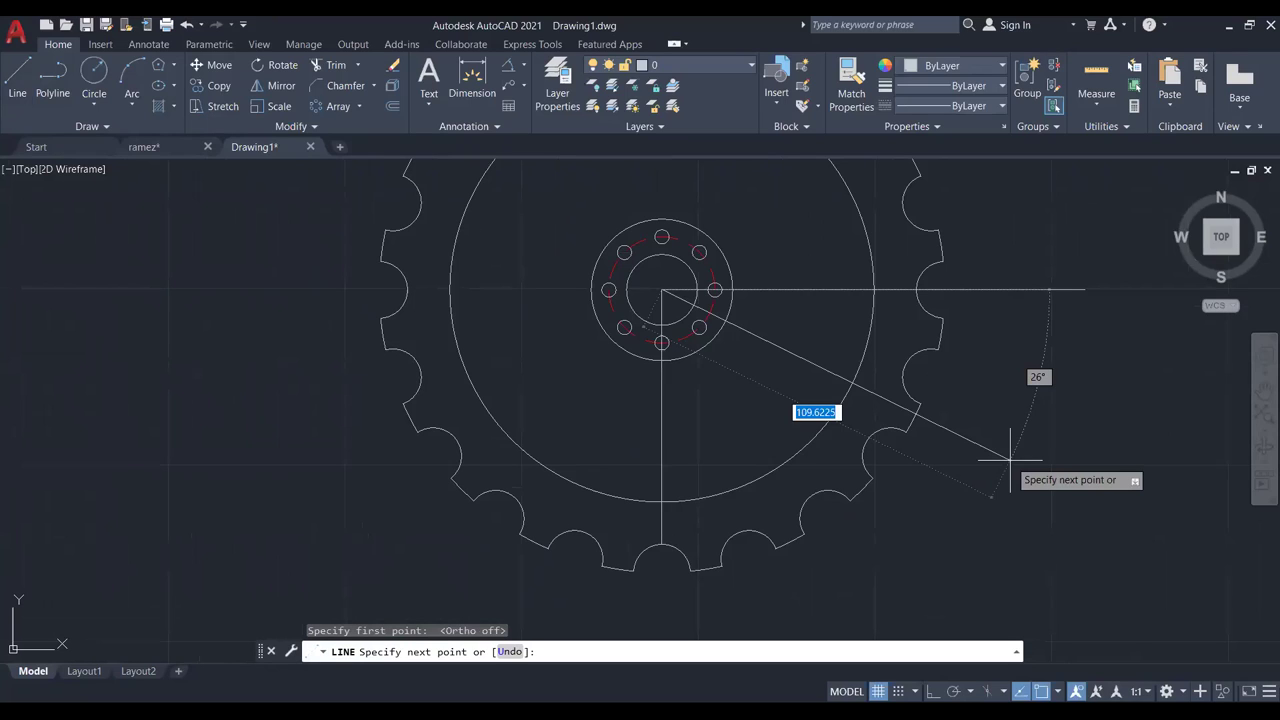
type("110")
key("Tab")
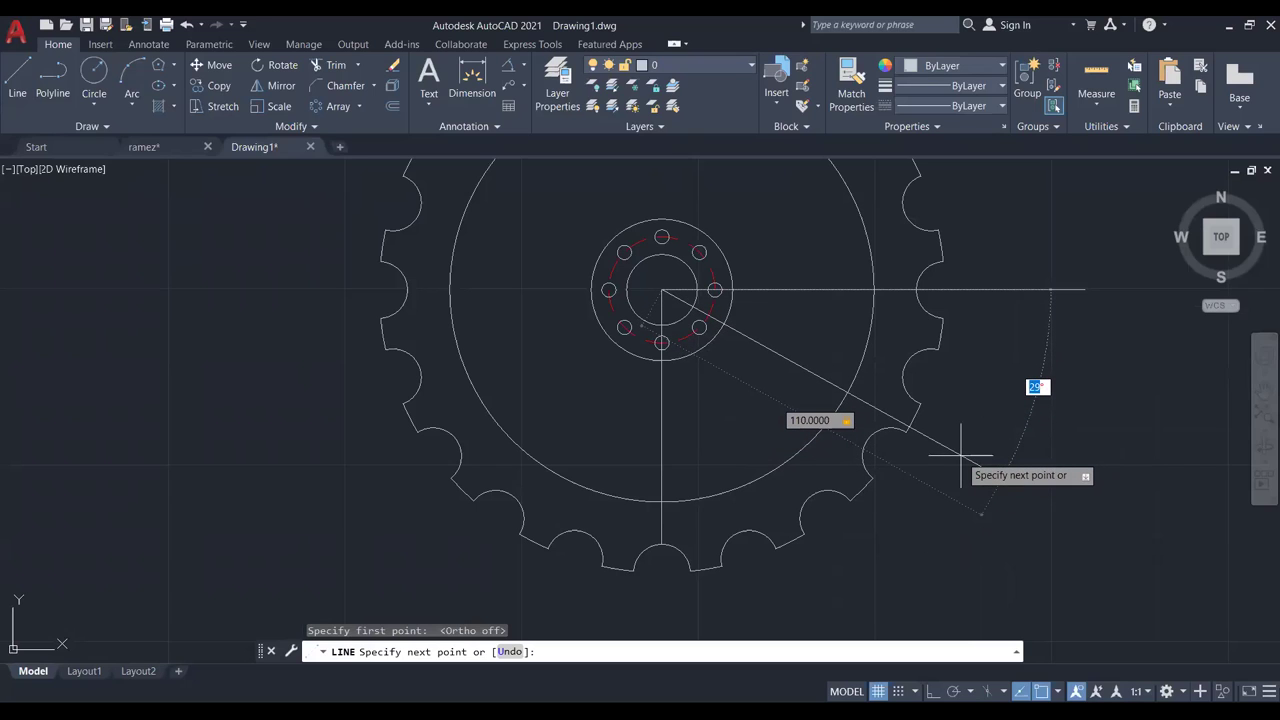
type("30")
key("Return")
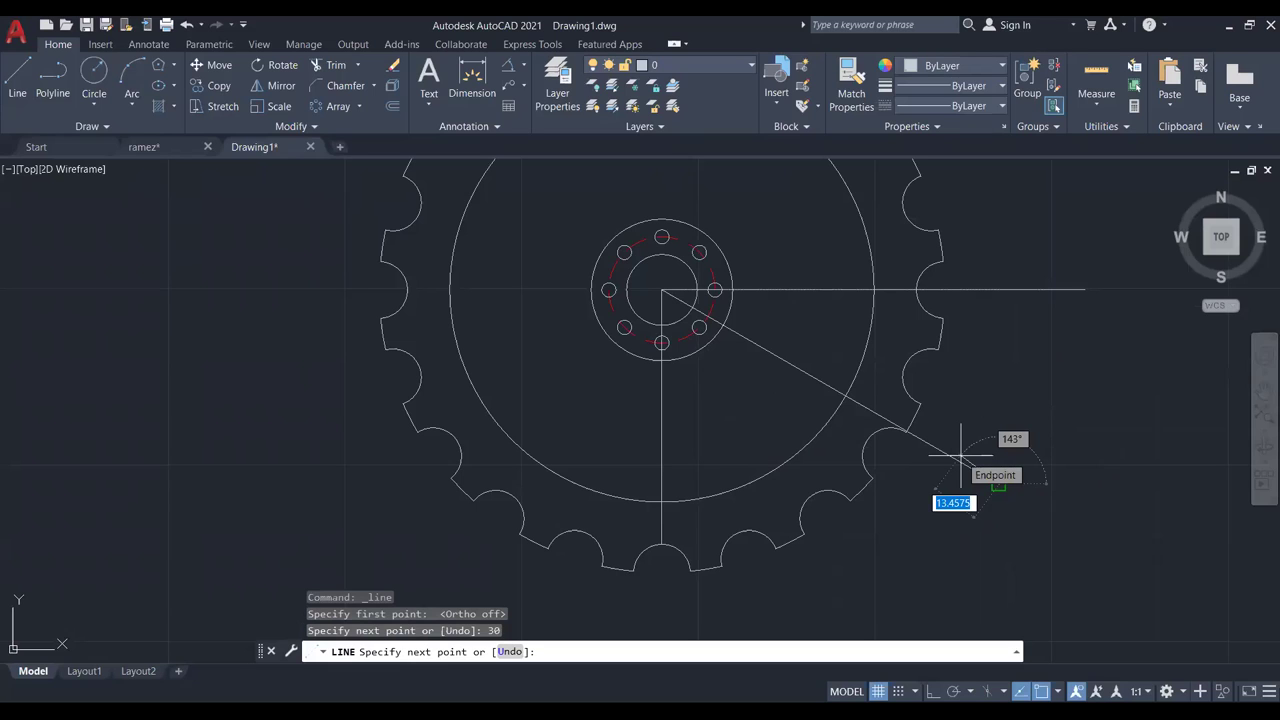
key("Escape")
scroll(766, 314, "up", 1)
scroll(774, 329, "down", 1)
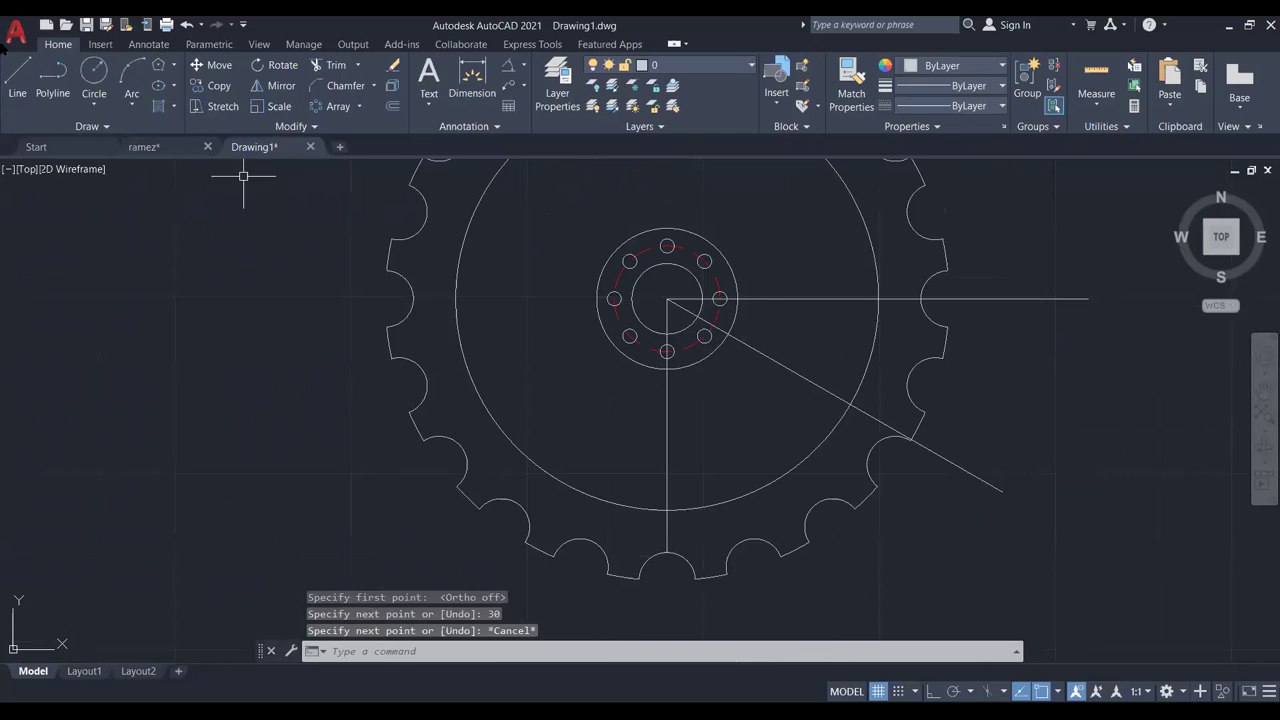
Draw a circle of radius 45 around the common centre, inside the large inner circle of the flange.
left_click(94, 78)
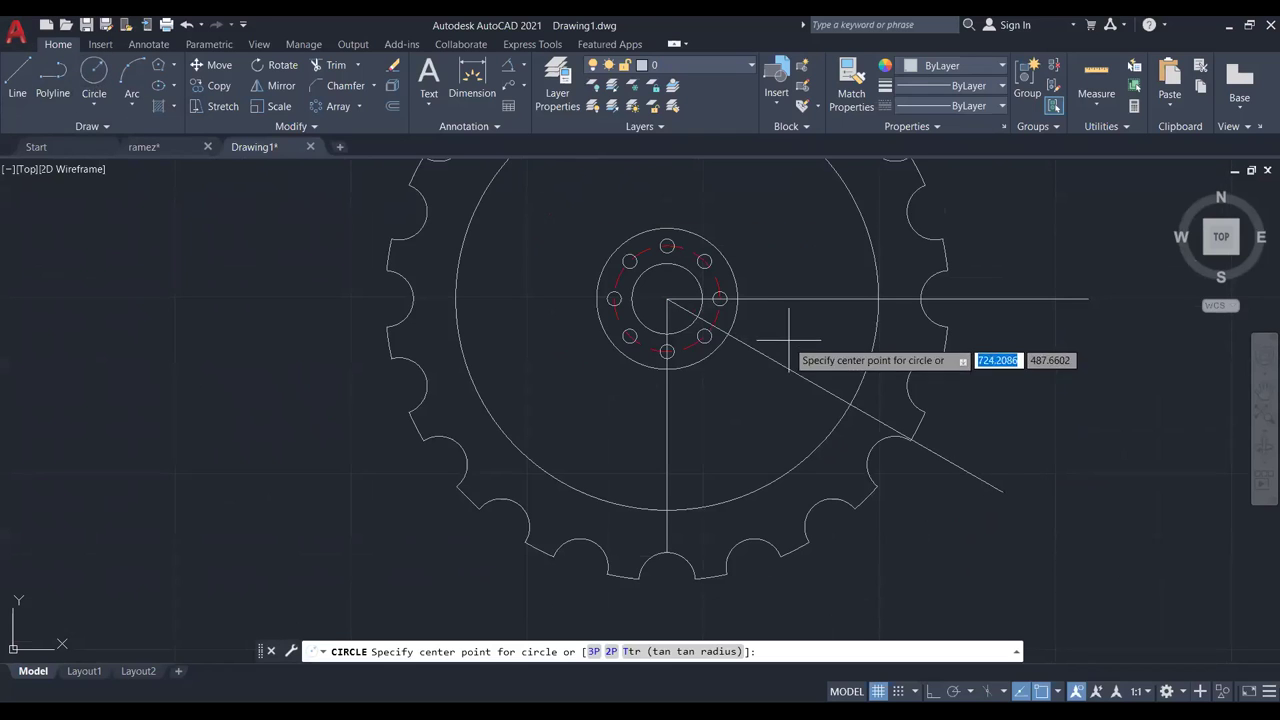
left_click(667, 298)
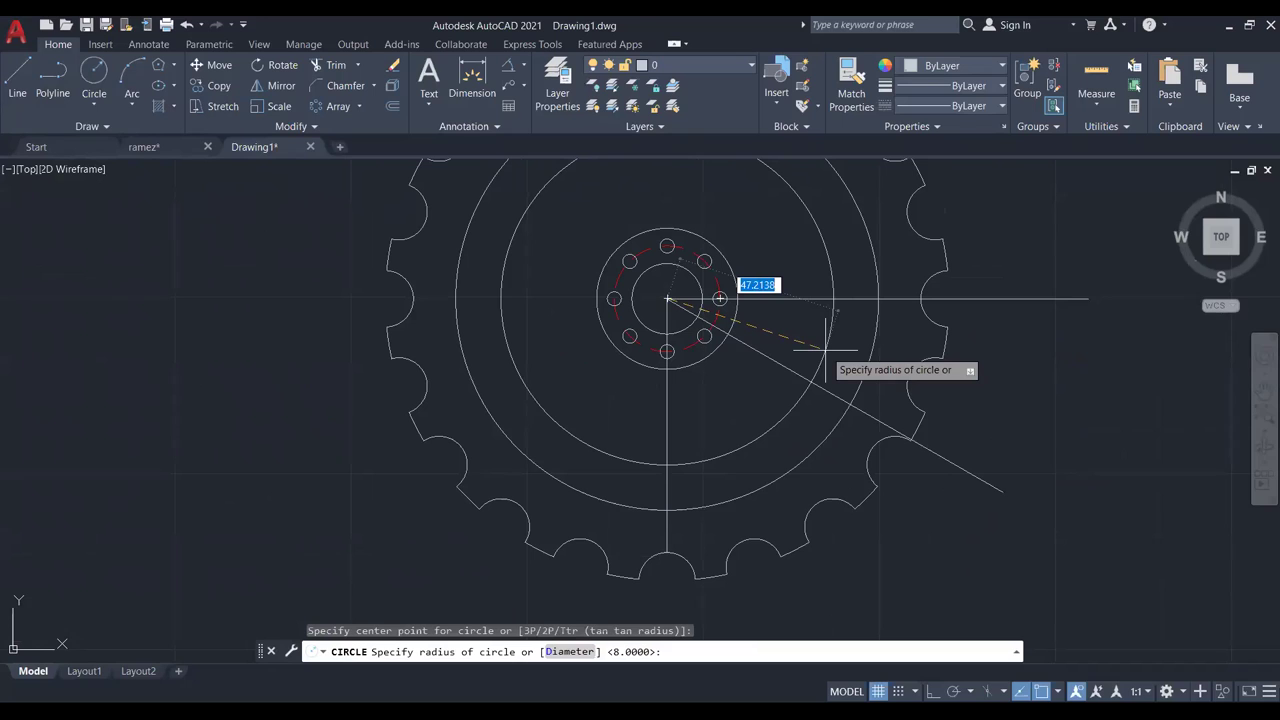
key("Return")
Draw a circle of radius 4 centred where the angled line crosses the radius 45 circle.
scroll(825, 355, "up", 5)
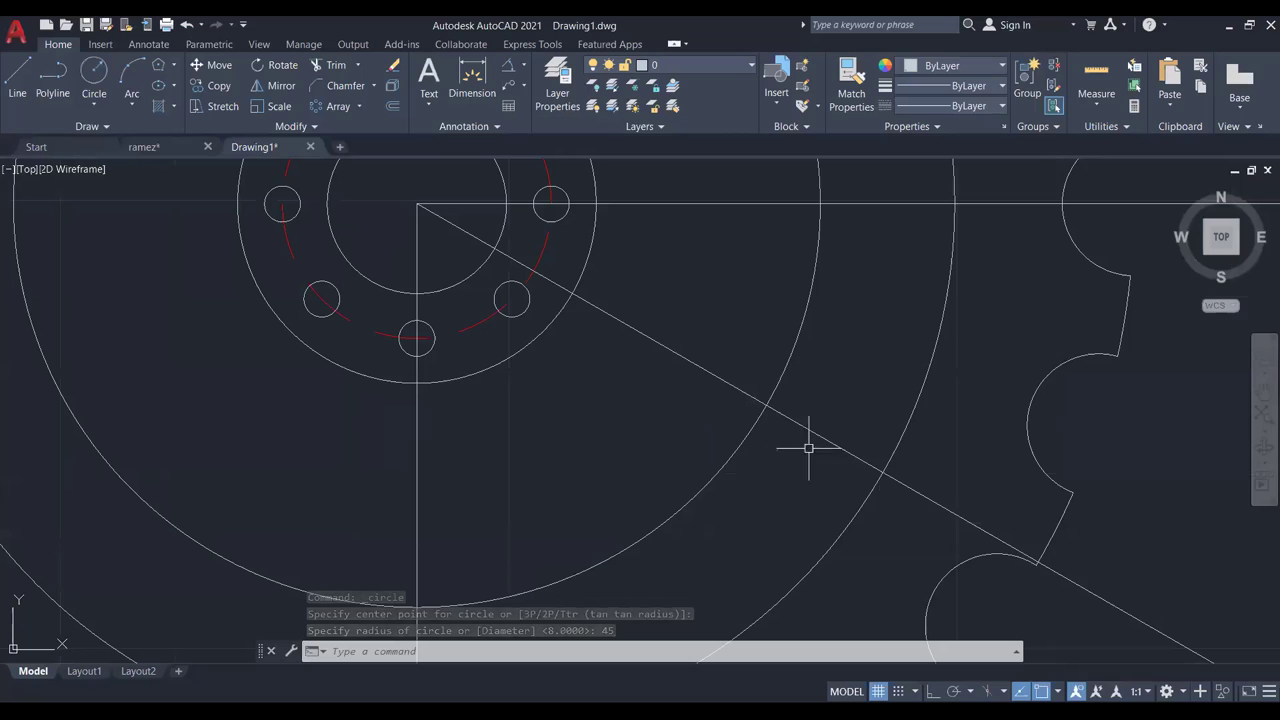
left_click(94, 78)
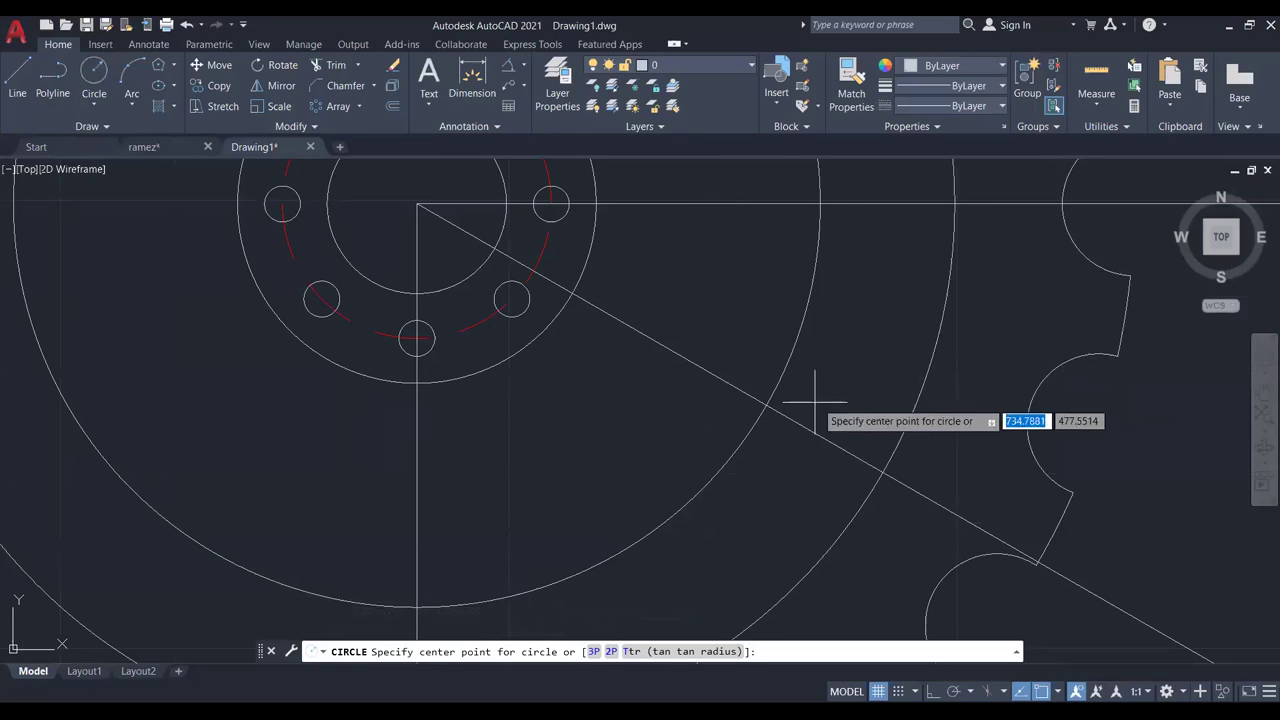
left_click(765, 404)
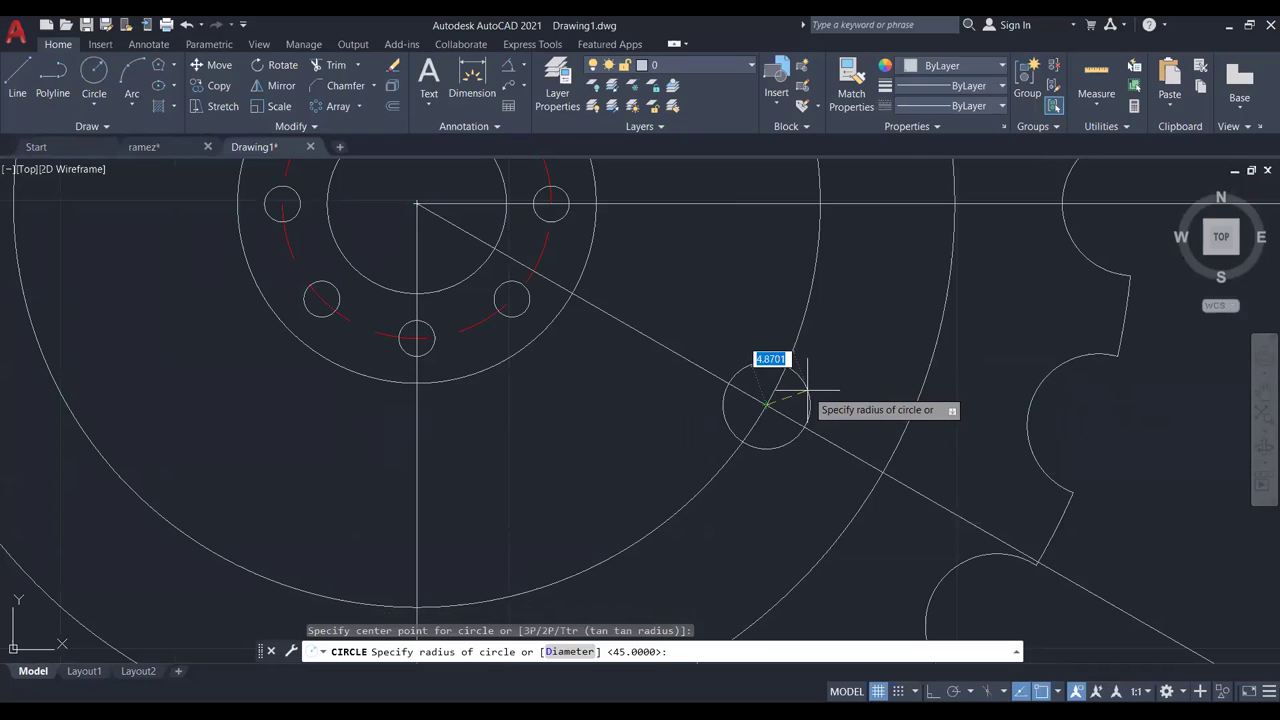
type("4")
key("Return")
key("Escape")
scroll(807, 391, "down", 3)
scroll(890, 358, "up", 1)
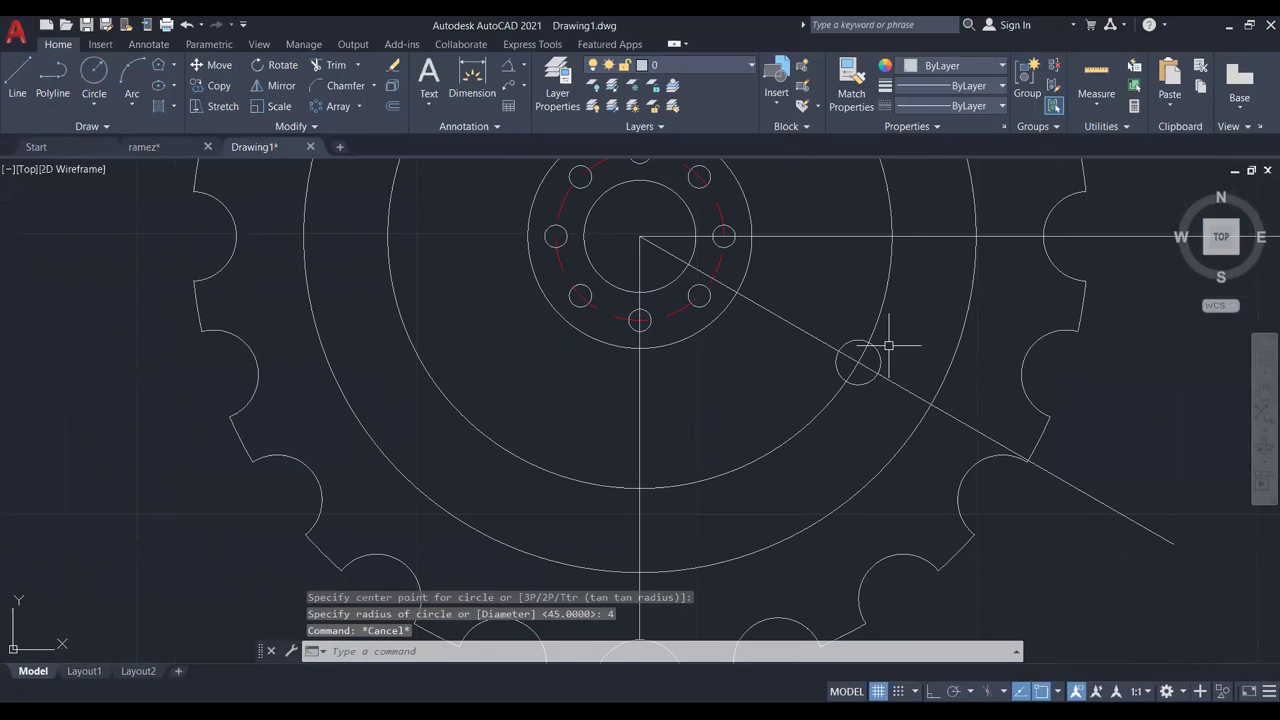
Create a polar array of the radius 4 circle about the common centre with 7 items.
left_click(857, 382)
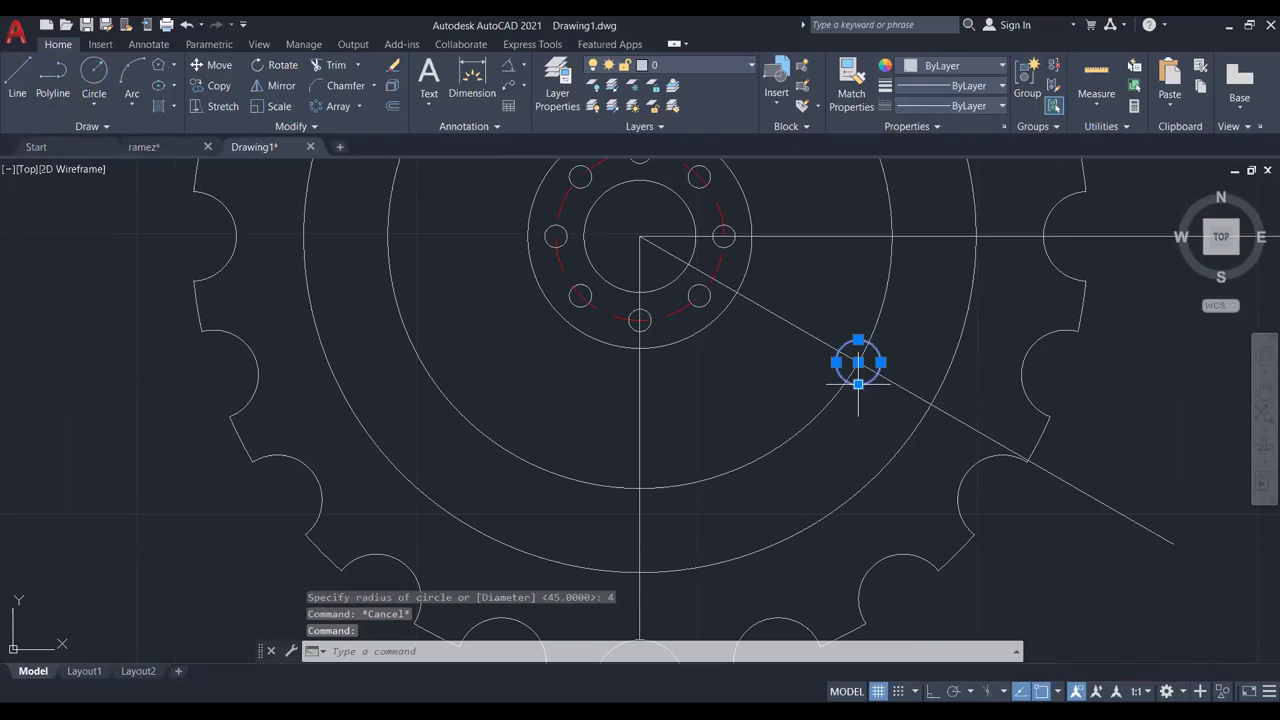
left_click(320, 107)
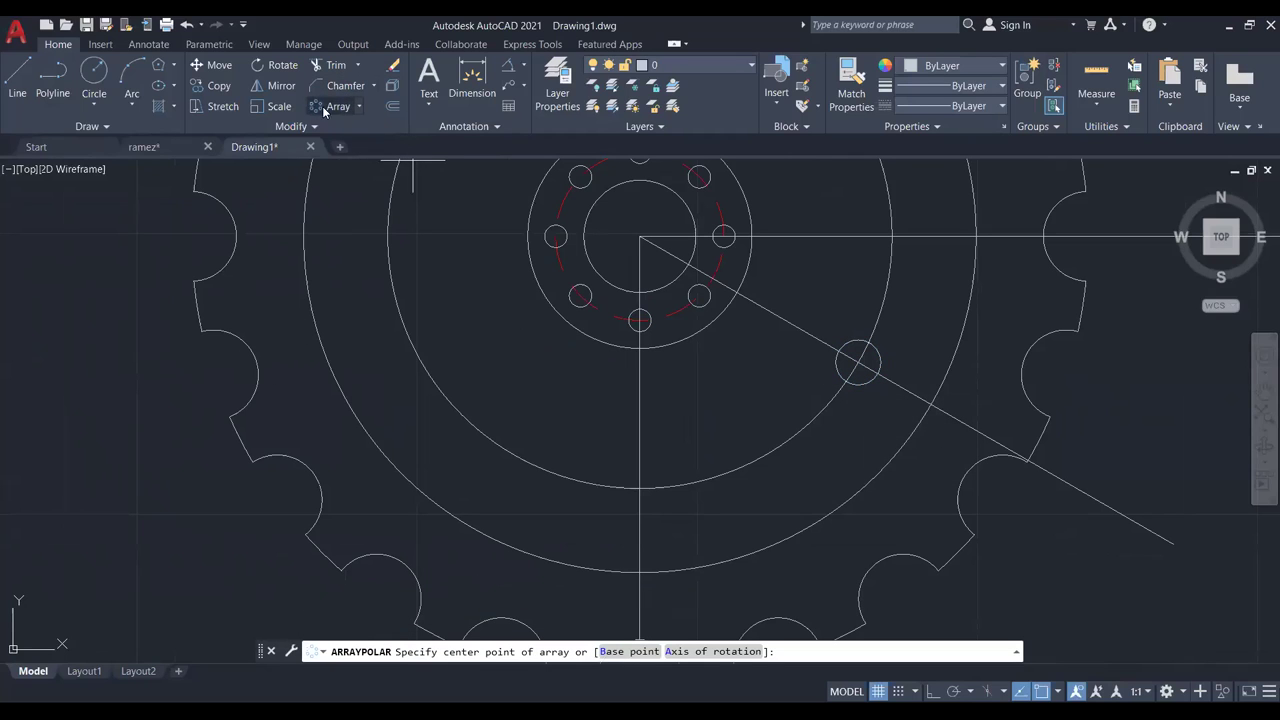
left_click(640, 237)
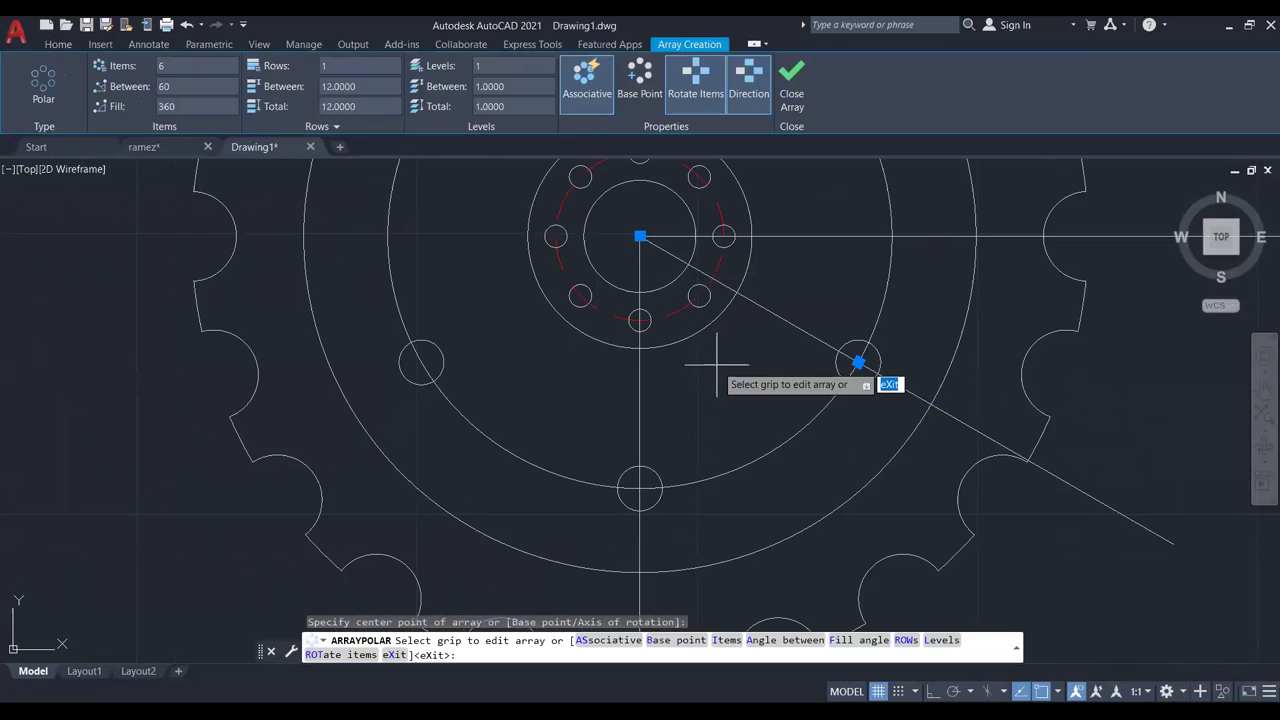
scroll(709, 366, "down", 3)
scroll(721, 390, "up", 2)
scroll(722, 390, "down", 2)
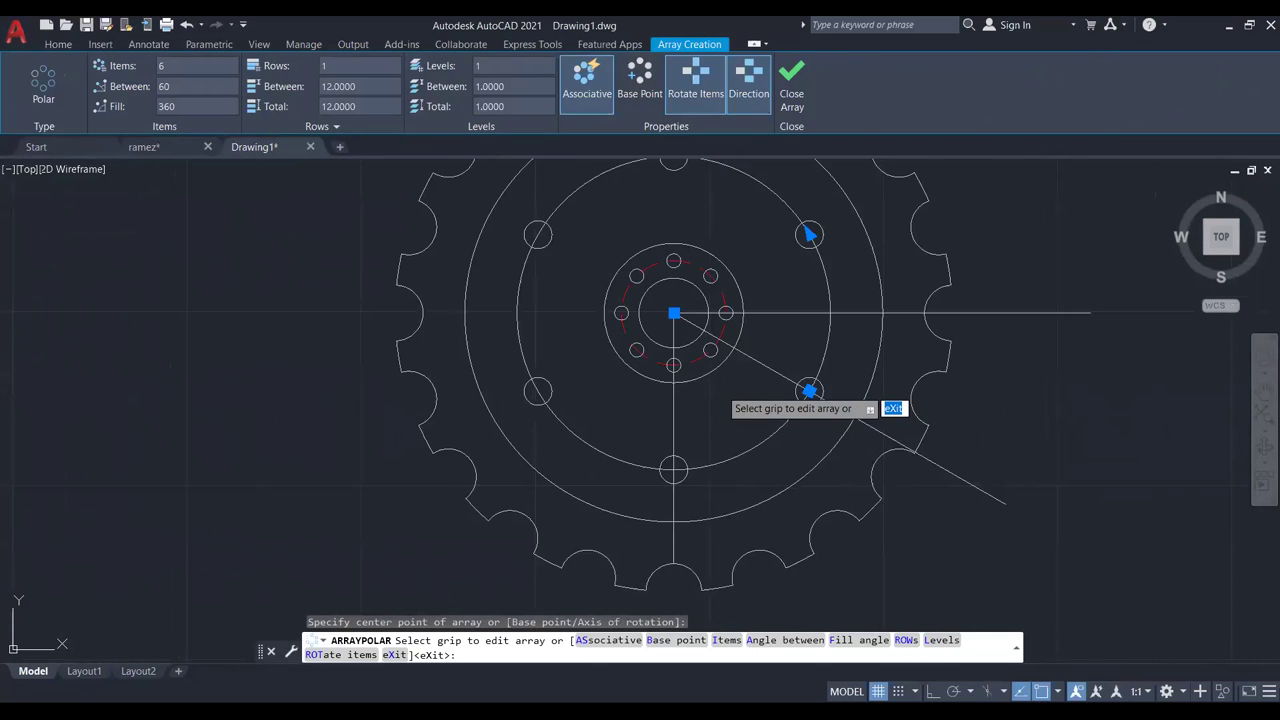
middle_click_drag(722, 390, 717, 430)
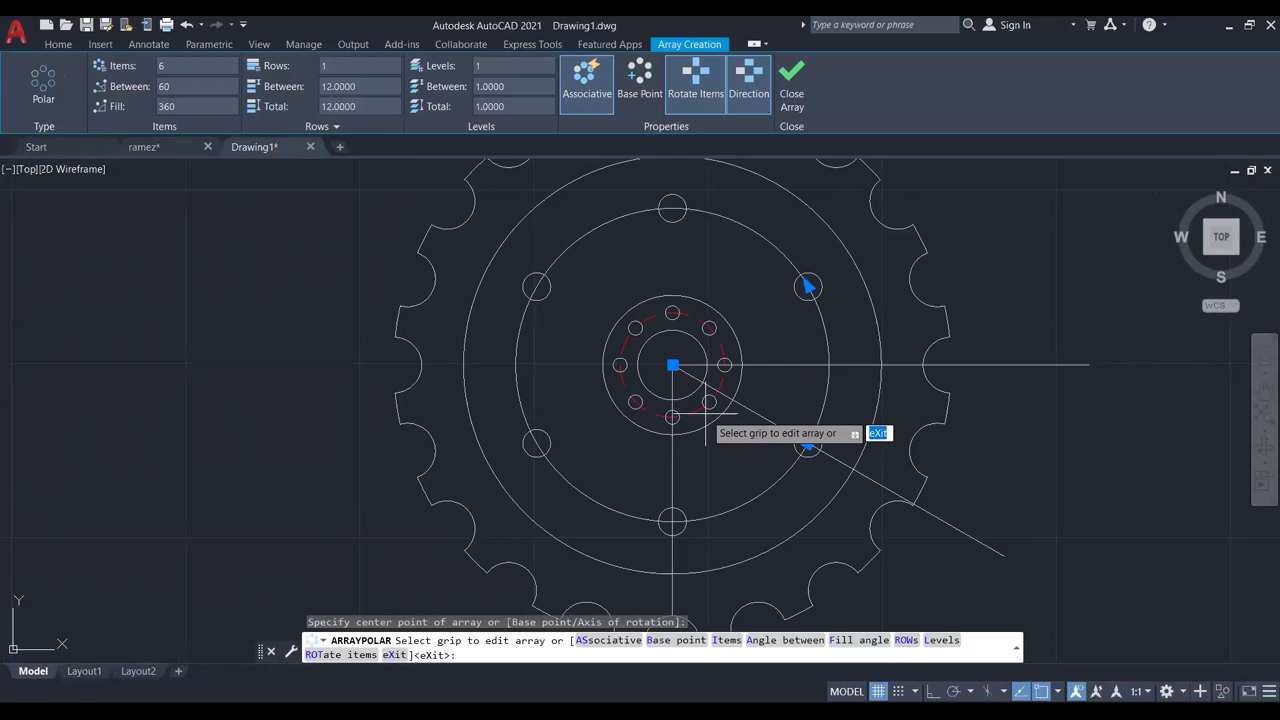
left_click(200, 68)
type("7")
key("Return")
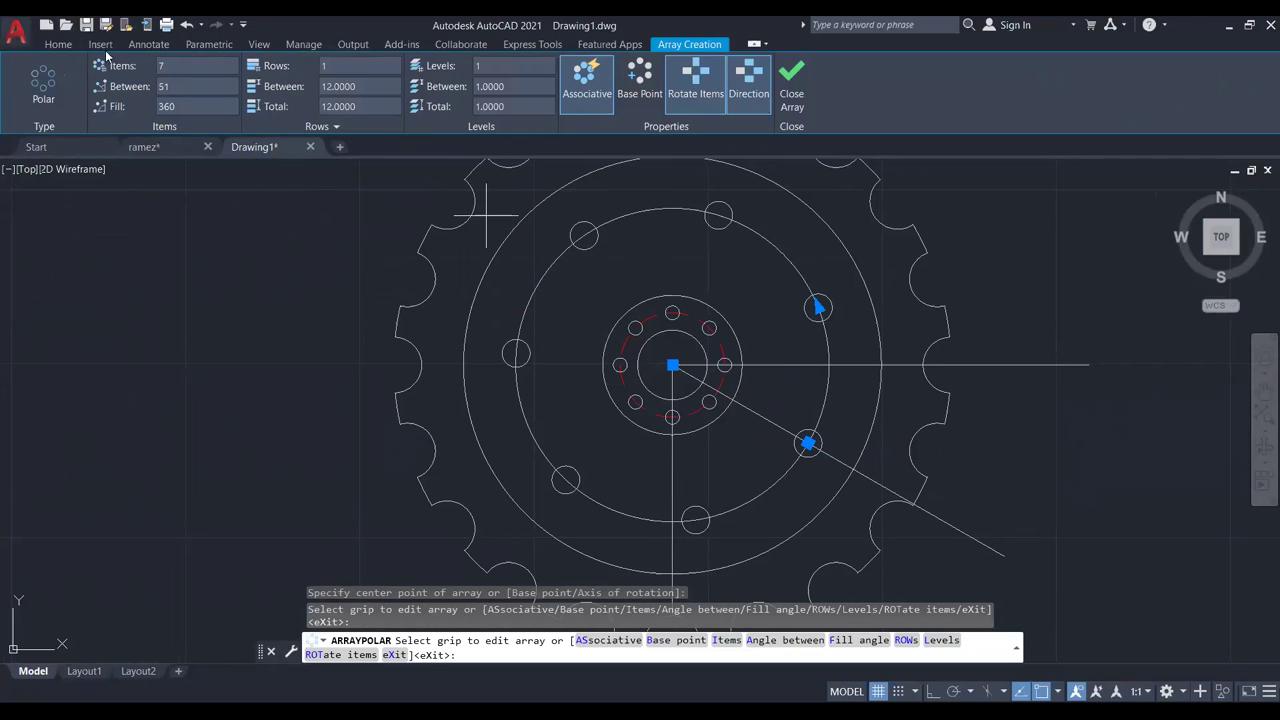
Set the angle between the arrayed circles to 10°.
left_click(202, 88)
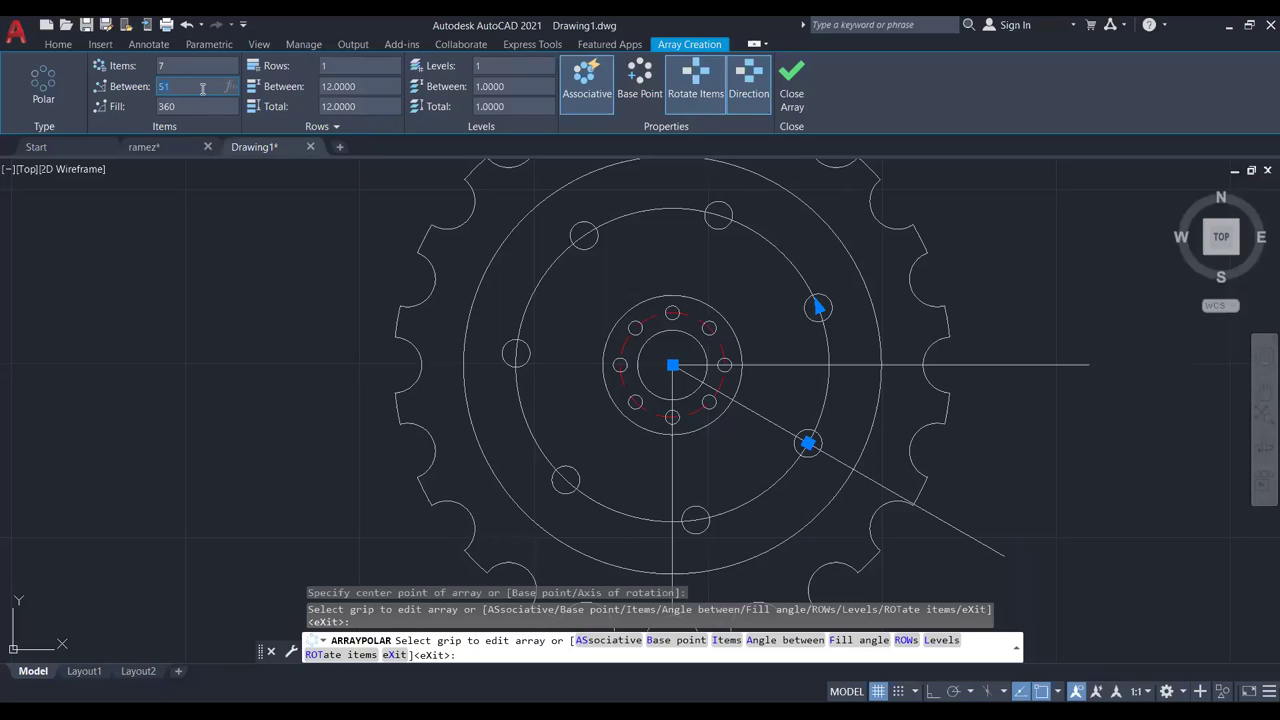
type("10")
key("Return")
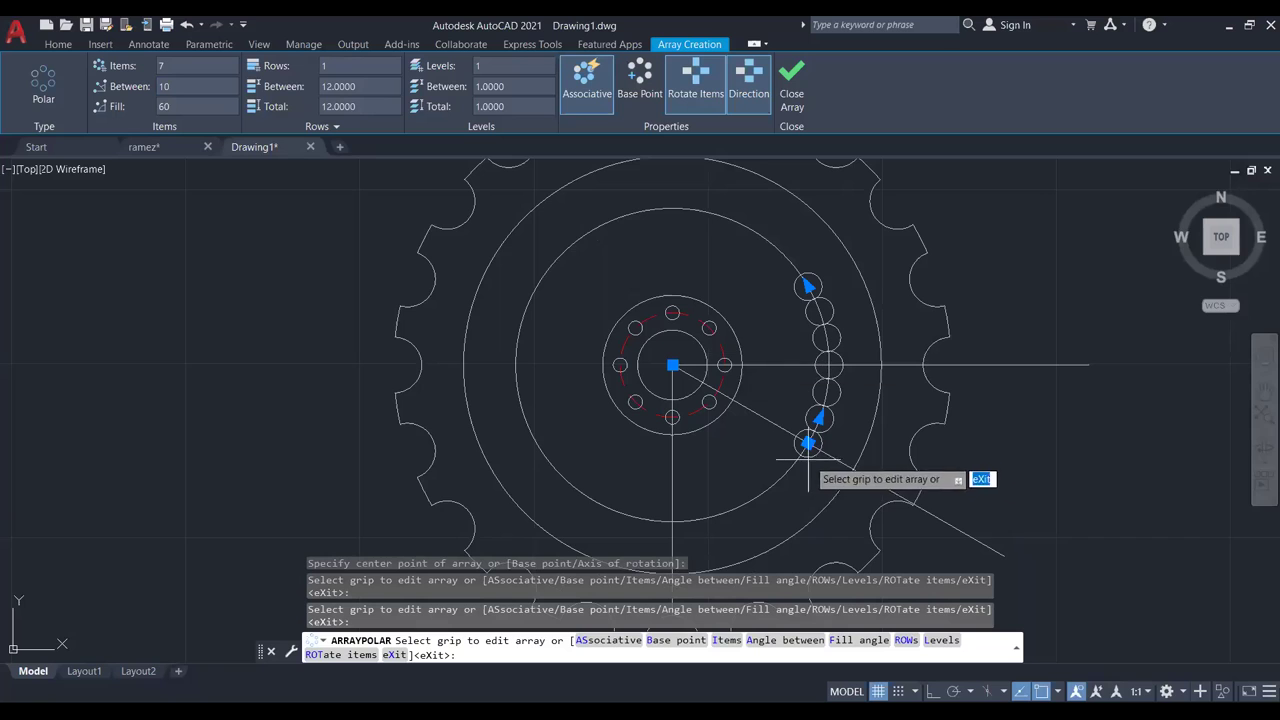
middle_click_drag(808, 445, 805, 393)
scroll(805, 393, "up", 2)
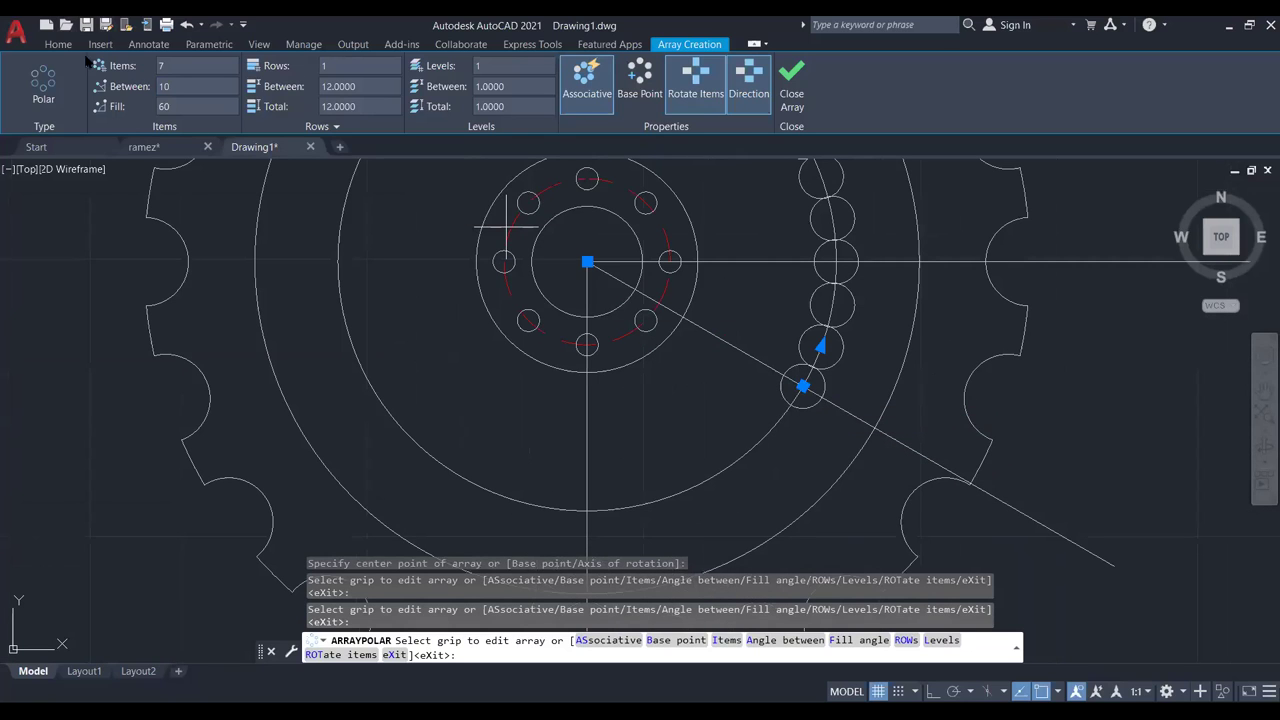
Set the angle between the arrayed circles to 15° and finish the polar array.
left_click(201, 86)
type("15")
key("Return")
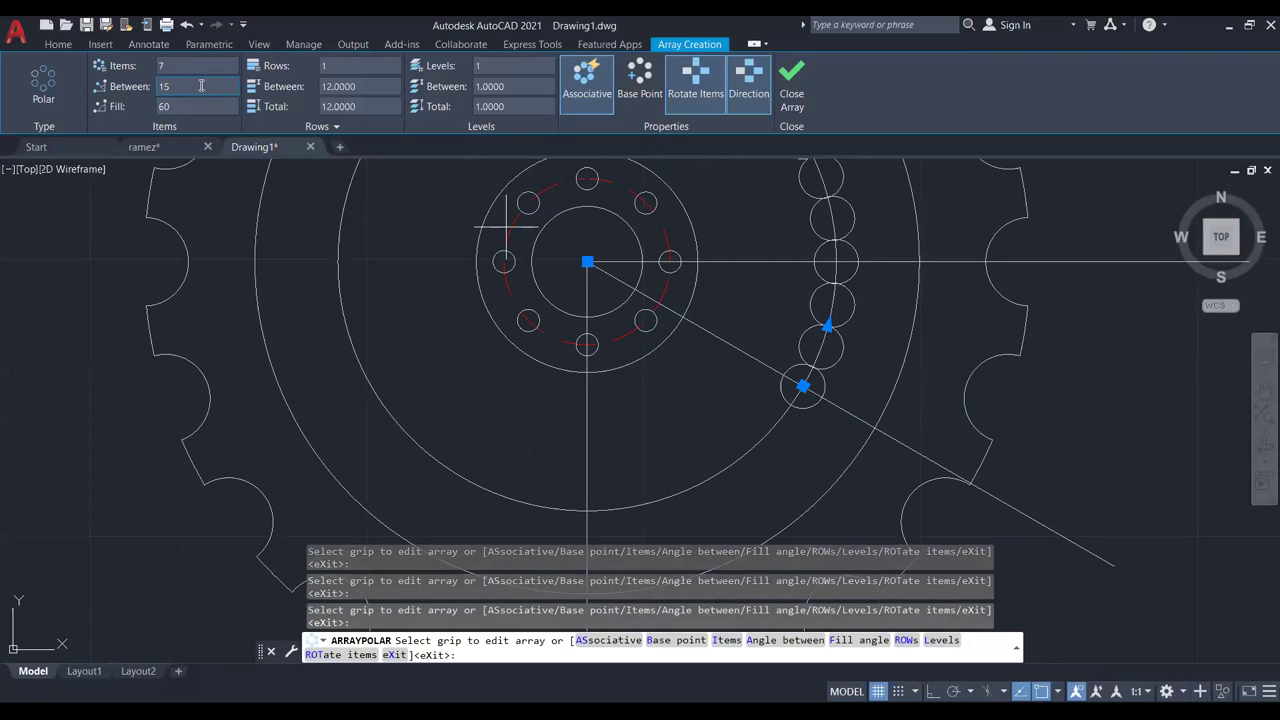
scroll(555, 212, "down", 2)
scroll(661, 272, "up", 1)
scroll(720, 320, "down", 1)
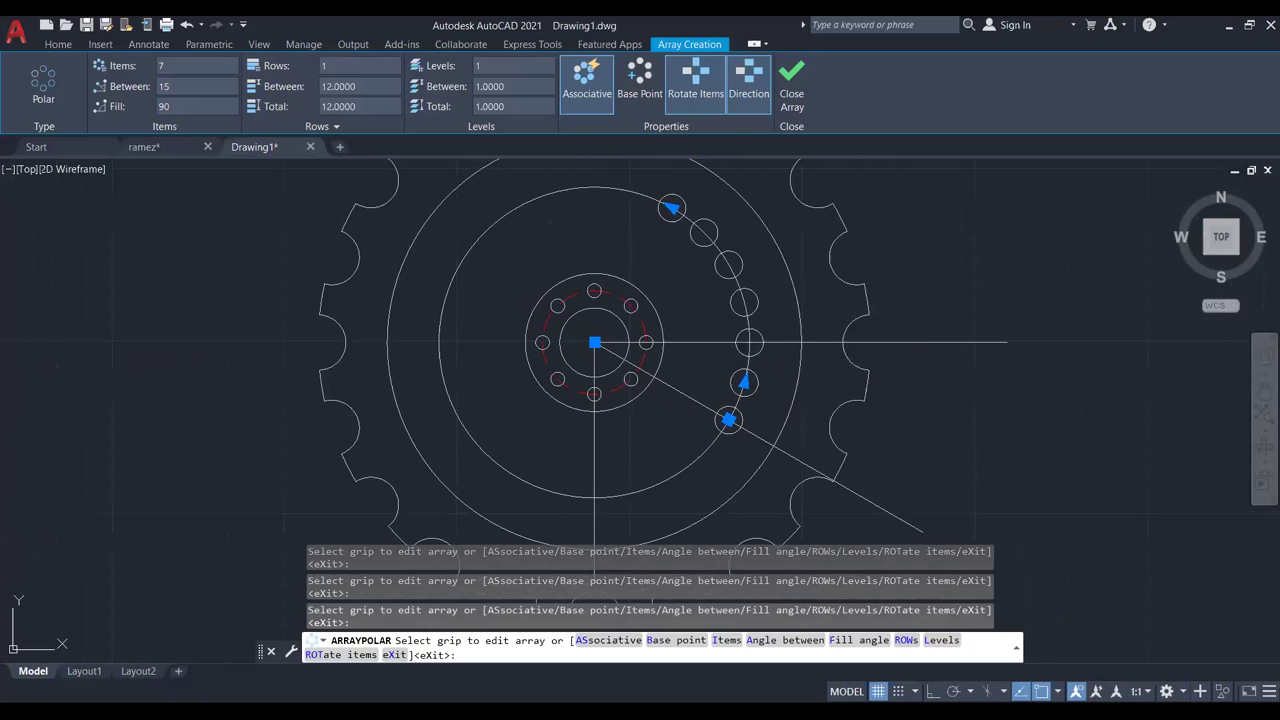
key("Escape")
left_click(731, 432)
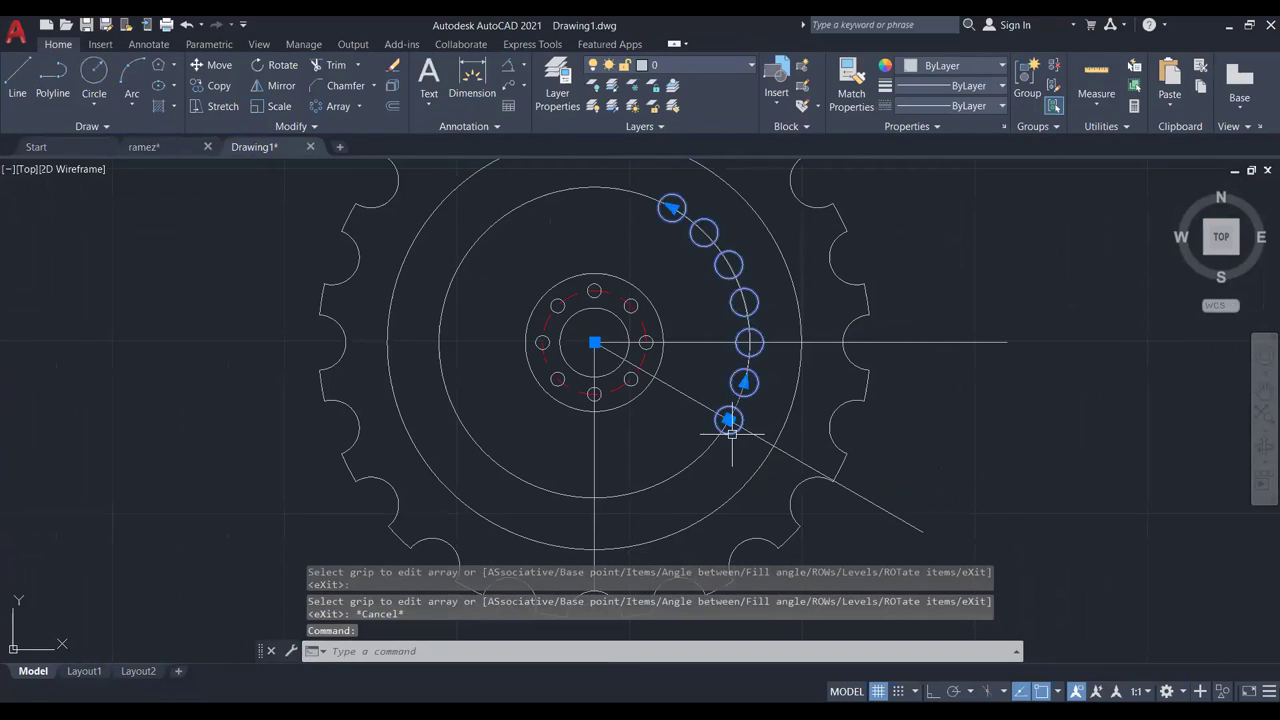
left_click(729, 420)
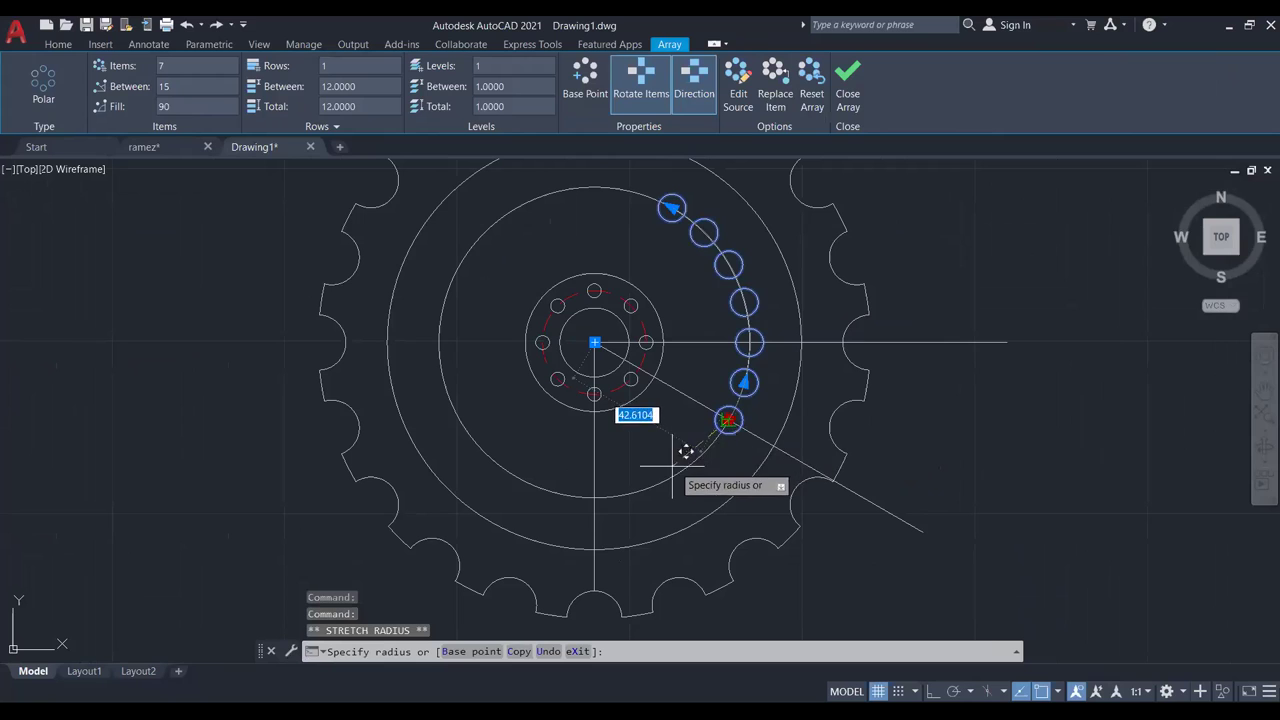
key("Escape")
scroll(716, 443, "up", 2)
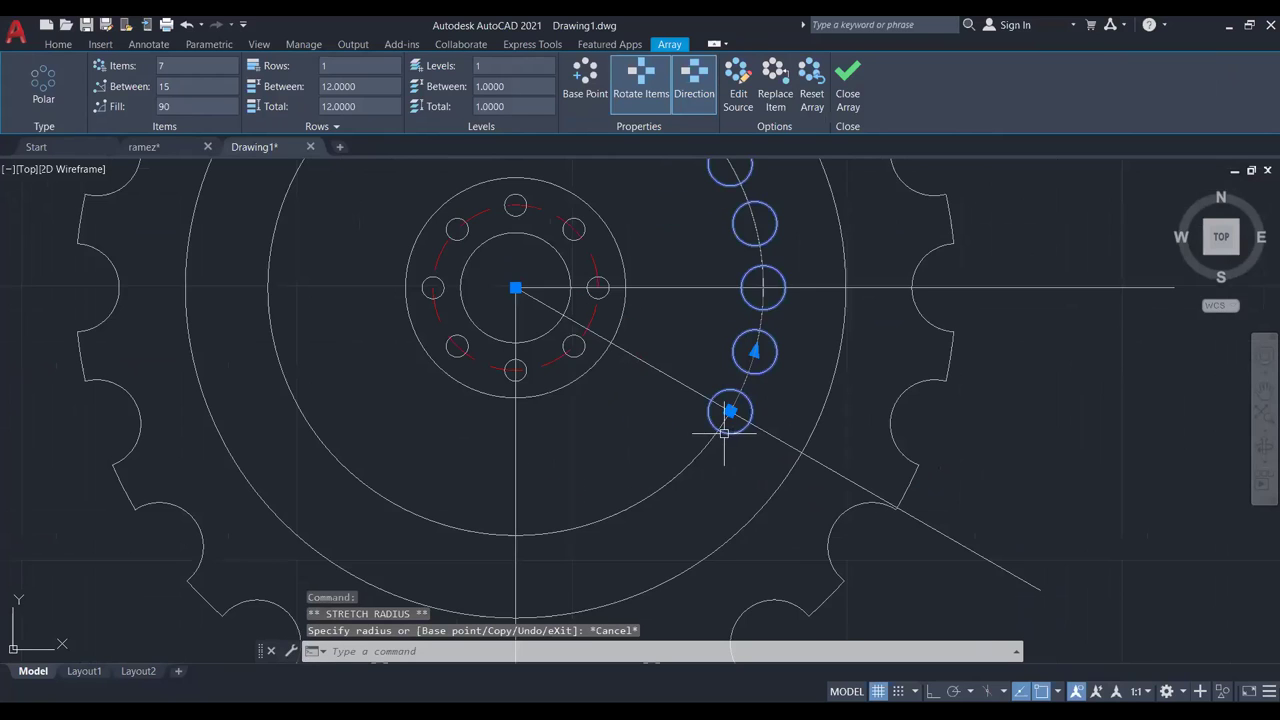
scroll(755, 465, "down", 2)
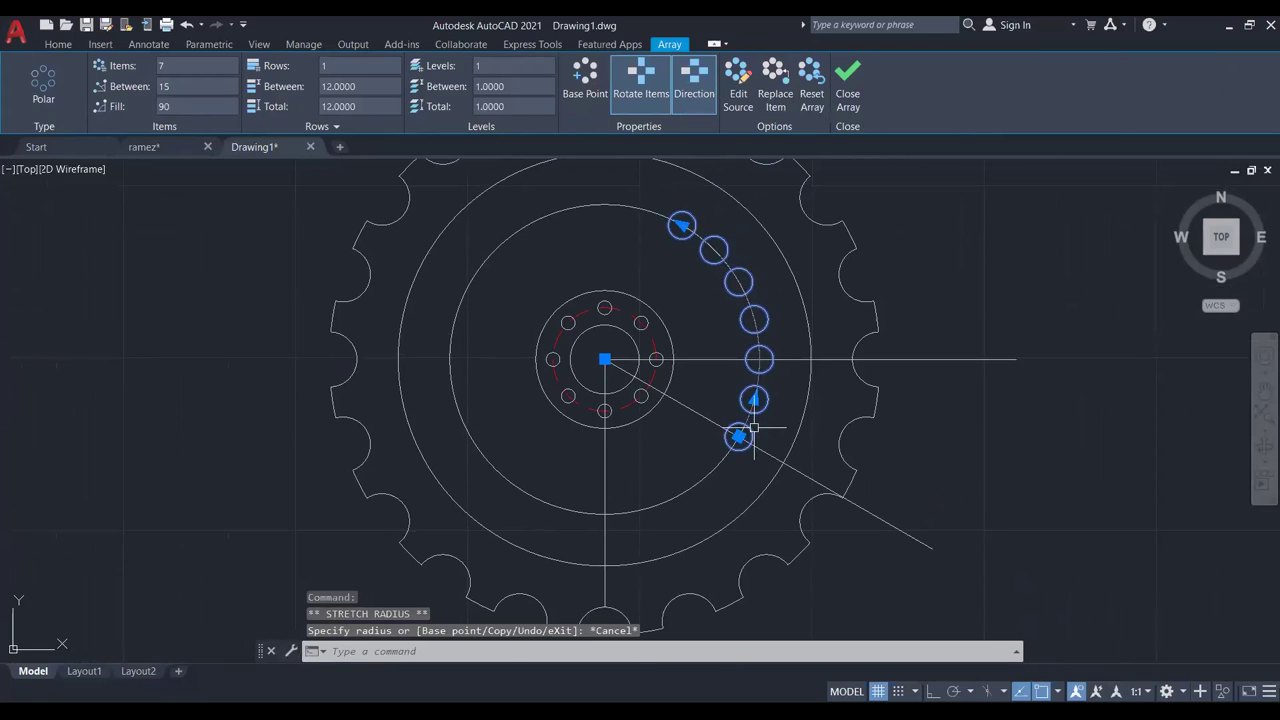
Try to extend the circle array around its pitch circle to 15 items, and undo the change.
left_click(681, 225)
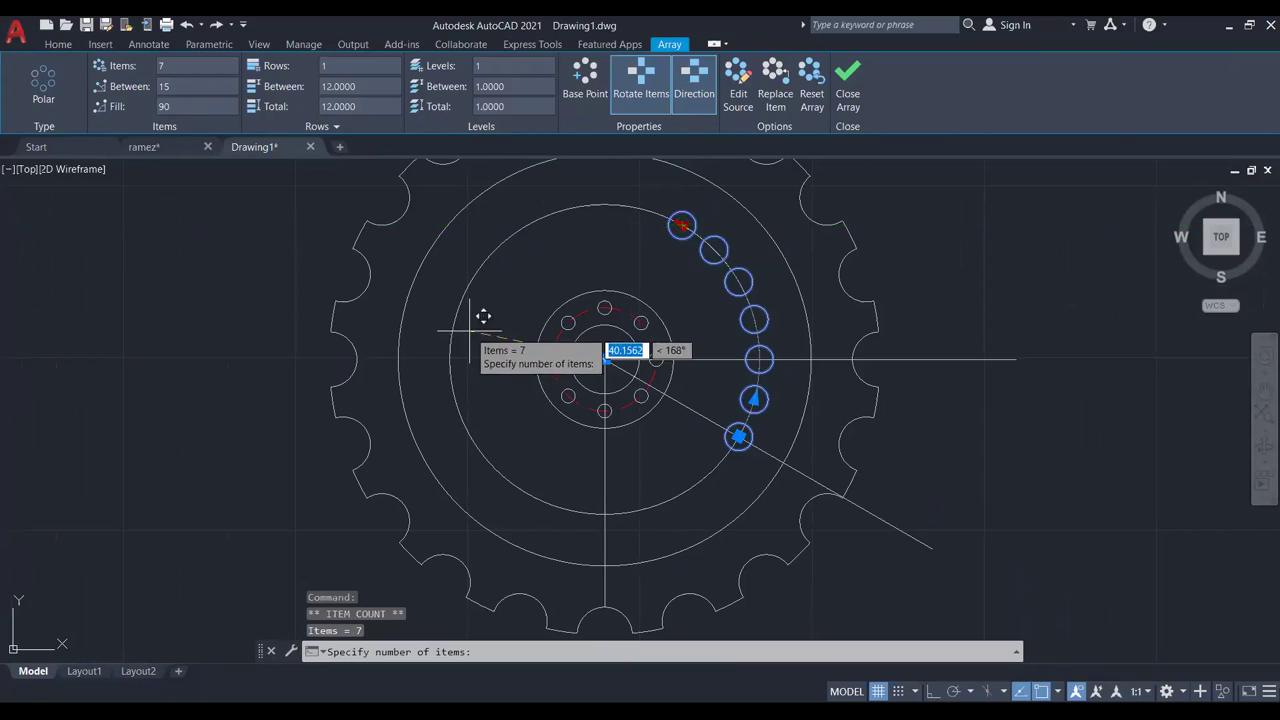
left_click(468, 430)
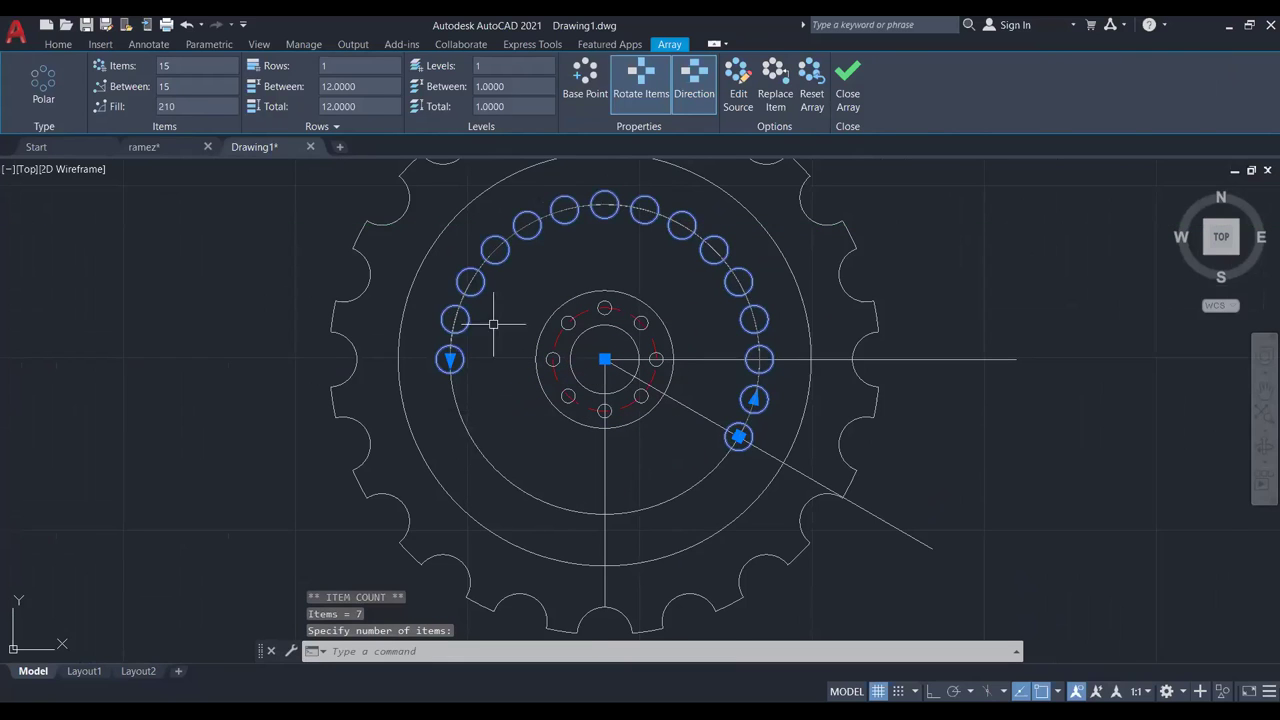
key("Escape")
key("ctrl+z")
key("ctrl+z")
Turn off item rotation for the seven-circle array.
left_click(759, 412)
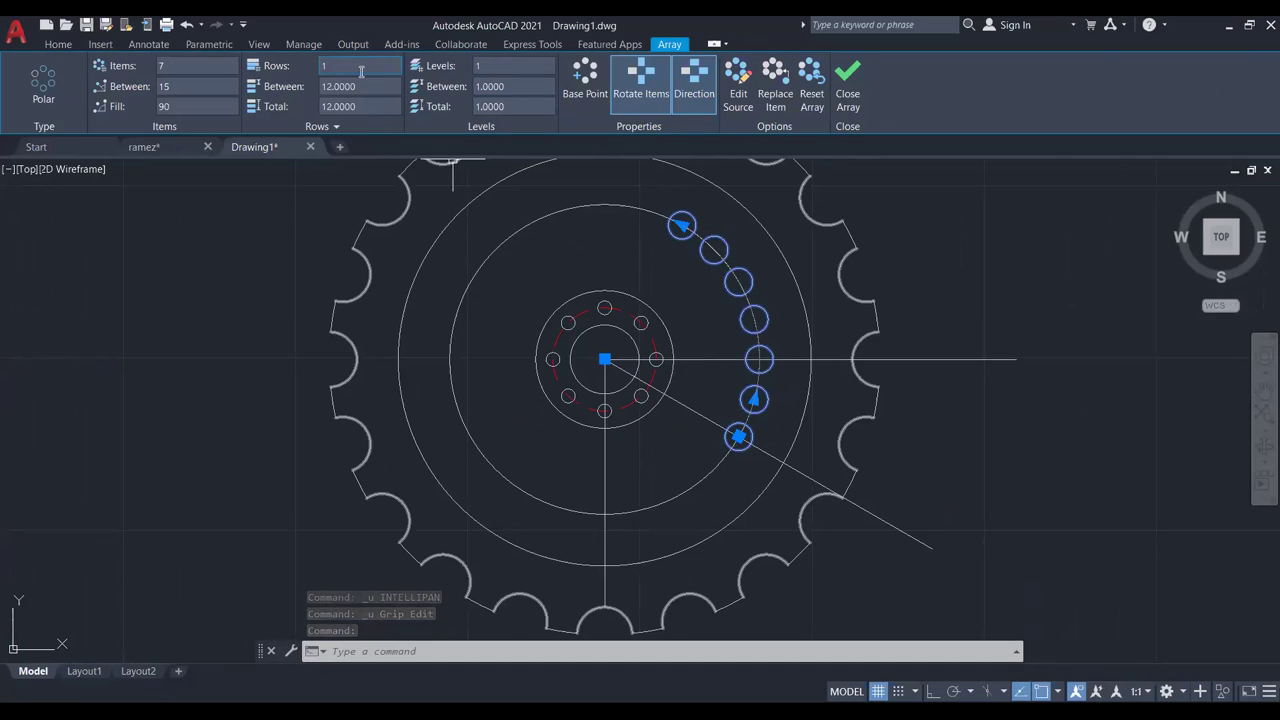
left_click(648, 94)
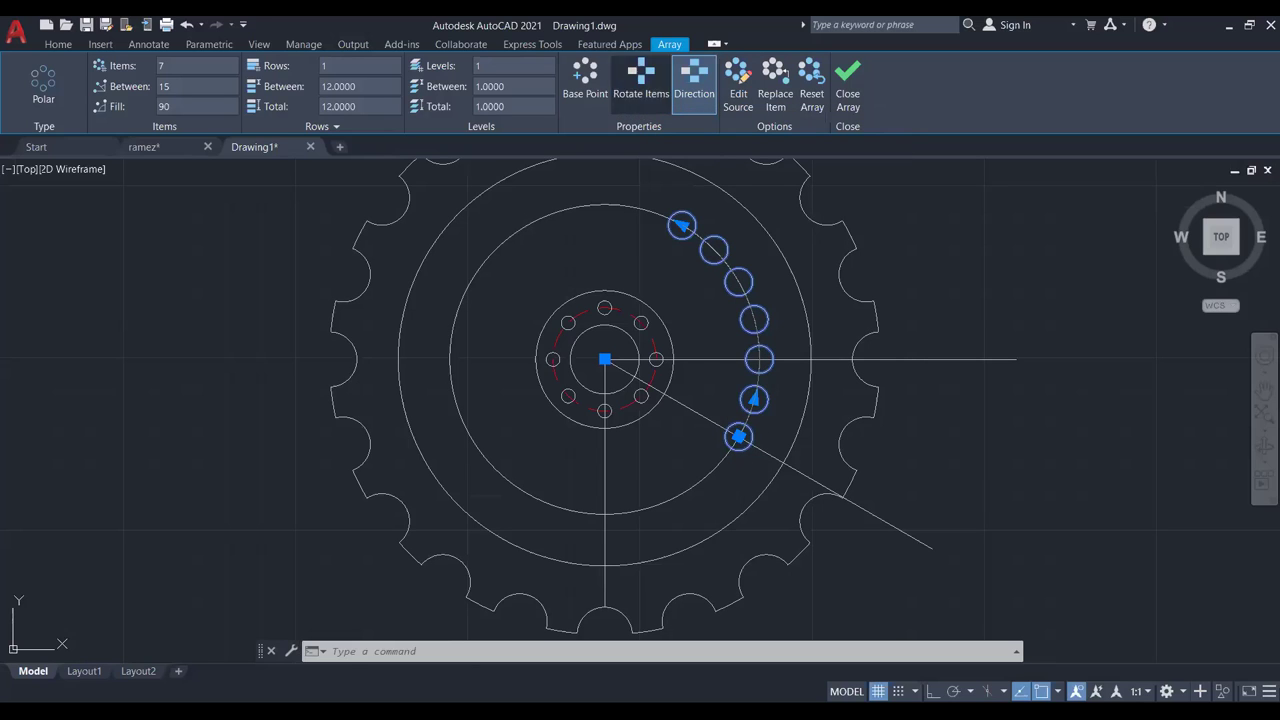
left_click(739, 436)
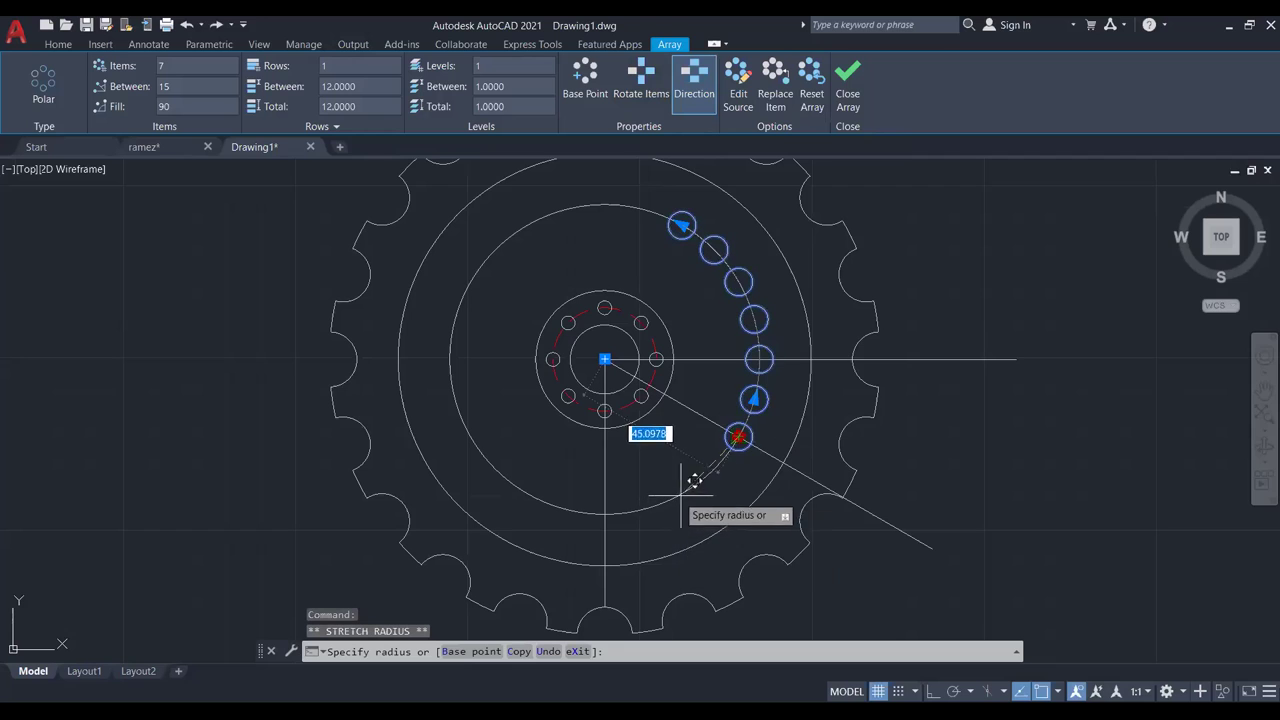
key("Escape")
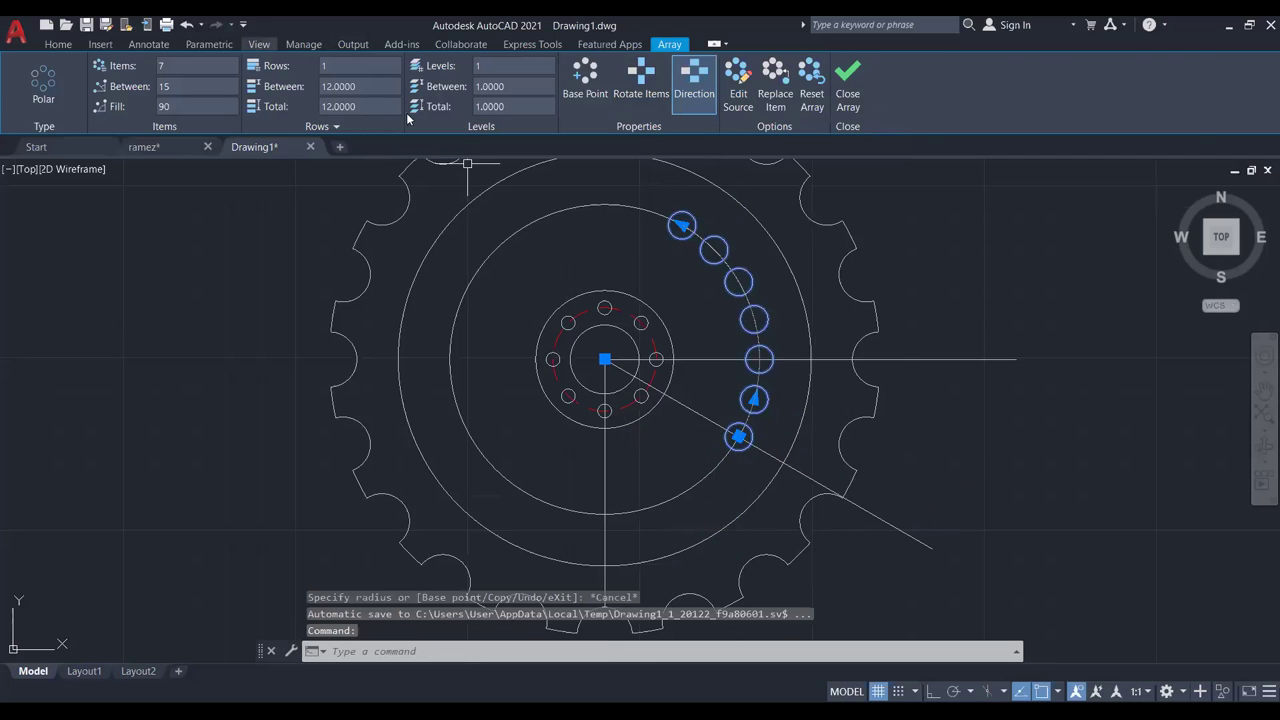
key("Escape")
left_click(758, 357)
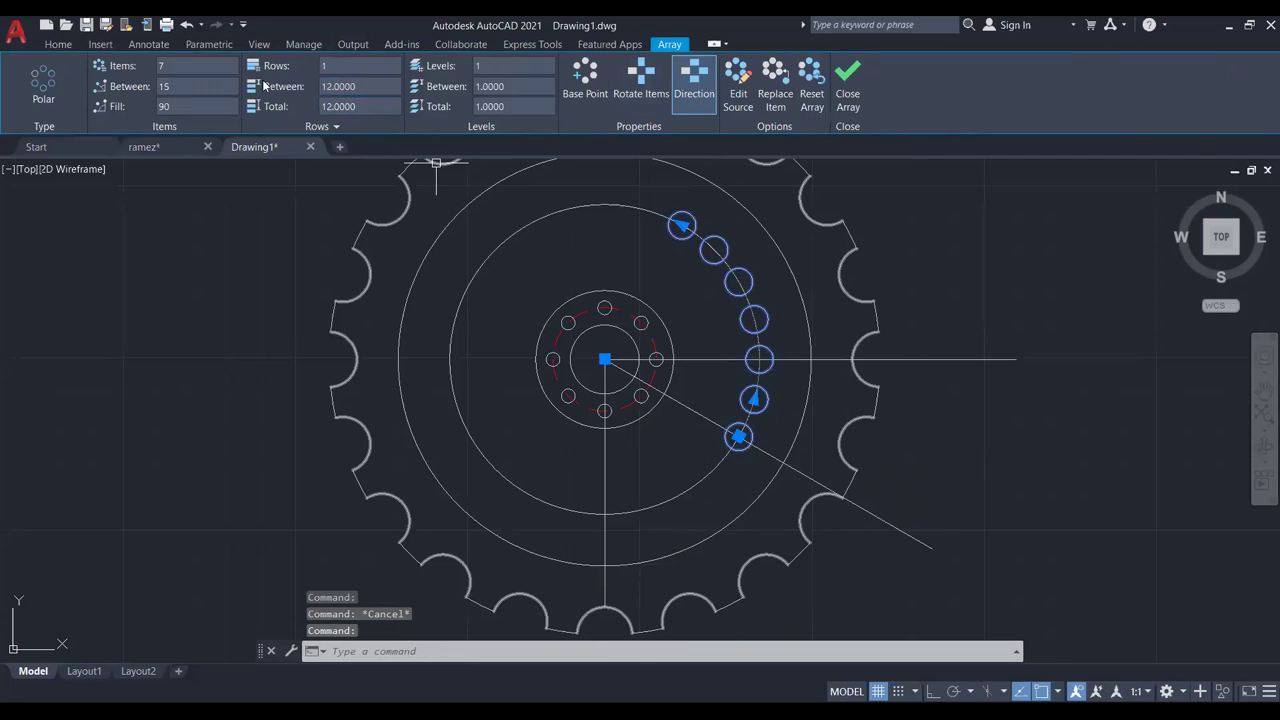
right_click(728, 315)
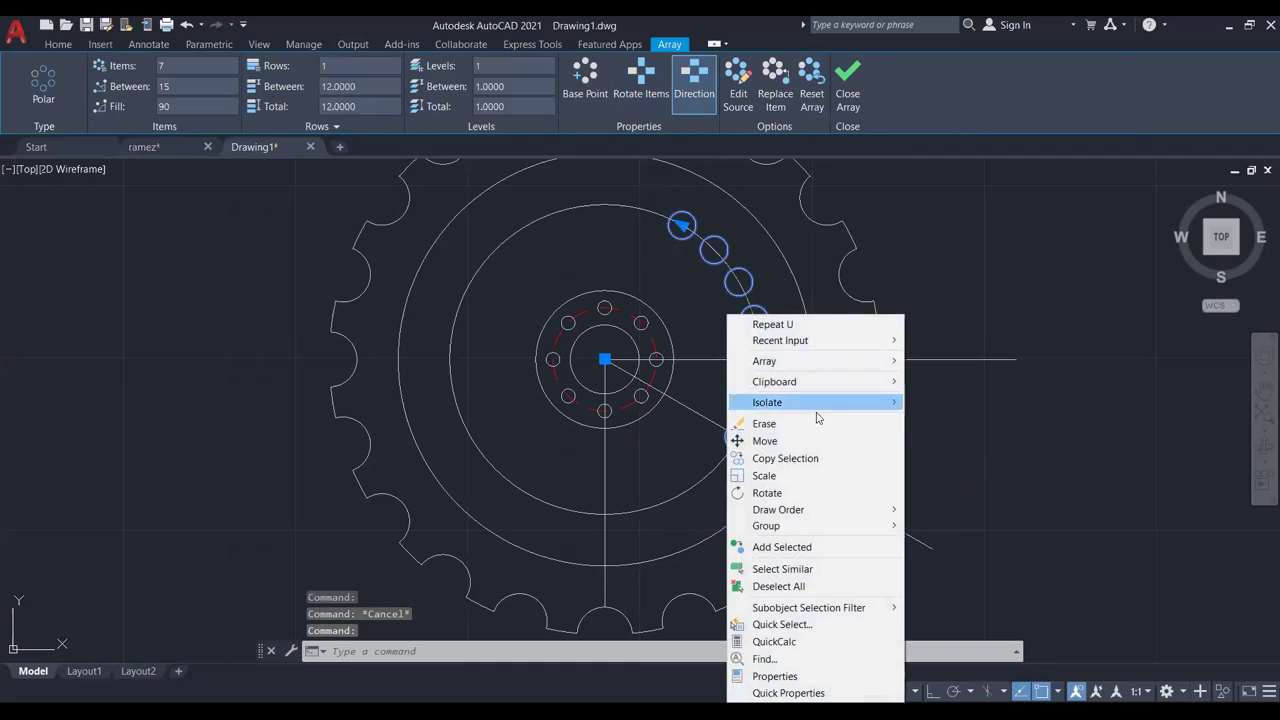
left_click(806, 441)
left_click(737, 437)
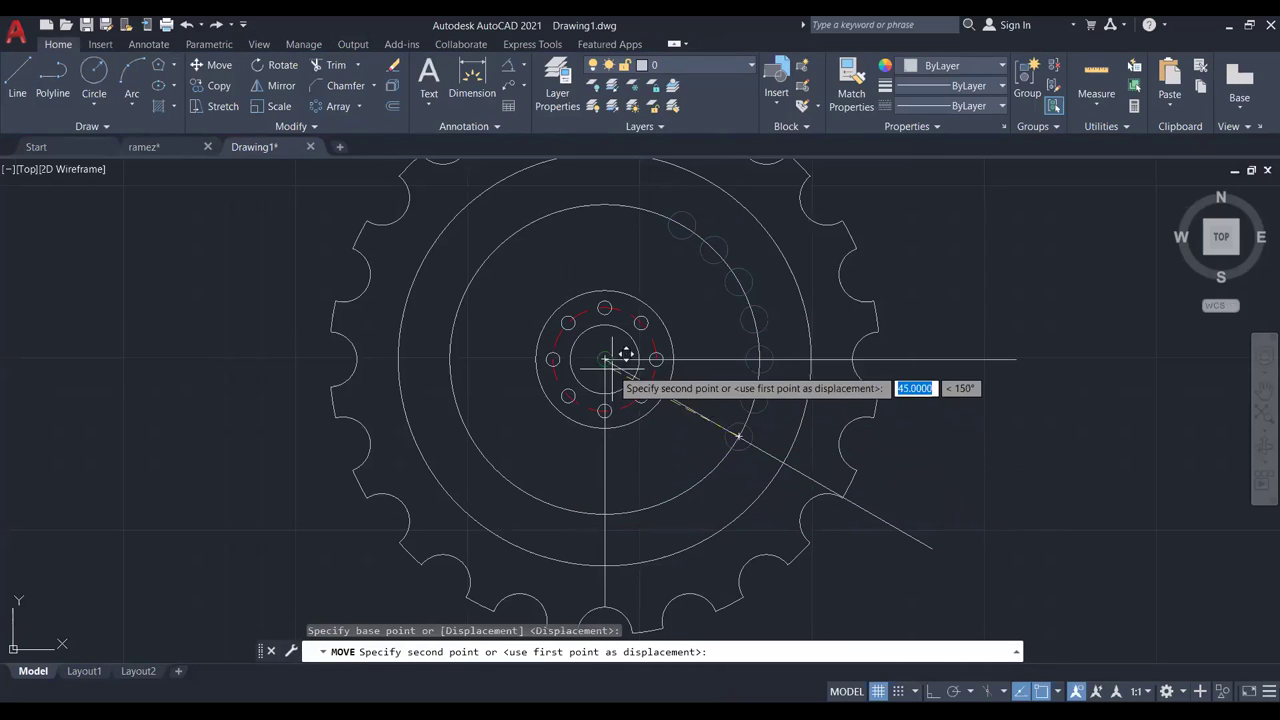
key("Escape")
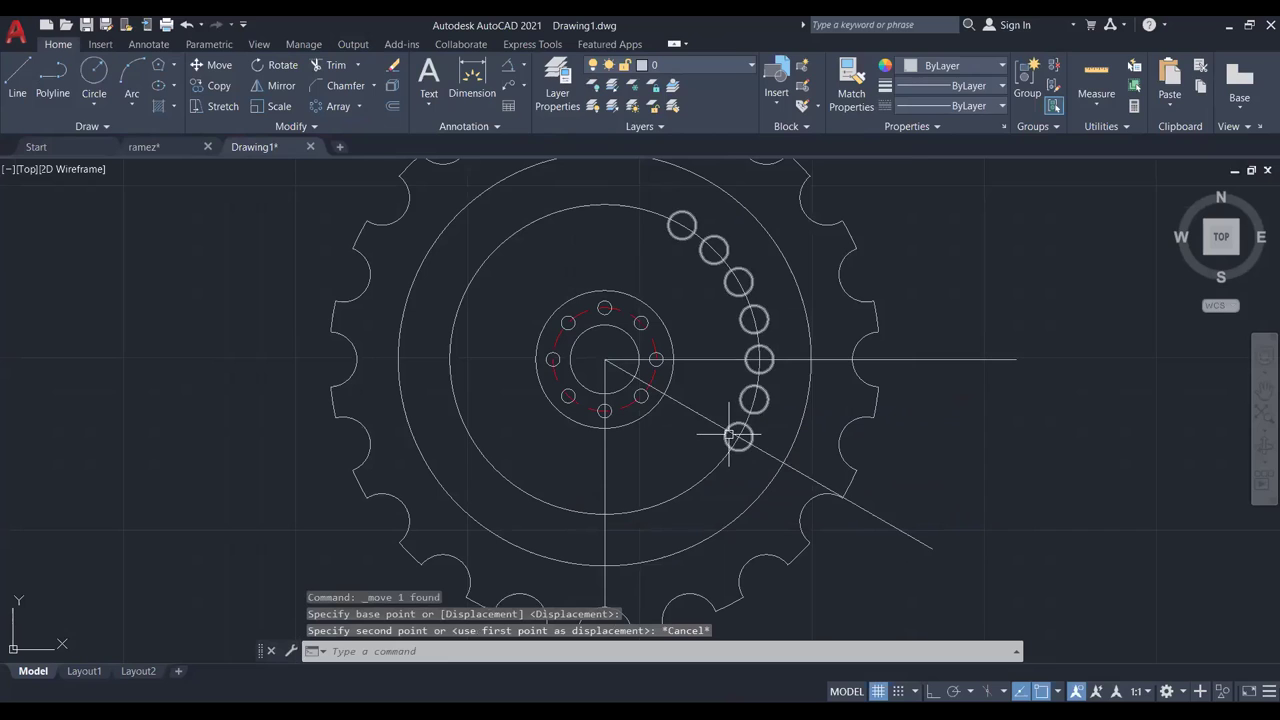
right_click(672, 440)
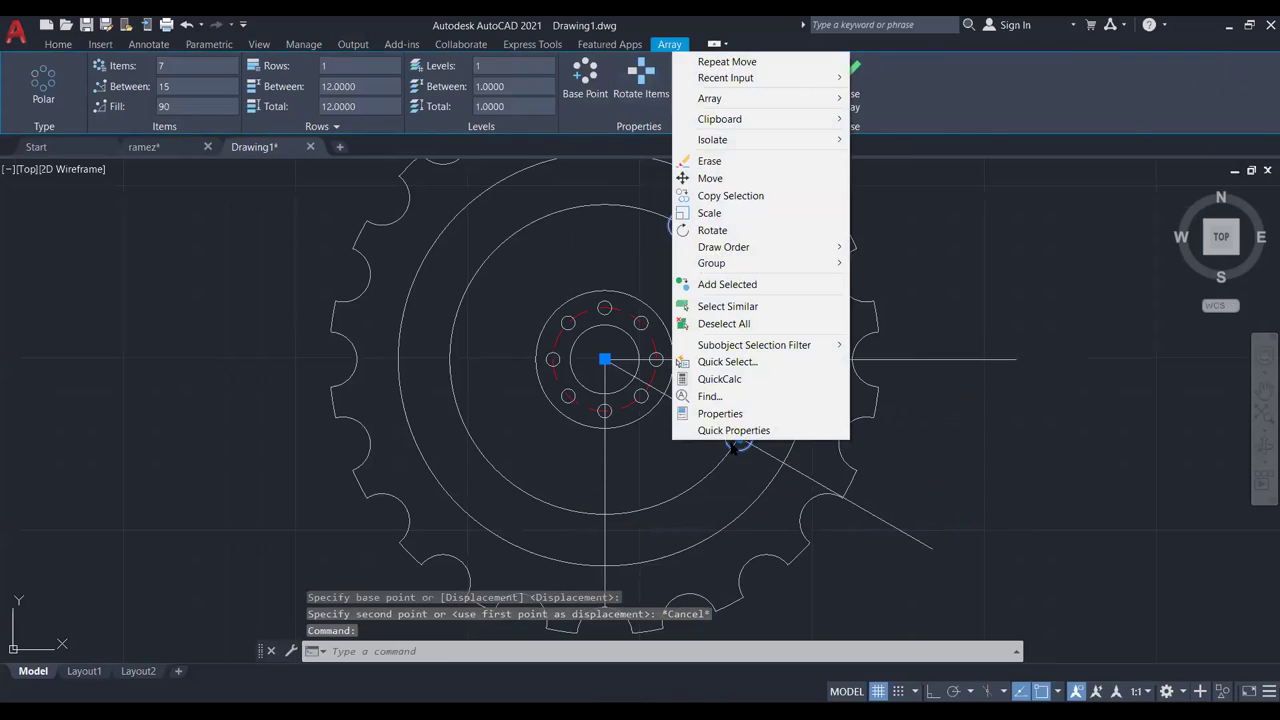
left_click(710, 178)
left_click(605, 360)
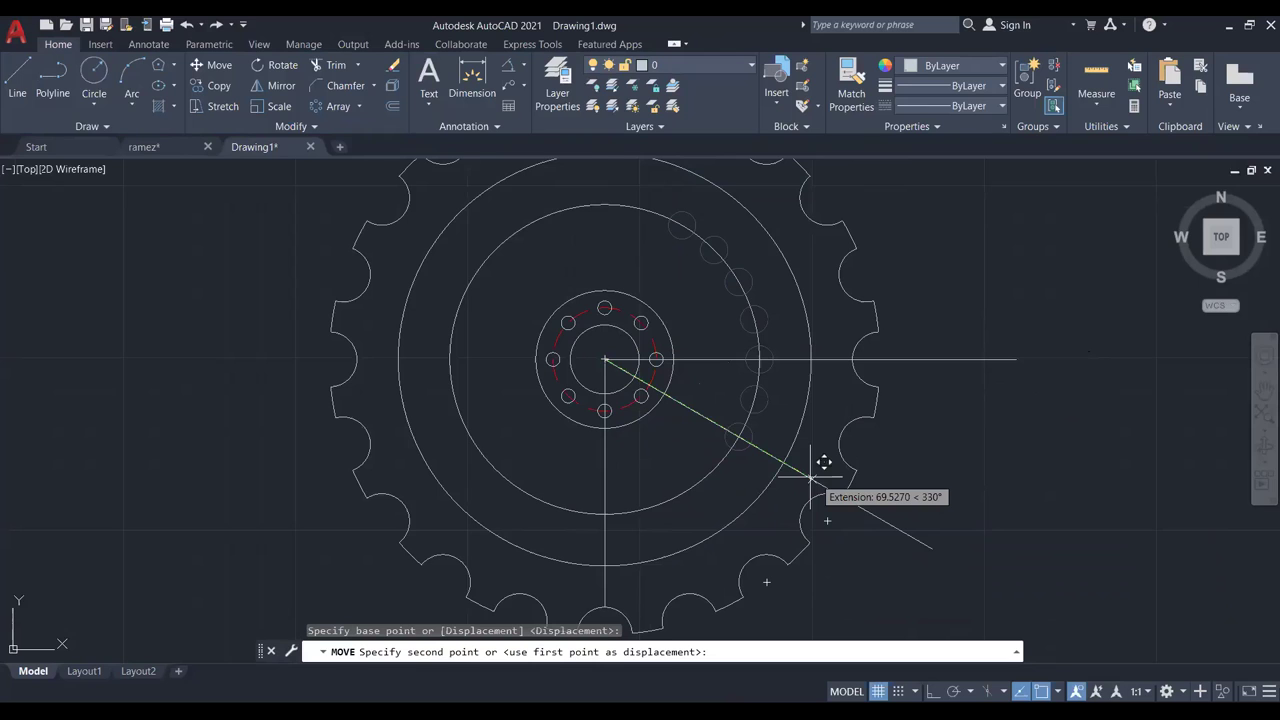
scroll(604, 440, "up", 4)
scroll(613, 493, "down", 3)
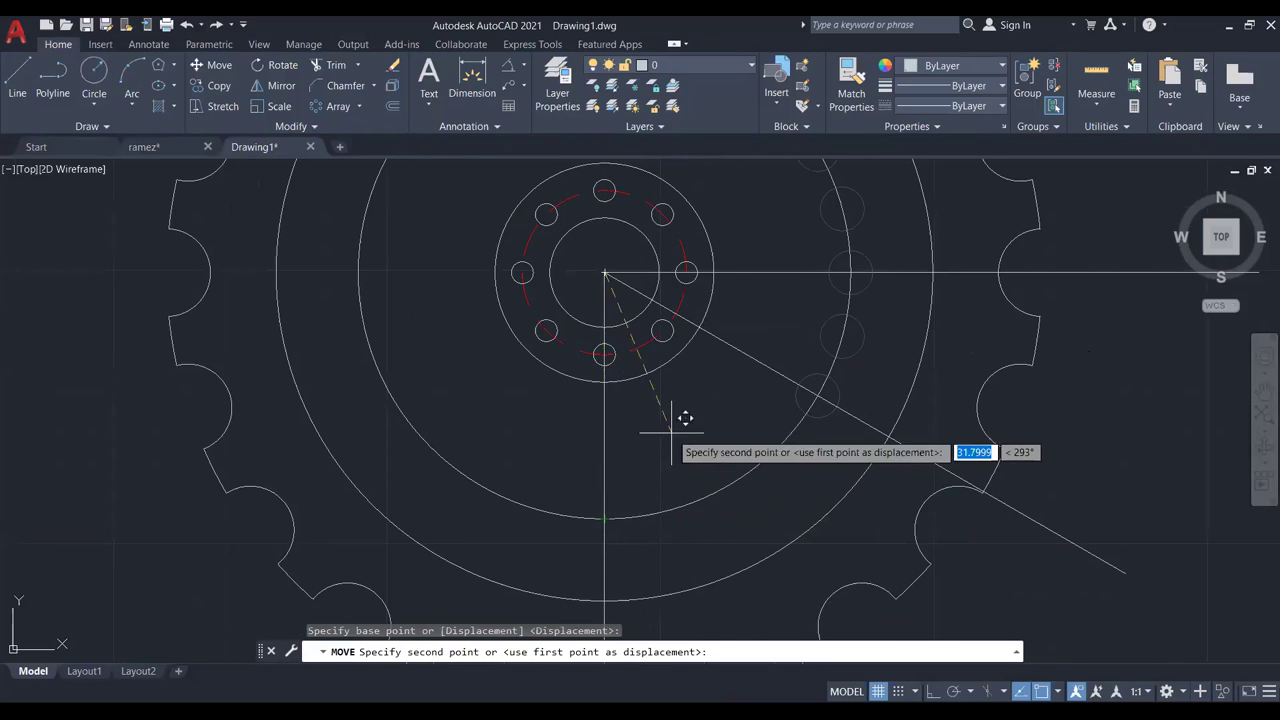
scroll(686, 420, "down", 2)
key("Escape")
middle_click_drag(723, 349, 699, 338)
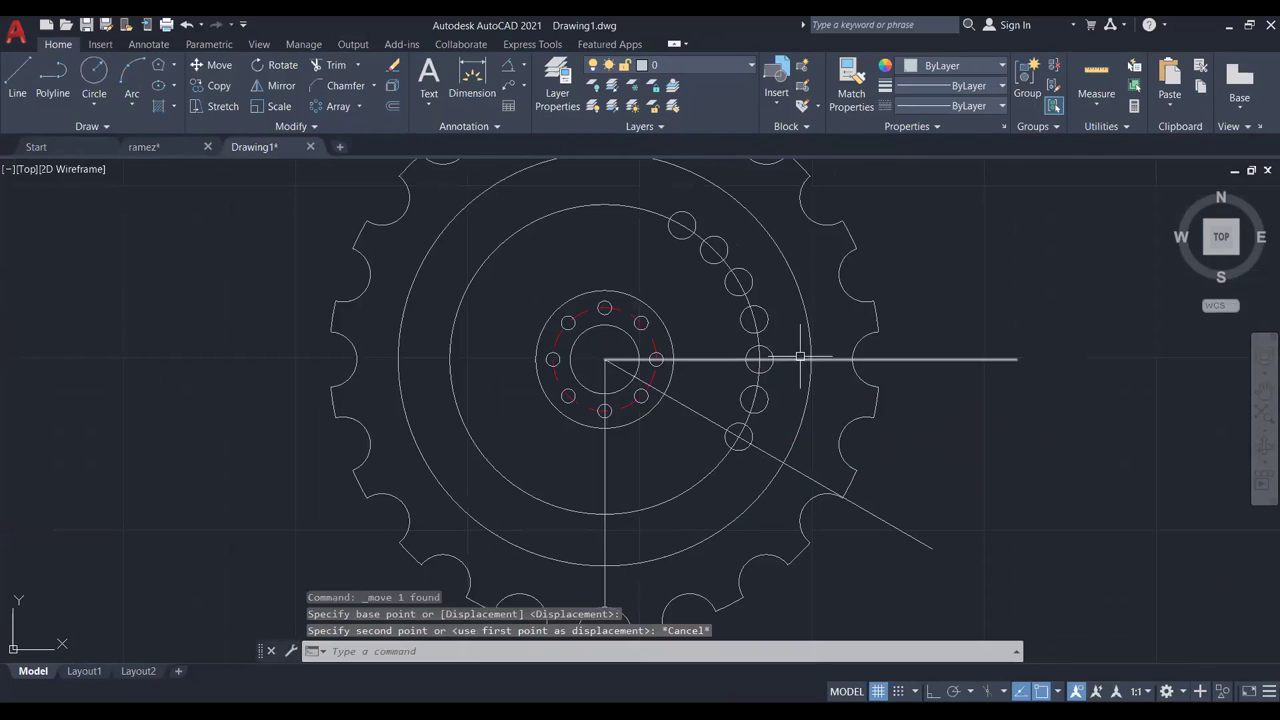
Turn item rotation back on for the seven-circle array and try spreading its circles around the full pitch circle.
left_click(757, 358)
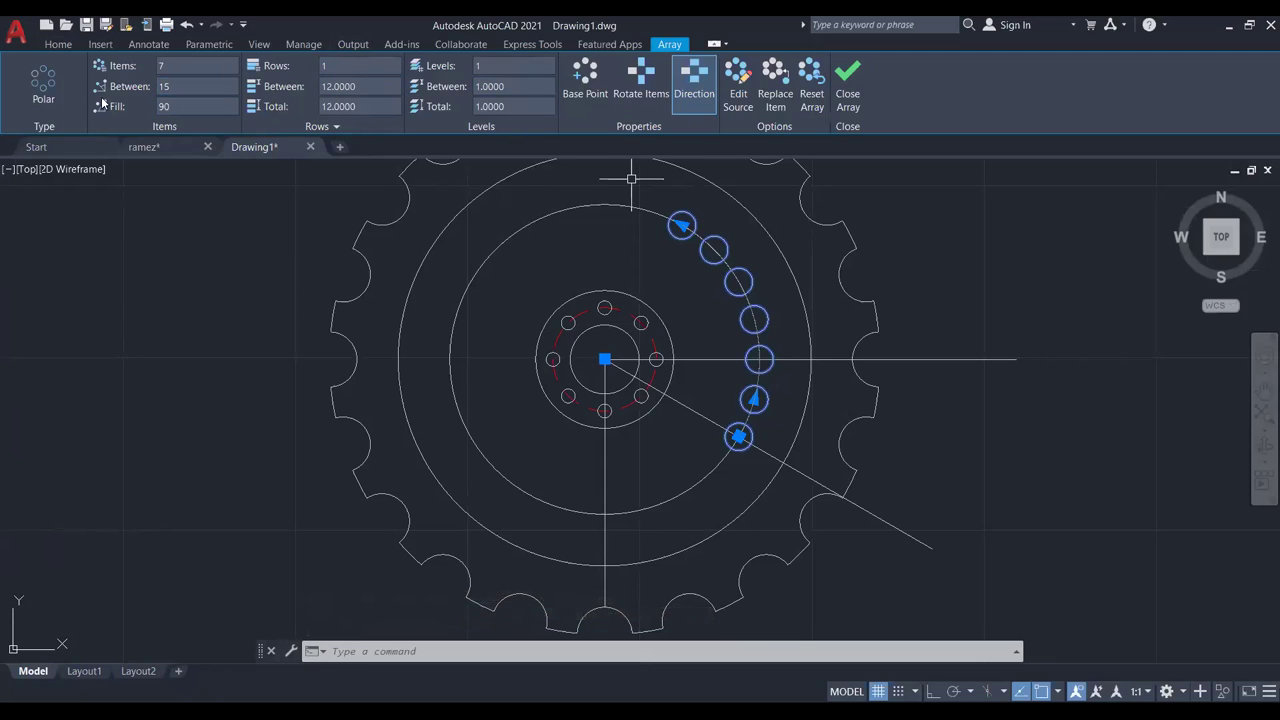
left_click(621, 88)
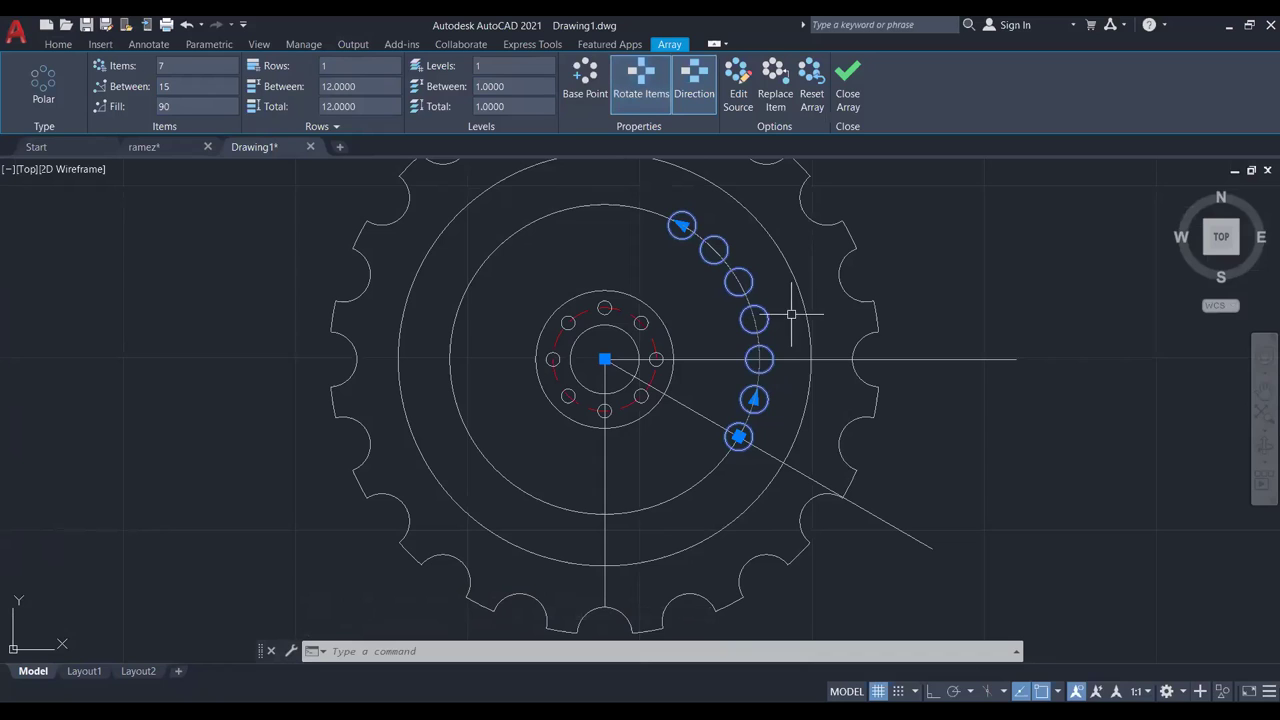
left_click(756, 399)
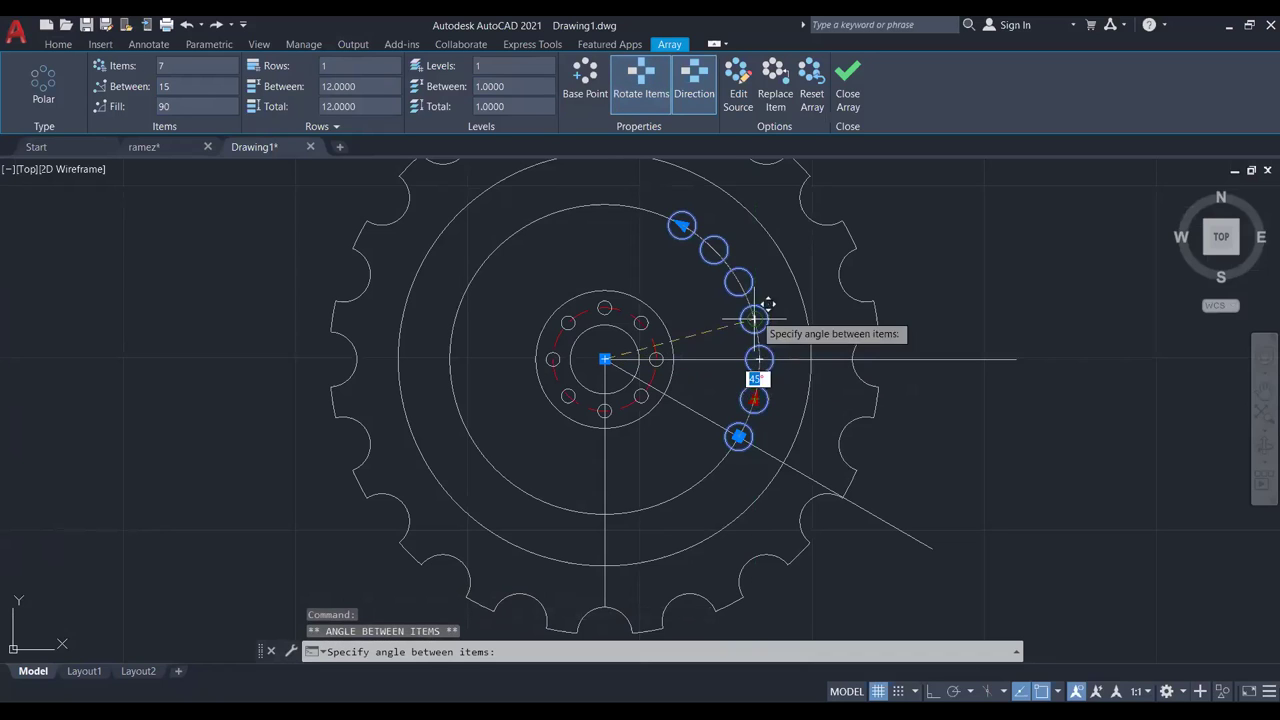
left_click(678, 492)
left_click(738, 436)
left_click(688, 482)
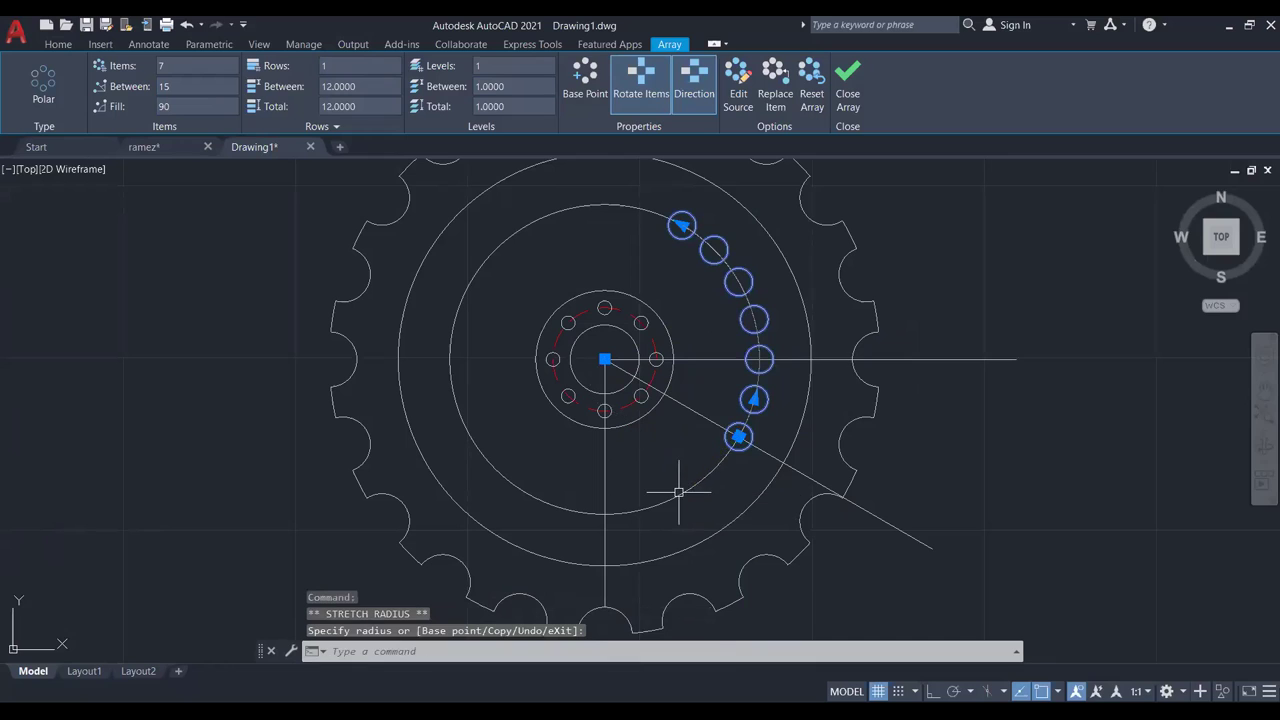
left_click(754, 399)
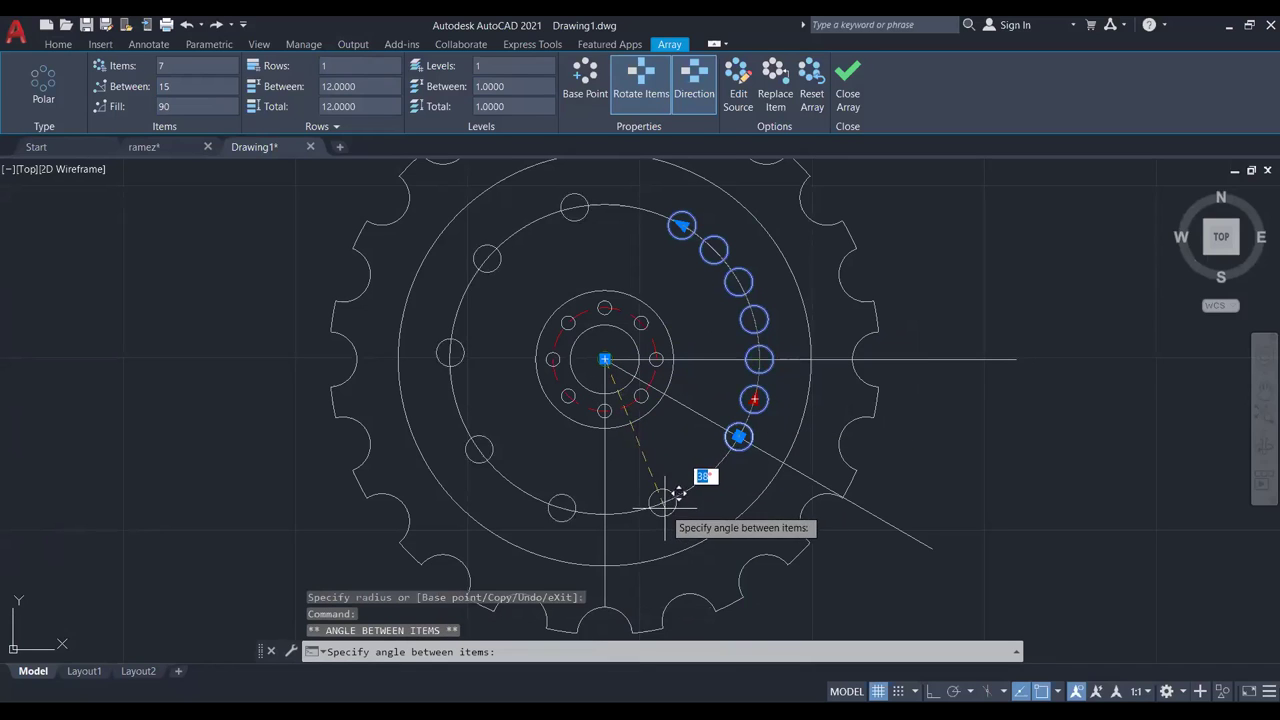
left_click(607, 512)
key("Escape")
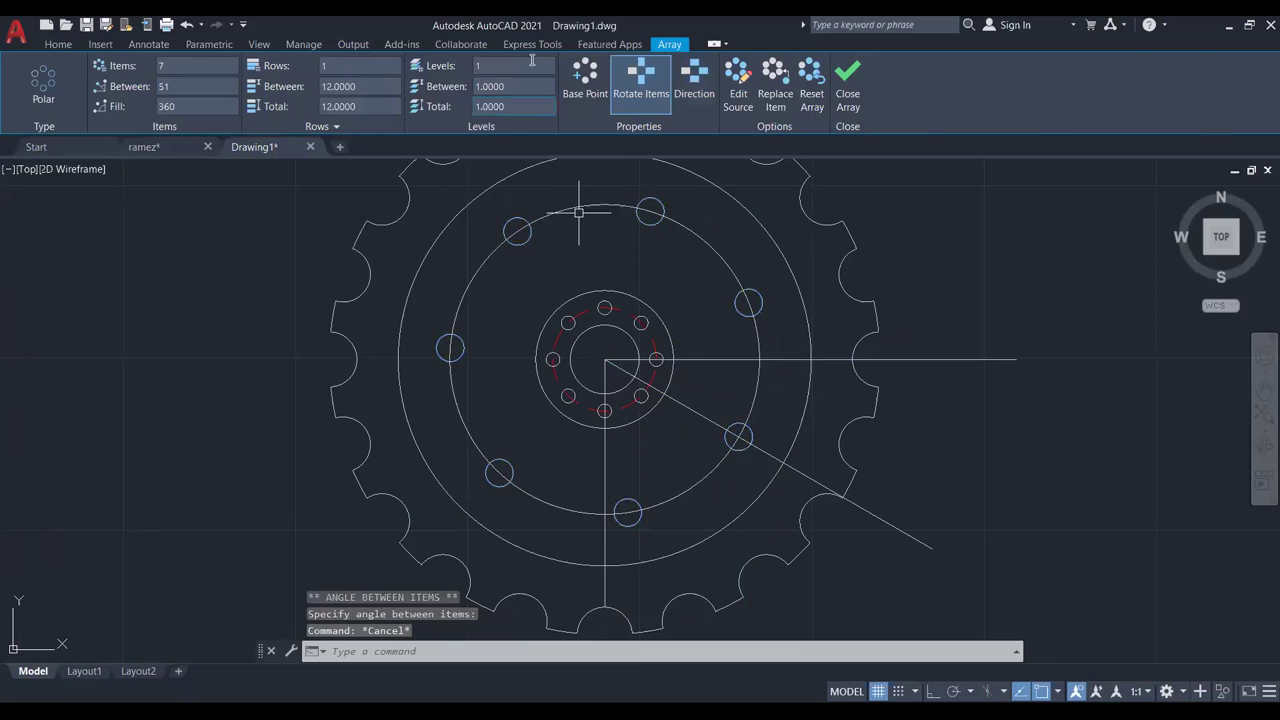
Erase the seven-circle array and draw a circle of radius 5 where the vertical line meets the pitch circle.
left_click(736, 436)
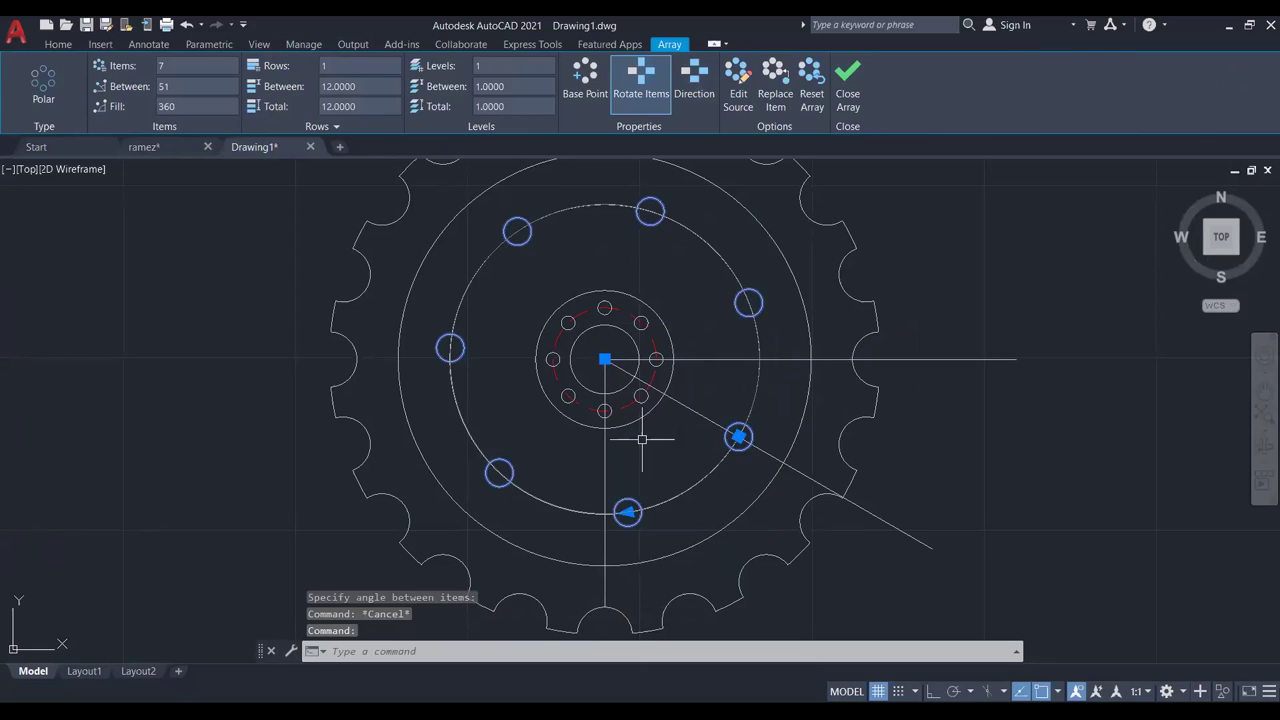
key("Delete")
scroll(645, 470, "up", 4)
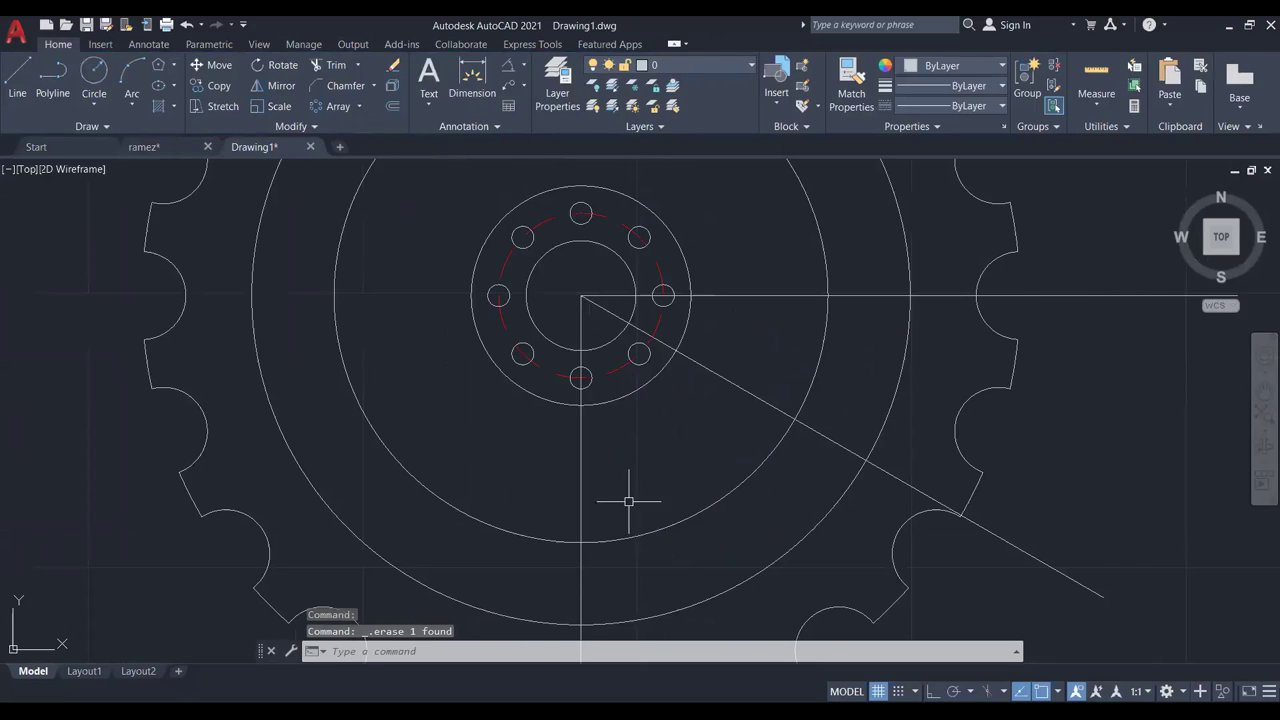
left_click(100, 78)
left_click(614, 522)
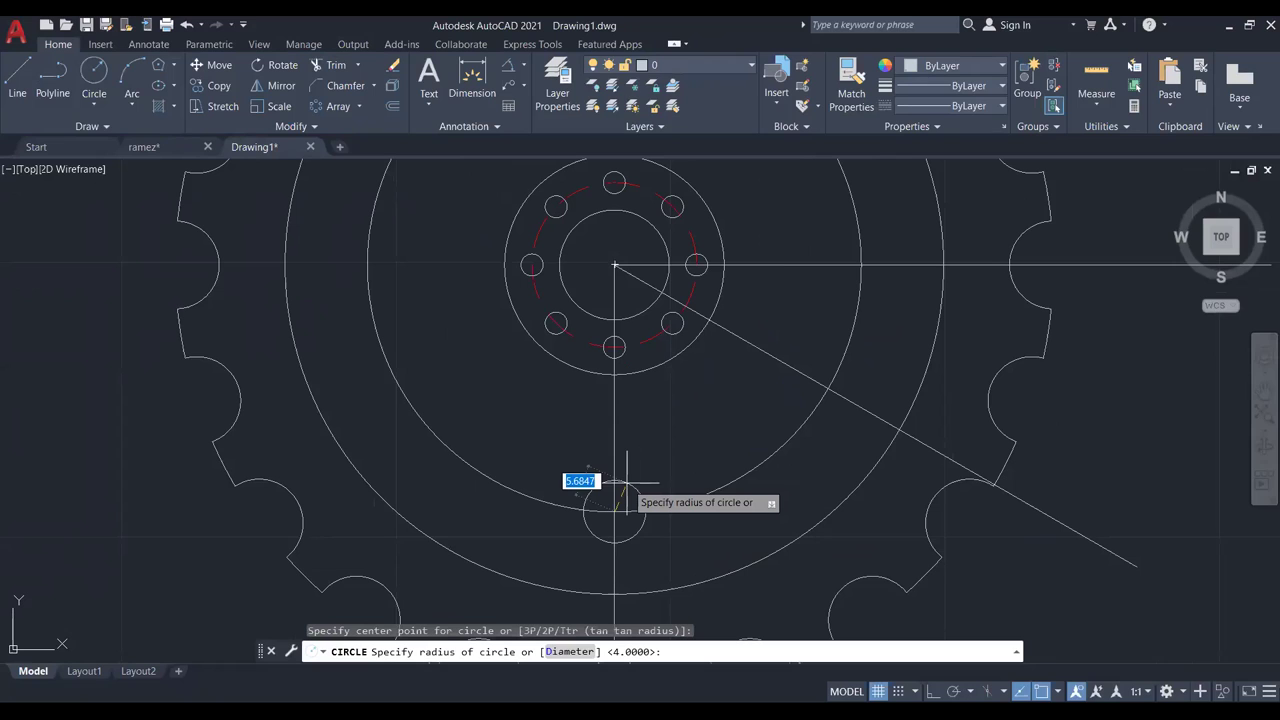
type("5")
key("Return")
Polar-array the new circle around the flange's centre with 7 items.
left_click(634, 493)
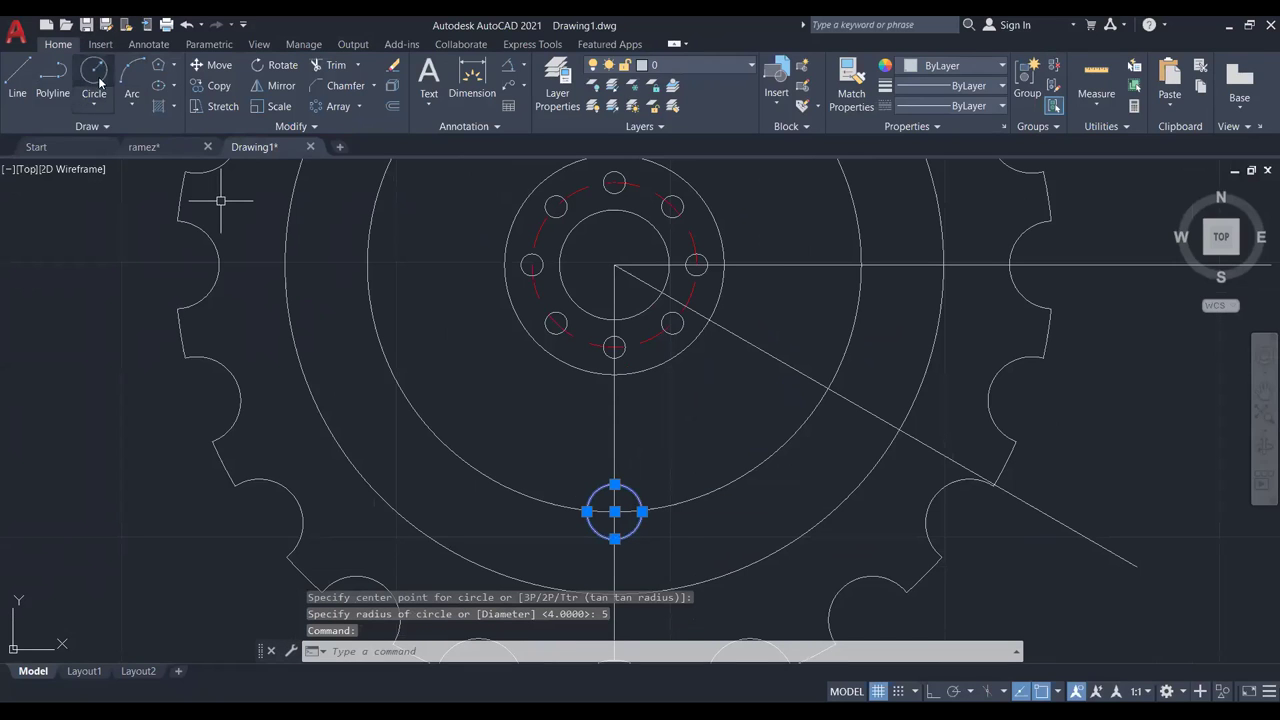
left_click(334, 108)
left_click(614, 265)
left_click(204, 66)
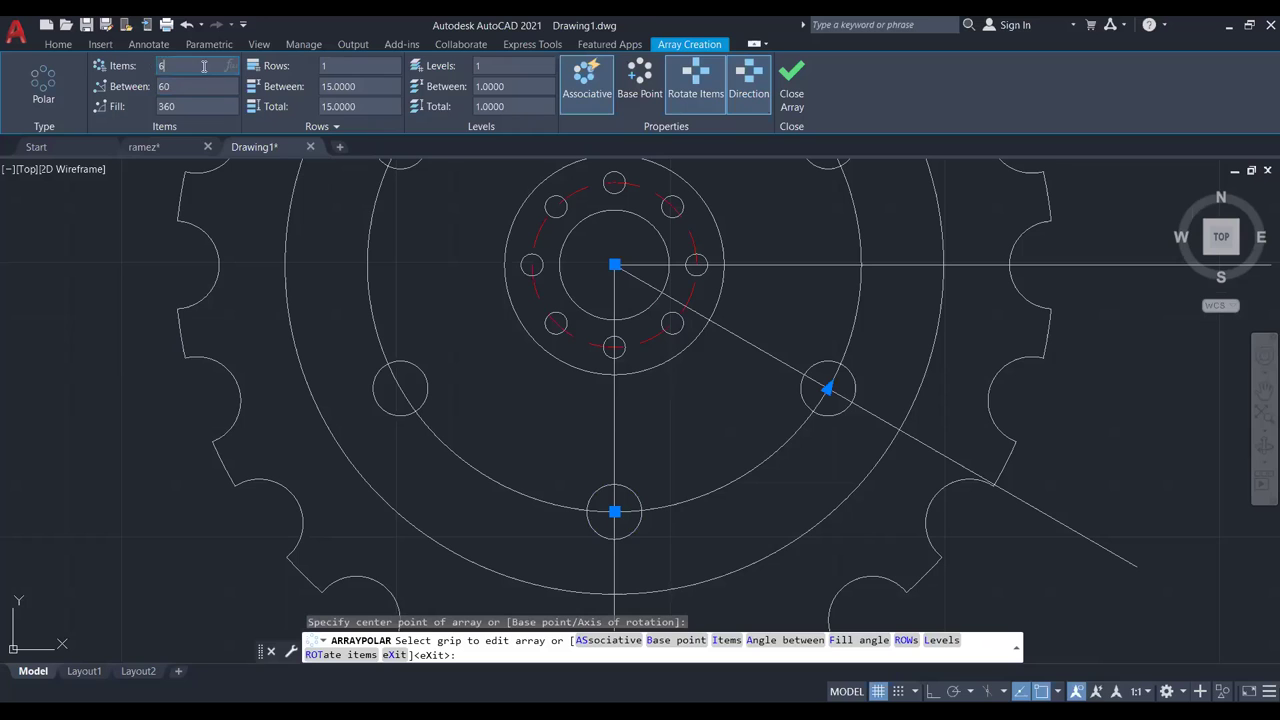
type("7")
key("Return")
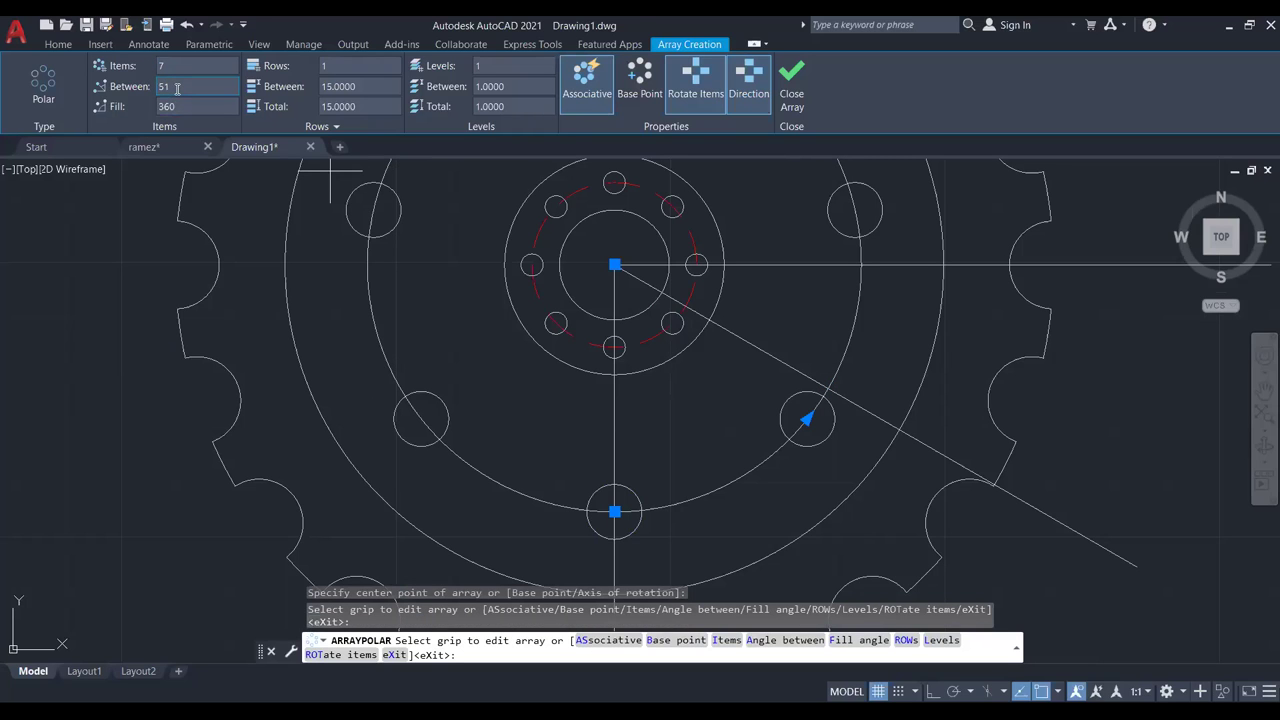
Set the angle between the arrayed circles to 15° and finish the polar array.
left_click(177, 87)
type("15")
key("Return")
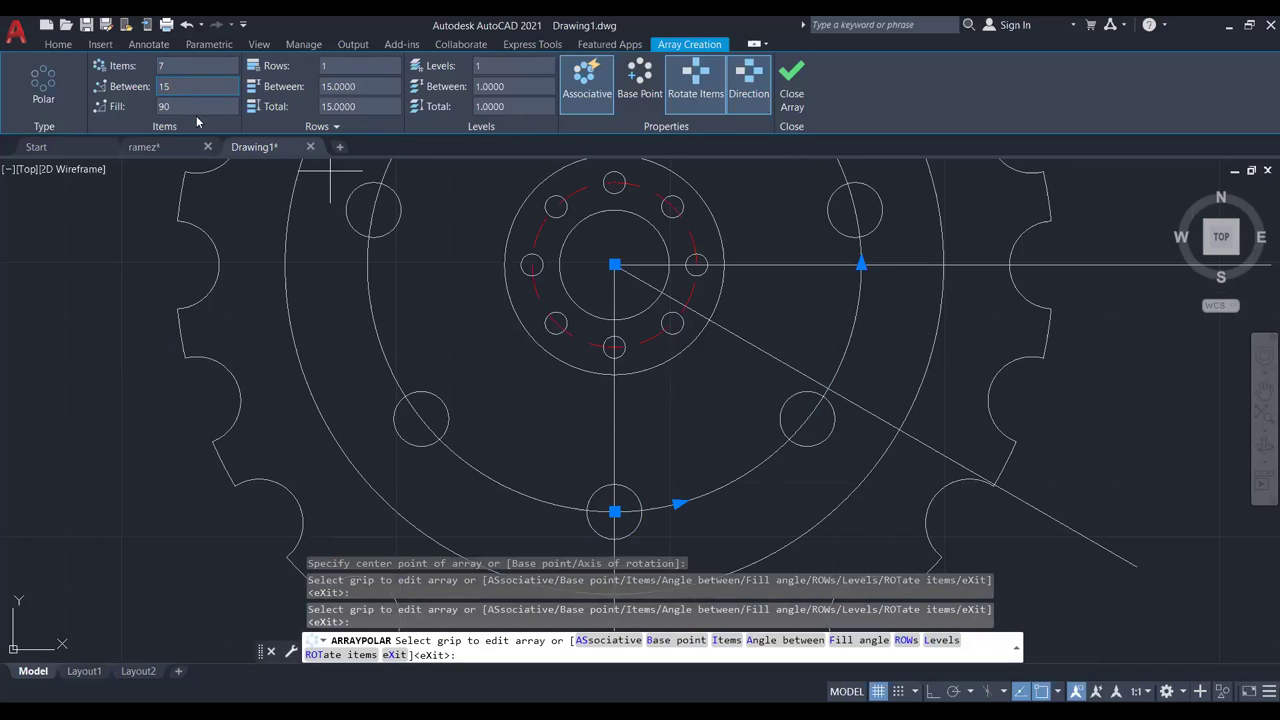
scroll(457, 257, "down", 2)
middle_click_drag(590, 320, 606, 378)
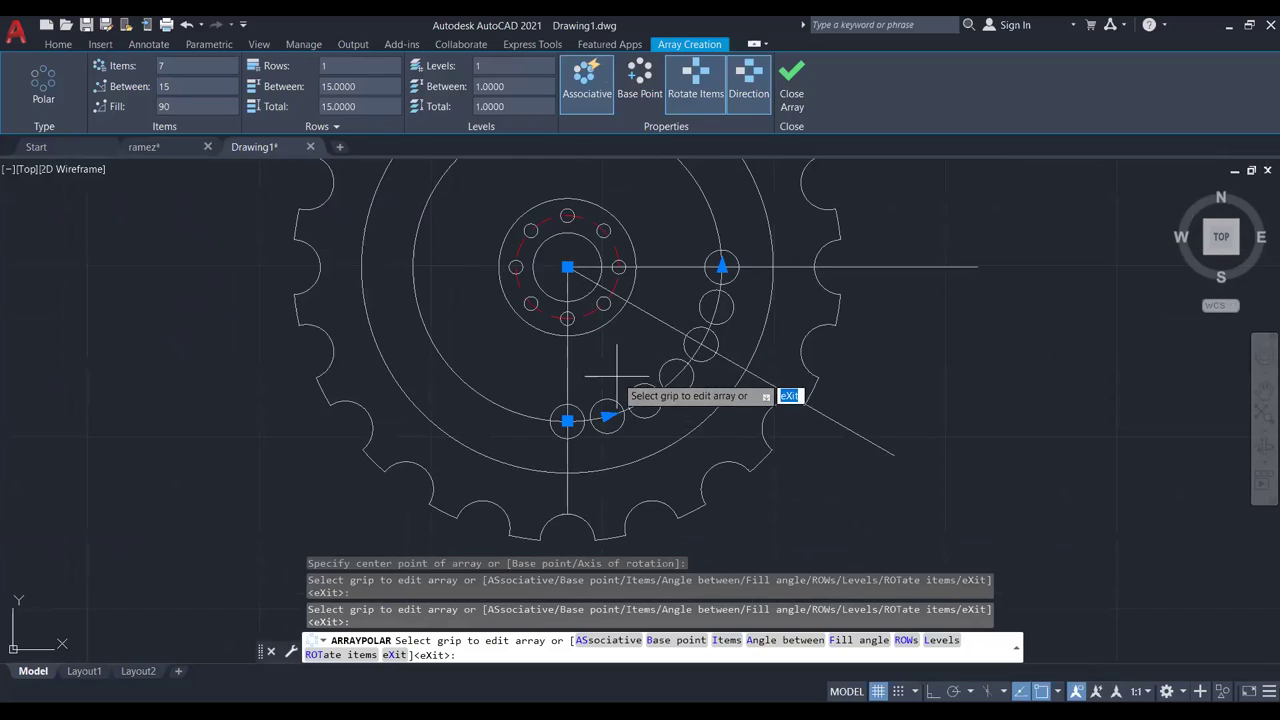
scroll(700, 345, "up", 2)
middle_click_drag(686, 352, 781, 381)
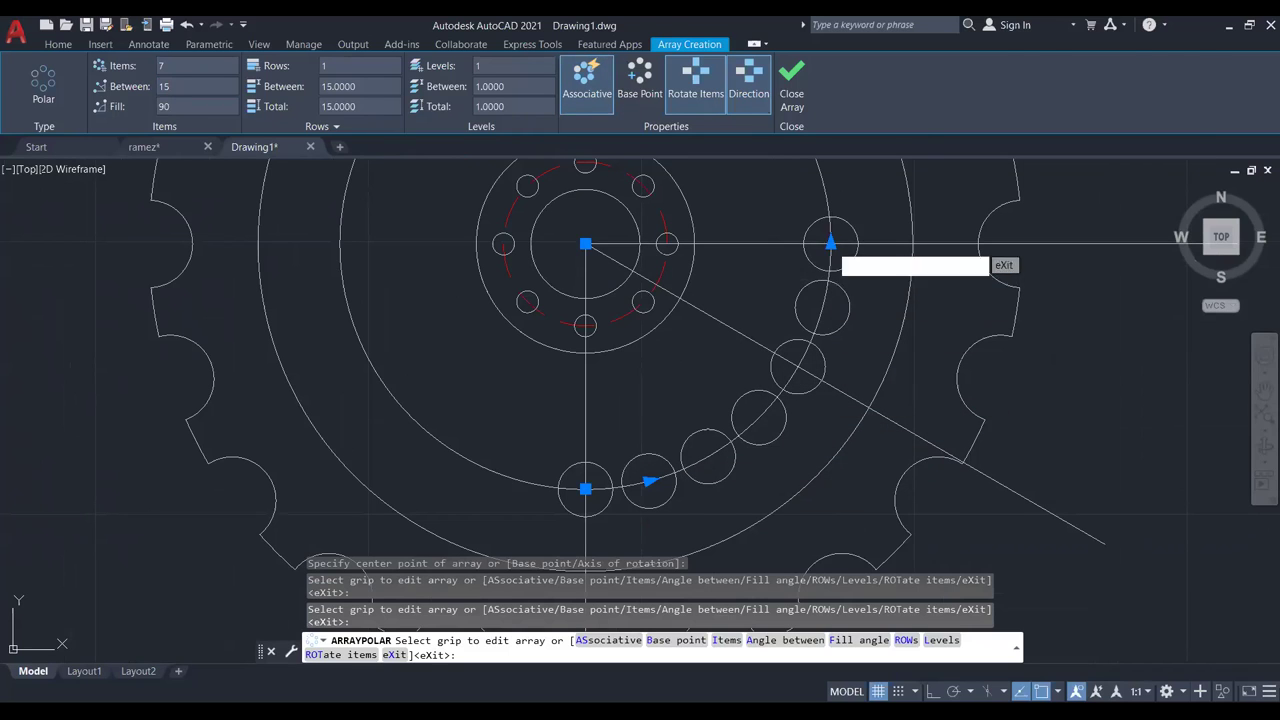
key("Escape")
Change the circle array to 4 items and set the angle between them to 15°.
left_click(843, 258)
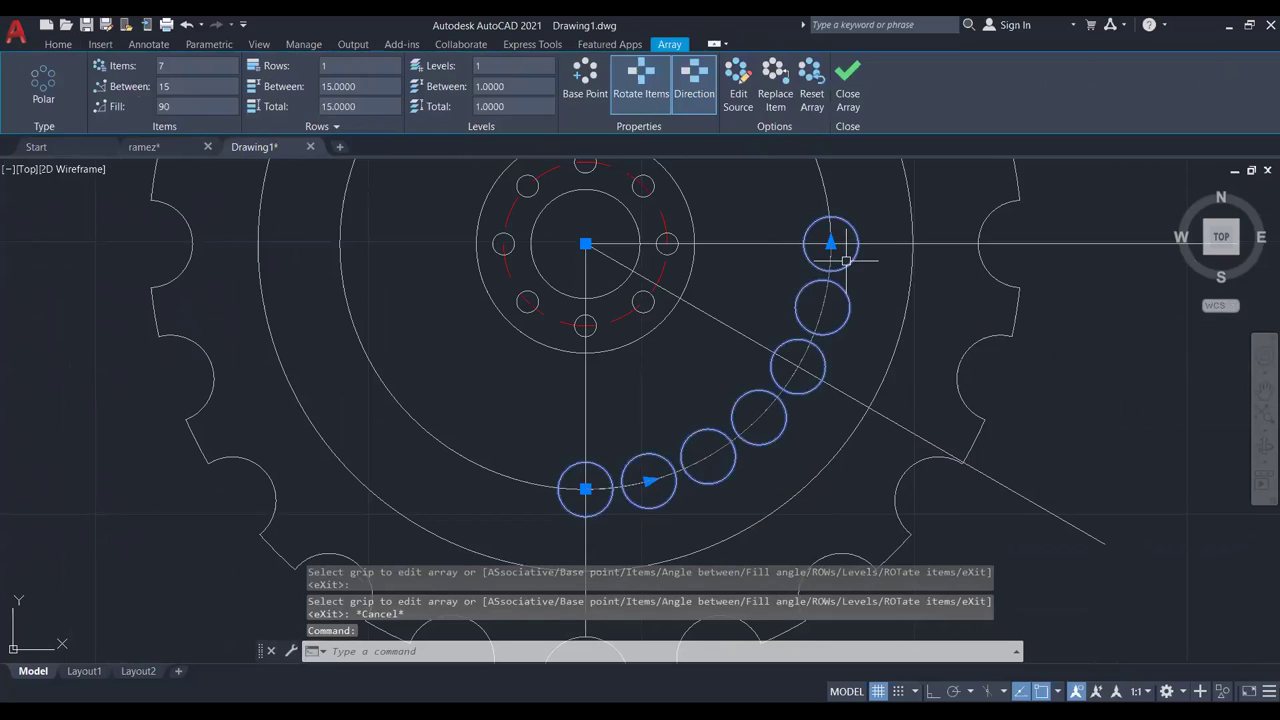
key("Escape")
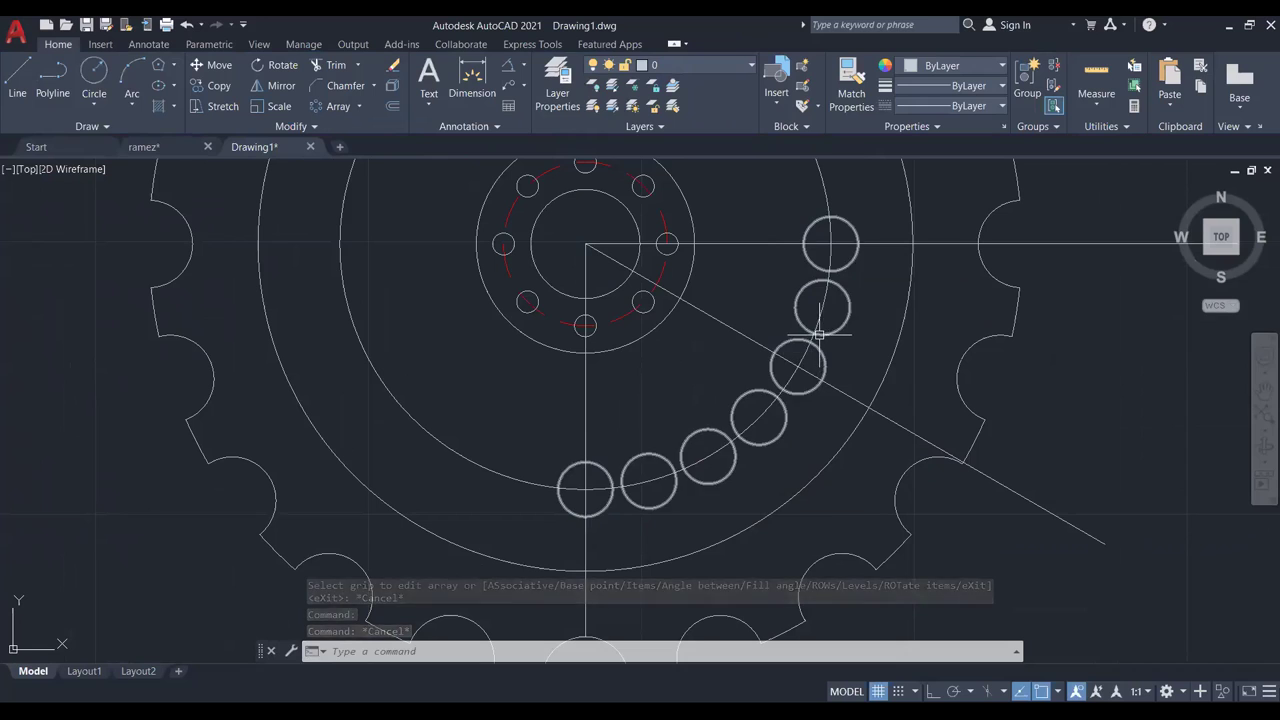
left_click(702, 450)
left_click(185, 66)
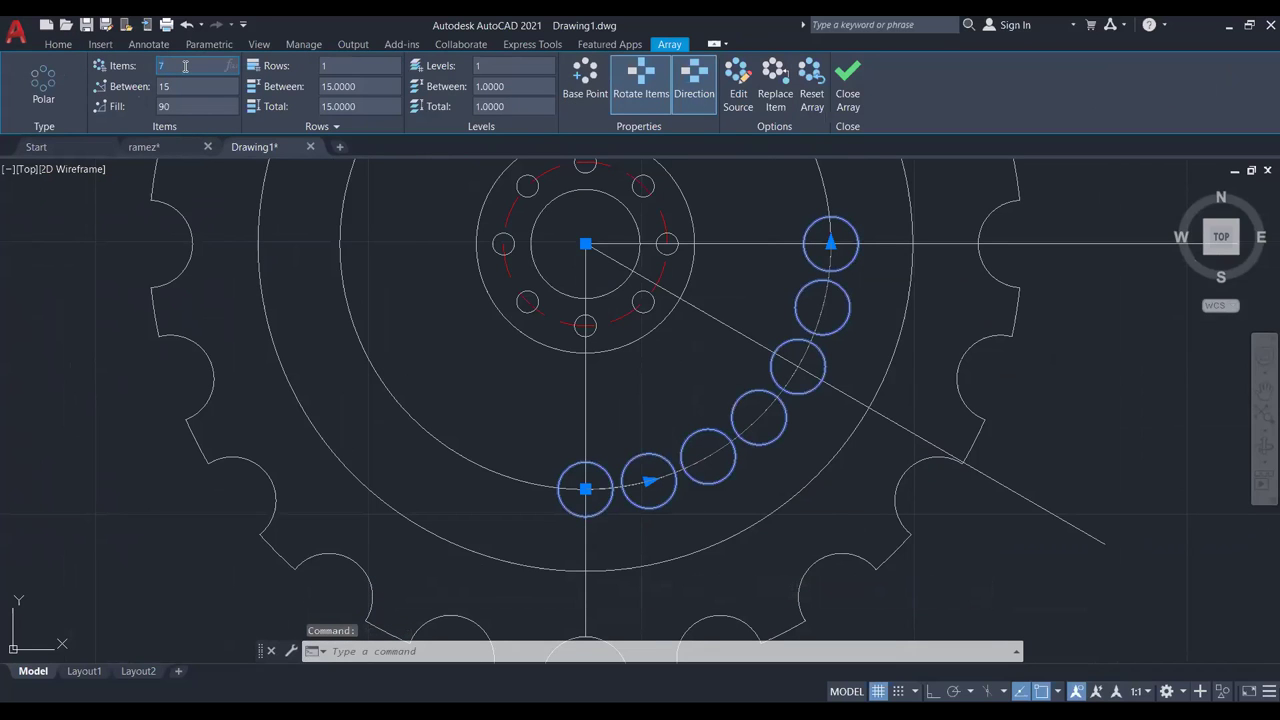
key("Return")
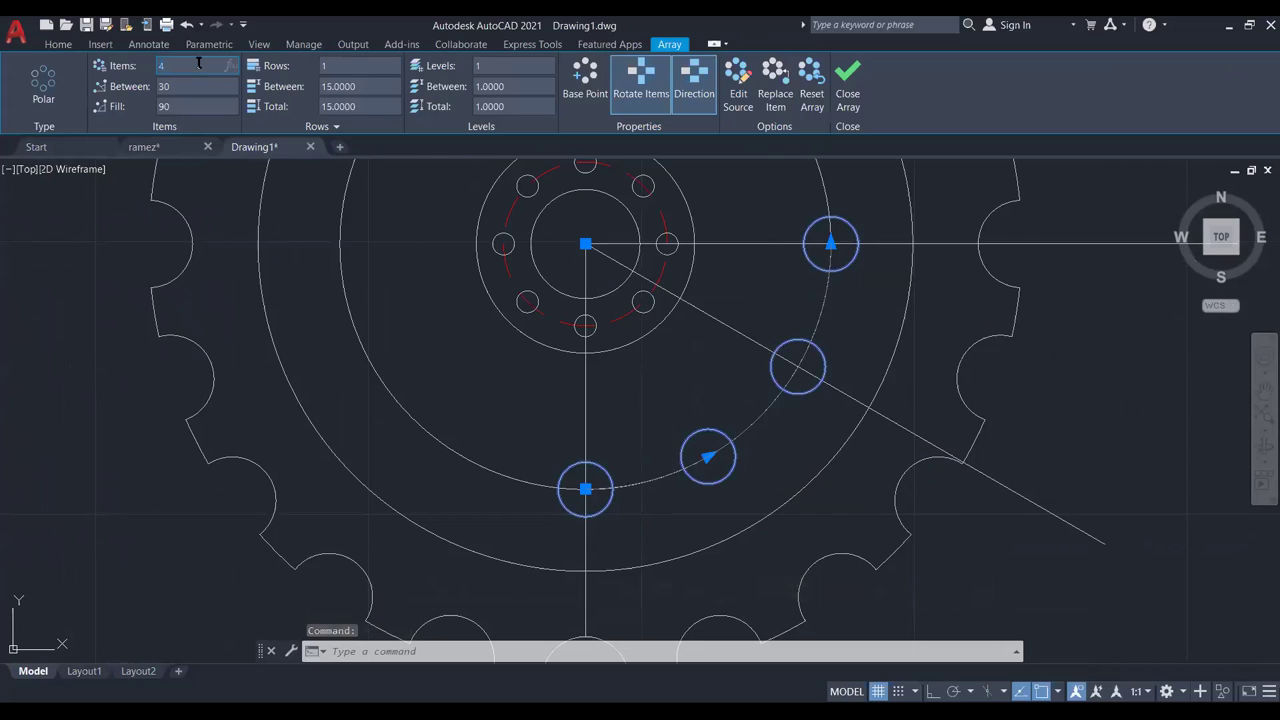
left_click(189, 86)
type("15")
key("Return")
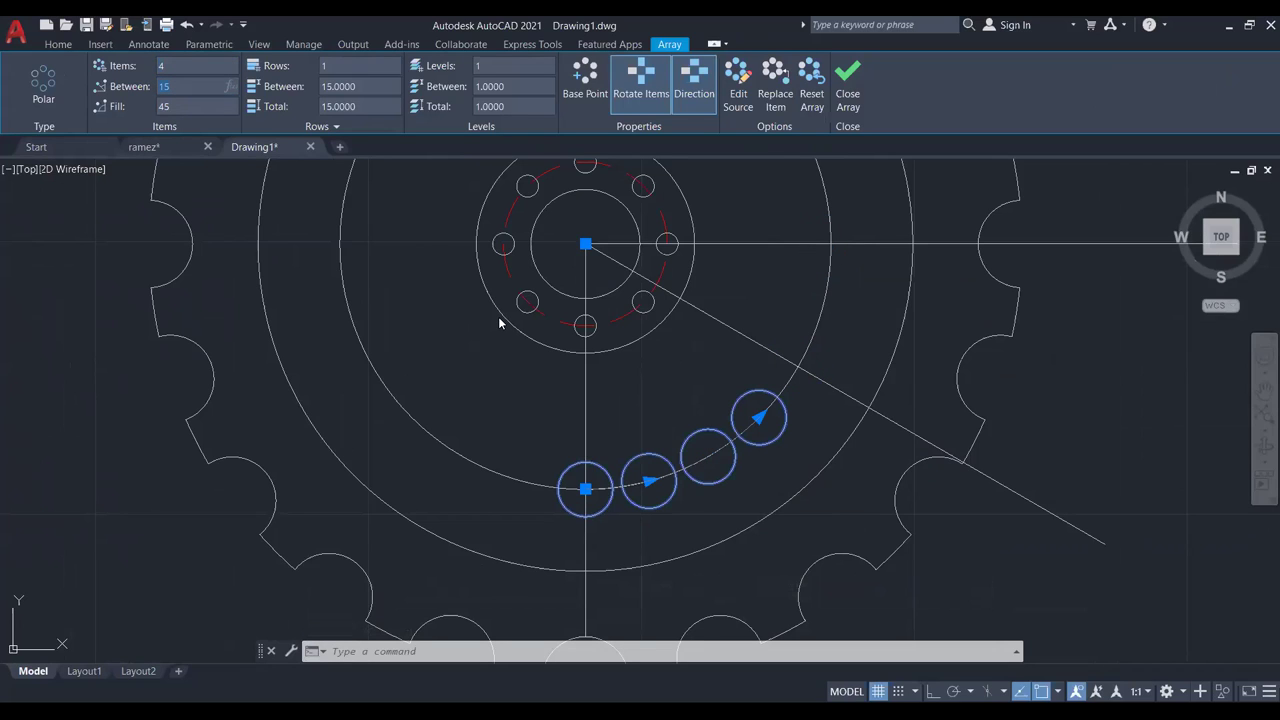
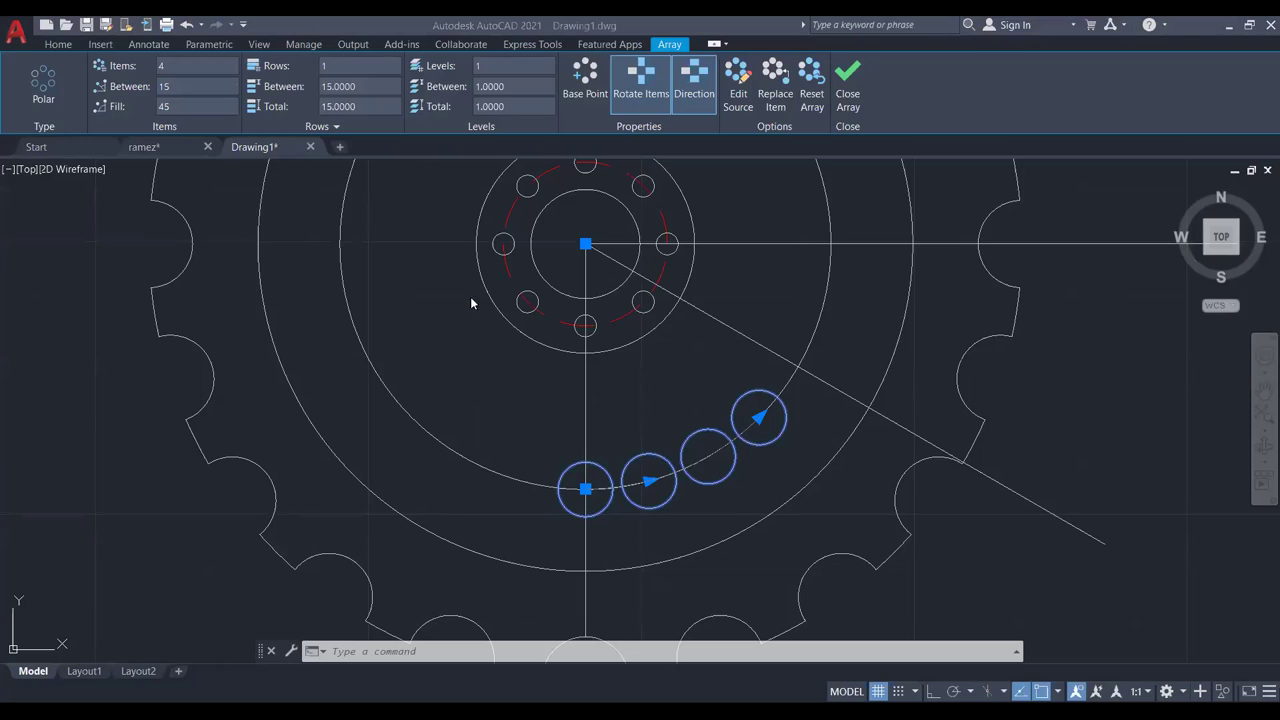
right_click(663, 391)
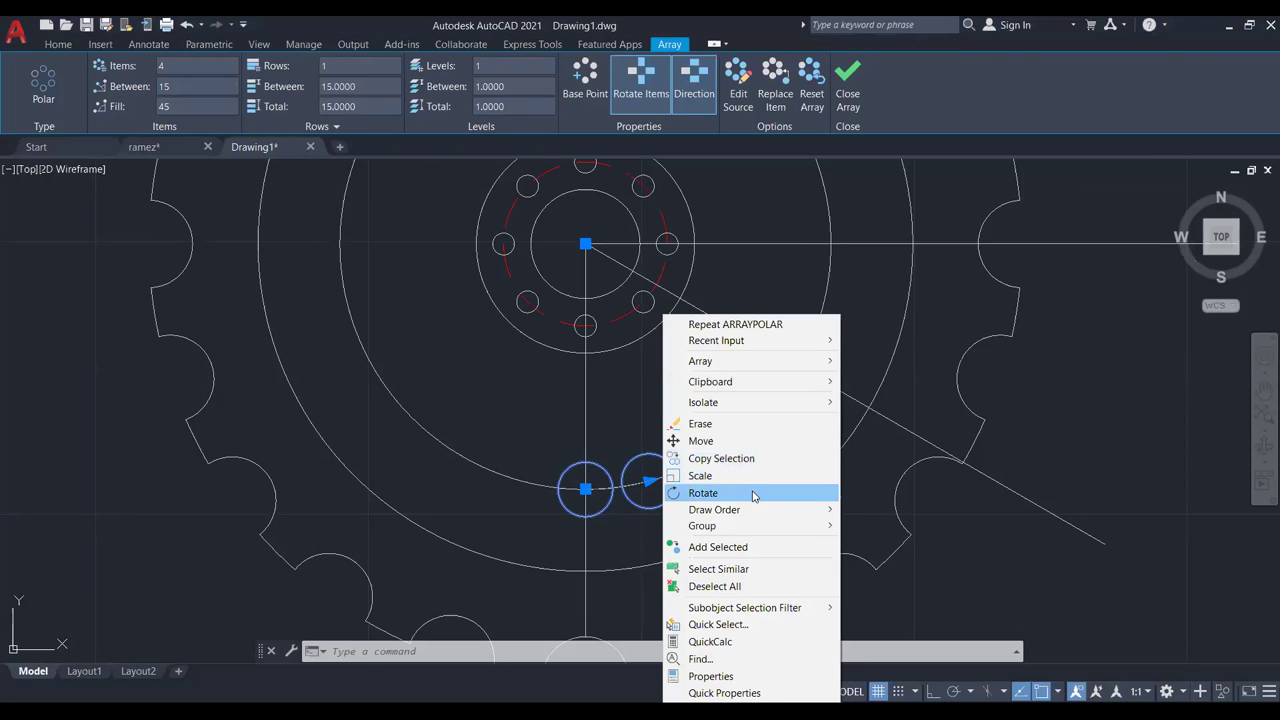
left_click(752, 494)
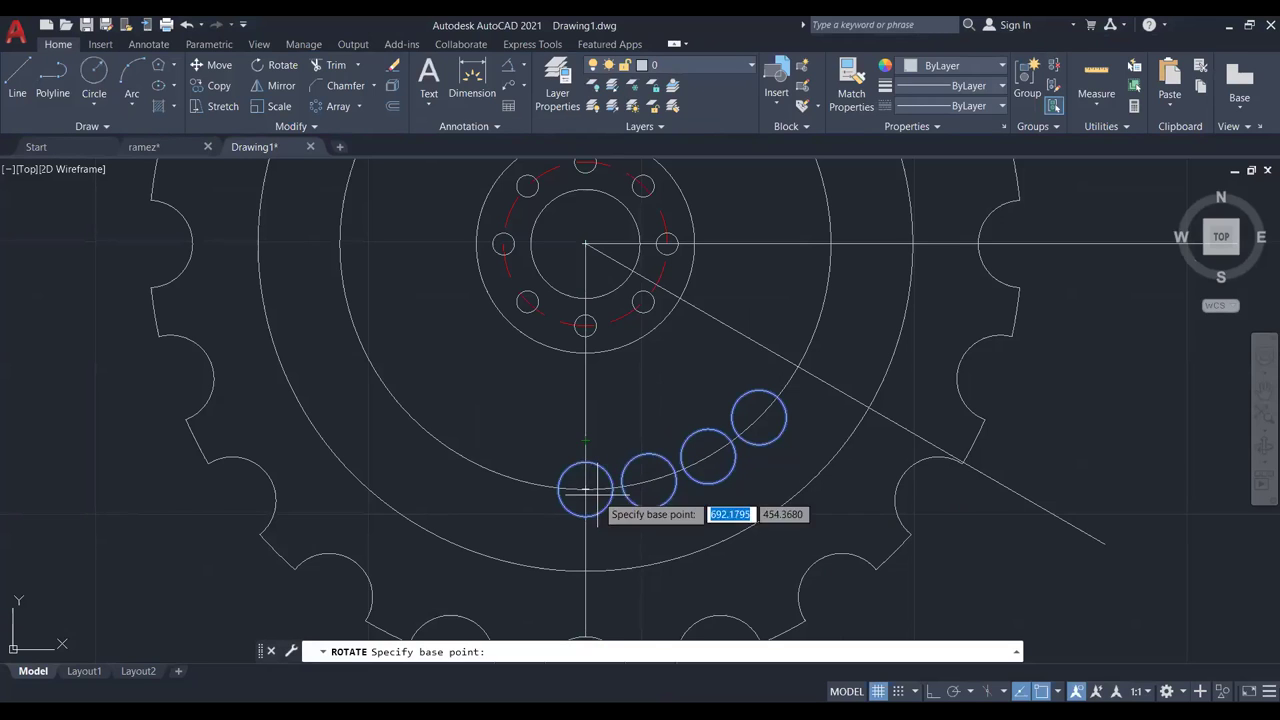
left_click(585, 489)
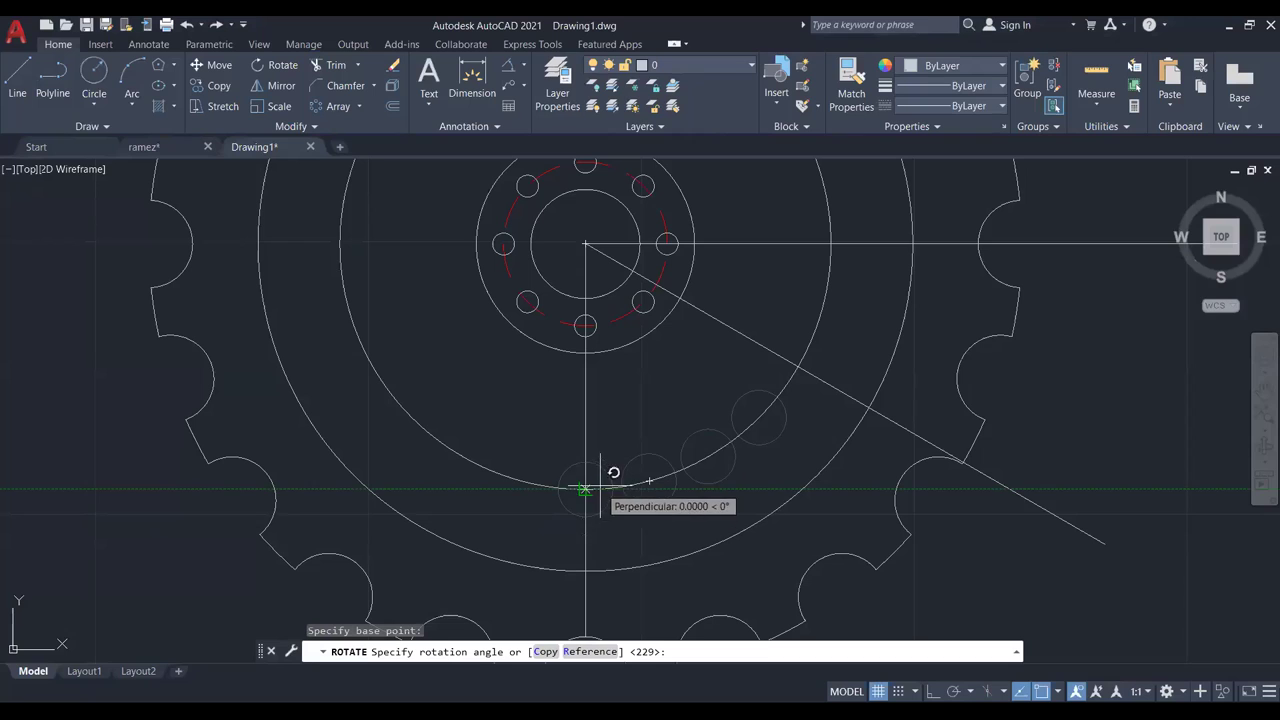
key("Escape")
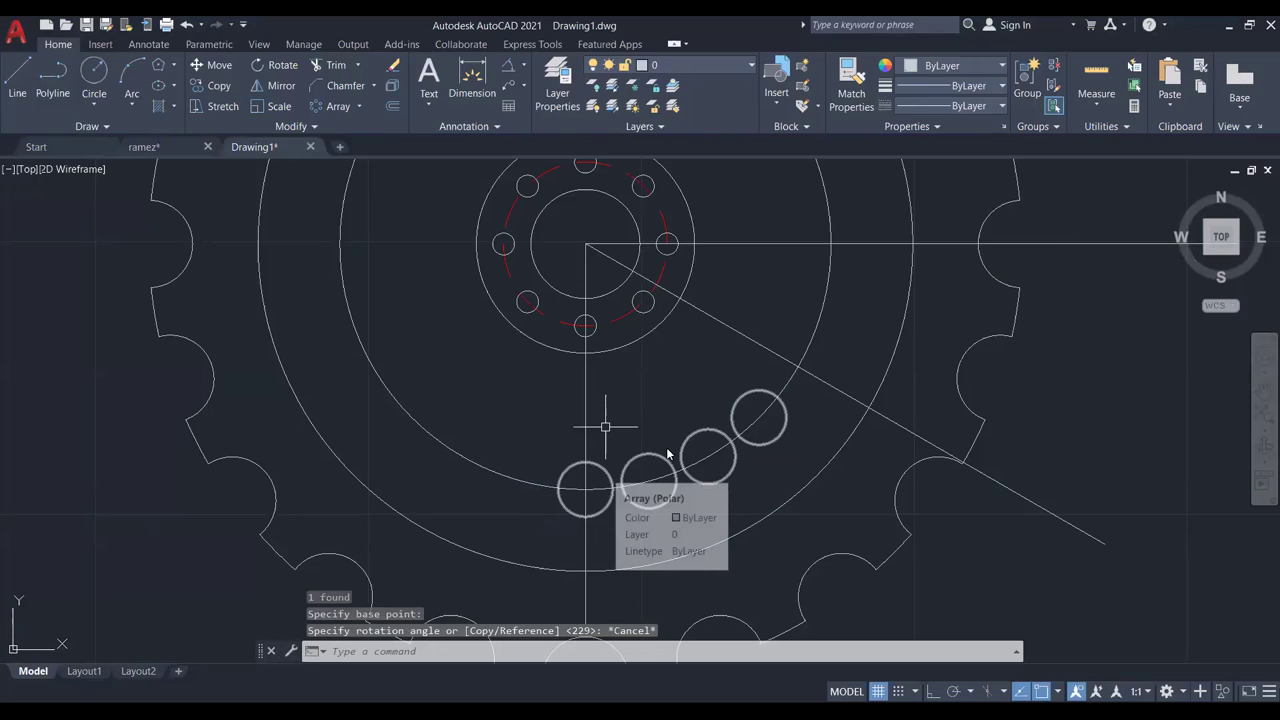
left_click(696, 483)
left_click(657, 380)
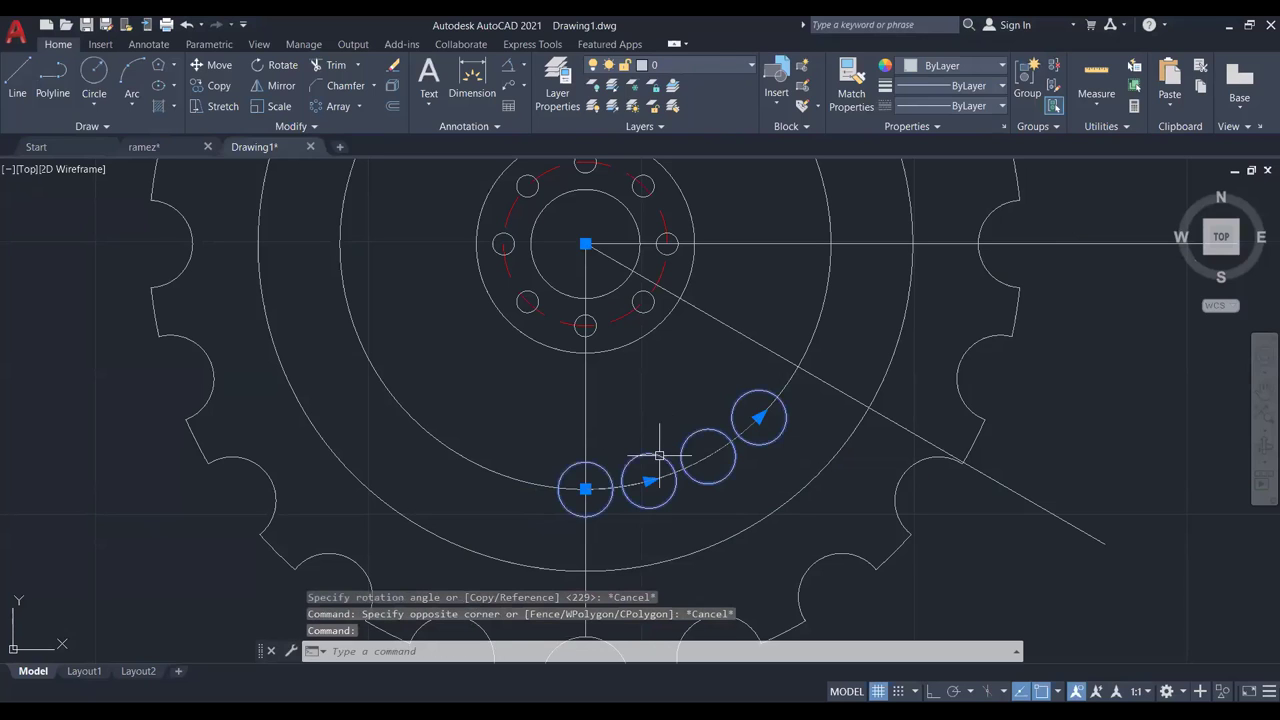
right_click(654, 374)
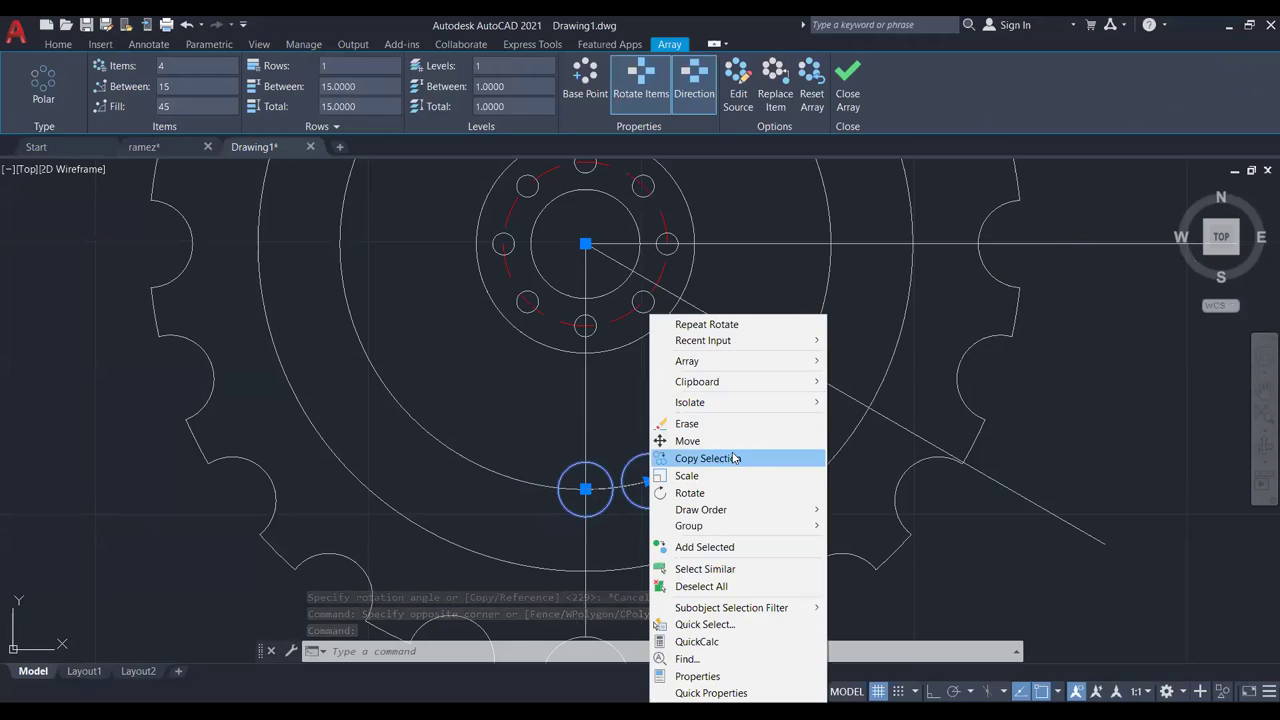
key("Escape")
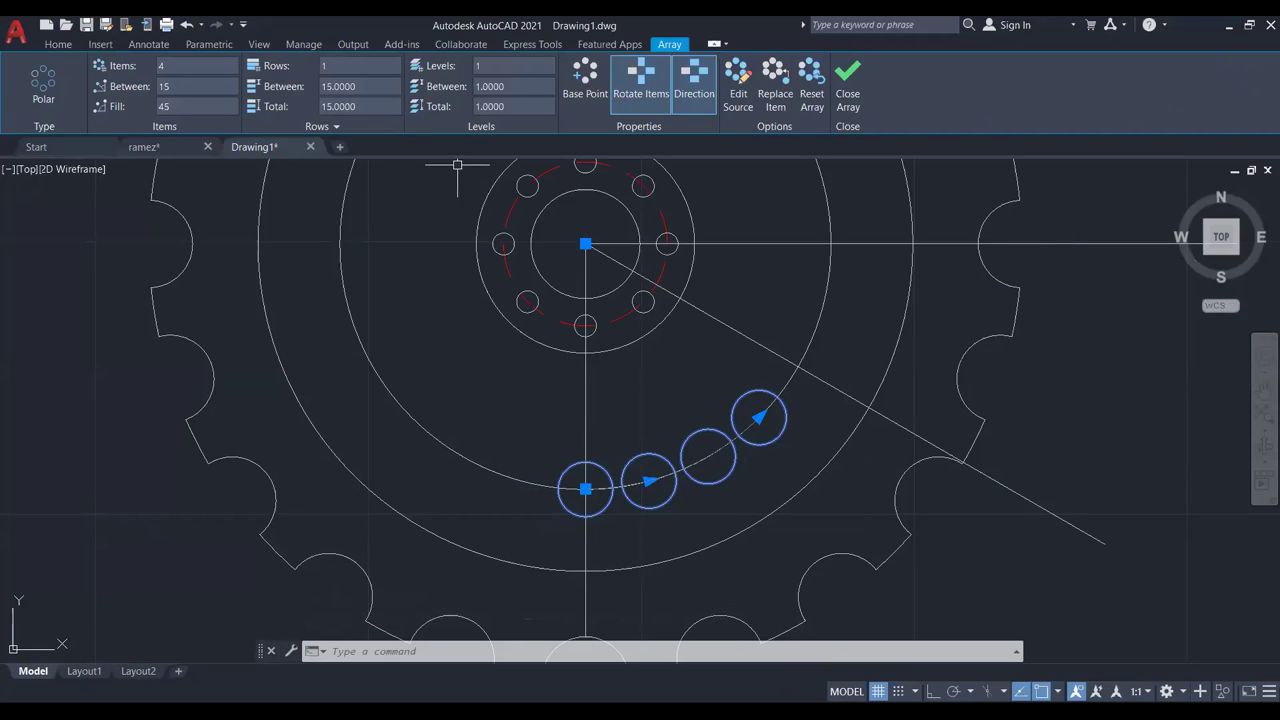
right_click(419, 311)
left_click(386, 271)
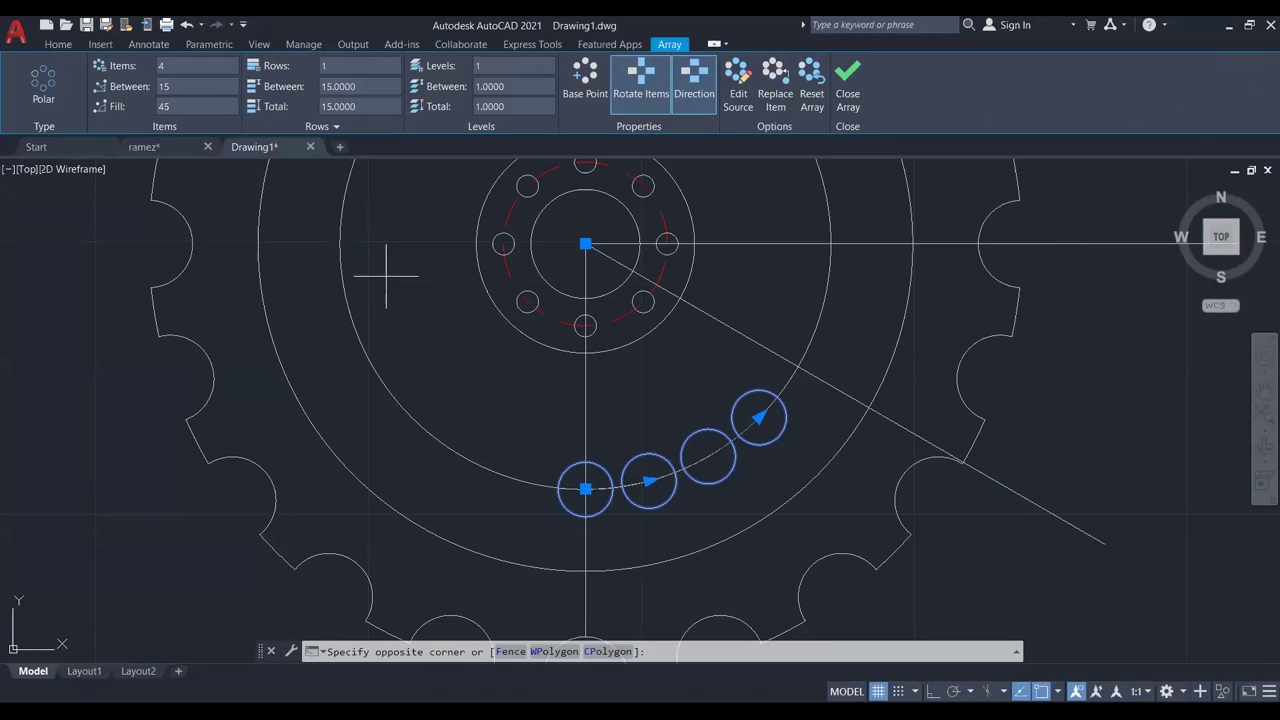
key("Escape")
key("Escape")
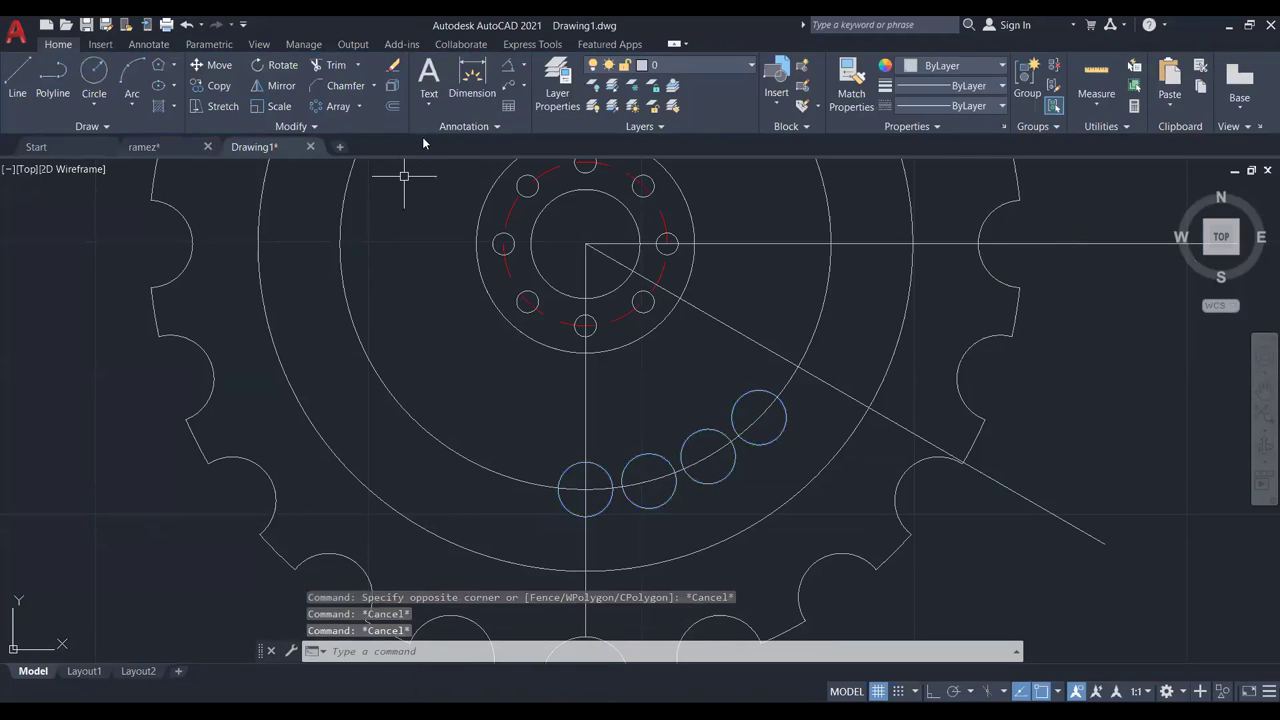
Try to mirror the four-circle array across the vertical line from the flange's centre.
left_click(281, 85)
left_click(640, 457)
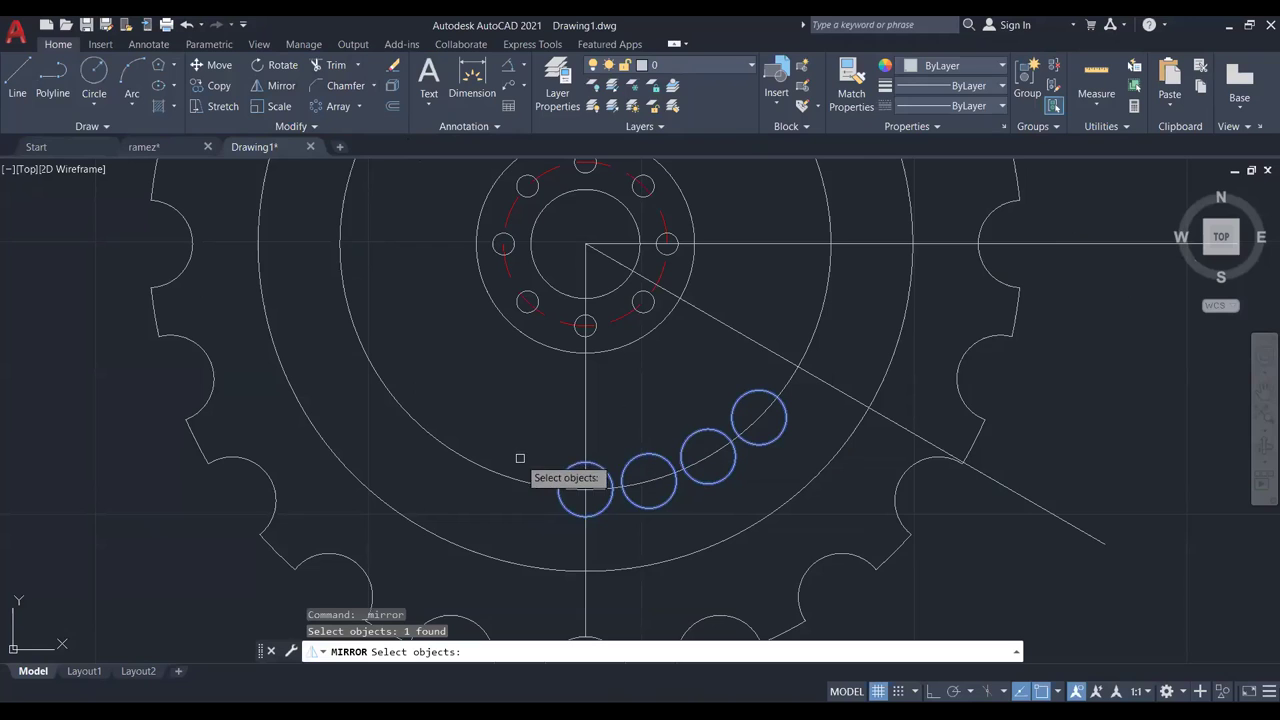
key("Return")
left_click(585, 488)
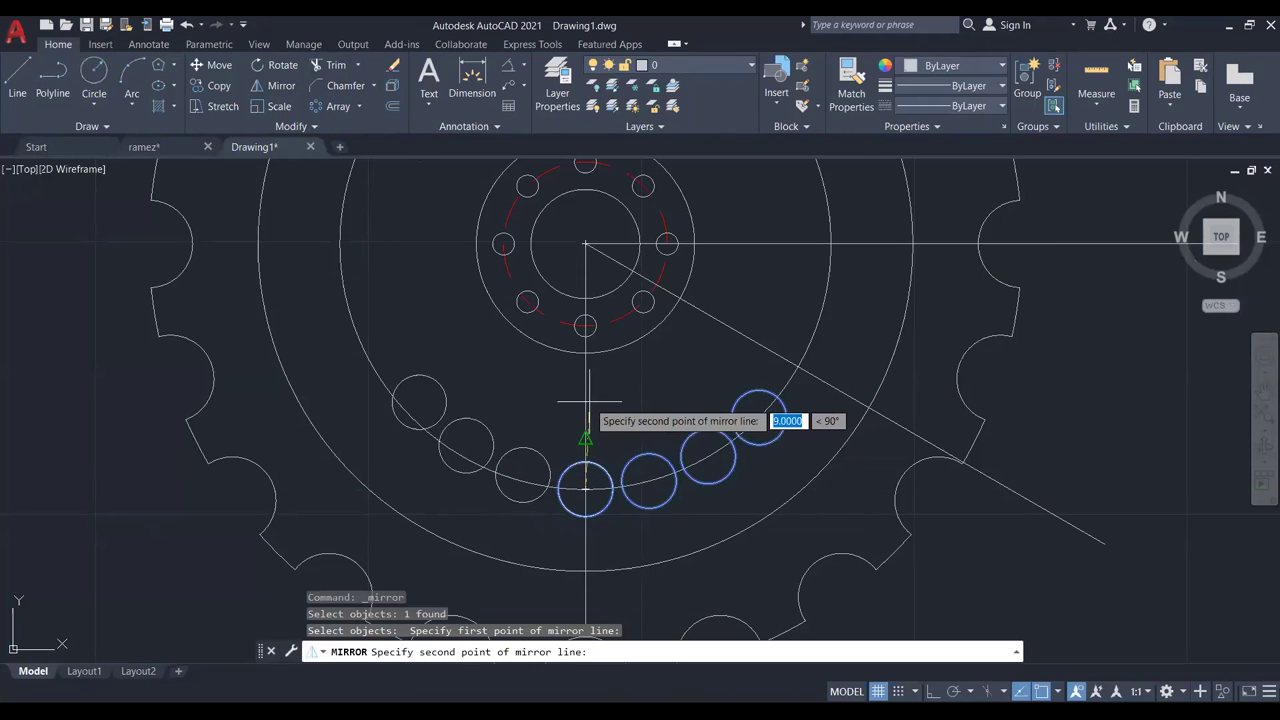
key("Escape")
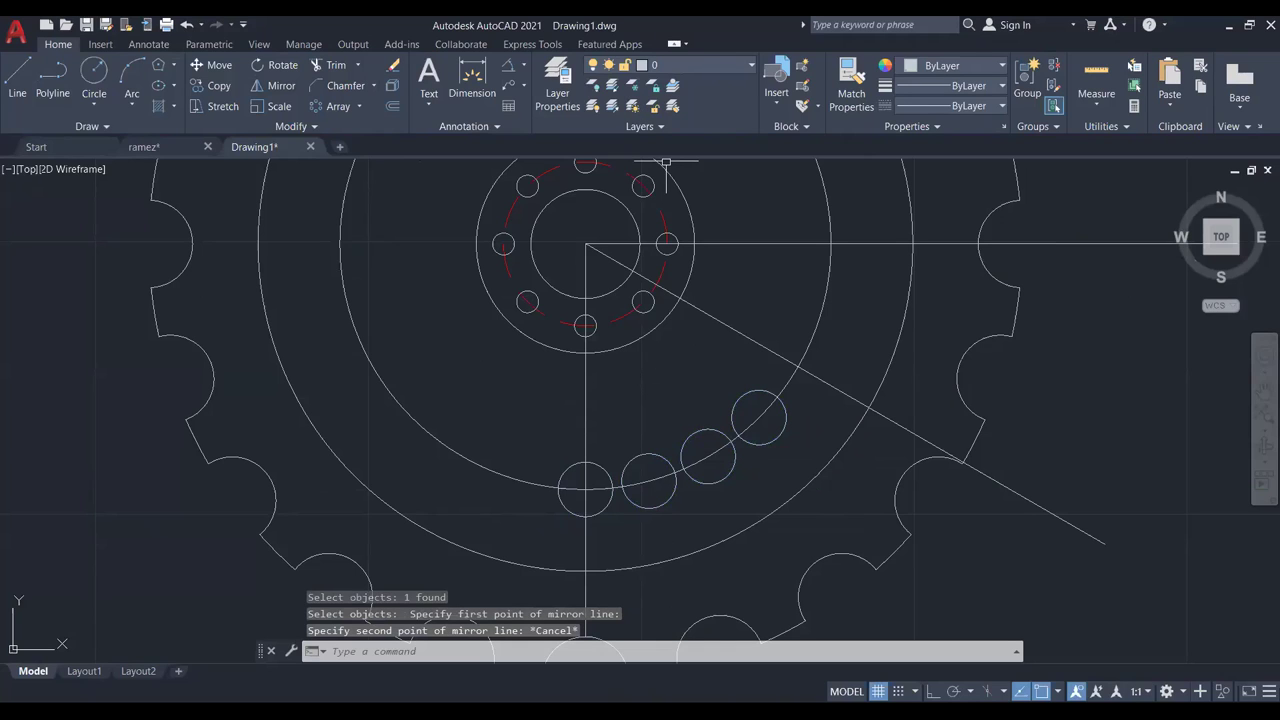
scroll(638, 336, "down", 3)
scroll(666, 406, "up", 3)
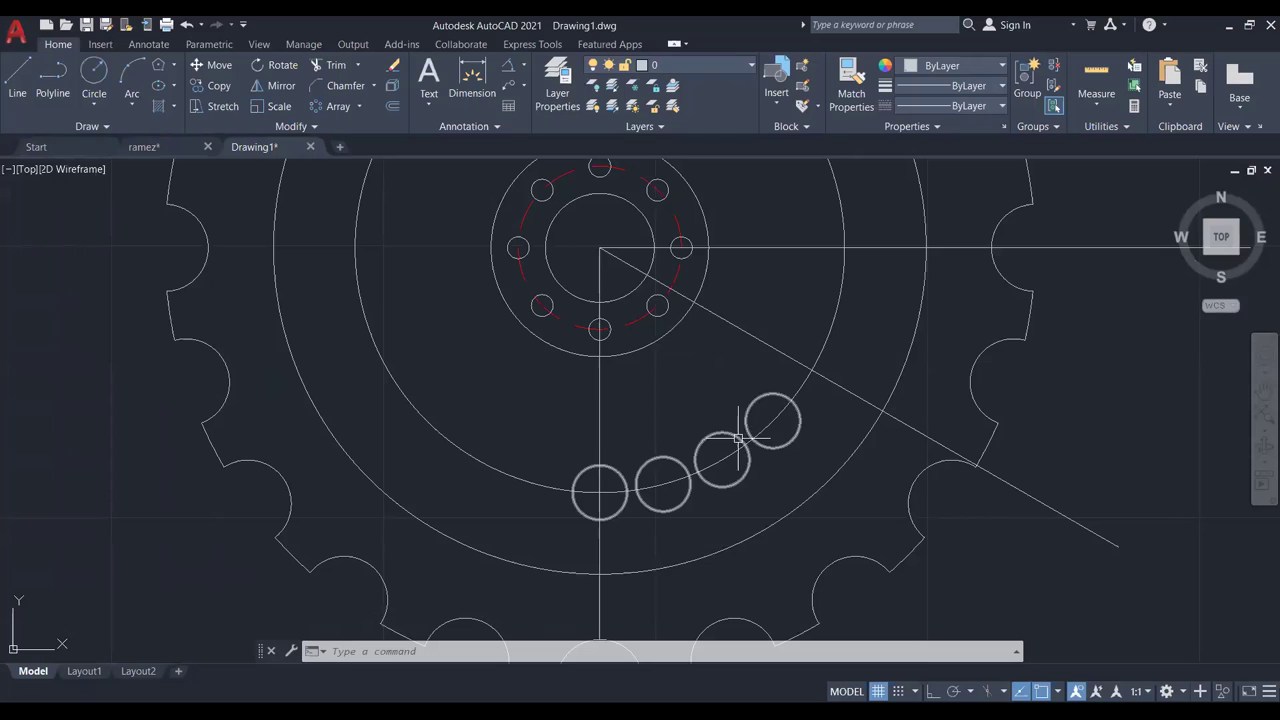
middle_click_drag(669, 423, 708, 410)
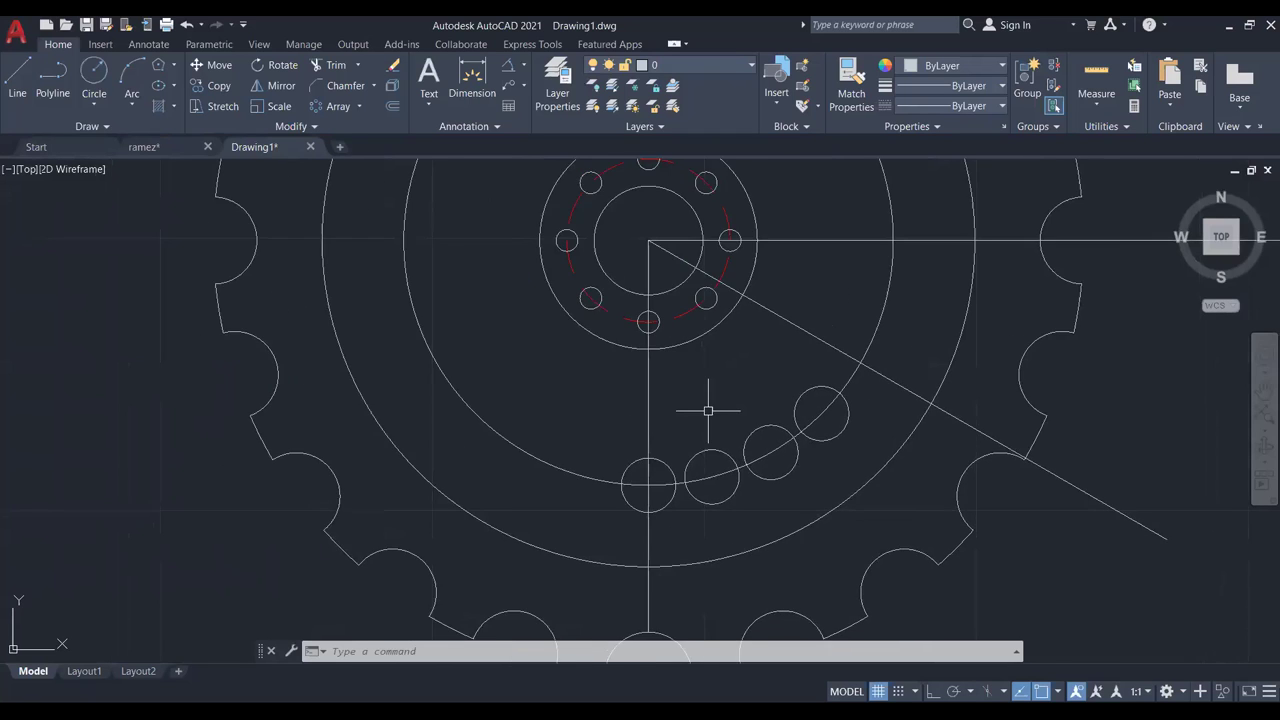
Turn Ortho on while trying to mirror the four-circle array about a vertical line through its lowest circle's centre.
scroll(708, 410, "up", 2)
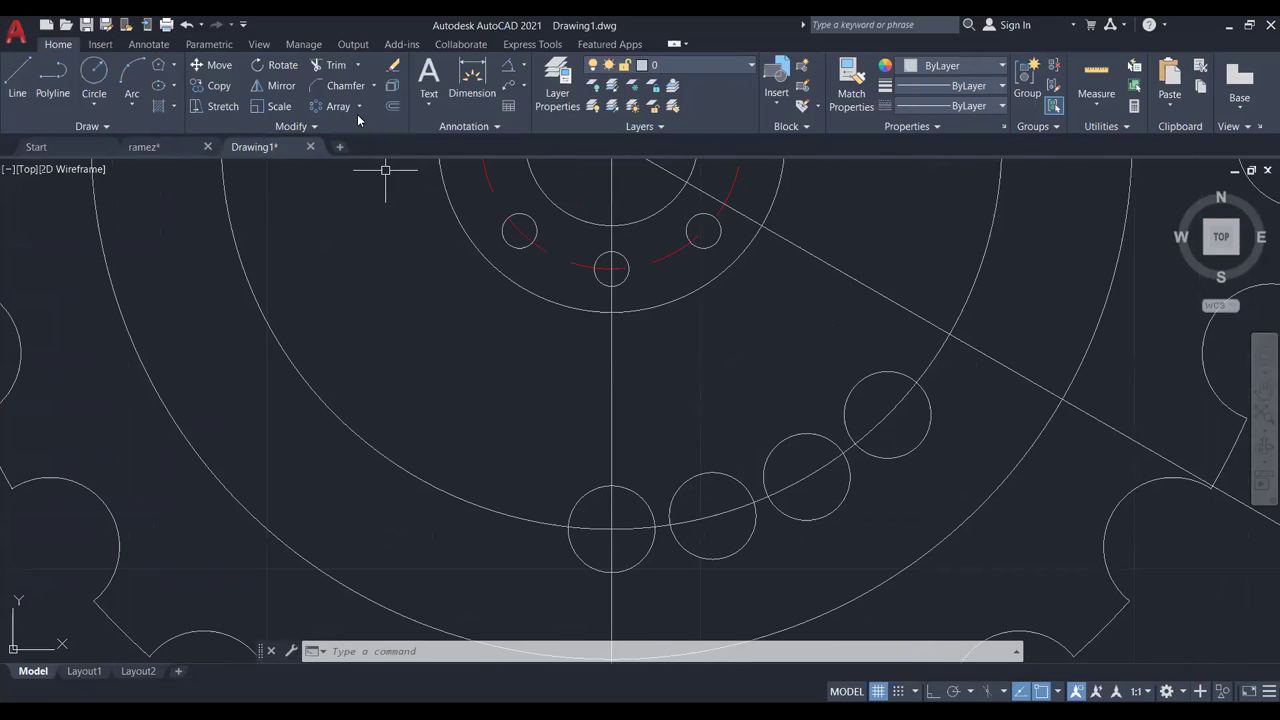
scroll(330, 185, "down", 2)
scroll(405, 263, "up", 2)
scroll(365, 210, "down", 2)
left_click(281, 87)
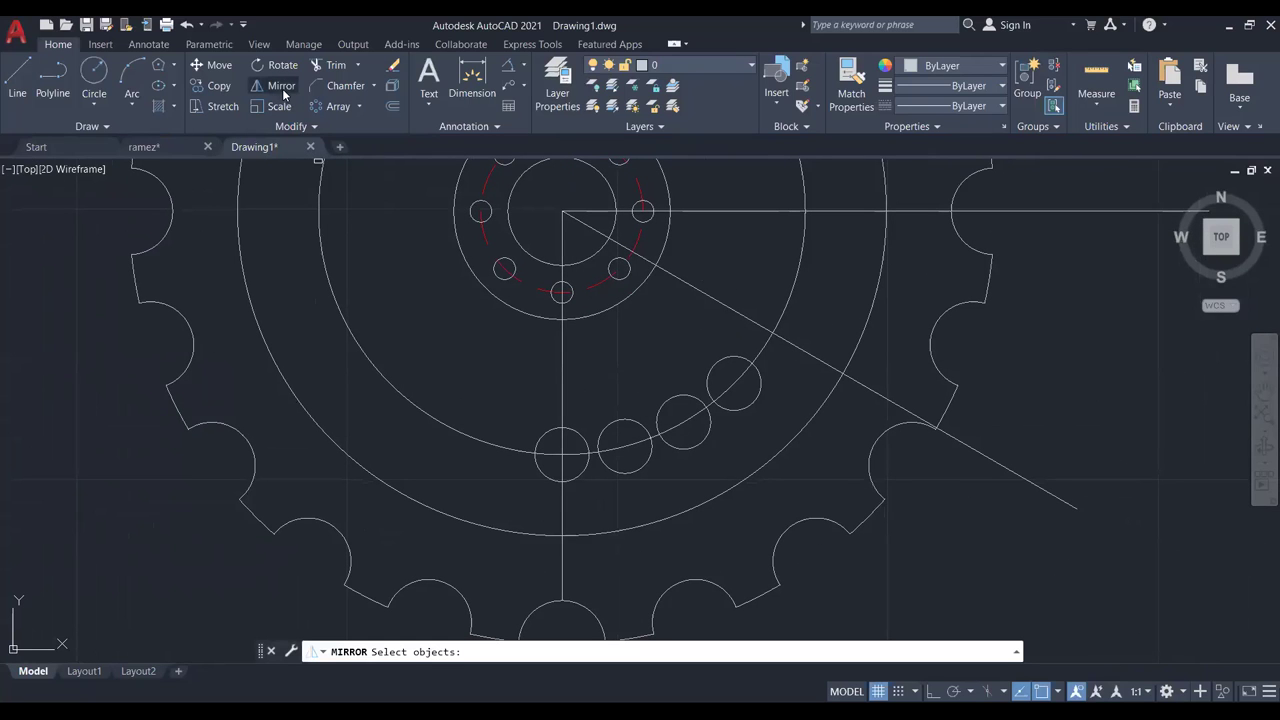
scroll(563, 366, "up", 2)
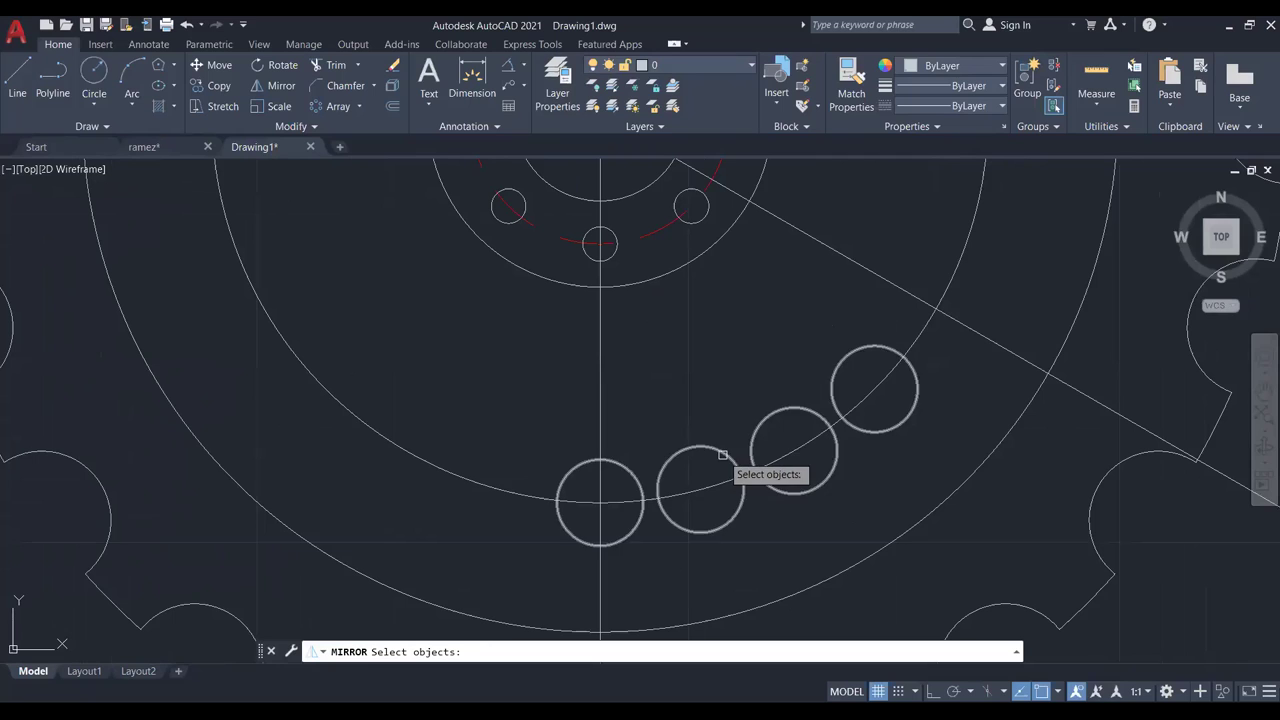
left_click(723, 455)
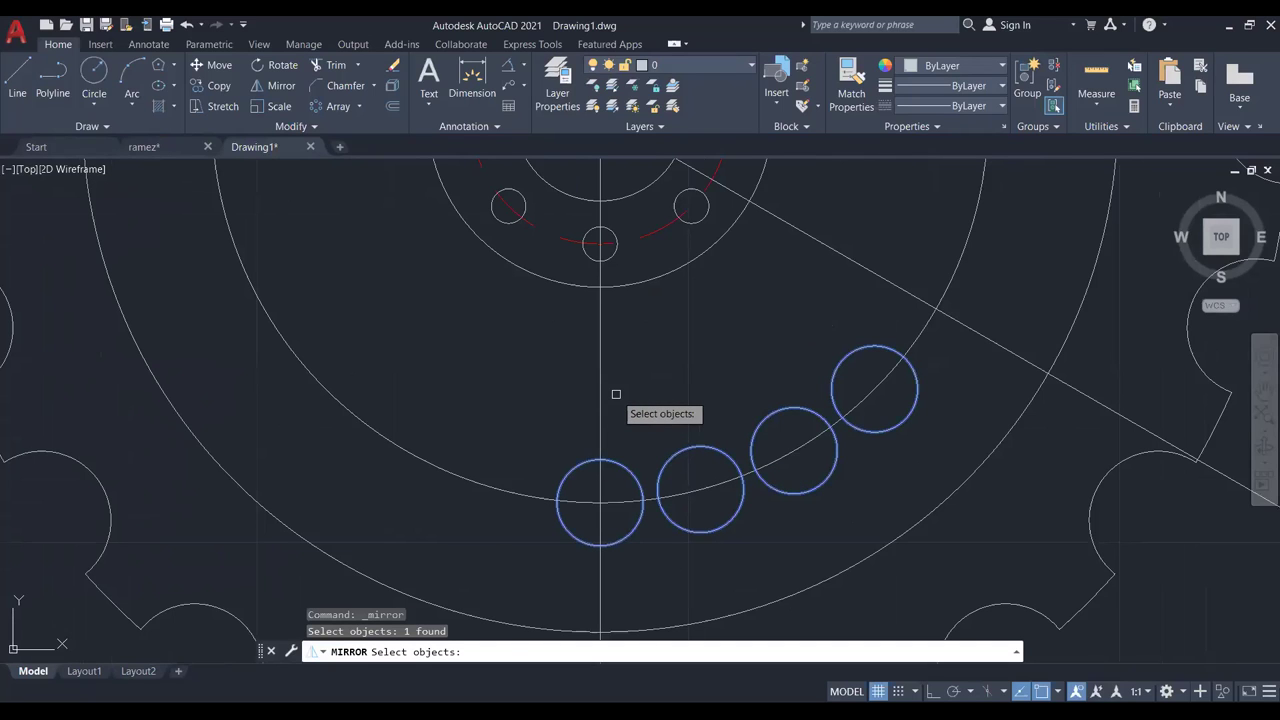
key("Return")
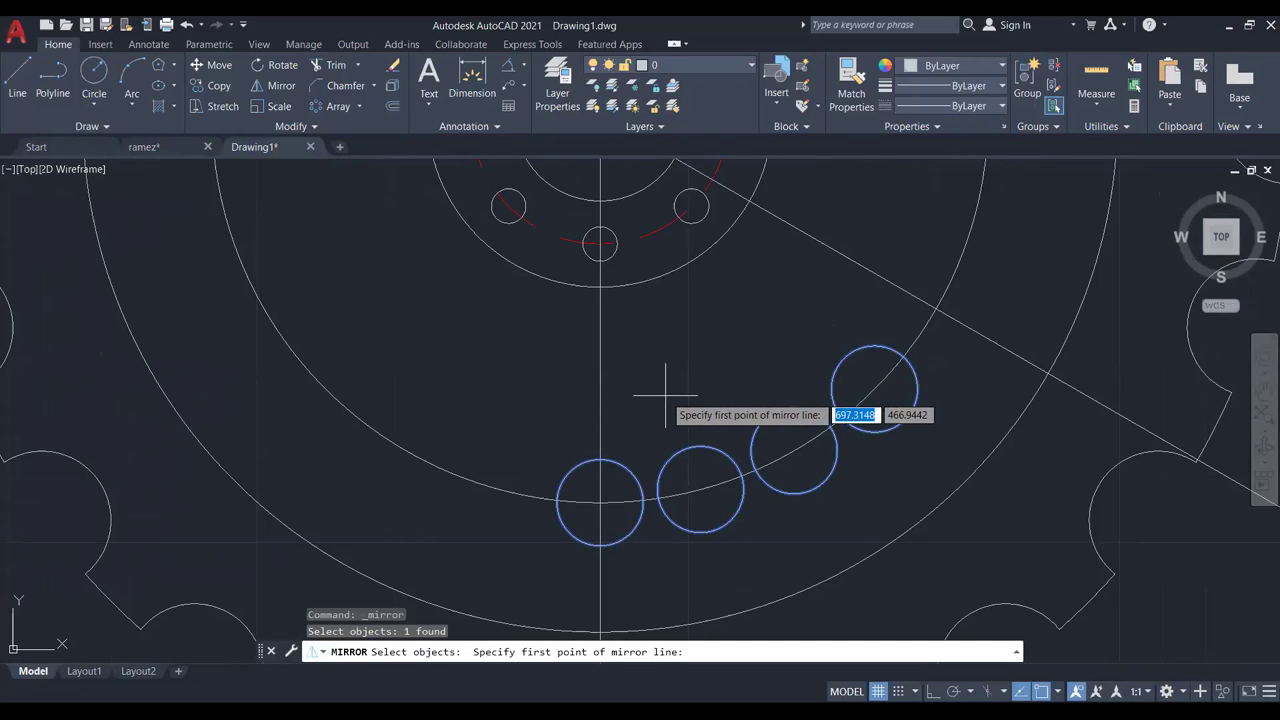
left_click(600, 502)
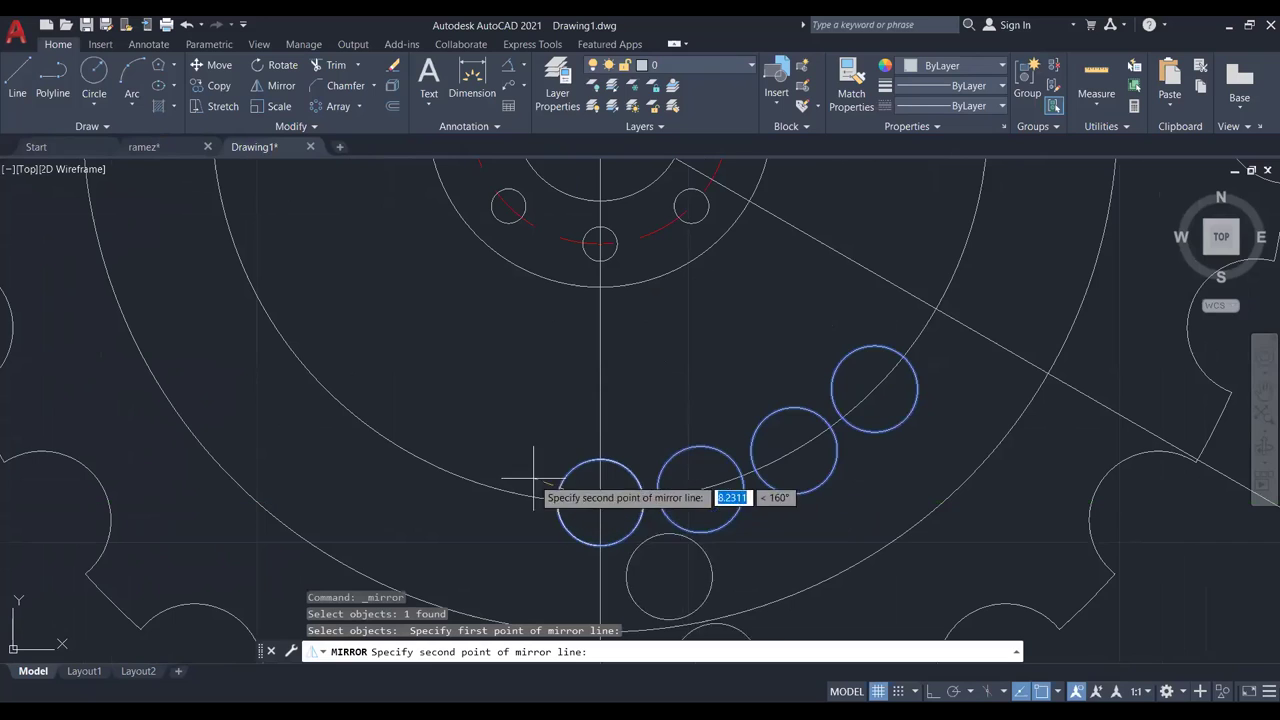
key("F8")
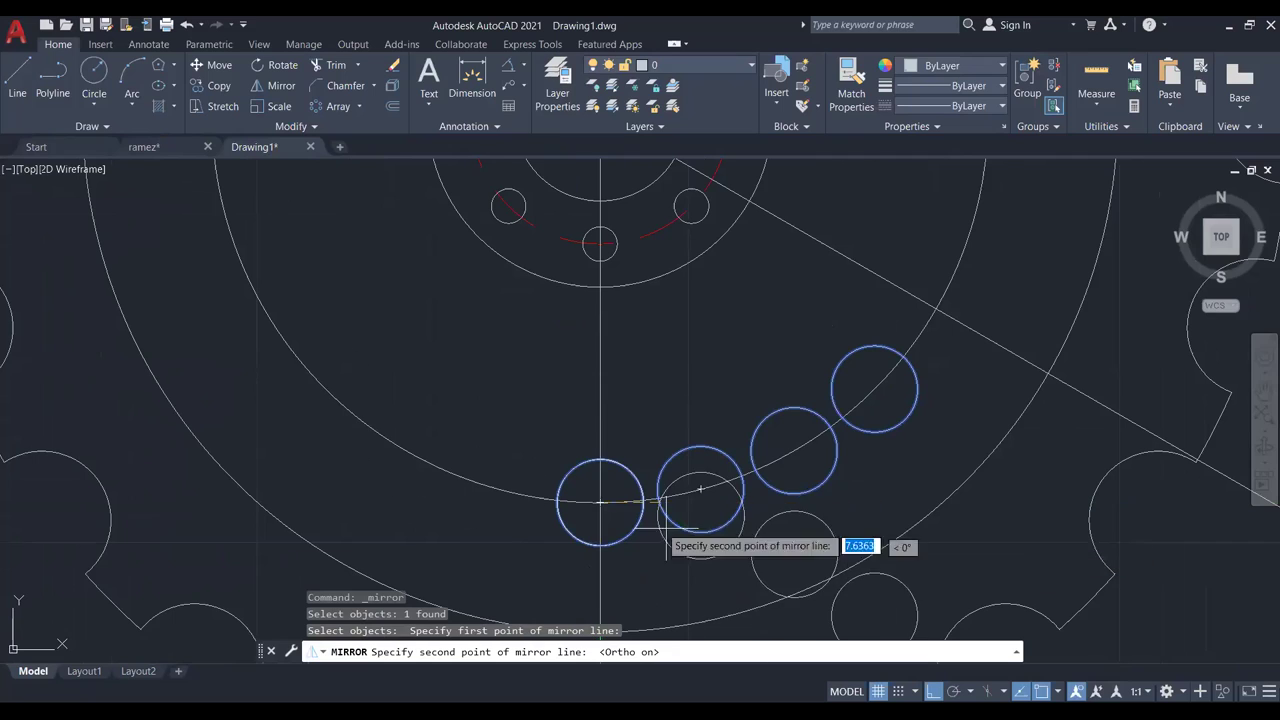
left_click(549, 404)
key("Escape")
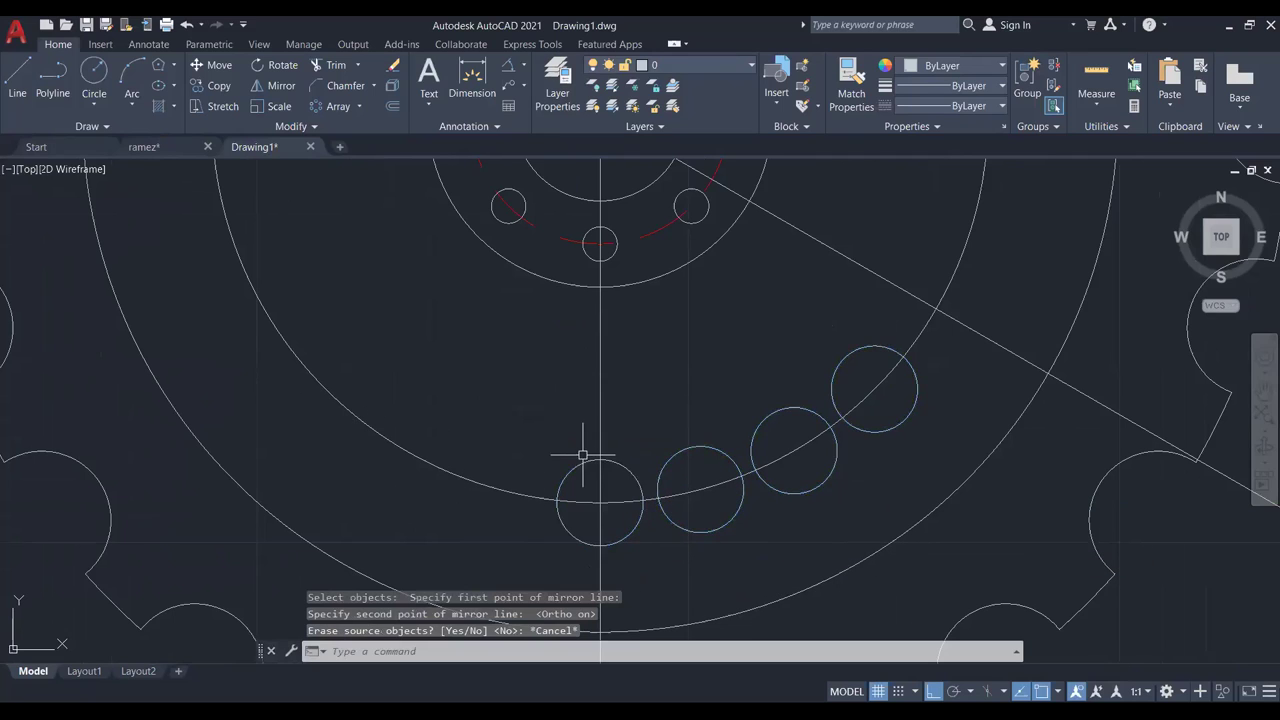
Mirror the four-circle array across the vertical line through its lowest circle's centre, keeping the source objects.
key("Return")
left_click(638, 481)
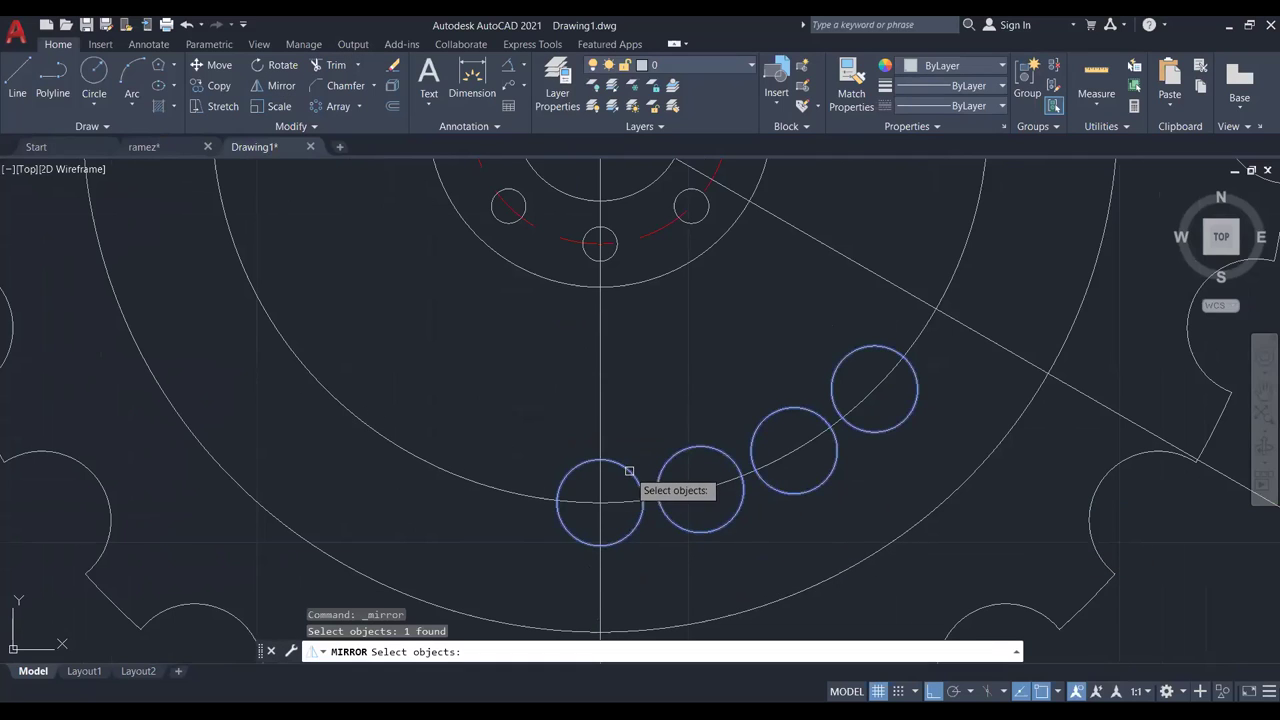
key("Return")
left_click(600, 424)
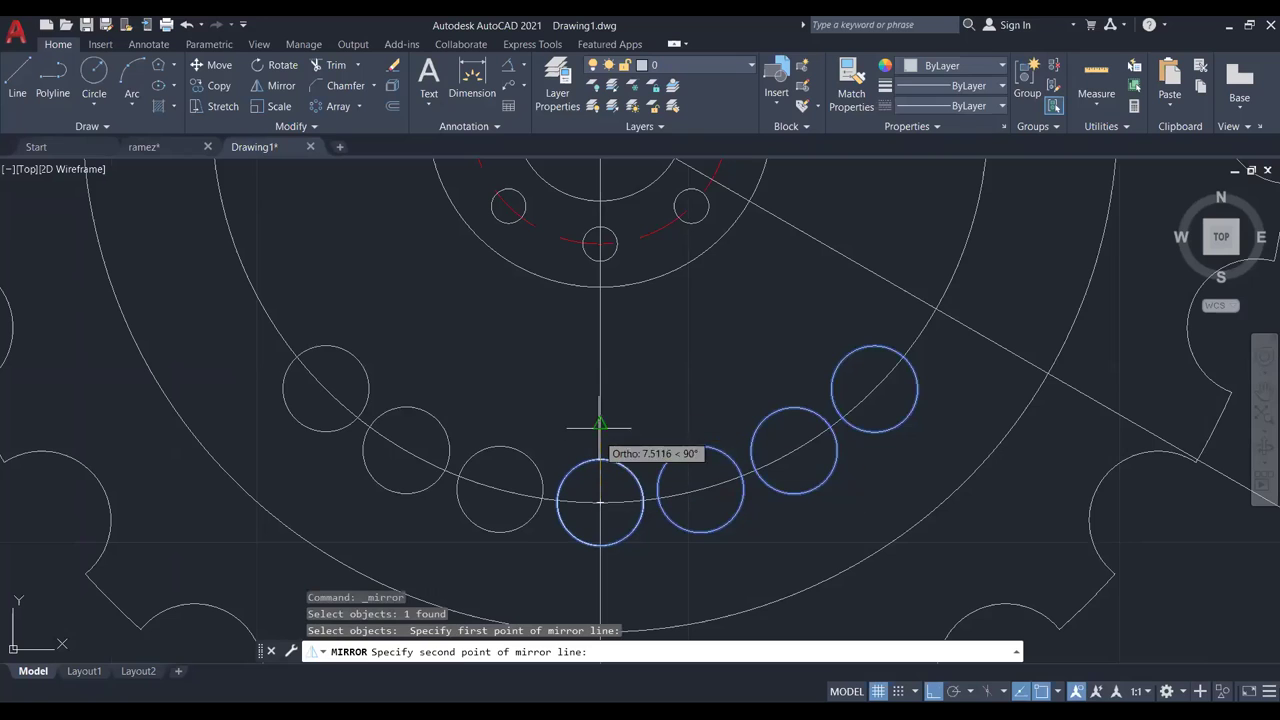
left_click(600, 422)
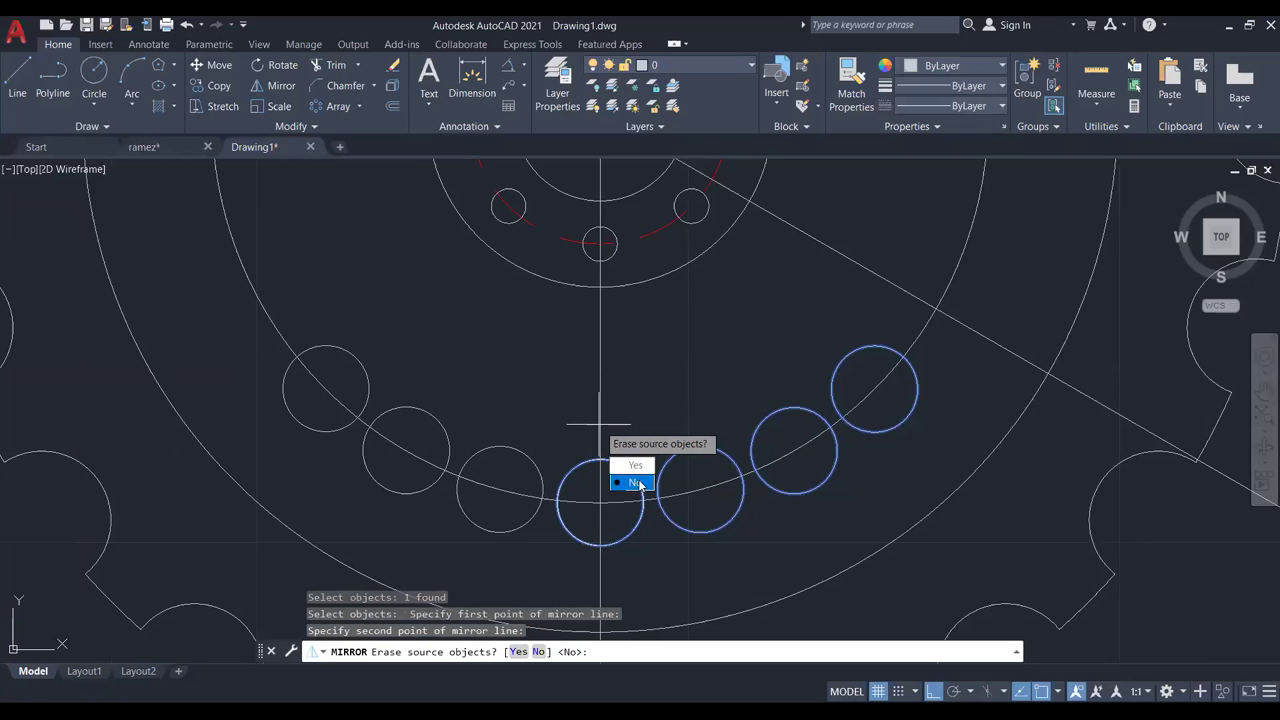
left_click(636, 483)
Delete the pitch circle that runs through the centres of the seven holes.
scroll(640, 470, "down", 3)
scroll(656, 420, "up", 2)
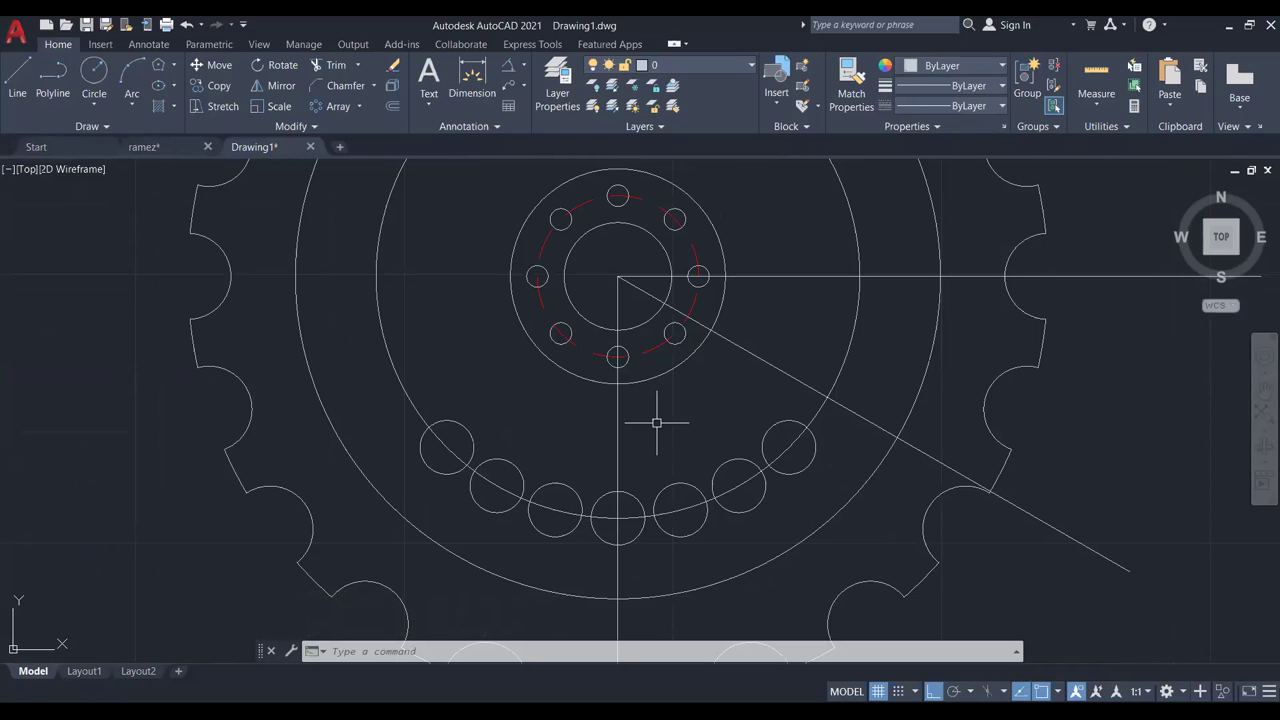
scroll(694, 251, "down", 2)
scroll(708, 271, "up", 5)
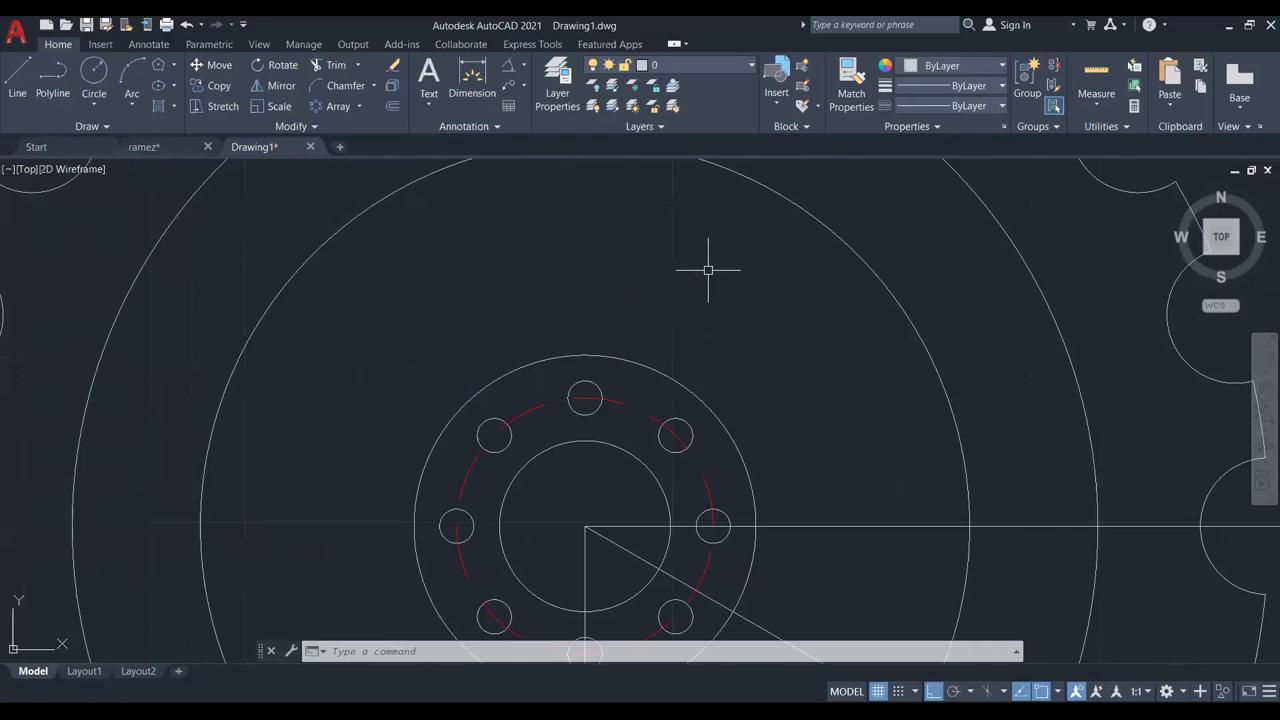
scroll(708, 270, "down", 2)
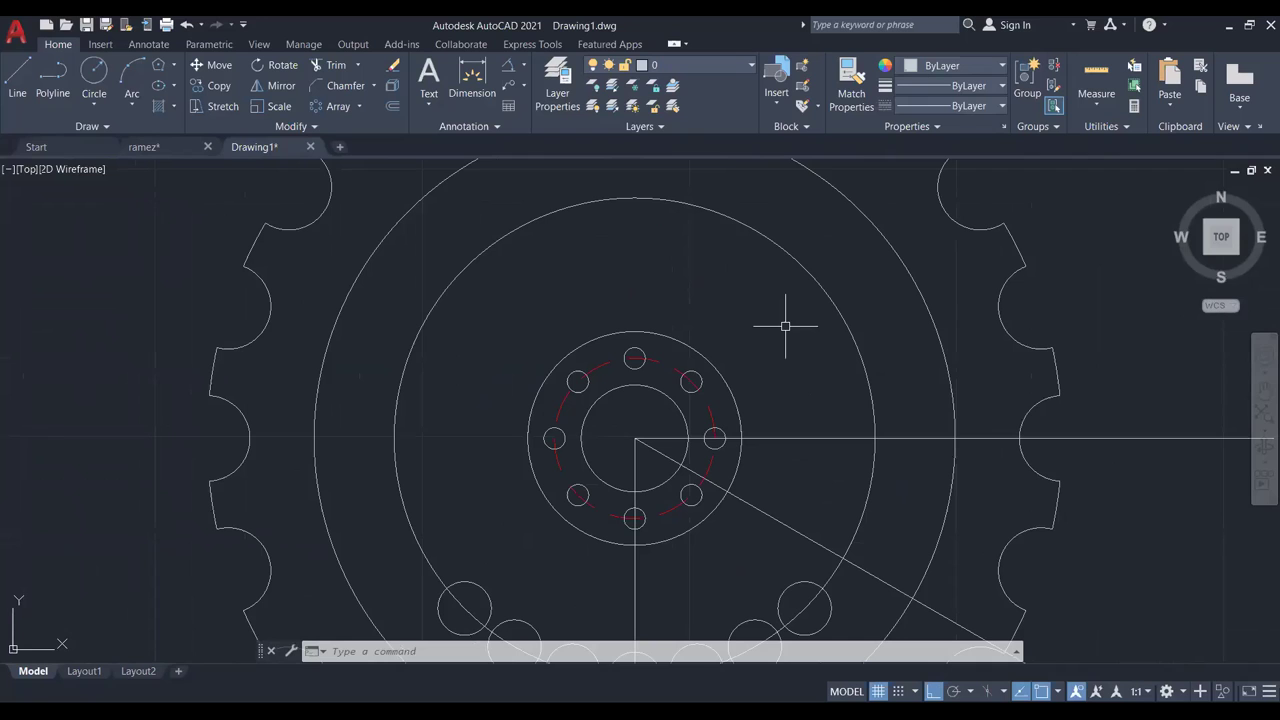
scroll(795, 330, "down", 3)
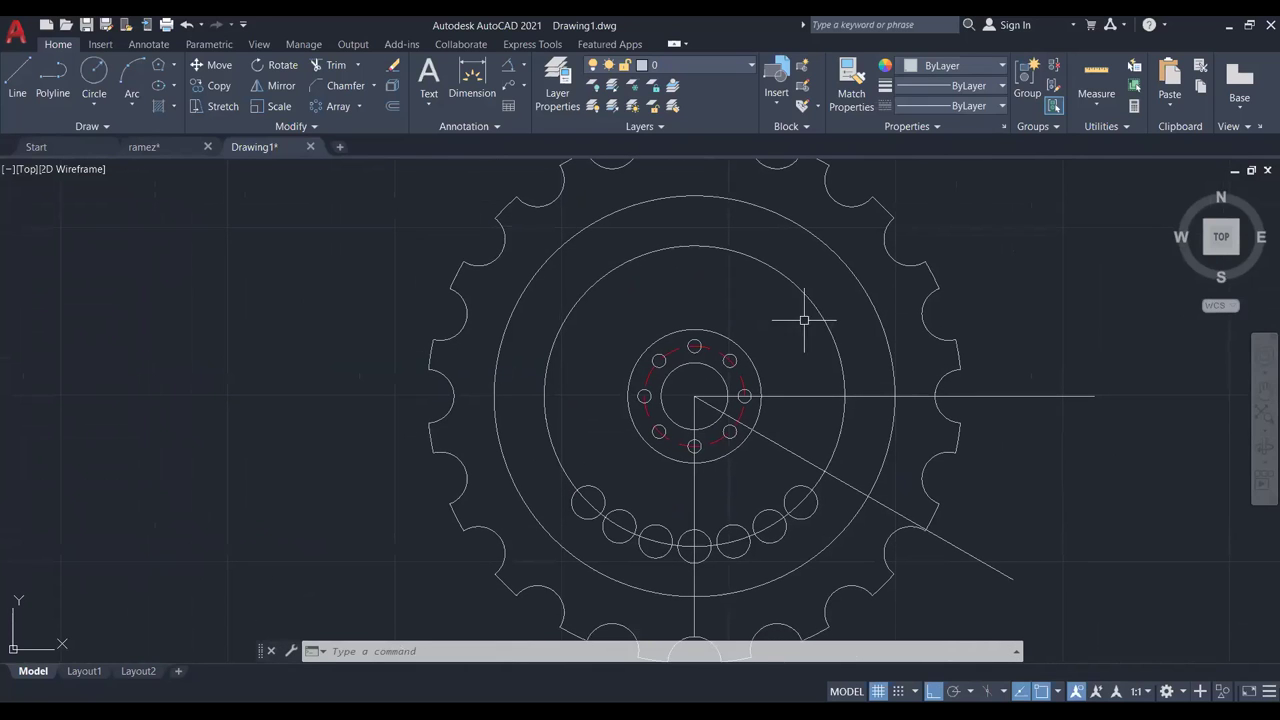
left_click(816, 305)
key("Delete")
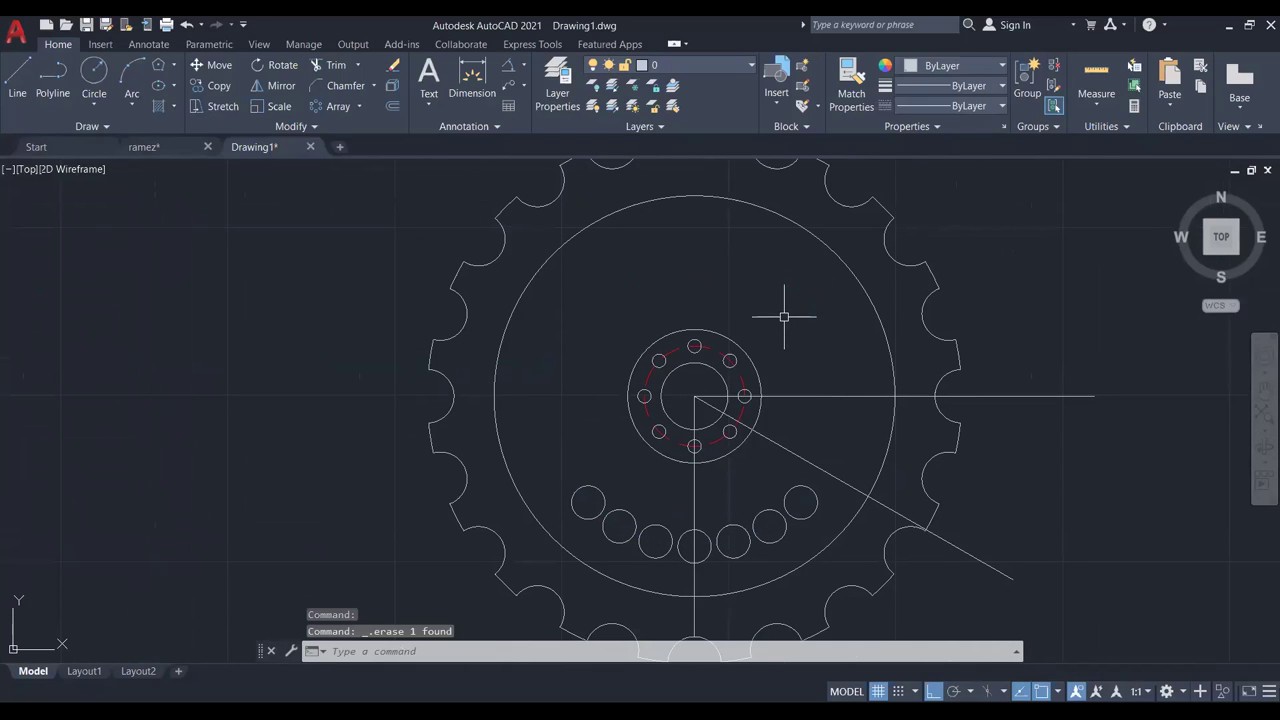
Delete the horizontal, slanted and vertical construction lines that start at the flange's centre.
left_click(835, 368)
left_click(820, 410)
key("Delete")
left_click(820, 423)
left_click(766, 457)
key("Delete")
left_click(755, 412)
left_click(685, 440)
key("Delete")
Draw a circle of about 51.5 radius from the flange's centre, just outside the row of seven holes.
scroll(723, 457, "down", 3)
scroll(737, 416, "up", 2)
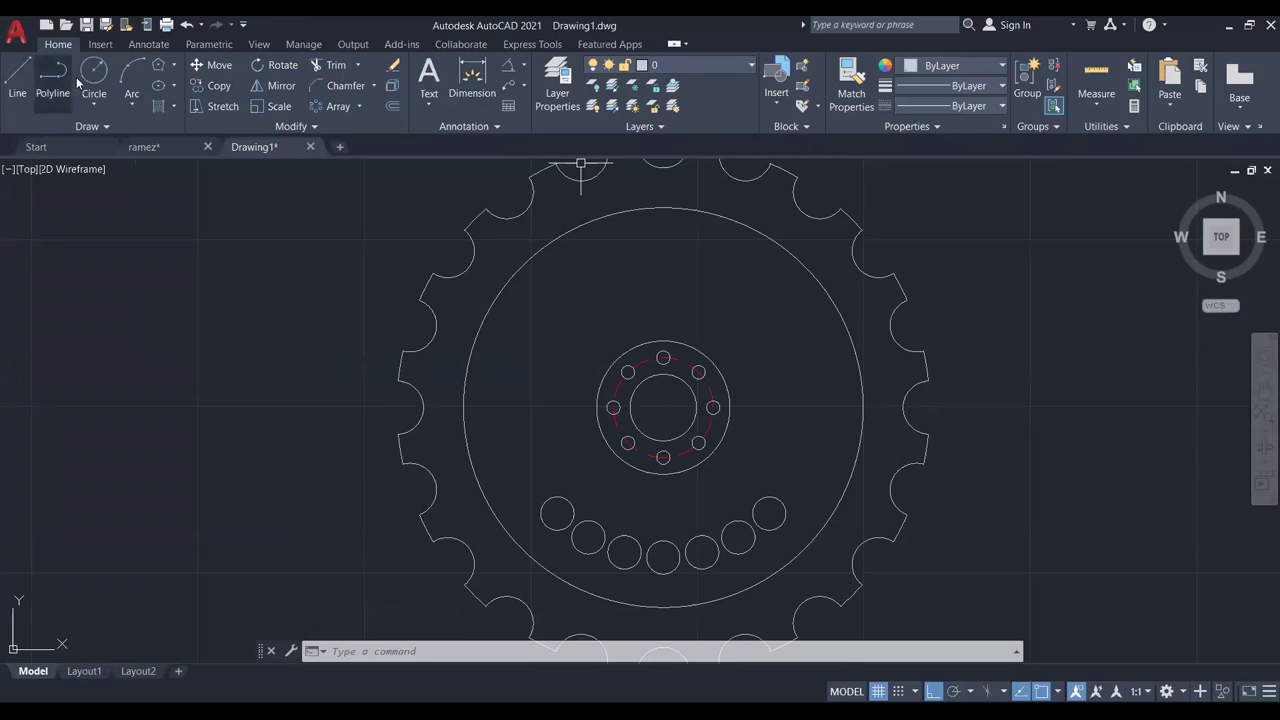
left_click(92, 104)
left_click(135, 129)
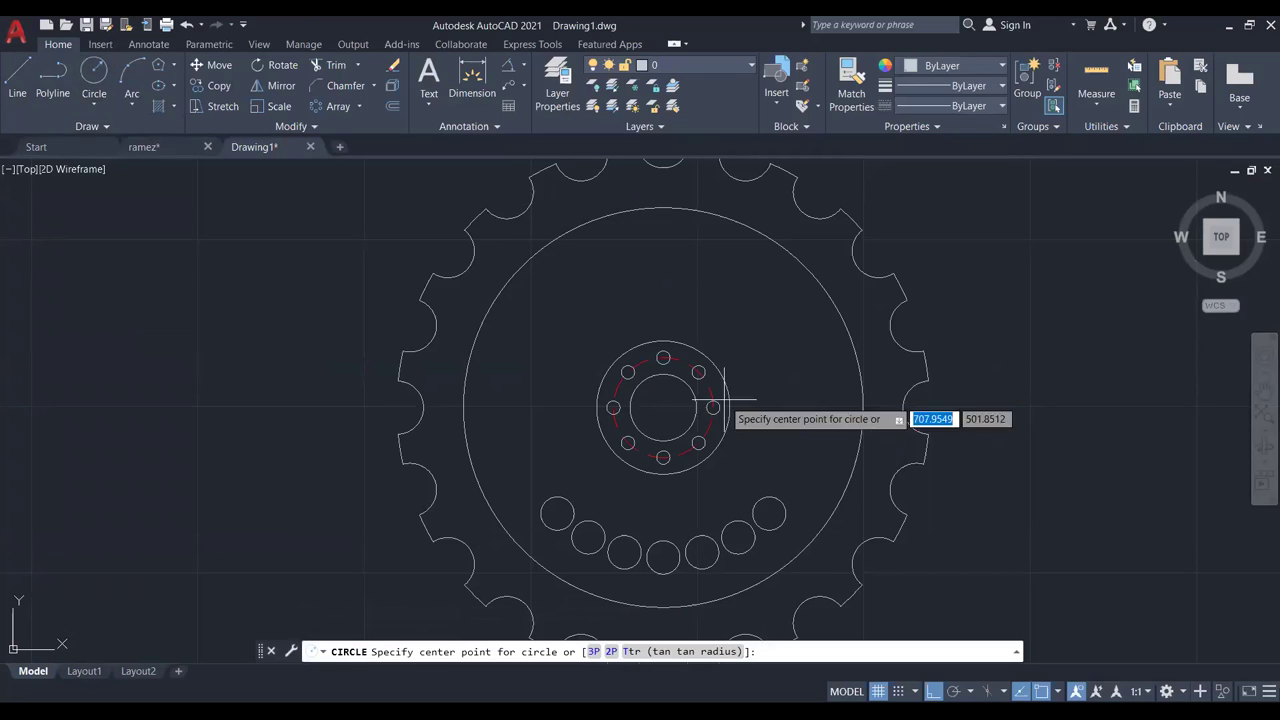
left_click(663, 407)
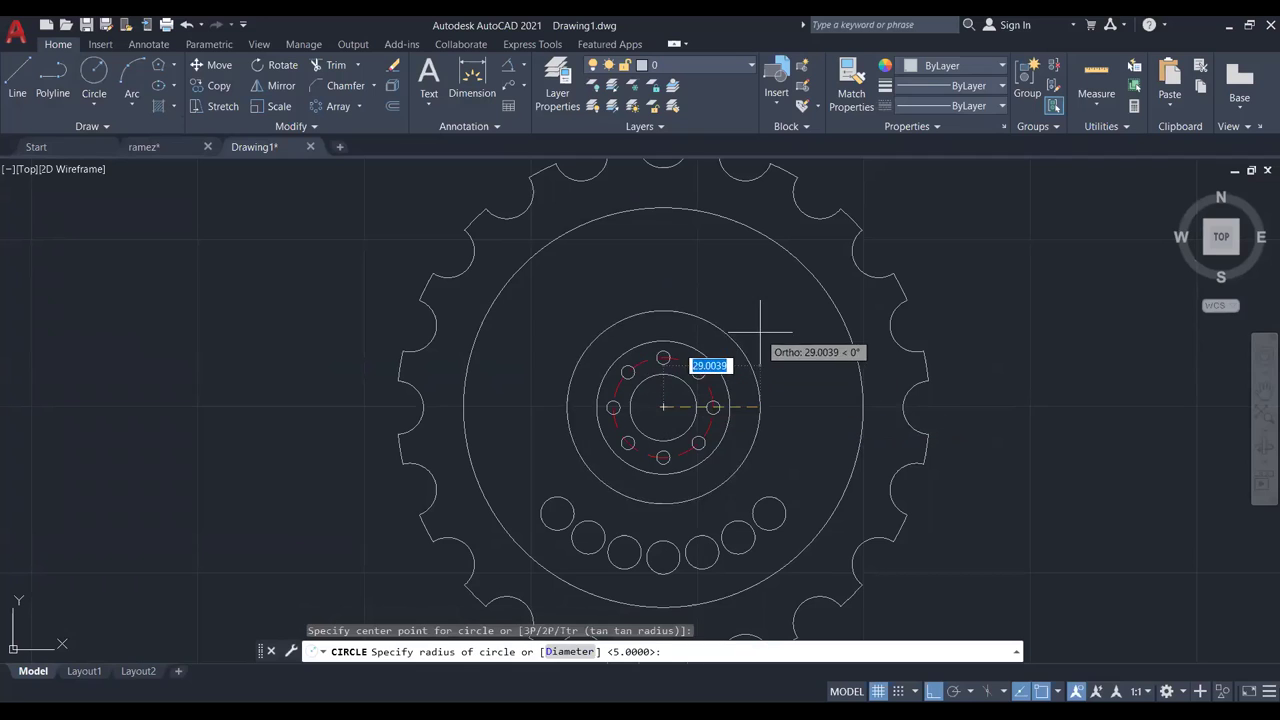
left_click(731, 238)
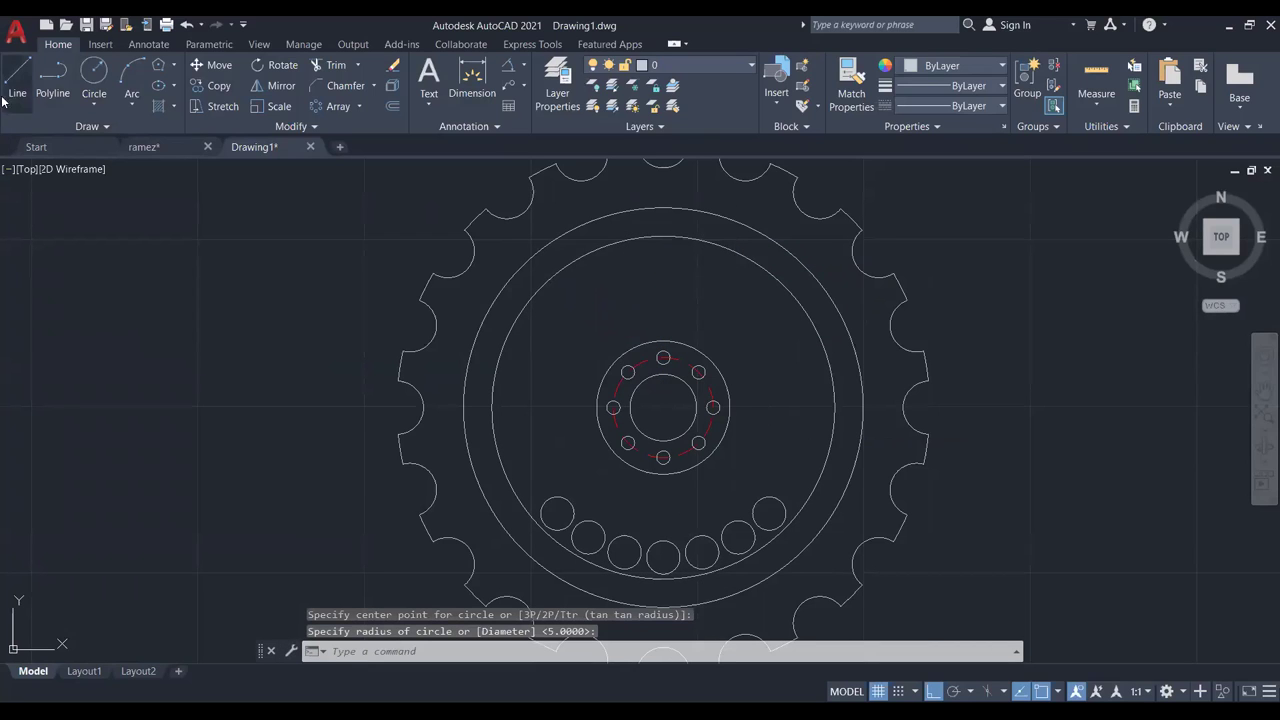
Draw another circle from the flange's centre, just inside the row of seven holes and outside the hub circle.
left_click(94, 72)
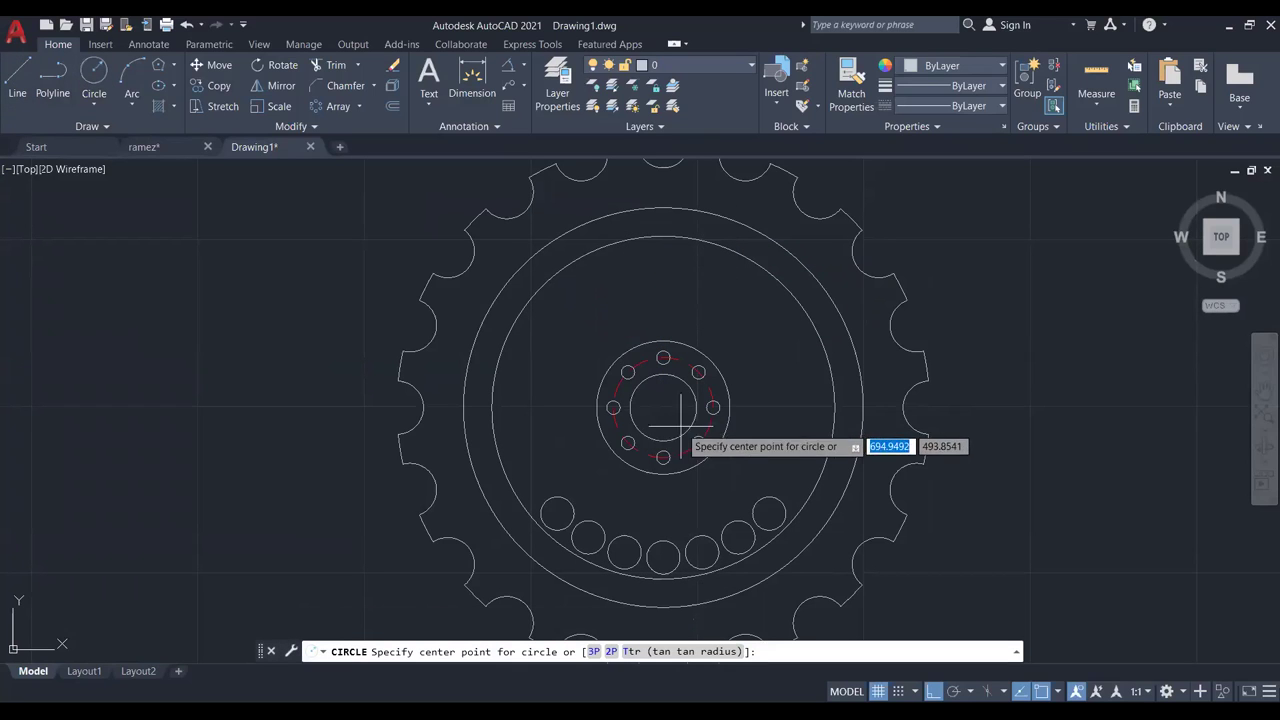
left_click(663, 407)
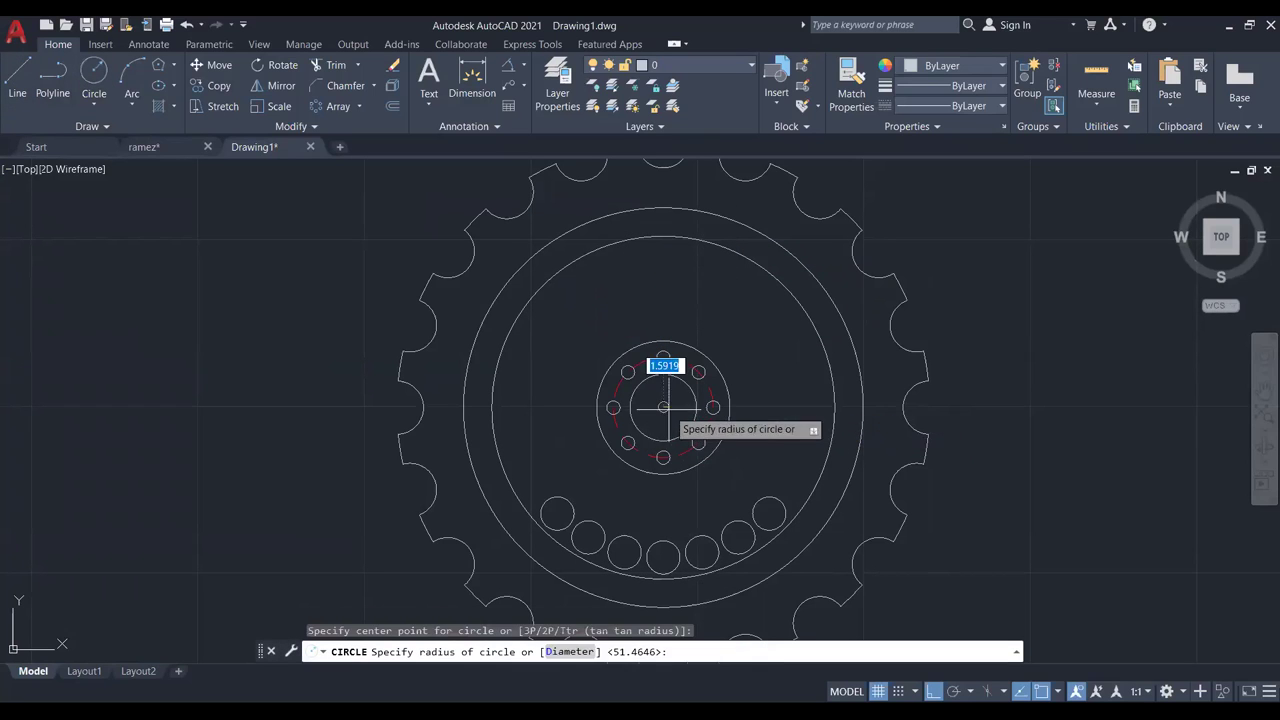
left_click(780, 344)
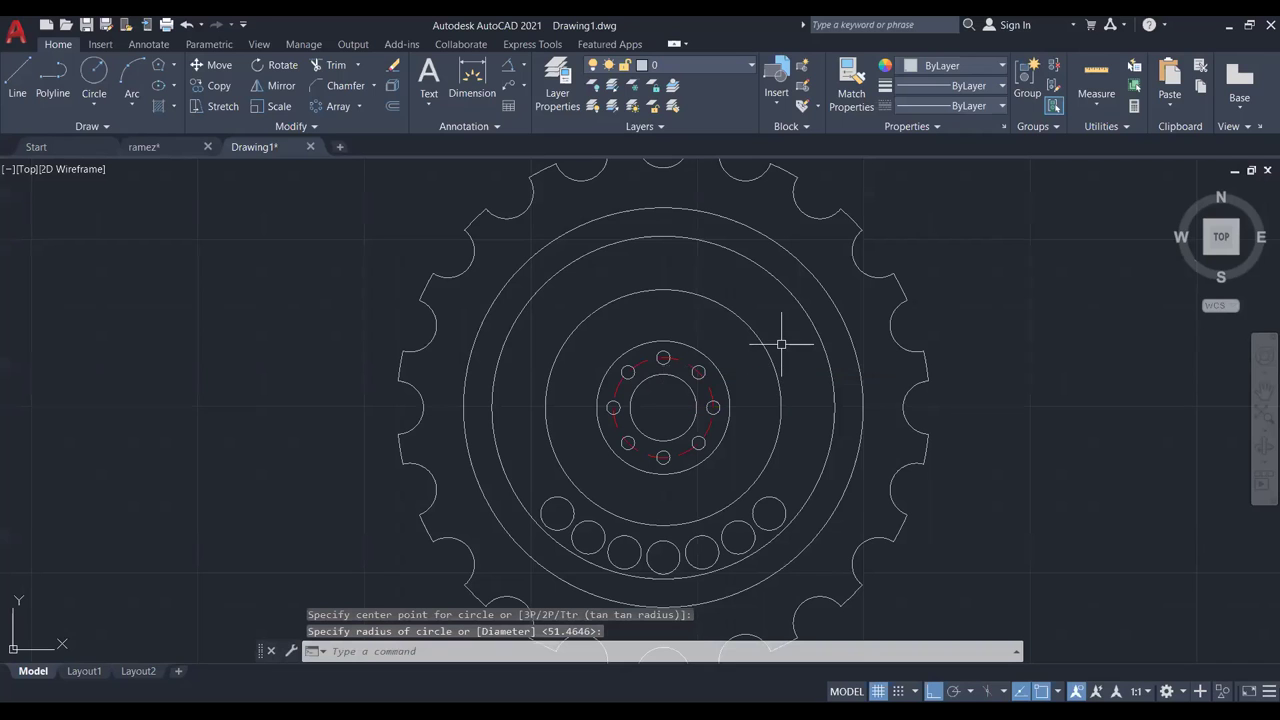
Draw a line vertically upward from the flange's centre to just beyond the large circle inside the notched rim.
scroll(745, 310, "up", 2)
scroll(730, 296, "down", 2)
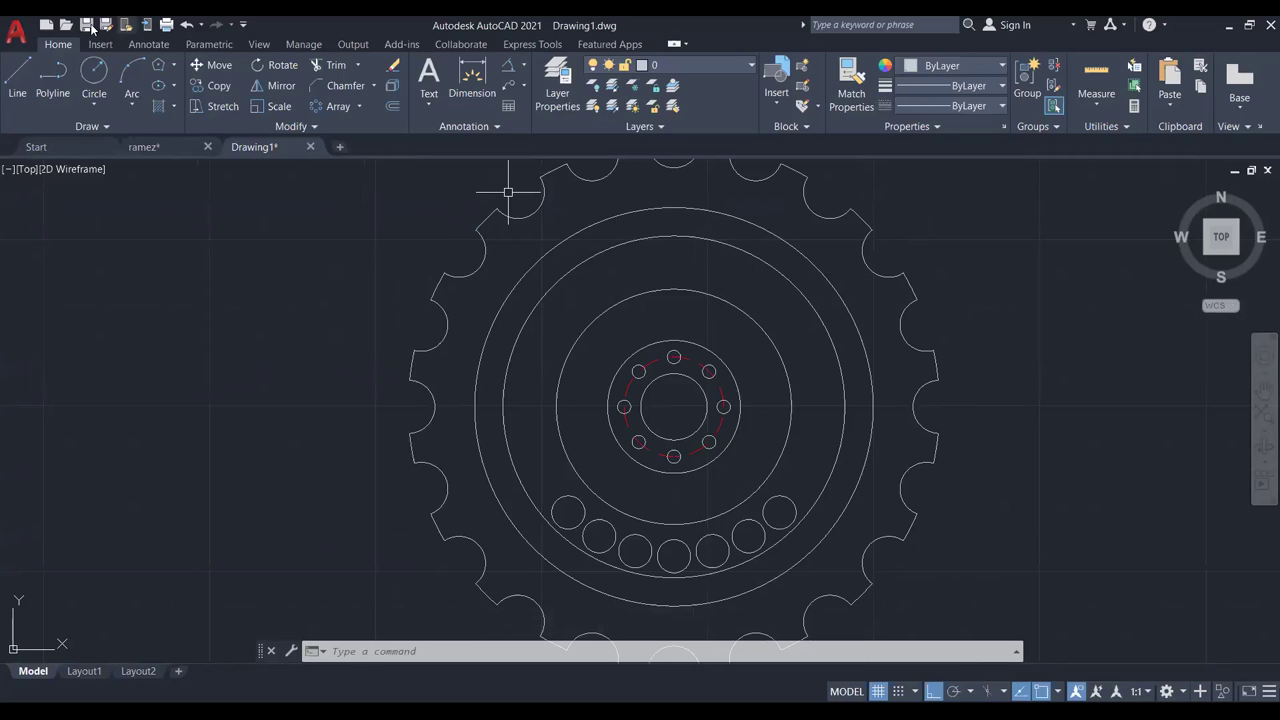
left_click(31, 76)
scroll(671, 260, "up", 2)
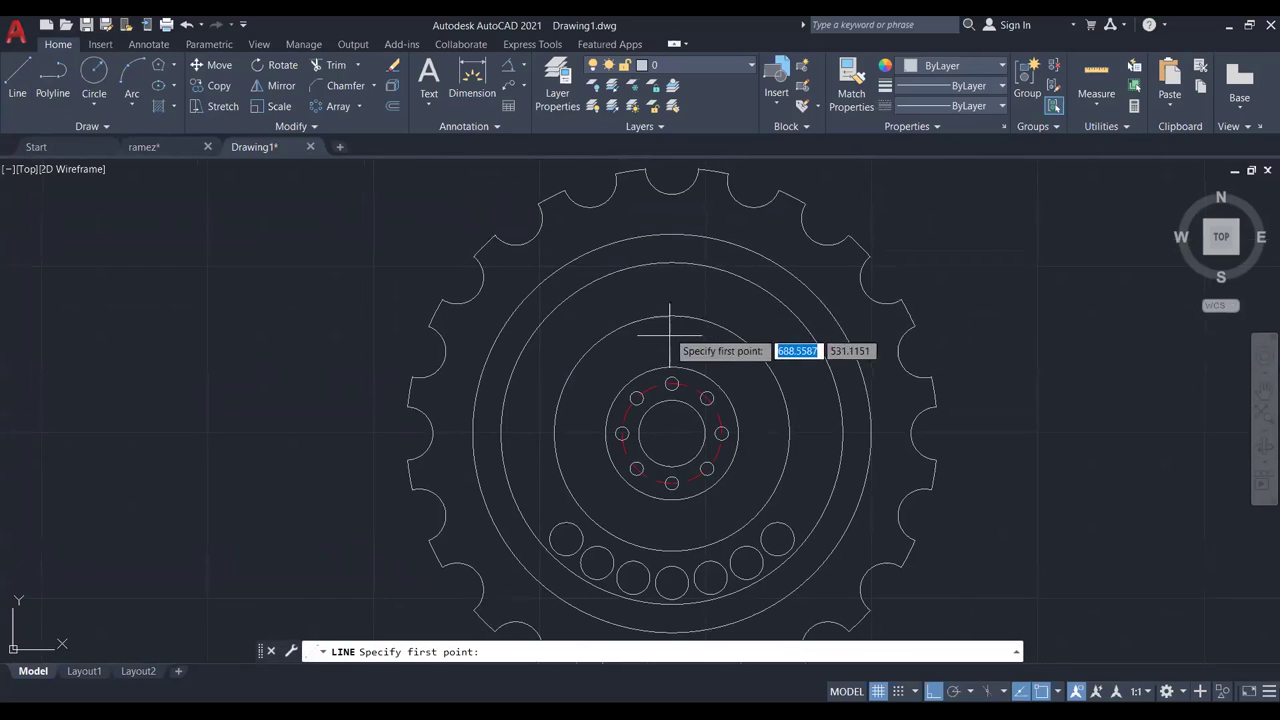
left_click(671, 489)
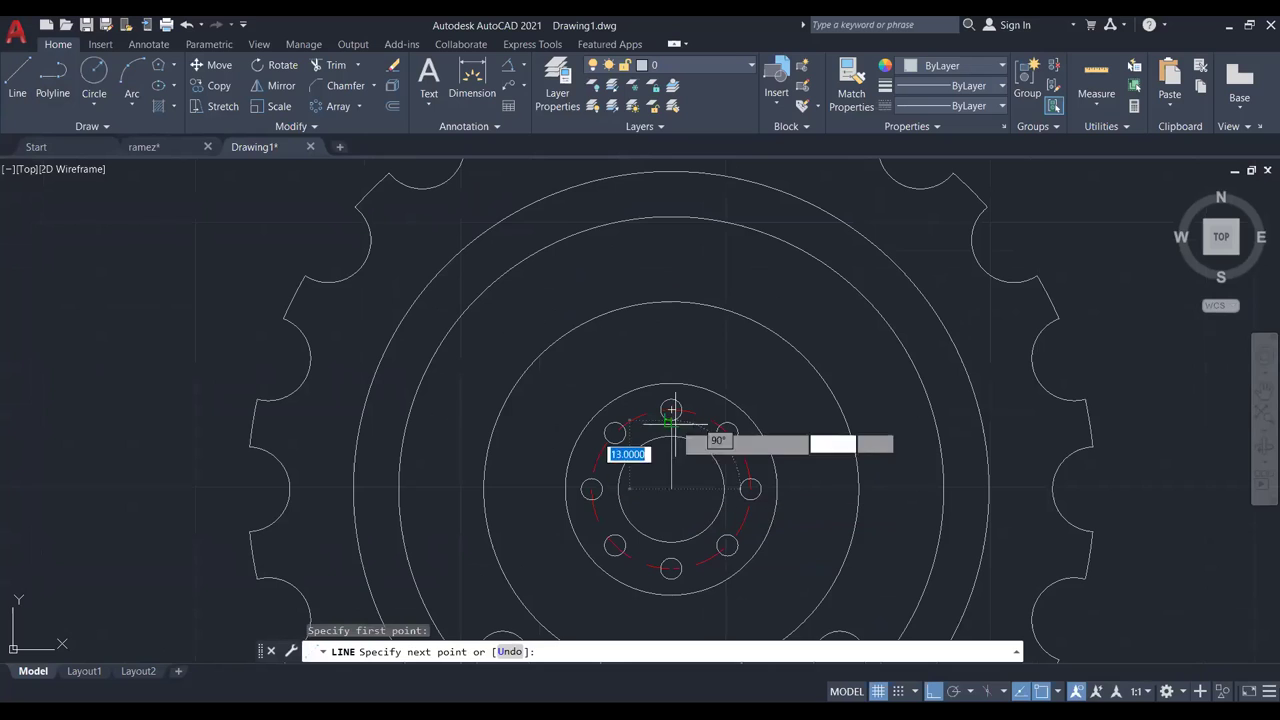
scroll(672, 212, "down", 2)
middle_click_drag(674, 216, 667, 240)
left_click(665, 206)
key("Escape")
Turn Ortho off and draw a line about 57 units long from the flange's centre at 75°.
left_click(933, 691)
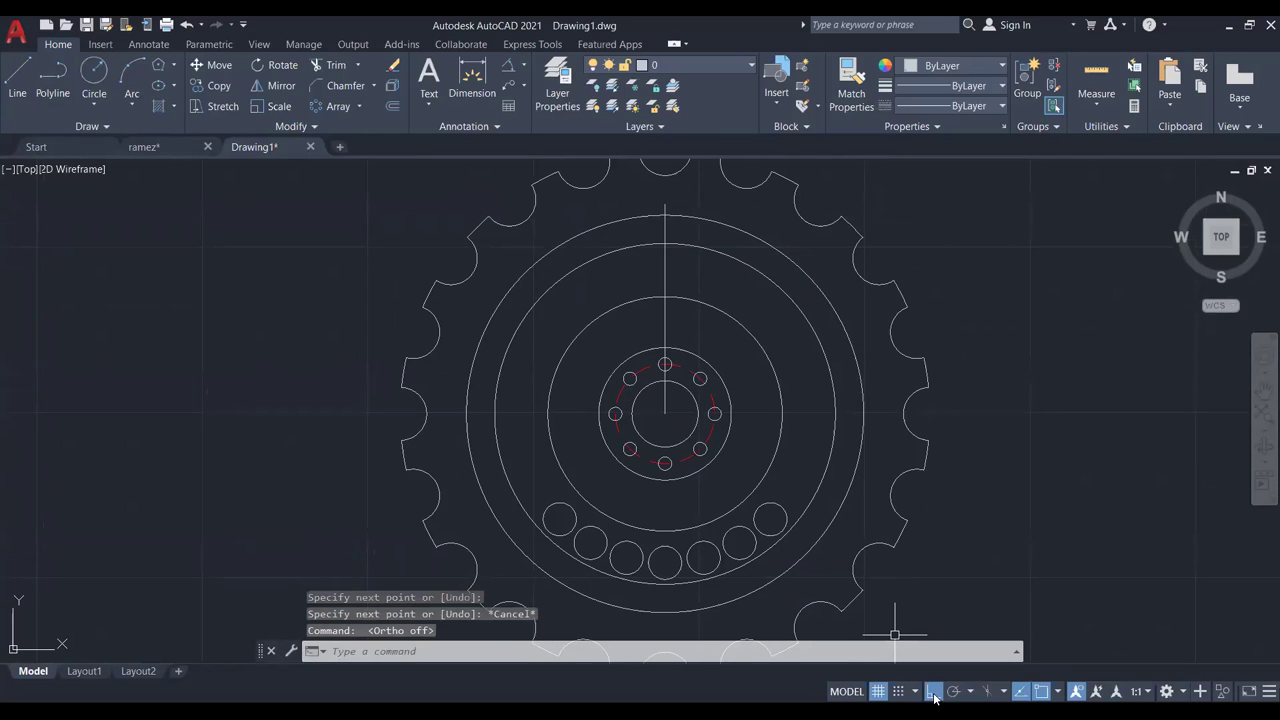
scroll(689, 415, "up", 2)
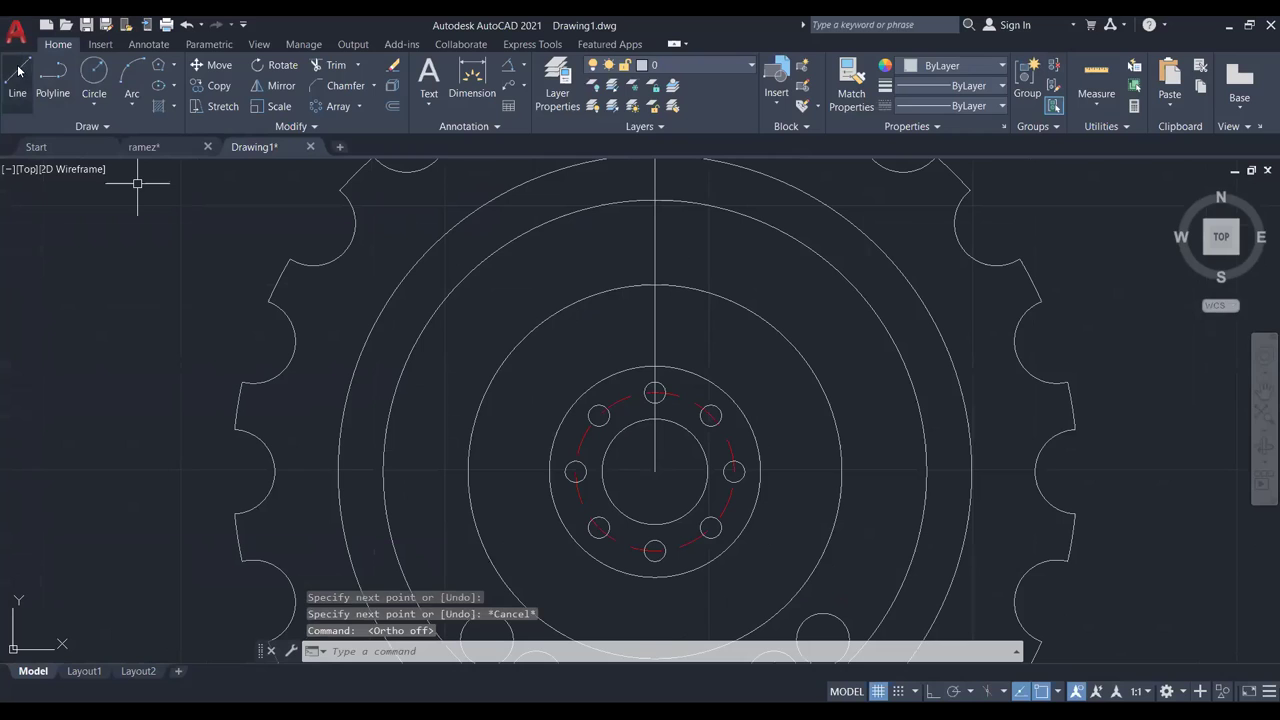
key("space")
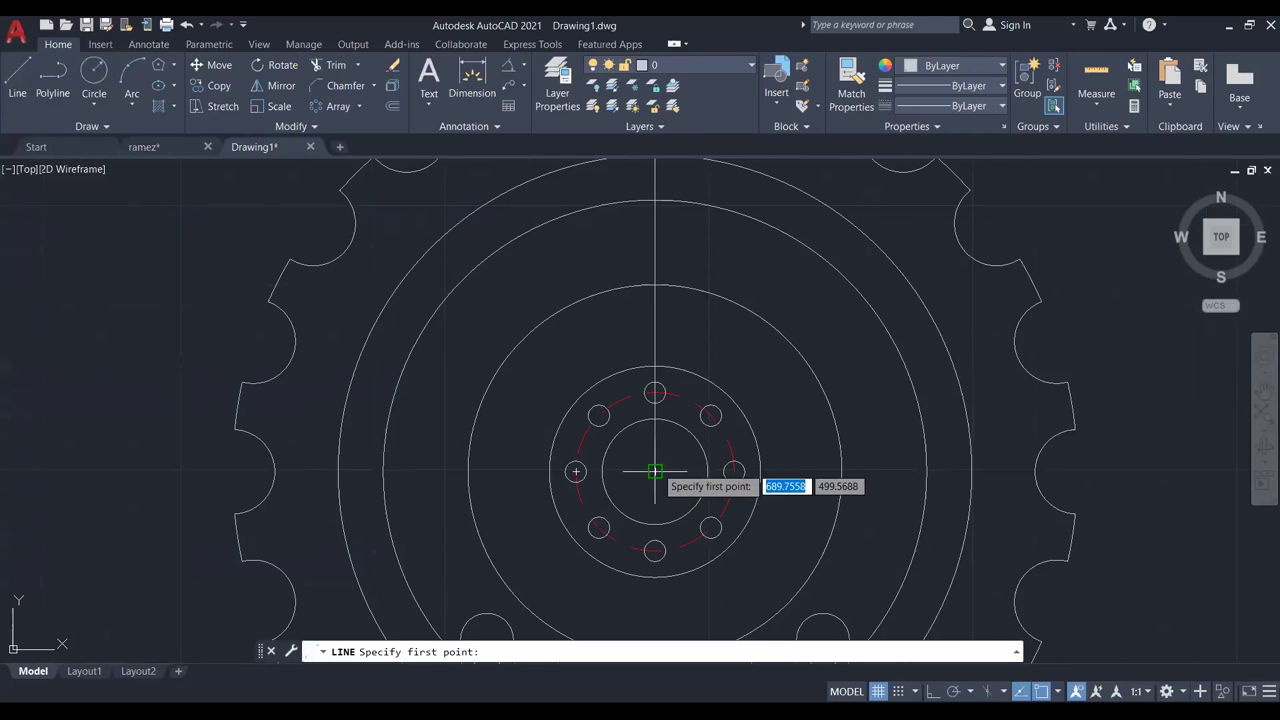
left_click(655, 470)
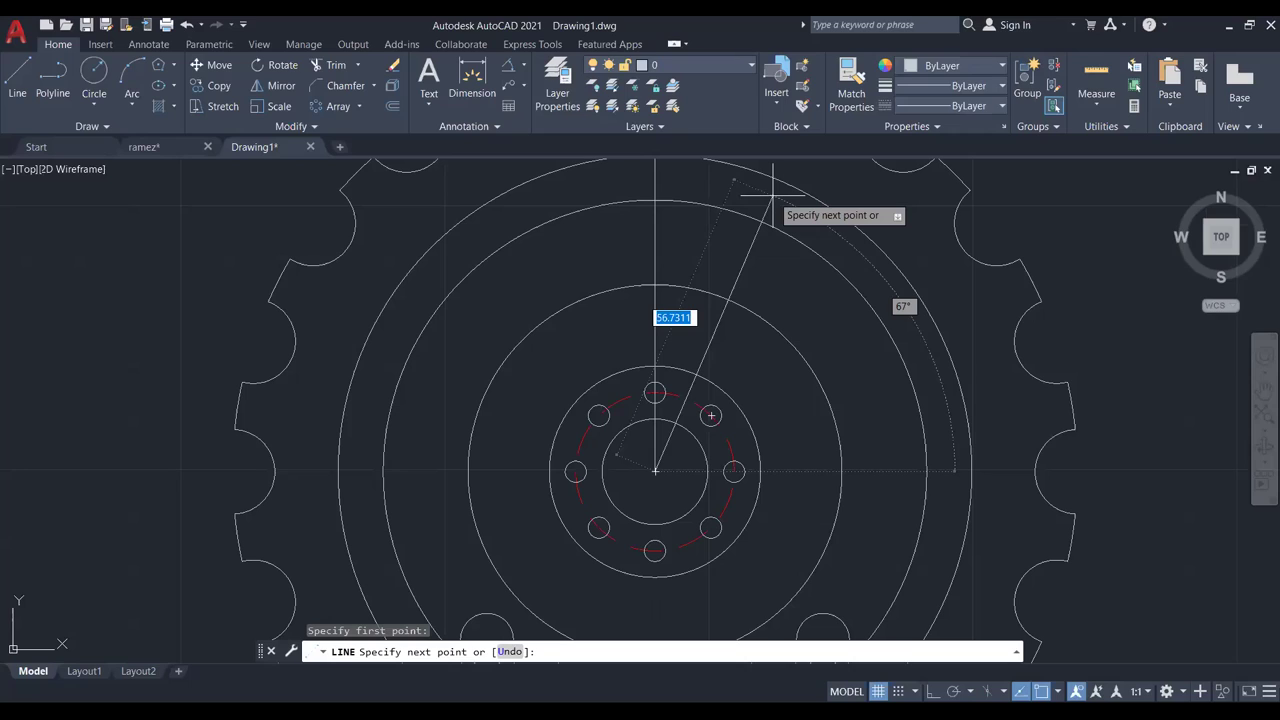
key("Tab")
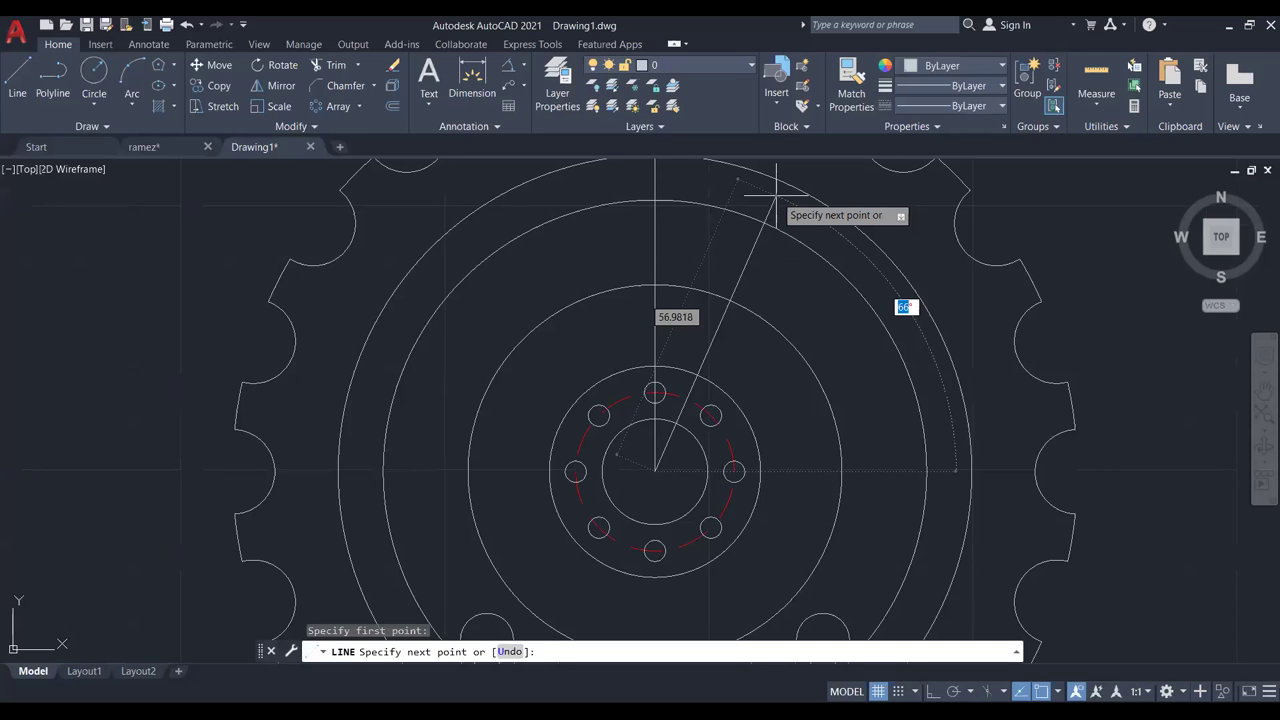
type("75")
key("Return")
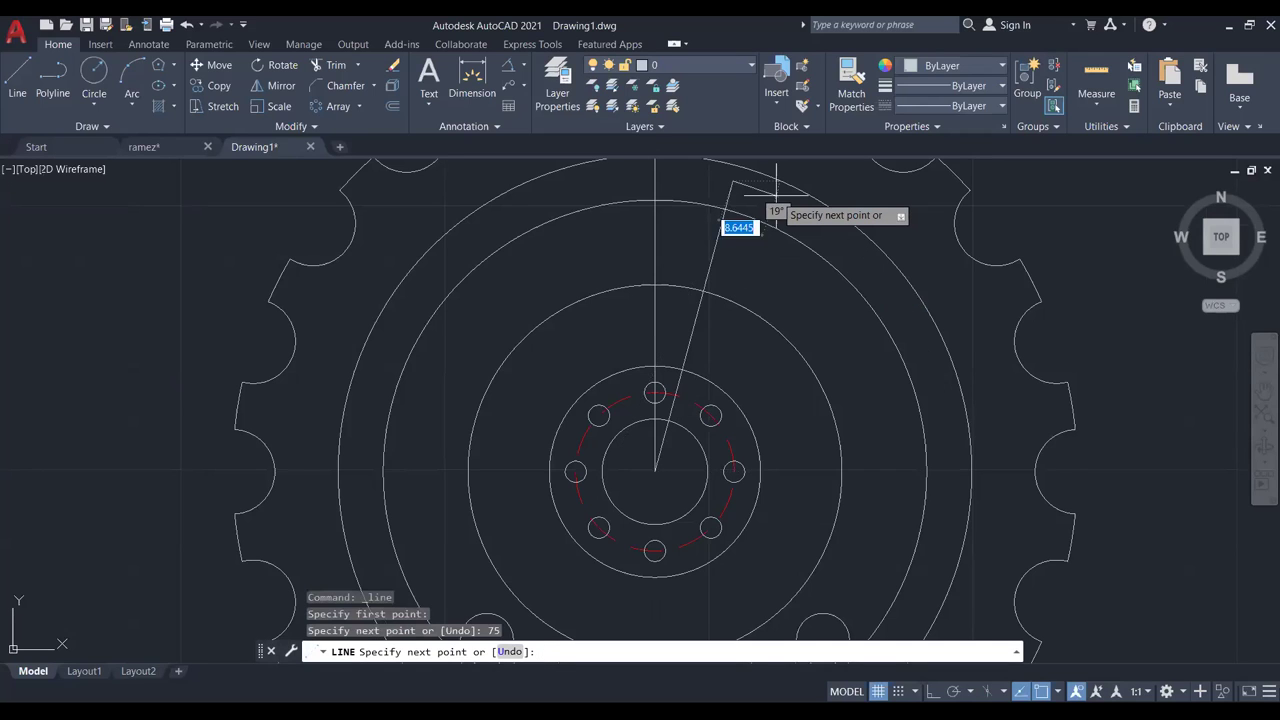
key("Escape")
Draw a line about 56 units long from the flange's centre at 105°.
middle_click_drag(749, 206, 795, 236)
left_click(17, 75)
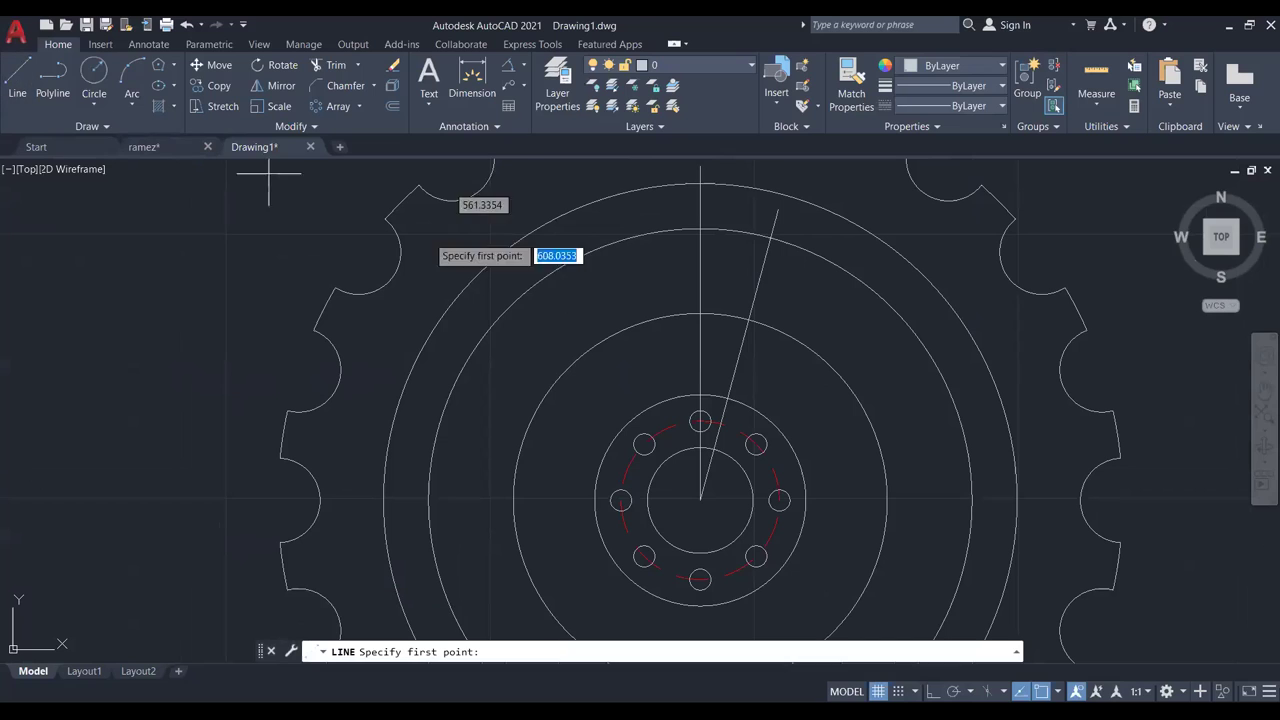
left_click(700, 499)
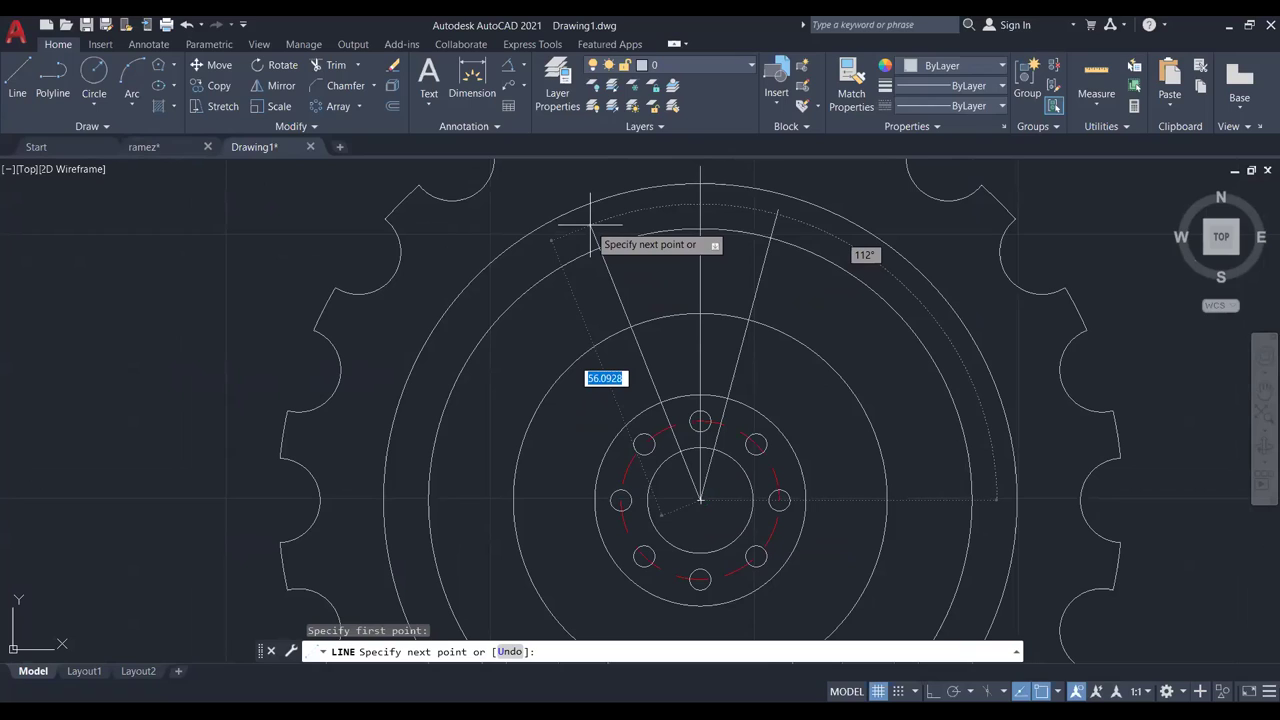
key("Tab")
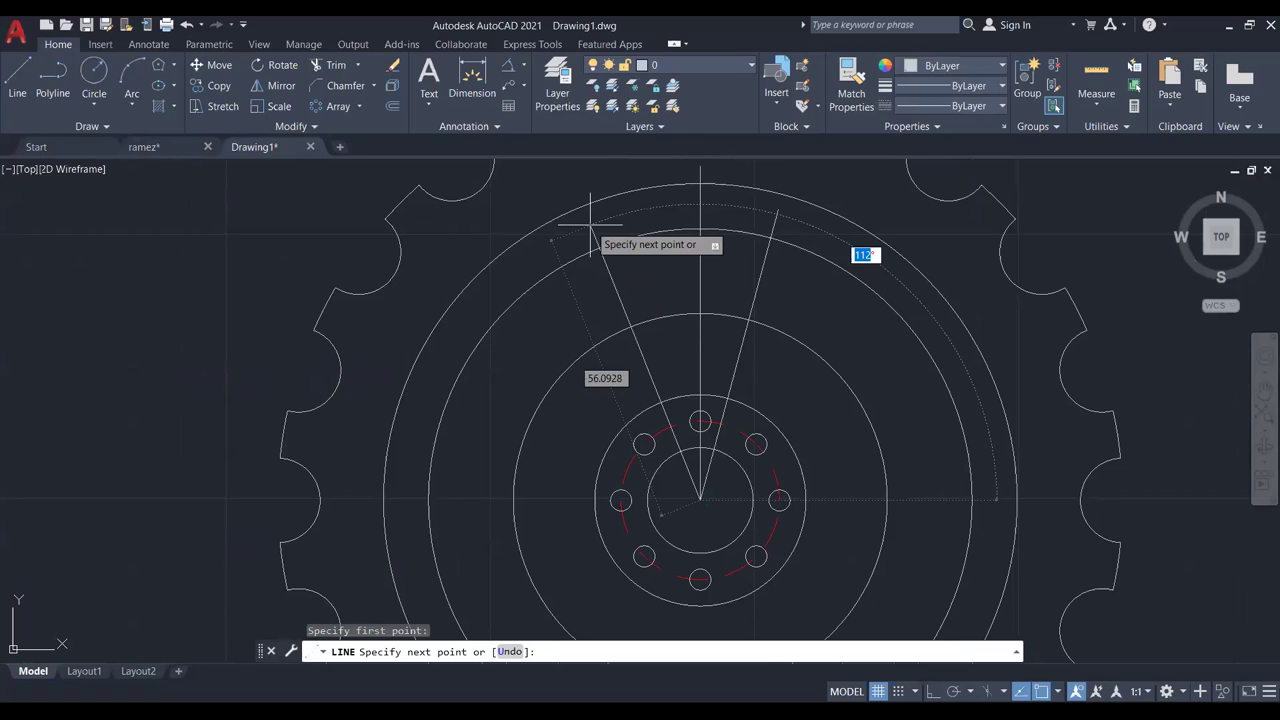
type("105")
key("Return")
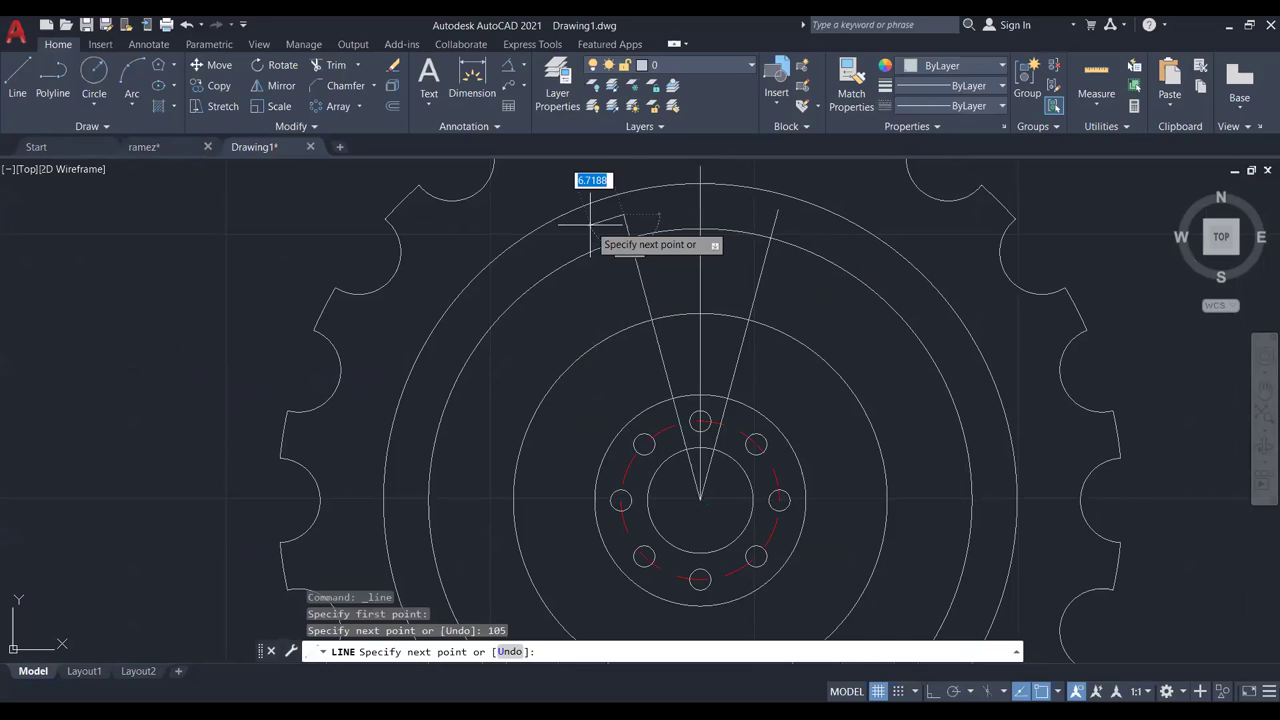
key("Escape")
middle_click_drag(660, 258, 636, 274)
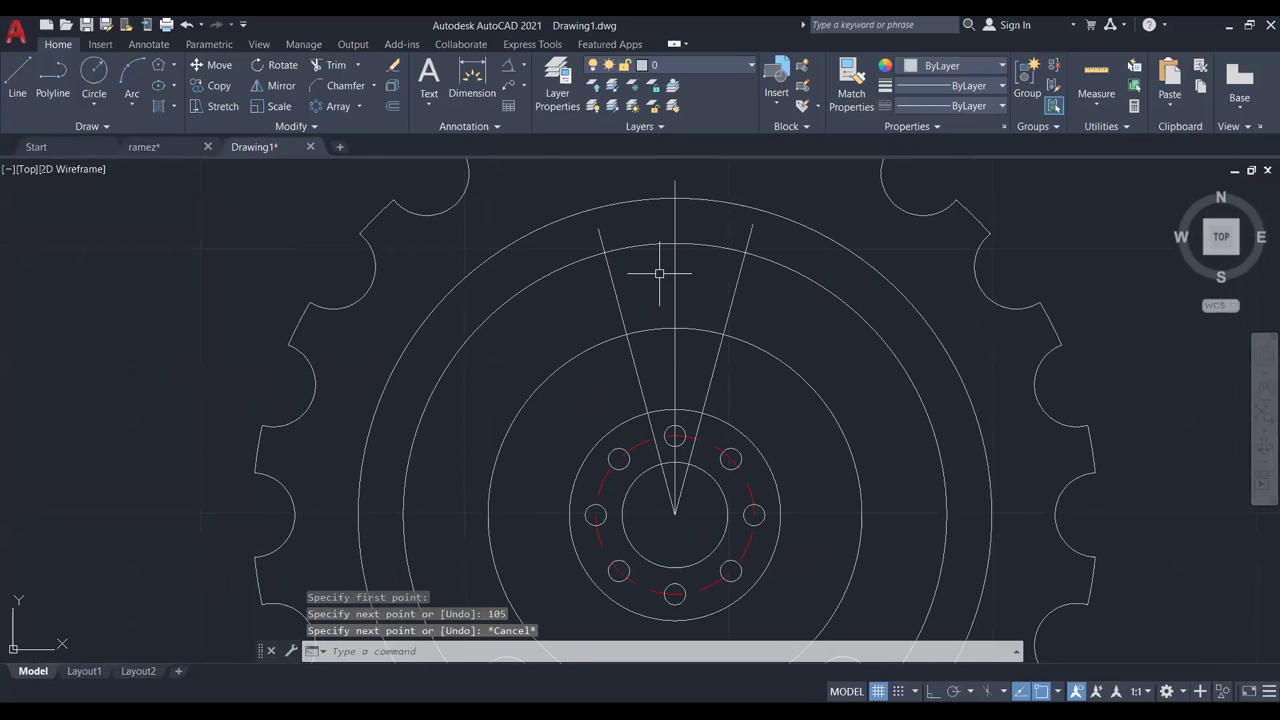
Place an angular dimension between the 75° and 105° lines to check their angle, and delete the dimension.
left_click(508, 66)
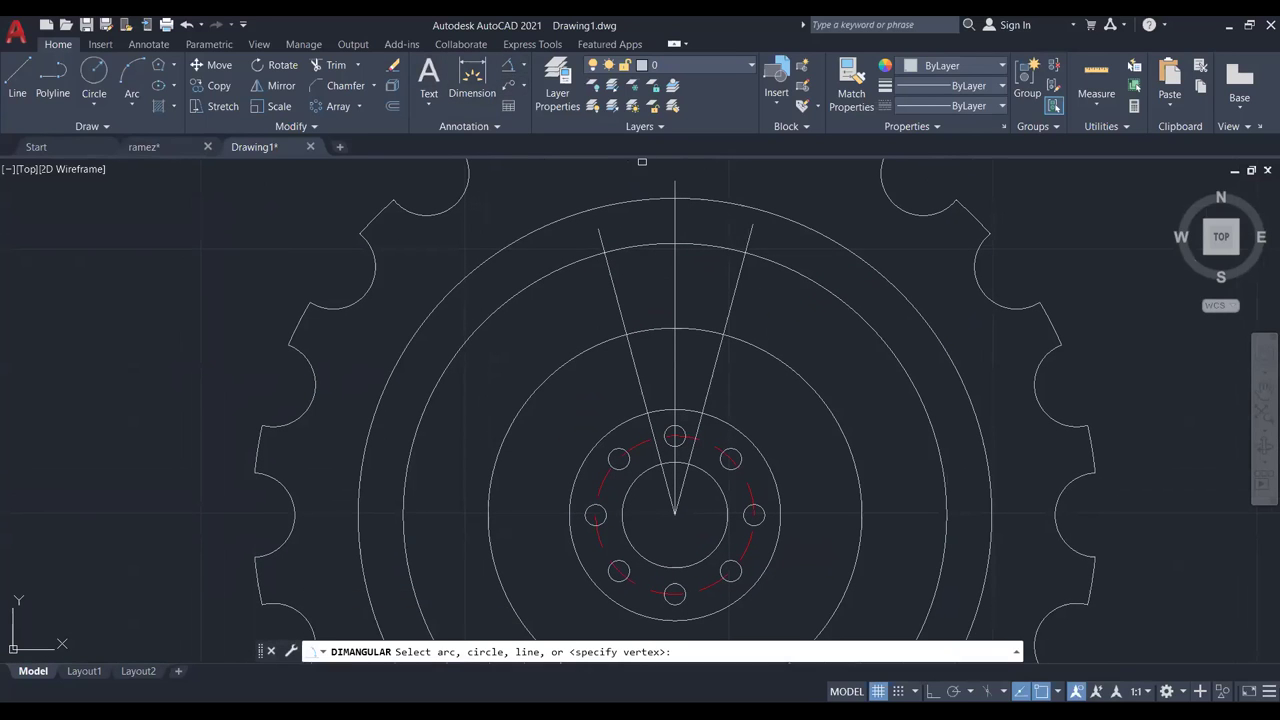
left_click(731, 303)
left_click(622, 304)
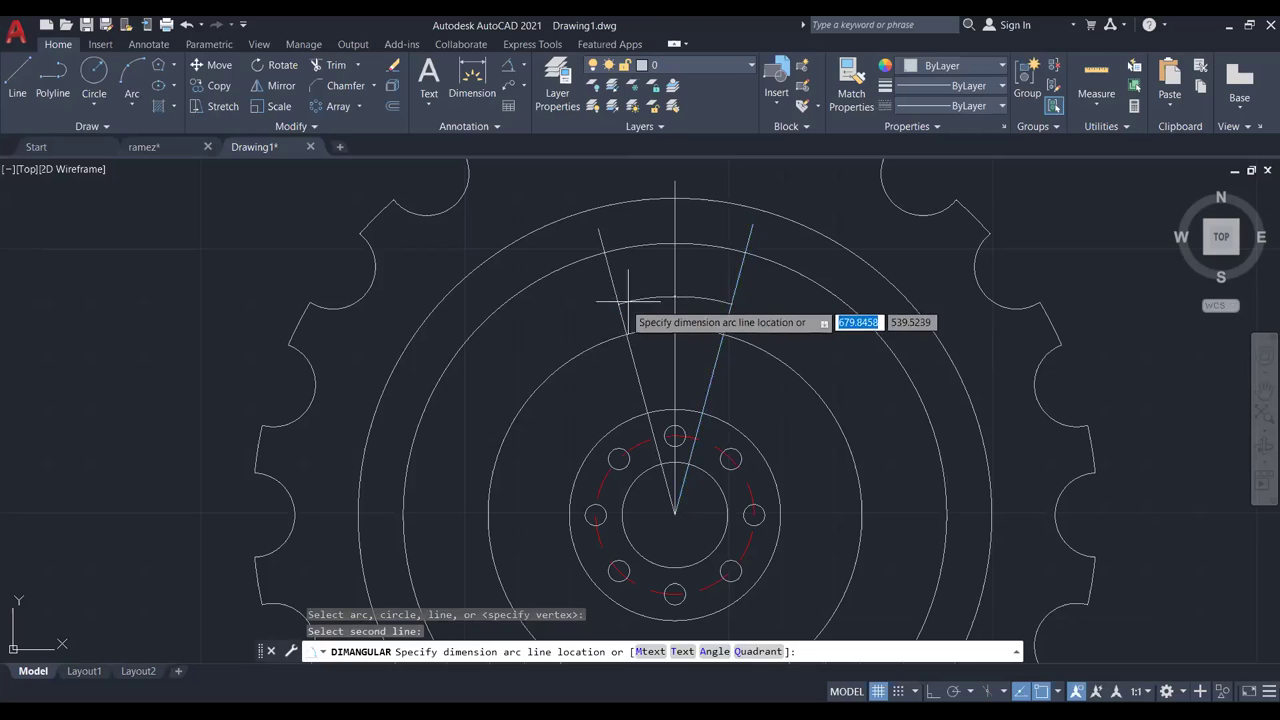
left_click(652, 278)
scroll(652, 276, "up", 8)
scroll(700, 285, "down", 8)
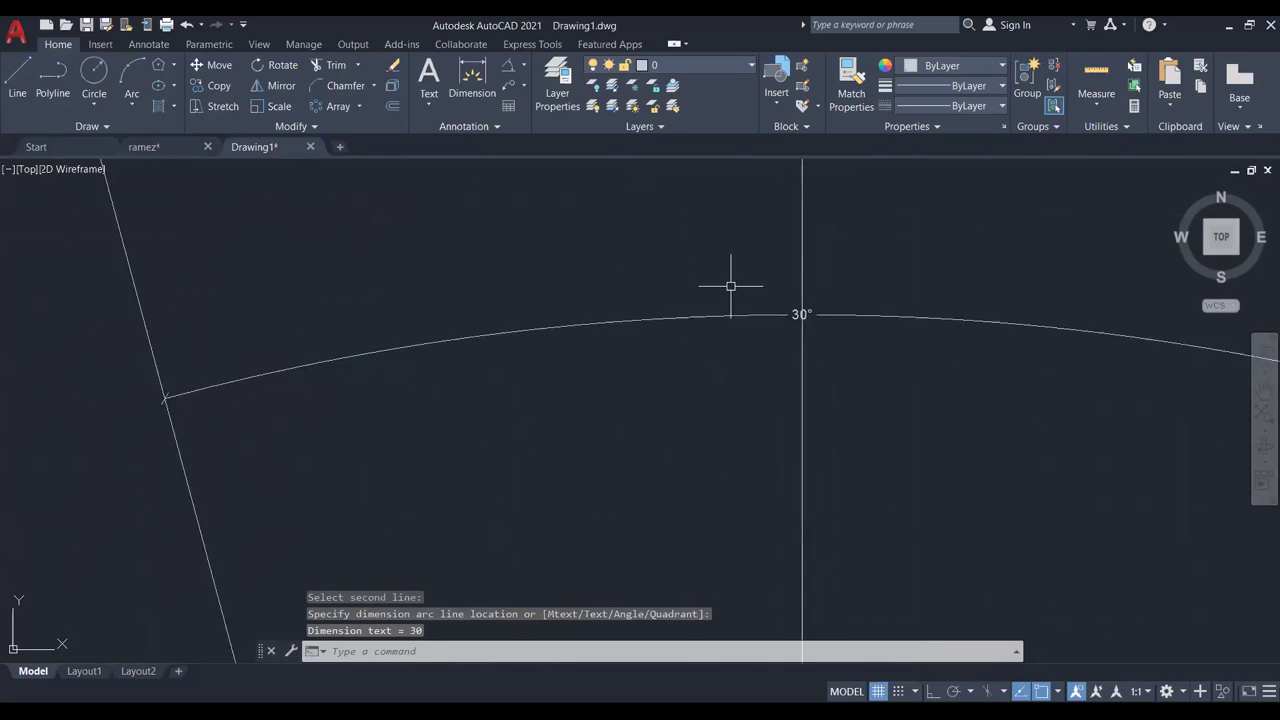
left_click(782, 305)
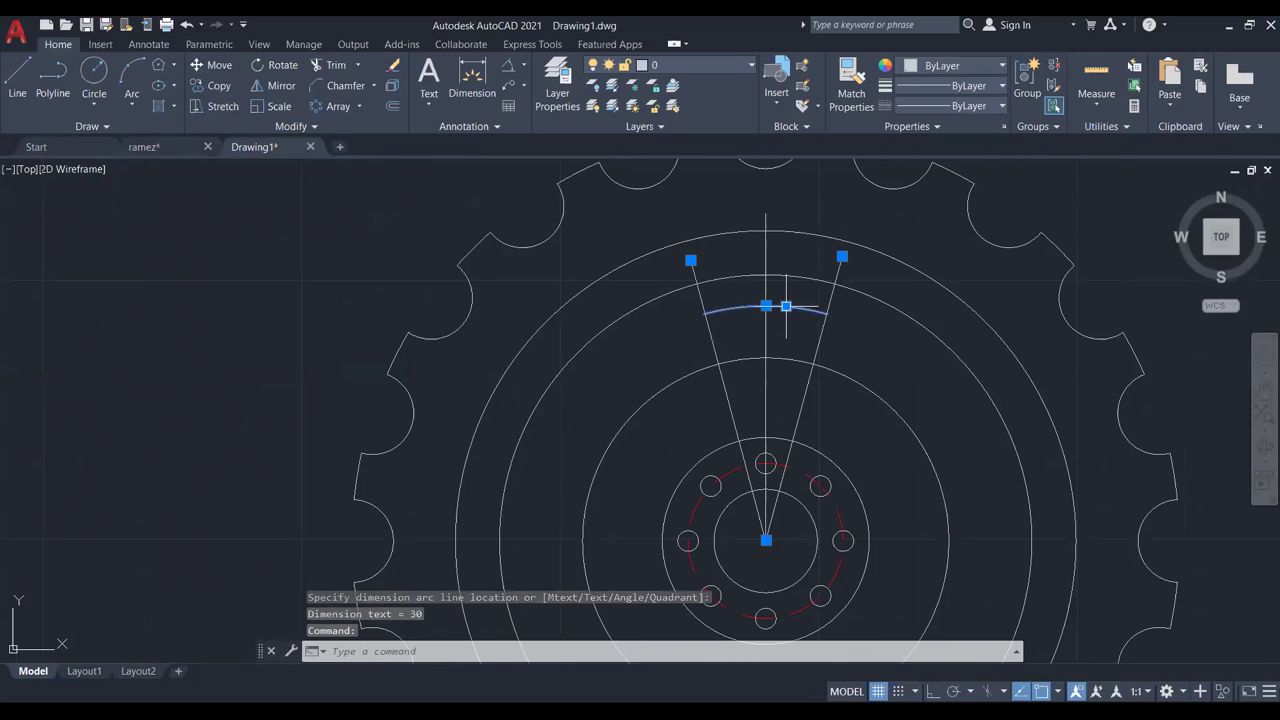
key("Delete")
middle_click_drag(780, 323, 747, 301)
scroll(747, 301, "up", 2)
scroll(766, 286, "down", 2)
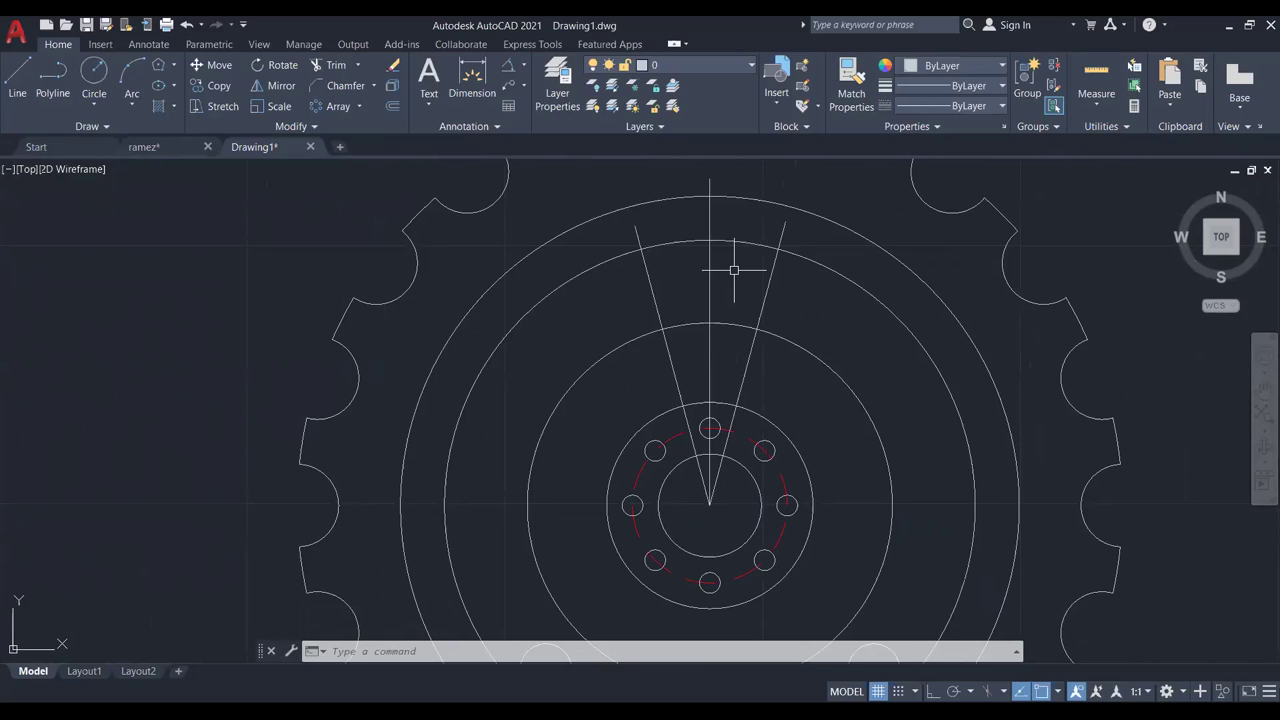
Draw a line about 57 units long from the flange's centre at 165°.
left_click(17, 80)
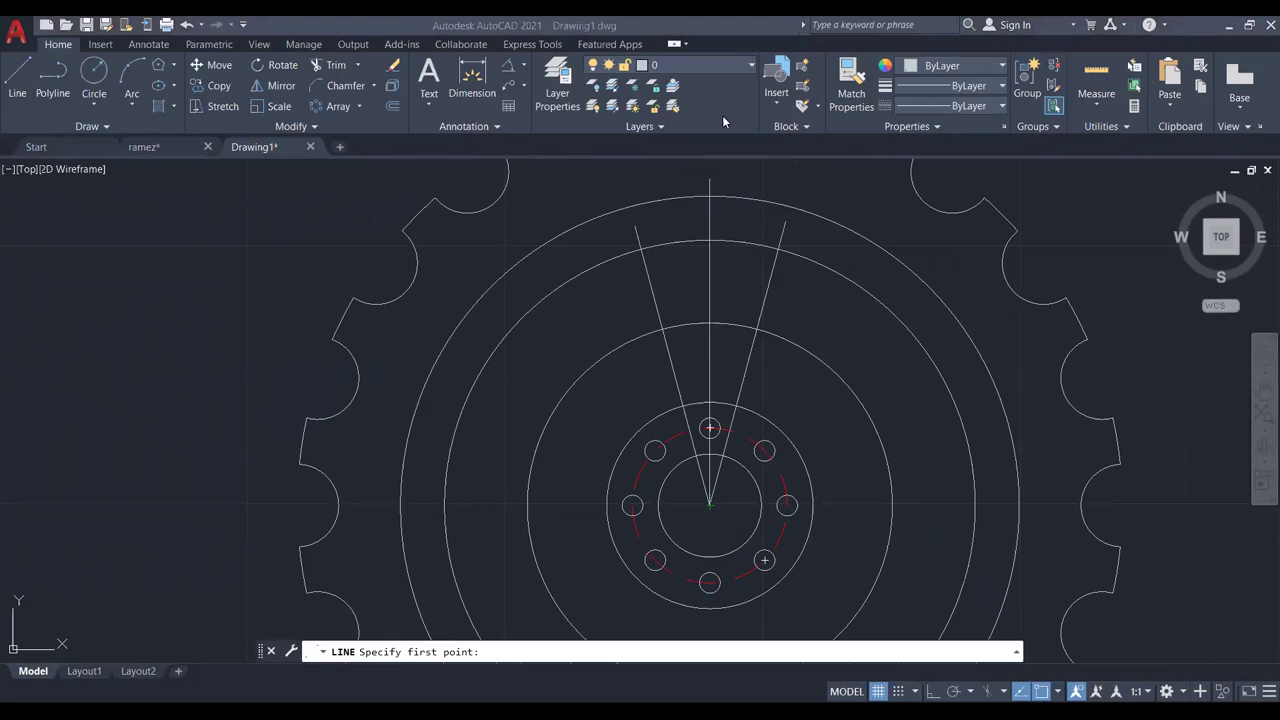
left_click(709, 505)
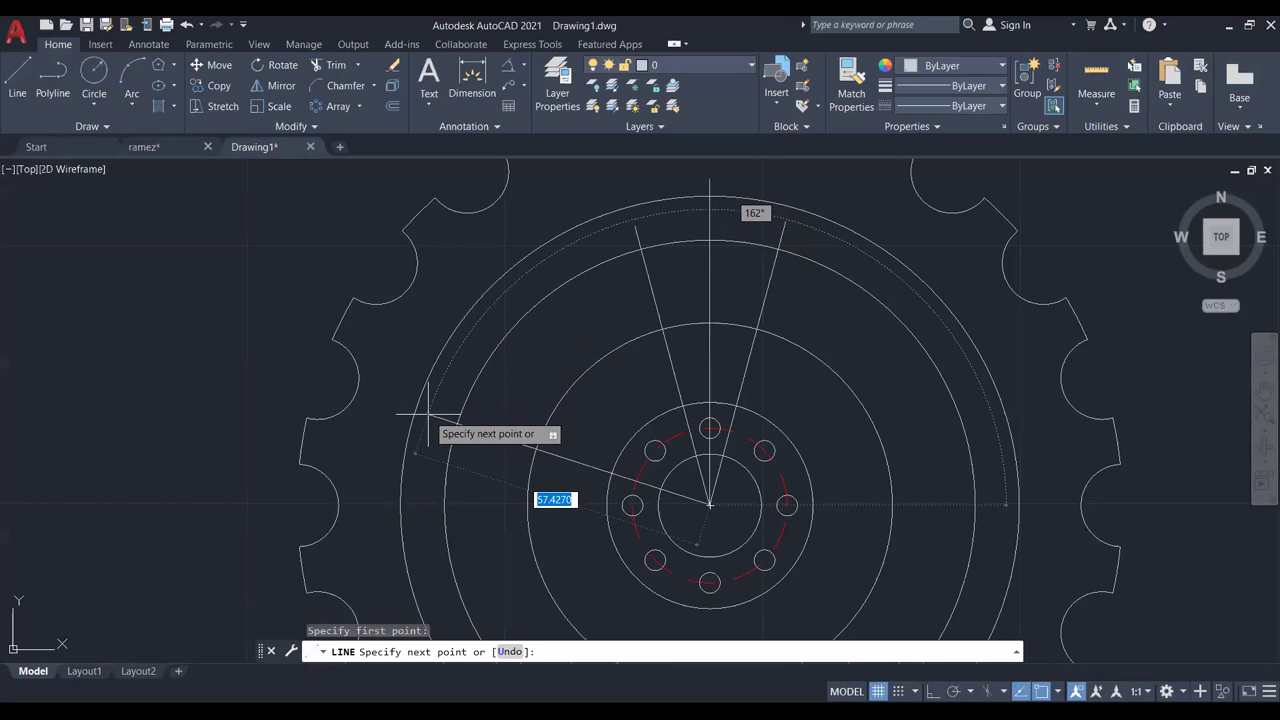
key("Tab")
type("165")
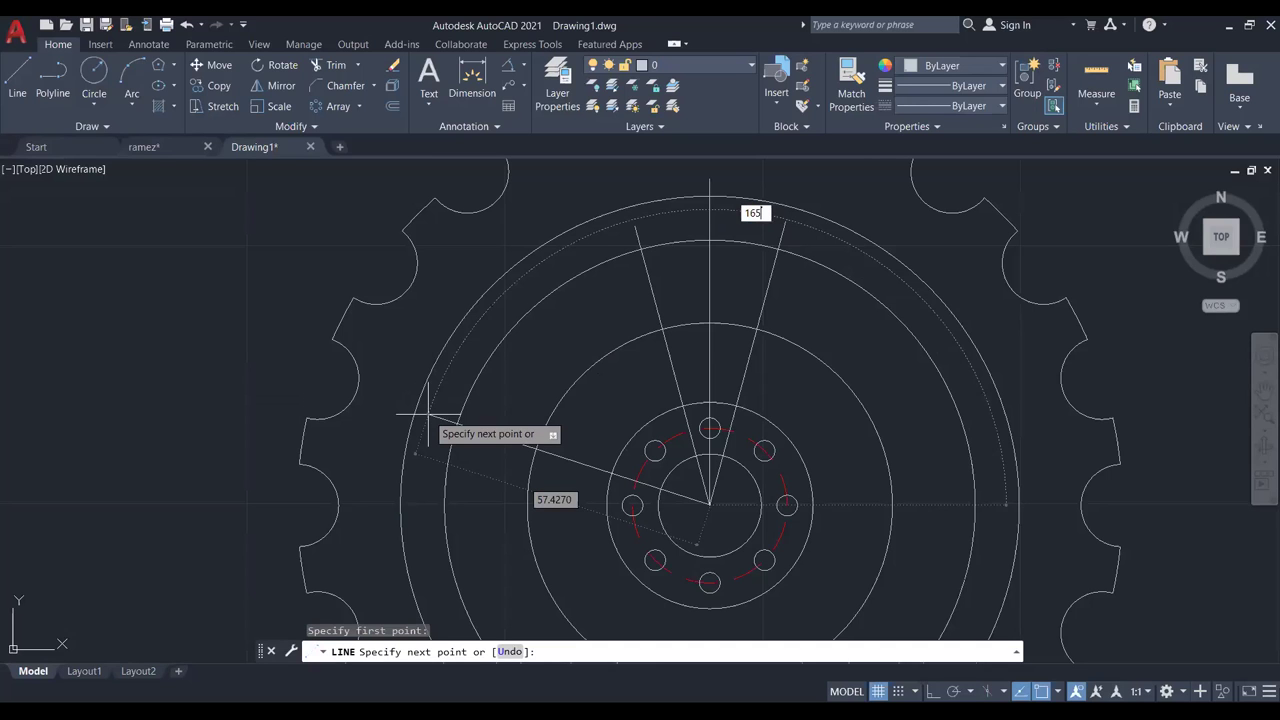
key("Return")
key("Escape")
scroll(748, 409, "up", 3)
scroll(711, 373, "down", 3)
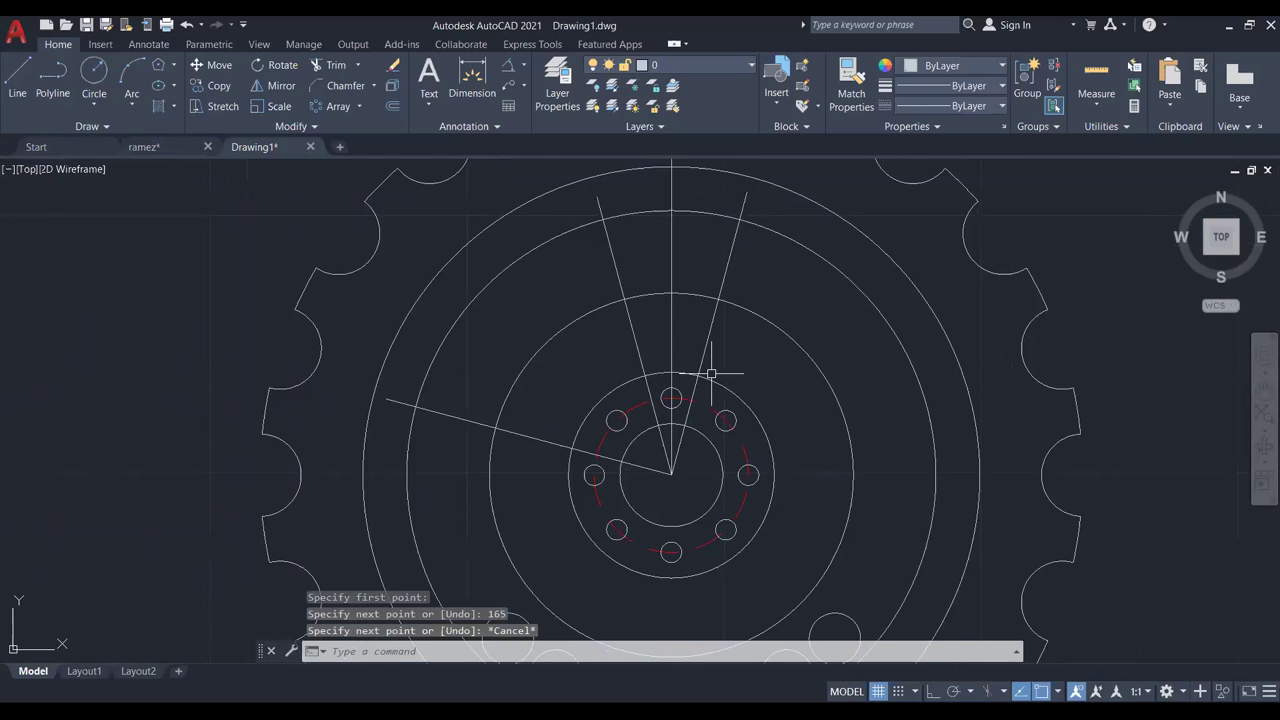
middle_click_drag(711, 373, 680, 368)
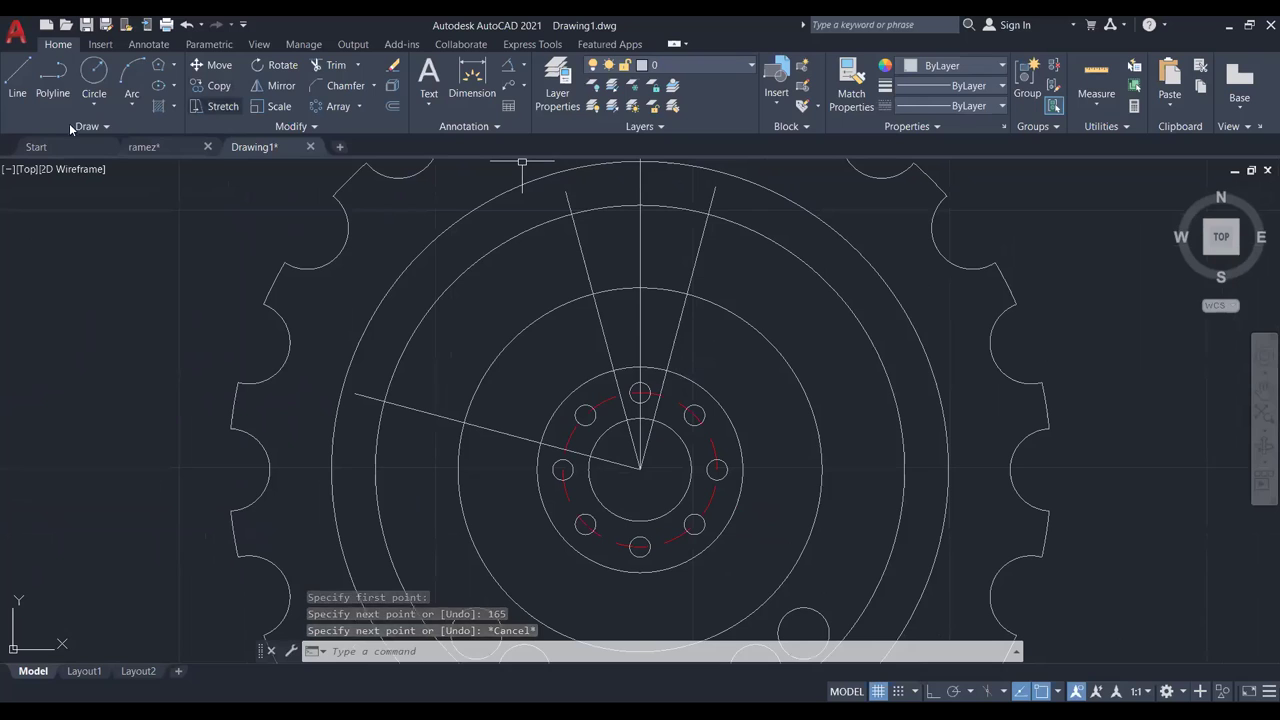
Draw a line about 57 units long from the flange's centre at 15°.
left_click(17, 78)
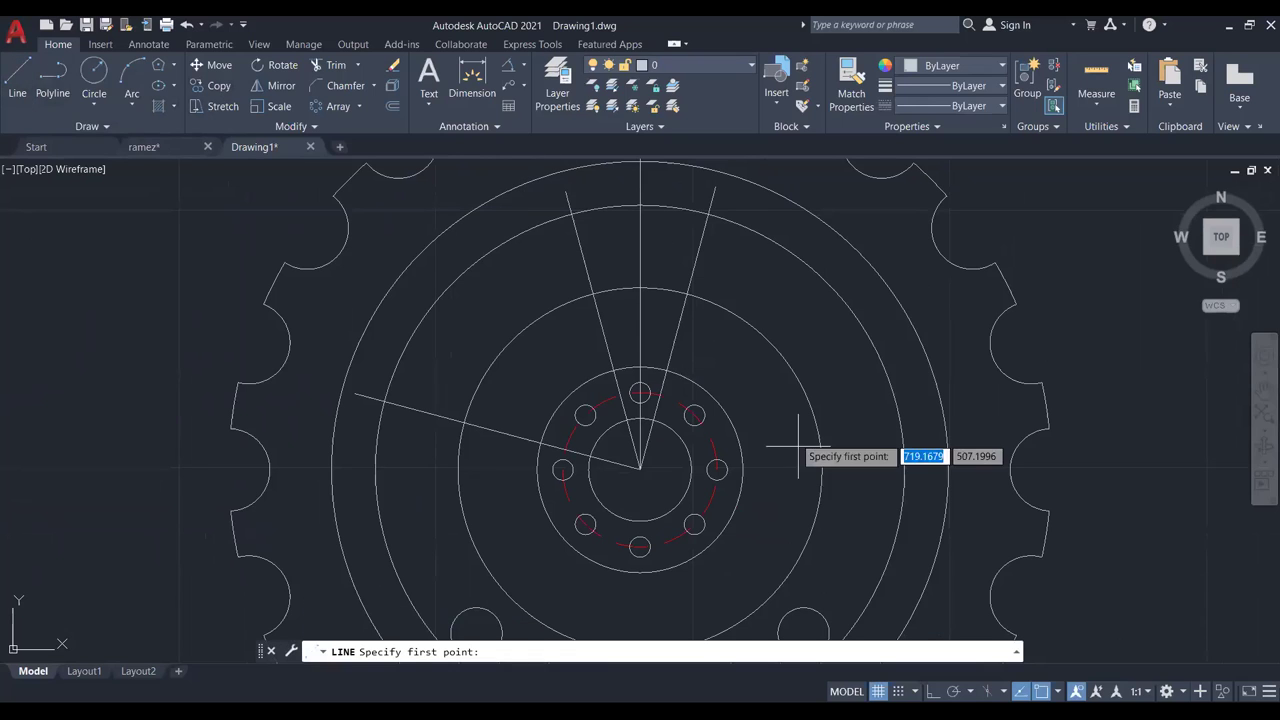
left_click(640, 468)
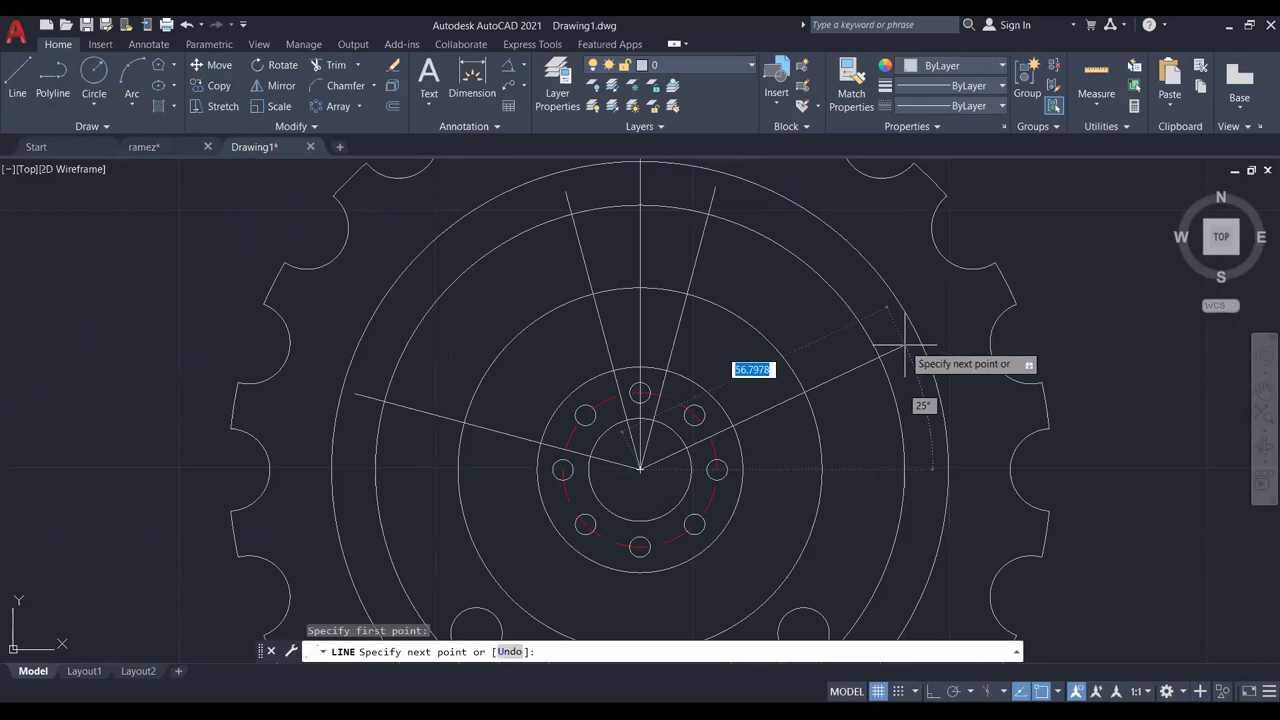
key("Tab")
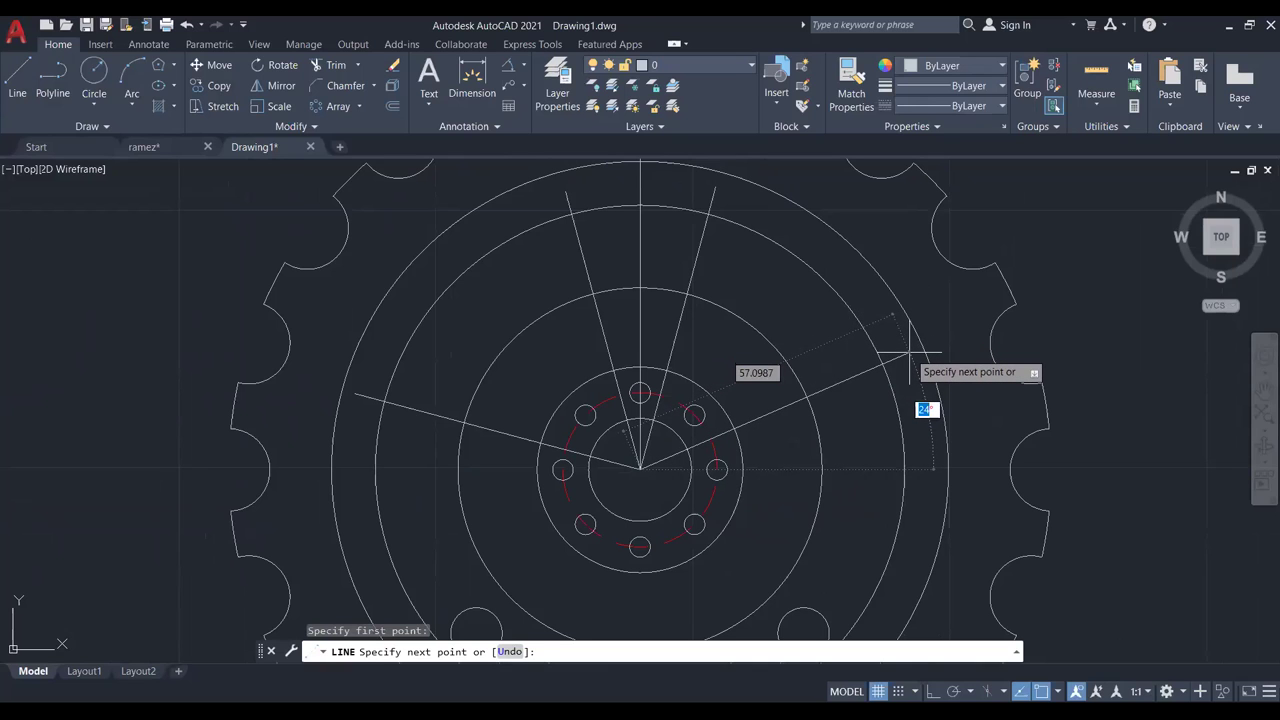
type("15")
key("Return")
key("Escape")
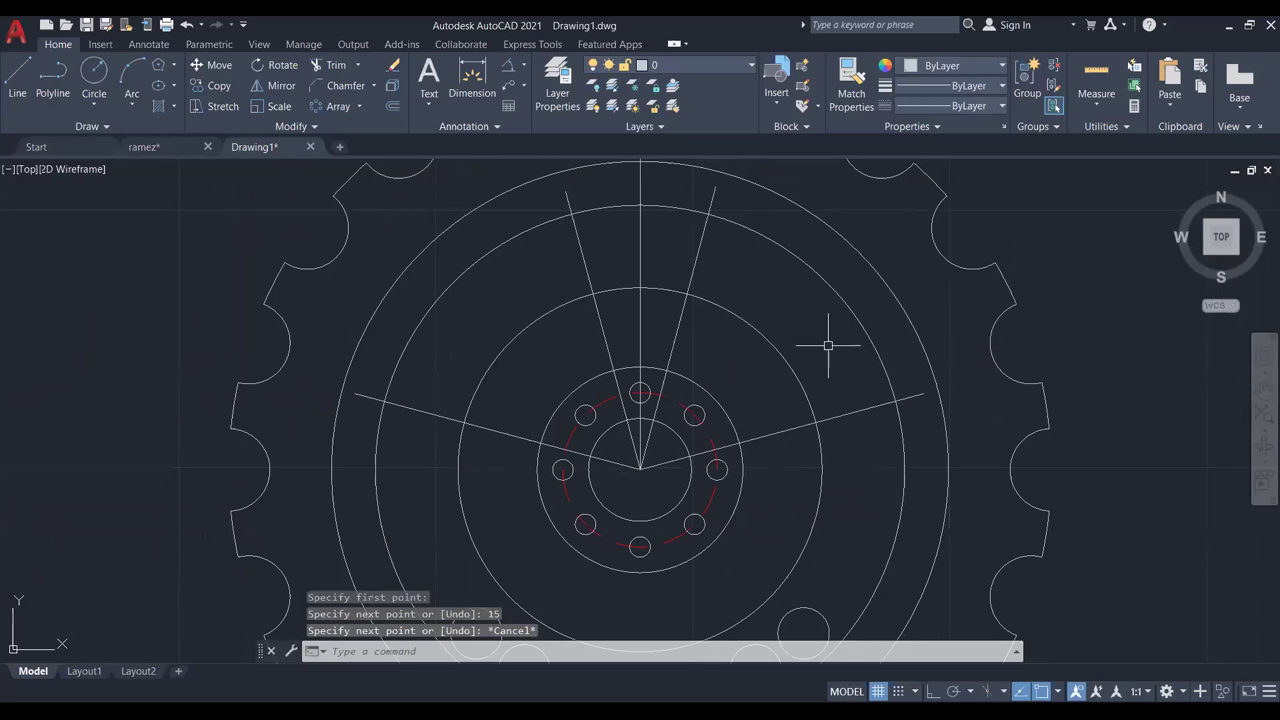
scroll(818, 336, "up", 2)
scroll(818, 336, "down", 2)
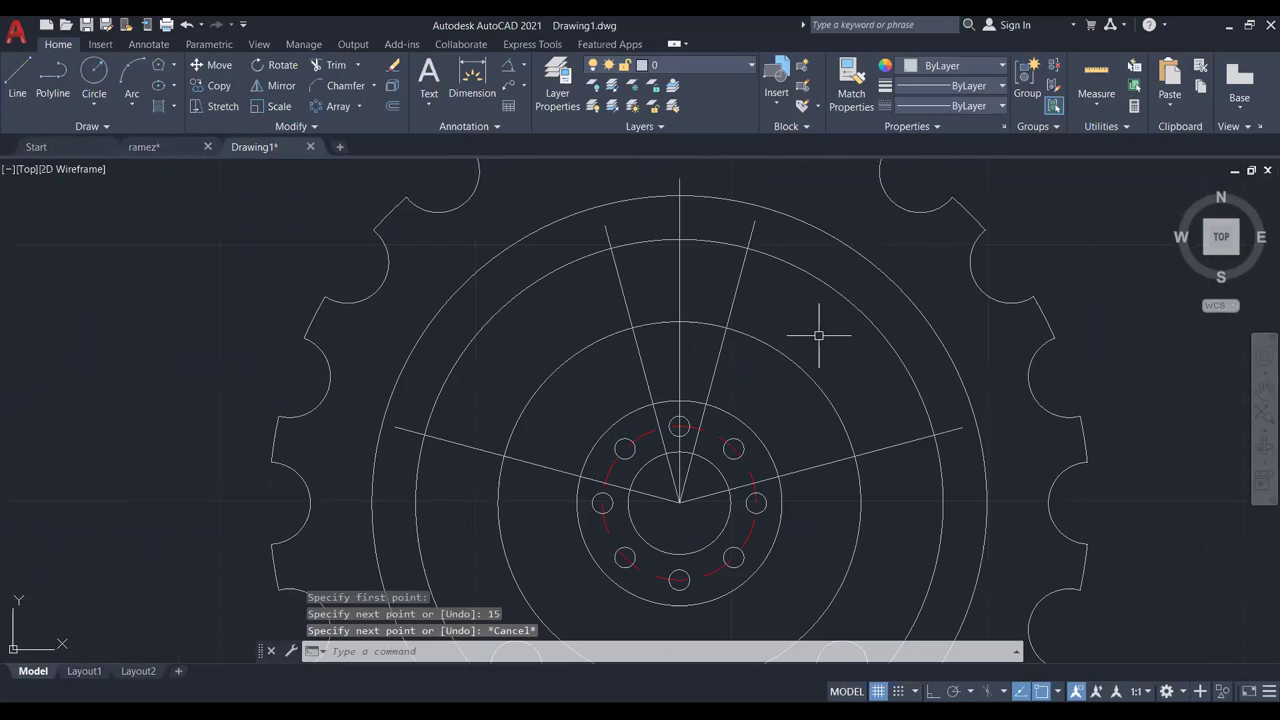
middle_click_drag(818, 336, 820, 294)
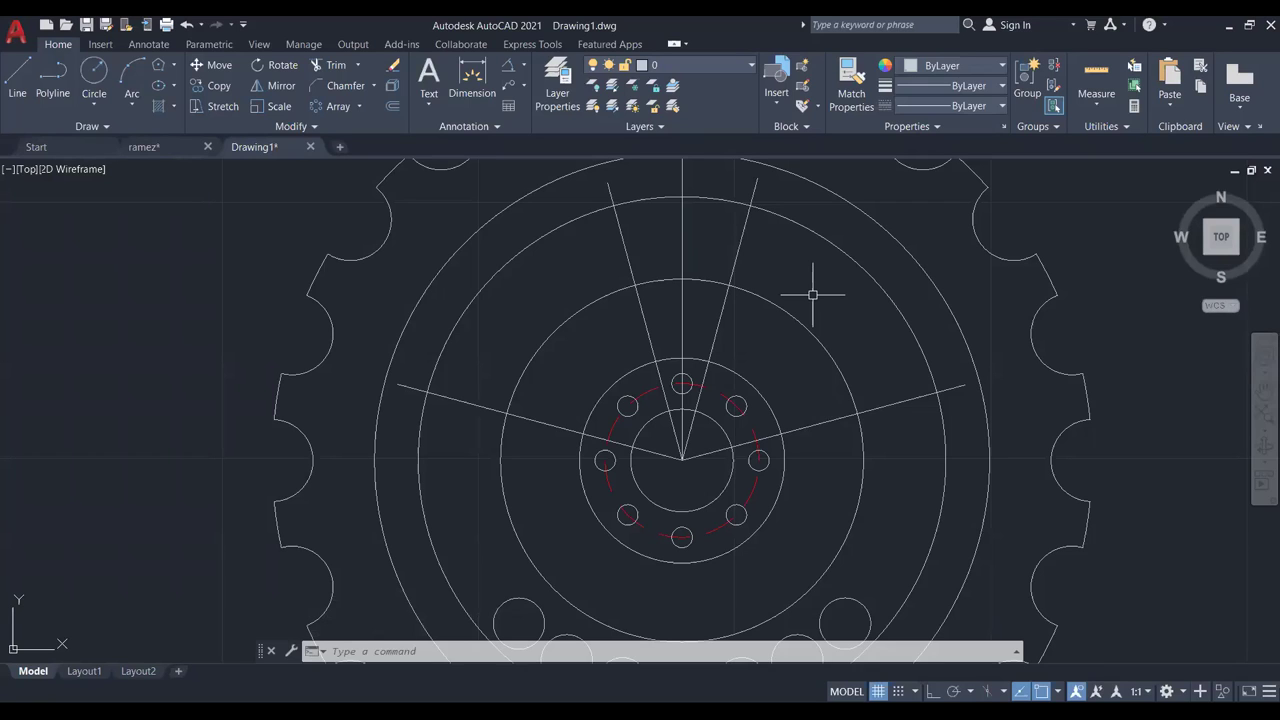
Set the Fillet radius to 25.
scroll(666, 274, "up", 5)
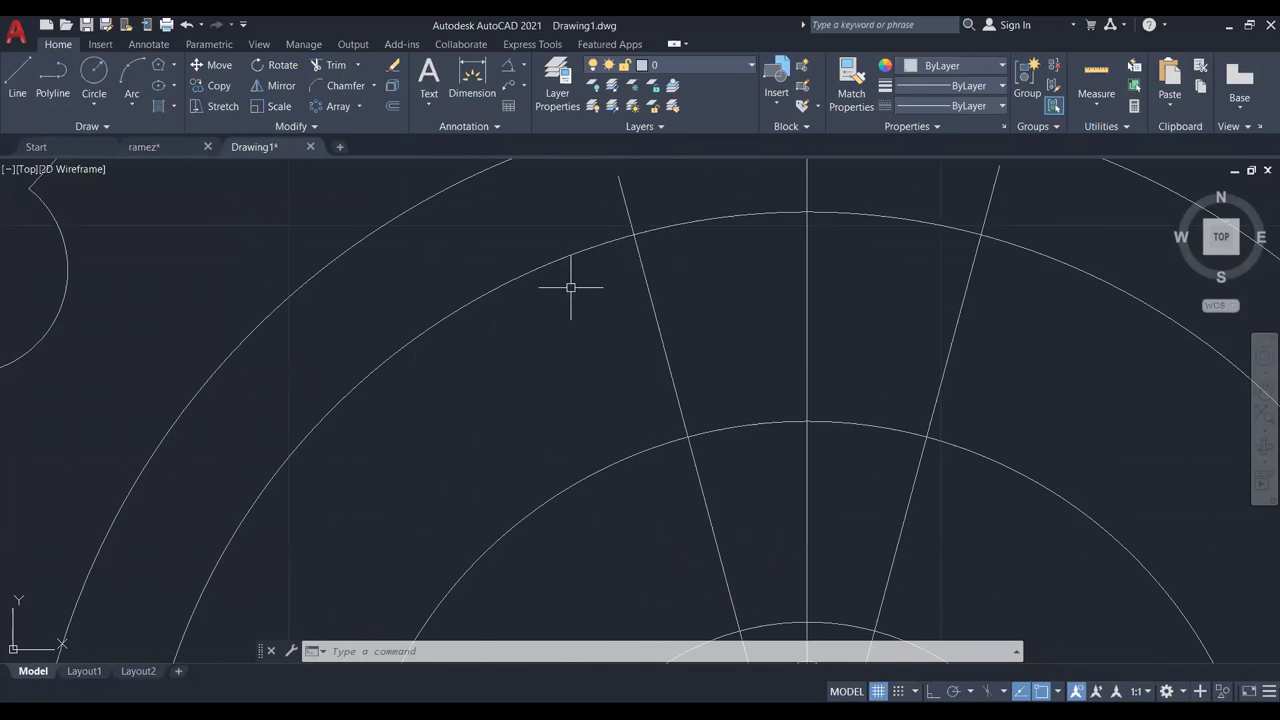
scroll(626, 219, "down", 3)
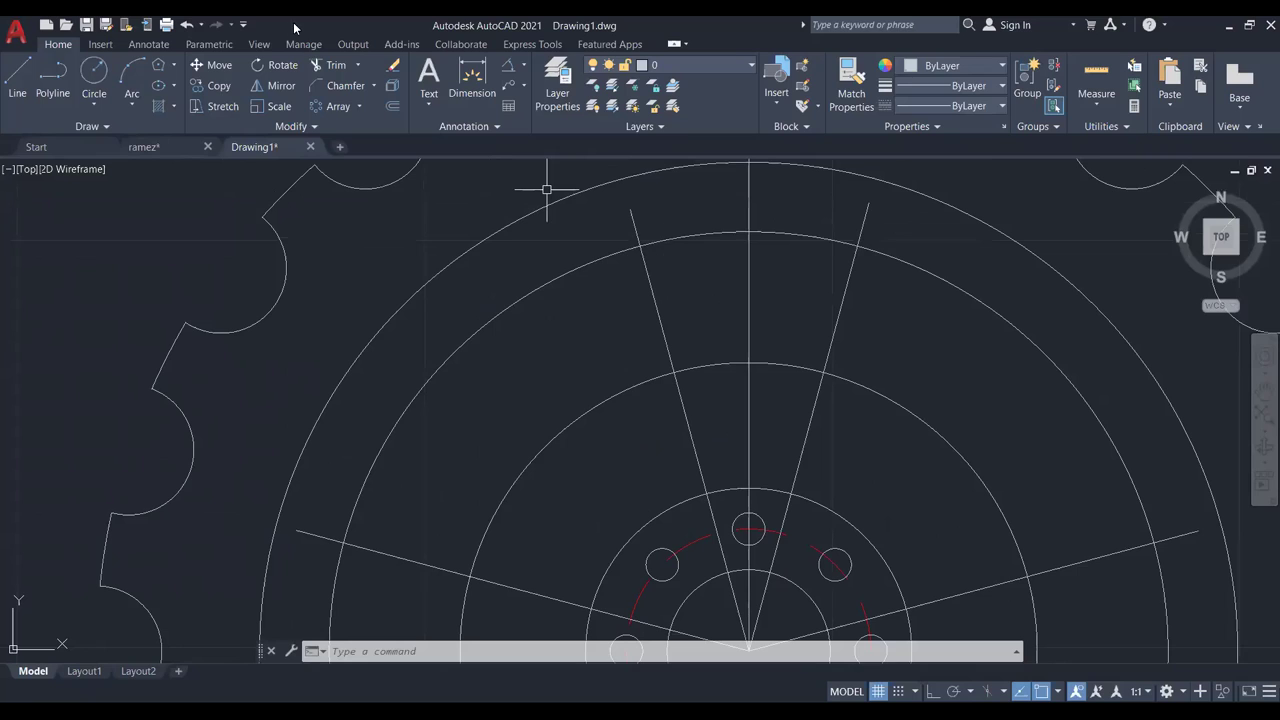
left_click(375, 87)
left_click(350, 113)
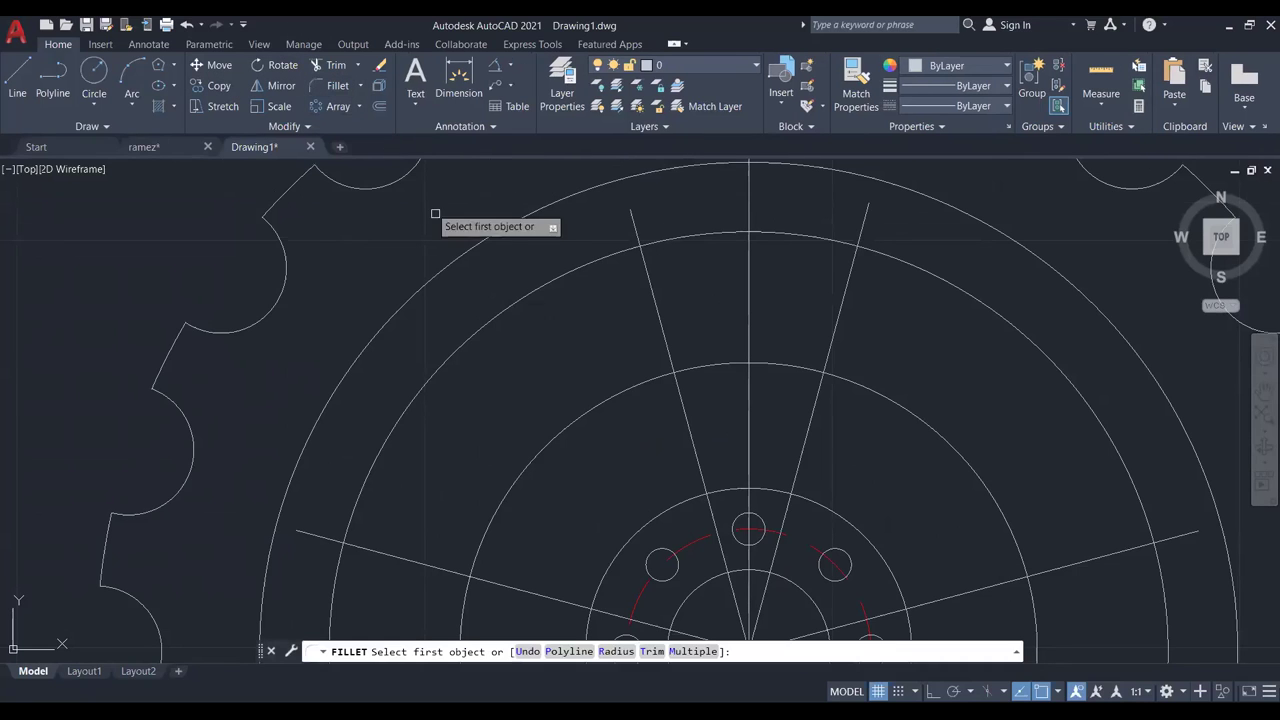
left_click(616, 651)
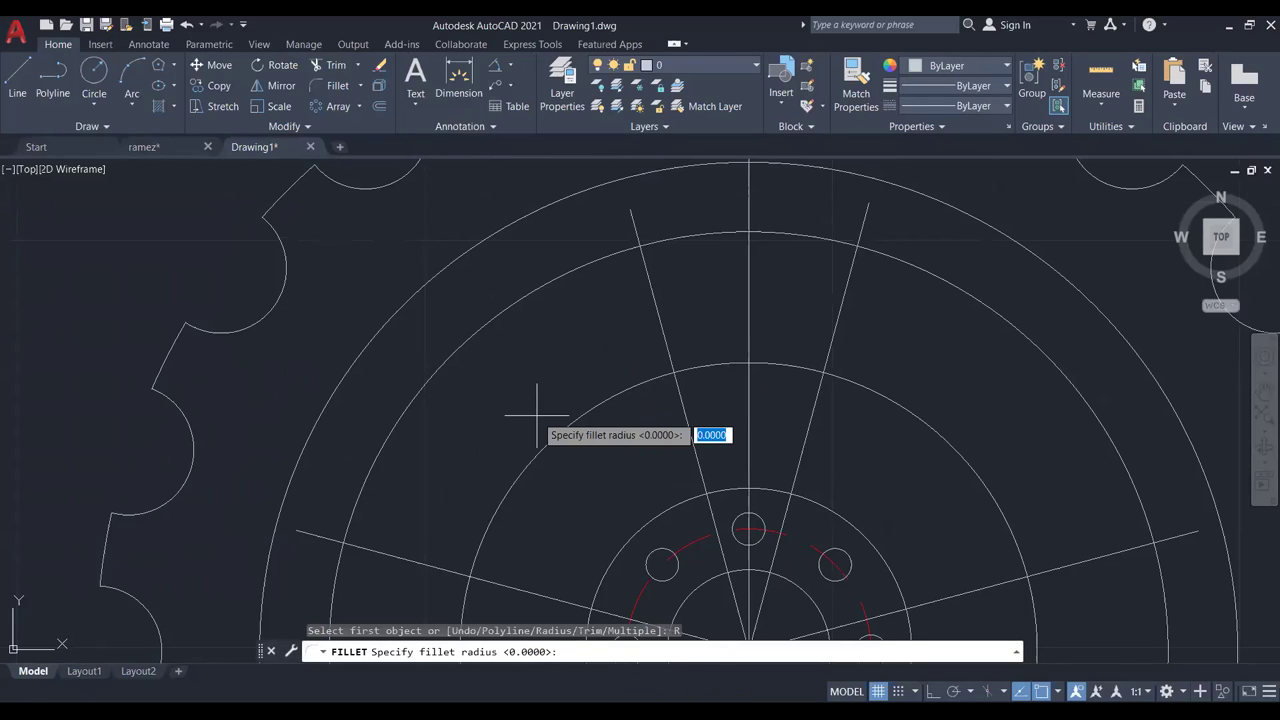
key("Return")
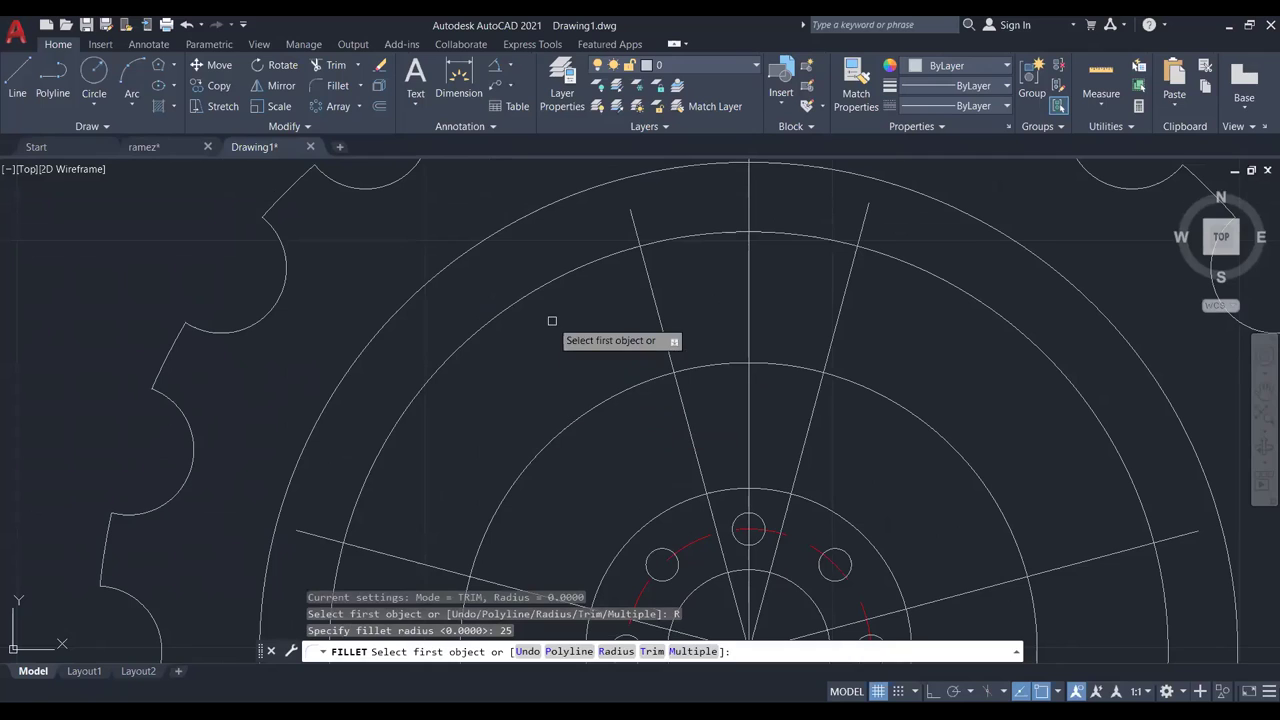
left_click(645, 278)
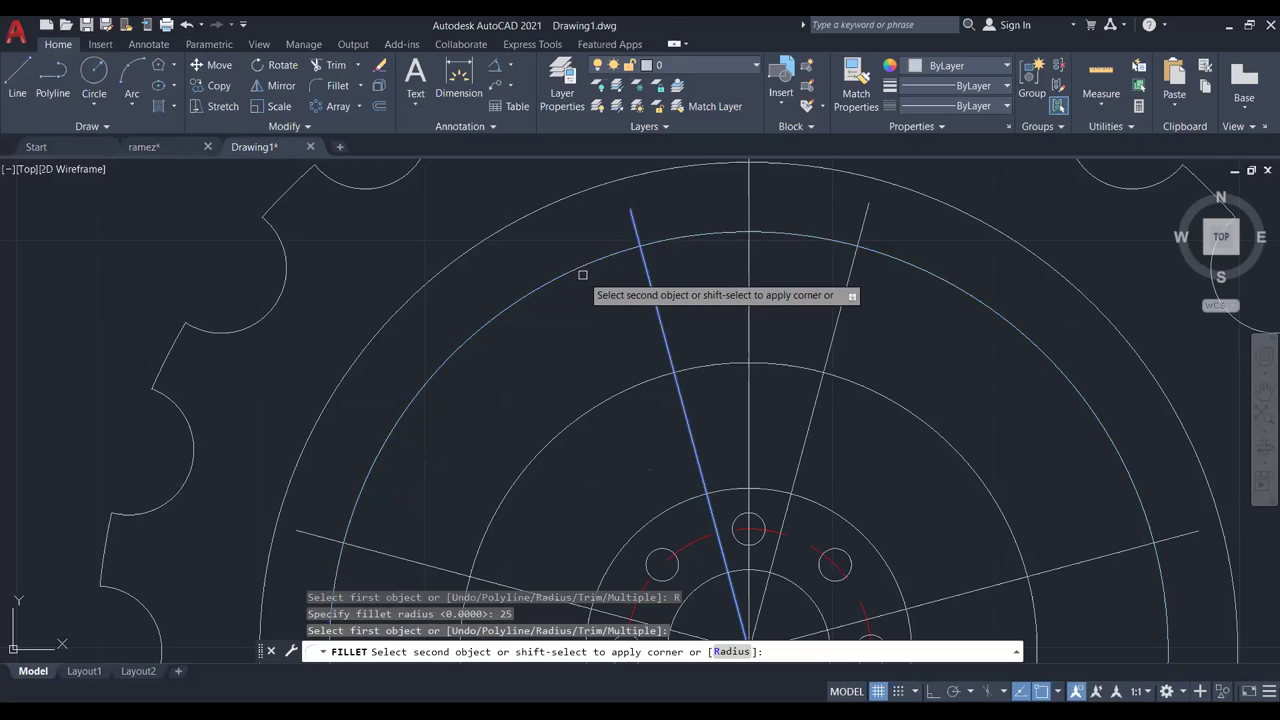
scroll(583, 265, "down", 3)
key("Escape")
scroll(606, 314, "up", 1)
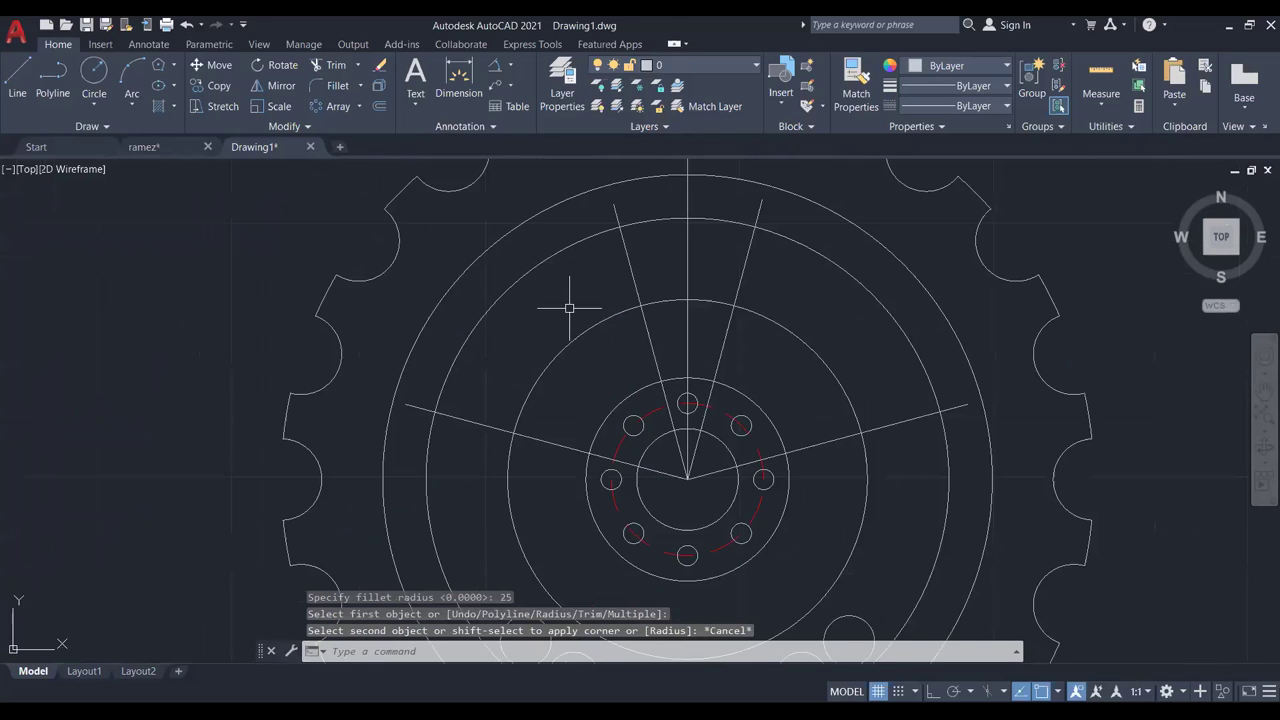
Trim the outer cut-out circle below the 15° and 165° lines, and both cut-out circles between the 75° and 105° lines.
middle_click_drag(566, 309, 582, 286)
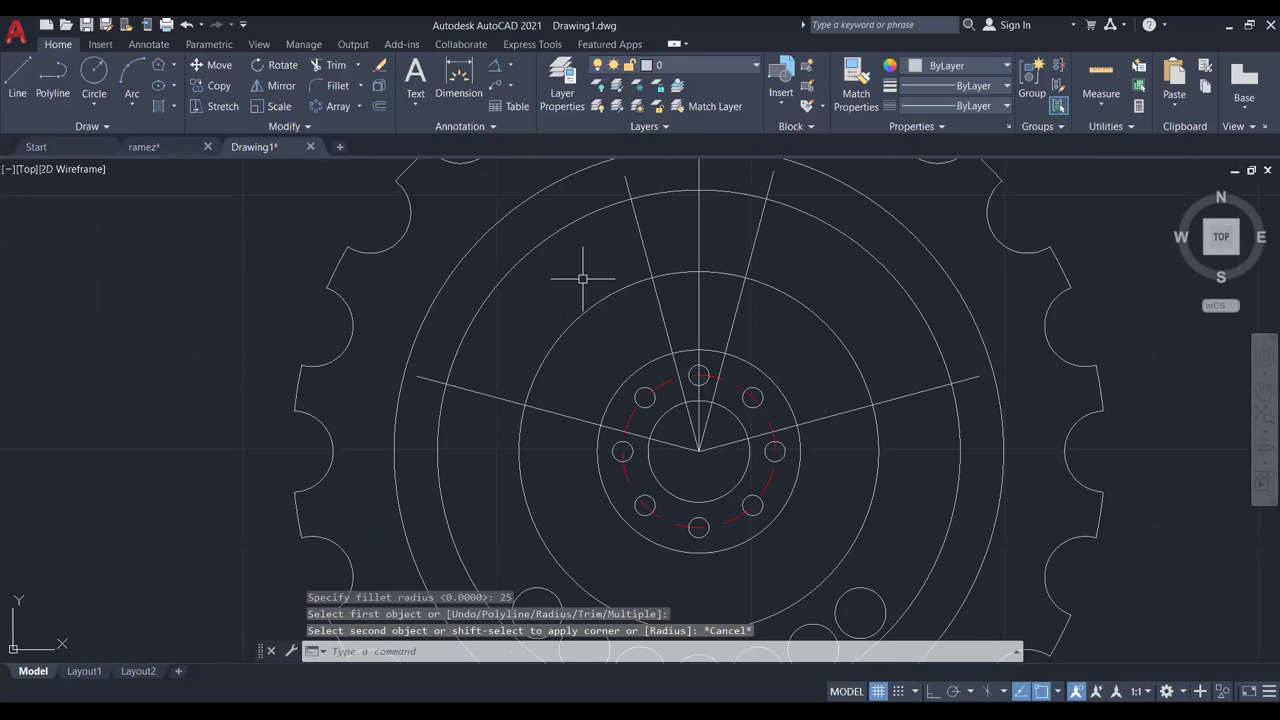
type("tr")
key("Return")
mouse_move(437, 477)
middle_mouse_down()
mouse_move(808, 363)
mouse_move(858, 373)
middle_mouse_up()
scroll(866, 330, "up", 3)
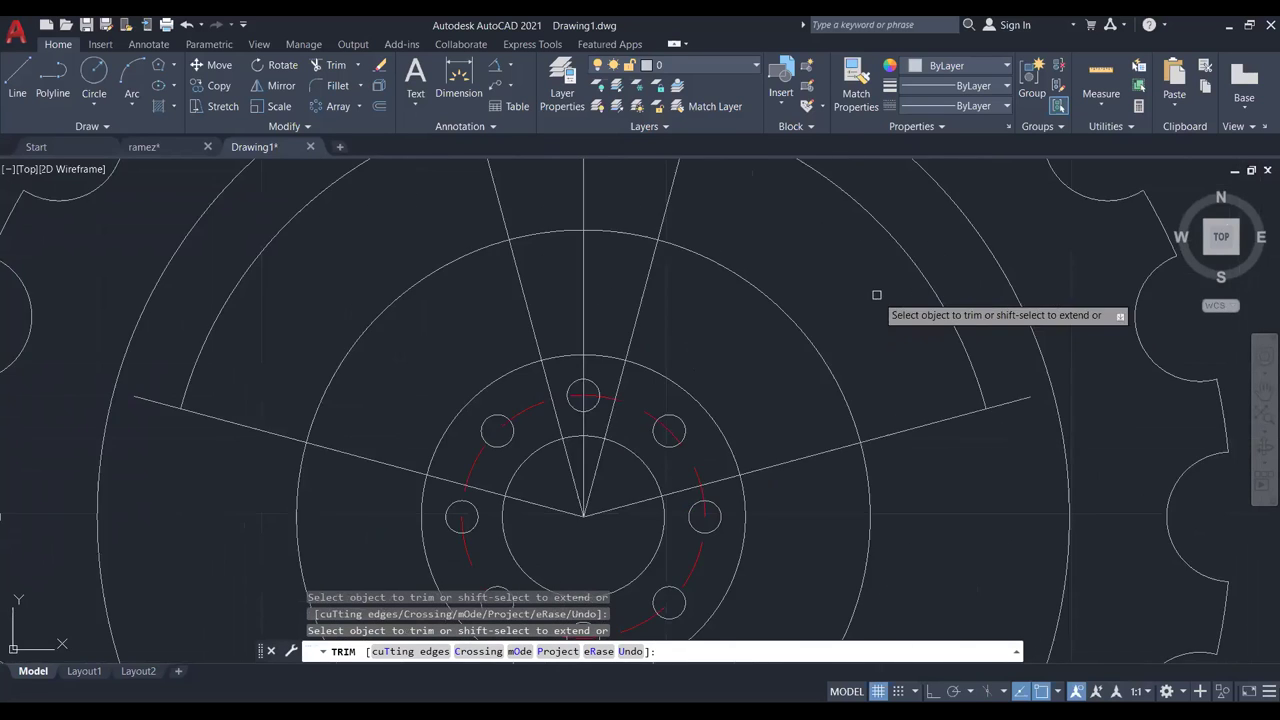
left_click(646, 243)
left_click(660, 375)
key("Escape")
scroll(749, 386, "down", 3)
scroll(553, 214, "up", 3)
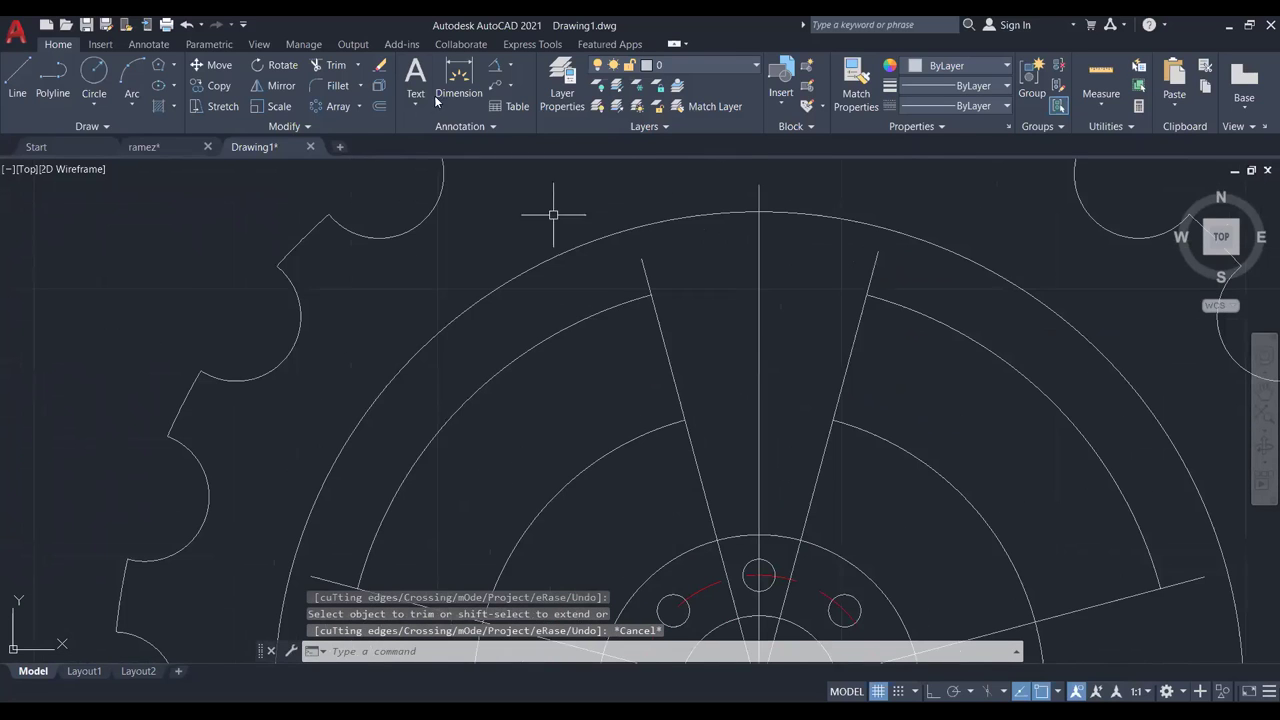
left_click(330, 86)
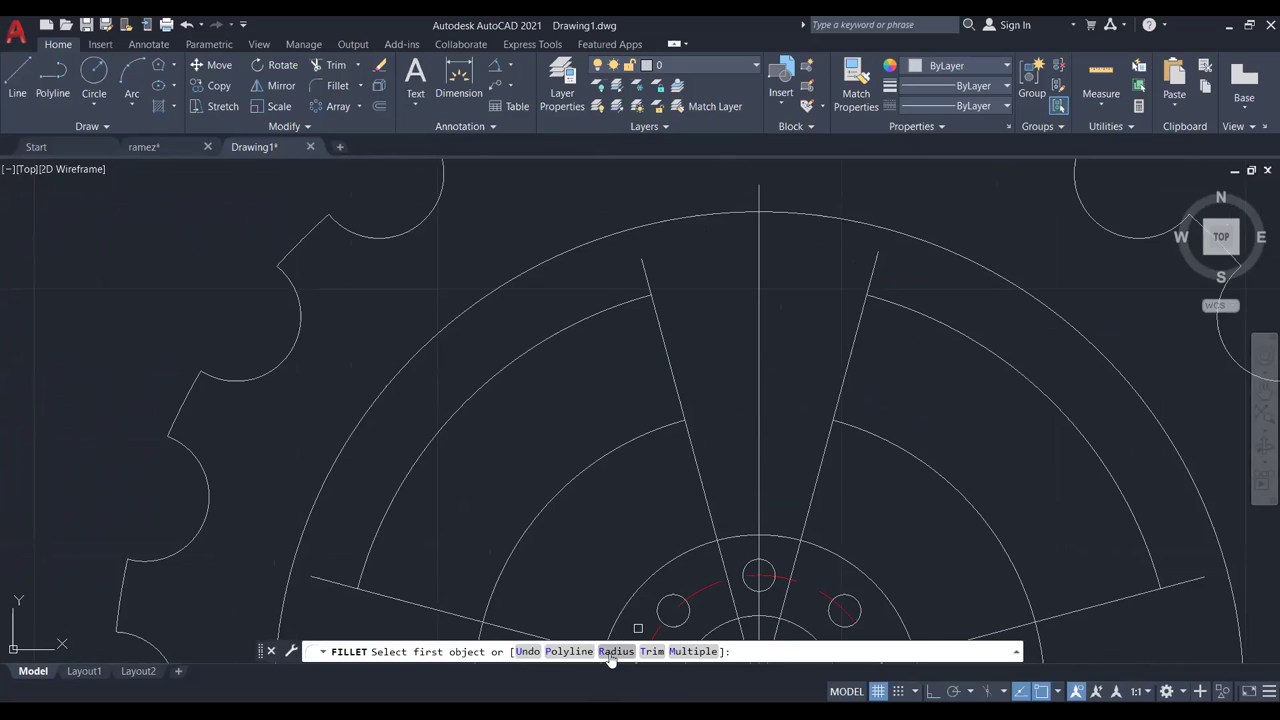
left_click(616, 651)
key("Return")
left_click(667, 350)
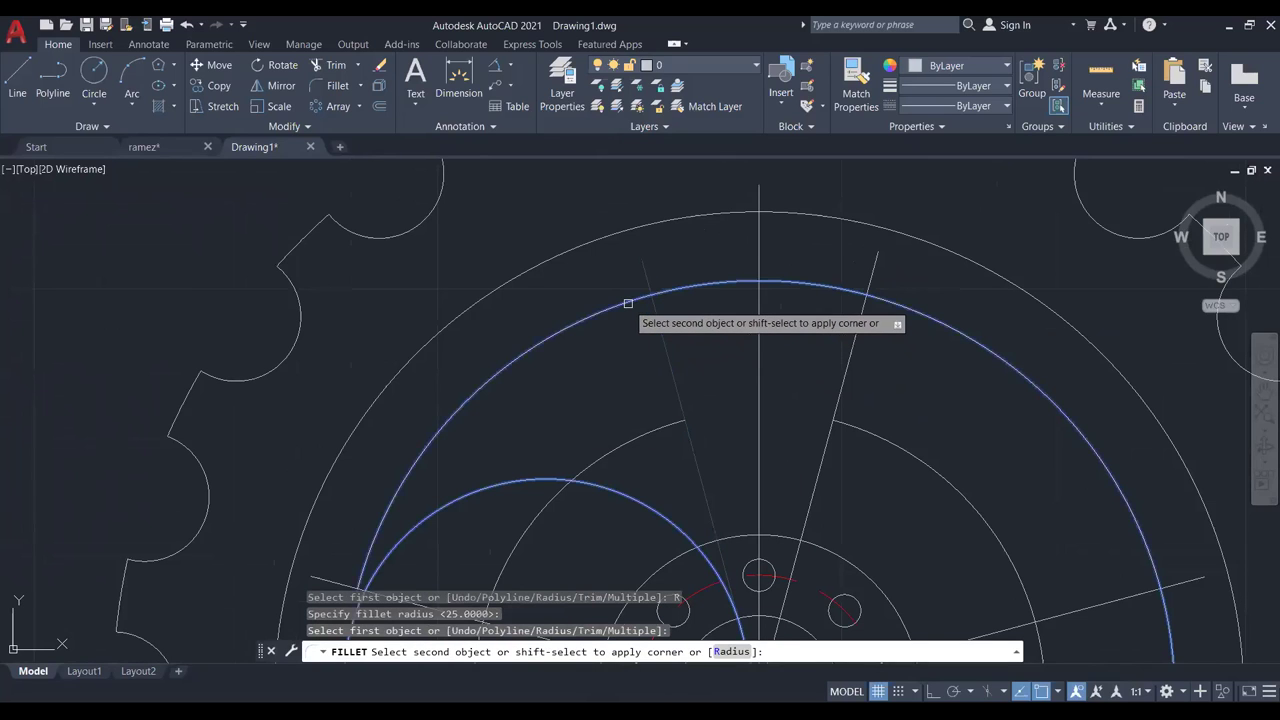
scroll(628, 303, "down", 2)
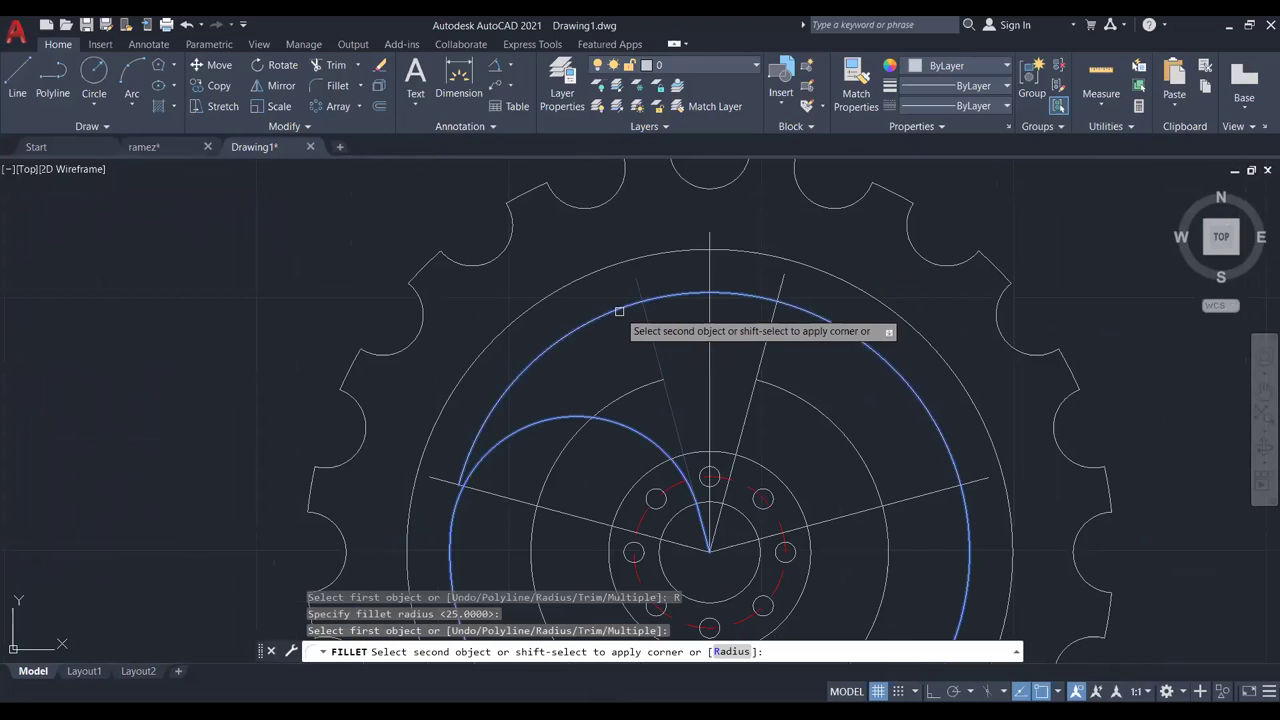
scroll(613, 331, "up", 2)
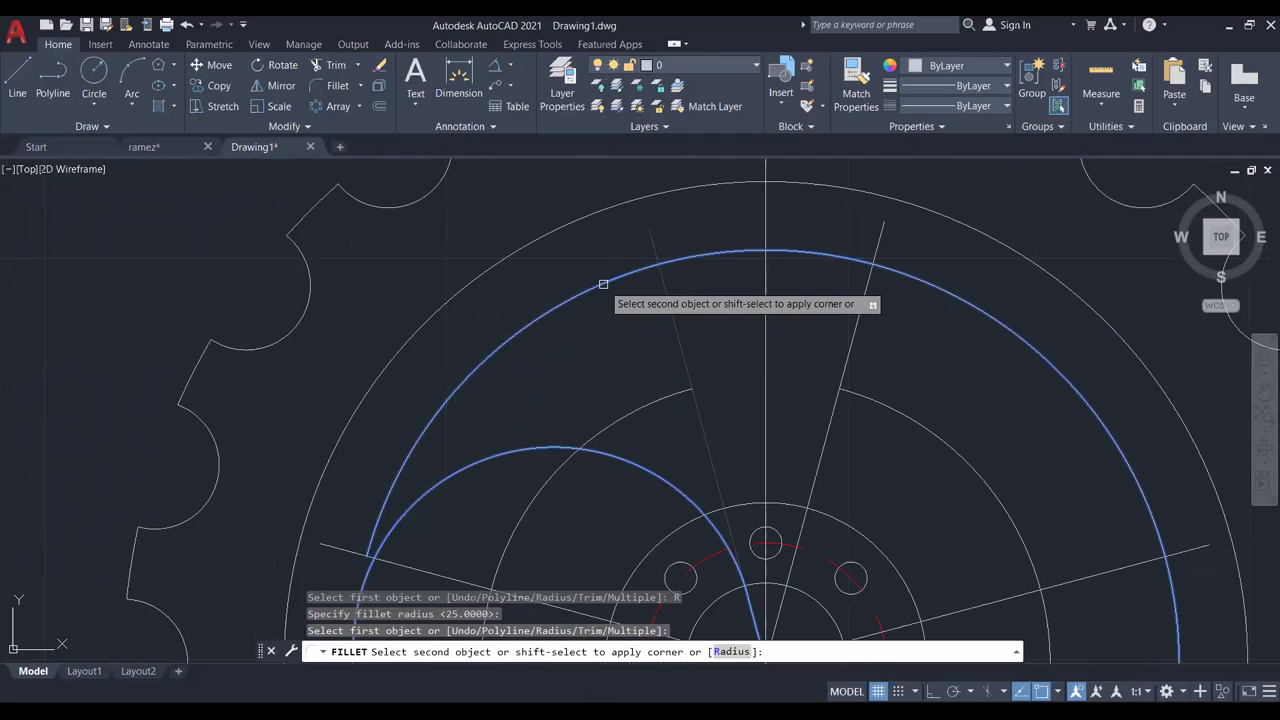
left_click(603, 284)
Fillet the upper-left cut-out's corner between the outer arc and the 105° line with radius 10.
key("Return")
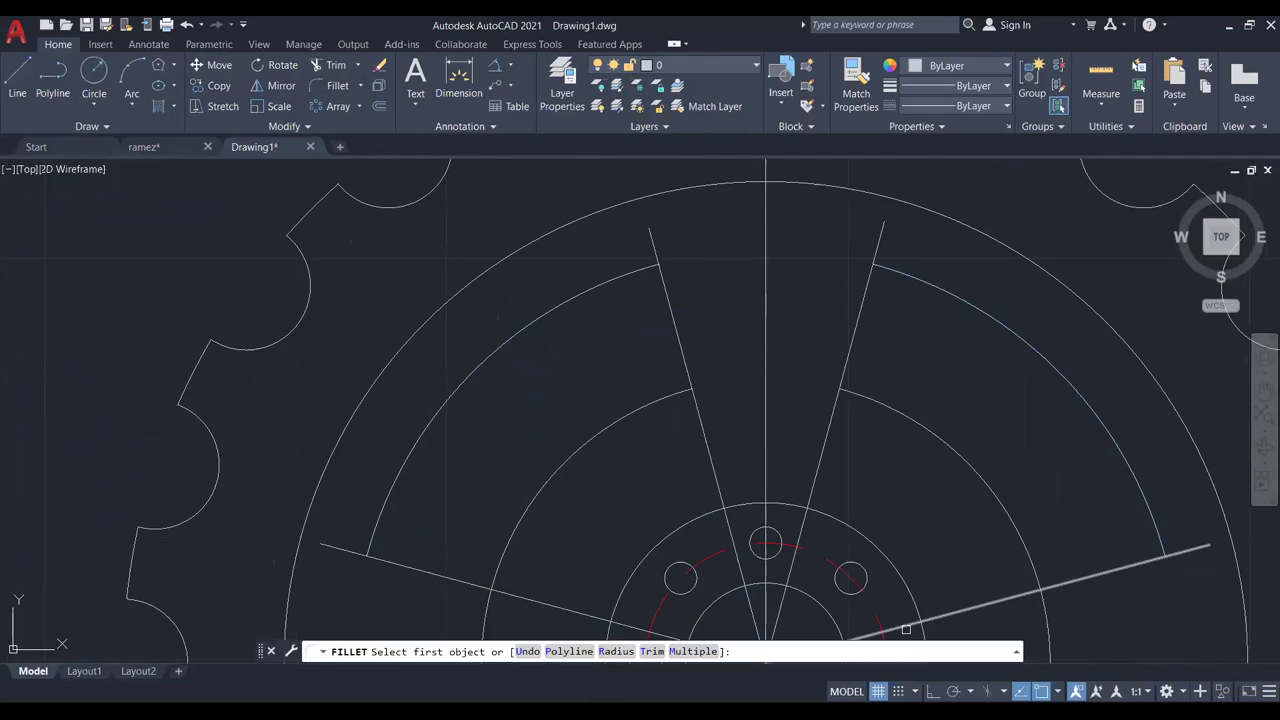
left_click(616, 651)
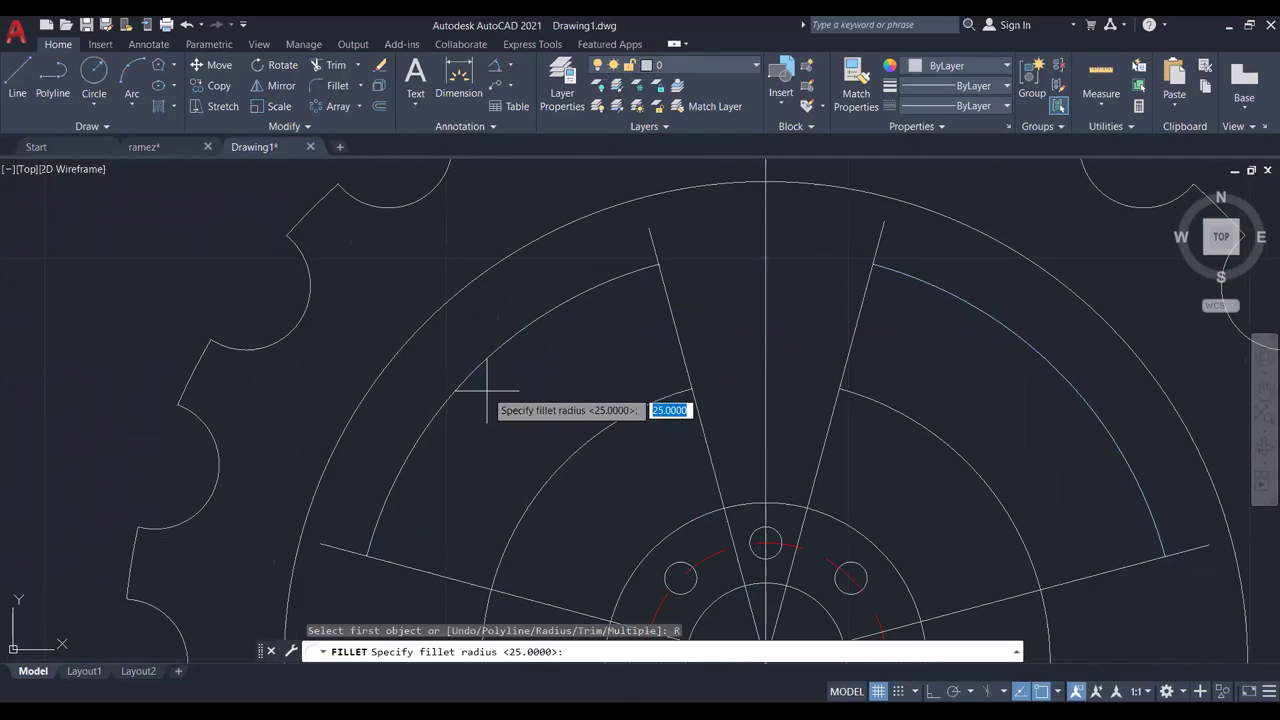
type("10")
key("Return")
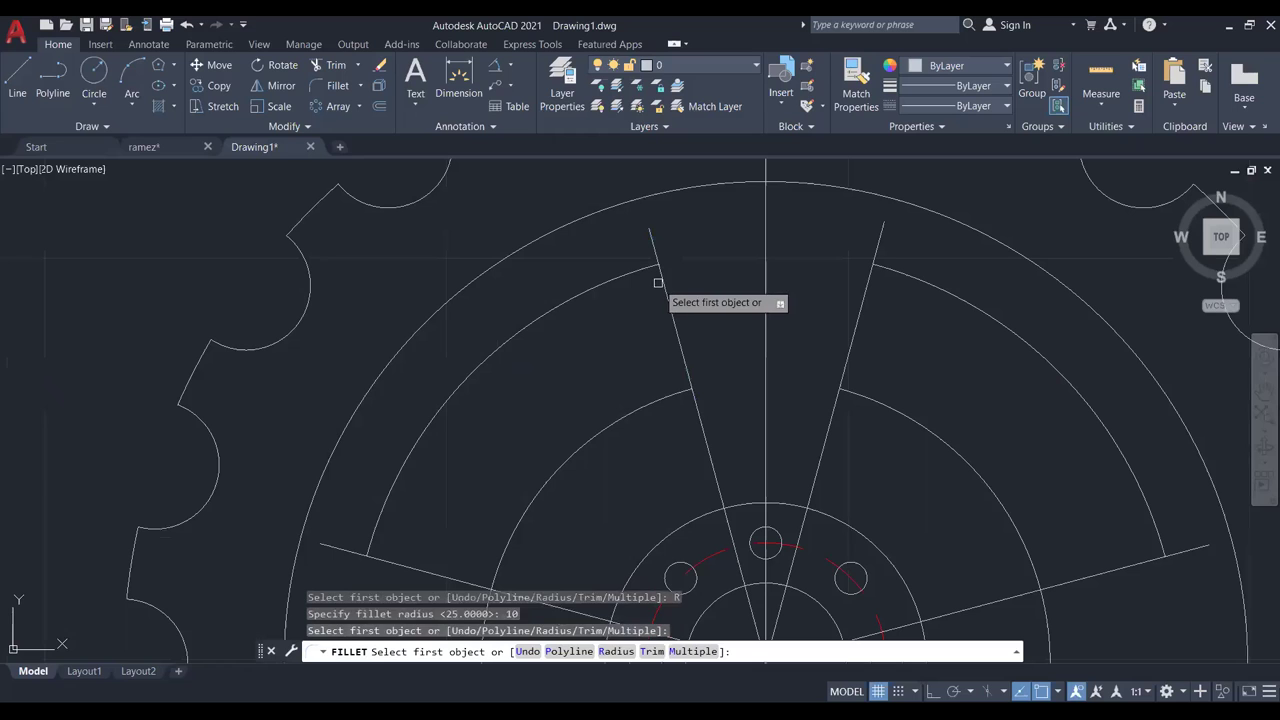
left_click(660, 278)
left_click(643, 267)
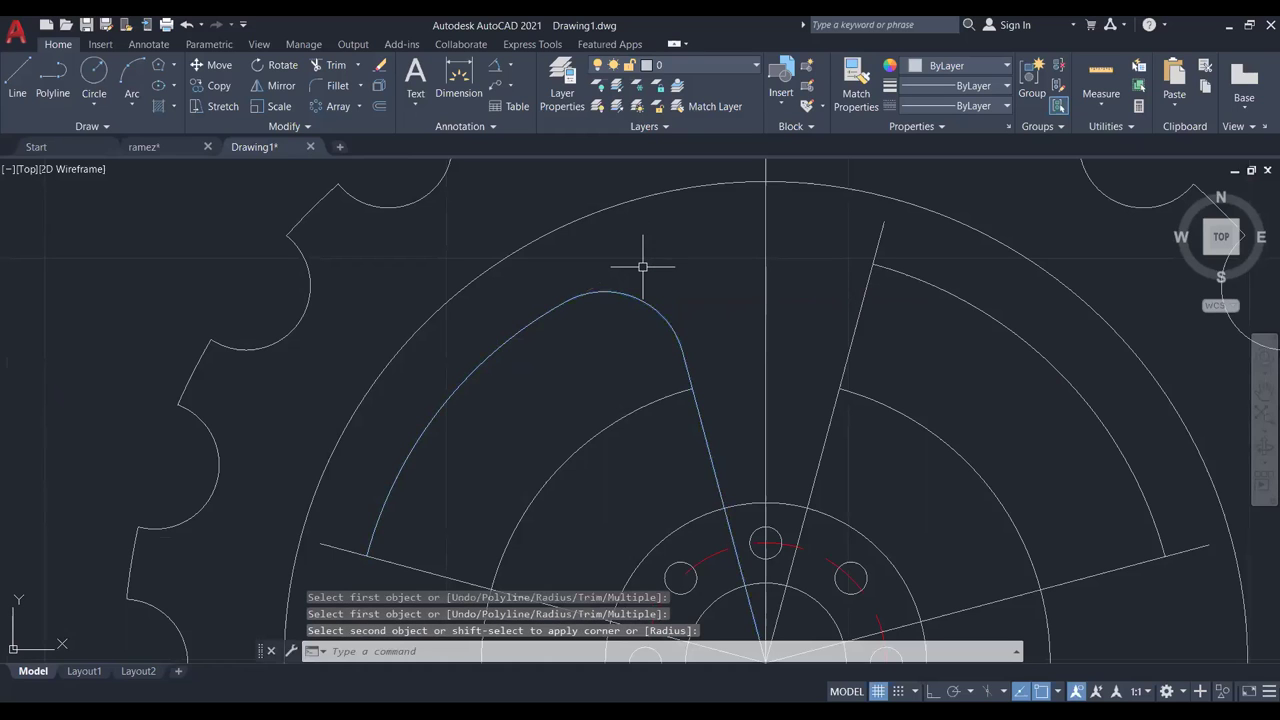
Fillet the upper-left cut-out's corner between the 165° line and the outer arc with radius 10.
scroll(666, 289, "down", 3)
scroll(645, 305, "up", 3)
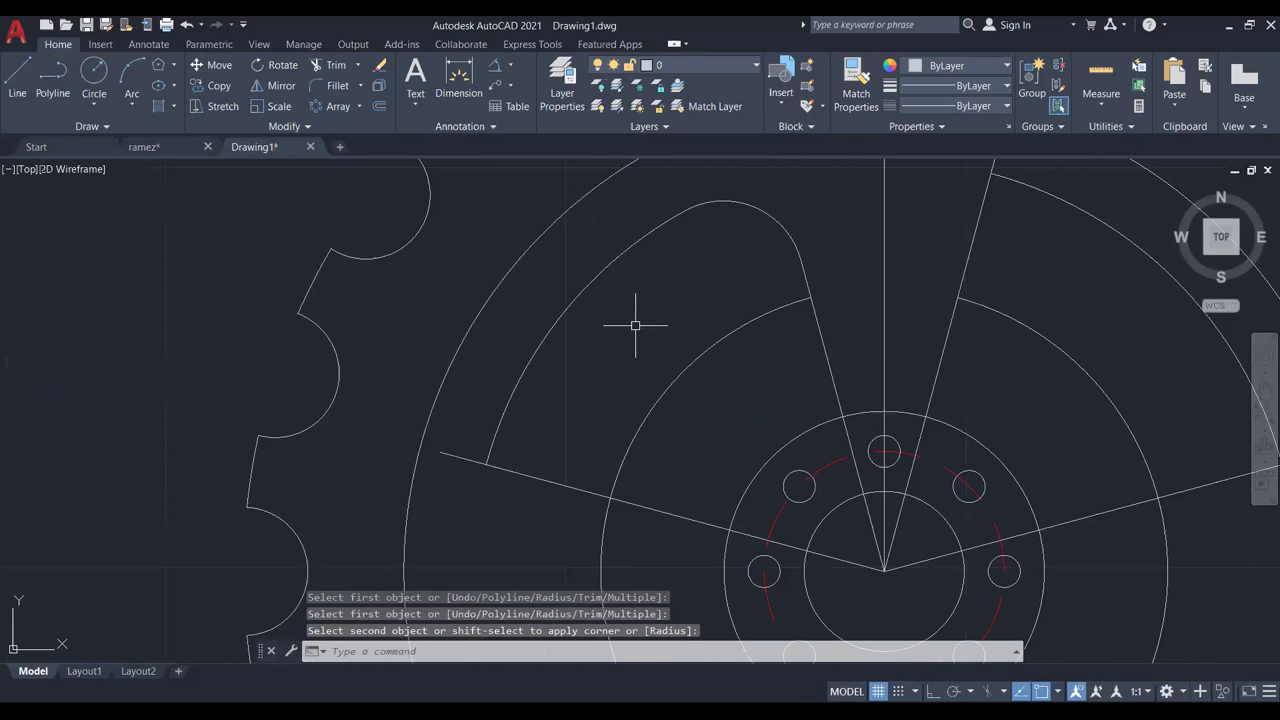
left_click(338, 86)
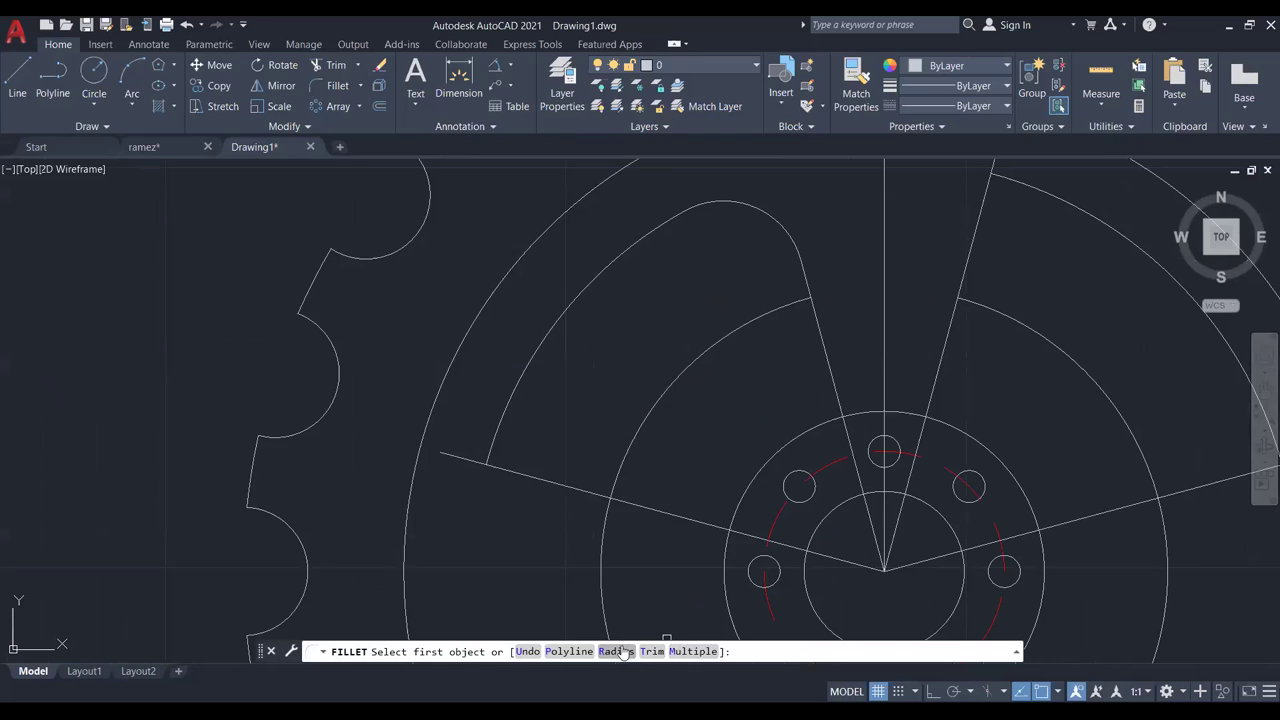
left_click(515, 472)
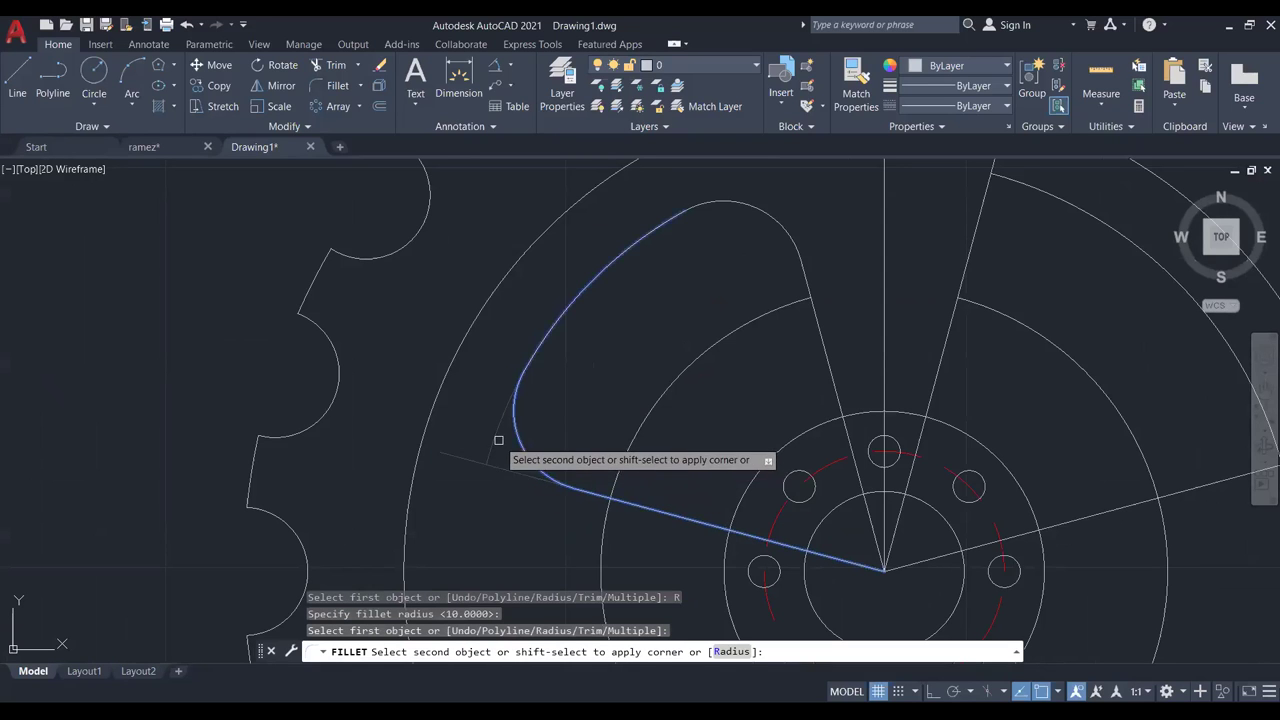
left_click(500, 436)
Fillet the upper-left cut-out's corner between the 165° line and the inner arc with radius 5.
scroll(702, 411, "down", 2)
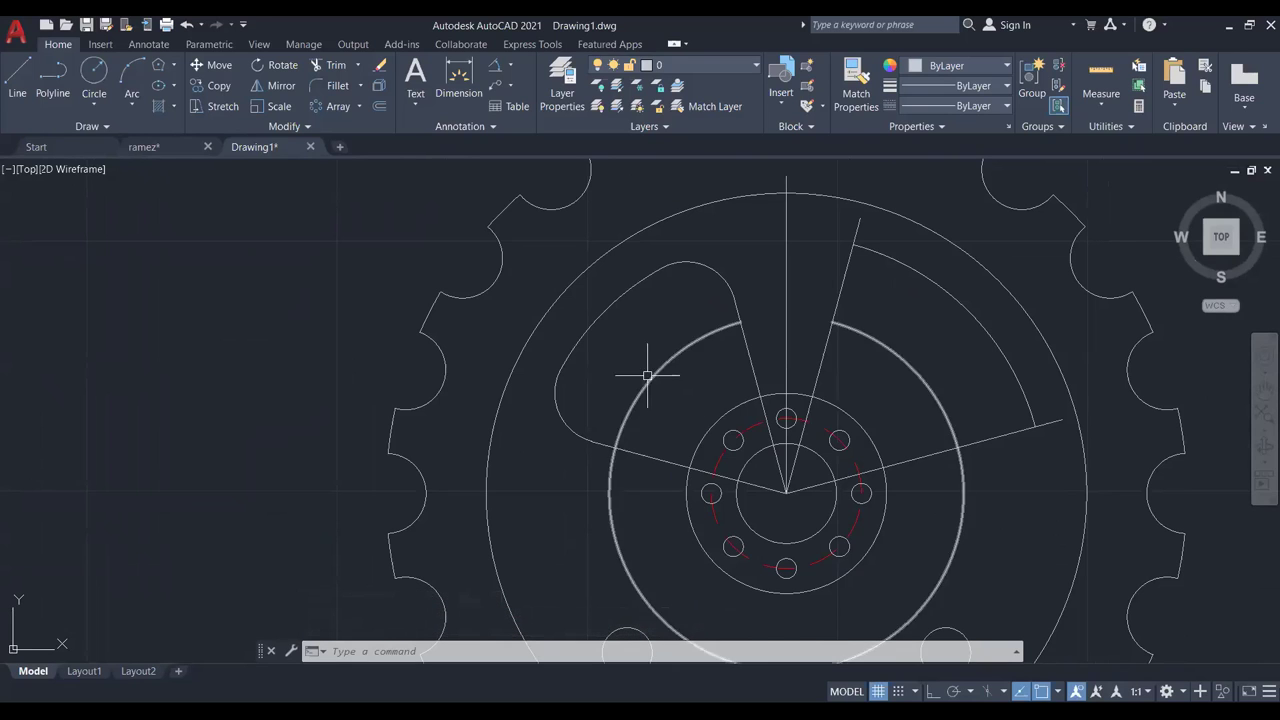
scroll(660, 368, "up", 4)
left_click(337, 85)
middle_click_drag(582, 265, 580, 245)
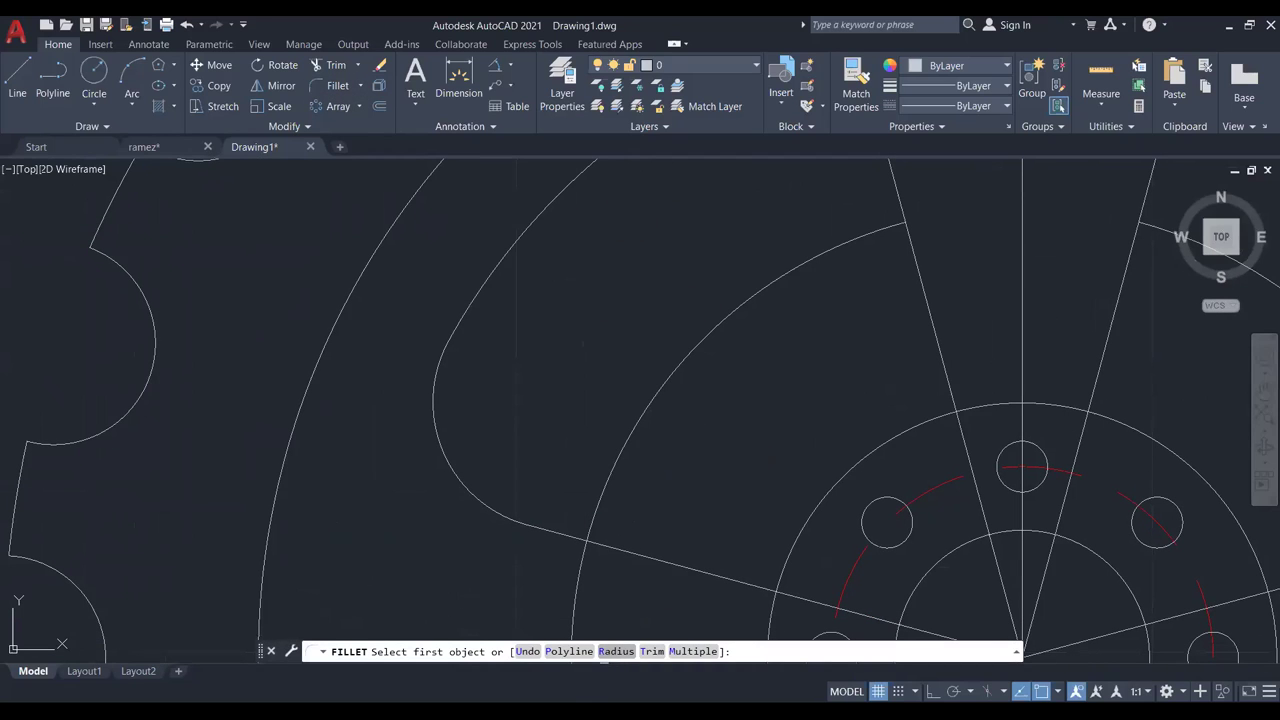
left_click(563, 528)
left_click(600, 494)
Fillet the upper-left cut-out's corner between the 105° line and the inner arc with radius 5.
scroll(820, 397, "down", 3)
scroll(790, 380, "up", 1)
left_click(337, 85)
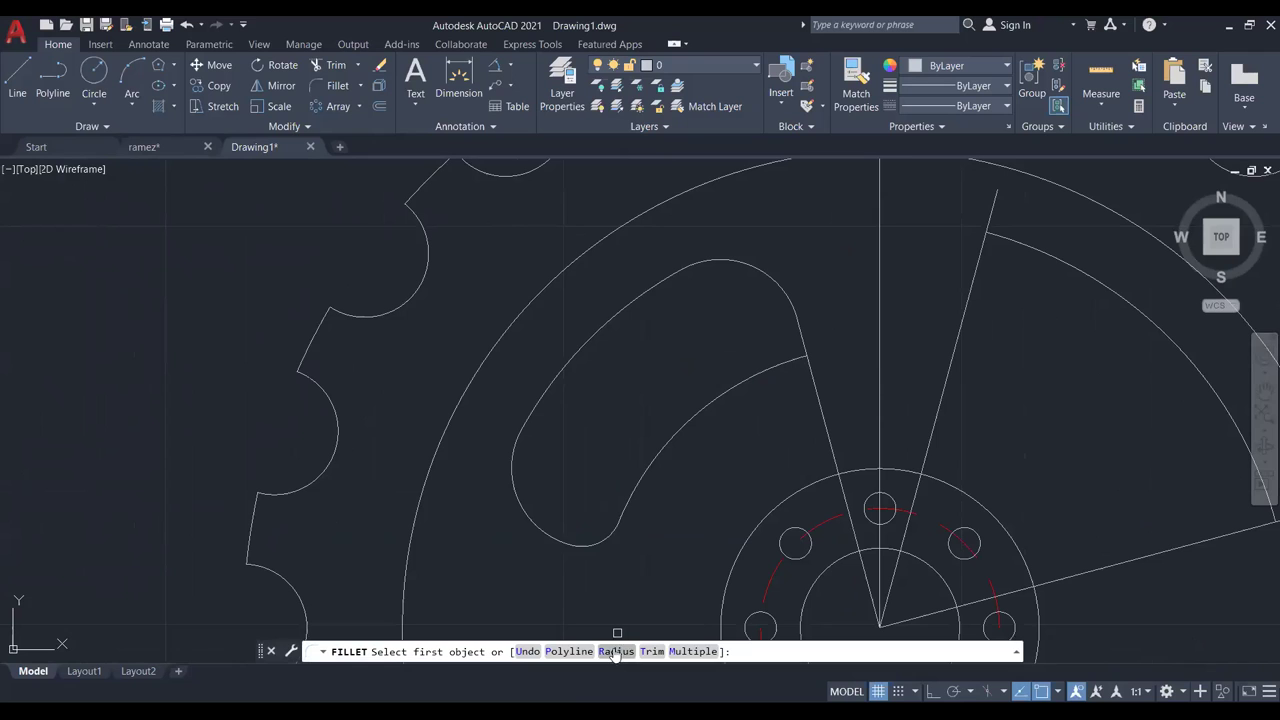
left_click(616, 651)
key("Return")
left_click(797, 325)
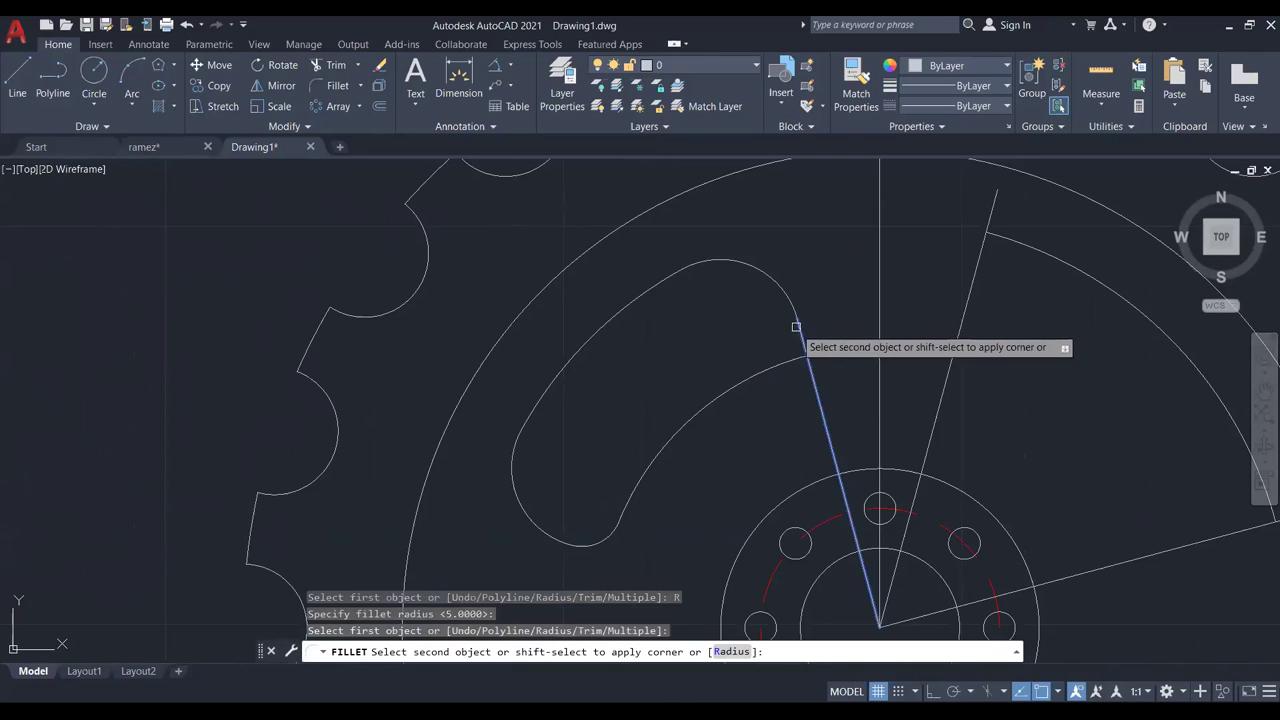
left_click(782, 361)
scroll(782, 361, "down", 5)
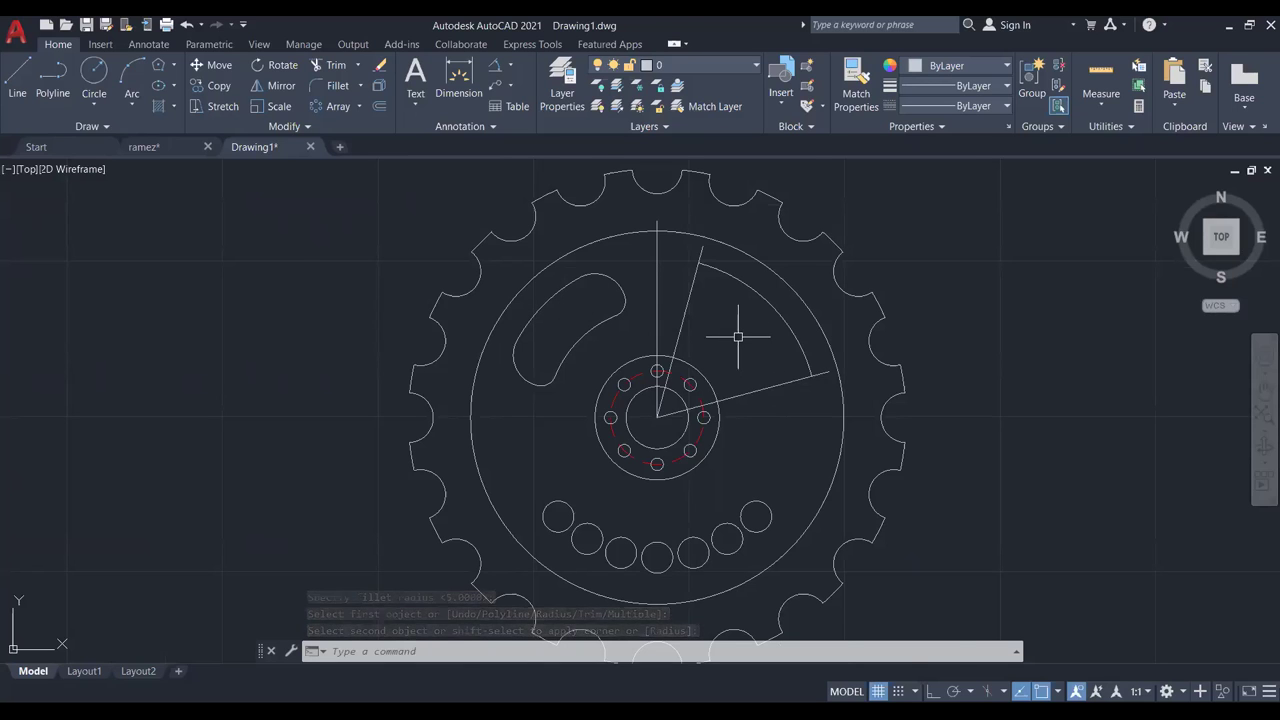
scroll(738, 337, "up", 4)
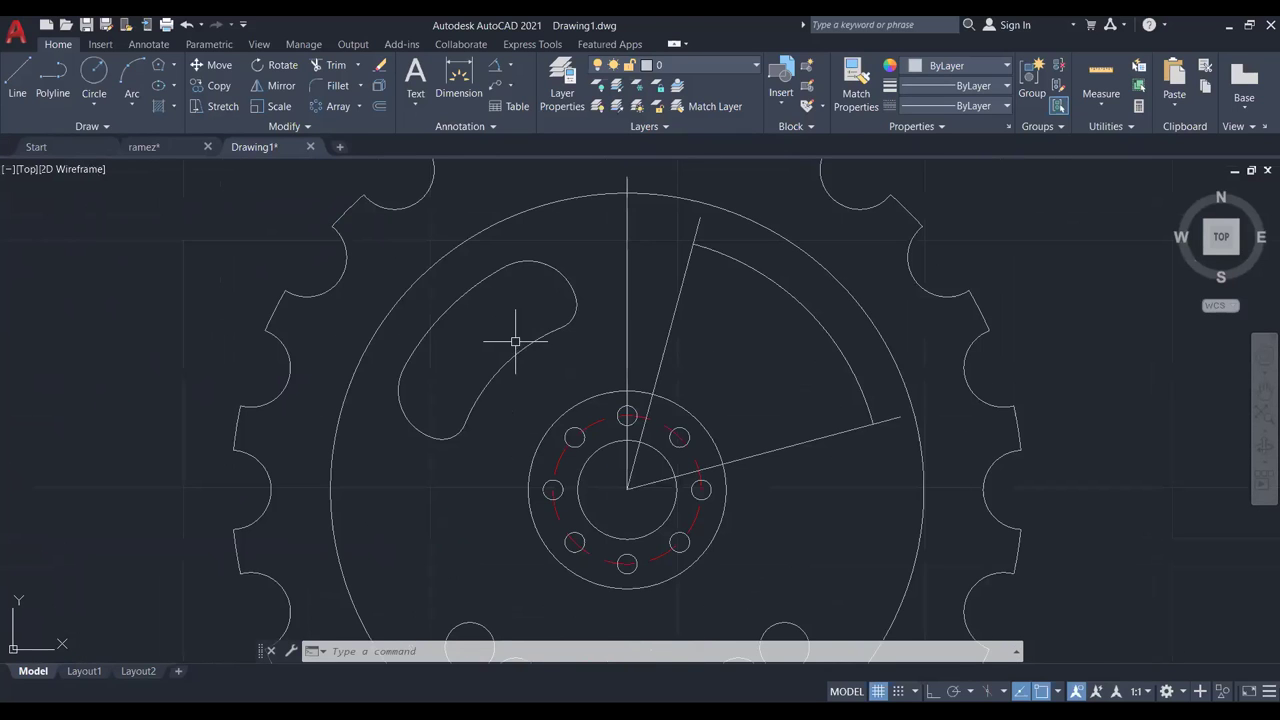
Draw a circle centred on the gear's centre with its radius picked on the finished slot's inner arc.
scroll(560, 358, "up", 2)
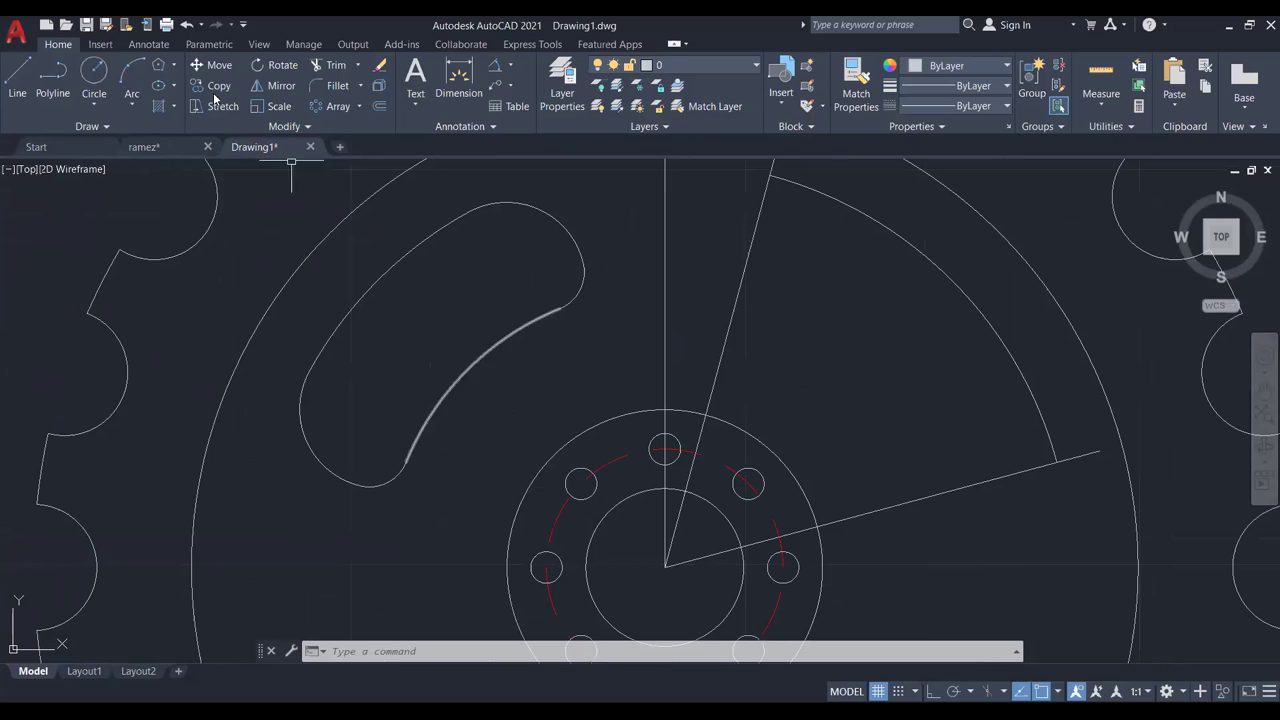
left_click(94, 80)
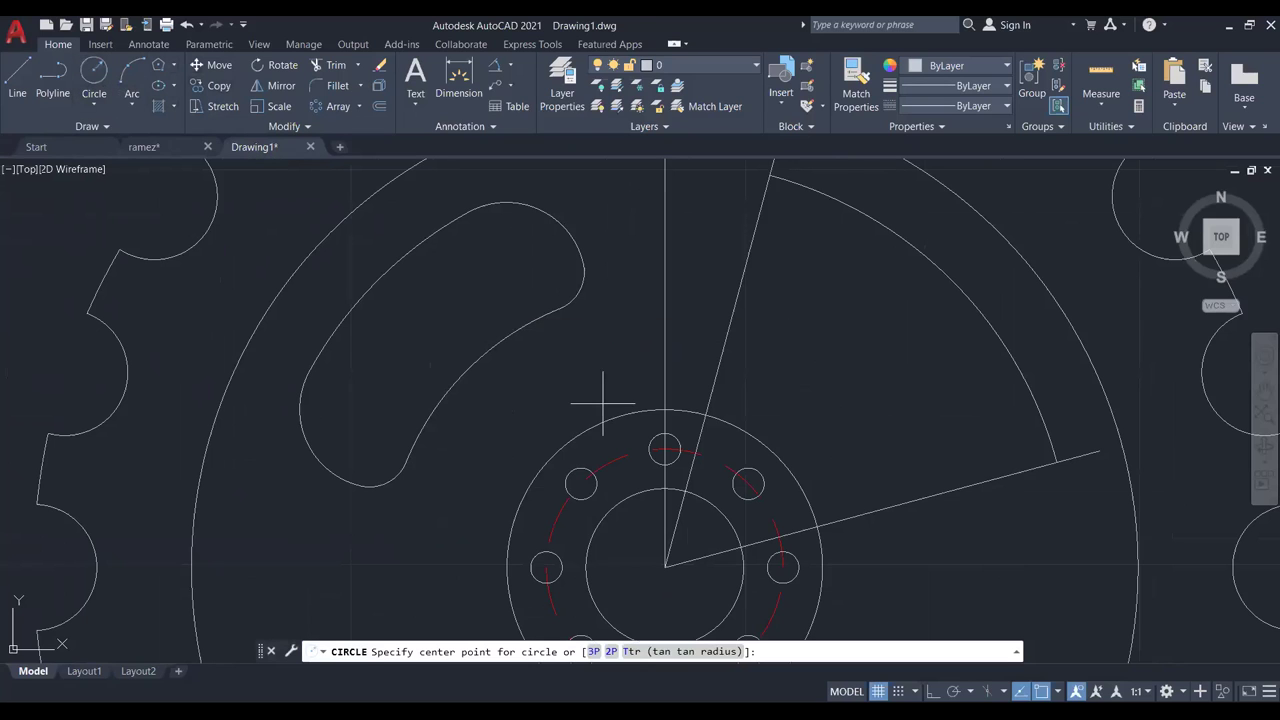
left_click(665, 567)
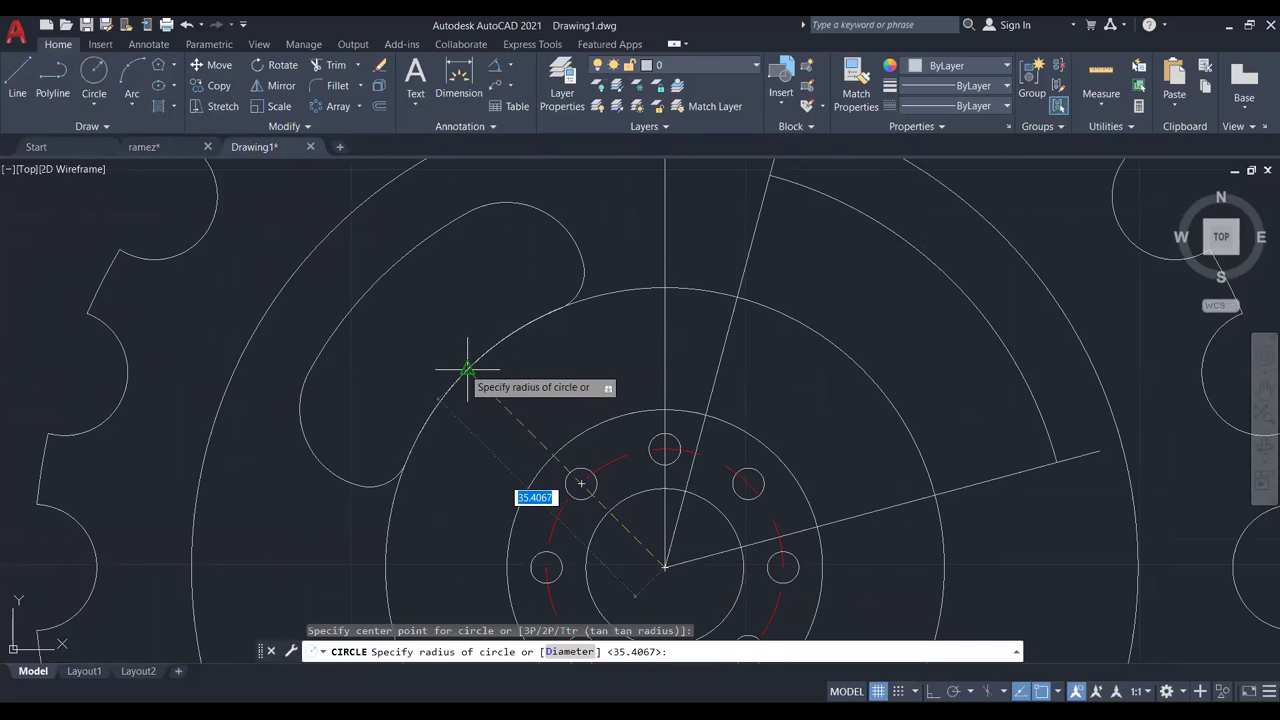
key("Escape")
scroll(755, 375, "down", 2)
scroll(756, 366, "up", 2)
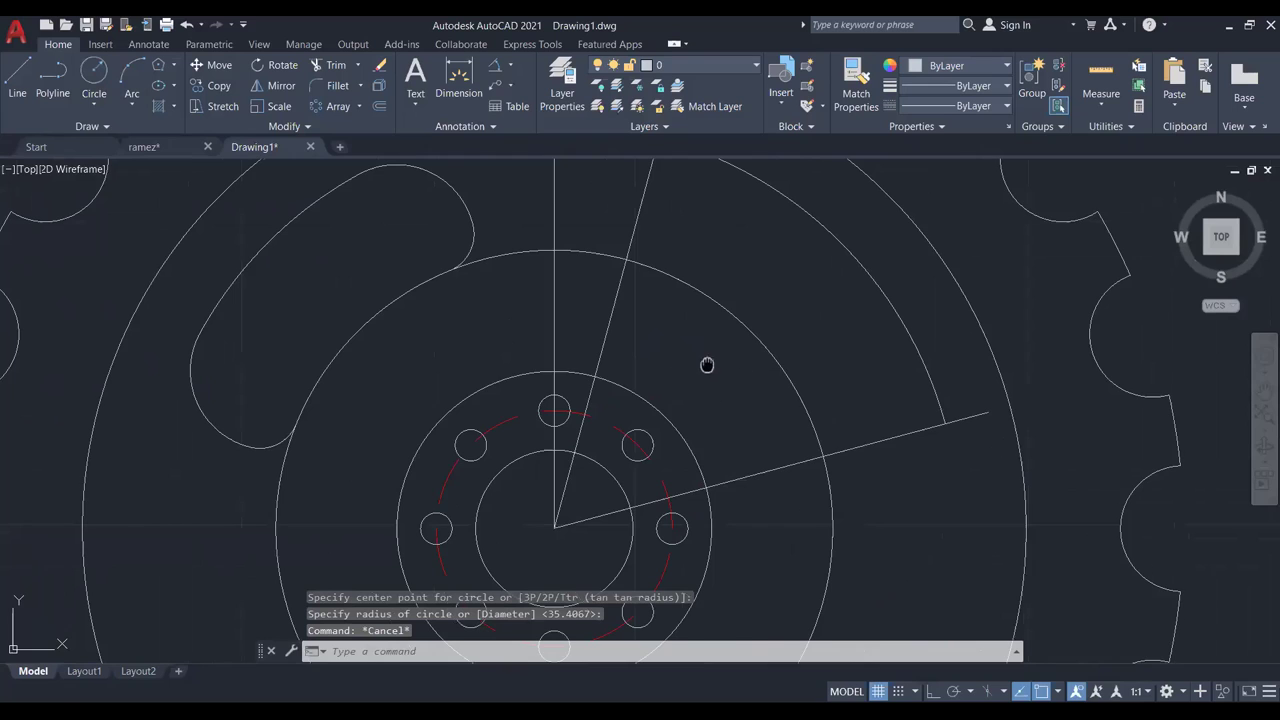
scroll(720, 372, "down", 2)
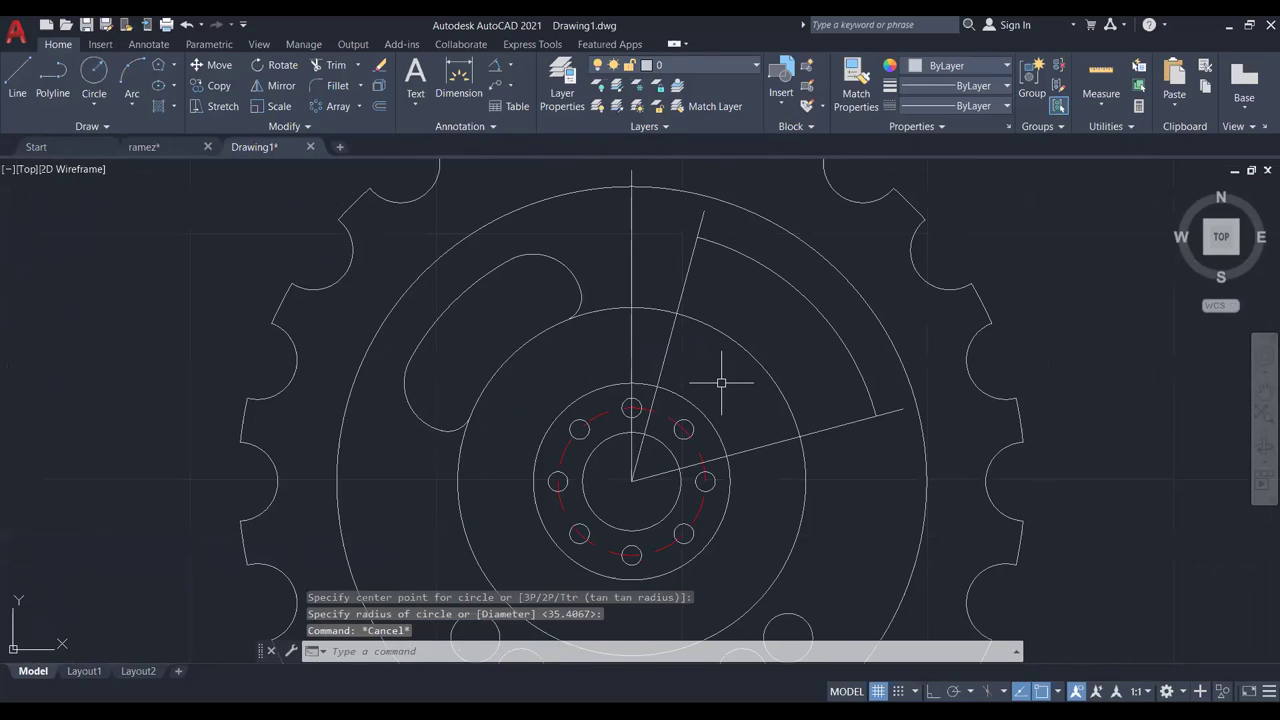
Trim the new circle down to the arc between the two angled radial lines.
type("tr")
key("Return")
left_click(612, 310)
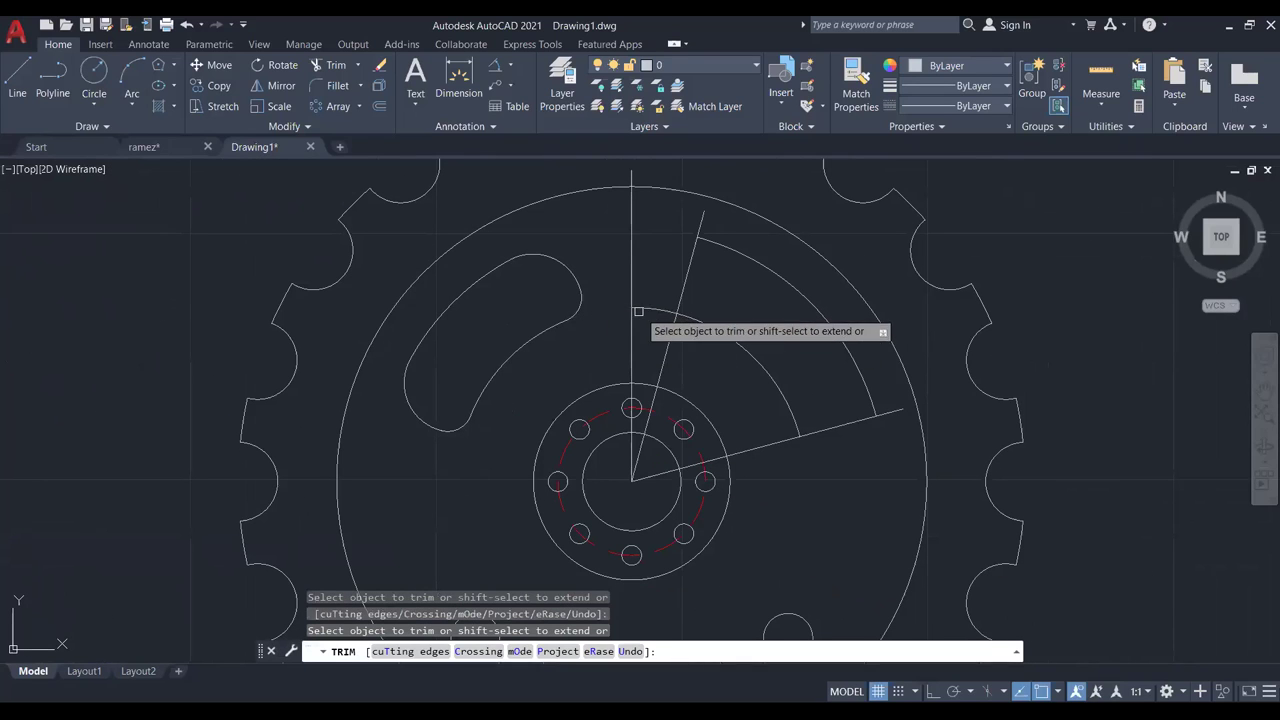
key("Escape")
middle_click_drag(703, 342, 693, 366)
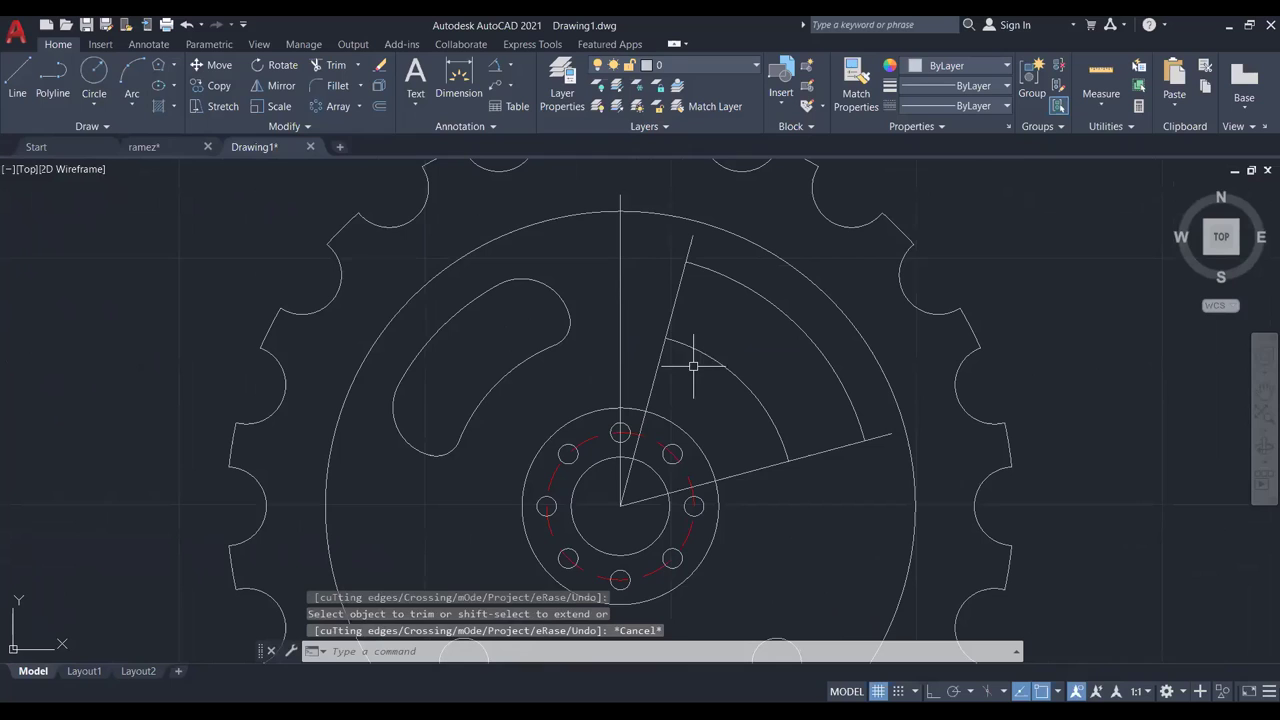
Fillet the corner between the inner arc and the lower radial line with a radius of 5.
left_click(337, 86)
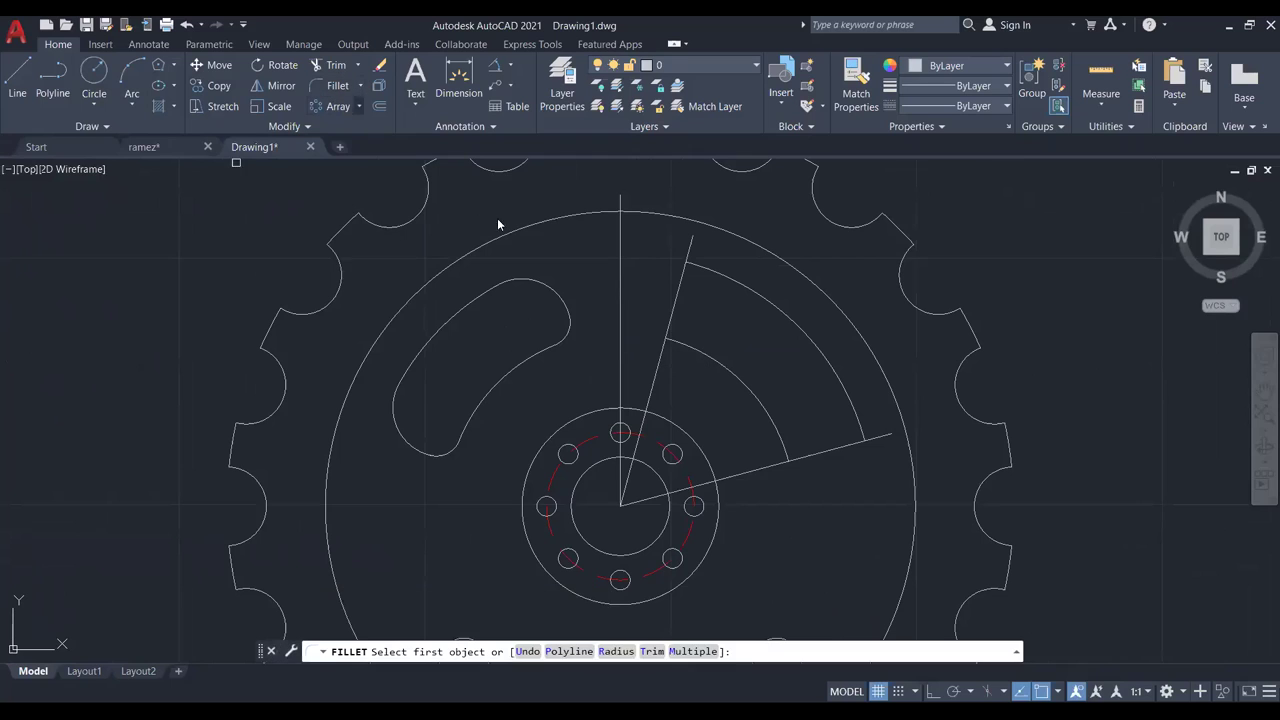
left_click(617, 651)
key("Return")
left_click(785, 447)
left_click(815, 455)
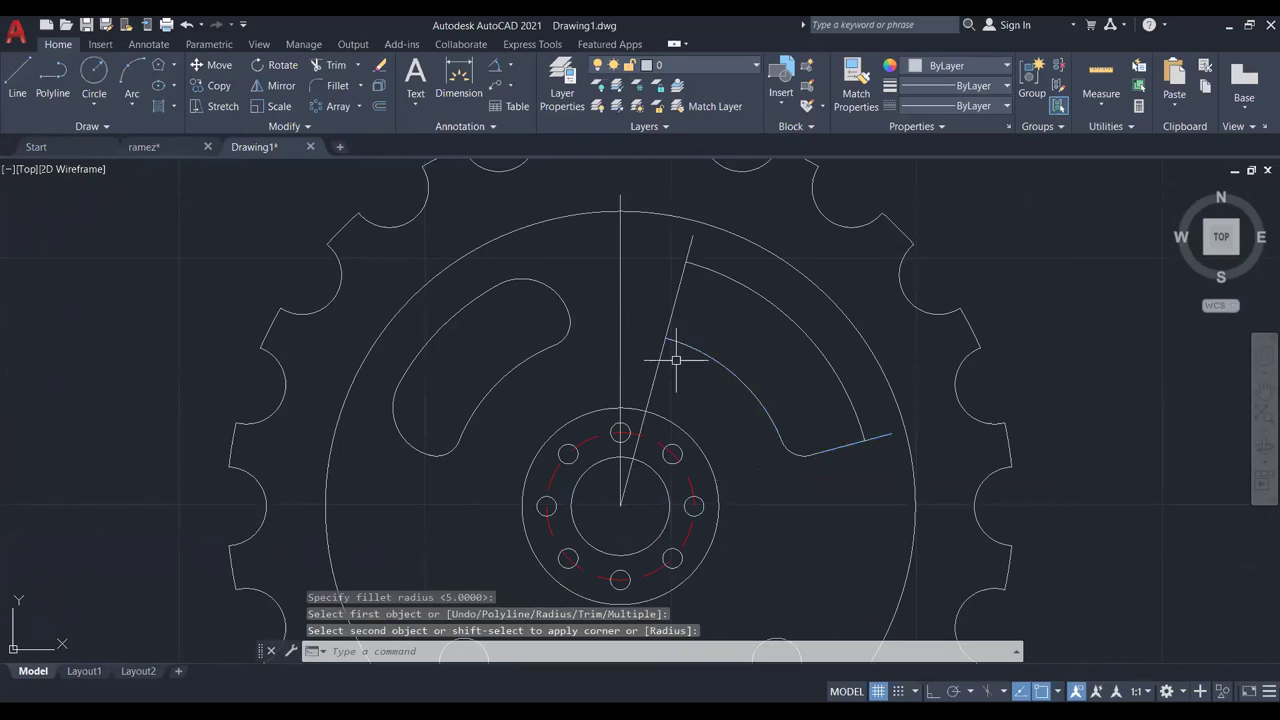
Fillet the corner between the inner arc and the steep radial line with a radius of 5.
left_click(337, 86)
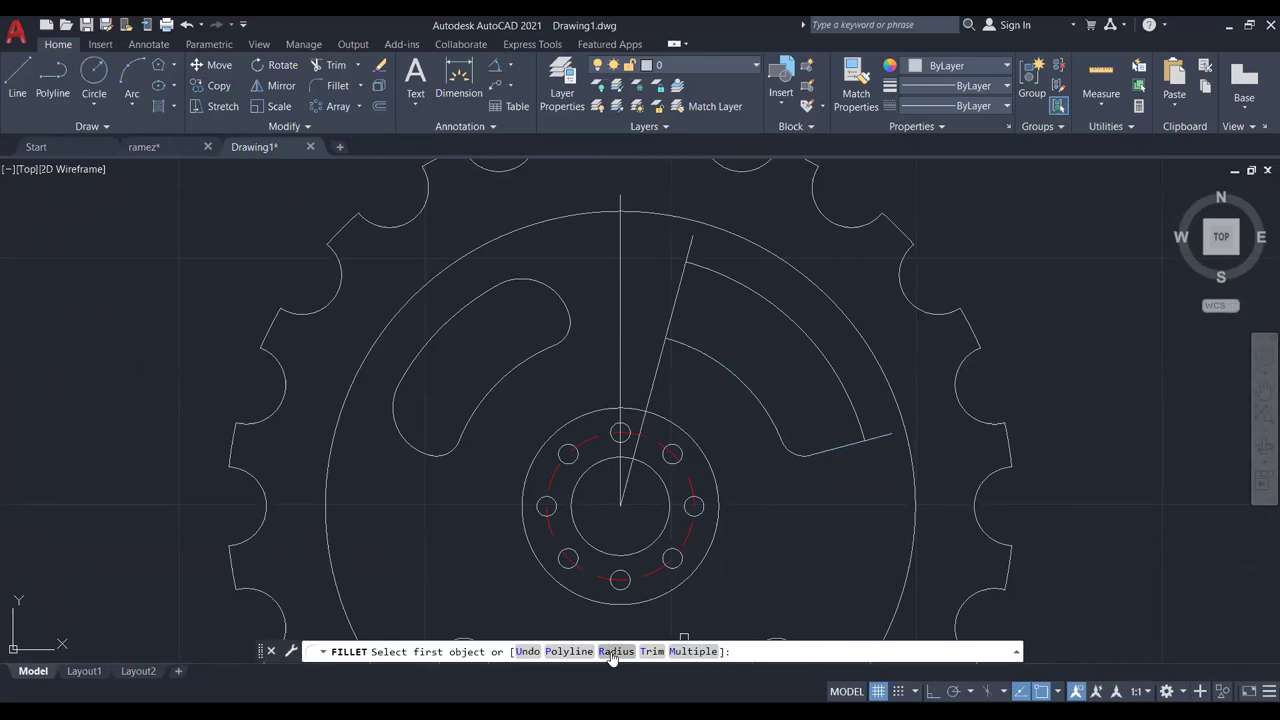
key("Escape")
left_click(337, 86)
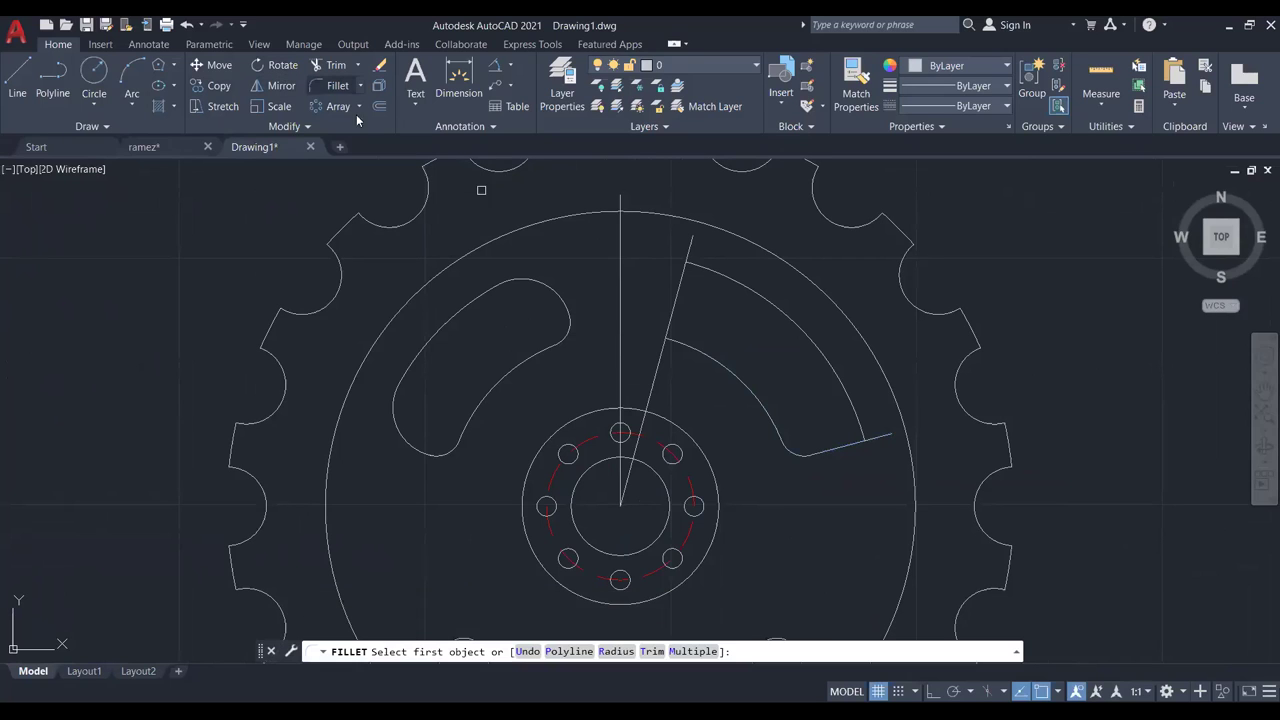
left_click(617, 651)
key("Return")
left_click(695, 350)
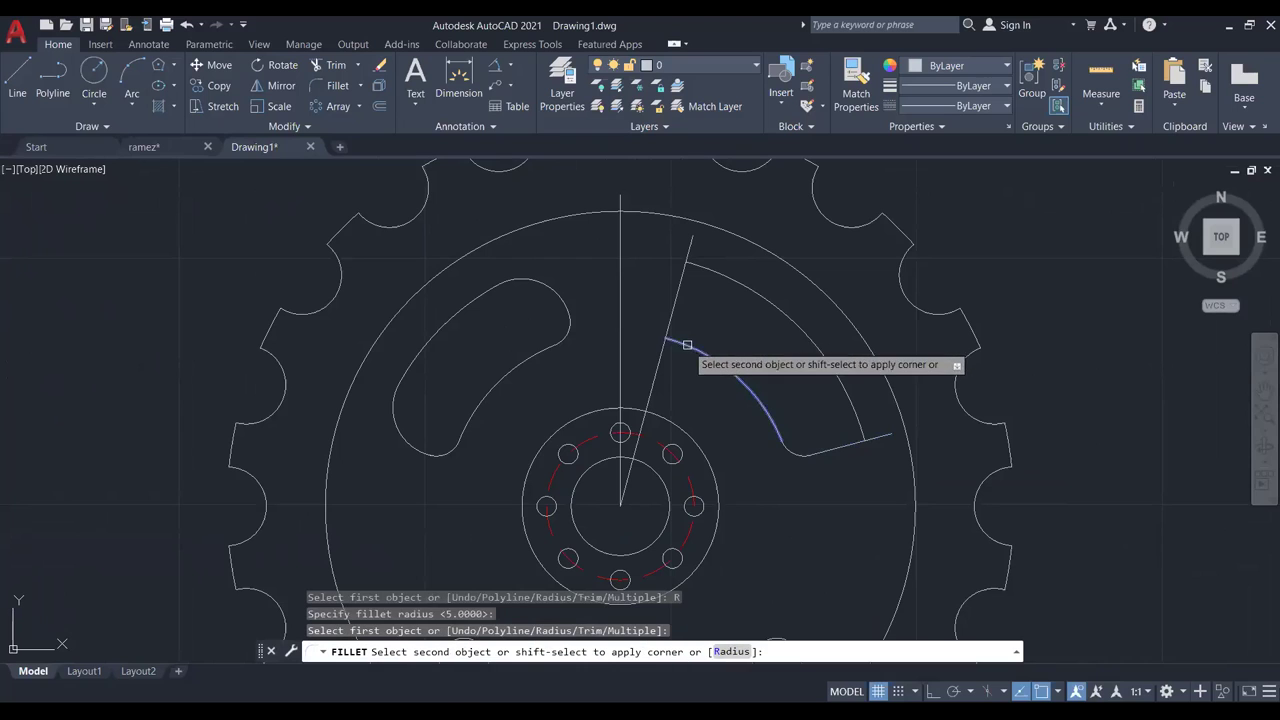
left_click(675, 325)
Delete the vertical construction line running up from the gear's centre.
scroll(777, 349, "down", 3)
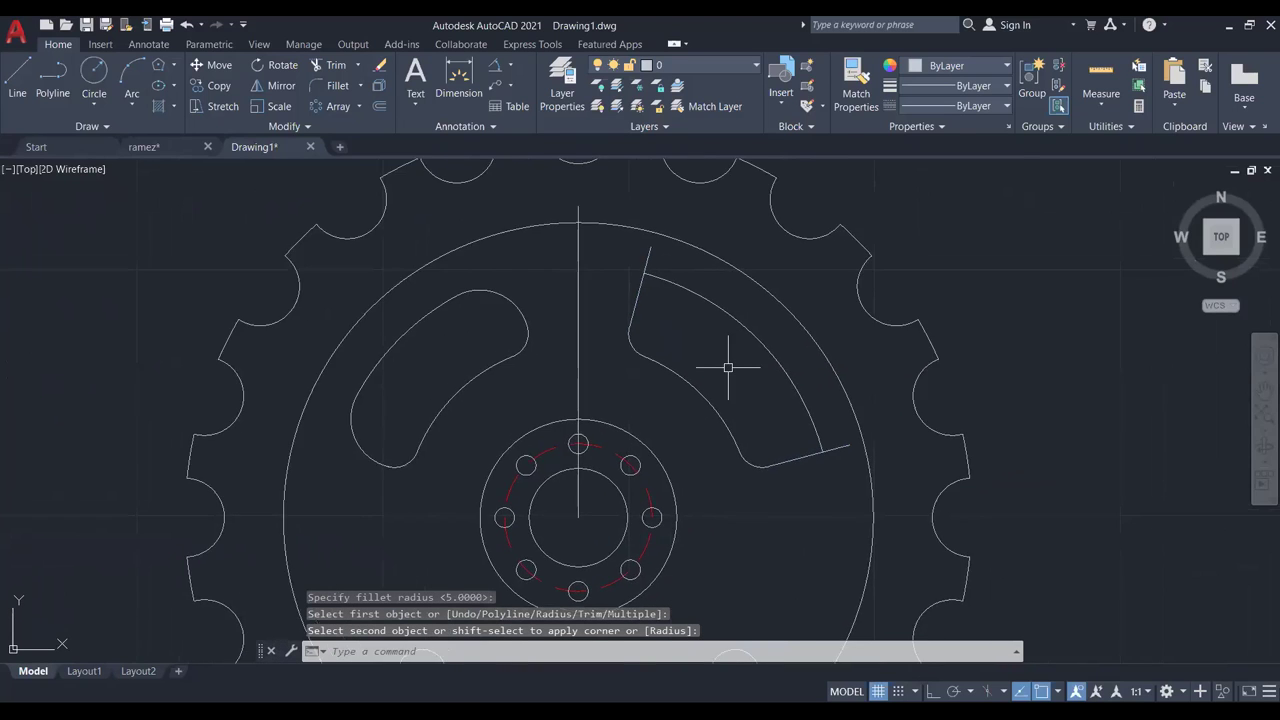
scroll(745, 403, "up", 2)
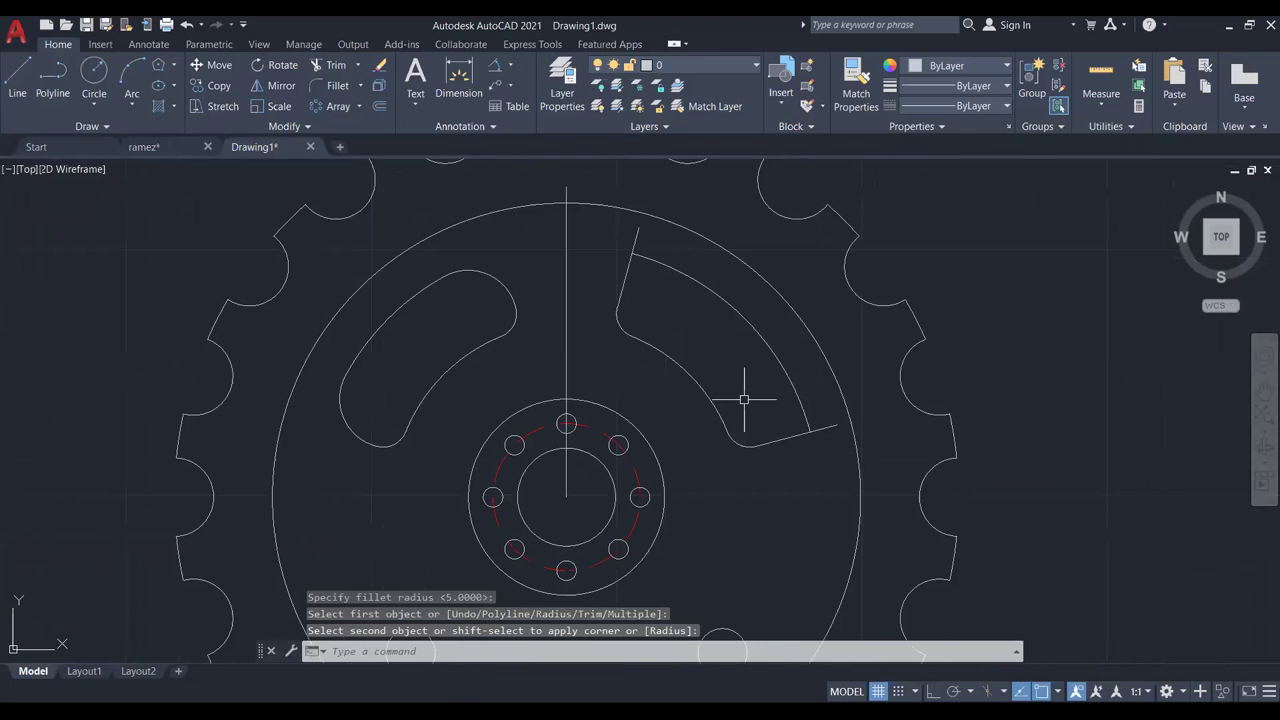
left_click(569, 352)
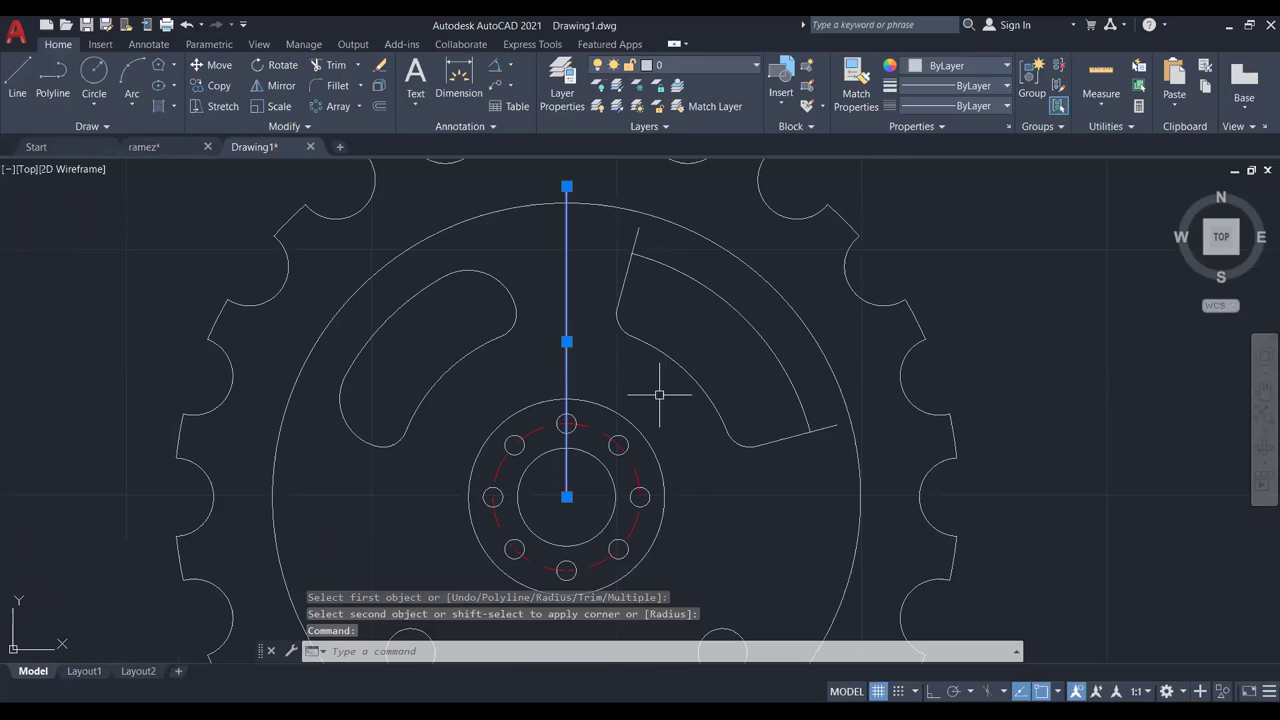
key("Delete")
Fillet the corner between the outer arc and the steep radial line with a radius of 10.
scroll(714, 400, "up", 4)
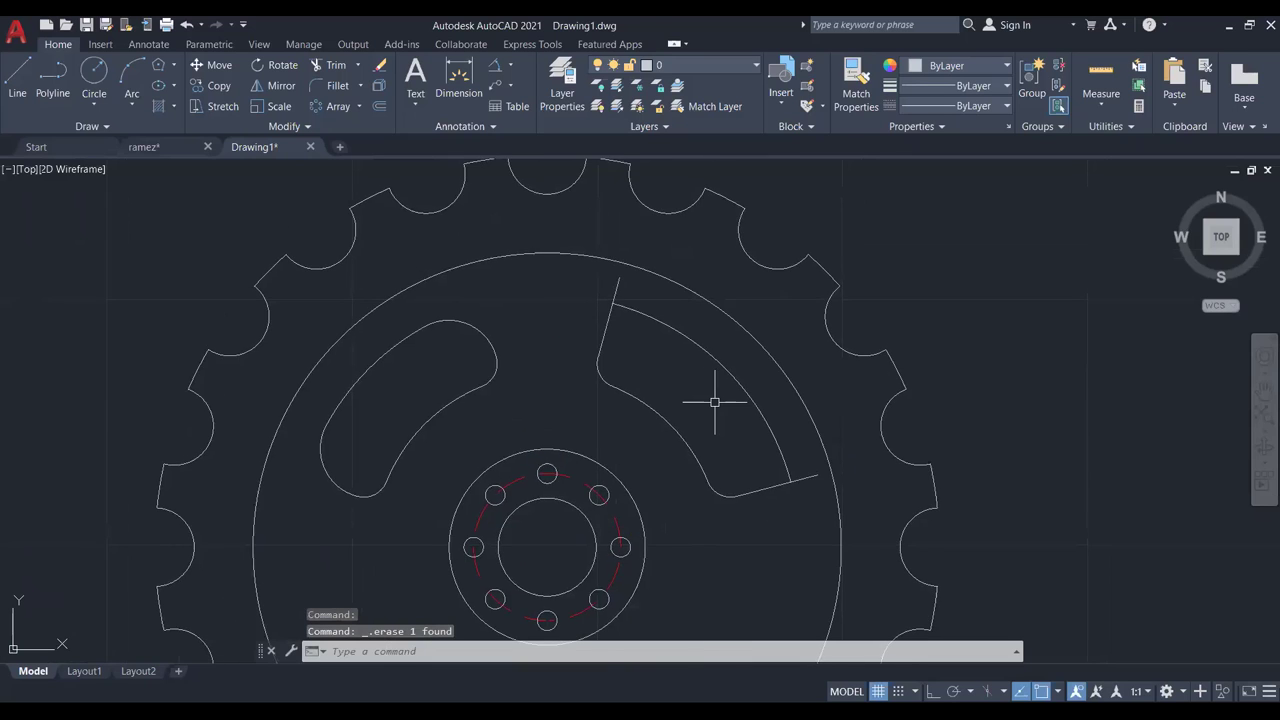
left_click(340, 88)
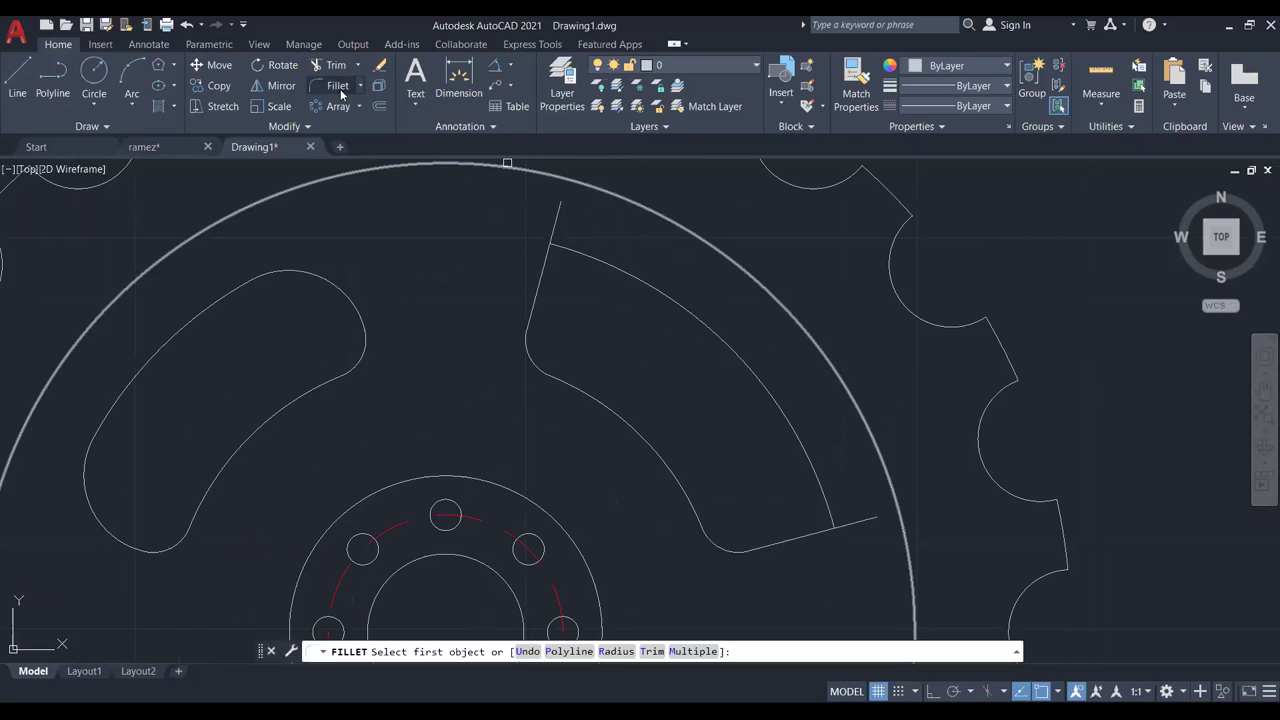
left_click(616, 651)
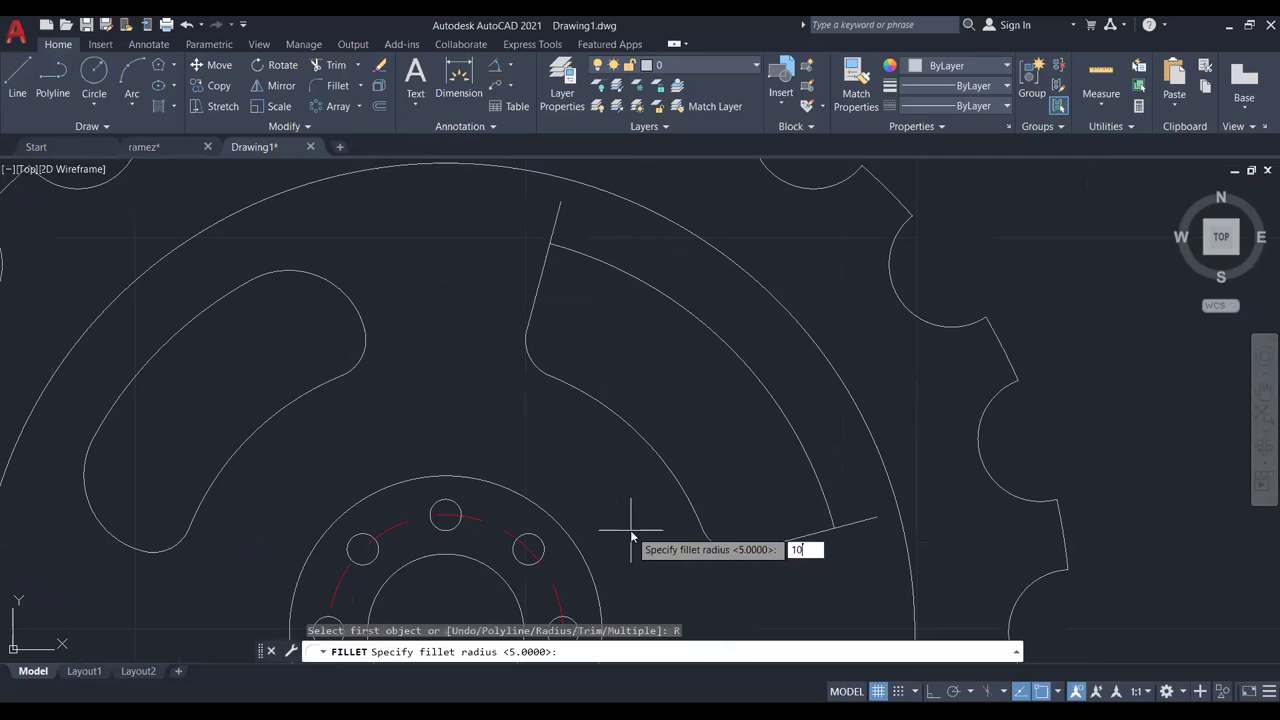
key("Return")
left_click(578, 256)
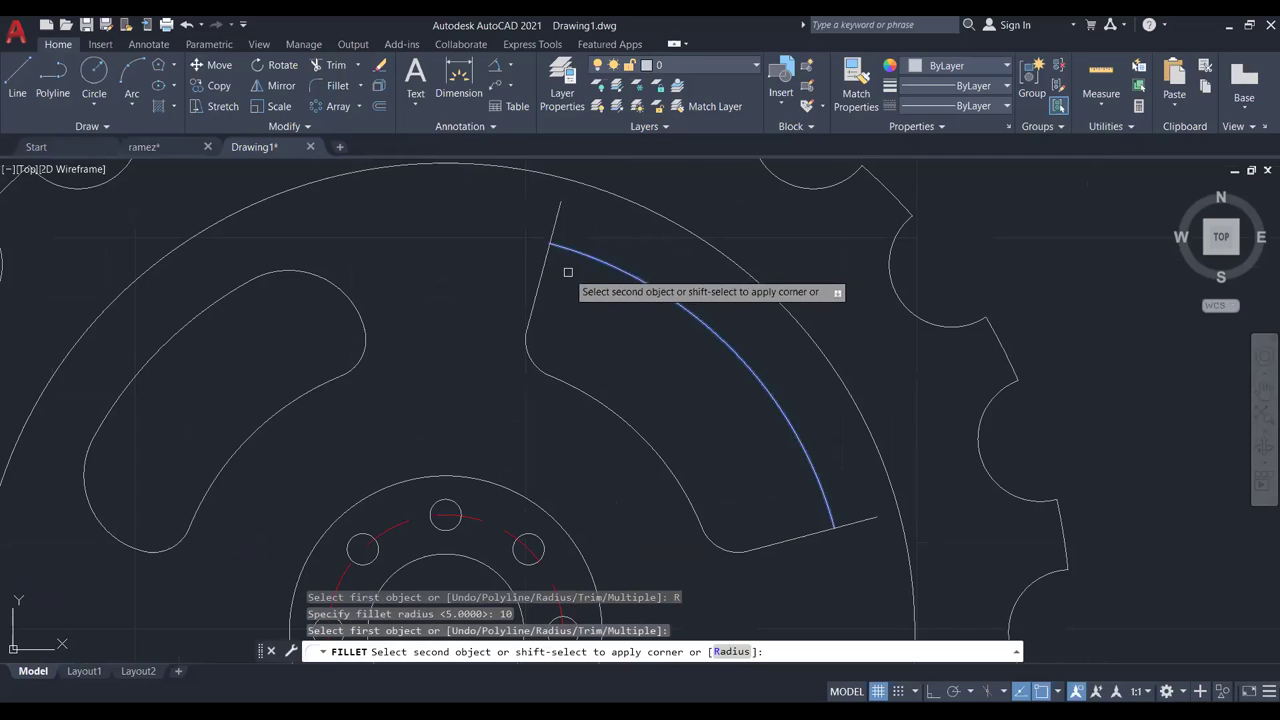
left_click(541, 279)
scroll(694, 357, "down", 2)
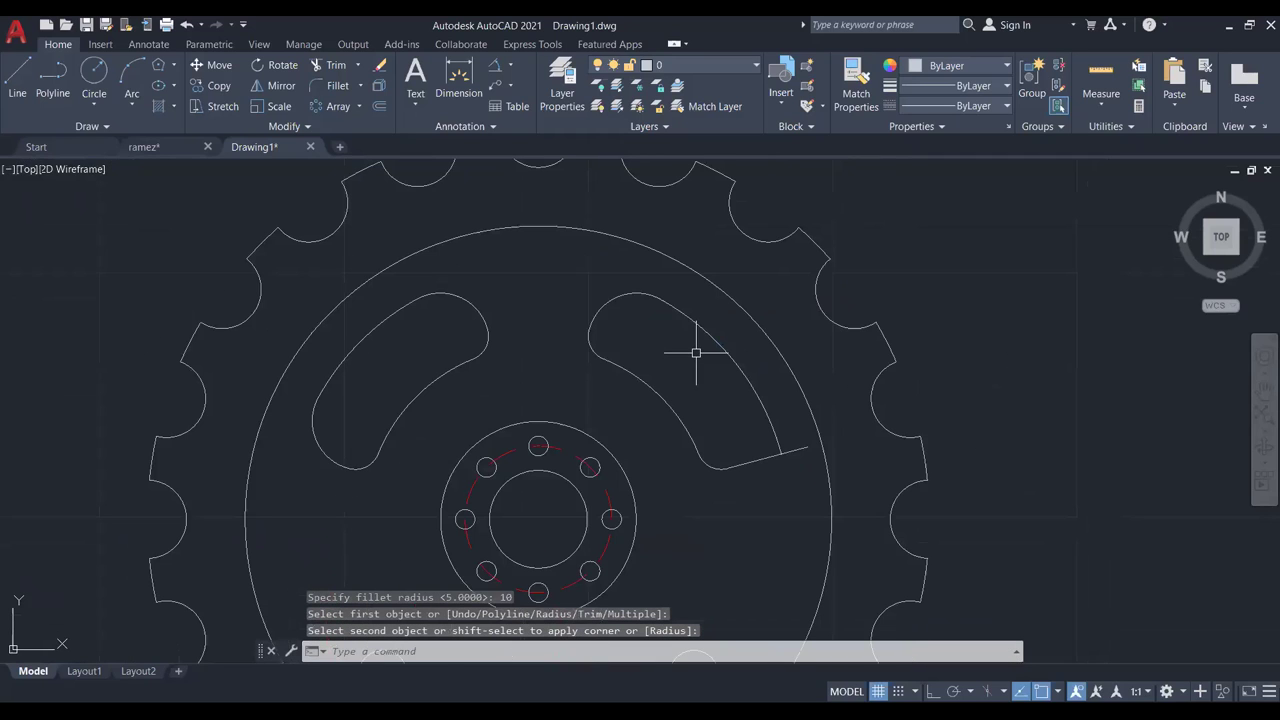
Fillet the corner between the outer arc and the lower radial line with a radius of 10, closing the second slot.
left_click(337, 86)
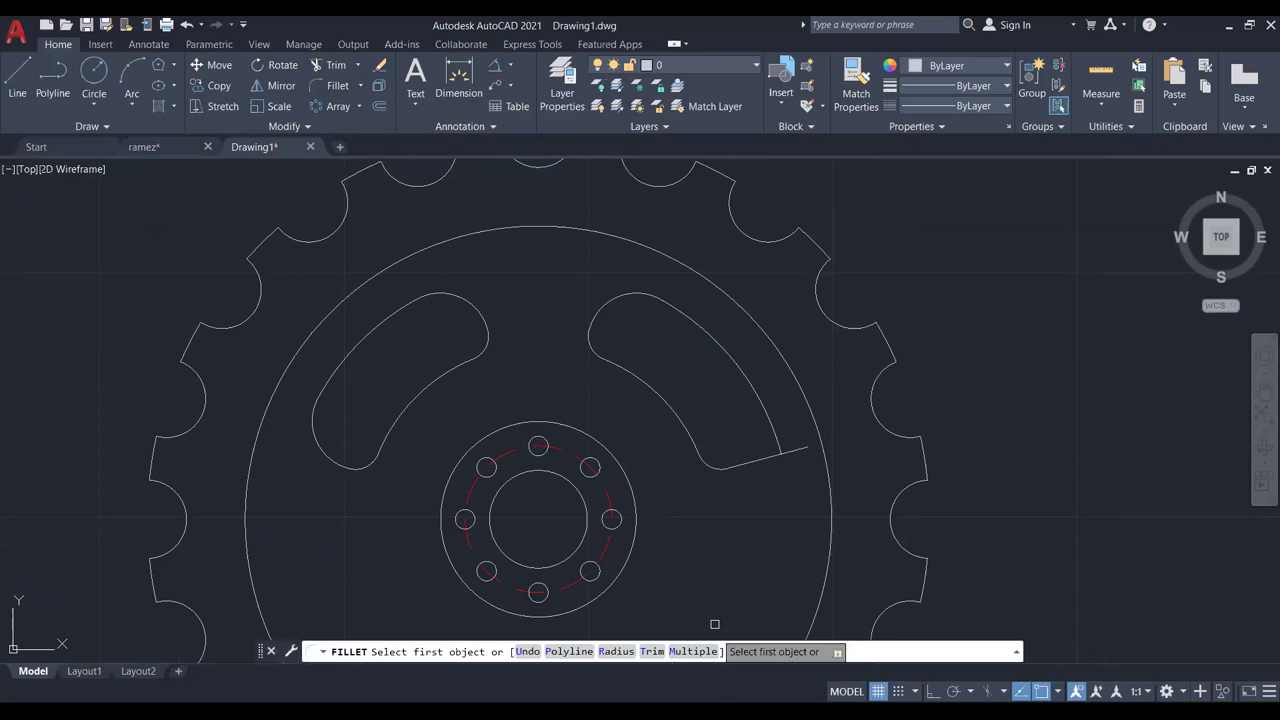
left_click(630, 654)
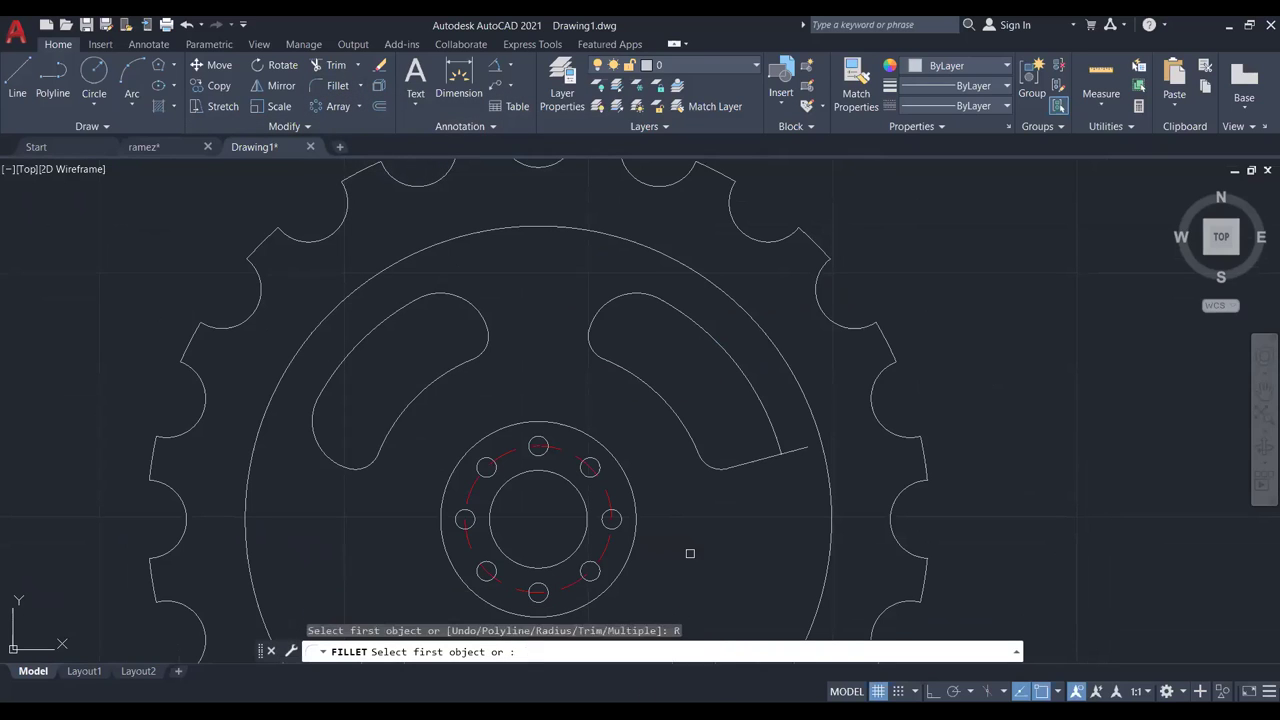
key("Return")
left_click(770, 435)
left_click(768, 455)
Examine the gear drawing, including both curved slots, the hub hole pattern, the row of lower holes and the toothed rim.
scroll(766, 452, "down", 5)
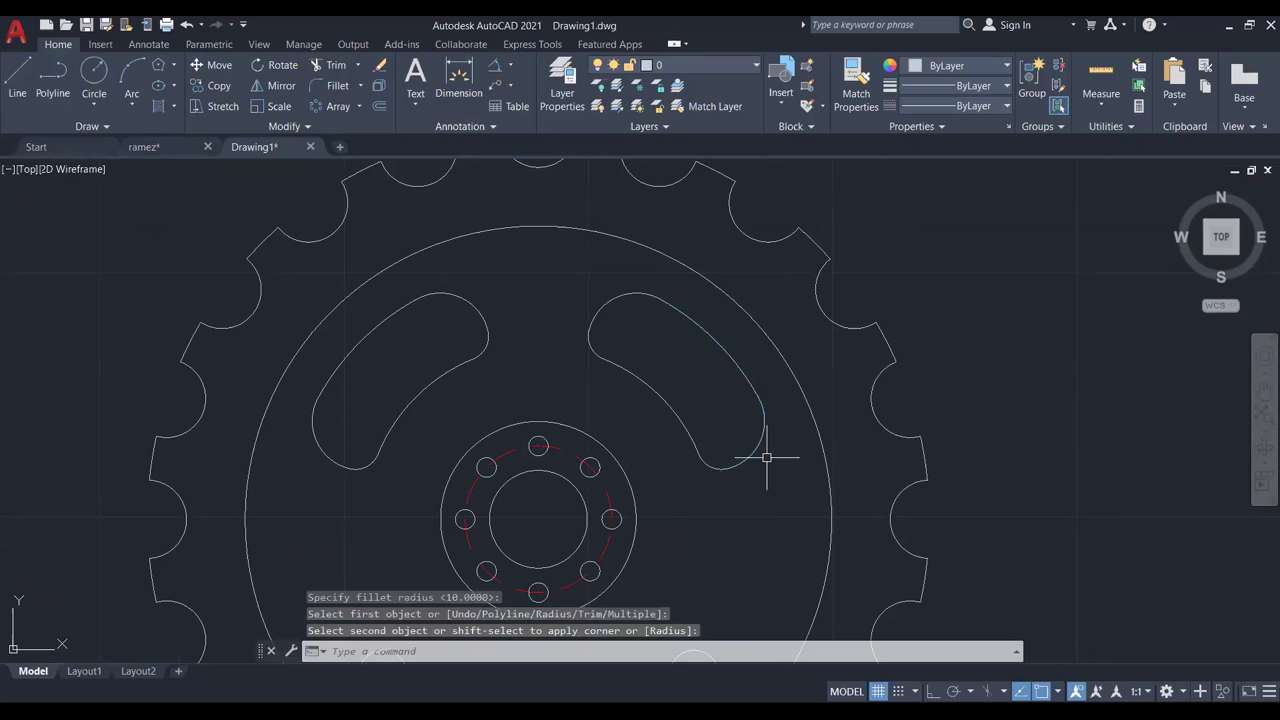
mouse_move(766, 497)
middle_mouse_down()
mouse_move(718, 422)
mouse_move(723, 343)
middle_mouse_up()
scroll(718, 422, "up", 2)
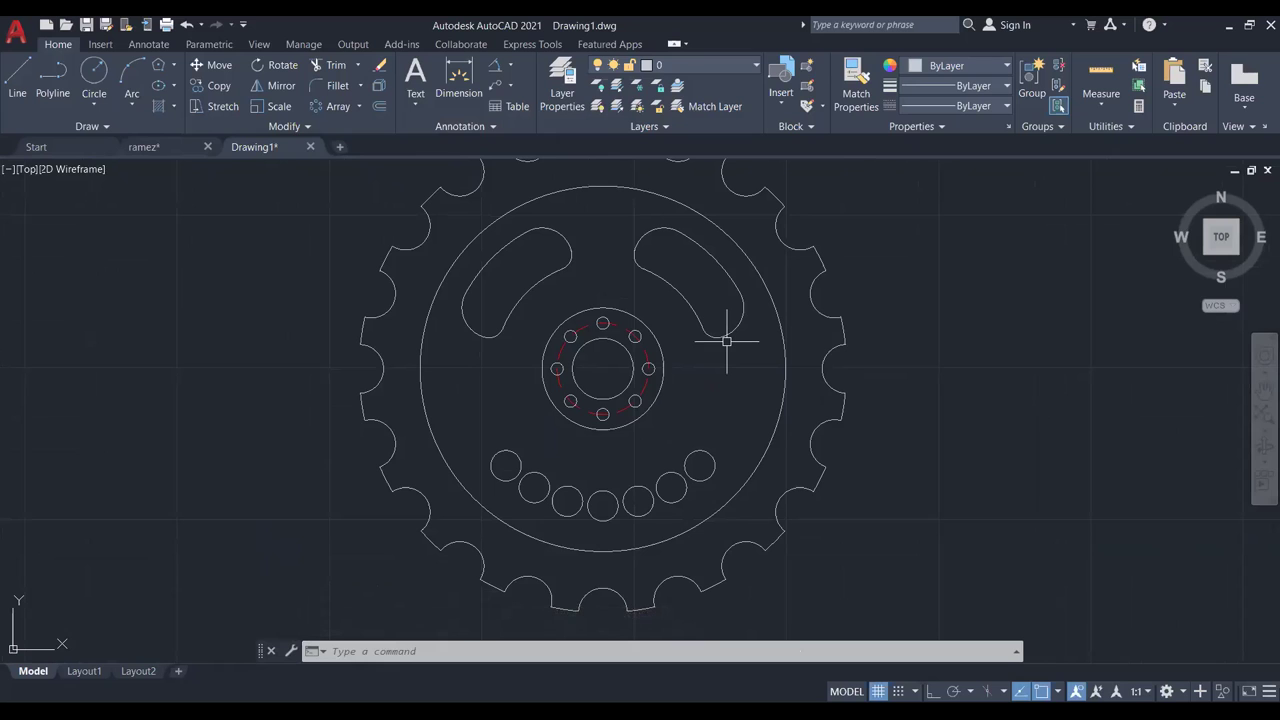
scroll(730, 339, "down", 3)
scroll(751, 337, "up", 3)
scroll(743, 339, "down", 3)
middle_click_drag(747, 338, 686, 357)
scroll(685, 362, "up", 3)
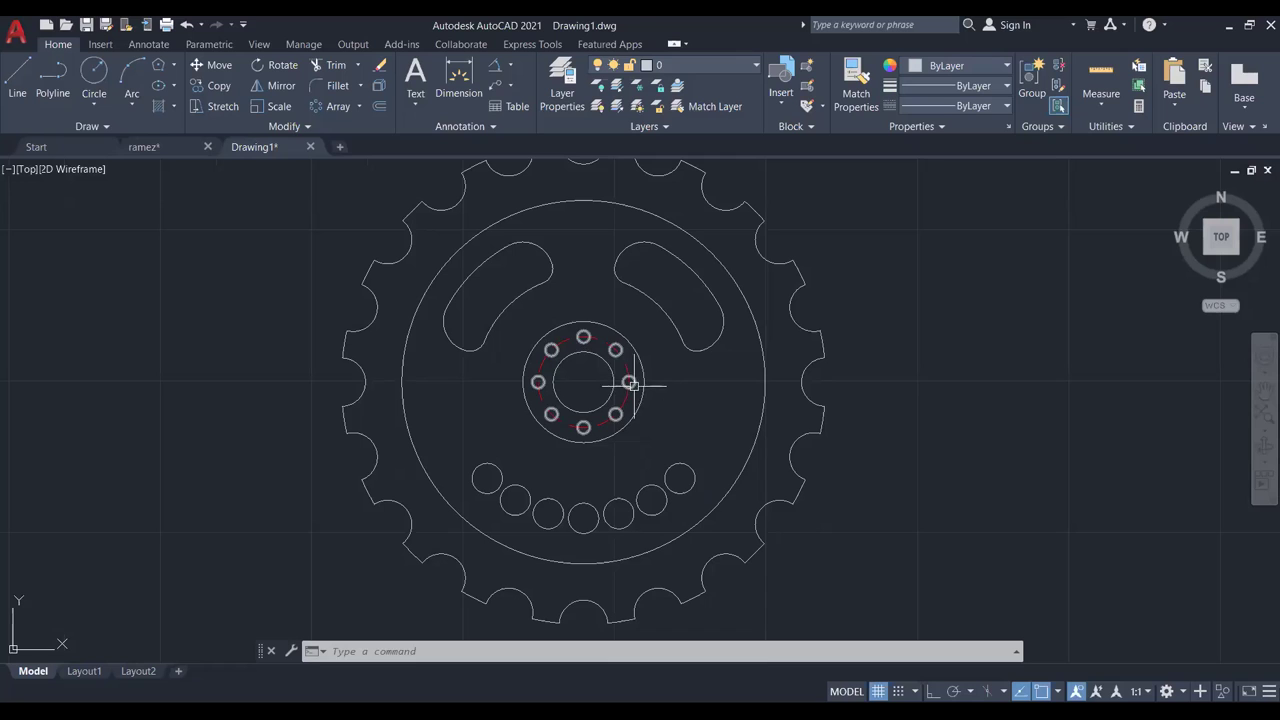
scroll(668, 490, "up", 3)
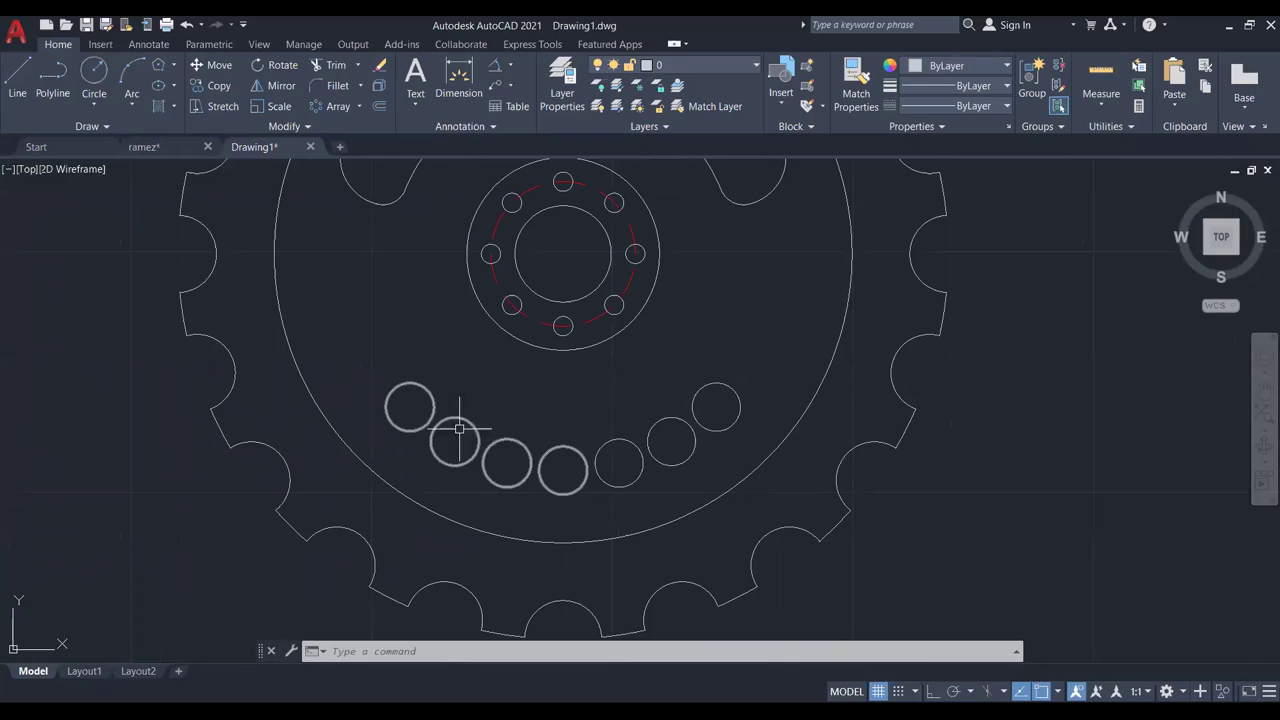
scroll(588, 373, "down", 2)
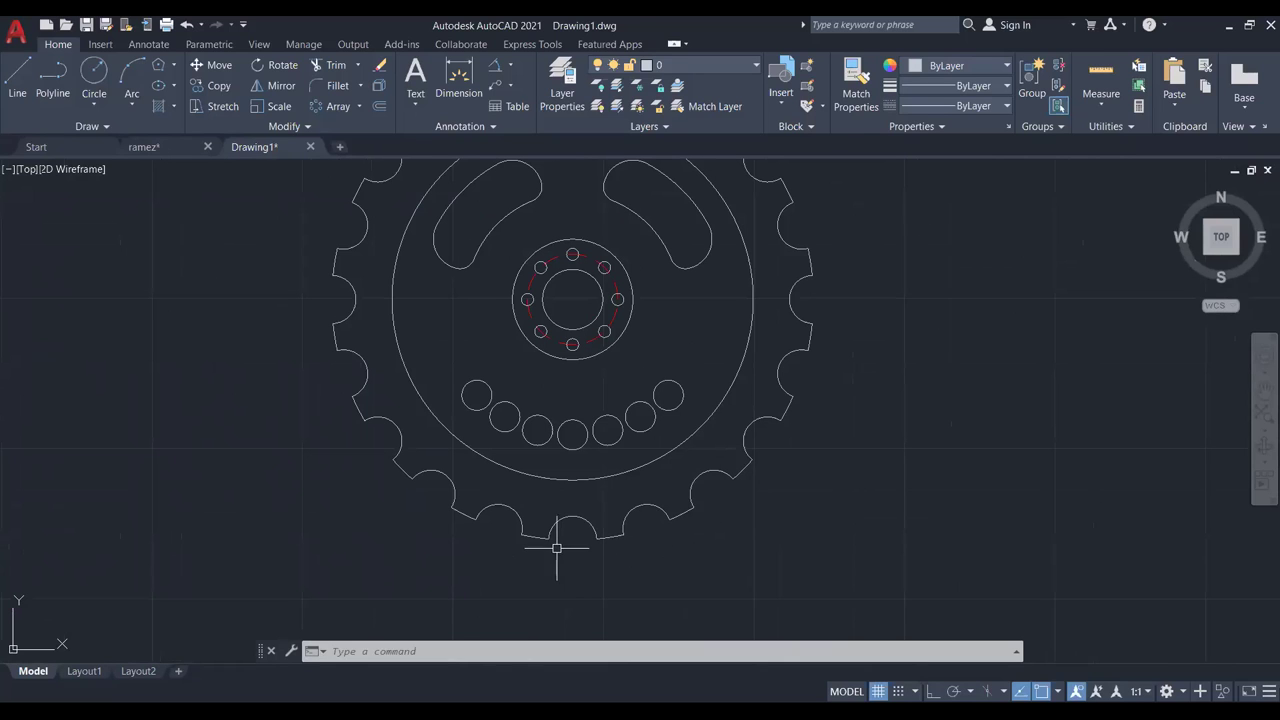
middle_click_drag(665, 441, 667, 481)
scroll(665, 340, "up", 3)
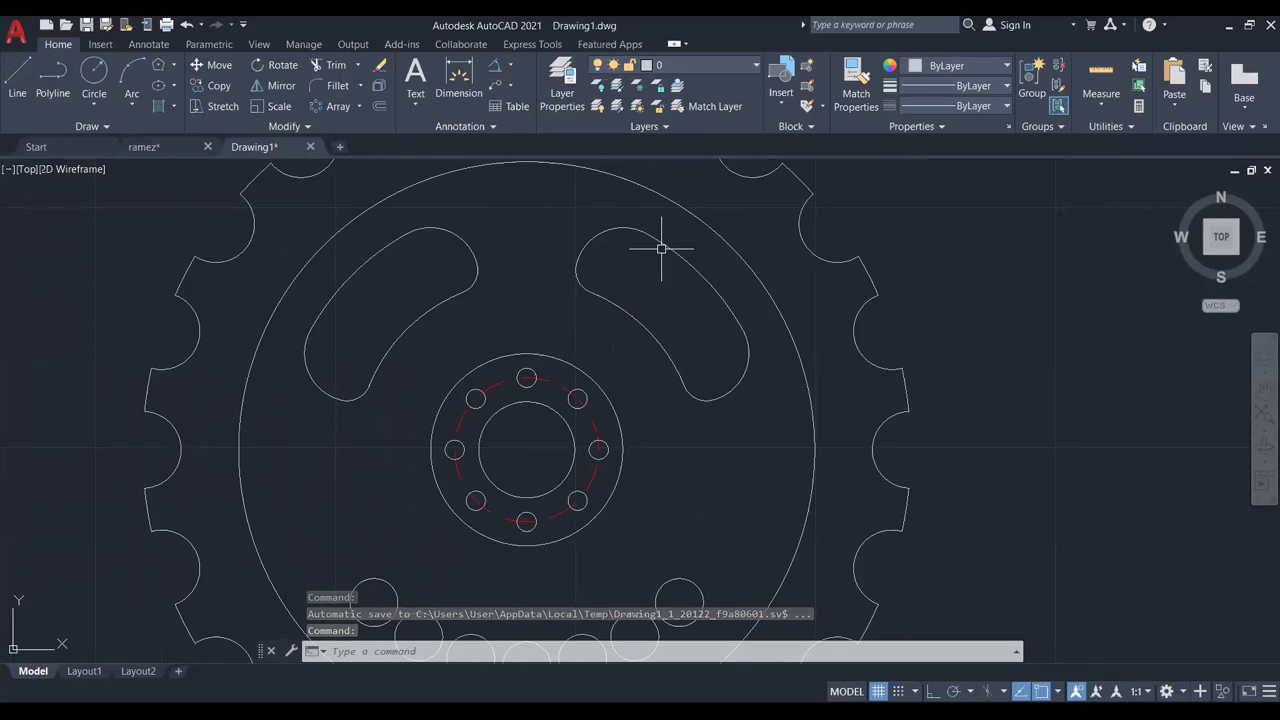
scroll(660, 257, "down", 3)
scroll(657, 266, "up", 1)
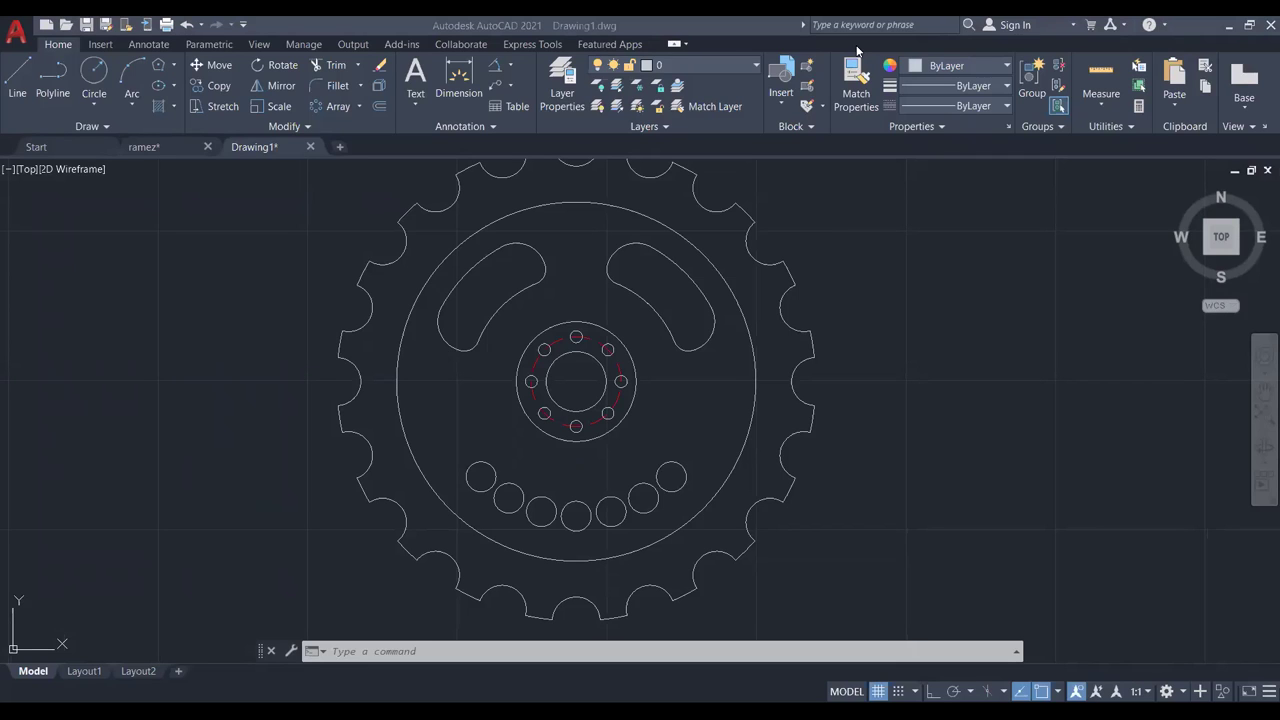
Draw a circle with a radius of 100 in the empty space to the right of the gear.
scroll(729, 423, "down", 2)
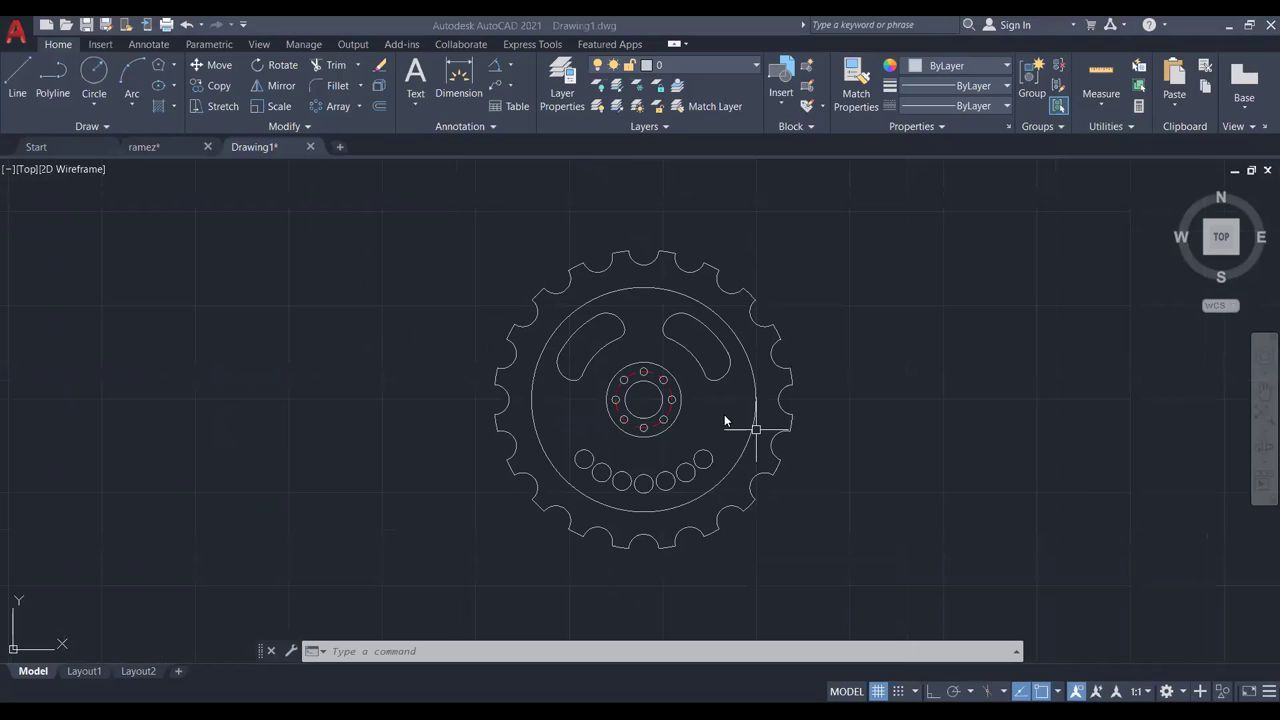
scroll(689, 380, "up", 2)
scroll(683, 390, "down", 2)
middle_click_drag(900, 337, 606, 360)
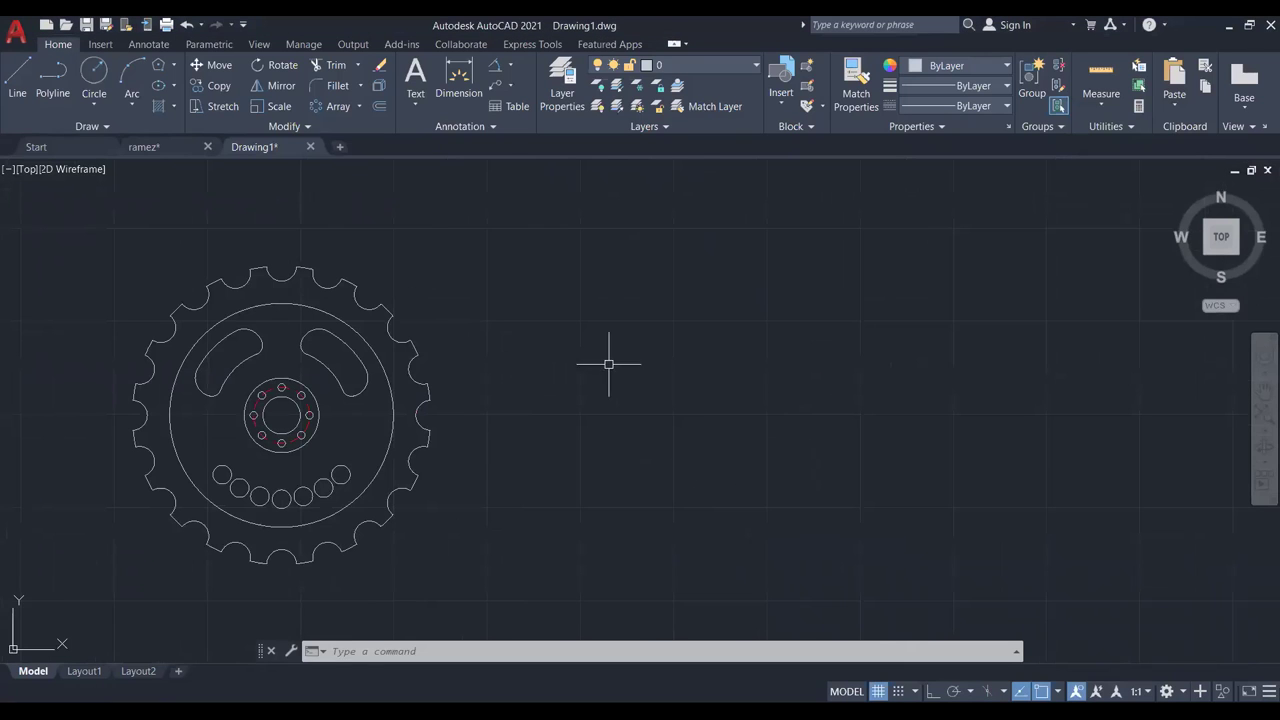
left_click(94, 72)
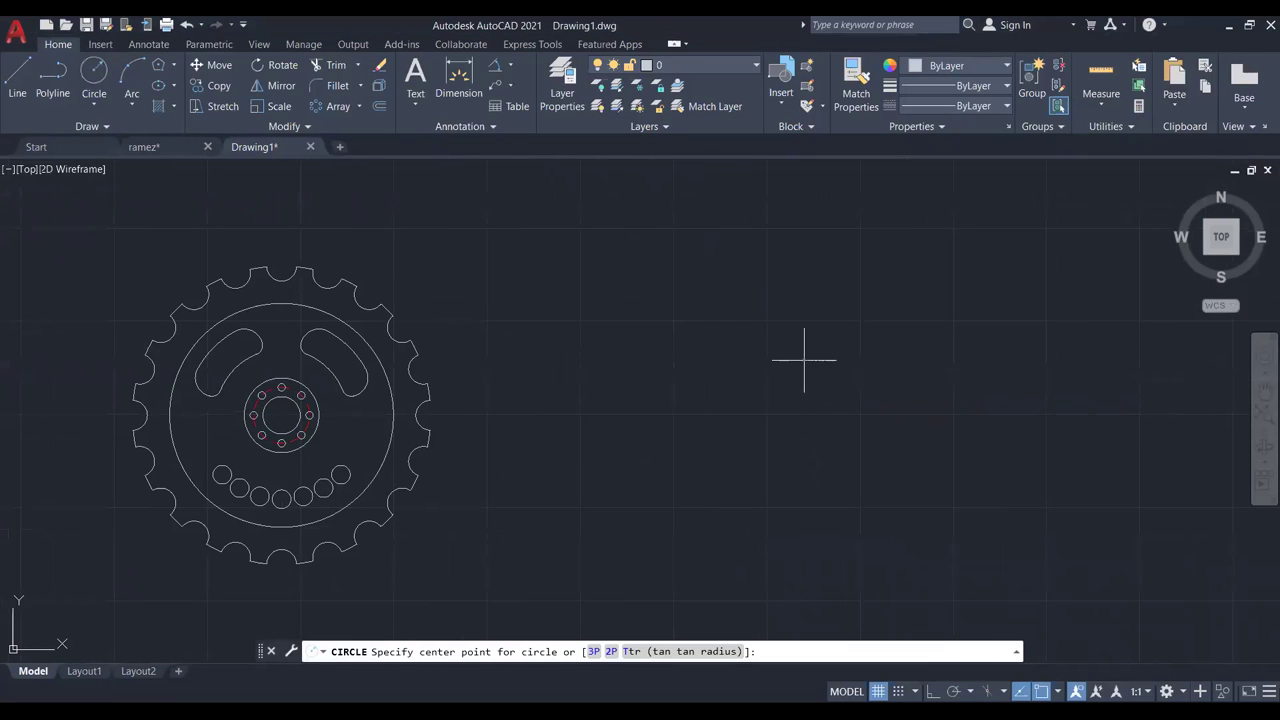
left_click(808, 357)
scroll(1001, 357, "down", 2)
scroll(997, 357, "up", 2)
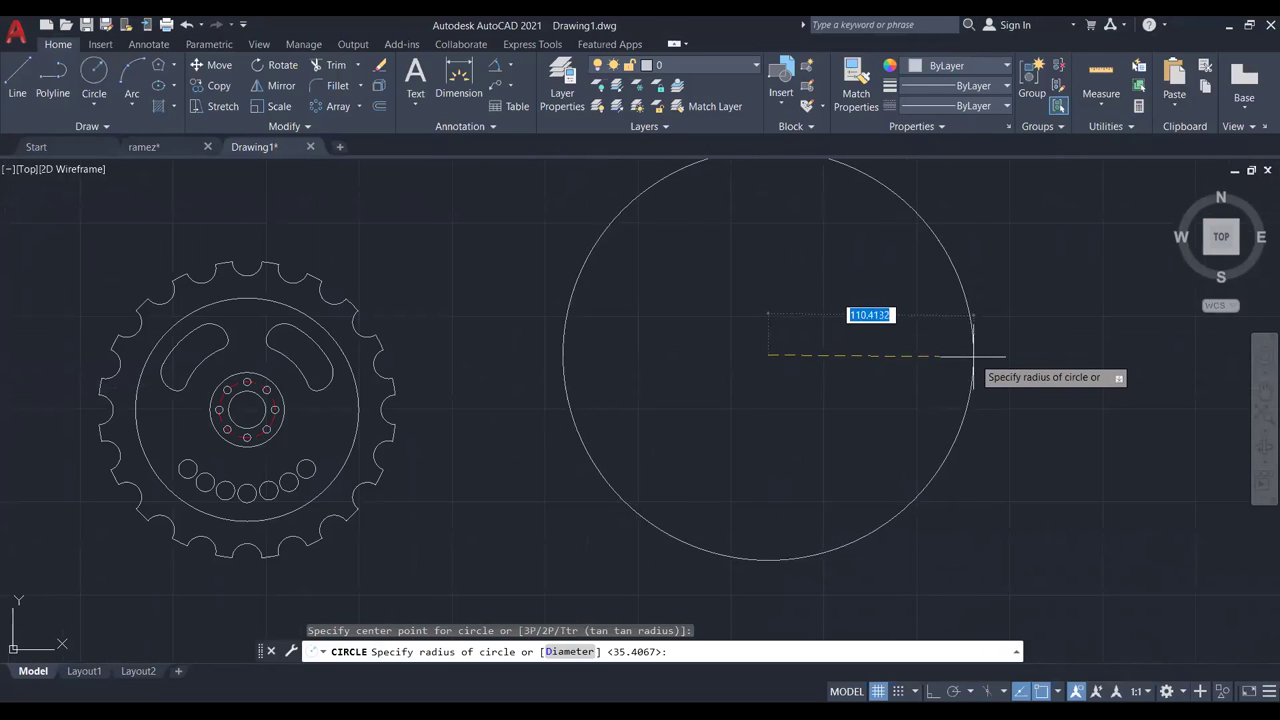
type("100")
key("Return")
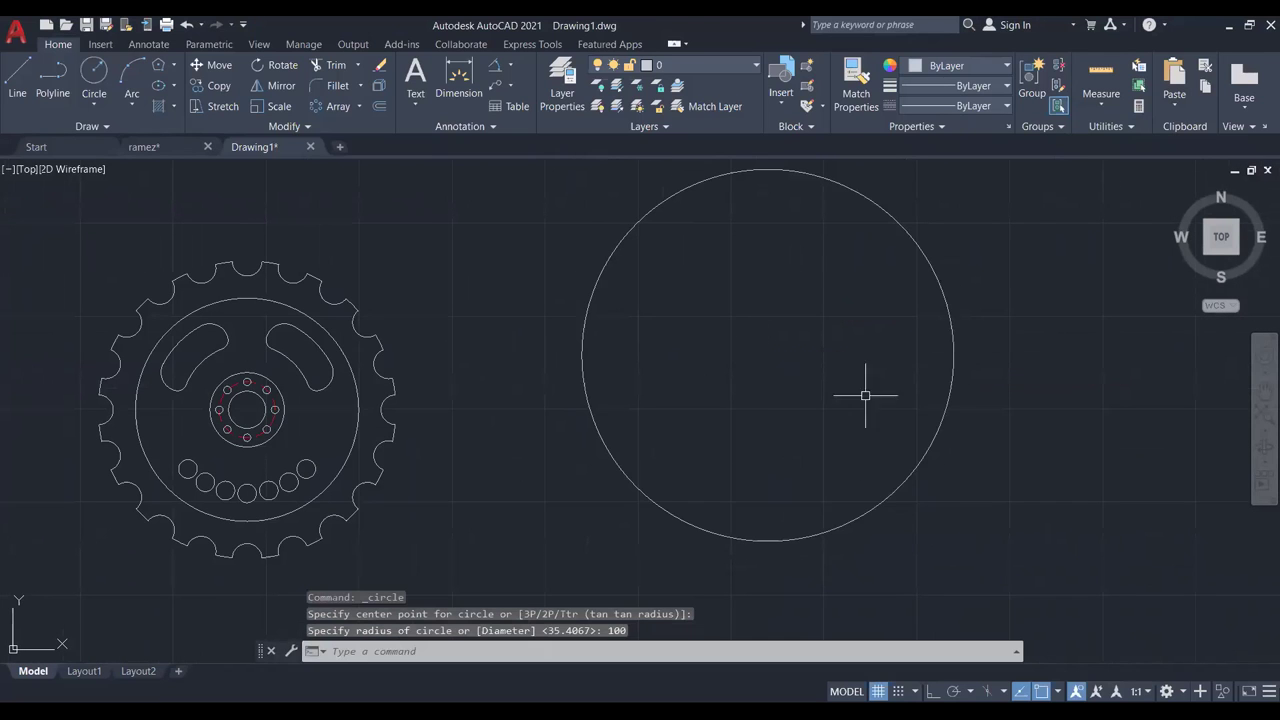
middle_click_drag(325, 352, 410, 339)
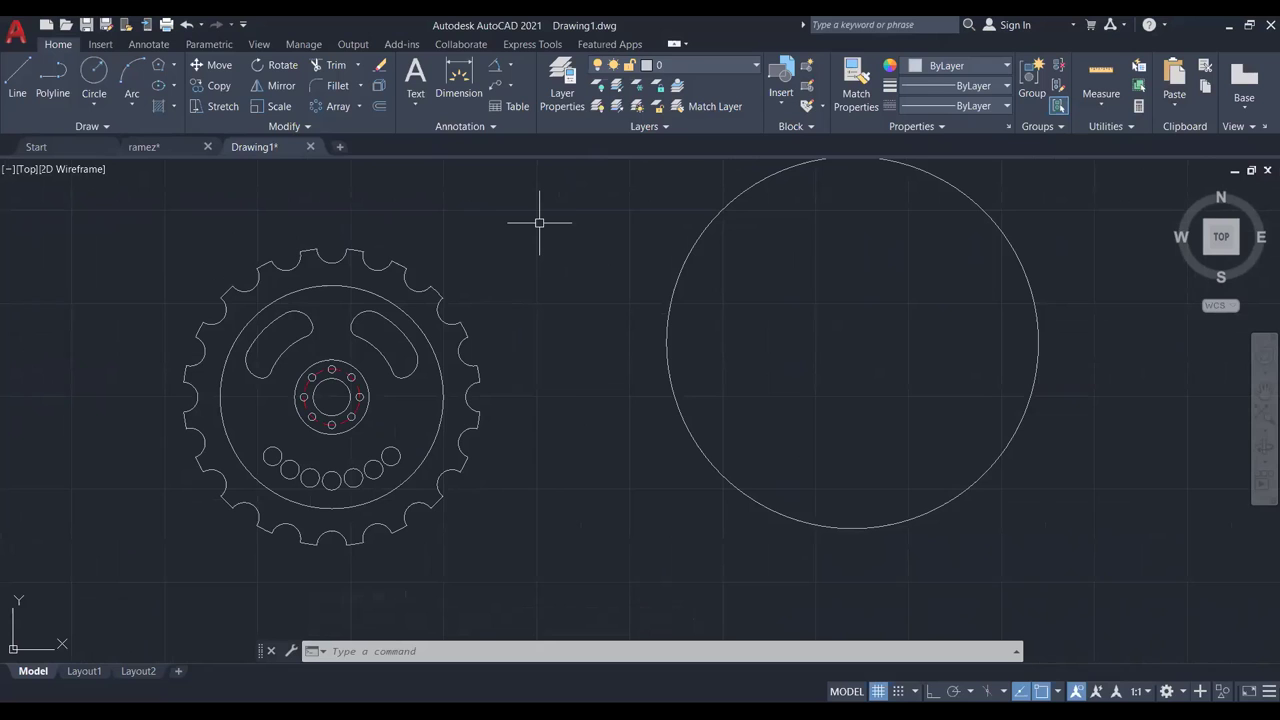
Turn on Ortho mode and draw a vertical line from the large circle's centre down to its lowest point.
middle_click_drag(852, 328, 746, 375)
left_click(24, 76)
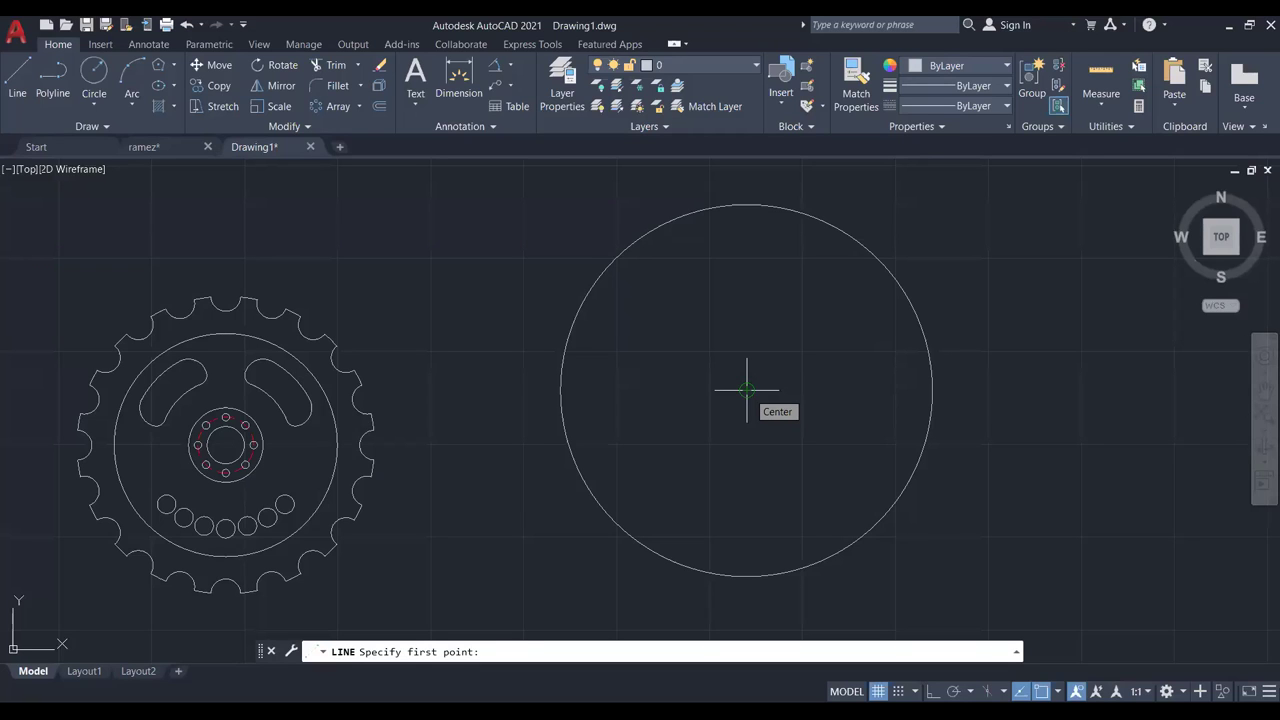
left_click(746, 390)
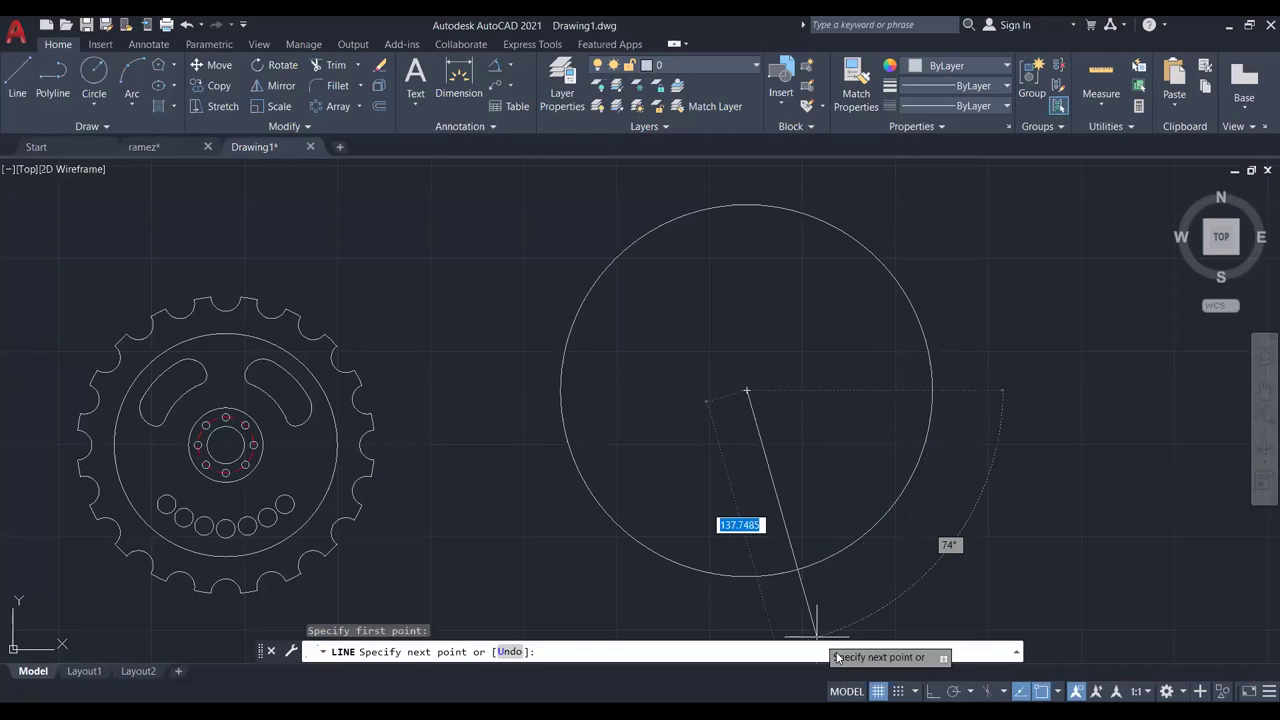
left_click(932, 691)
scroll(754, 490, "up", 4)
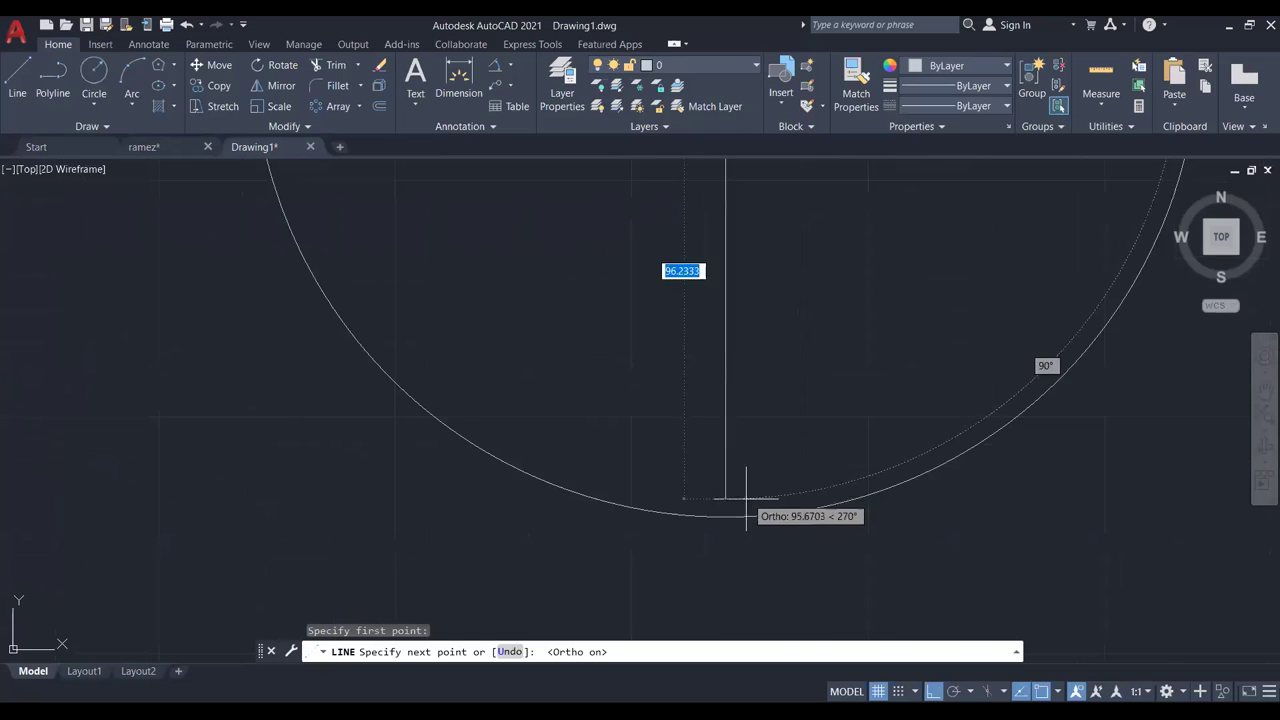
left_click(726, 517)
key("Escape")
left_click(726, 517)
left_click(724, 520)
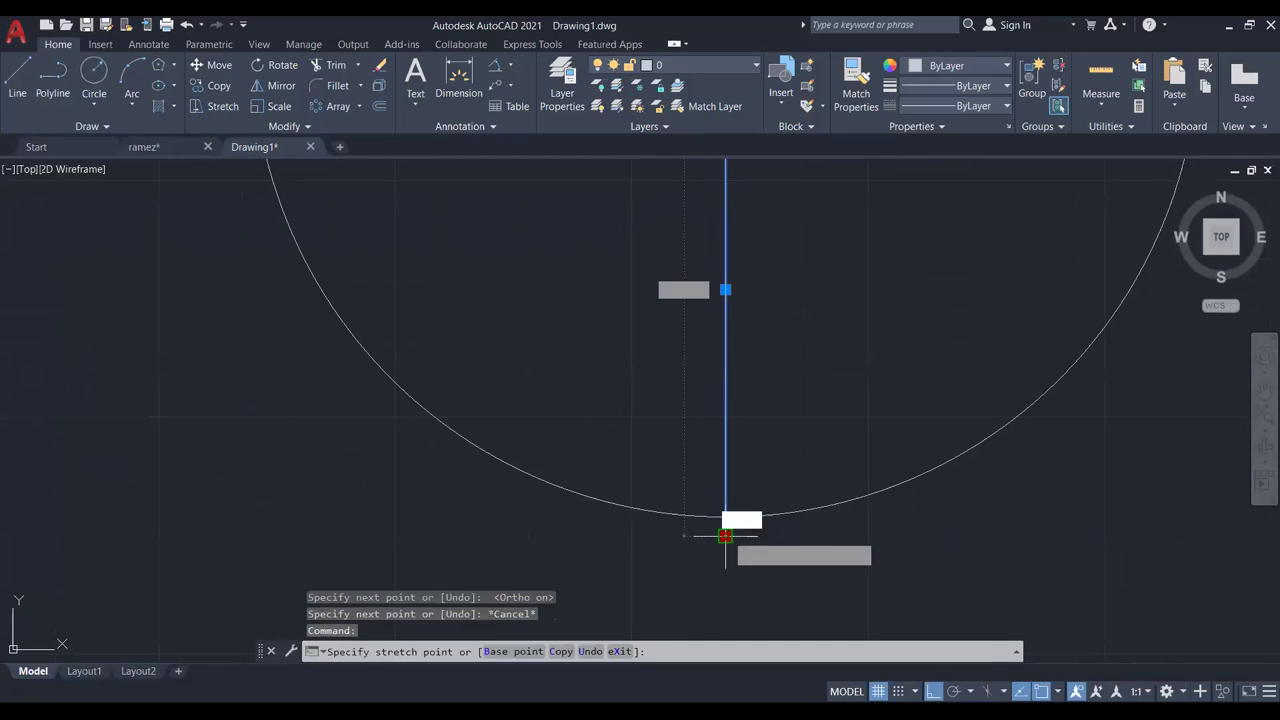
key("Escape")
key("Escape")
Delete the vertical line inside the large circle.
scroll(711, 497, "down", 2)
scroll(712, 480, "up", 2)
left_click(697, 421)
scroll(724, 427, "down", 2)
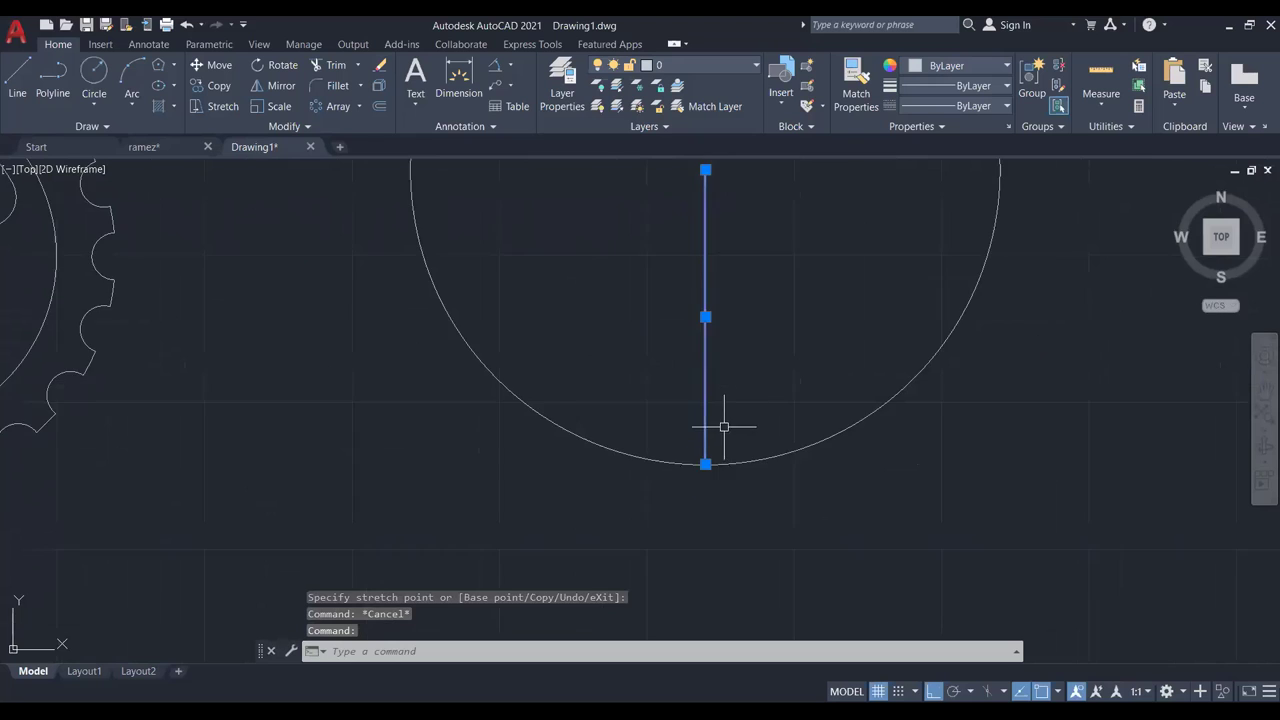
key("Escape")
left_click(726, 351)
left_click(660, 354)
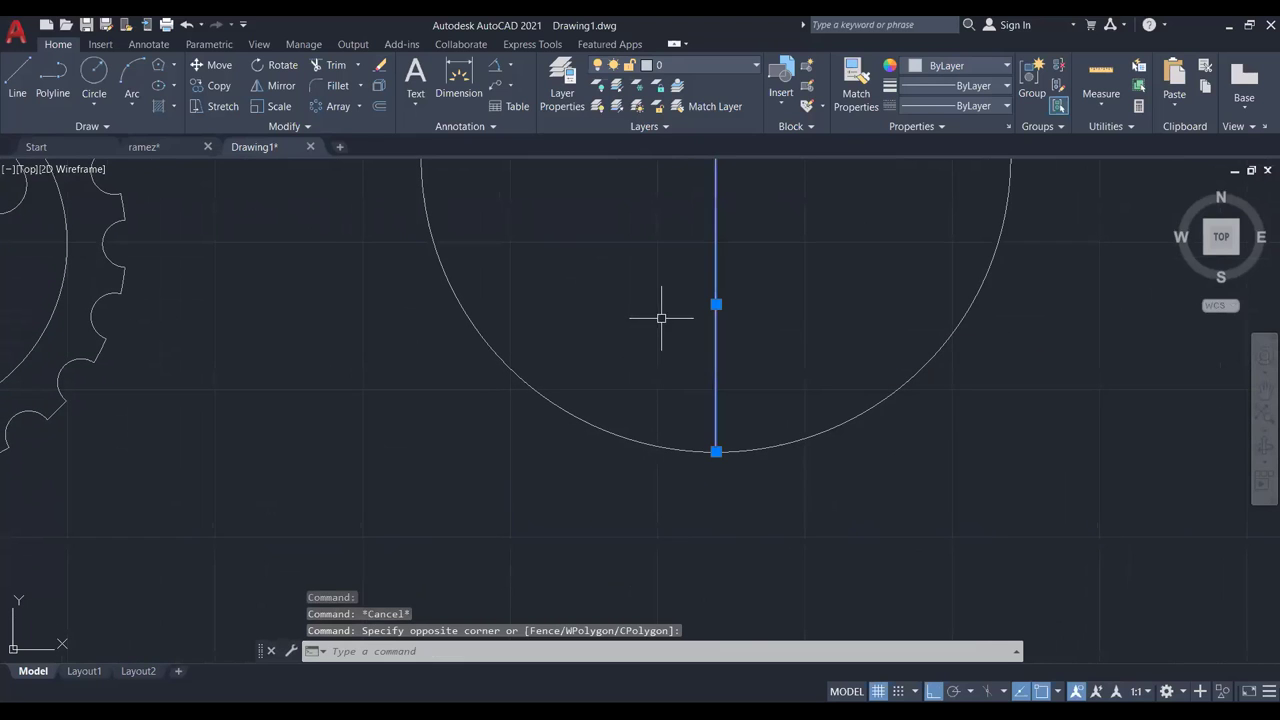
key("Delete")
Draw a vertical line about 112 long from the large circle's centre to a point just below its lower edge.
scroll(663, 271, "down", 2)
type("l")
key("Return")
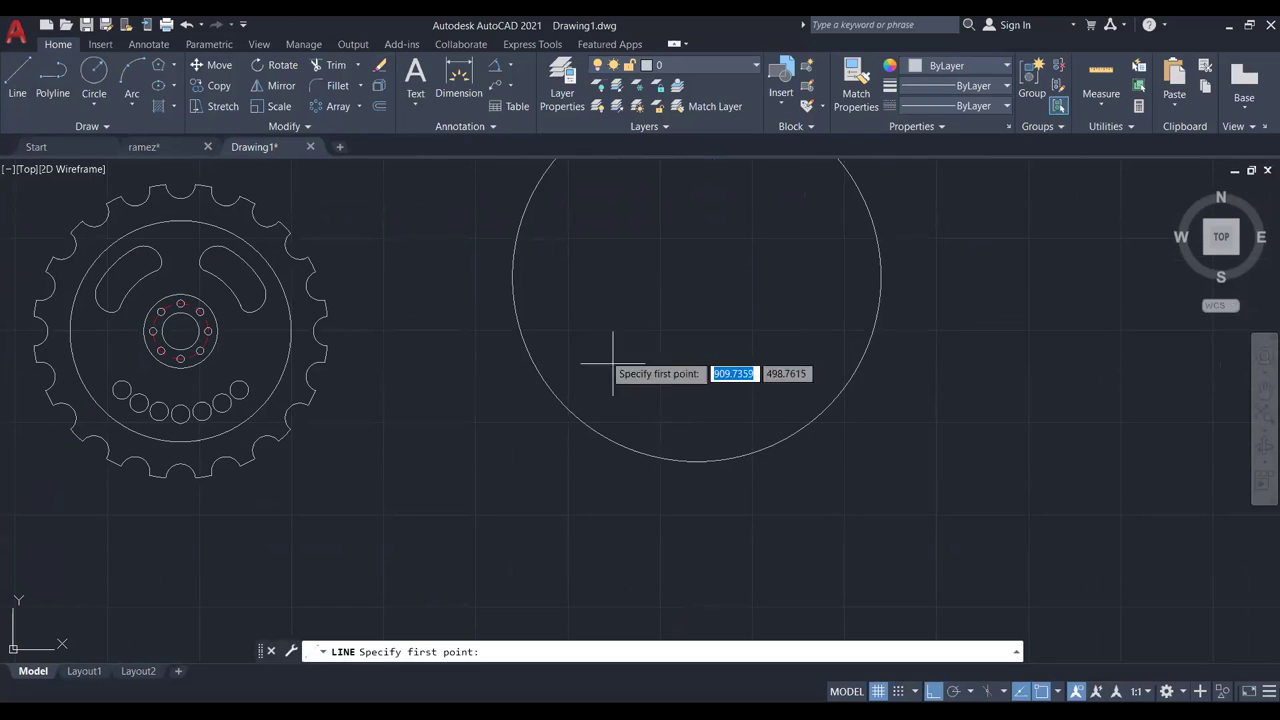
left_click(697, 277)
scroll(697, 482, "up", 4)
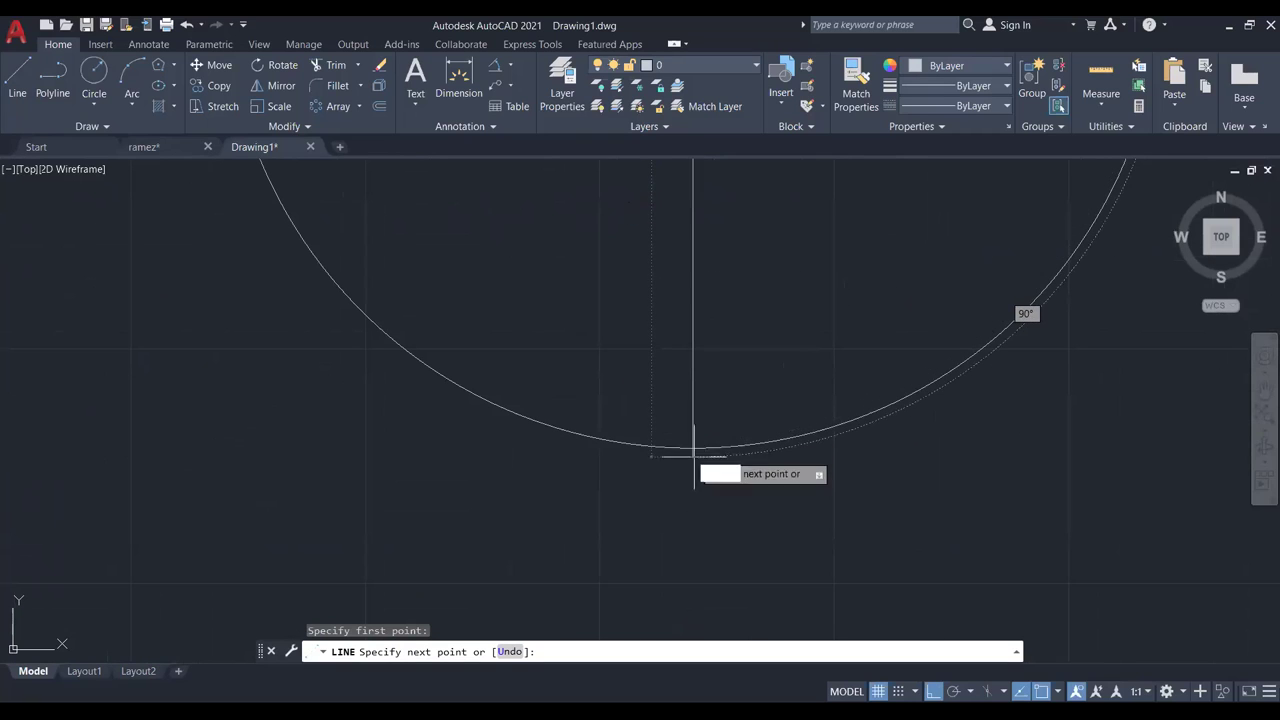
left_click(693, 505)
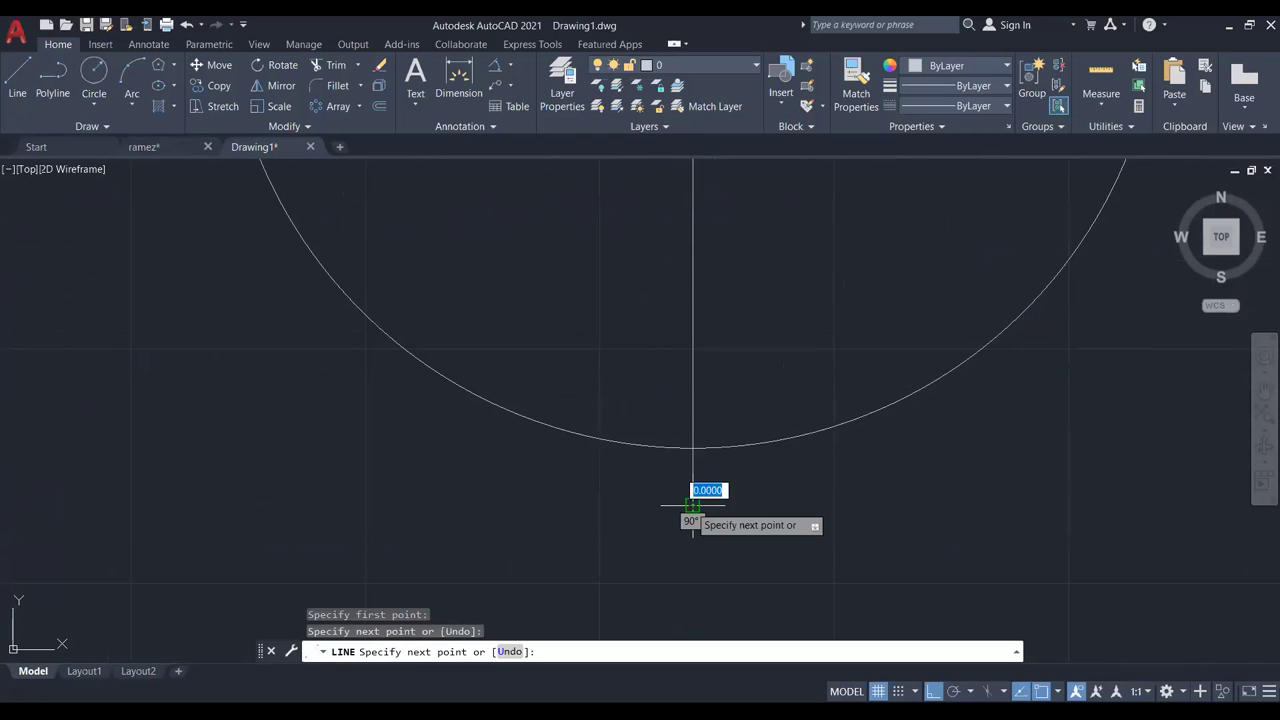
key("Escape")
Shorten the vertical line to a length of 100 by stretching its lower end up to the circle's lowest point.
left_click(705, 488)
left_click(687, 501)
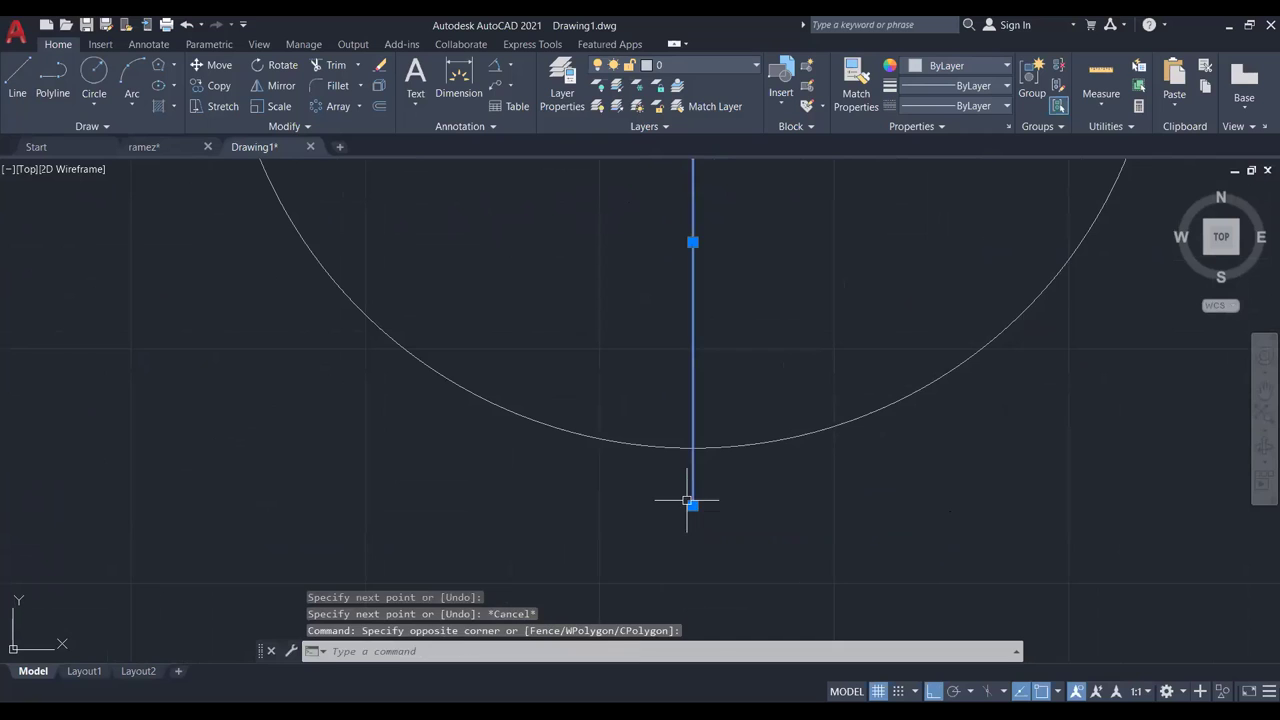
left_click(692, 505)
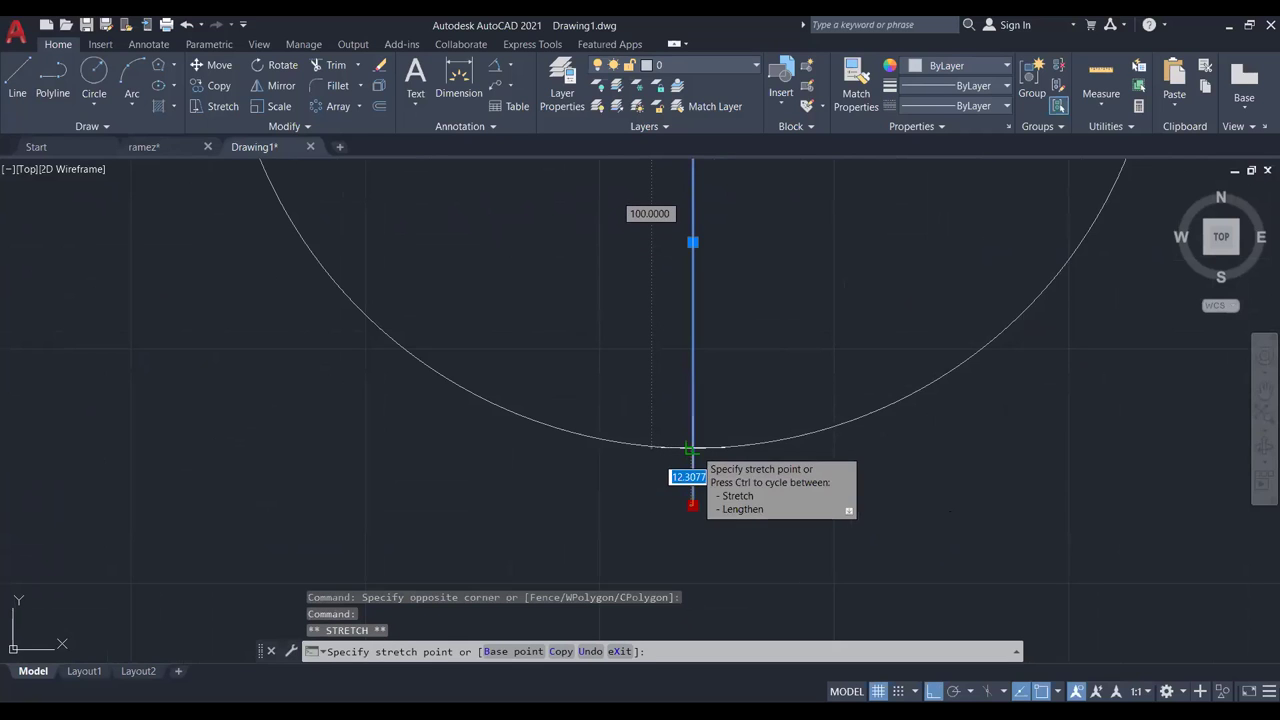
left_click(692, 449)
scroll(808, 320, "down", 4)
key("Escape")
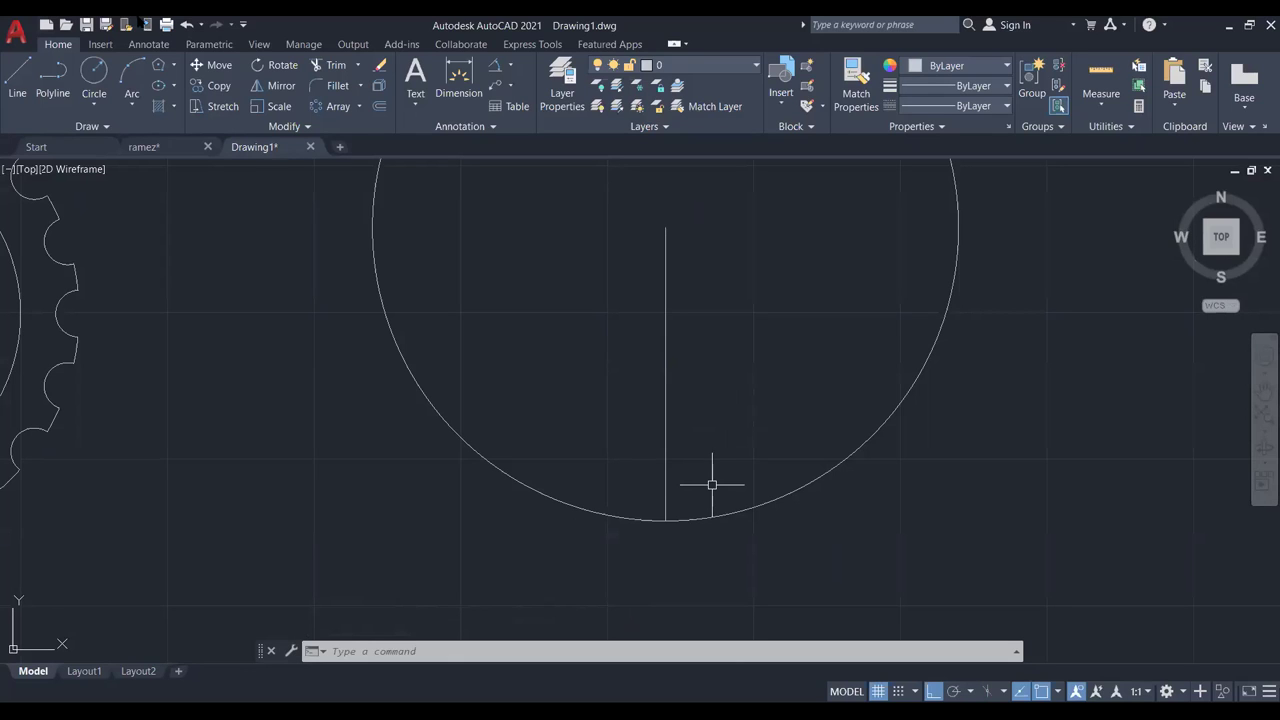
Draw a circle with a radius of 15 centred on the lower end of the vertical line.
left_click(94, 75)
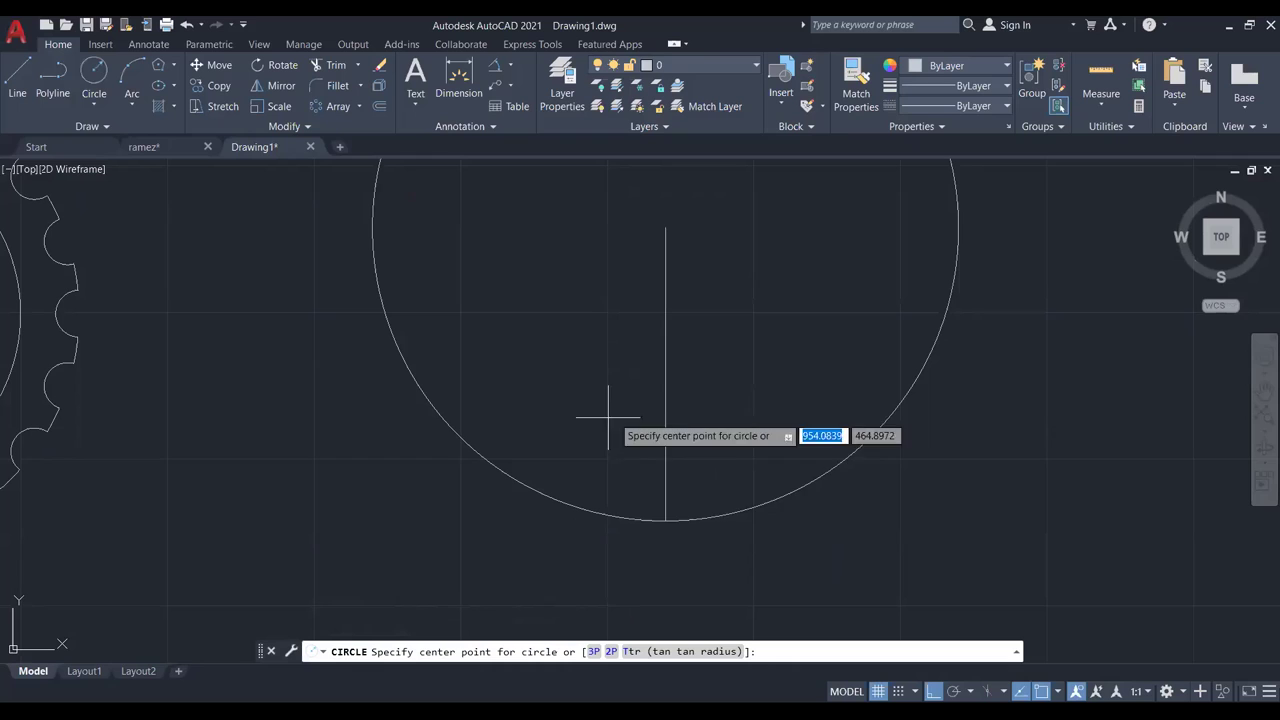
left_click(675, 519)
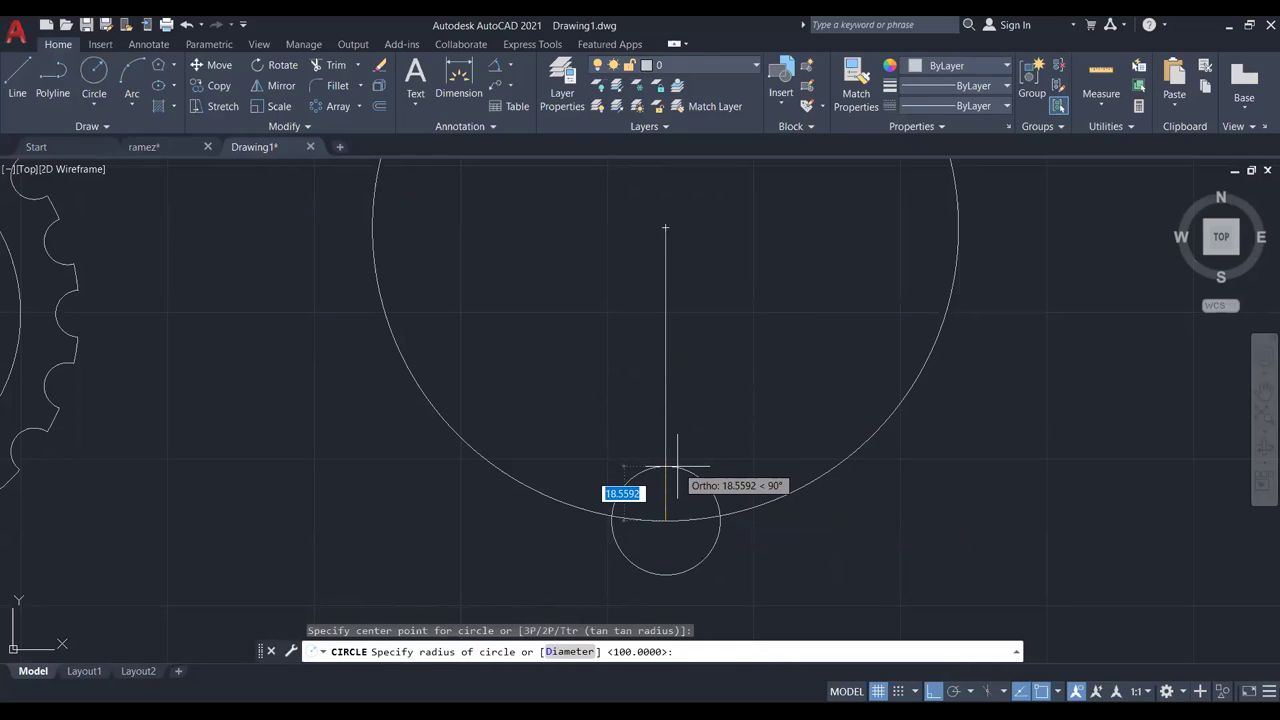
type("15")
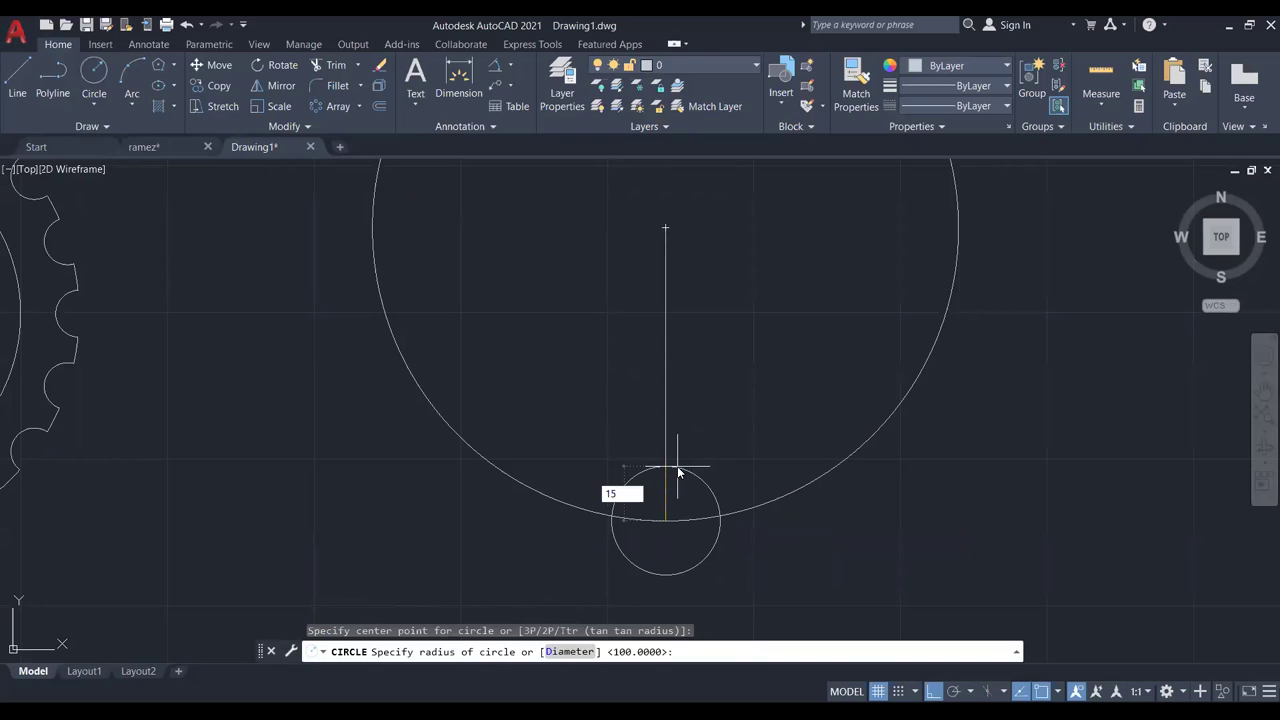
key("Return")
scroll(677, 466, "down", 2)
middle_click_drag(696, 456, 686, 450)
scroll(686, 450, "up", 2)
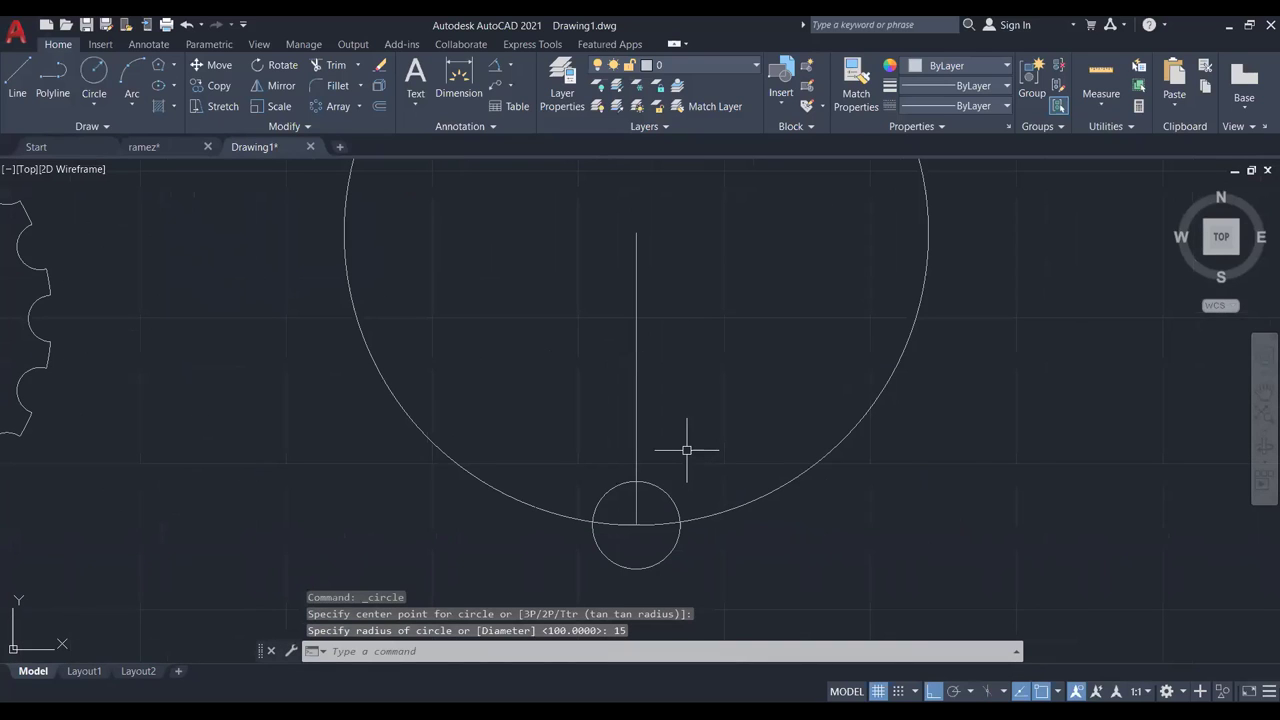
key("Escape")
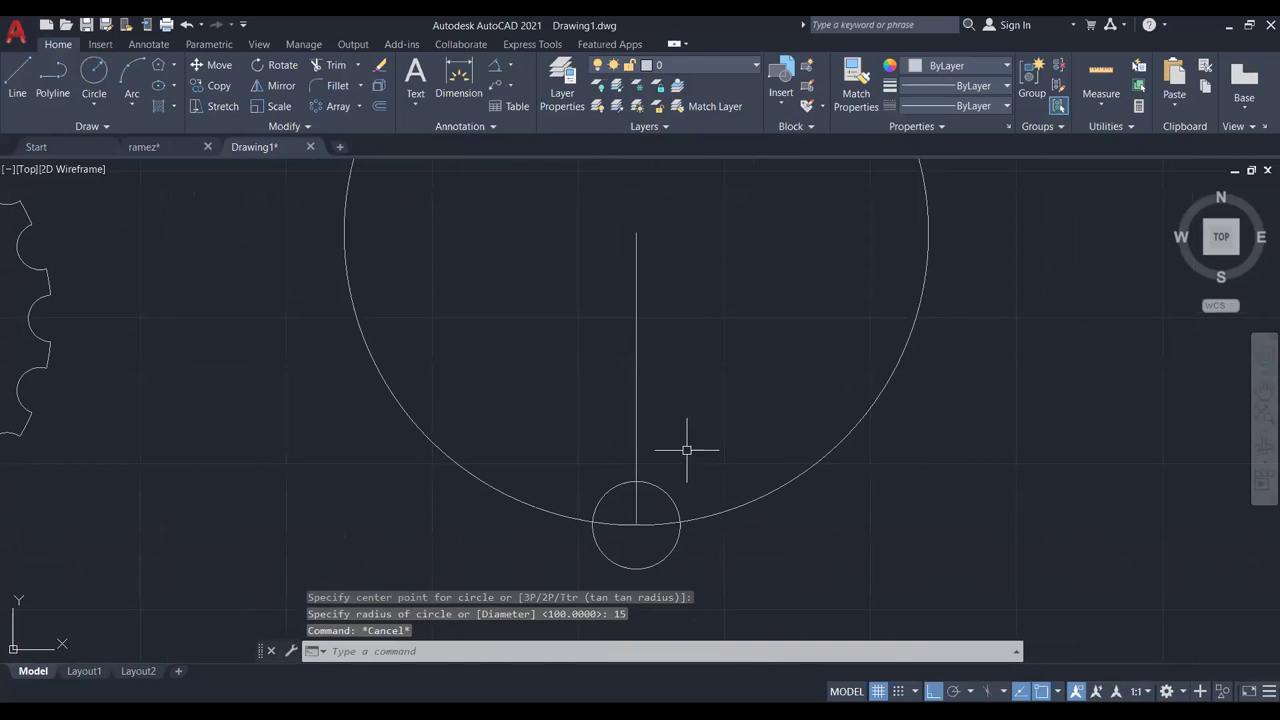
Trim the small circle's outer half and the large circle's arc inside it to form a notch, and delete the vertical line.
type("TR")
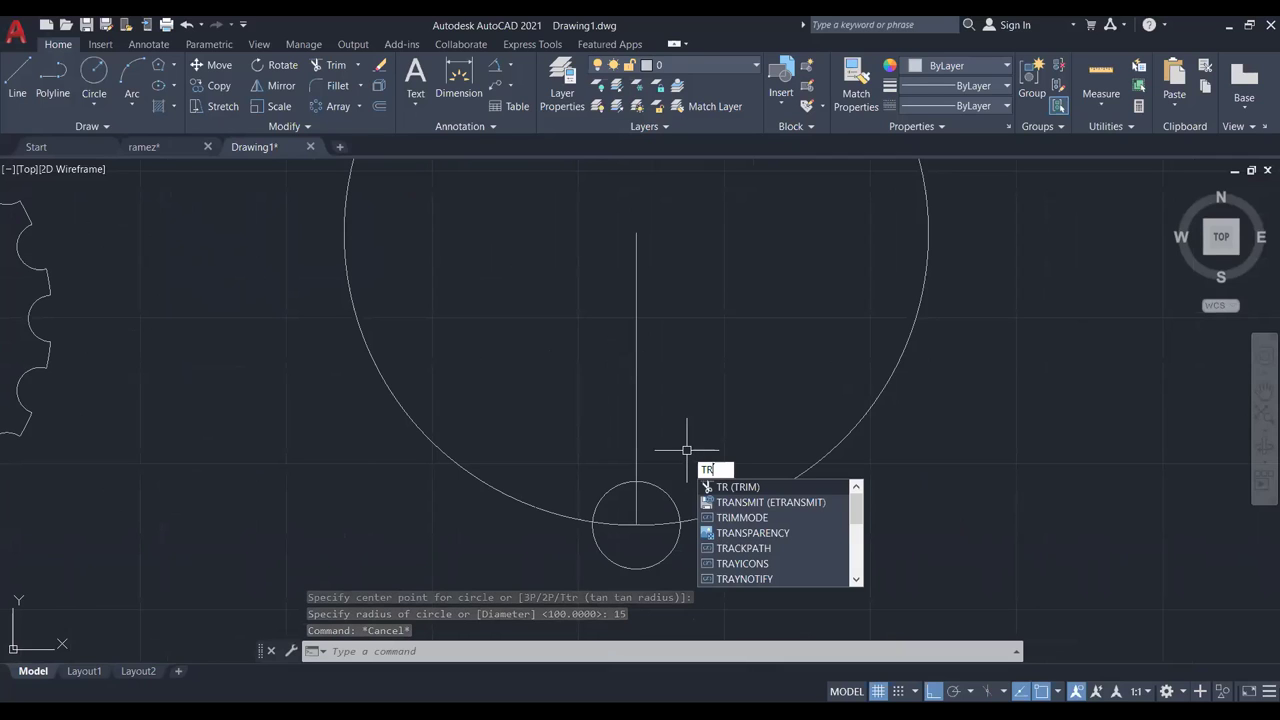
key("Return")
left_click(658, 566)
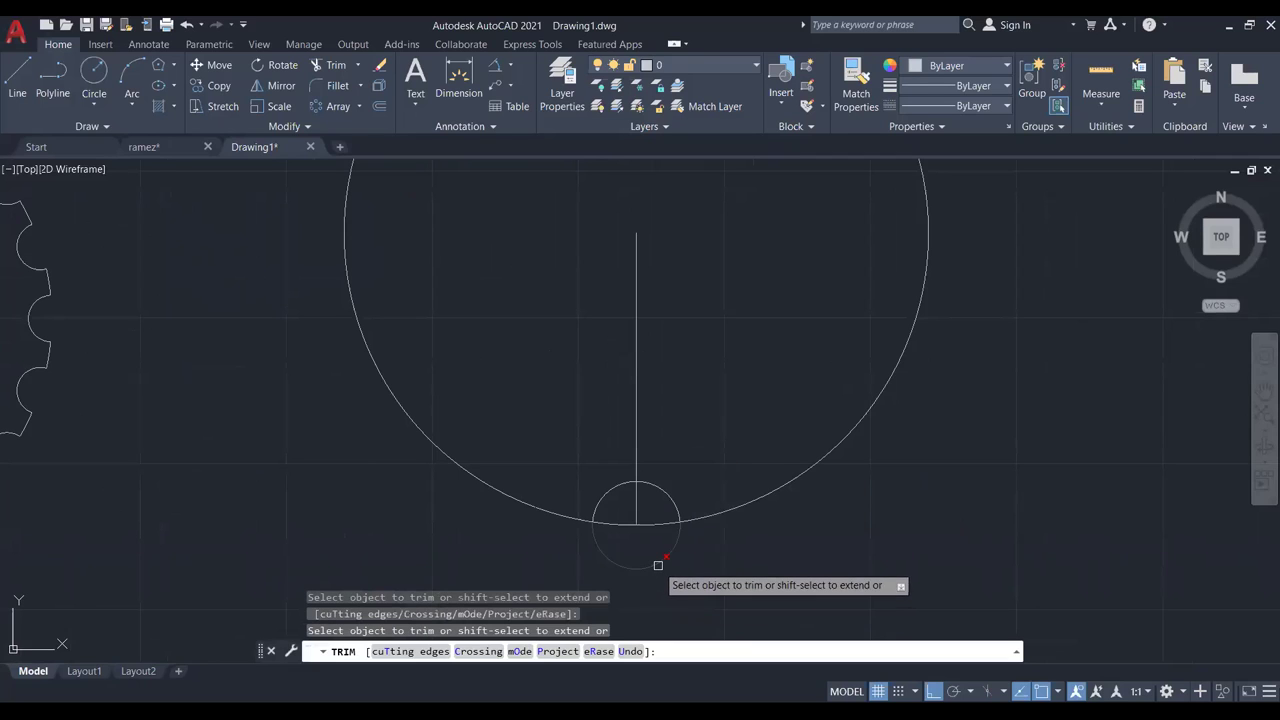
left_click(628, 523)
scroll(644, 500, "down", 2)
key("Escape")
left_click(658, 437)
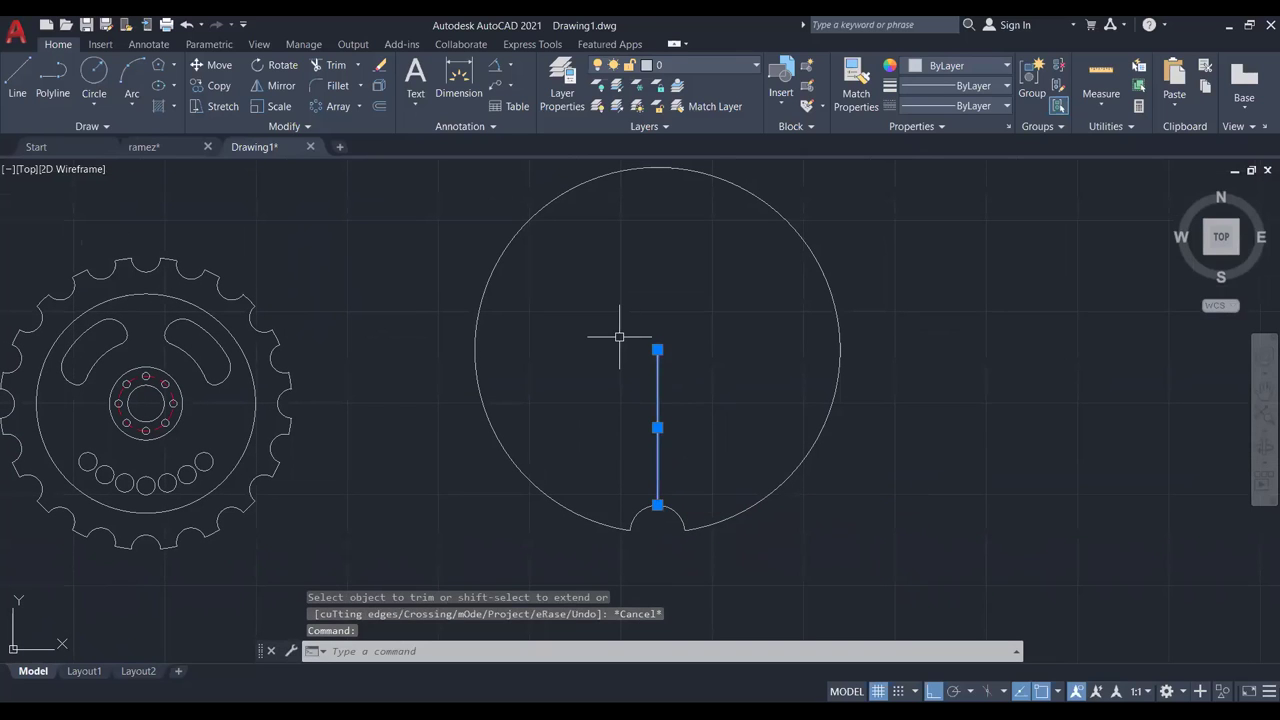
key("Delete")
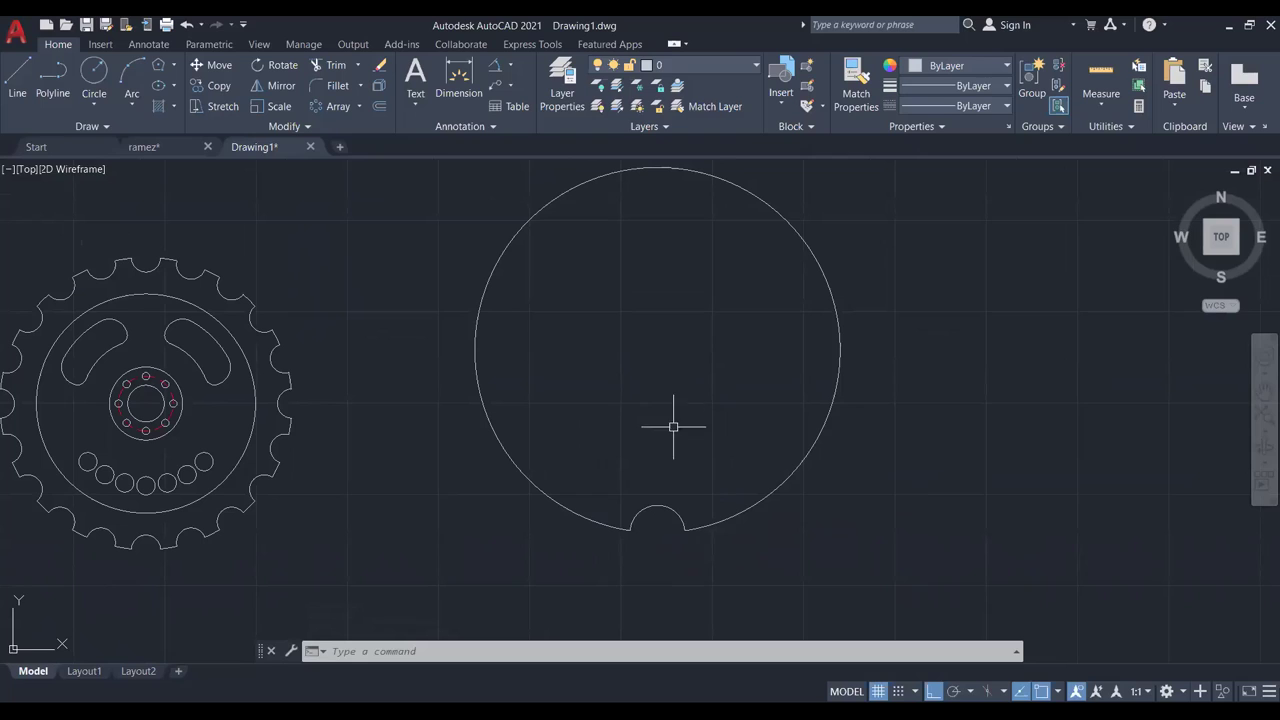
Create a polar array of the notch arc around the large circle's centre with 20 items.
left_click(672, 516)
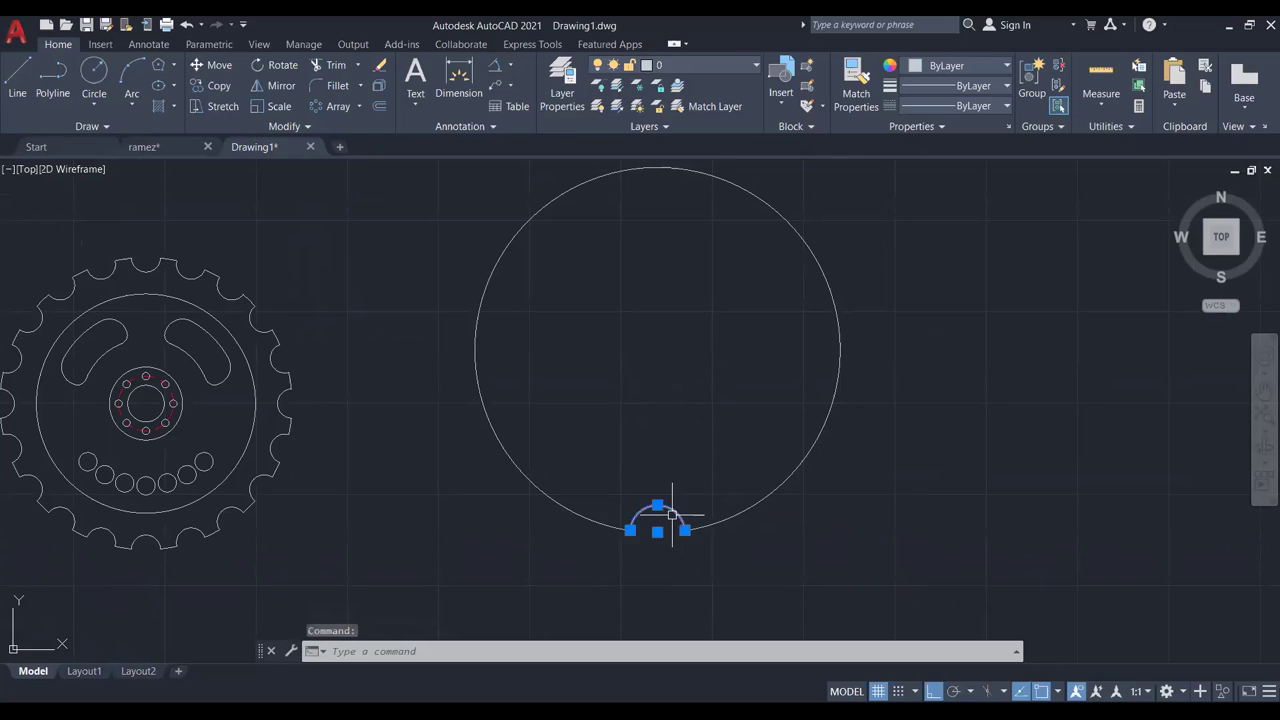
left_click(333, 107)
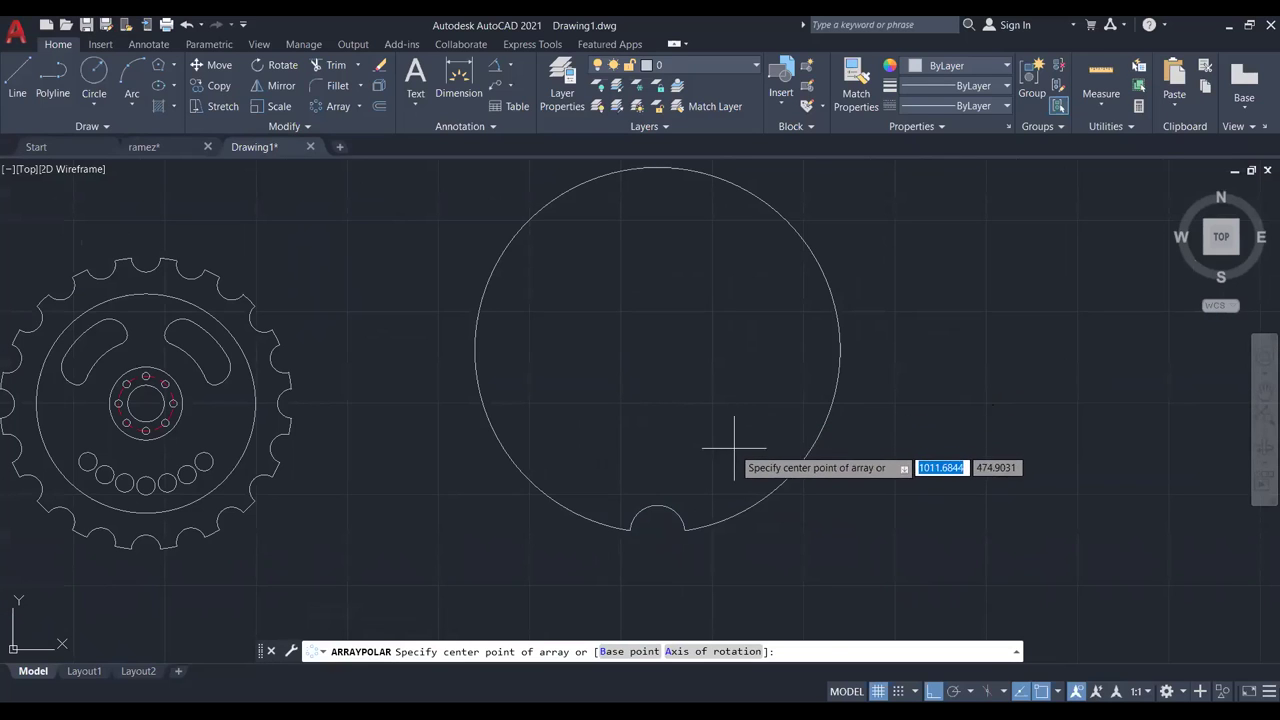
left_click(657, 350)
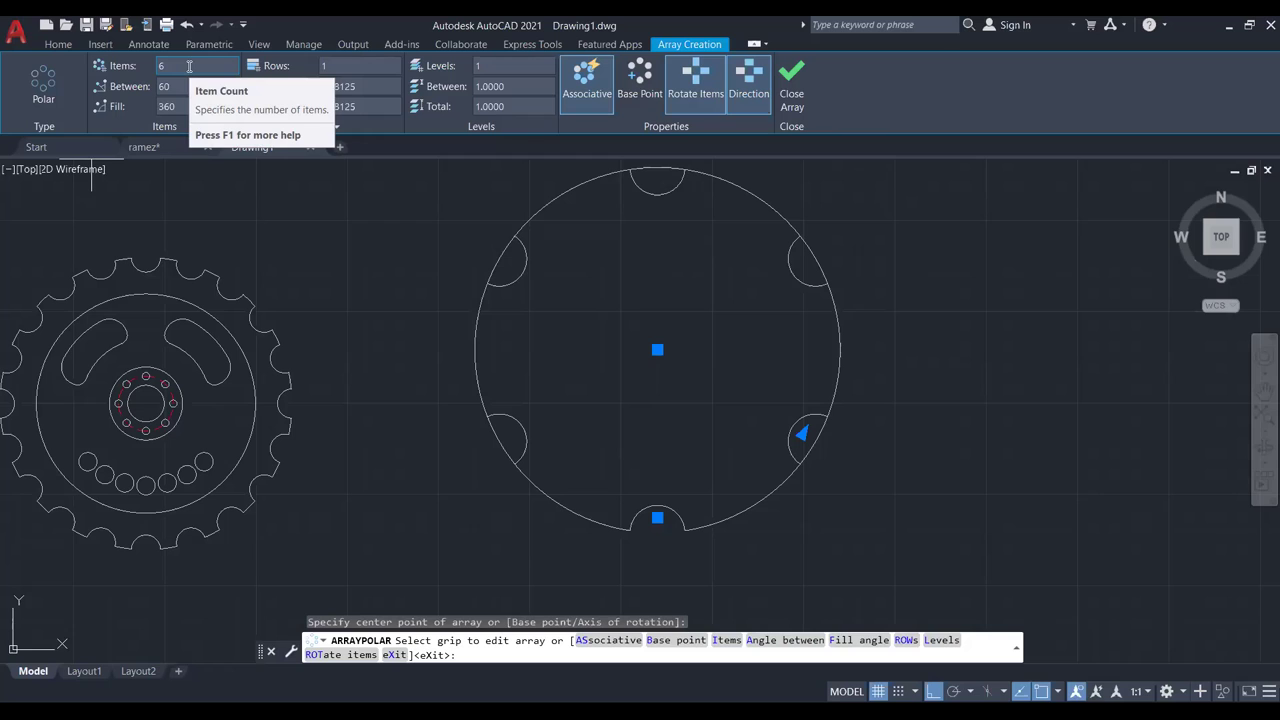
left_click(188, 66)
type("20")
key("Return")
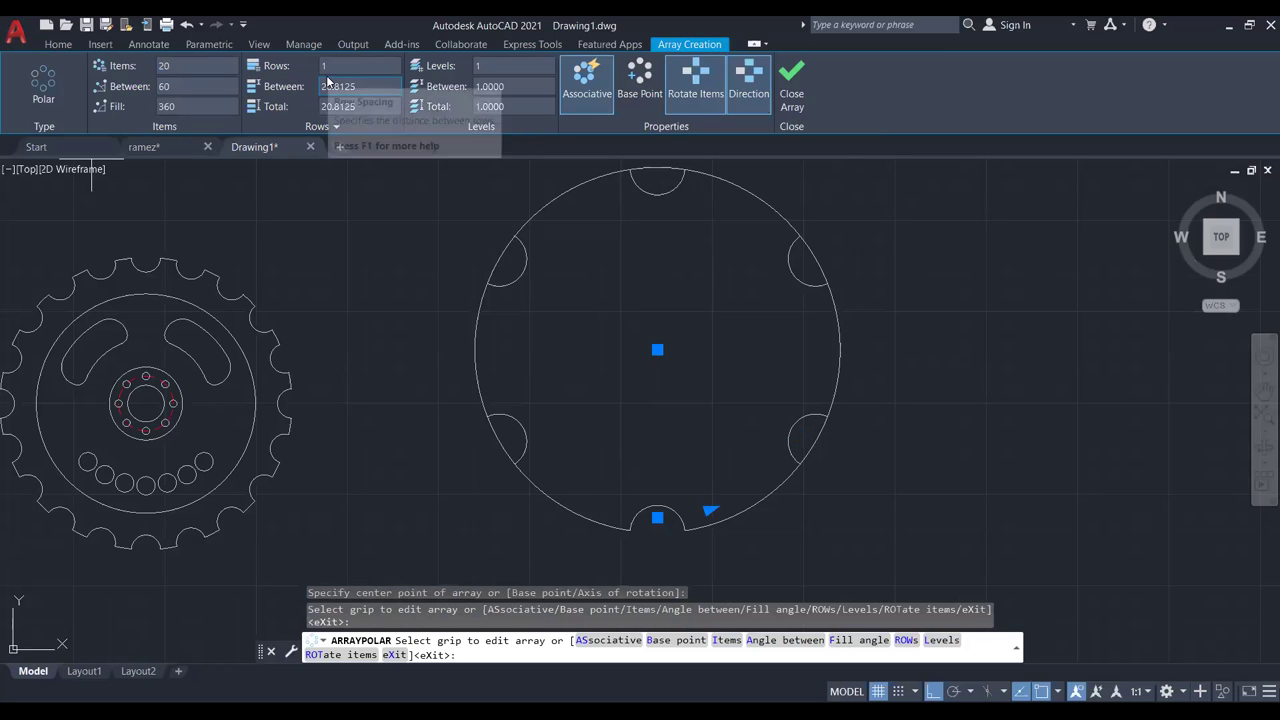
Set the polar array's item count to 18 and finish the array.
left_click(186, 65)
type("18")
key("Return")
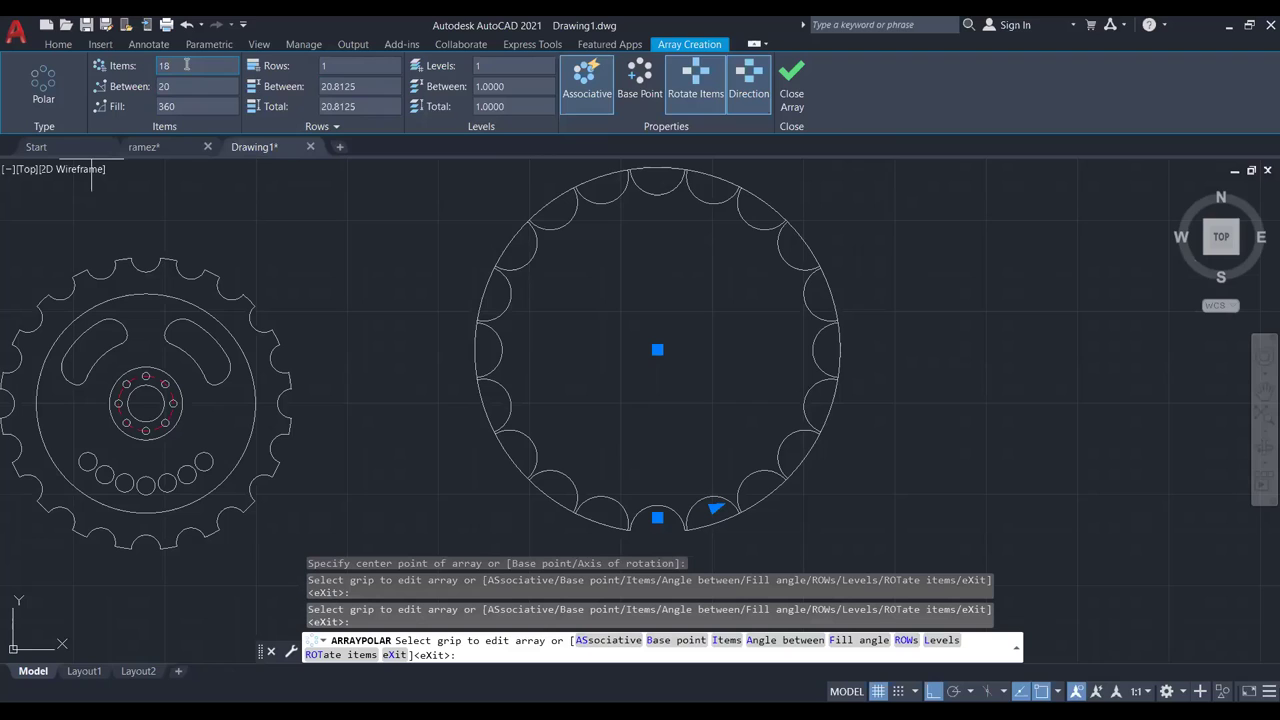
left_click(198, 66)
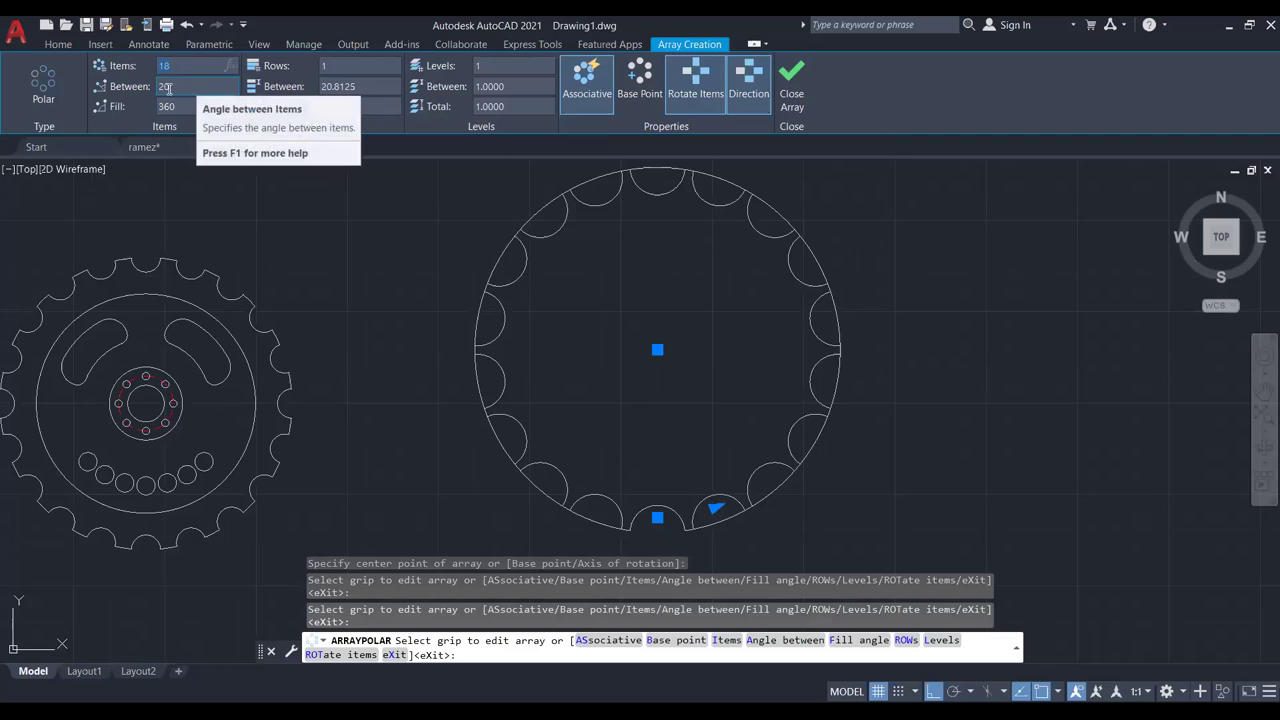
scroll(706, 297, "down", 2)
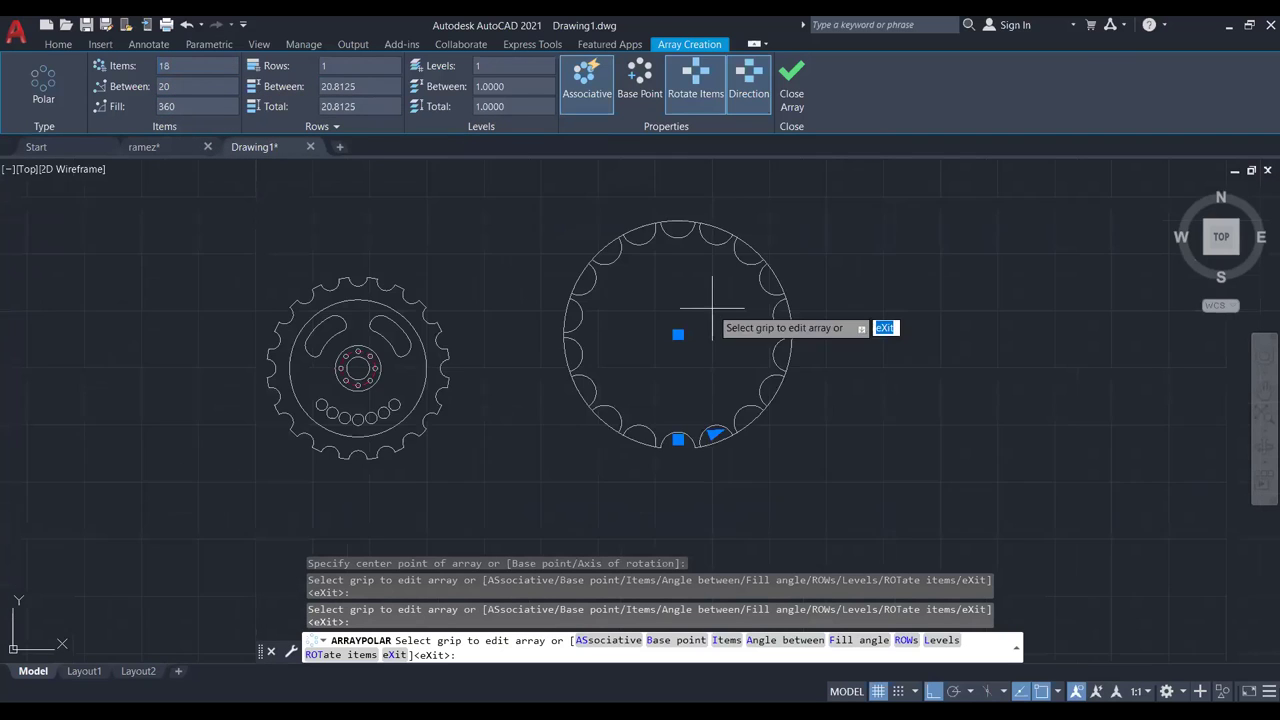
key("Escape")
Trim the large circle's segments spanning every arrayed arc so that open notches remain all around the rim.
scroll(680, 316, "up", 2)
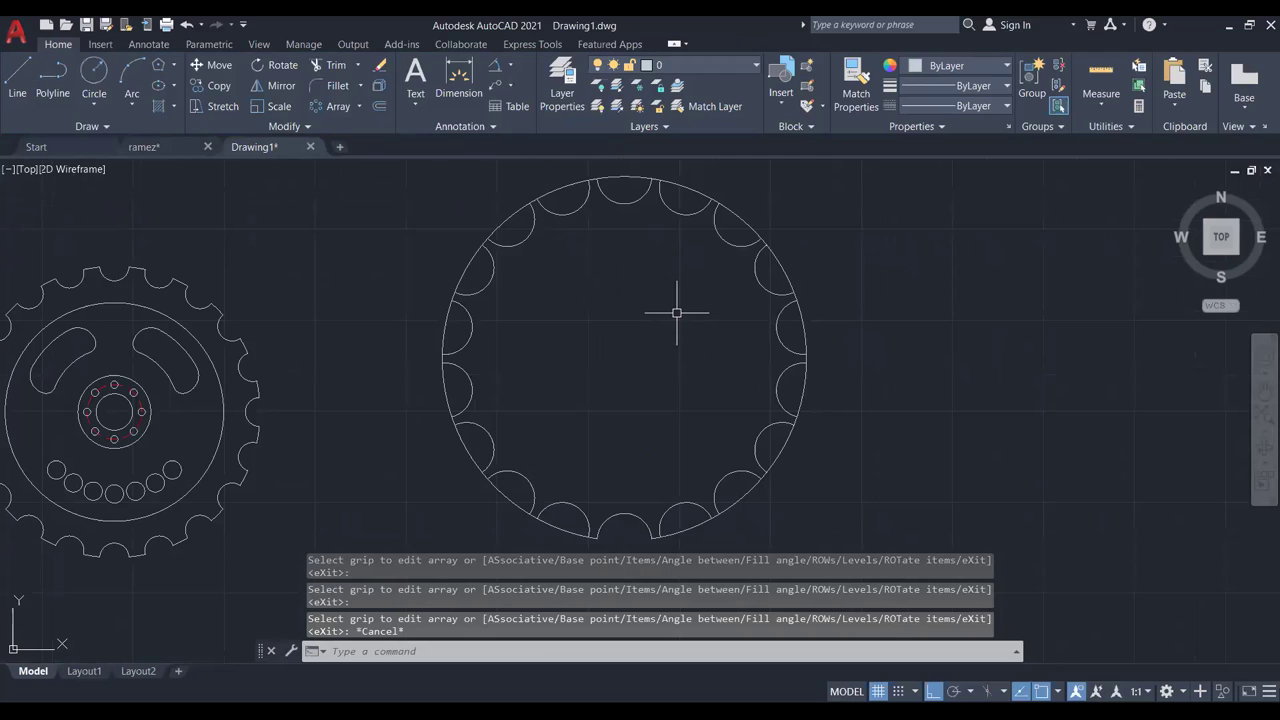
type("TR")
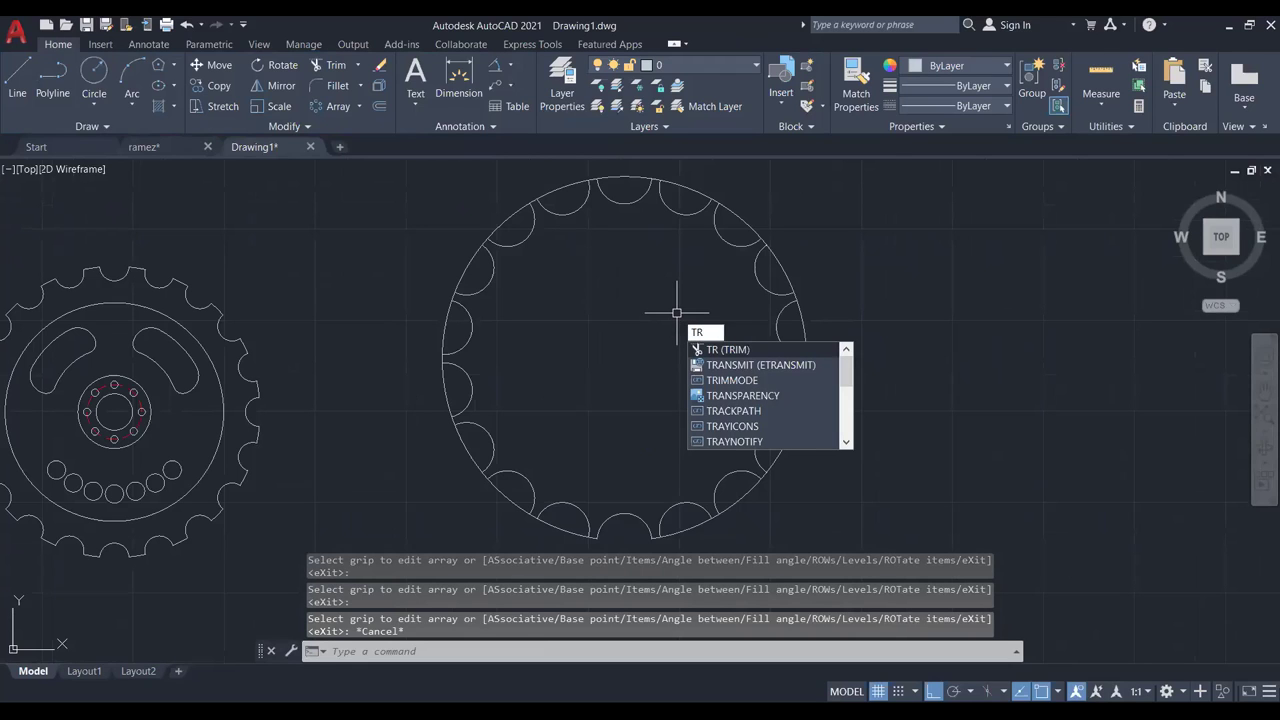
key("Return")
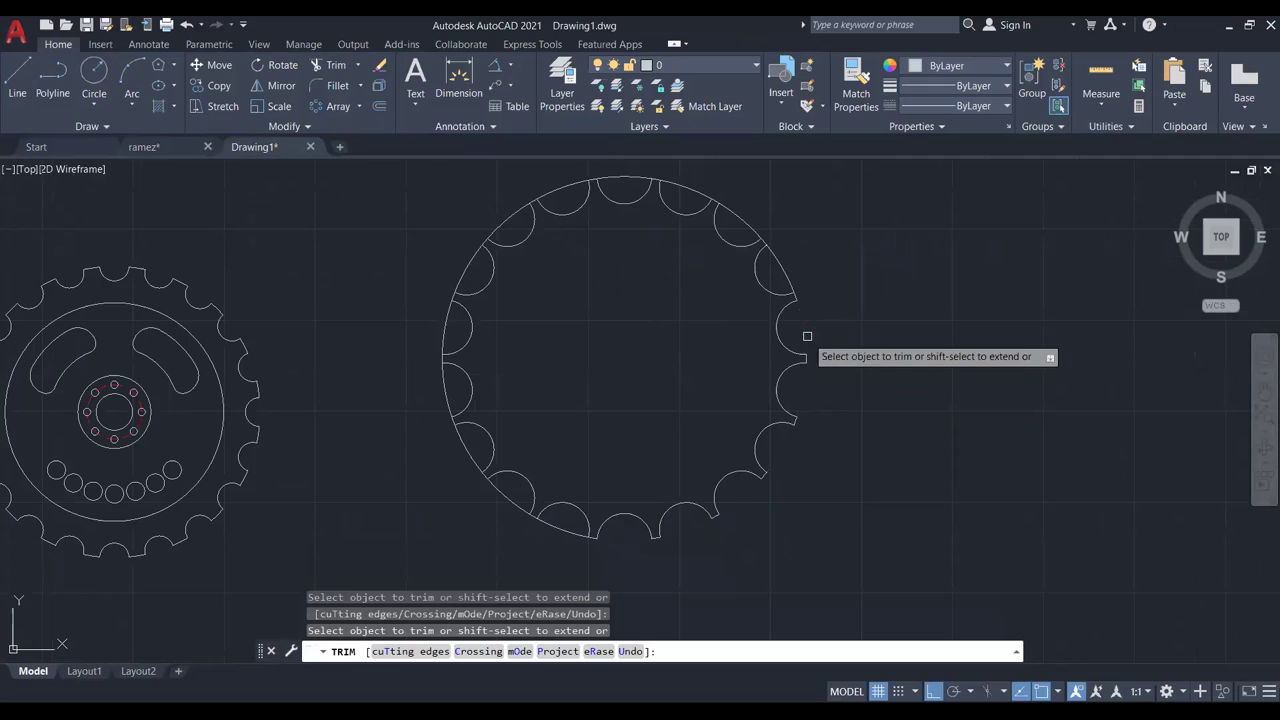
left_click(793, 288)
left_click(766, 251)
left_click(700, 194)
left_click(660, 185)
left_click(628, 178)
left_click(563, 187)
left_click(513, 210)
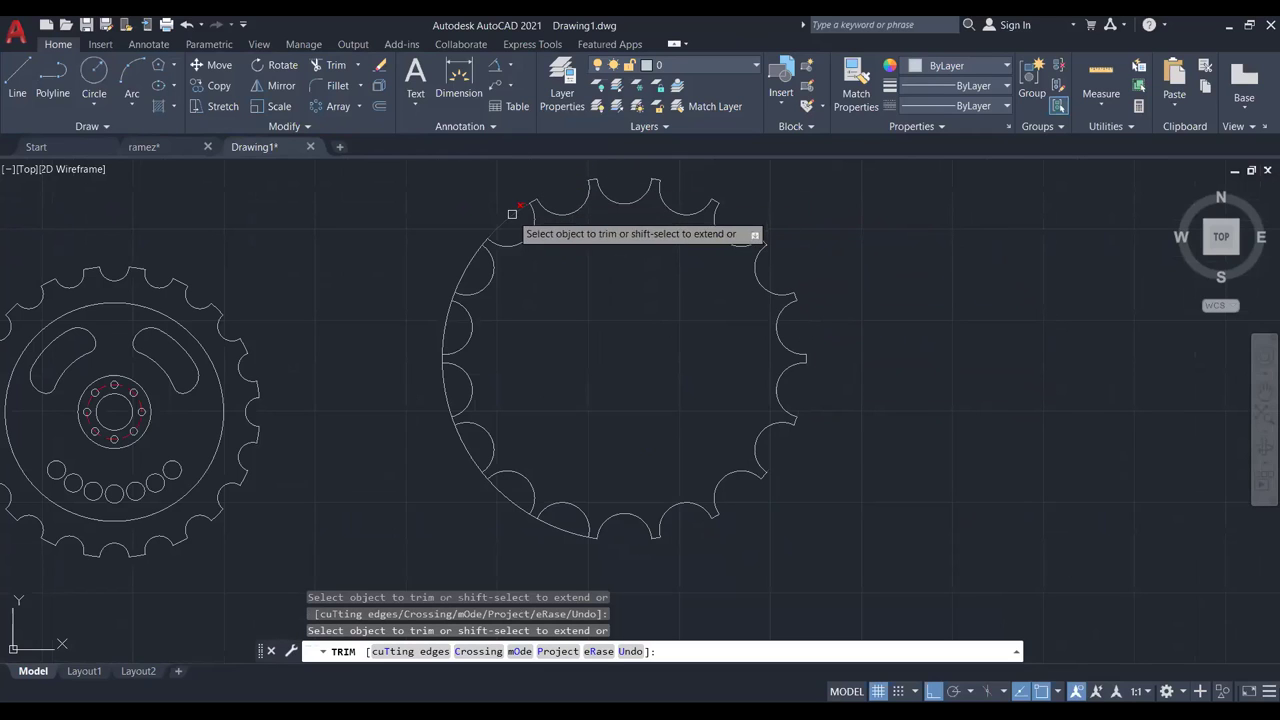
left_click(478, 250)
left_click(443, 330)
left_click(443, 386)
left_click(466, 443)
left_click(500, 495)
left_click(565, 526)
scroll(630, 428, "down", 3)
scroll(688, 427, "up", 3)
scroll(688, 427, "down", 2)
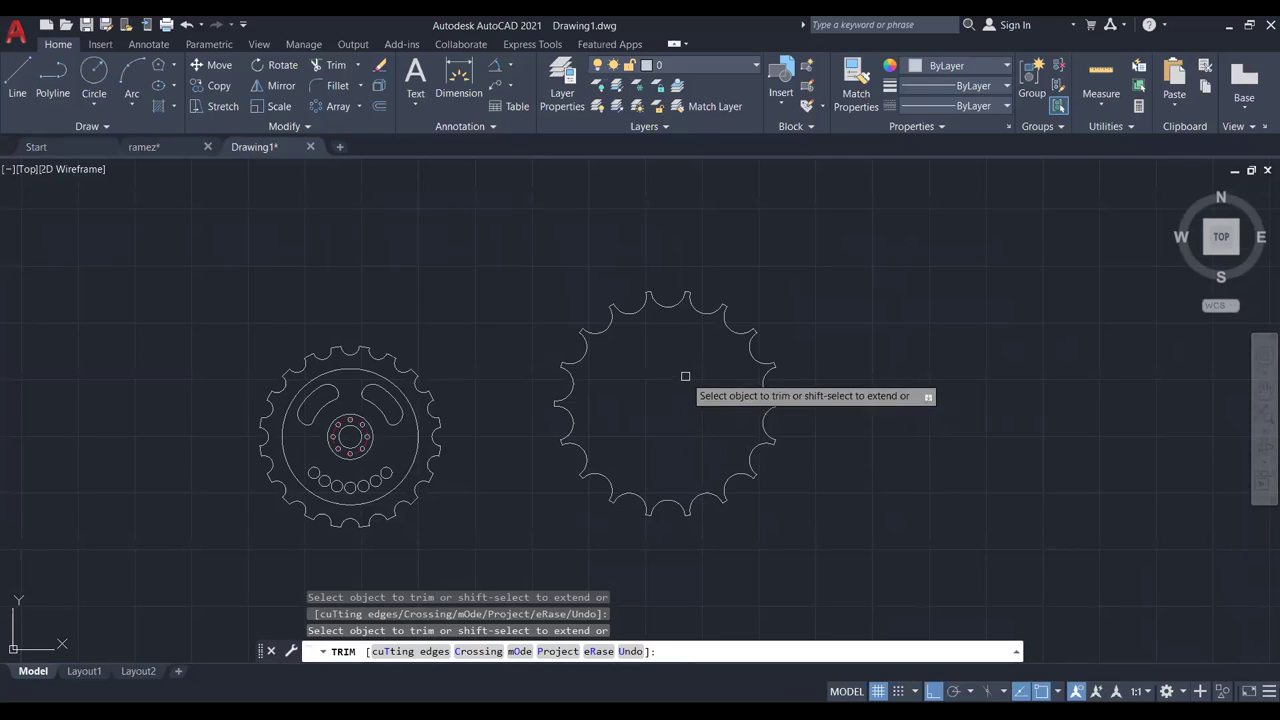
key("Escape")
scroll(688, 375, "down", 3)
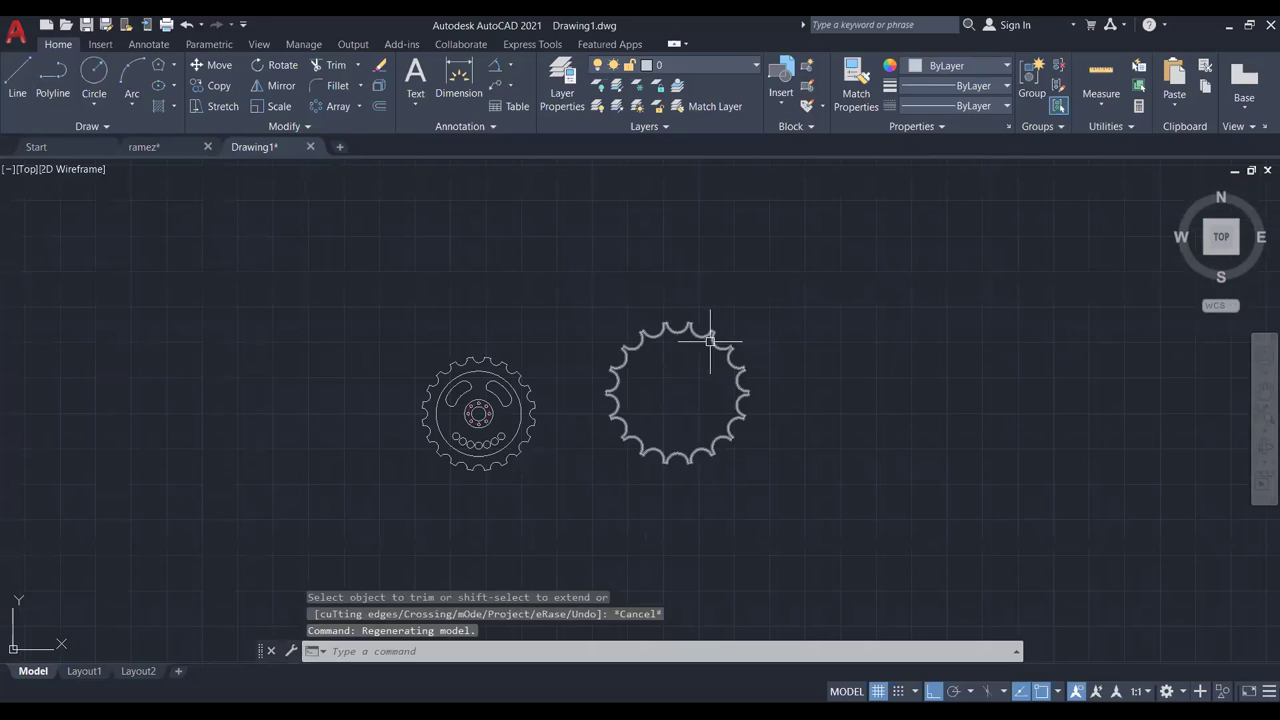
scroll(695, 337, "up", 3)
scroll(725, 335, "up", 2)
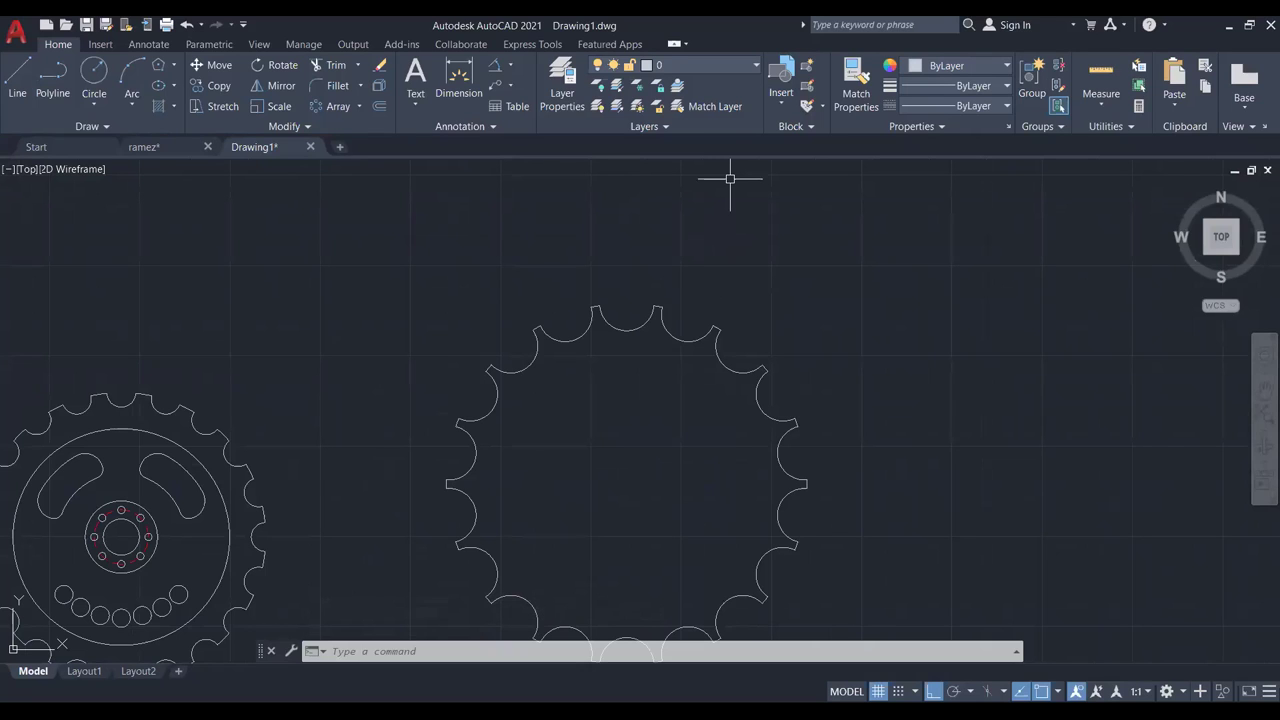
Add a radius dimension to the outer hub circle around the bolt holes of the finished gear.
scroll(608, 386, "up", 6)
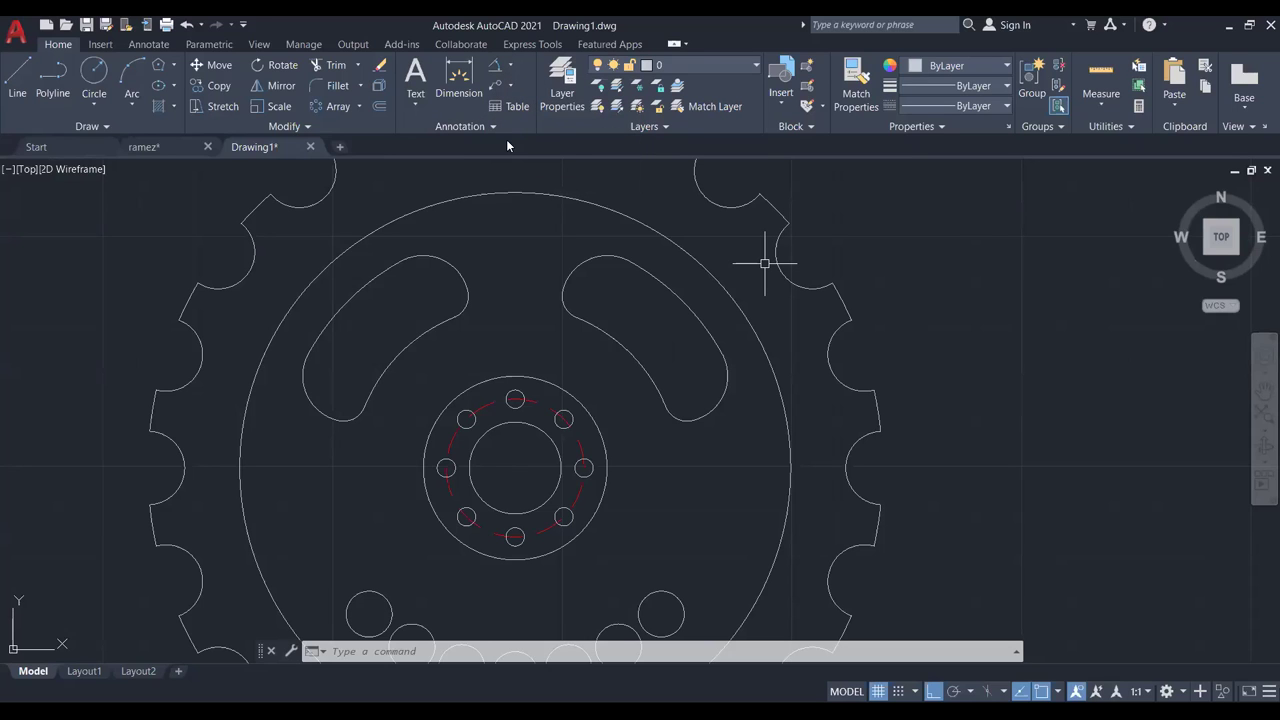
left_click(510, 65)
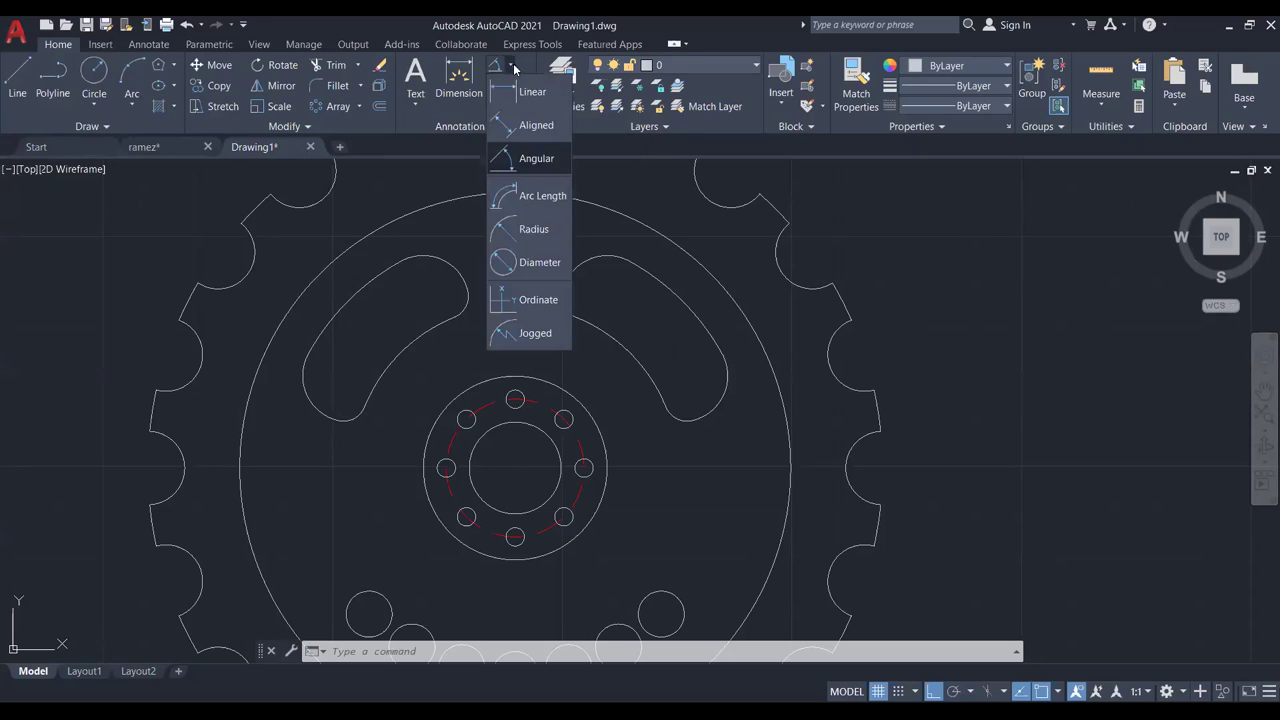
left_click(547, 235)
scroll(666, 349, "down", 2)
left_click(610, 404)
scroll(648, 402, "up", 4)
left_click(616, 415)
scroll(674, 351, "down", 2)
middle_click_drag(674, 351, 628, 366)
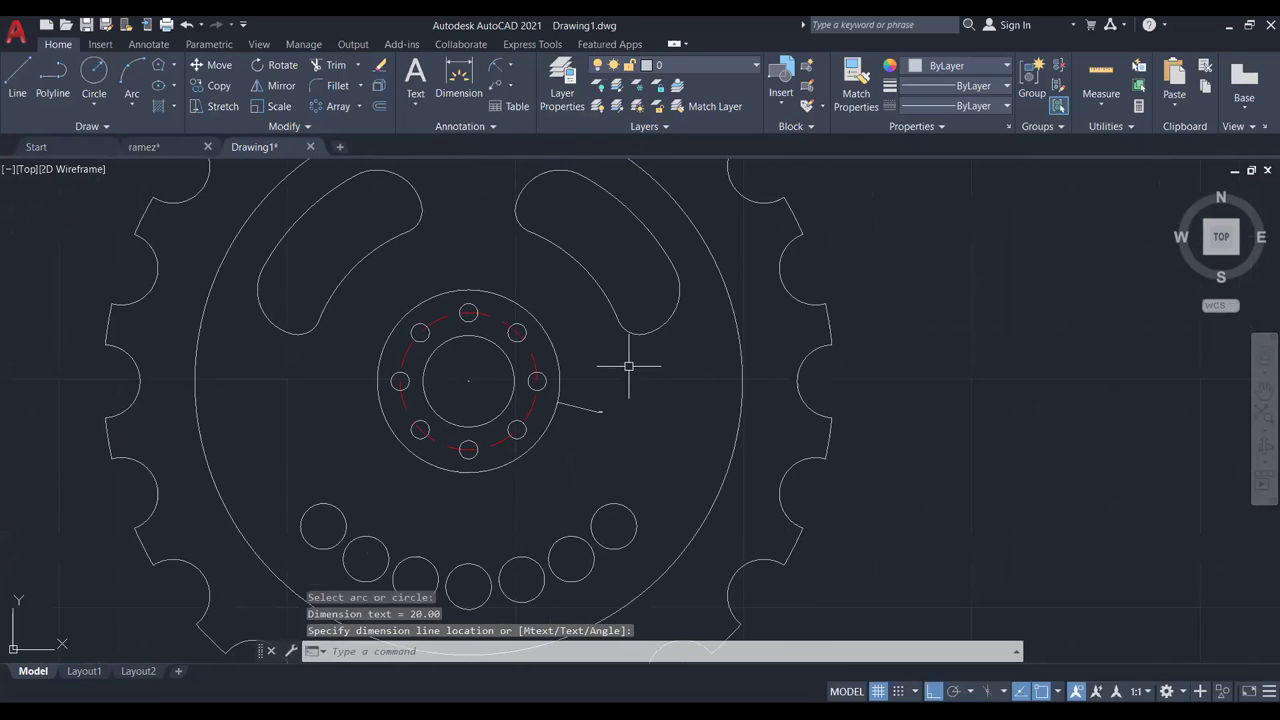
Add radius dimensions to the gear's large inner circle and to its toothed outer edge, placing both outside the gear.
left_click(498, 68)
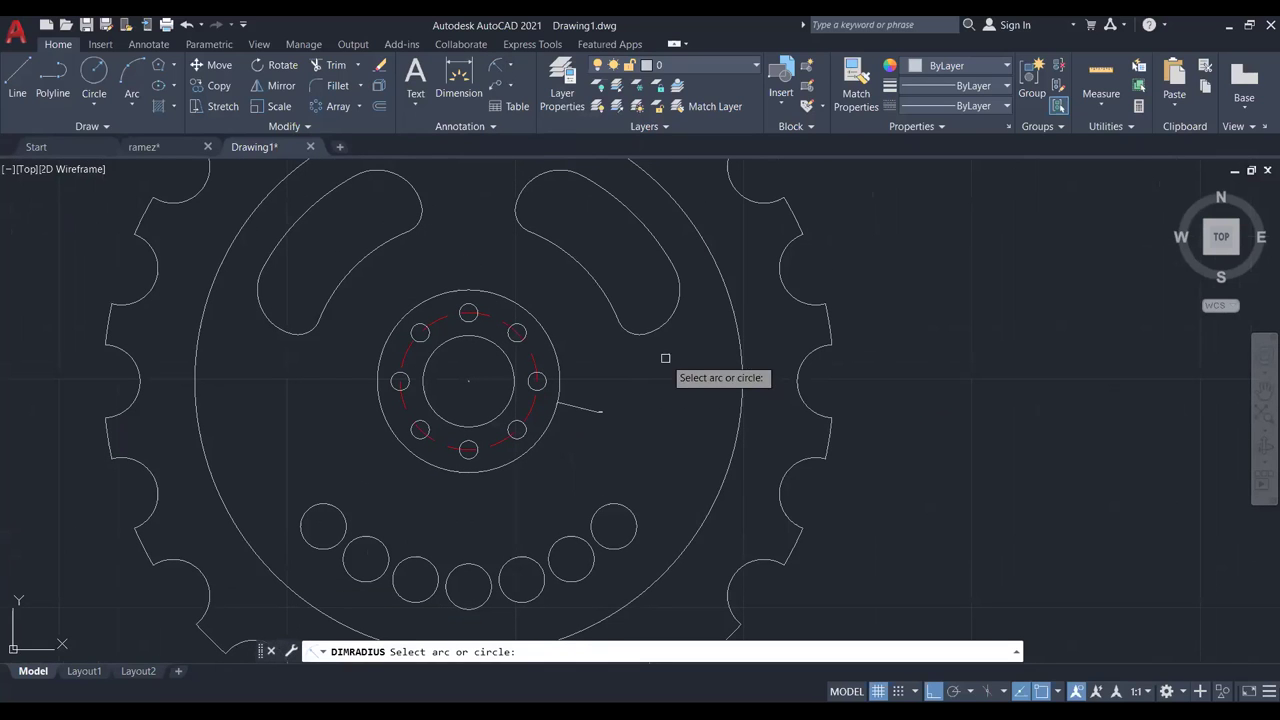
left_click(738, 412)
left_click(953, 252)
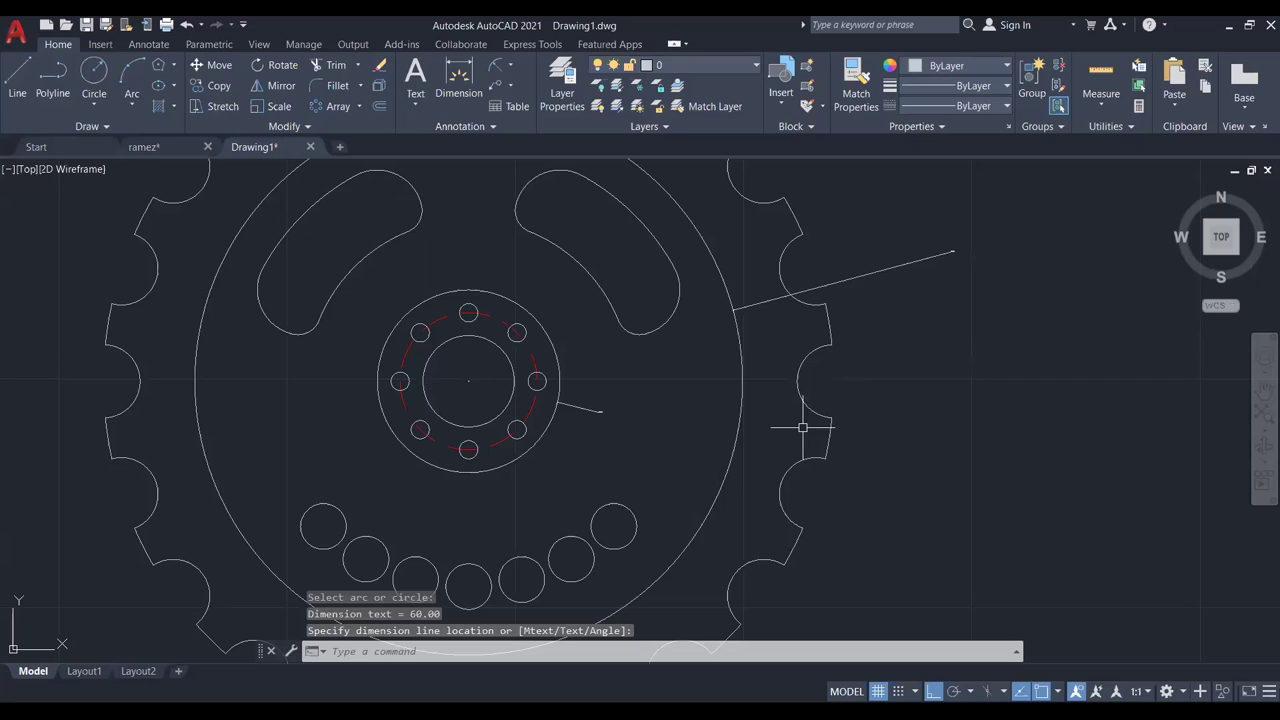
key("Return")
left_click(830, 436)
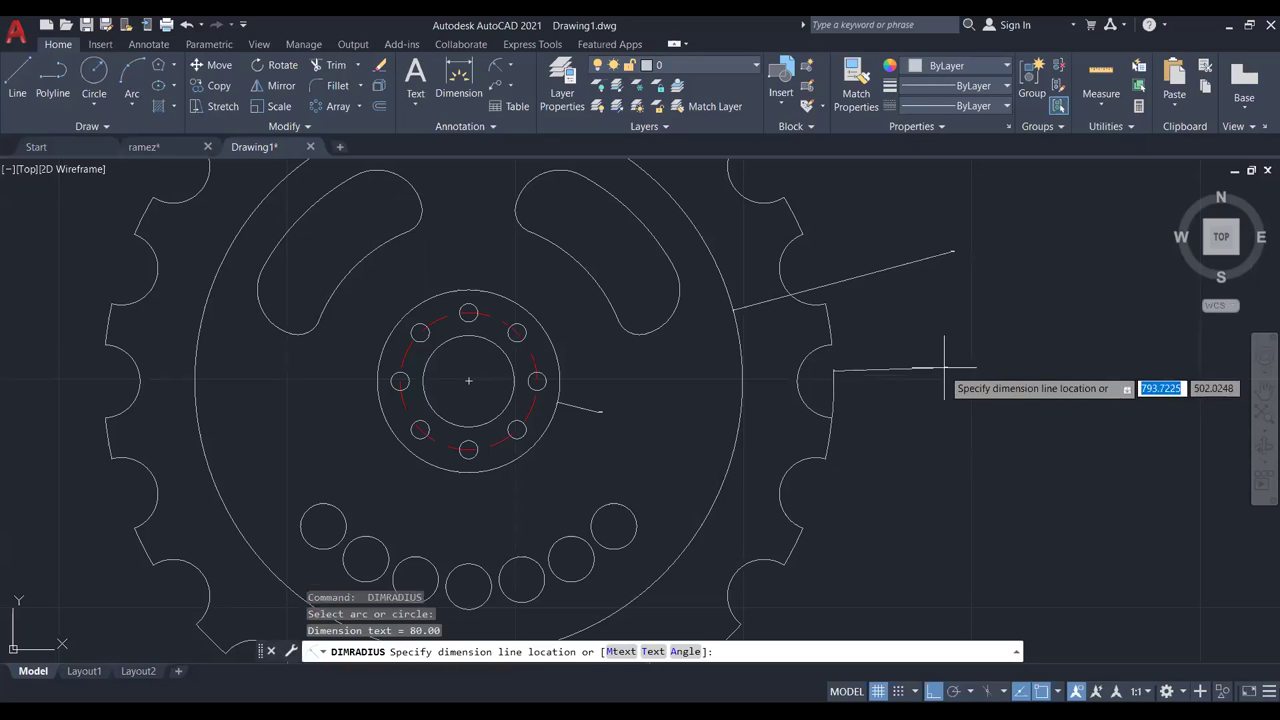
key("Escape")
scroll(948, 380, "down", 2)
scroll(905, 368, "up", 2)
scroll(915, 345, "up", 2)
scroll(980, 309, "down", 3)
scroll(775, 292, "up", 5)
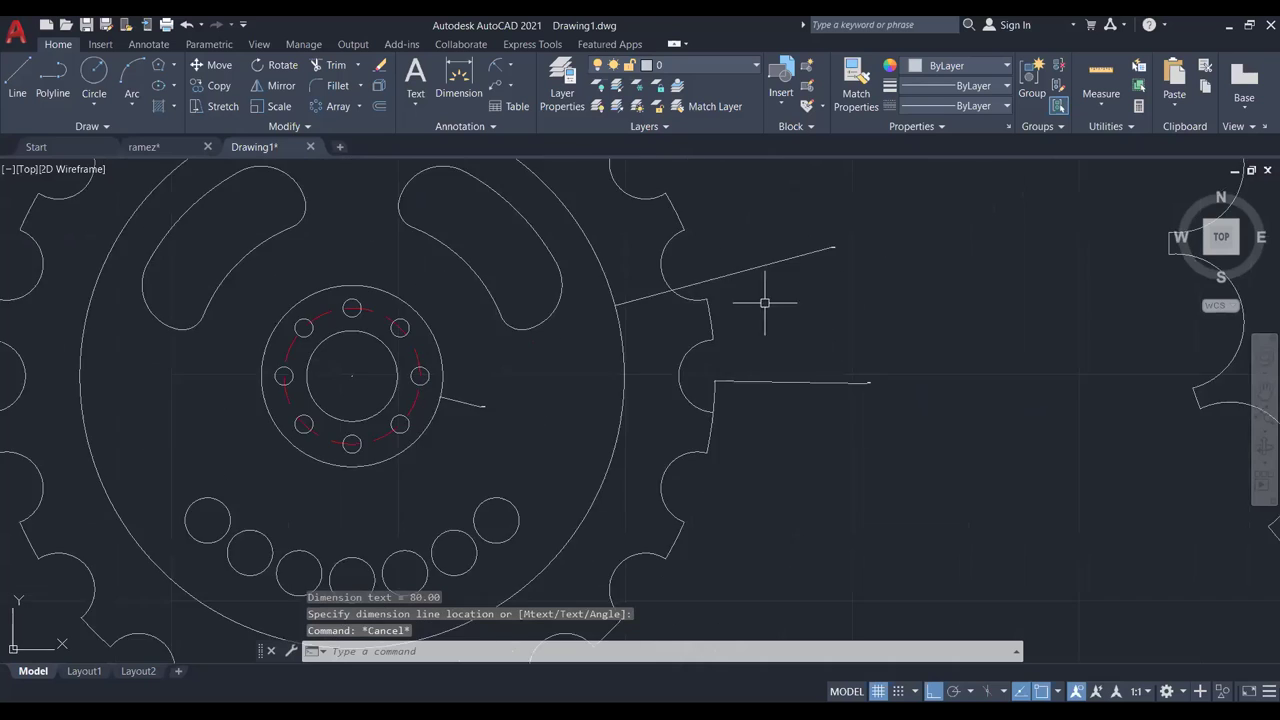
scroll(831, 255, "up", 2)
scroll(826, 263, "down", 2)
scroll(823, 286, "down", 4)
scroll(845, 255, "up", 4)
scroll(845, 255, "down", 3)
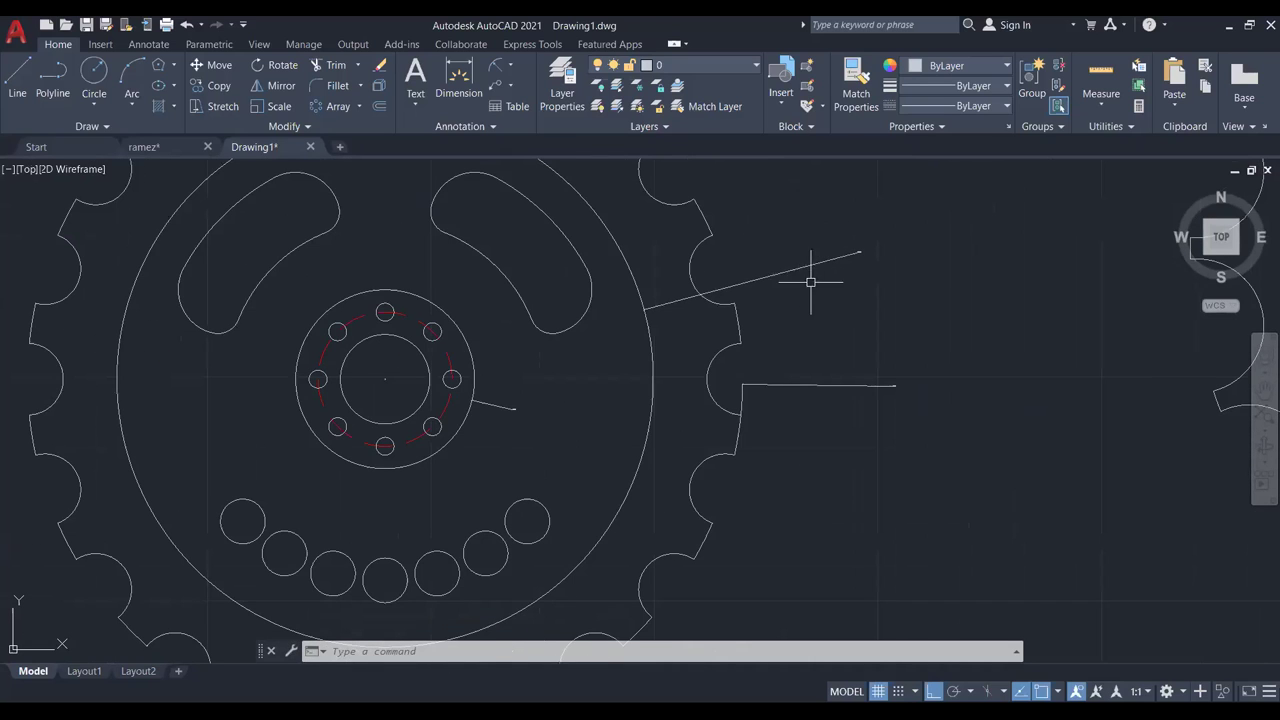
Select the gear's three radius dimensions and open their object properties.
middle_click_drag(811, 280, 893, 339)
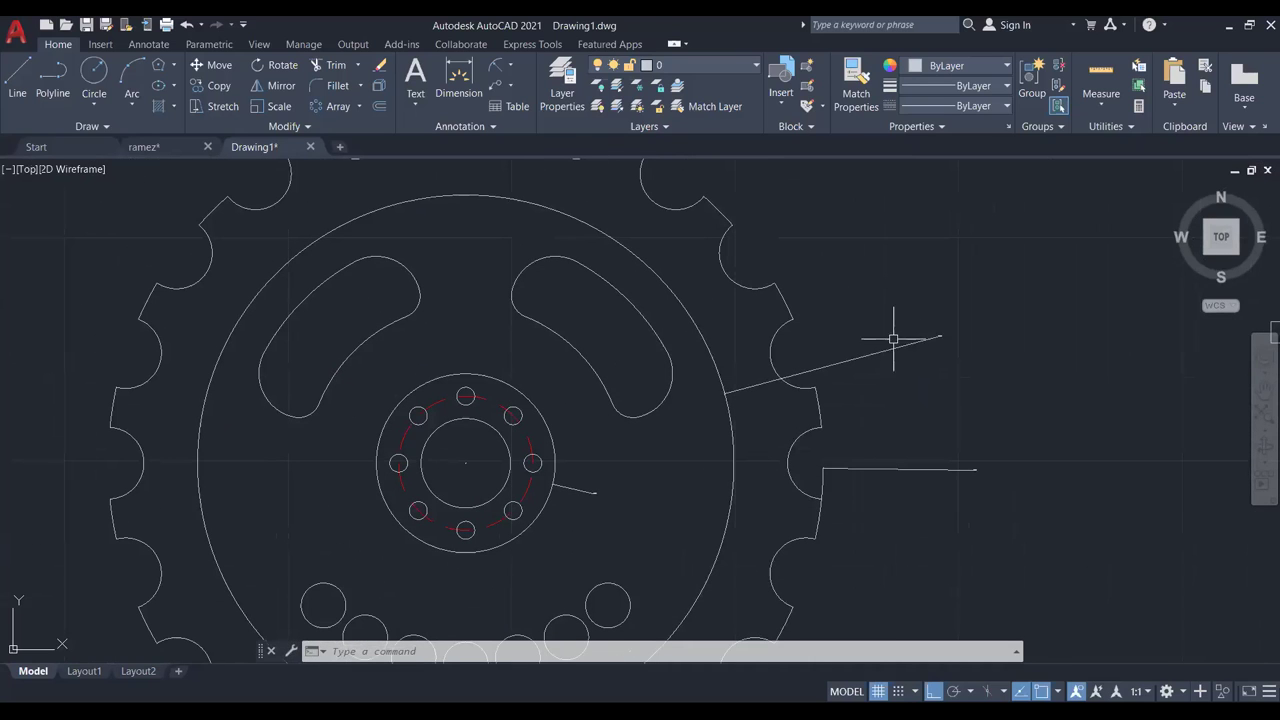
left_click(1043, 278)
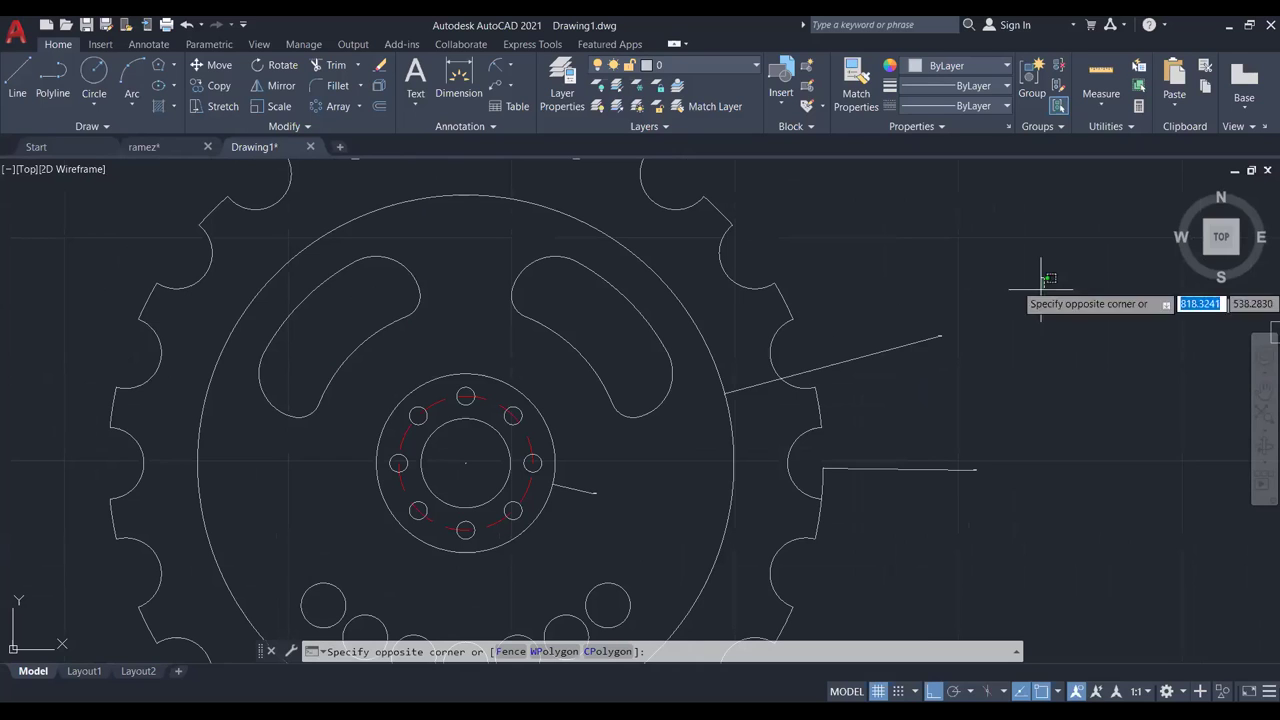
left_click(923, 549)
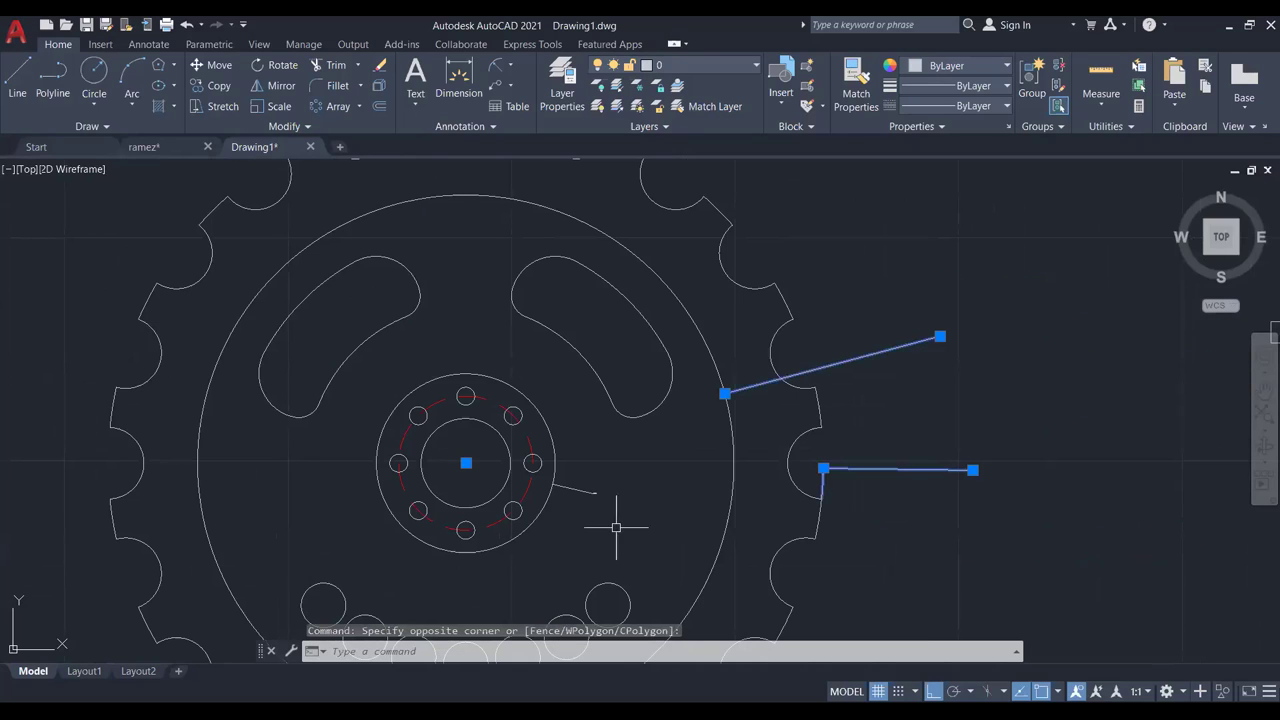
left_click(580, 488)
right_click(853, 212)
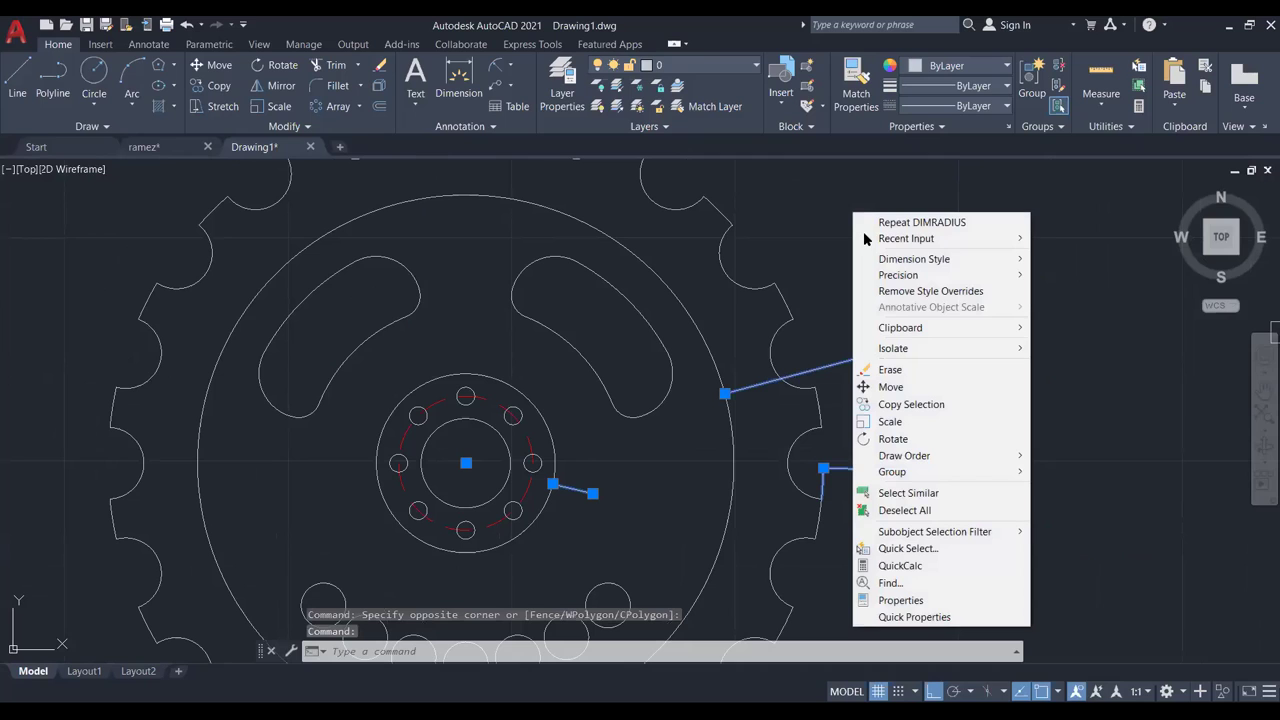
left_click(932, 599)
Set the text height of the three radius dimensions to 1.5 and close their properties.
scroll(258, 297, "down", 5)
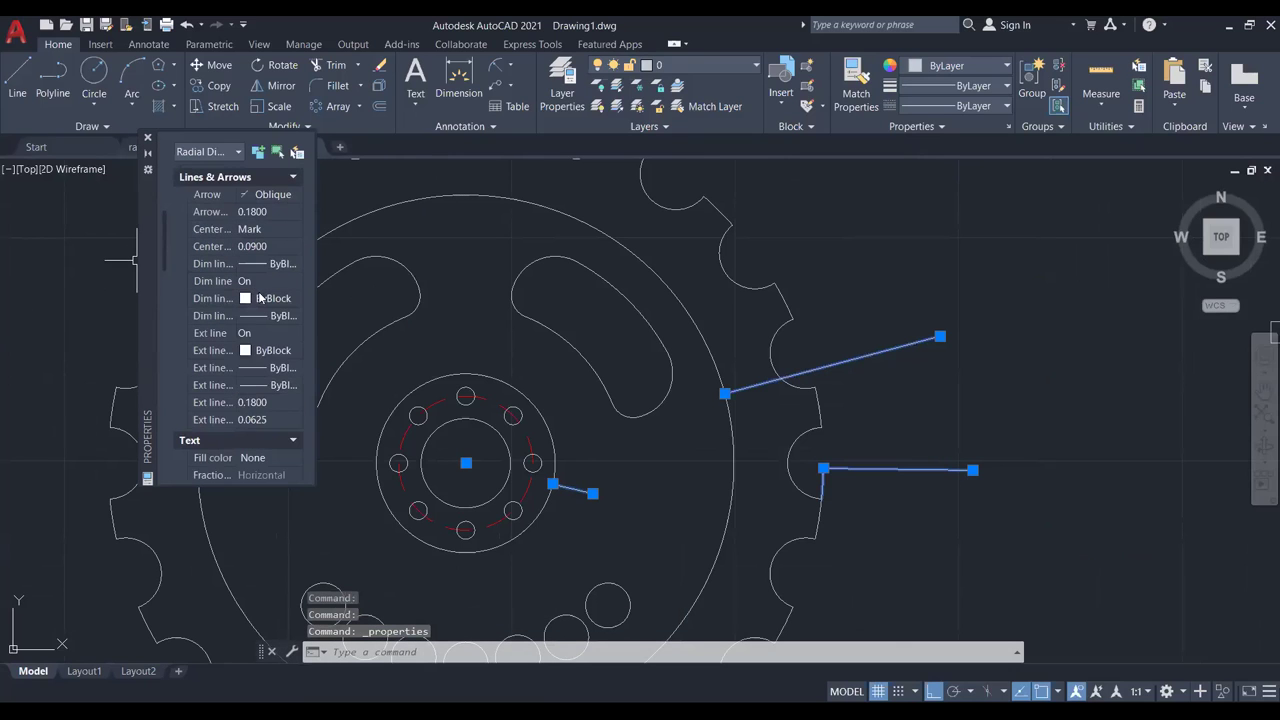
scroll(276, 358, "down", 3)
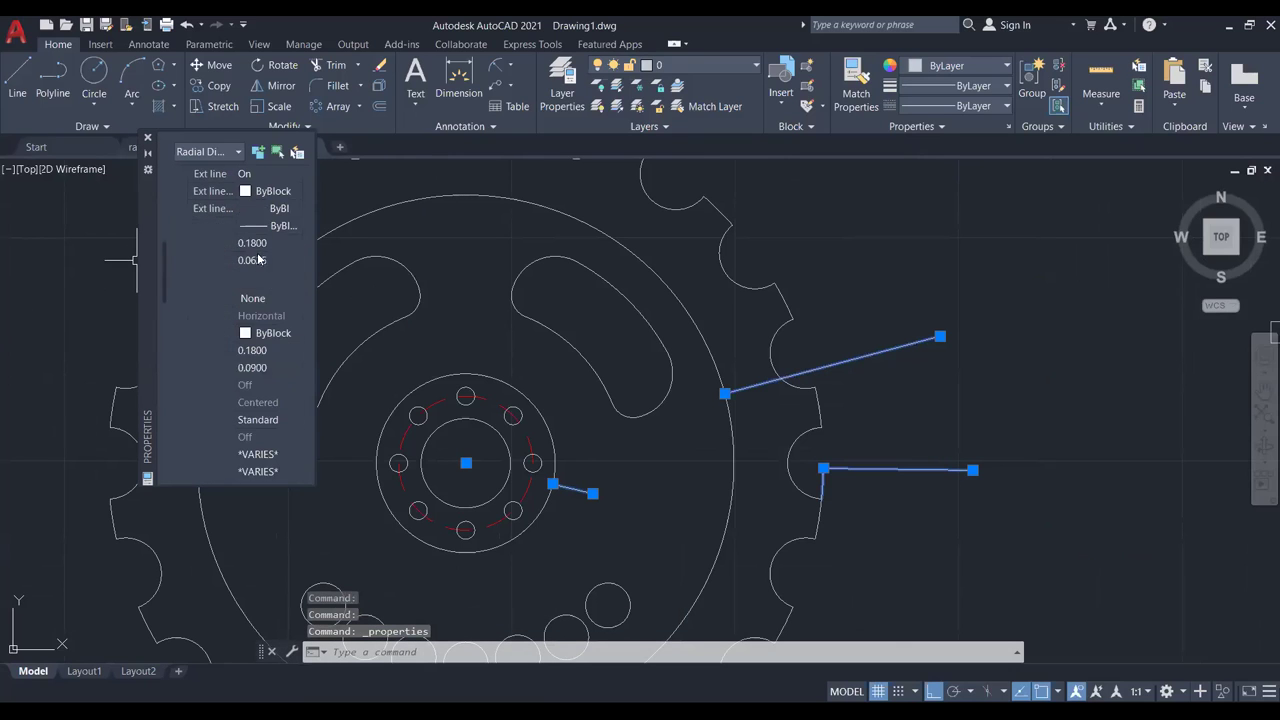
left_click(274, 351)
type("1")
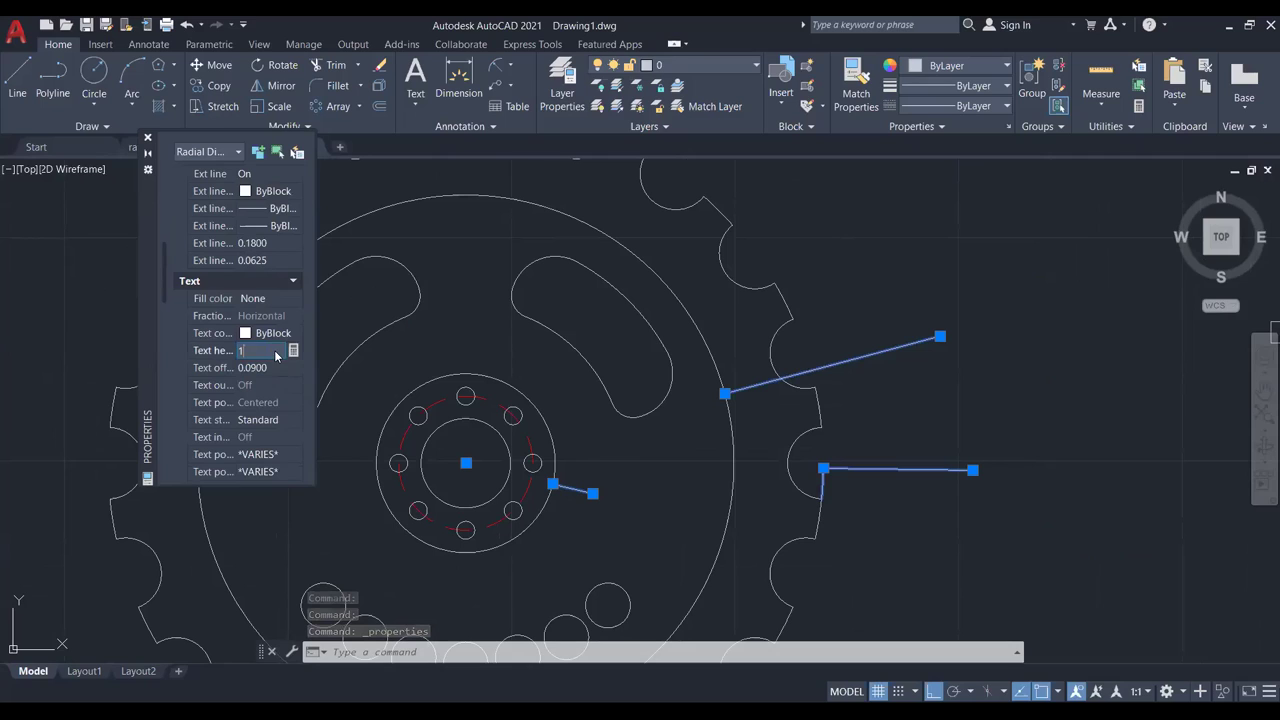
key("Return")
type("1.5")
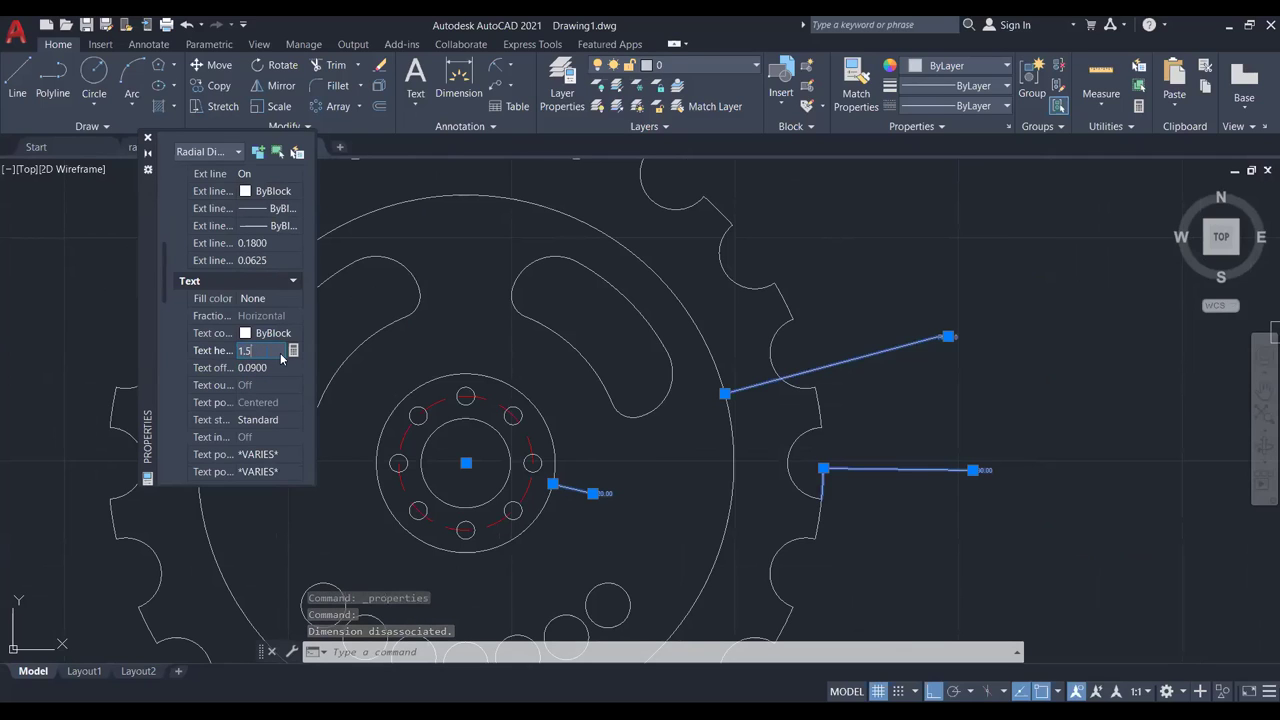
key("Tab")
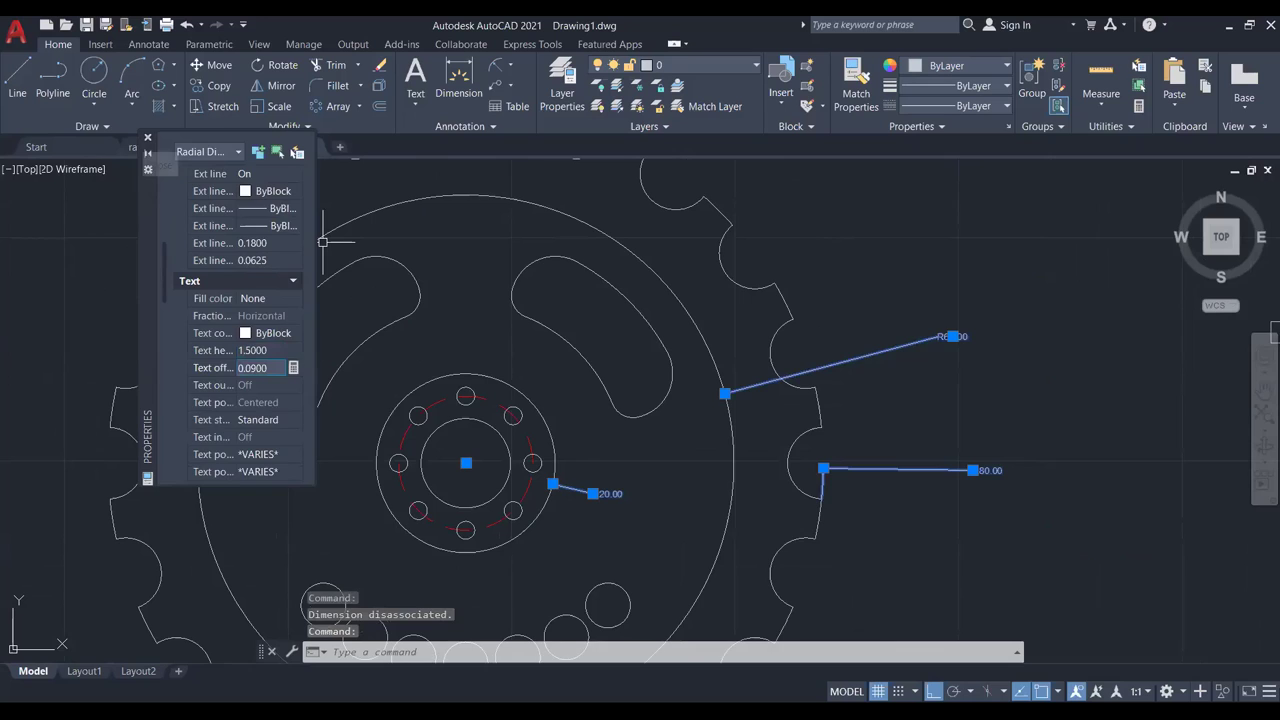
key("Escape")
key("ctrl+1")
scroll(851, 377, "down", 2)
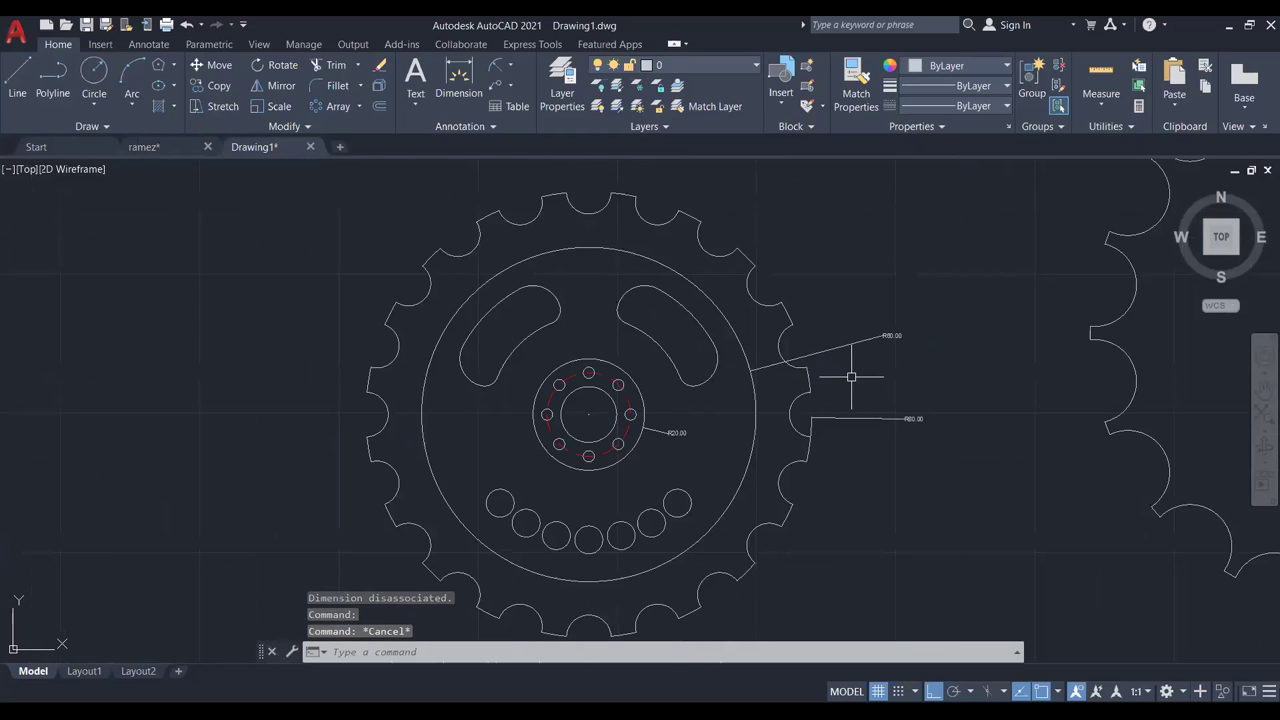
middle_click_drag(850, 372, 795, 372)
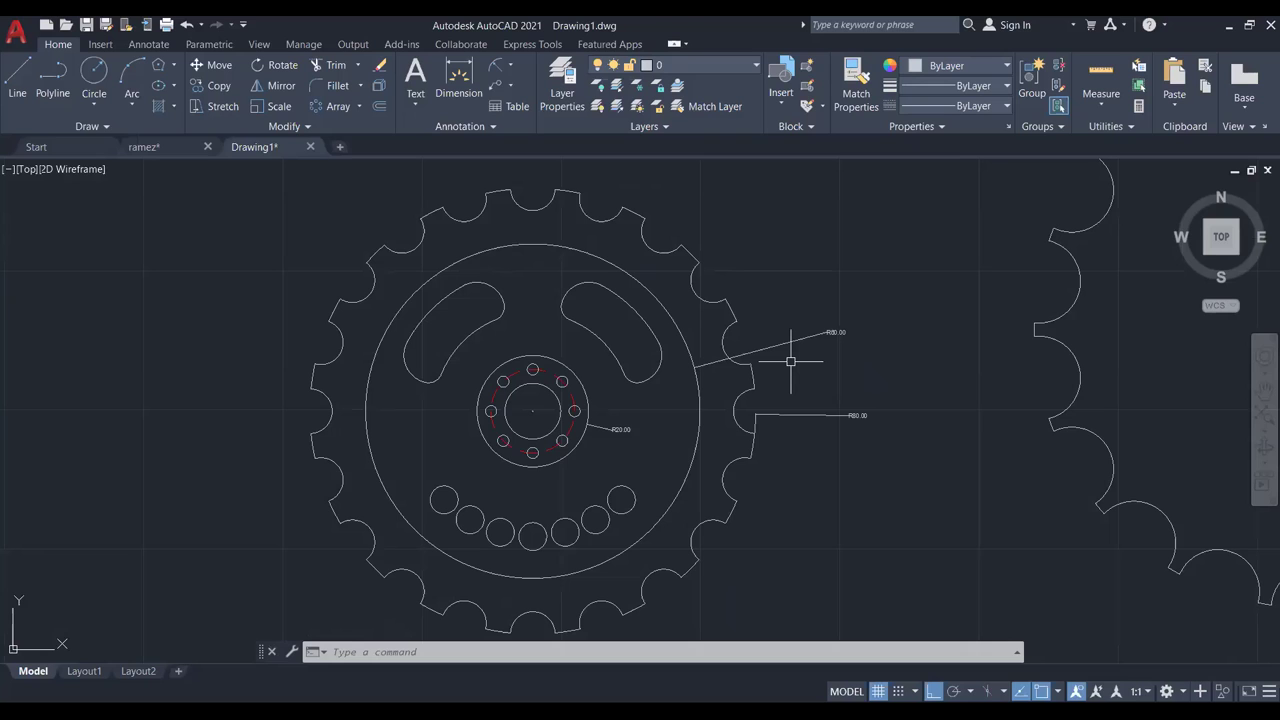
Delete the arrayed notch arcs of the second gear outline.
scroll(791, 363, "down", 3)
middle_click_drag(923, 357, 766, 334)
left_click(988, 261)
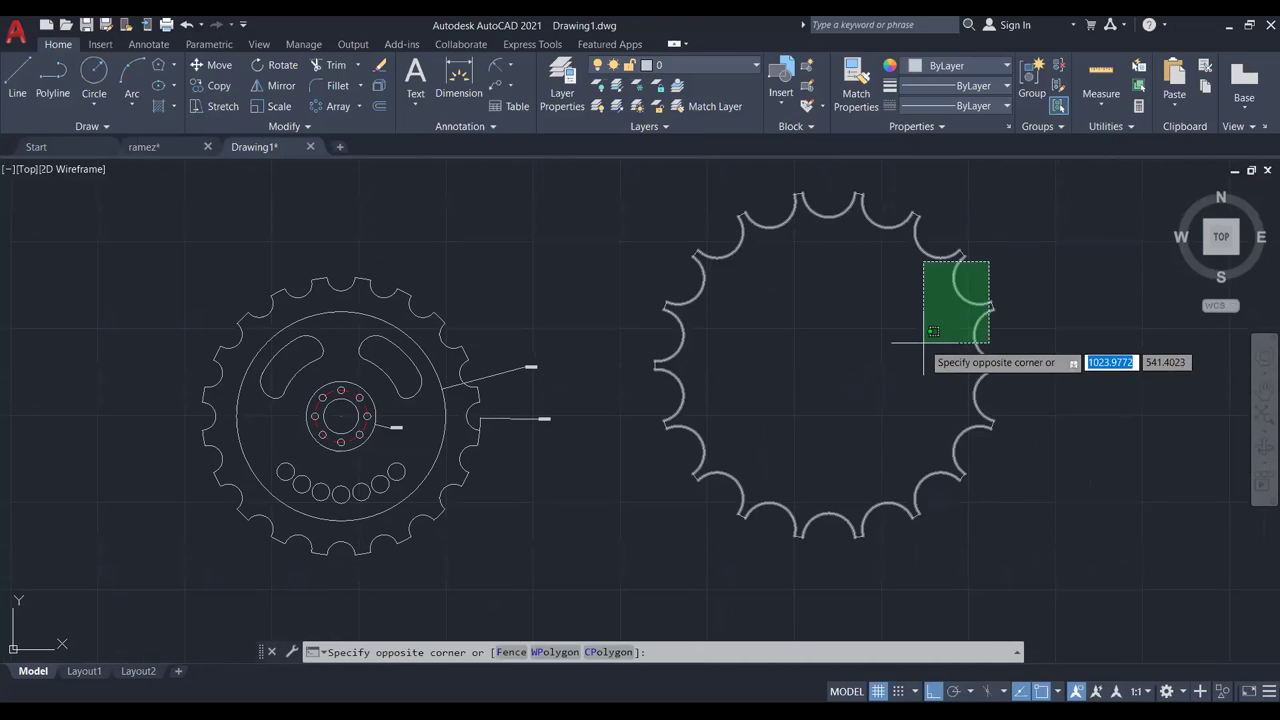
left_click(918, 350)
key("Delete")
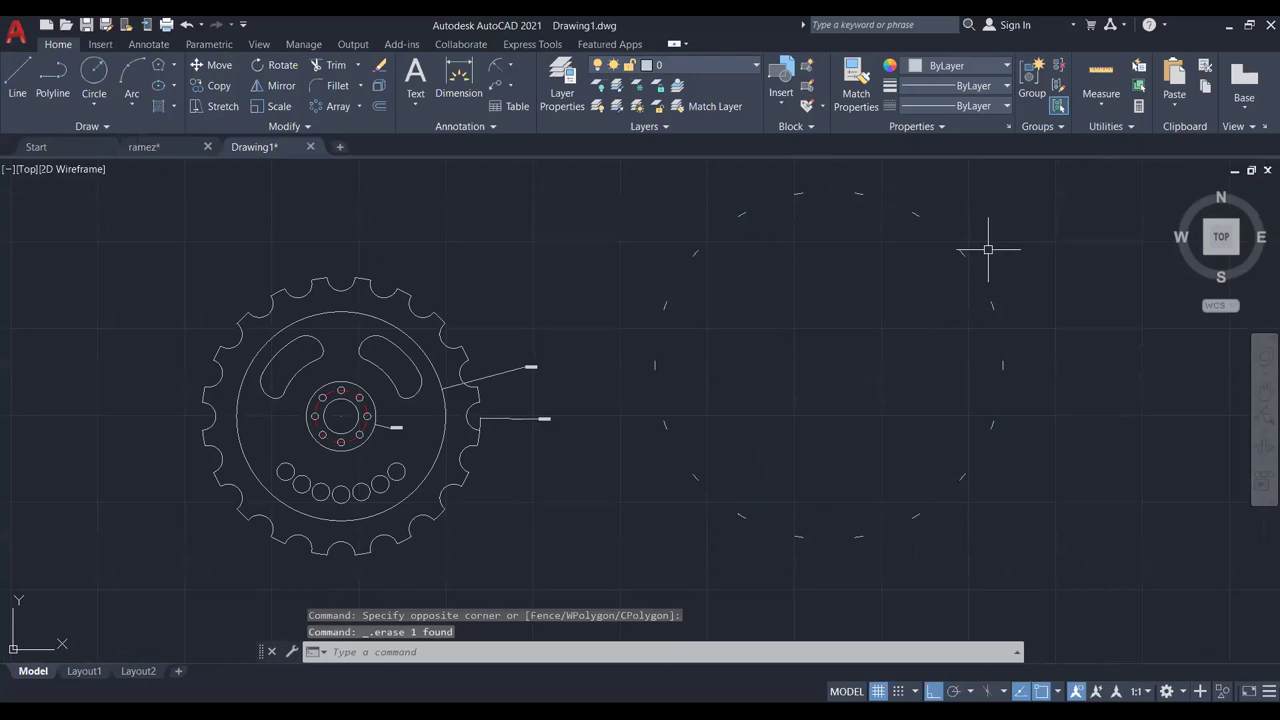
Delete all remaining rim segments of the second gear outline so that only the finished gear is left.
scroll(1001, 234, "down", 1)
scroll(1001, 234, "up", 1)
scroll(1001, 234, "up", 1)
scroll(1001, 234, "down", 1)
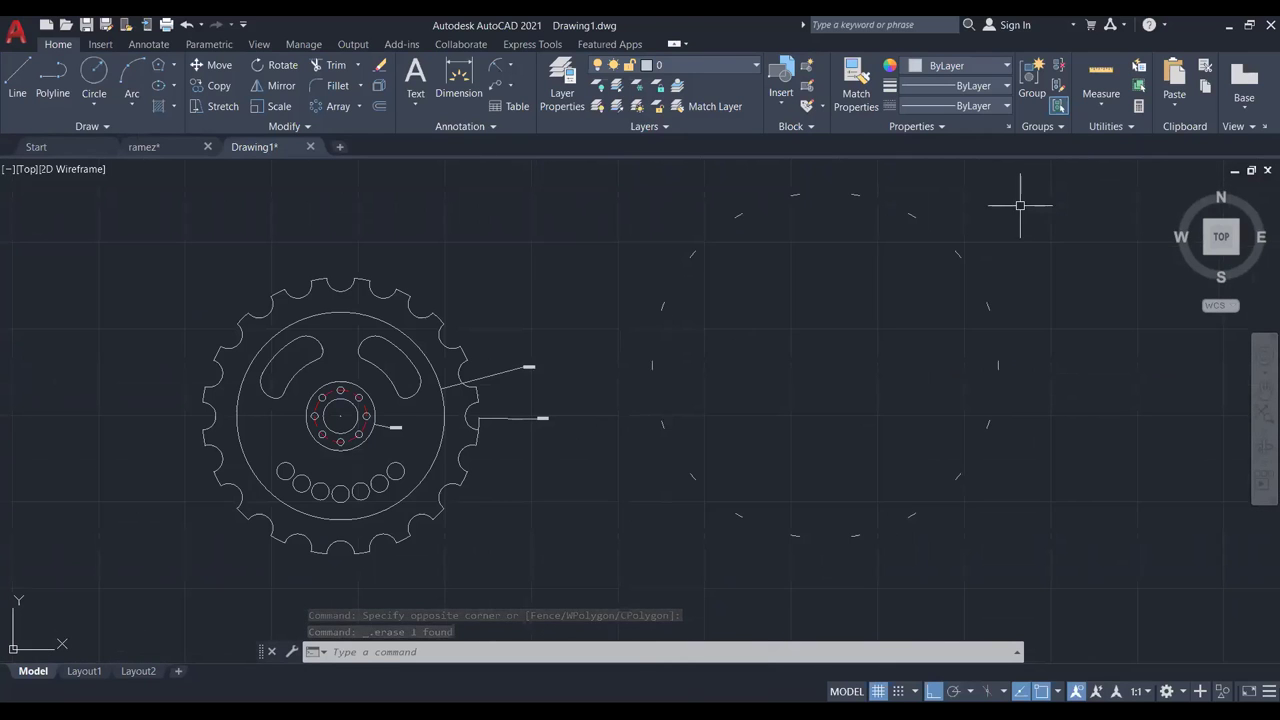
left_click(1020, 202)
left_click(616, 608)
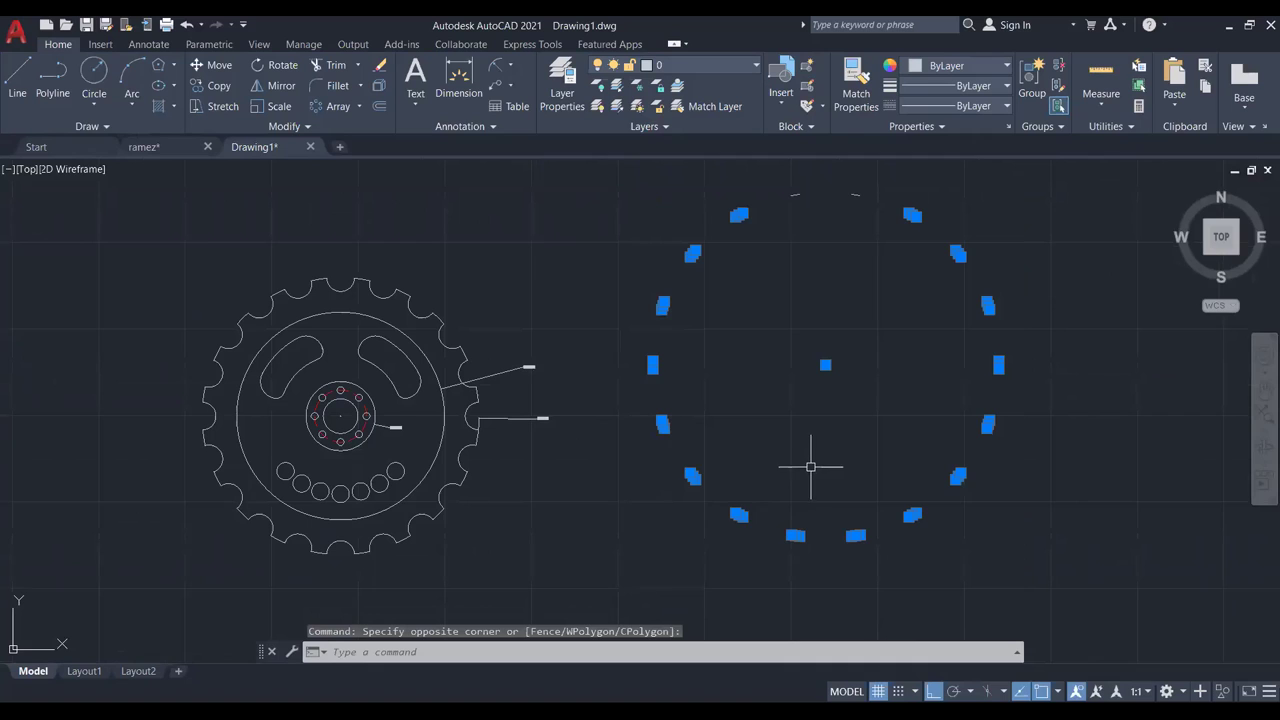
key("Delete")
middle_click_drag(854, 334, 862, 424)
left_click(923, 228)
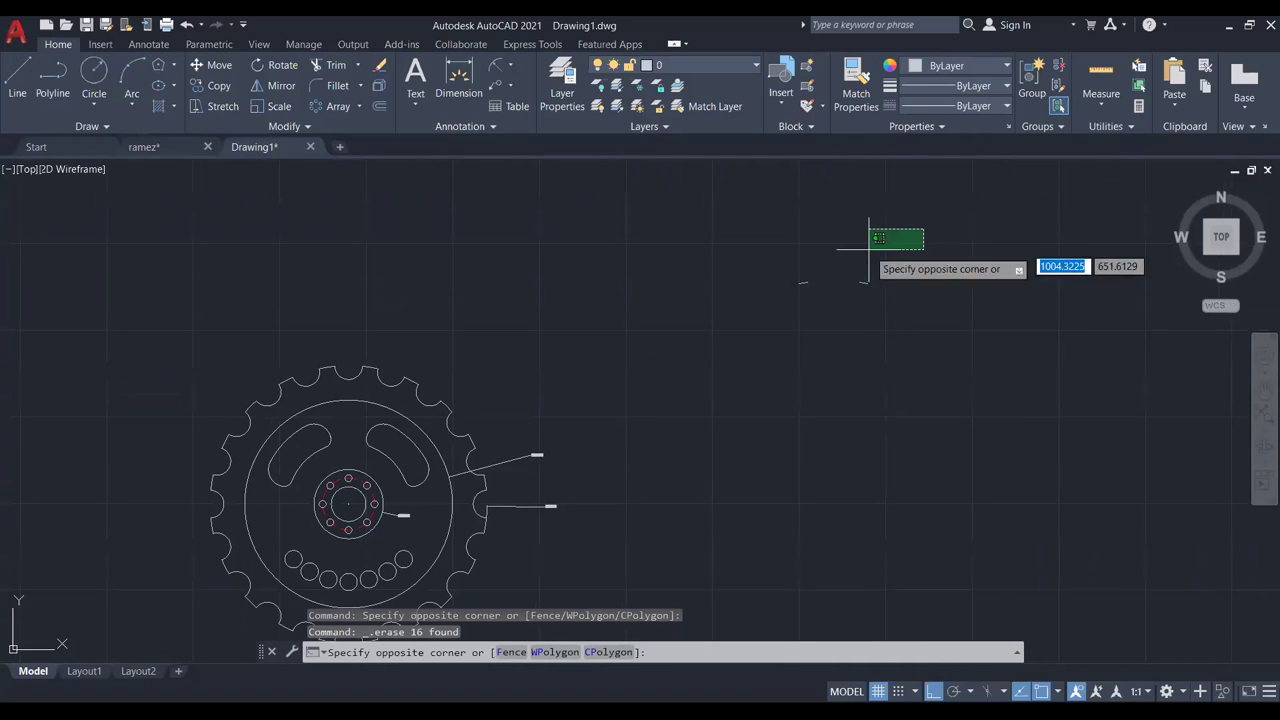
left_click(710, 368)
key("Delete")
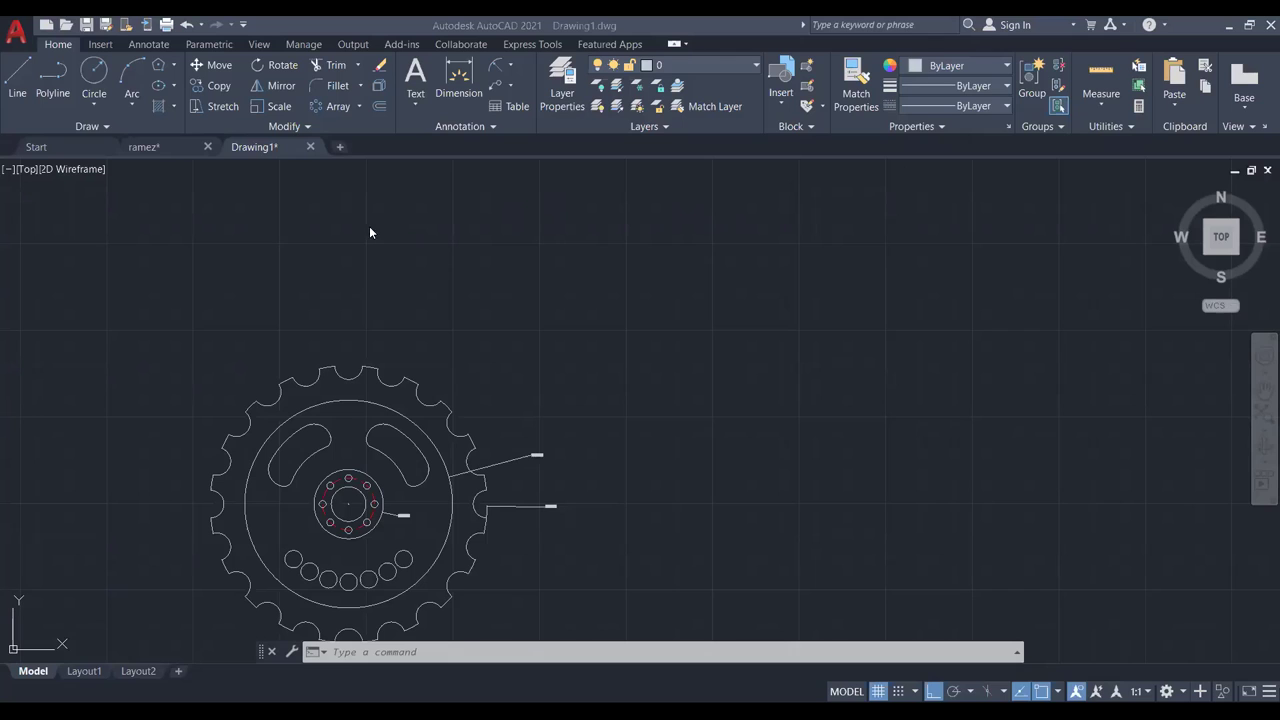
Switch to the other open drawing, which holds the 3D stepped block model.
mouse_move(170, 153)
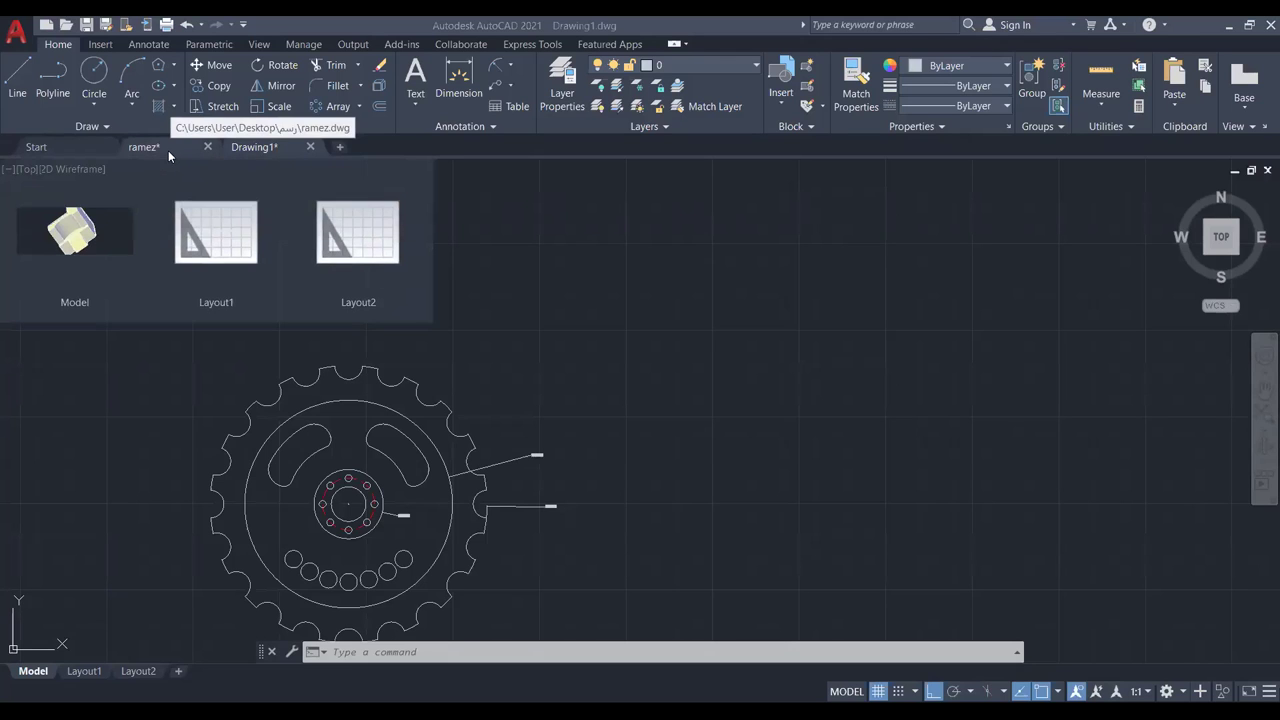
left_click(165, 150)
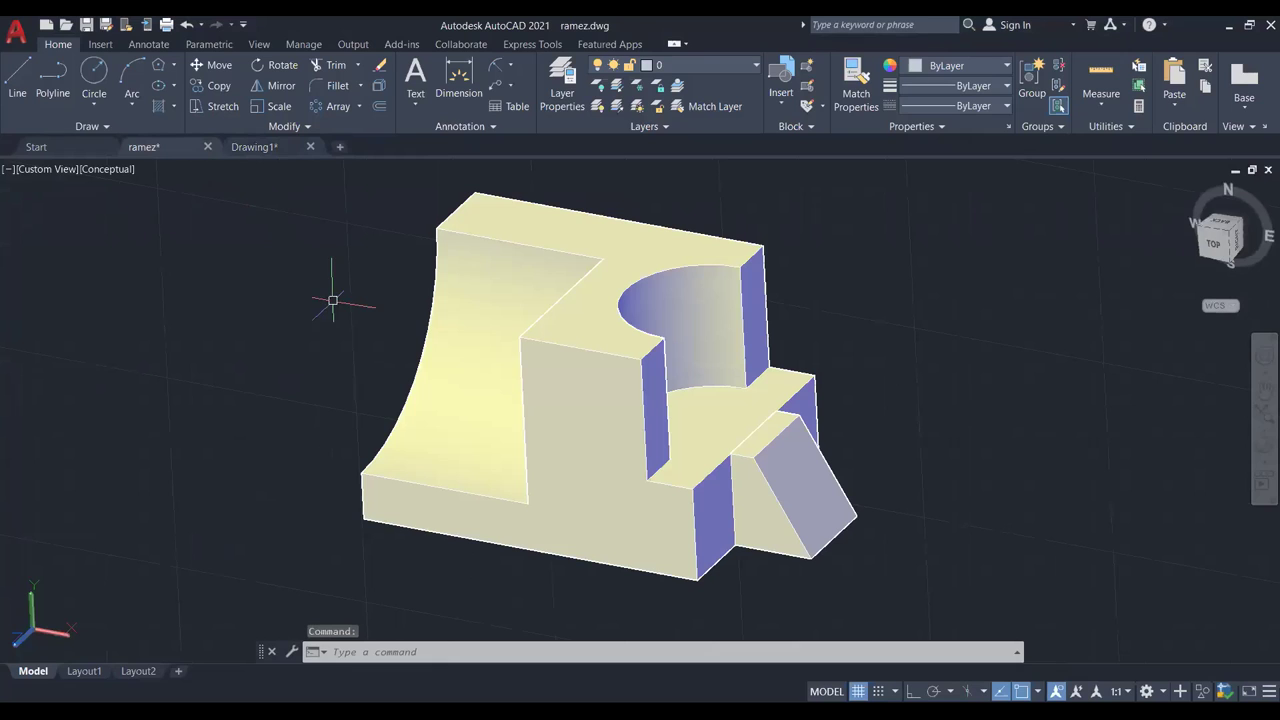
middle_click_drag(940, 309, 914, 306)
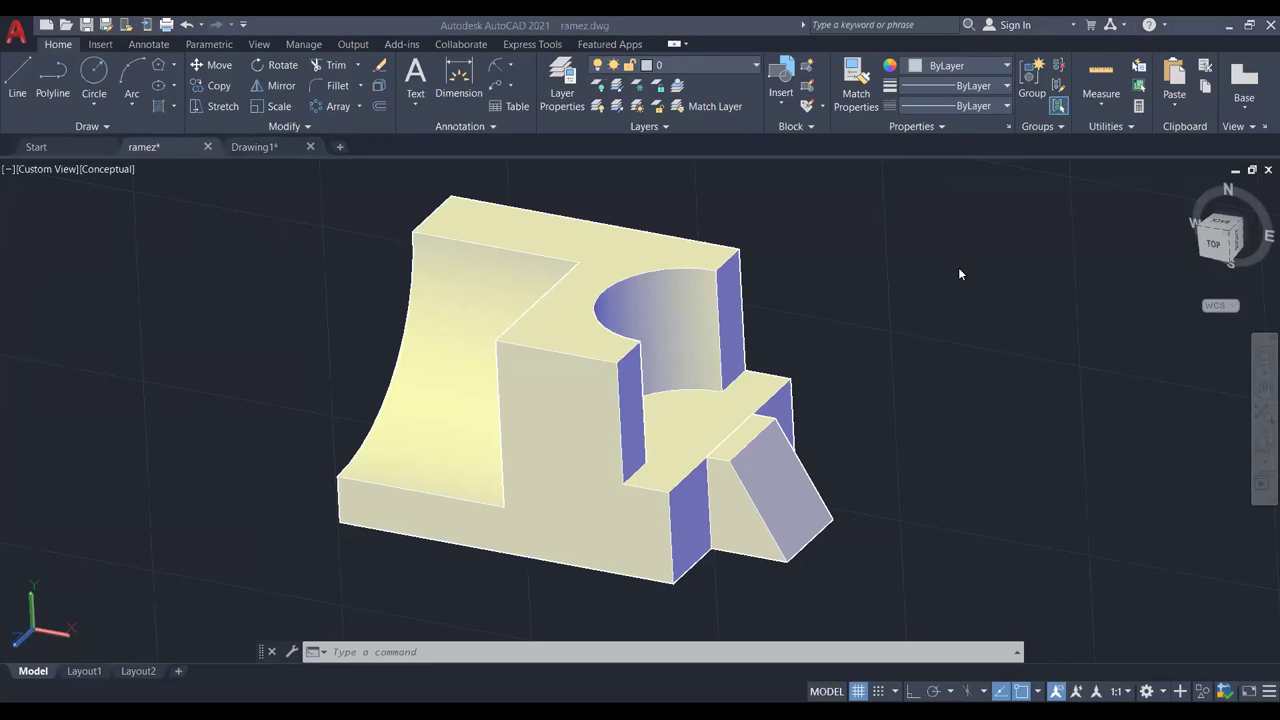
Free-orbit the 3D block to examine its curved side, its cylindrical cutout and the stepped right face with the wedge.
left_click(1261, 462)
left_click(1180, 489)
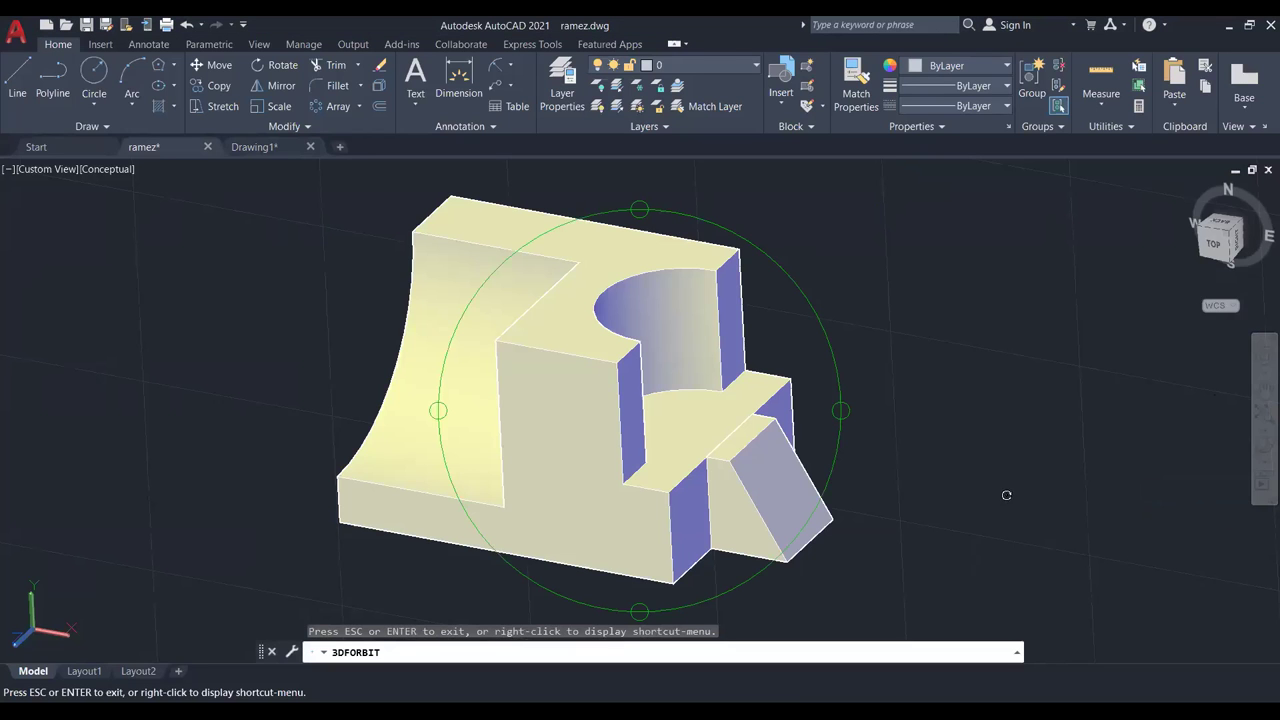
left_click_drag(843, 409, 809, 403)
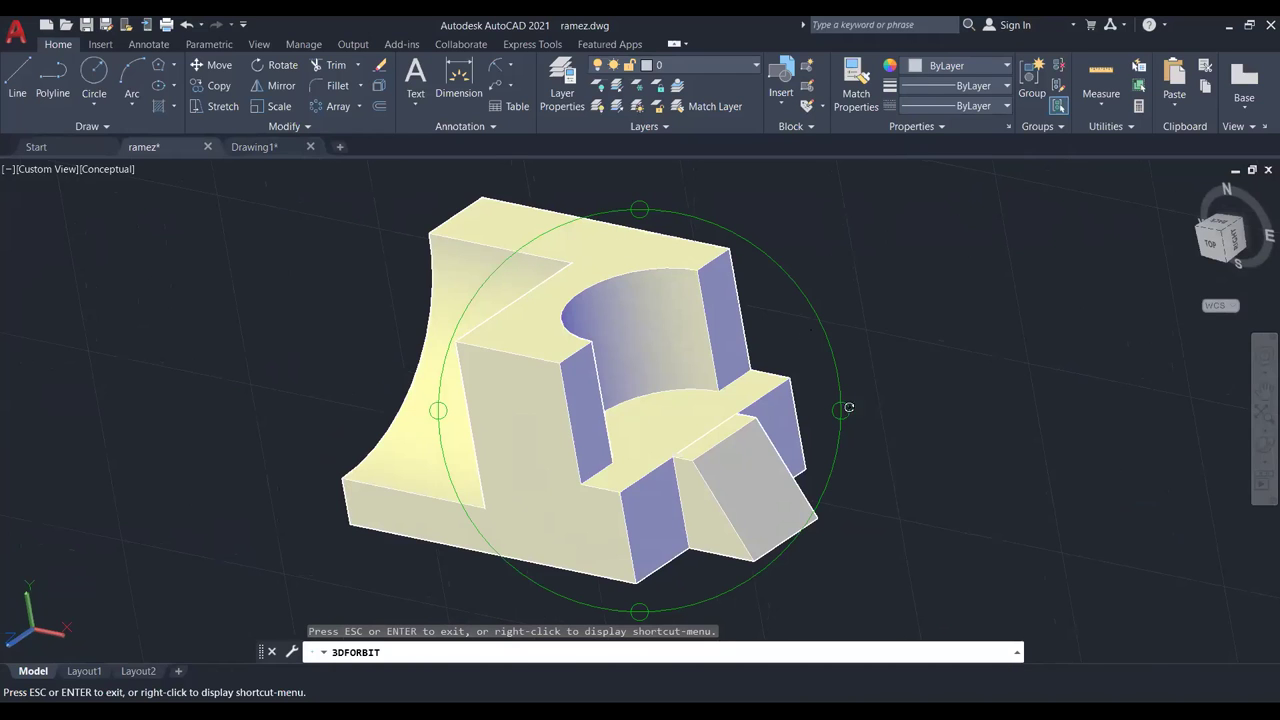
left_click_drag(848, 407, 885, 395)
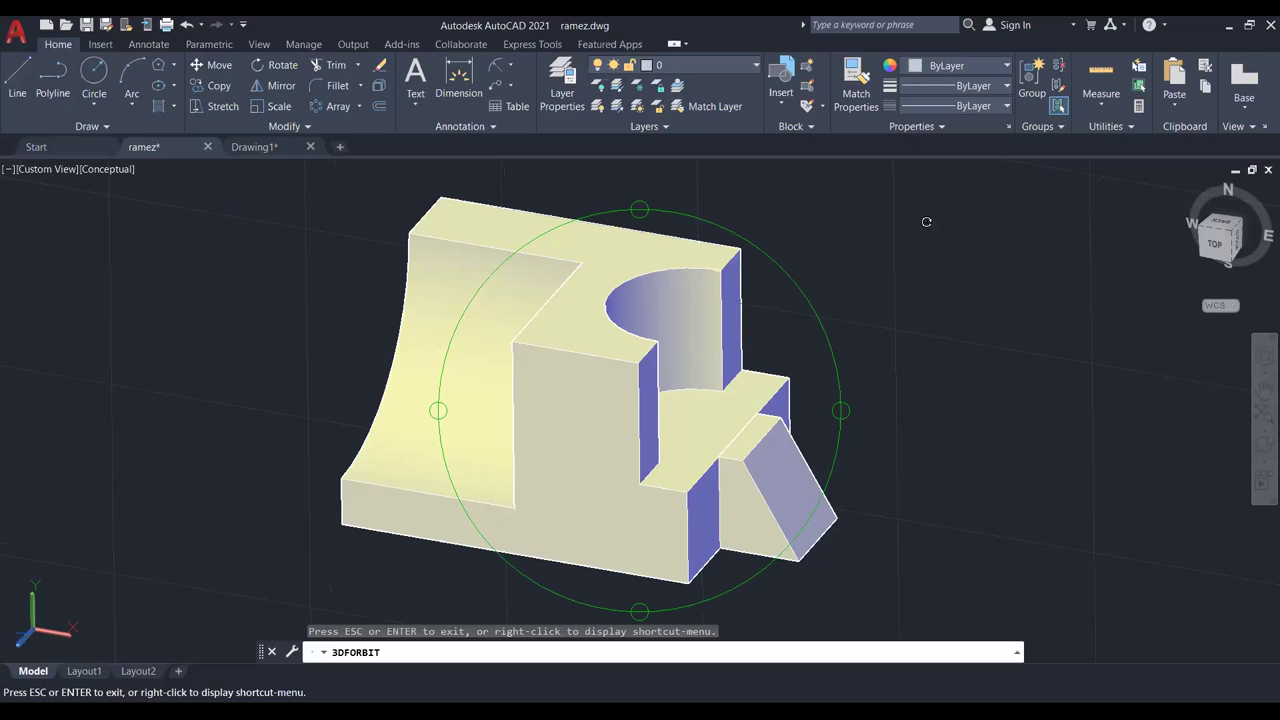
mouse_move(840, 410)
left_mouse_down()
mouse_move(780, 400)
mouse_move(735, 442)
left_mouse_up()
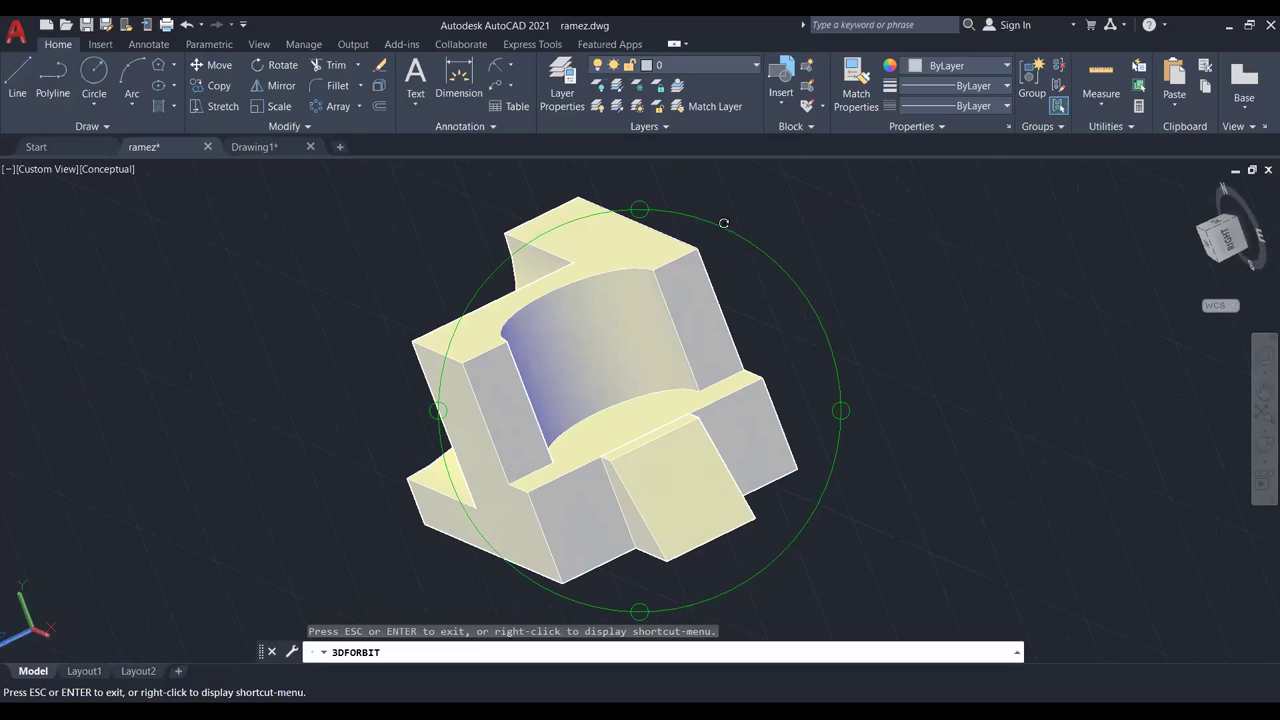
left_click_drag(724, 223, 789, 246)
mouse_move(837, 409)
left_mouse_down()
mouse_move(811, 417)
mouse_move(840, 406)
left_mouse_up()
left_click_drag(634, 211, 680, 212)
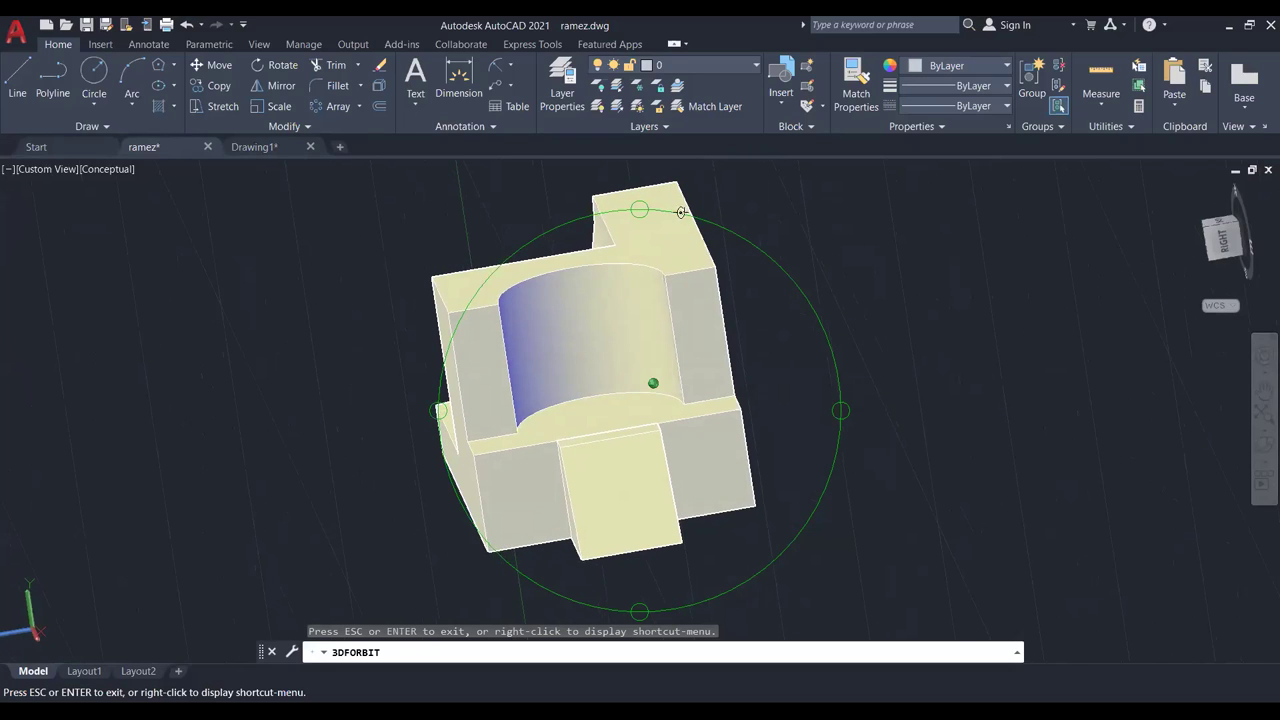
mouse_move(846, 404)
left_mouse_down()
mouse_move(837, 424)
mouse_move(837, 407)
left_mouse_up()
left_click_drag(634, 208, 588, 177)
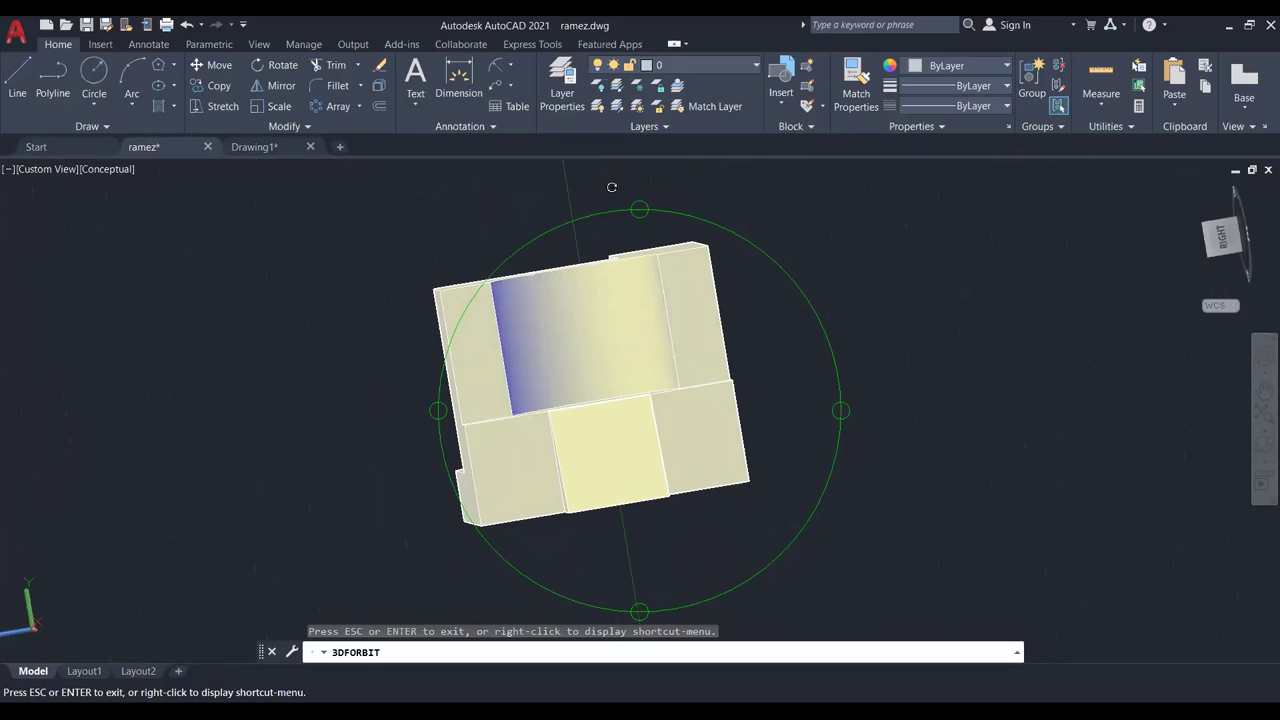
left_click_drag(817, 412, 815, 410)
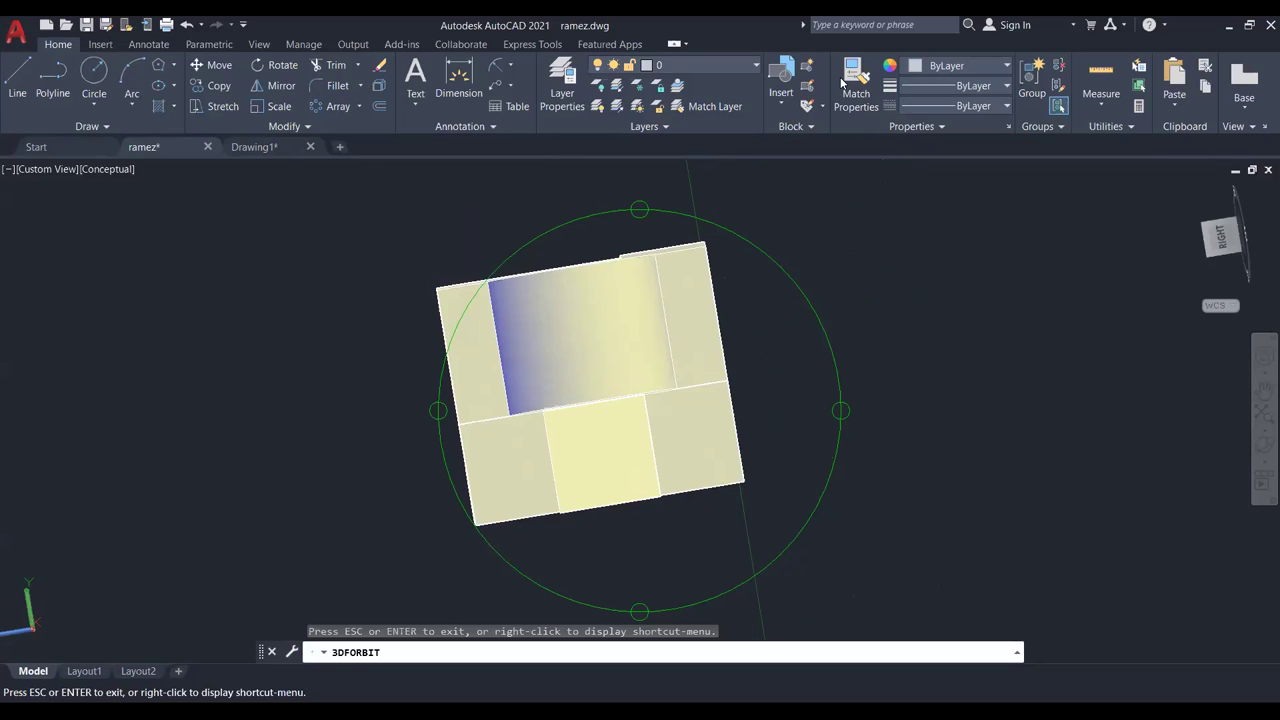
key("Escape")
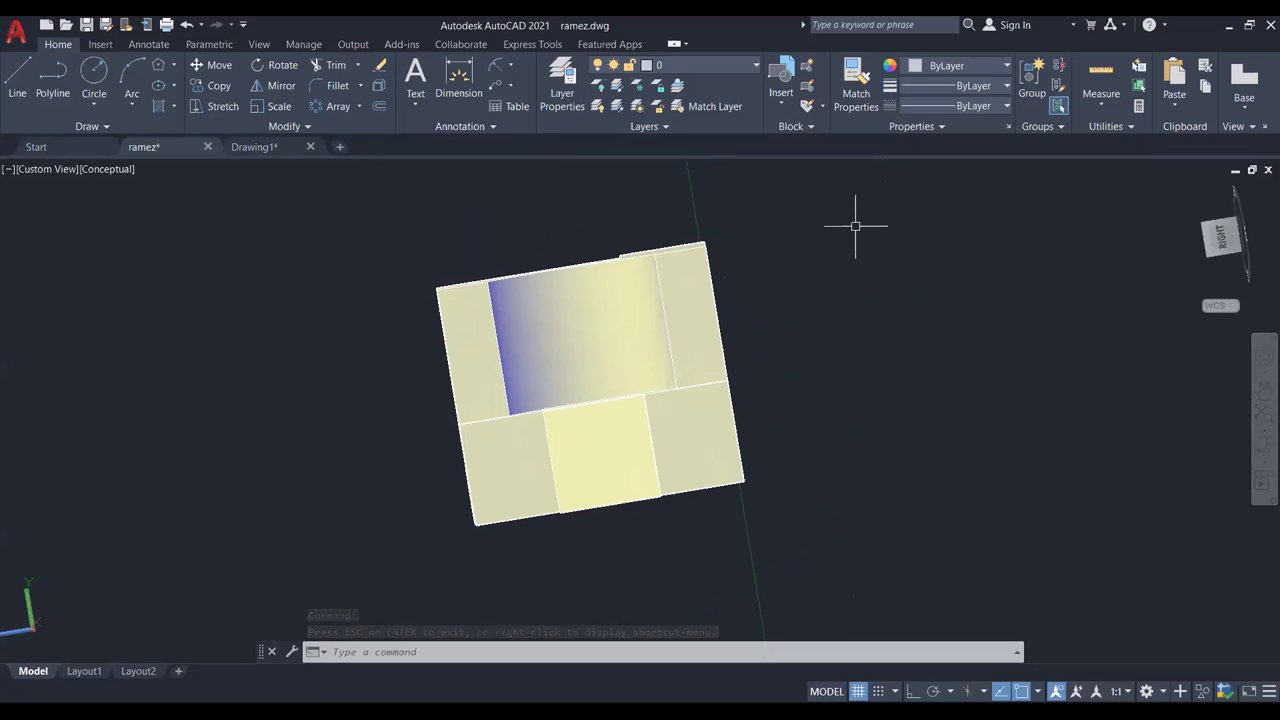
middle_click_drag(436, 204, 500, 177)
left_click(14, 74)
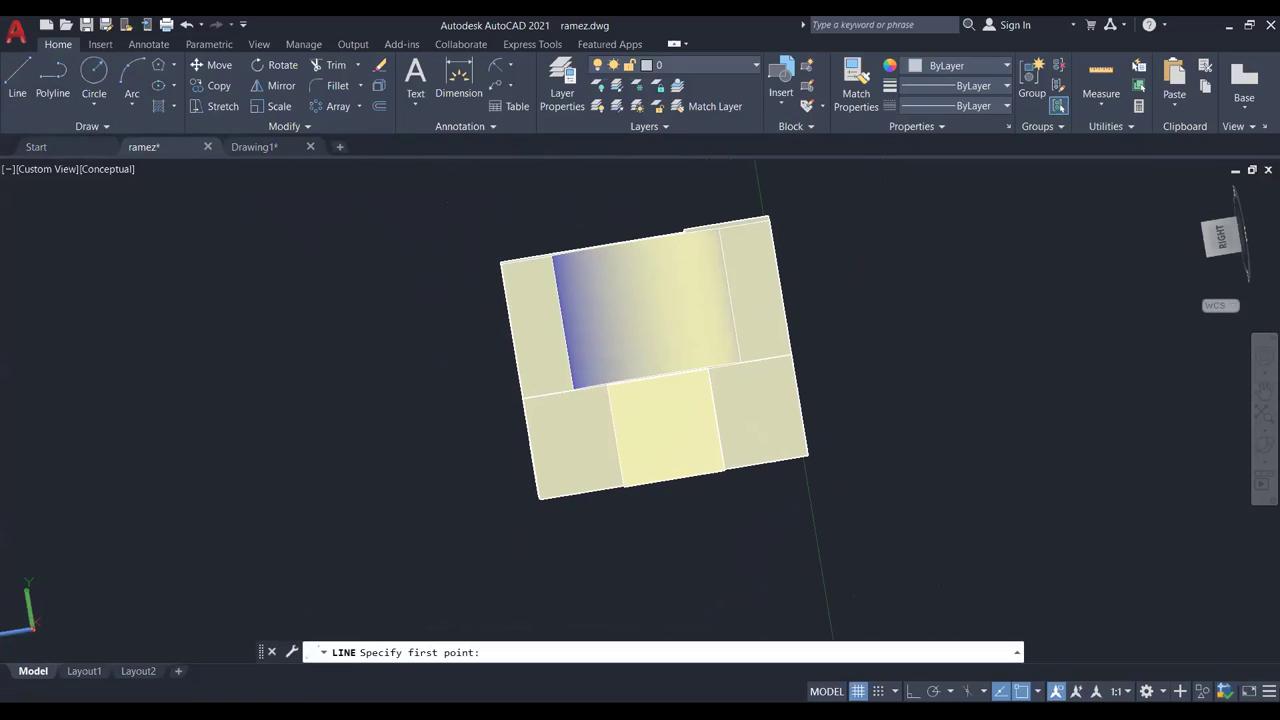
left_click(373, 280)
scroll(192, 355, "down", 3)
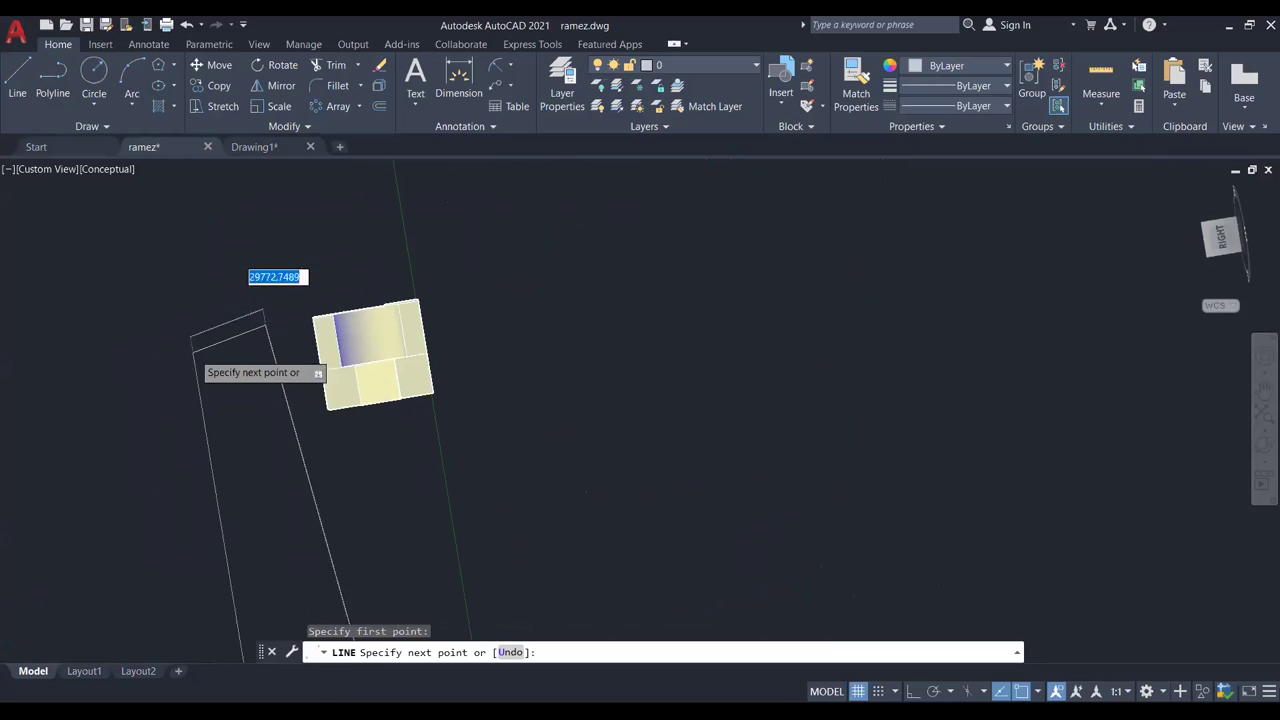
scroll(192, 352, "up", 3)
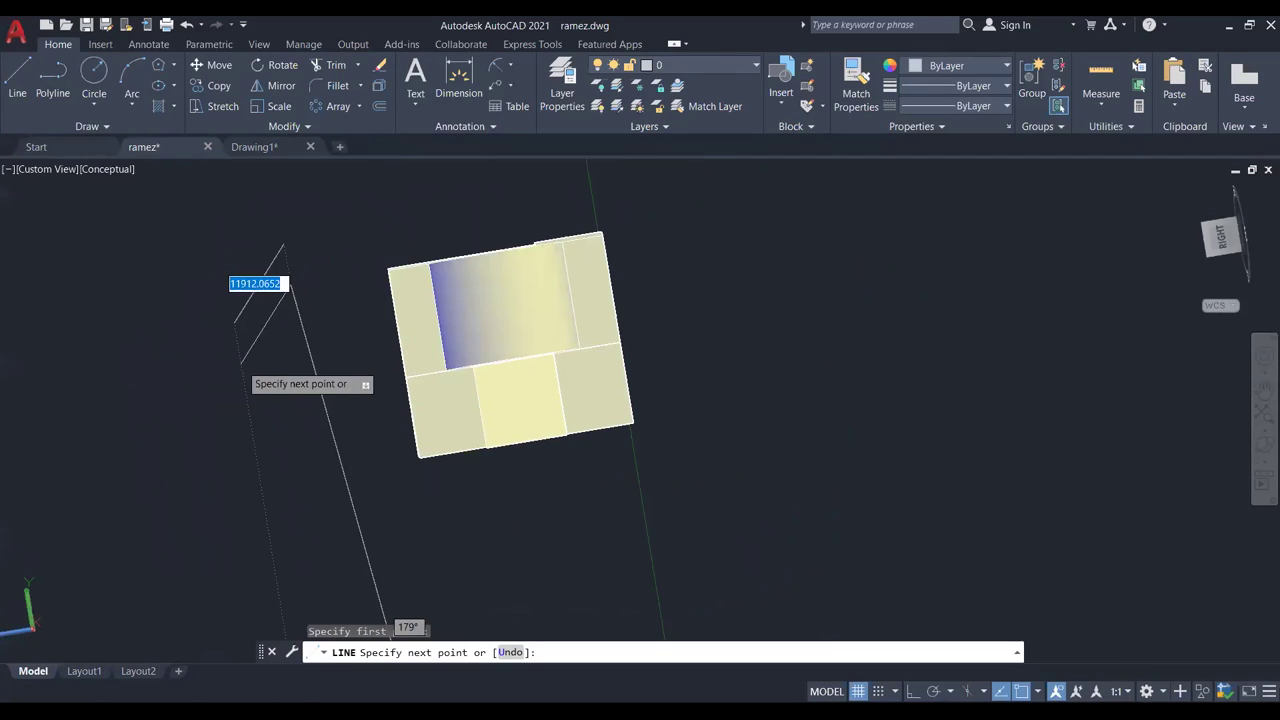
scroll(276, 348, "up", 2)
key("Escape")
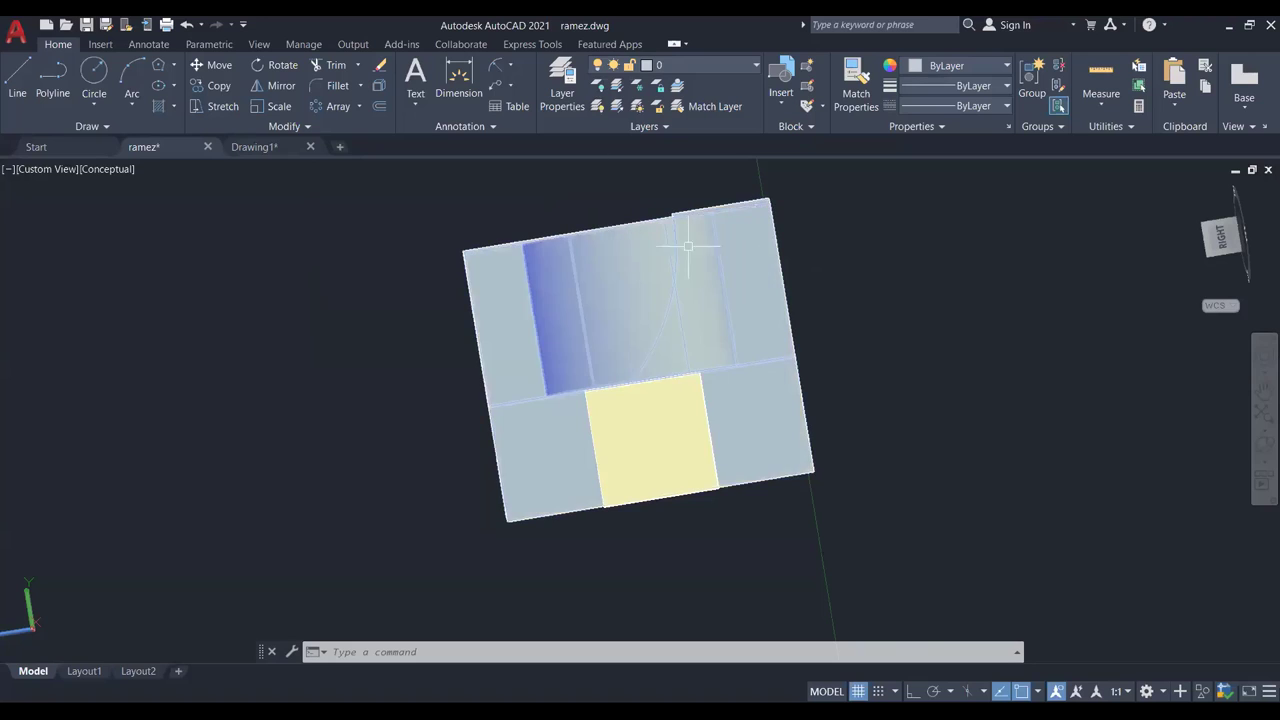
Free-orbit the block to an oblique view and examine its curved side, its cylindrical cutout and the separate wedge on the lower step.
left_click(752, 270)
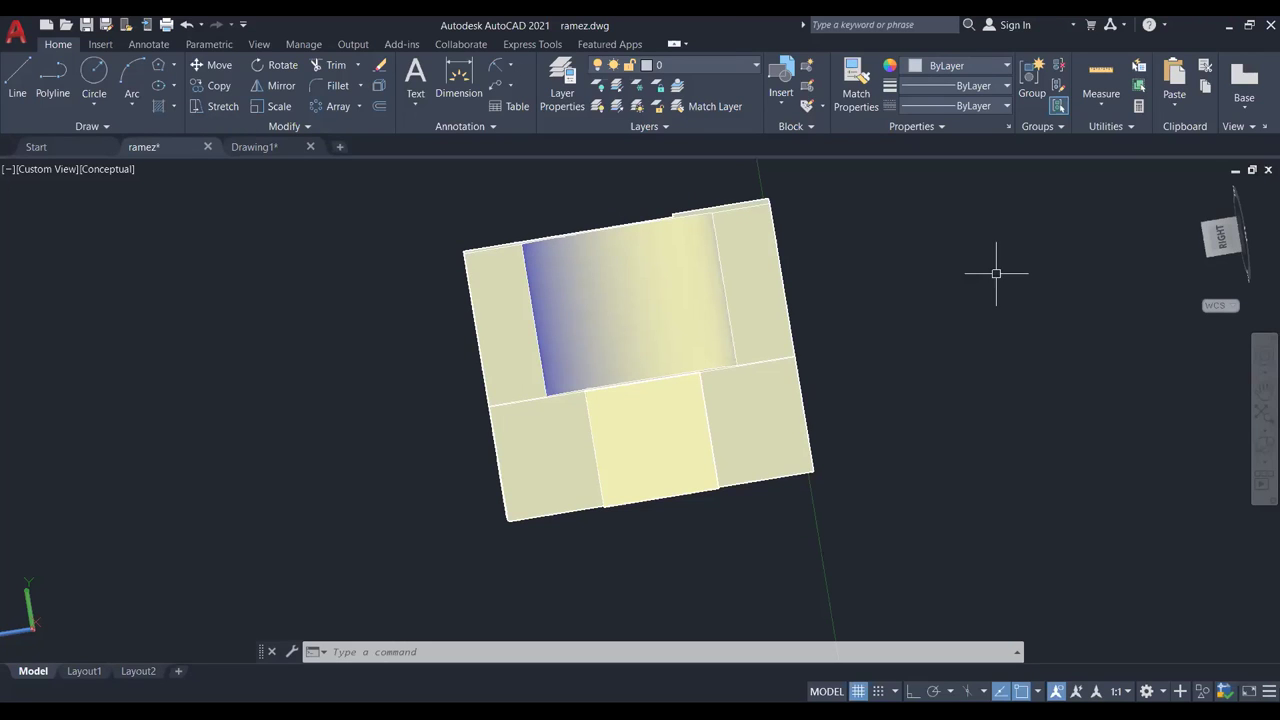
left_click(1264, 462)
left_click(1218, 491)
left_click_drag(691, 251, 717, 315)
left_click_drag(595, 254, 470, 383)
mouse_move(788, 285)
left_mouse_down()
mouse_move(791, 323)
mouse_move(802, 267)
left_mouse_up()
key("Escape")
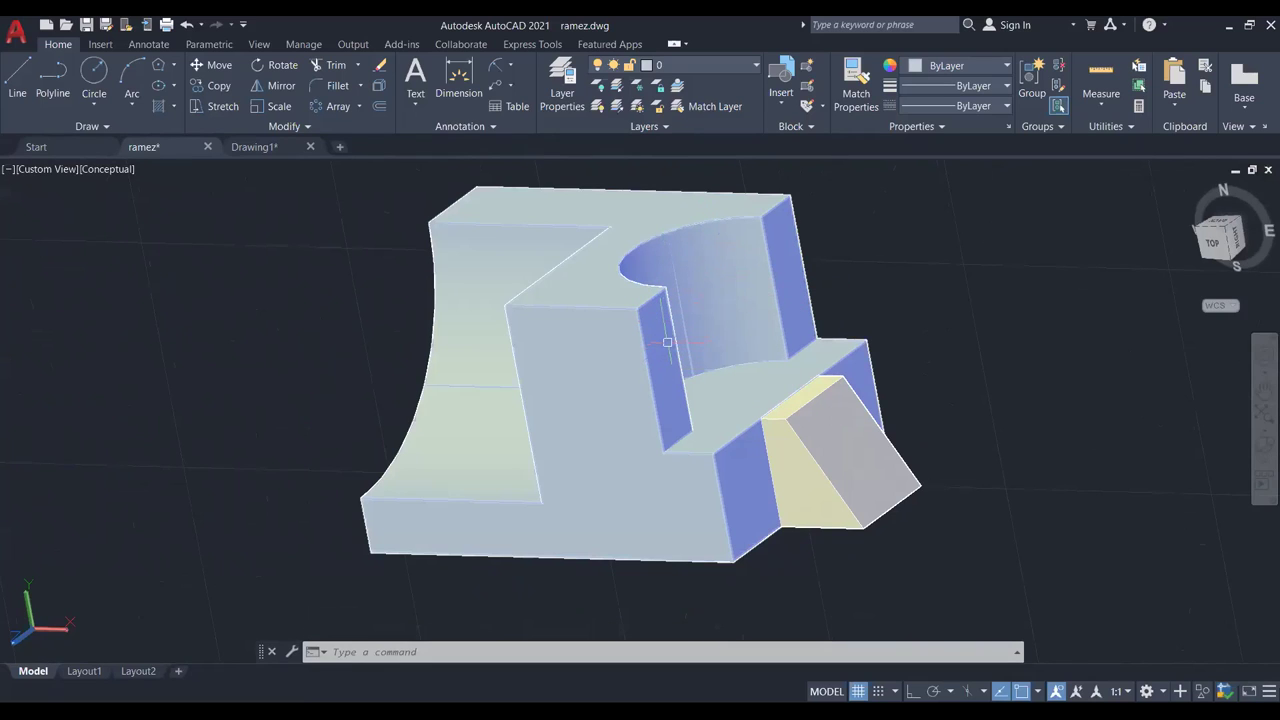
key("Escape")
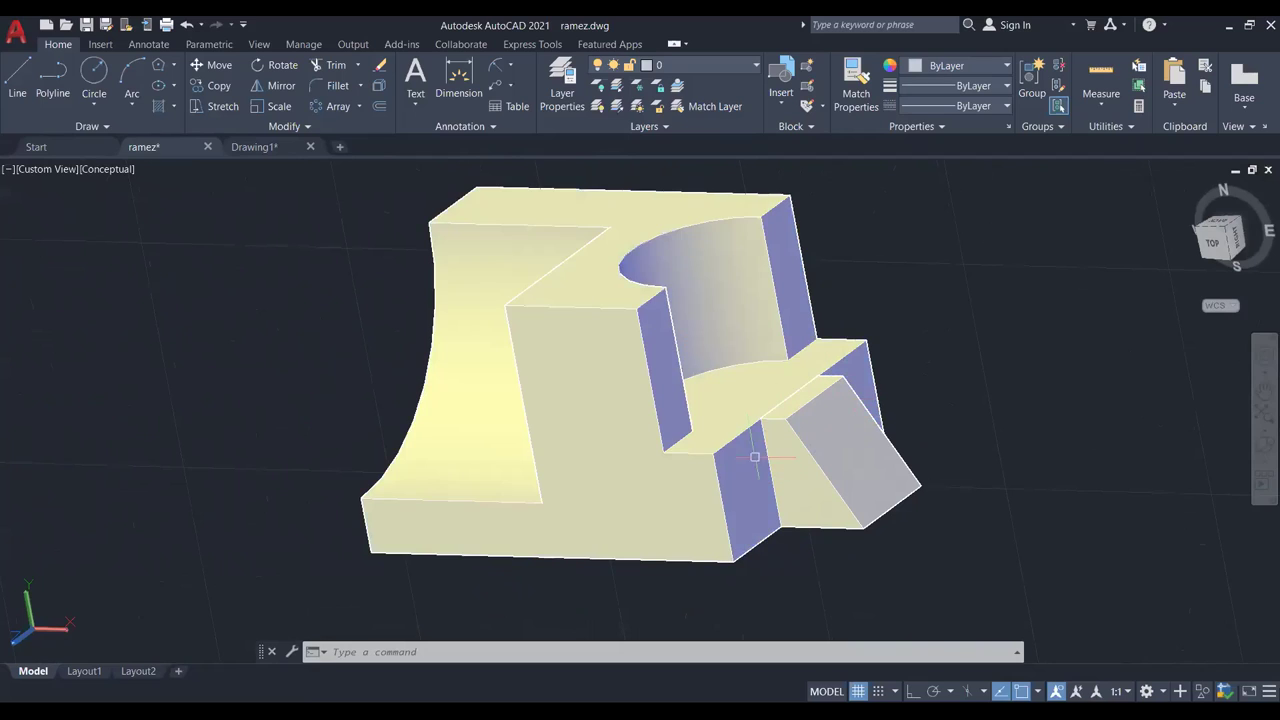
left_click(852, 415)
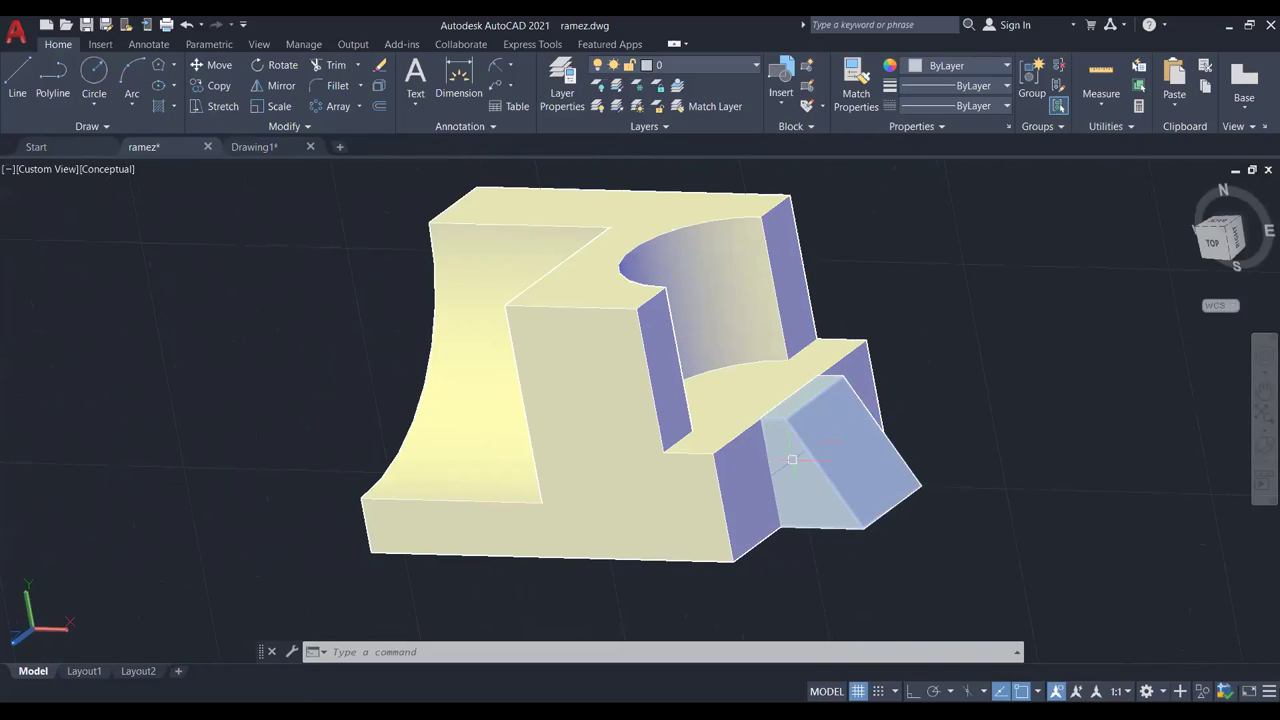
key("Escape")
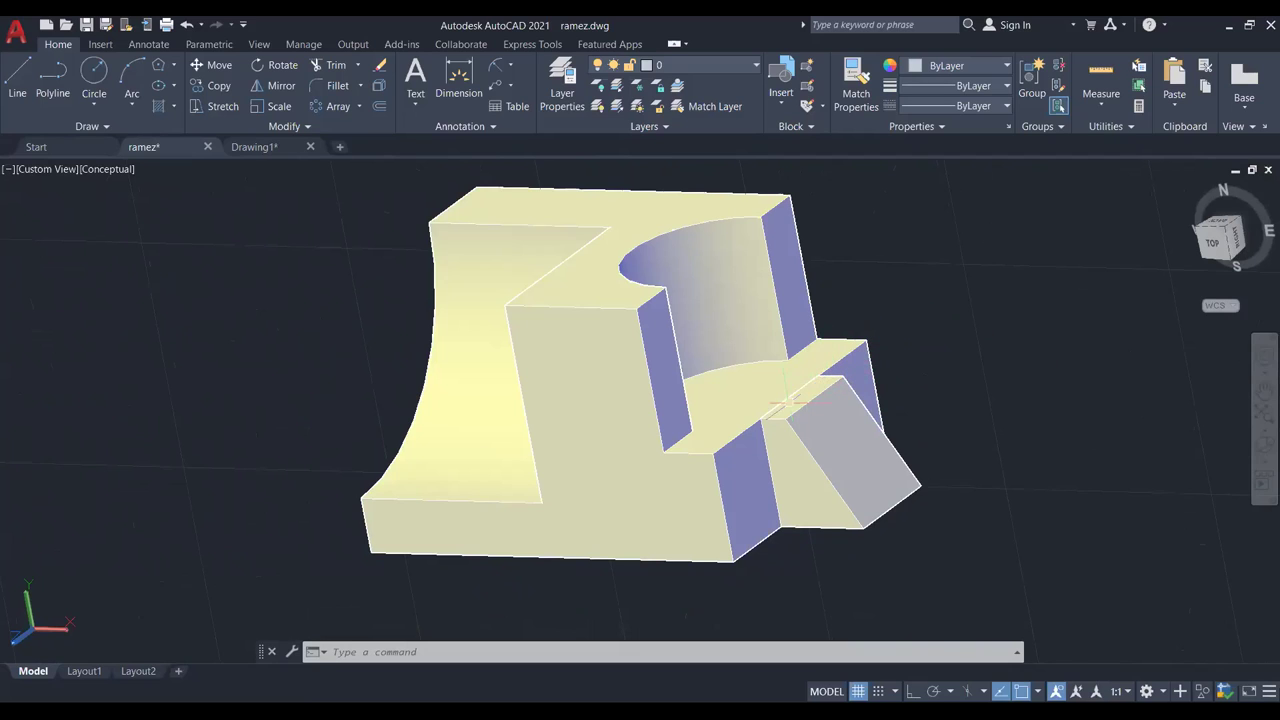
left_click(728, 456)
key("Escape")
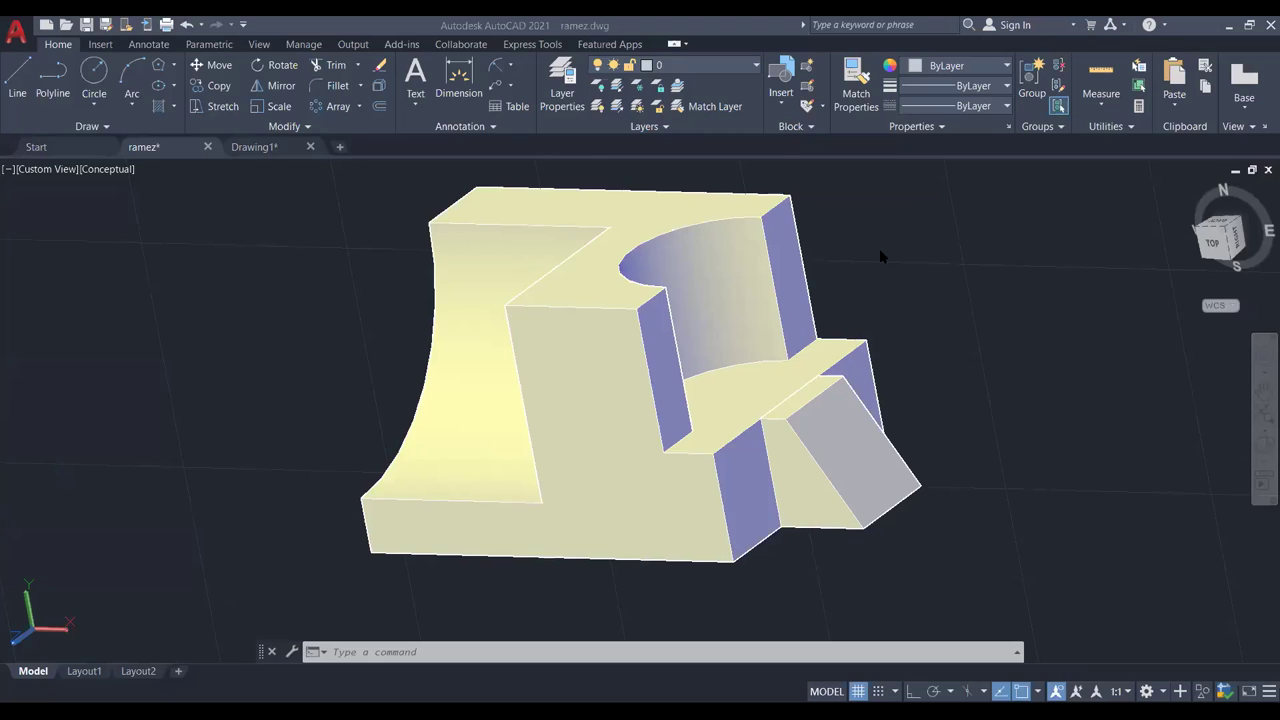
middle_click_drag(965, 352, 878, 250)
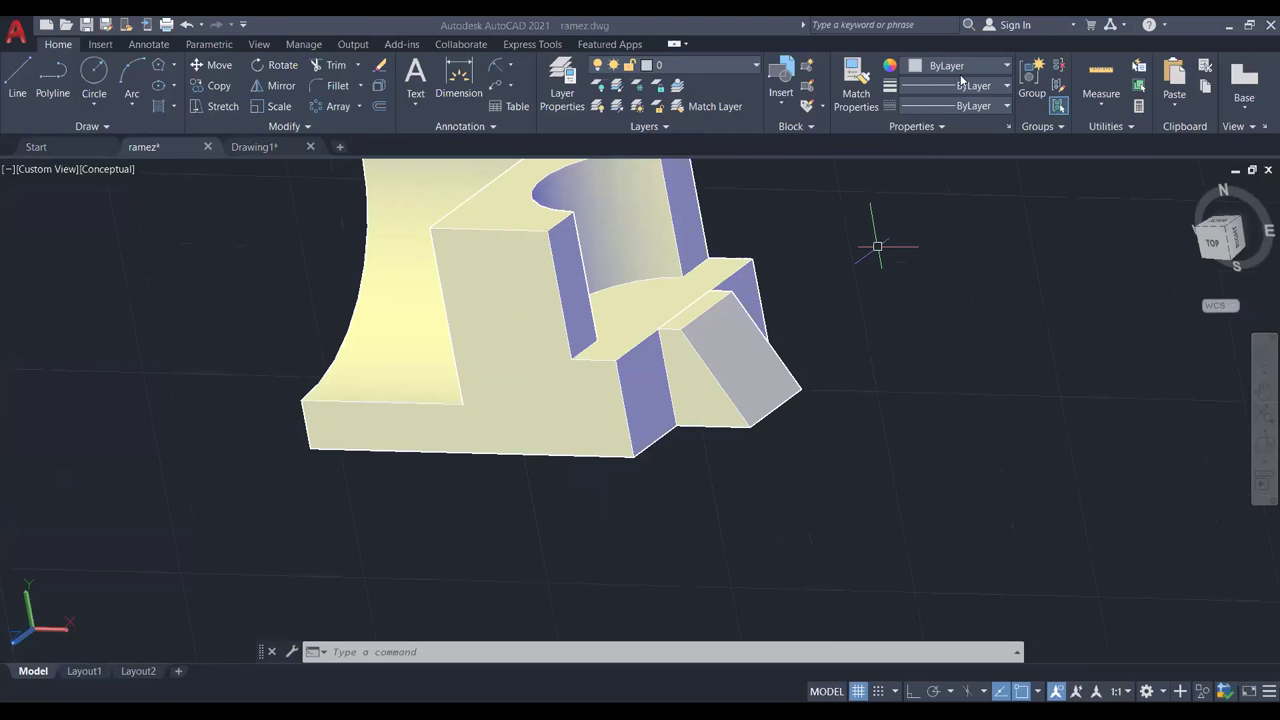
middle_click_drag(845, 203, 871, 414)
scroll(843, 371, "up", 3)
scroll(843, 371, "down", 4)
middle_click_drag(843, 371, 843, 357)
scroll(838, 352, "up", 2)
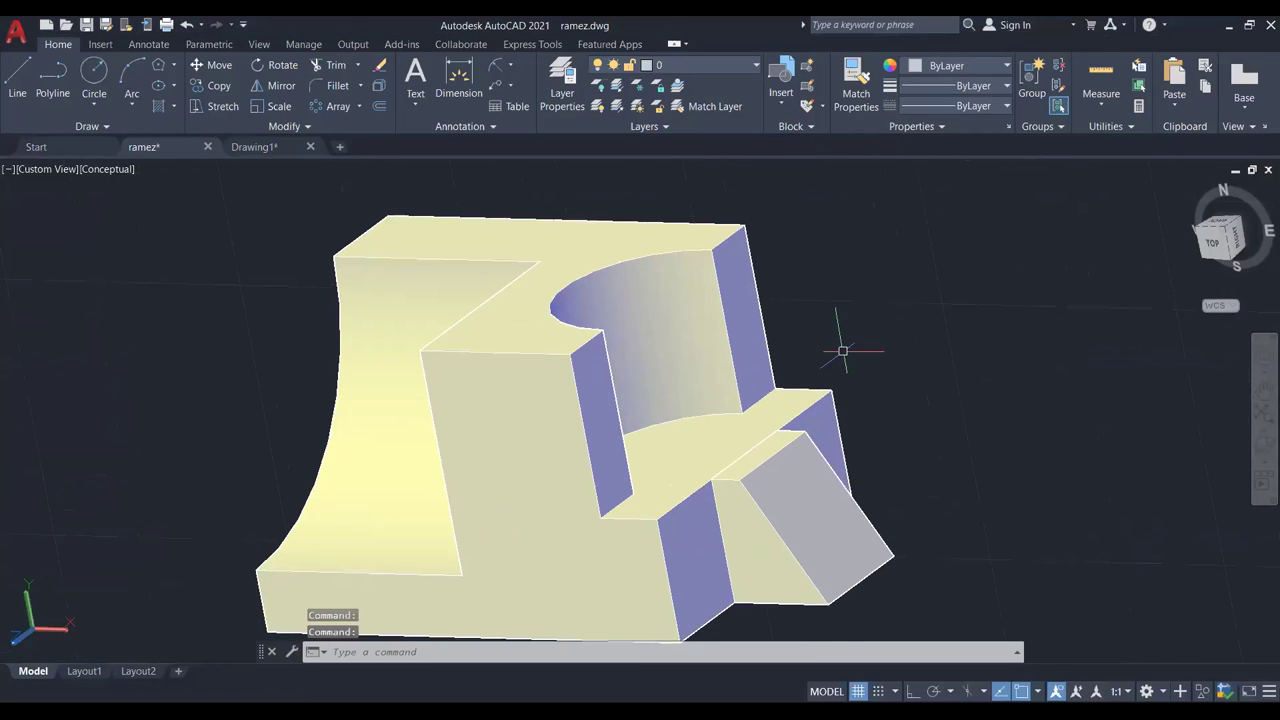
middle_click_drag(936, 280, 1015, 263)
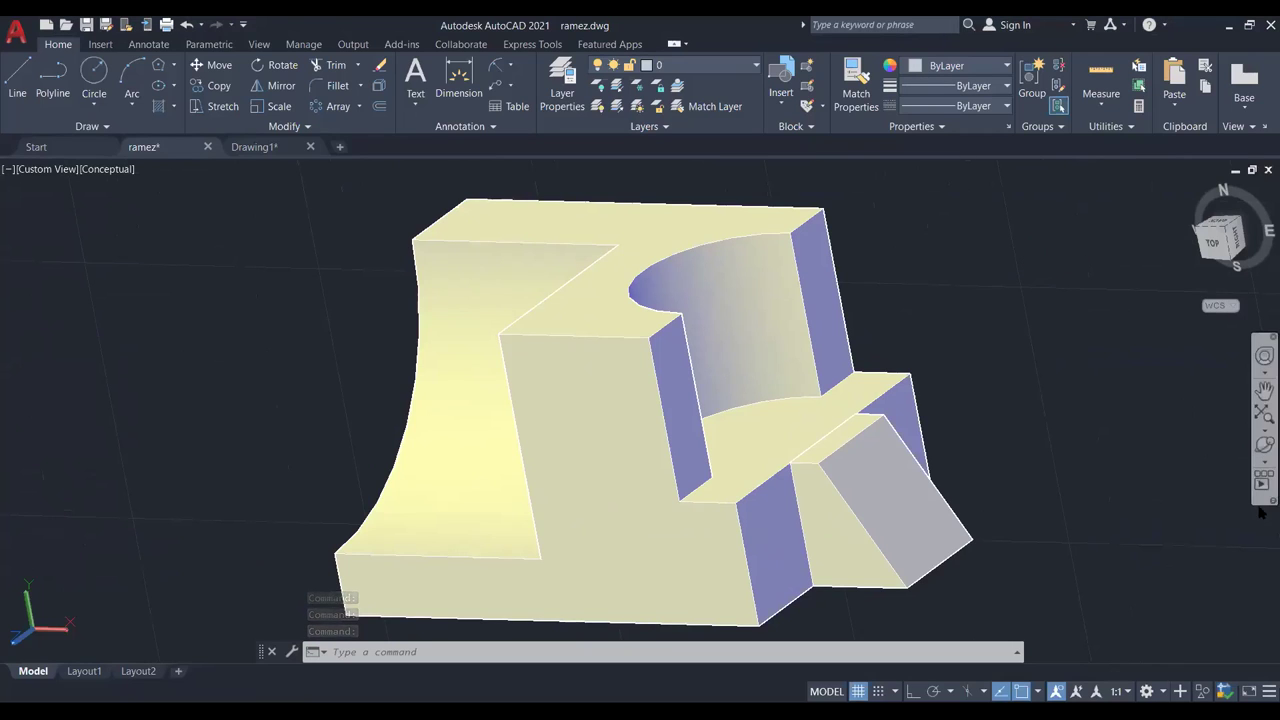
Free-orbit the block to its cutout and wedge side and back to the oblique view, examining the main body's curved recess and cutout.
left_click(1263, 445)
left_click_drag(833, 414, 734, 434)
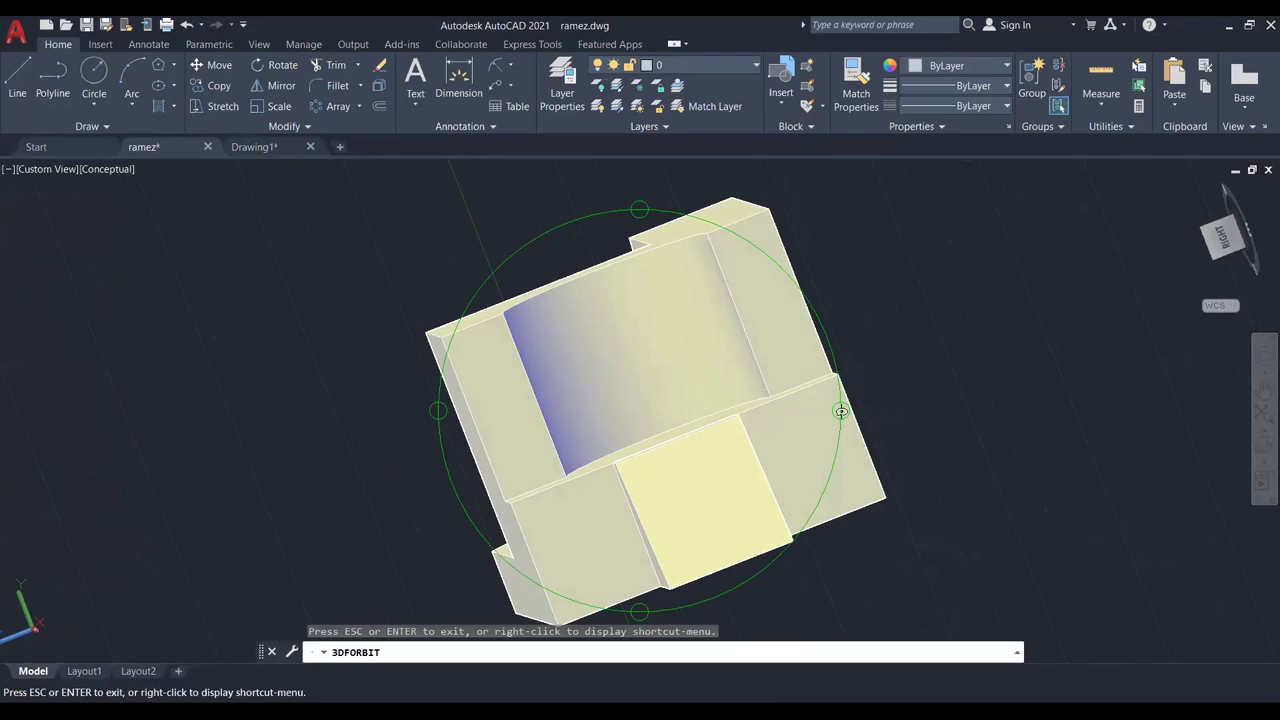
left_click_drag(841, 411, 826, 333)
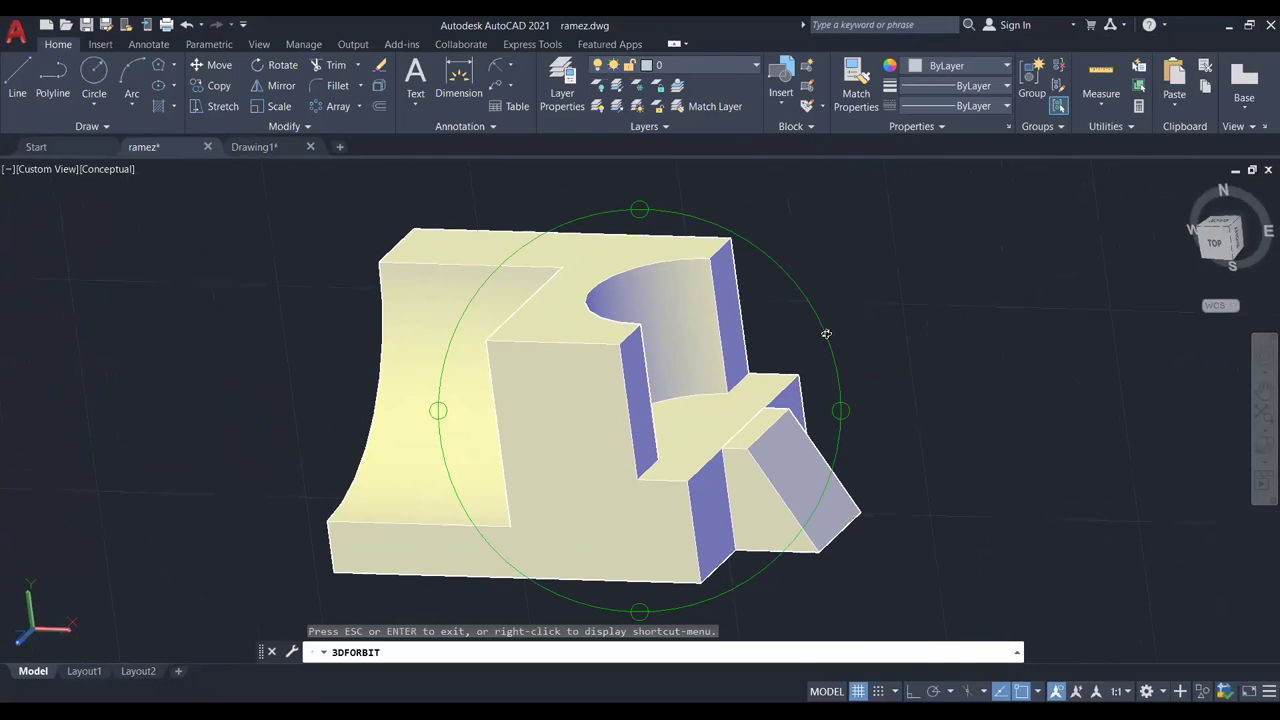
key("Escape")
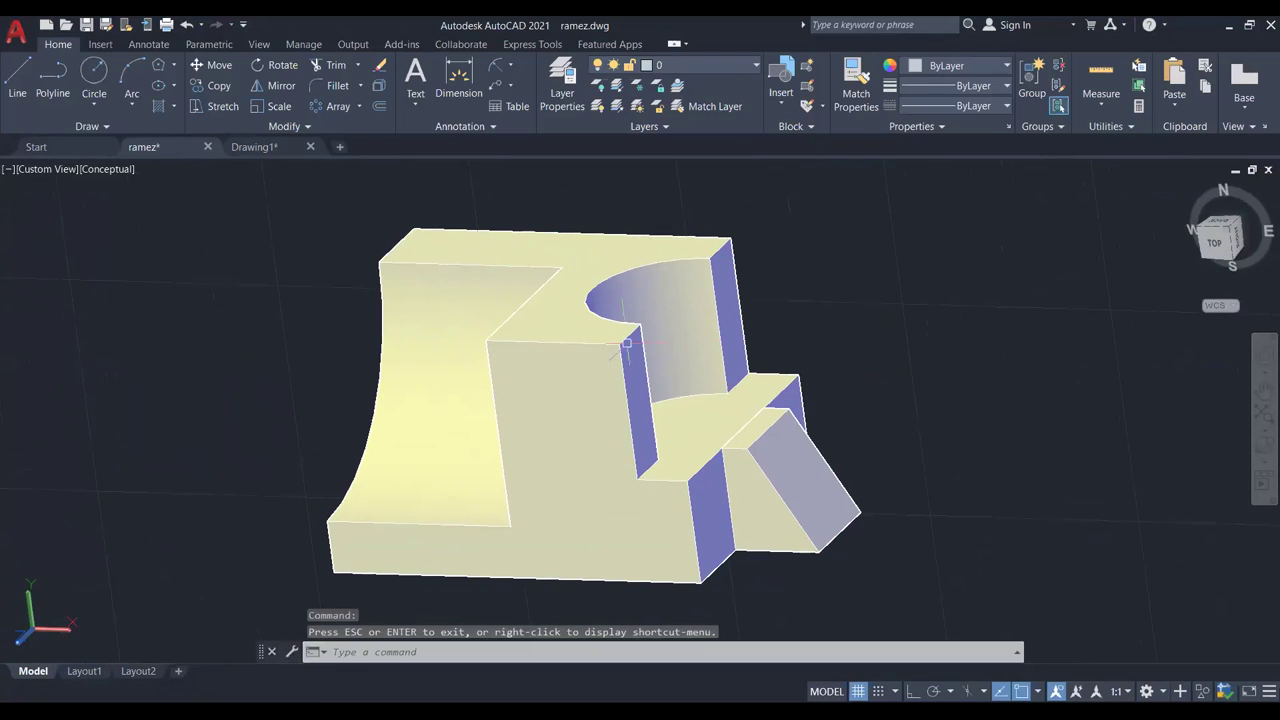
left_click(546, 311)
key("Escape")
left_click(418, 340)
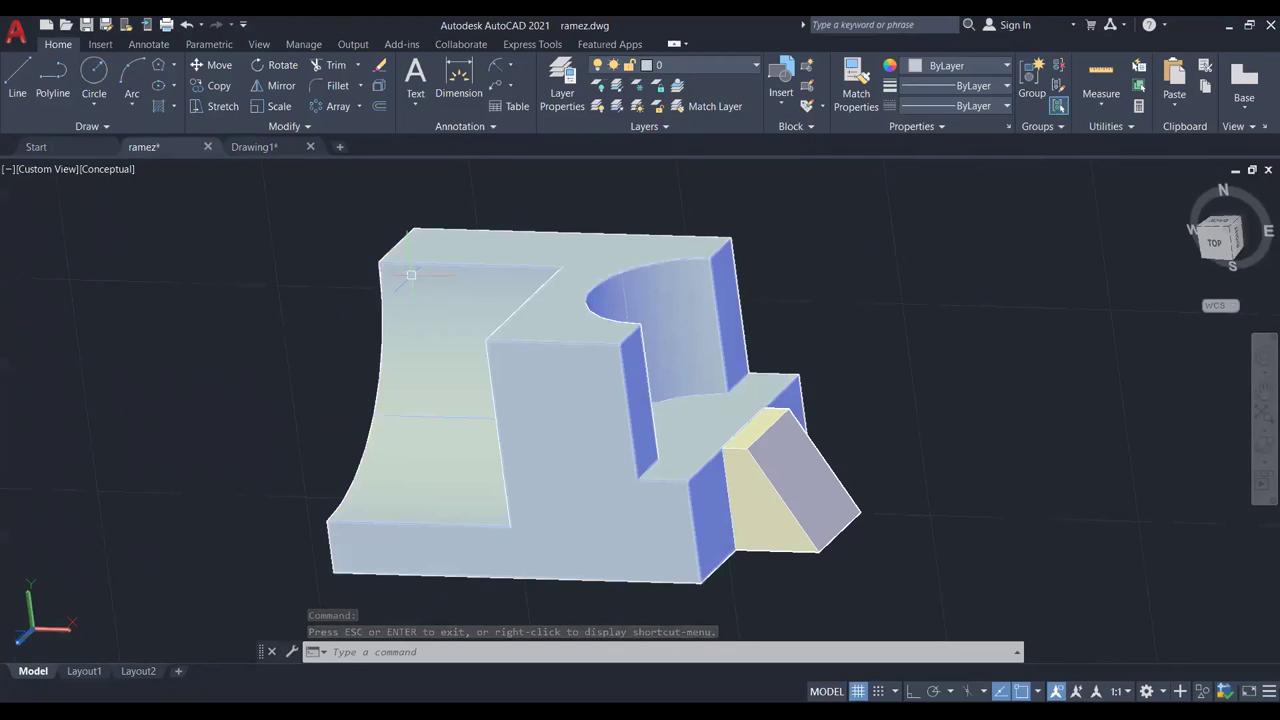
key("Escape")
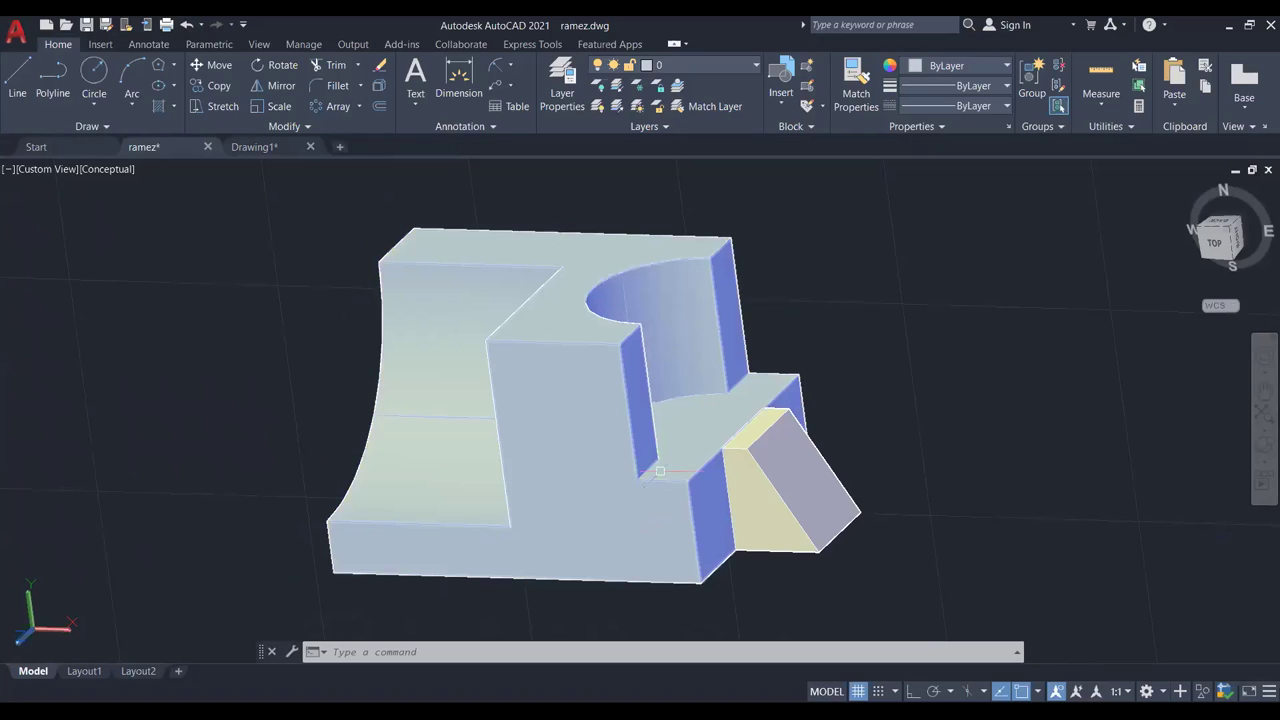
mouse_move(661, 281)
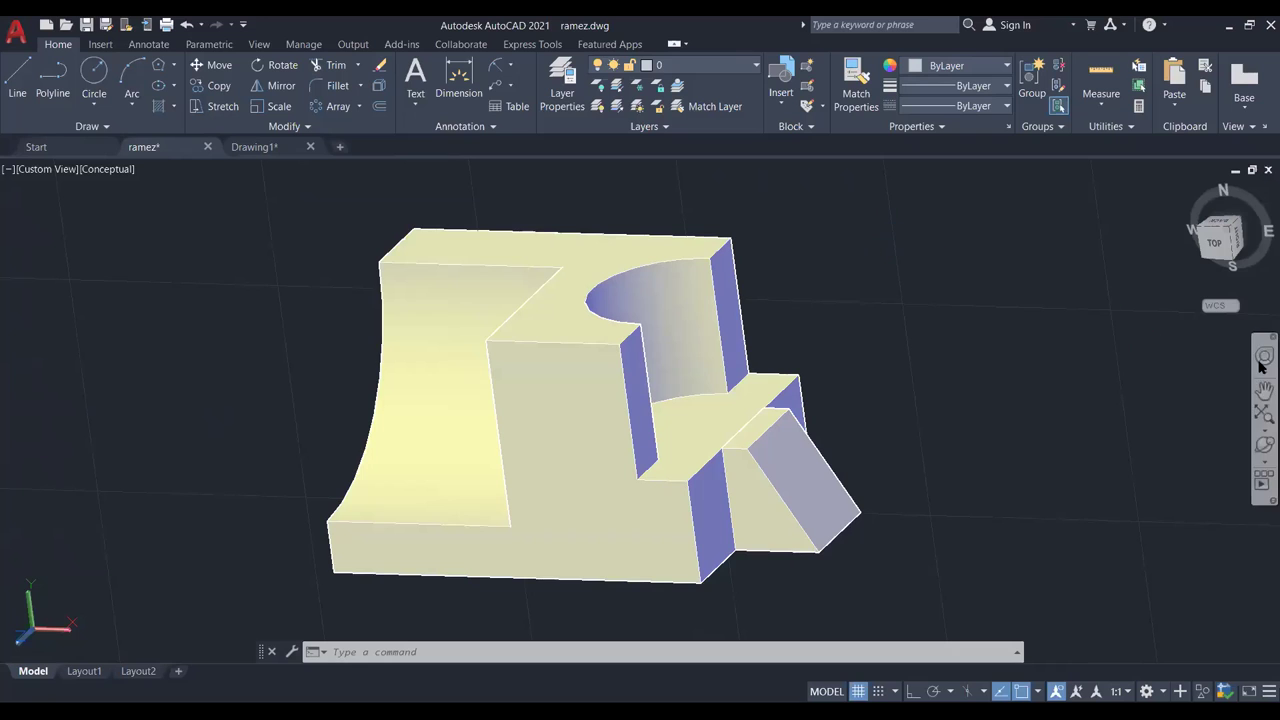
Free-orbit the block to a straight-on view of its stepped profile with the wedge's sloped edge.
left_click(1262, 444)
left_click_drag(843, 410, 789, 346)
left_click_drag(639, 208, 641, 169)
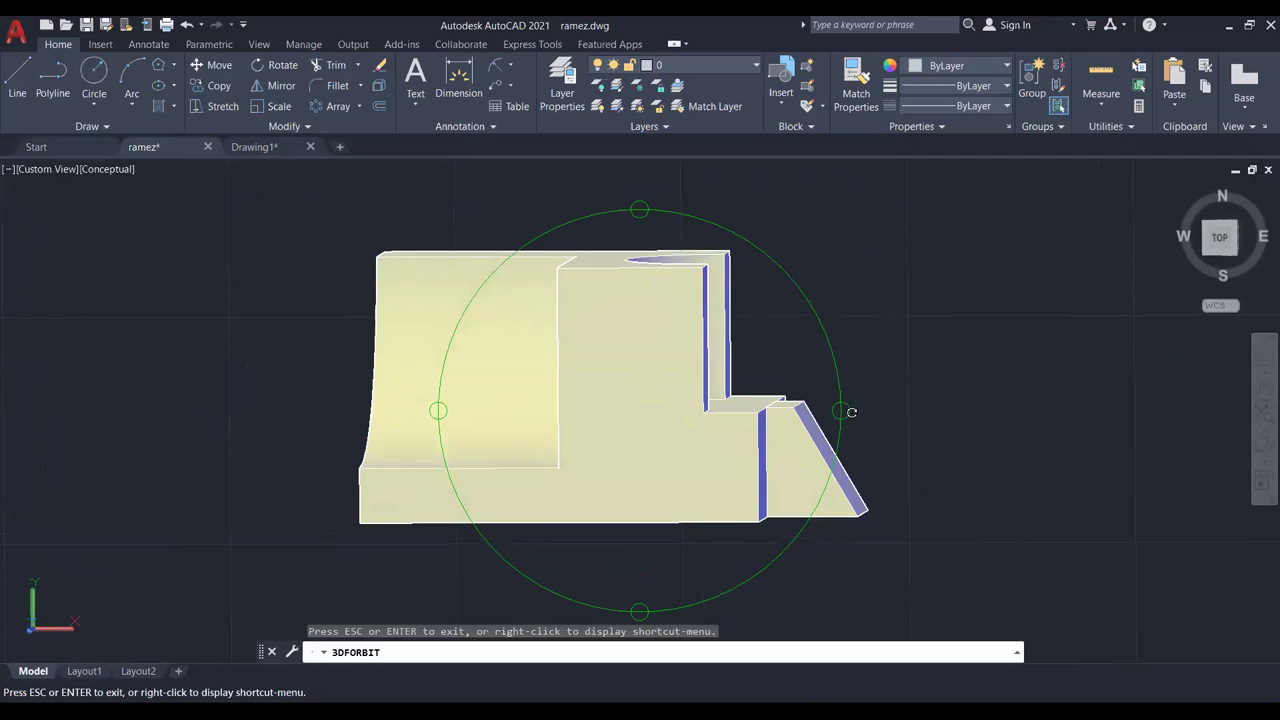
left_click_drag(845, 409, 852, 404)
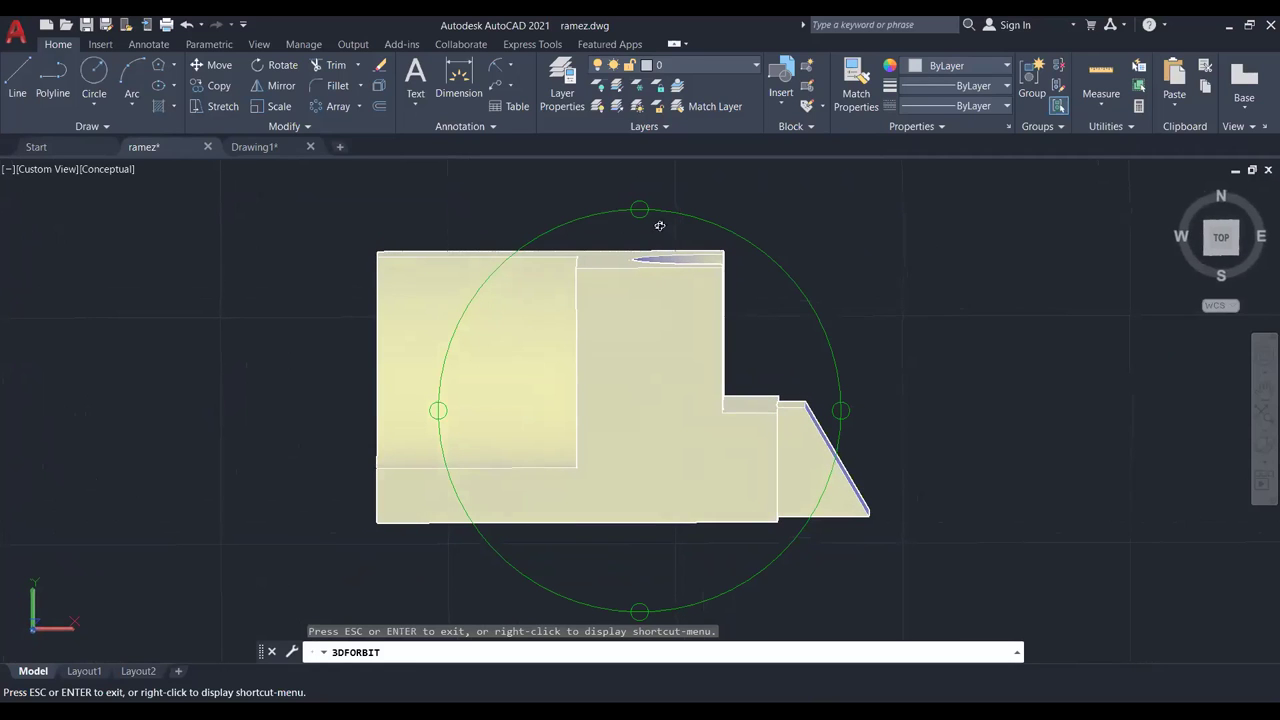
left_click_drag(641, 205, 641, 197)
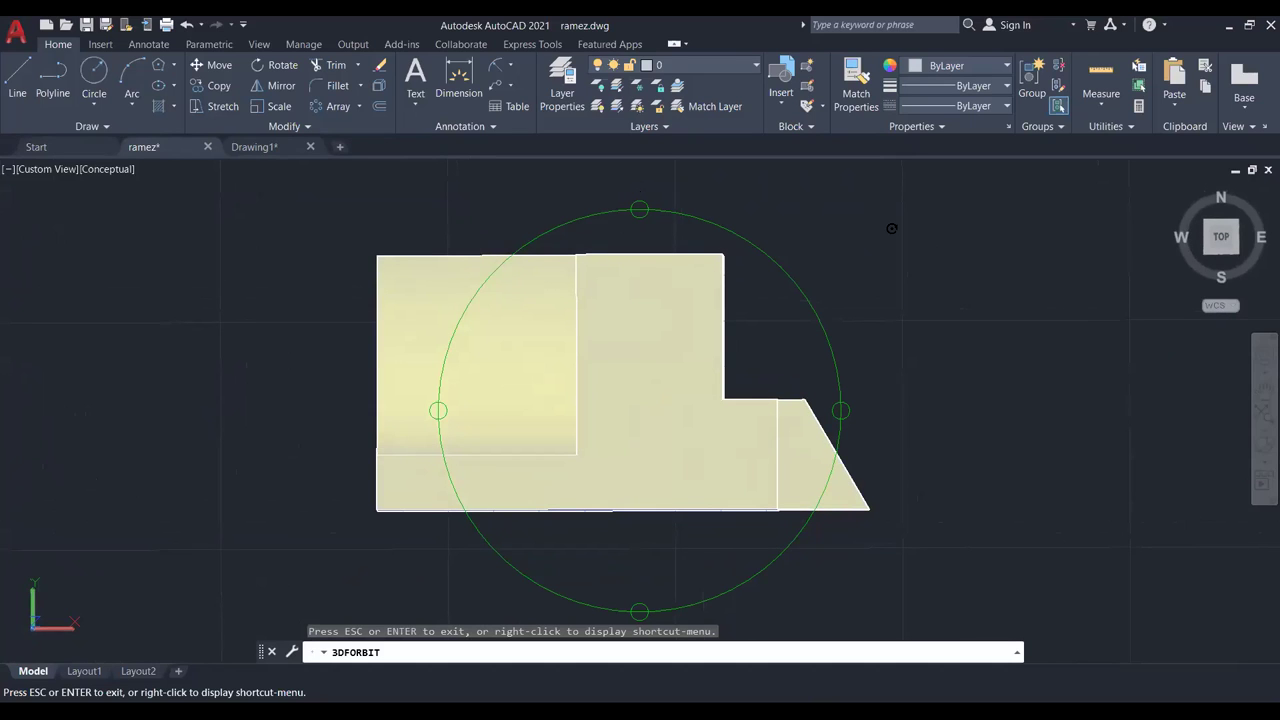
key("Escape")
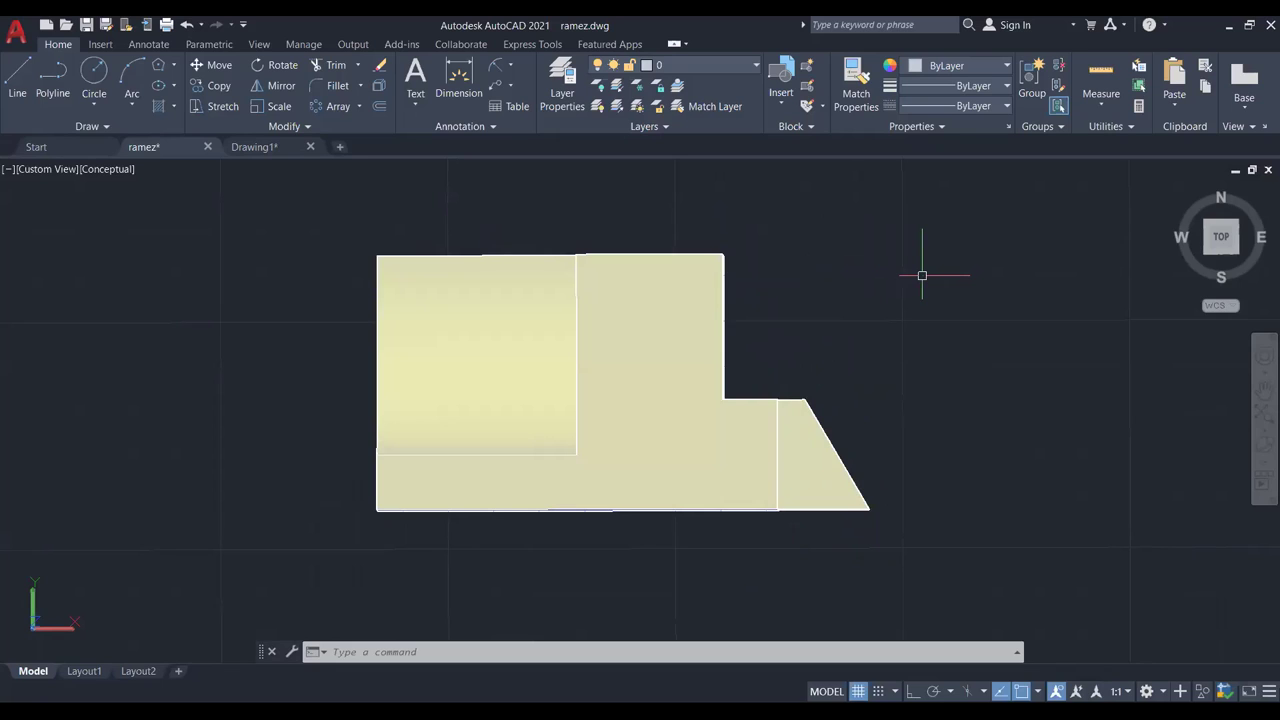
left_click(1262, 445)
mouse_move(640, 210)
left_mouse_down()
mouse_move(637, 277)
mouse_move(630, 213)
left_mouse_up()
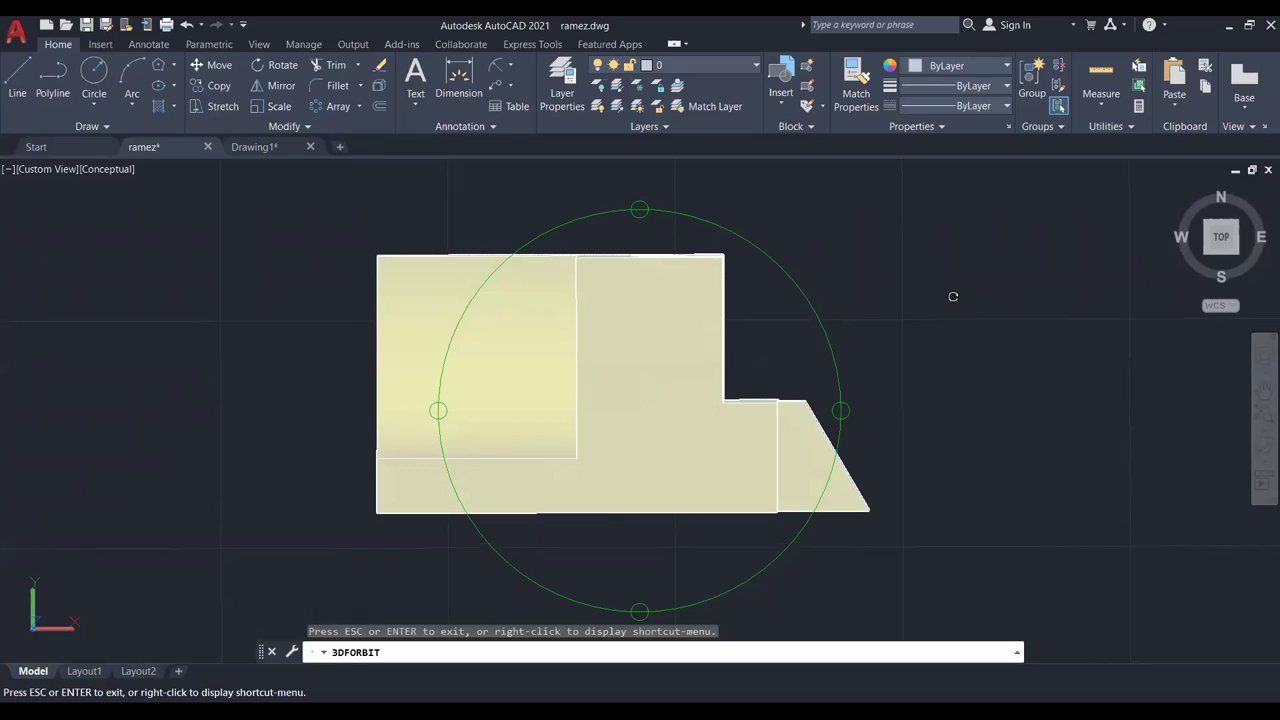
key("Escape")
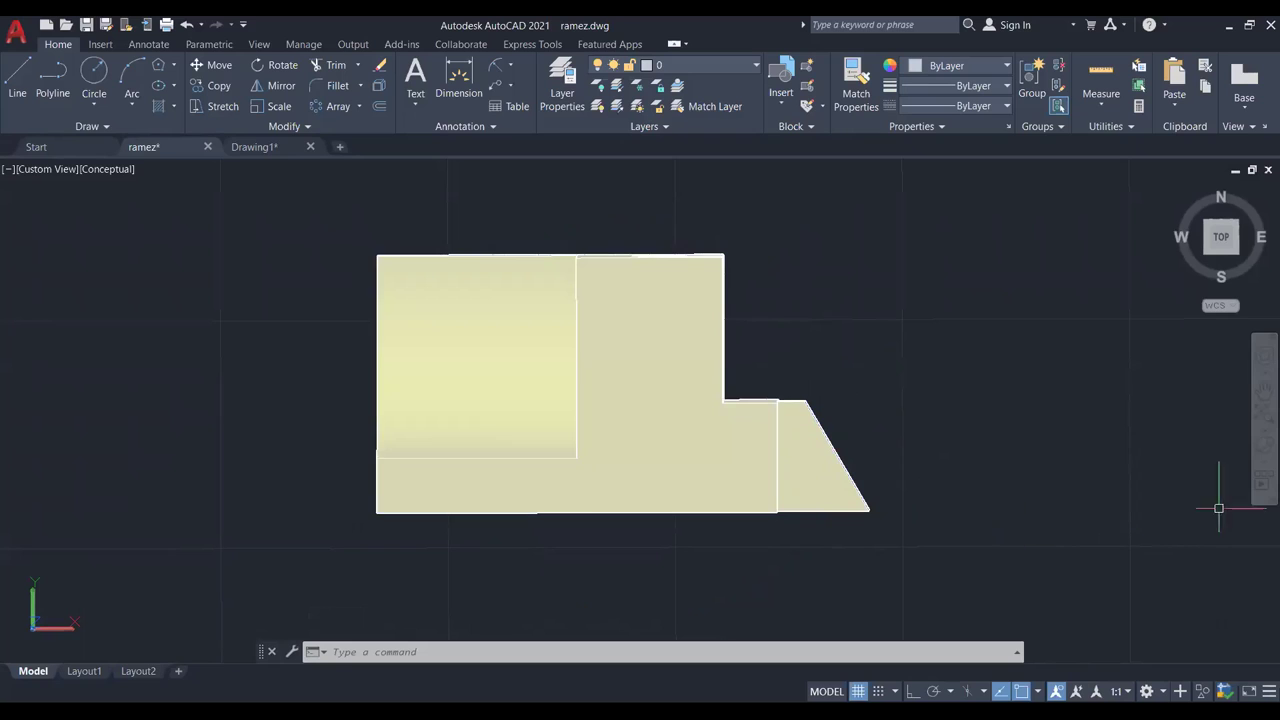
Free-orbit between the stepped profile and tilted views to examine how the curved recess, semicircular cutout and wedge relate to it.
left_click(1262, 446)
left_click_drag(838, 410, 757, 429)
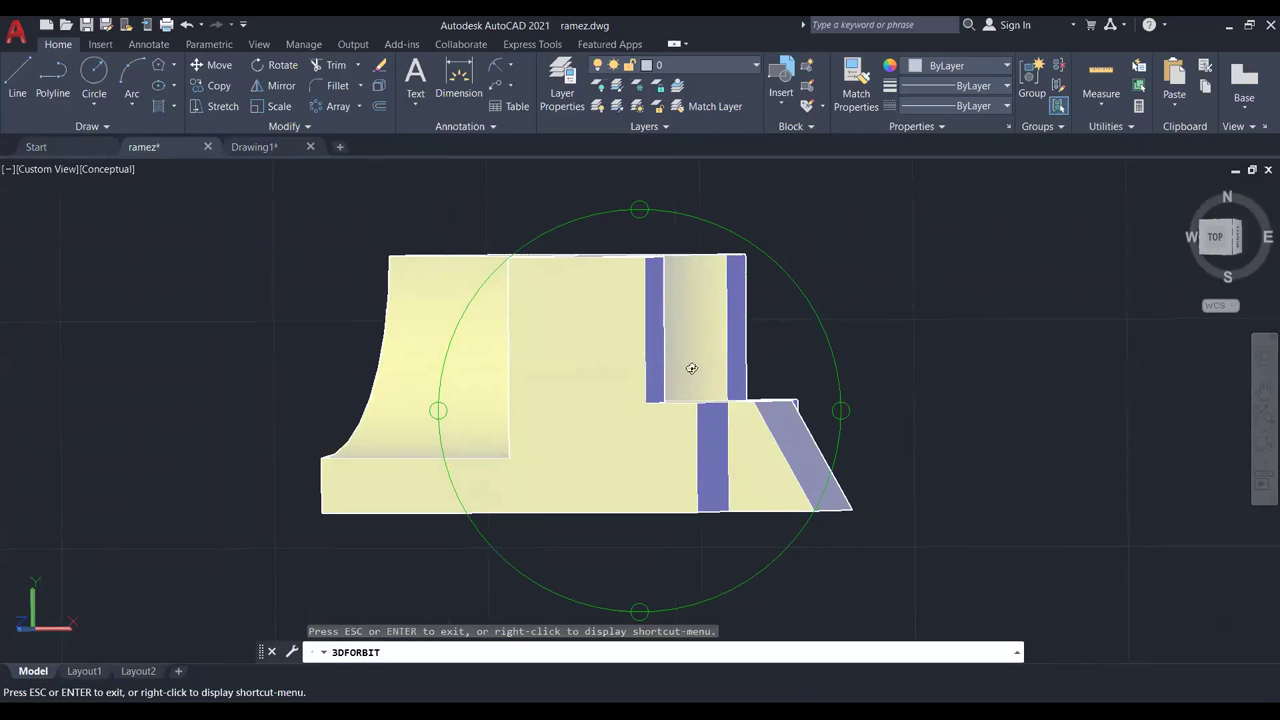
left_click_drag(845, 410, 889, 420)
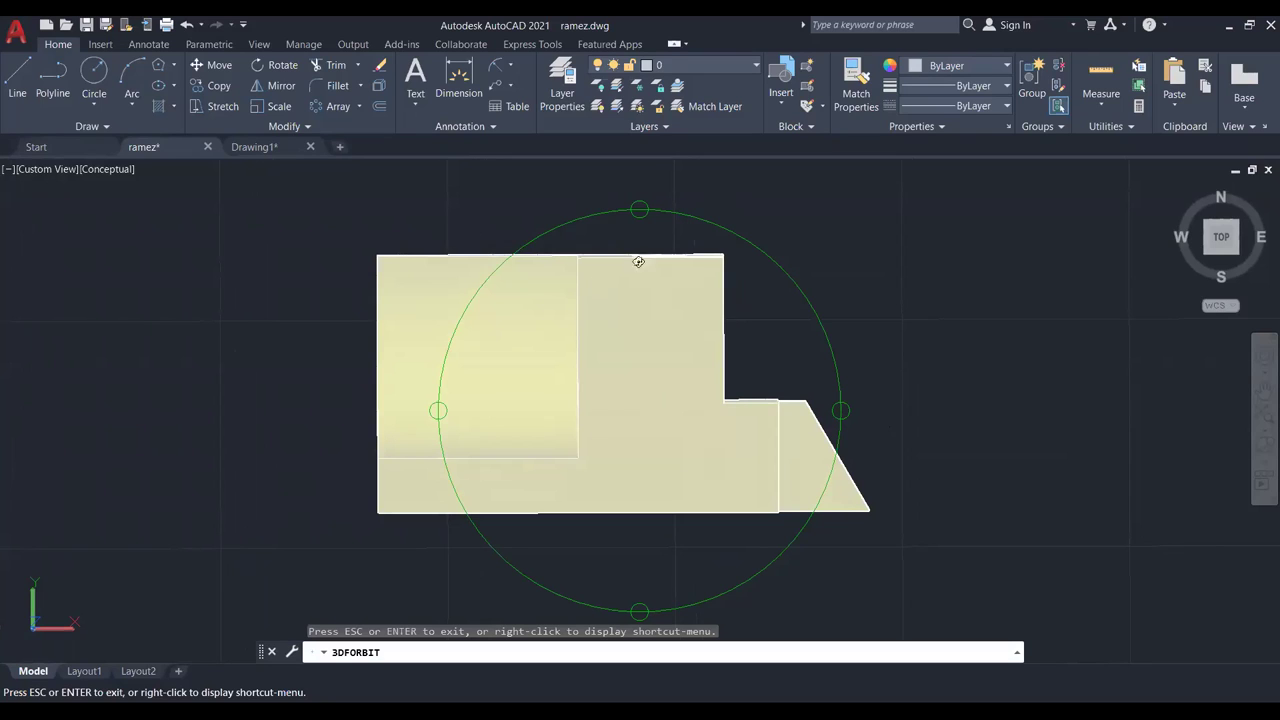
left_click_drag(643, 211, 625, 342)
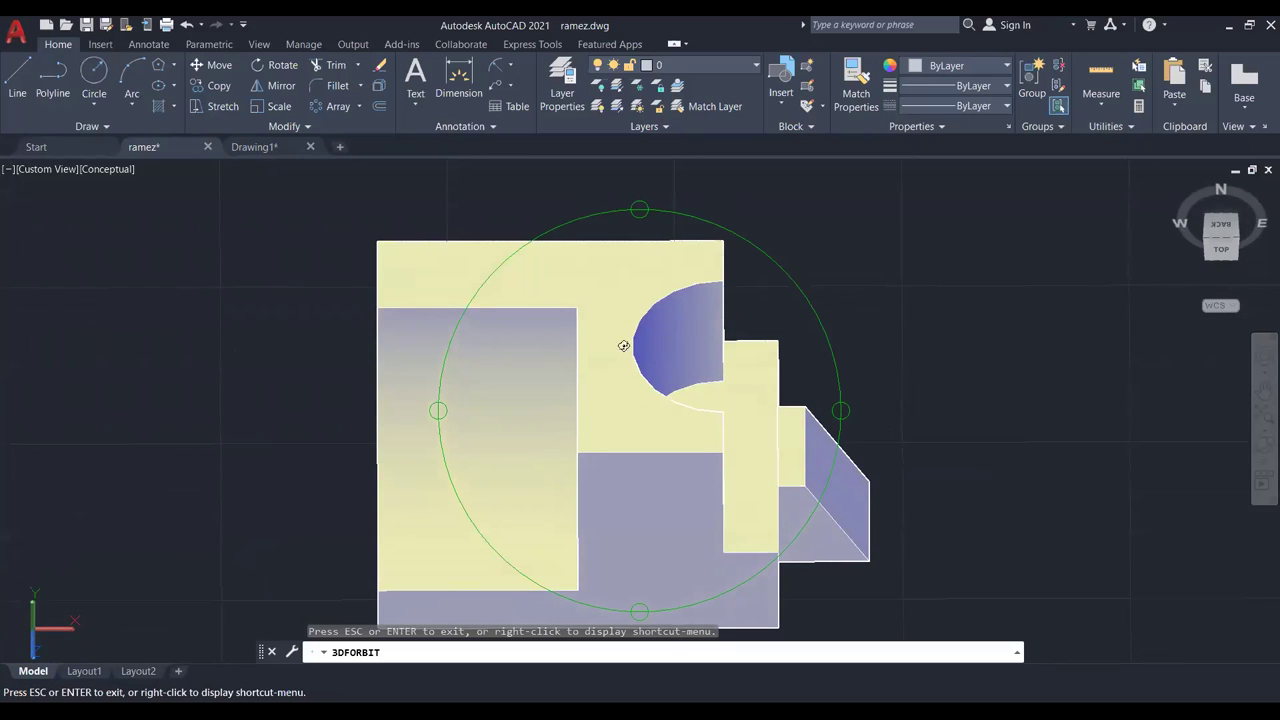
left_click_drag(641, 209, 625, 110)
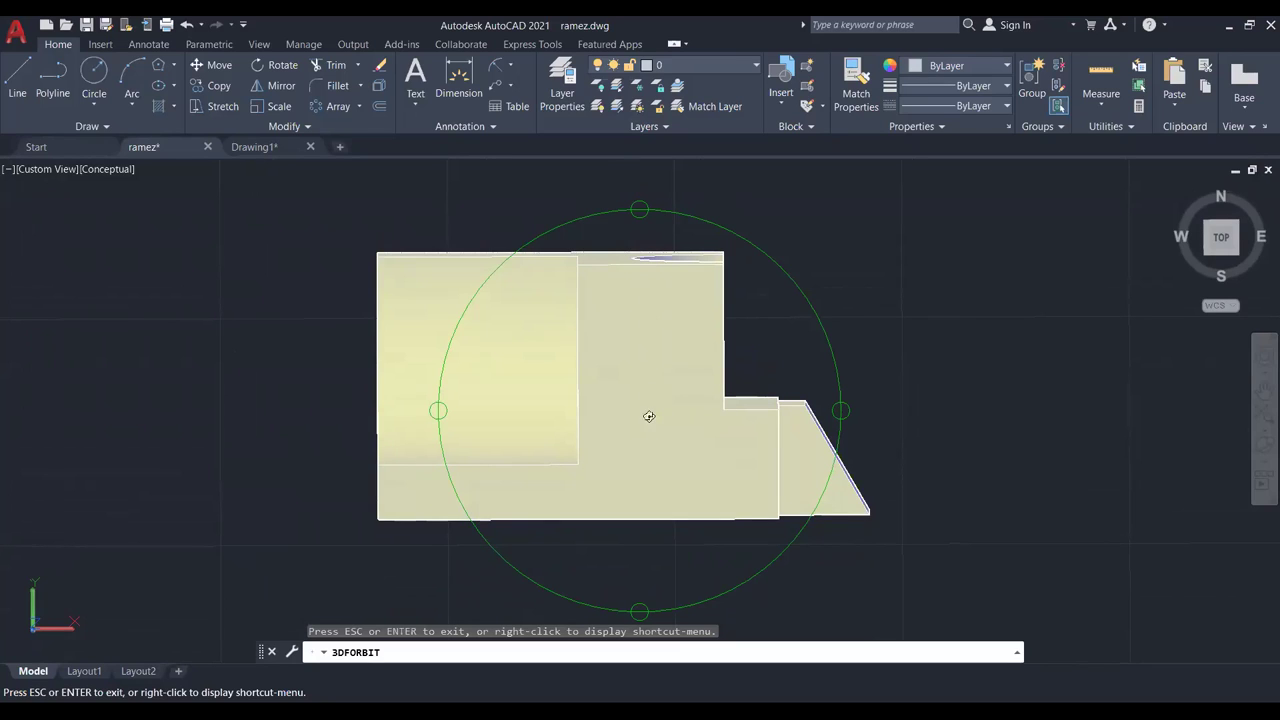
left_click_drag(655, 383, 633, 235)
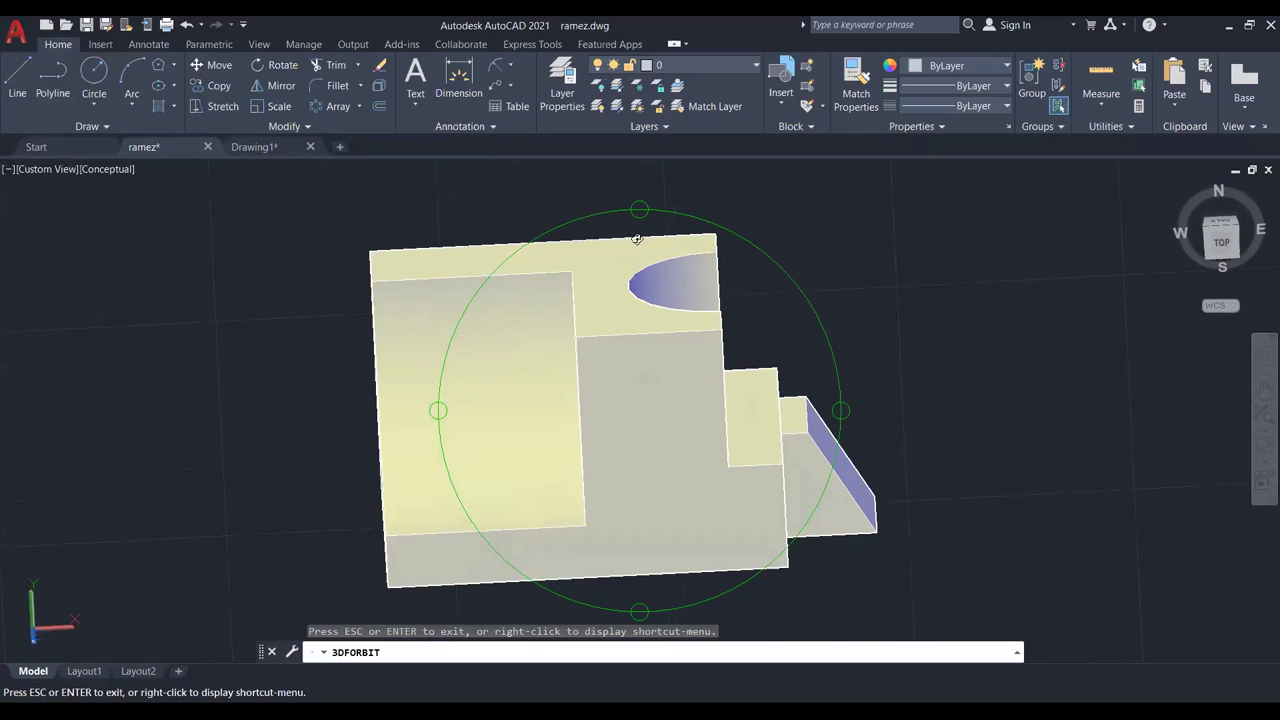
key("Escape")
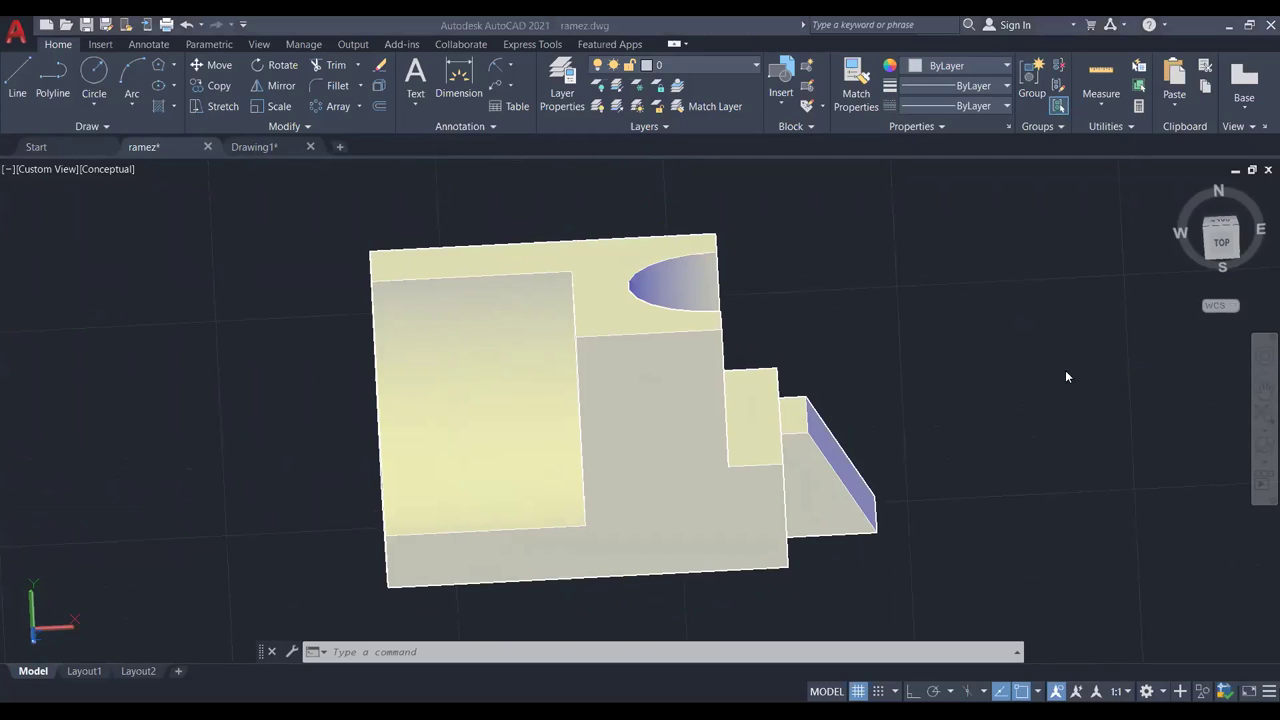
Free-orbit the block past its cutout side to a plan view showing the semicircular cutout outline and the wedge.
left_click(1267, 441)
left_click_drag(841, 414, 669, 449)
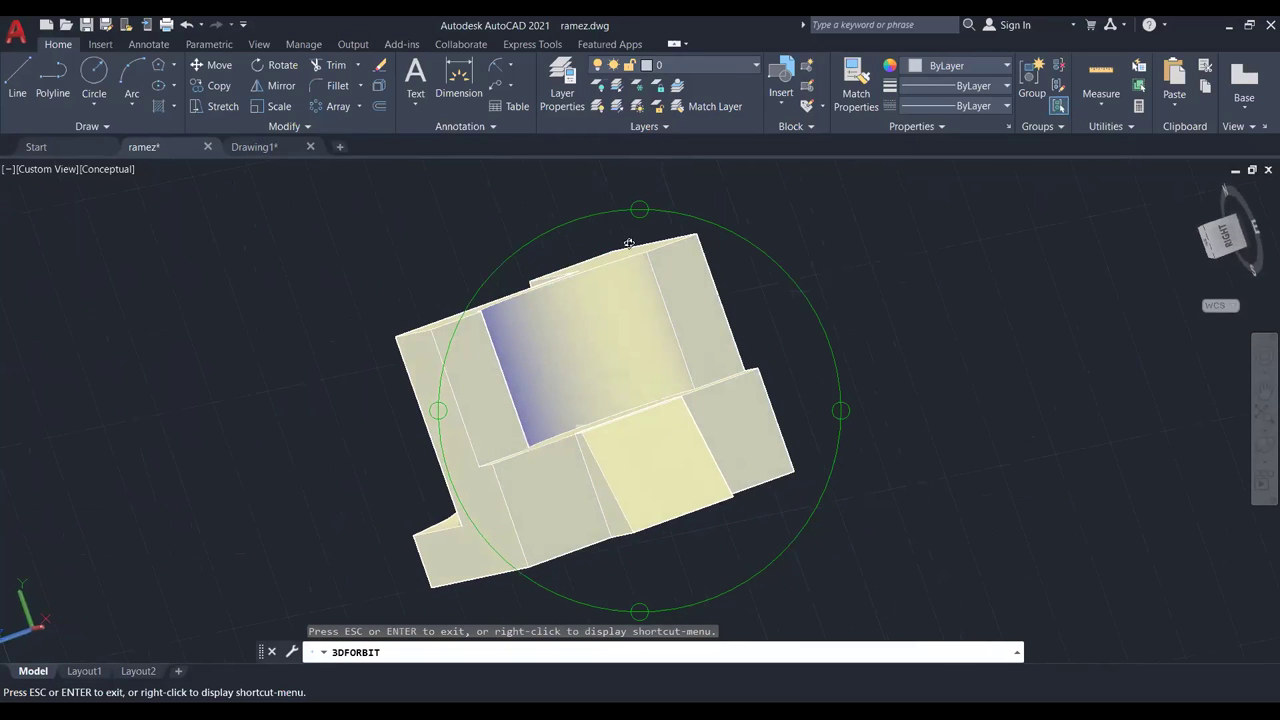
left_click_drag(644, 209, 585, 285)
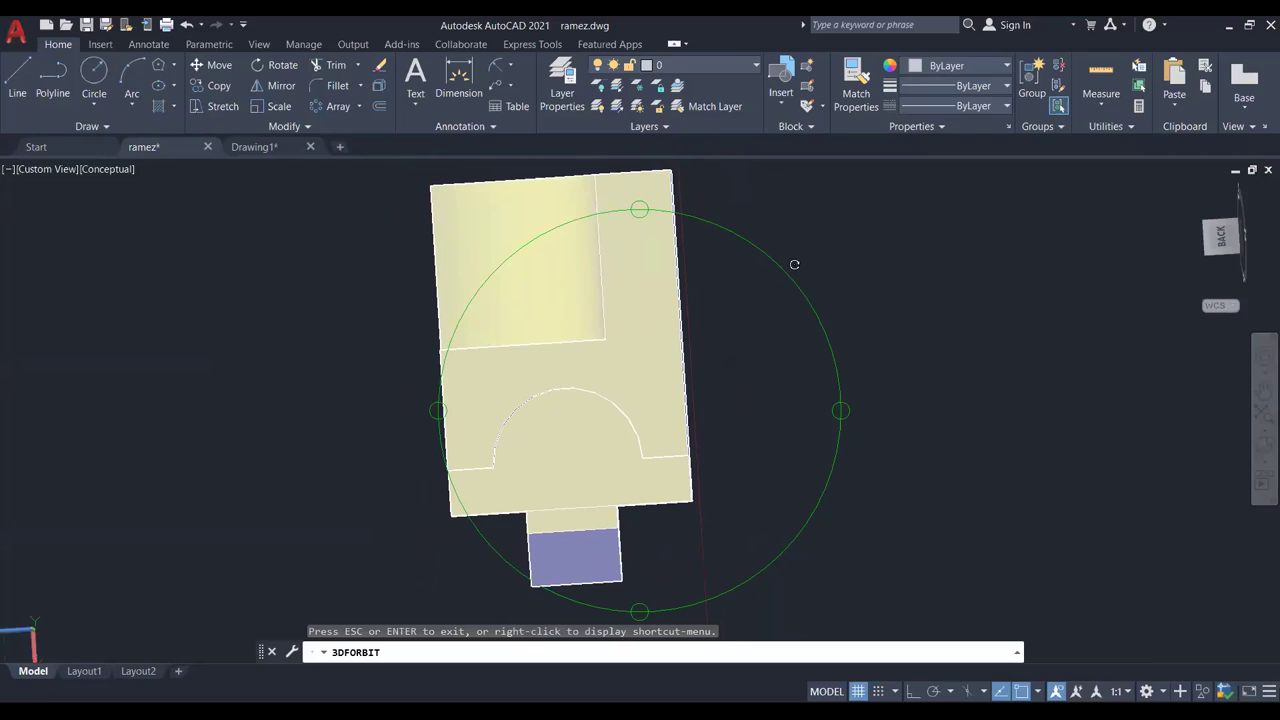
key("Escape")
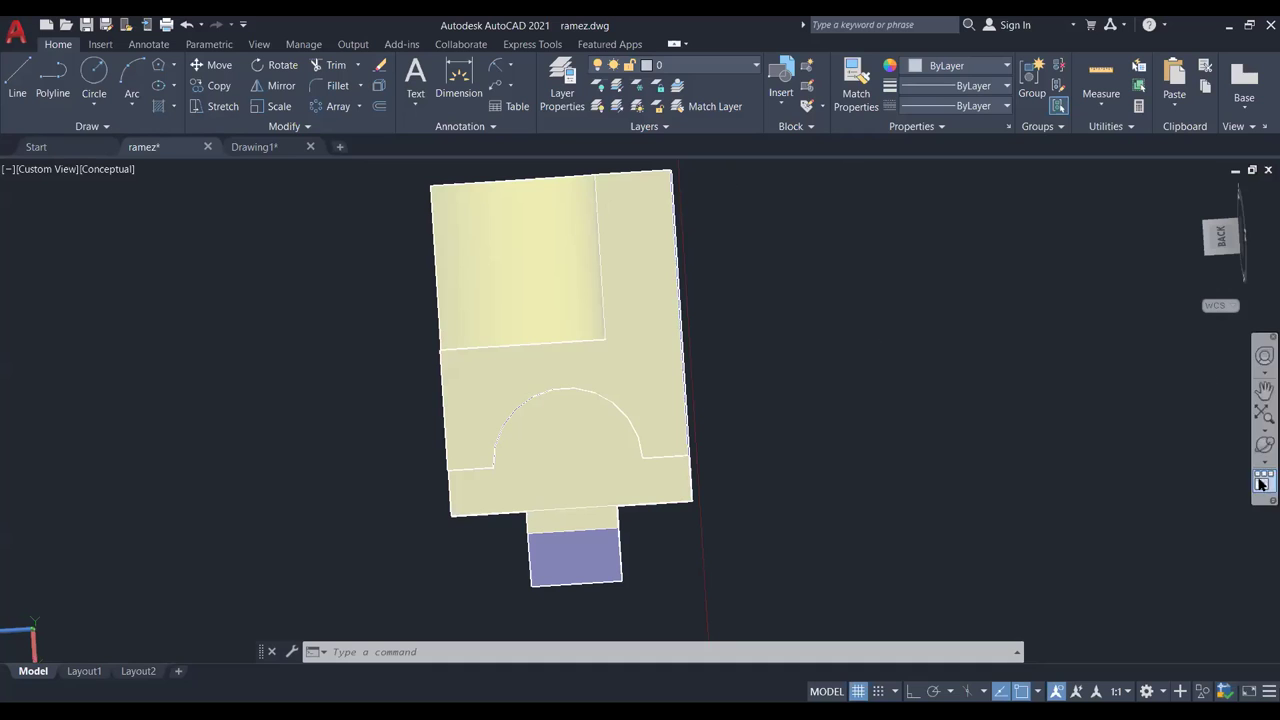
Free-orbit the block from the plan view to an oblique view showing its curved recess, semicircular cutout and wedge.
left_click(1262, 448)
left_click_drag(651, 349, 680, 294)
left_click_drag(647, 222, 695, 466)
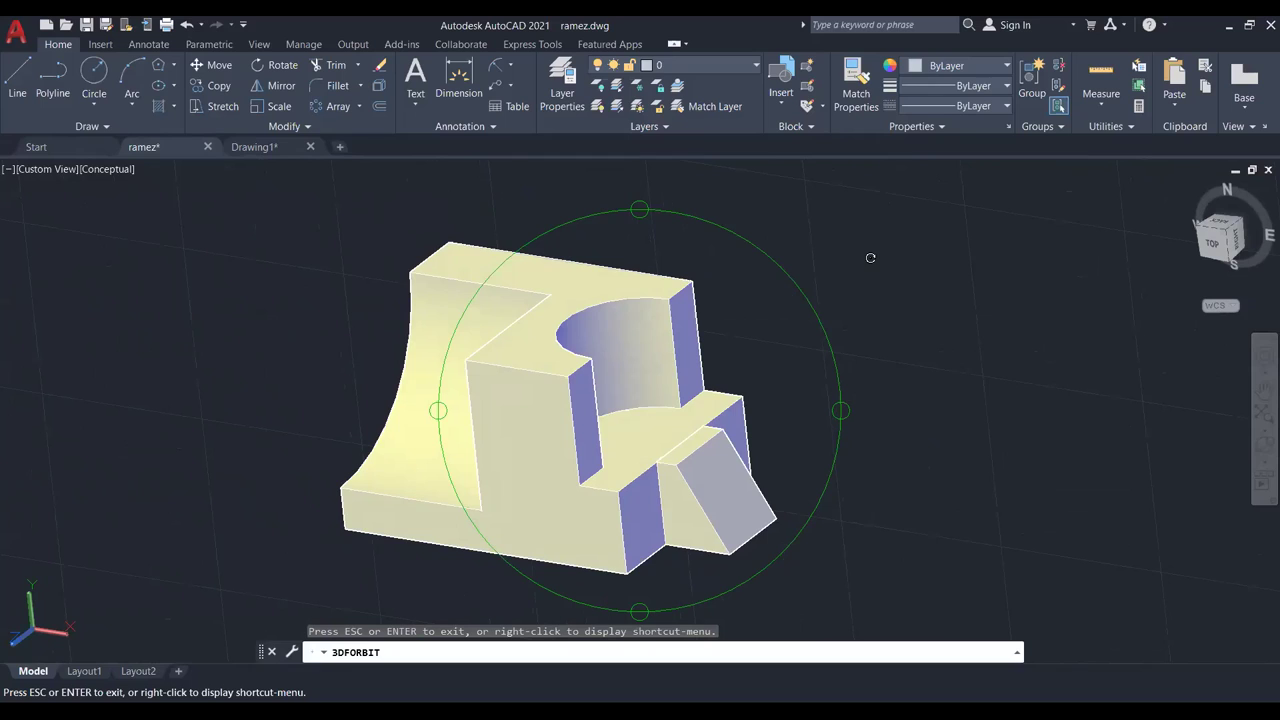
key("Escape")
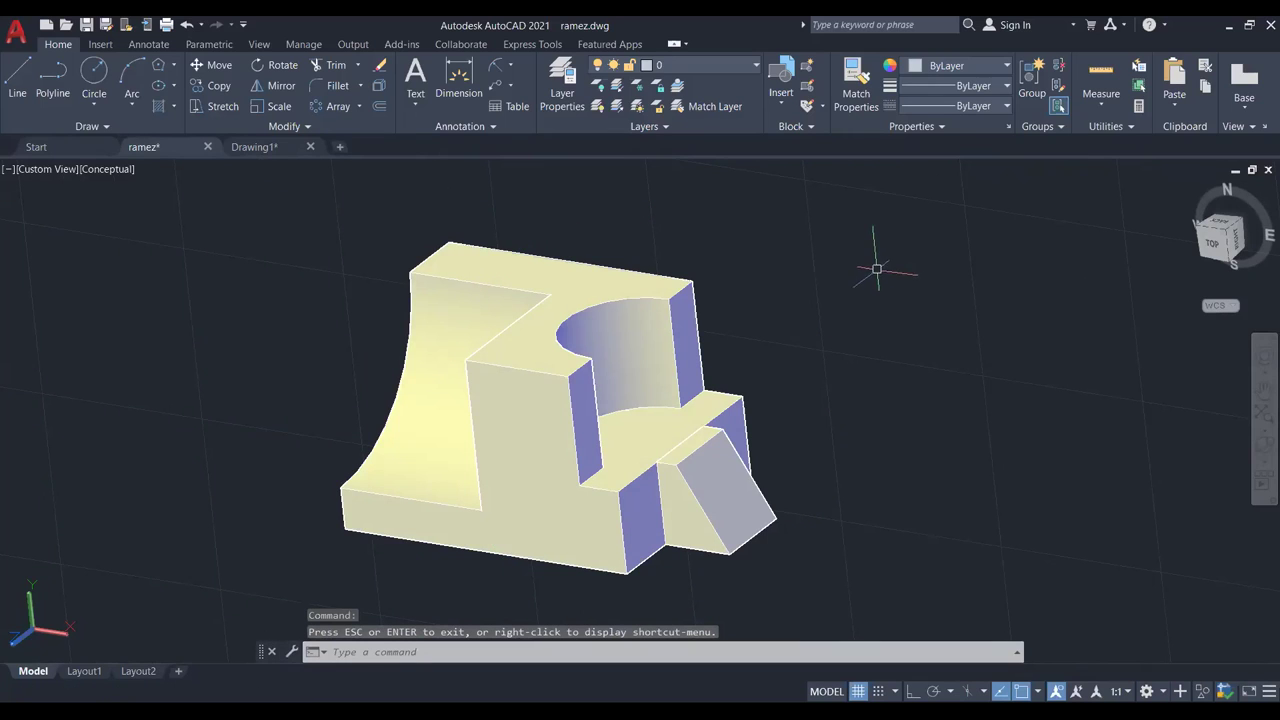
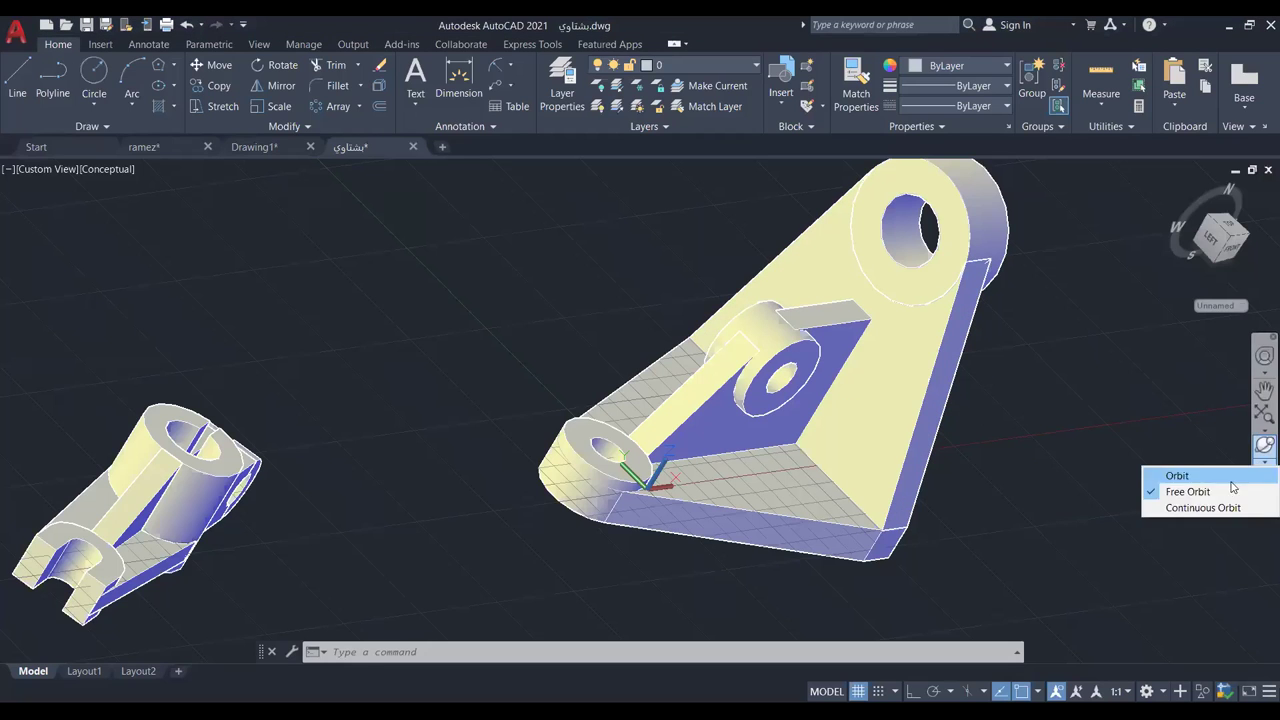
Free-orbit the large bracket through oblique views to examine its upright plate, rib with boss and tapered base.
left_click(1264, 446)
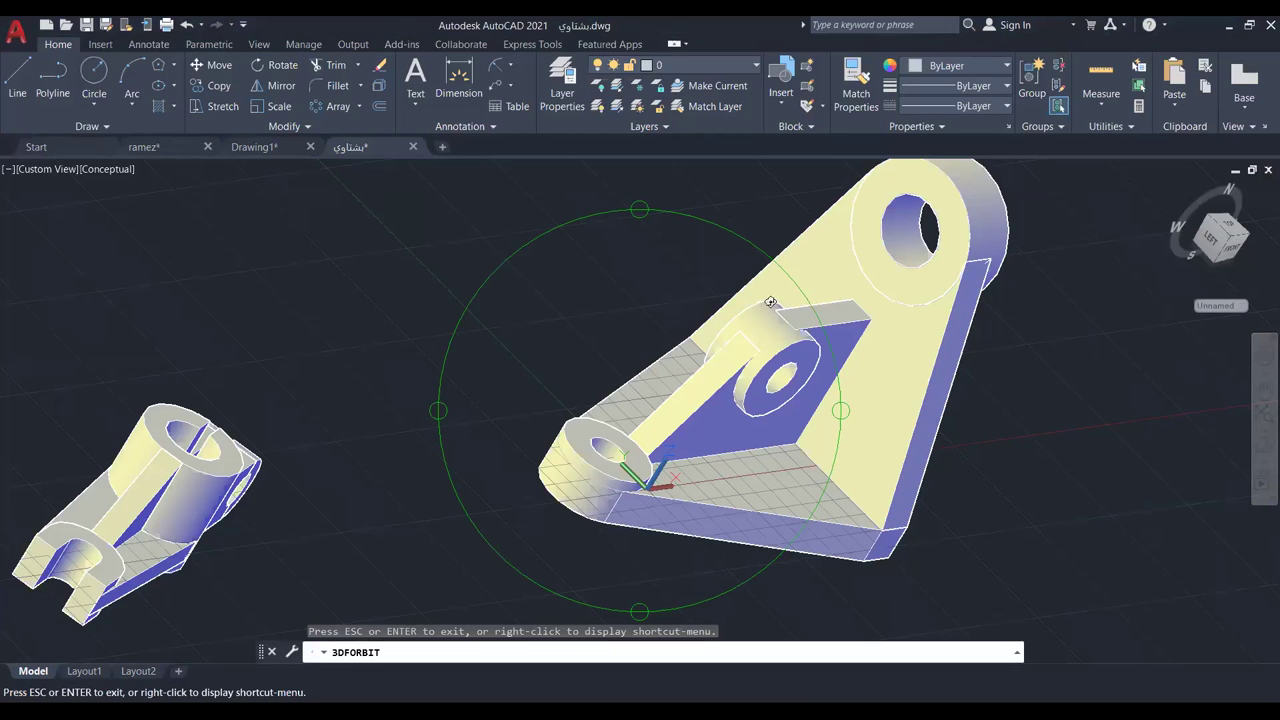
left_click_drag(911, 291, 759, 275)
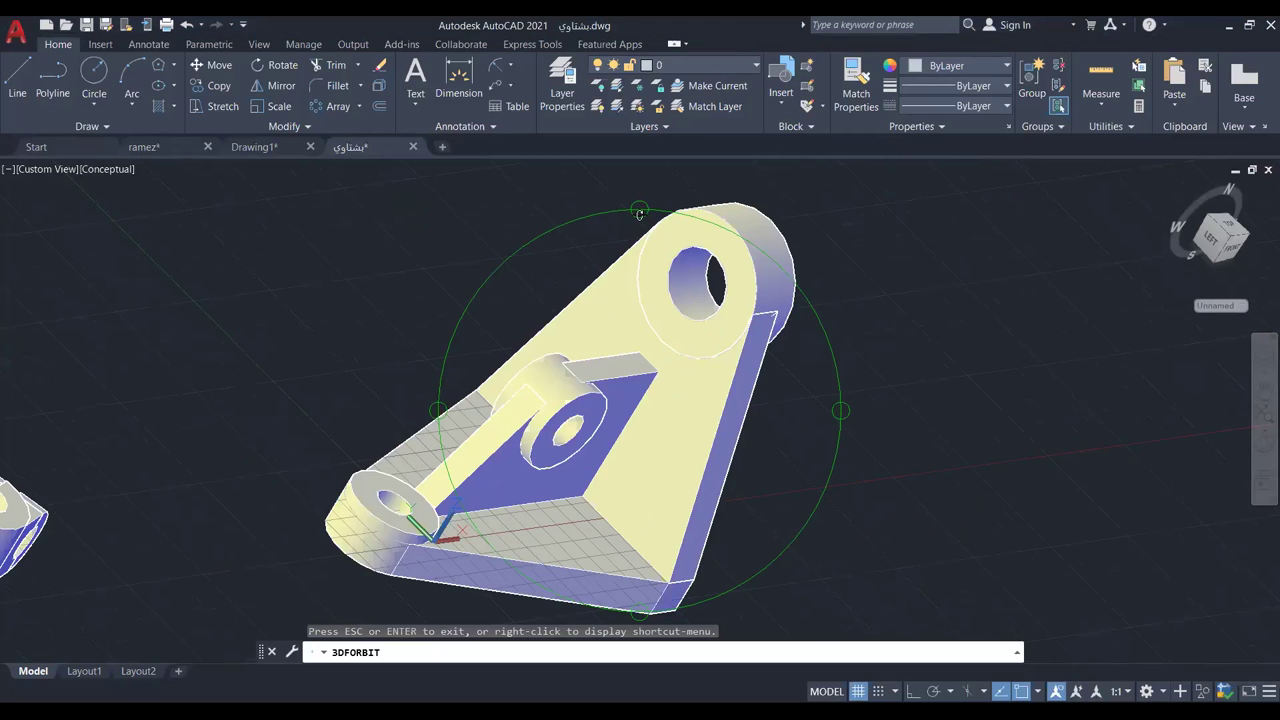
left_click_drag(638, 226, 594, 241)
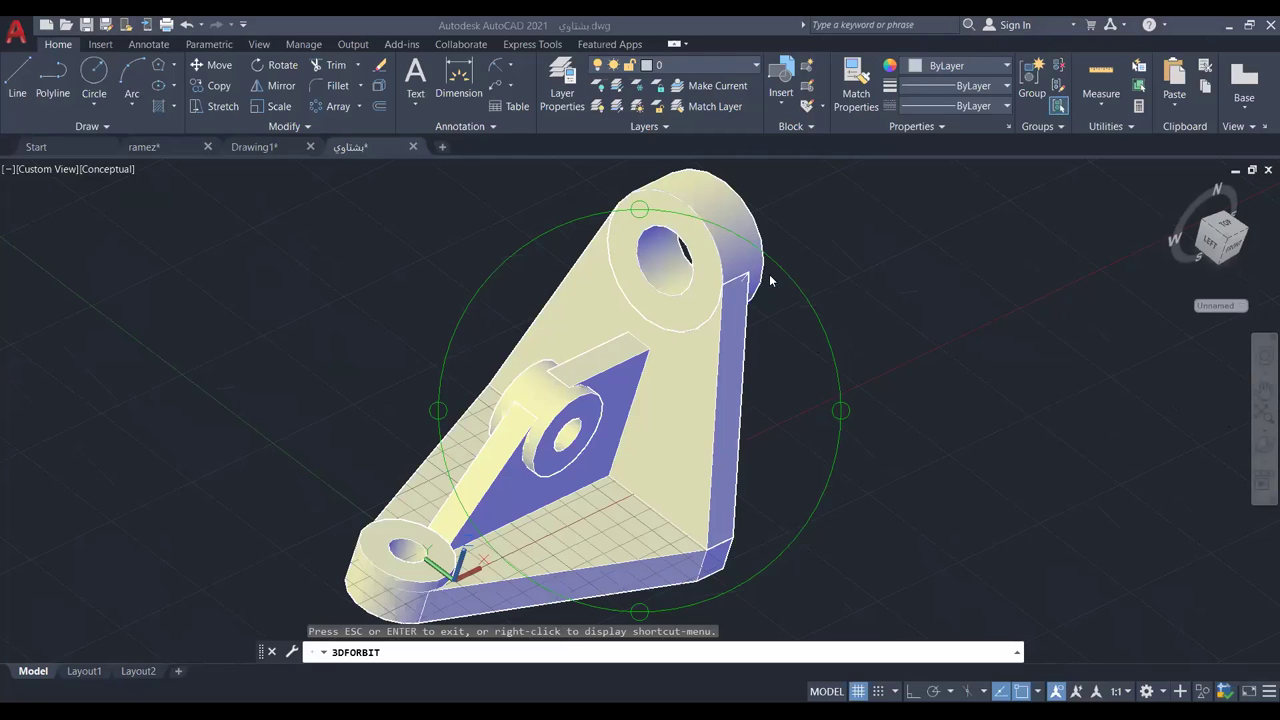
left_click_drag(647, 215, 679, 244)
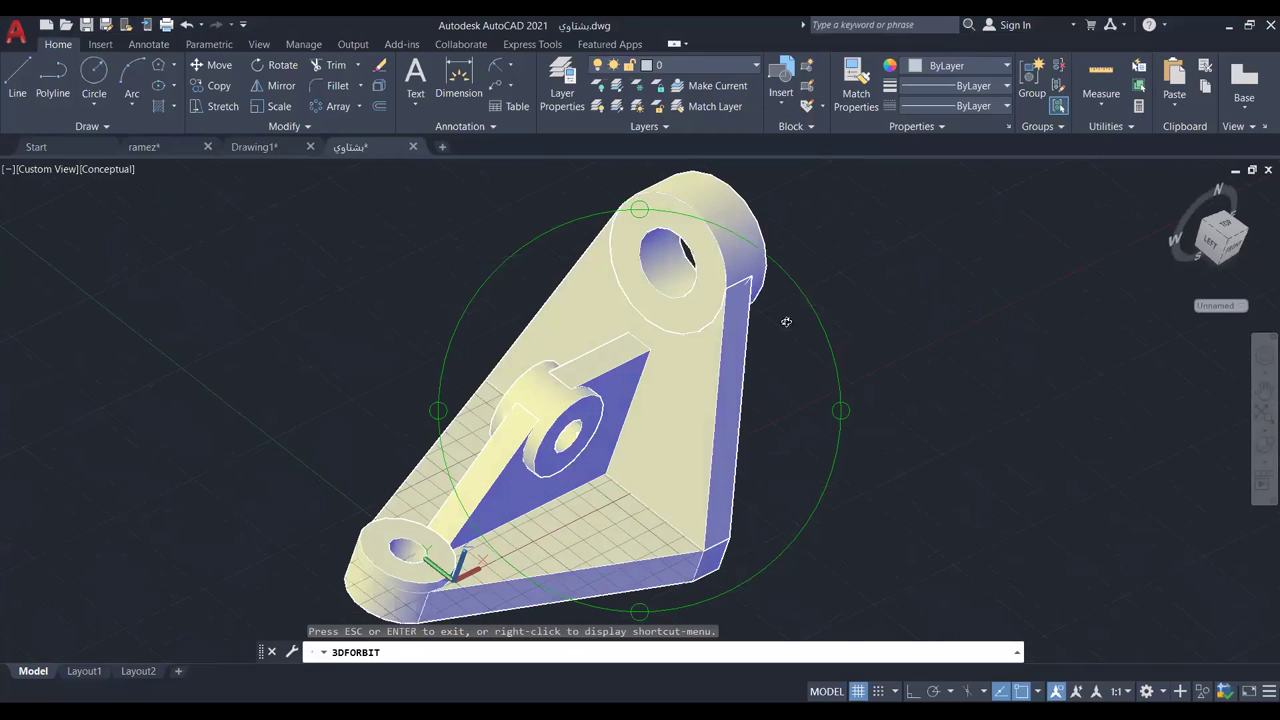
Free-orbit the bracket to its left side, facing the upright plate with the large hole.
left_click_drag(839, 411, 866, 389)
left_click_drag(500, 343, 490, 390)
left_click_drag(840, 411, 900, 374)
left_click_drag(699, 240, 650, 438)
key("Escape")
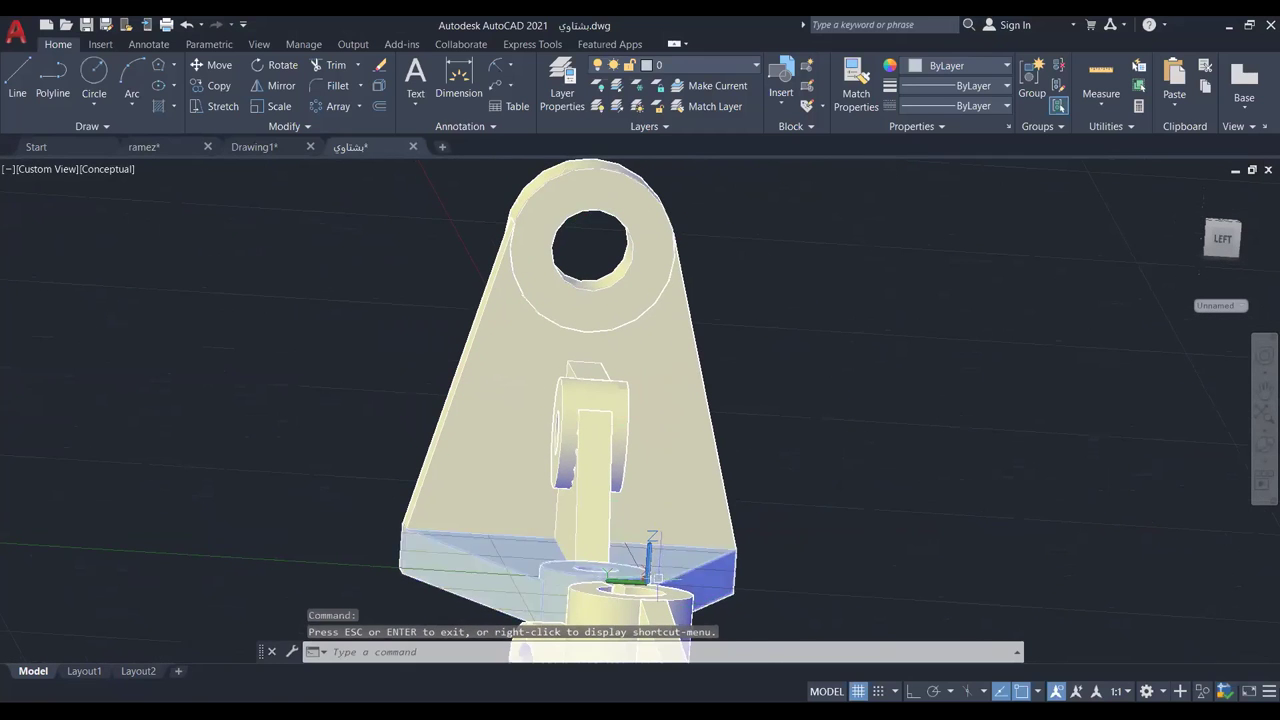
Move the smaller forked part away from the bracket into the empty space beside it.
middle_click_drag(650, 633, 650, 560)
scroll(748, 518, "down", 3)
left_click(764, 512)
left_click(540, 602)
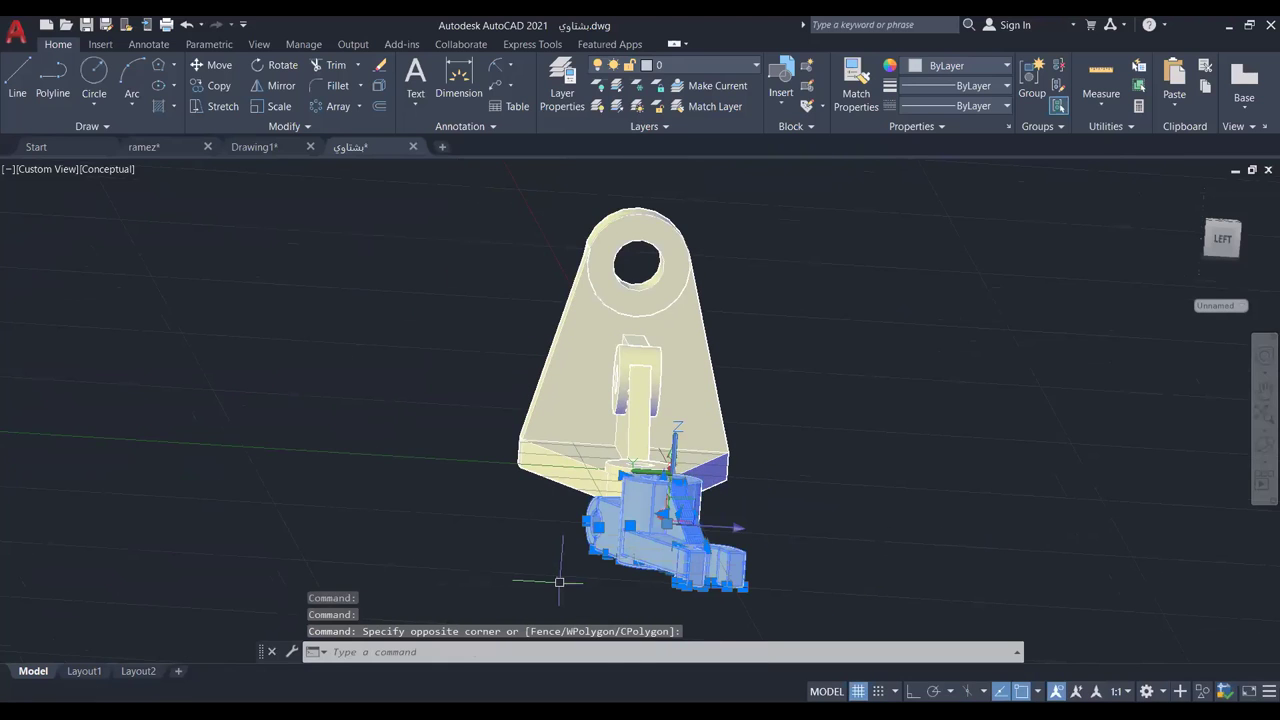
left_click(214, 64)
left_click(706, 548)
key("Escape")
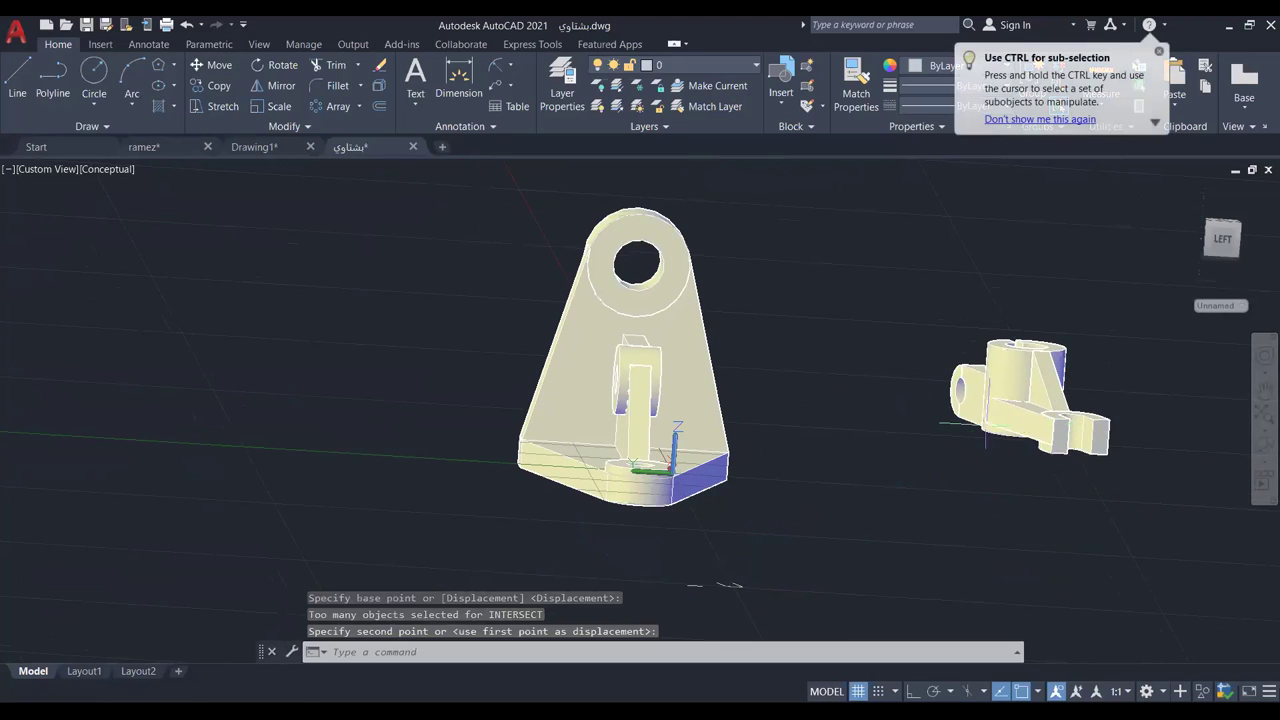
Examine the bracket from its left side, from the upright plate's large hole down to the rib and the base's end boss.
scroll(831, 429, "up", 3)
scroll(763, 394, "down", 2)
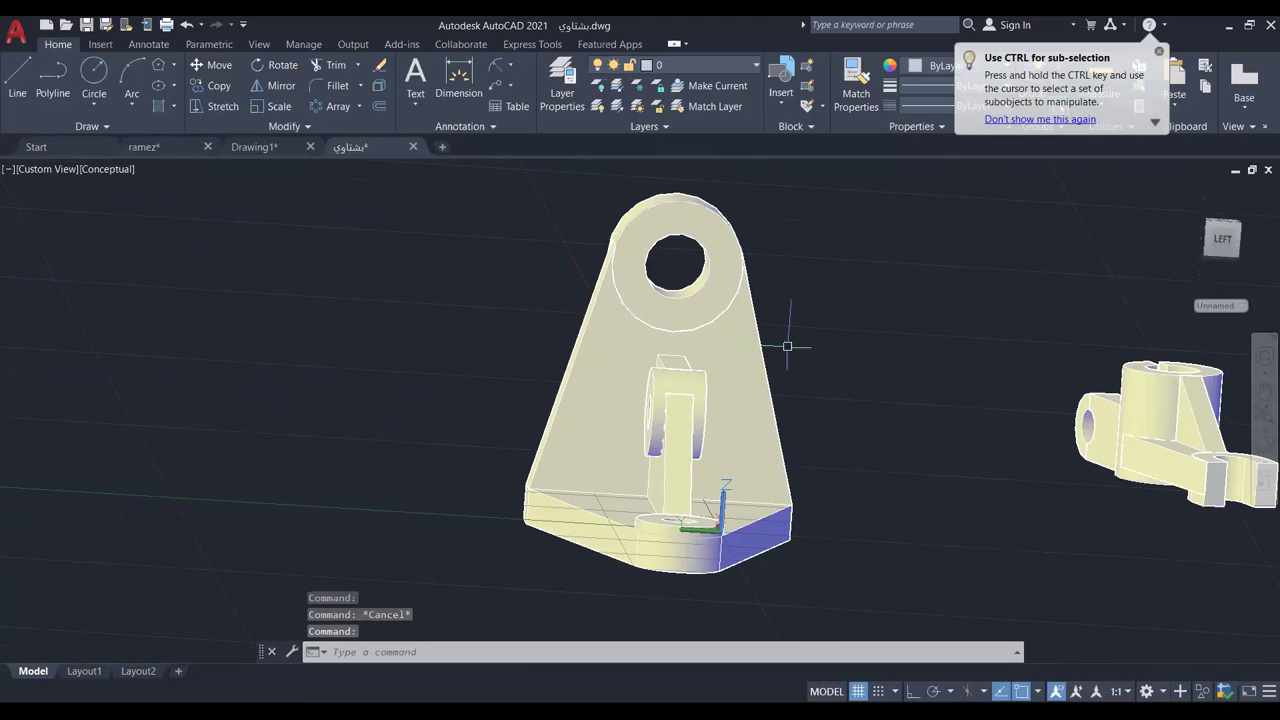
scroll(780, 334, "up", 2)
scroll(767, 333, "down", 3)
scroll(767, 333, "up", 2)
key("Escape")
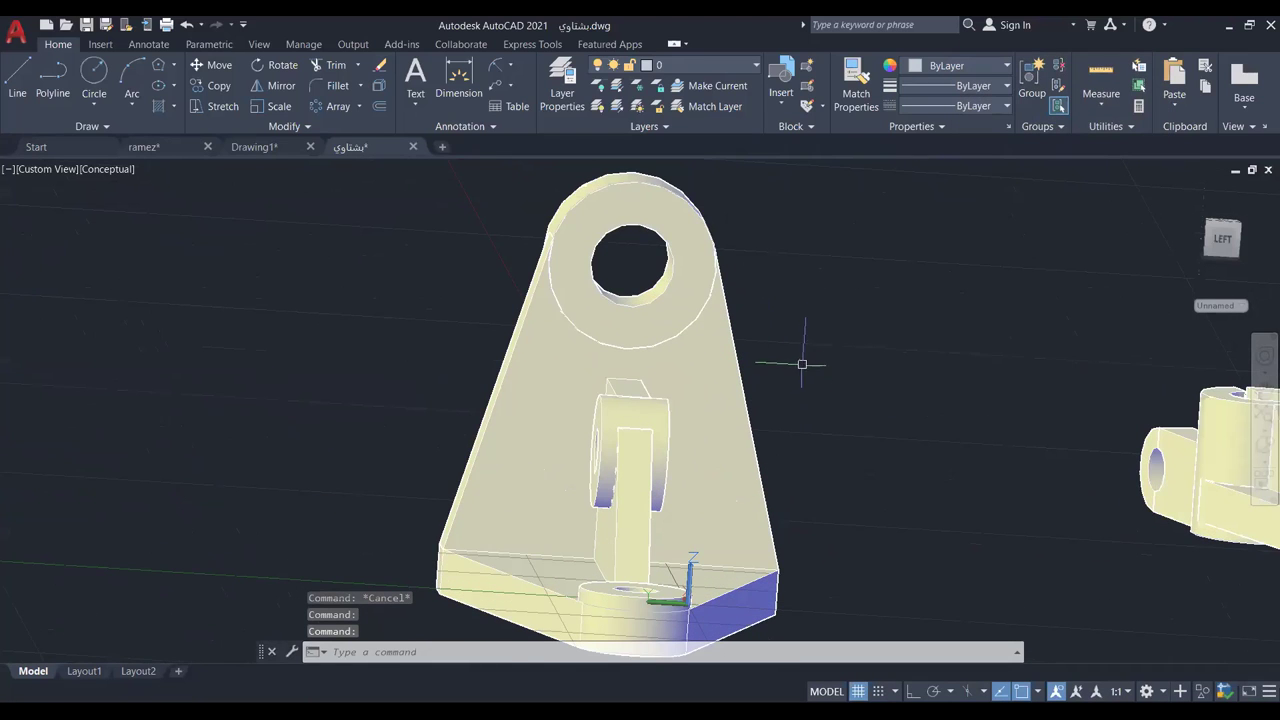
middle_click_drag(762, 330, 715, 300)
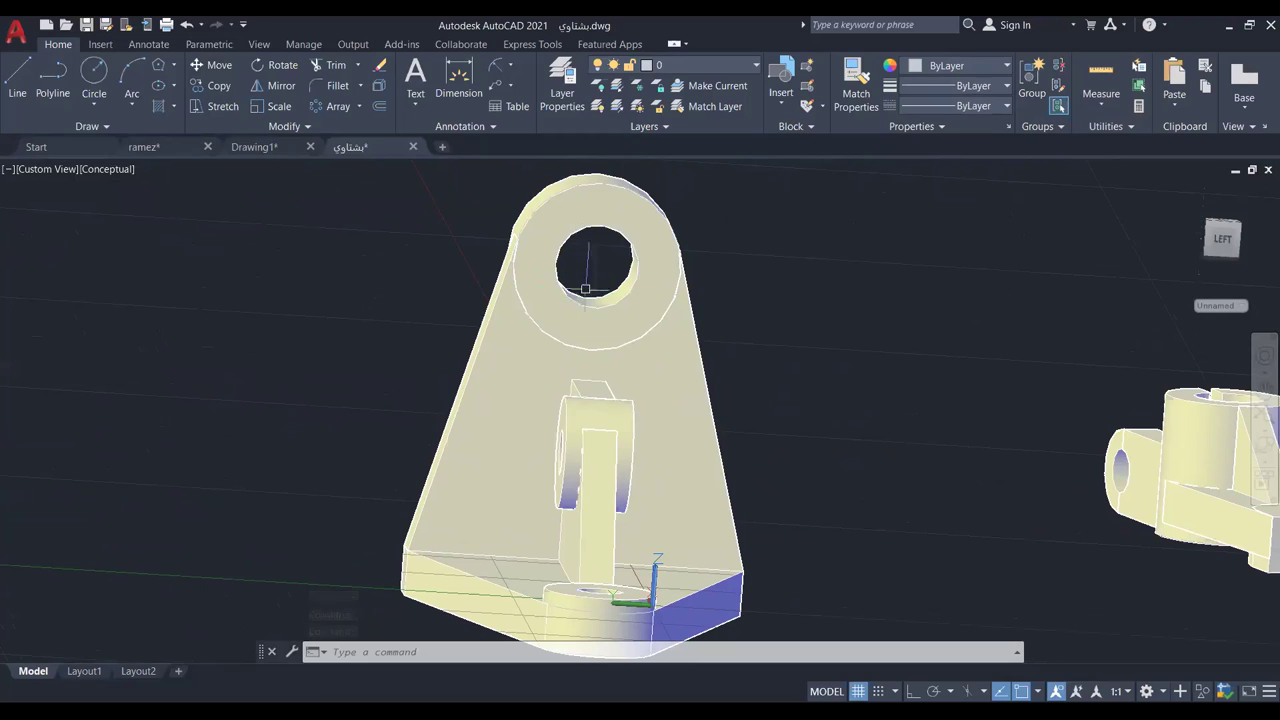
middle_click_drag(610, 247, 617, 190, "shift")
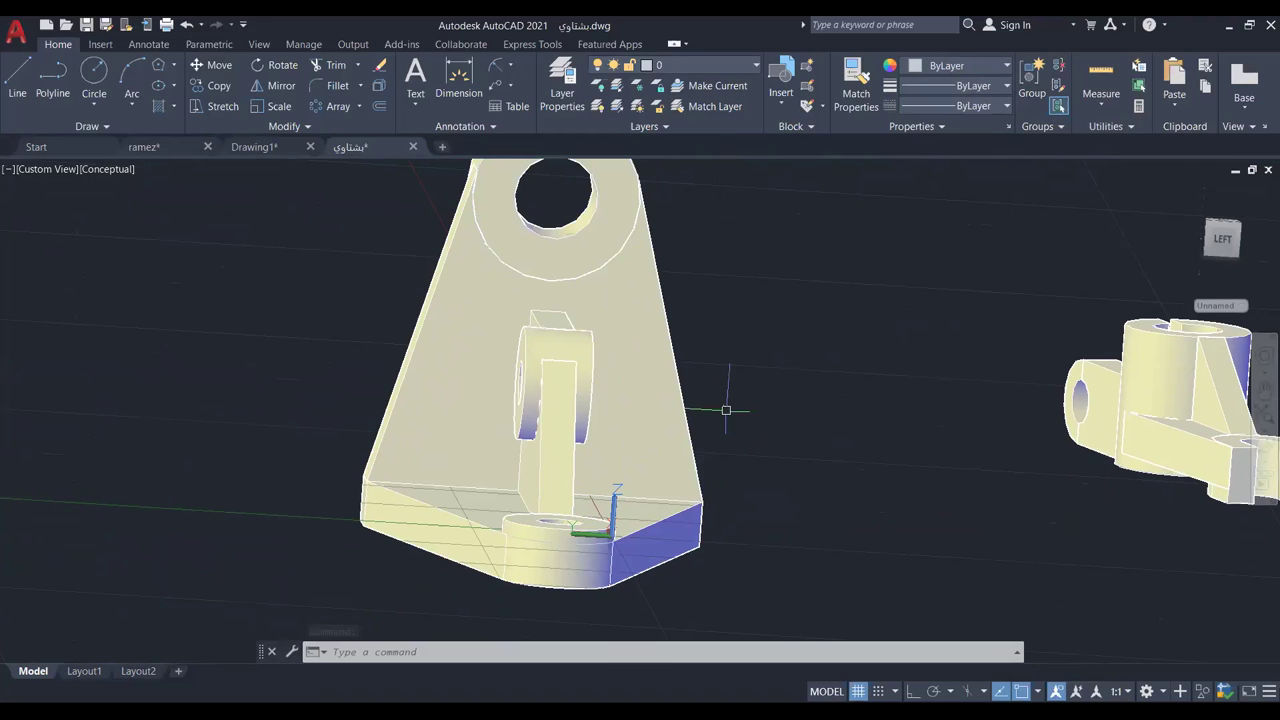
middle_click_drag(572, 397, 575, 407)
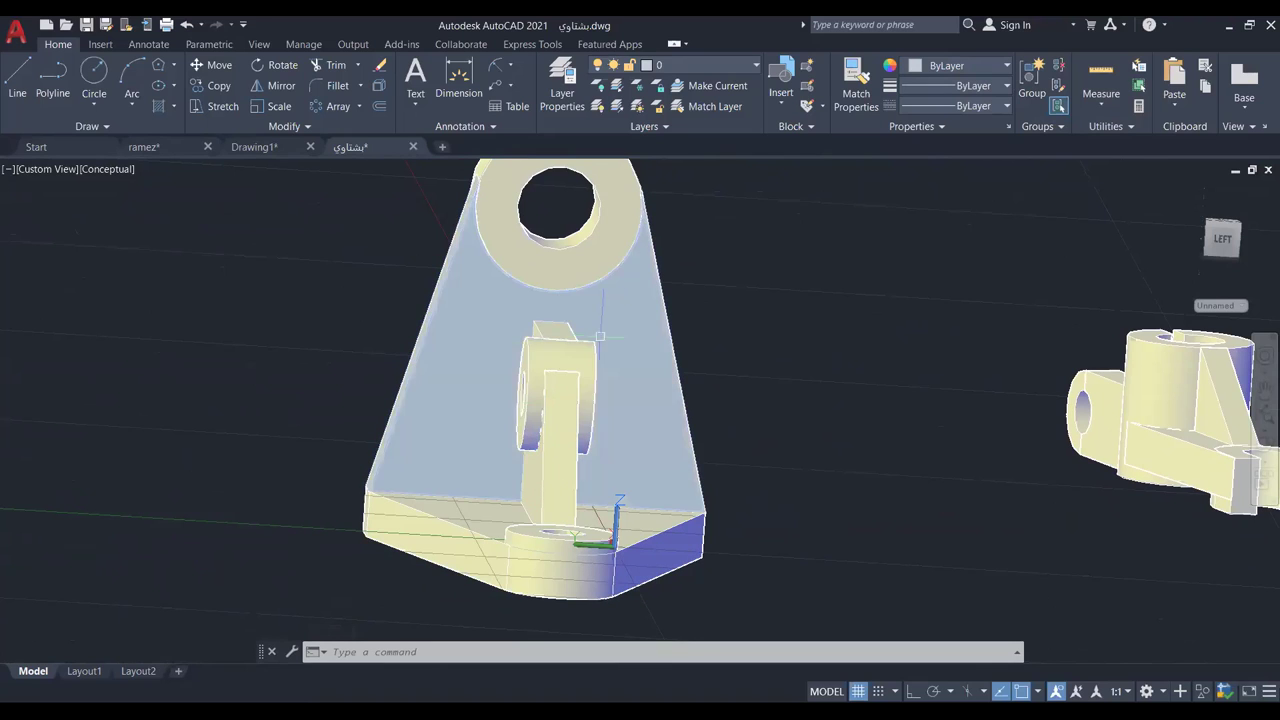
middle_click_drag(571, 482, 565, 472)
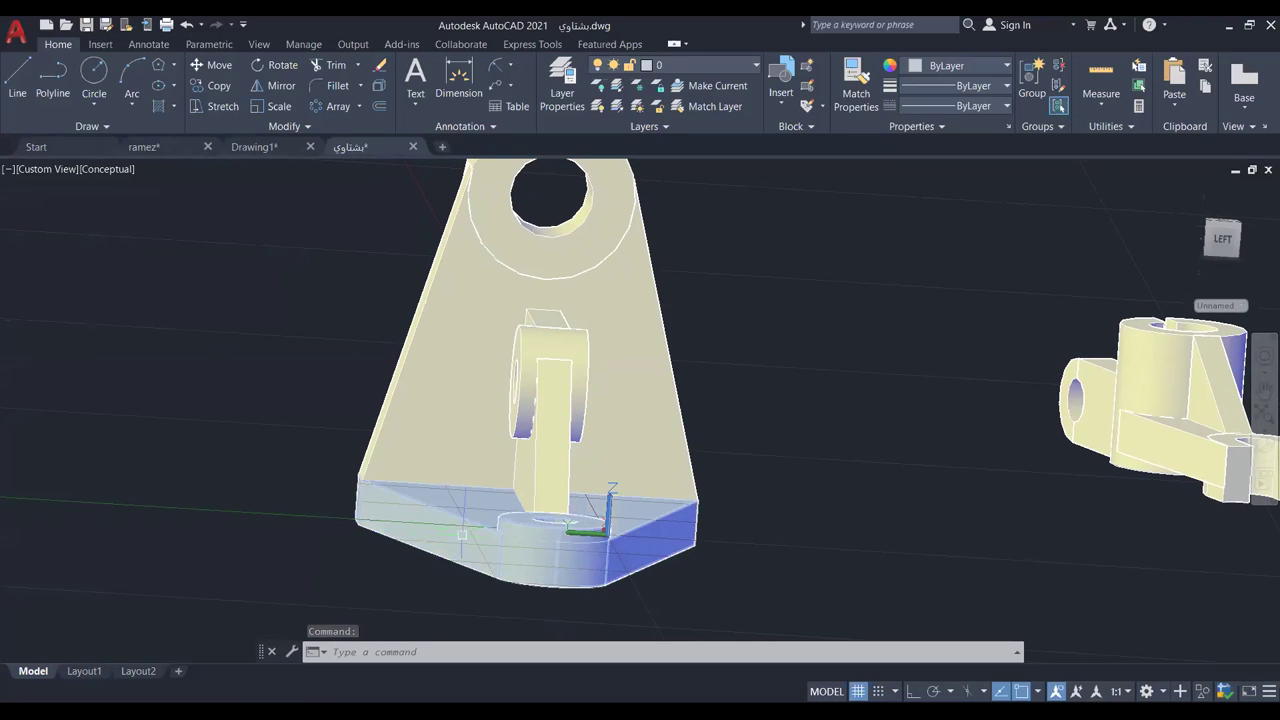
scroll(527, 527, "up", 3)
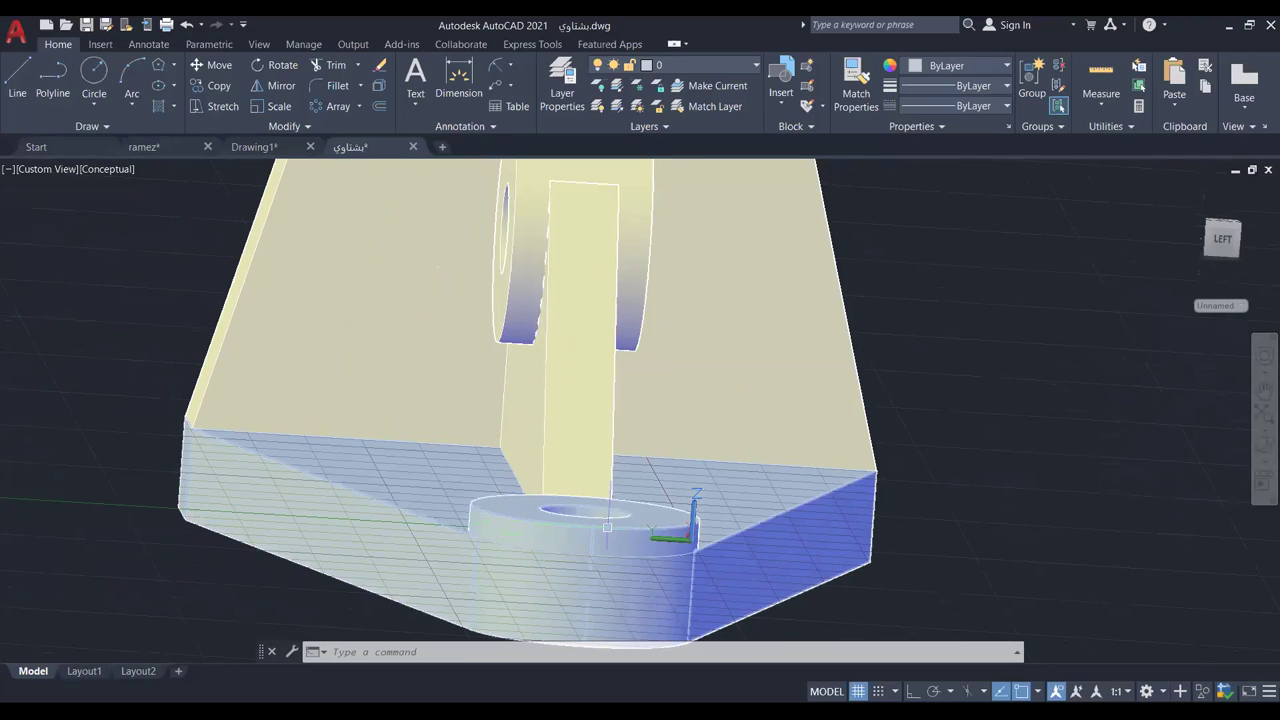
Free-orbit the bracket between a level view facing its upright plate and an oblique view of the rib's side and boss.
left_click(1263, 445)
left_click_drag(694, 277, 680, 314)
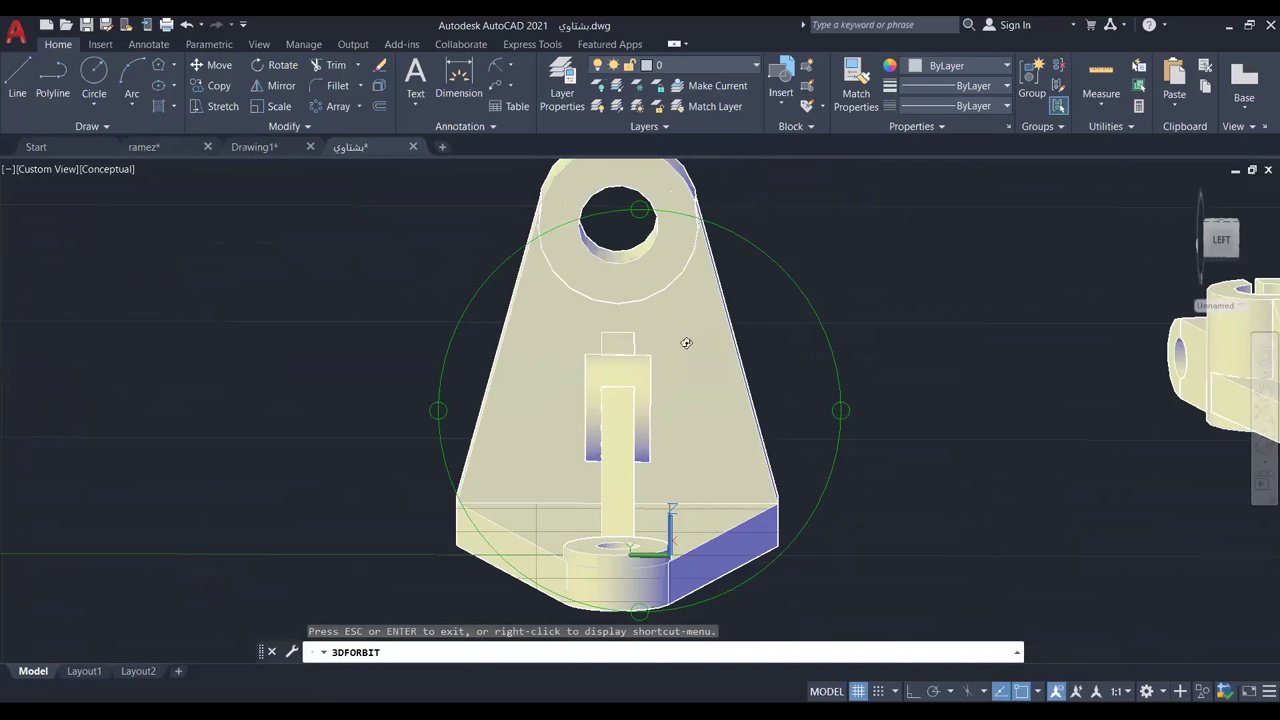
key("Escape")
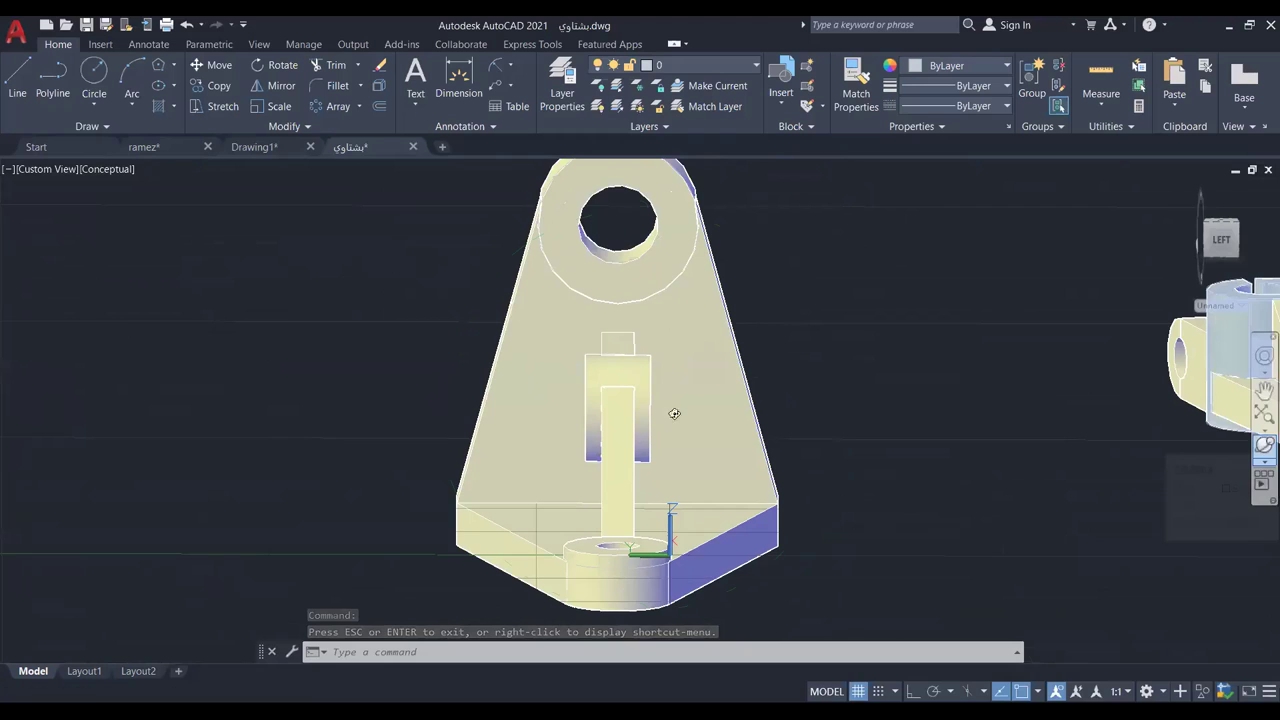
left_click(1263, 445)
left_click_drag(886, 423, 760, 416)
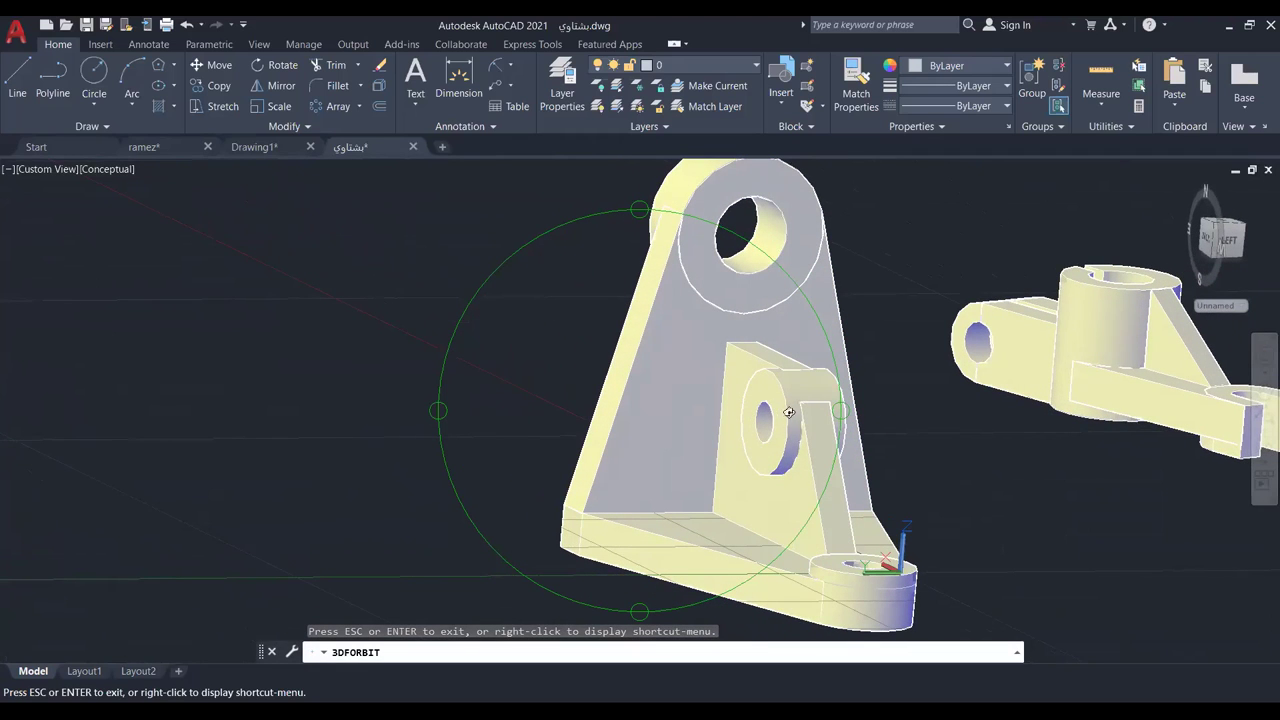
left_click_drag(886, 421, 794, 410)
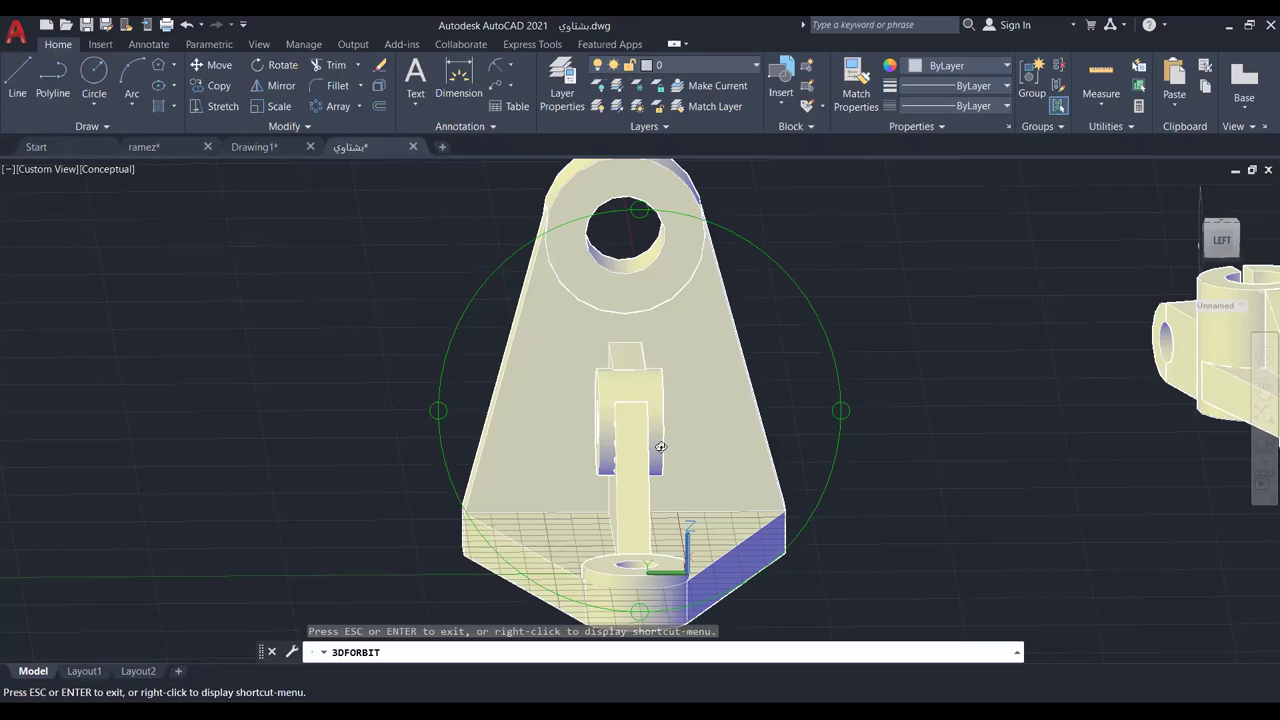
Tilt the bracket between its left-side view and views from above to examine the base's tapered outline and end boss.
left_click_drag(662, 448, 651, 249)
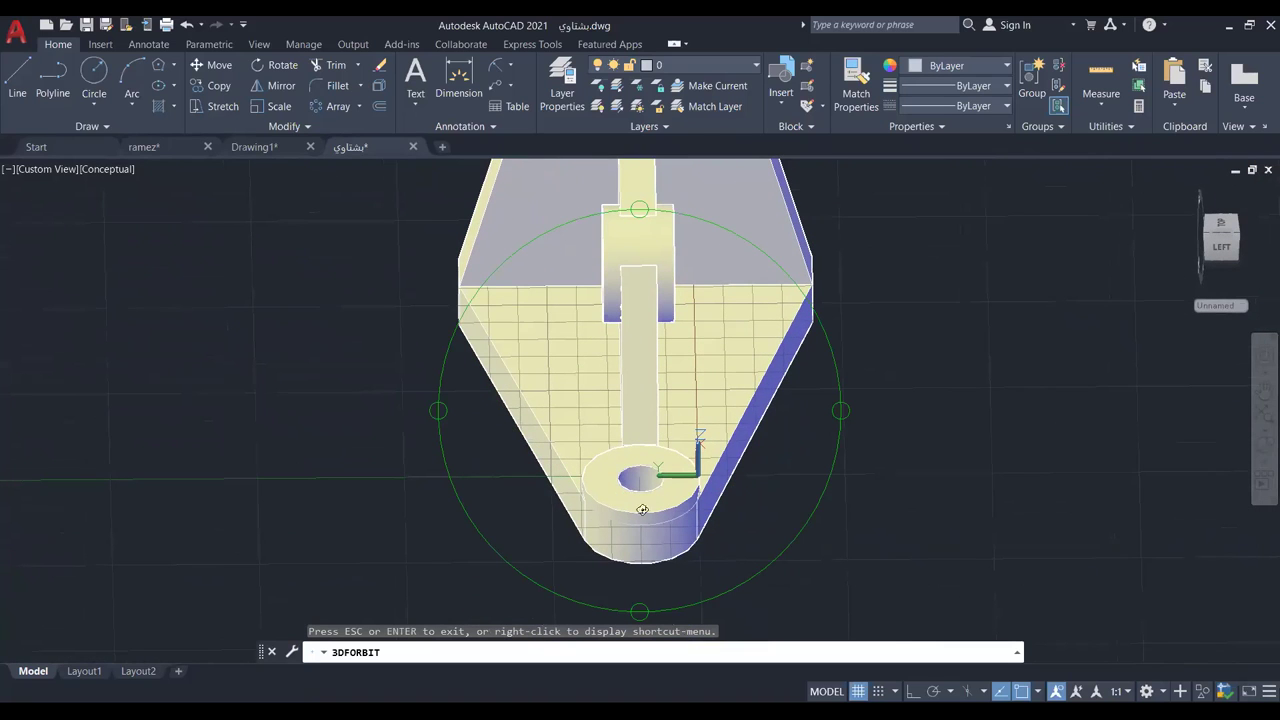
left_click_drag(646, 211, 650, 367)
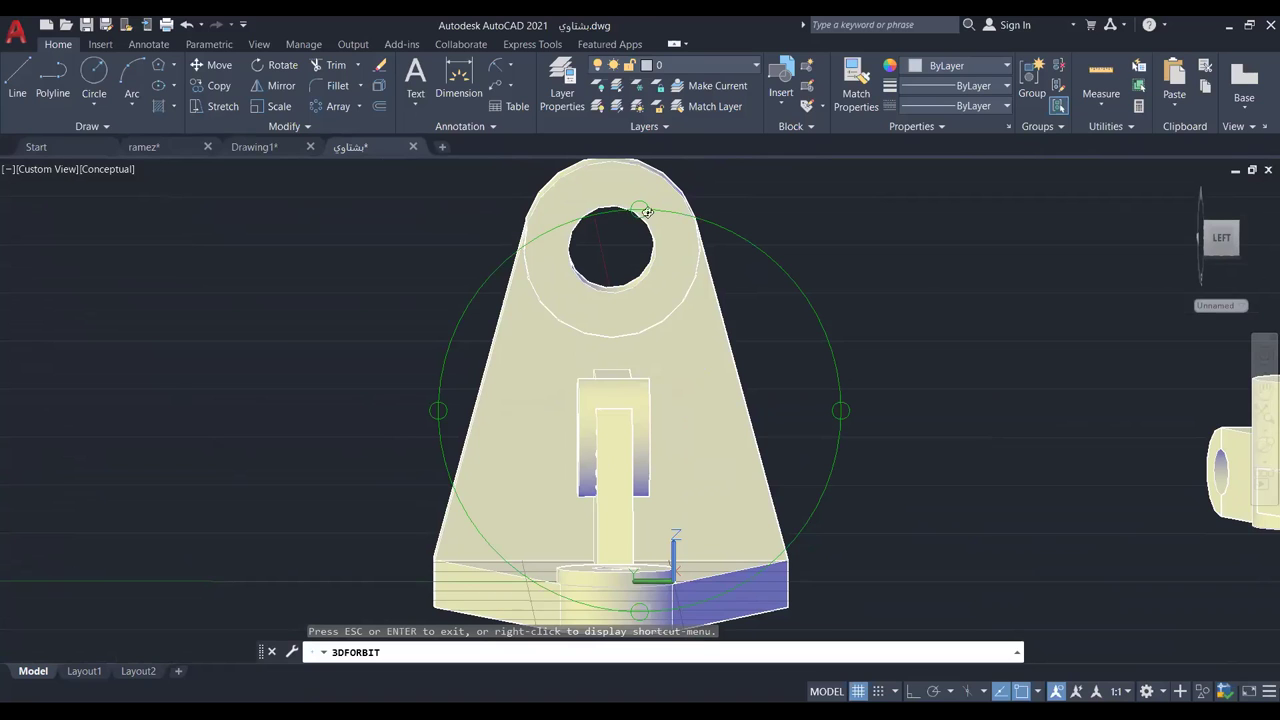
left_click_drag(642, 208, 667, 245)
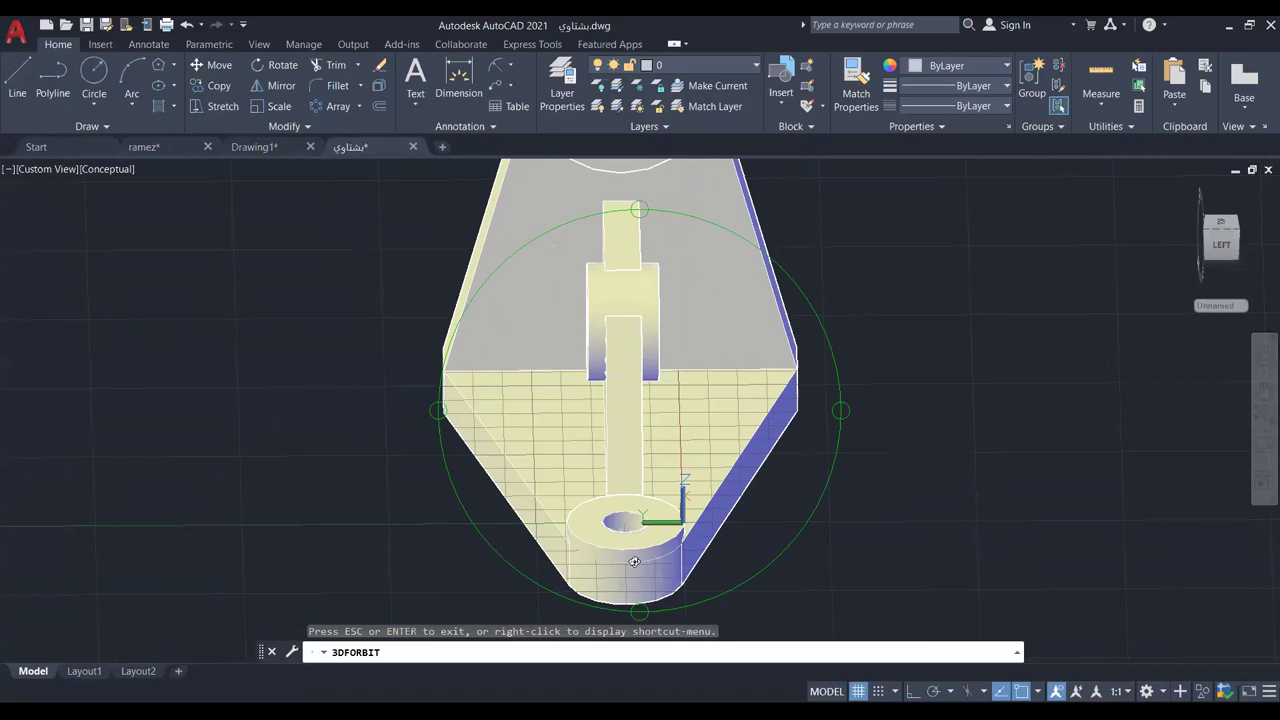
Free-orbit the bracket through an oblique view to its front profile showing the rib, boss hole and upright plate's thickness.
left_click_drag(694, 269, 651, 301)
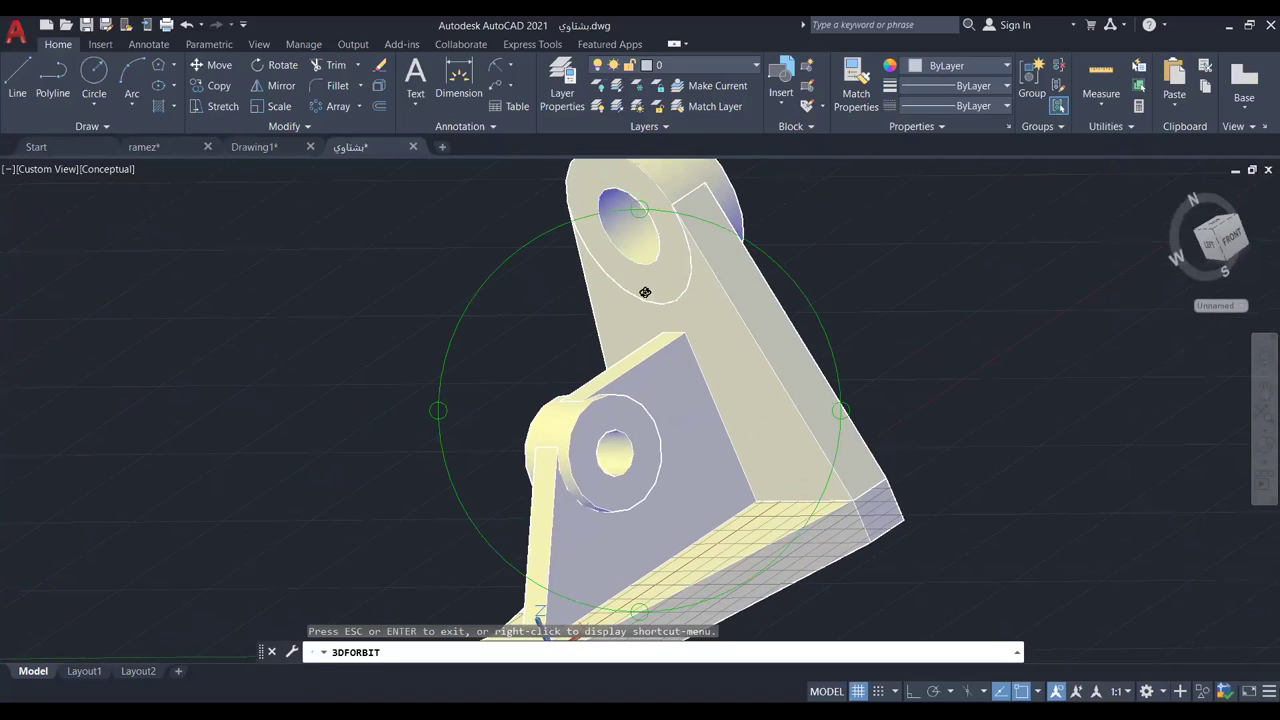
left_click_drag(665, 208, 755, 347)
middle_click_drag(755, 347, 719, 319)
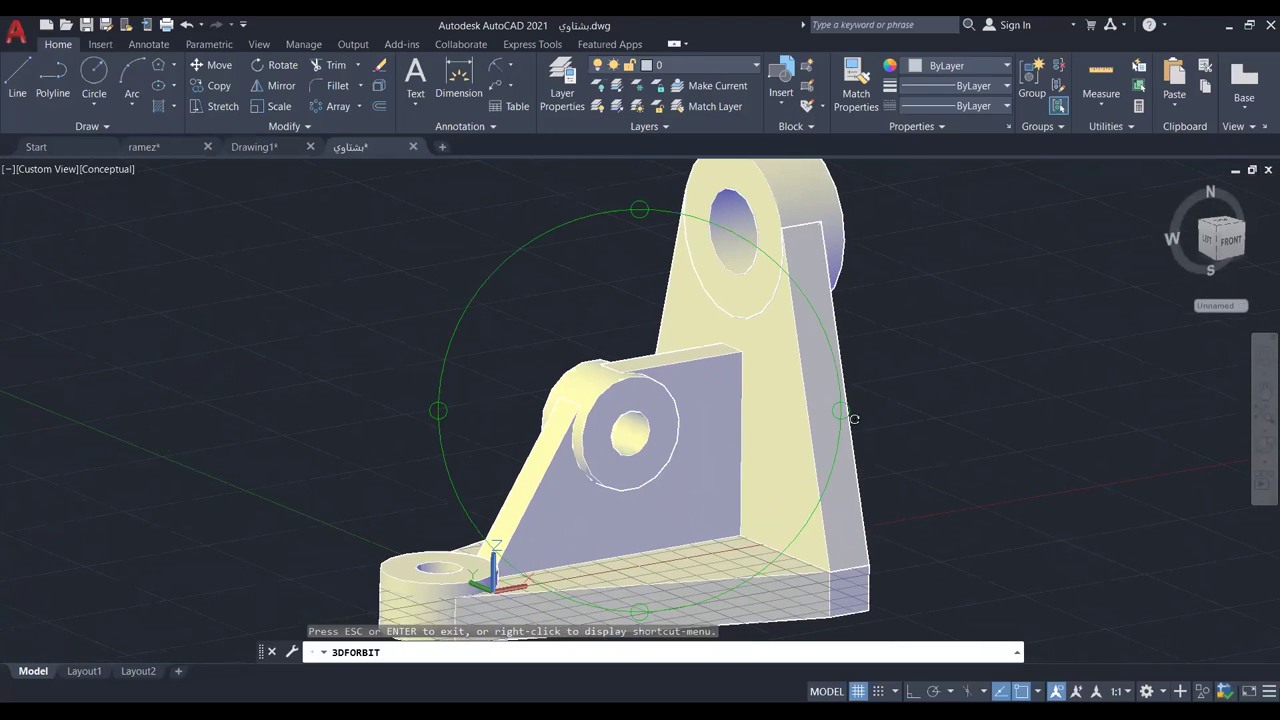
left_click_drag(845, 410, 750, 410)
middle_click_drag(640, 232, 693, 278)
left_click_drag(830, 205, 787, 221)
left_click_drag(840, 410, 626, 560)
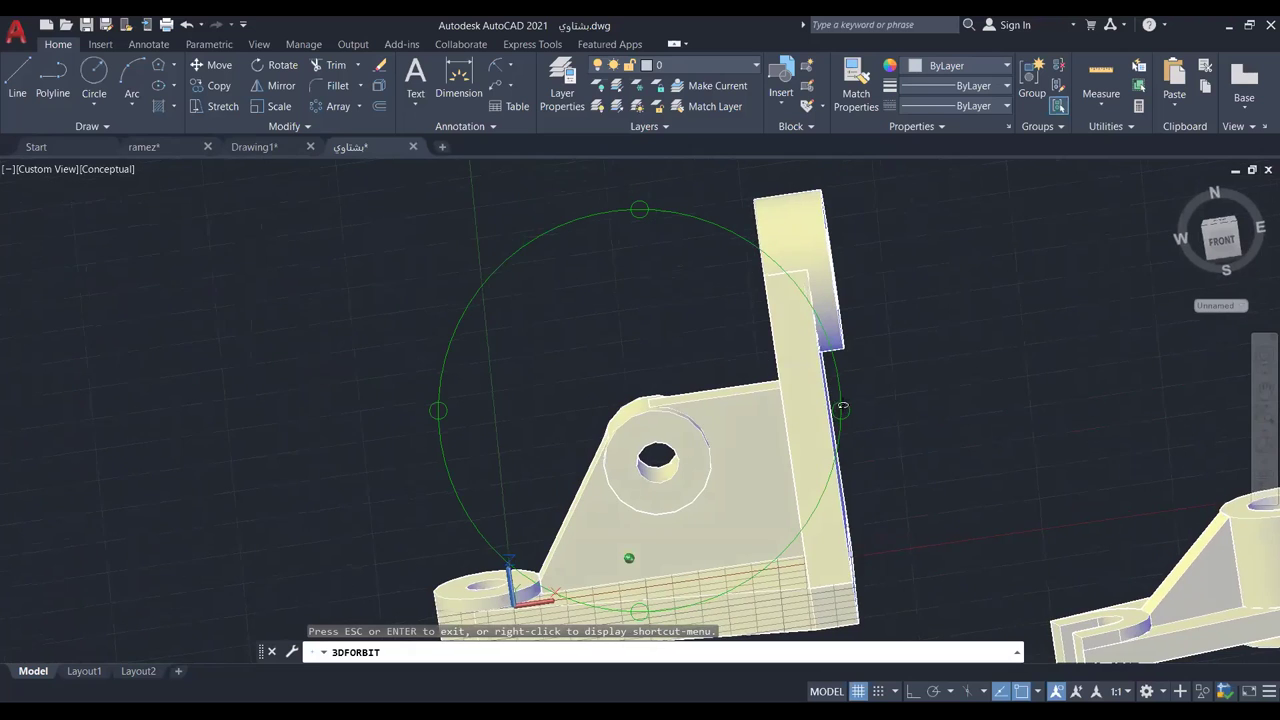
left_click_drag(766, 297, 773, 249)
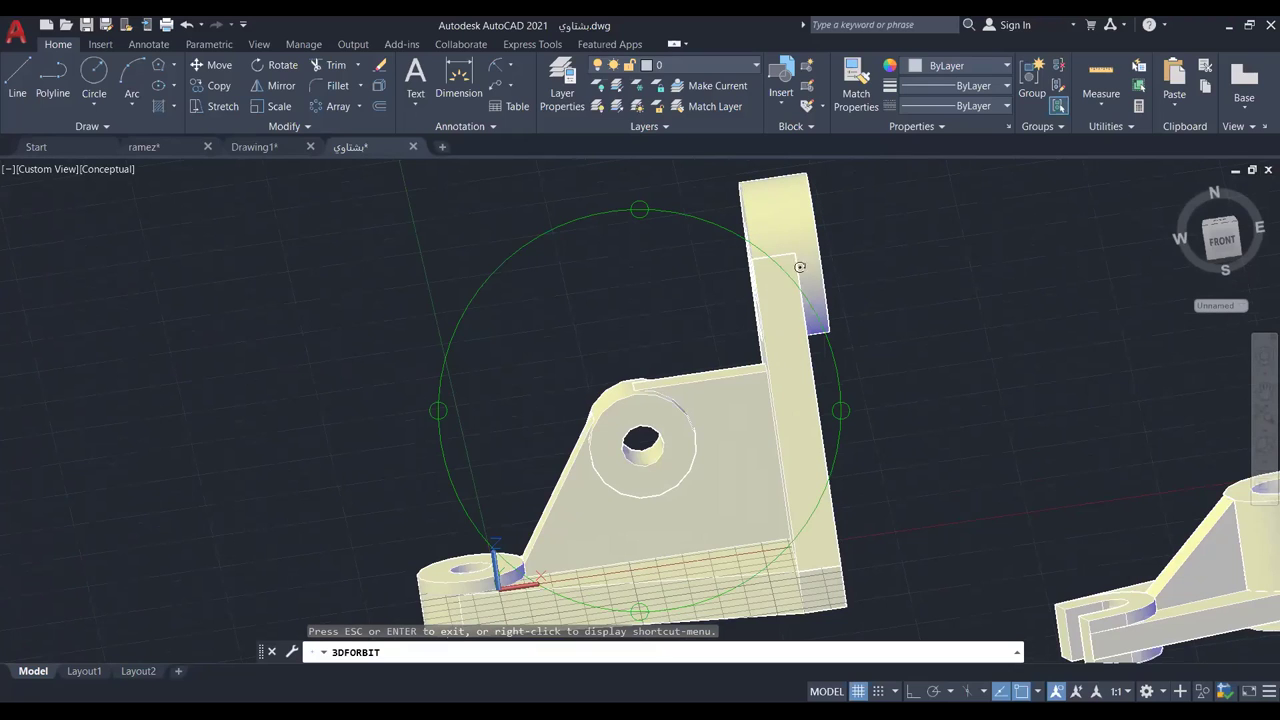
Free-orbit the bracket between its front profile and an oblique view to compare the upright plate and its large cylindrical boss.
middle_click_drag(802, 537, 783, 470)
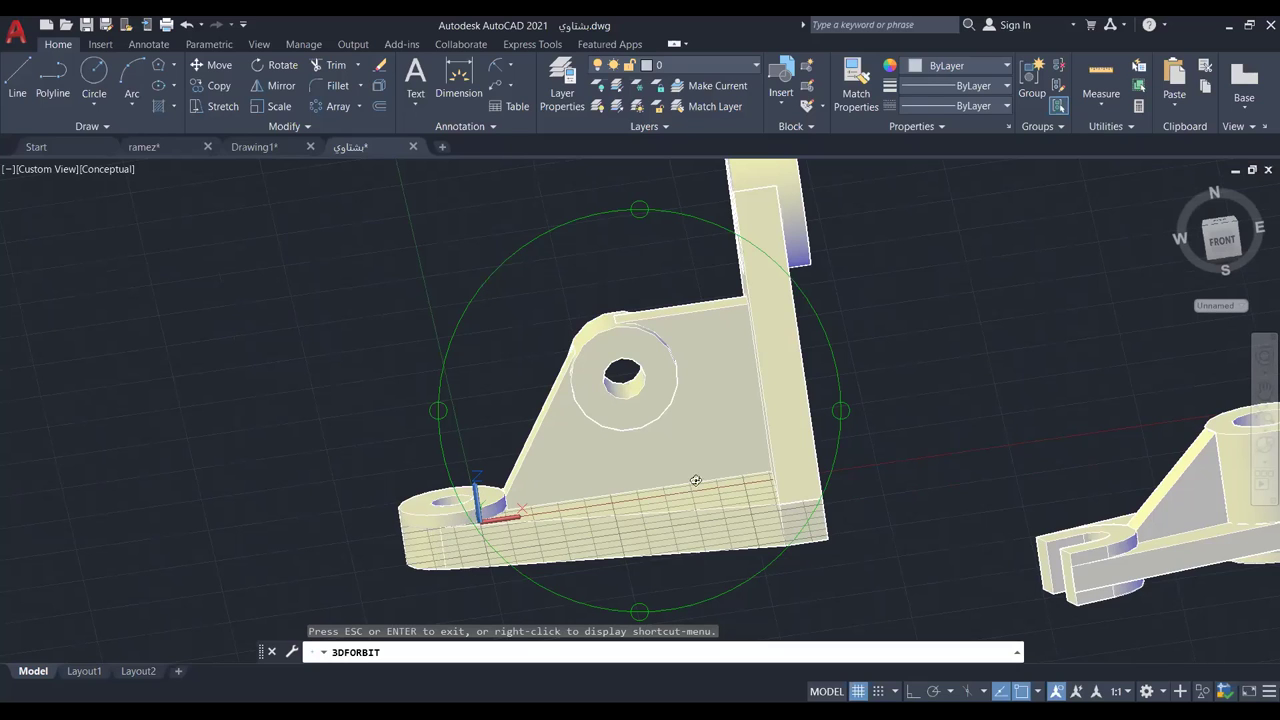
left_click_drag(757, 390, 739, 443)
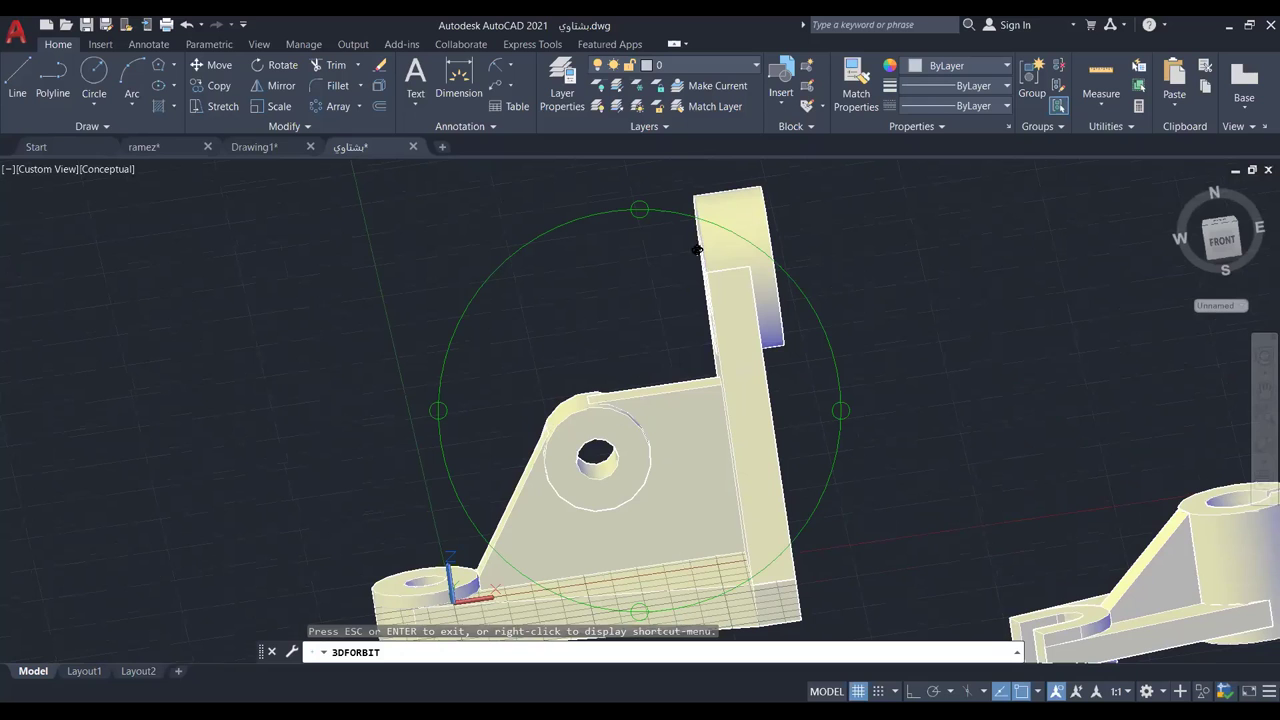
left_click_drag(841, 410, 801, 323)
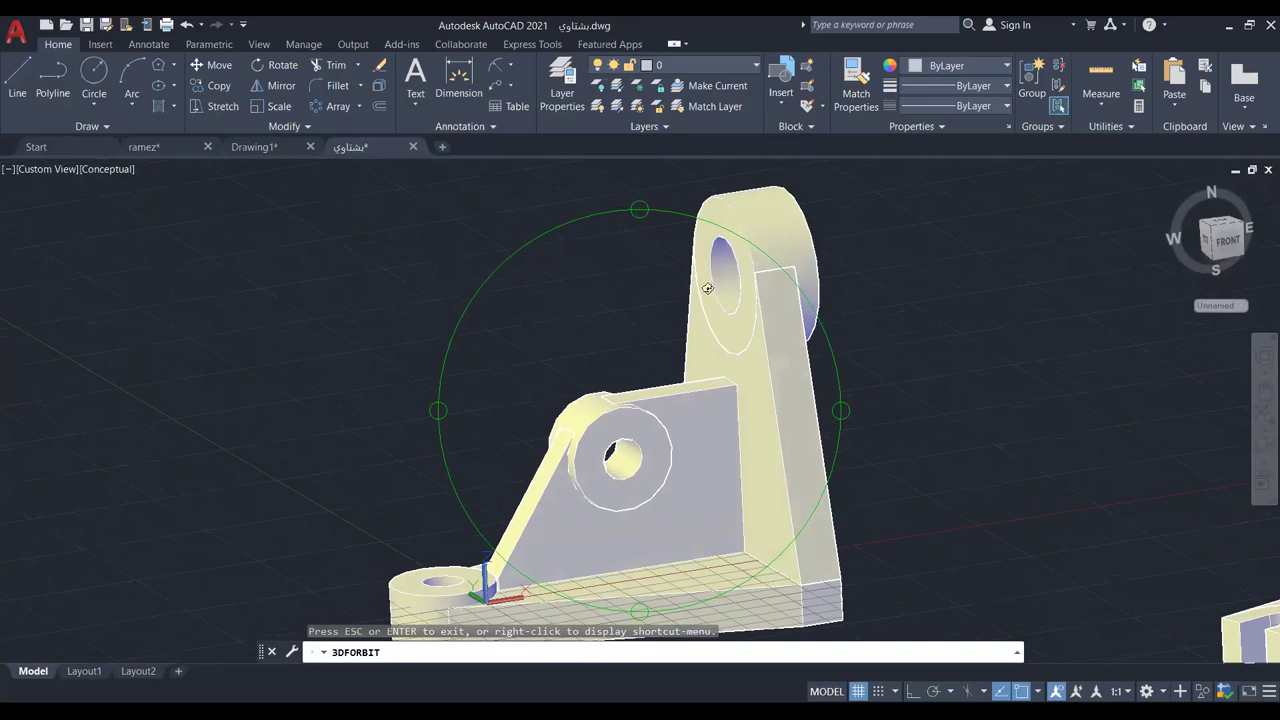
left_click_drag(841, 410, 764, 340)
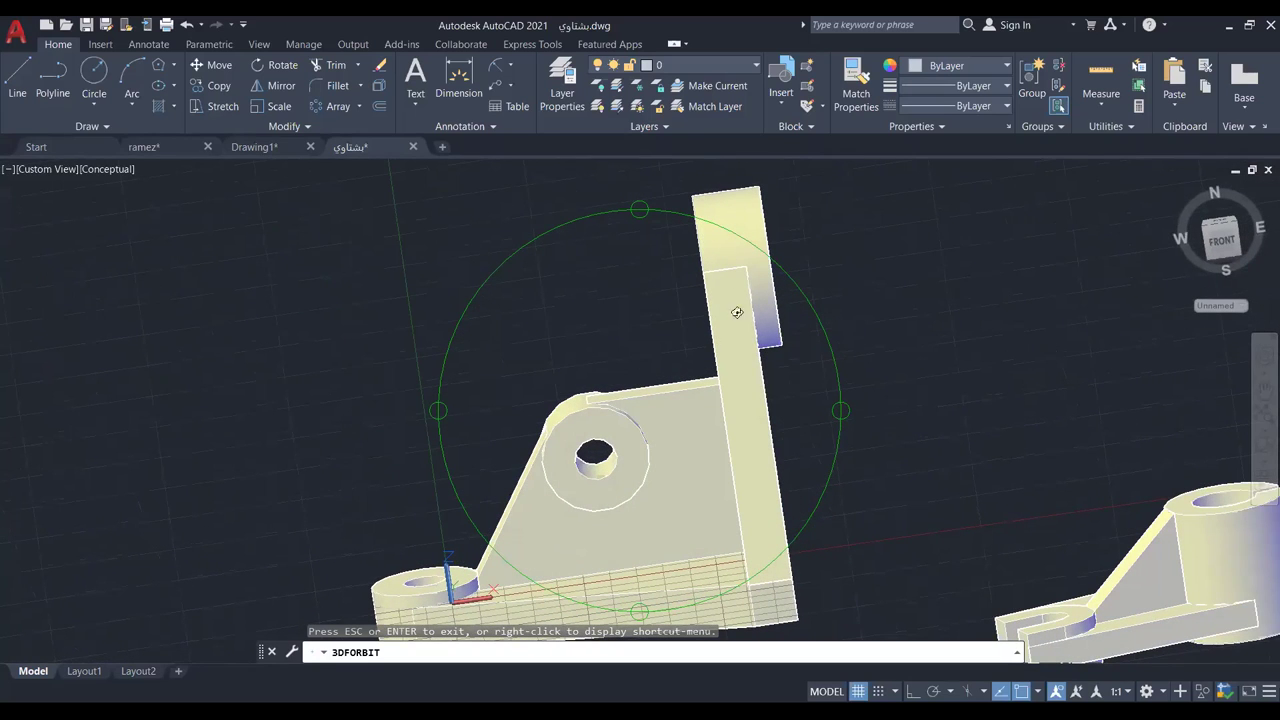
Examine up close where the rib's sloped edge meets the base and its end boss in the front profile.
middle_click_drag(725, 318, 788, 231)
scroll(564, 454, "up", 2)
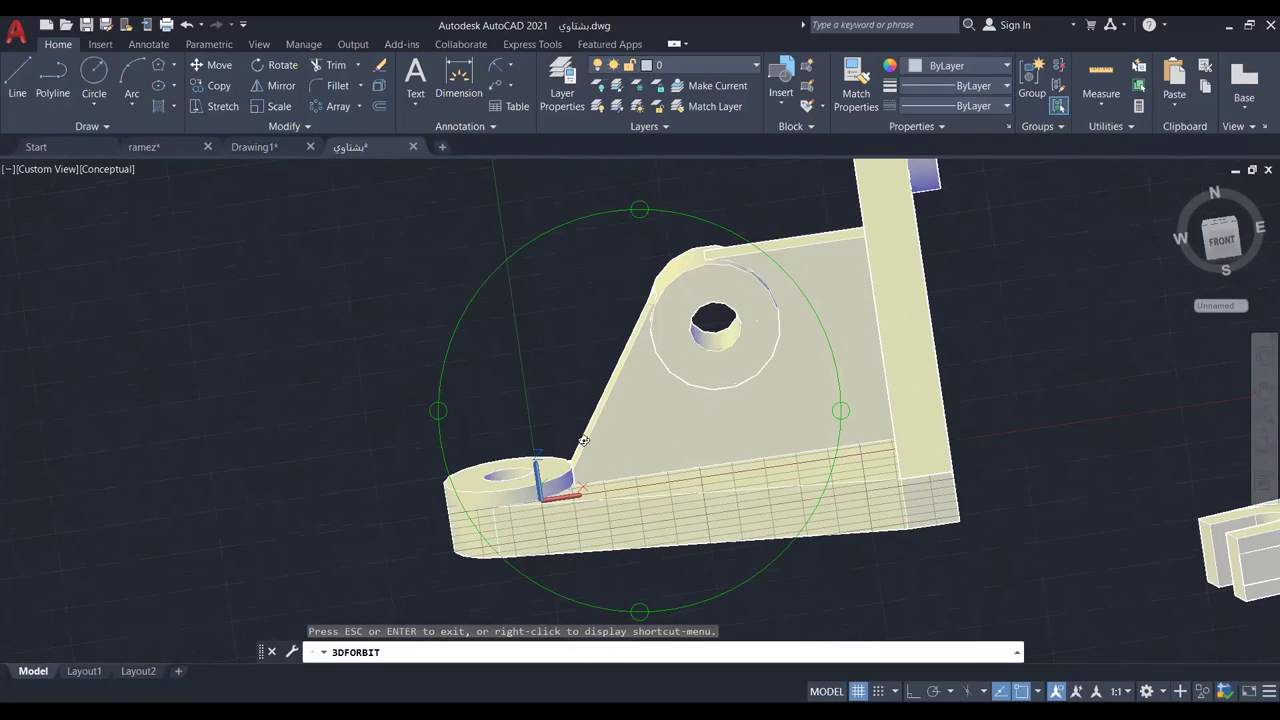
scroll(586, 438, "up", 1)
scroll(587, 436, "up", 2)
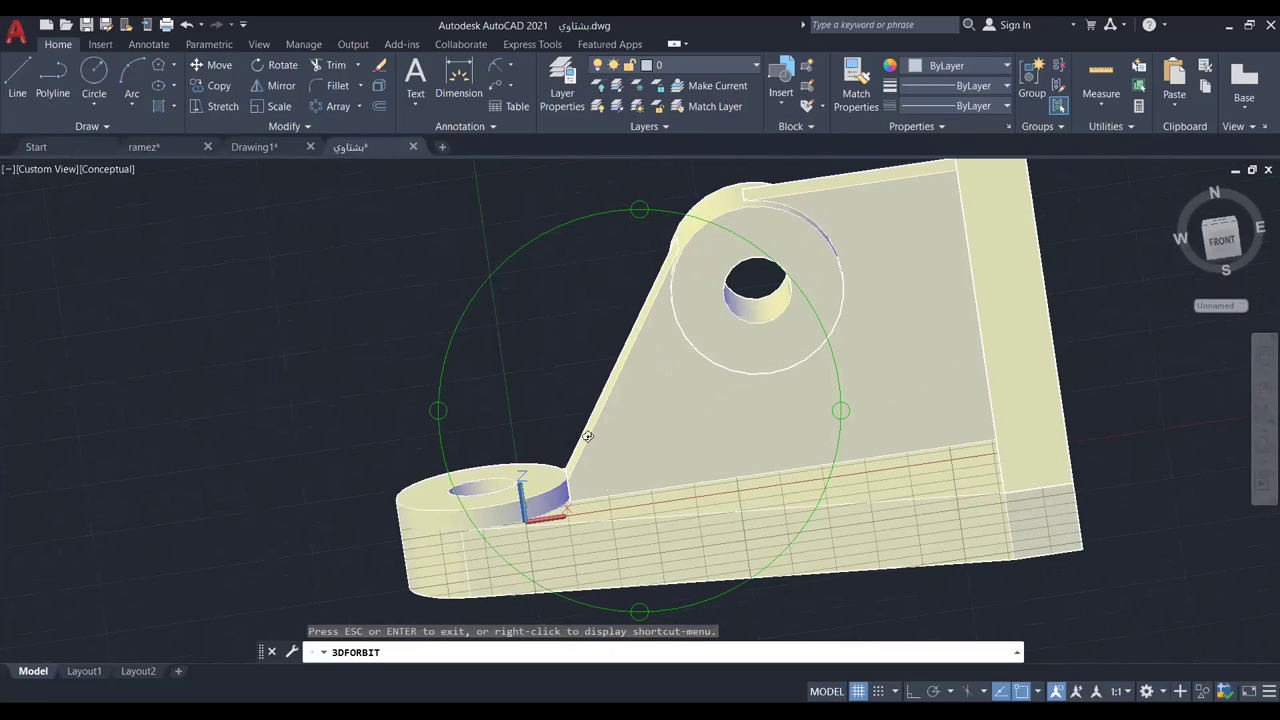
scroll(587, 436, "down", 2)
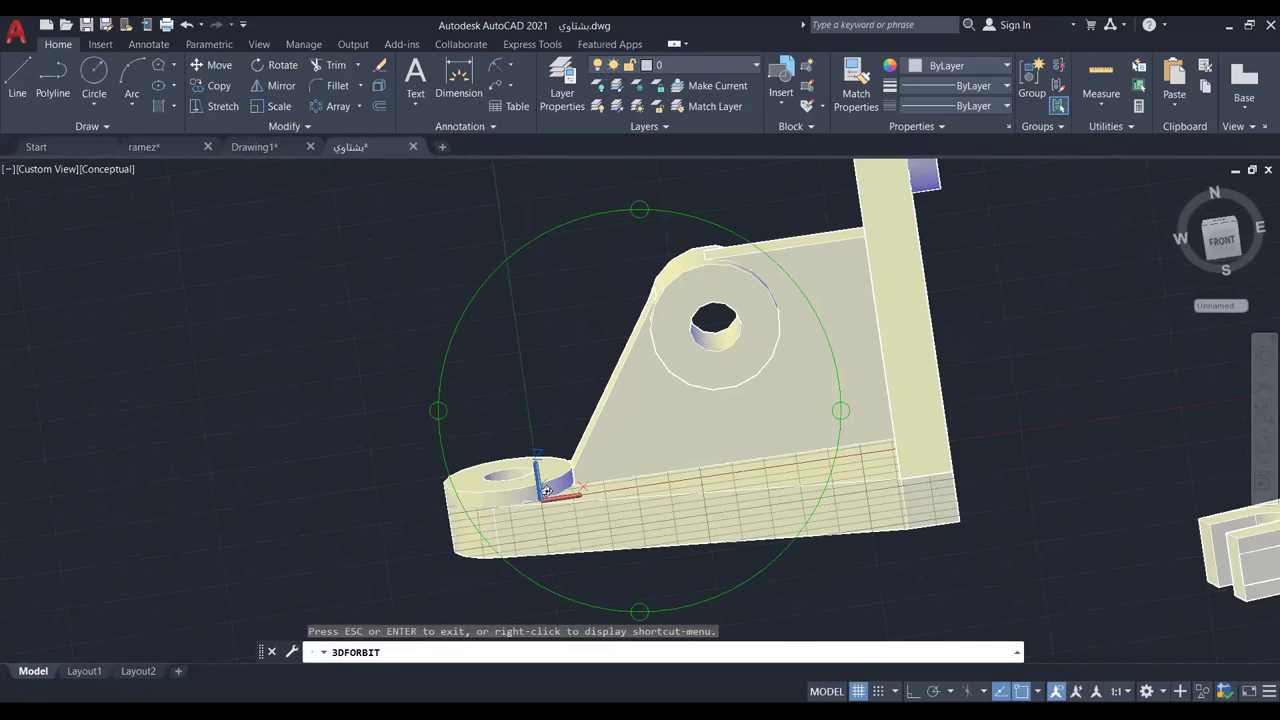
Examine up close how the end boss sits on the tapered base, from the front and obliquely from above.
scroll(541, 523, "up", 3)
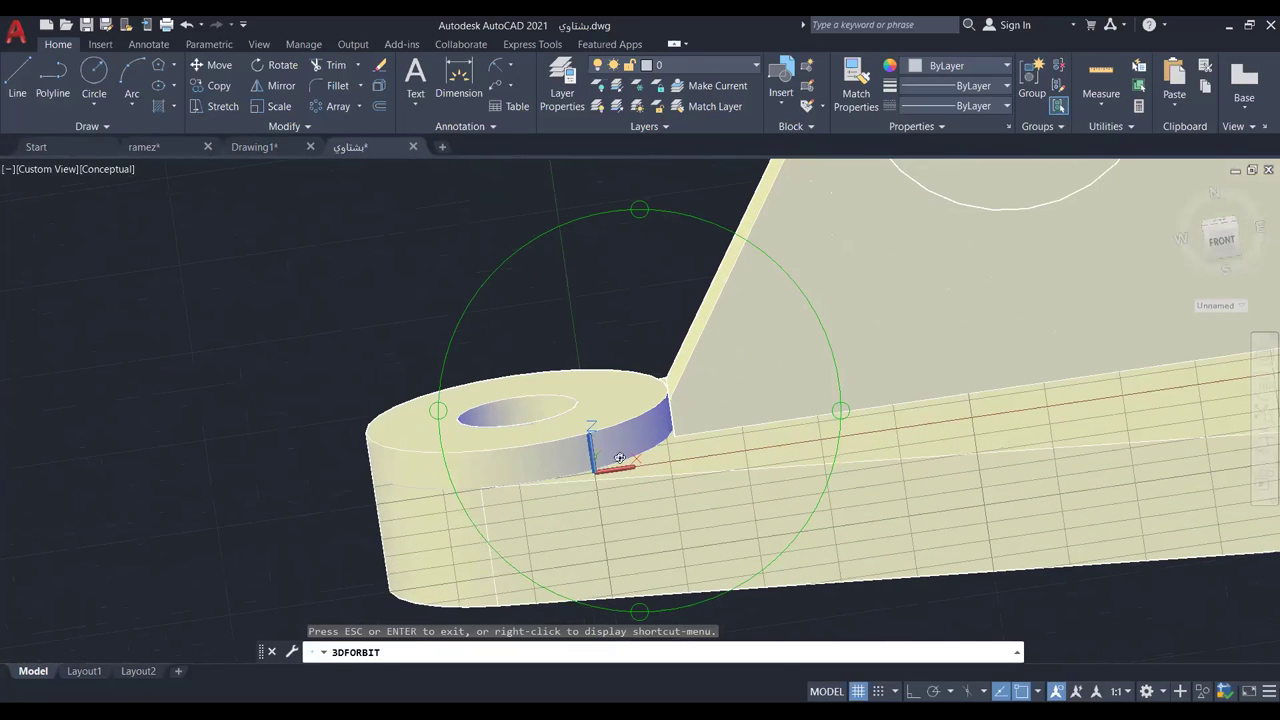
left_click_drag(736, 277, 667, 401)
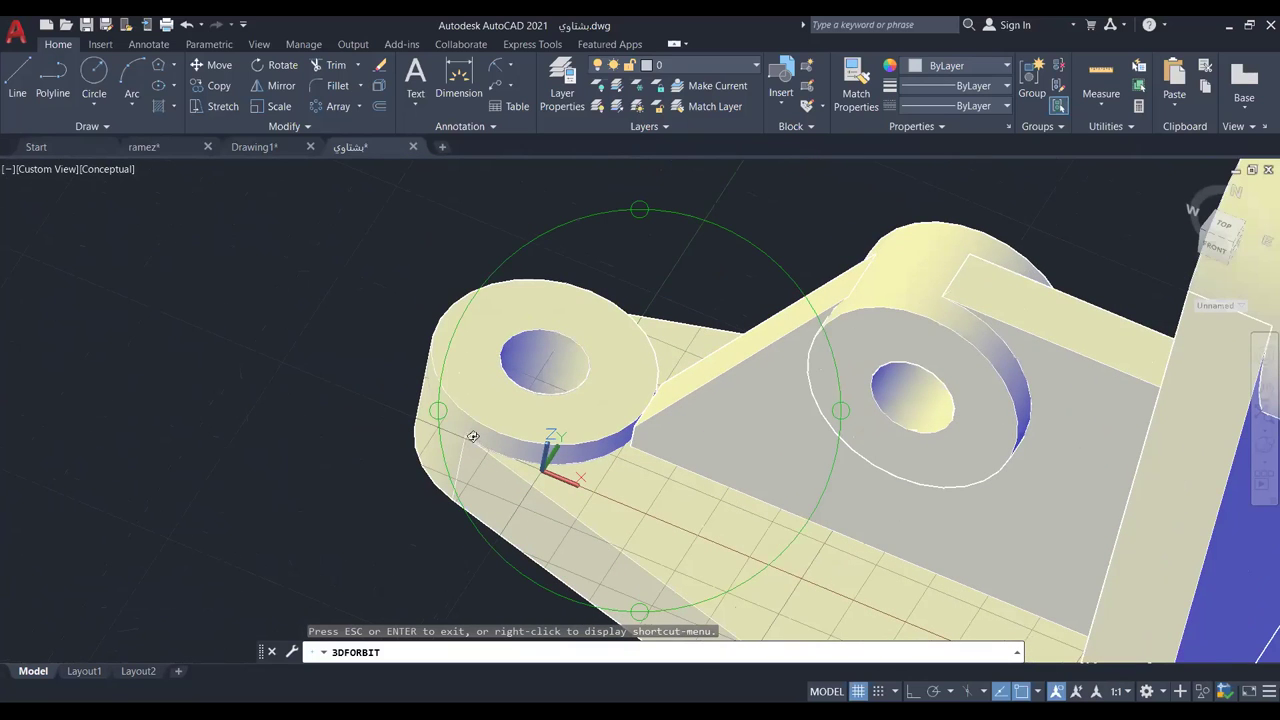
left_click_drag(461, 437, 640, 450)
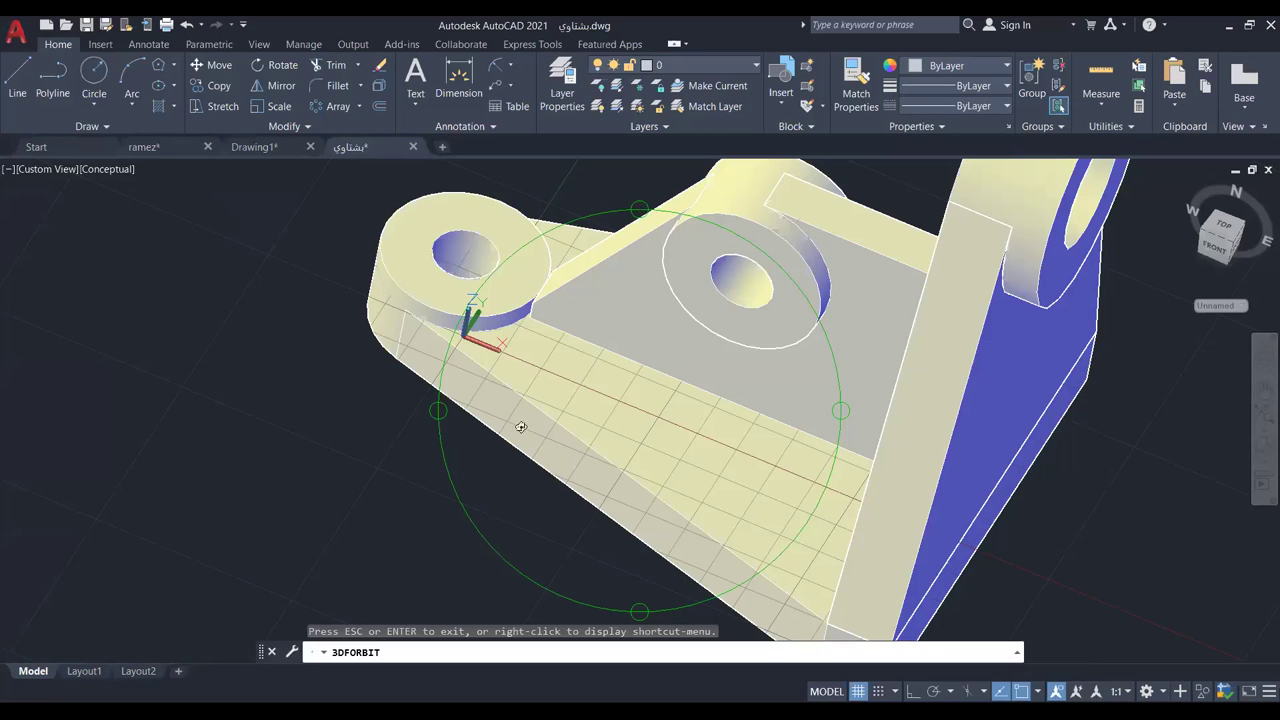
Free-orbit the bracket to a view from directly above to examine the base's tapered outline, rib and bosses.
left_click_drag(441, 408, 665, 199)
left_click_drag(587, 277, 655, 275)
left_click_drag(709, 214, 757, 220)
middle_click_drag(757, 220, 705, 228)
left_click_drag(705, 228, 674, 237)
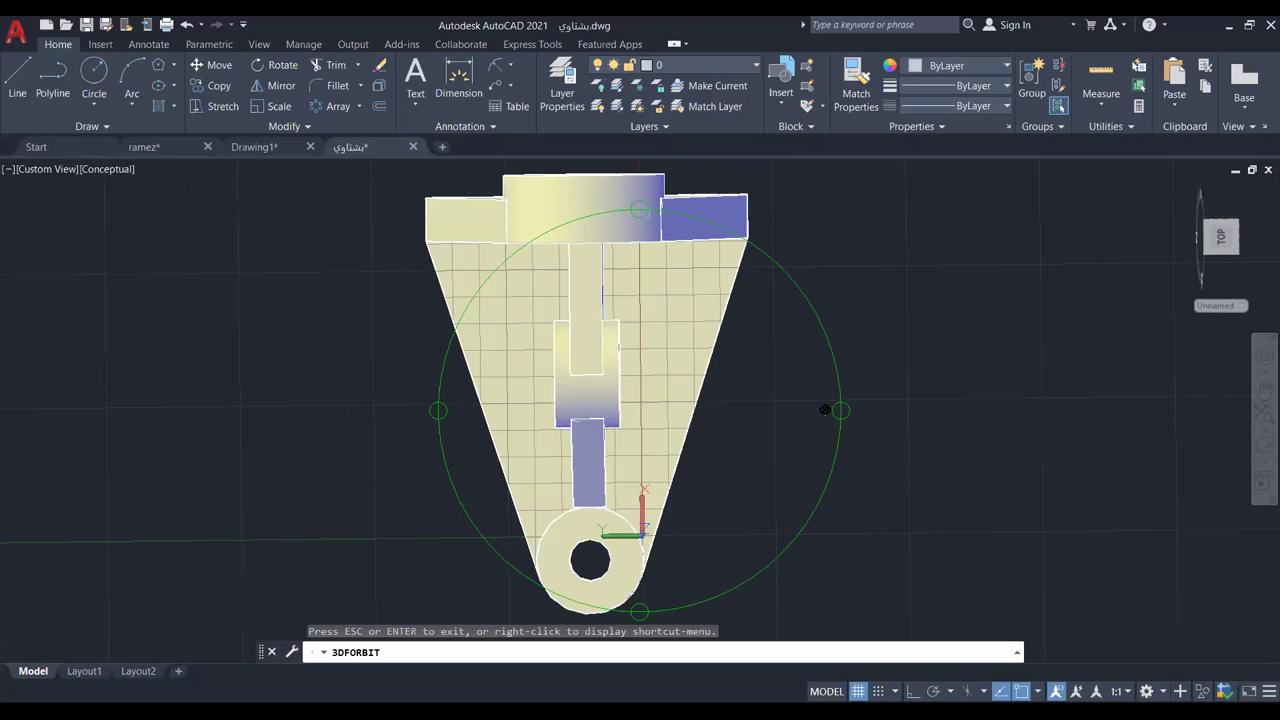
Free-orbit the bracket from its top view back to an oblique front view.
left_click_drag(837, 410, 774, 374)
left_click_drag(629, 201, 806, 326)
left_click_drag(637, 211, 627, 320)
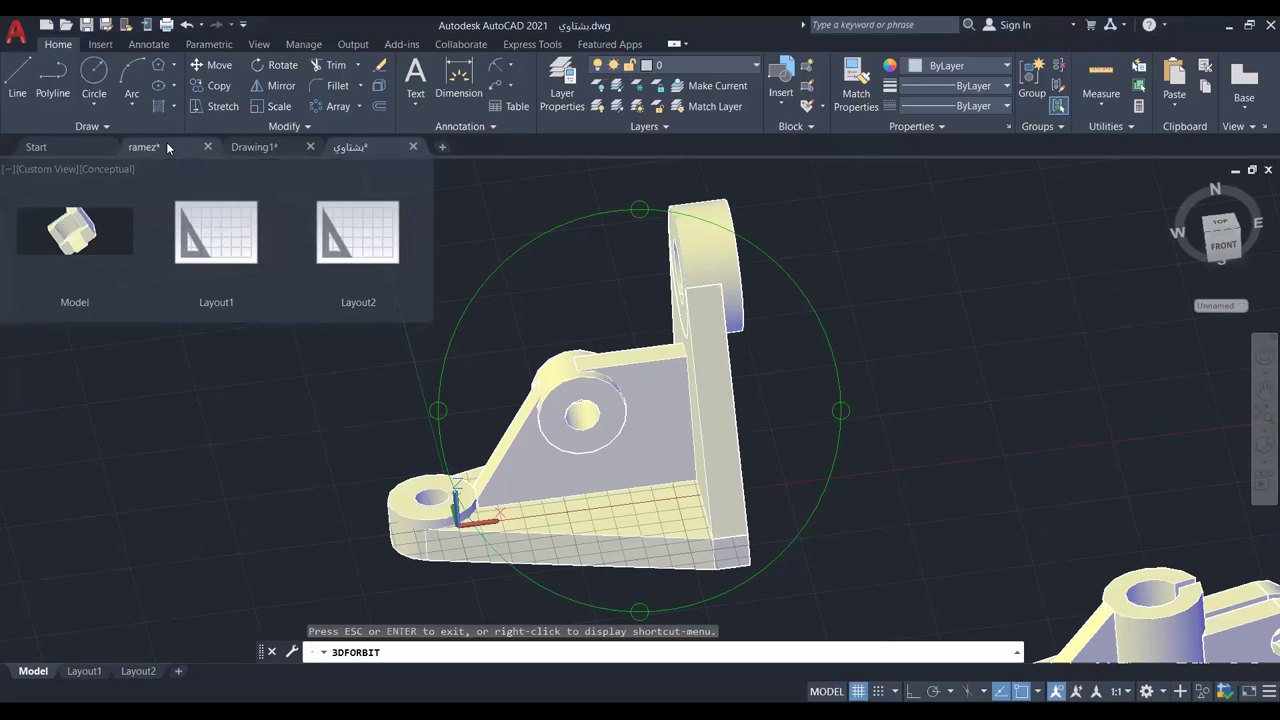
Look at the stepped block in the ramez drawing and return to the bracket drawing.
left_click(75, 230)
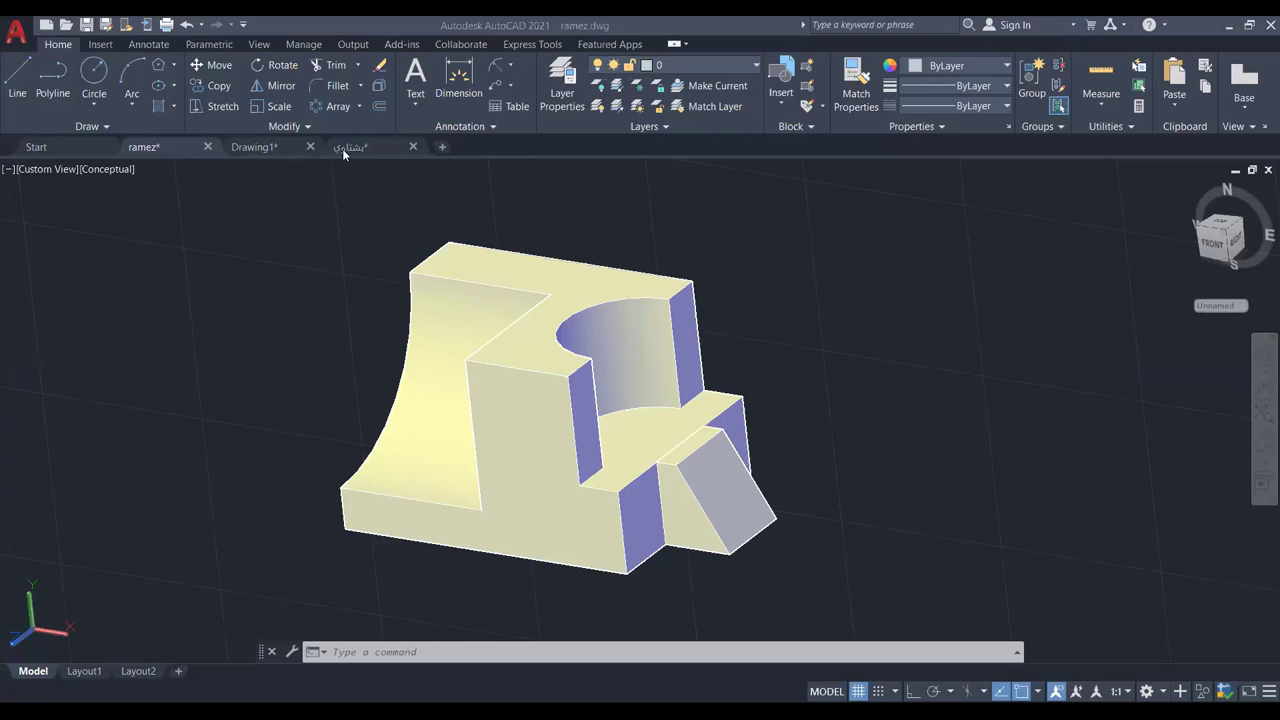
left_click(228, 222)
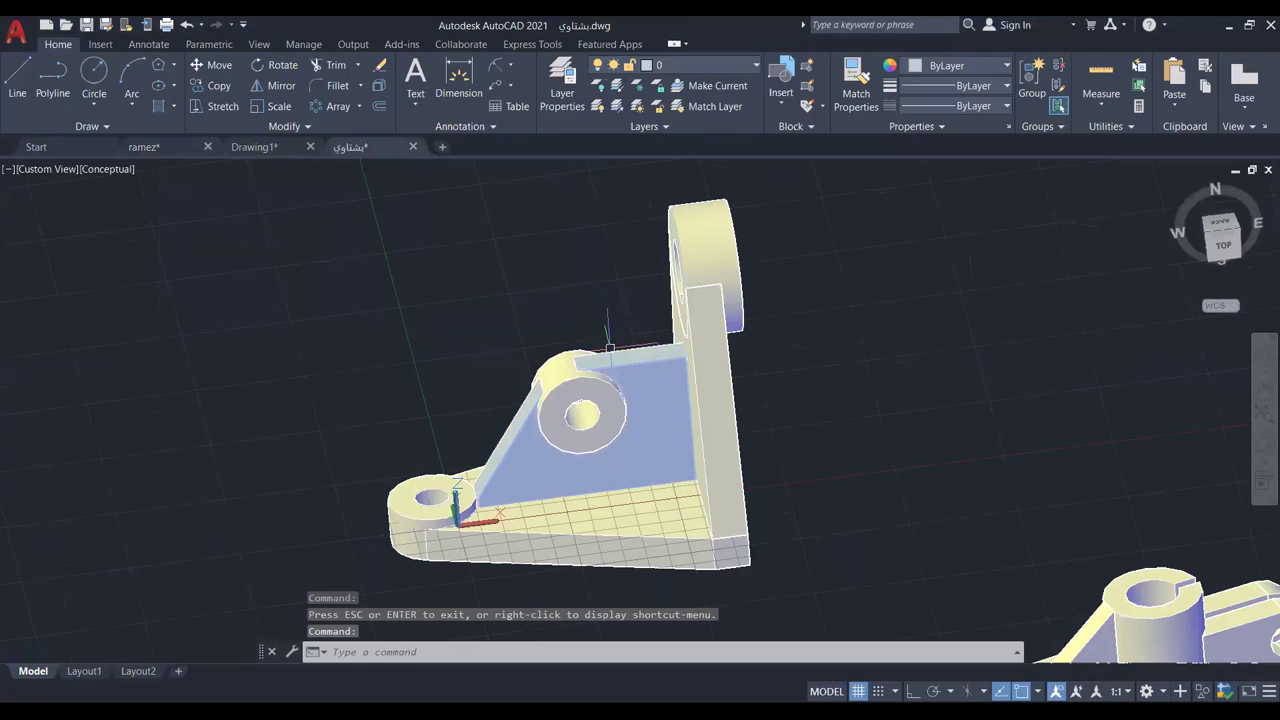
scroll(609, 348, "down", 3)
scroll(578, 300, "up", 4)
scroll(590, 315, "down", 3)
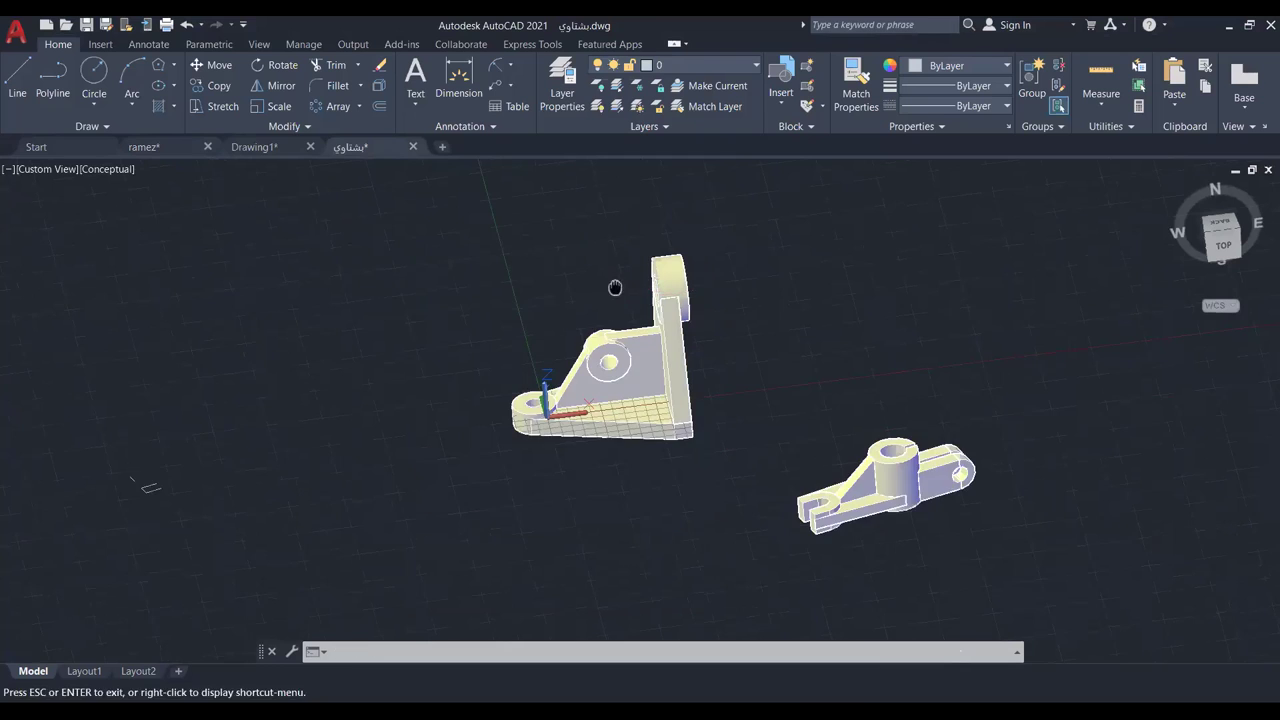
scroll(615, 284, "up", 1)
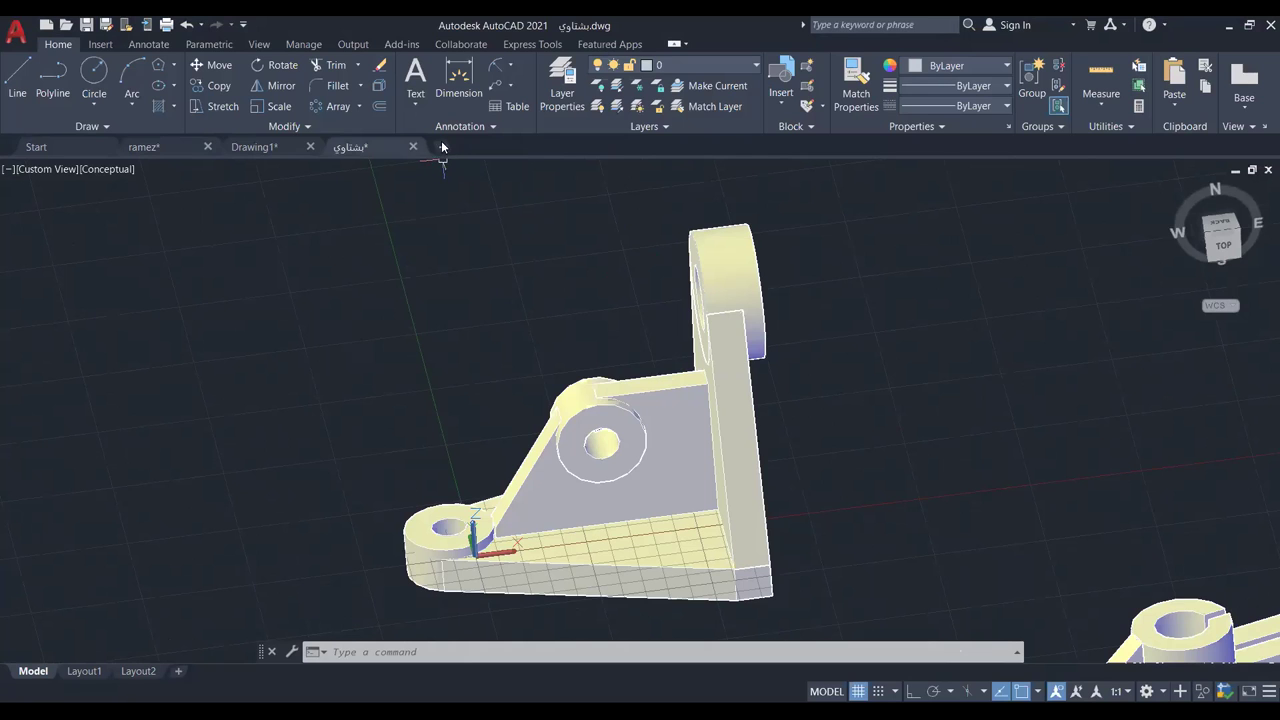
scroll(710, 325, "down", 2)
middle_click_drag(707, 325, 681, 311)
scroll(628, 309, "up", 3)
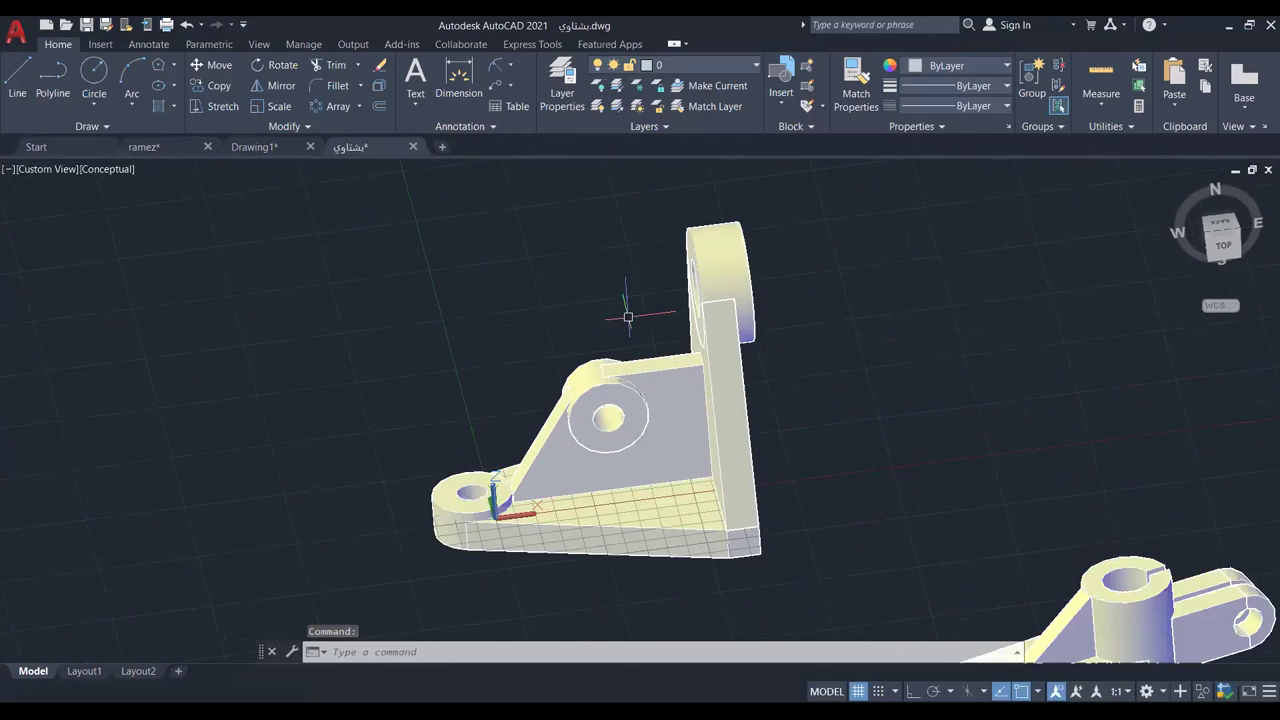
scroll(628, 317, "down", 1)
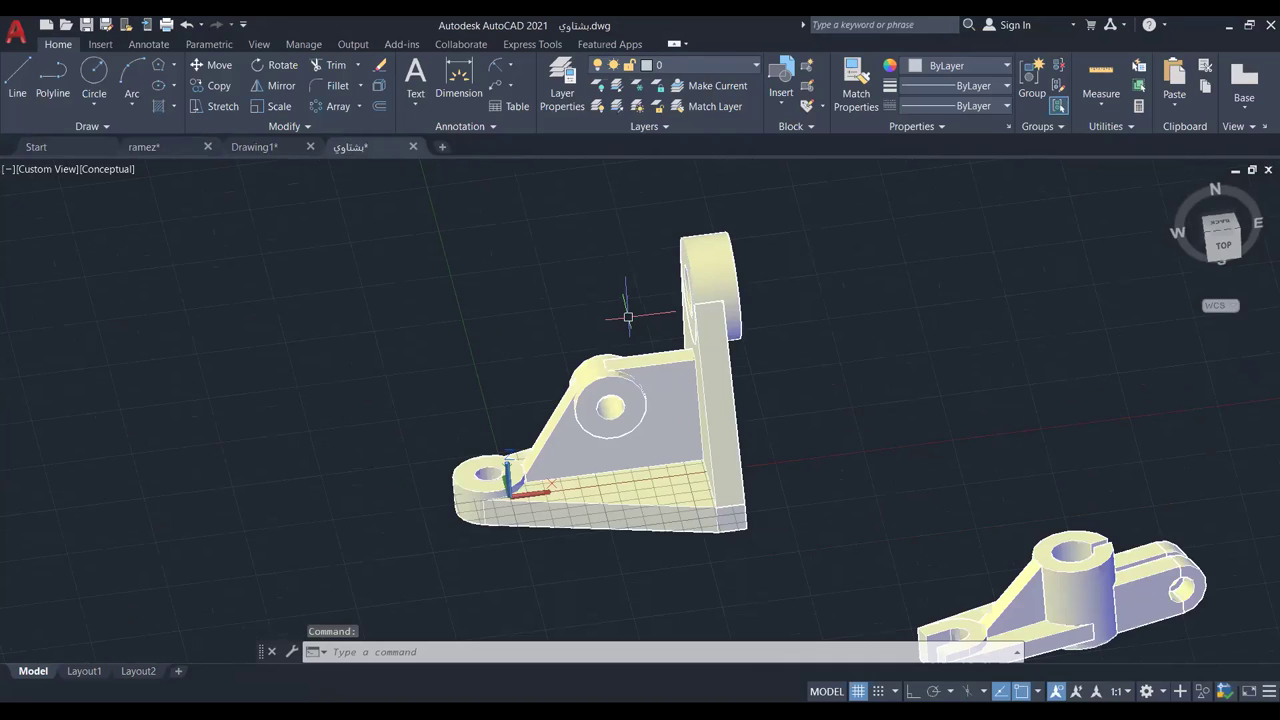
scroll(628, 317, "up", 2)
scroll(628, 317, "down", 2)
scroll(628, 317, "up", 1)
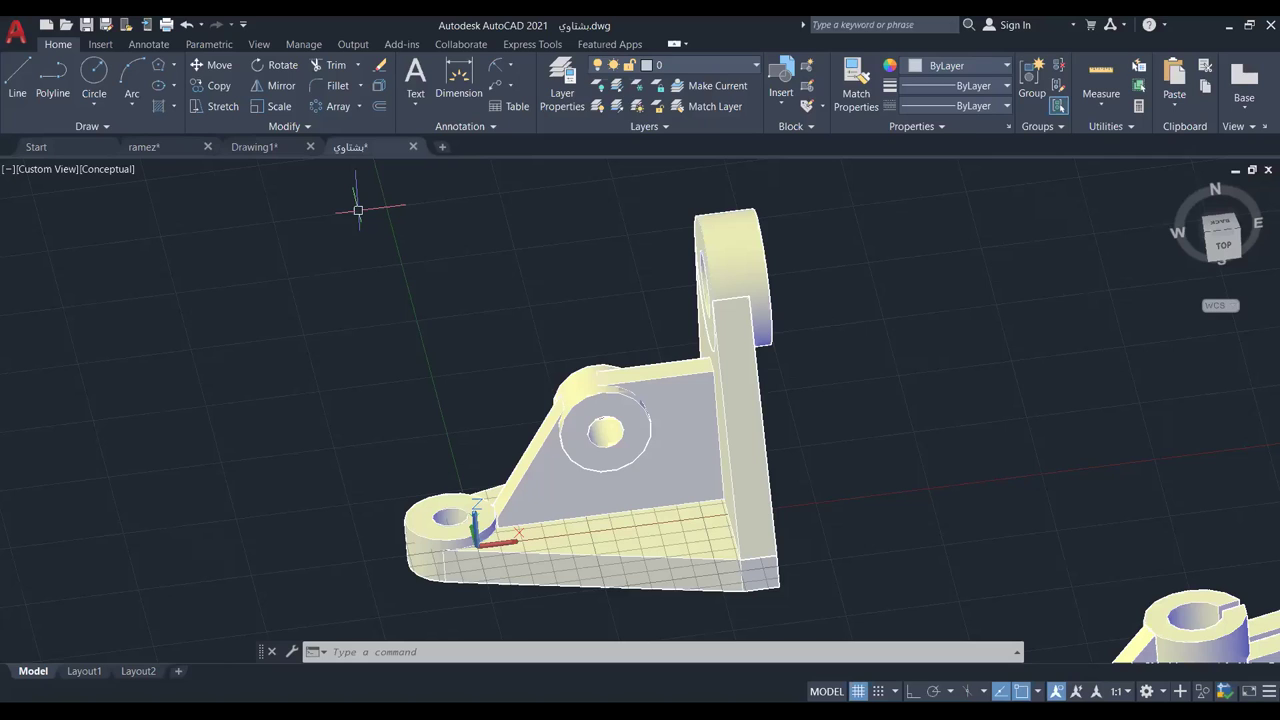
Create a new drawing and set its view to Top with the 2D Wireframe visual style.
left_click(443, 147)
left_click_drag(1207, 245, 1259, 264)
left_click(1219, 232)
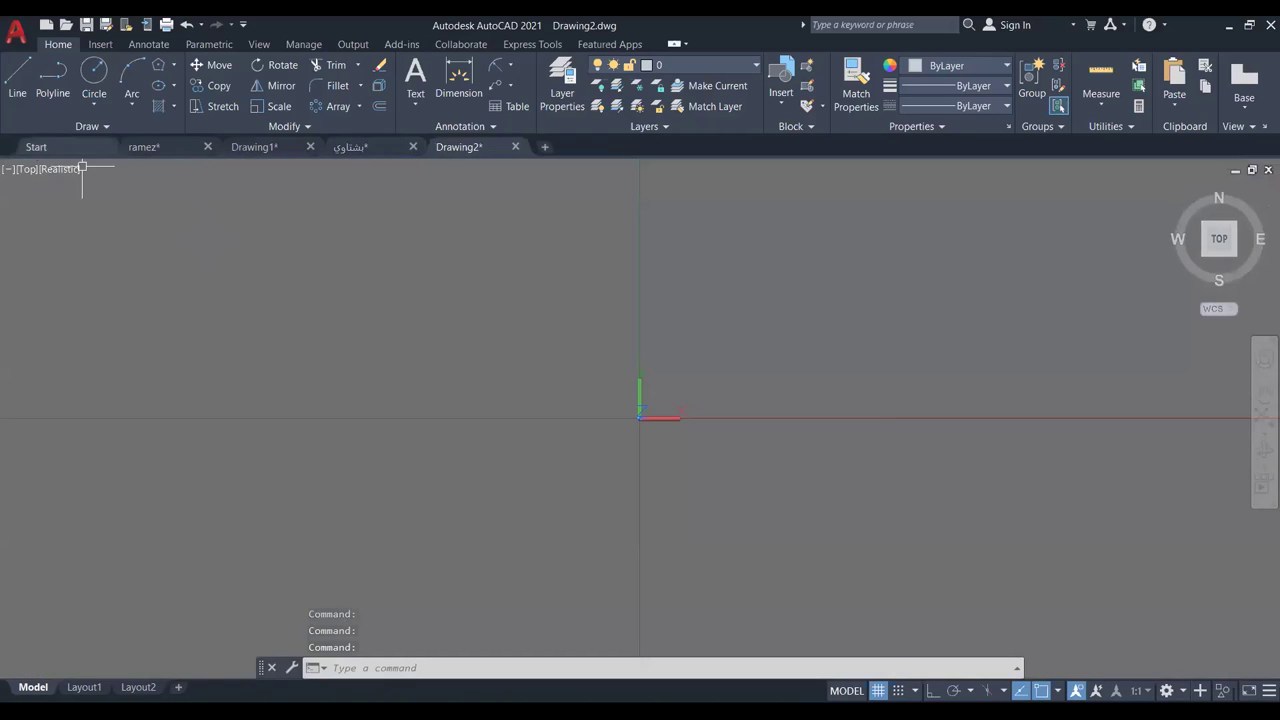
left_click(60, 169)
left_click(100, 206)
middle_click_drag(903, 322, 622, 370)
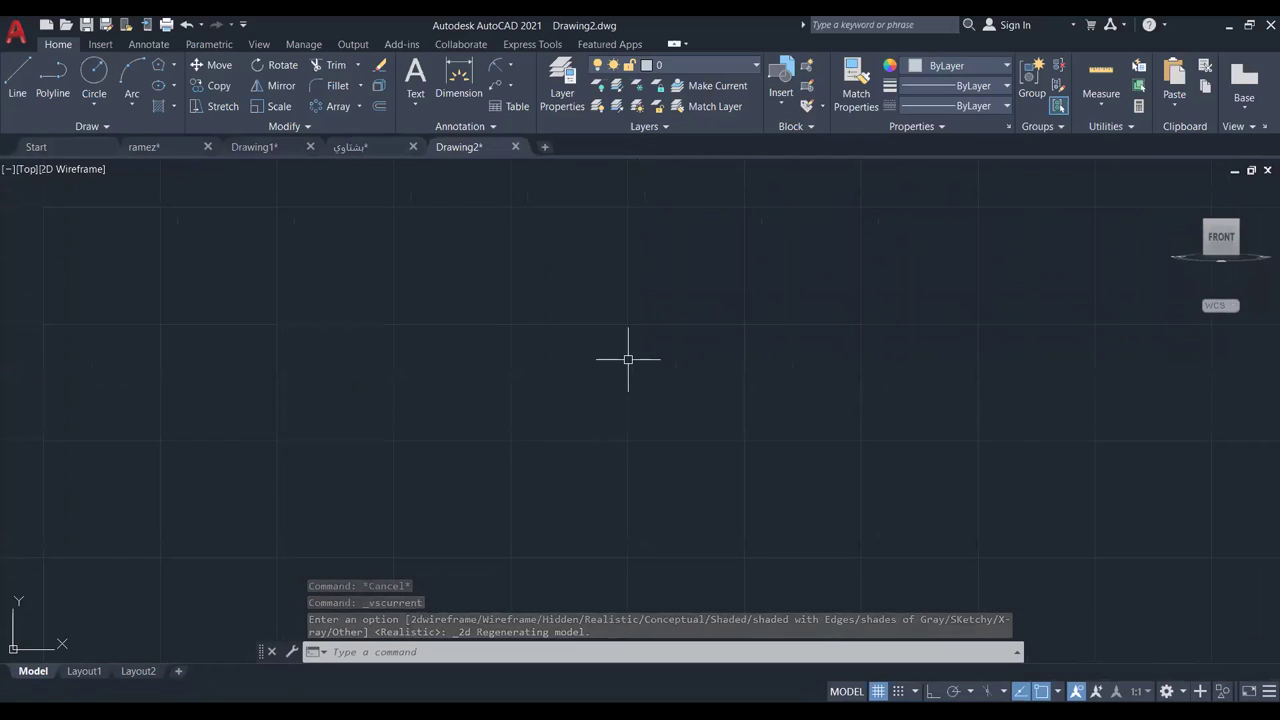
left_click(77, 127)
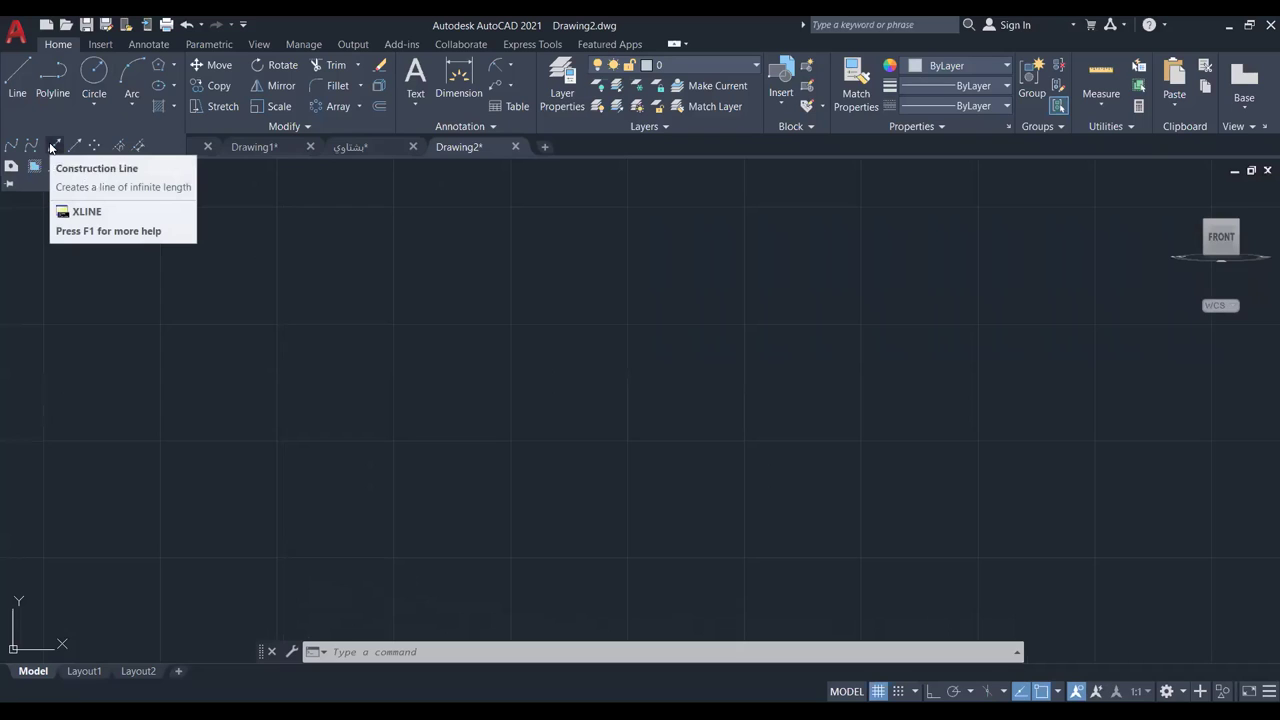
key("Escape")
left_click(200, 180)
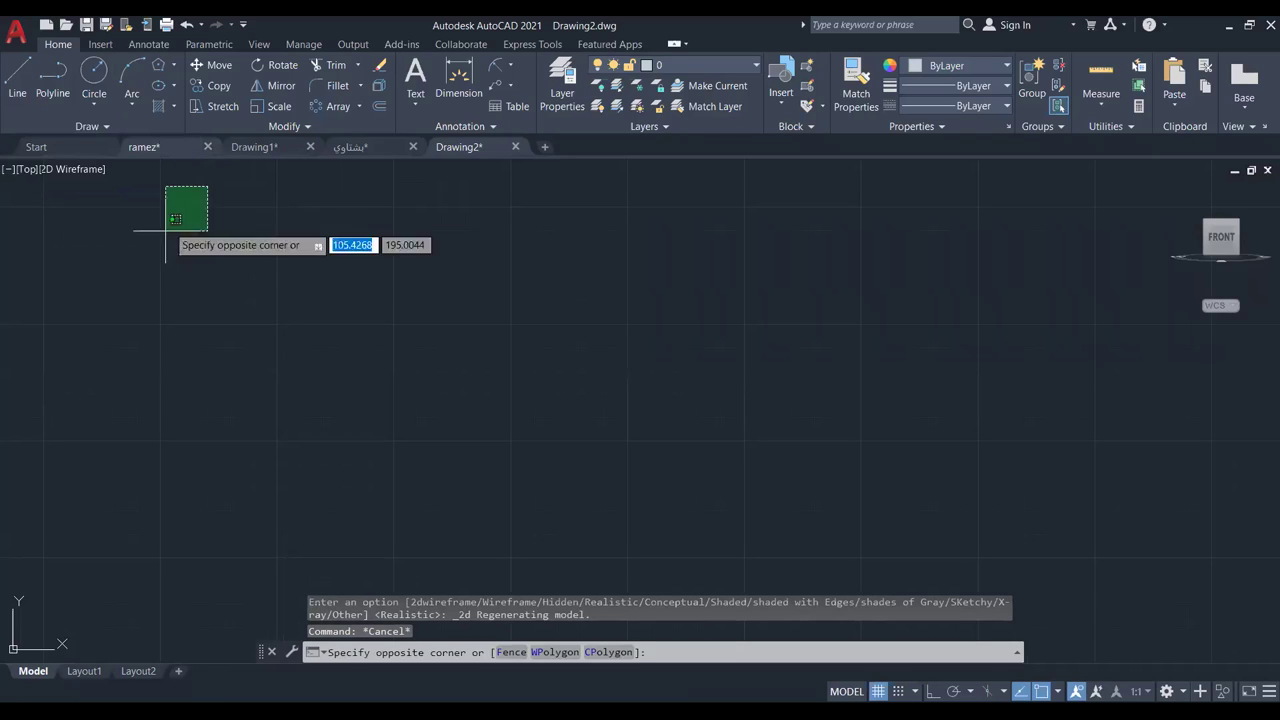
key("Escape")
Draw one horizontal and one vertical construction line crossing at the same point, with Ortho on.
left_click(89, 128)
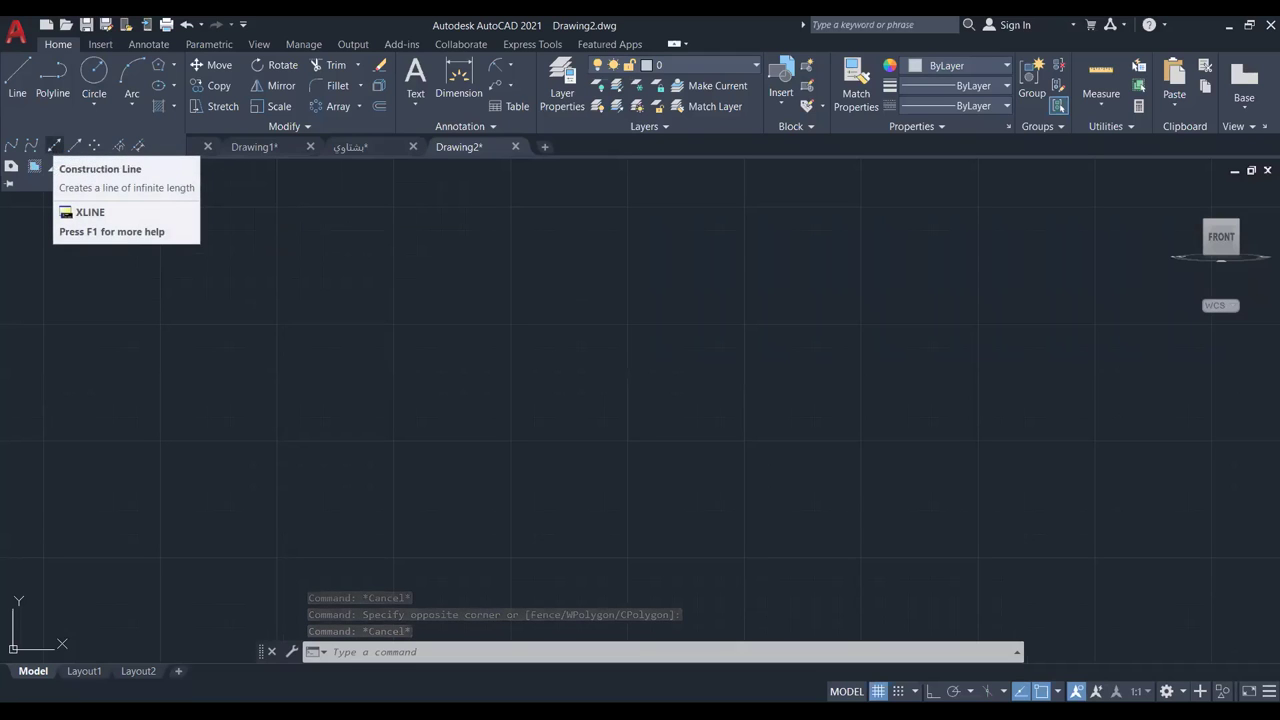
left_click(55, 148)
left_click(603, 351)
key("F8")
scroll(860, 429, "down", 2)
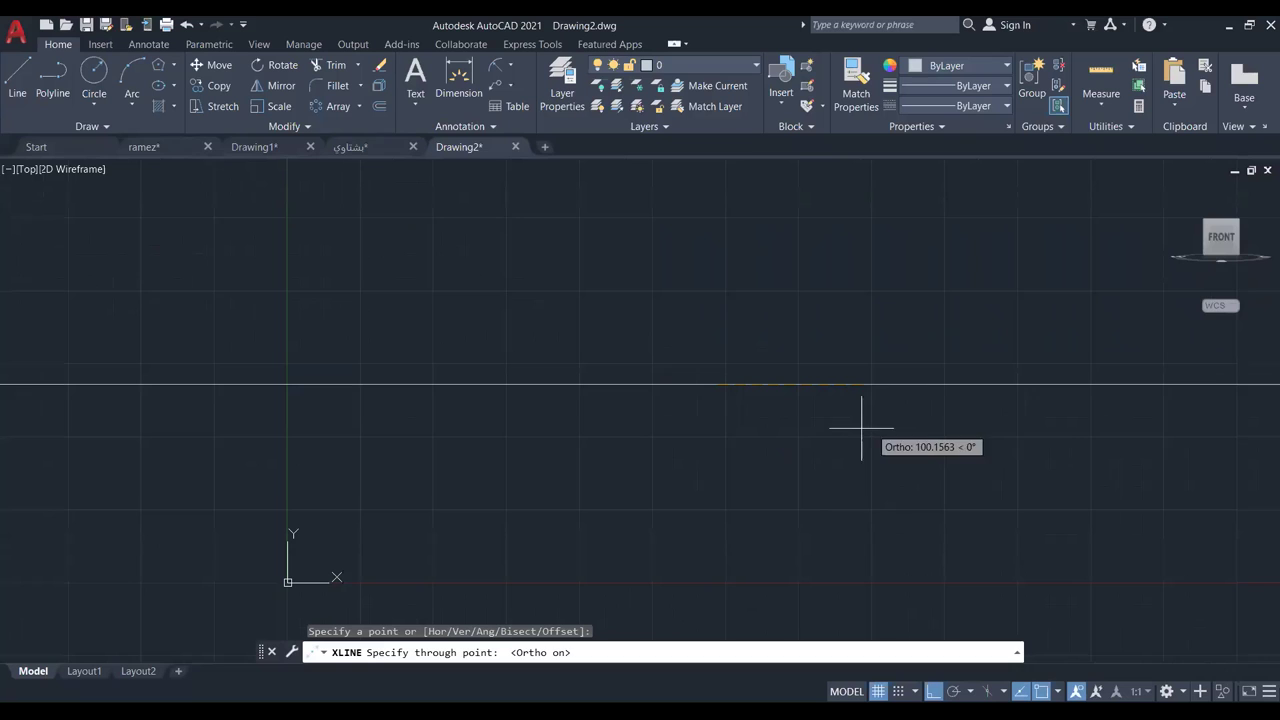
left_click(1005, 417)
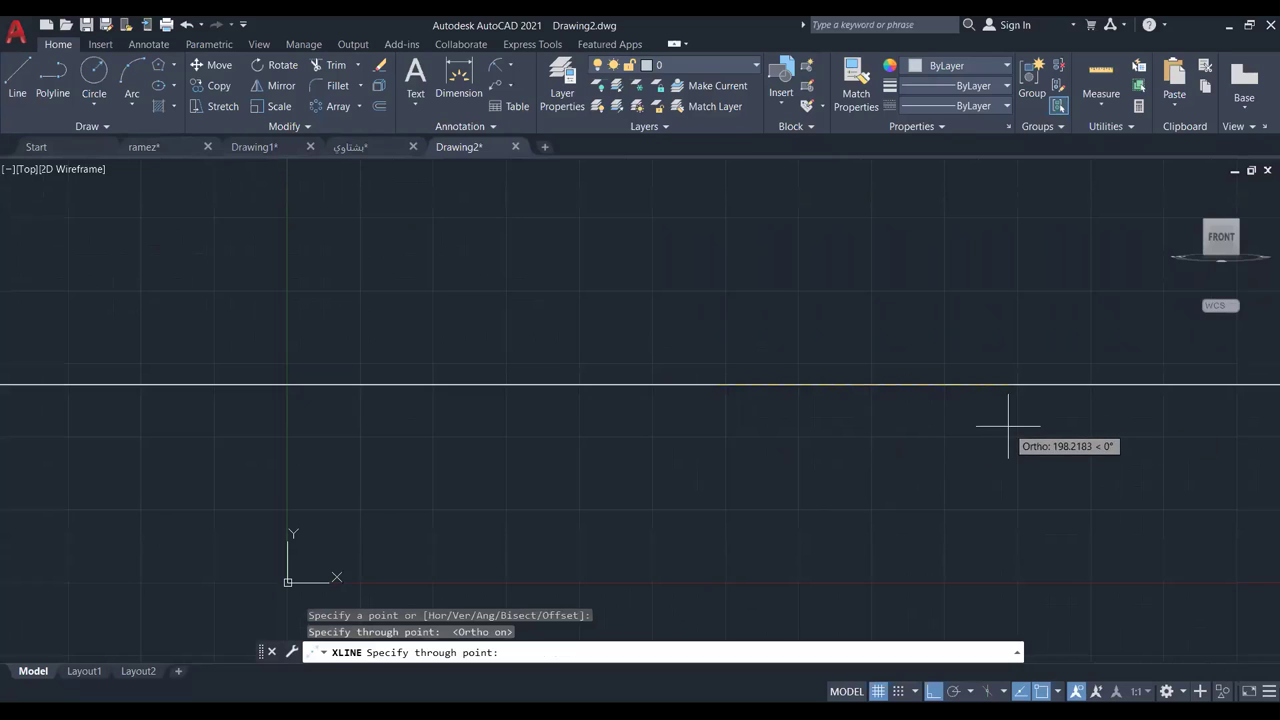
left_click(771, 228)
scroll(792, 312, "down", 2)
scroll(770, 310, "up", 2)
key("Escape")
Offset the horizontal construction line 10 upward and the vertical construction line 10 to the right.
scroll(740, 306, "up", 4)
left_click(380, 106)
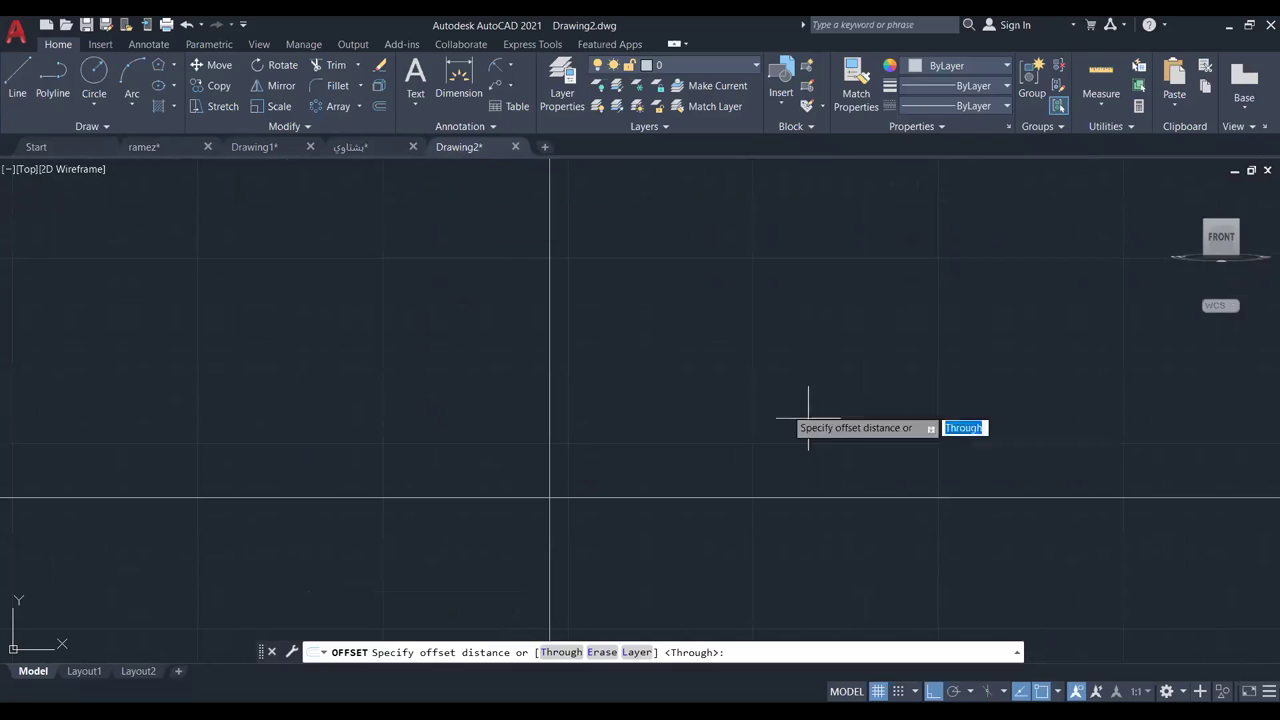
type("1")
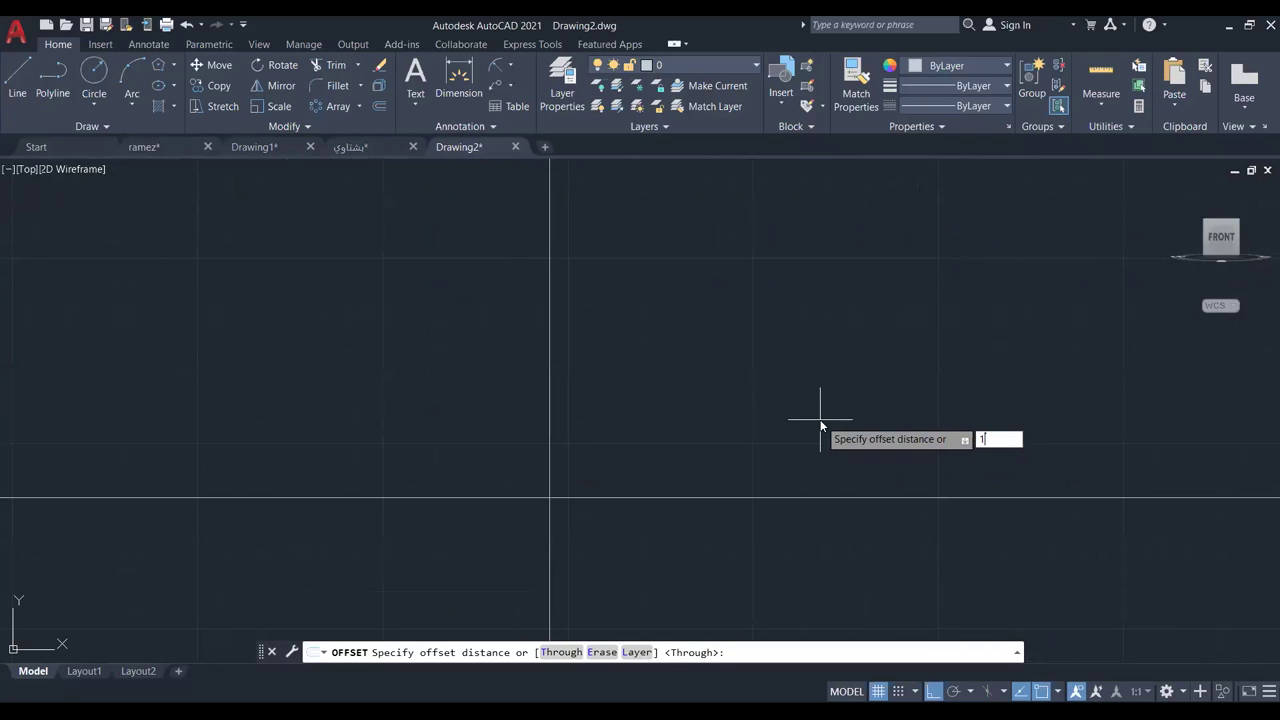
type("0")
key("Return")
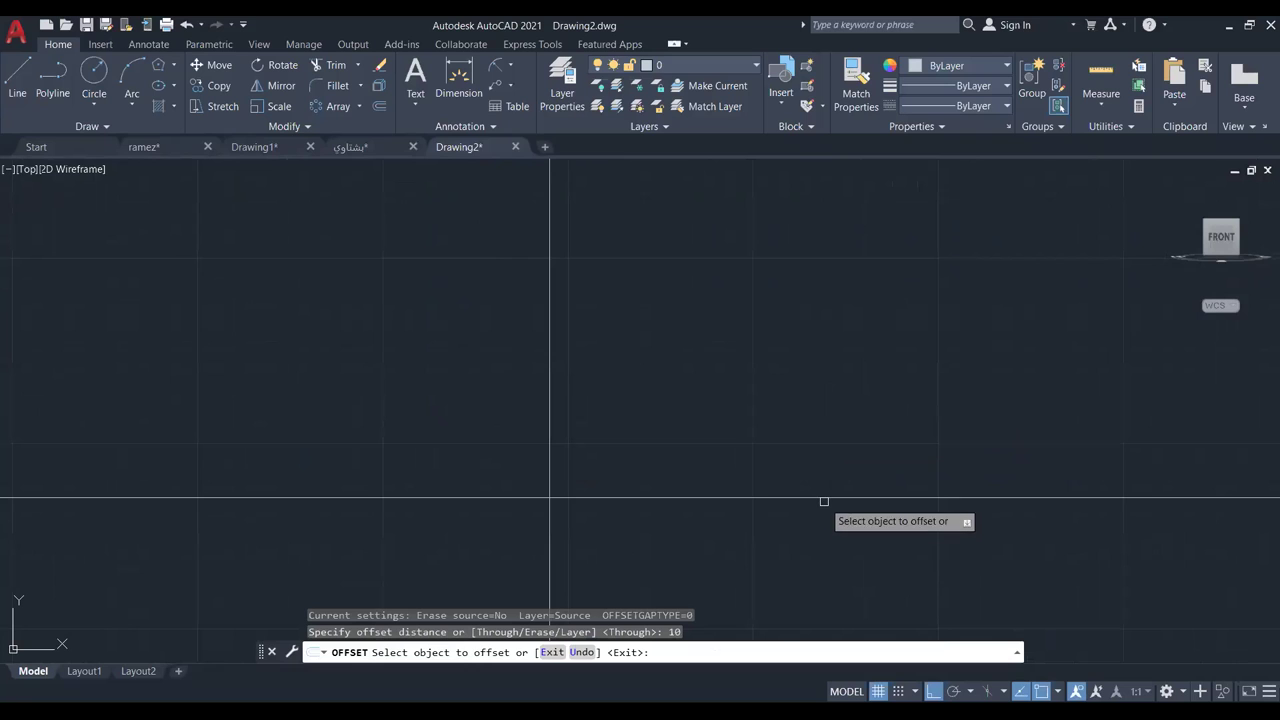
left_click(824, 497)
left_click(771, 429)
left_click(551, 429)
left_click(588, 429)
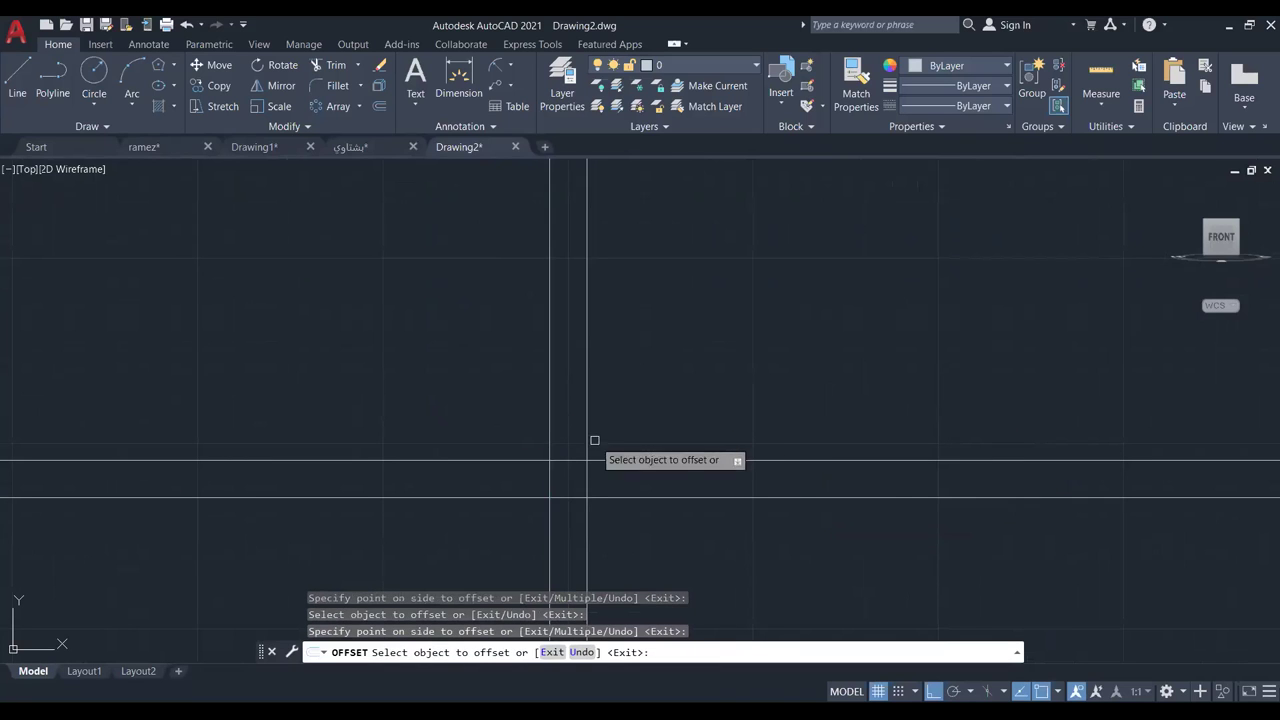
Offset the original horizontal construction line 10 downward and the original vertical one 10 to the left.
left_click(660, 497)
left_click(677, 536)
left_click(551, 471)
left_click(421, 441)
key("Escape")
scroll(694, 429, "down", 4)
scroll(737, 394, "up", 4)
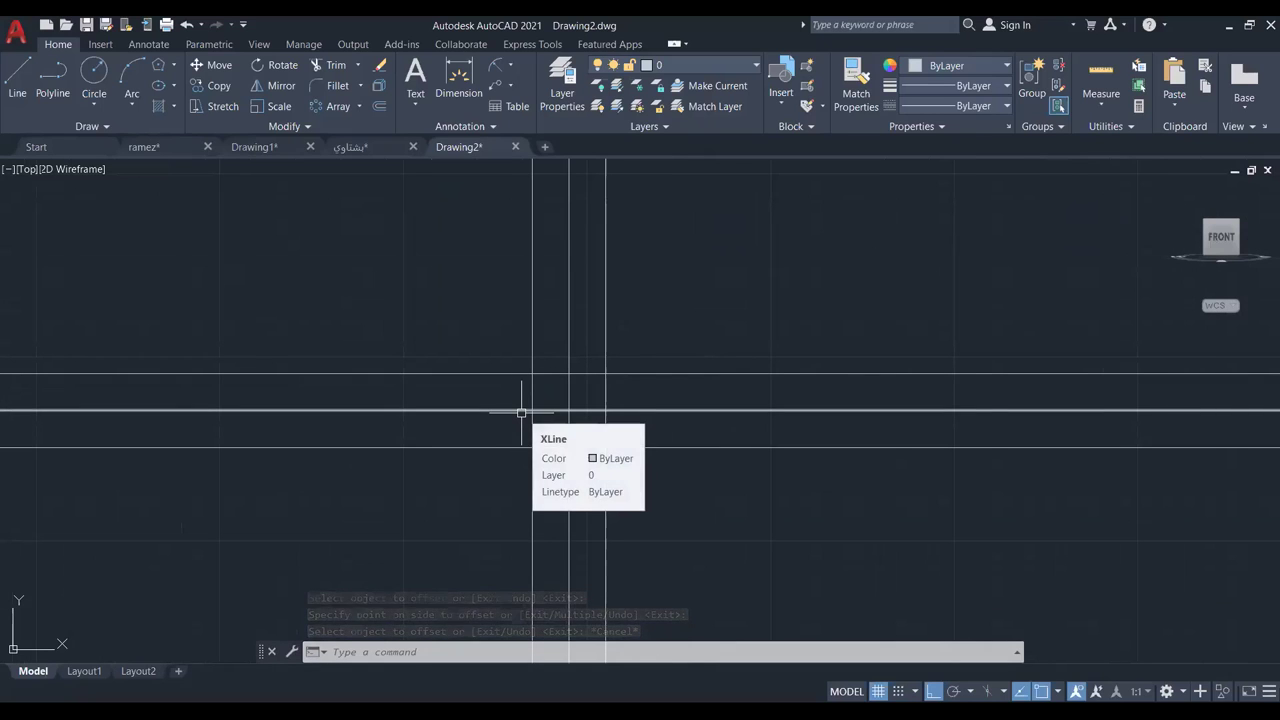
Draw a line 400 long at 135° from the intersection of the two middle construction lines, with Ortho off.
scroll(690, 340, "down", 7)
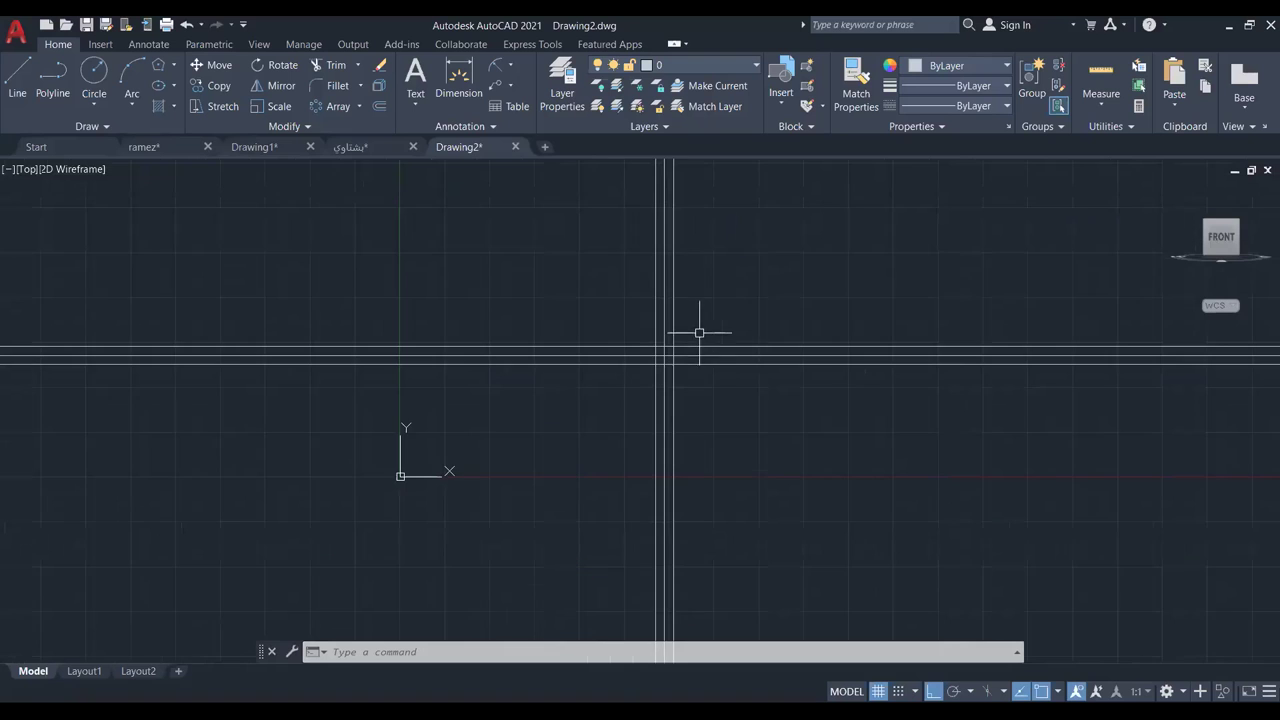
mouse_move(691, 334)
middle_mouse_down()
mouse_move(728, 409)
mouse_move(727, 486)
middle_mouse_up()
left_click(35, 72)
scroll(714, 514, "up", 5)
left_click(657, 480)
middle_click_drag(640, 434, 714, 519)
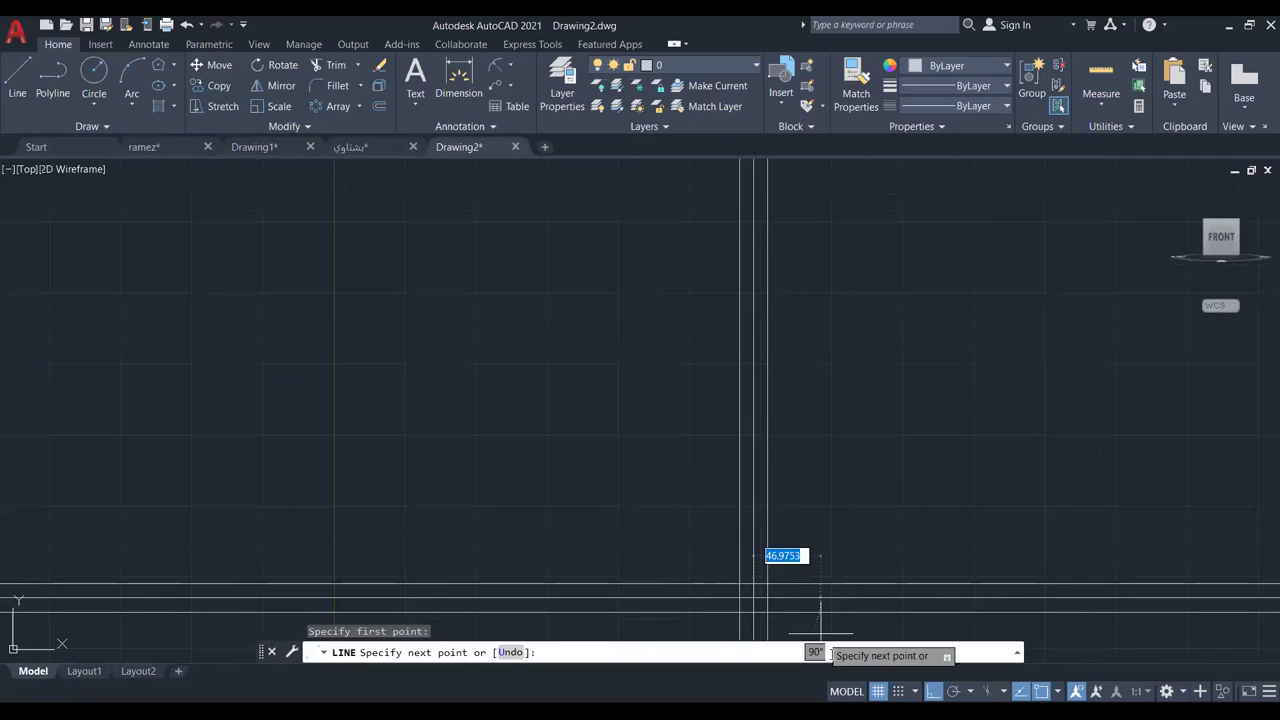
key("F8")
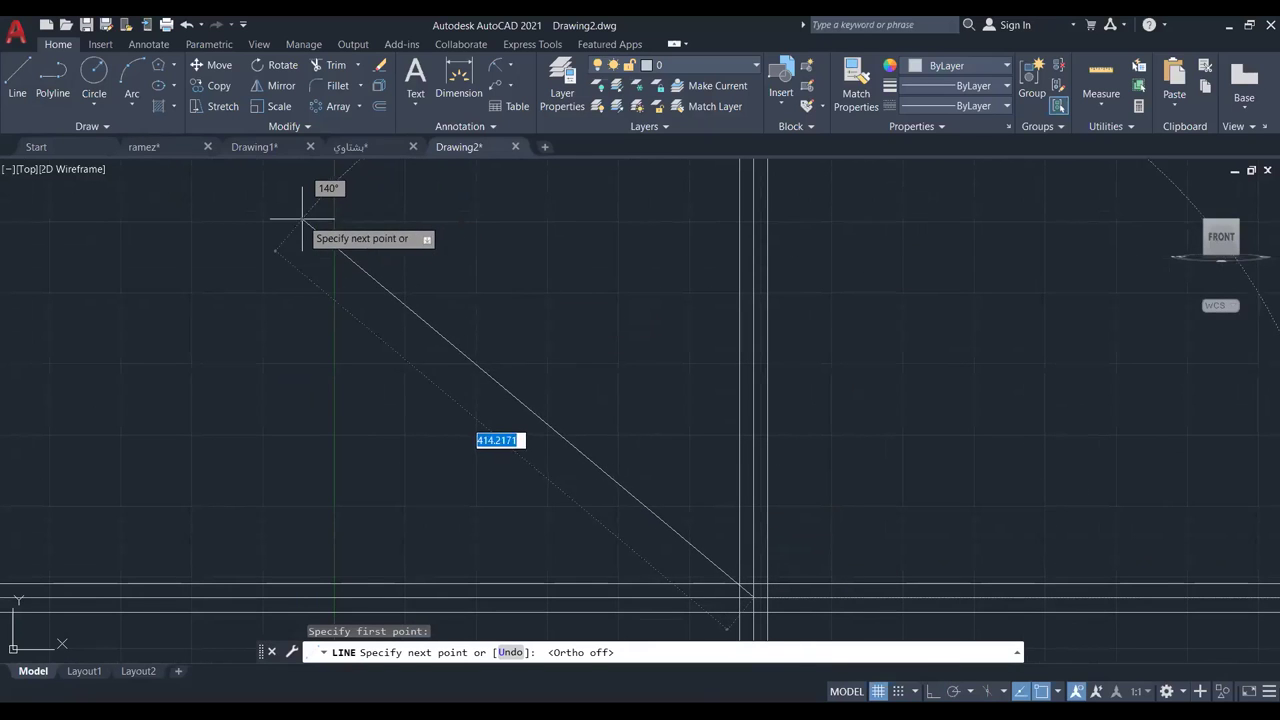
type("400")
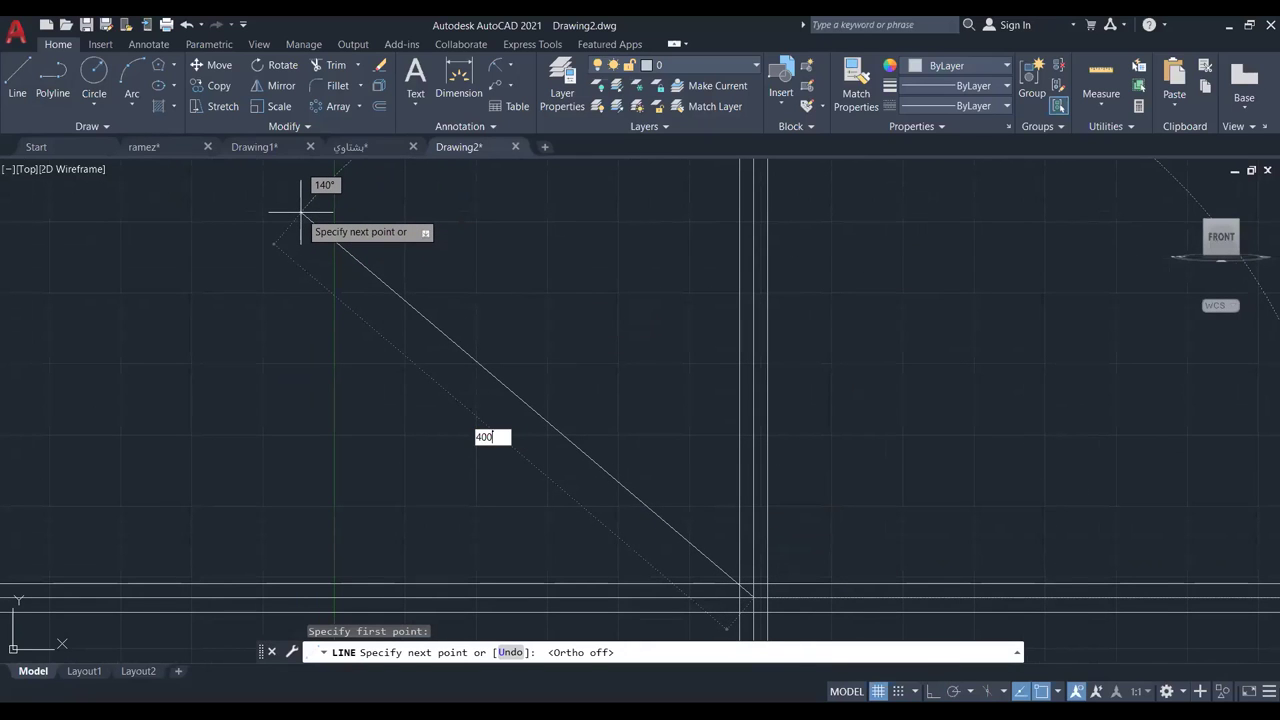
key("Tab")
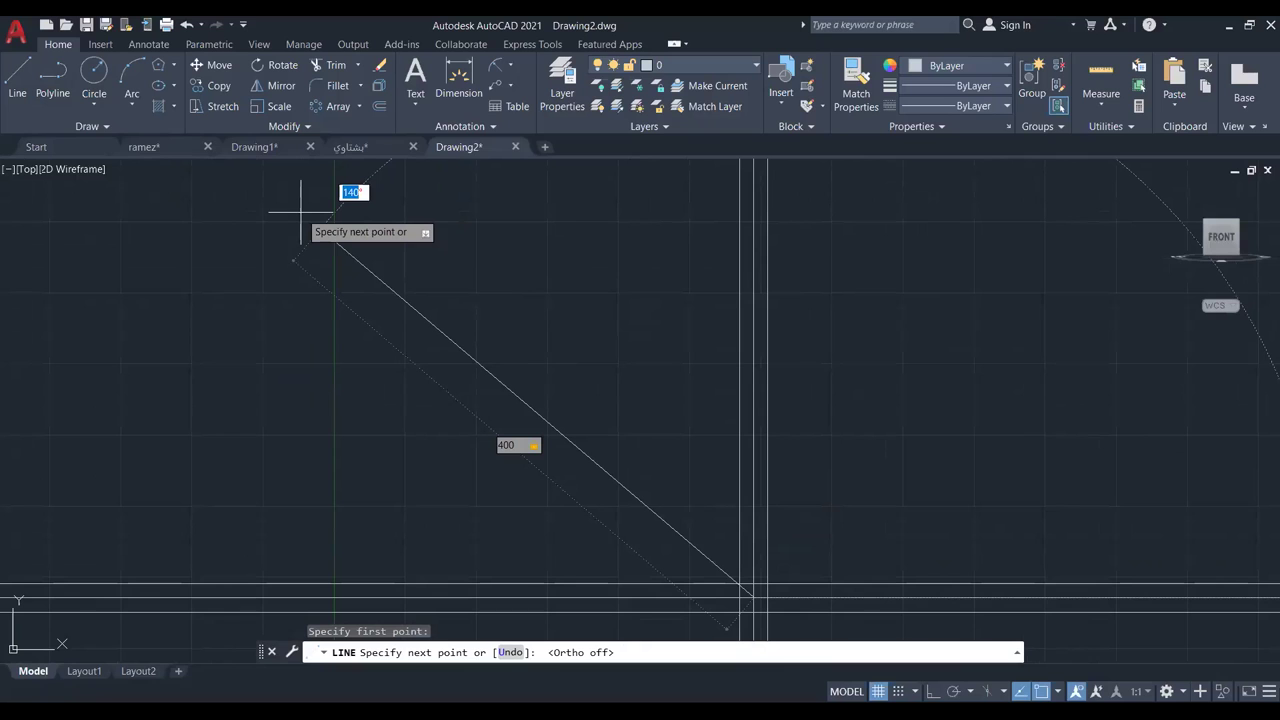
type("135")
key("Return")
key("Escape")
scroll(563, 323, "down", 4)
middle_click_drag(563, 323, 537, 300)
scroll(537, 300, "up", 4)
middle_click_drag(650, 373, 587, 321)
scroll(672, 362, "up", 2)
middle_click_drag(840, 326, 786, 317)
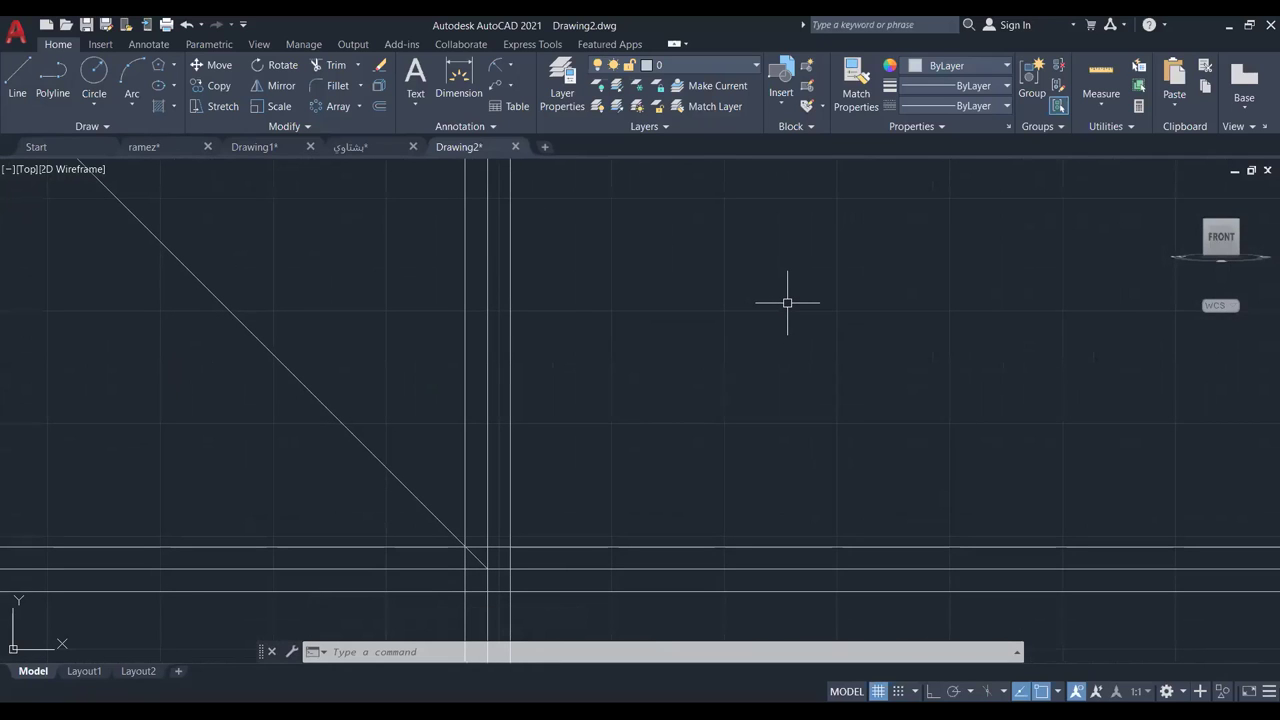
With Ortho on, draw connected lines 165 rightward and 146 downward from the intersection of the lower horizontal and right-hand vertical construction lines.
scroll(671, 394, "down", 2)
scroll(666, 380, "up", 2)
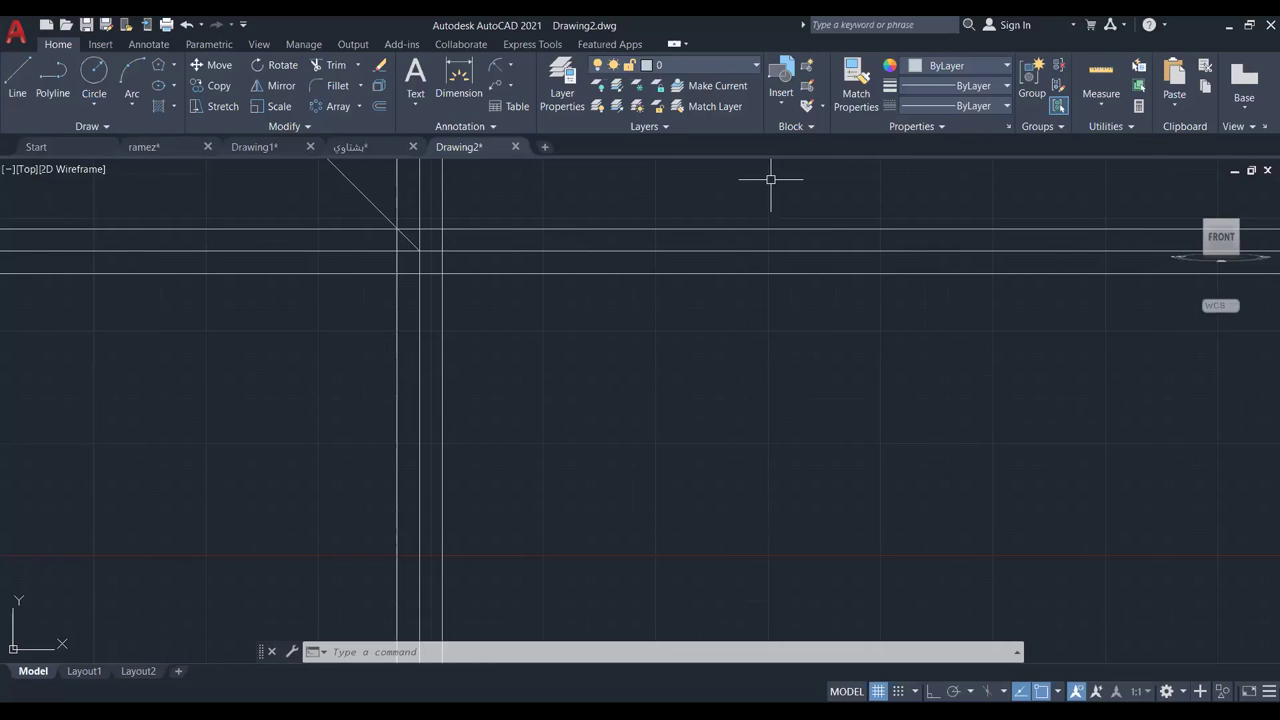
left_click(17, 80)
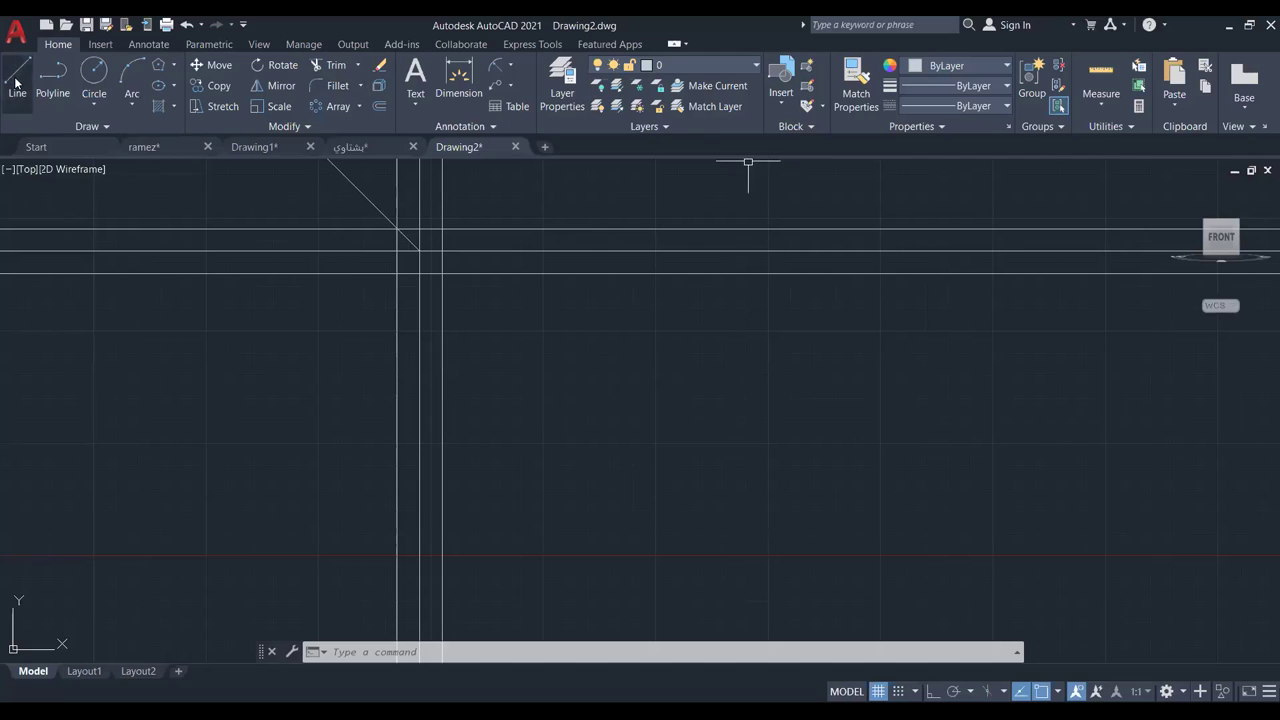
left_click(442, 272)
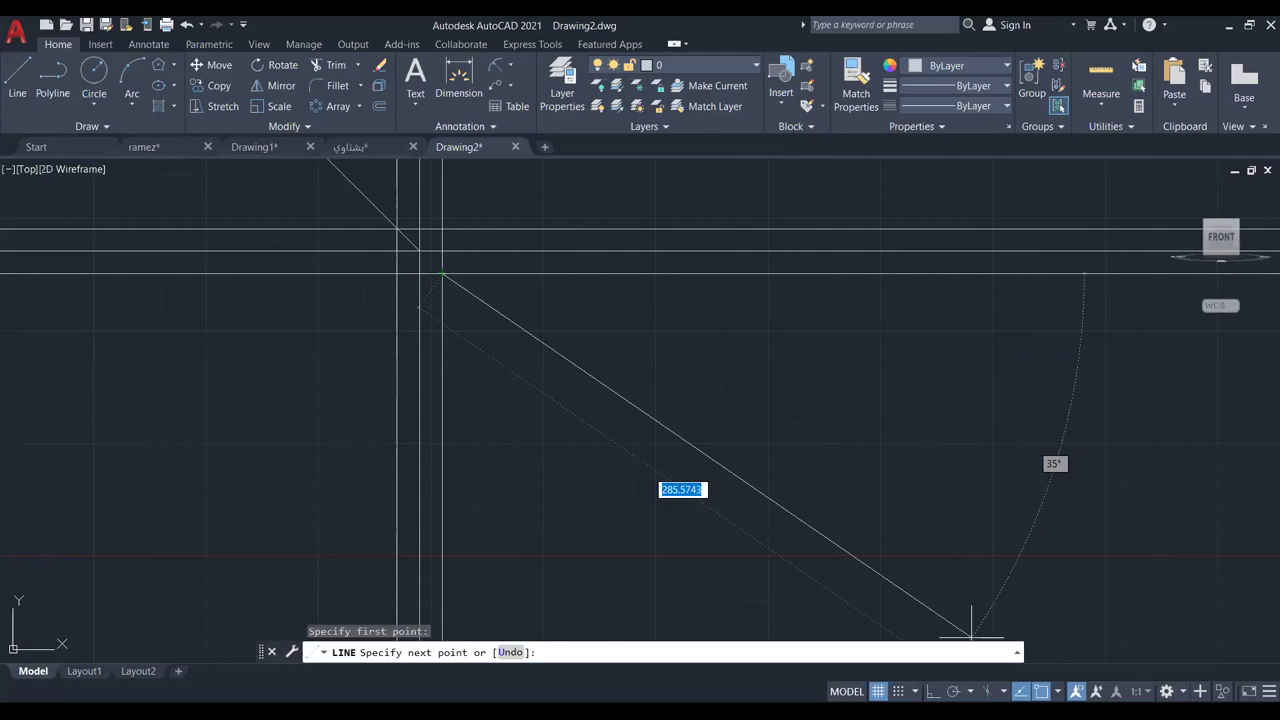
key("F8")
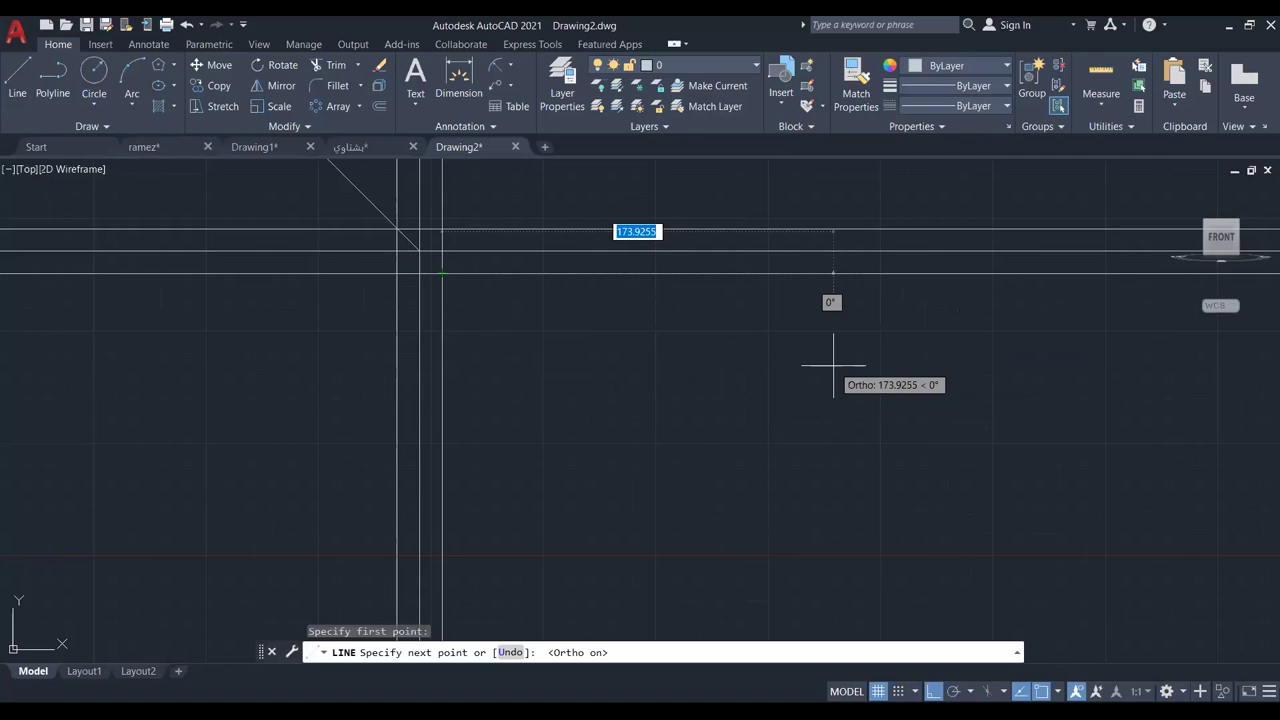
type("165")
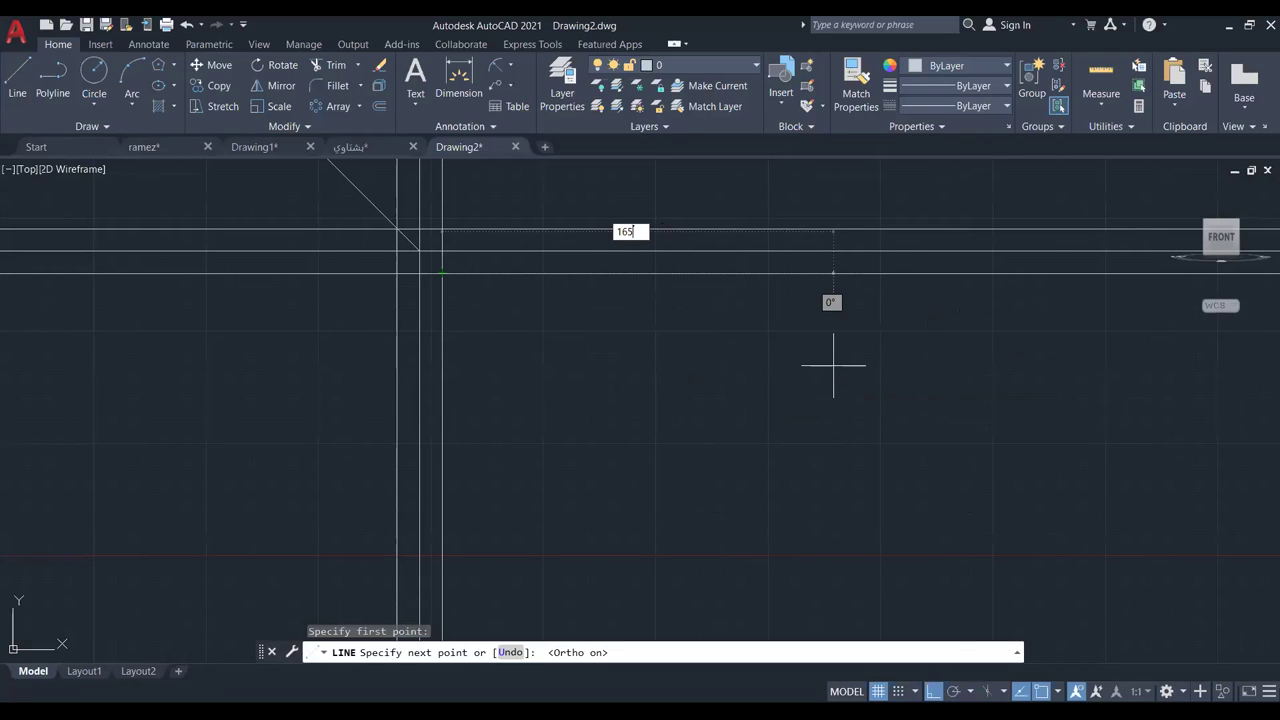
key("Return")
scroll(814, 400, "down", 2)
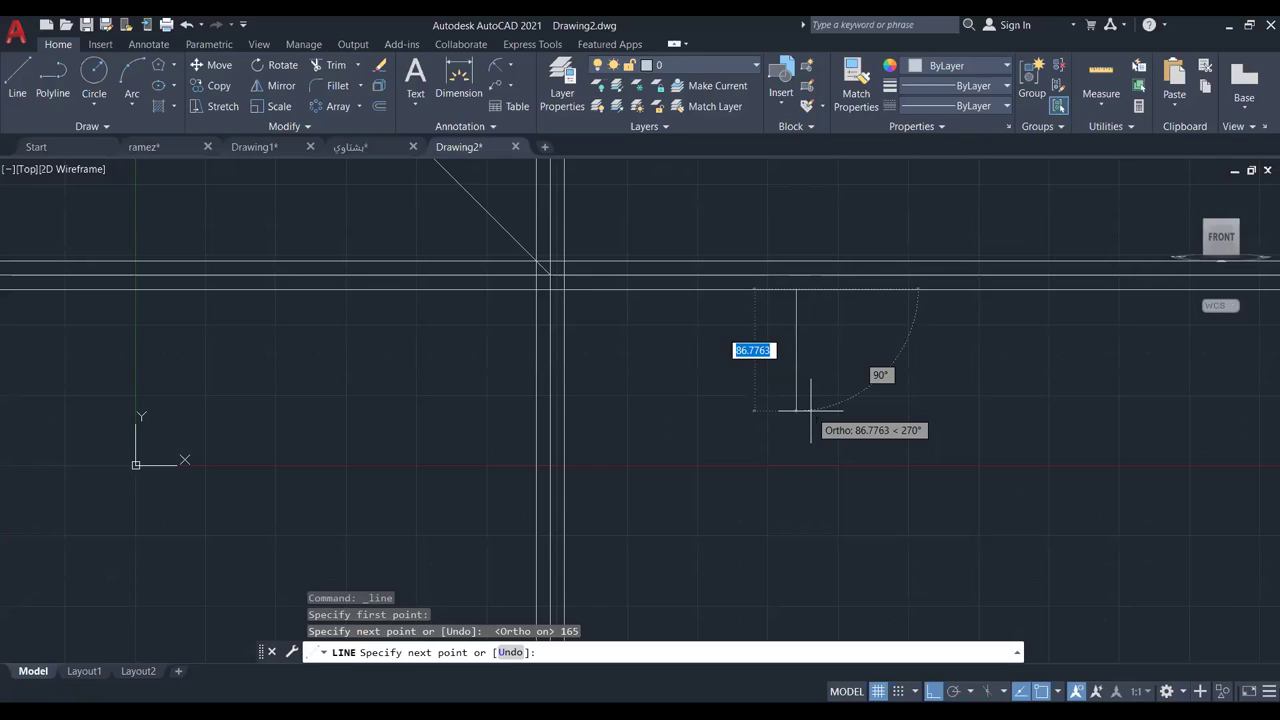
type("146")
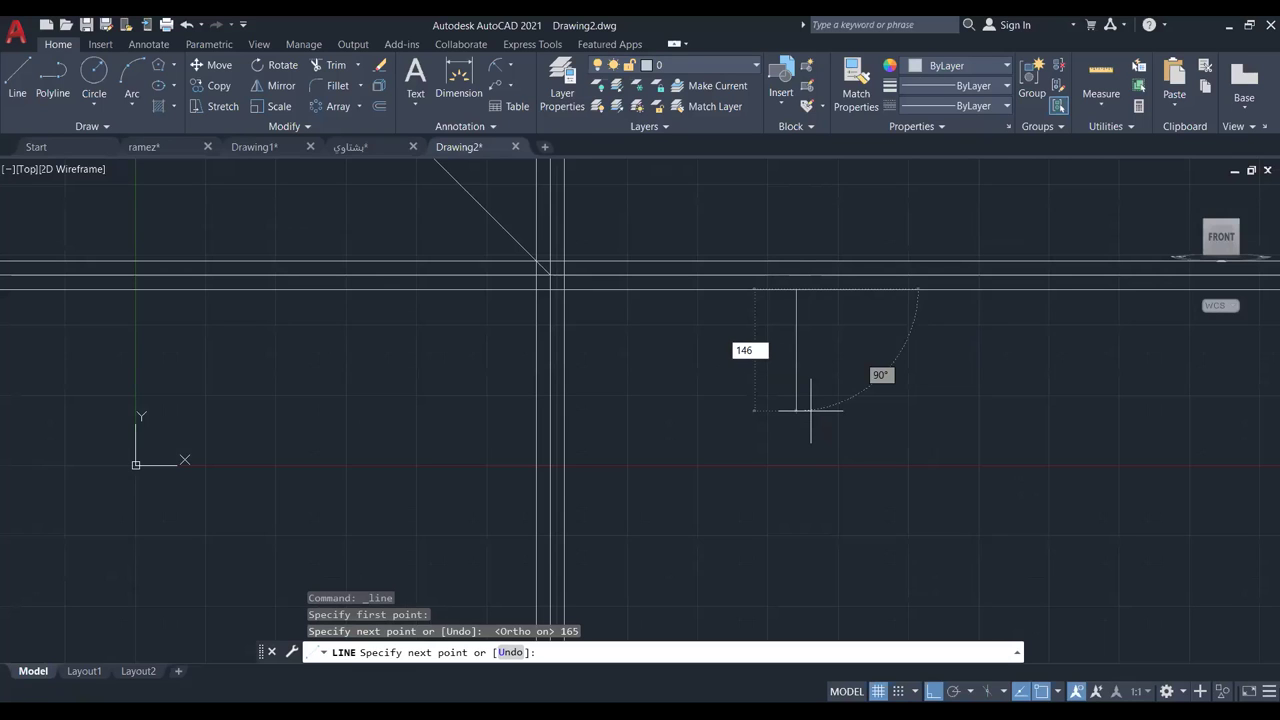
key("Return")
Close the rectangular outline with a bottom edge back to the right-hand vertical construction line and a left edge up to the starting corner.
scroll(620, 500, "up", 3)
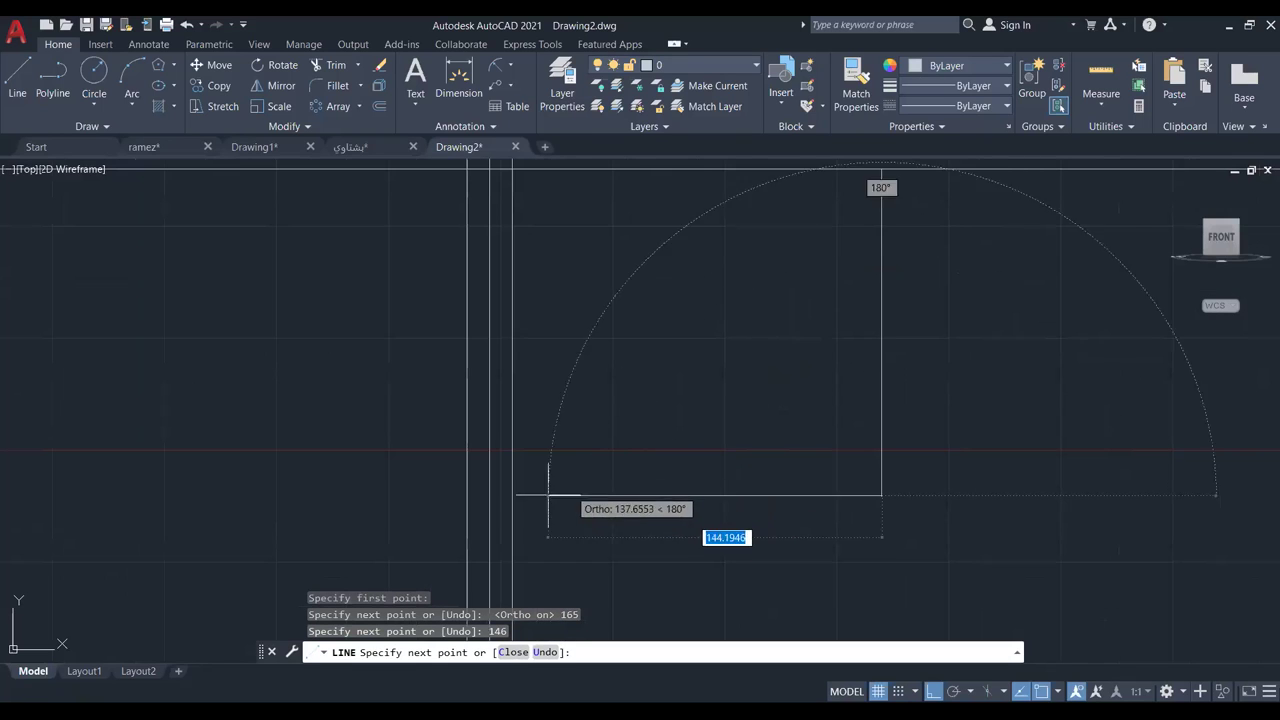
middle_click_drag(546, 383, 546, 416)
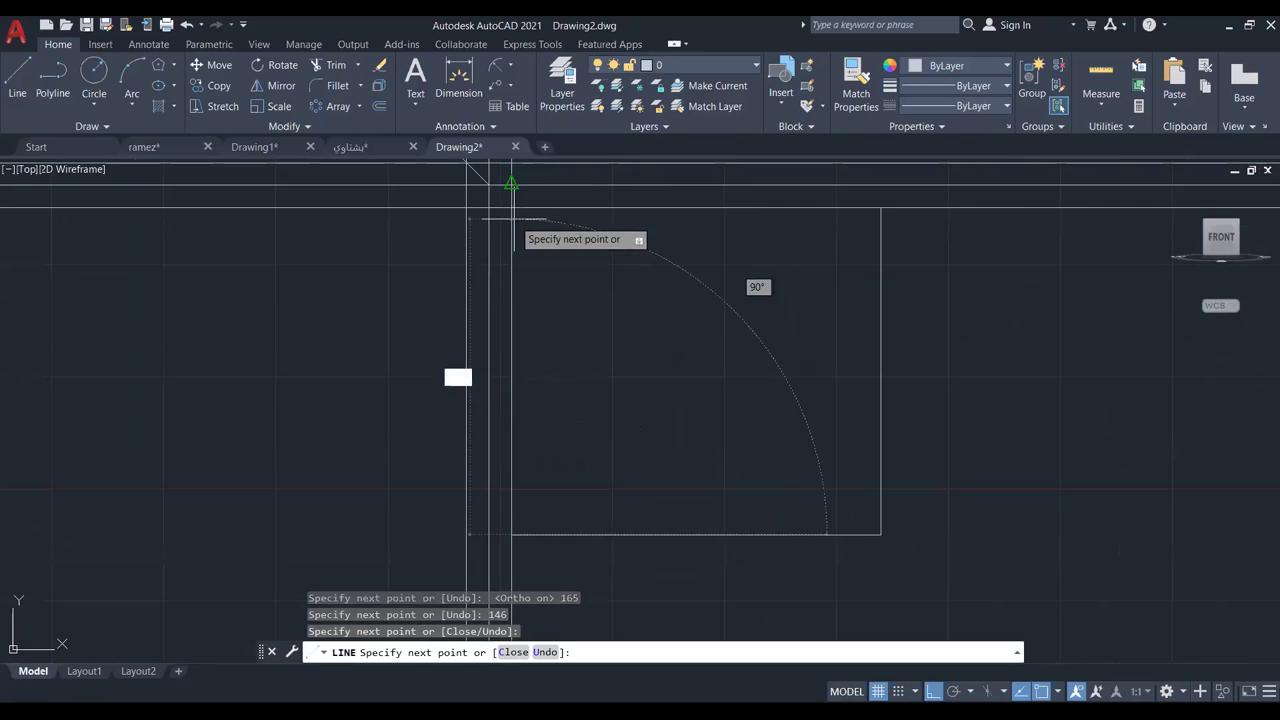
left_click(512, 208)
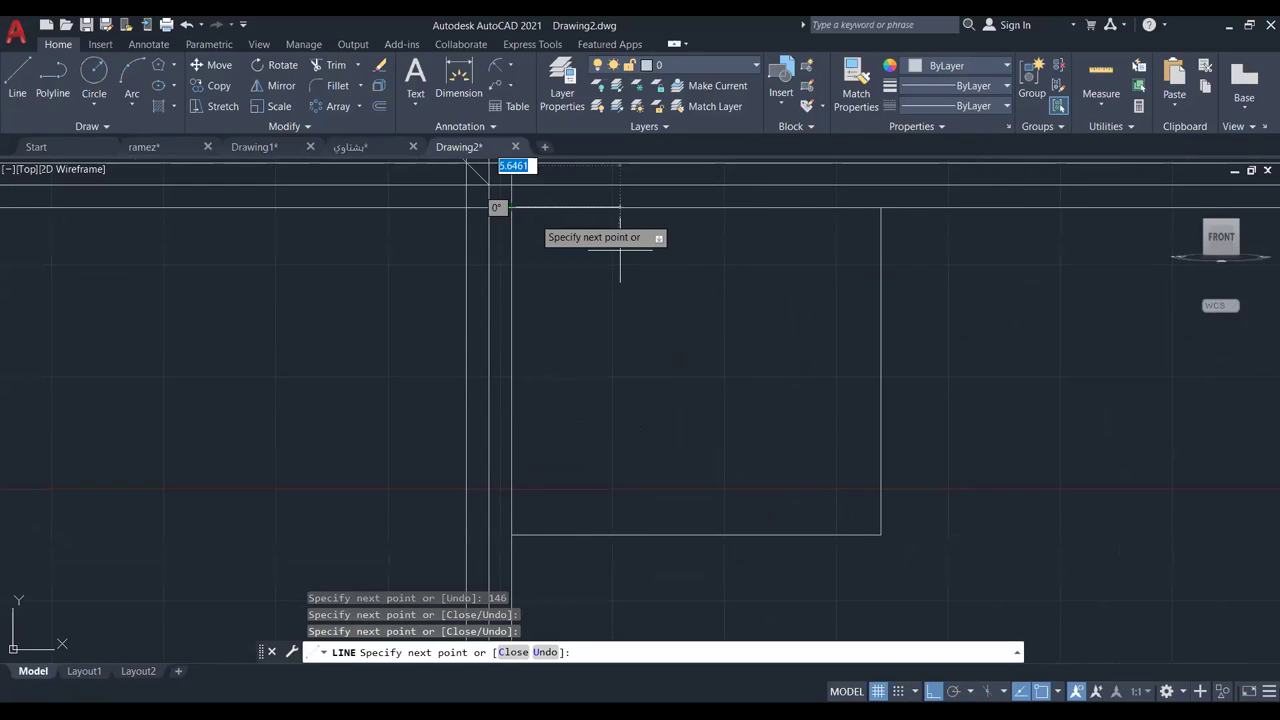
key("Escape")
middle_click_drag(720, 274, 731, 337)
scroll(731, 337, "up", 2)
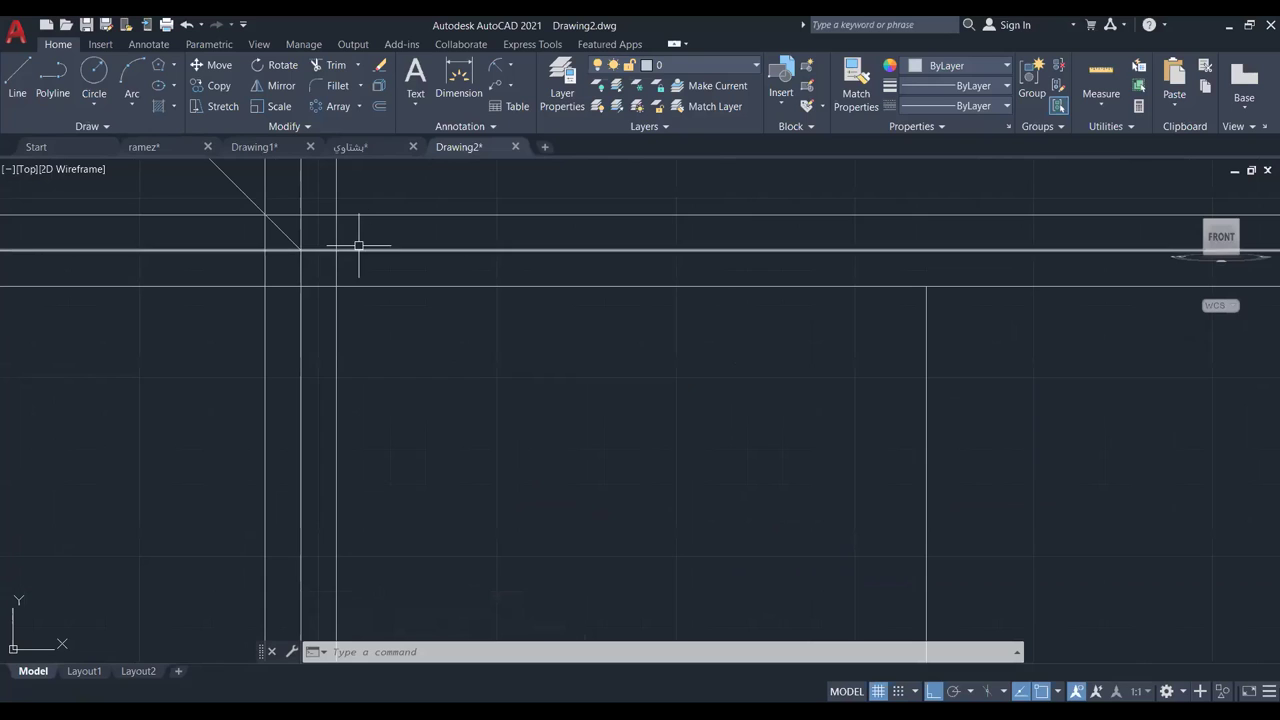
Draw a line 25 long leftward along the top edge from the outline's upper-right corner.
left_click(18, 78)
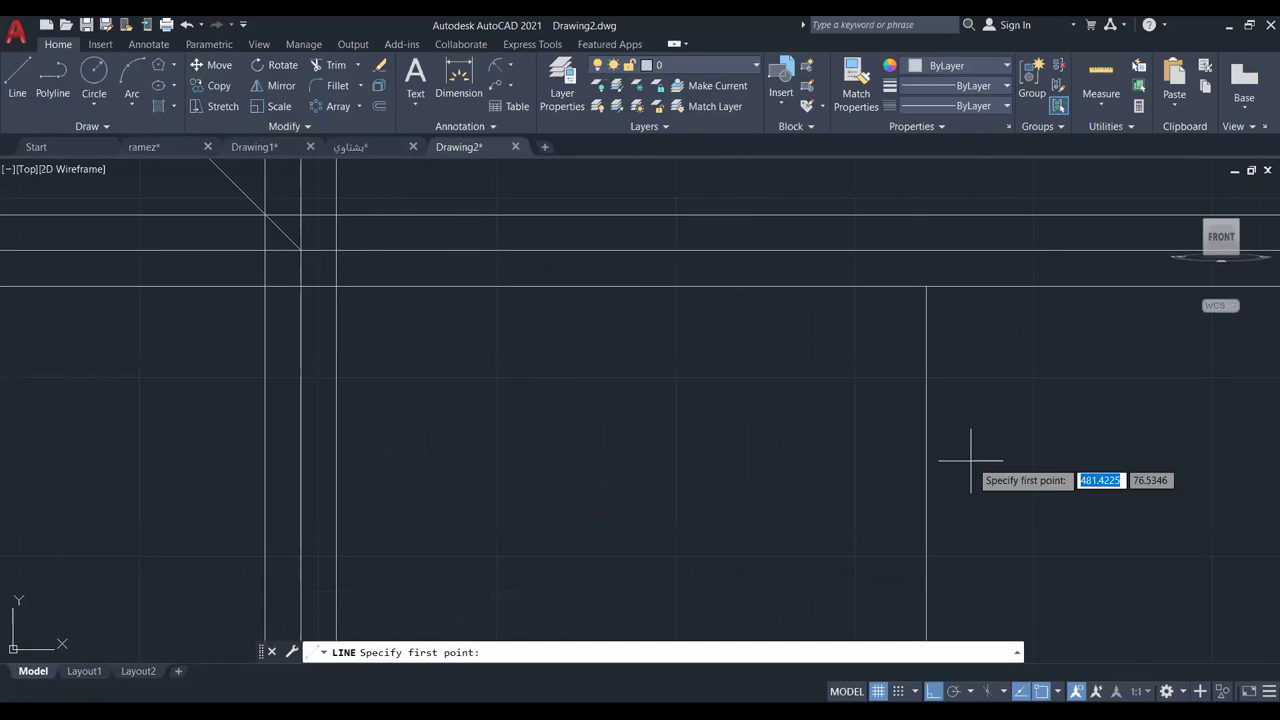
left_click(926, 286)
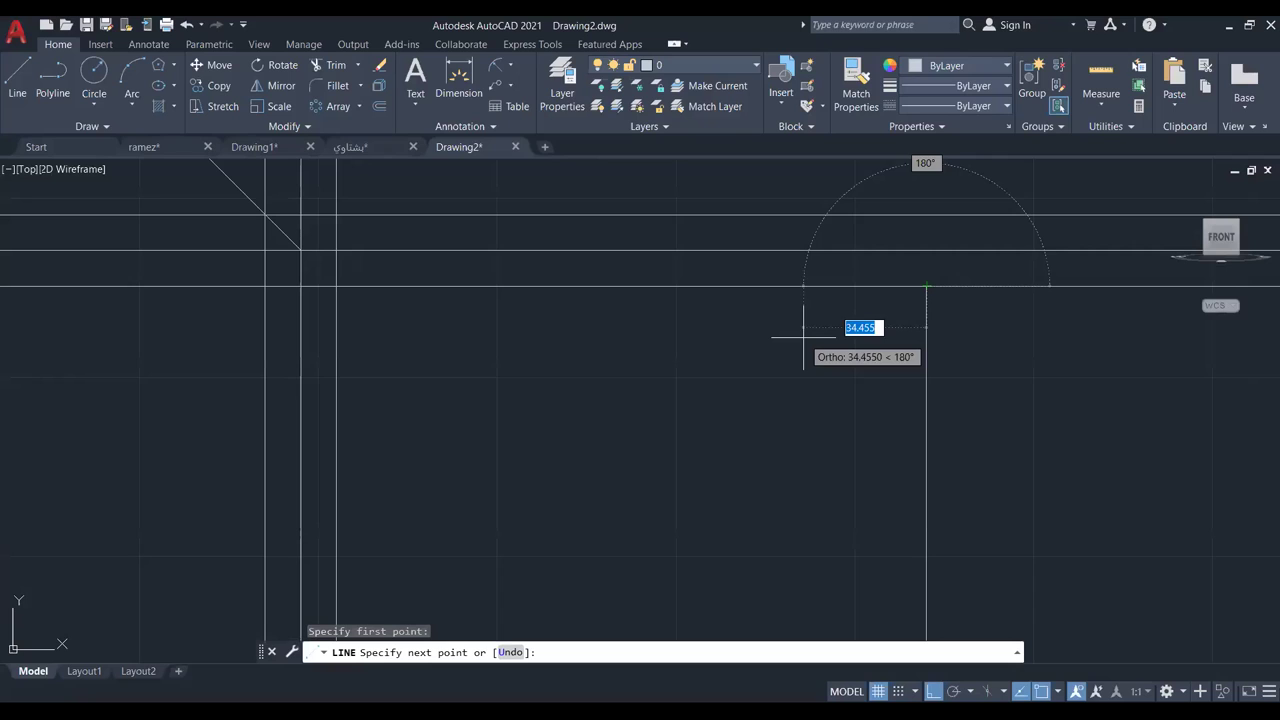
type("25")
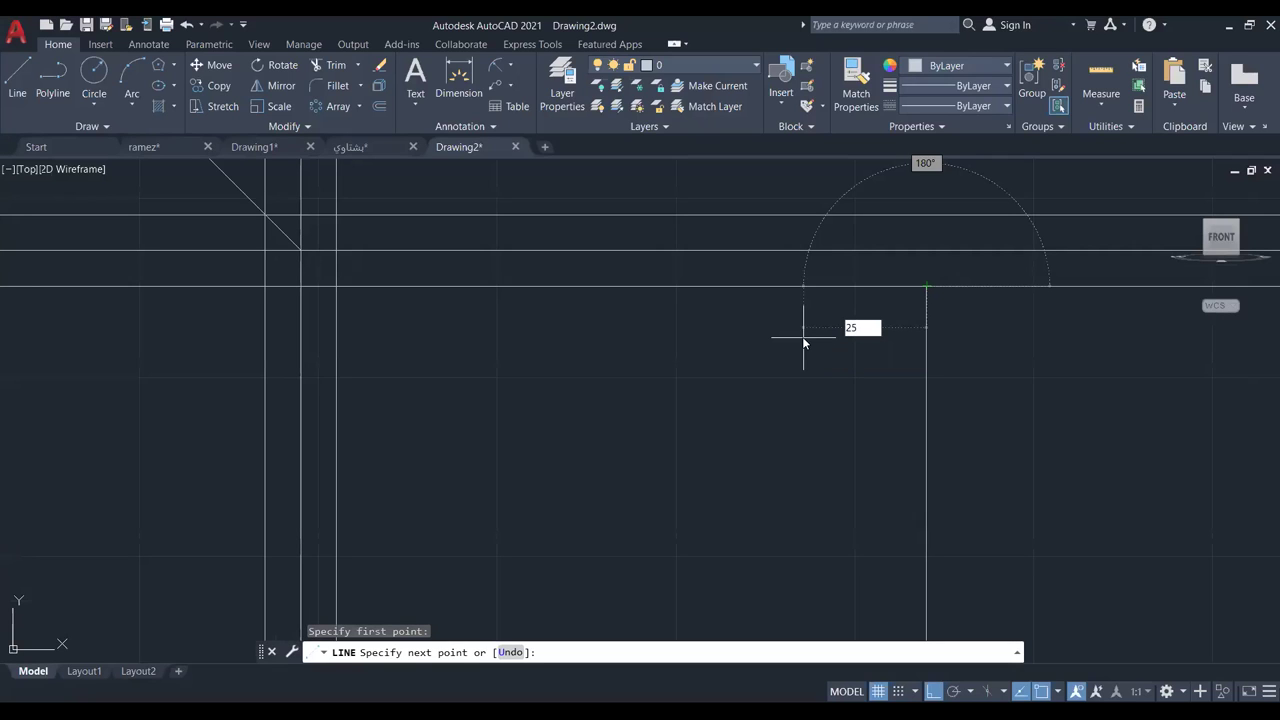
key("Return")
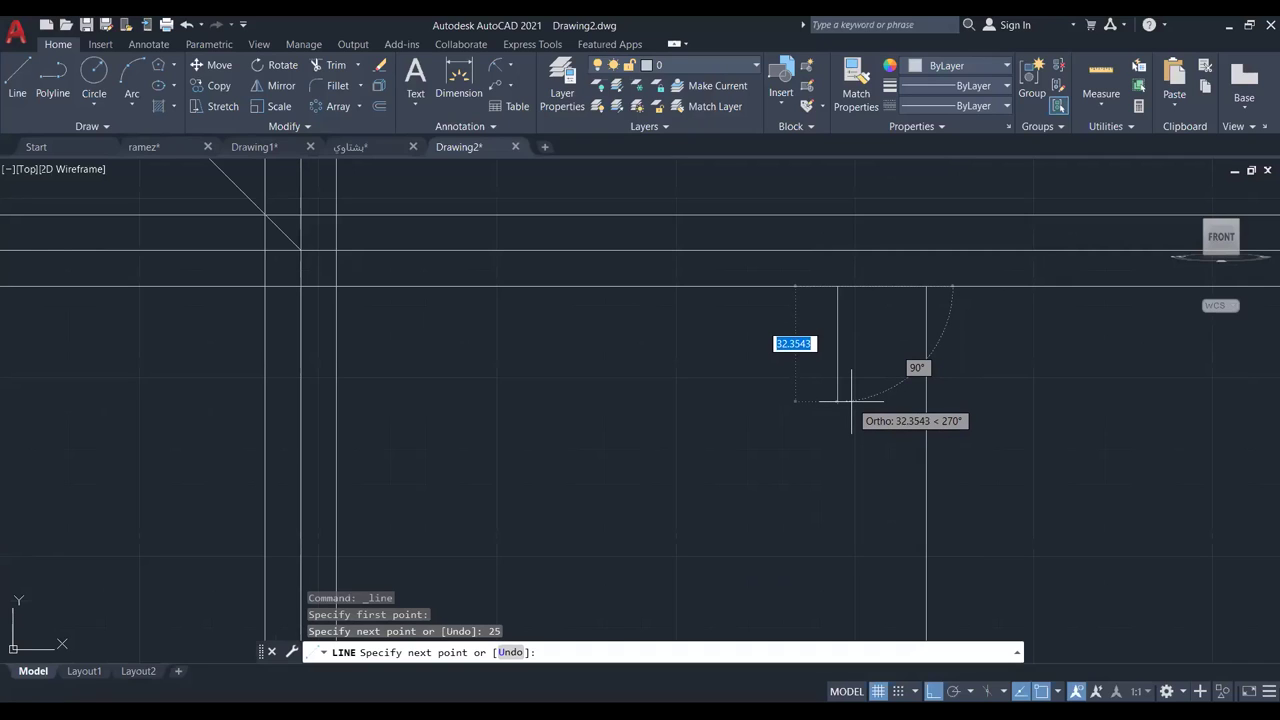
key("Escape")
From the outline's upper-right corner, draw connected lines 60 down, 9 to the left and back up to the top edge.
key("space")
middle_click_drag(932, 330, 868, 275)
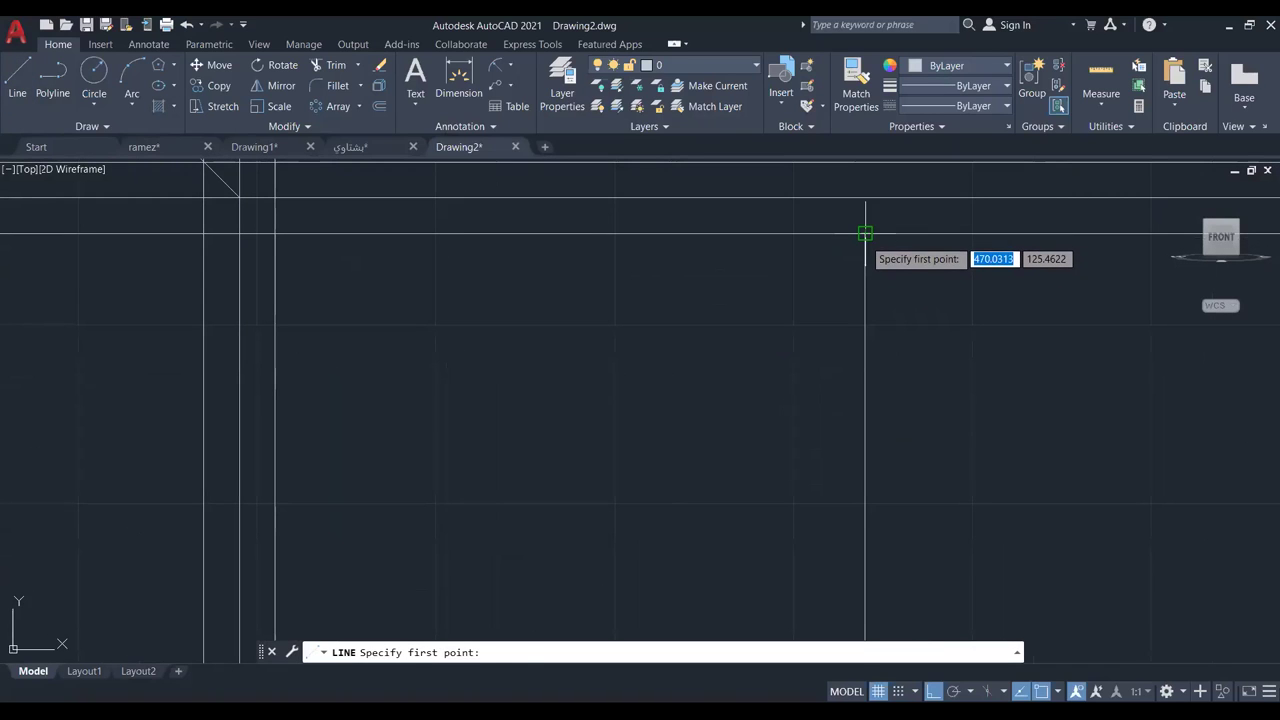
left_click(865, 234)
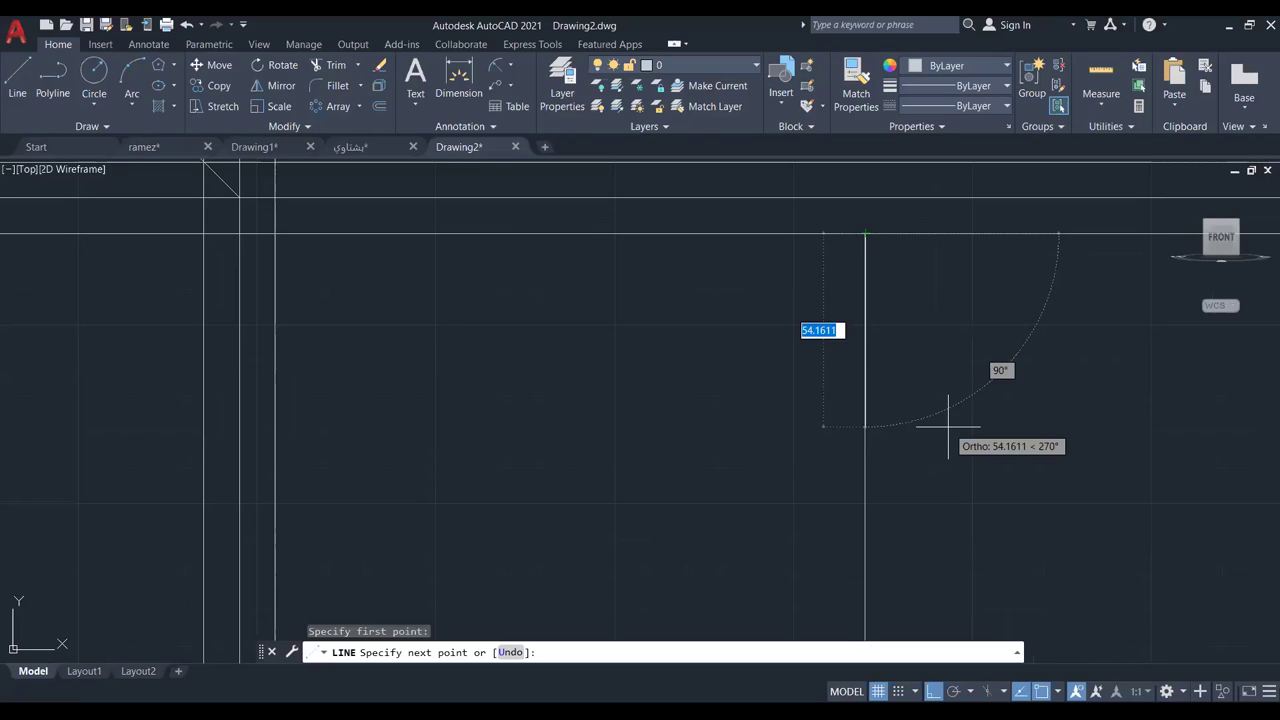
type("60")
key("Return")
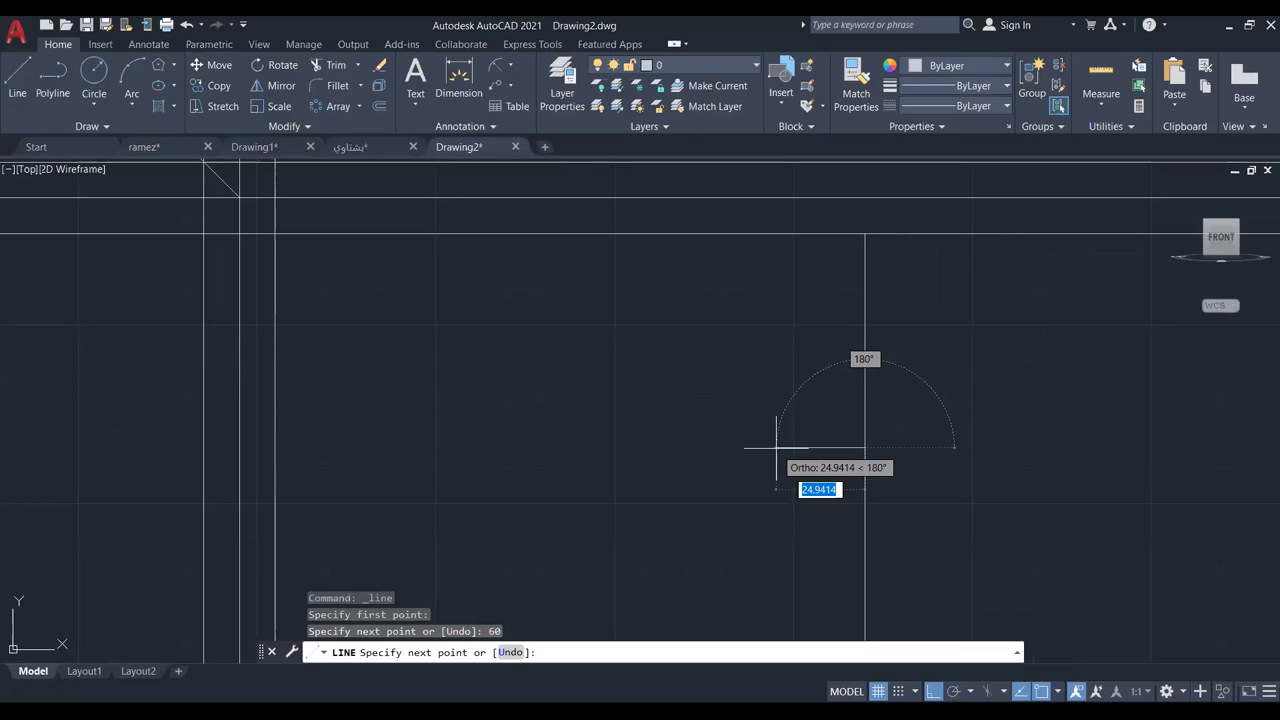
type("9")
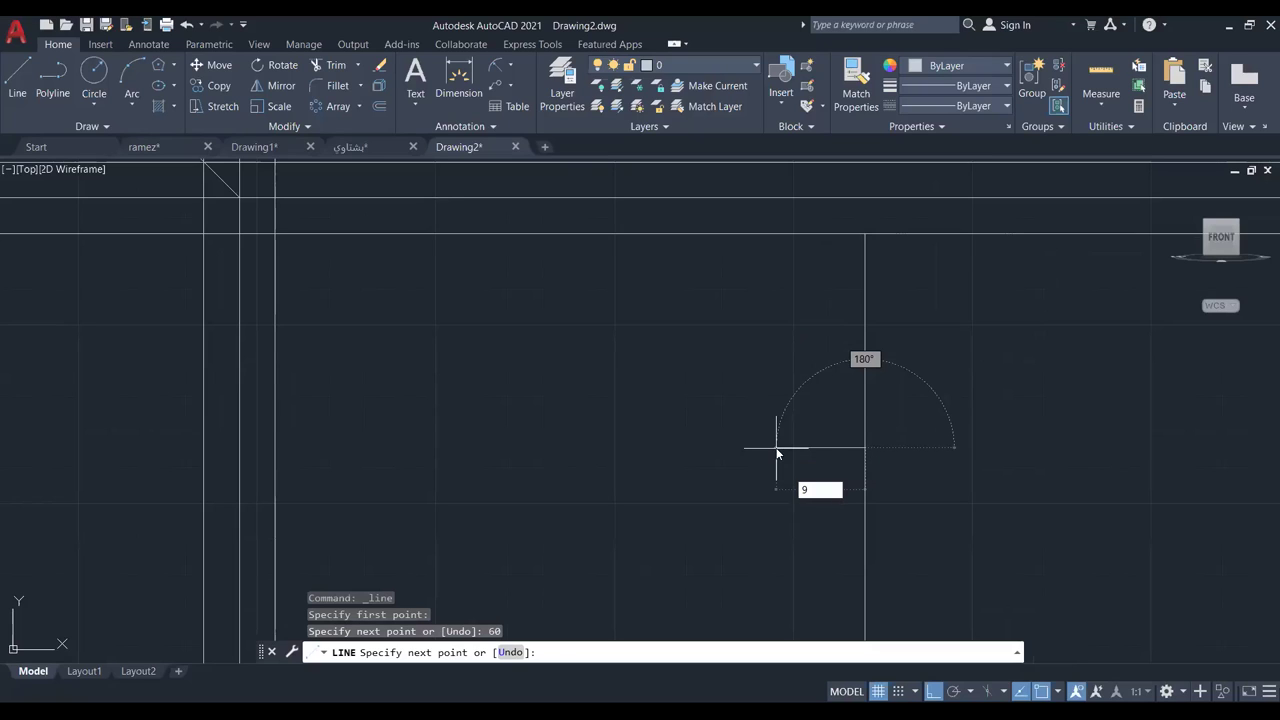
key("Return")
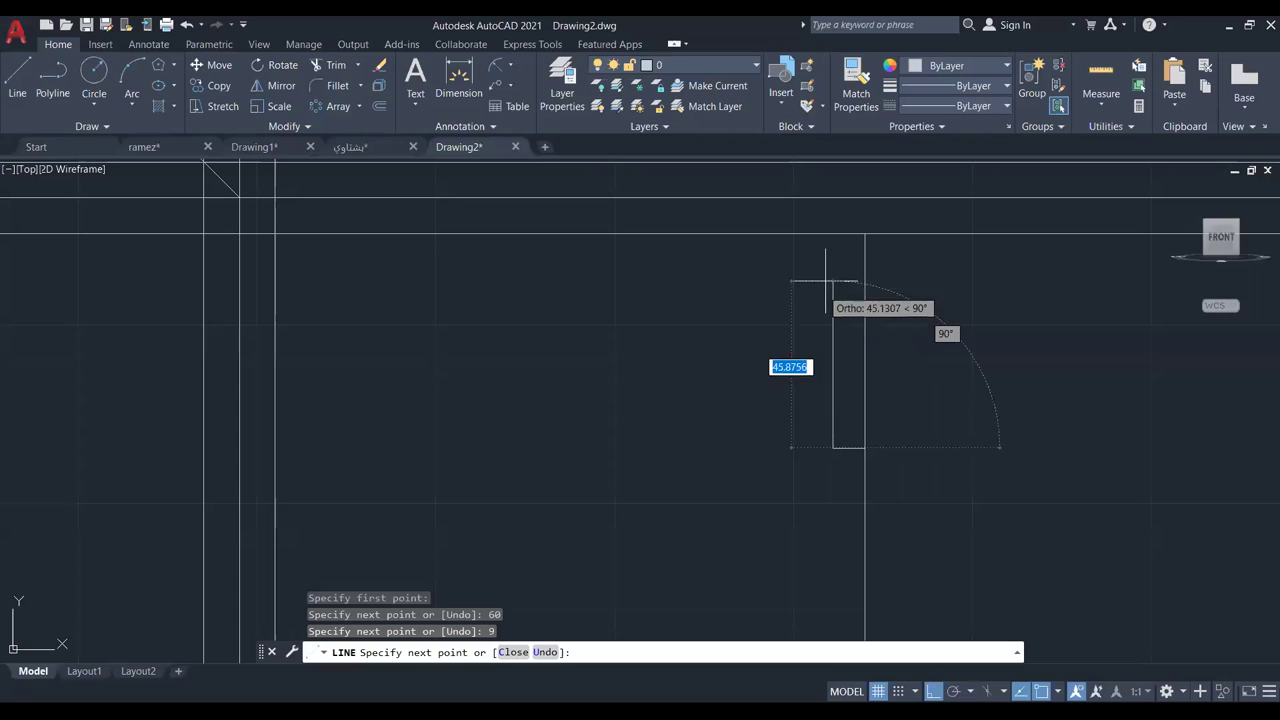
left_click(820, 234)
key("Escape")
Stretch the upper end of the slanted inner line along the top edge so the line stands vertical.
scroll(831, 220, "up", 2)
scroll(831, 220, "up", 1)
left_click(798, 292)
left_click(778, 319)
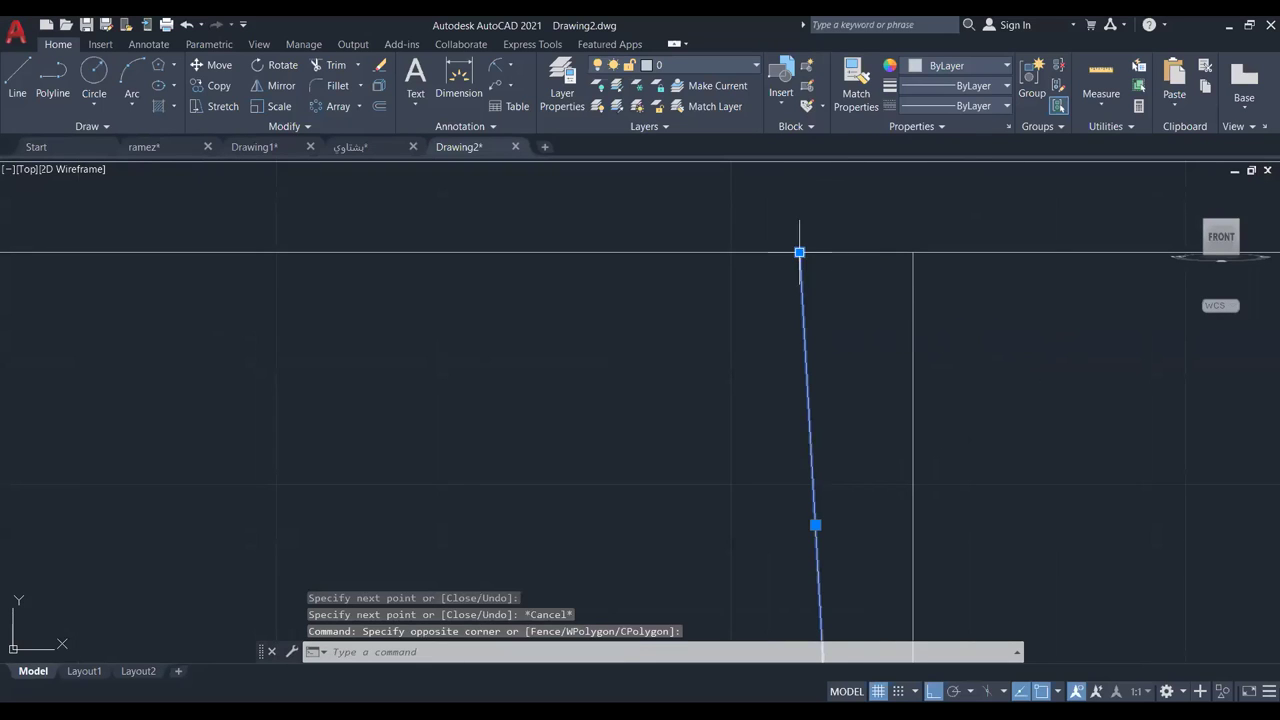
left_click(799, 252)
left_click(831, 251)
scroll(850, 308, "down", 2)
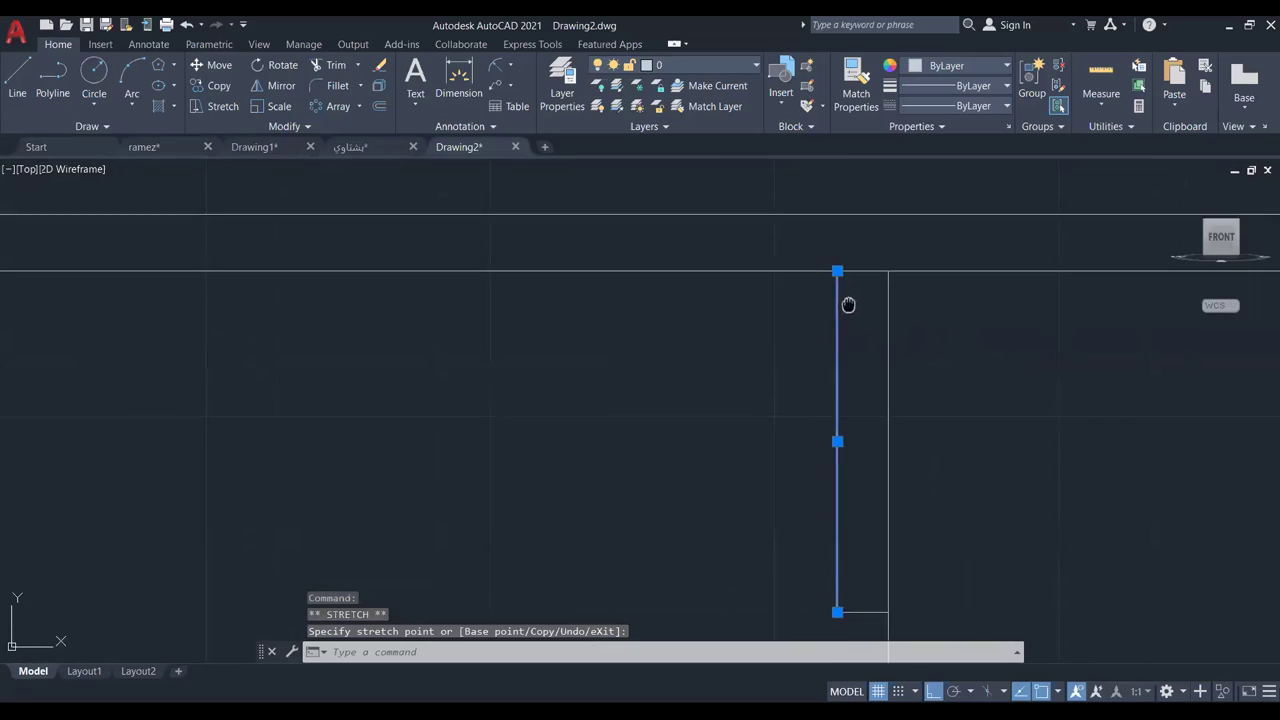
scroll(850, 308, "down", 2)
key("Escape")
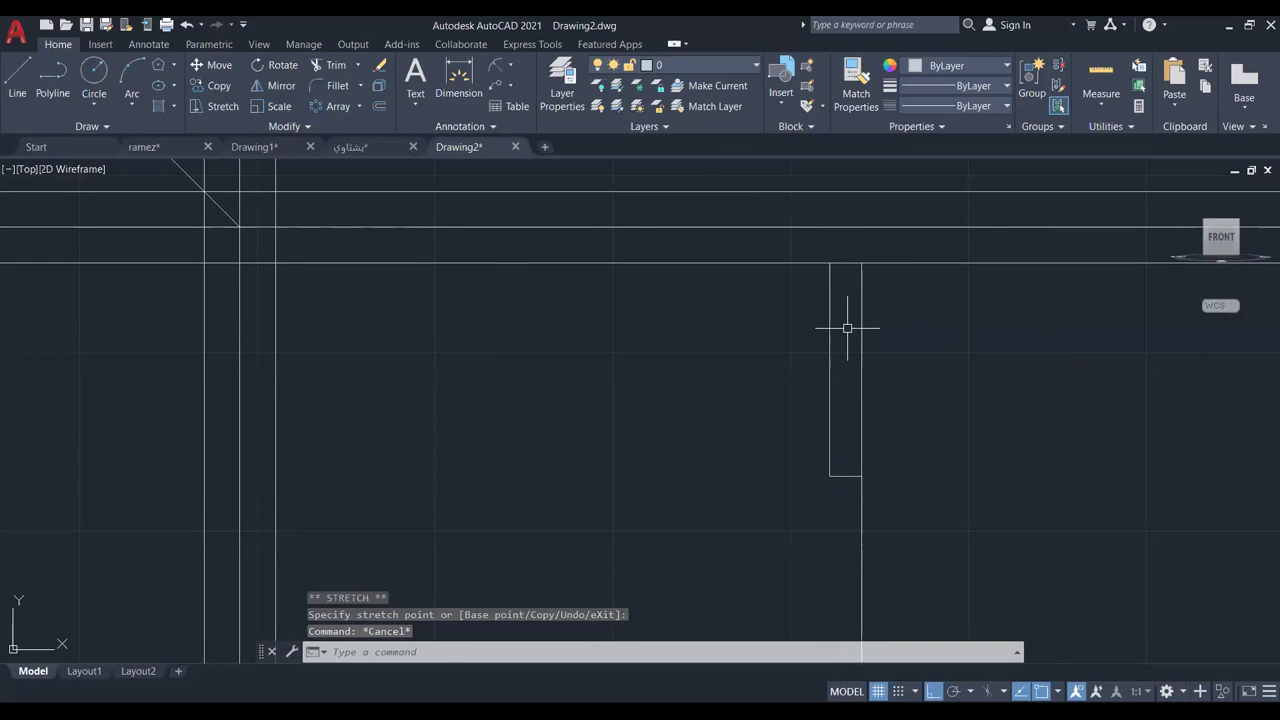
Draw a line 25 leftward from the outline's upper-right corner, continuing straight down to the bottom edge.
scroll(847, 328, "down", 1)
scroll(878, 322, "up", 1)
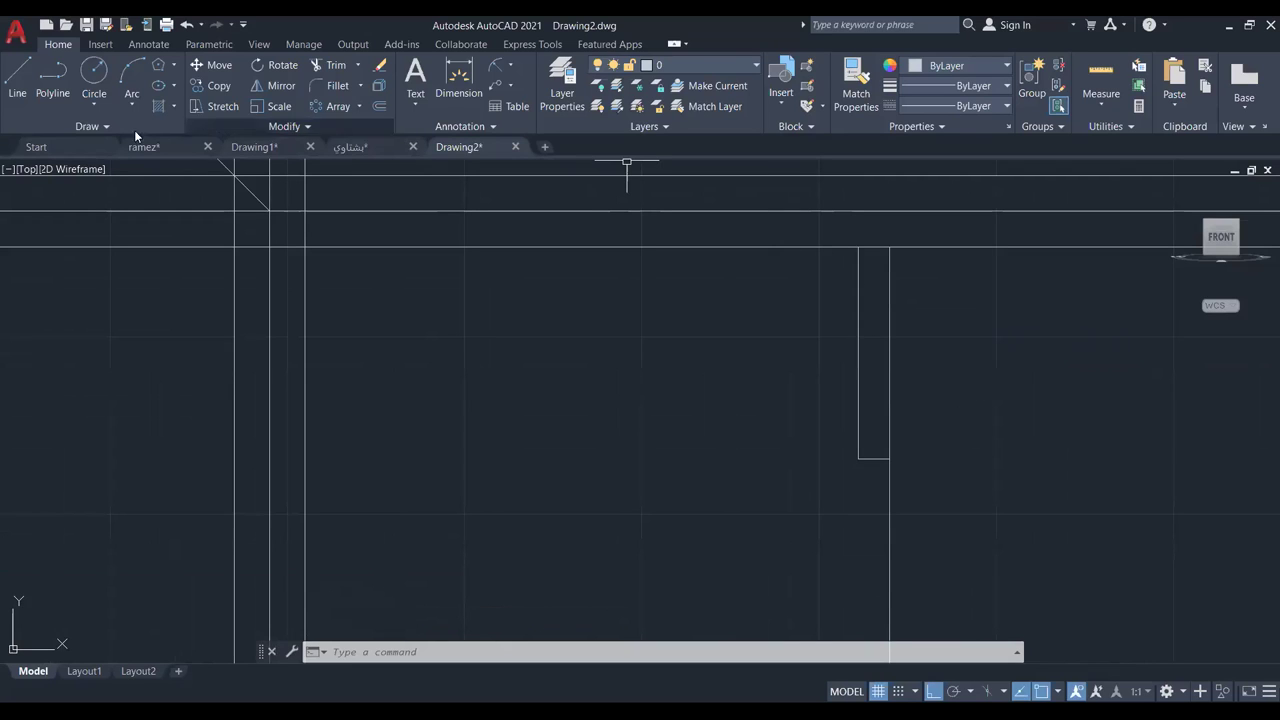
left_click(17, 93)
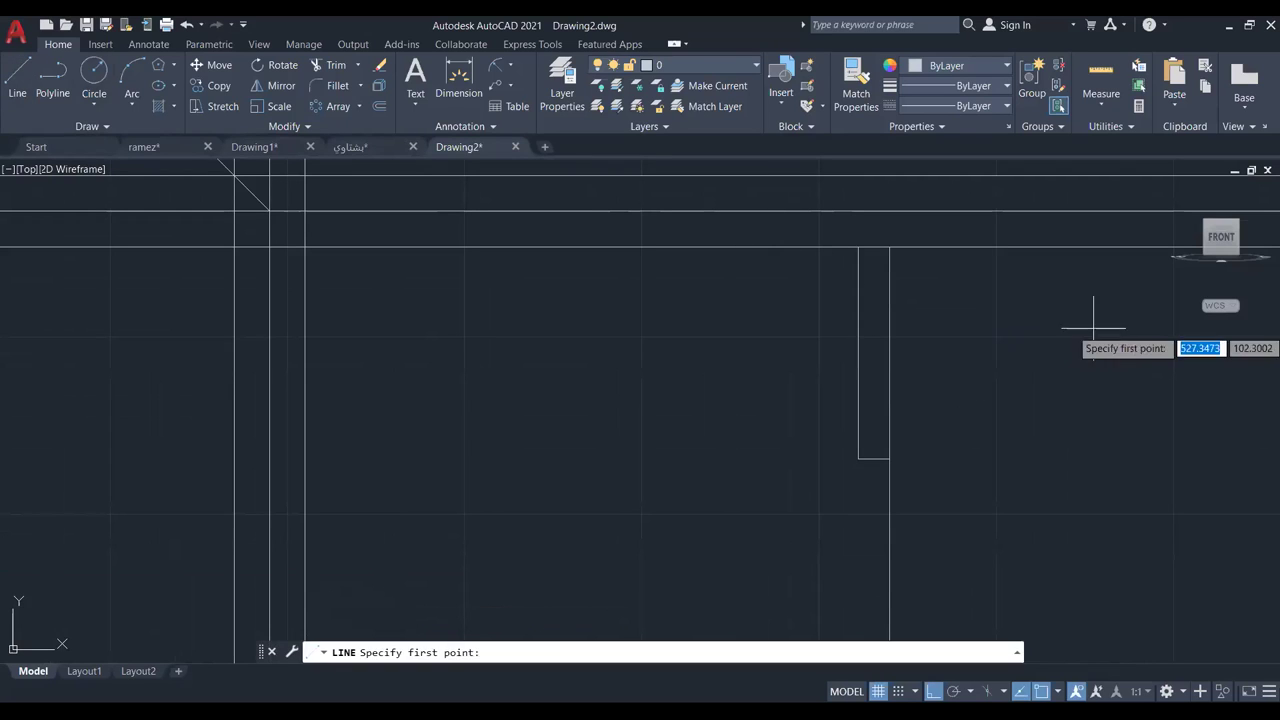
left_click(889, 247)
scroll(765, 256, "down", 2)
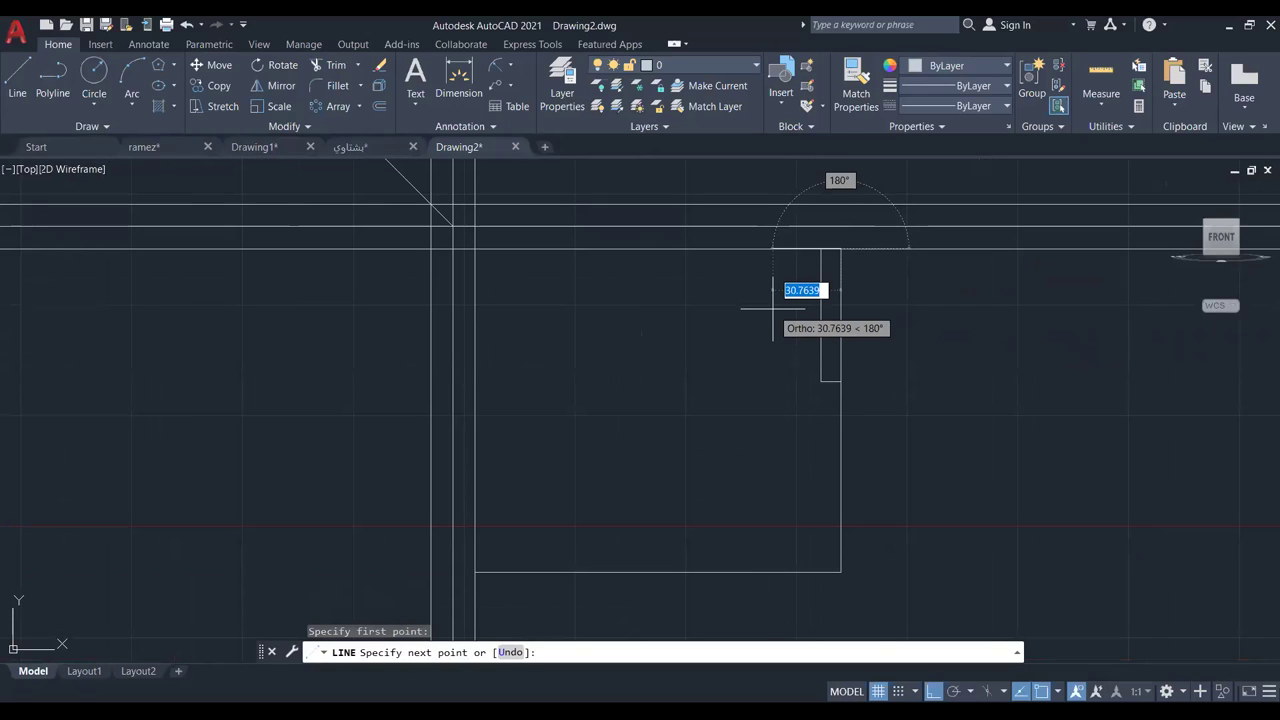
type("25")
key("Return")
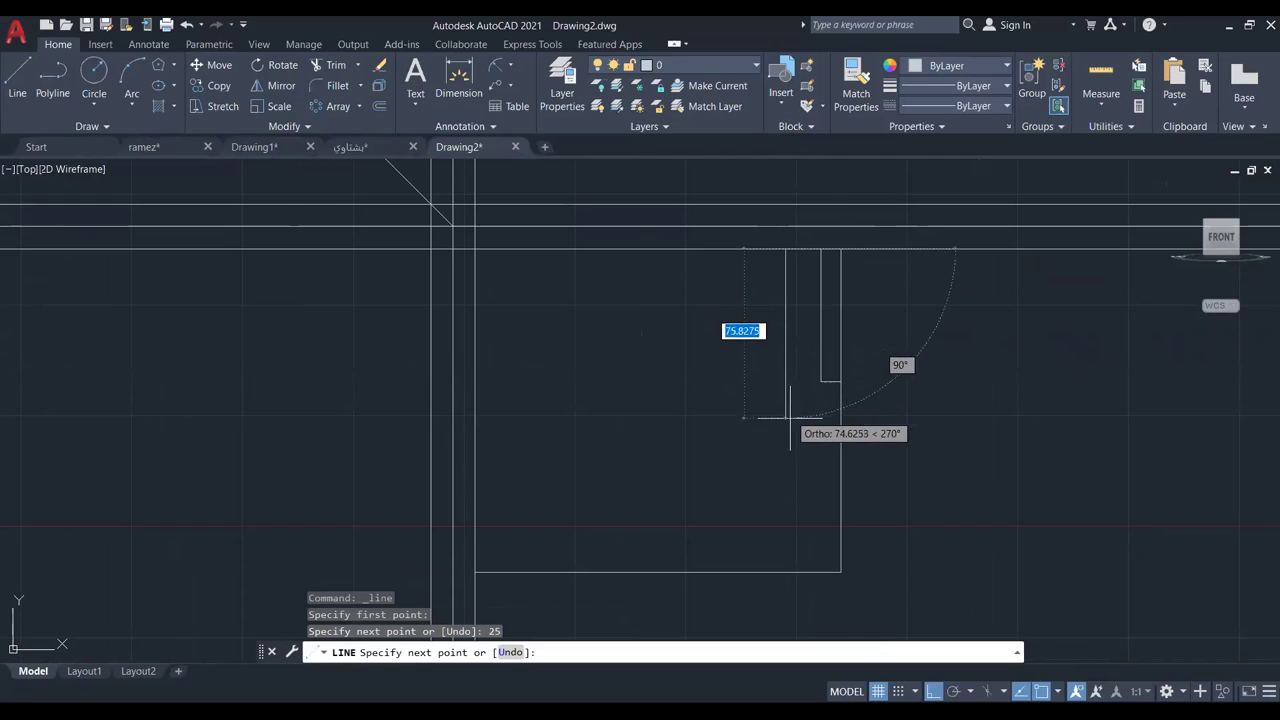
left_click(784, 573)
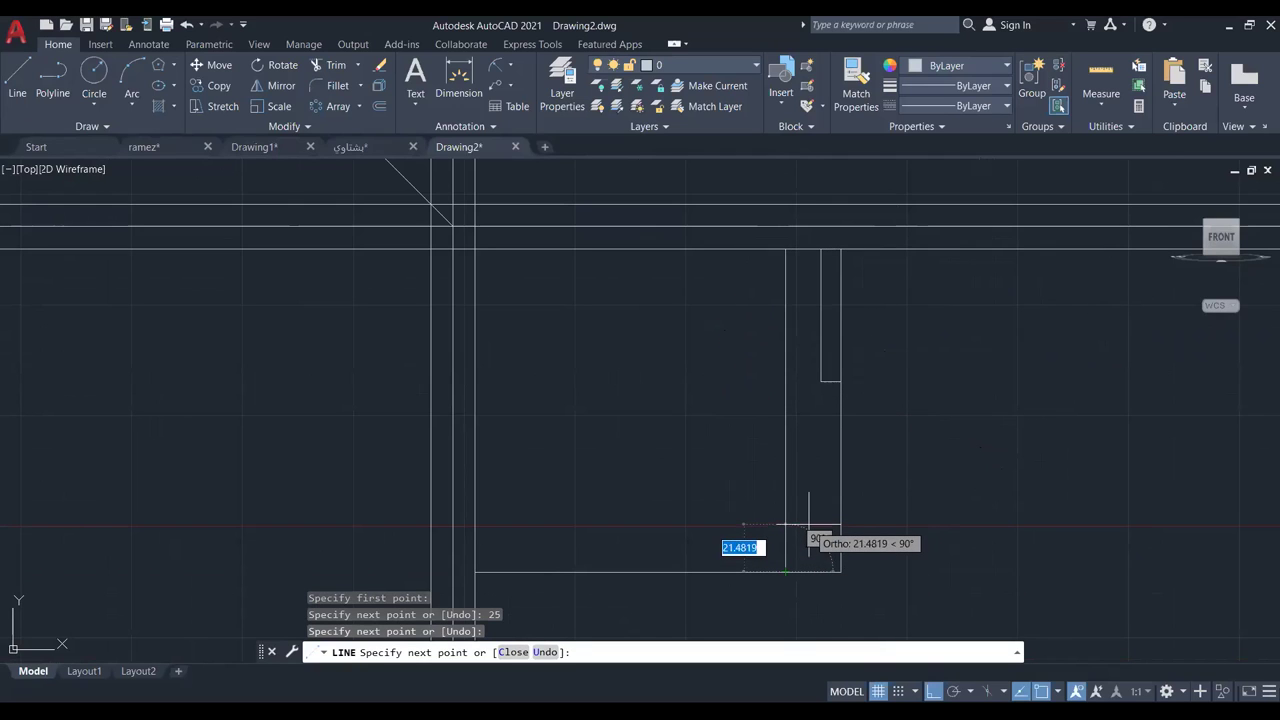
scroll(812, 470, "up", 2)
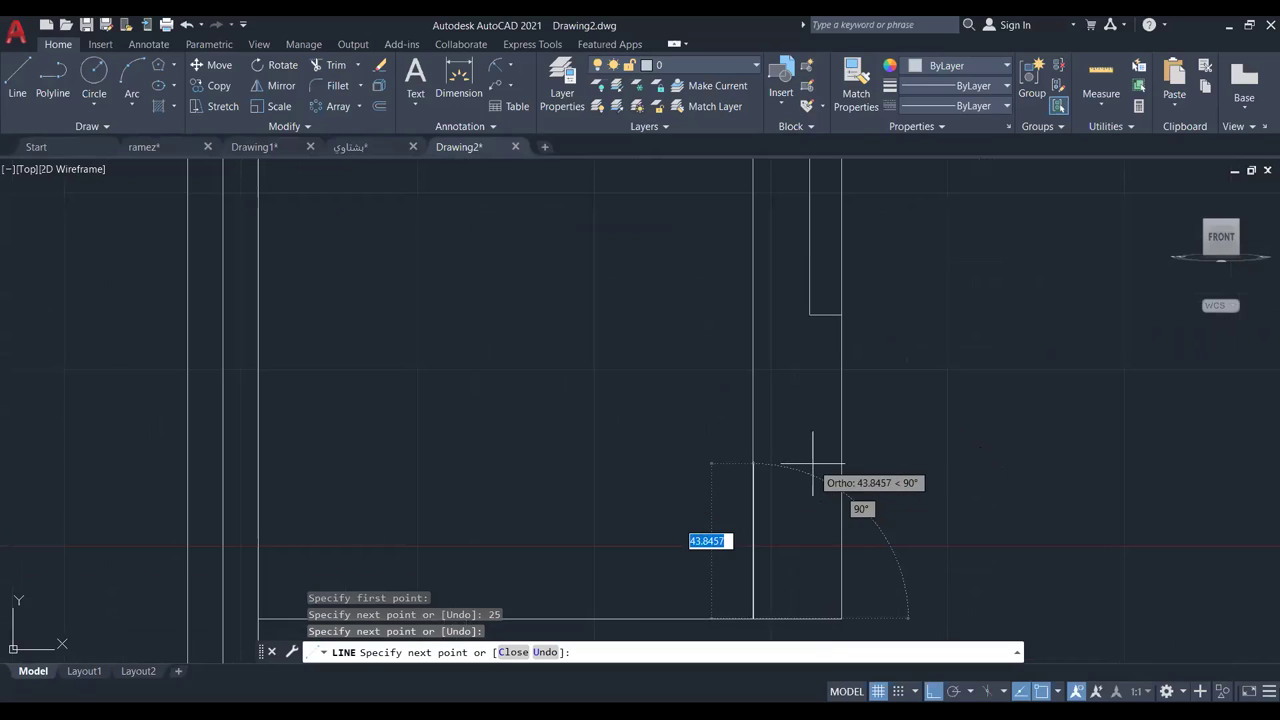
scroll(812, 464, "down", 2)
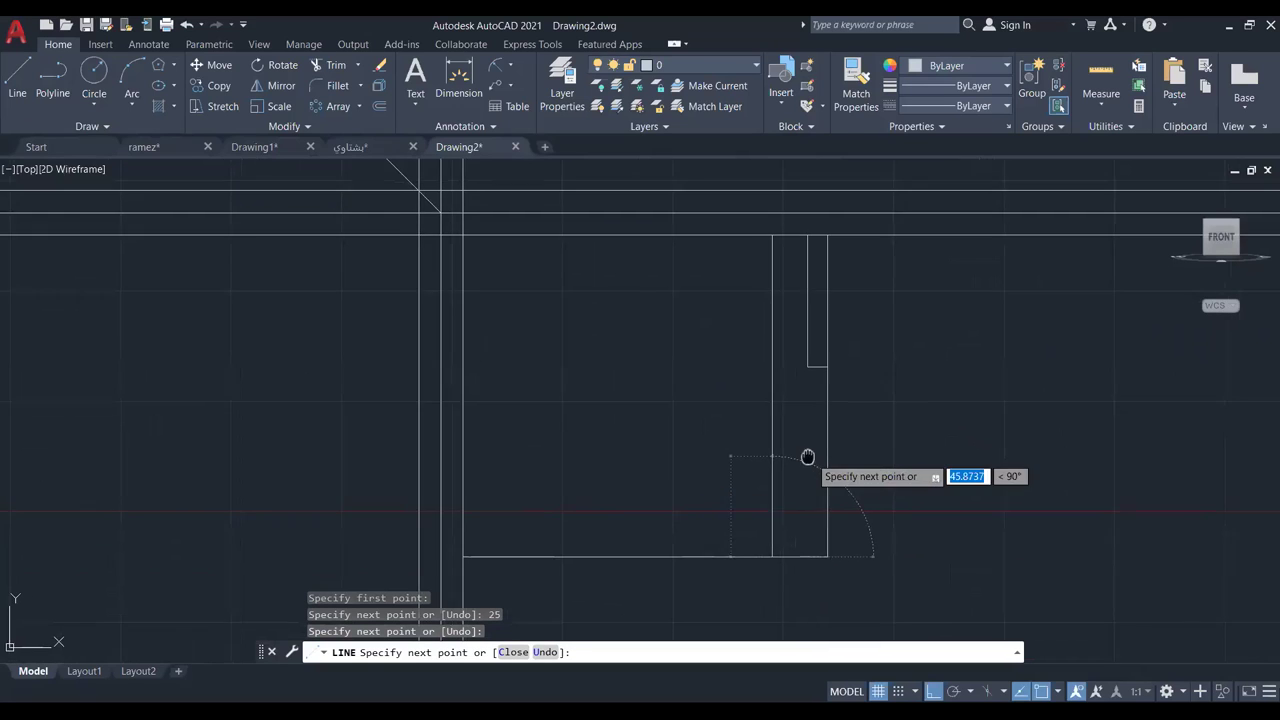
key("Escape")
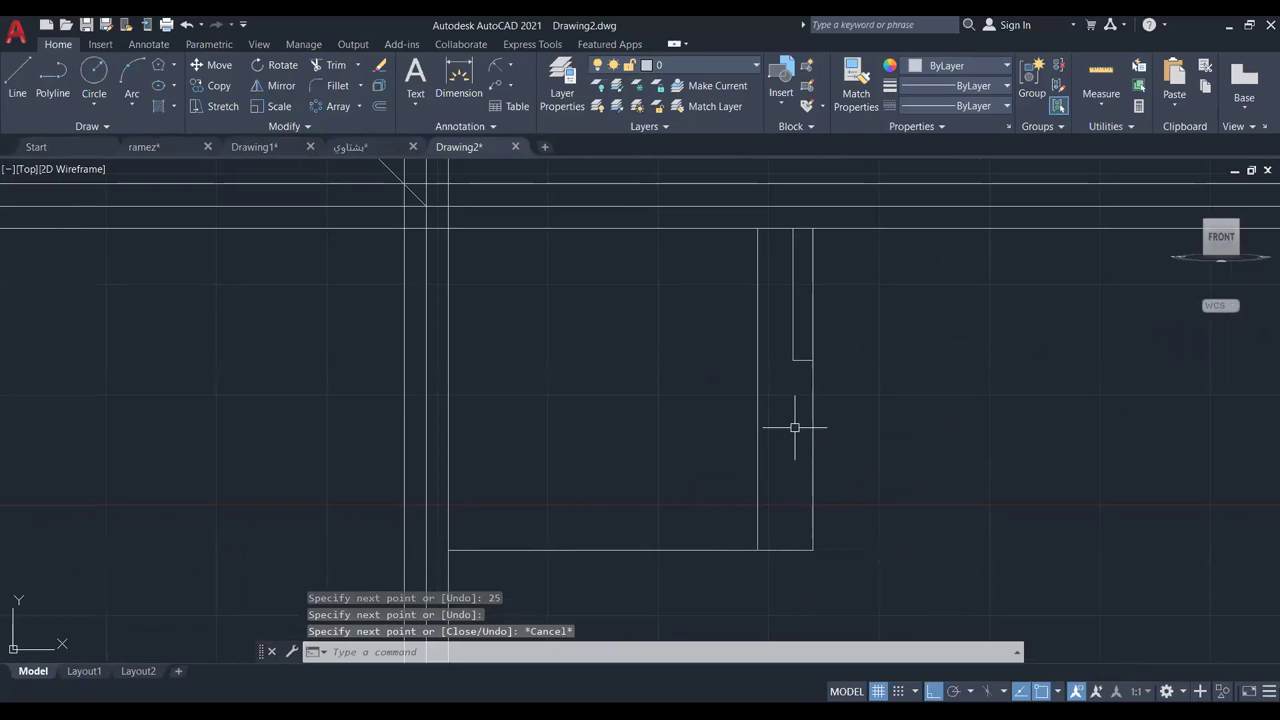
Draw a vertical line from the lower-left corner of the small 9 by 60 rectangle down to the outline's bottom edge.
left_click(20, 92)
left_click(793, 360)
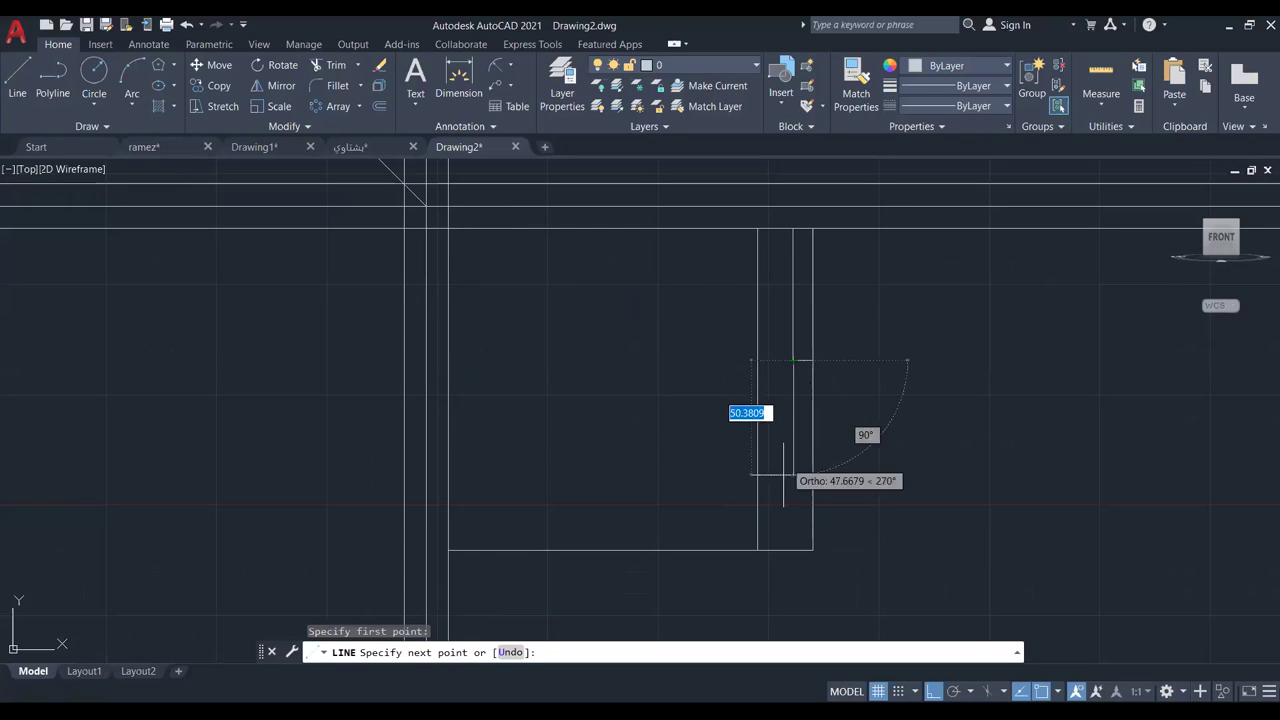
left_click(794, 543)
key("Escape")
scroll(773, 445, "down", 2)
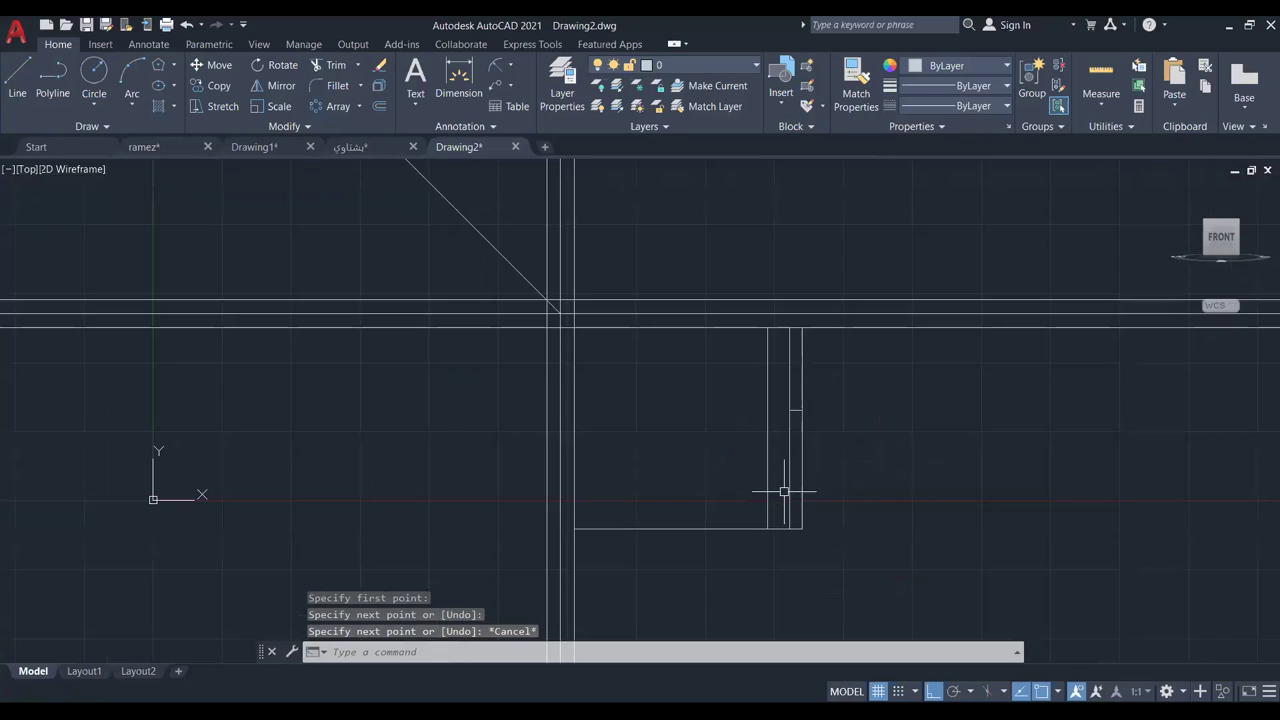
scroll(773, 445, "up", 3)
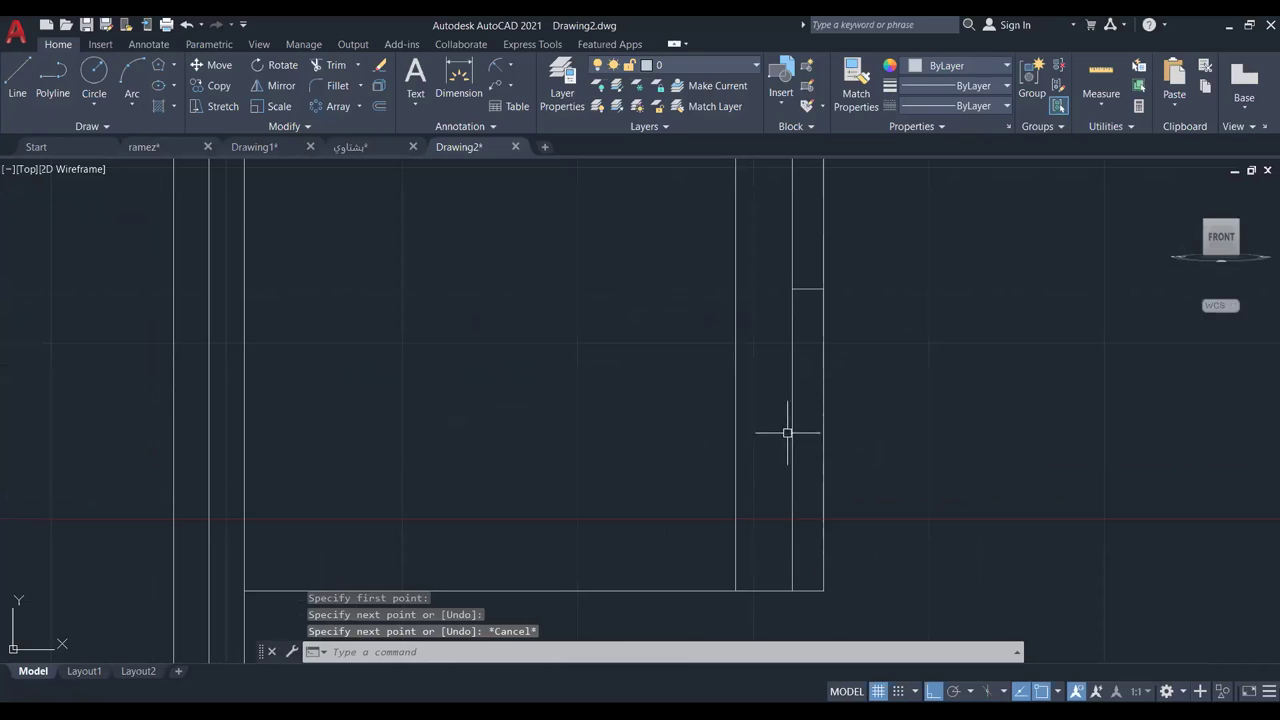
middle_click_drag(767, 404, 745, 527)
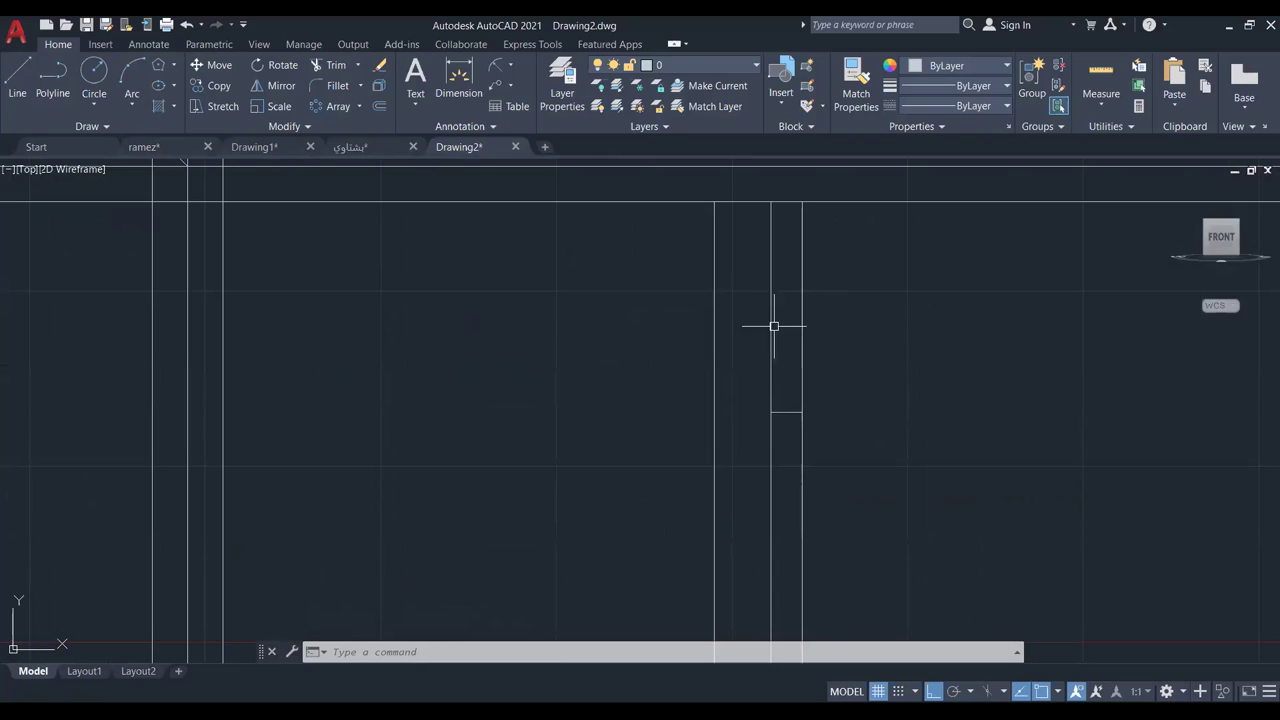
From the outline's lower-left corner, draw connected lines 21 up, 40 to the right and back down to the bottom edge.
scroll(838, 330, "down", 1)
middle_click_drag(835, 332, 914, 323)
scroll(849, 434, "up", 1)
scroll(849, 429, "down", 1)
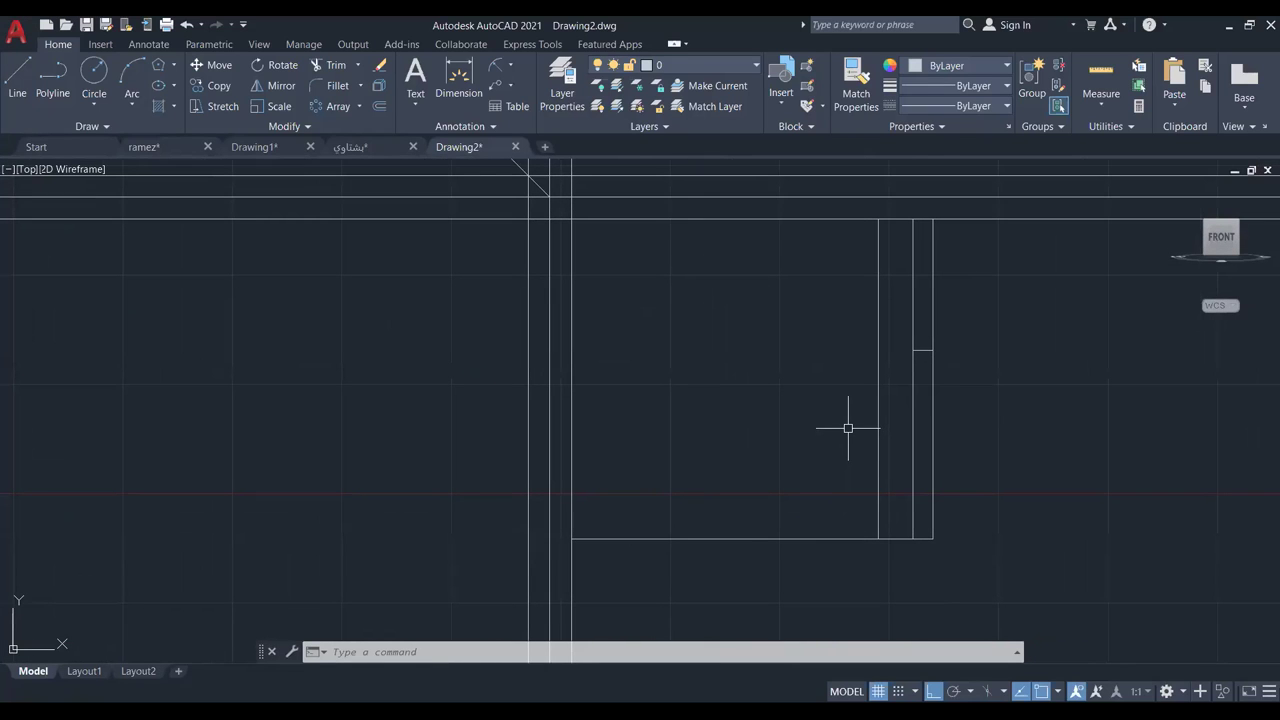
scroll(766, 436, "up", 2)
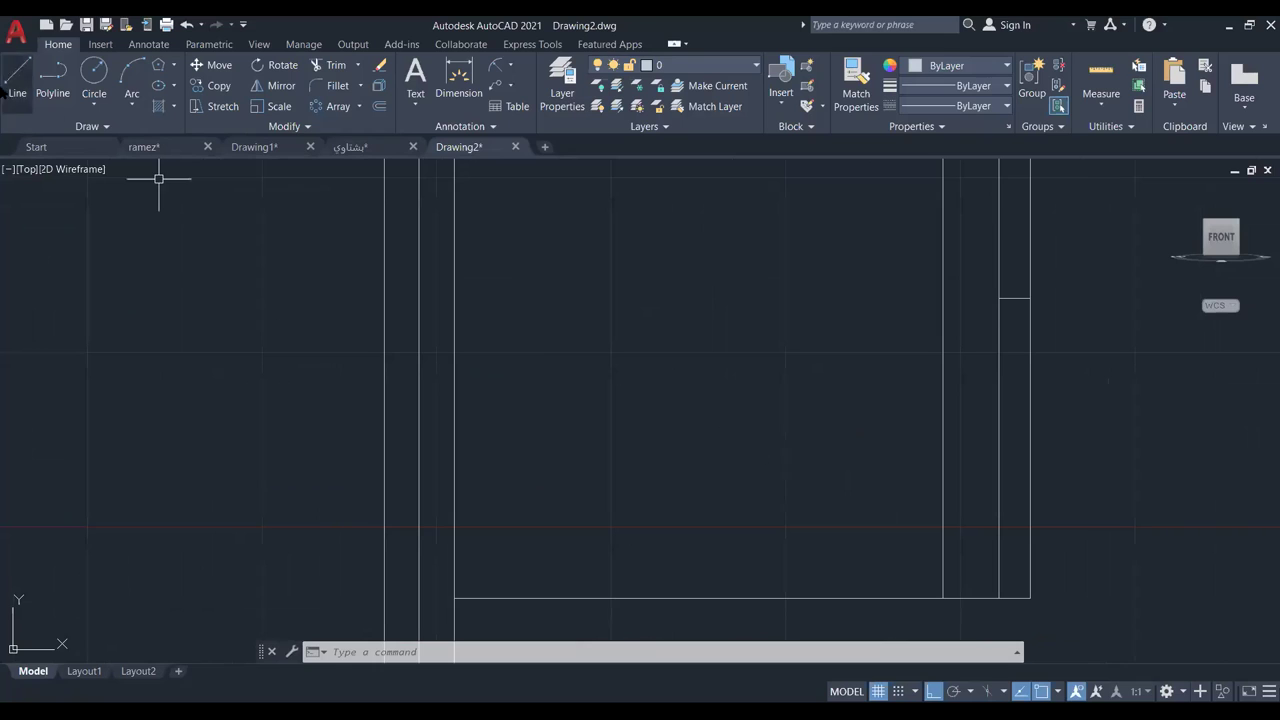
left_click(18, 80)
middle_click_drag(657, 517, 651, 481)
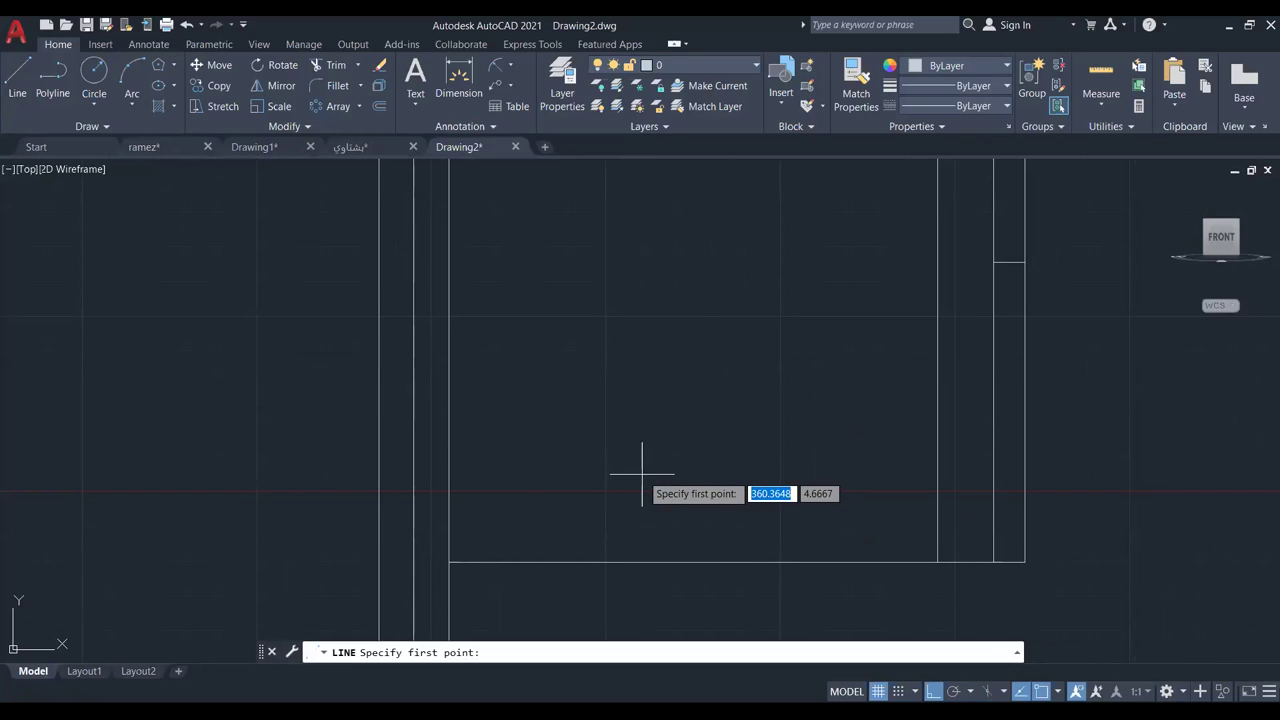
left_click(18, 78)
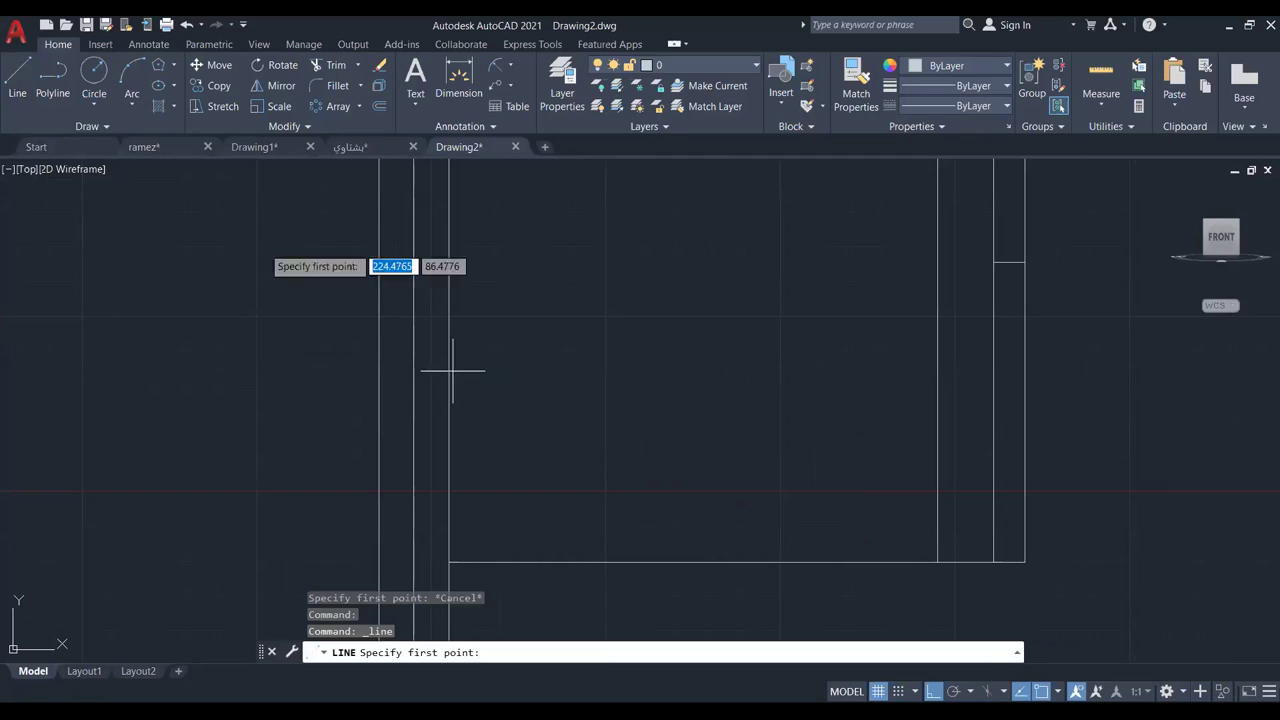
left_click(449, 562)
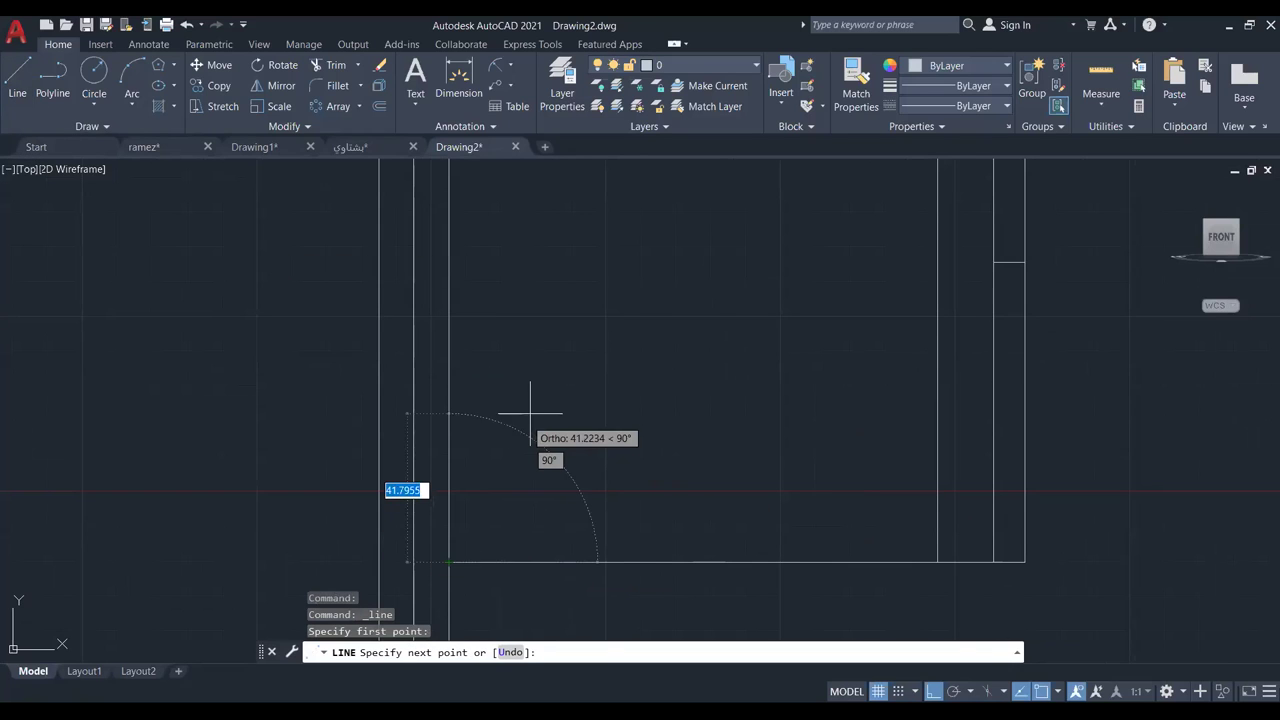
type("21")
key("Return")
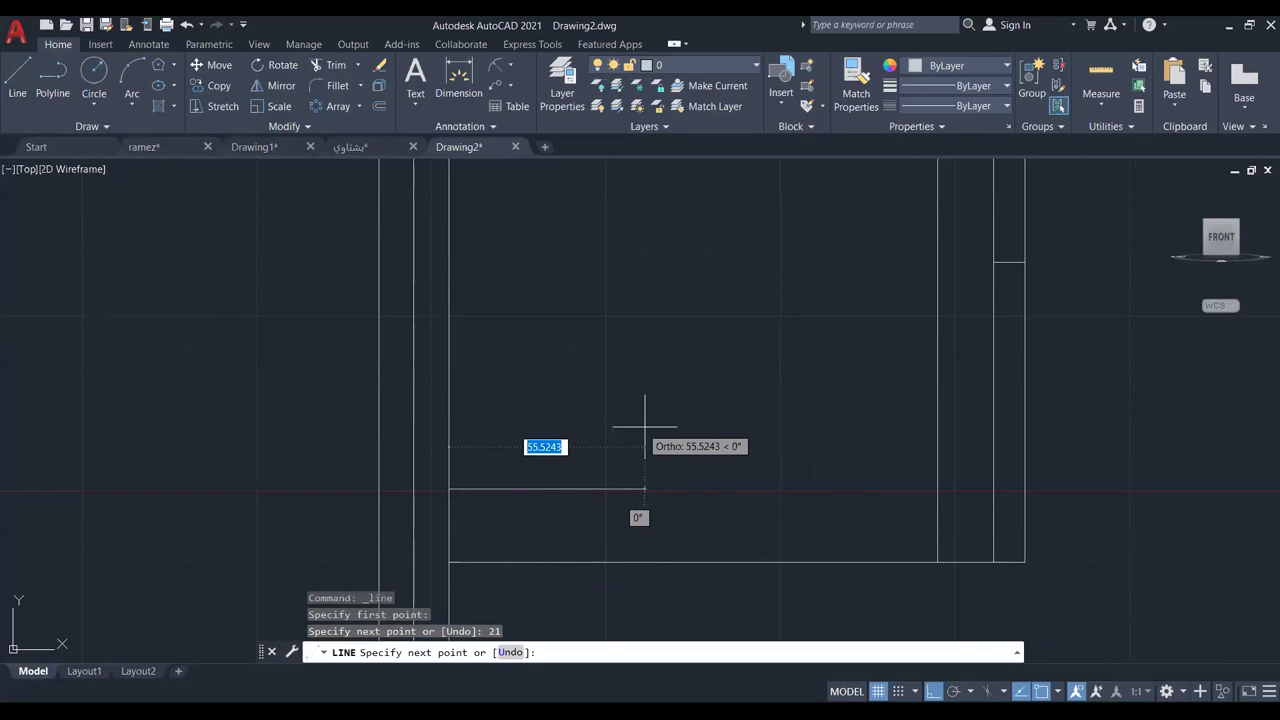
type("40")
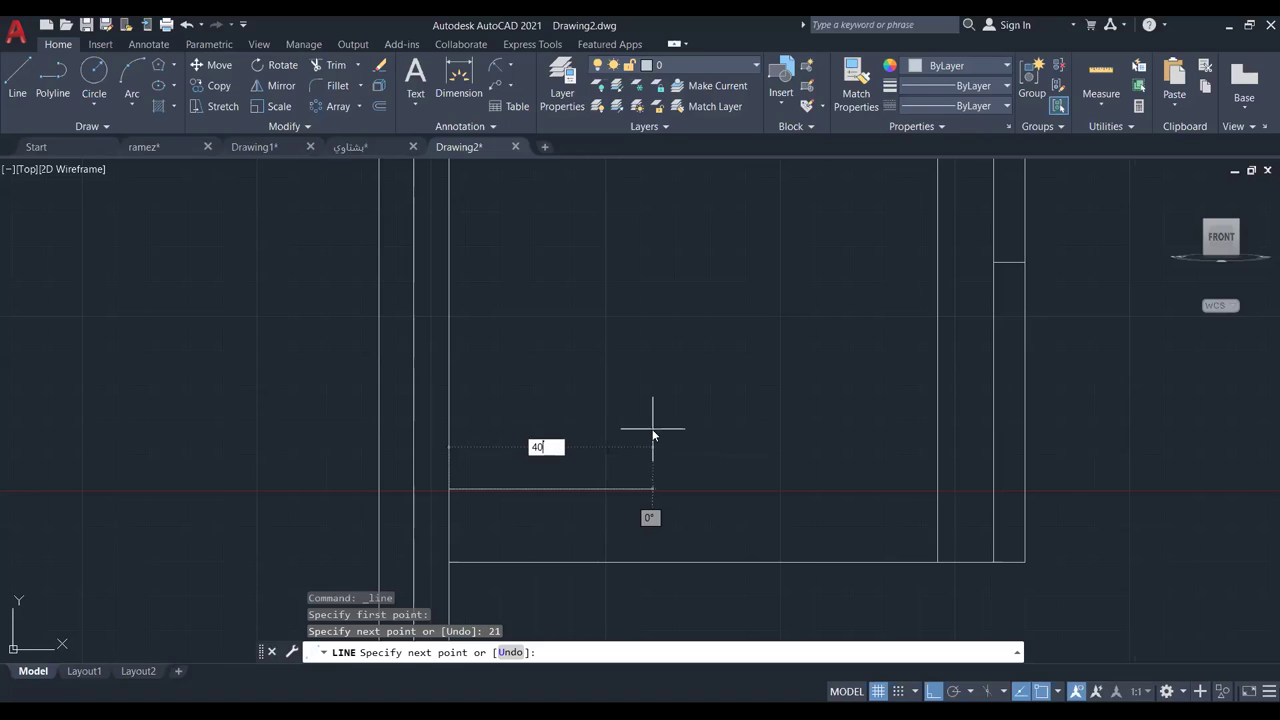
key("Return")
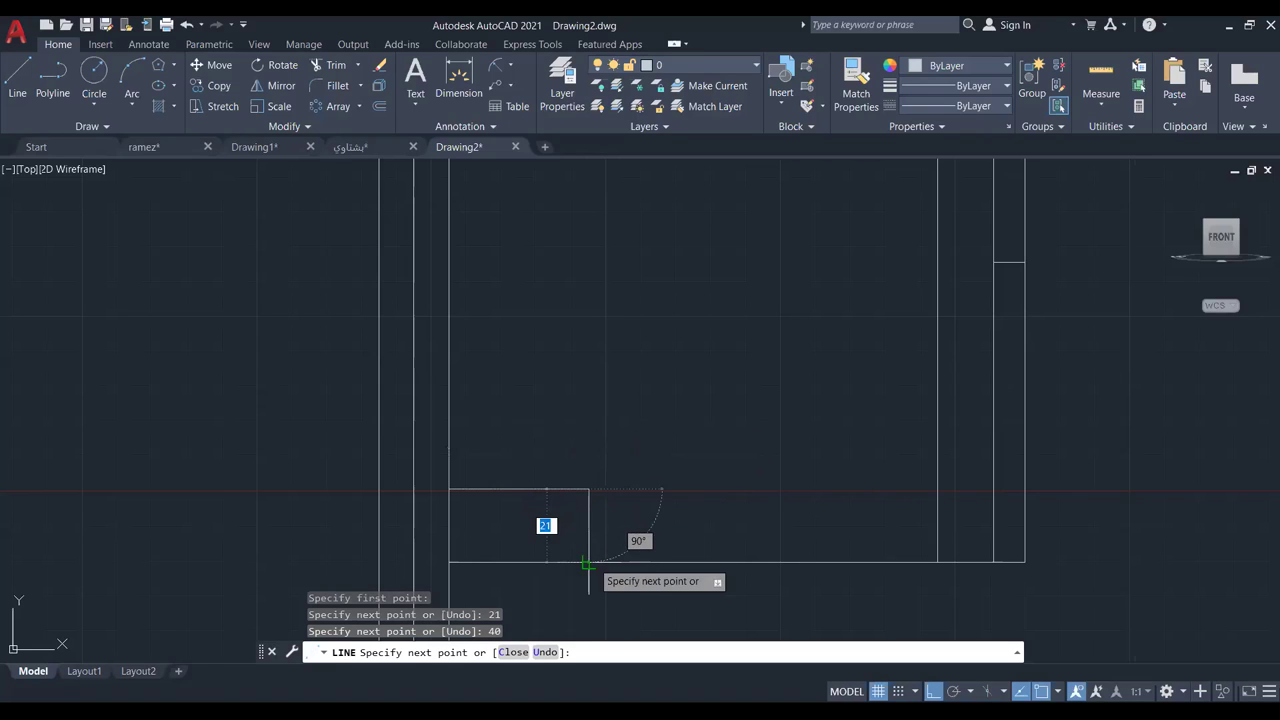
key("Escape")
scroll(660, 475, "up", 2)
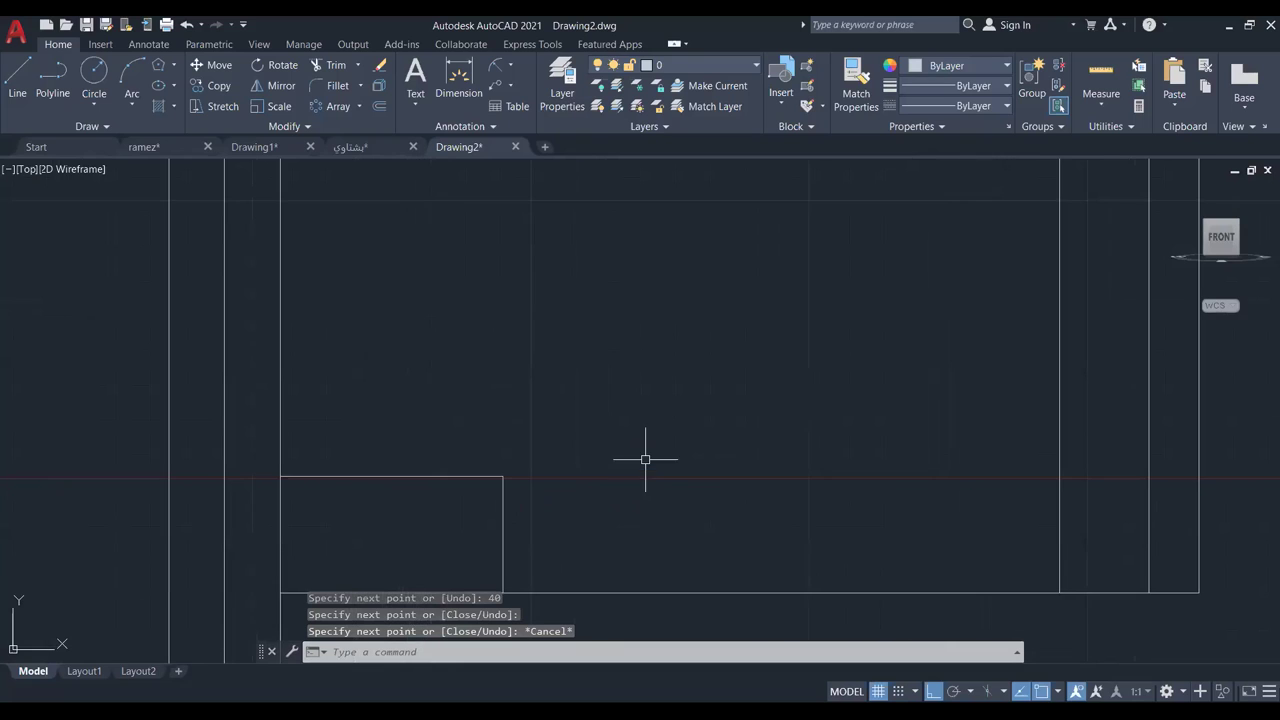
From the small 40 by 21 rectangle's lower-right corner, draw a line 16 up, continuing rightward to the nearest long vertical inner line.
left_click(10, 97)
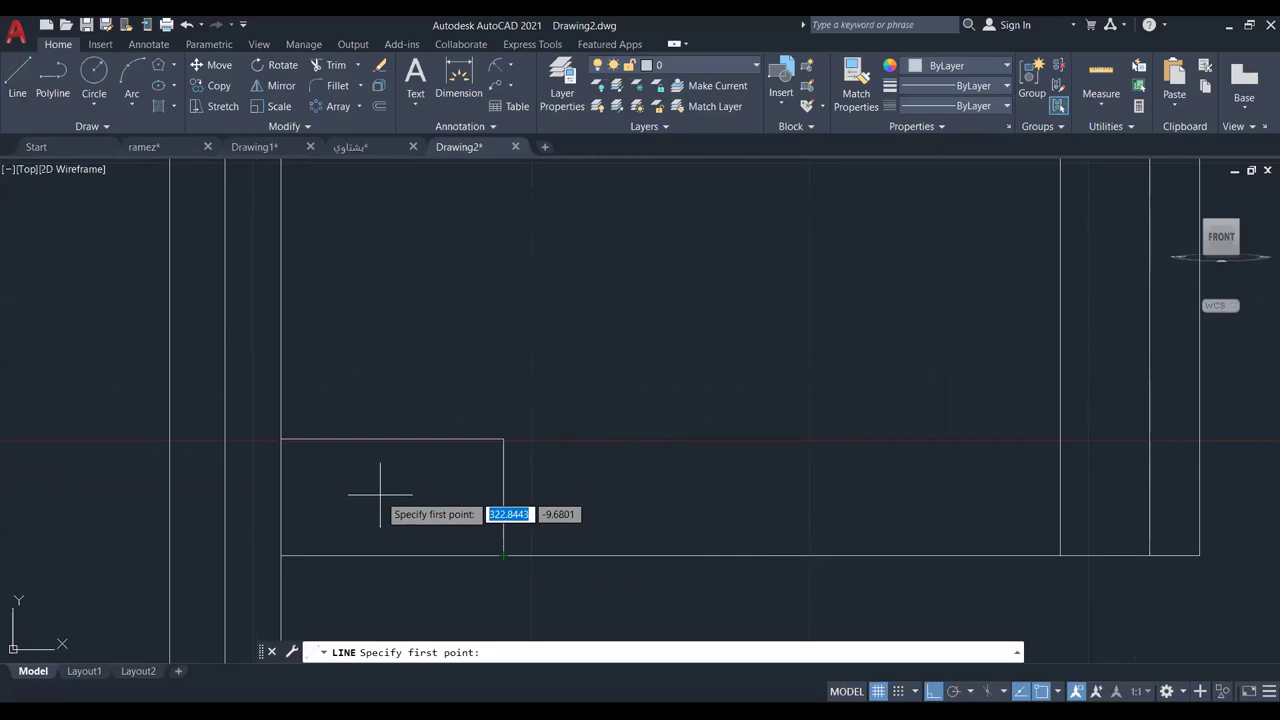
left_click(503, 555)
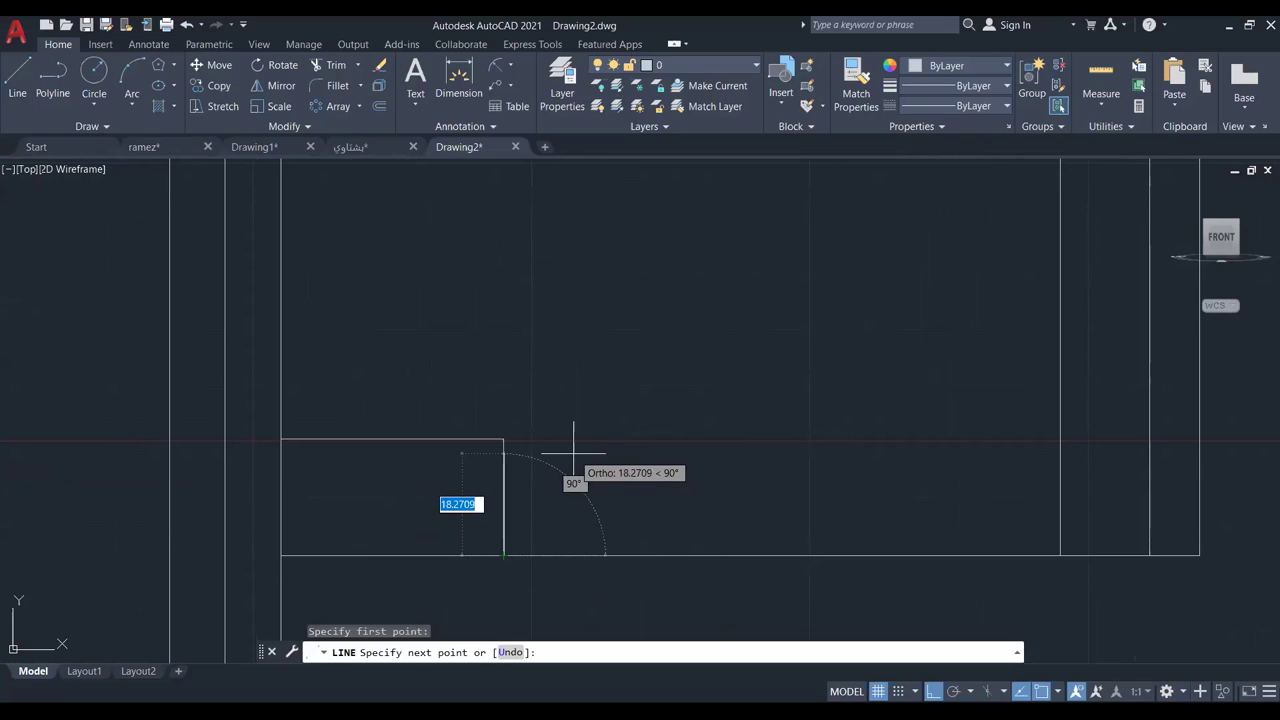
type("16")
key("Return")
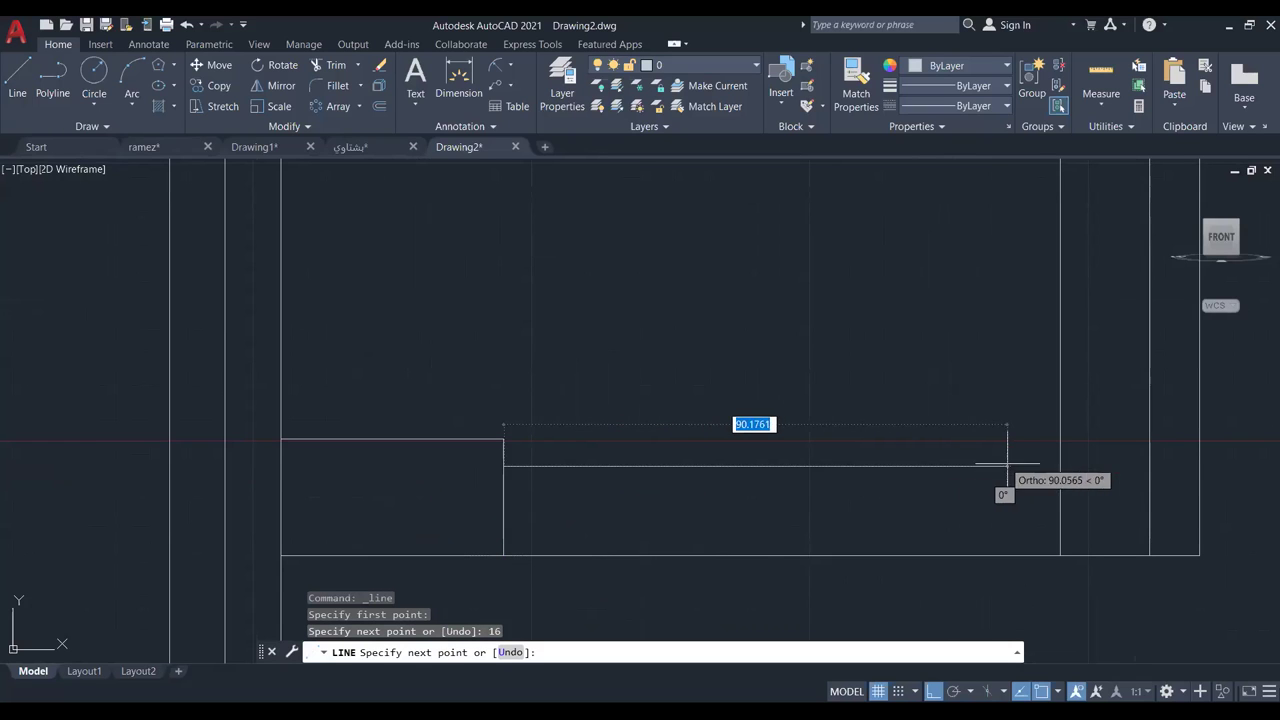
left_click(1062, 465)
key("Escape")
scroll(997, 380, "down", 3)
mouse_move(997, 380)
middle_mouse_down()
mouse_move(772, 490)
mouse_move(760, 457)
middle_mouse_up()
scroll(777, 474, "up", 2)
scroll(777, 474, "down", 2)
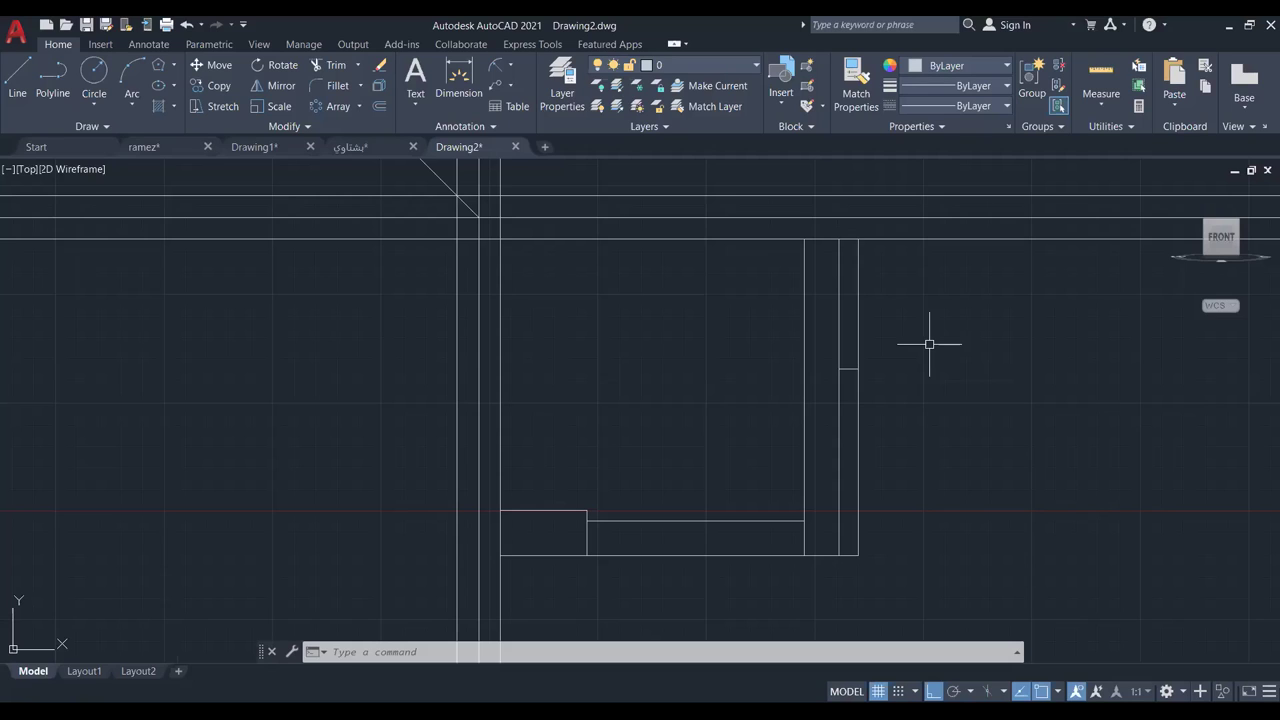
Starting 65 above the lower horizontal line's right end on the inner vertical line, draw connected lines 50 leftward and 20 down.
scroll(818, 428, "up", 2)
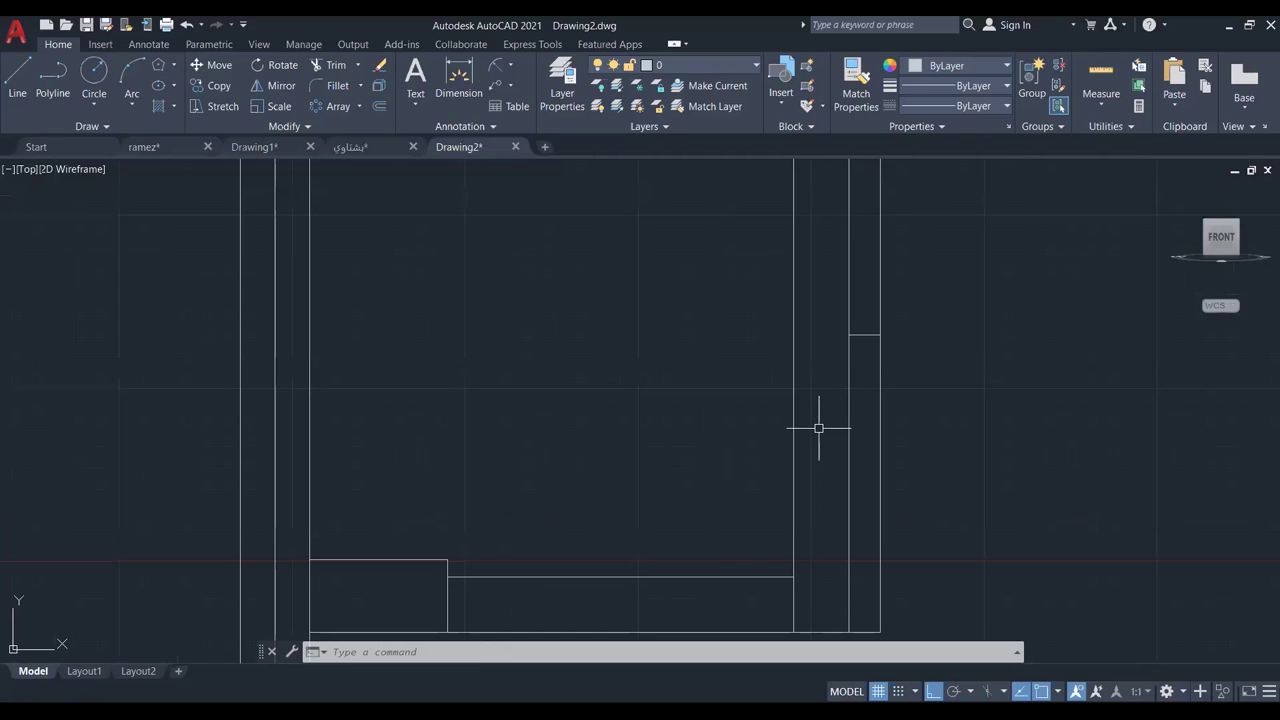
scroll(816, 426, "down", 2)
scroll(805, 430, "up", 2)
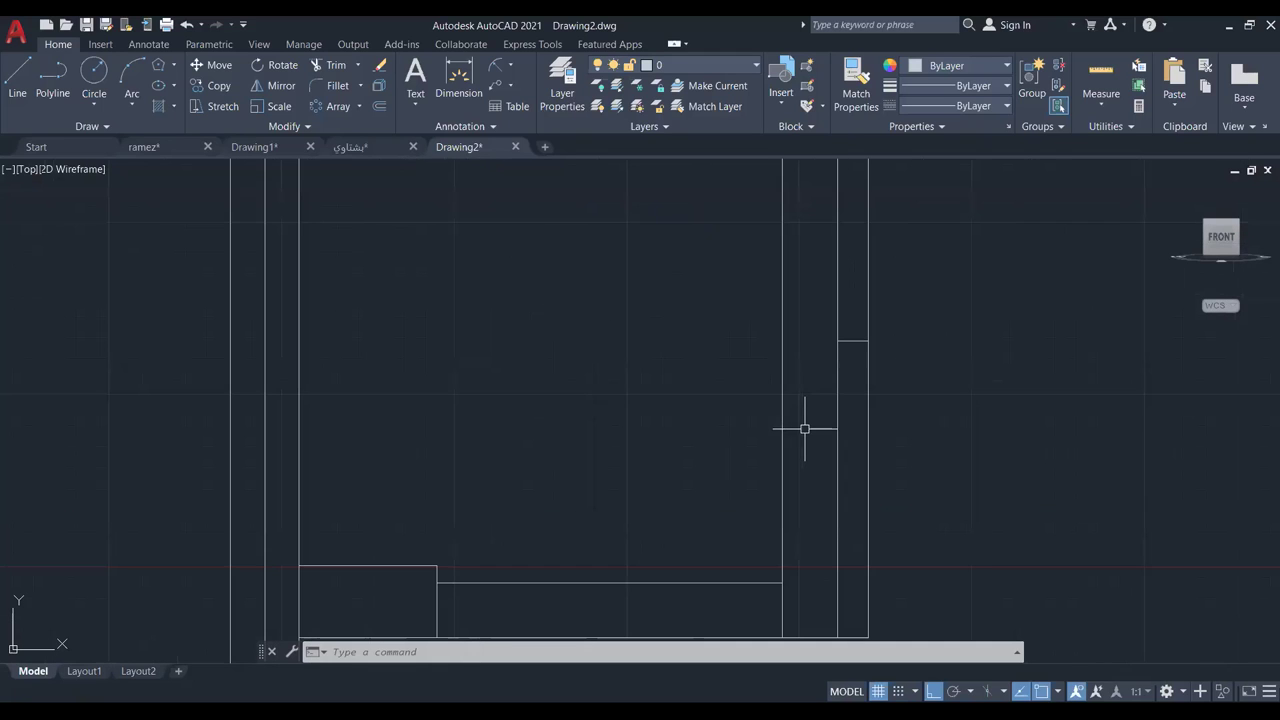
left_click(18, 82)
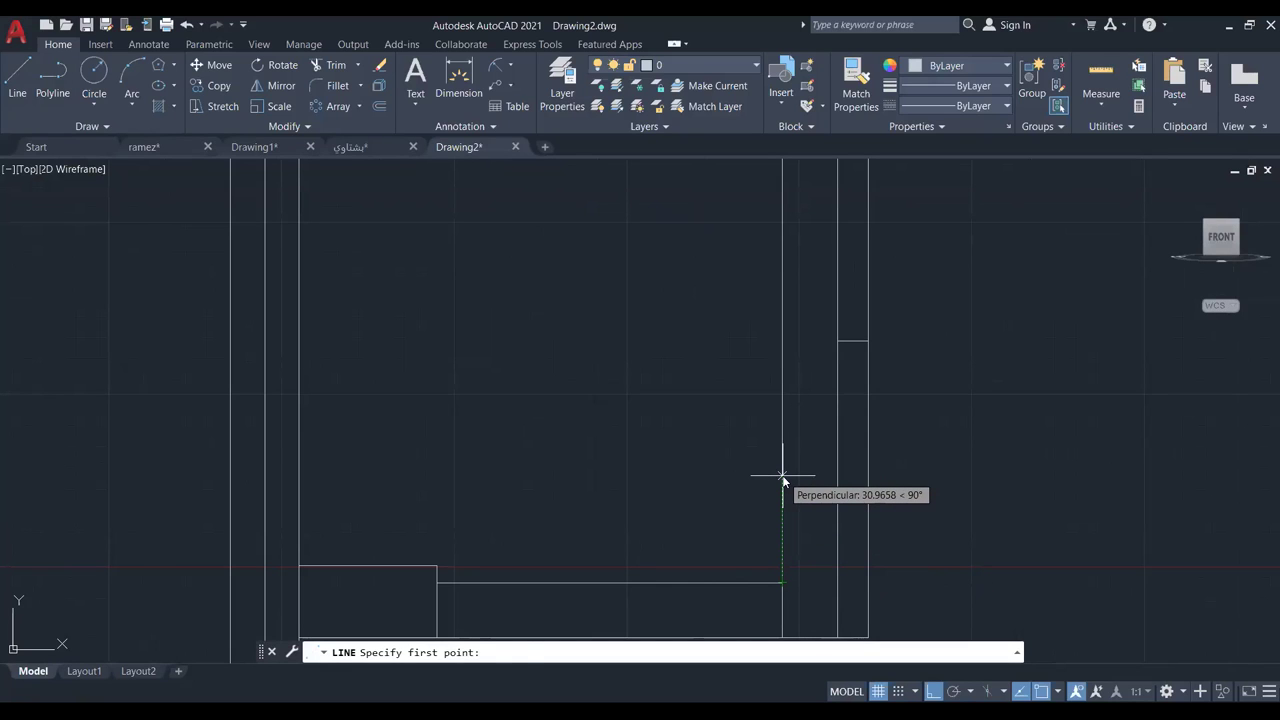
type("65")
key("Return")
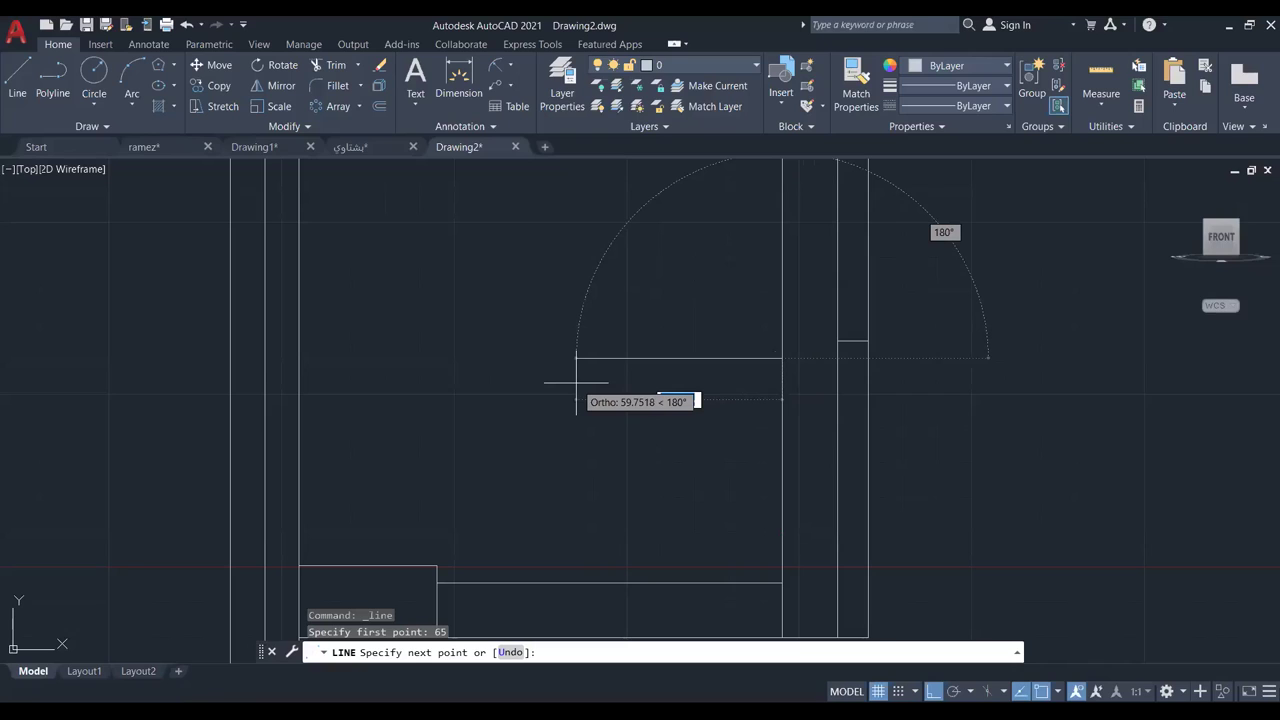
type("50")
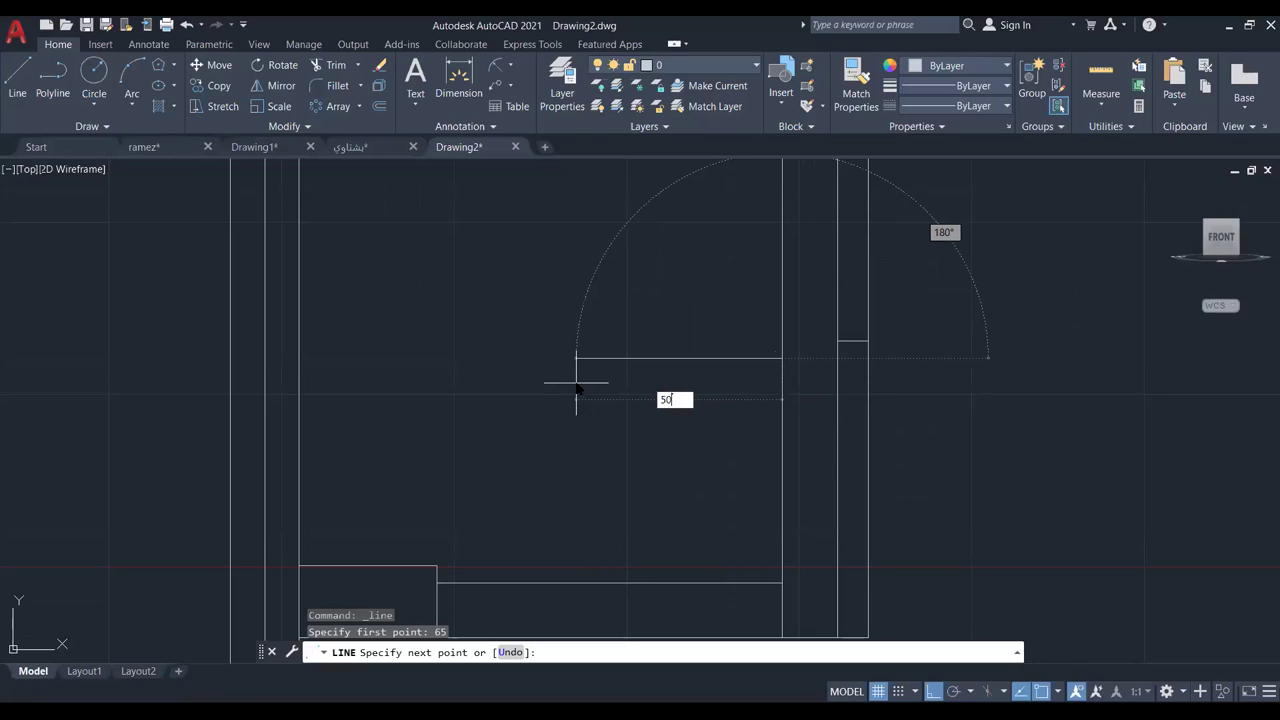
key("Return")
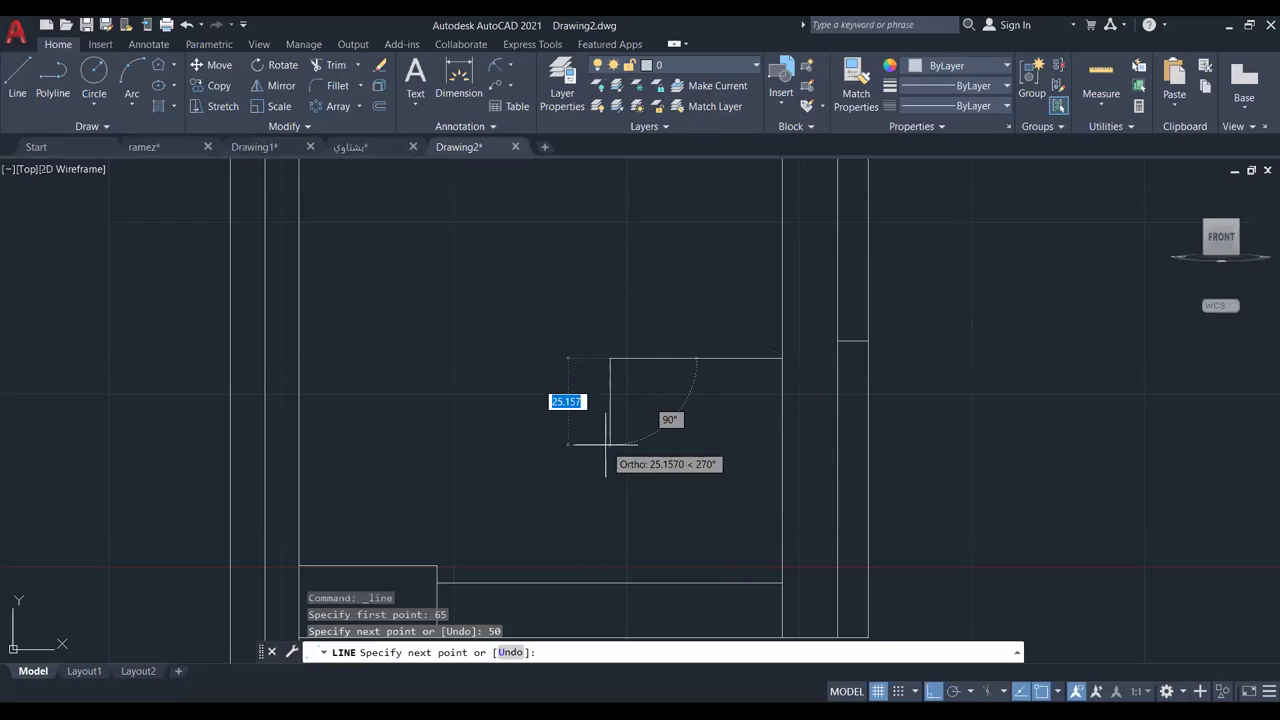
type("20")
key("Return")
key("Escape")
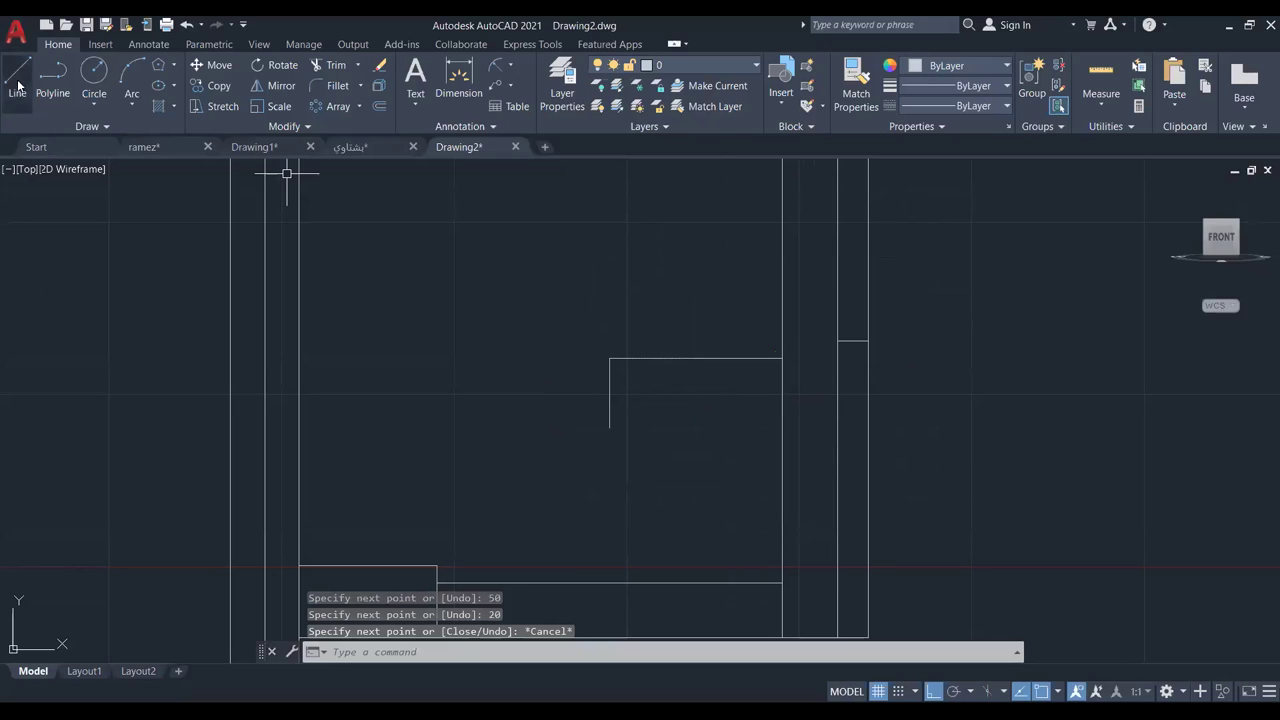
Draw a circle of radius 20 centred on the lower end of the short 20-long vertical line, passing through its upper end.
left_click(94, 104)
left_click(134, 136)
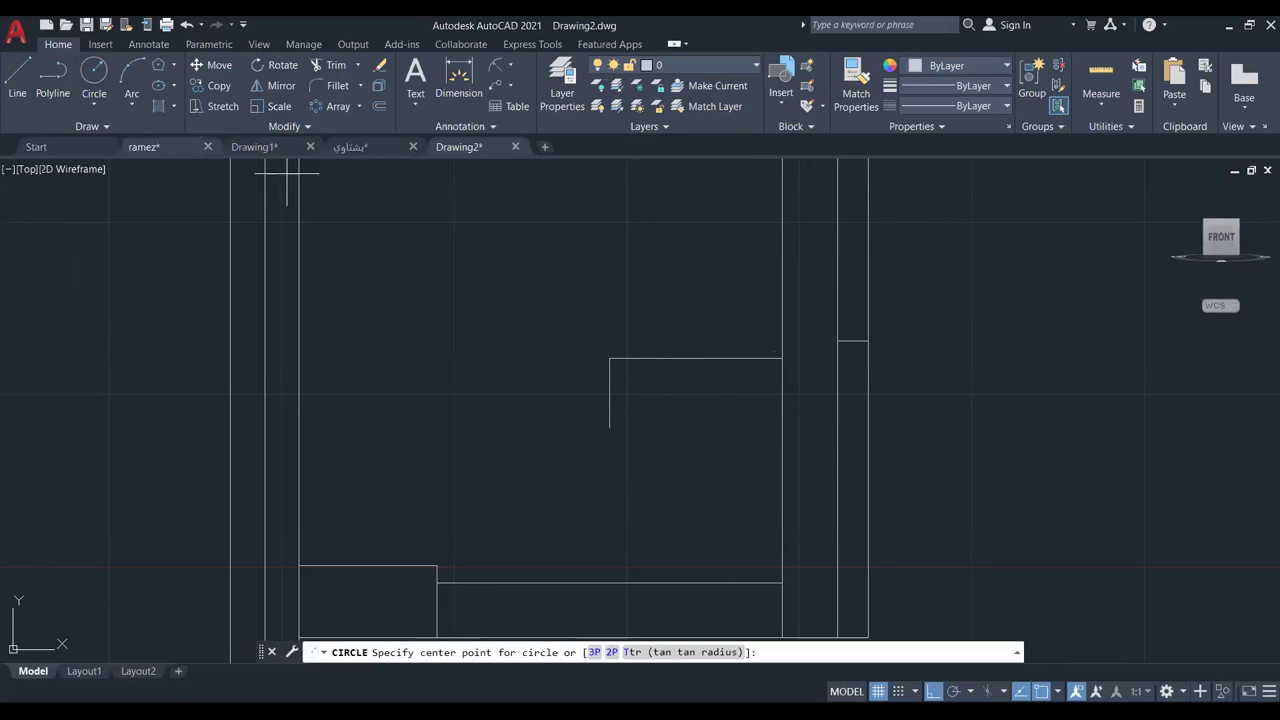
left_click(609, 427)
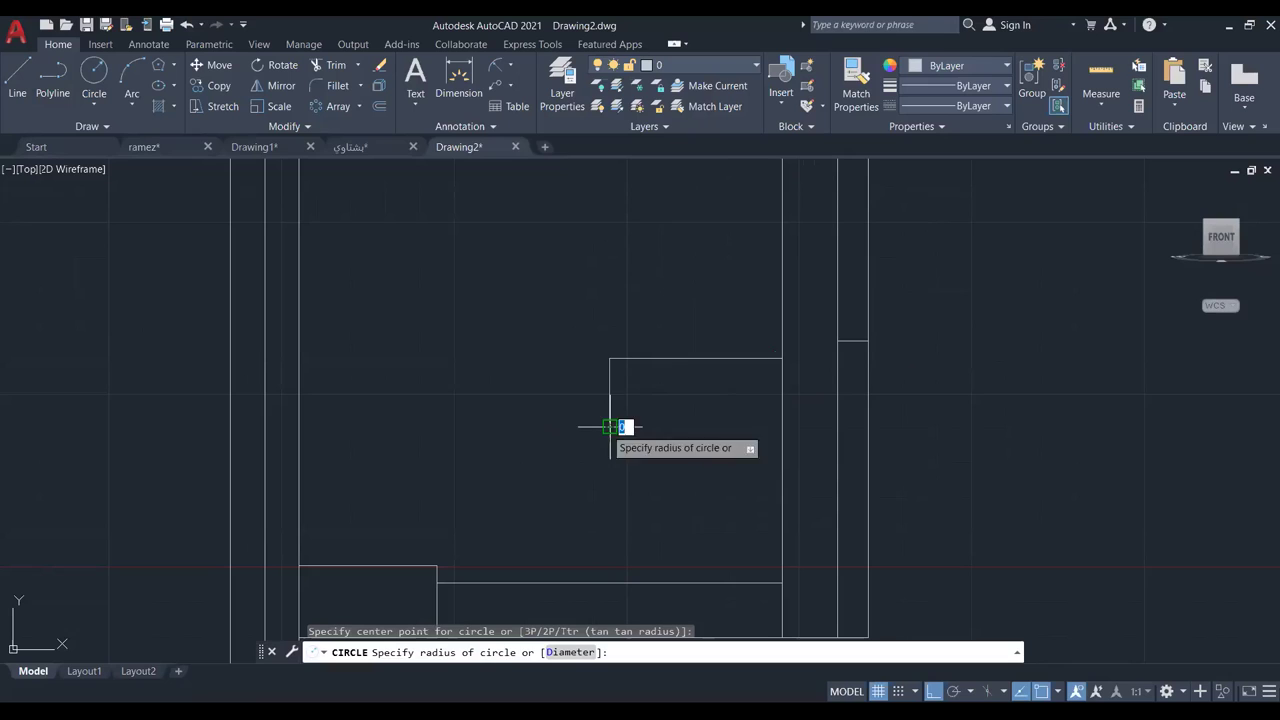
left_click(610, 358)
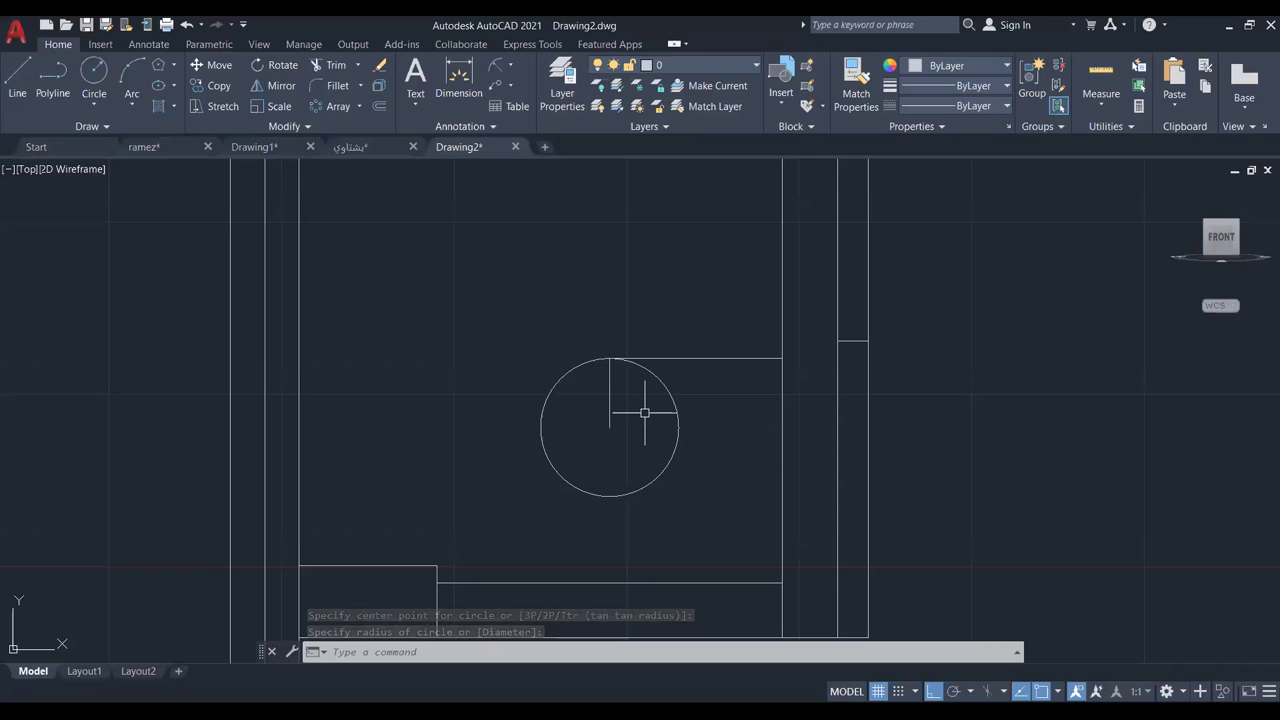
Draw a concentric inner circle of radius 8 at the same centre as the large circle.
left_click(94, 72)
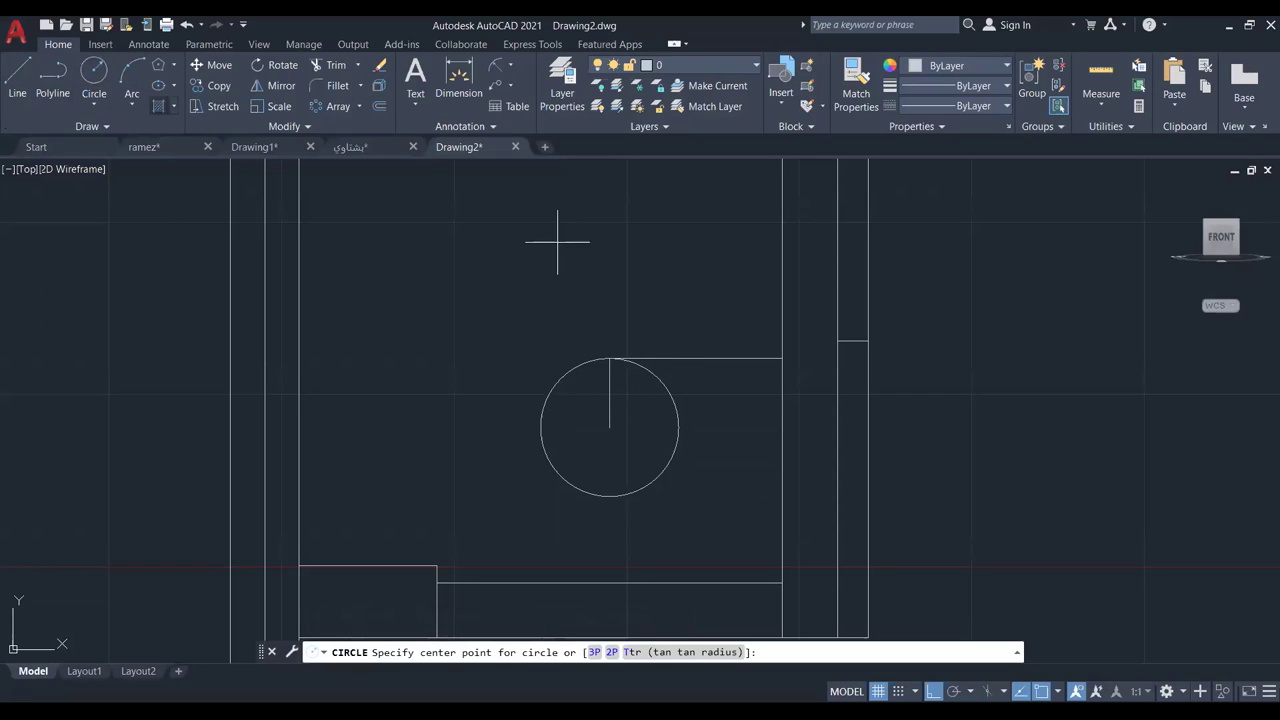
left_click(610, 428)
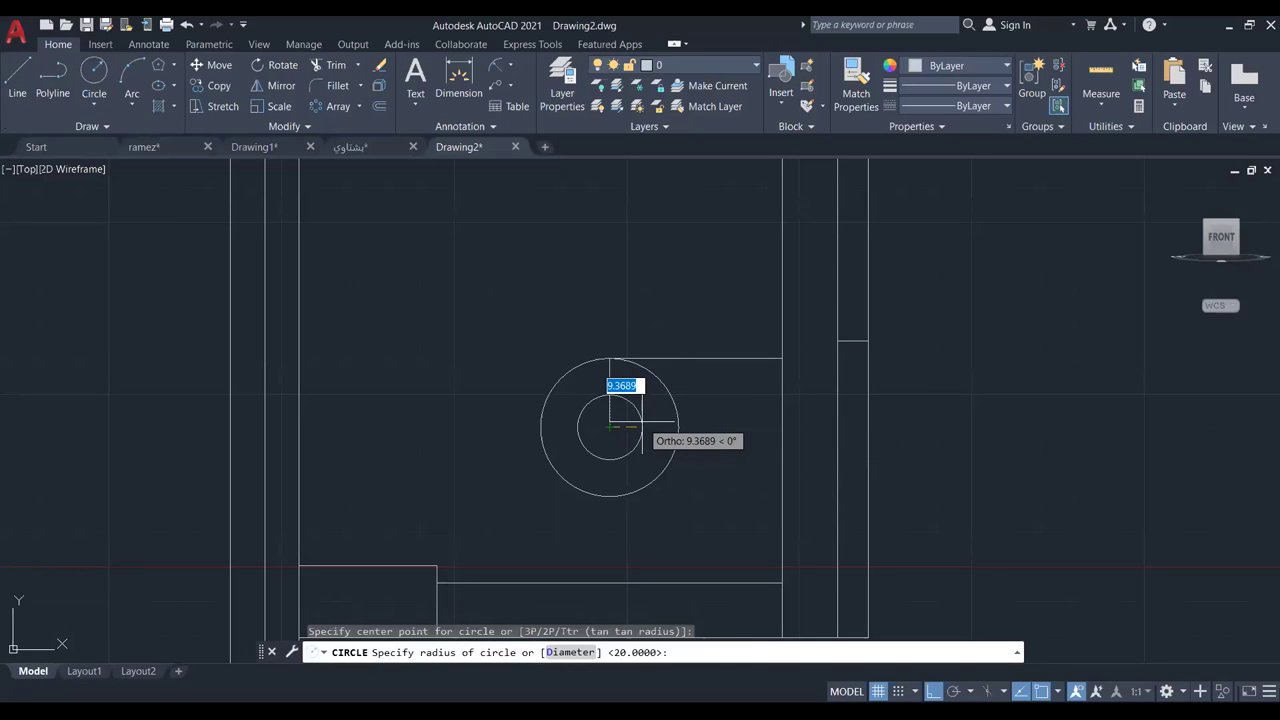
type("8")
key("Return")
key("Escape")
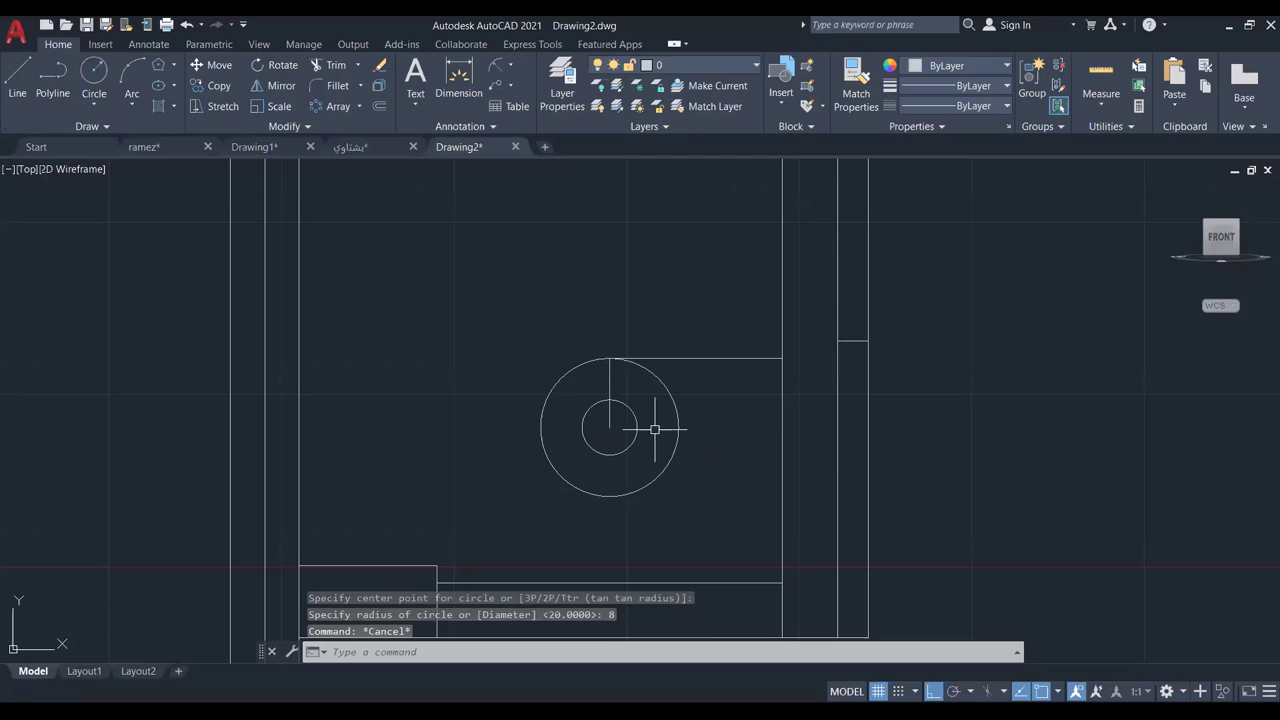
With Ortho off, draw a slanted line from the 40 by 21 rectangle's upper-right corner, tangent to the large circle's upper-left side.
middle_click_drag(657, 434, 701, 390)
scroll(701, 390, "up", 2)
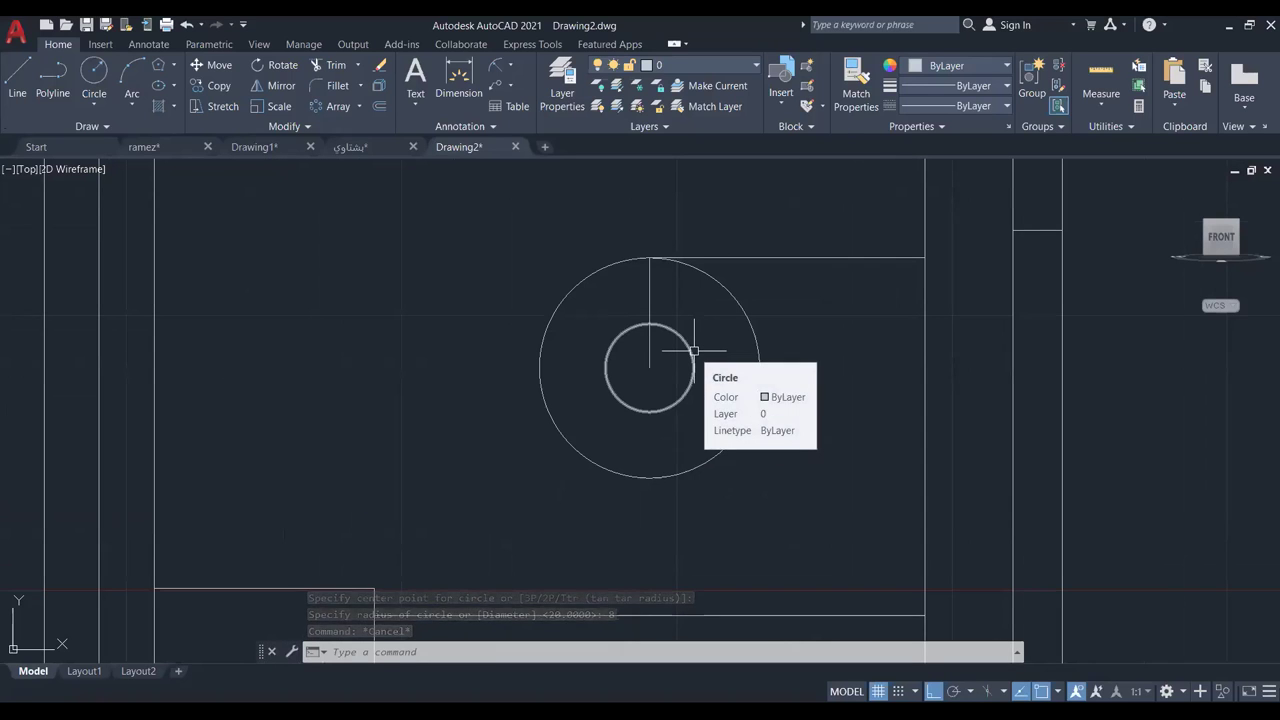
middle_click_drag(692, 348, 689, 315)
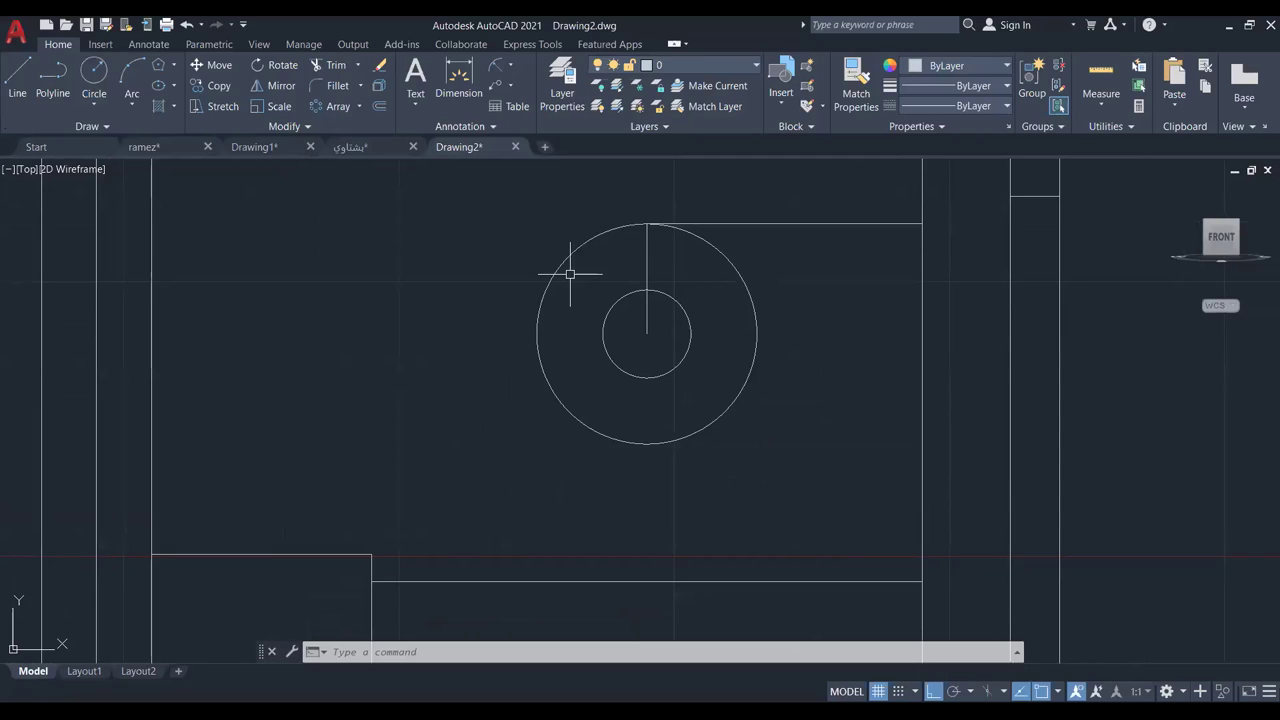
left_click(17, 95)
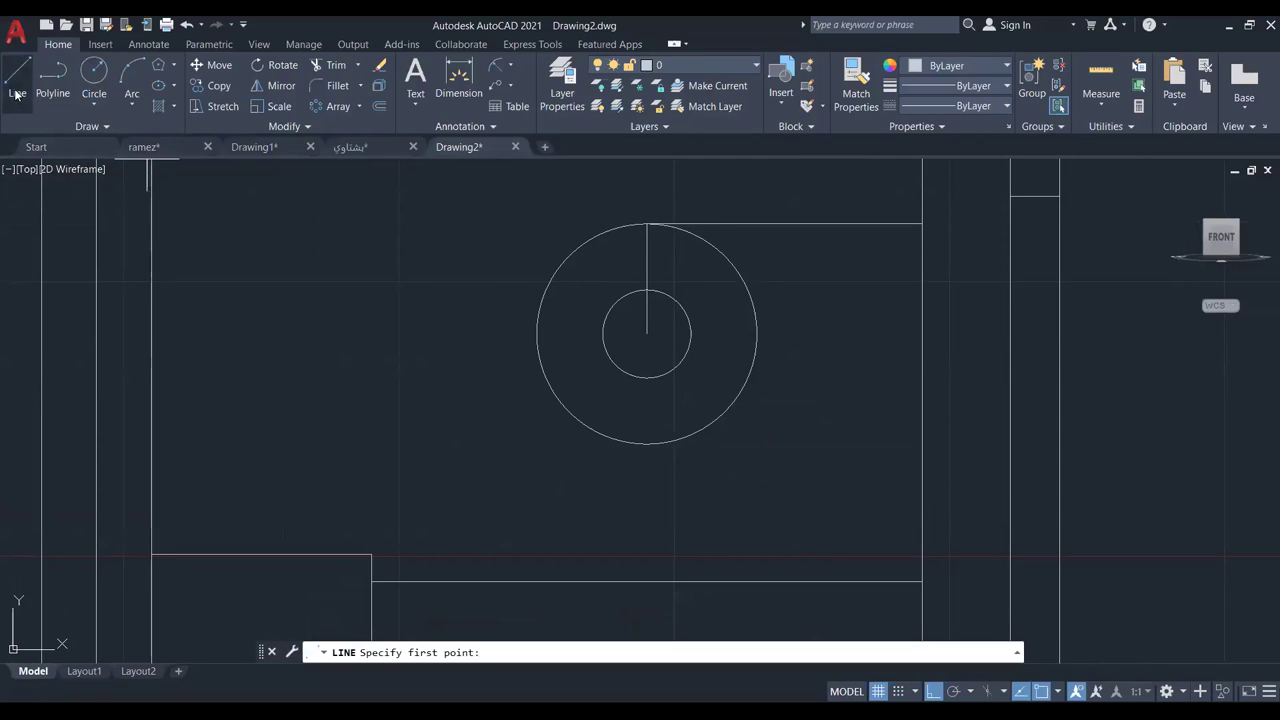
left_click(372, 553)
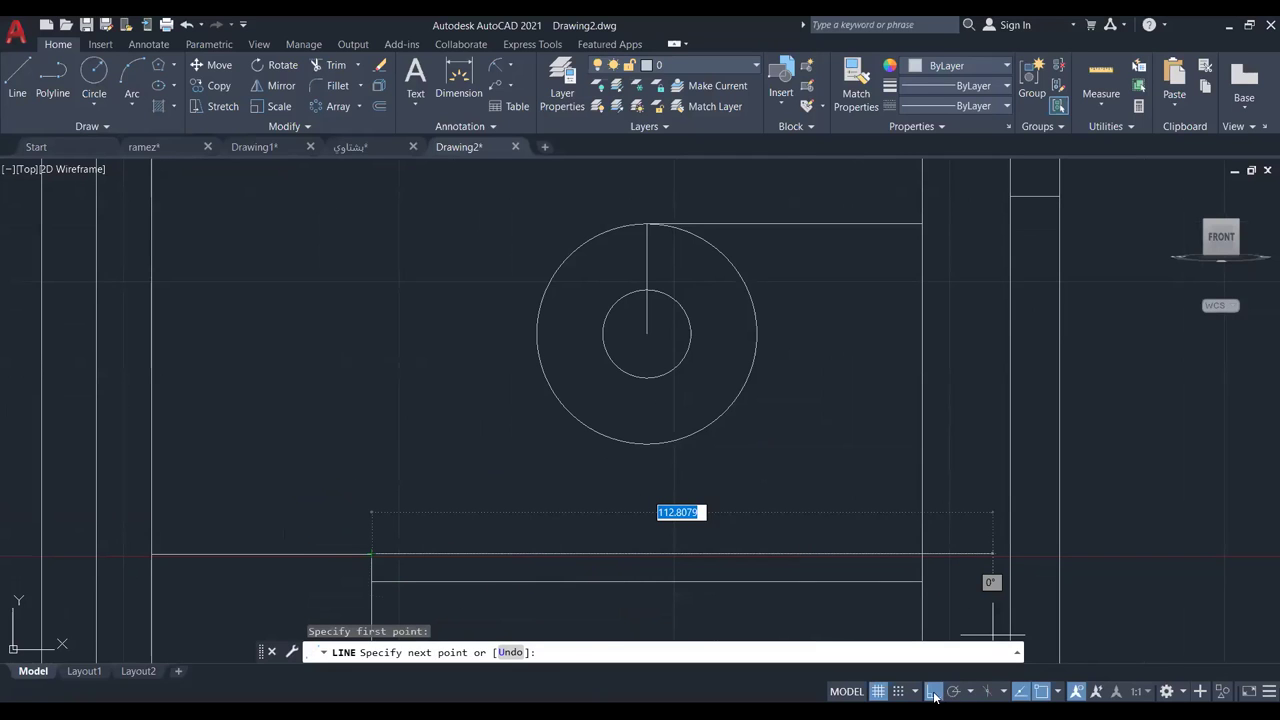
left_click(933, 692)
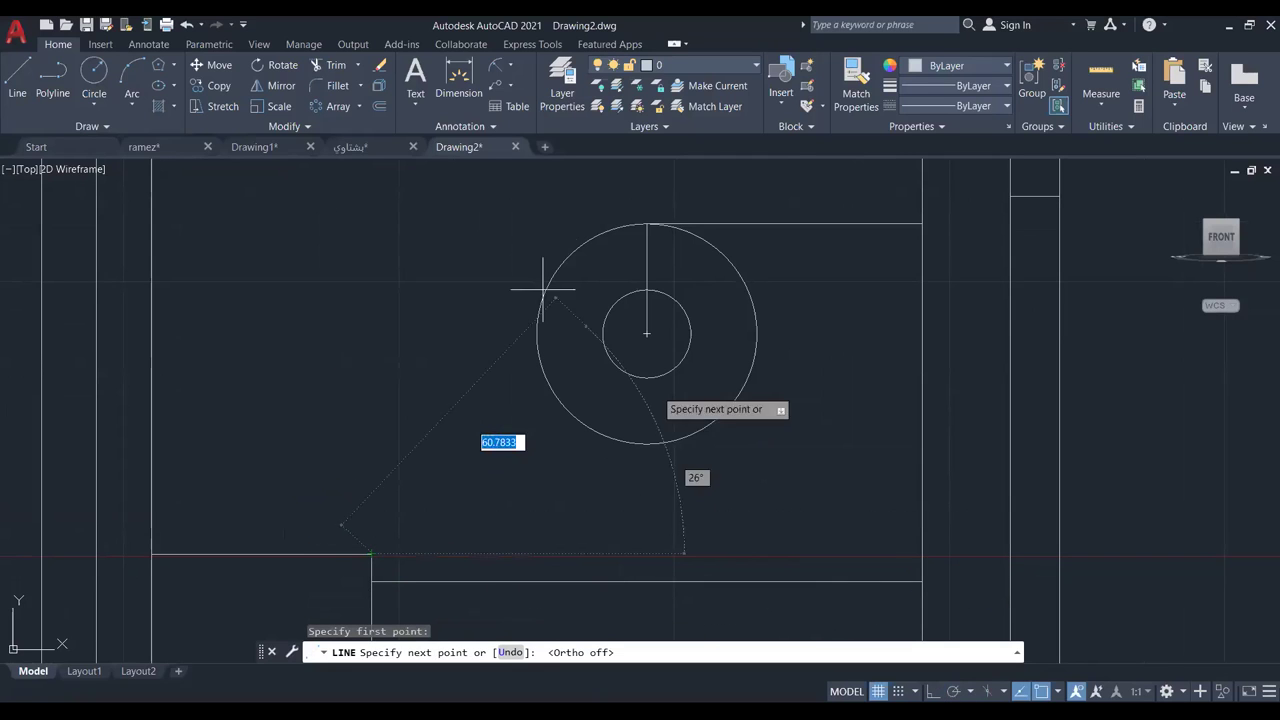
right_click(469, 271, "shift")
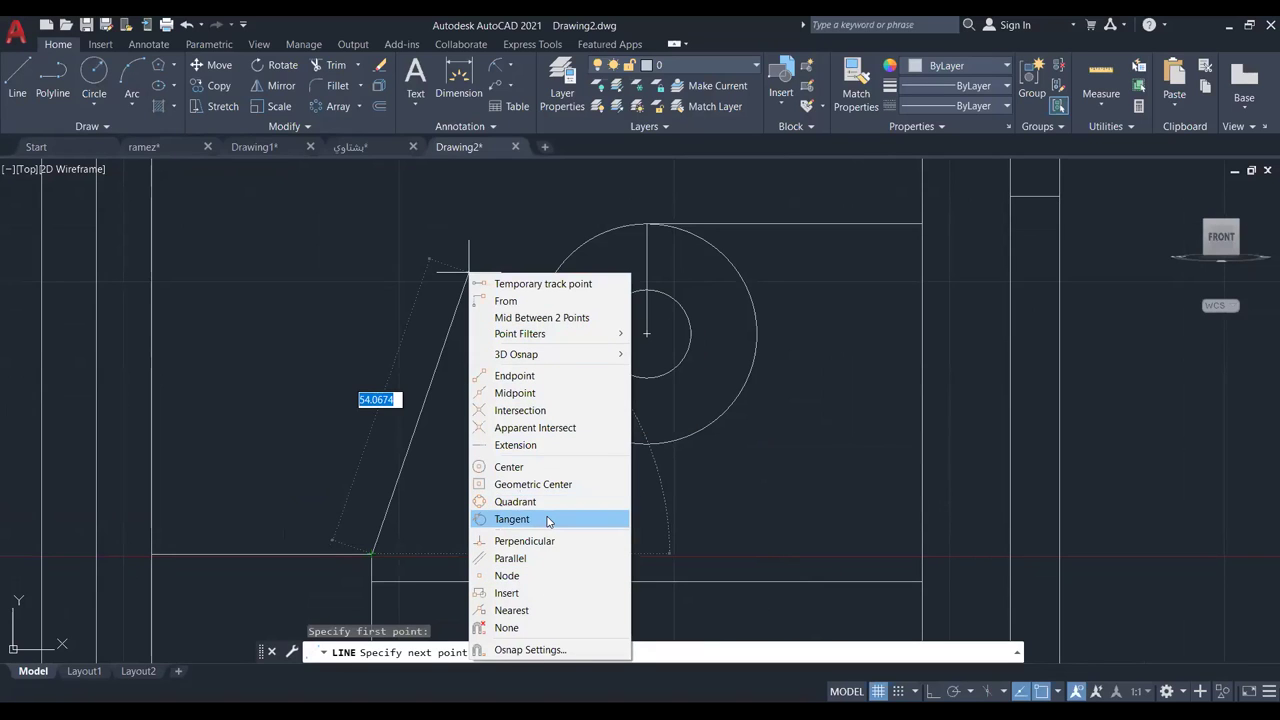
left_click(512, 519)
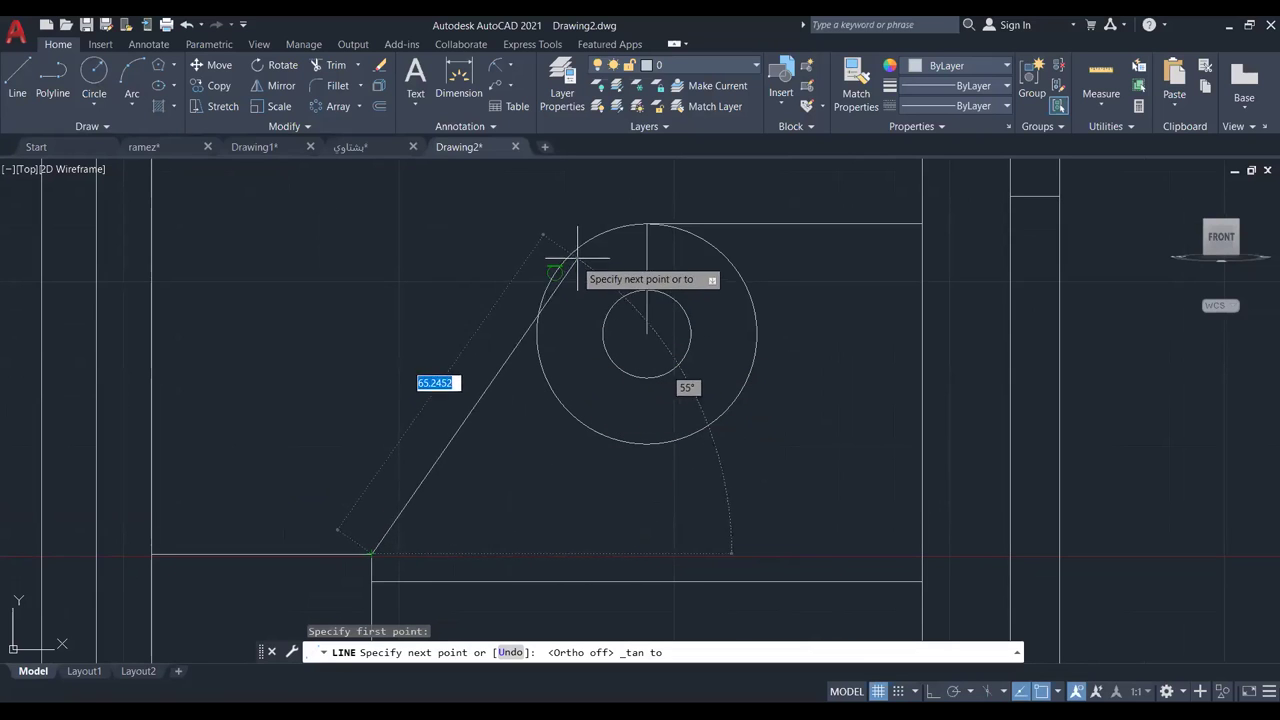
left_click(616, 236)
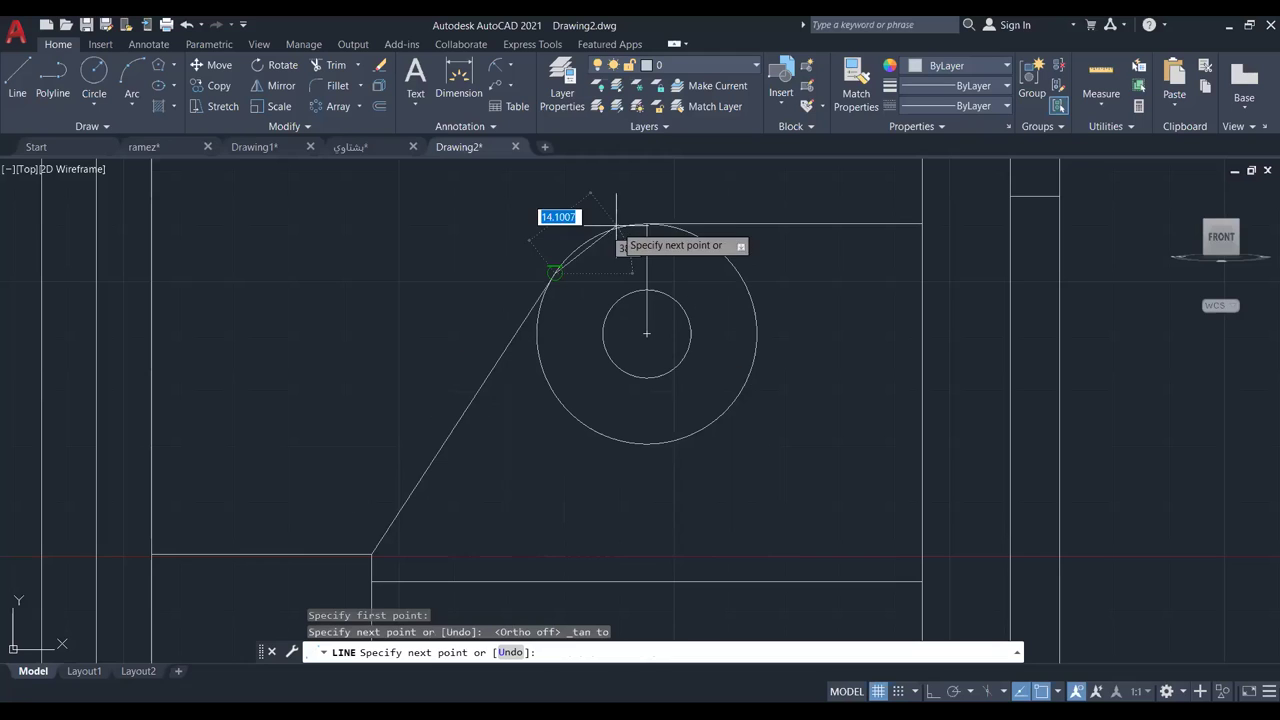
key("Escape")
Erase the short vertical line running from the circles' centre up to the top of the large circle.
scroll(745, 272, "down", 2)
scroll(686, 314, "up", 2)
left_click(598, 320)
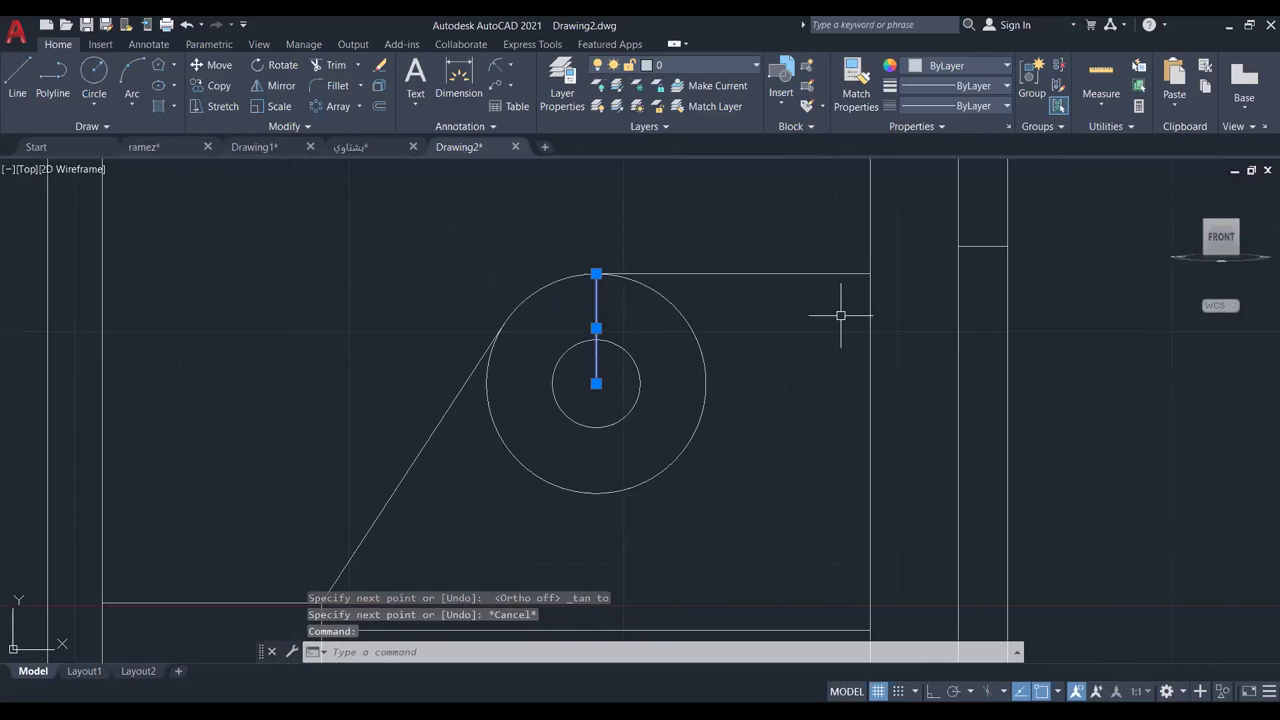
key("Delete")
scroll(833, 317, "down", 1)
scroll(833, 317, "down", 2)
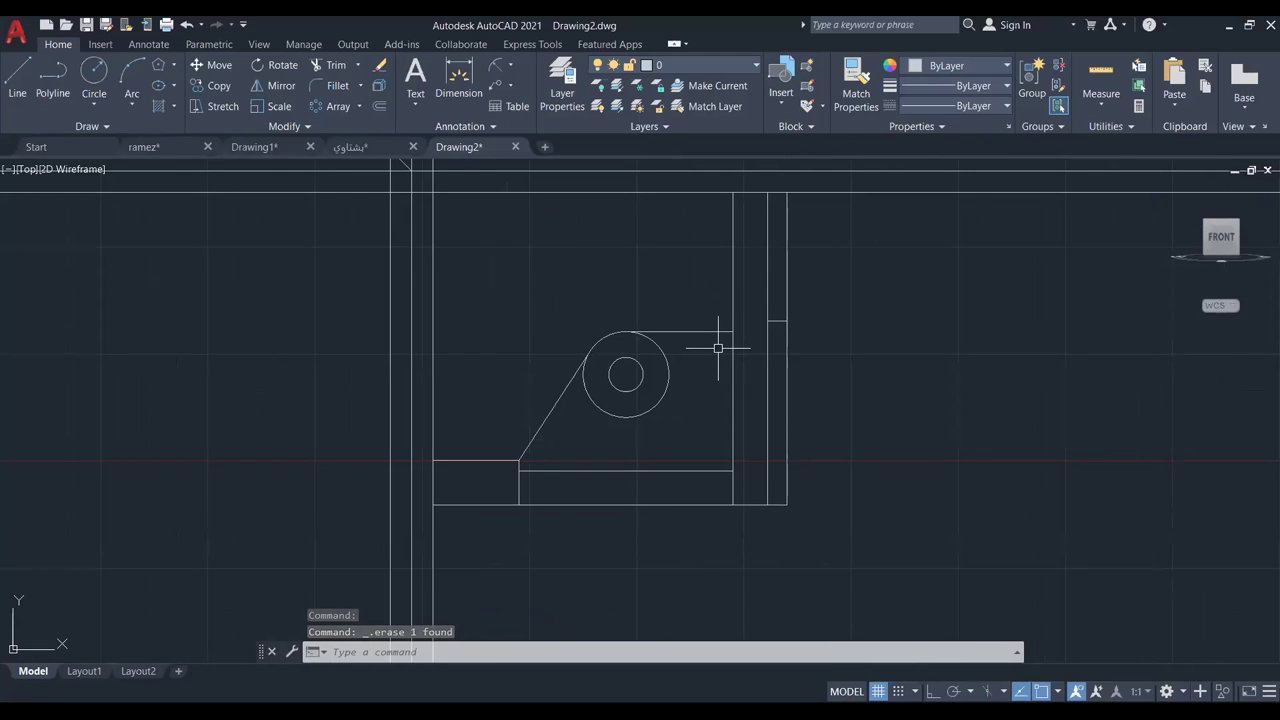
scroll(714, 345, "up", 1)
scroll(714, 345, "down", 1)
middle_click_drag(704, 352, 683, 368)
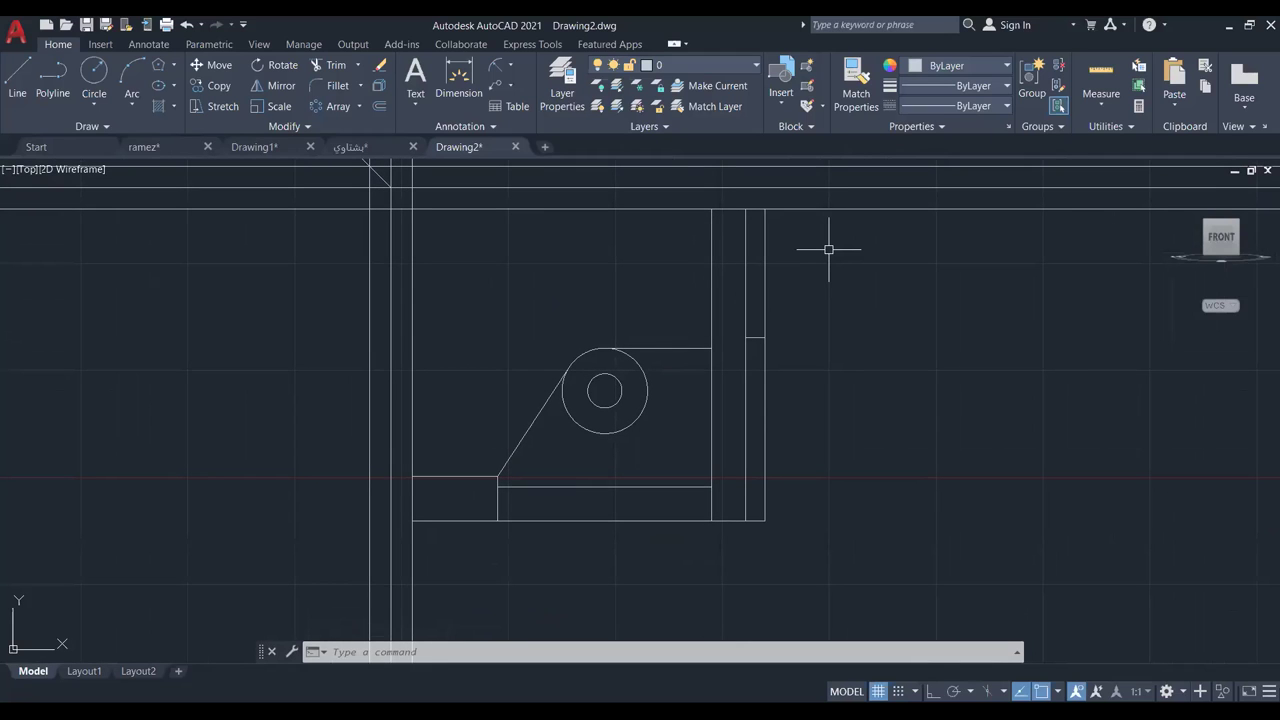
middle_click_drag(851, 266, 834, 320)
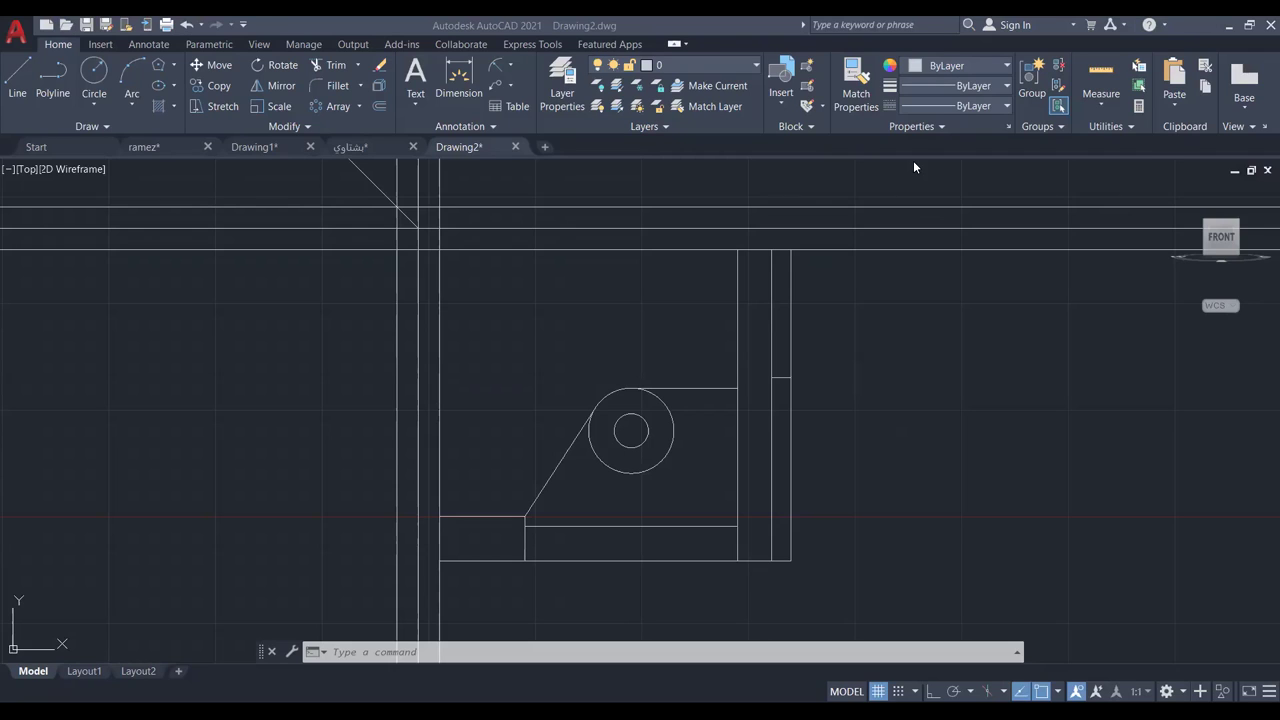
Create a new layer named hid and set its colour to red.
scroll(794, 320, "up", 2)
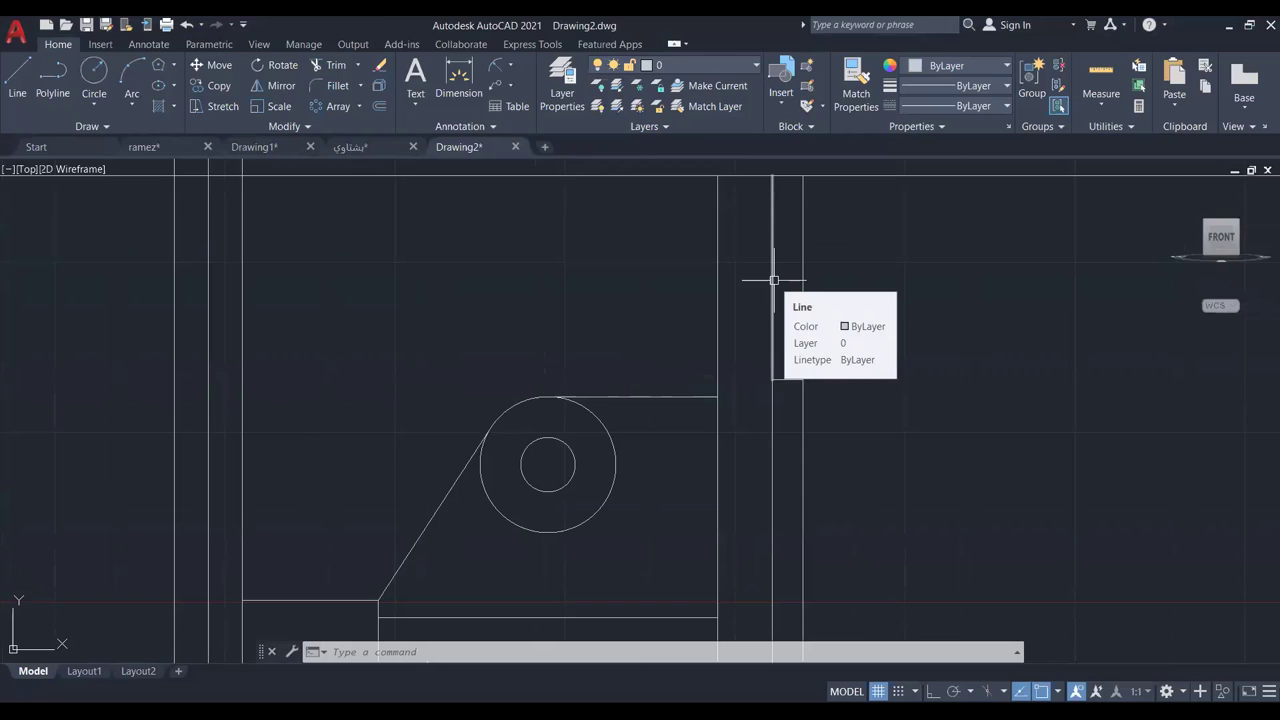
middle_click_drag(503, 500, 652, 300)
scroll(494, 411, "up", 2)
scroll(494, 411, "up", 2)
middle_click_drag(503, 423, 561, 393)
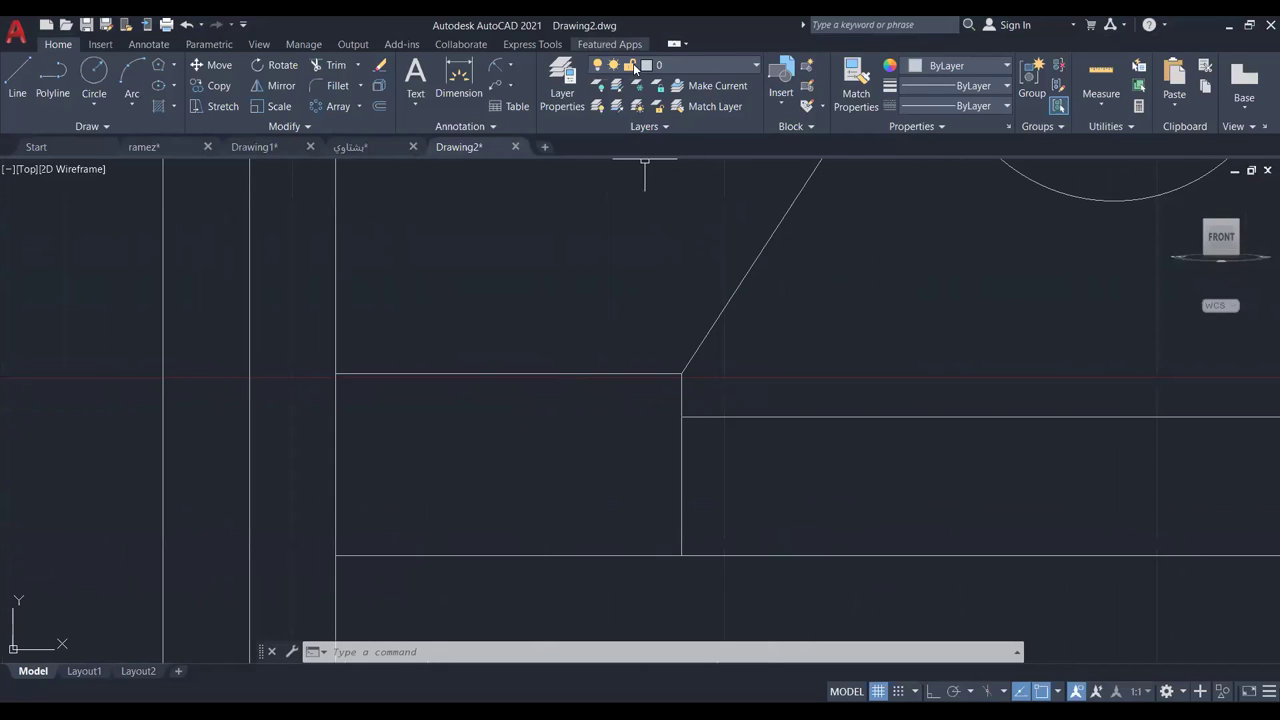
left_click(570, 98)
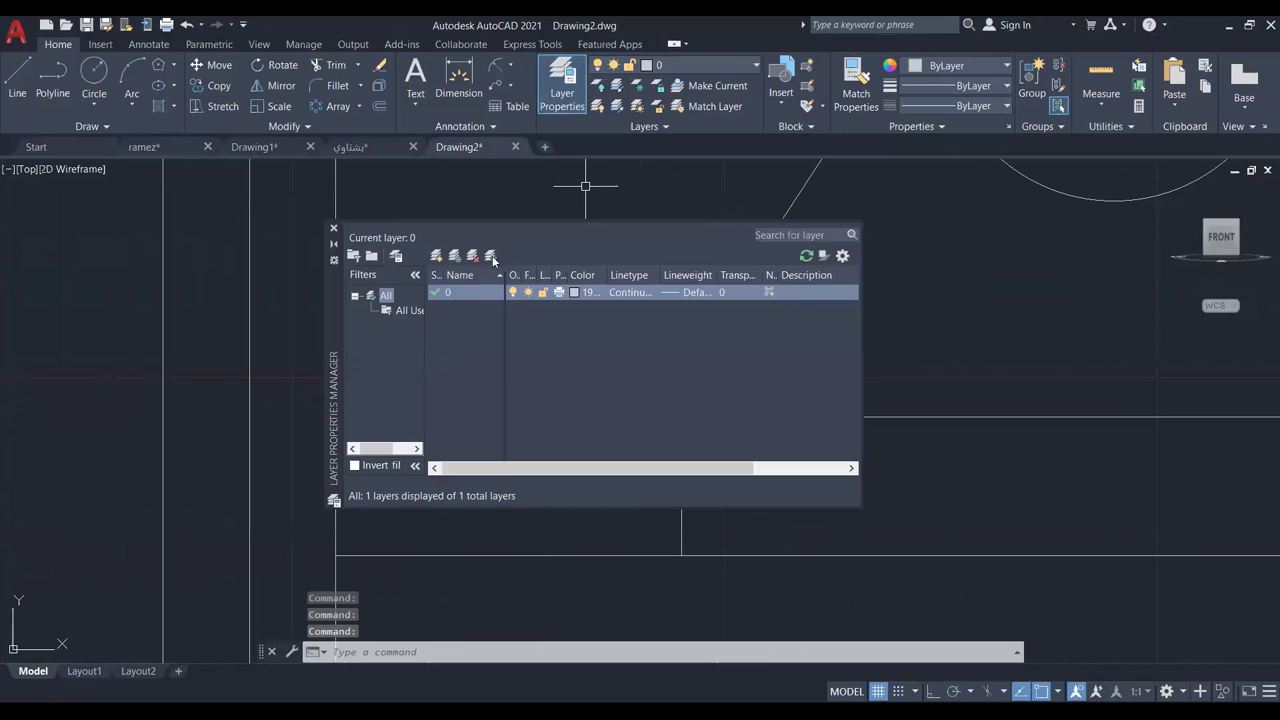
left_click(436, 256)
type("hi")
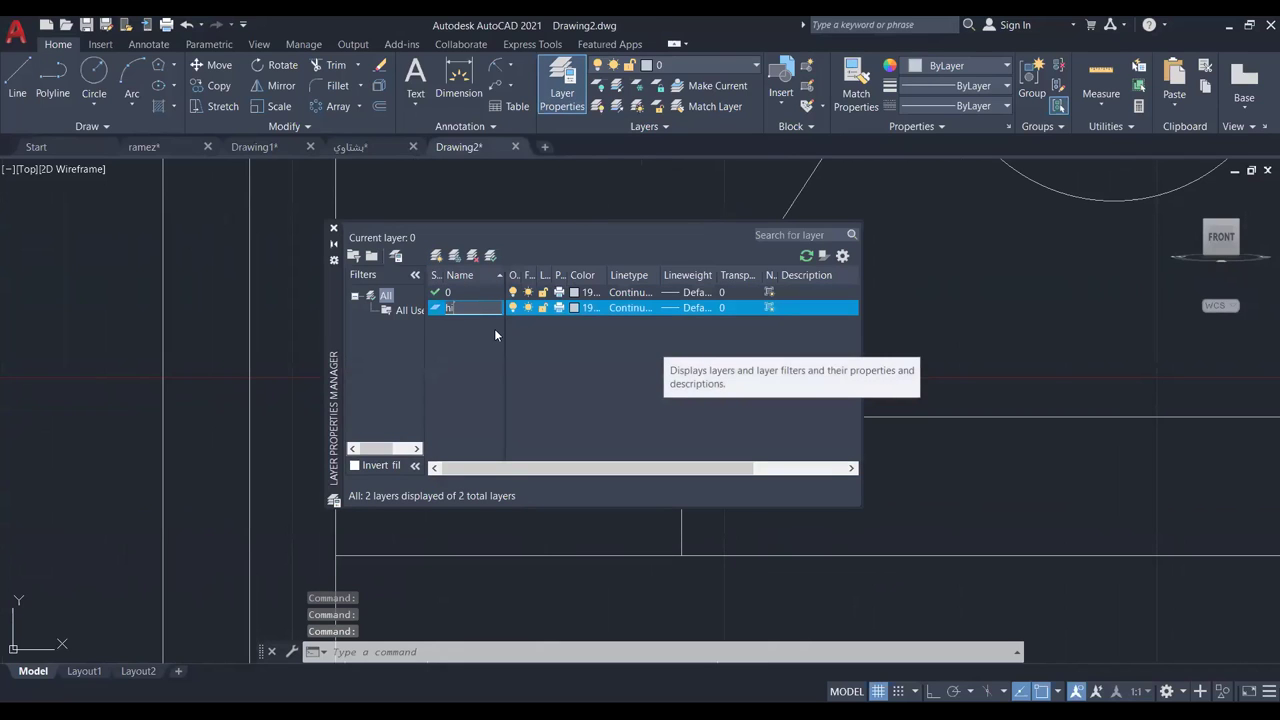
type("d")
left_click(577, 307)
left_click(524, 242)
left_click(500, 401)
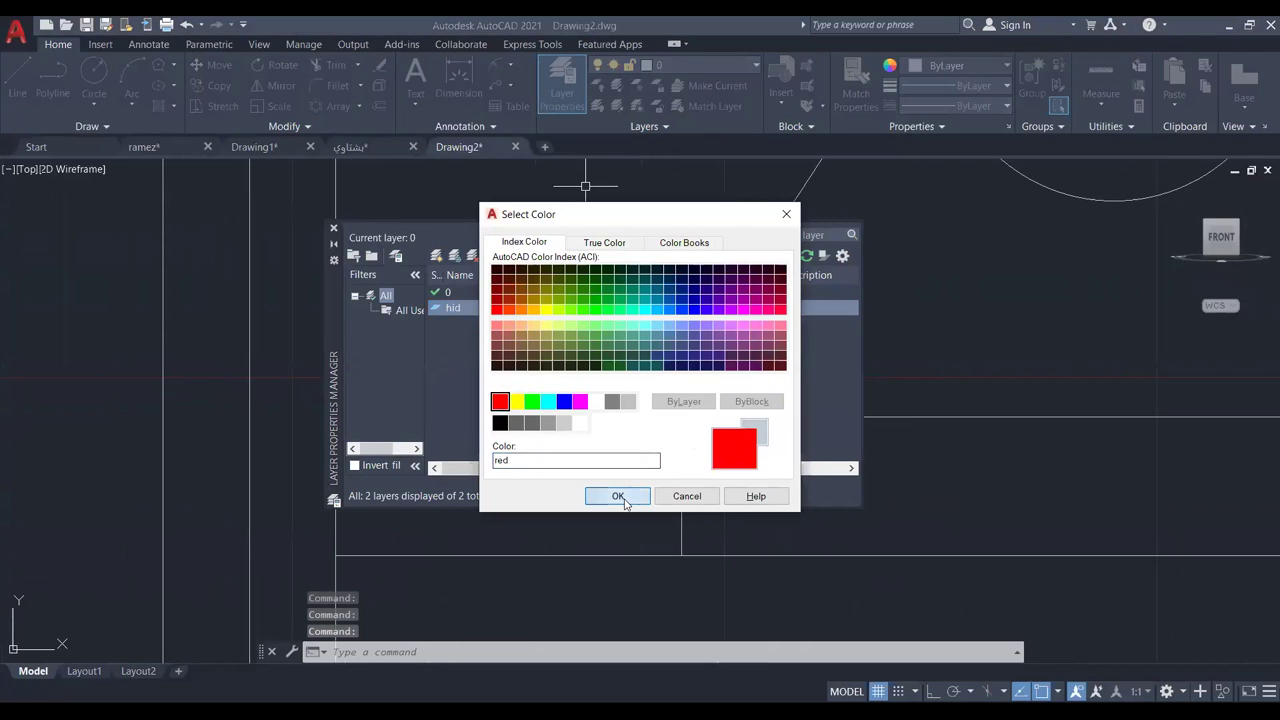
left_click(620, 497)
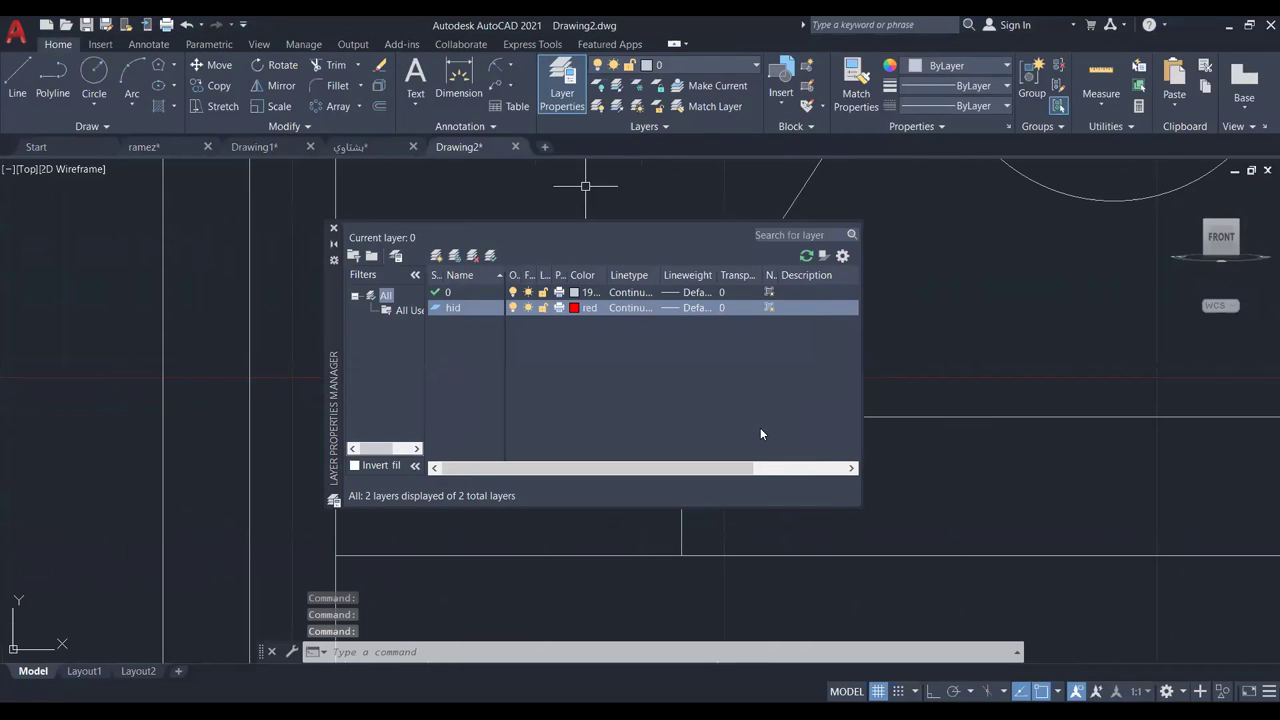
Load the HIDDEN linetype and assign it to the hid layer.
left_click(630, 307)
left_click(700, 559)
left_click(640, 365)
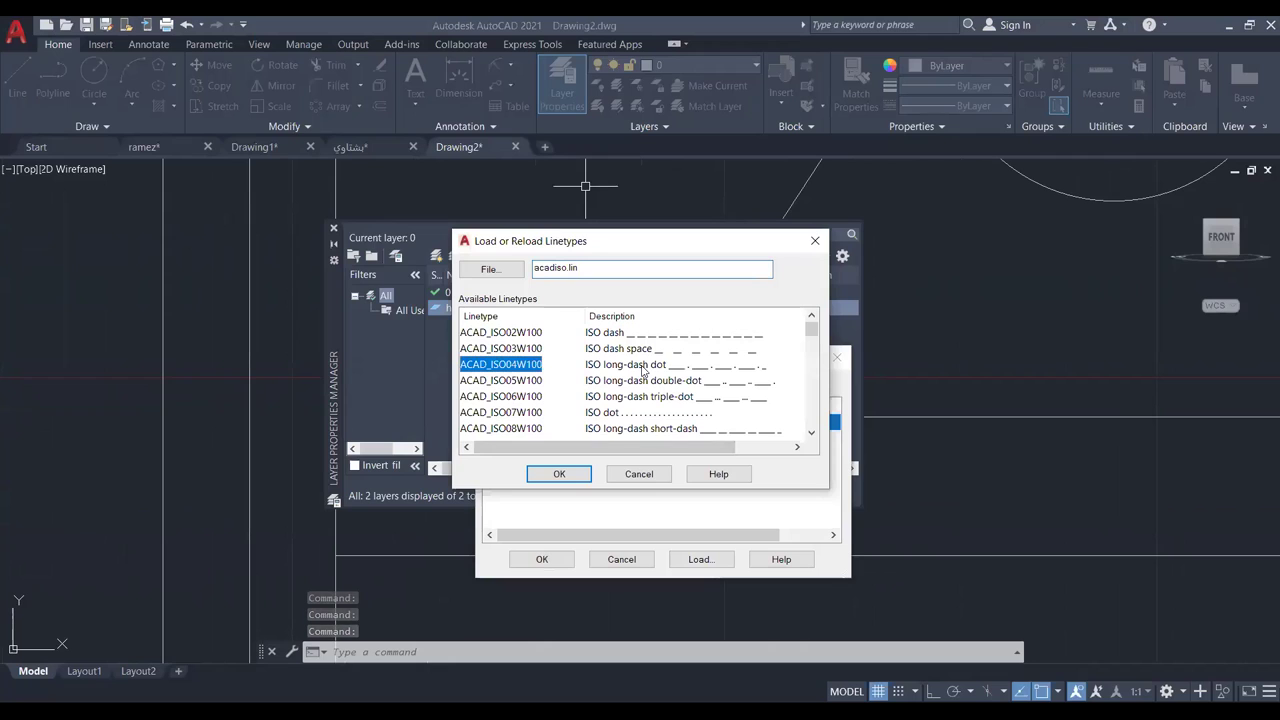
key("h")
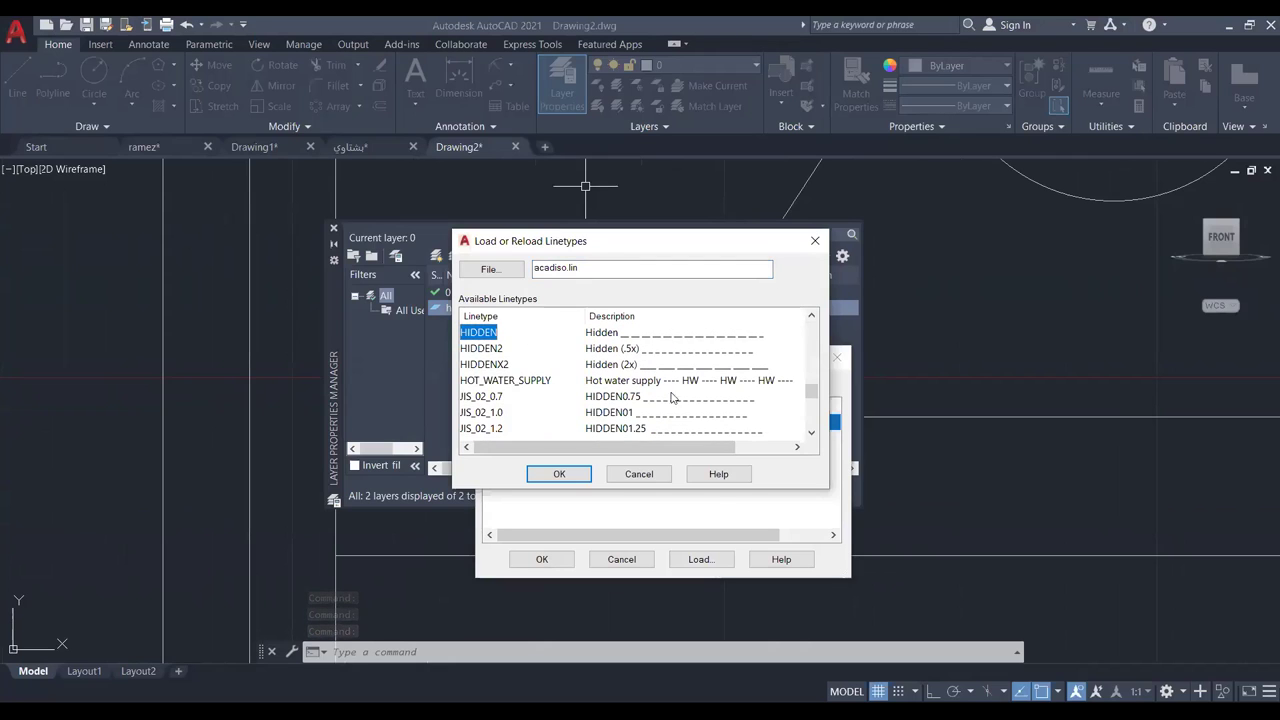
key("Return")
left_click(676, 438)
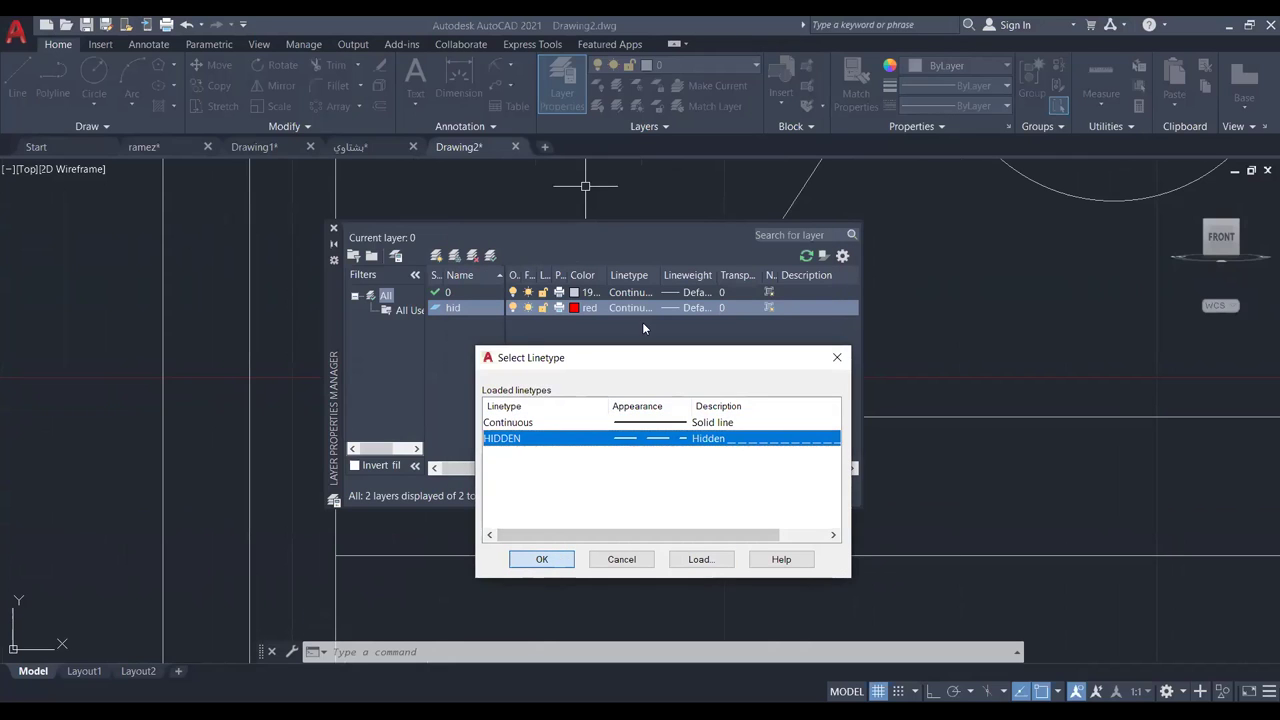
key("Return")
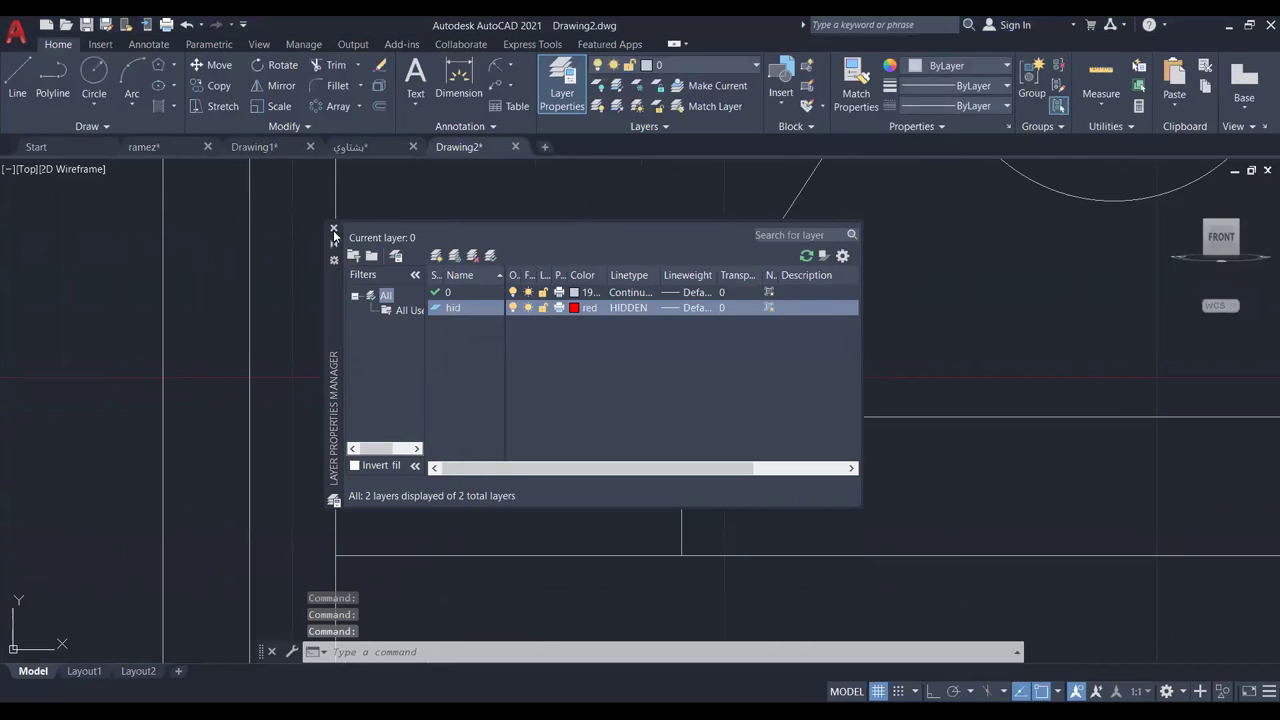
On layer hid with Ortho on, draw a line from the 40 by 21 rectangle's top-edge midpoint, 9 rightward and down to its bottom edge.
left_click(700, 65)
left_click(708, 110)
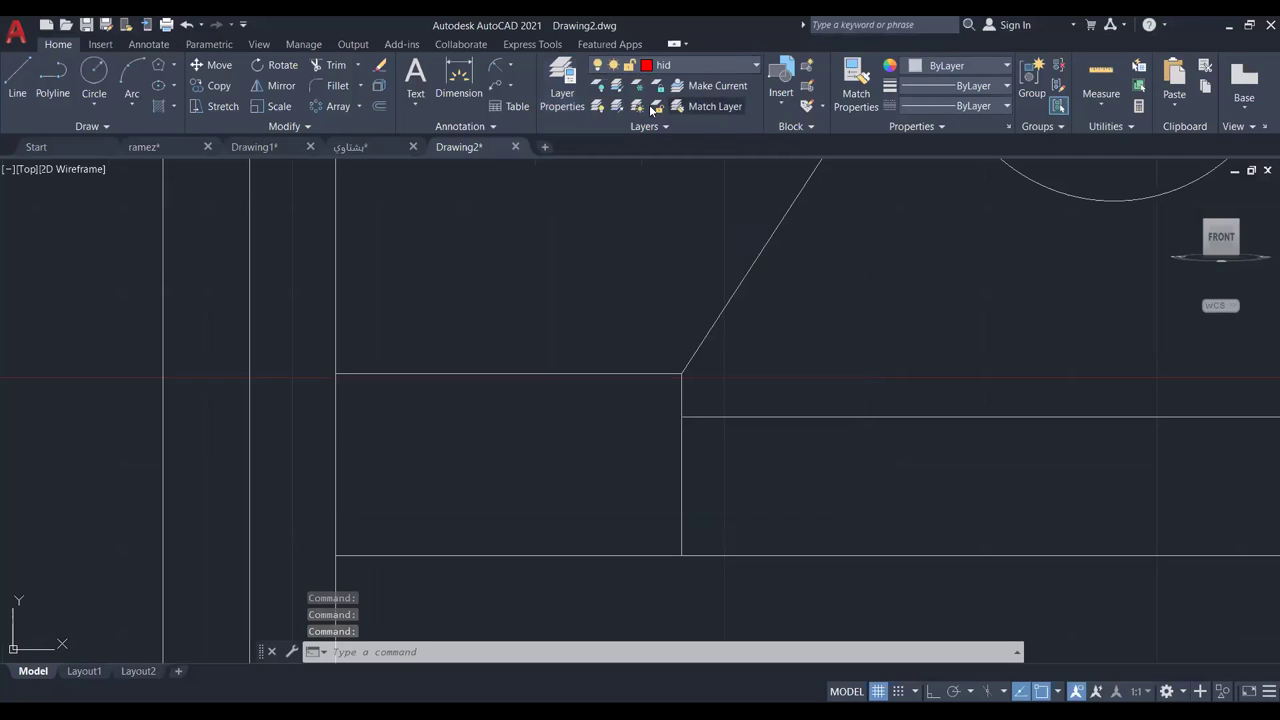
left_click(27, 86)
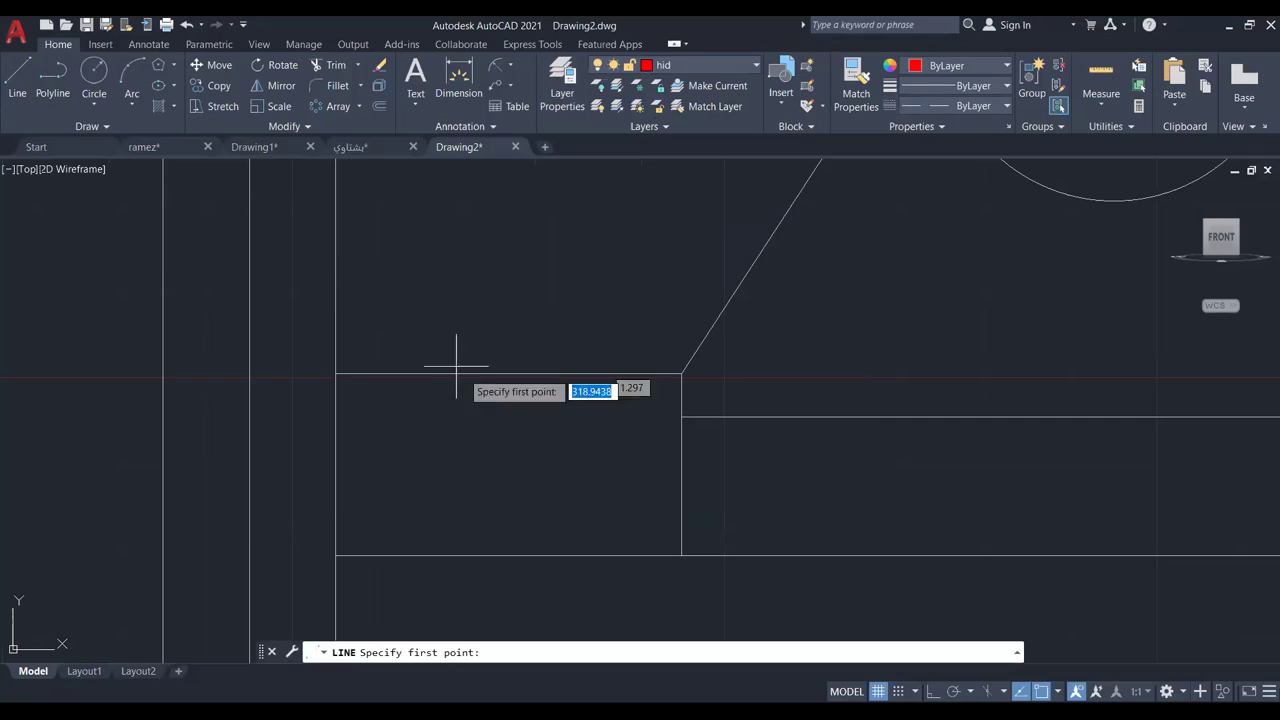
left_click(509, 373)
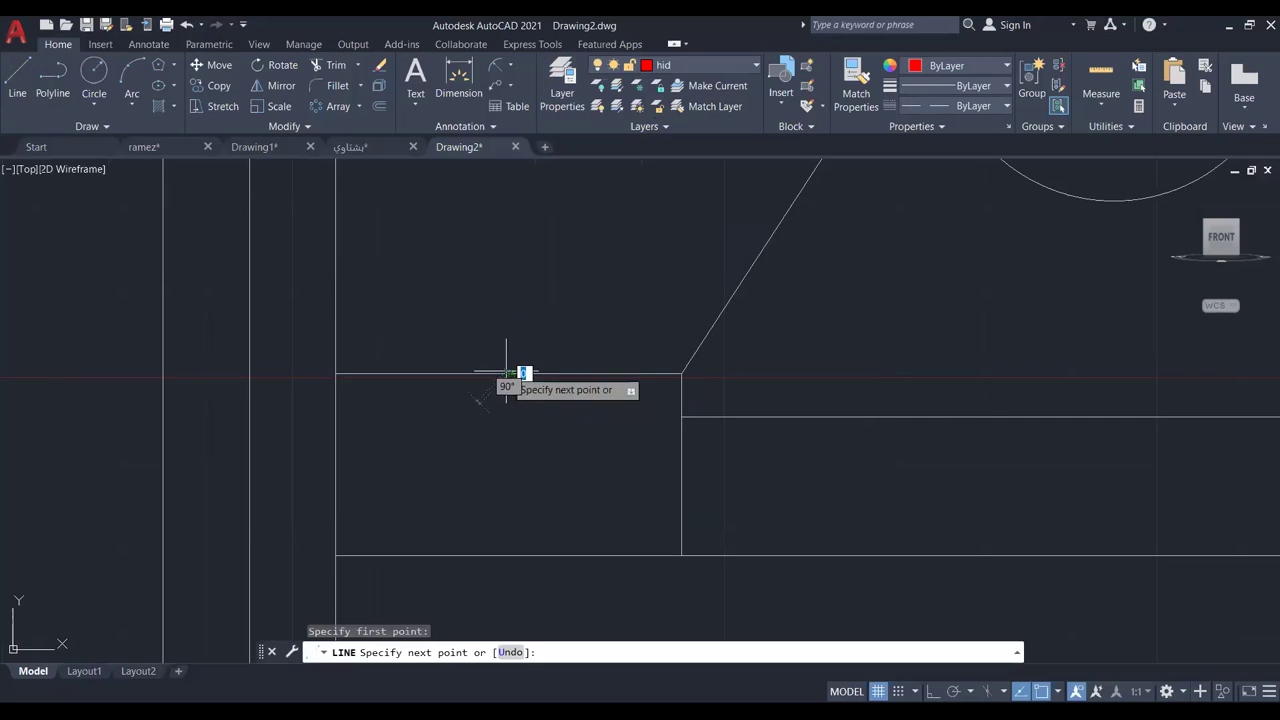
left_click(933, 692)
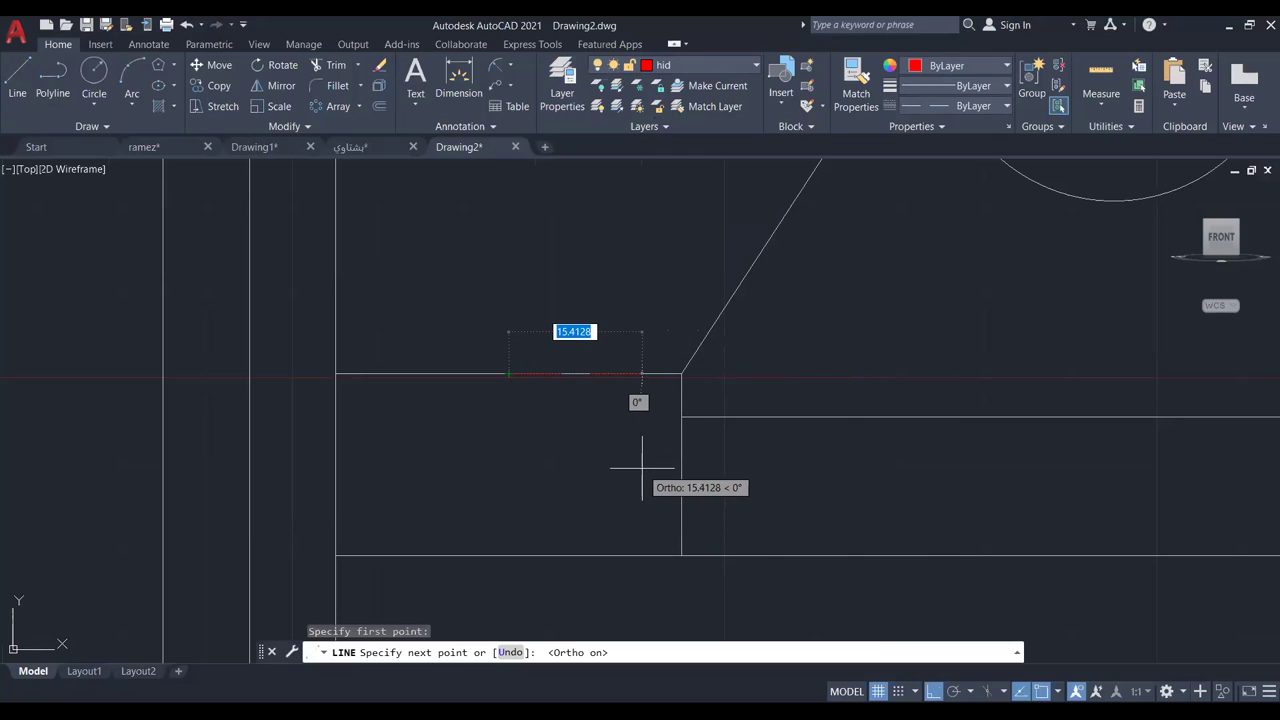
type("9")
key("Return")
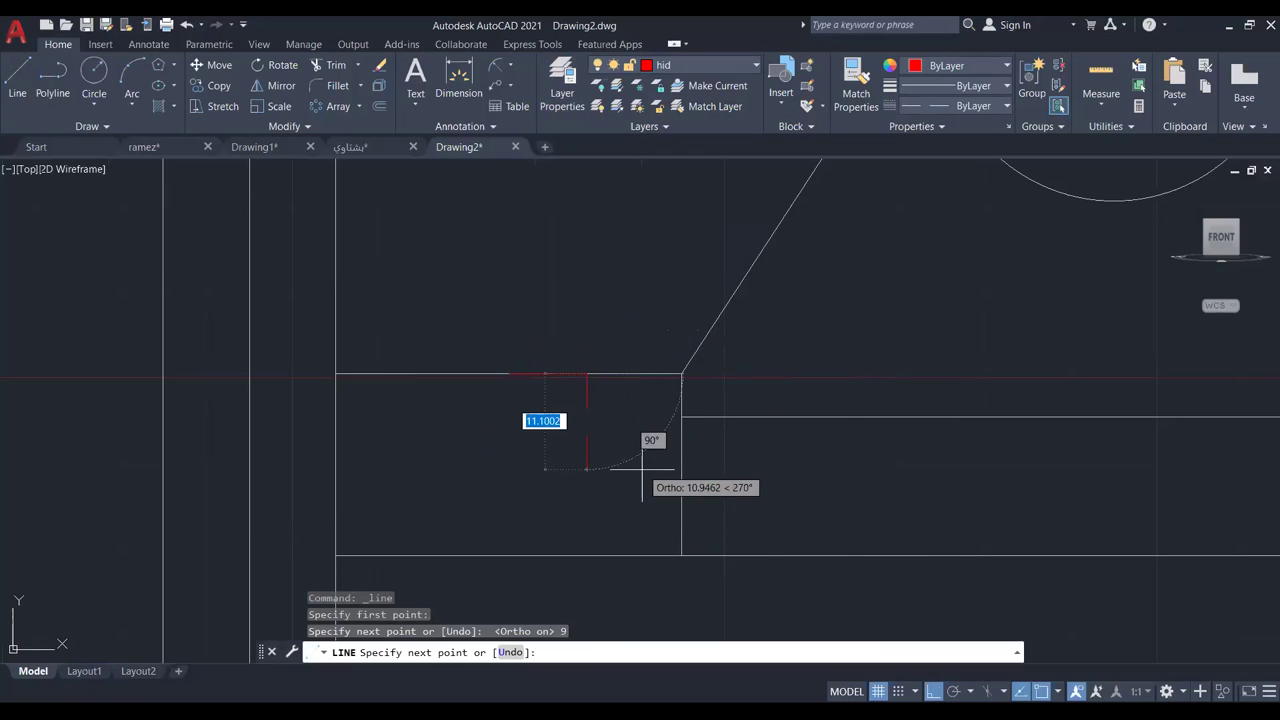
left_click(586, 555)
key("Escape")
scroll(631, 411, "up", 2)
scroll(548, 245, "down", 2)
Offset the vertical hidden line 18 leftward and erase the 9-long horizontal helper line on the rectangle's top edge.
left_click(379, 105)
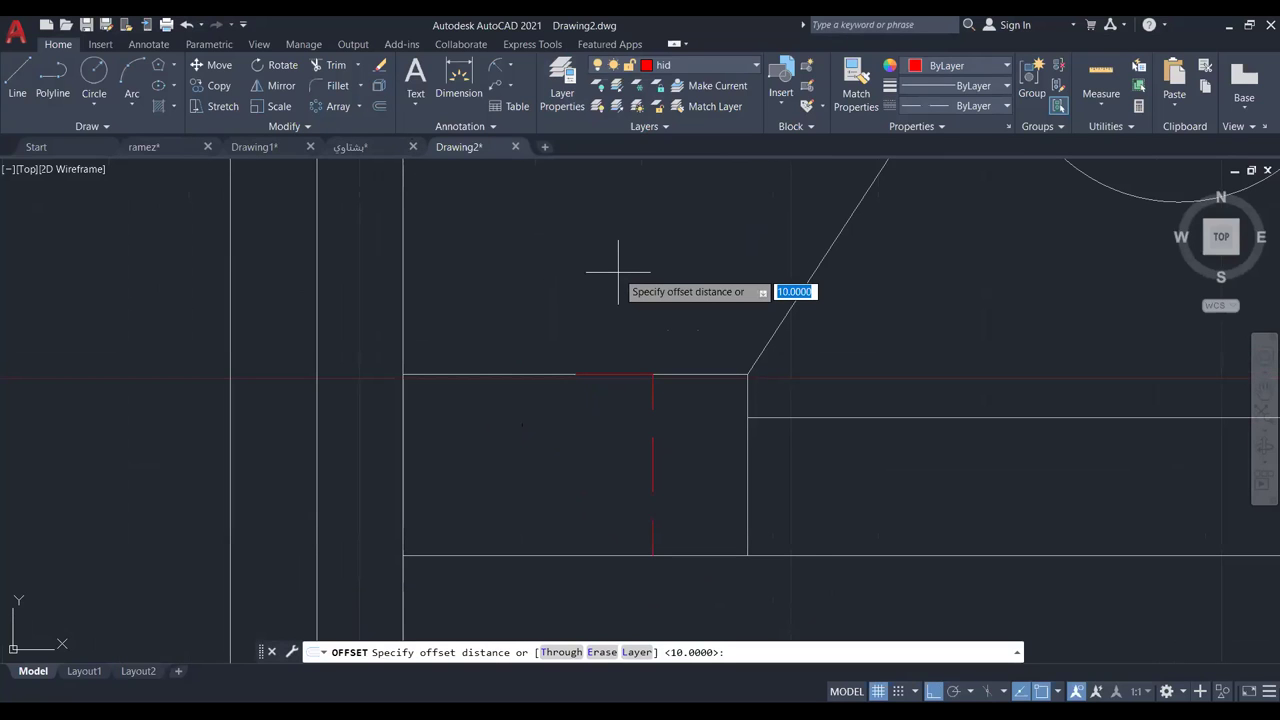
type("18")
key("Return")
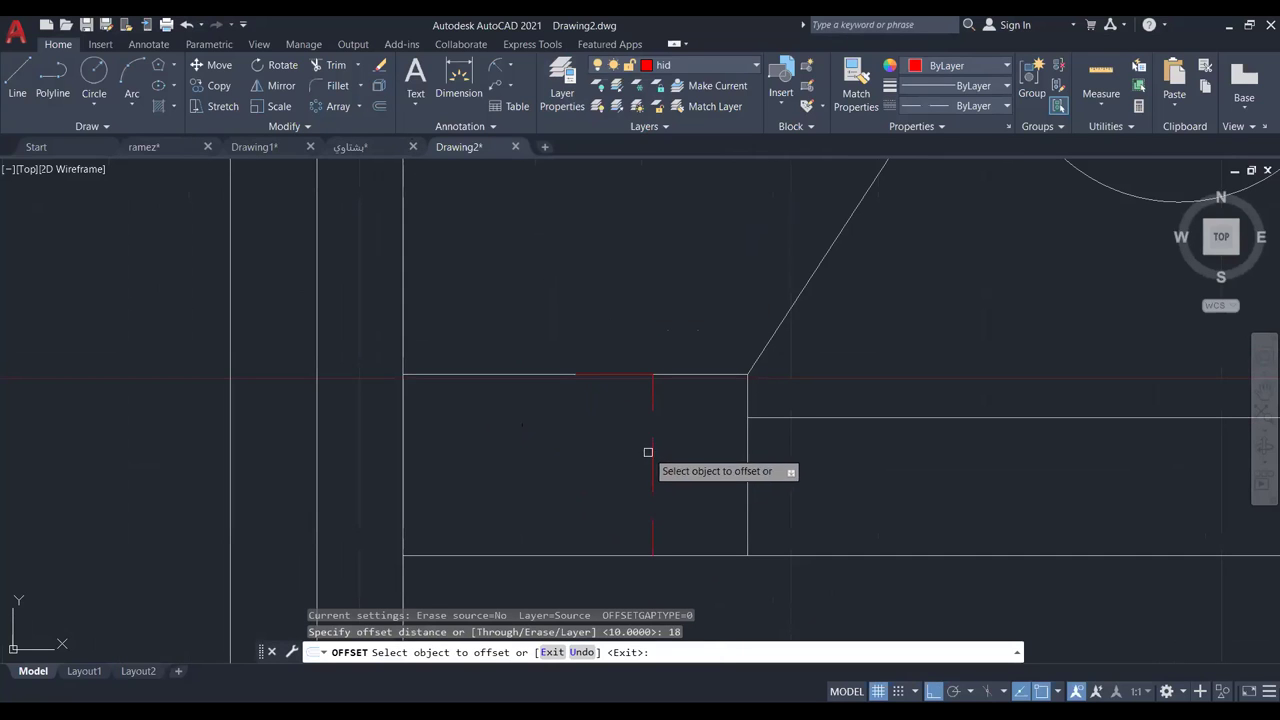
left_click(653, 447)
left_click(543, 462)
key("Escape")
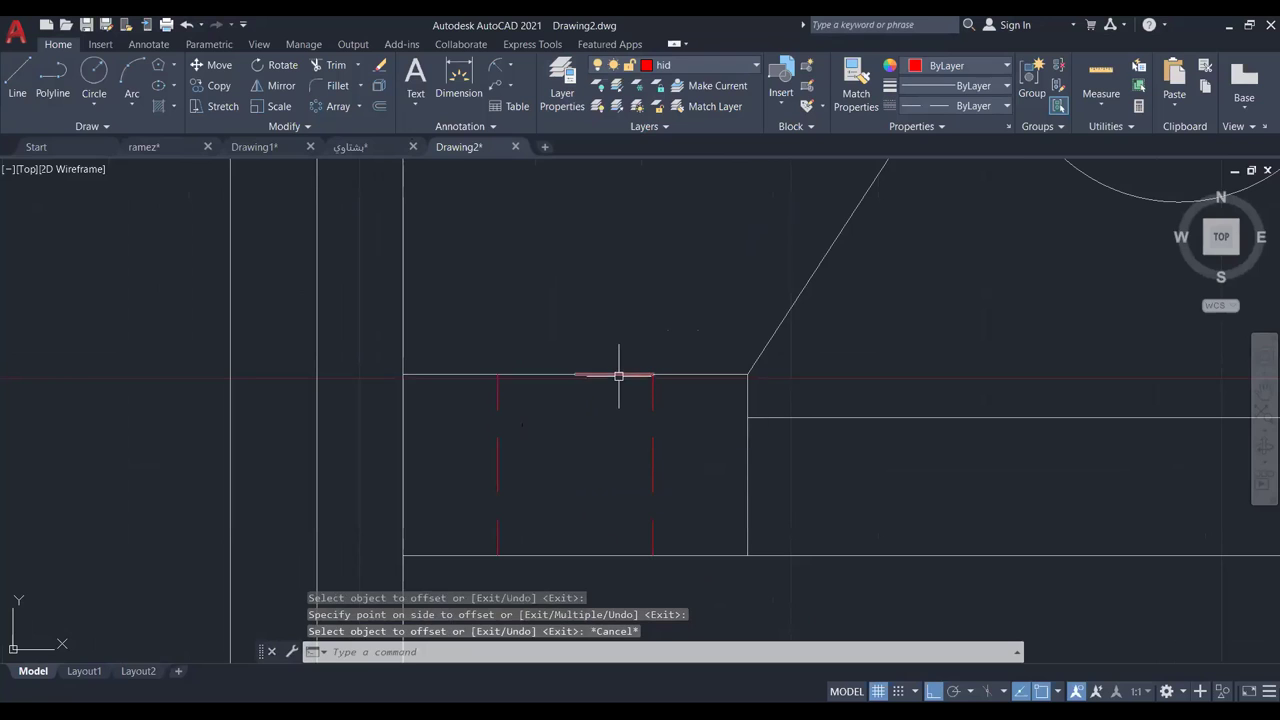
left_click(617, 374)
key("Escape")
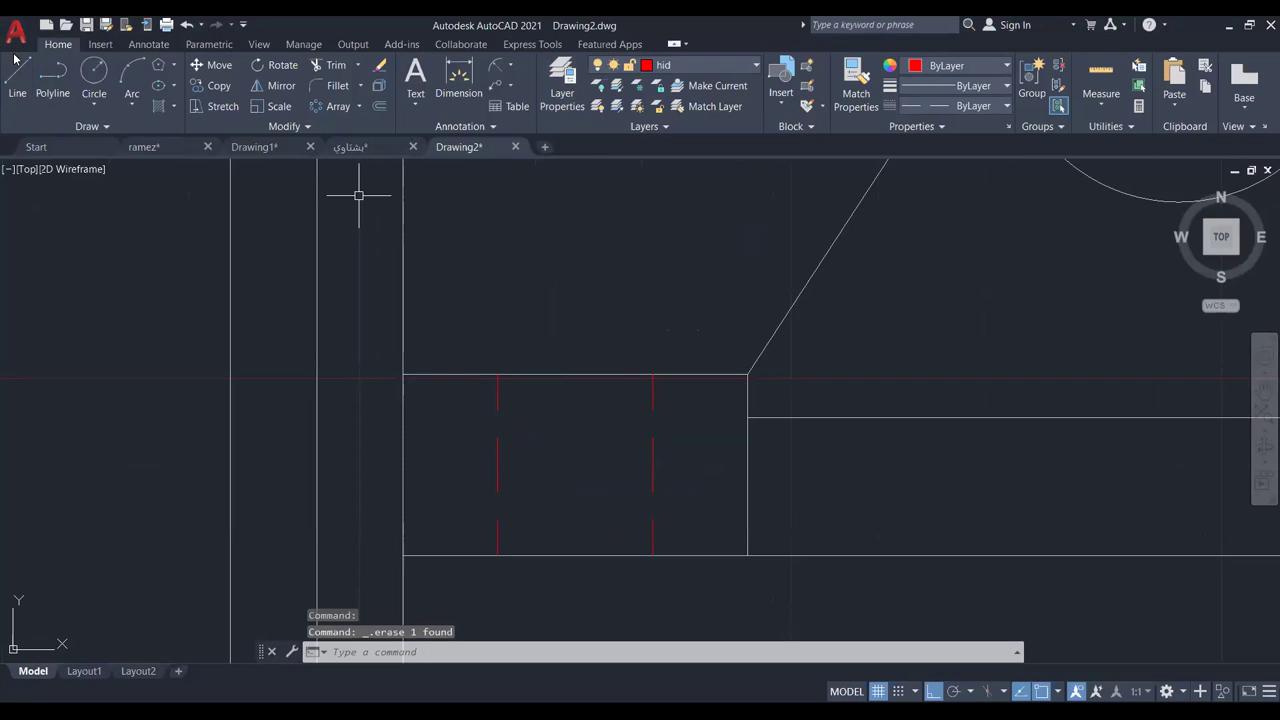
type("l")
key("Return")
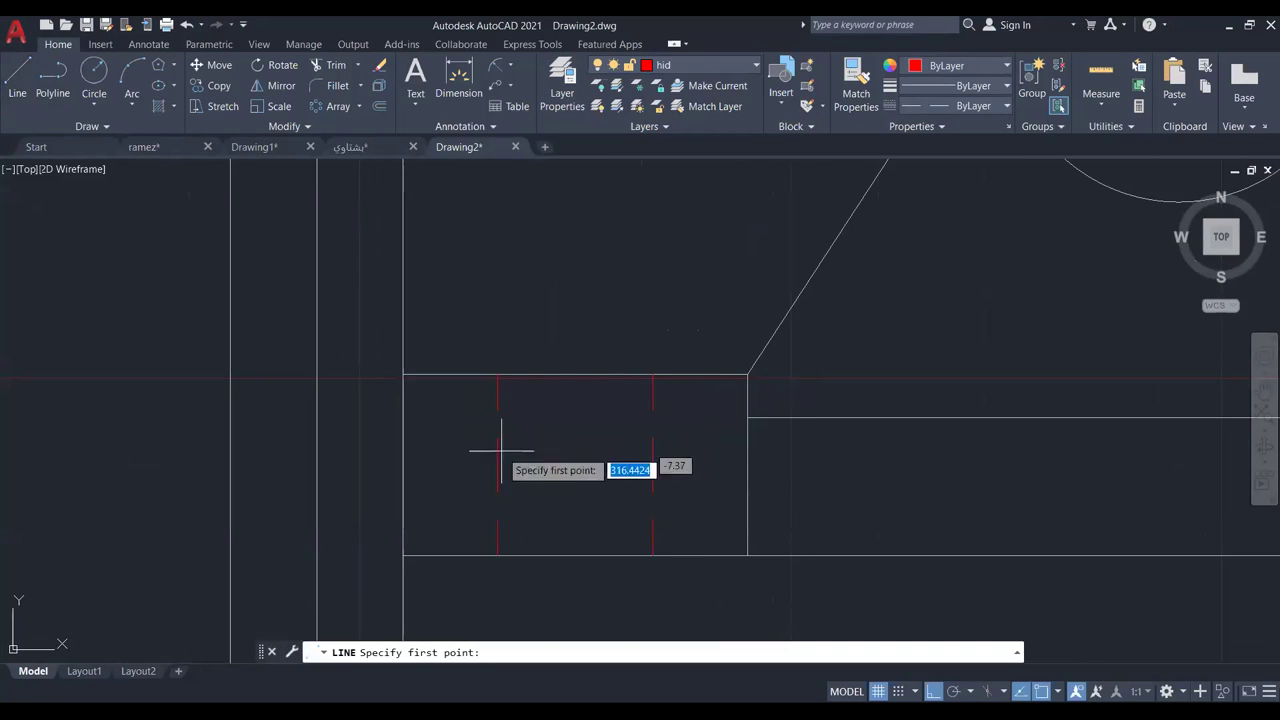
scroll(578, 460, "down", 2)
middle_click_drag(578, 460, 434, 483)
key("Escape")
From the midpoint of the middle vertical line's upper segment, draw hidden lines 15 upward and leftward, perpendicular to the inner vertical line.
scroll(522, 470, "down", 2)
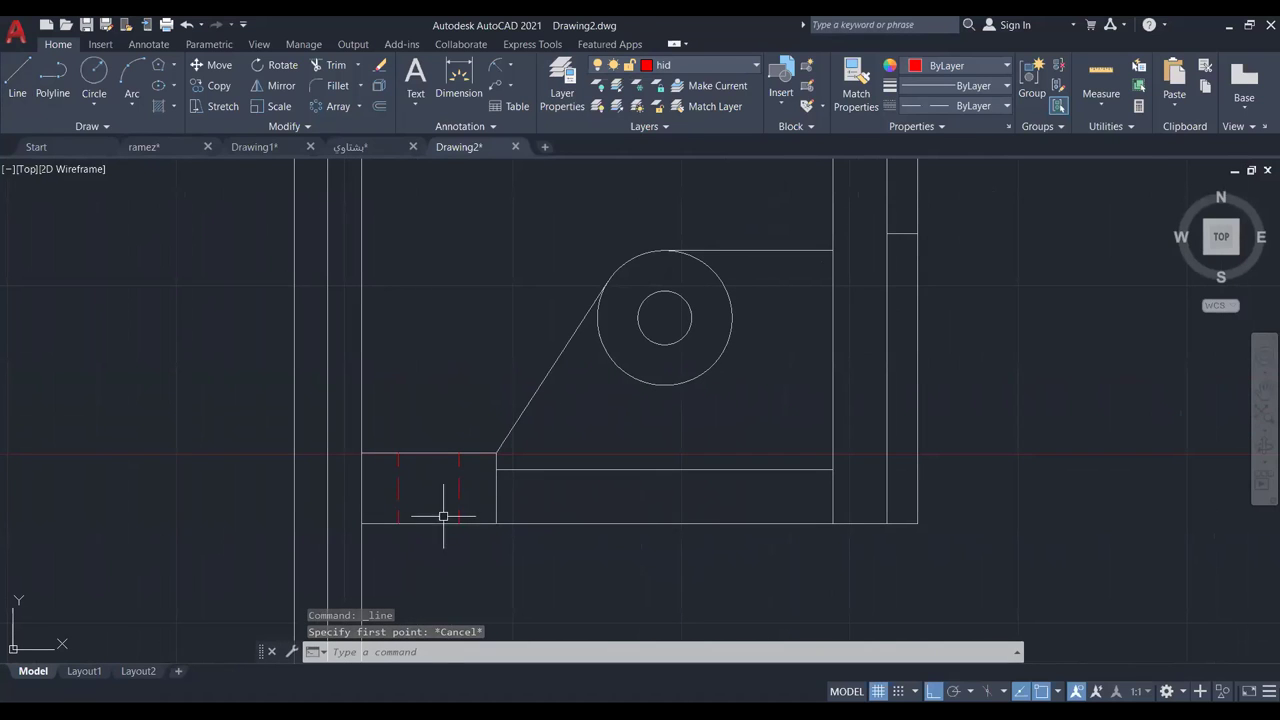
mouse_move(723, 371)
middle_mouse_down()
mouse_move(614, 419)
mouse_move(634, 425)
middle_mouse_up()
scroll(677, 386, "down", 1)
scroll(659, 390, "down", 2)
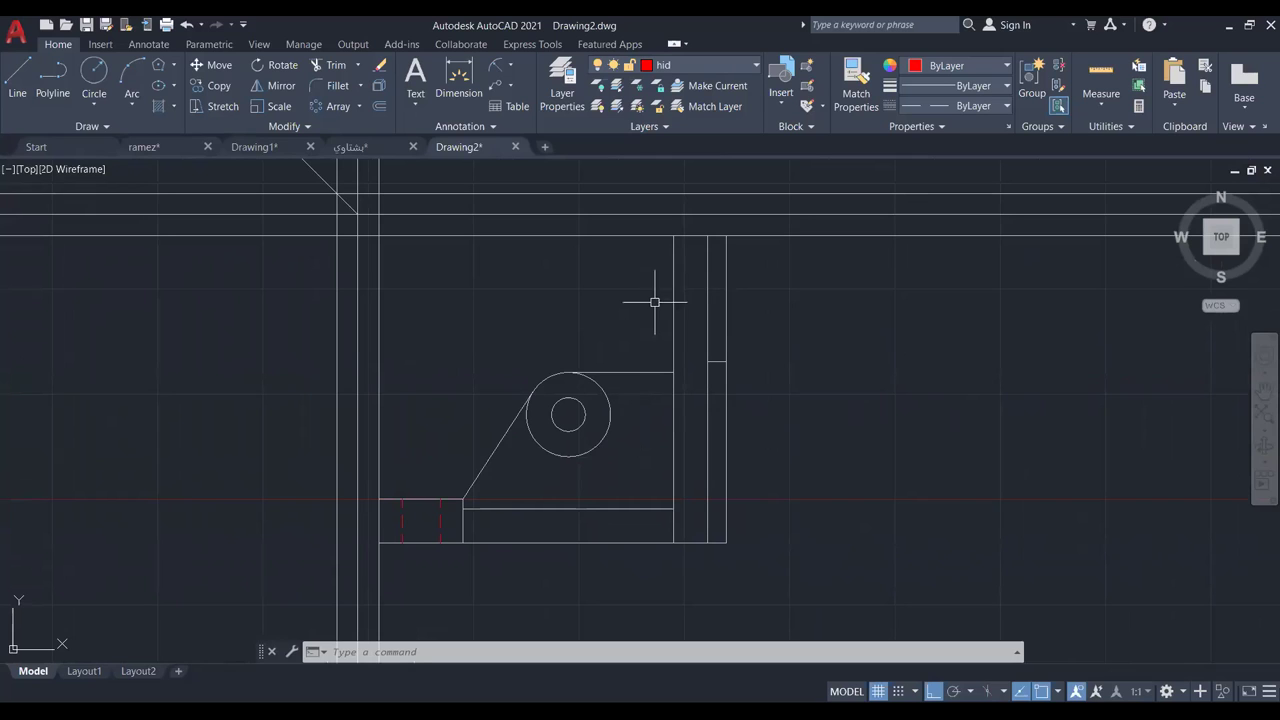
scroll(690, 300, "up", 4)
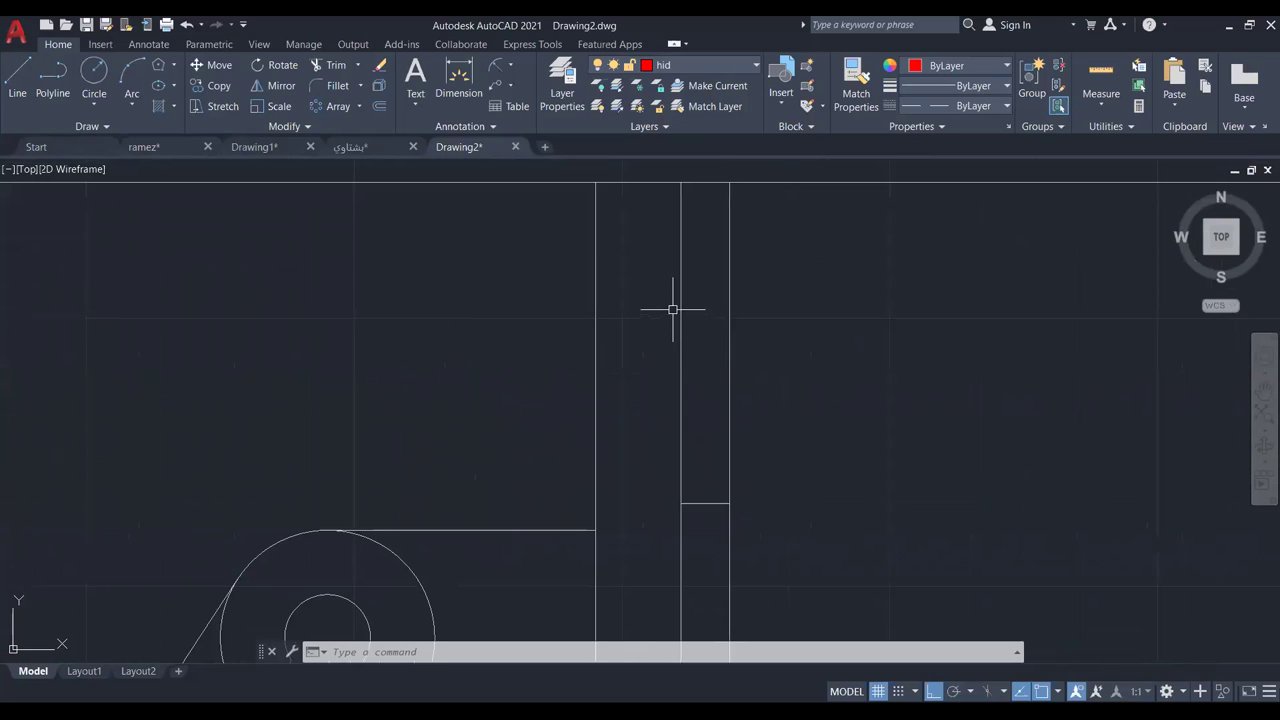
left_click(14, 82)
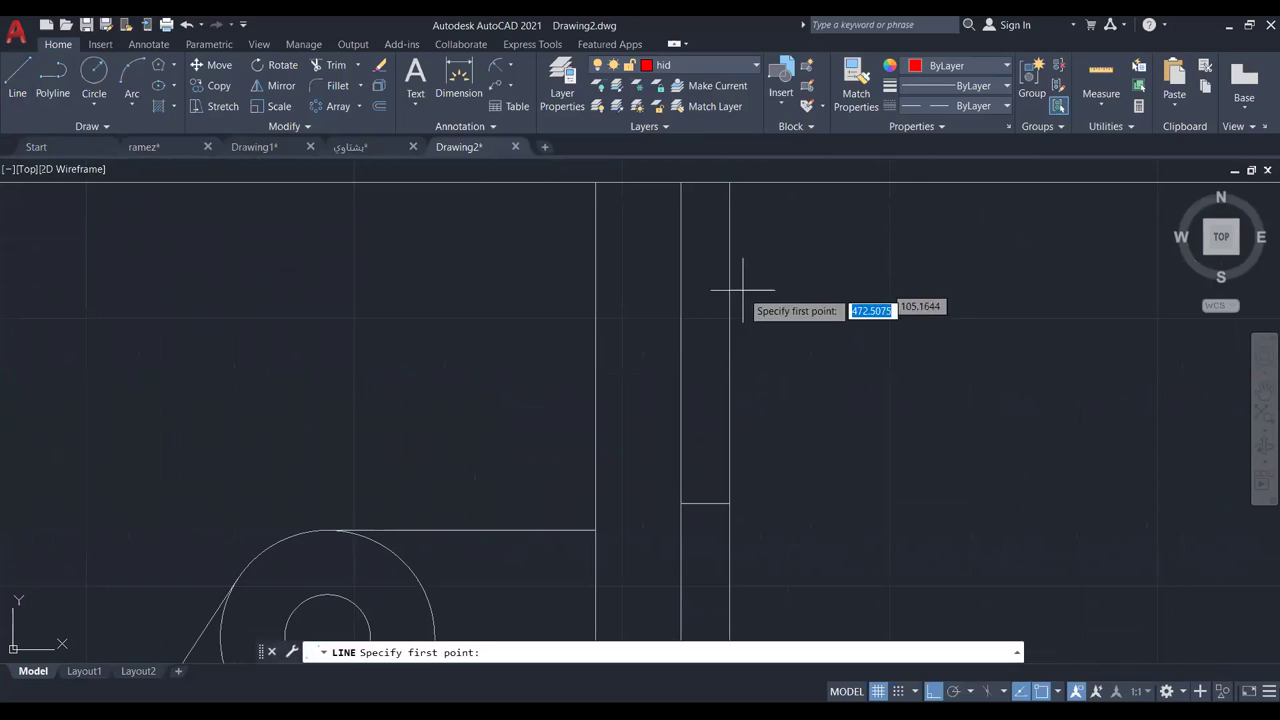
left_click(681, 341)
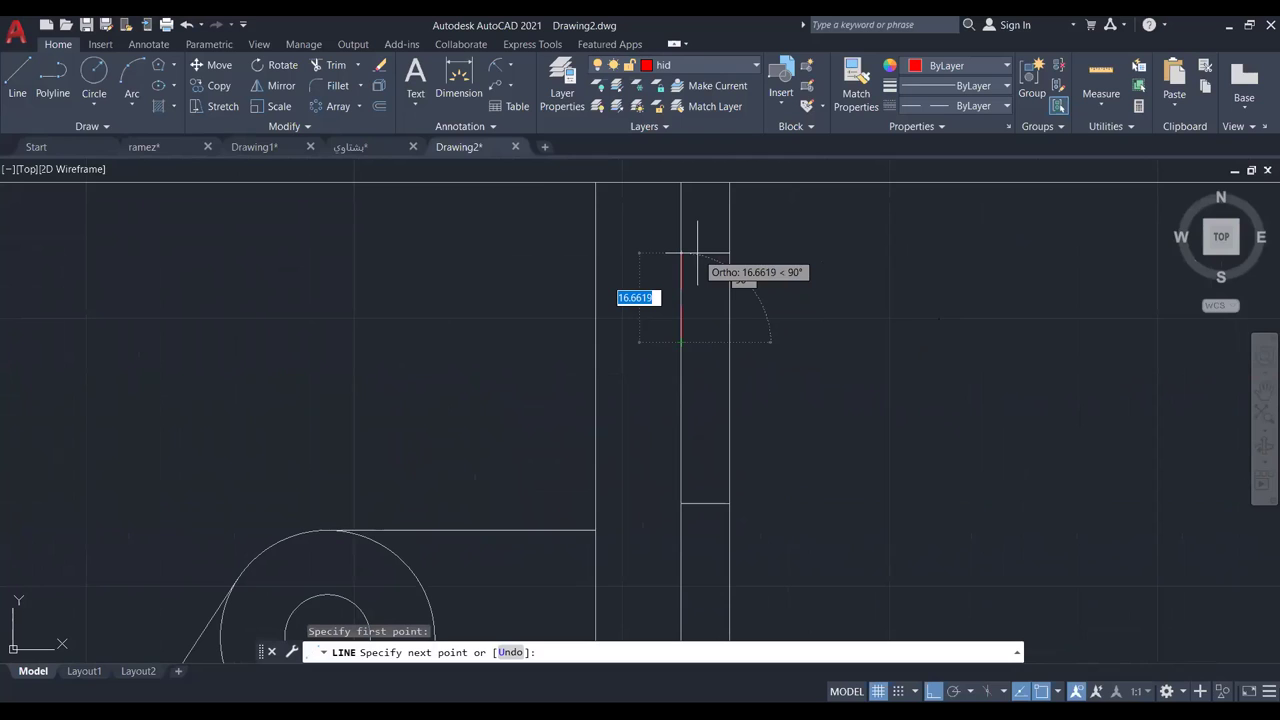
type("15")
key("Return")
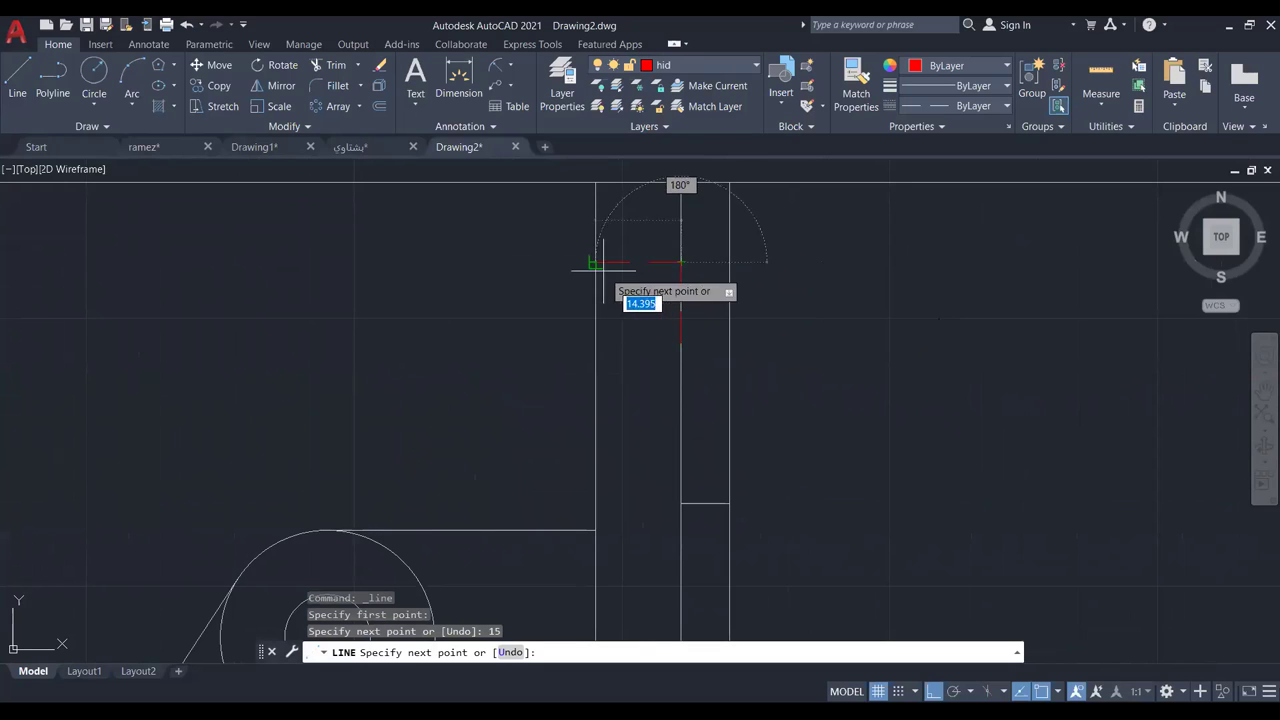
left_click(596, 262)
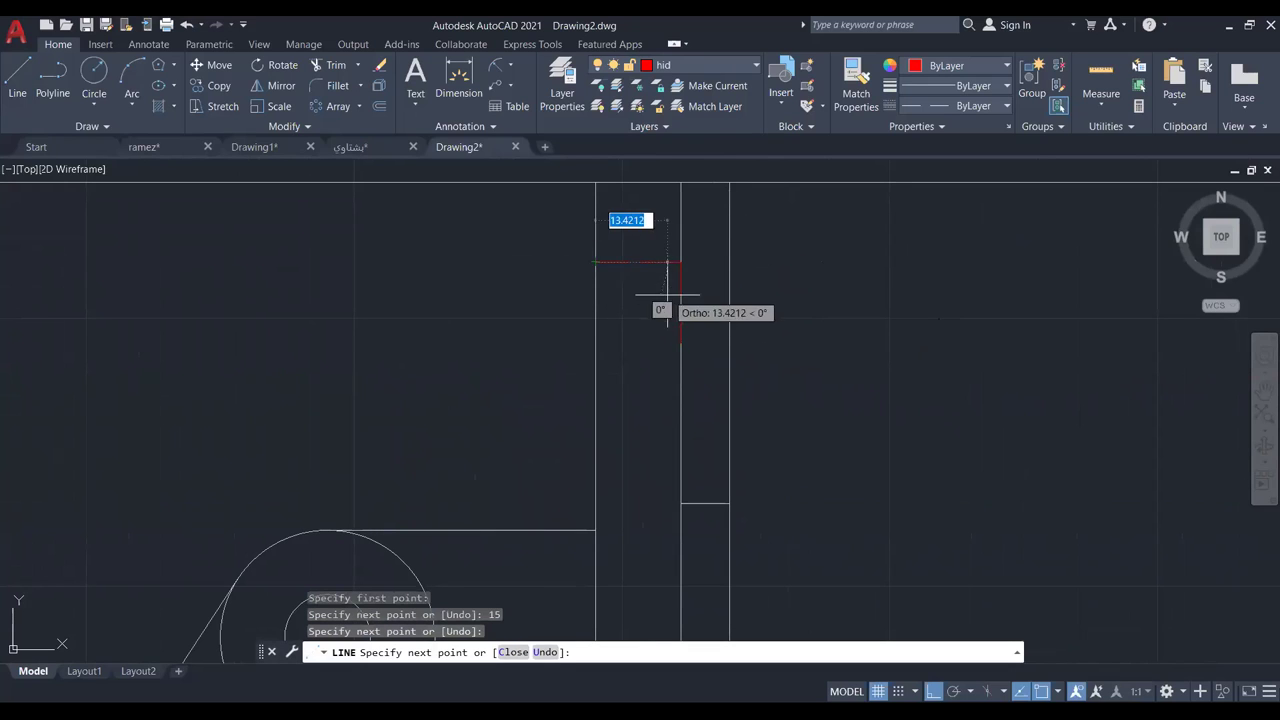
key("Escape")
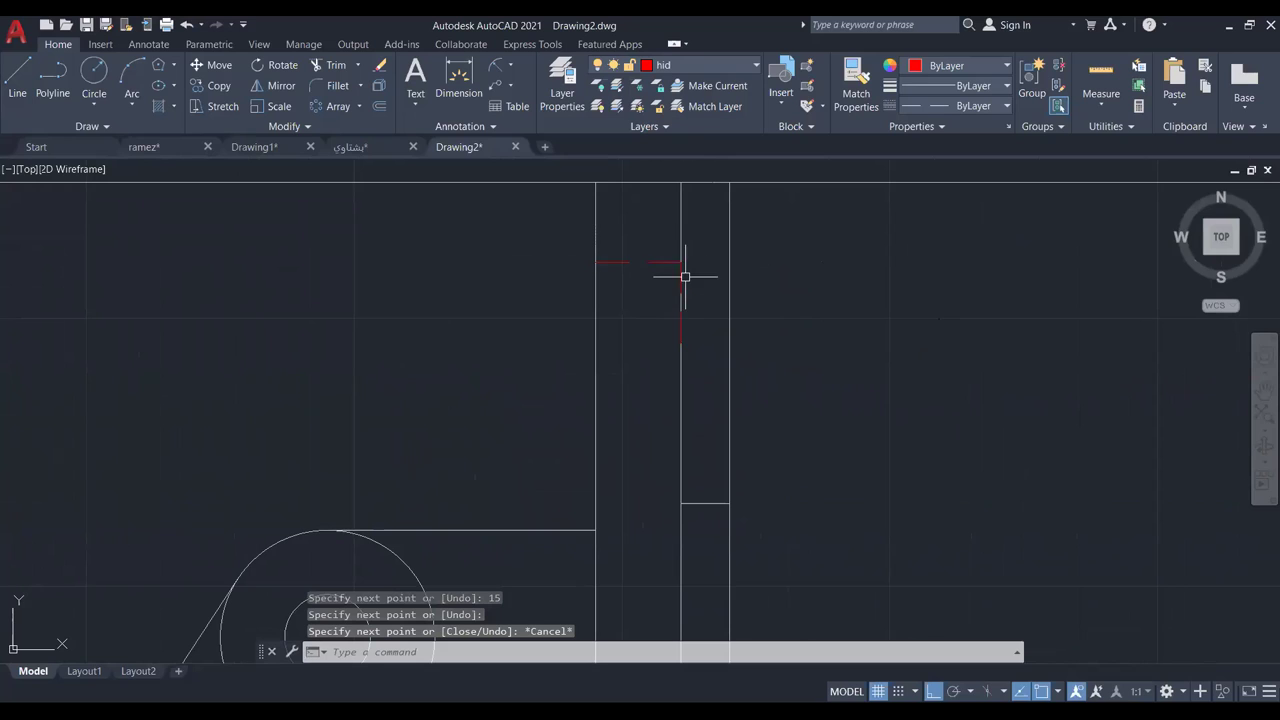
Erase the 15-long vertical helper line and stretch the horizontal hidden line's right end to the outer vertical line.
left_click(684, 279)
key("Delete")
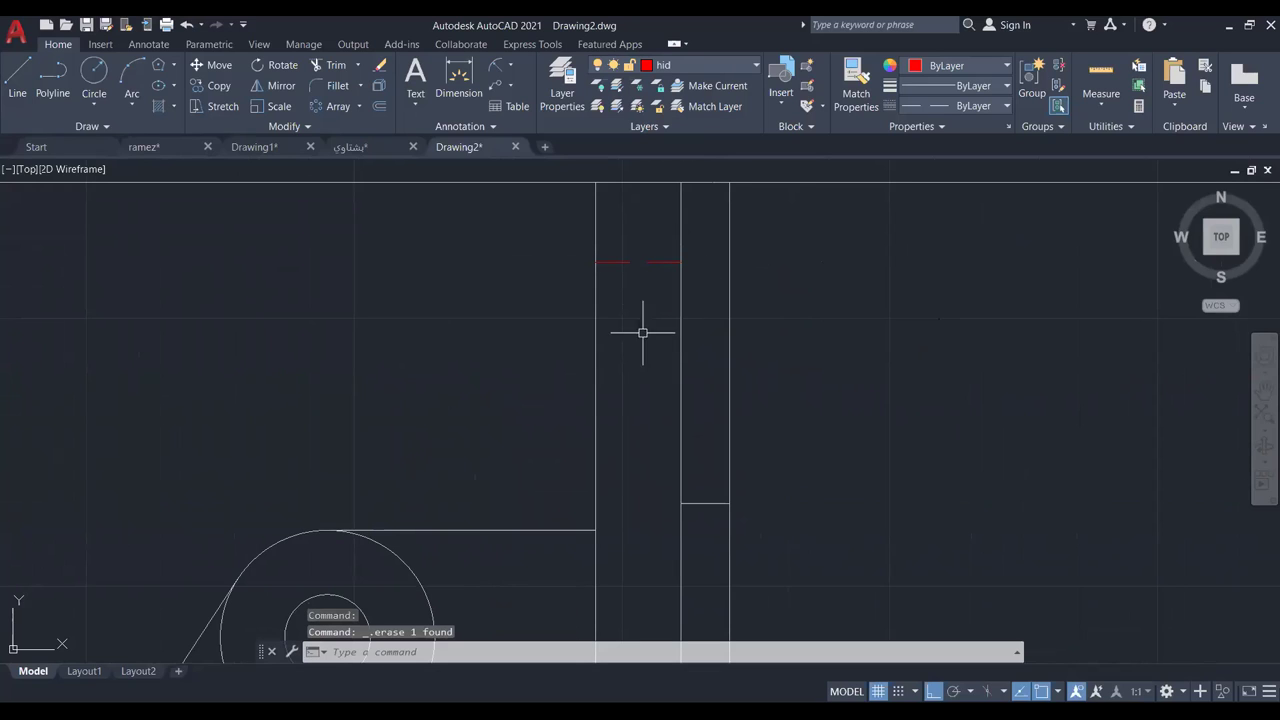
left_click(665, 263)
left_click(681, 262)
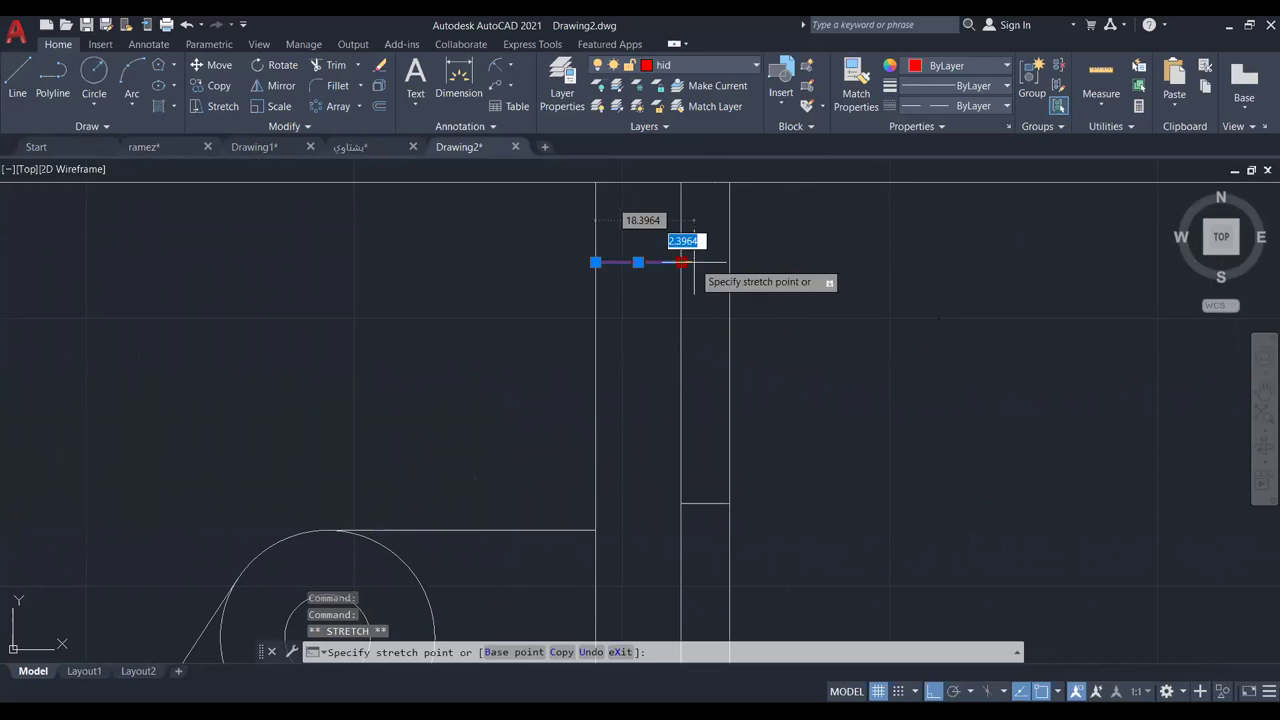
left_click(728, 262)
key("Escape")
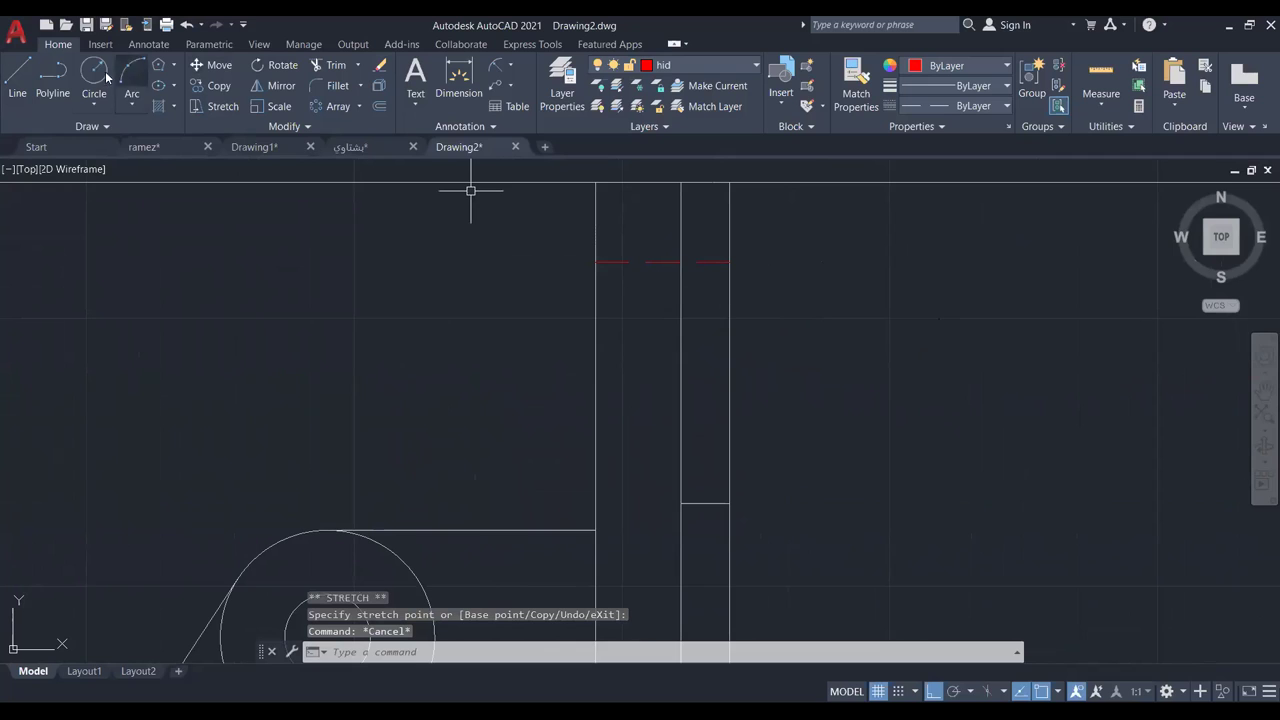
Offset the horizontal hidden line in the upright plate 30 downward.
type("o")
key("Return")
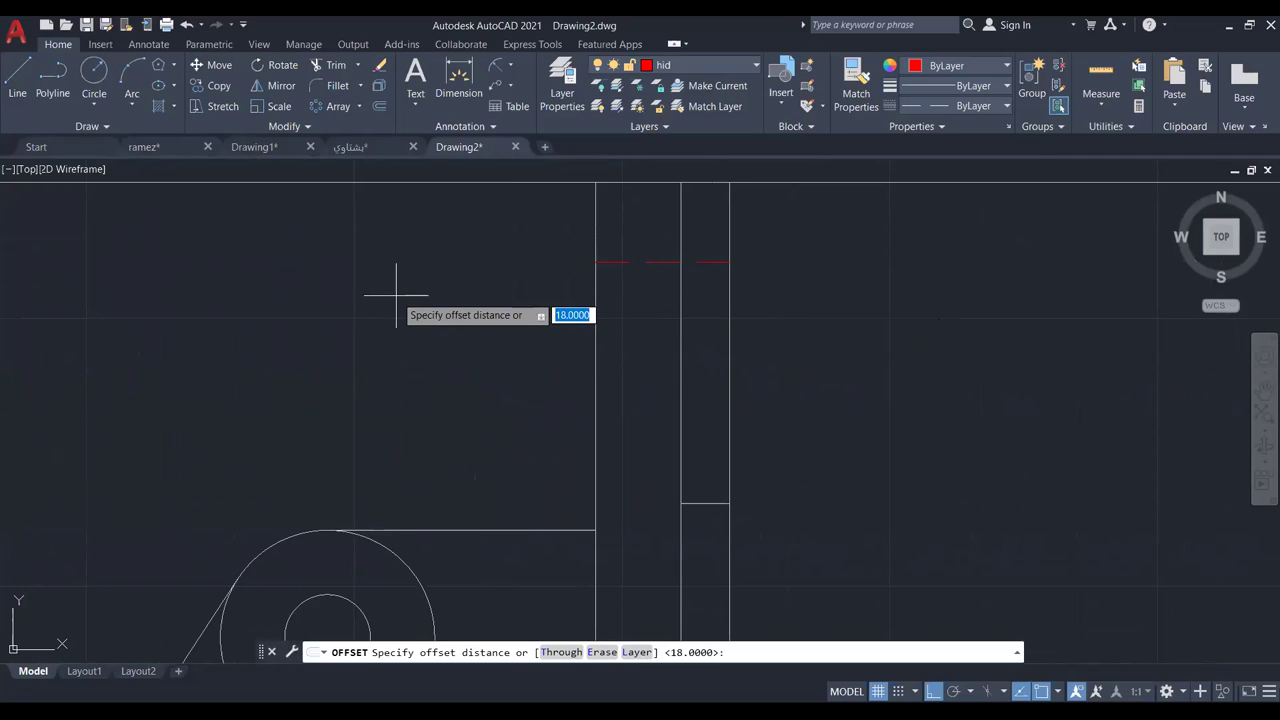
key("Return")
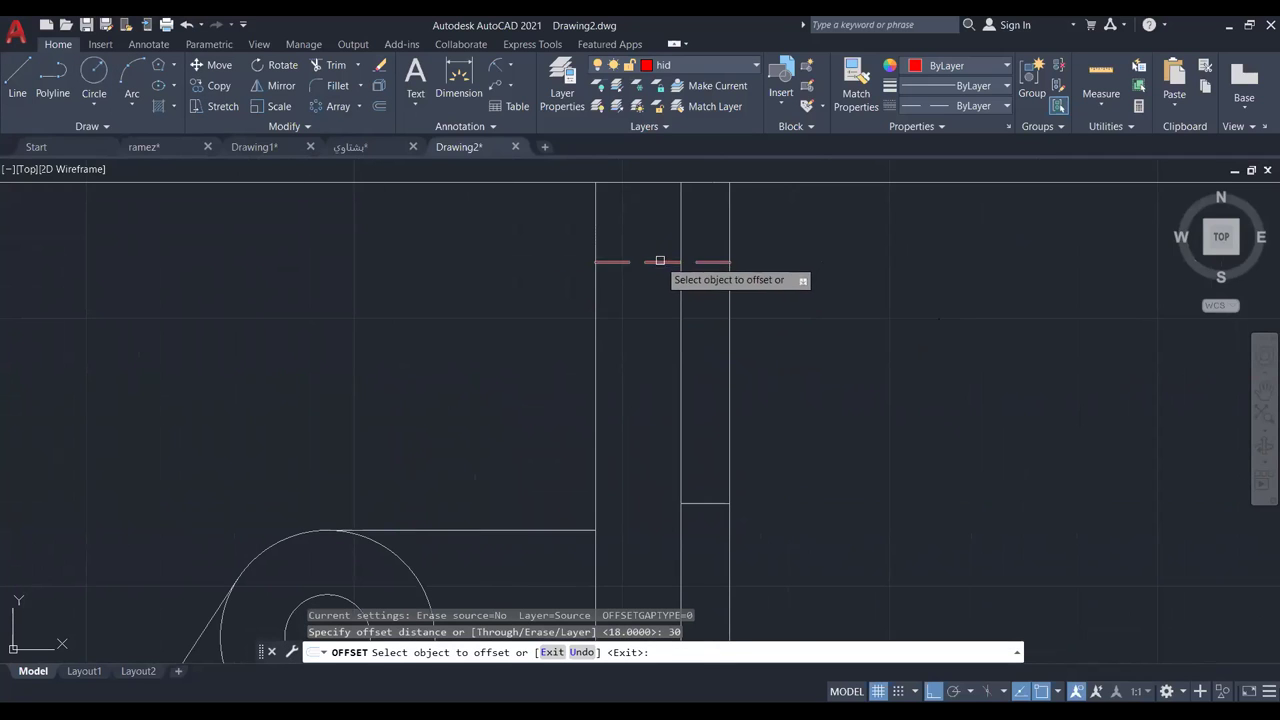
left_click(660, 262)
left_click(654, 384)
key("Escape")
Trim the outermost vertical line below the short horizontal edge and the bottom edge's overhang beyond the middle vertical line.
mouse_move(667, 373)
middle_mouse_down()
mouse_move(643, 317)
mouse_move(650, 292)
middle_mouse_up()
middle_click_drag(699, 418, 718, 395)
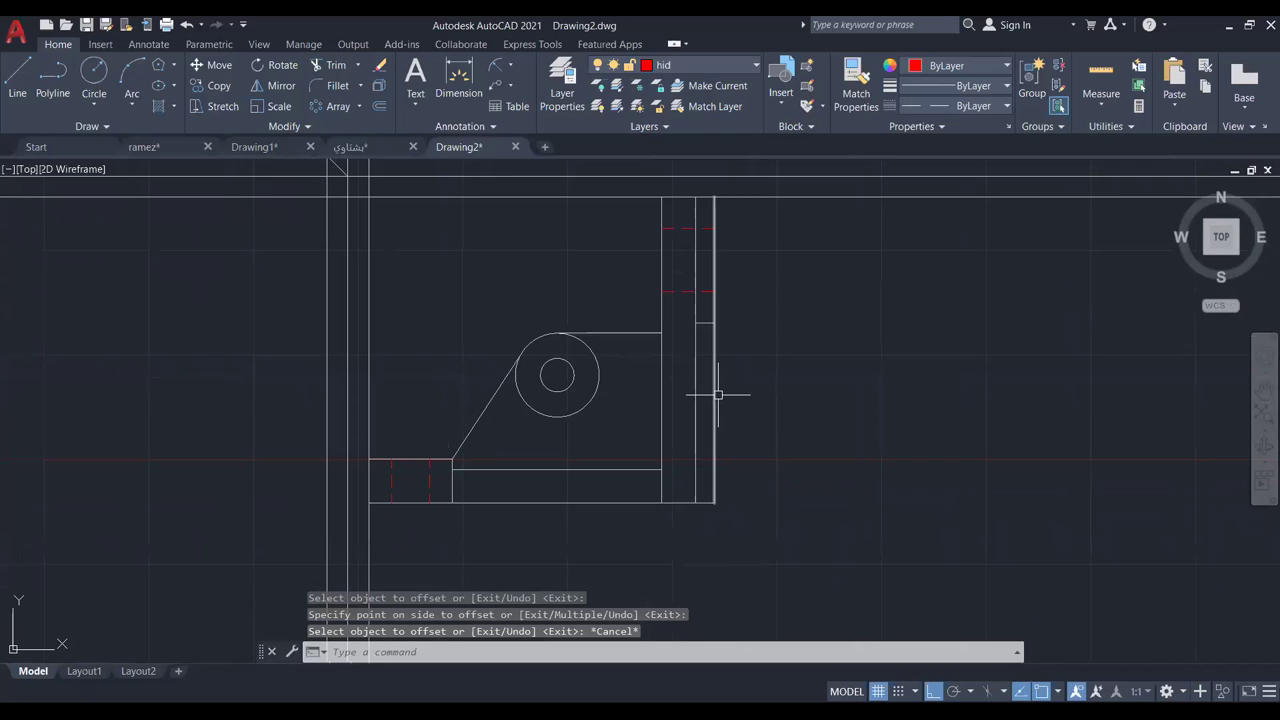
type("tr")
key("space")
left_click(714, 414)
left_click(706, 502)
mouse_move(725, 437)
middle_mouse_down()
mouse_move(771, 429)
mouse_move(778, 452)
middle_mouse_up()
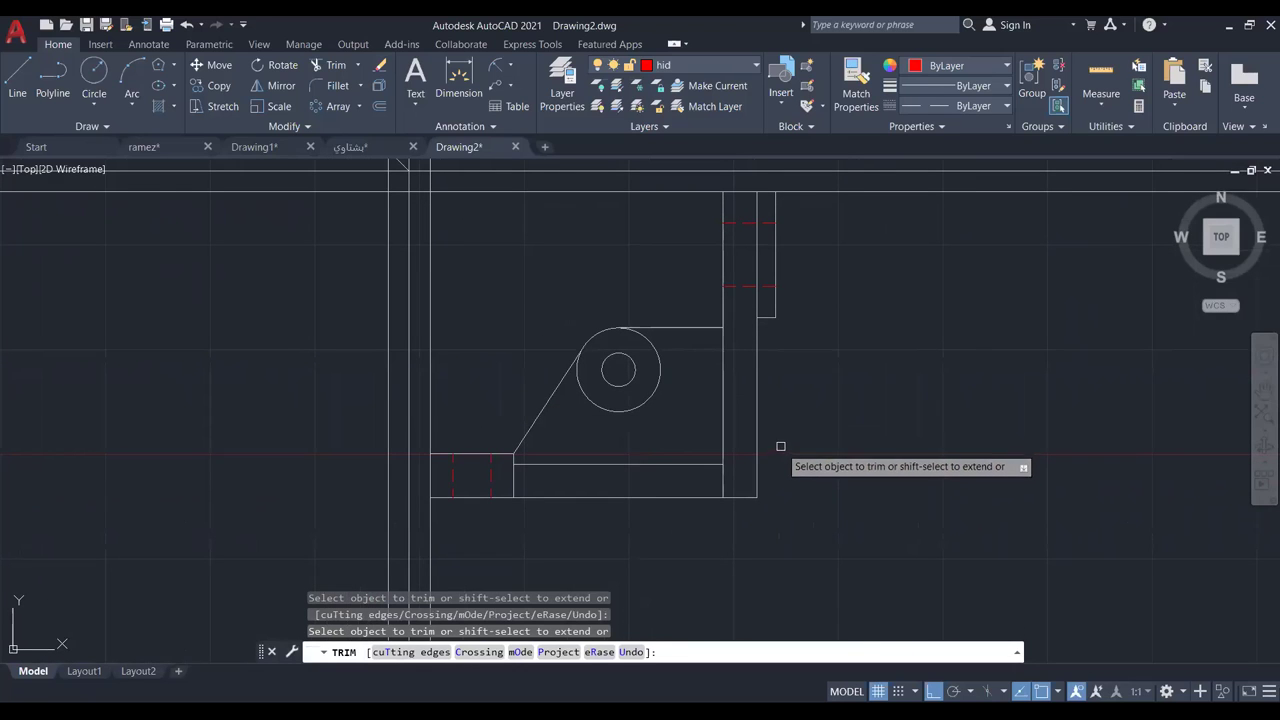
scroll(772, 442, "up", 2)
middle_click_drag(771, 443, 767, 439)
scroll(766, 439, "up", 2)
key("Escape")
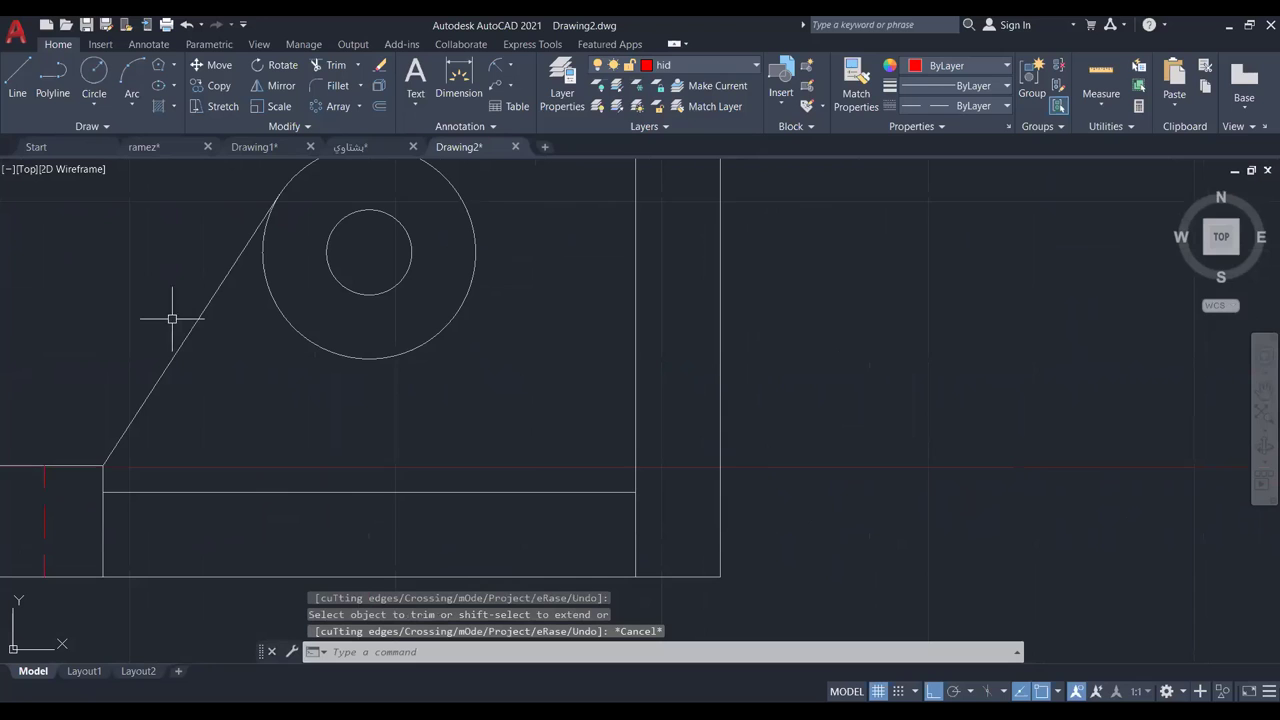
Stretch the right end of the horizontal line above the base's bottom edge to the outer vertical line.
left_click(546, 491)
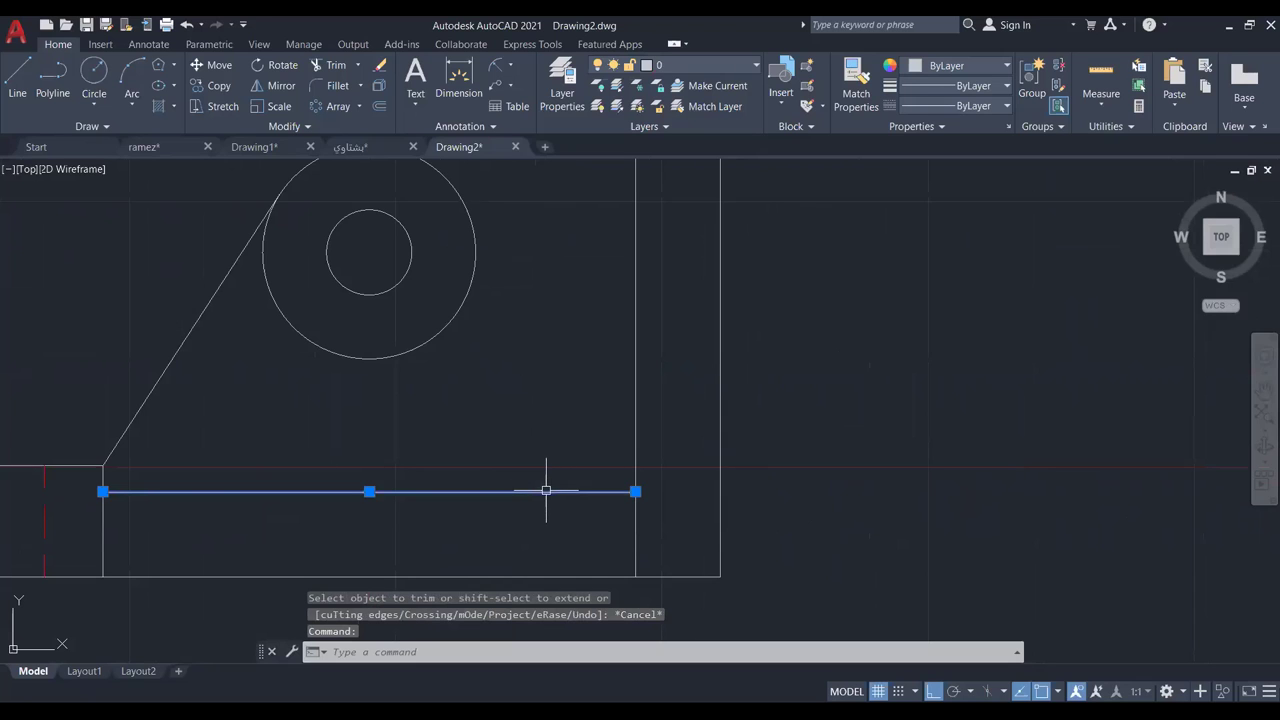
left_click(635, 491)
key("Escape")
key("Escape")
Shorten the middle vertical line's upper segment by stretching its top end down to the lower horizontal hidden line.
scroll(730, 480, "down", 2)
scroll(757, 380, "down", 2)
middle_click_drag(757, 380, 777, 414)
scroll(777, 386, "up", 2)
scroll(780, 388, "down", 3)
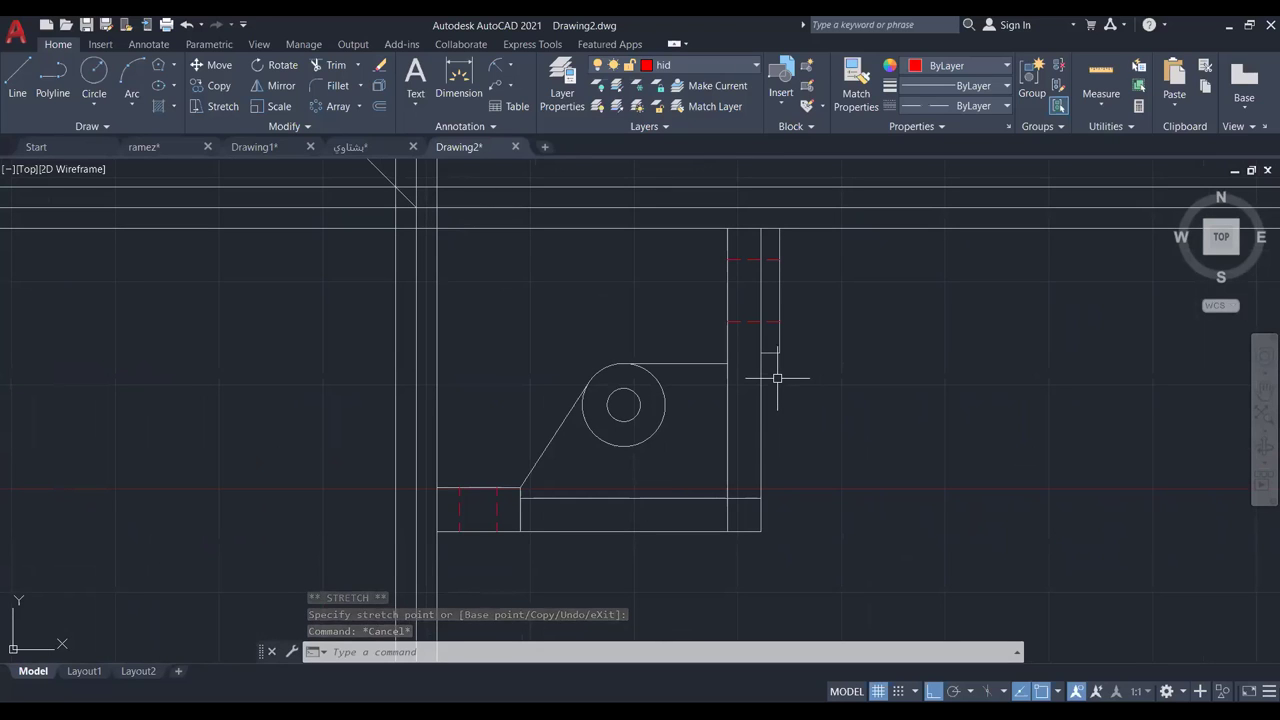
scroll(726, 366, "up", 5)
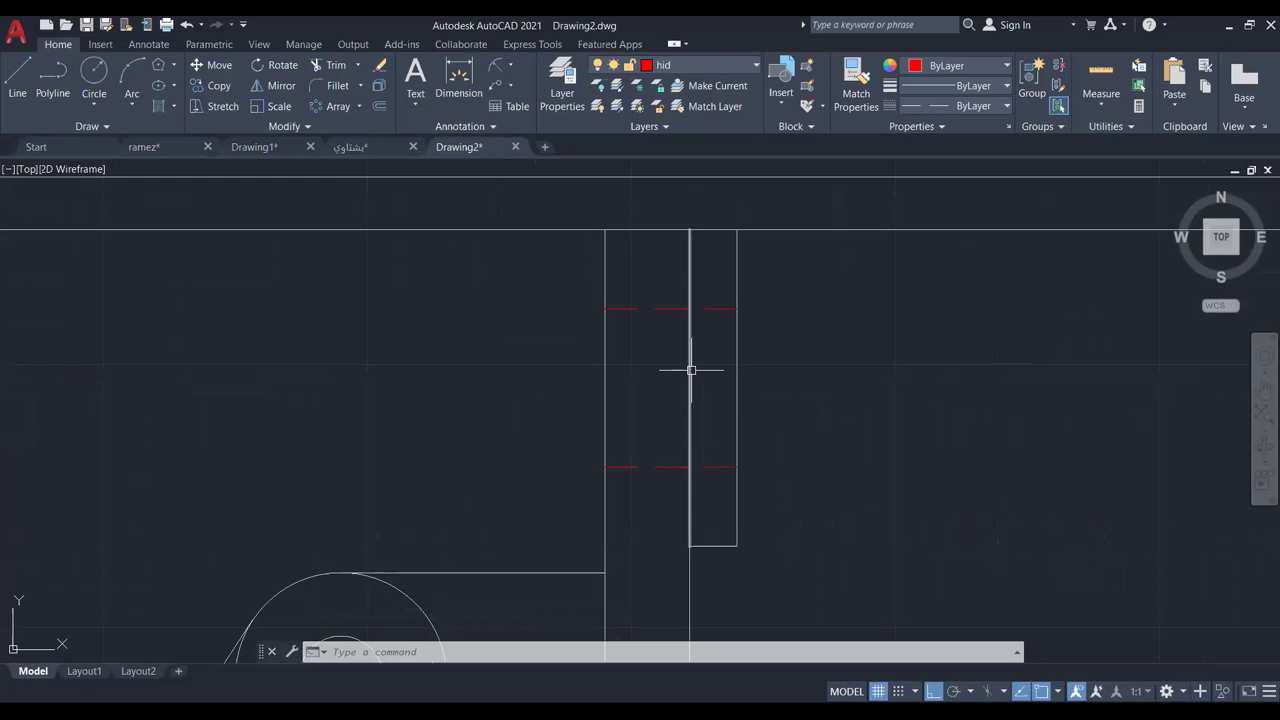
left_click(691, 370)
left_click(690, 231)
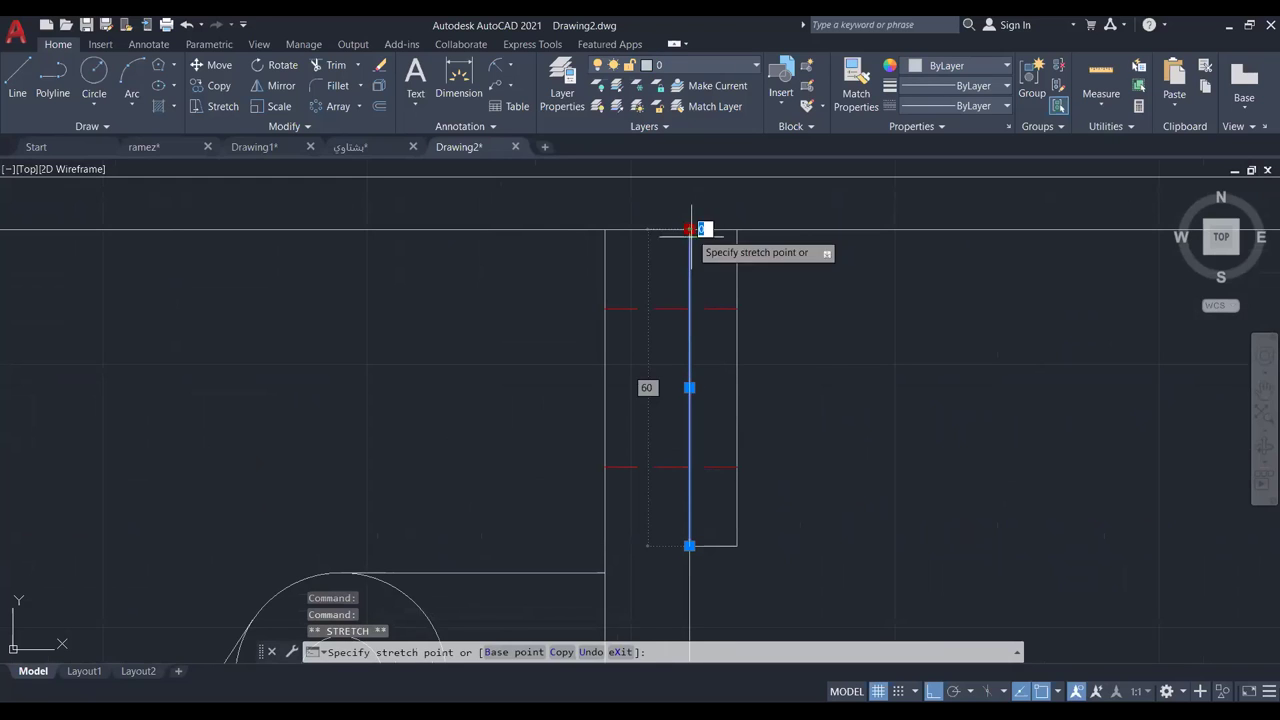
left_click(689, 466)
key("Escape")
scroll(737, 451, "down", 2)
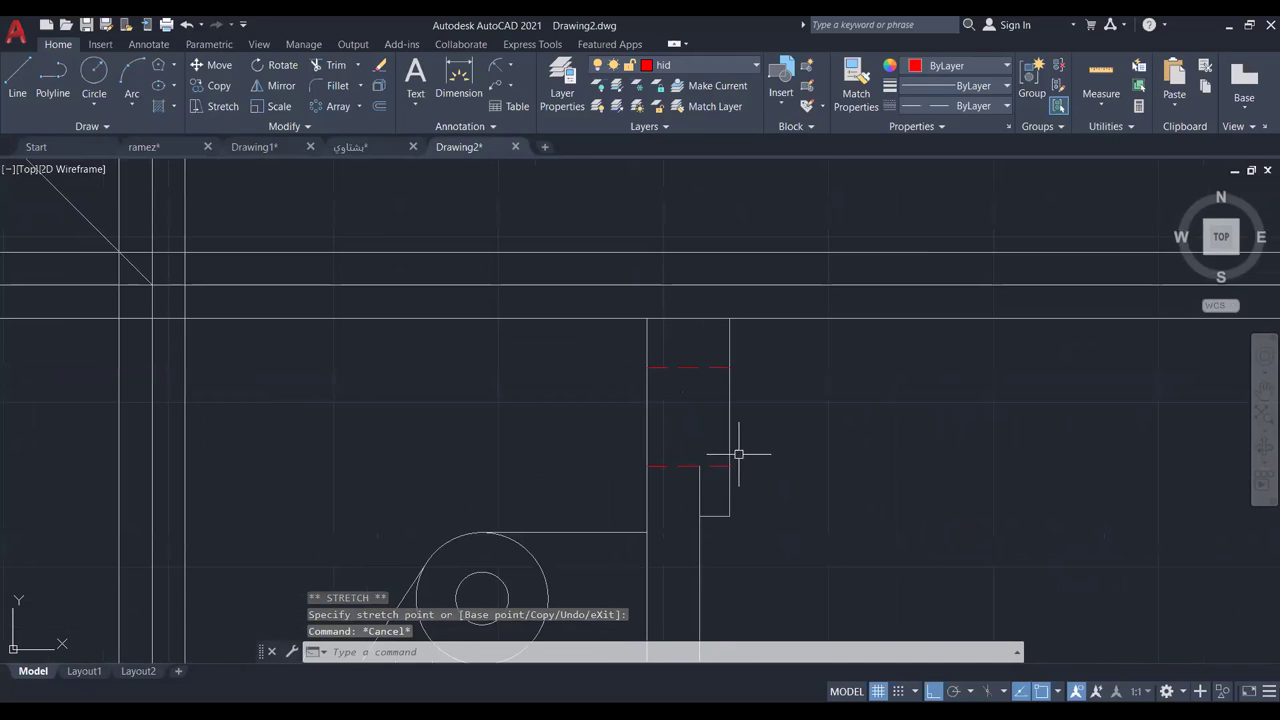